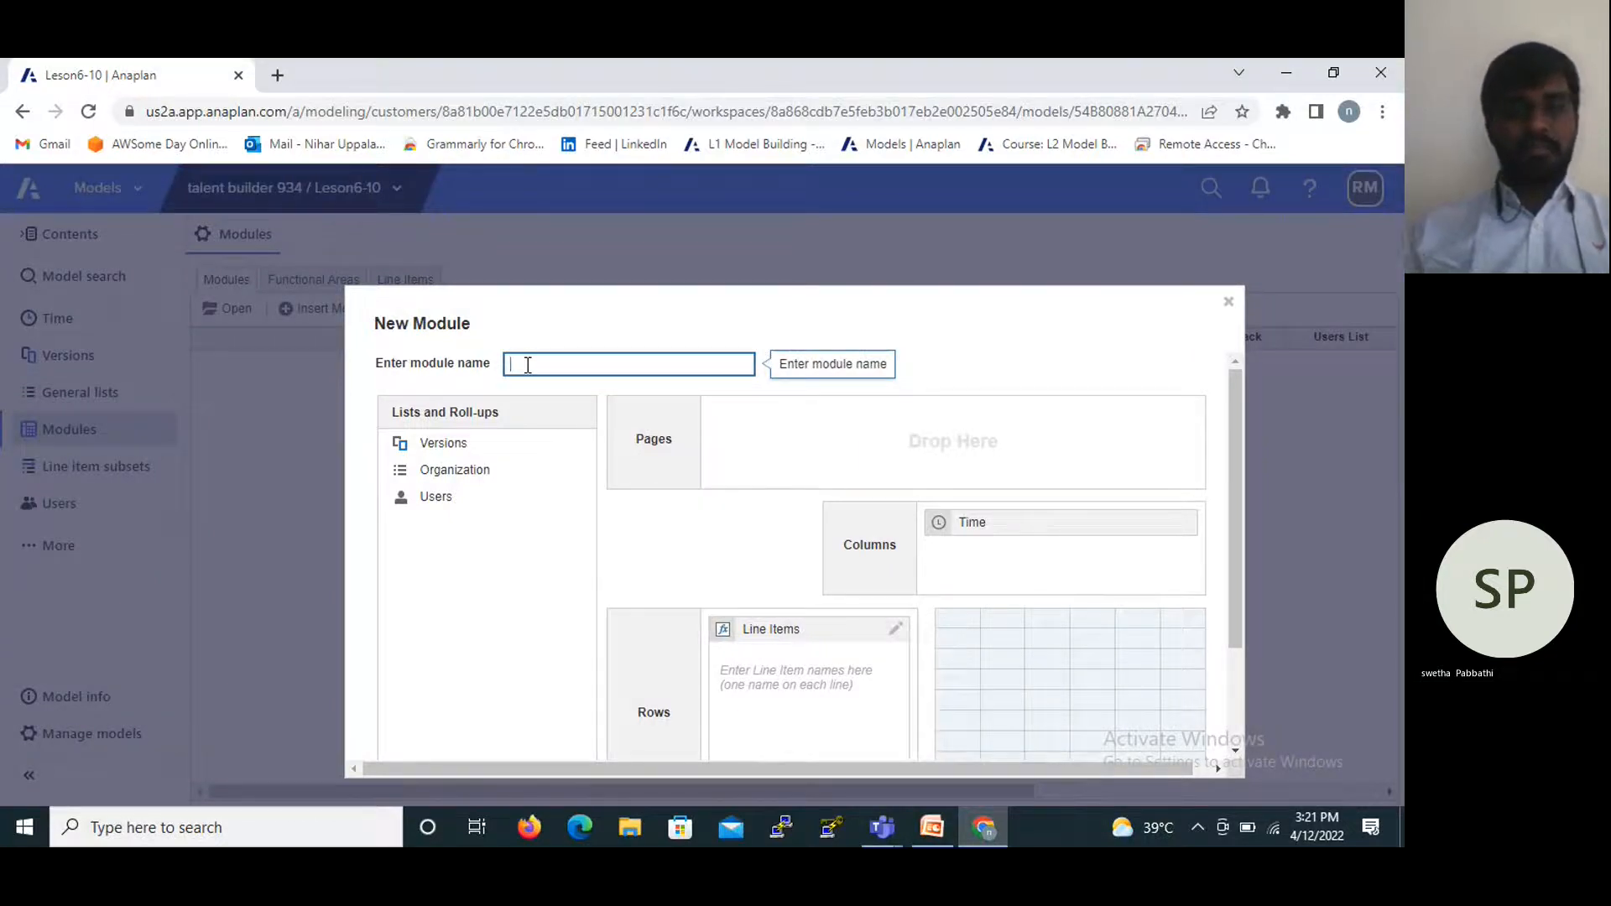
Name the new module Example and enter Data1, Data2 and DAta3 as its line items.
text(E)
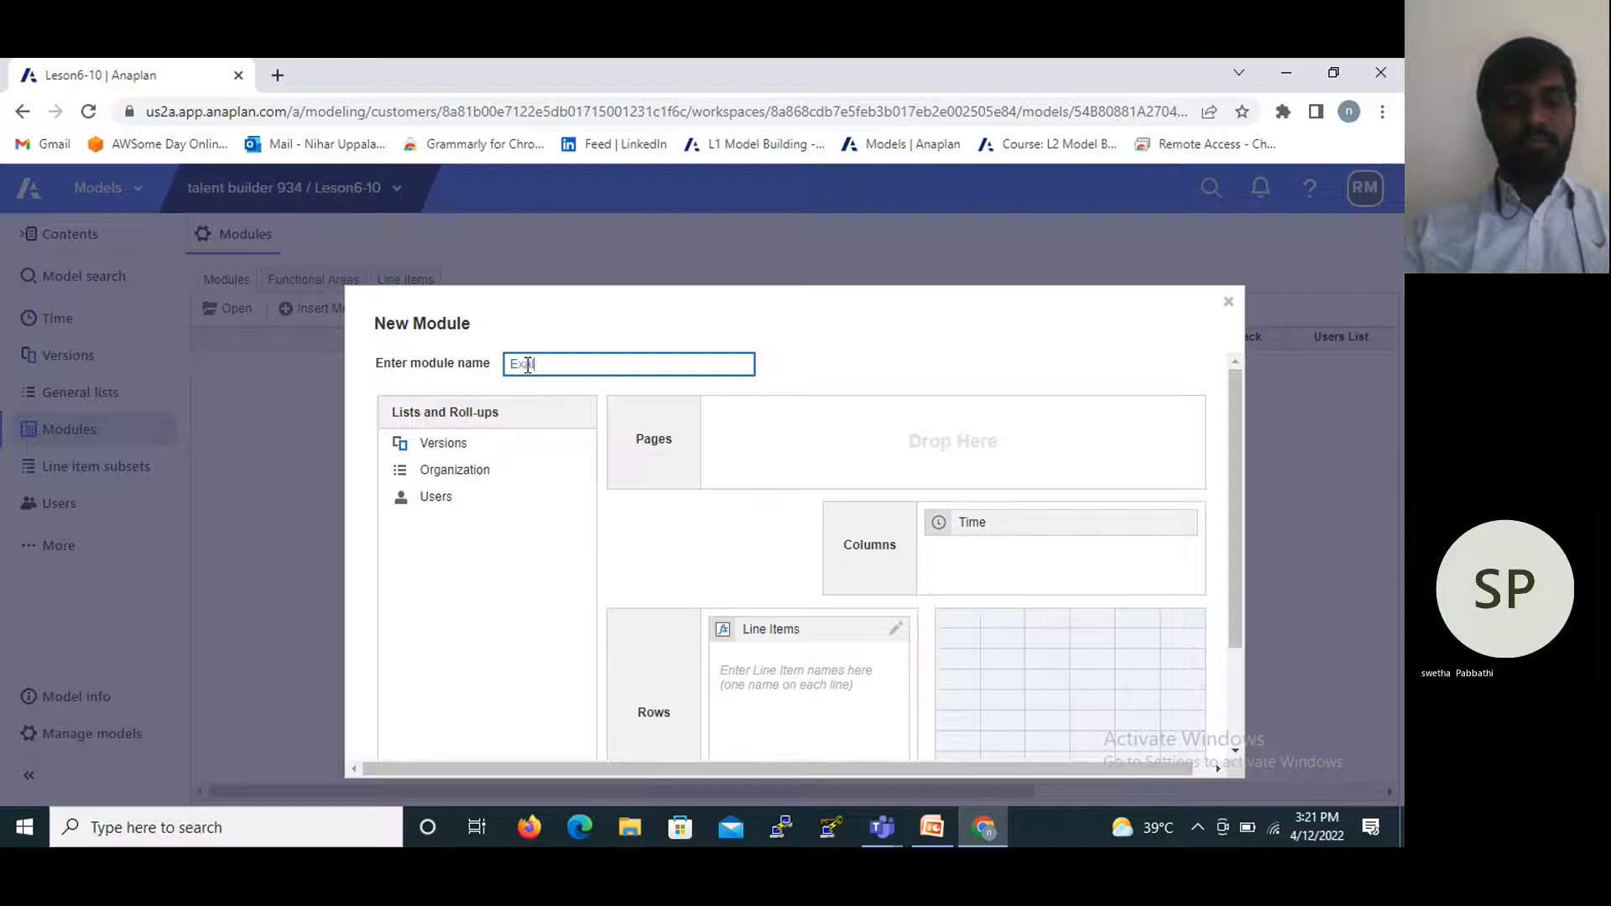
text(xample)
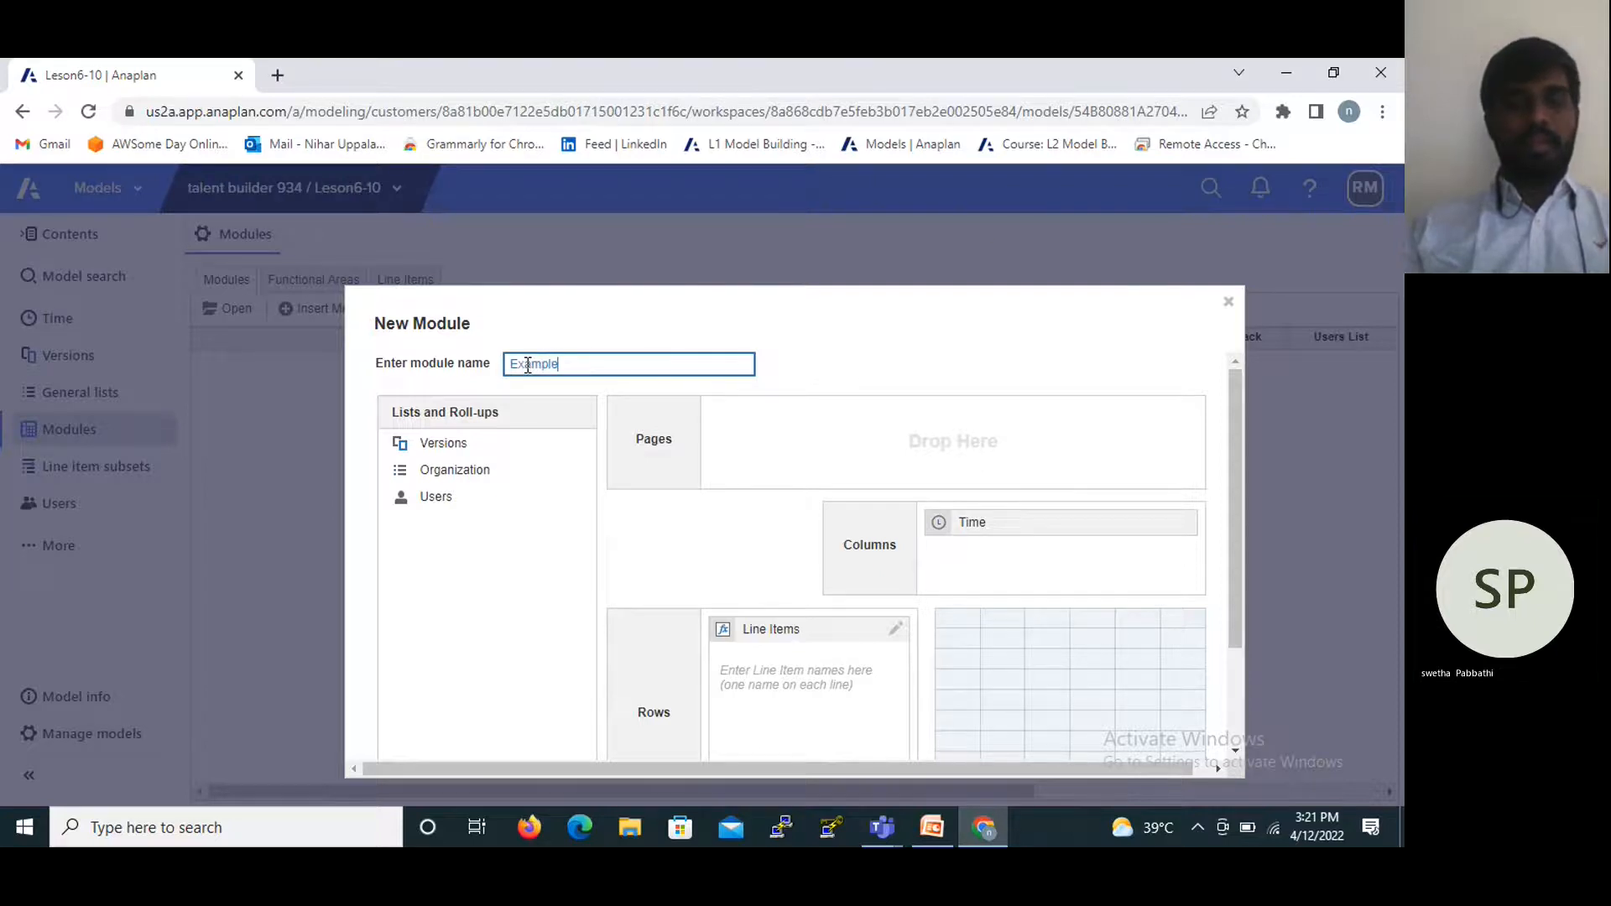
scroll(689, 522, down, 3)
click(757, 559)
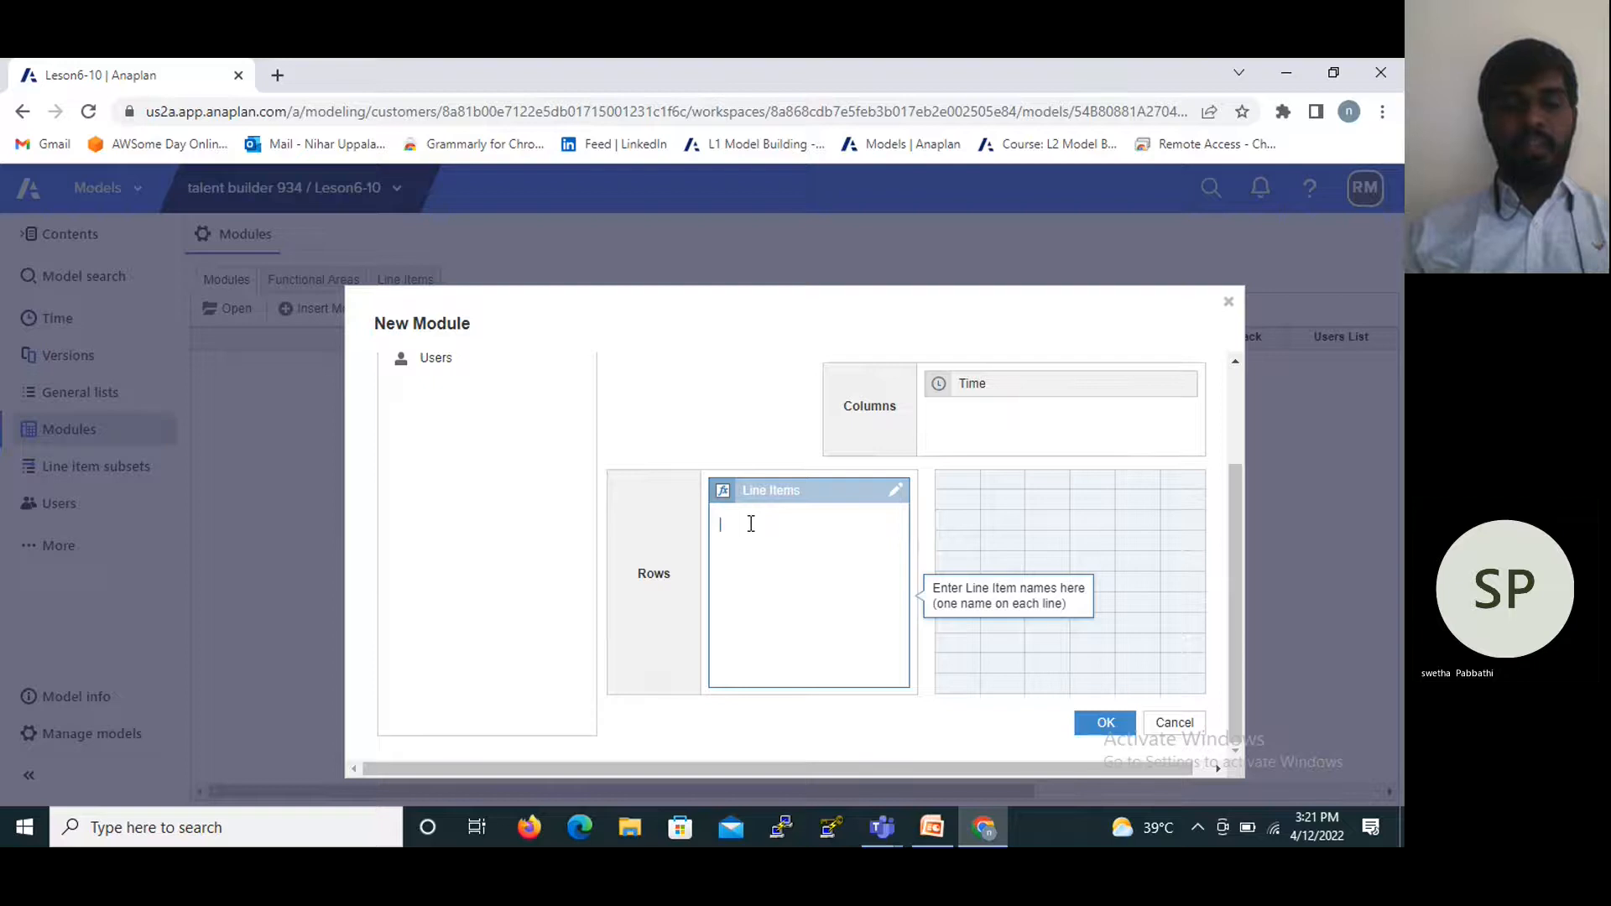
text(Data)
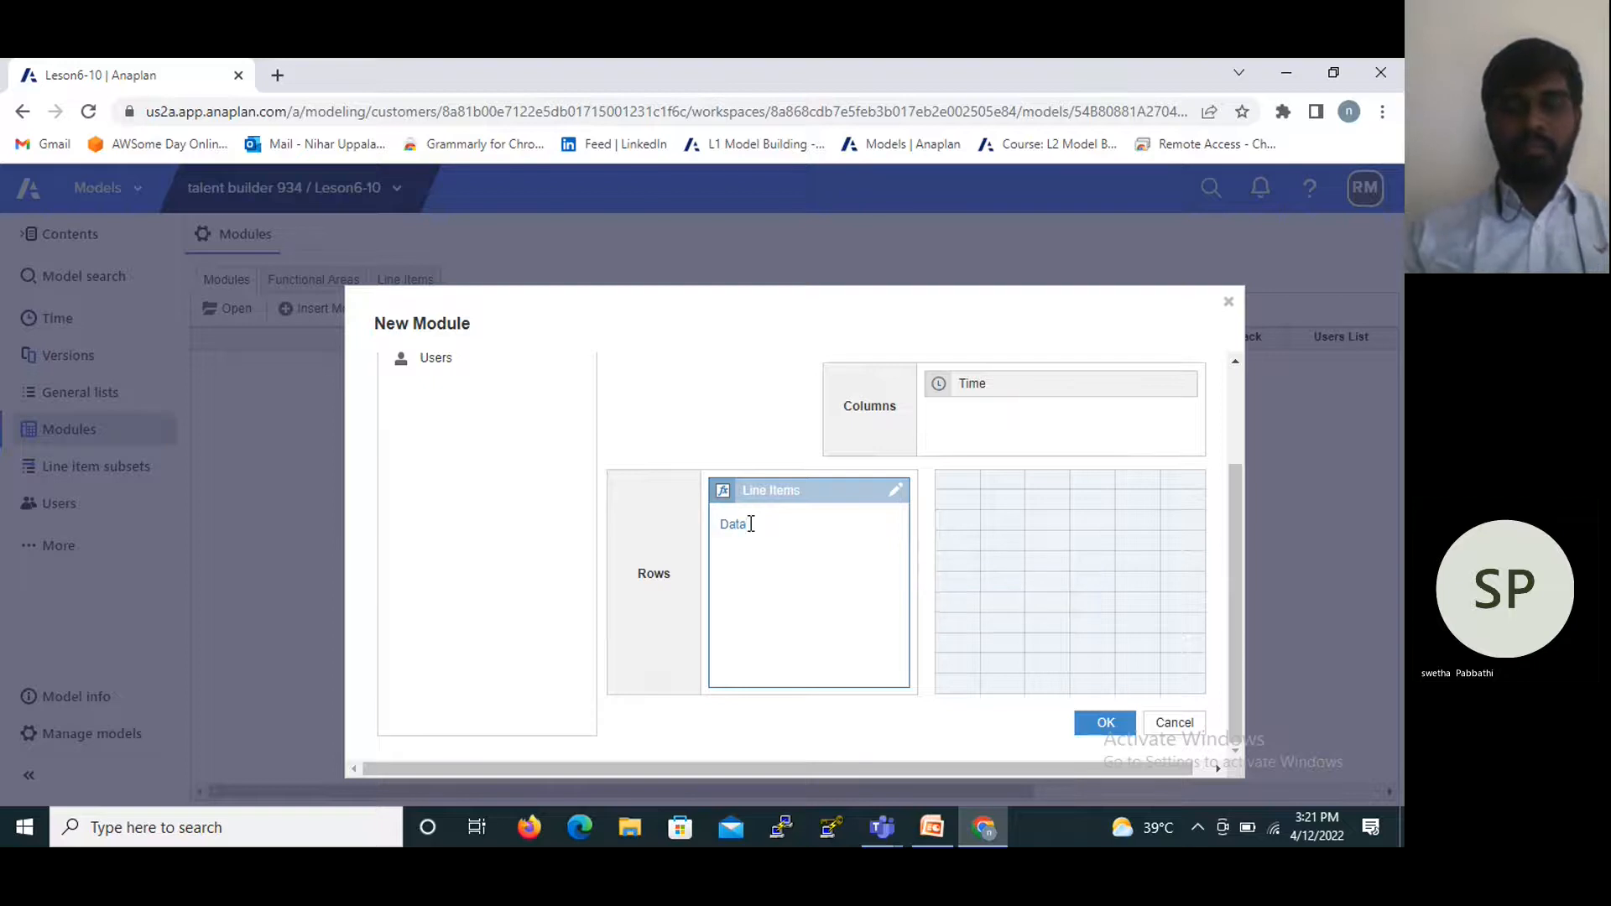
text(1)
key(Return)
text(Da)
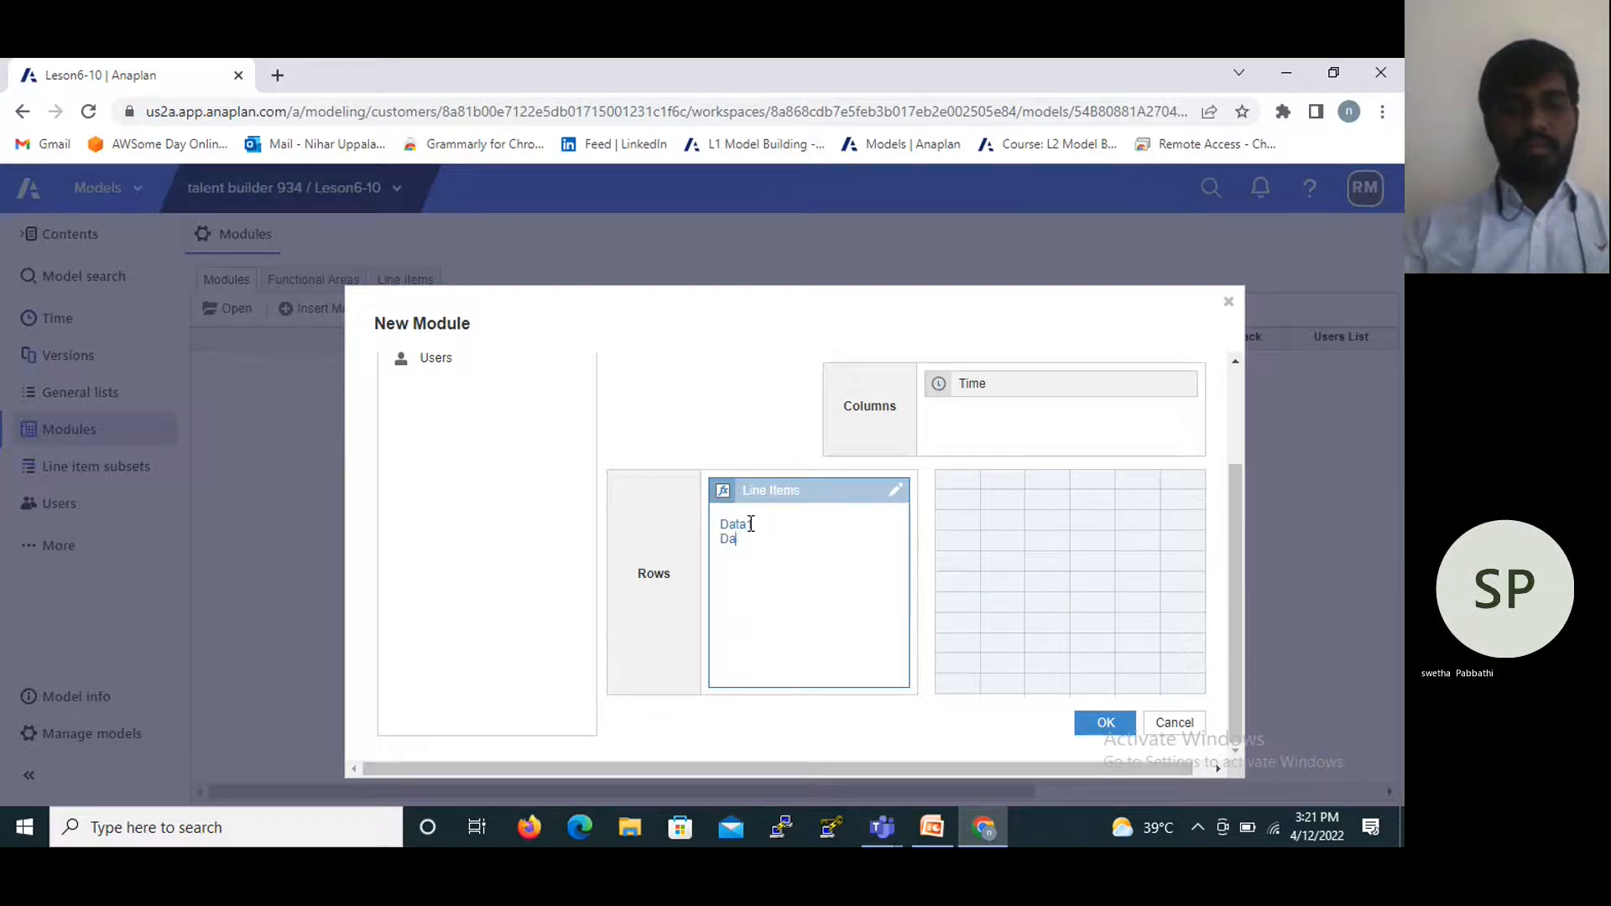
text(ta2 DAta)
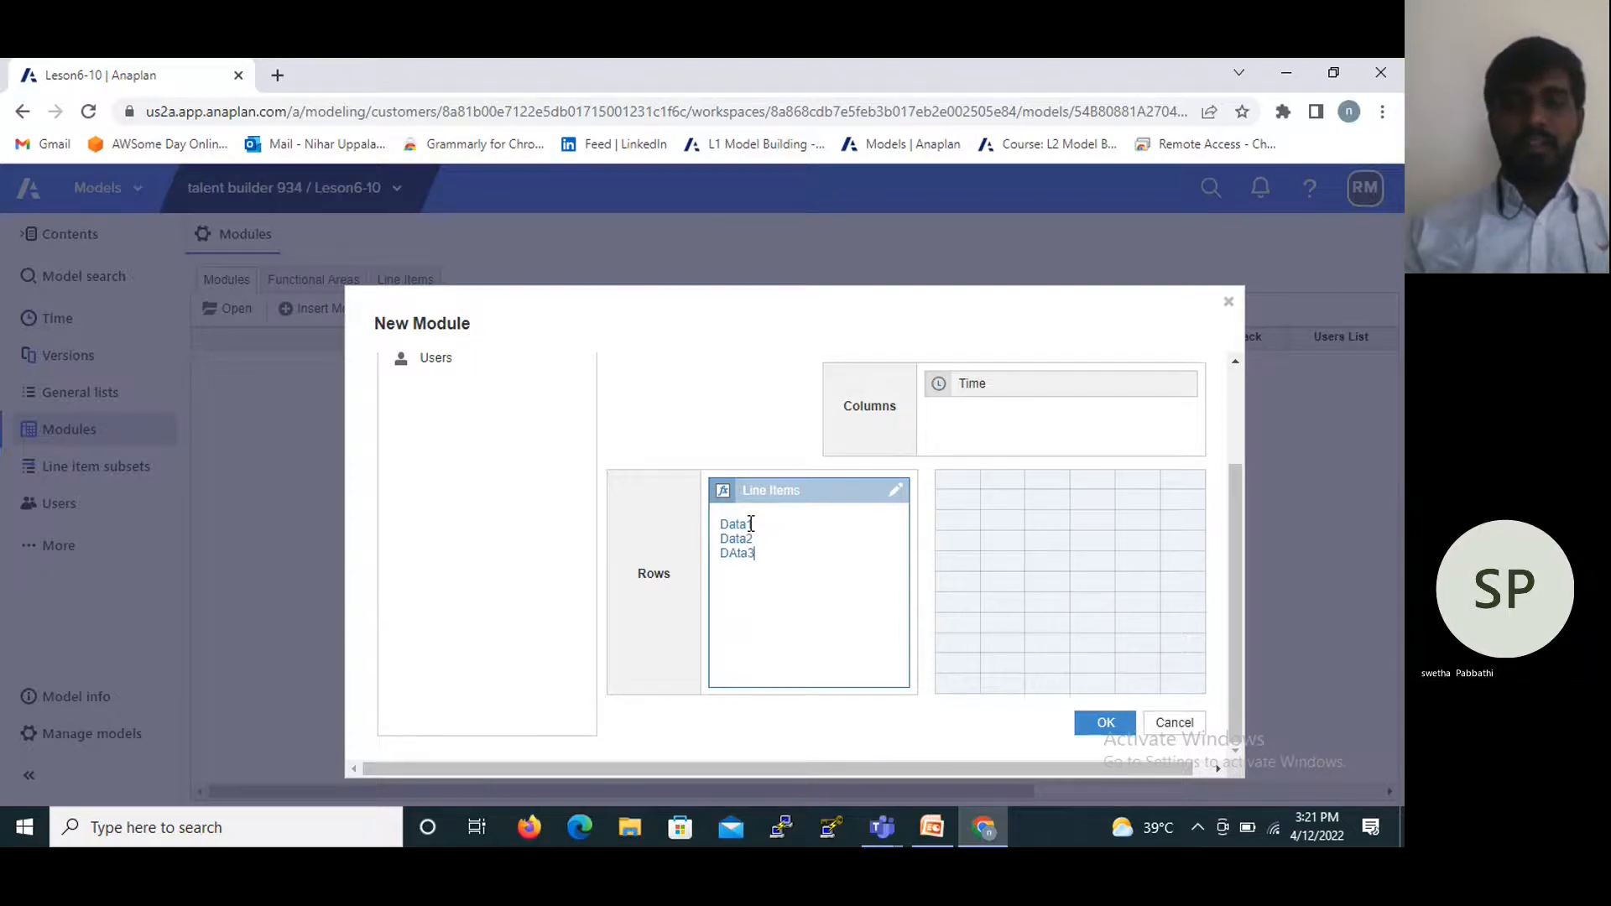
text(3)
click(925, 667)
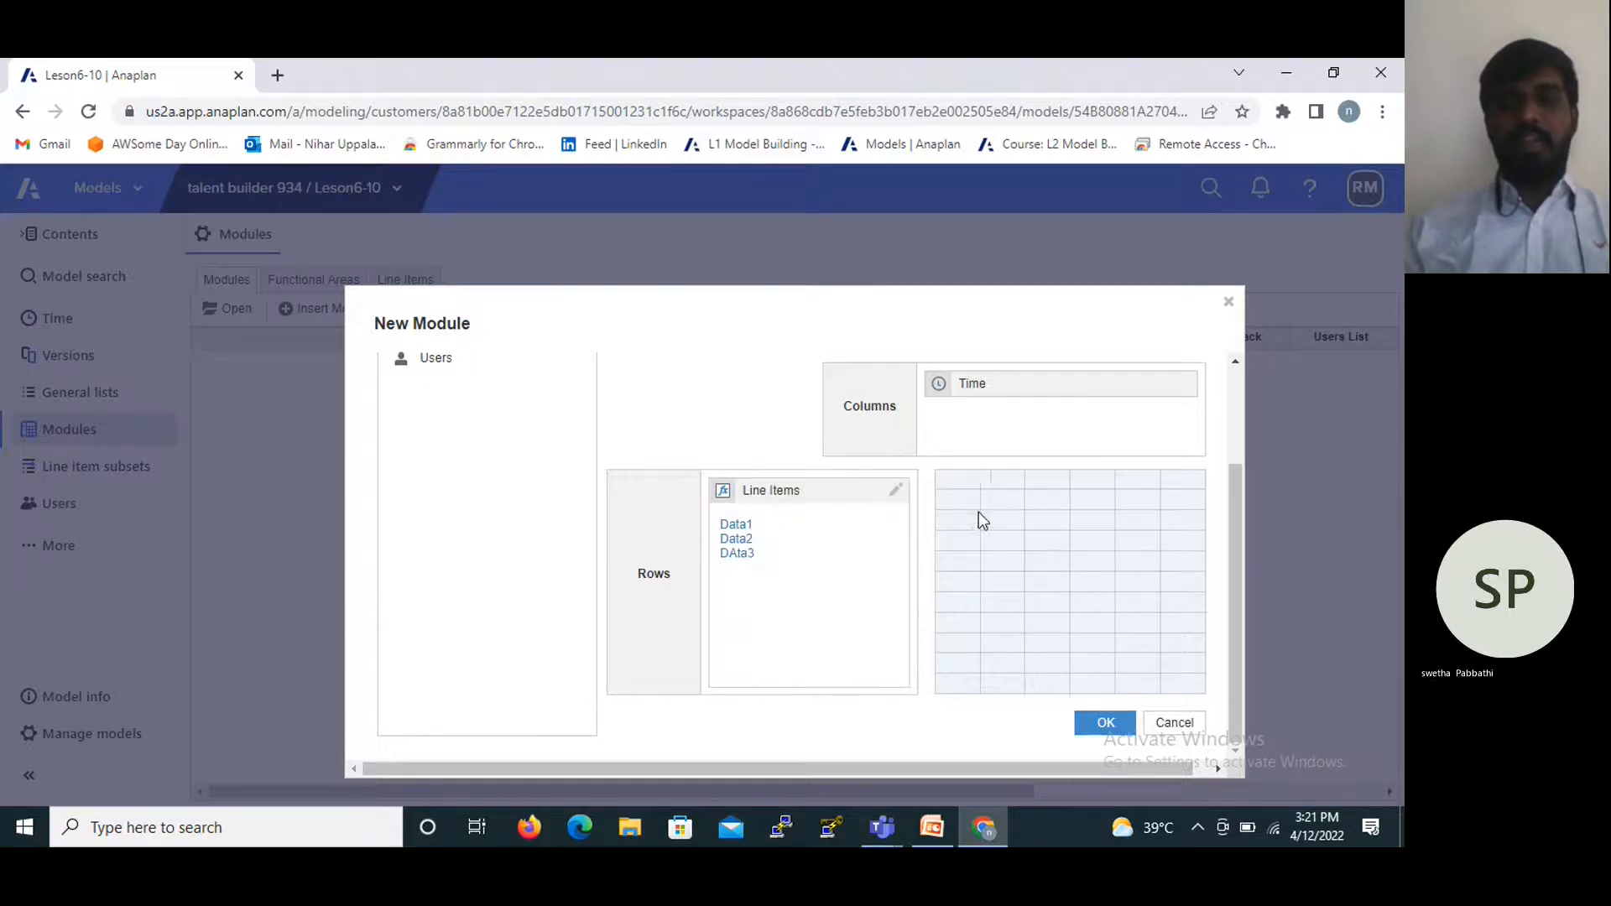
Add Versions to the columns below Time and create the module.
scroll(979, 512, up, 2)
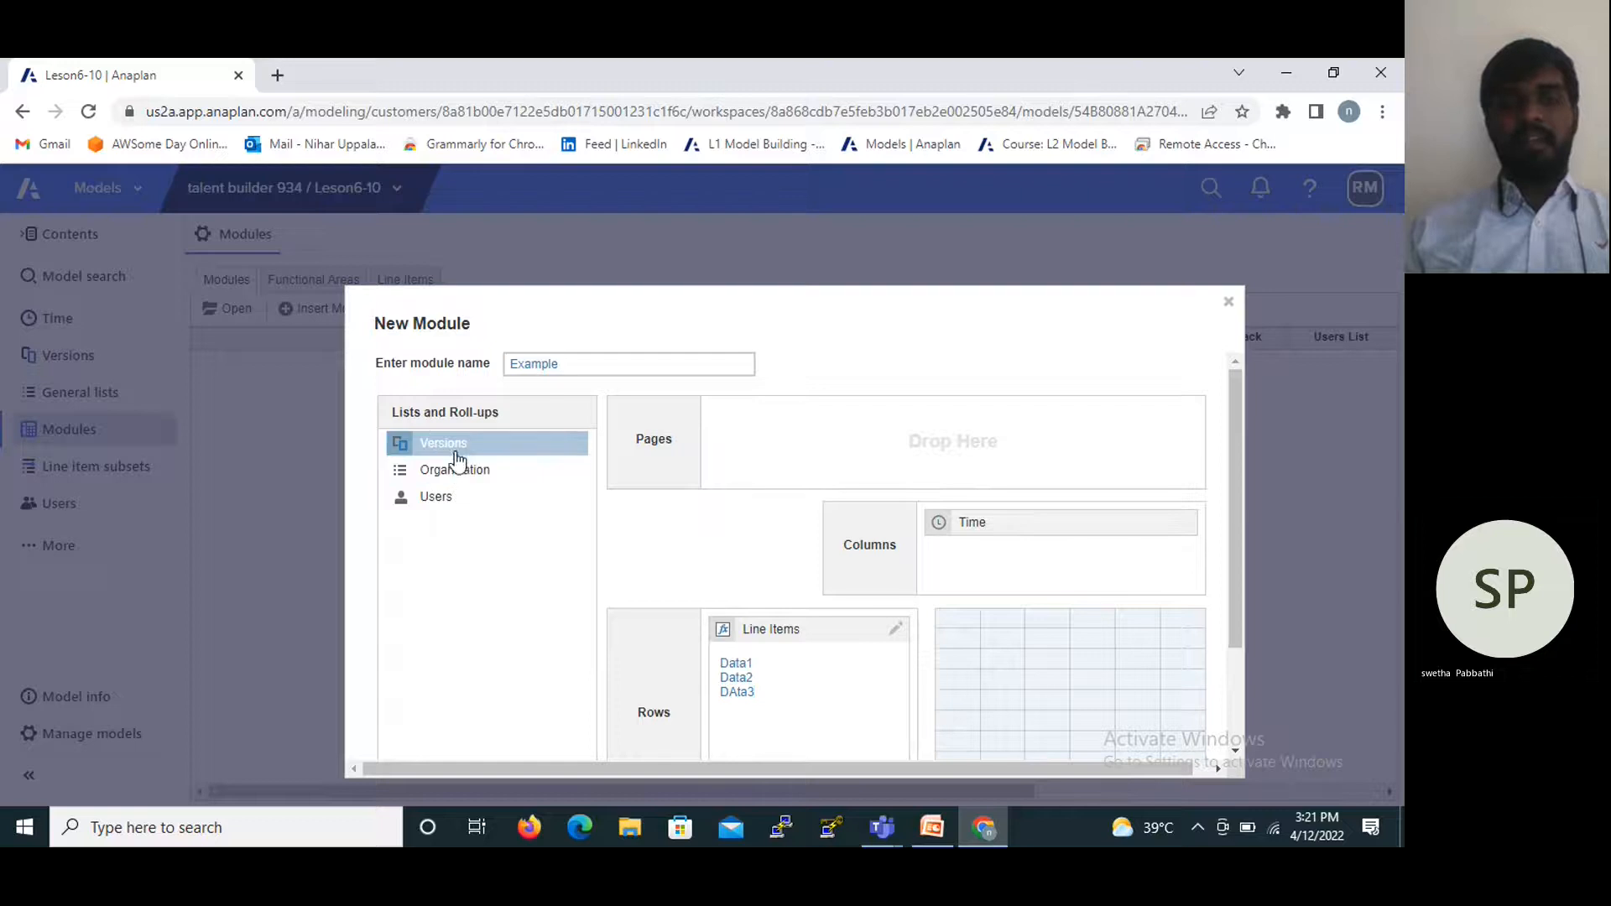
drag(521, 452, 981, 558)
scroll(853, 523, down, 3)
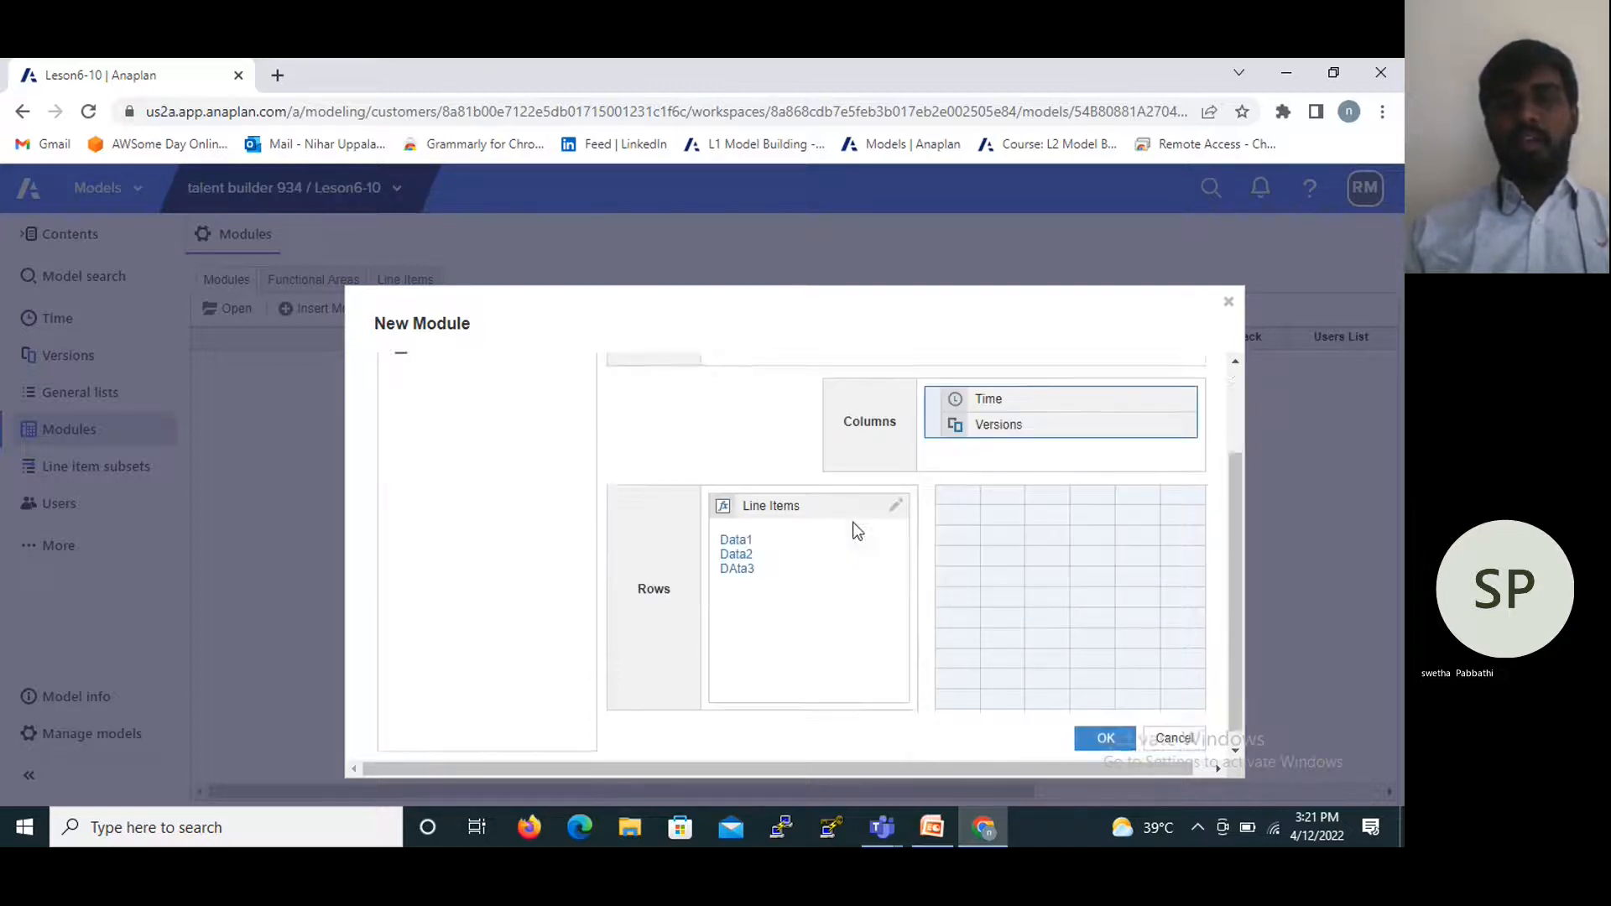
click(1105, 723)
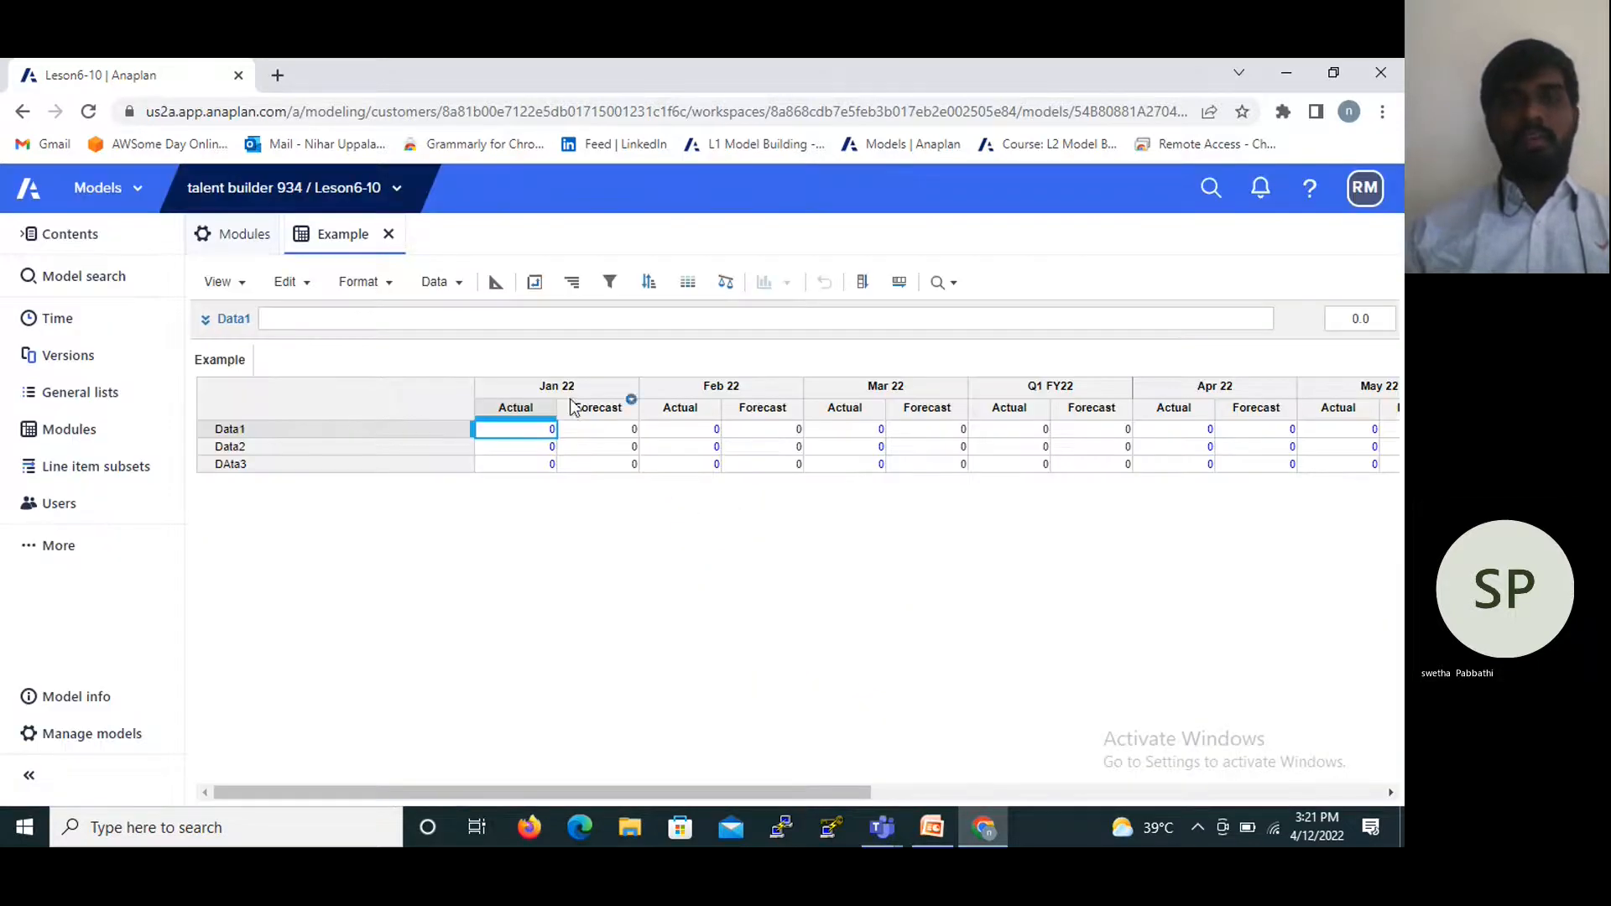
Pivot the Example grid so that Versions moves from the columns to the pages.
click(534, 282)
drag(864, 528, 733, 420)
mouse_move(878, 501)
mouse_down()
mouse_move(820, 431)
mouse_move(907, 561)
mouse_move(895, 527)
mouse_up()
scroll(894, 526, down, 5)
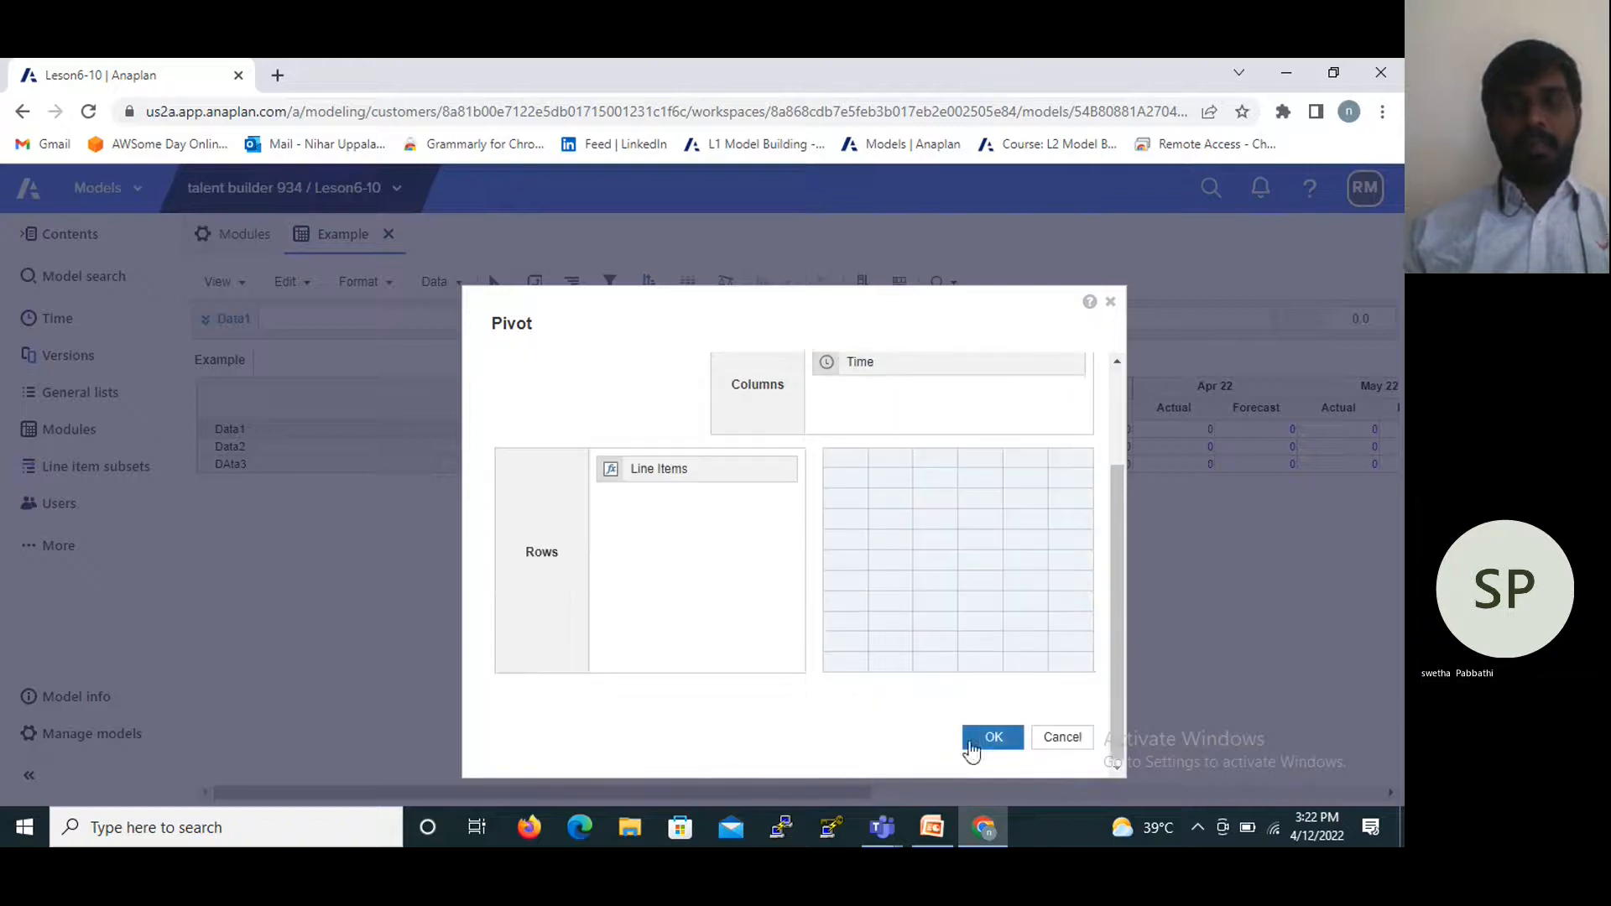
click(985, 737)
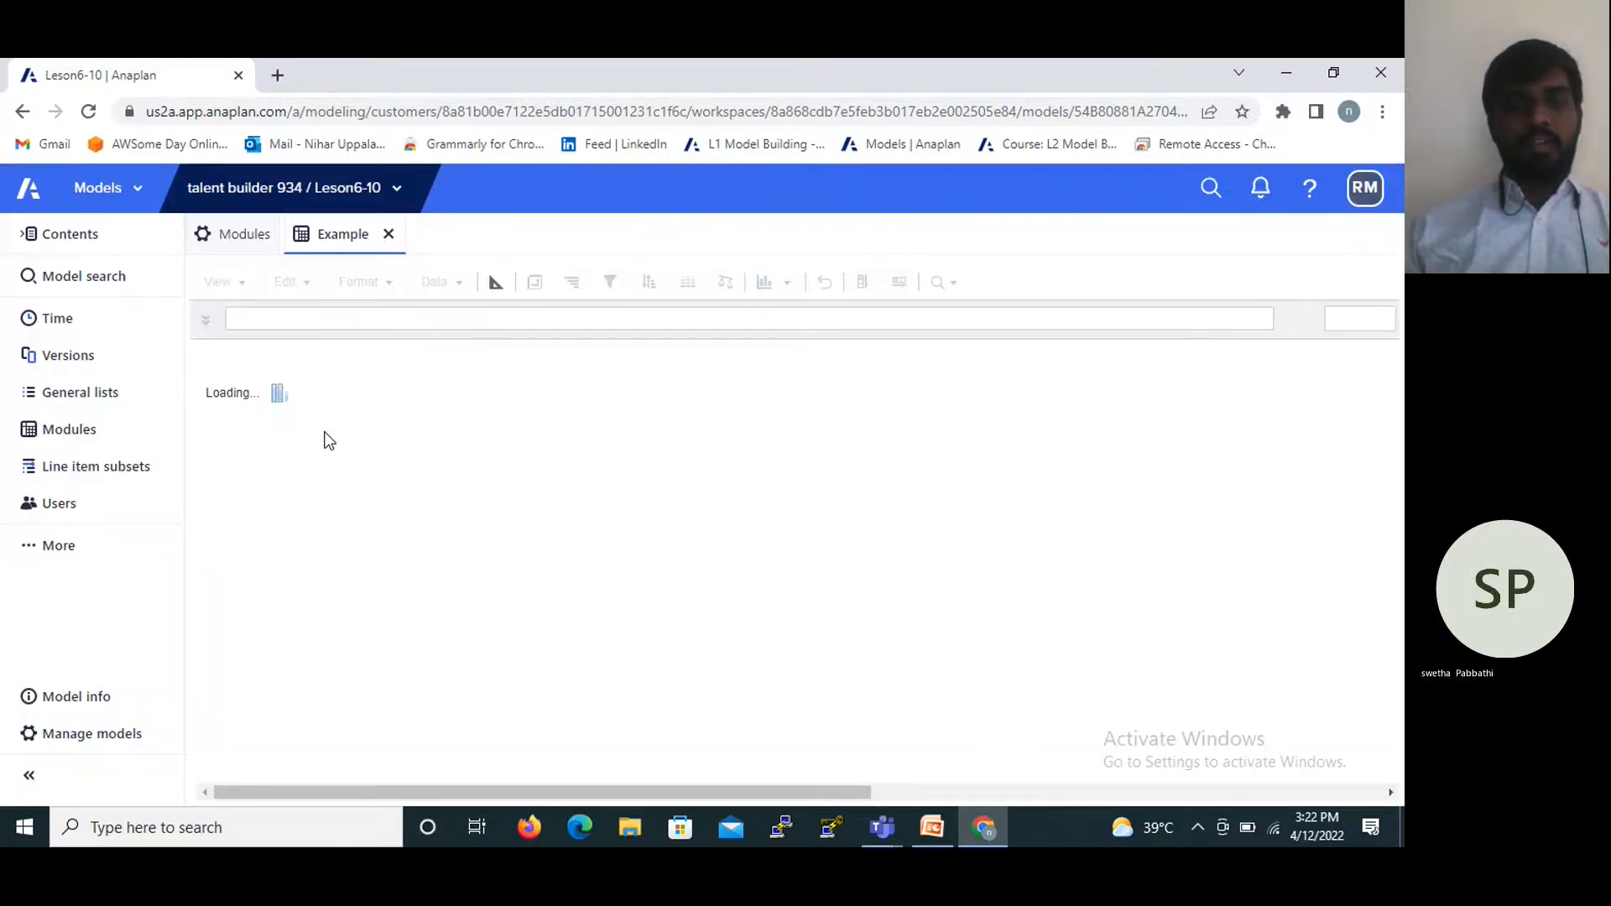
Switch the Example grid's version page selector to Forecast.
click(294, 370)
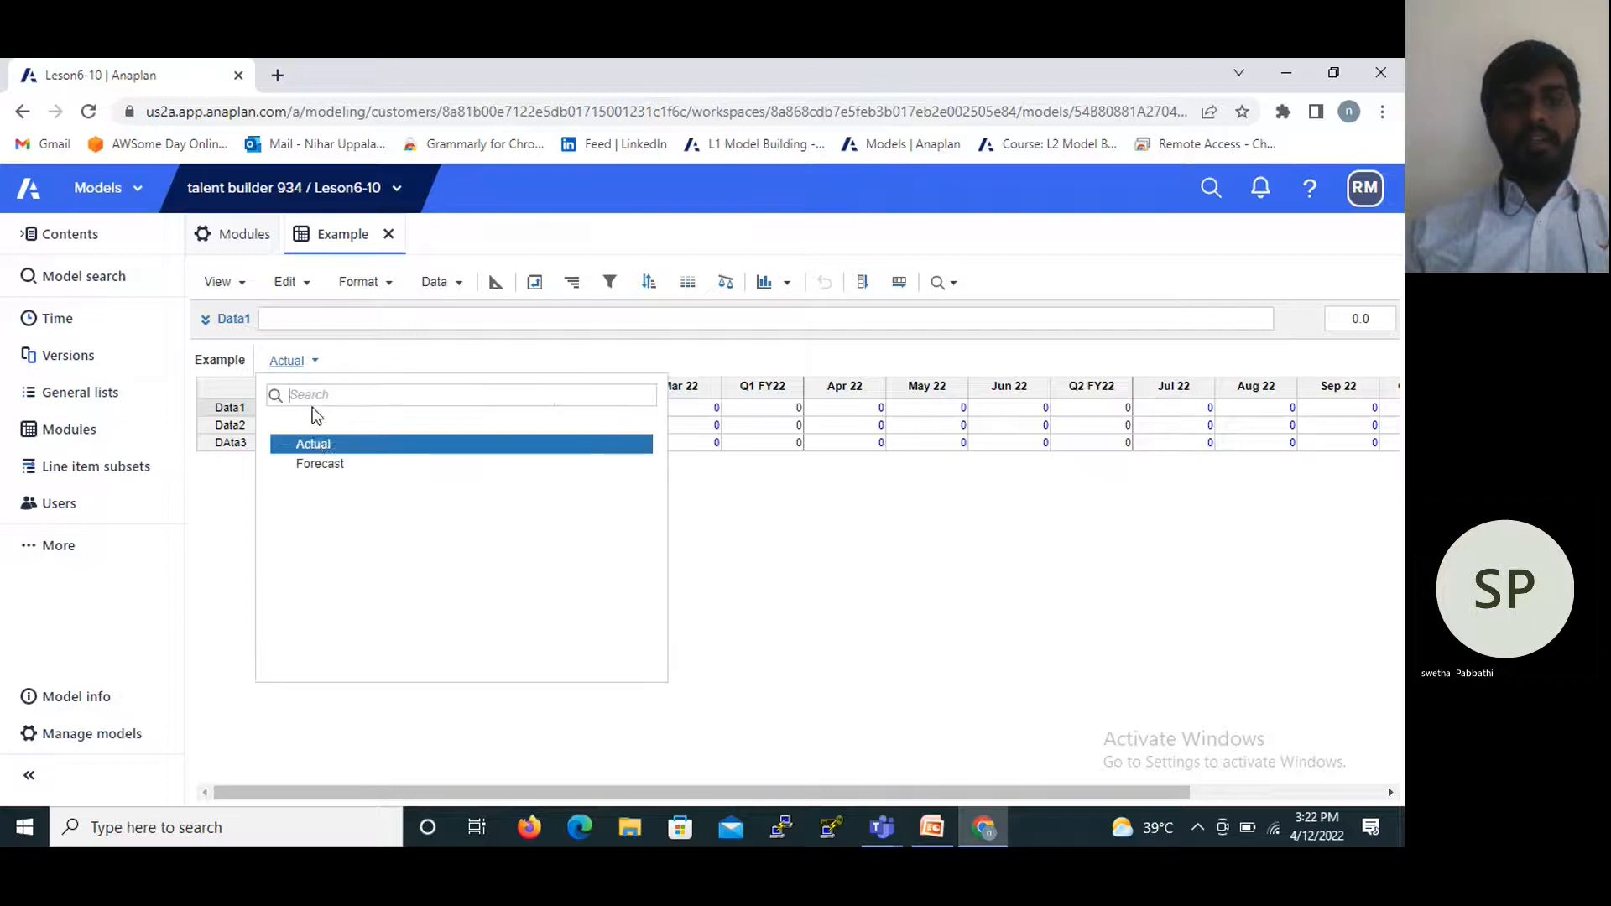
click(317, 464)
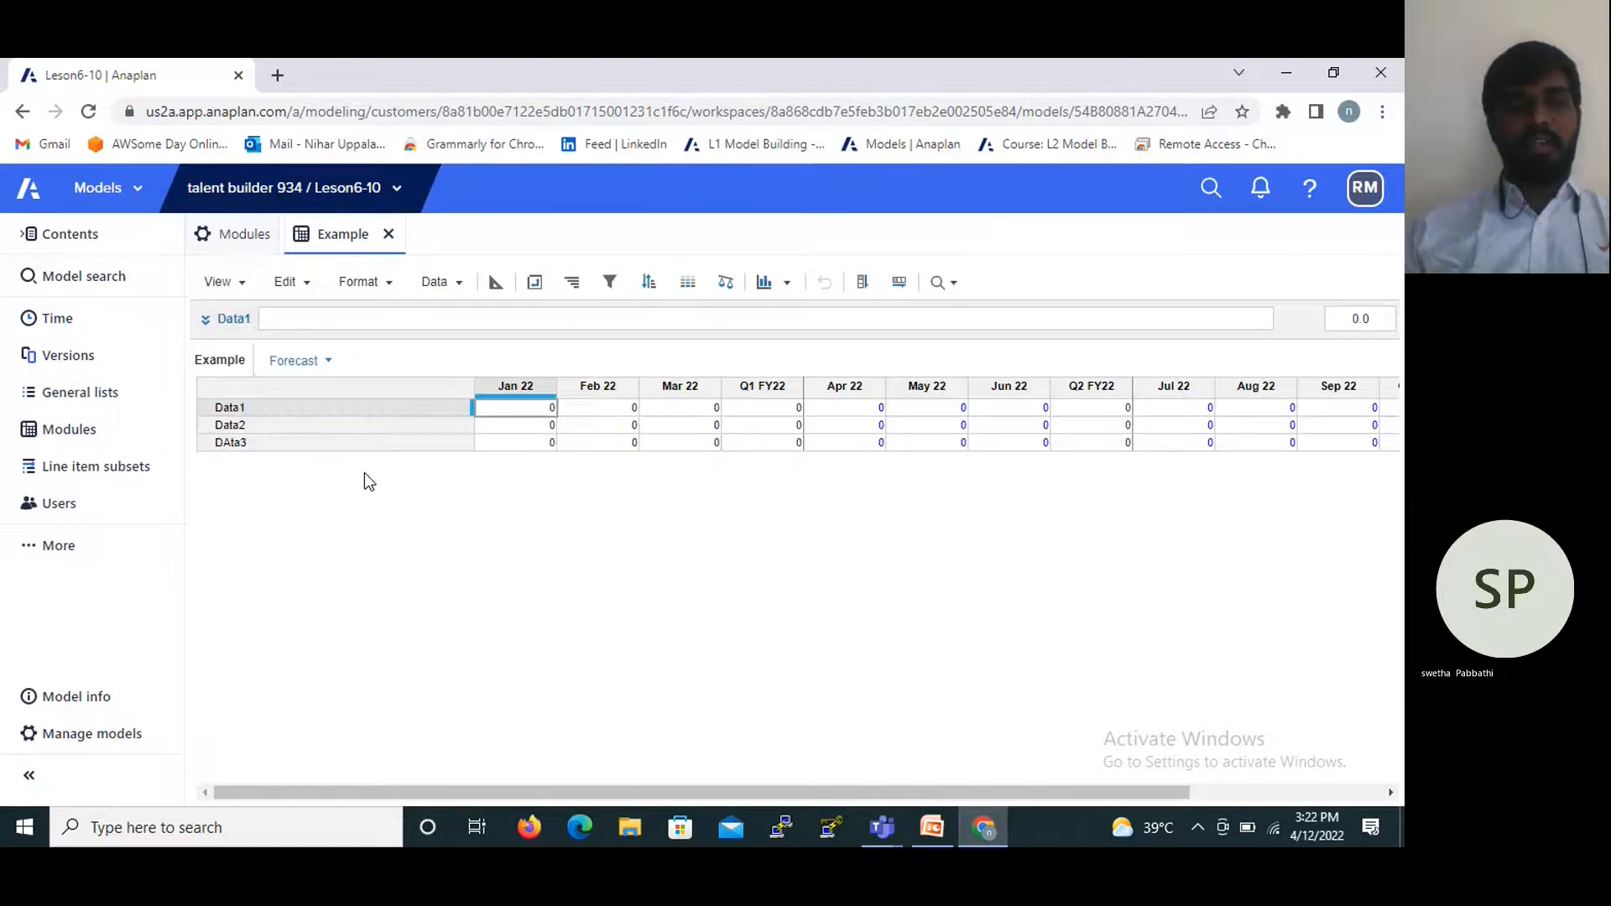
click(324, 367)
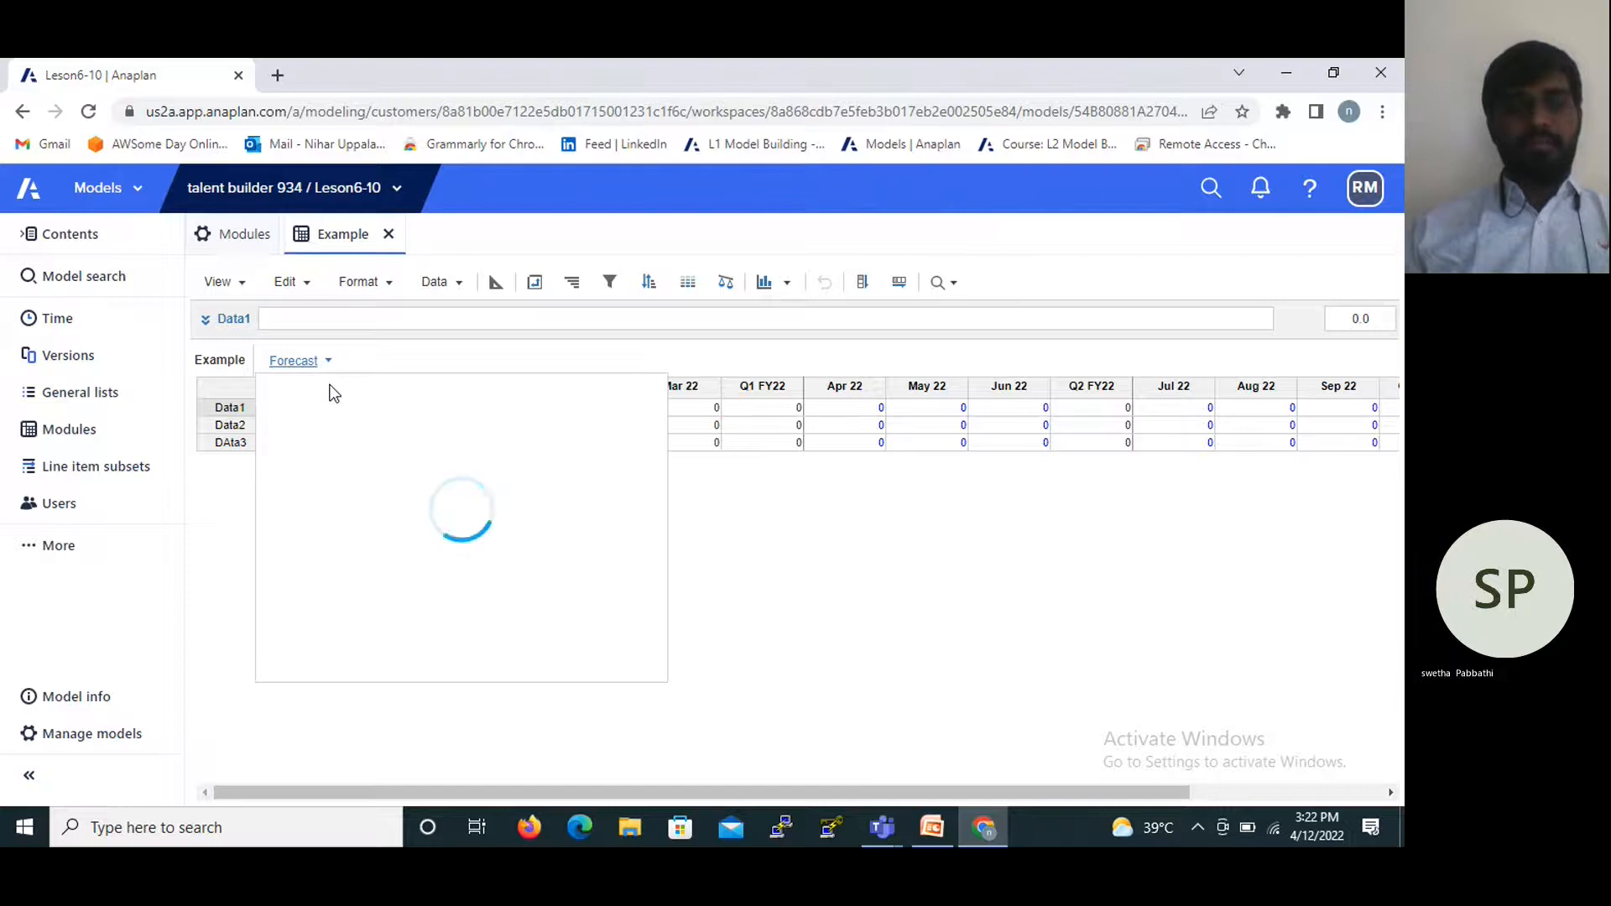
click(929, 539)
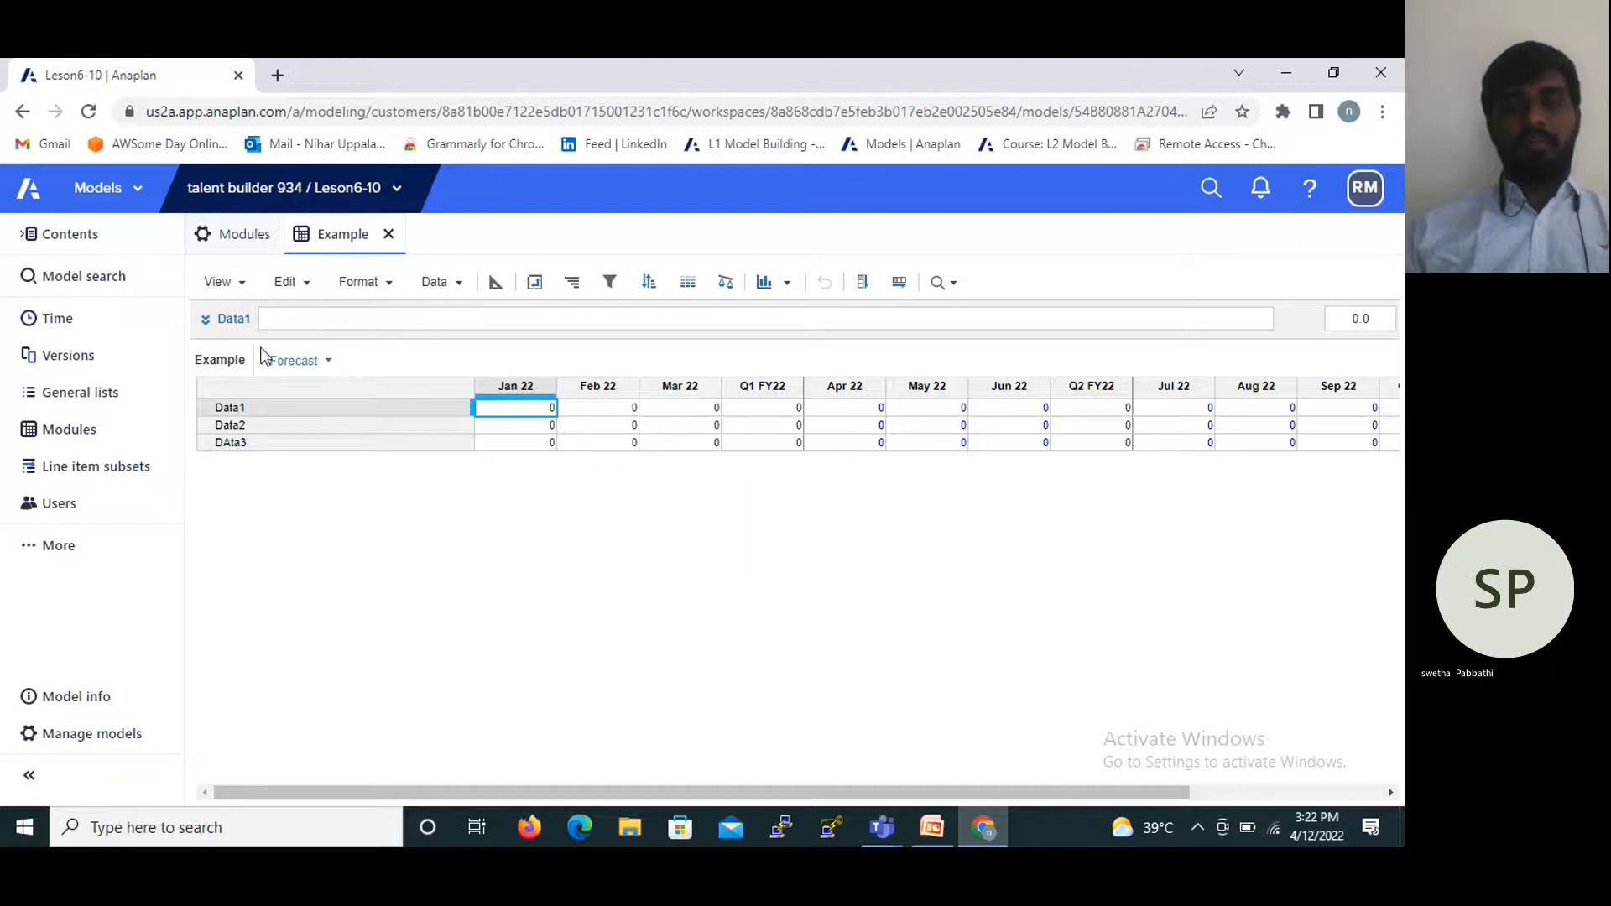
Switch to PowerPoint and show the Module Grid view slide of the PPT-2 presentation.
click(930, 829)
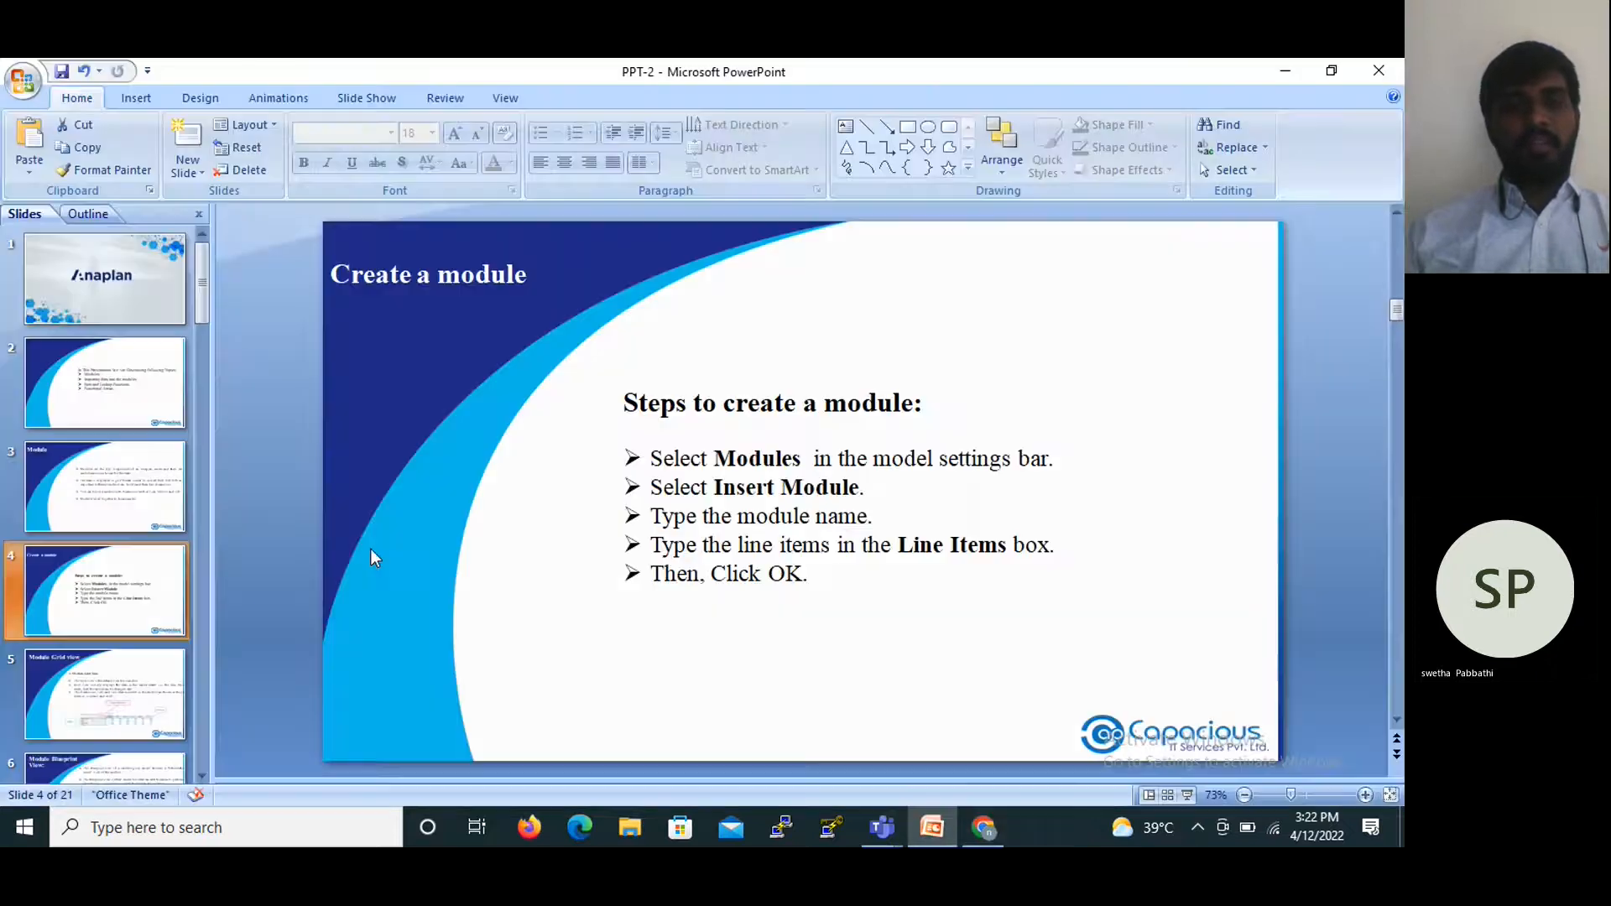
scroll(371, 558, down, 1)
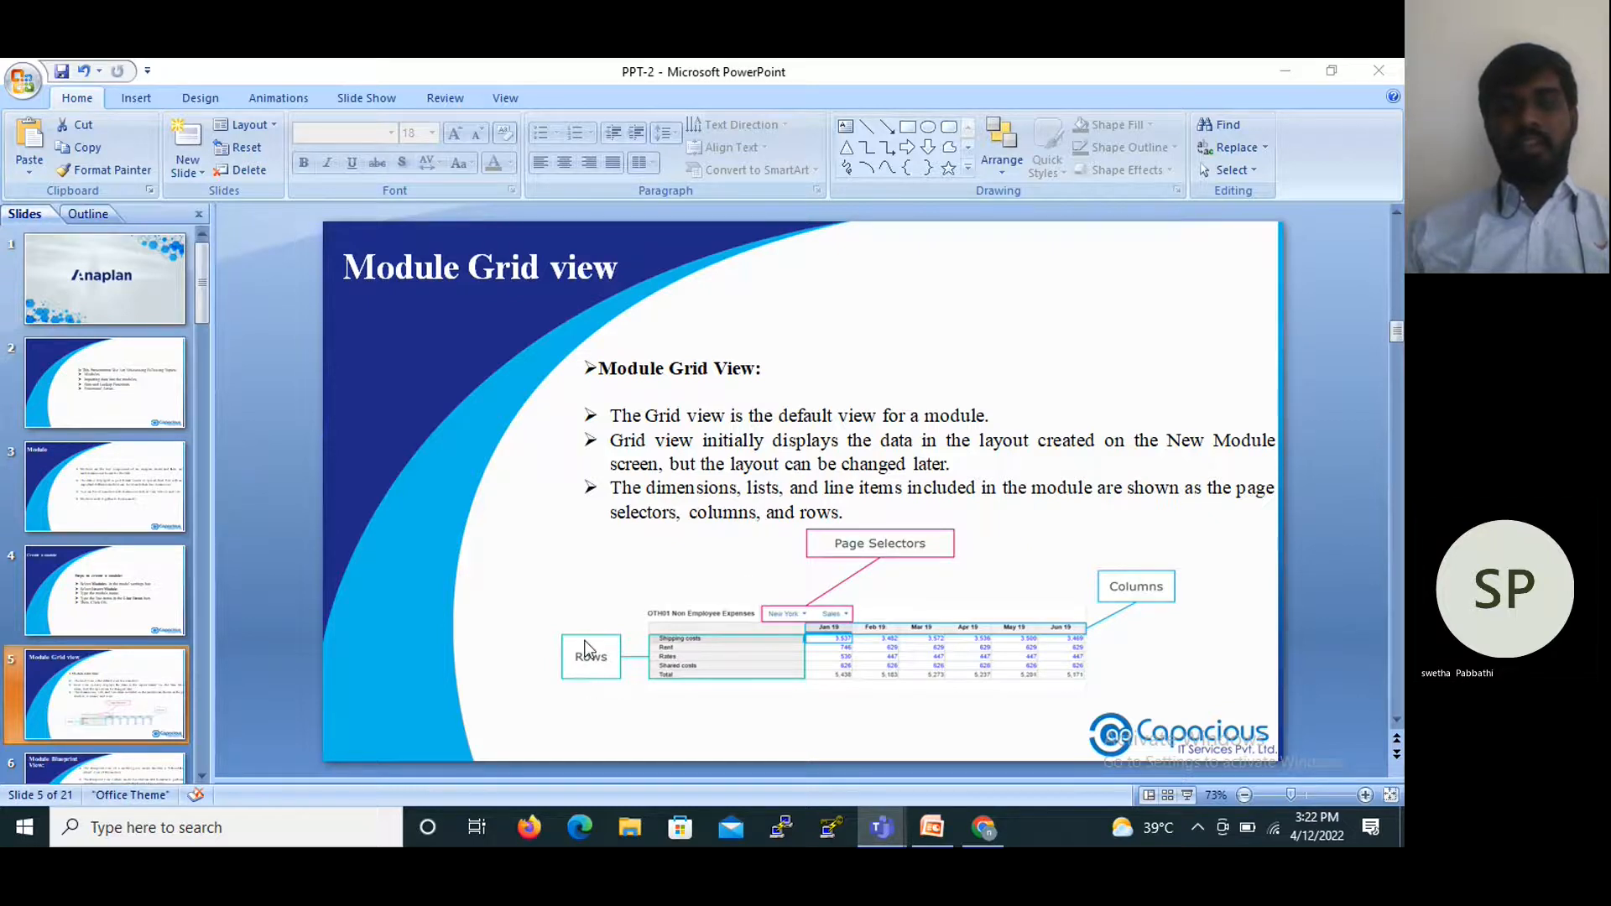
Return to Anaplan in Chrome and set the Example grid's version page selector to Actual.
click(982, 830)
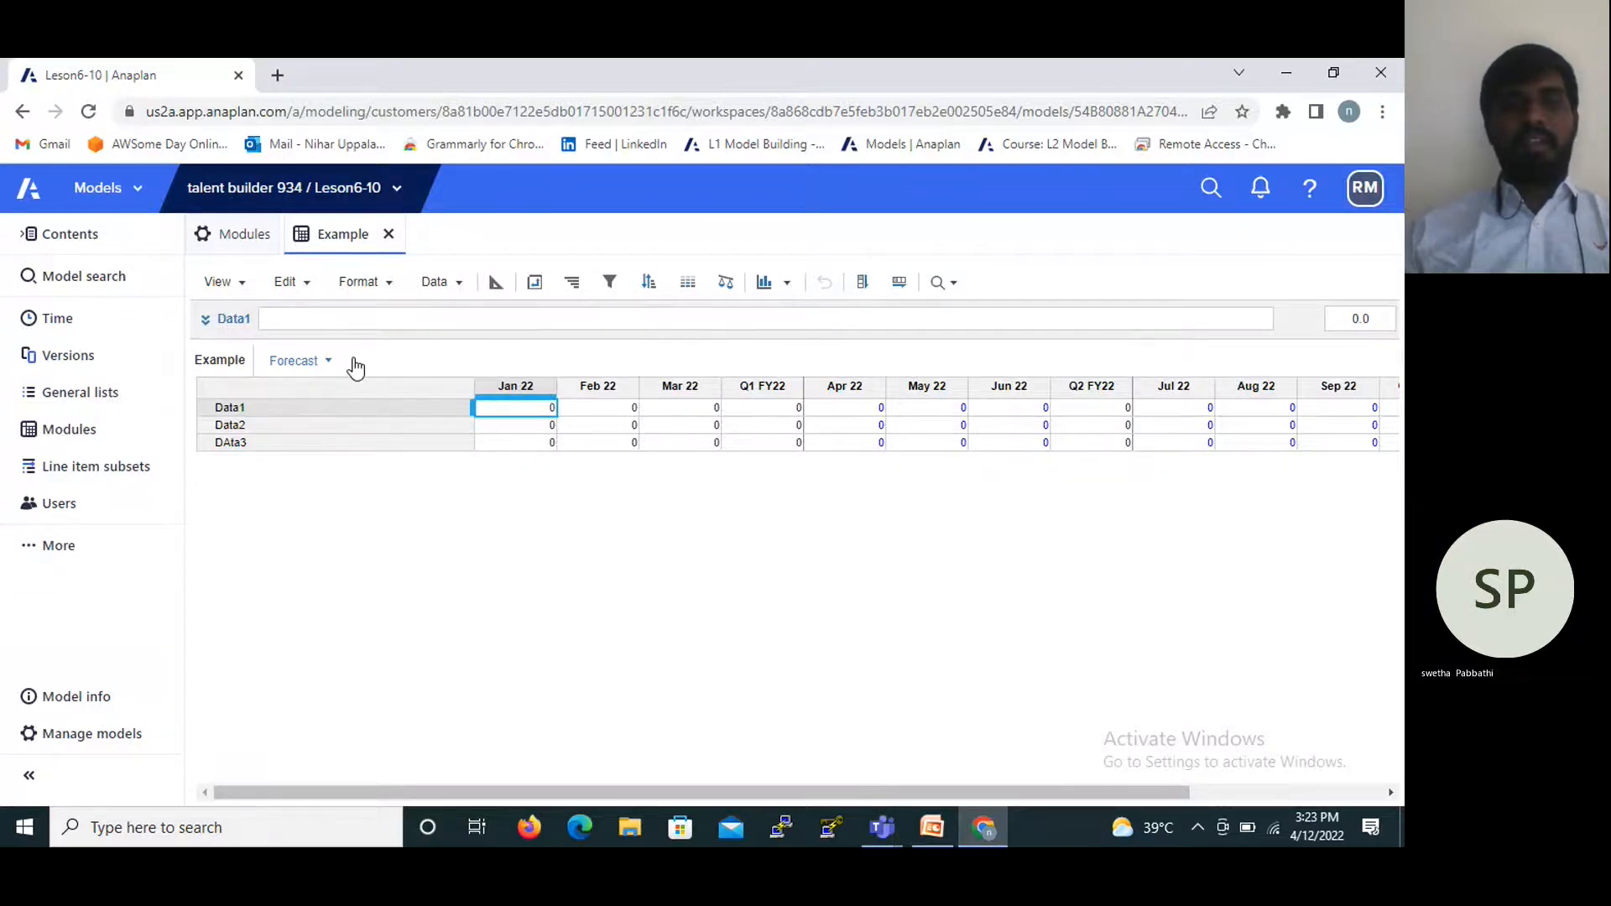
click(327, 362)
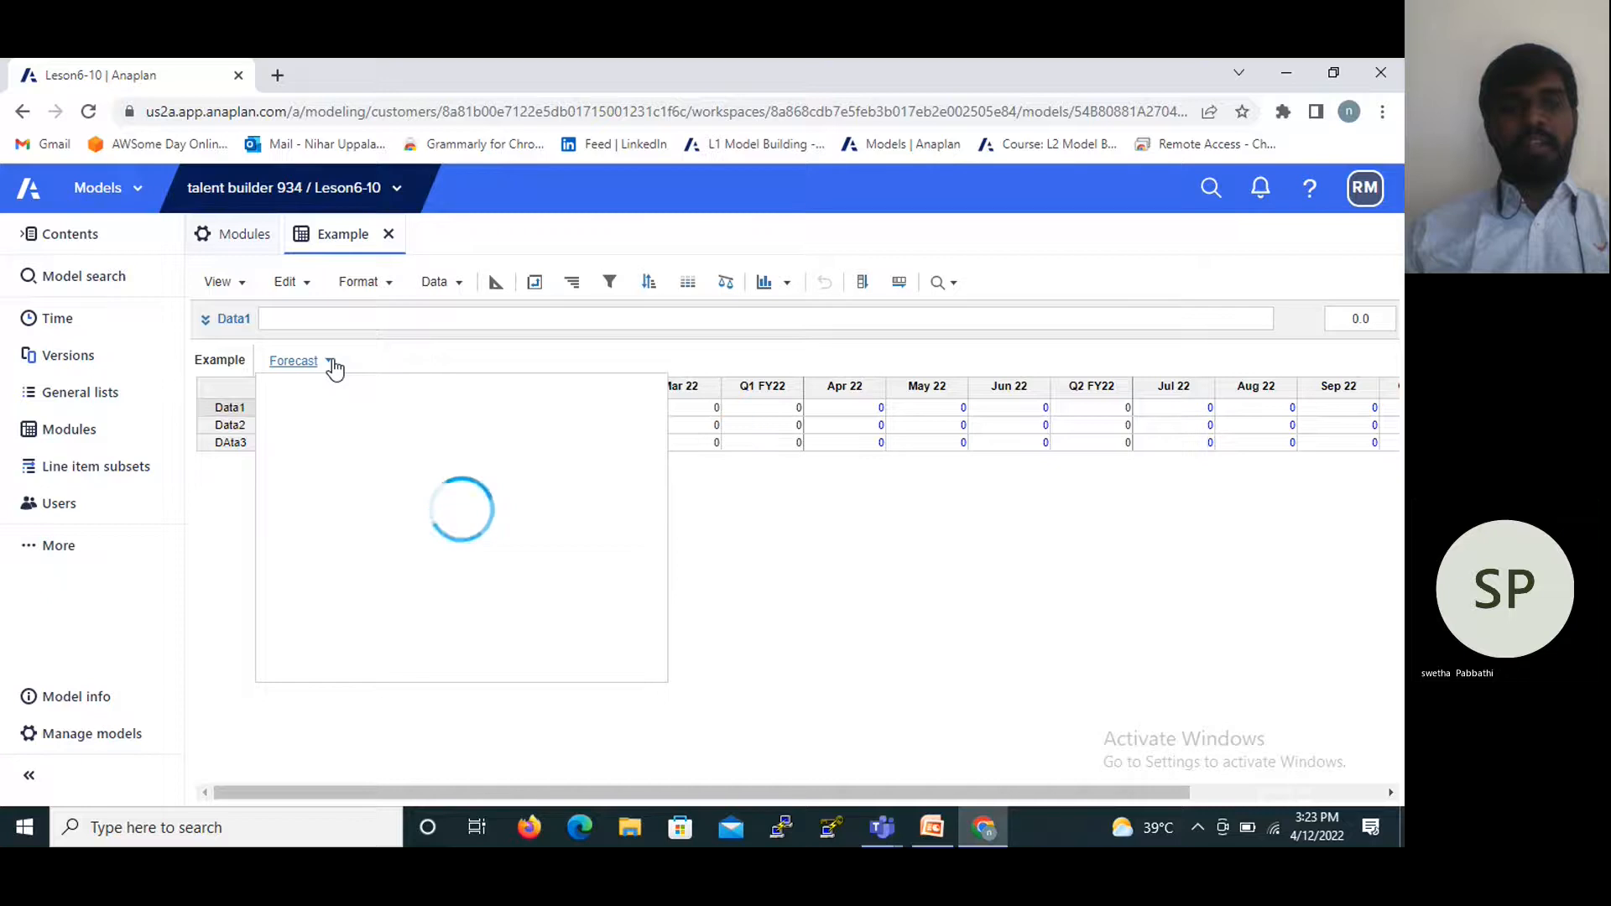
click(326, 364)
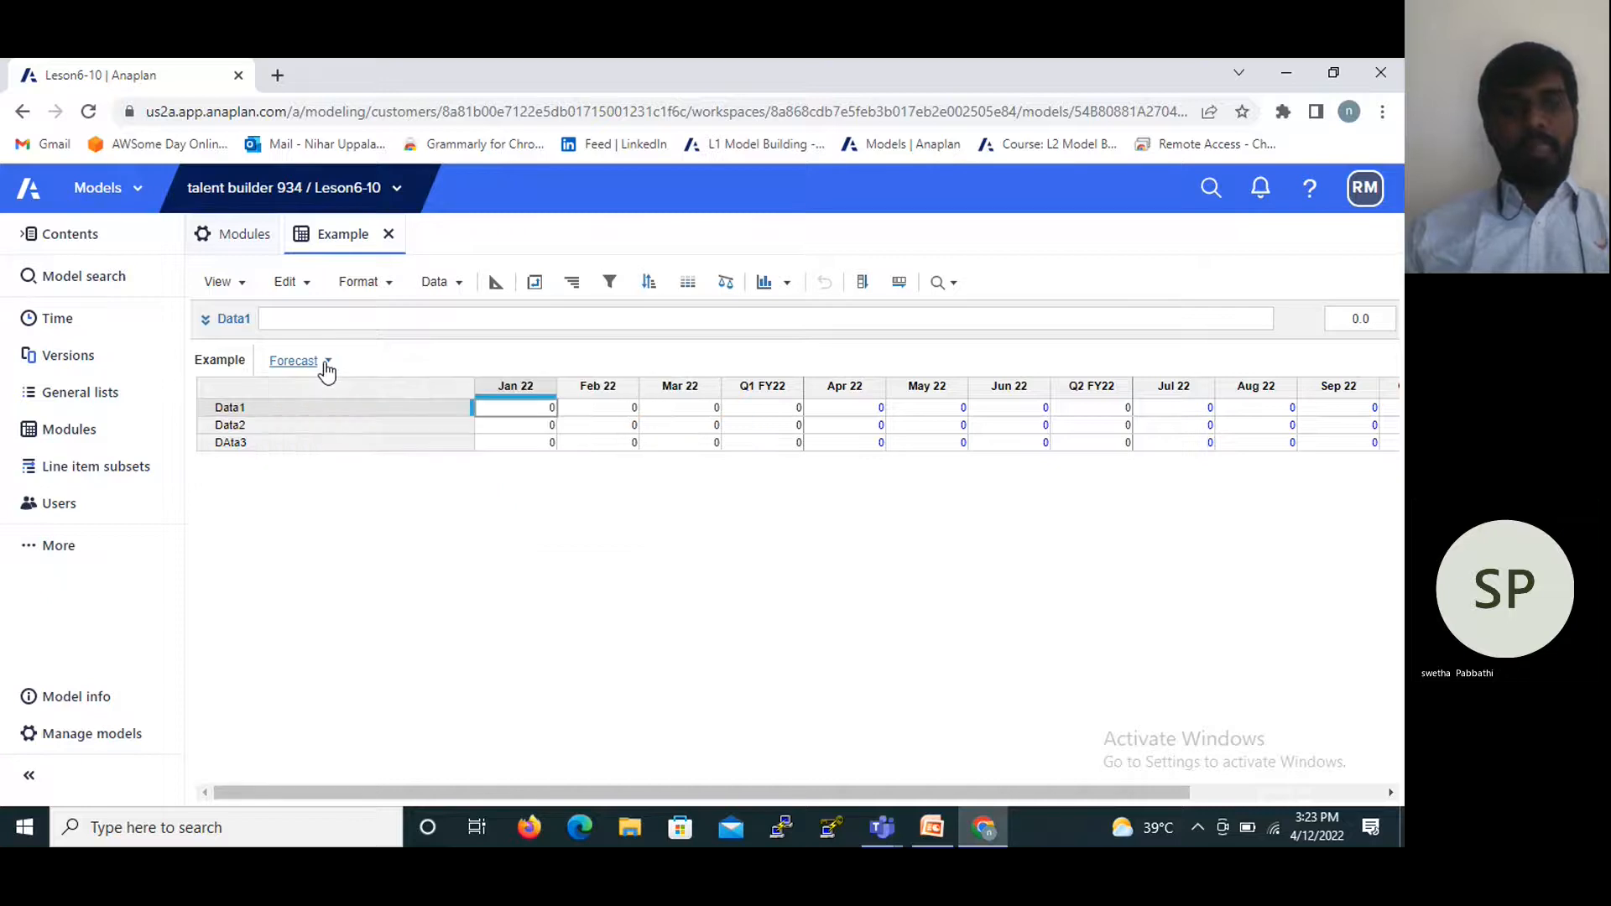
click(326, 369)
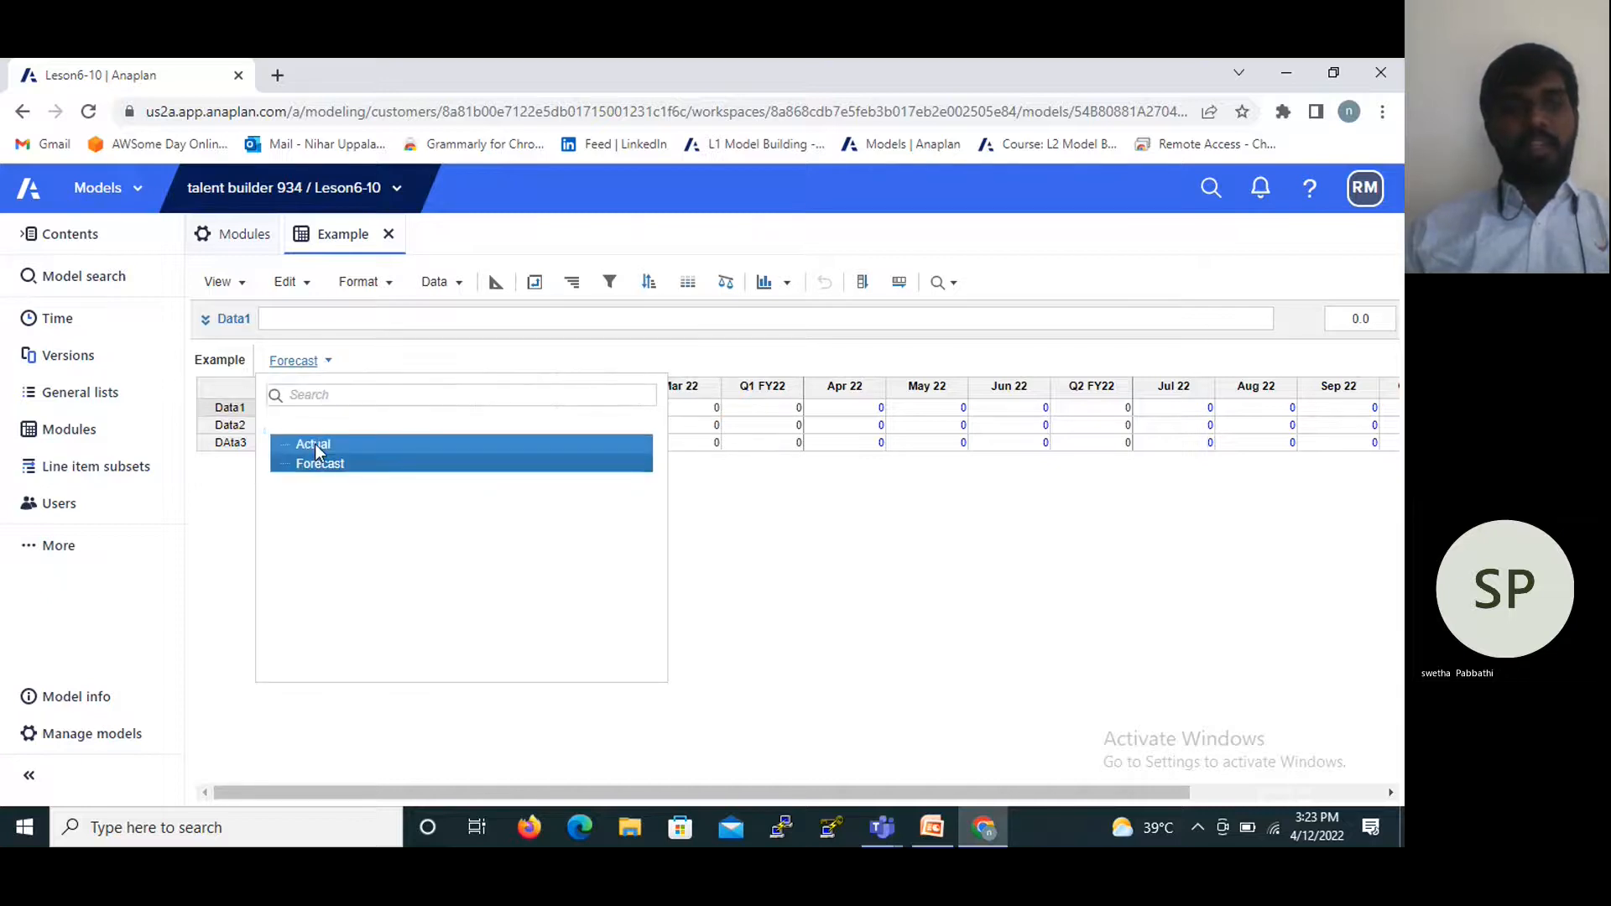
click(316, 445)
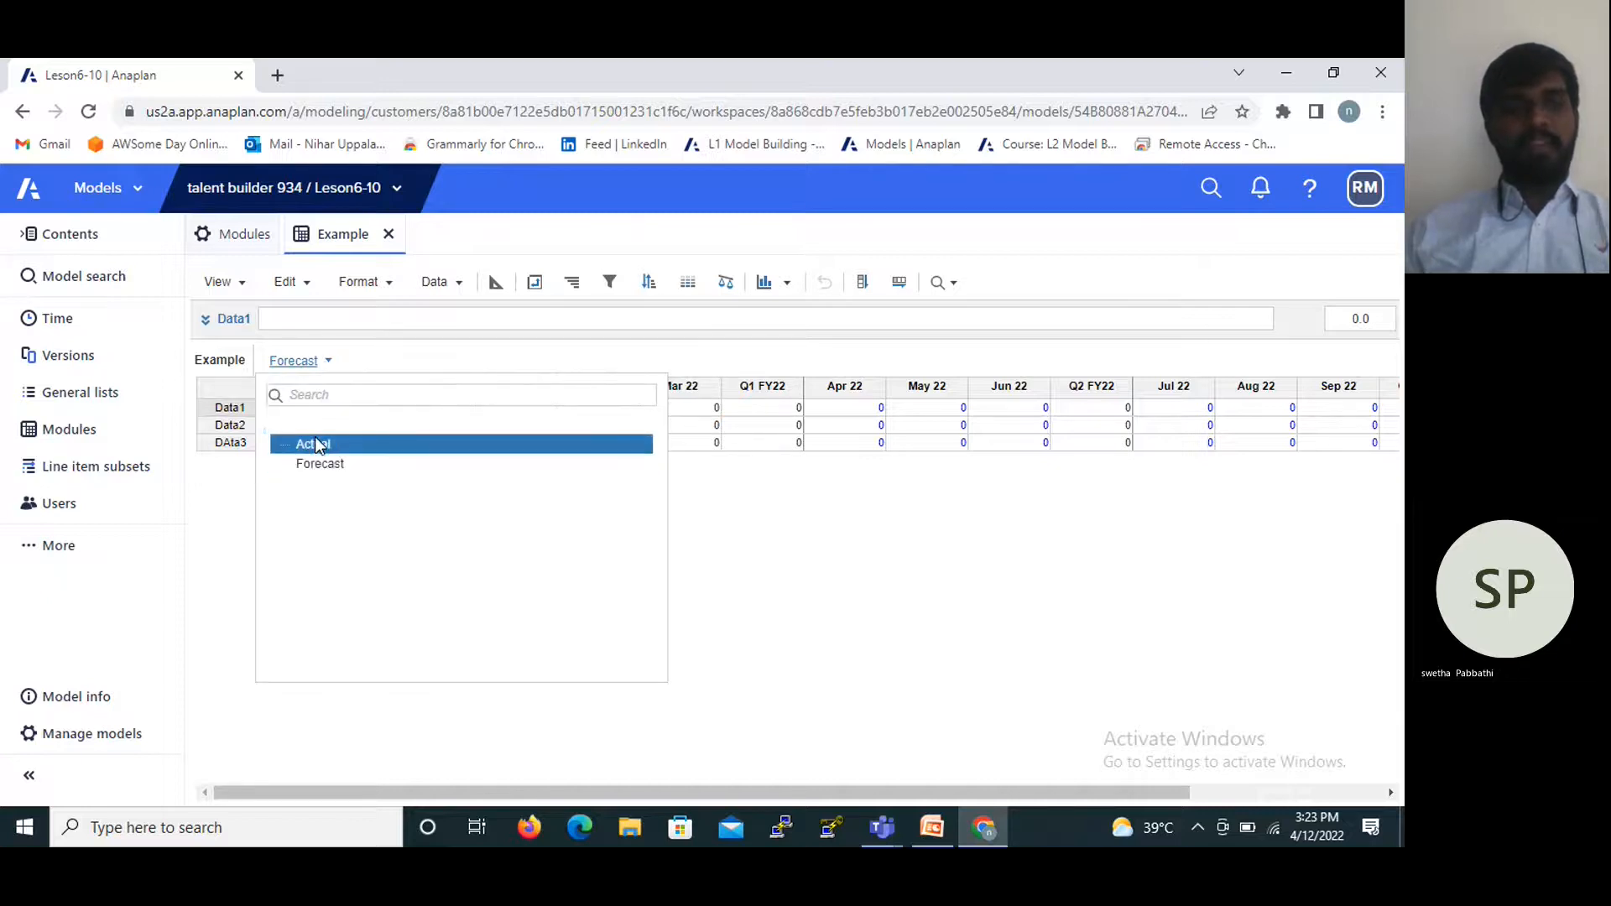
click(309, 367)
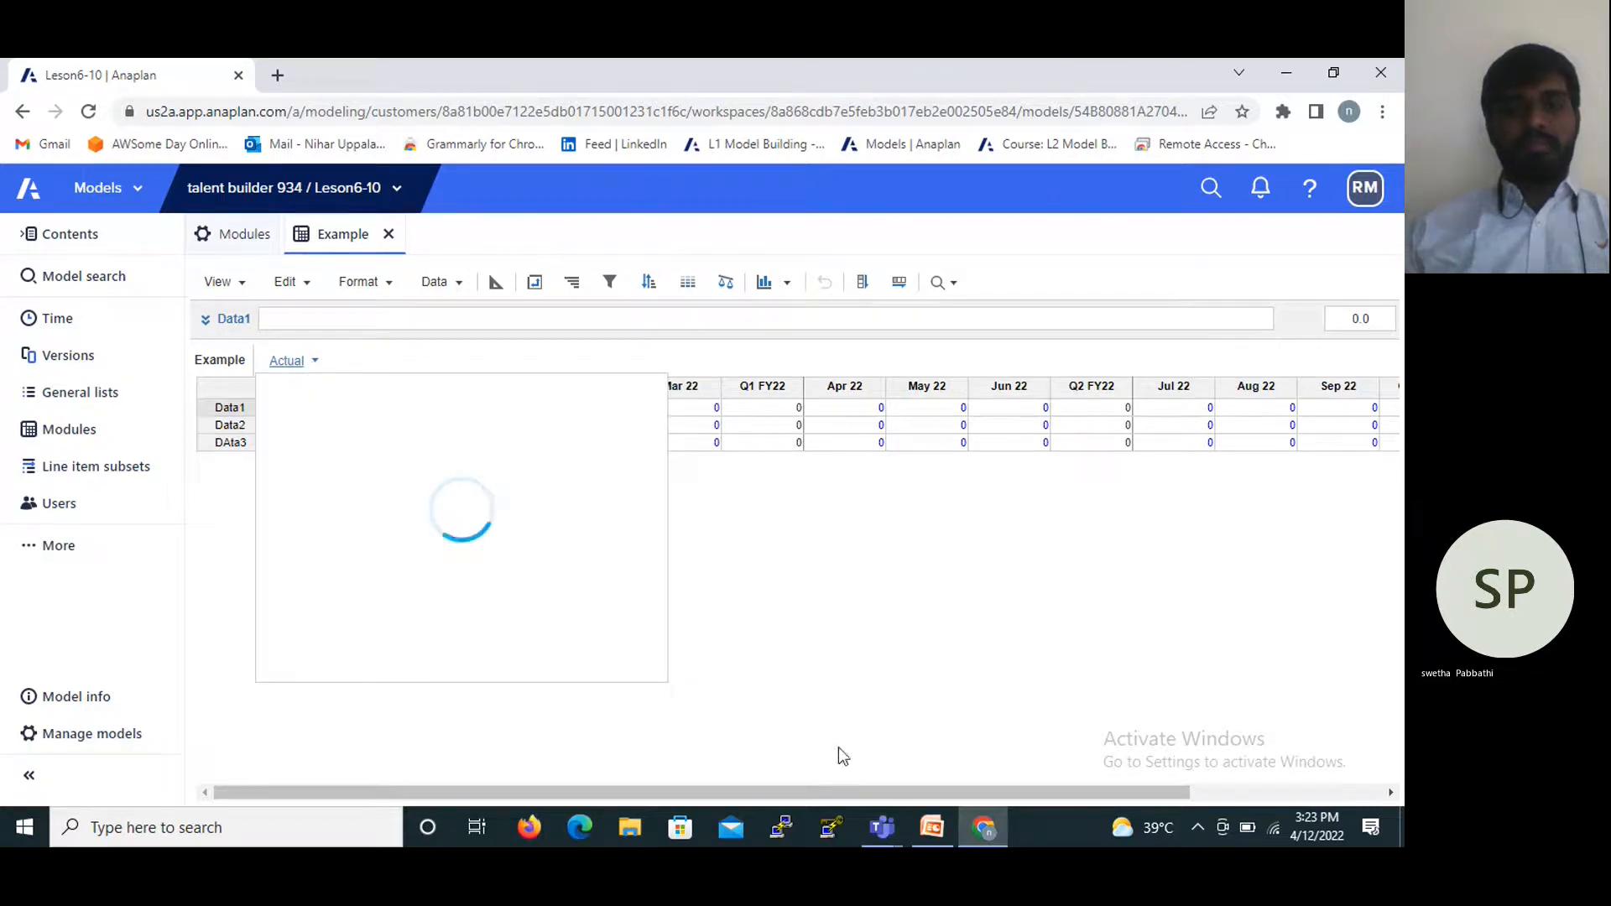
click(771, 550)
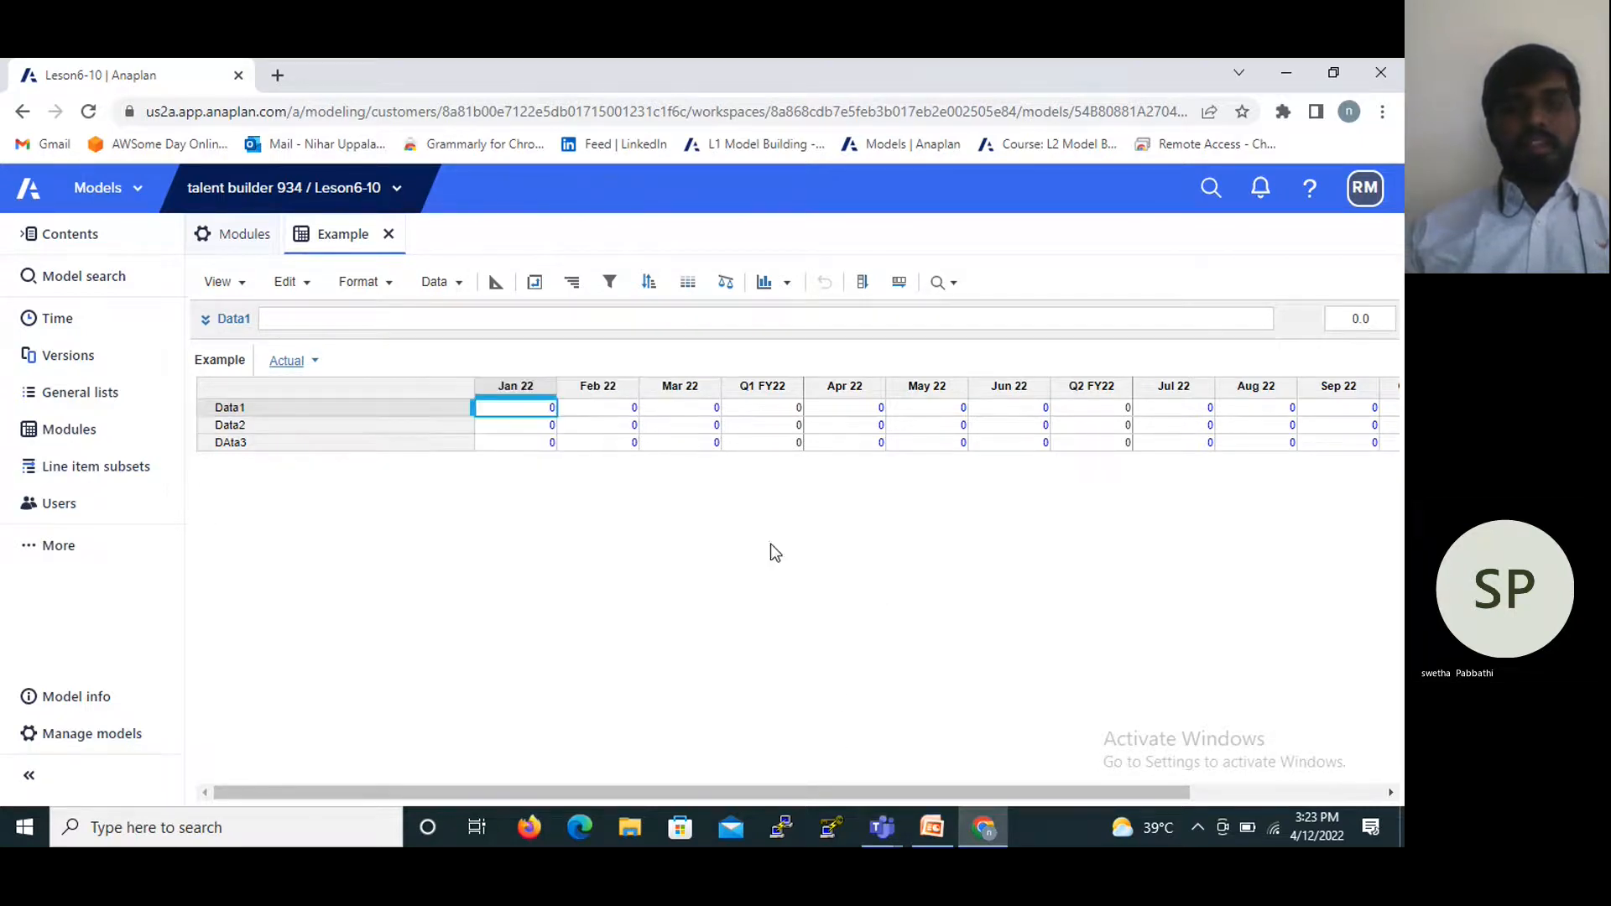
Switch to PowerPoint and show the Module Blueprint View slide.
click(932, 829)
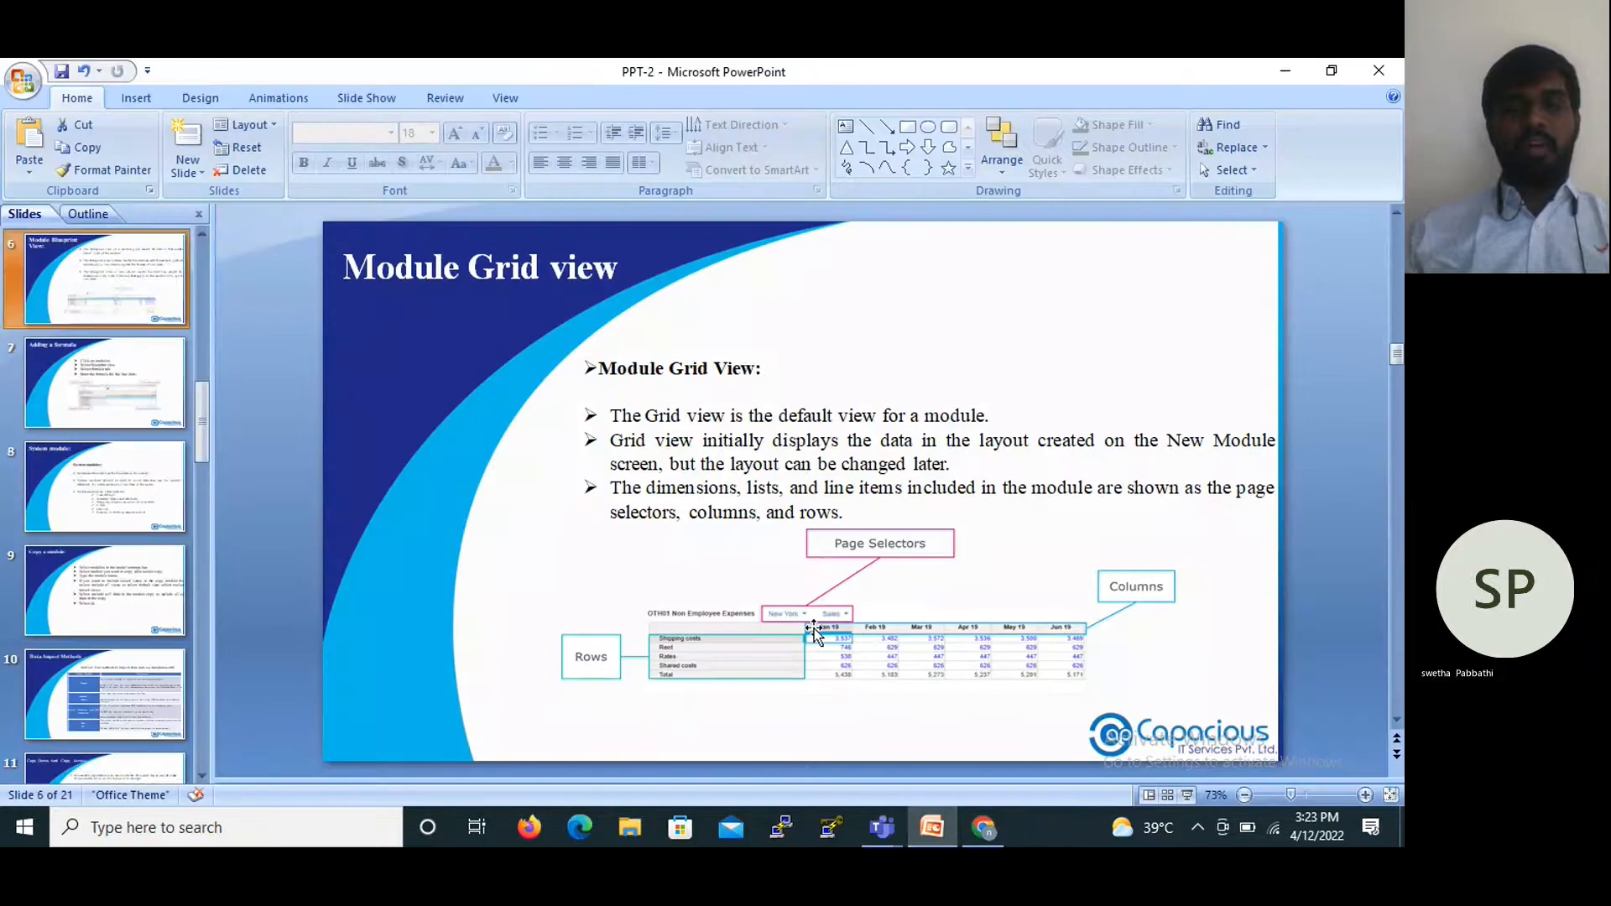
scroll(815, 628, down, 2)
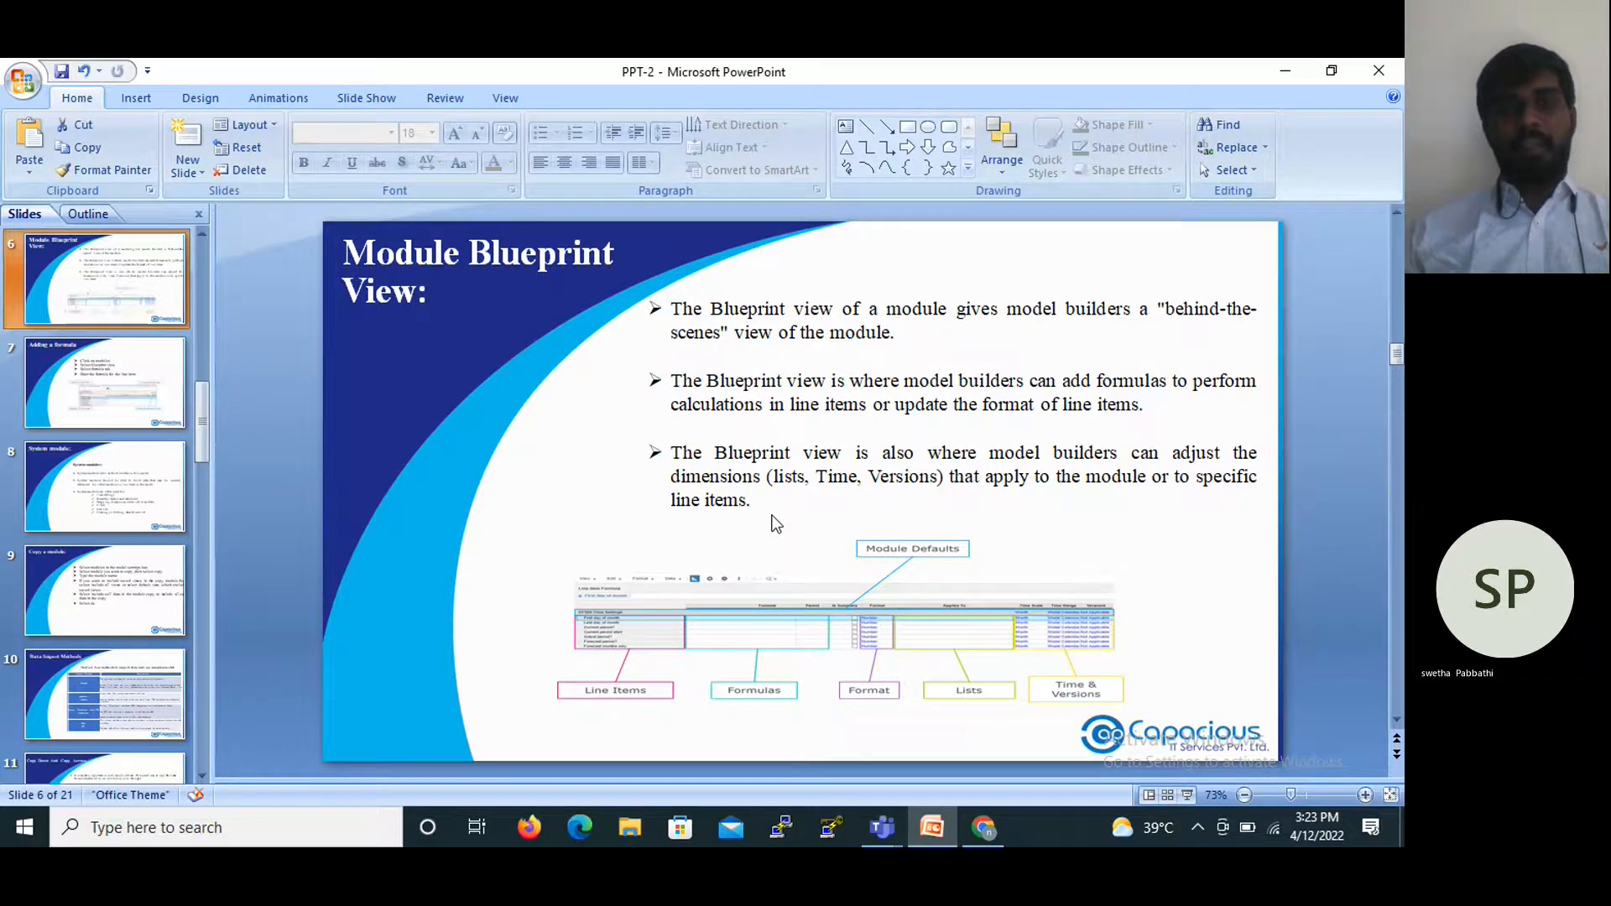
Return to Anaplan in Chrome and change the Example module to Blueprint view.
click(985, 828)
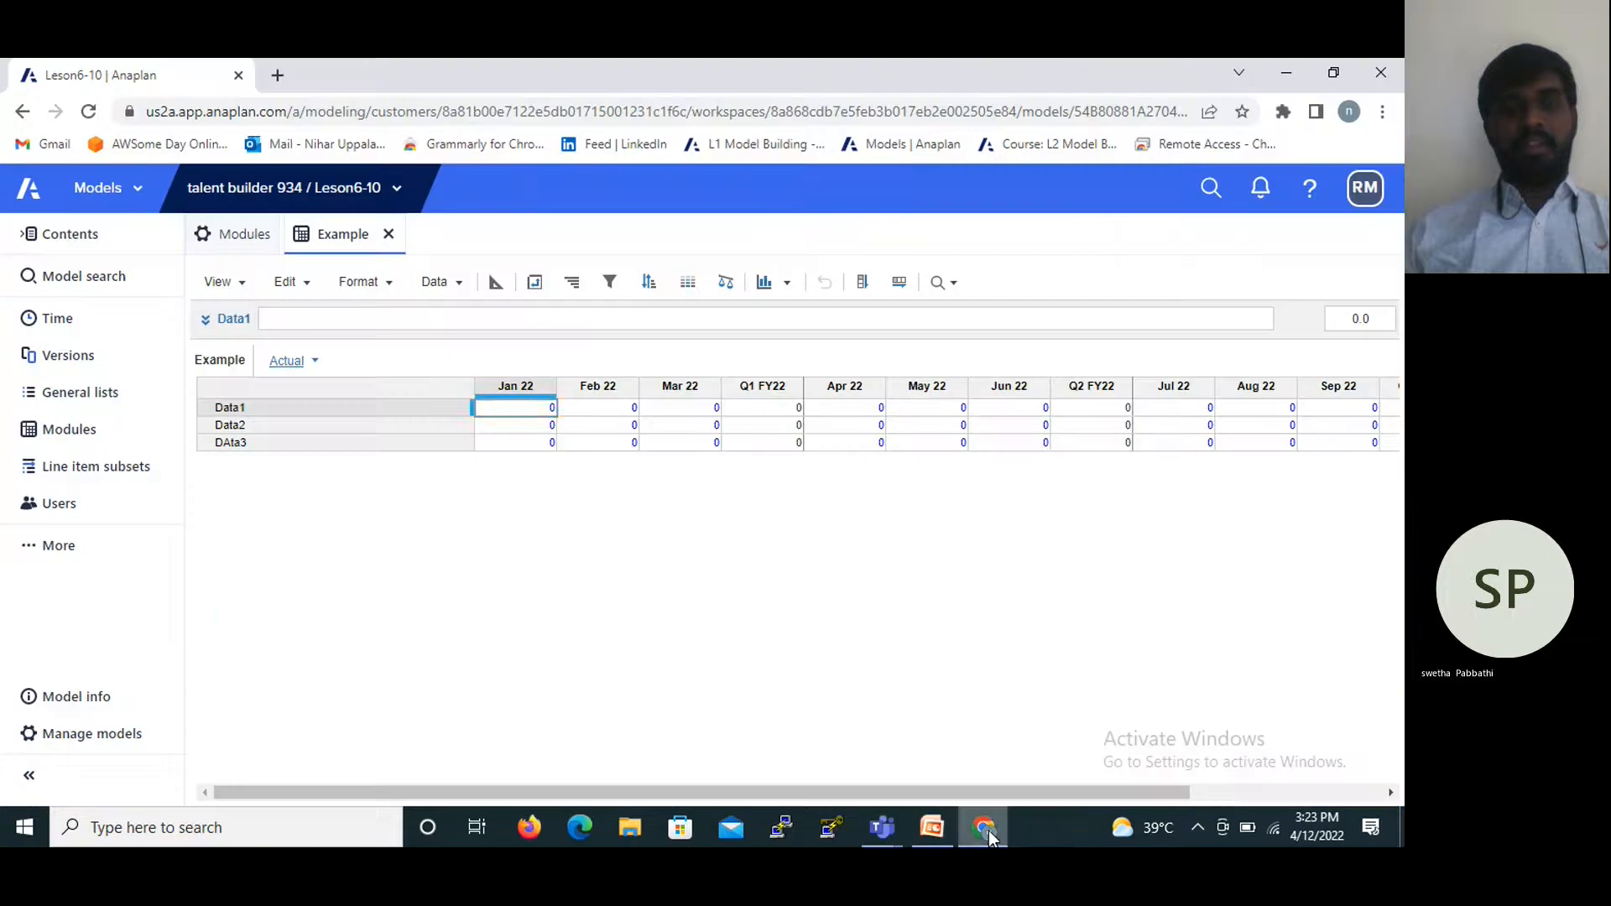
click(496, 286)
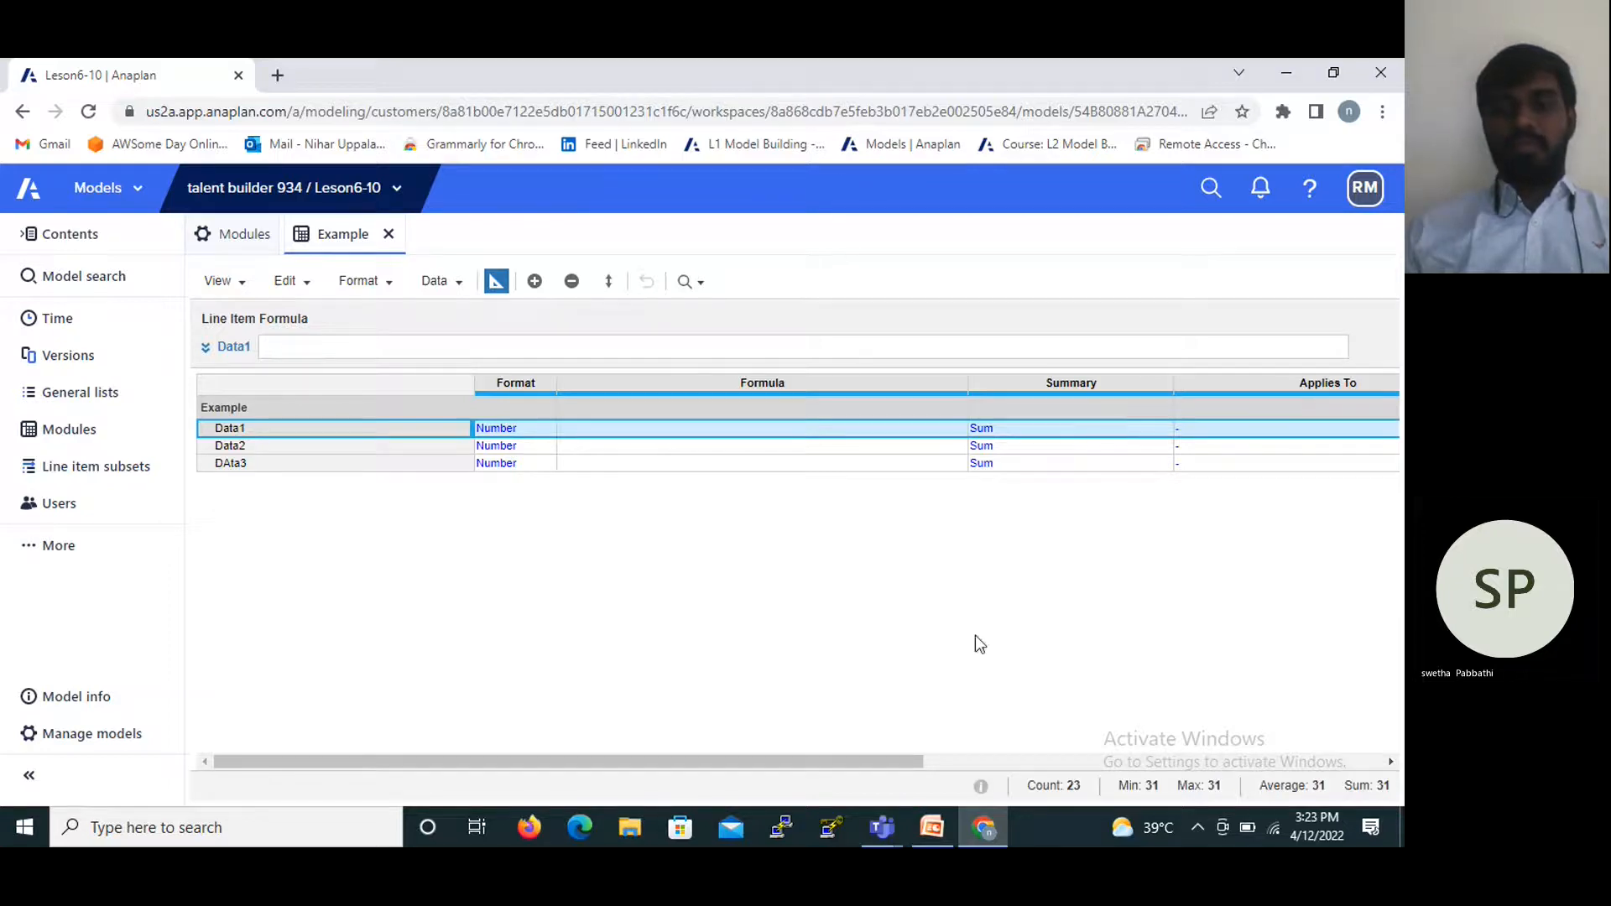
Examine the line item setting columns in the Example blueprint, from Applies To across to Data Tags.
drag(817, 760, 905, 763)
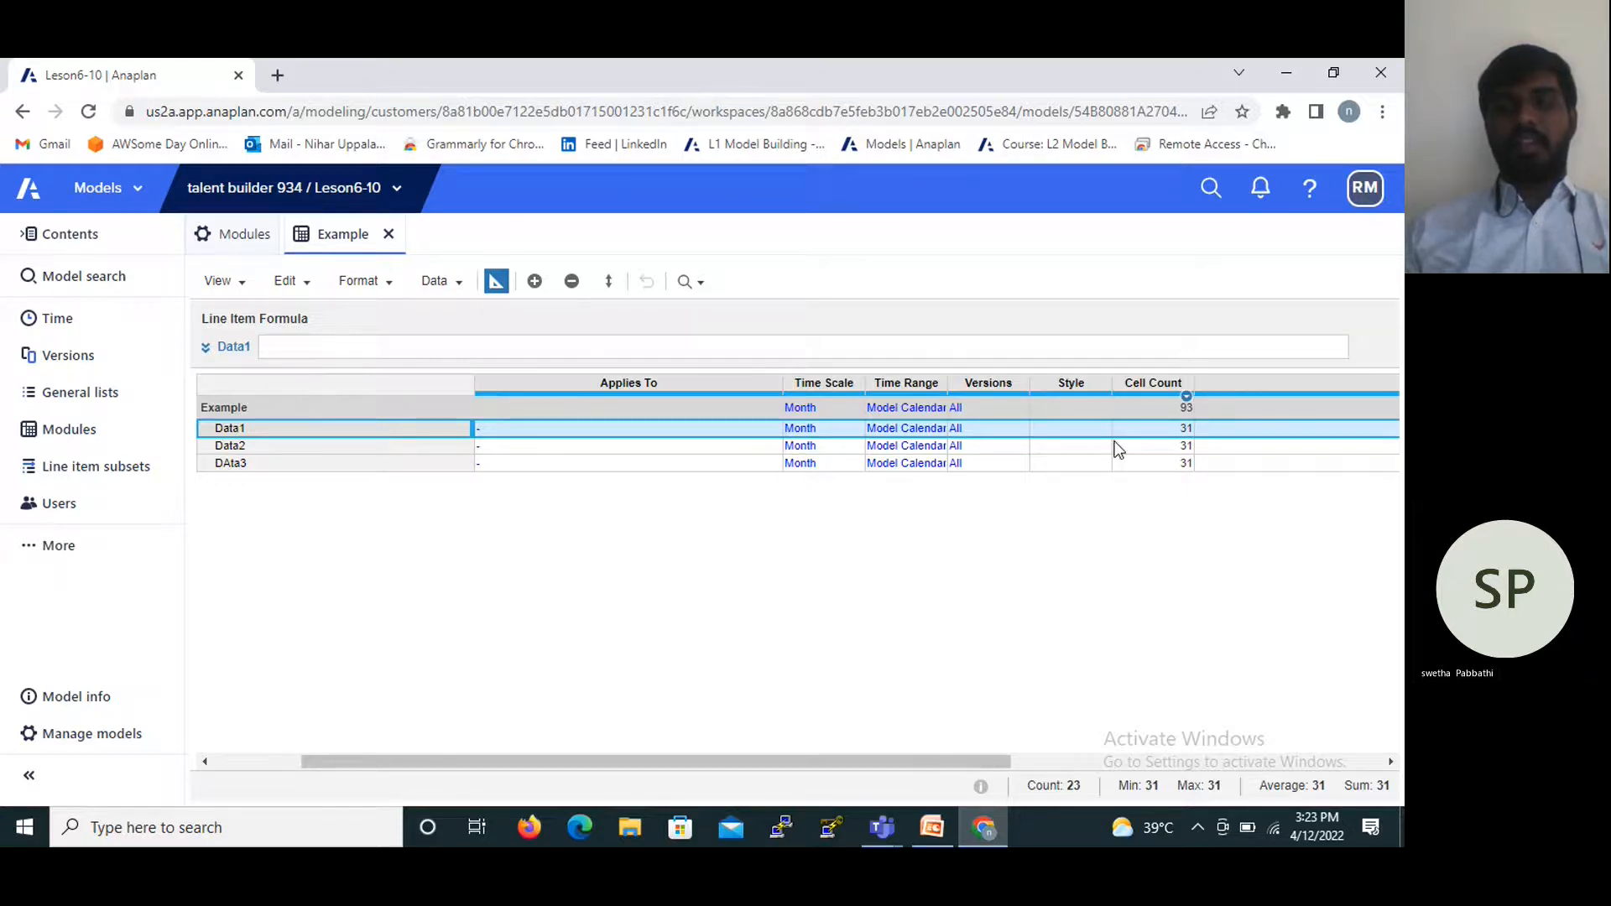
drag(854, 758, 935, 764)
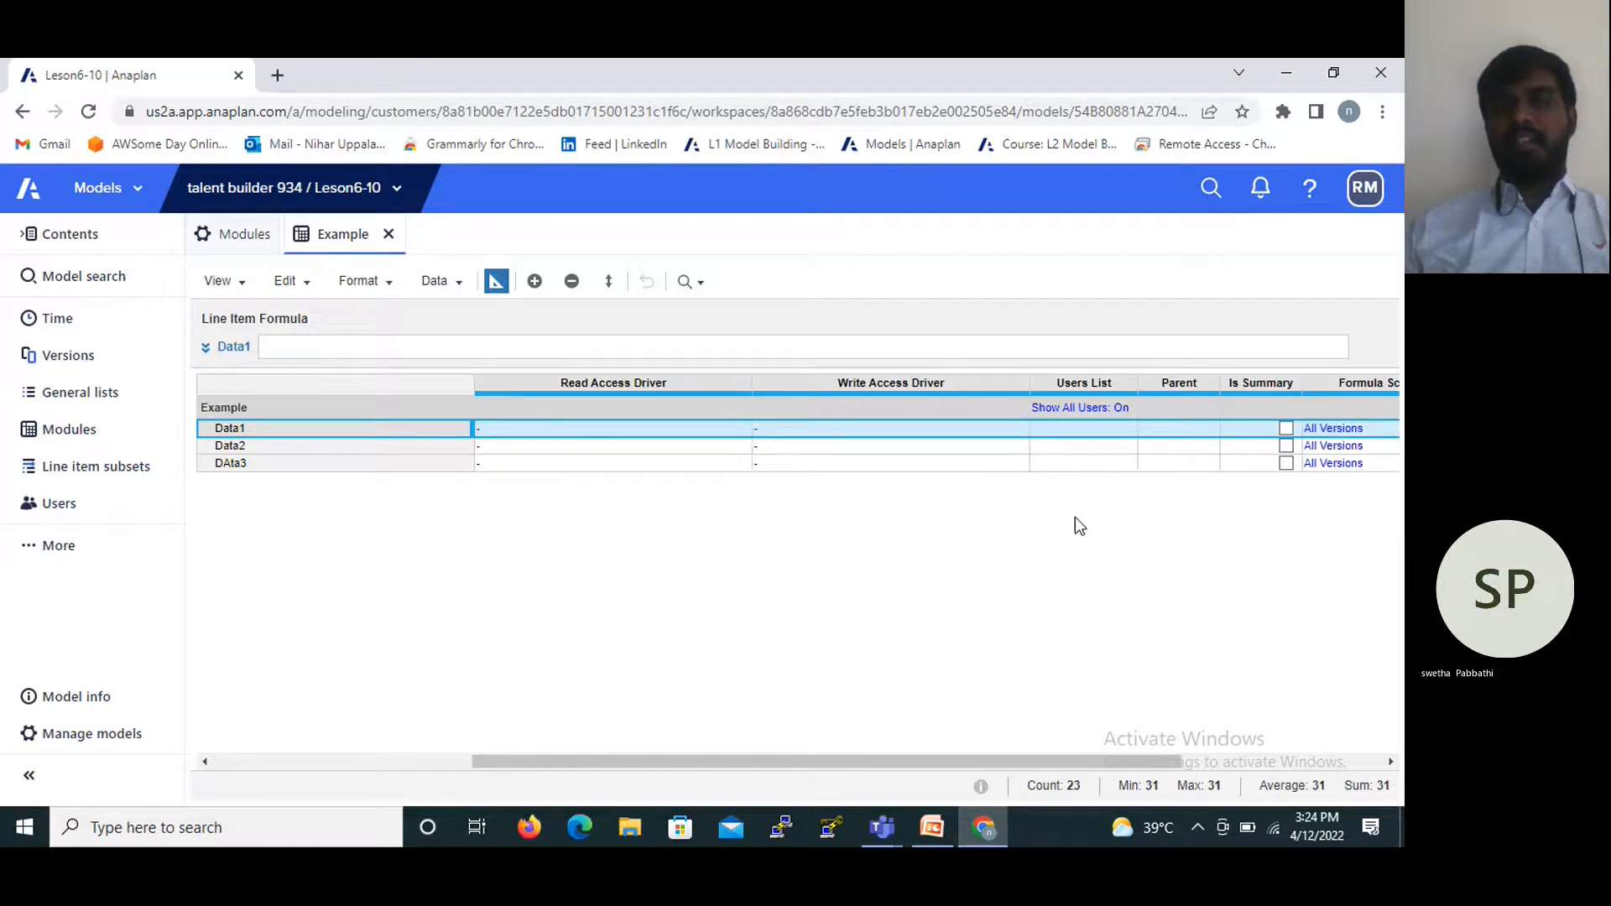
click(1193, 386)
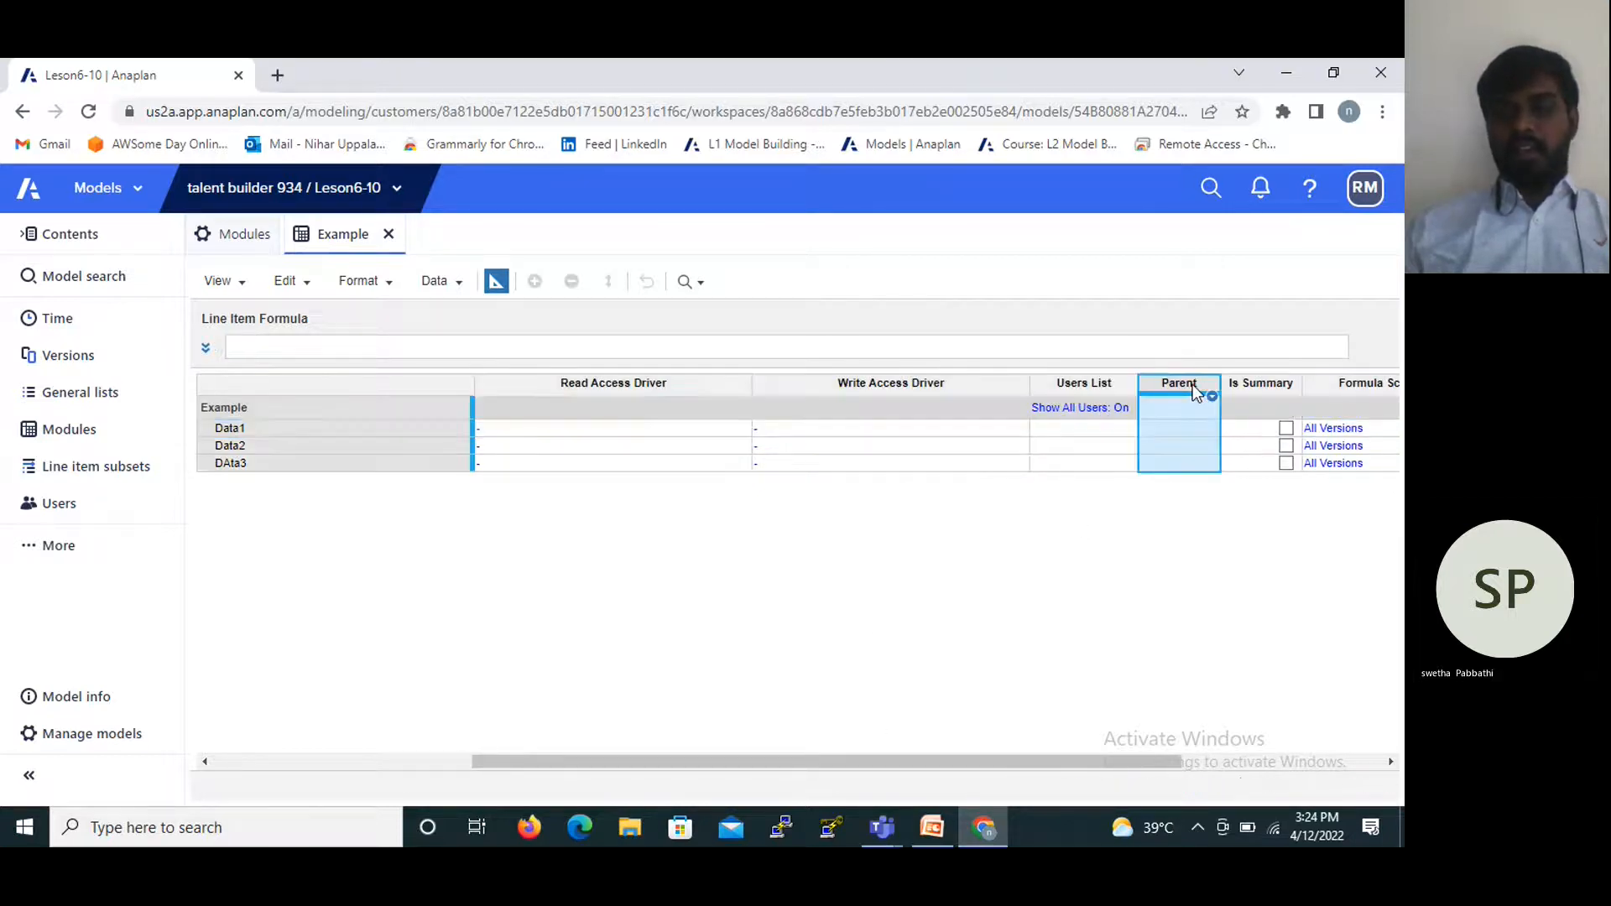
key(Right)
key(Right)
key(Right)
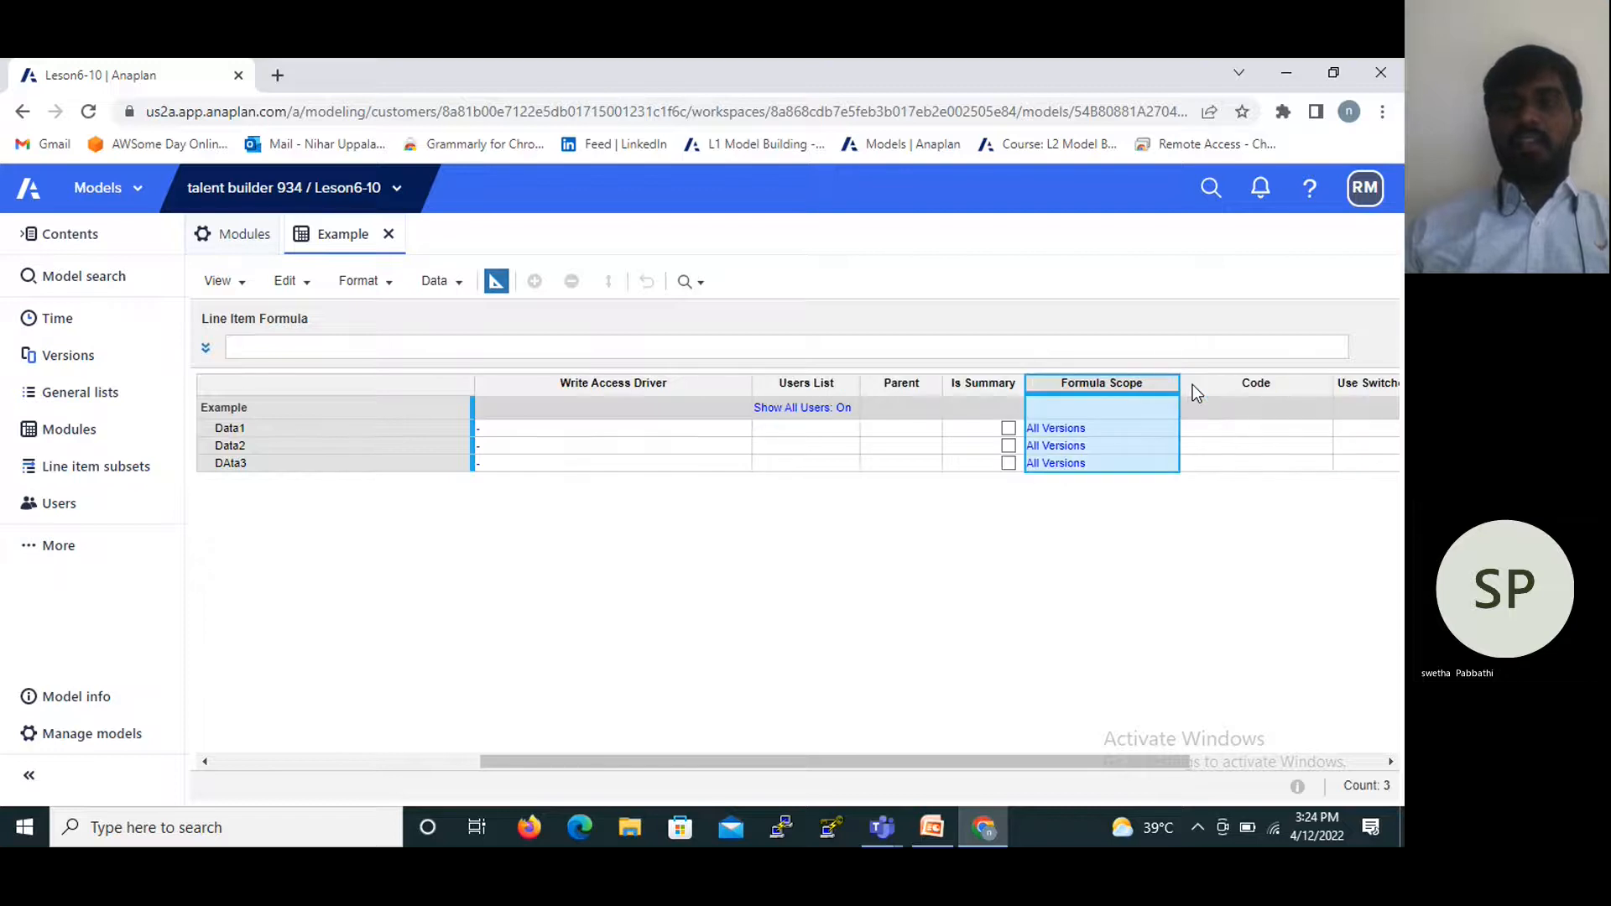
key(Right)
key(Right)
key(Right)
key(Right)
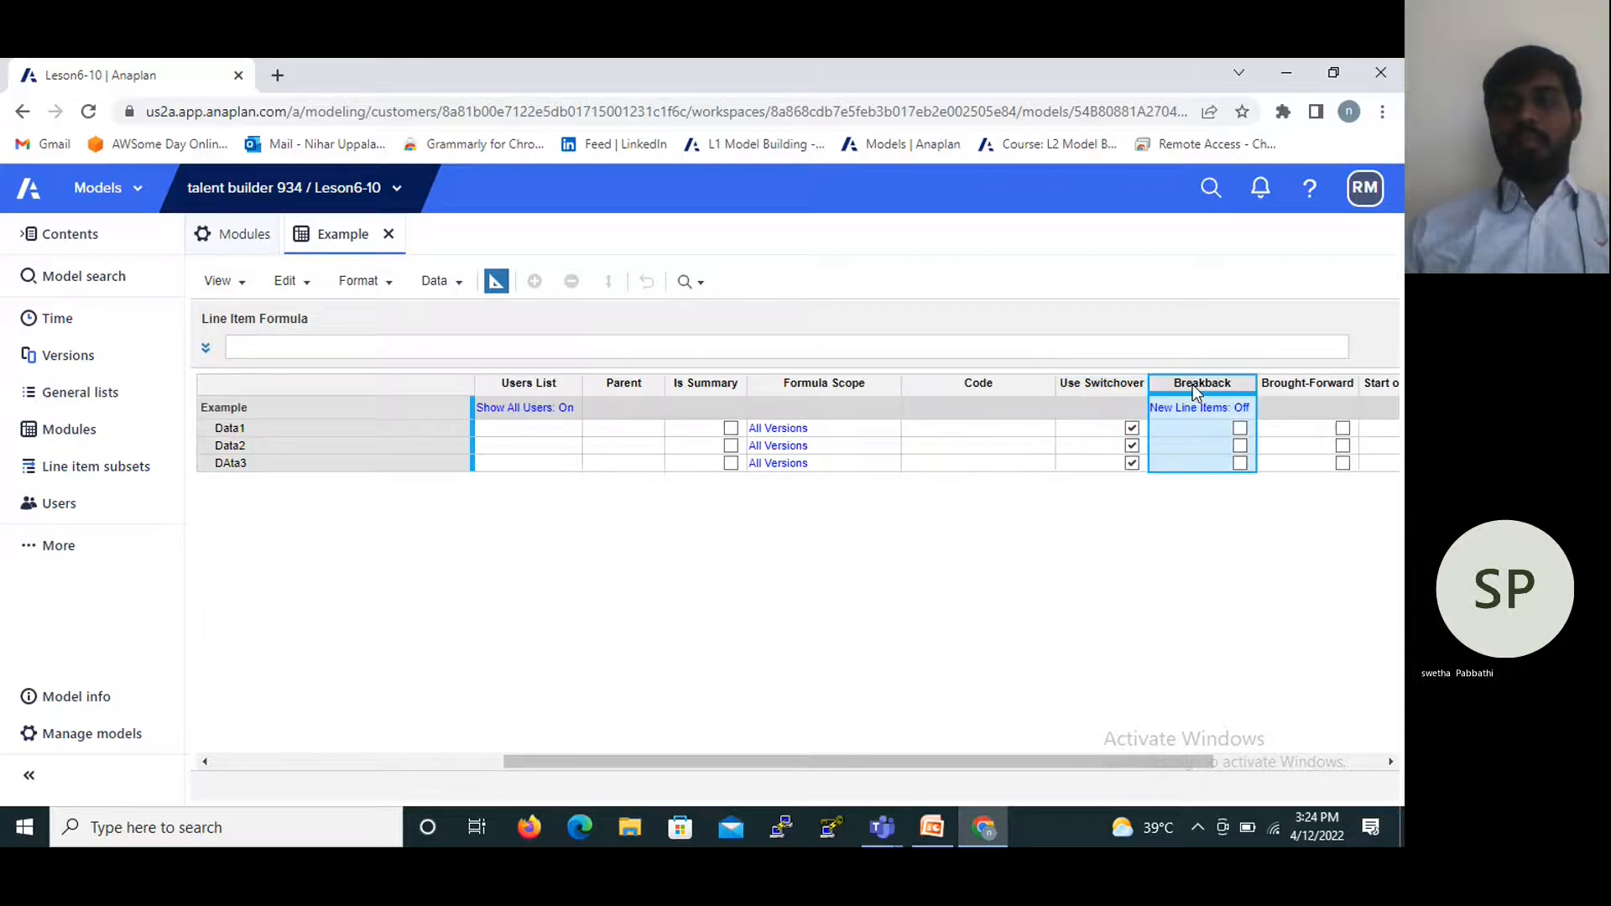
key(Right)
key(Left)
key(Left)
key(Left)
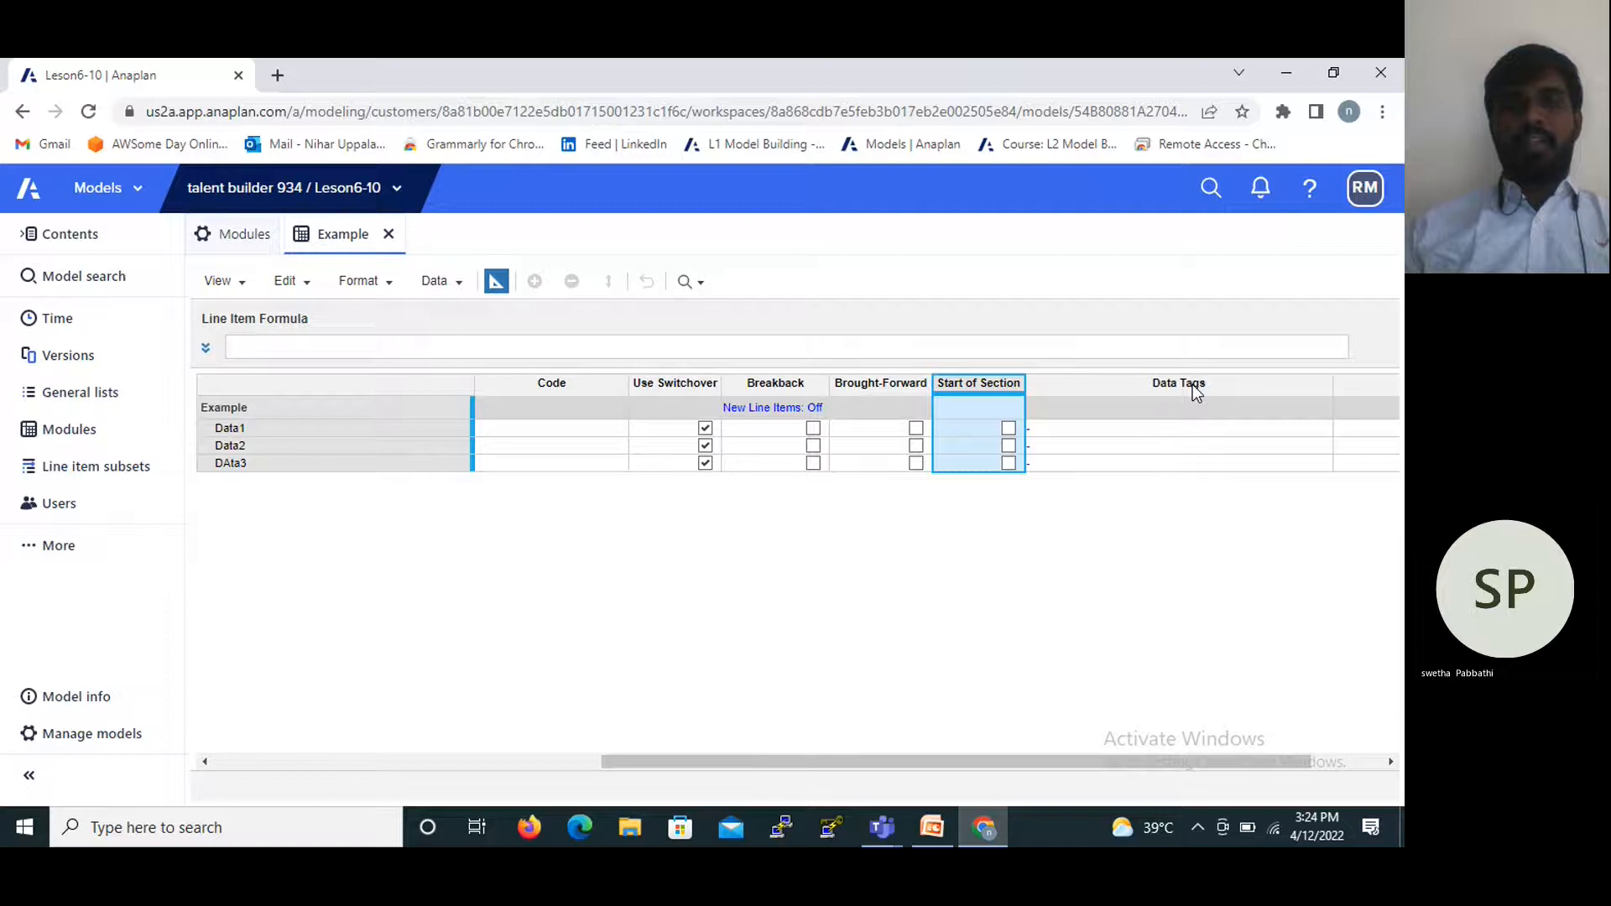
Open the format settings of line item Data1 in the Example blueprint and choose Number as its type.
key(Home)
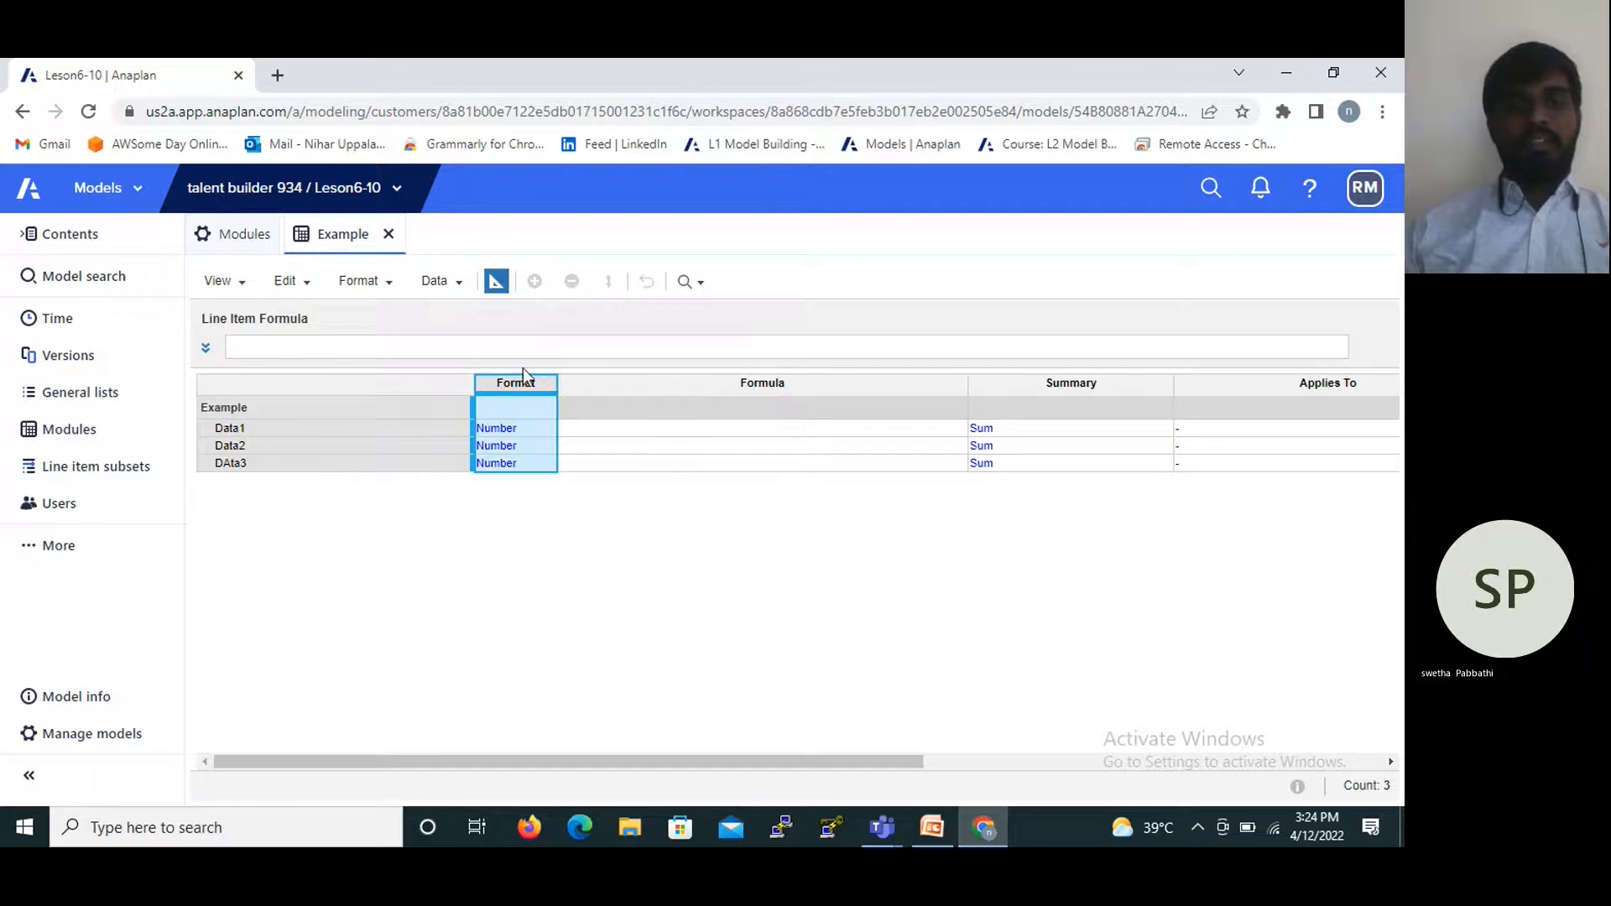
click(597, 381)
click(419, 391)
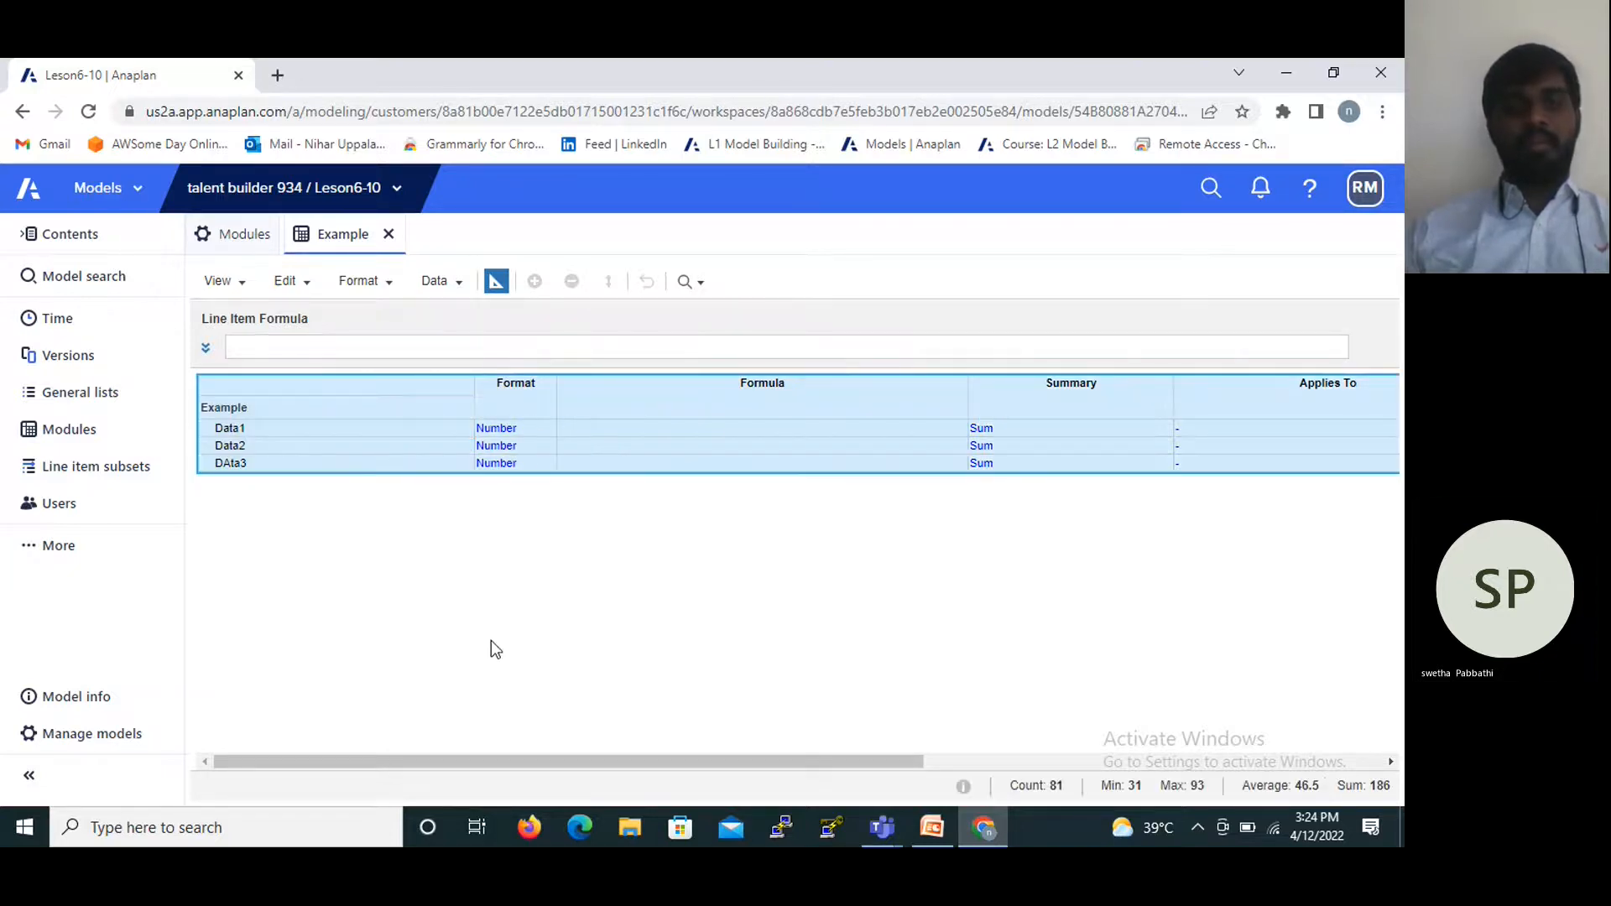
click(534, 431)
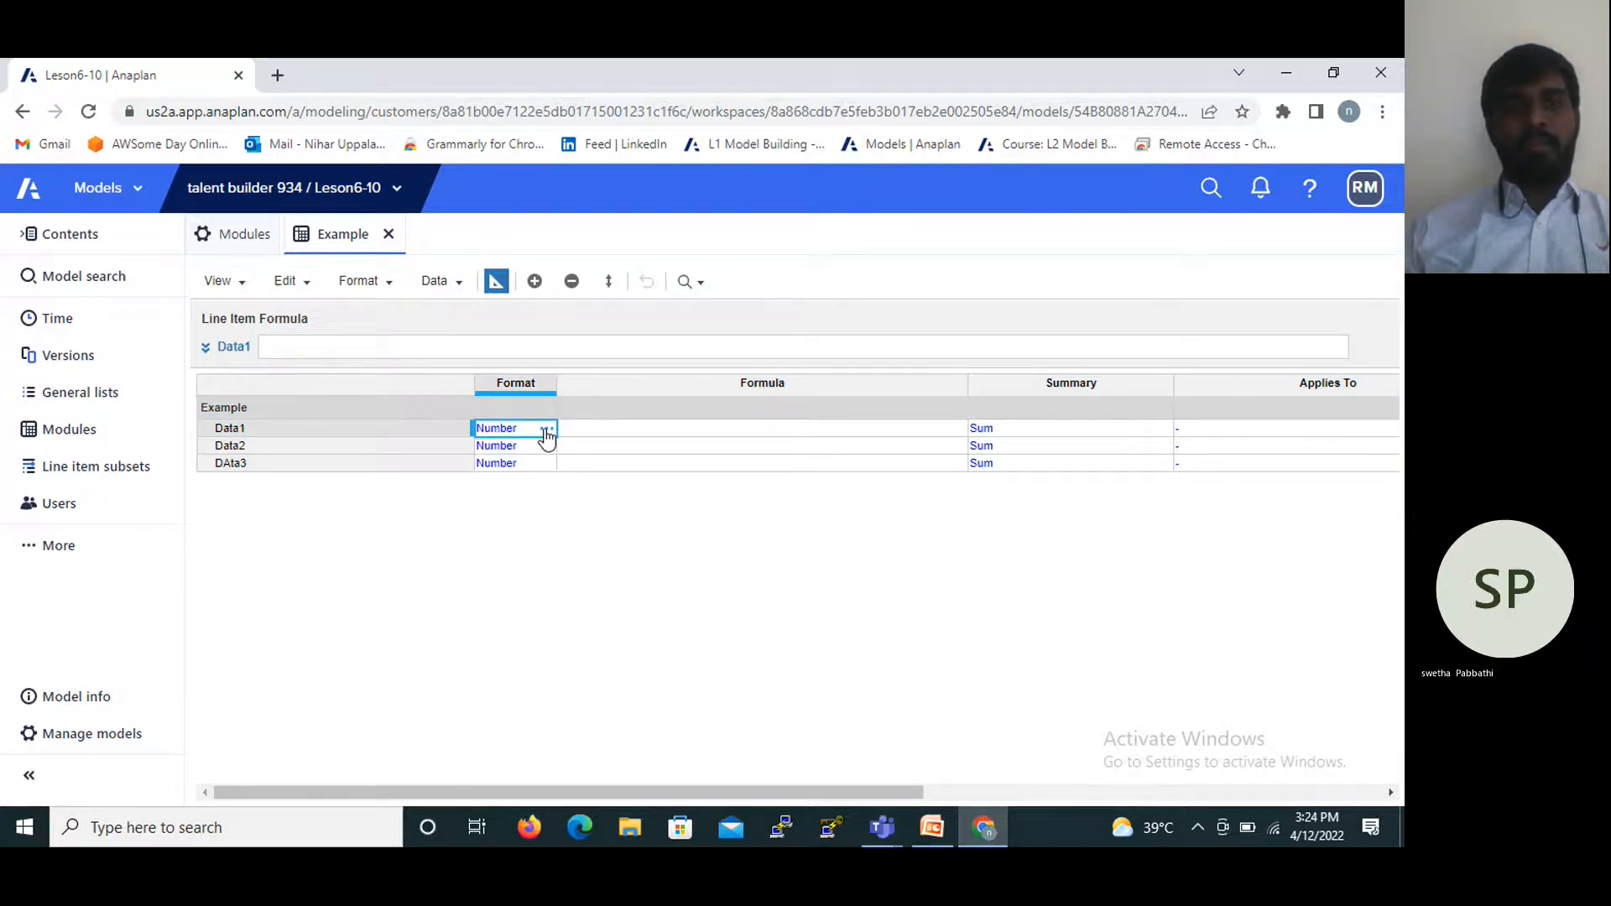
click(546, 431)
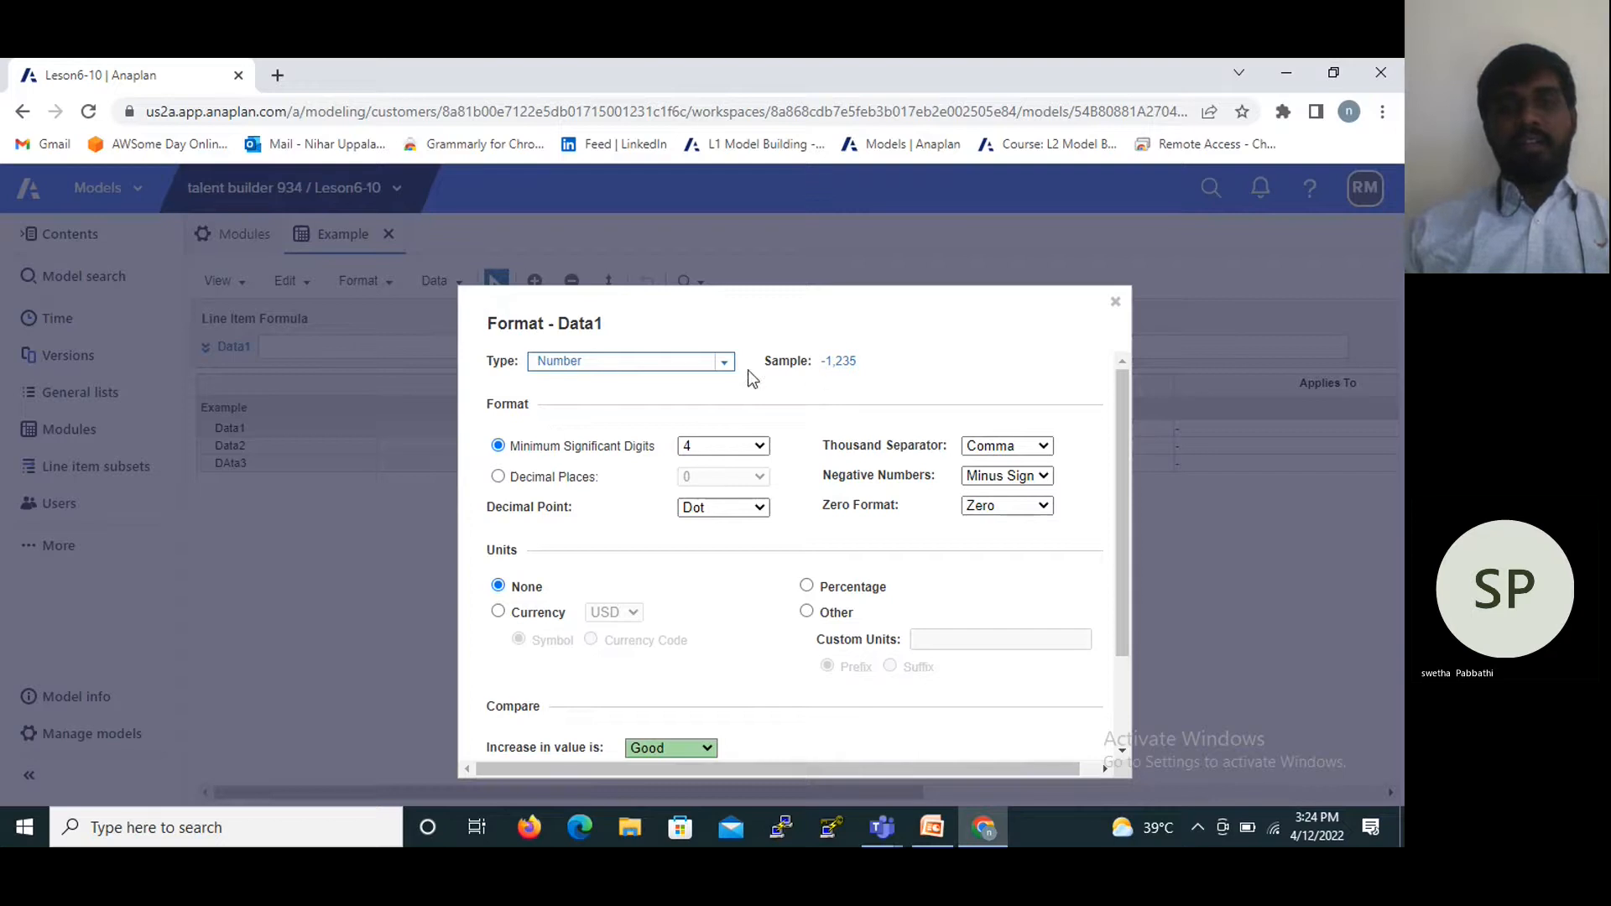
click(725, 362)
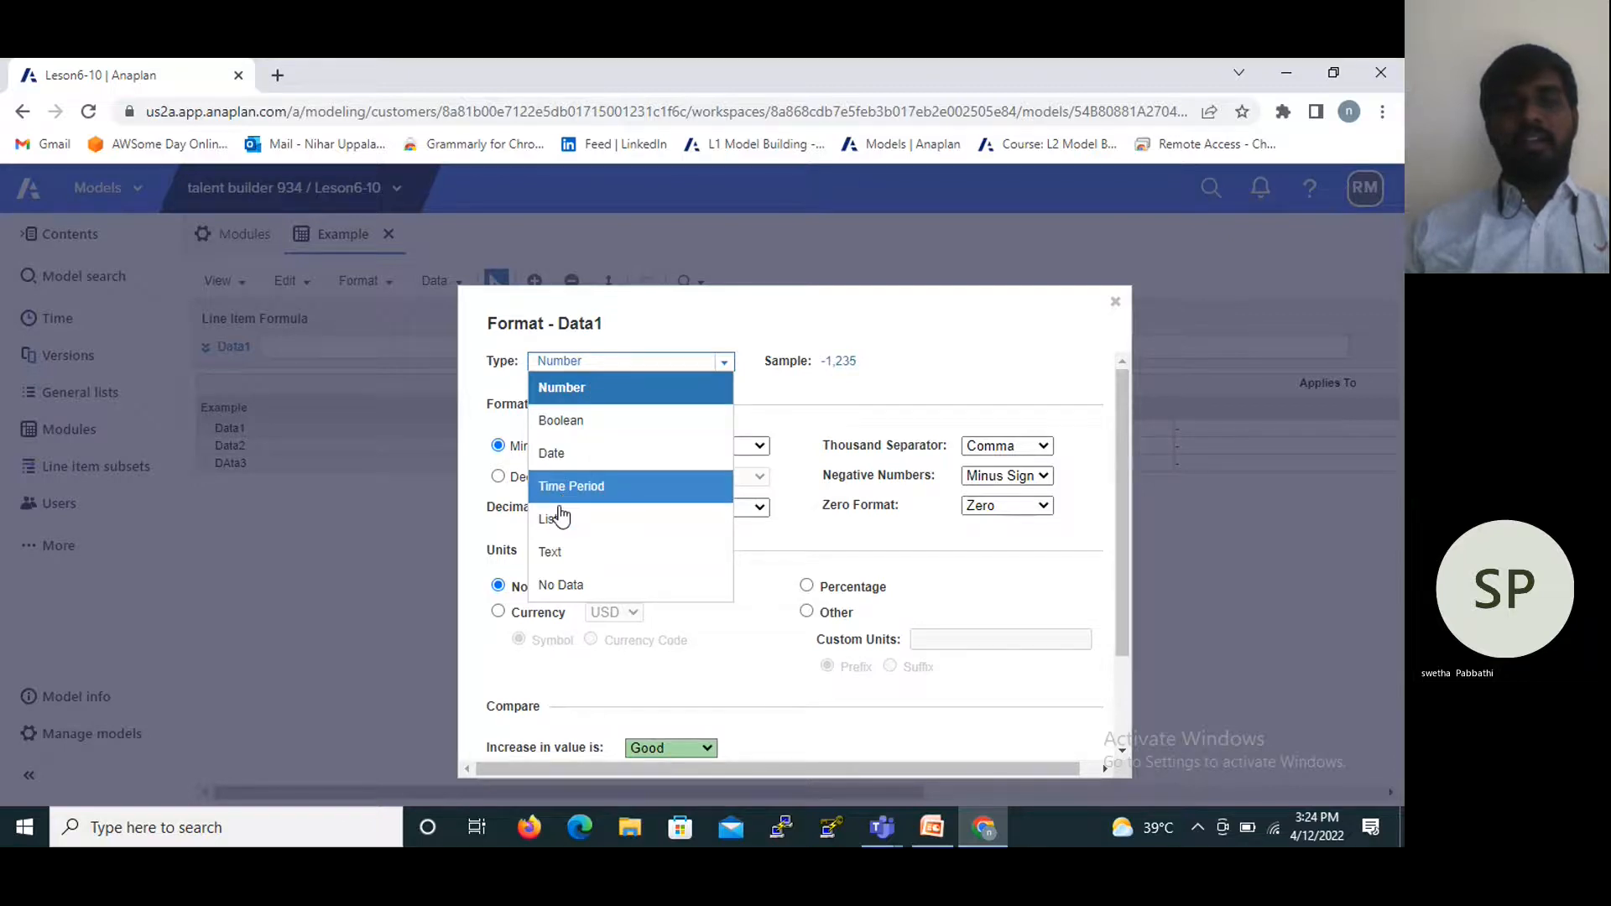
click(562, 402)
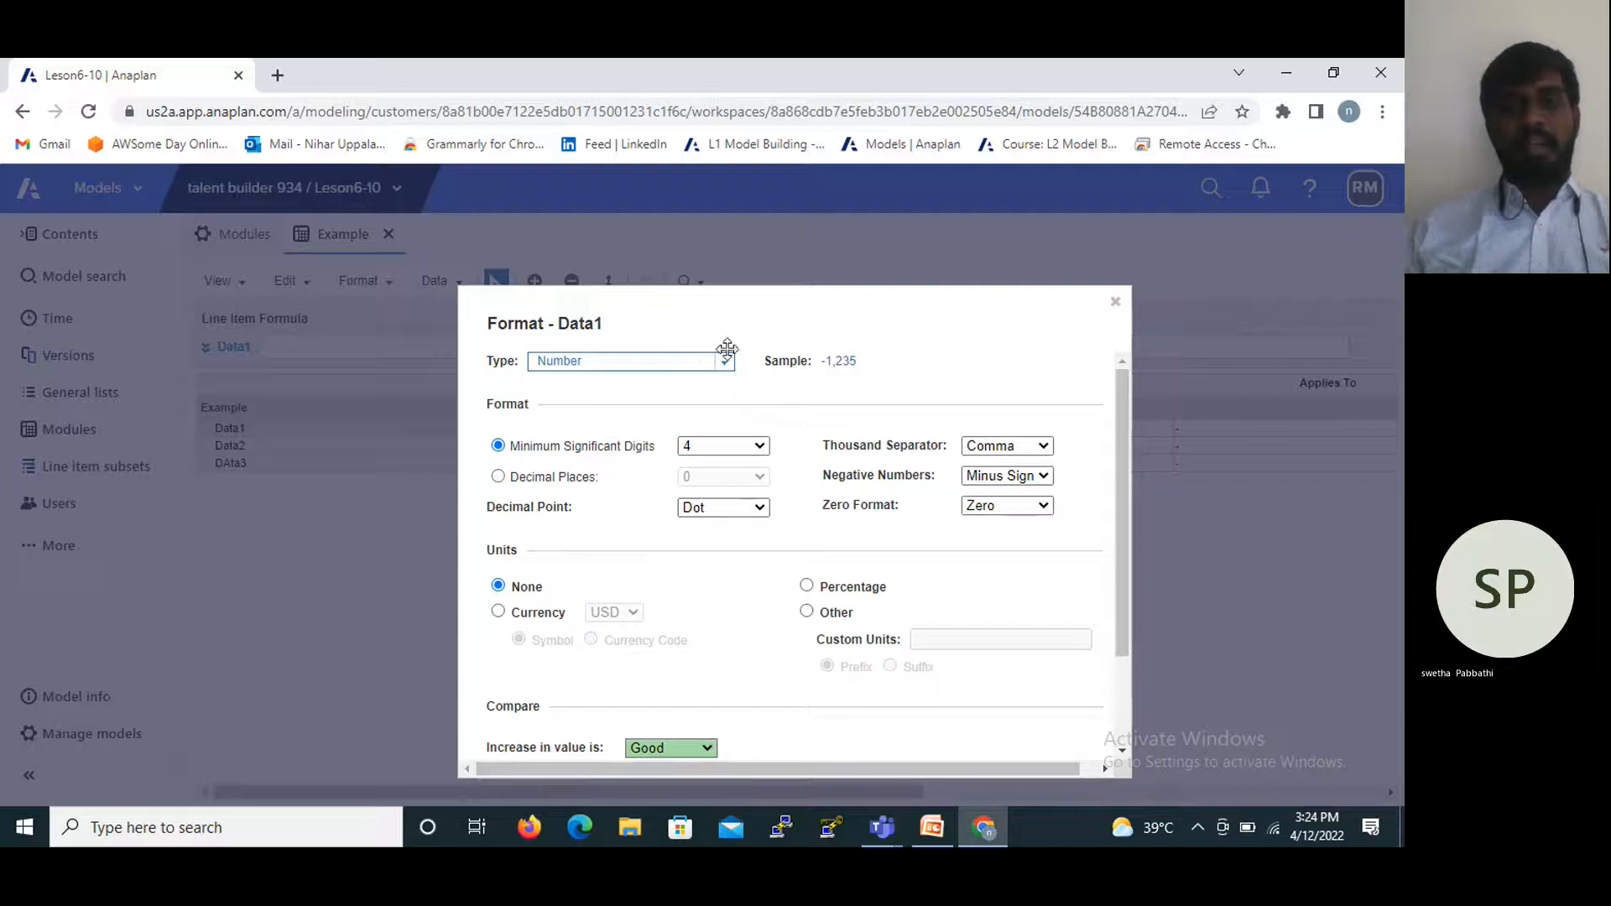
Examine the number format options for Data1, including the thousand separator choices.
scroll(755, 503, down, 1)
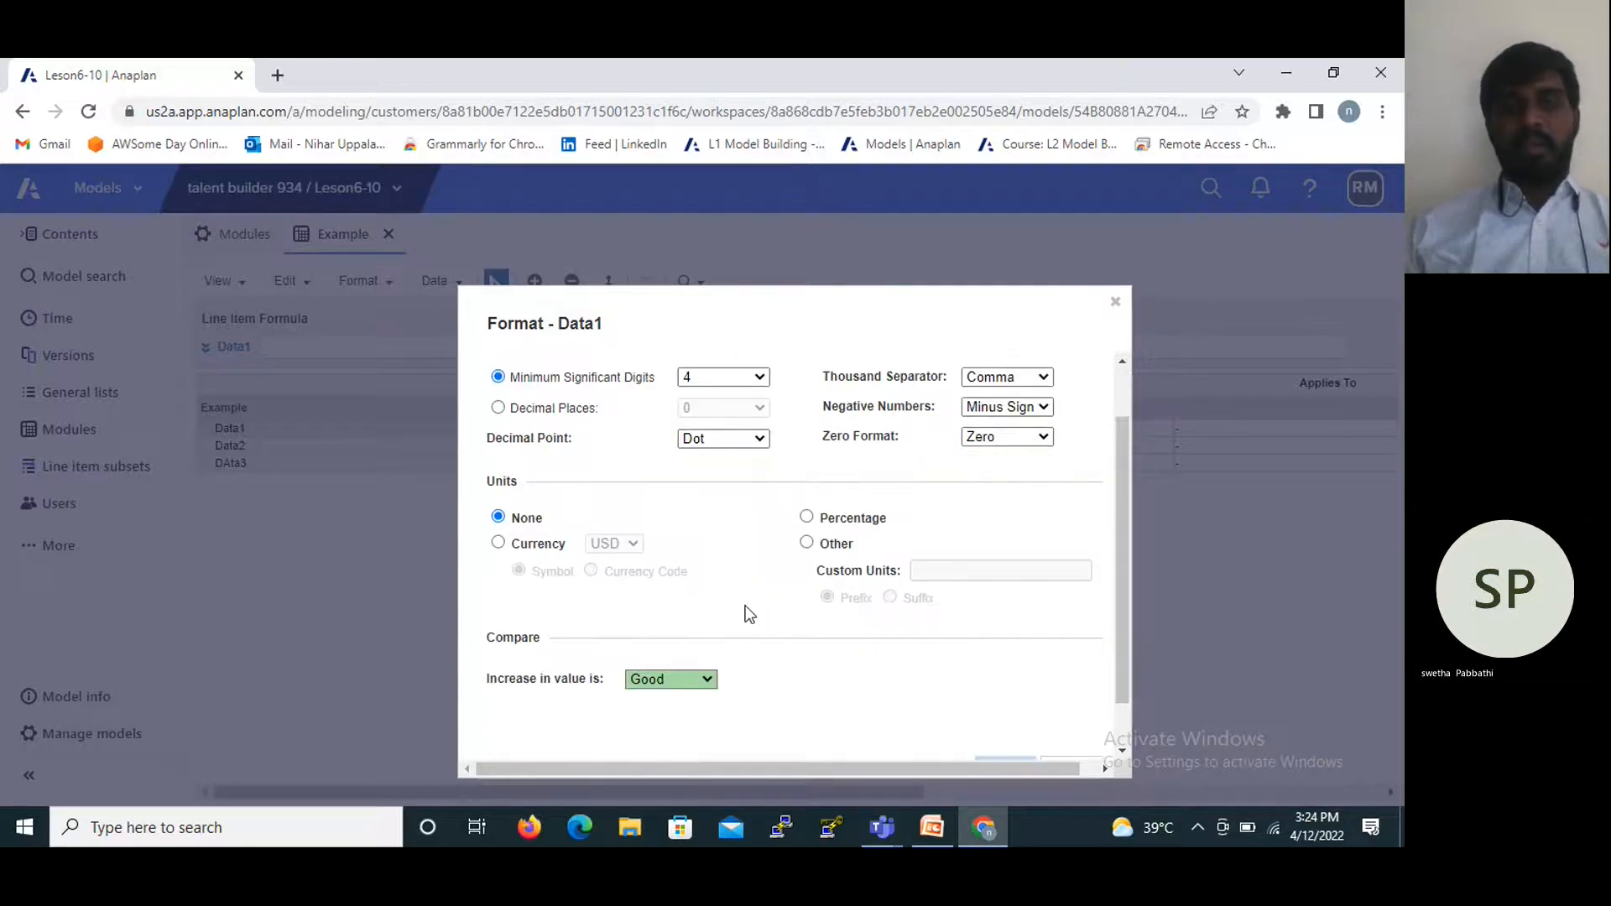
scroll(748, 612, down, 1)
scroll(877, 525, up, 1)
scroll(874, 517, up, 1)
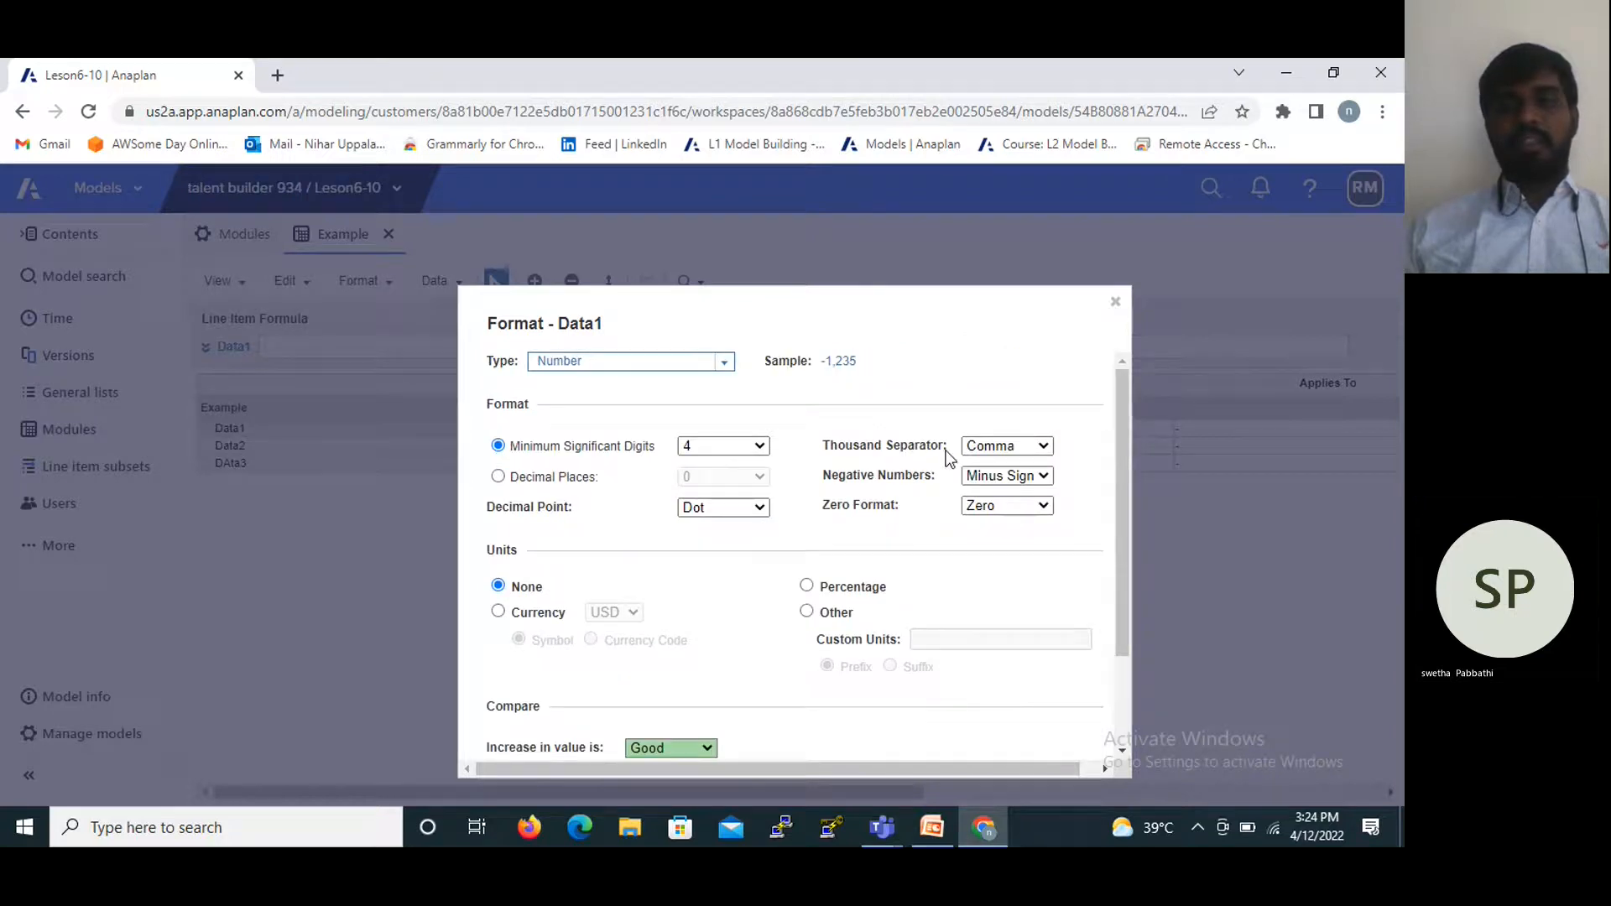
click(1025, 450)
click(1027, 450)
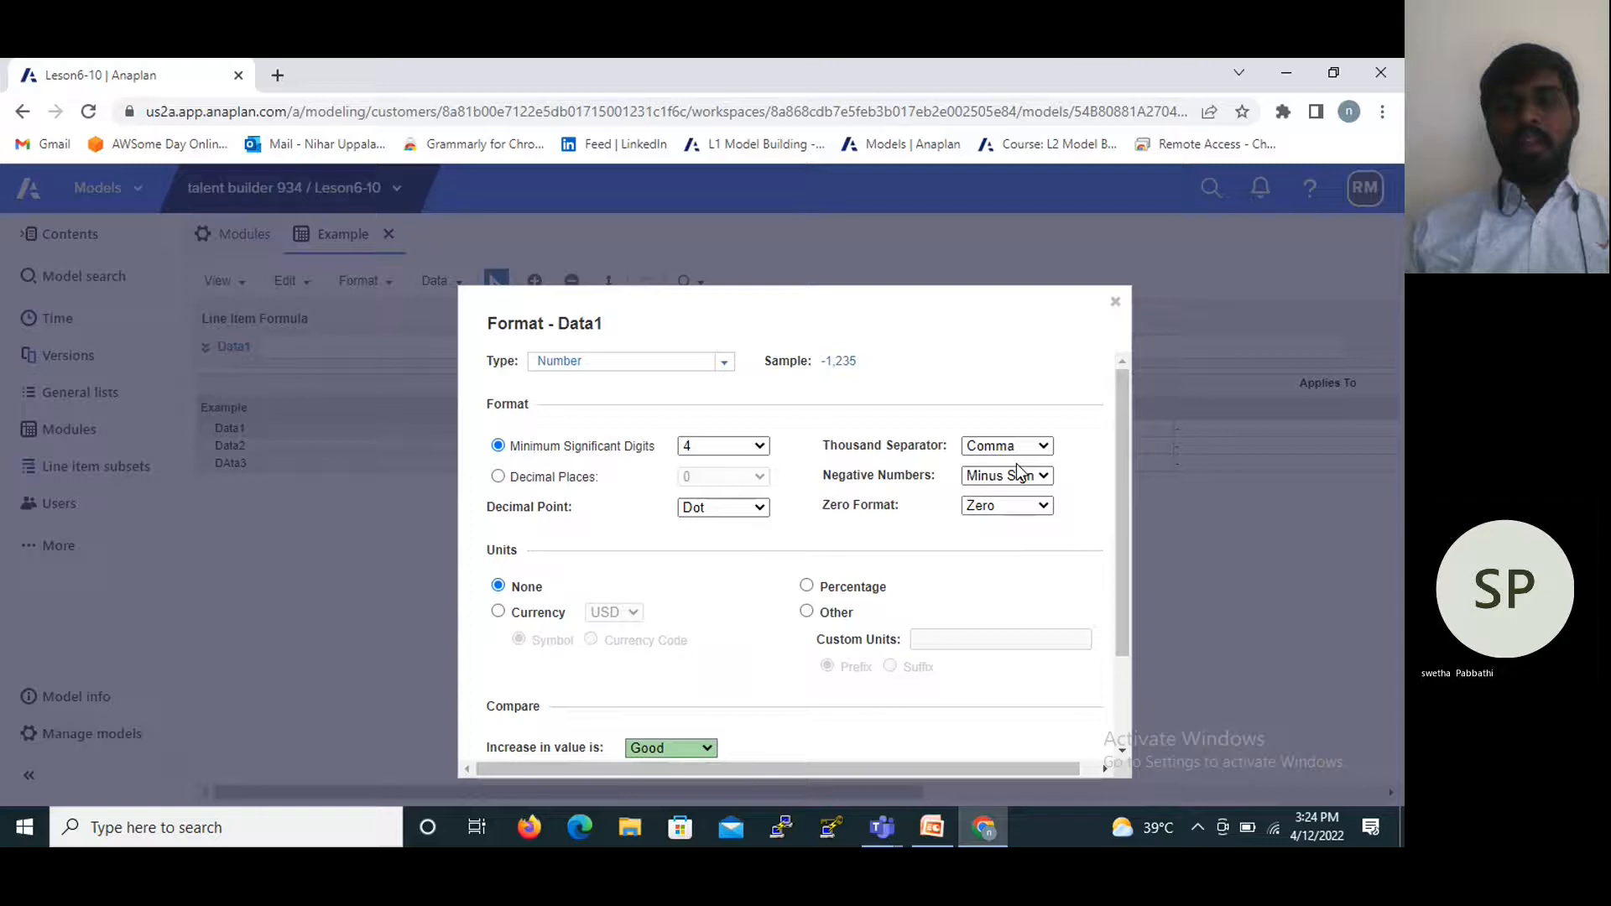
Try Brackets for Data1's negative numbers, and restore Minus Sign.
click(1045, 476)
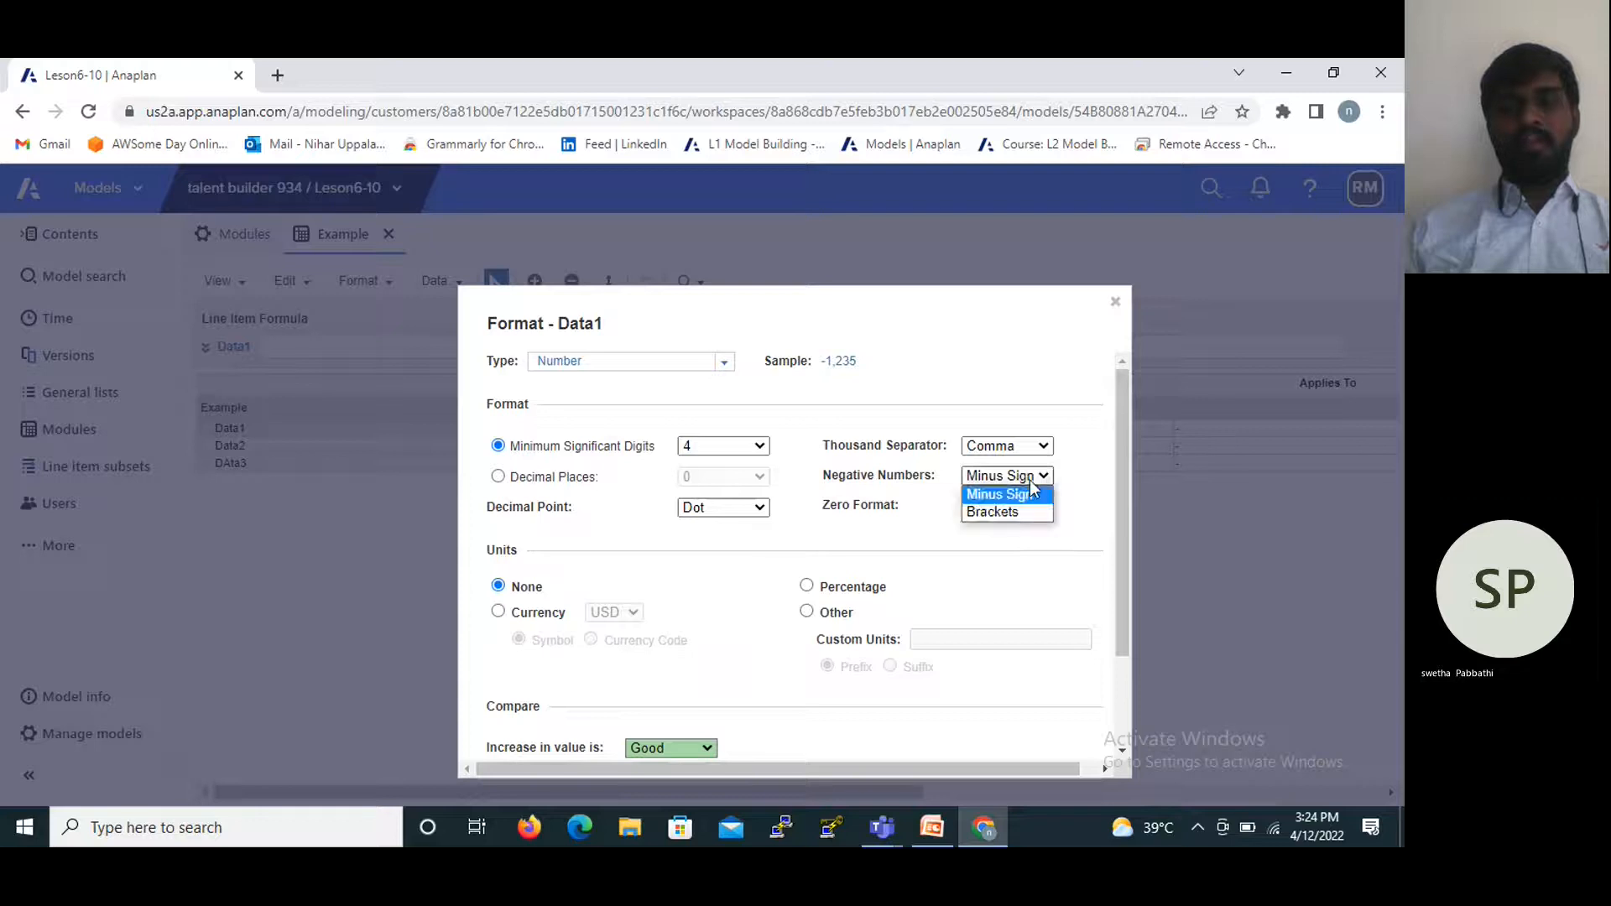
click(990, 512)
click(1044, 475)
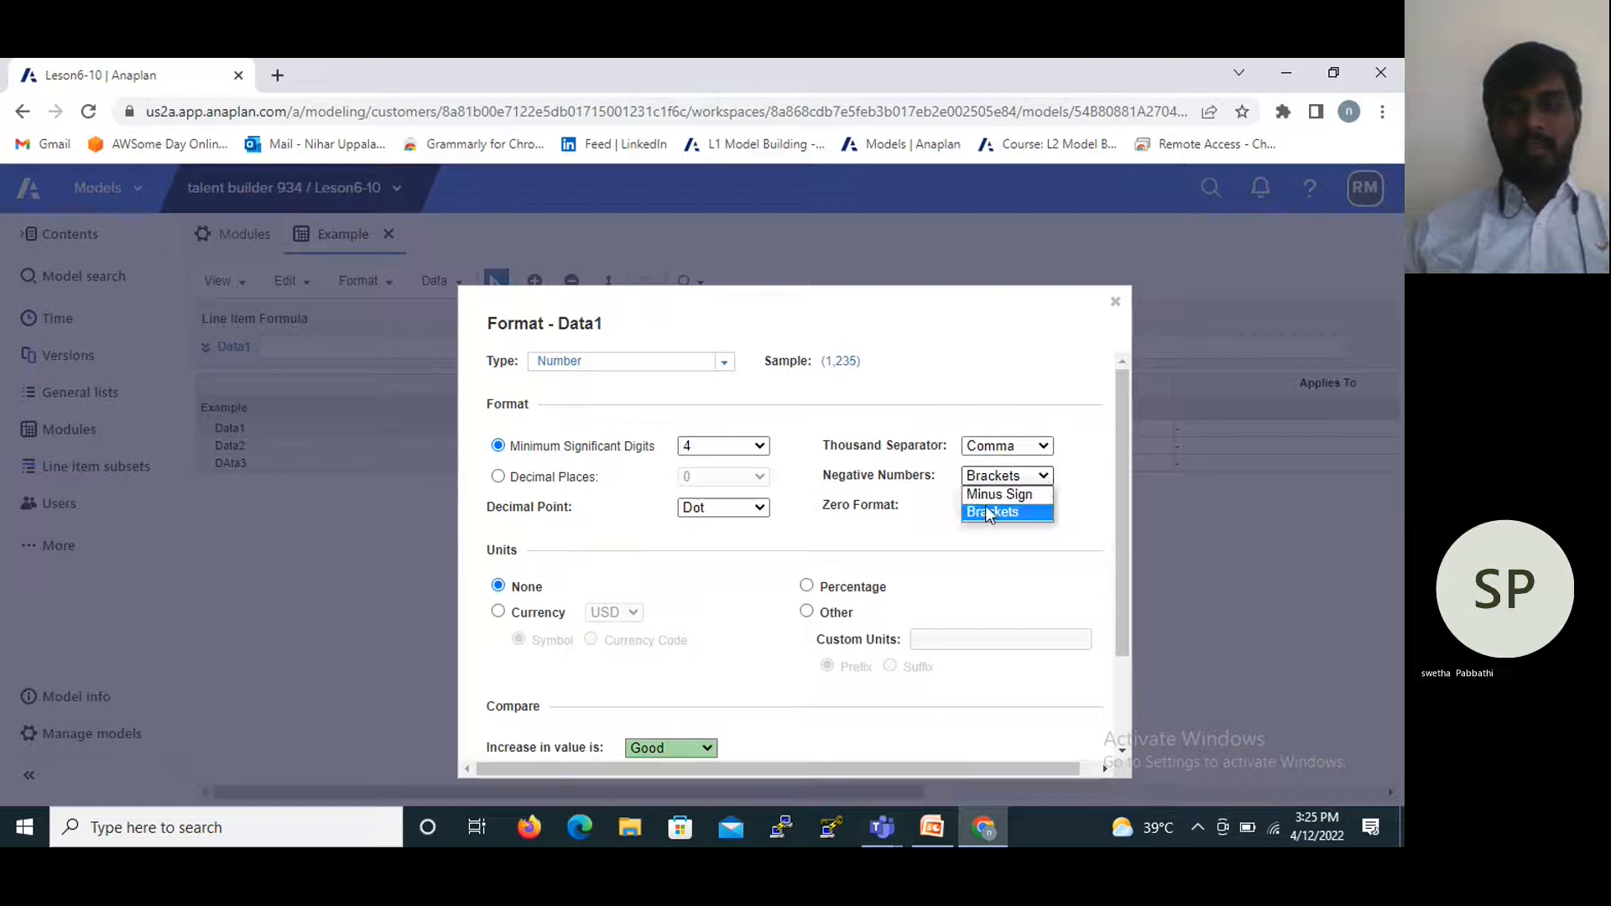
click(981, 493)
Switch Data1's number format from minimum significant digits to Decimal Places, using 0 decimals.
scroll(644, 571, down, 2)
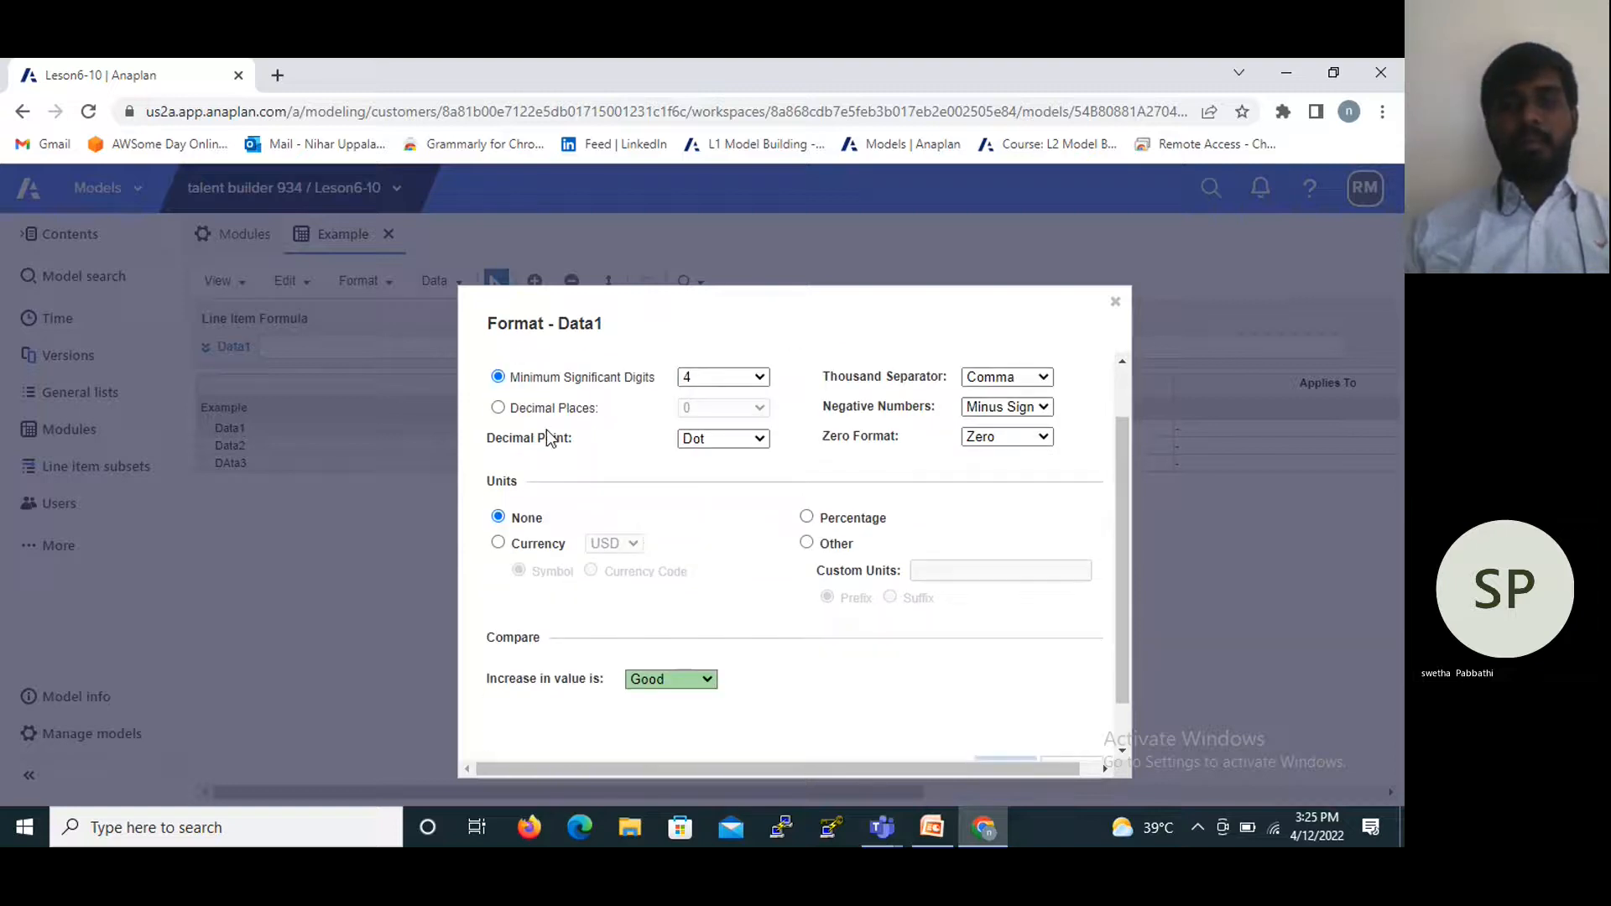
click(500, 410)
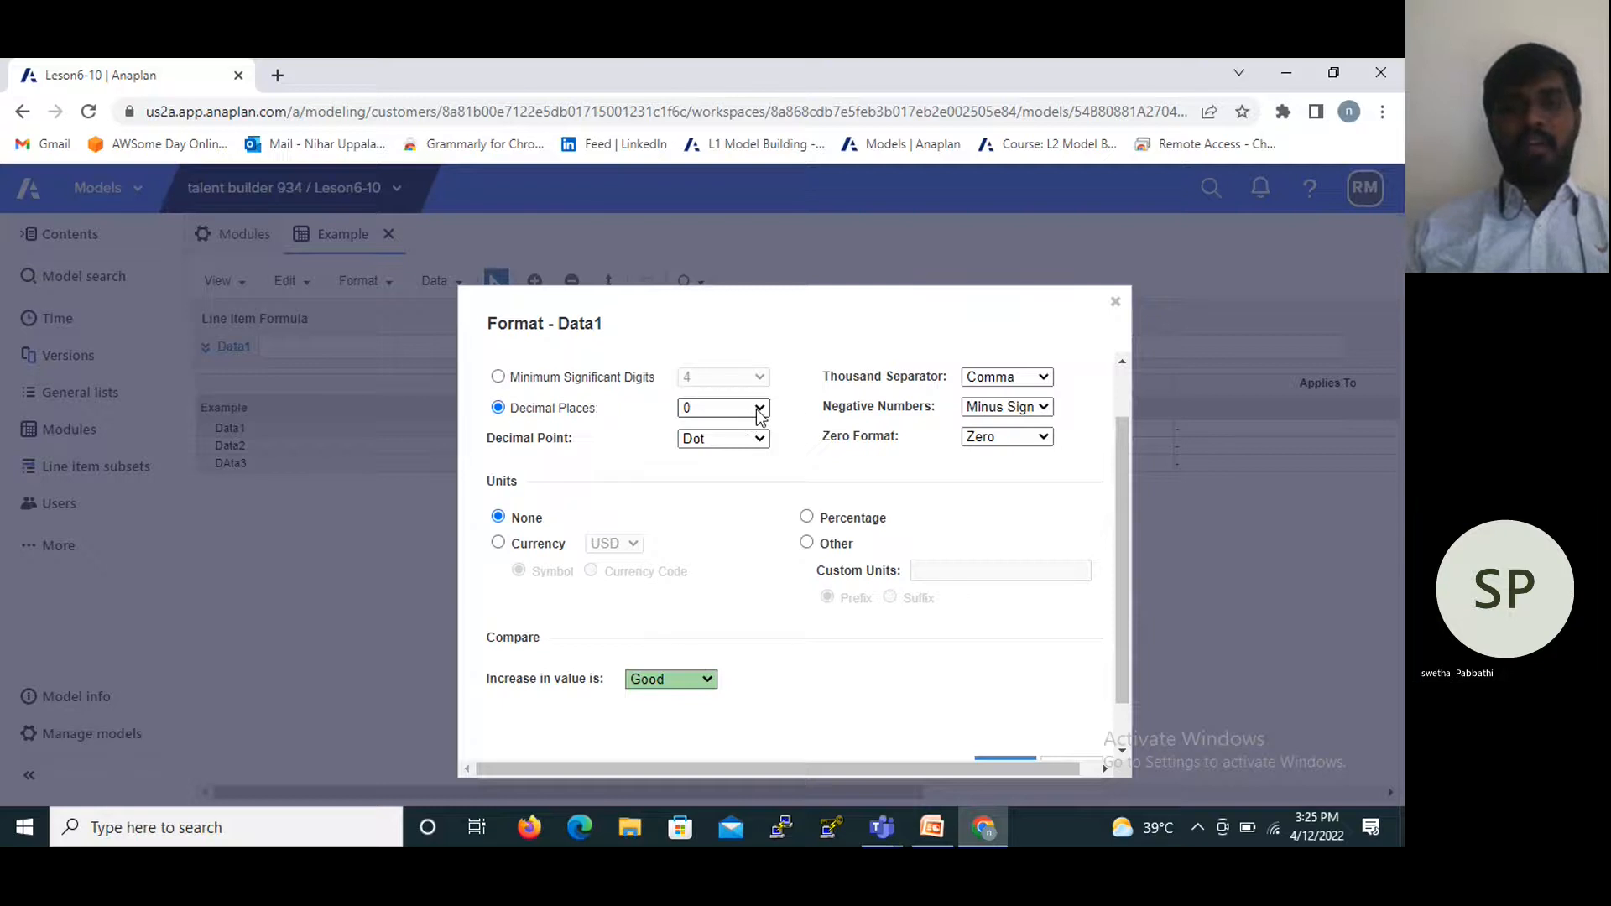
click(751, 411)
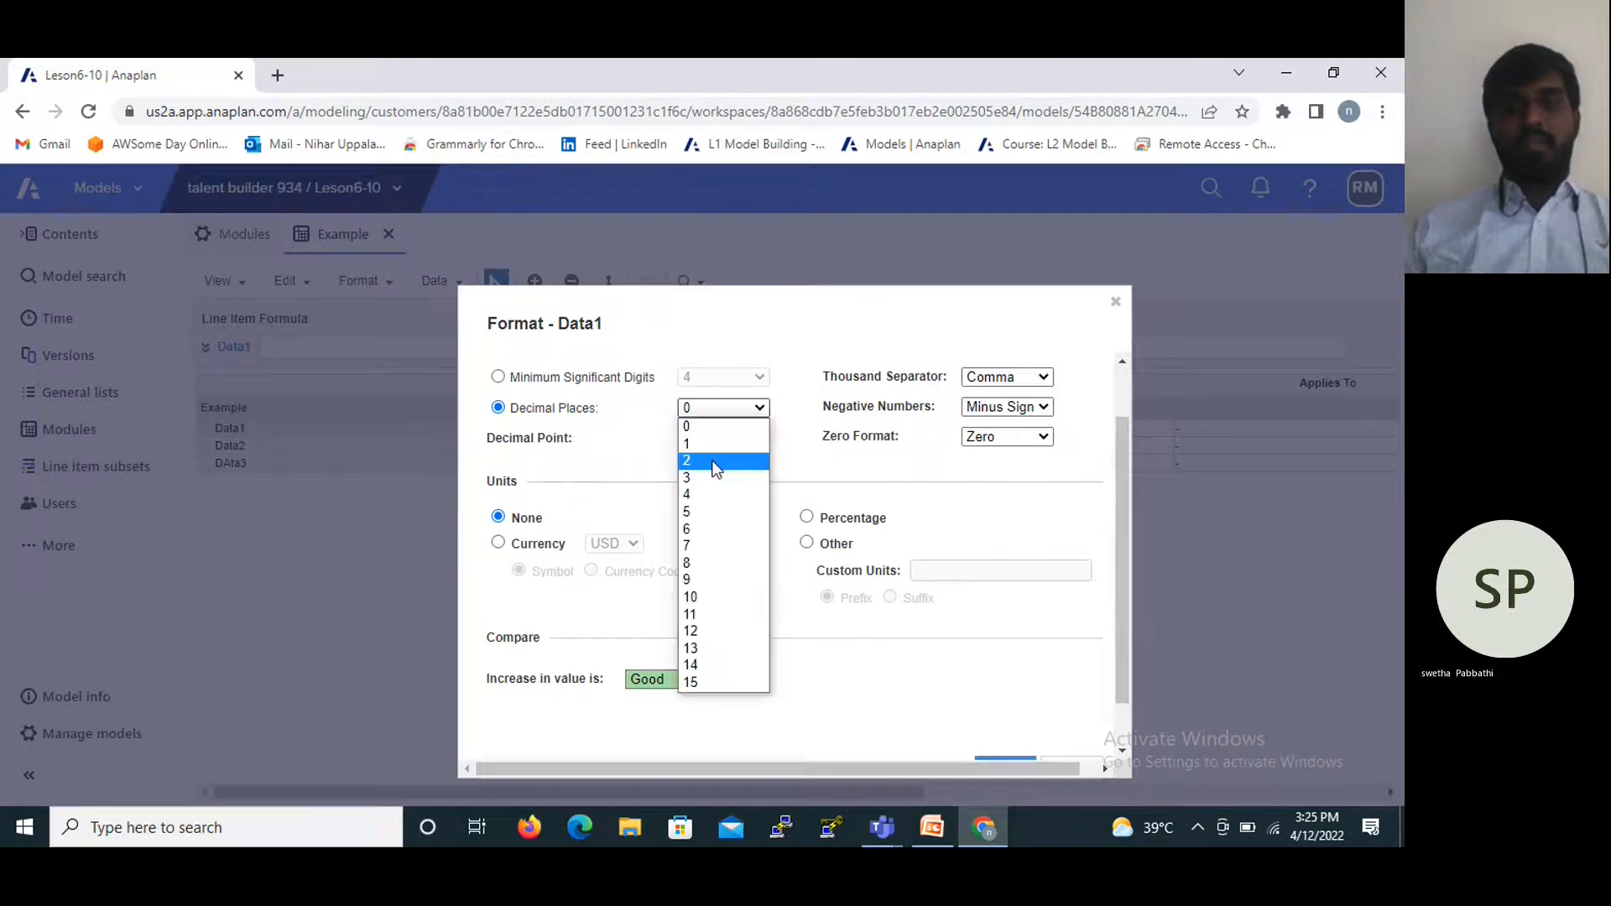
click(755, 415)
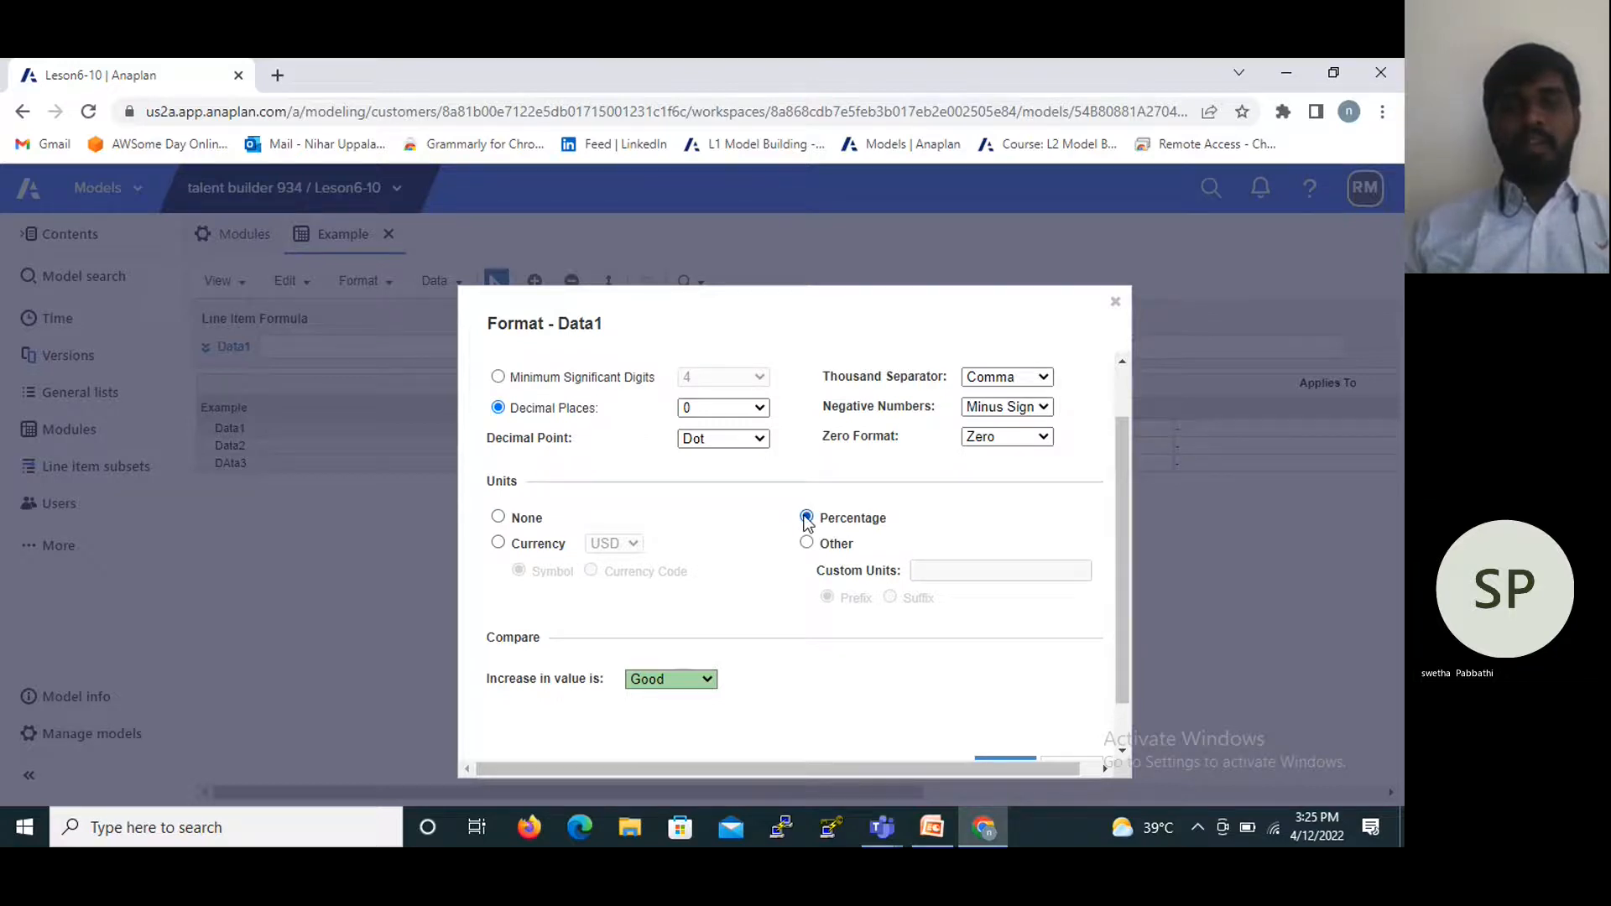
Try Currency units for Data1 in USD, browse the available currencies and display the unit as Currency Code.
scroll(750, 521, up, 1)
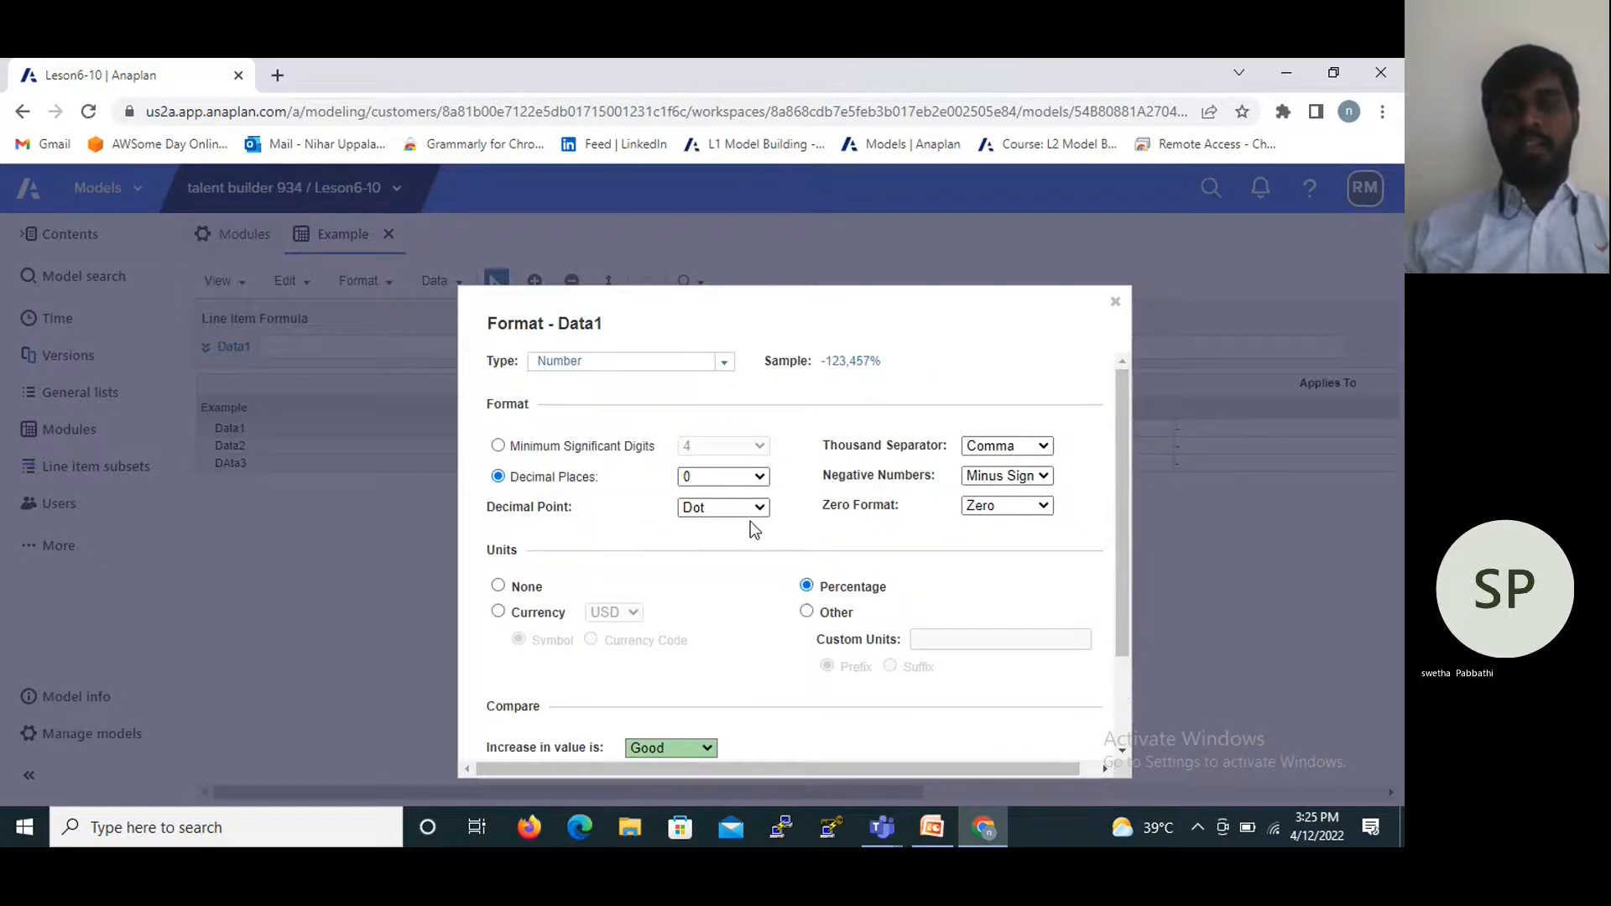
click(499, 613)
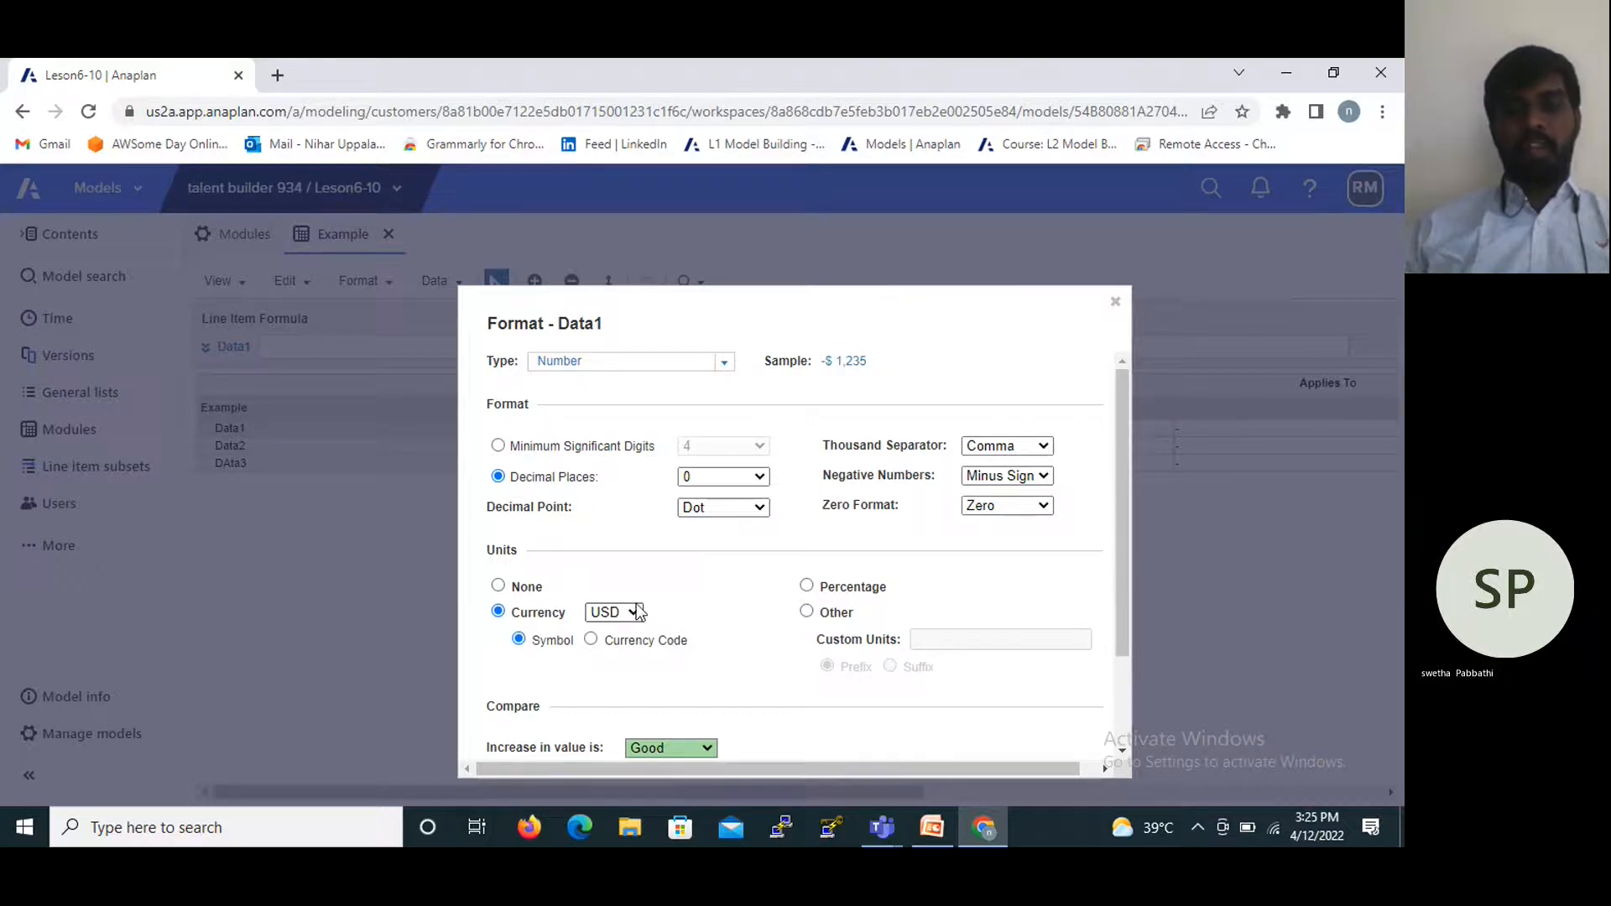
click(631, 619)
scroll(602, 512, down, 5)
scroll(602, 512, up, 4)
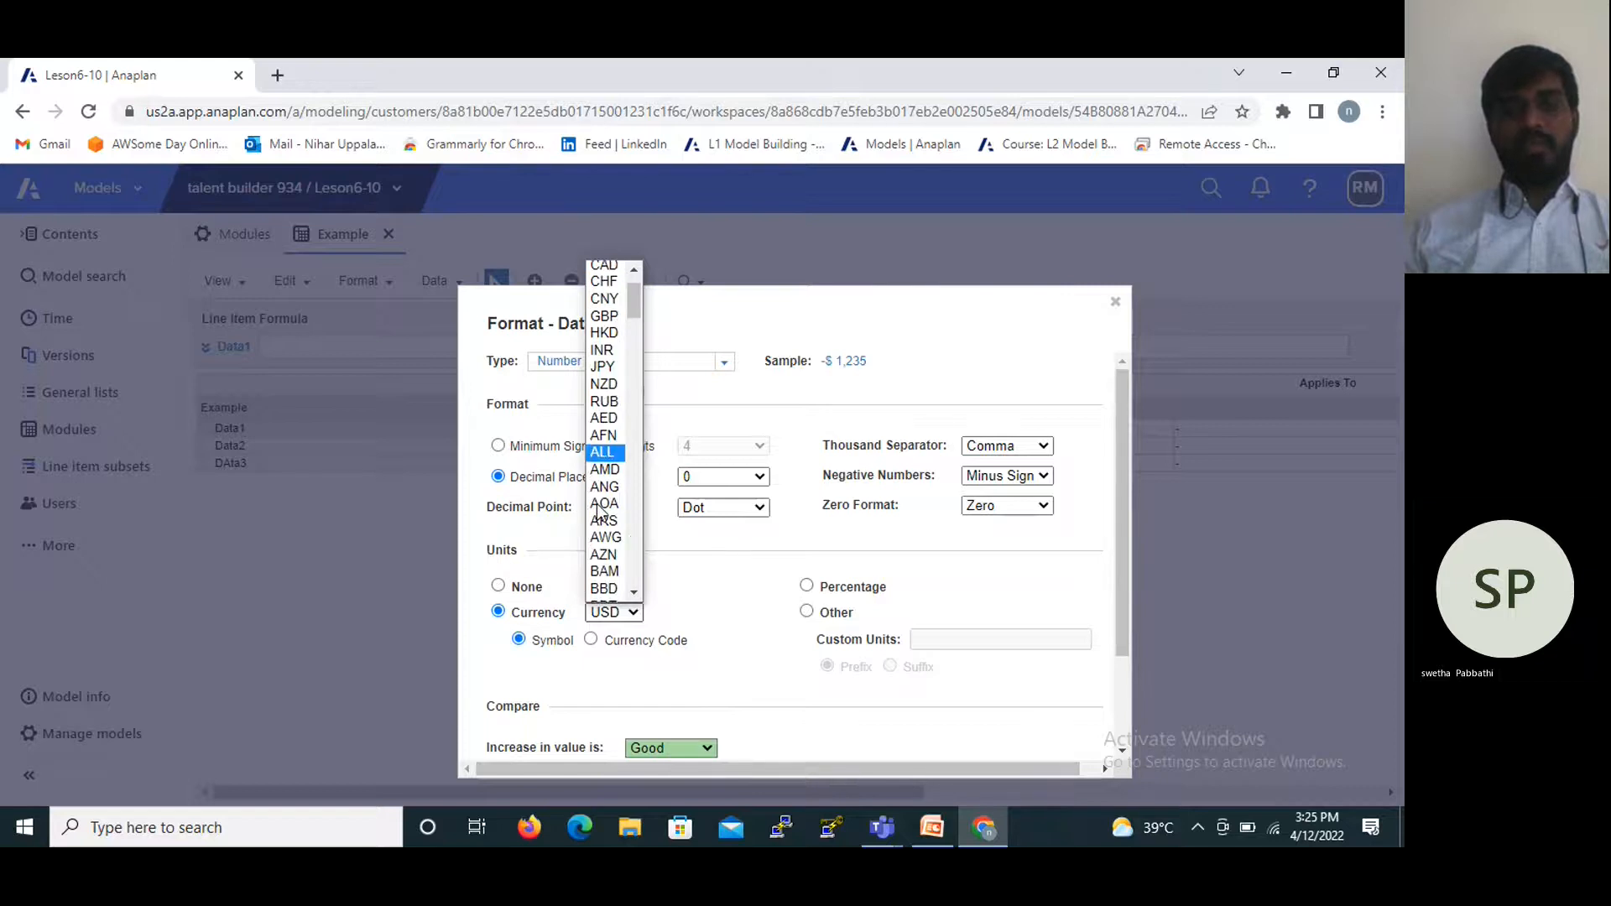
scroll(601, 512, up, 1)
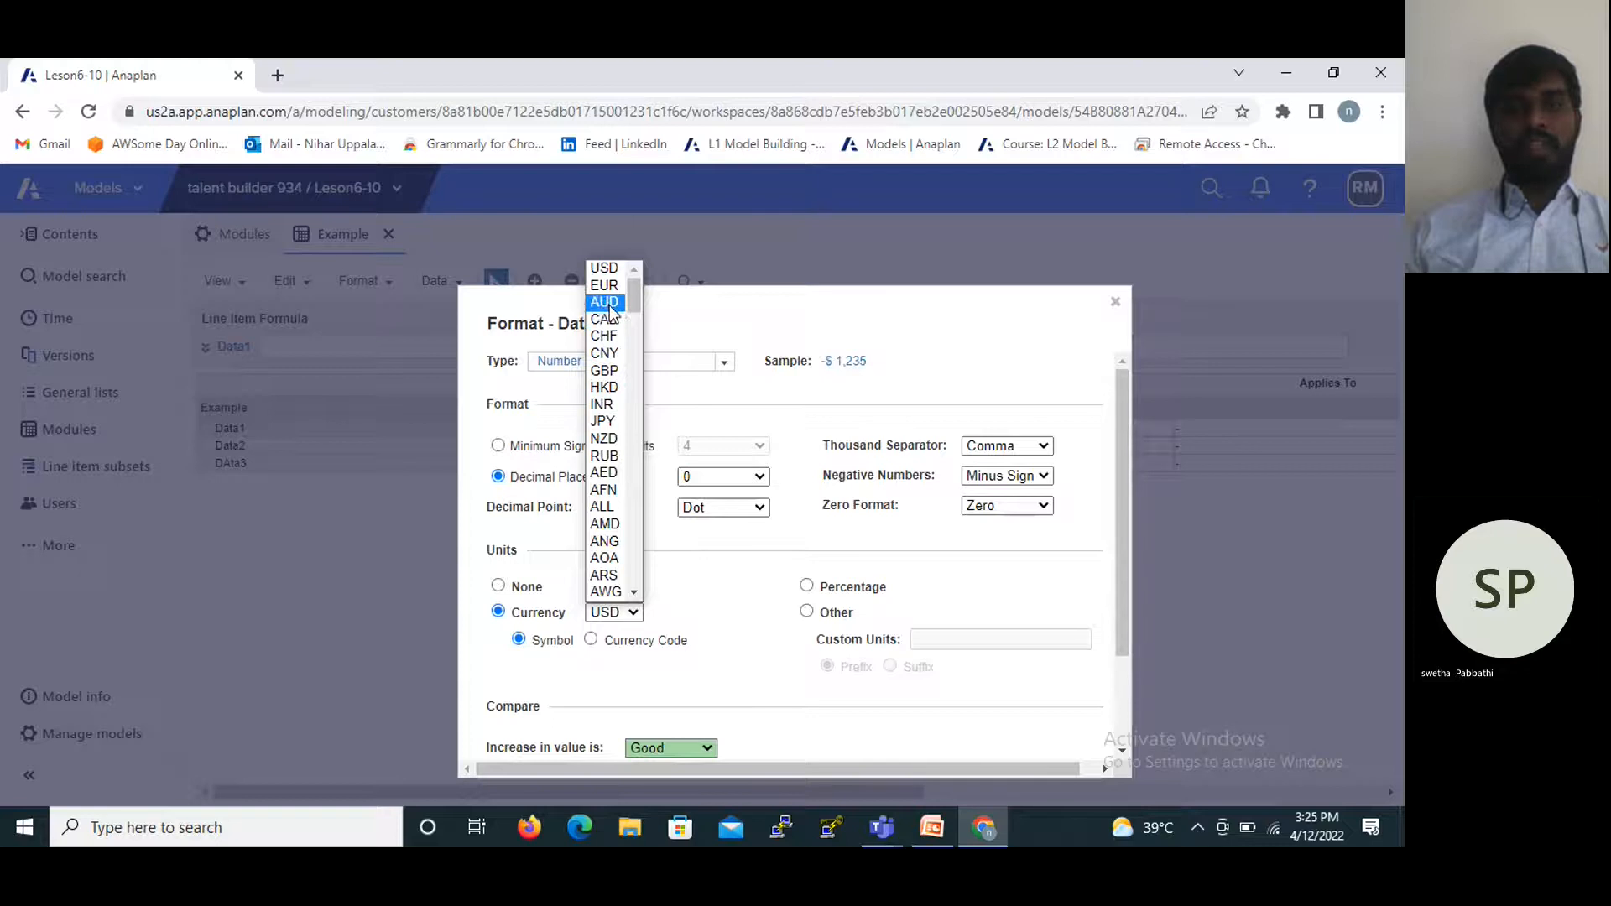
scroll(604, 445, down, 6)
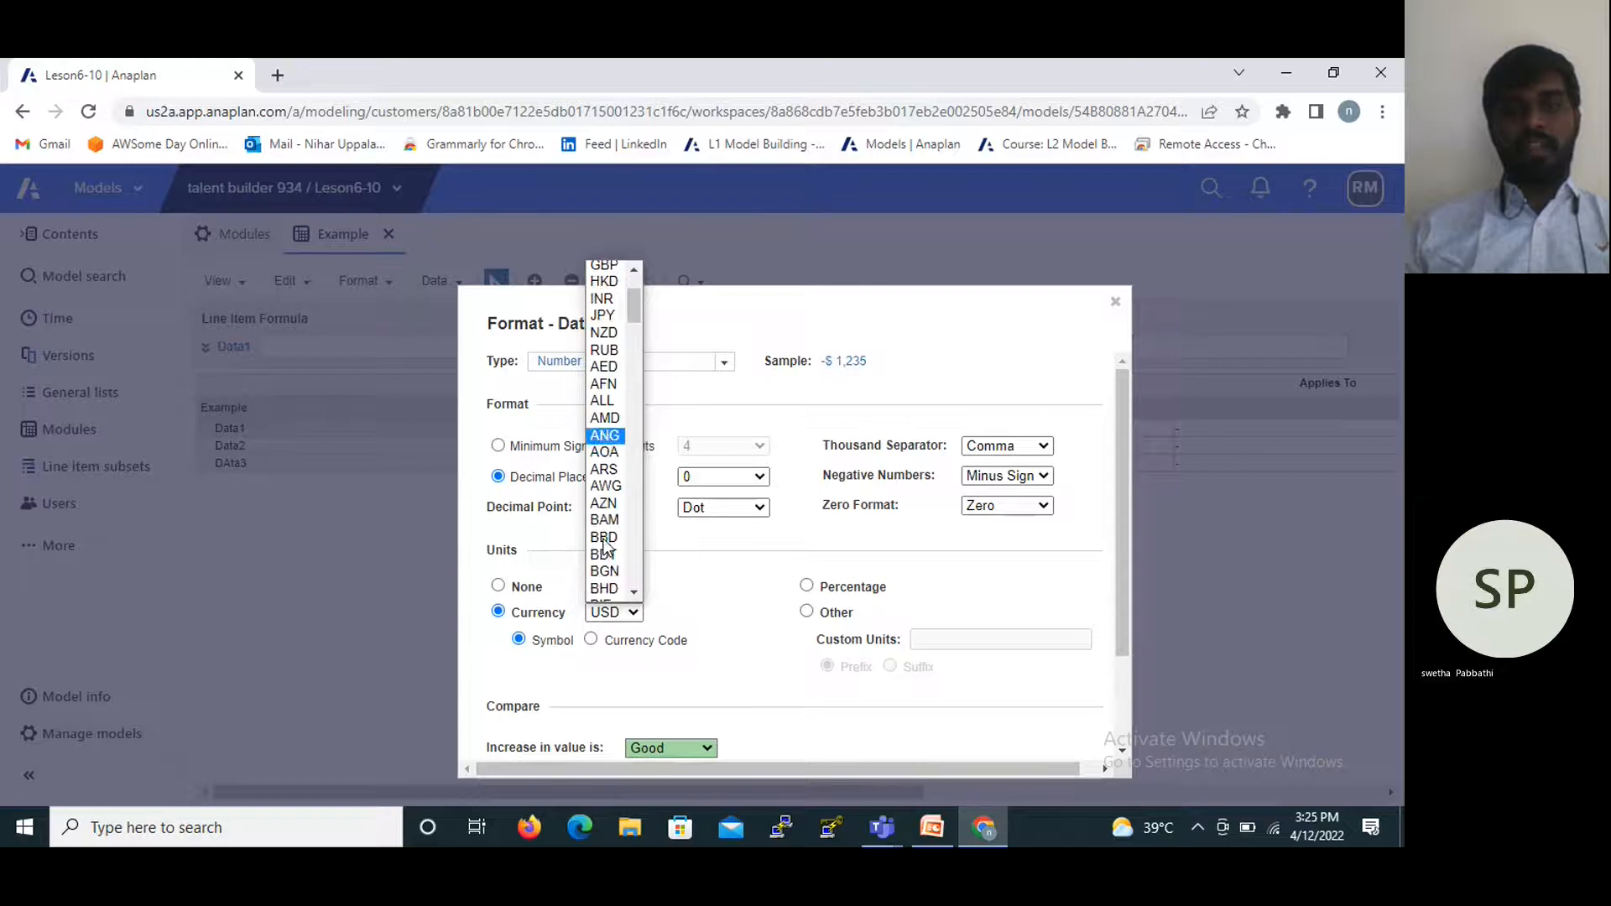
click(713, 679)
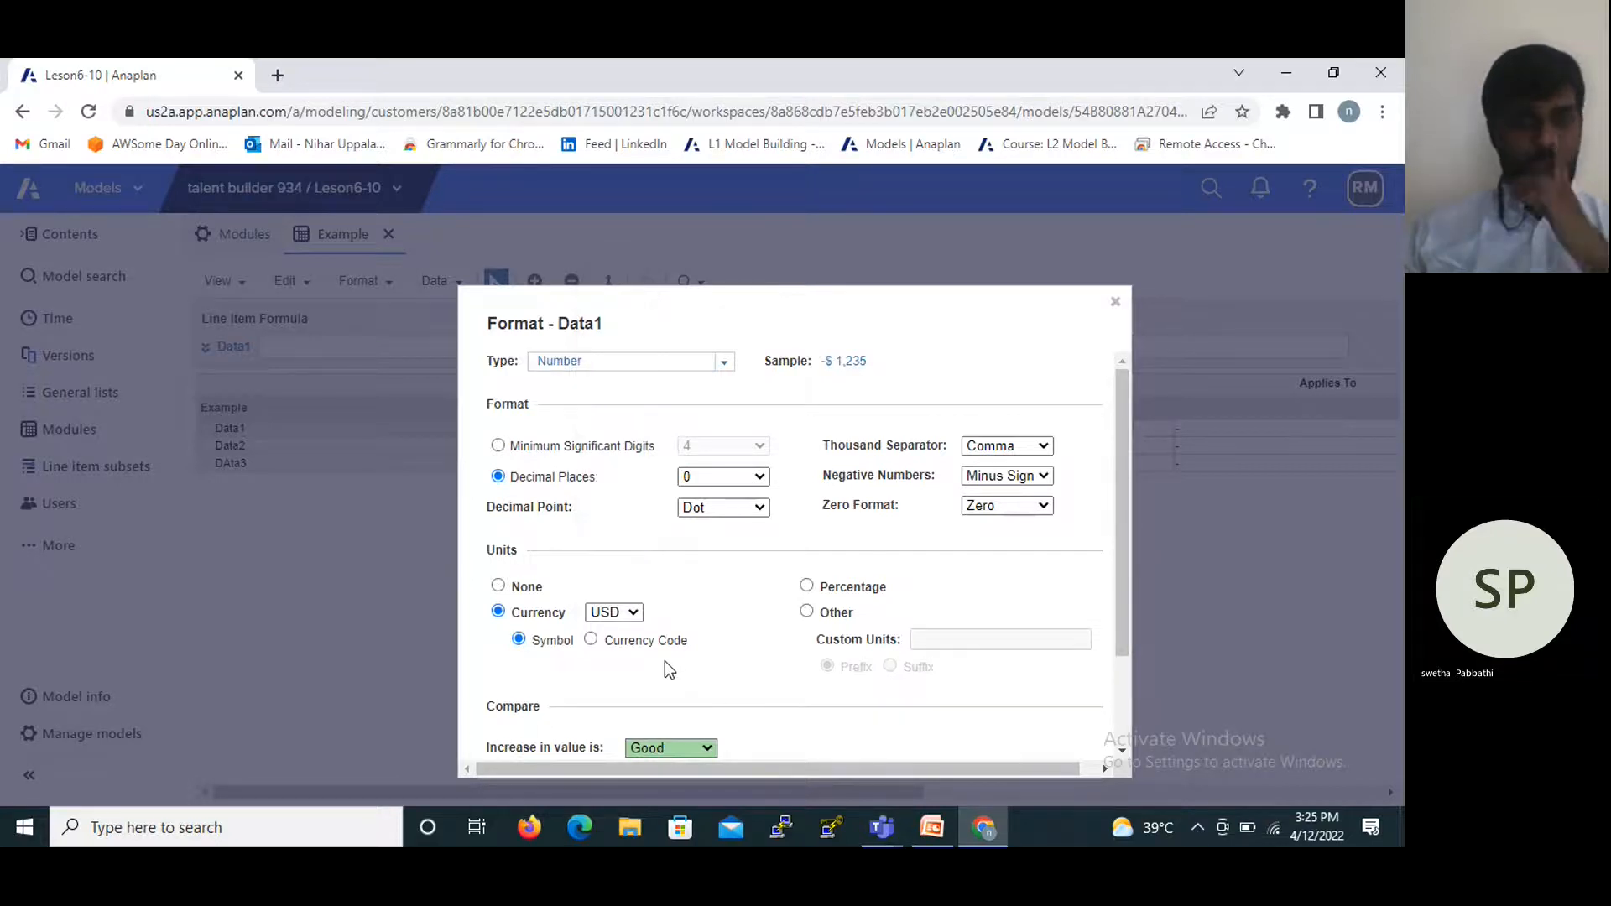
click(594, 640)
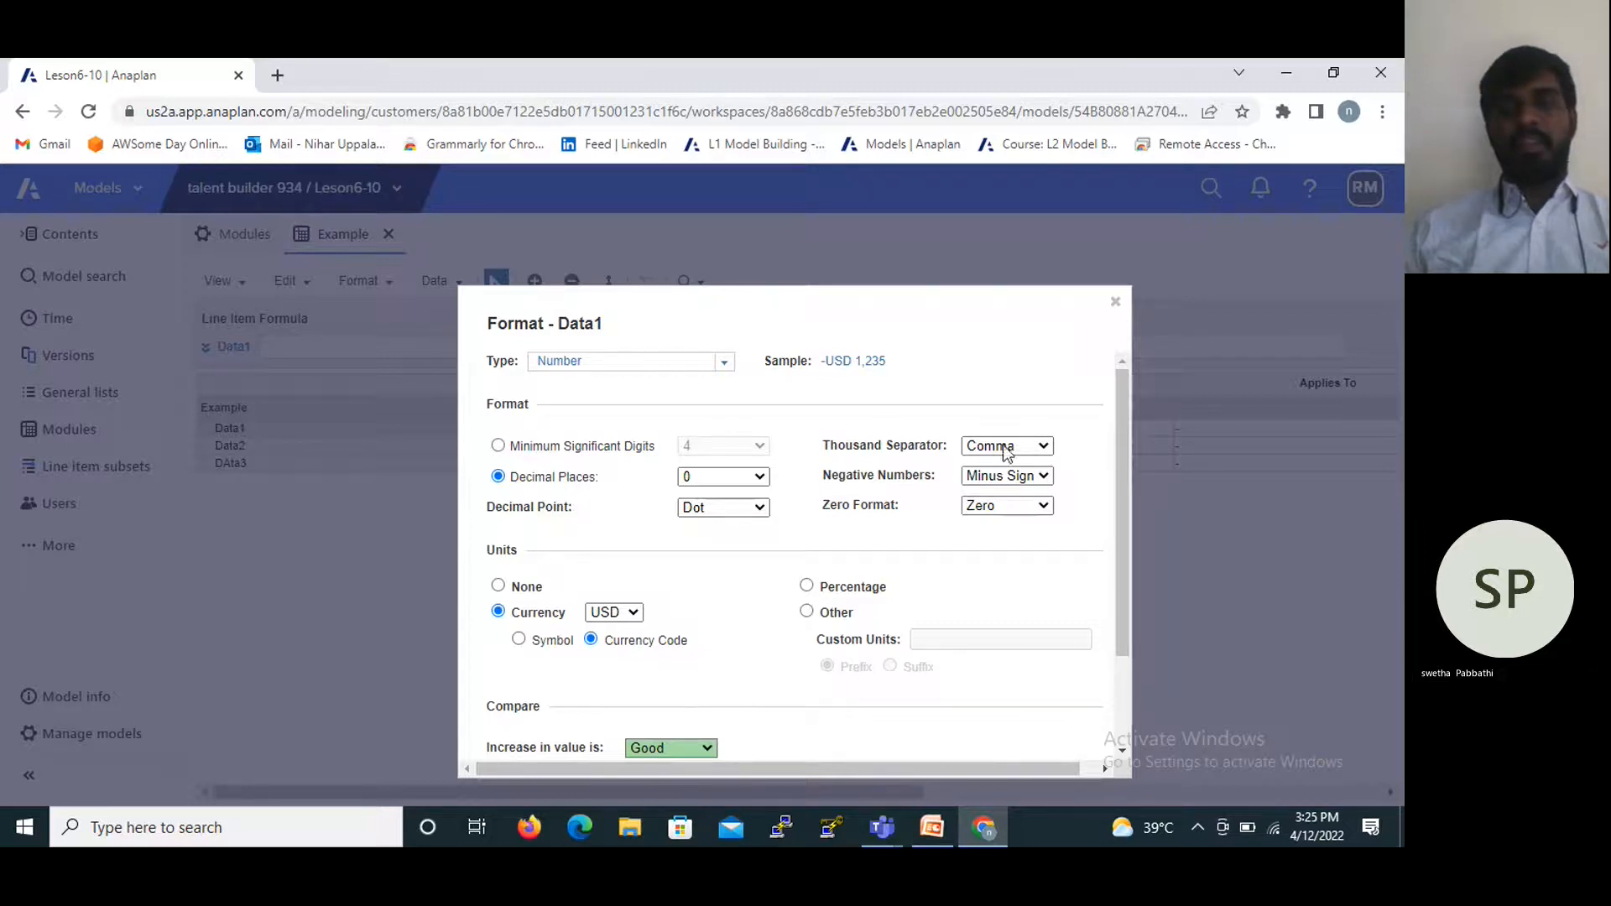
Preview the USD sample value with negative numbers in Brackets, and revert to Minus Sign.
click(1038, 478)
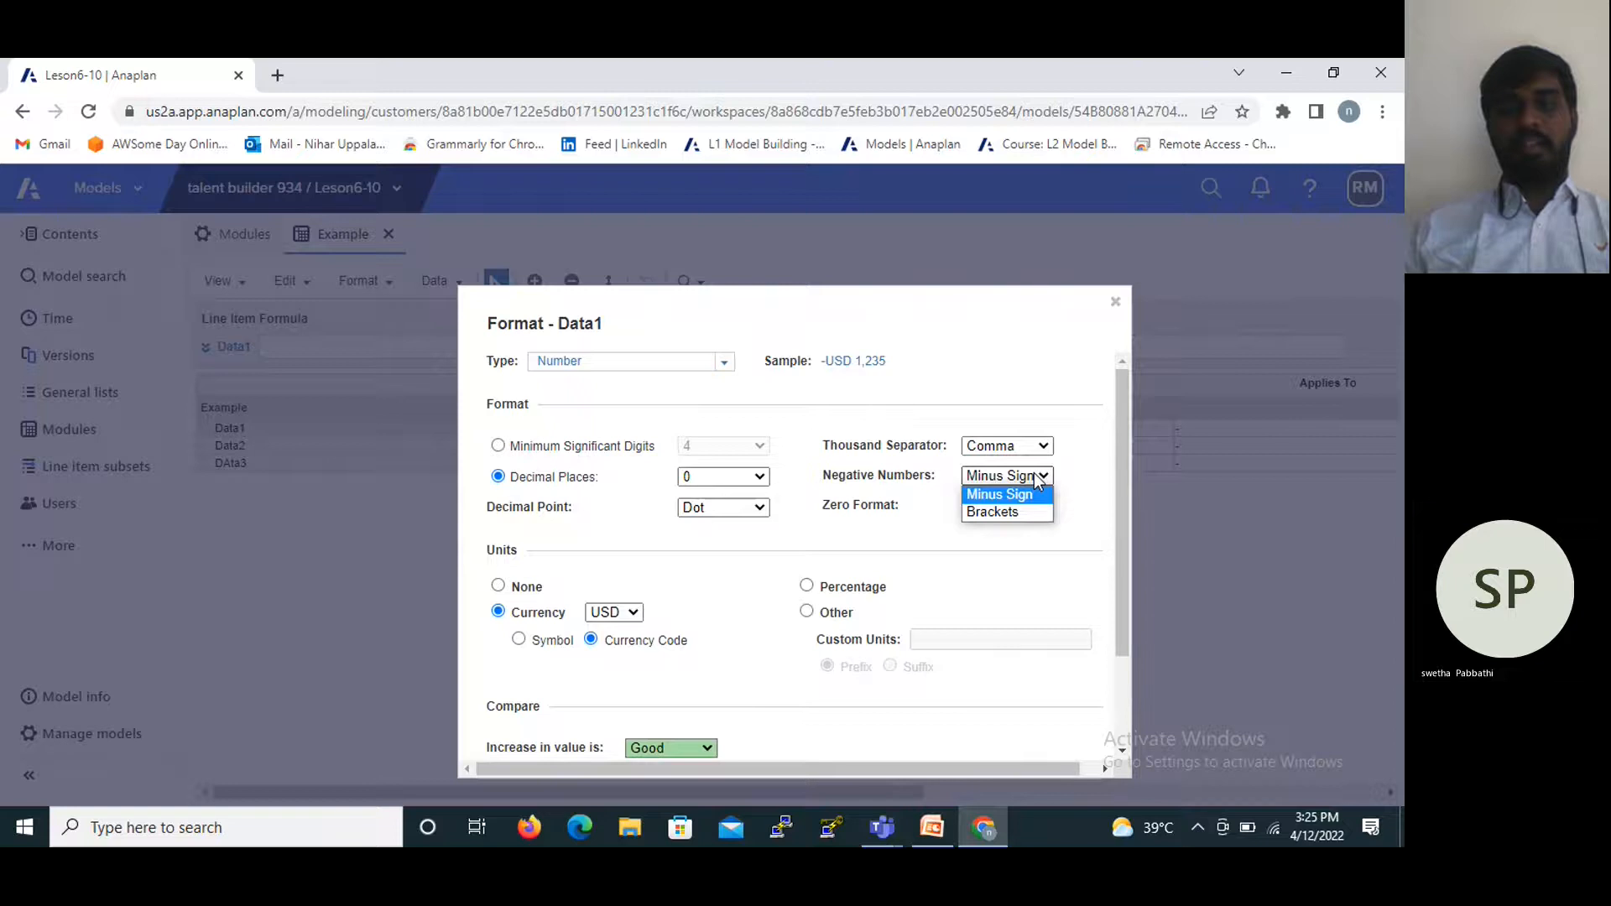
click(1009, 513)
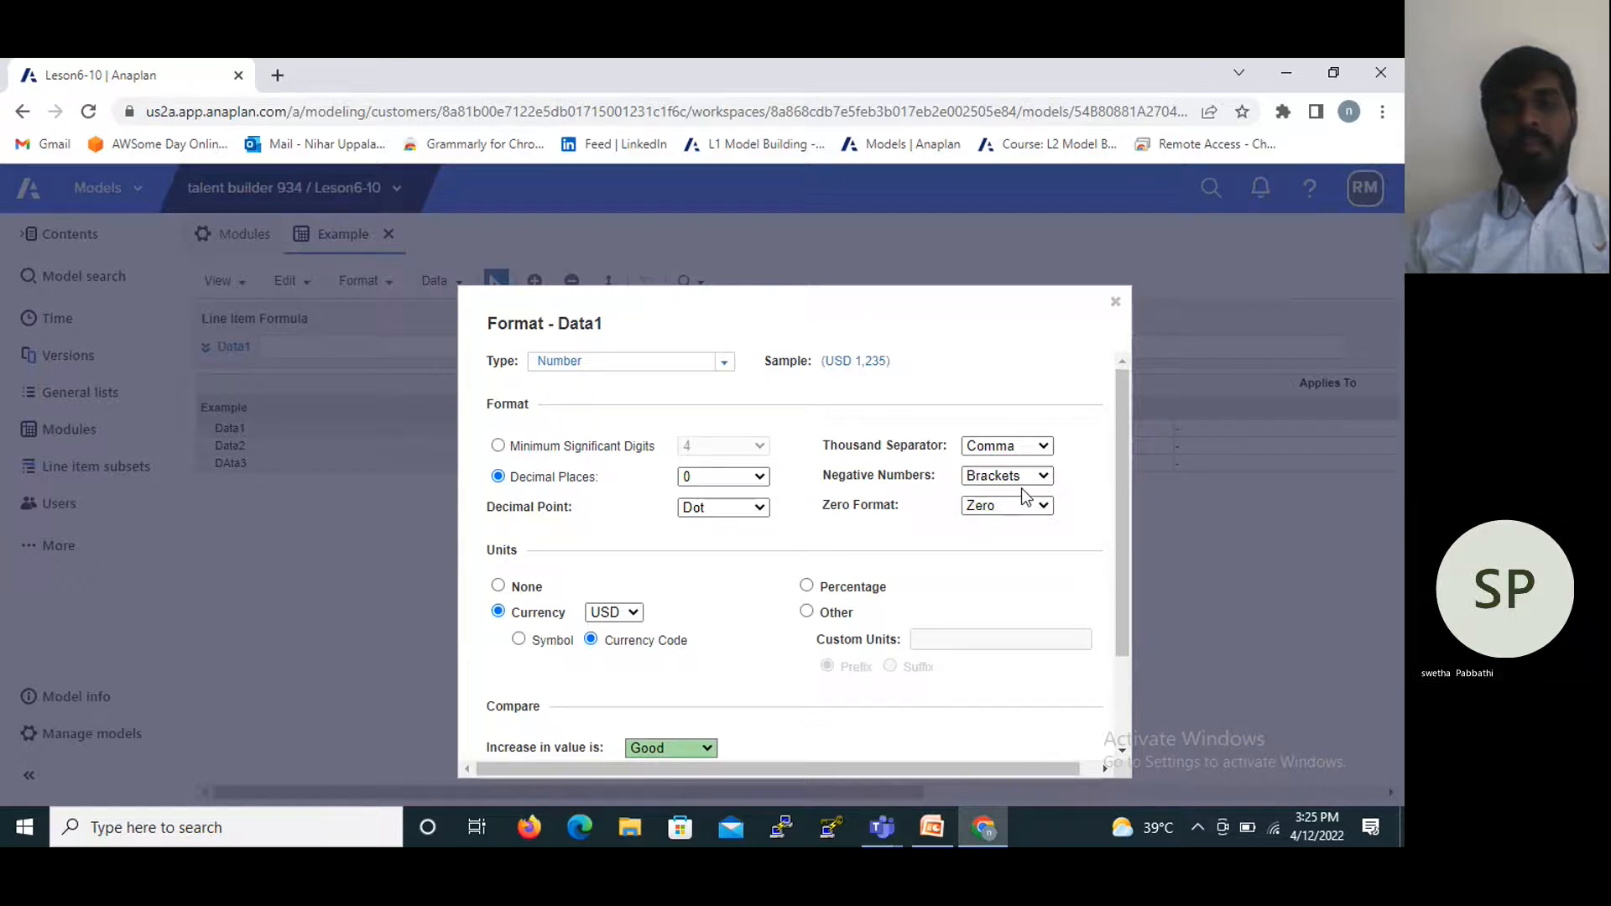
click(1020, 476)
click(1007, 491)
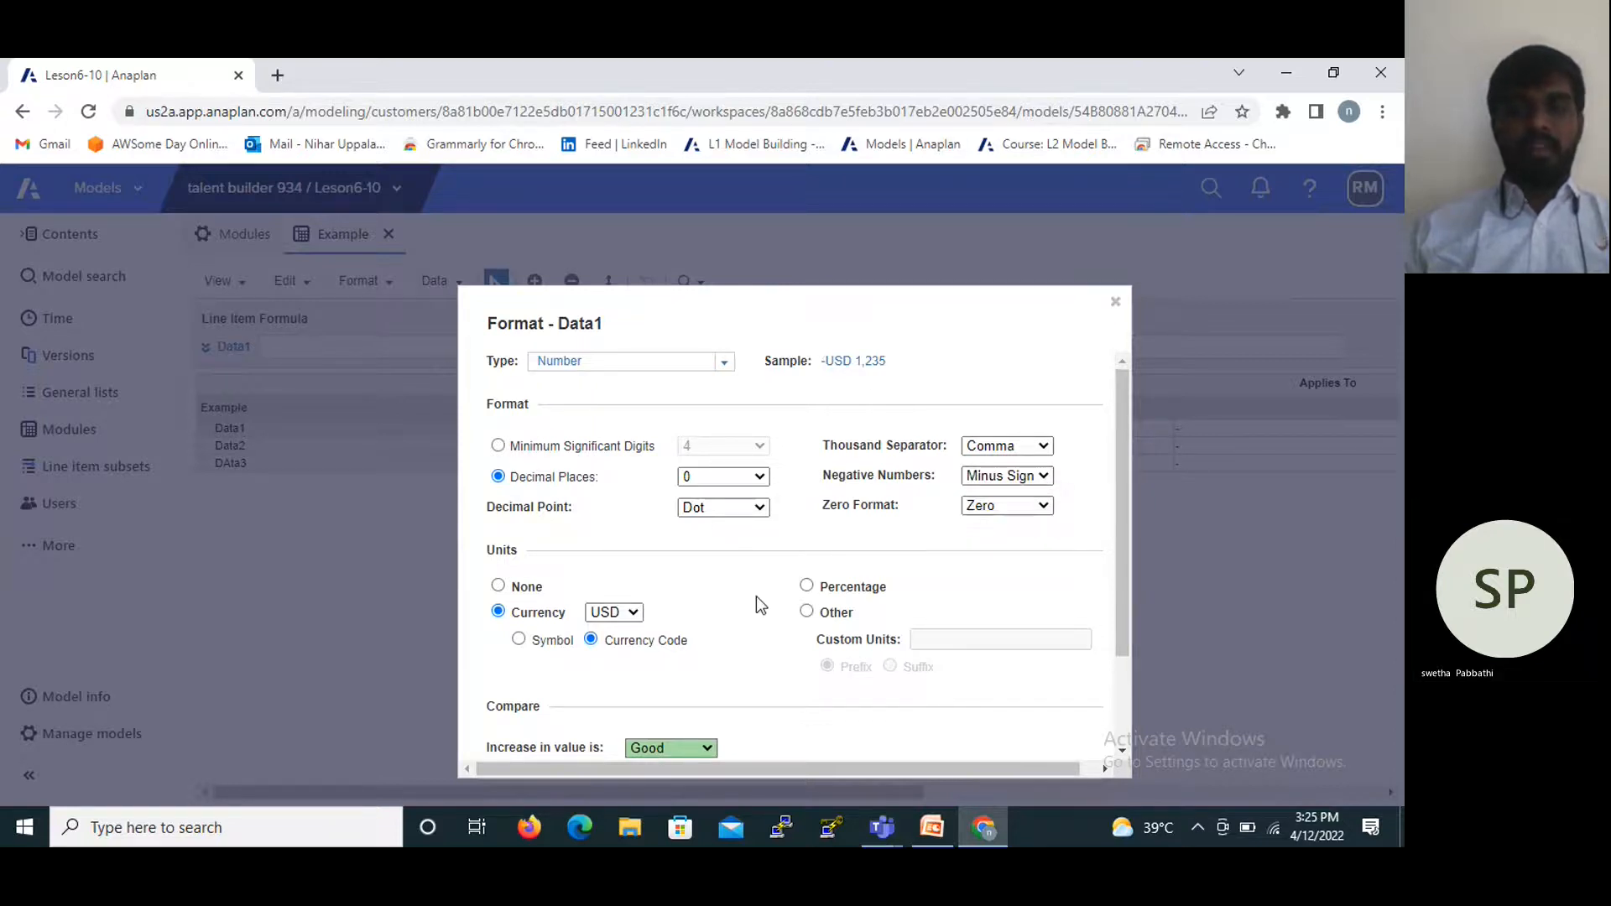
Set Data1's units to None and apply the number format.
scroll(719, 608, down, 1)
scroll(719, 604, up, 1)
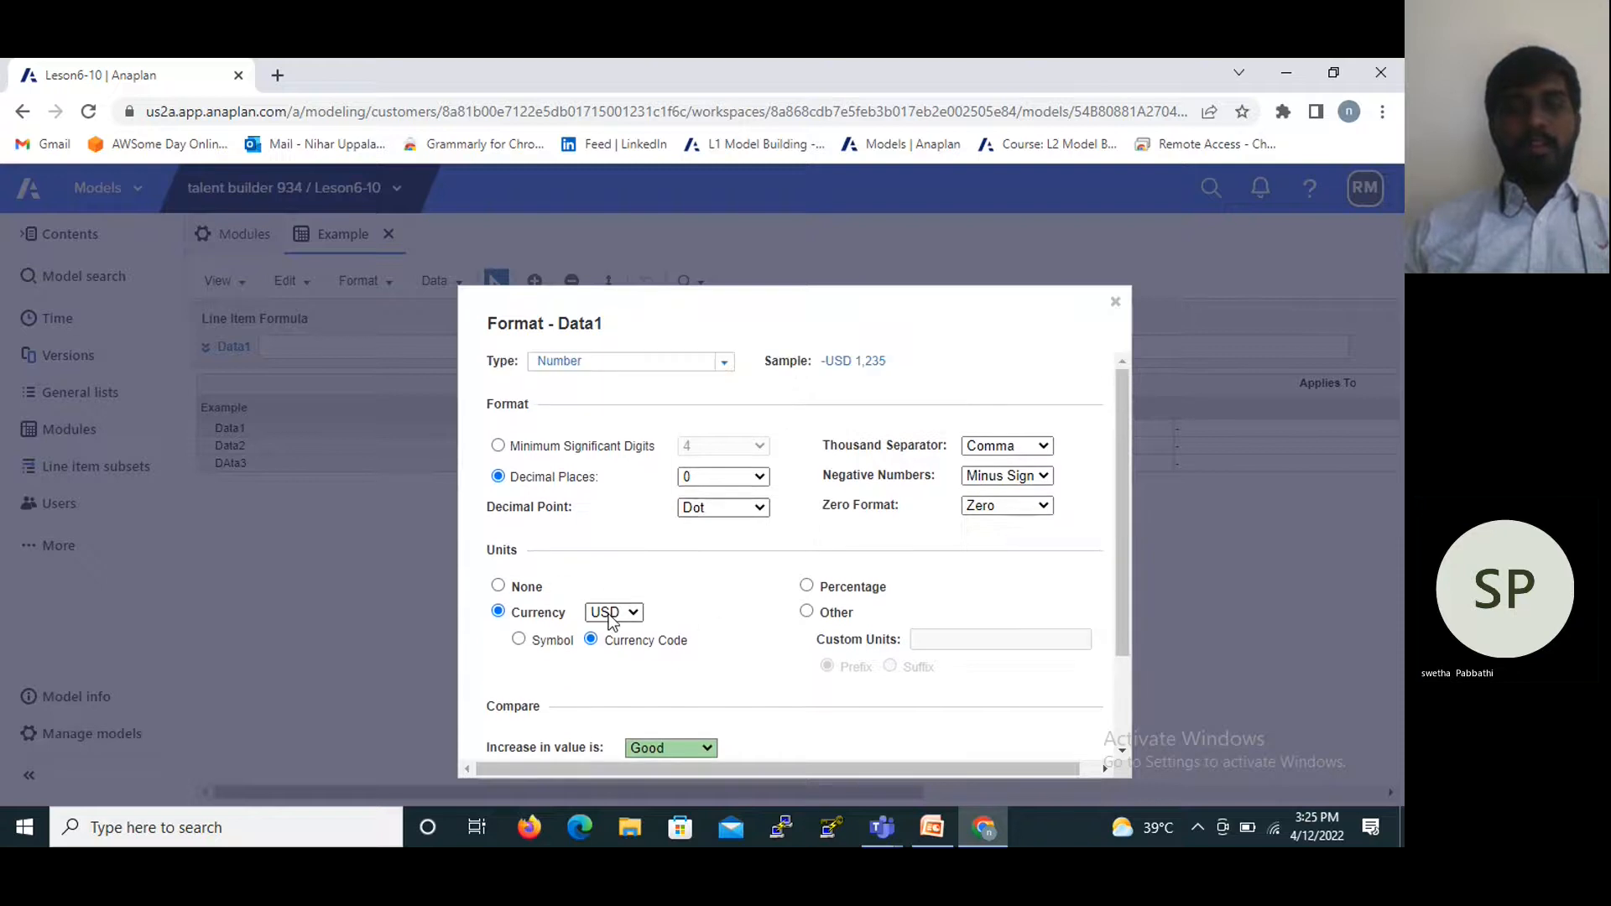
click(518, 585)
scroll(840, 554, down, 2)
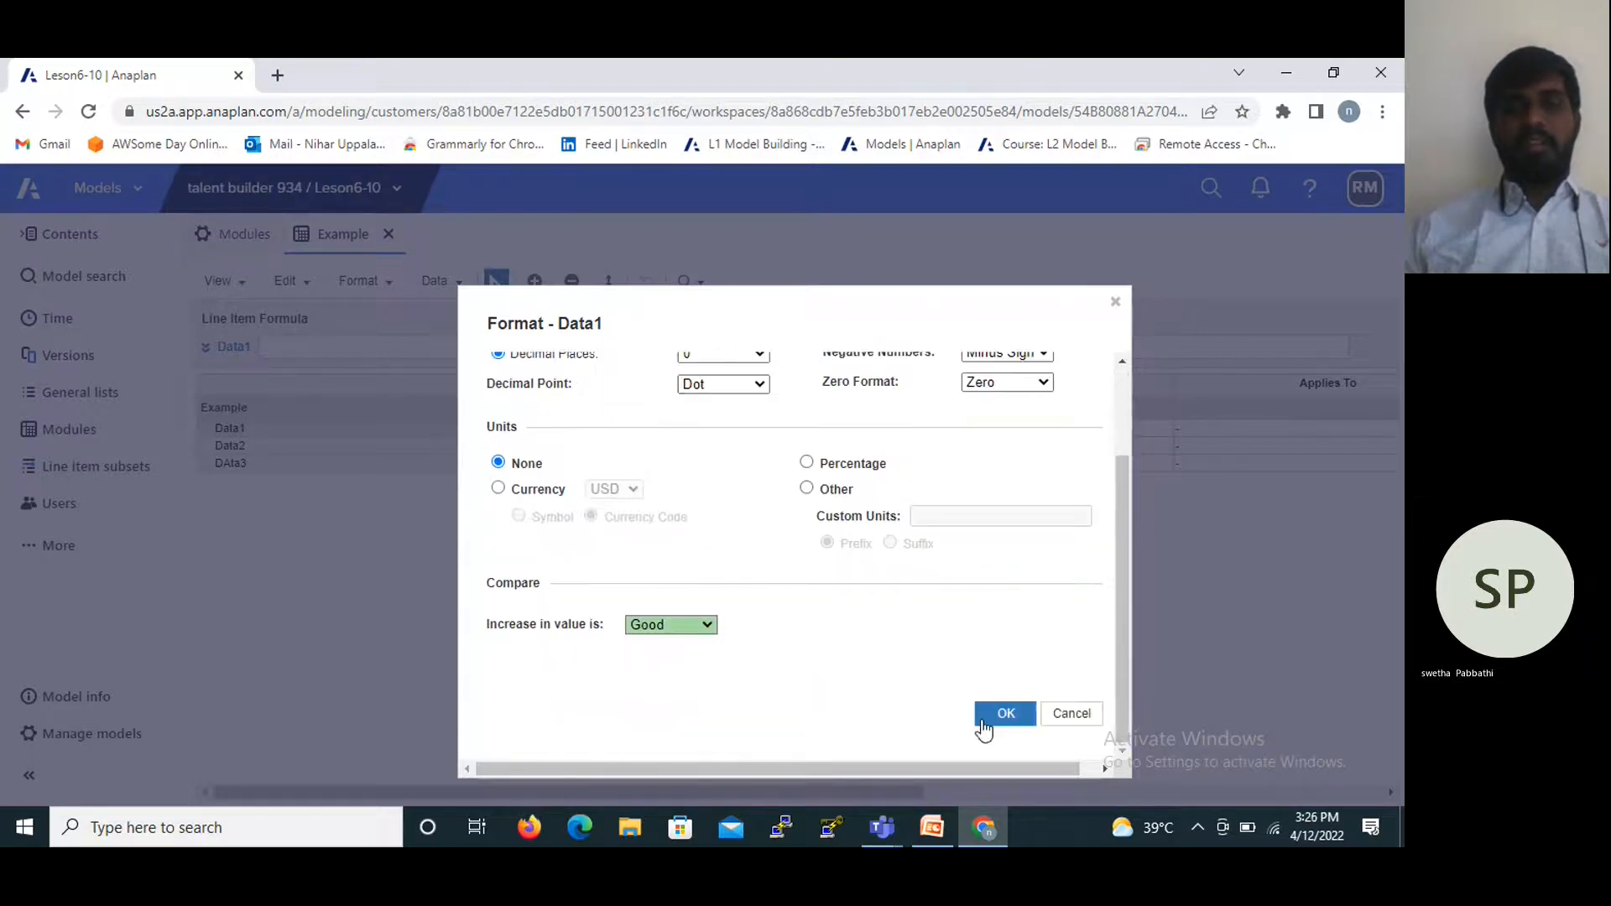
click(982, 719)
click(997, 659)
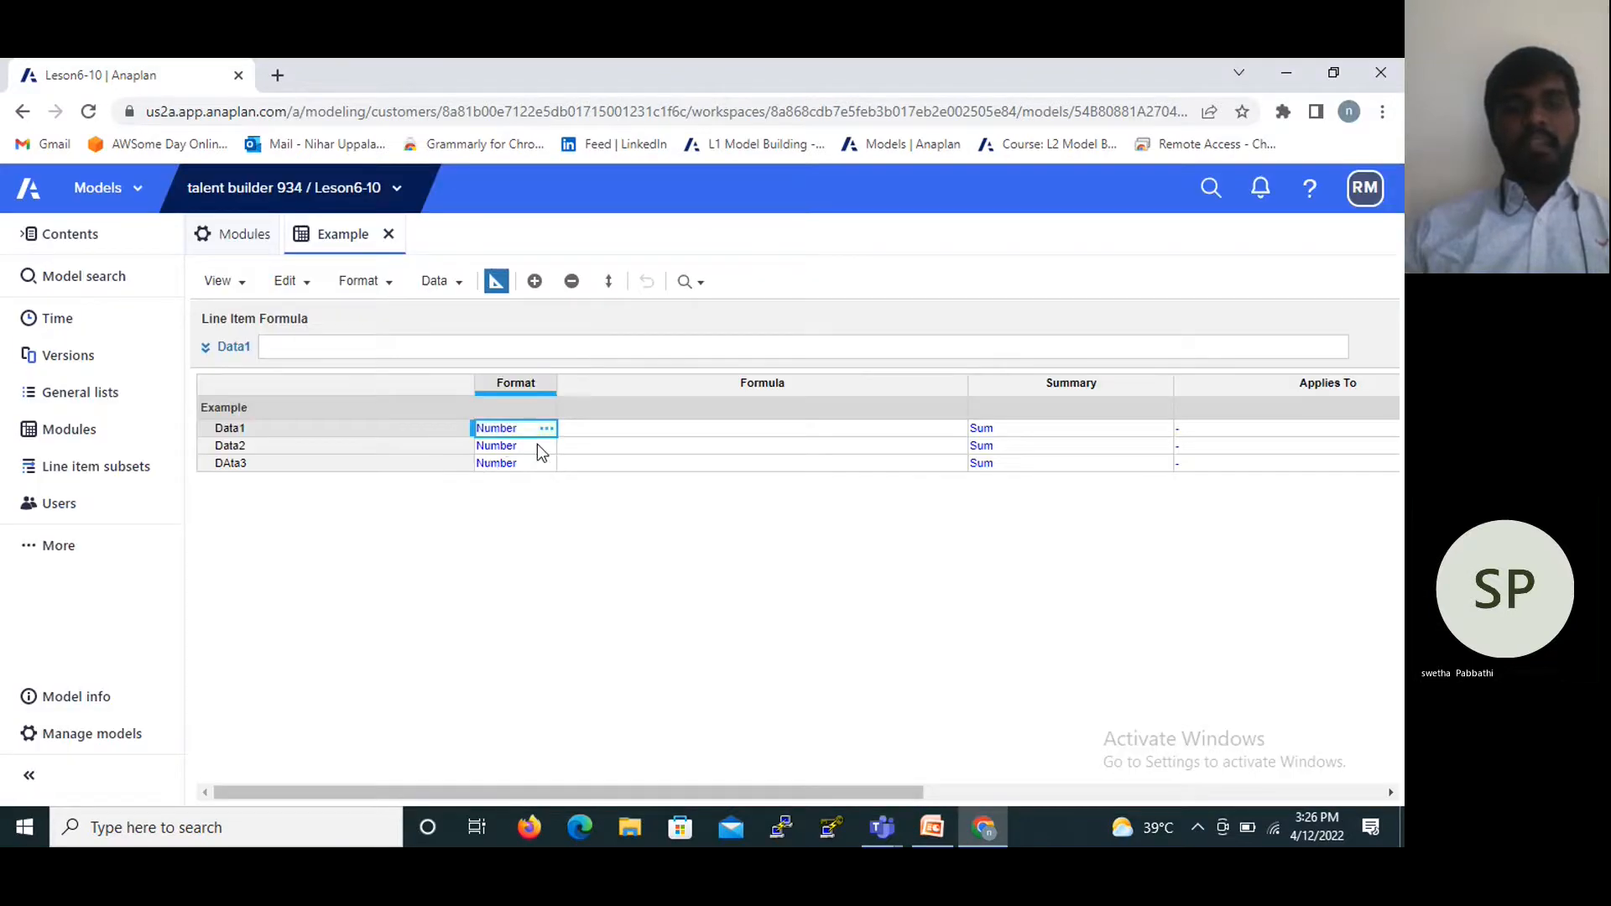
Open the format settings of line item Data2 and try Time Period as its type.
click(538, 445)
click(546, 446)
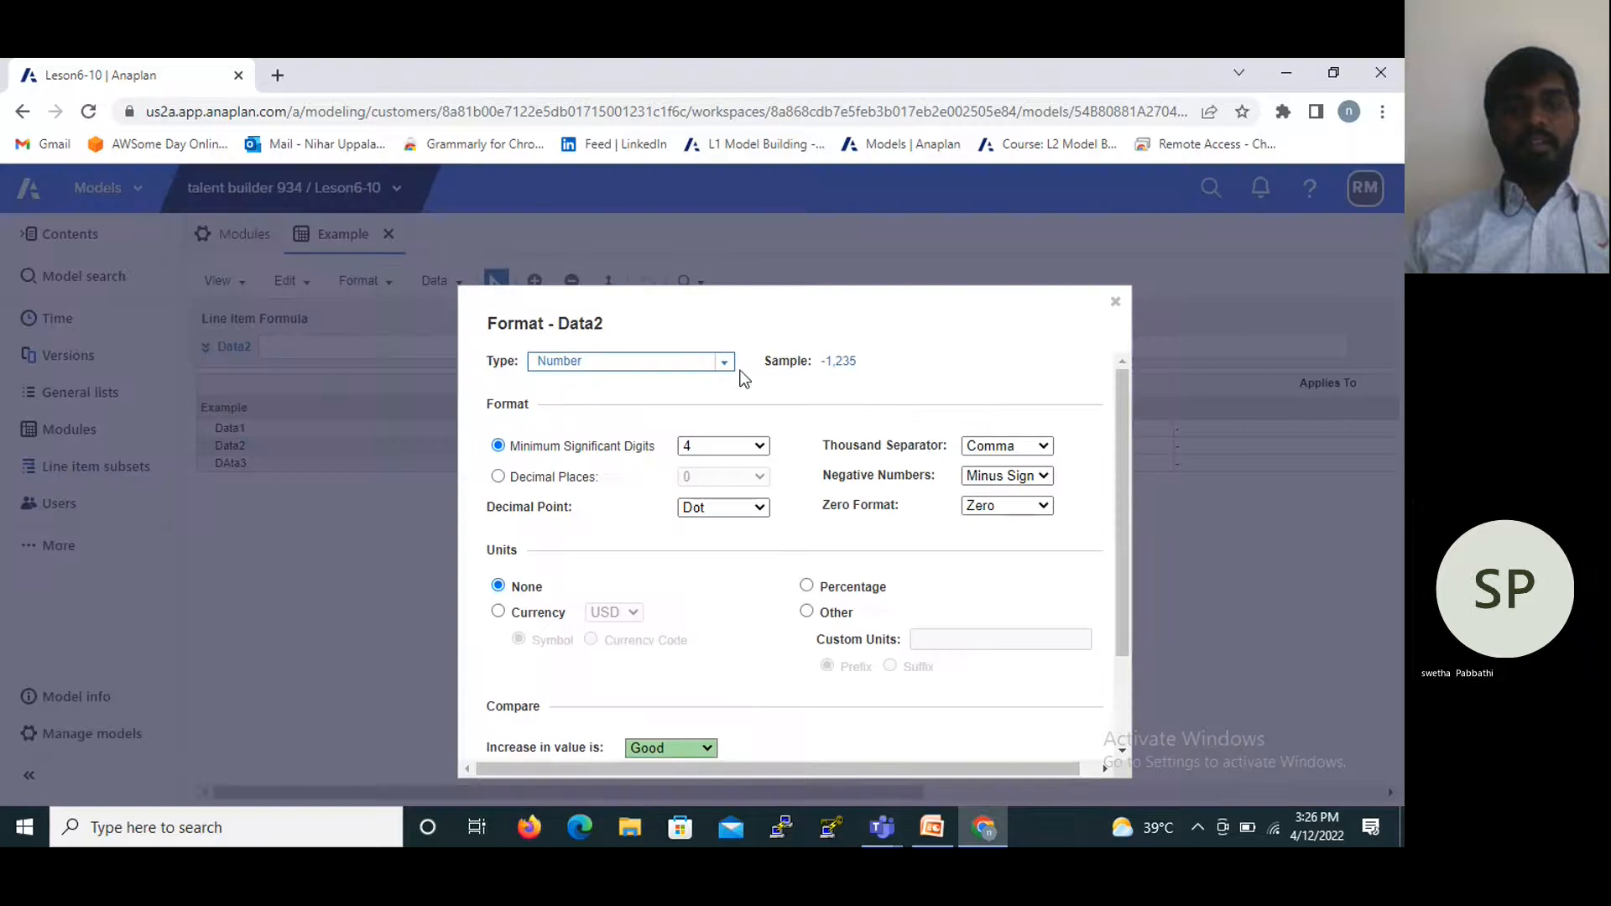
click(727, 362)
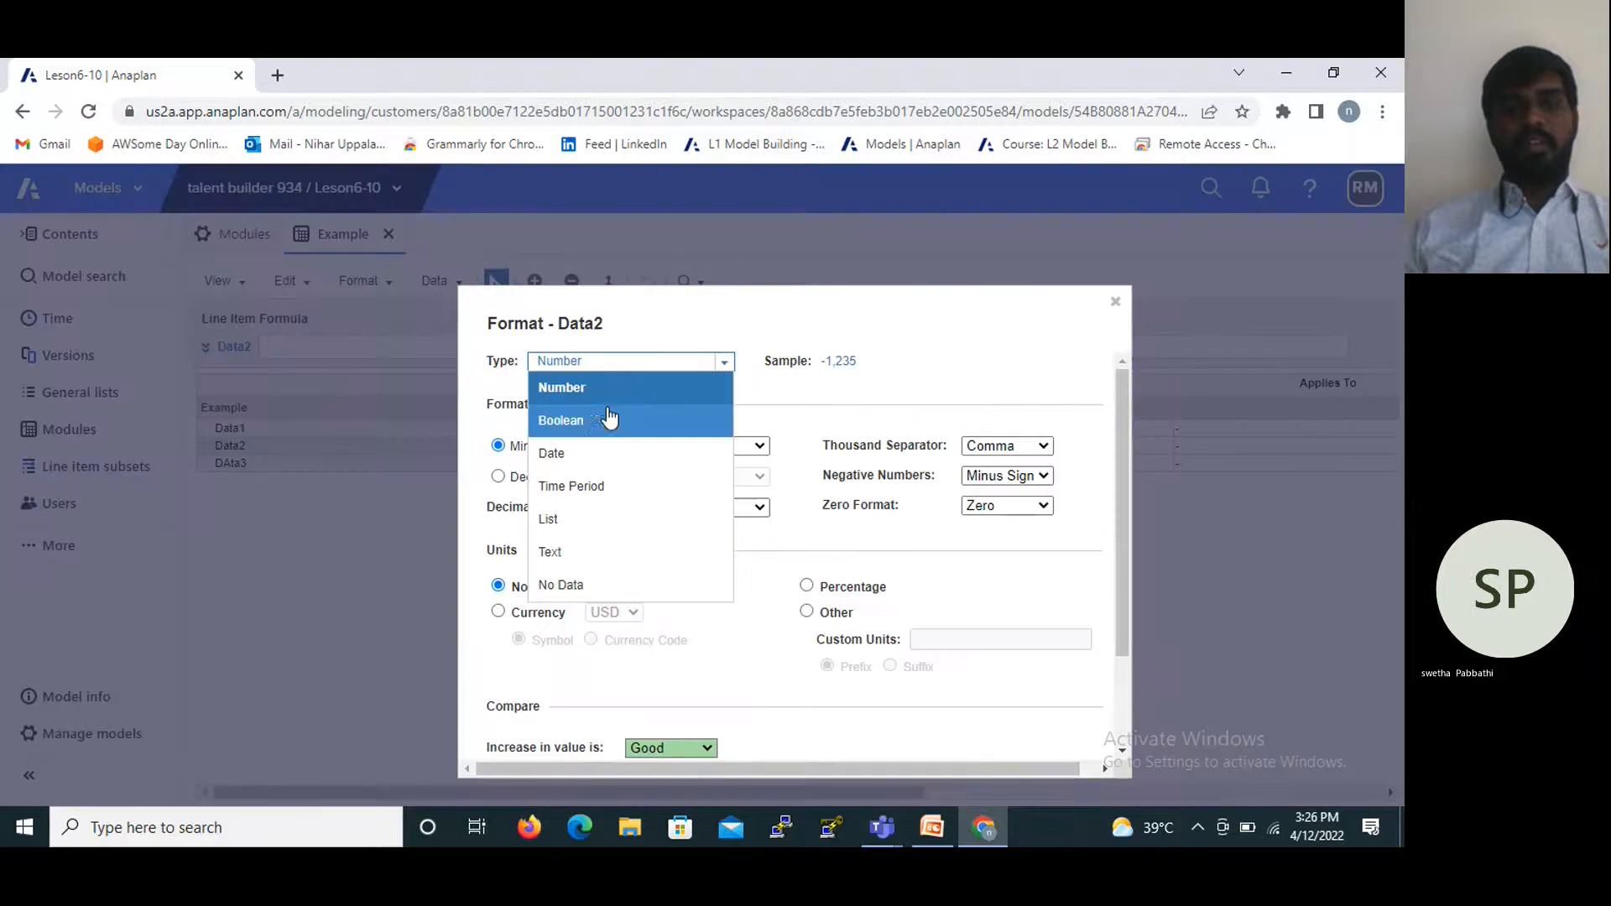
click(567, 496)
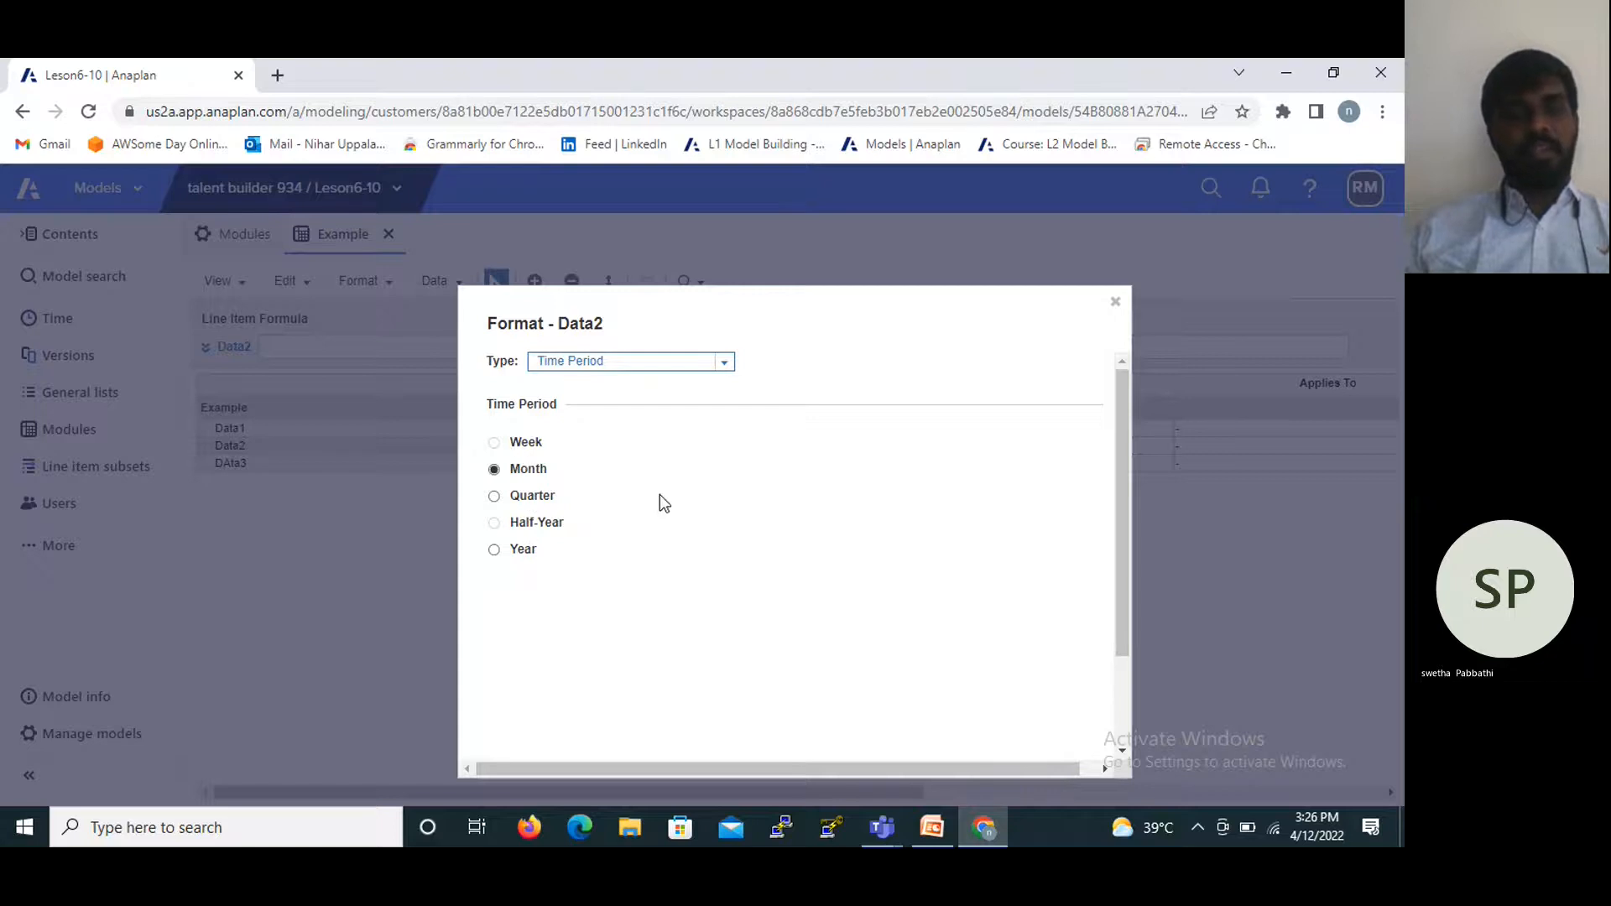
Try List as Data2's format type and browse the lists available for it.
click(725, 363)
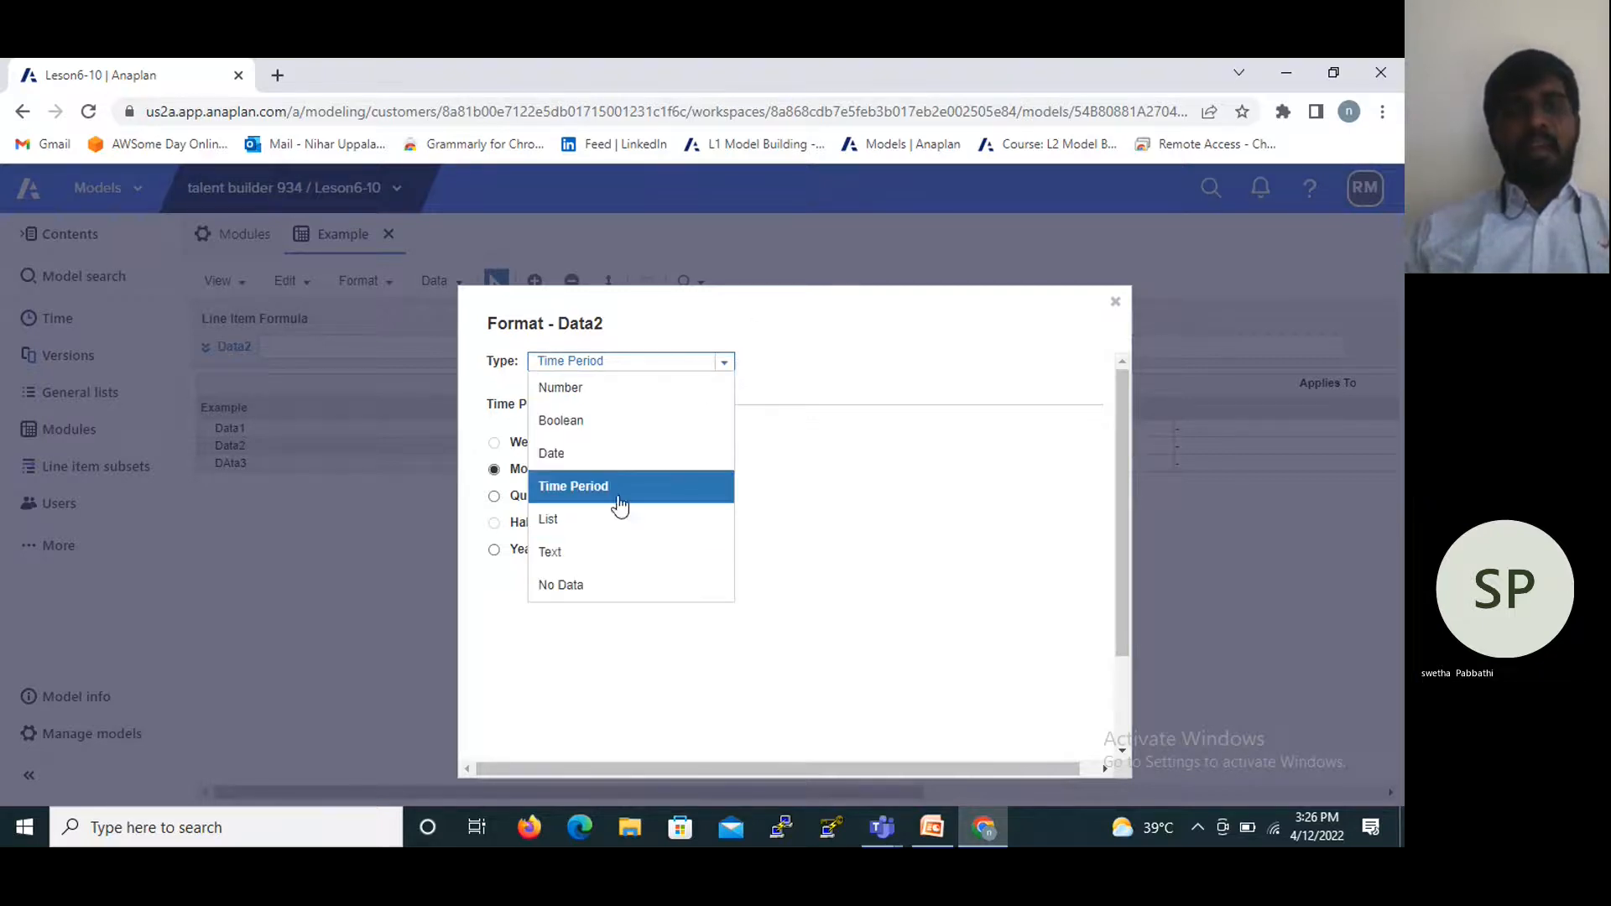
click(577, 520)
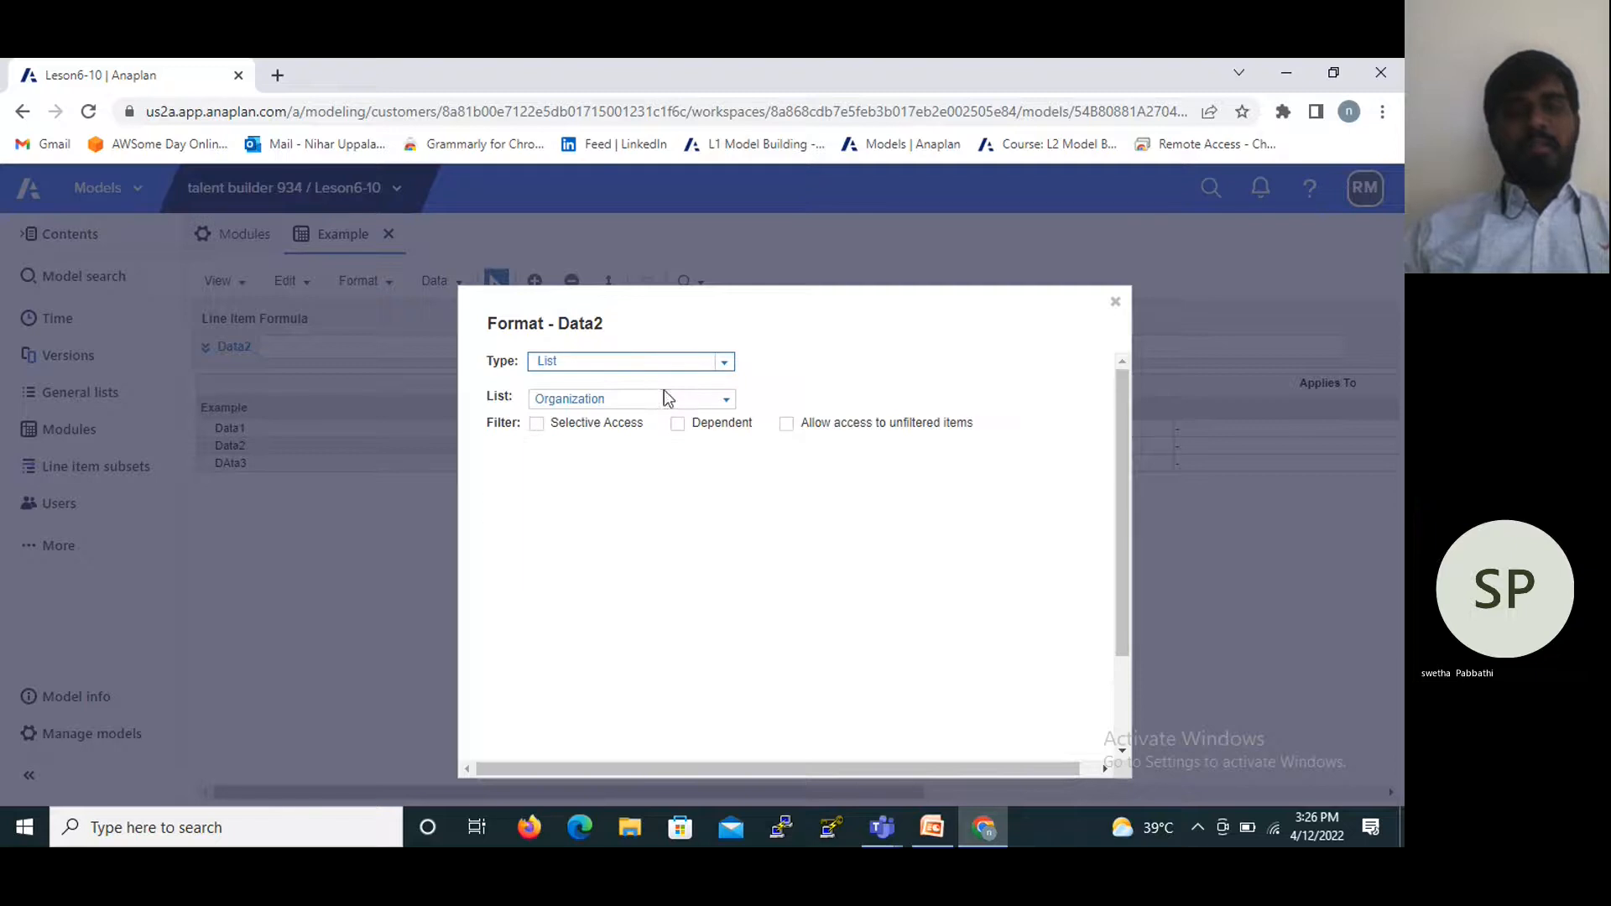
click(724, 399)
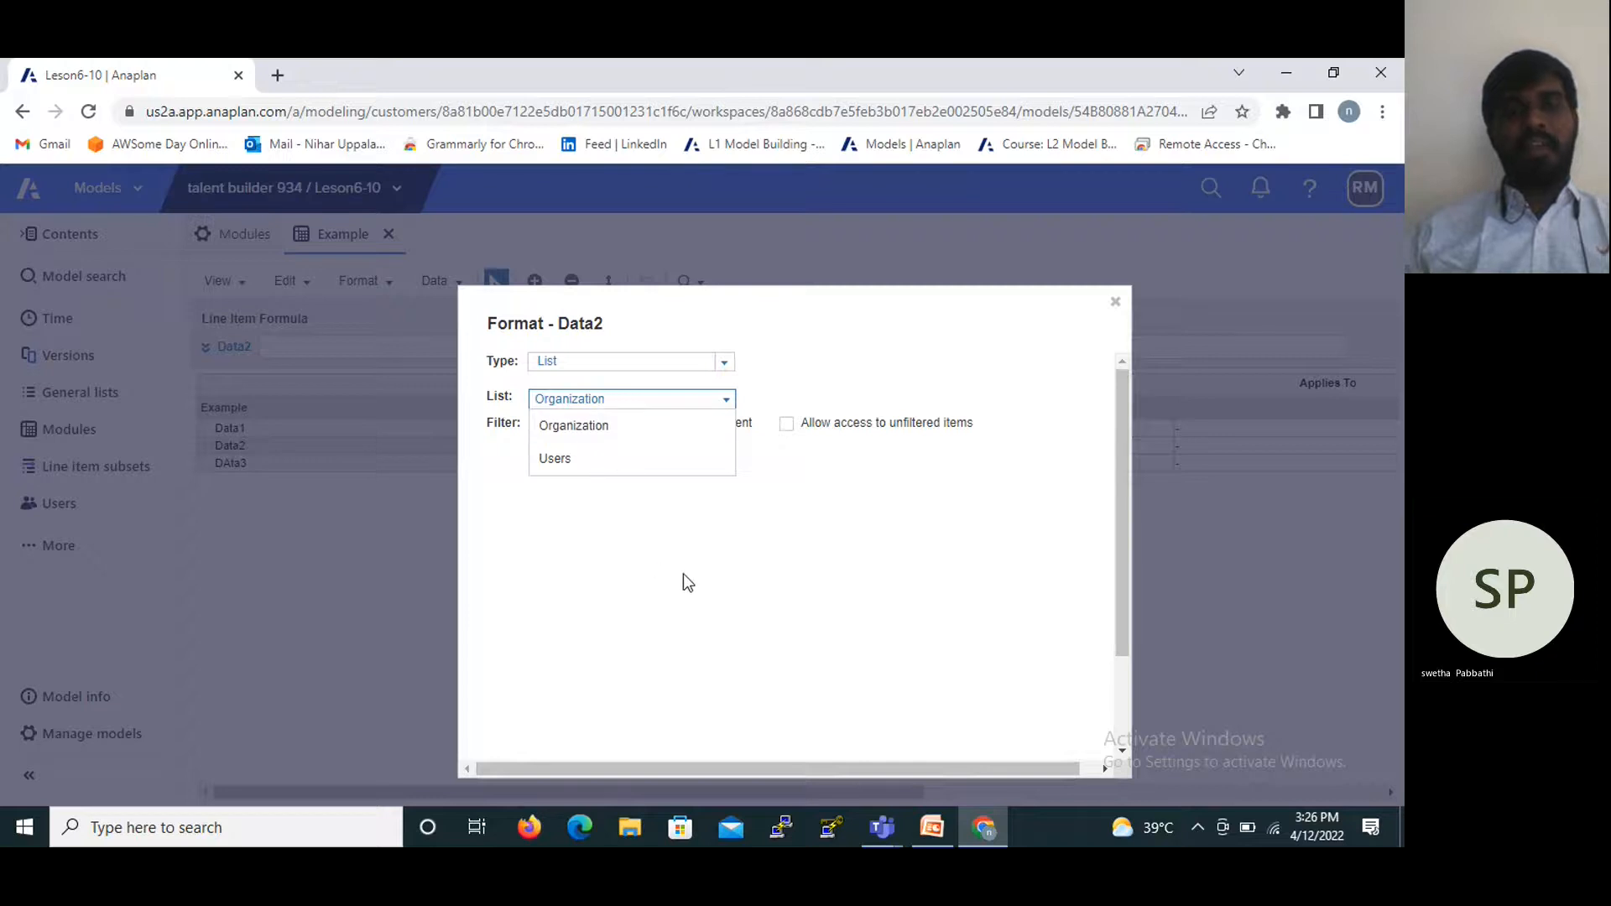
click(719, 561)
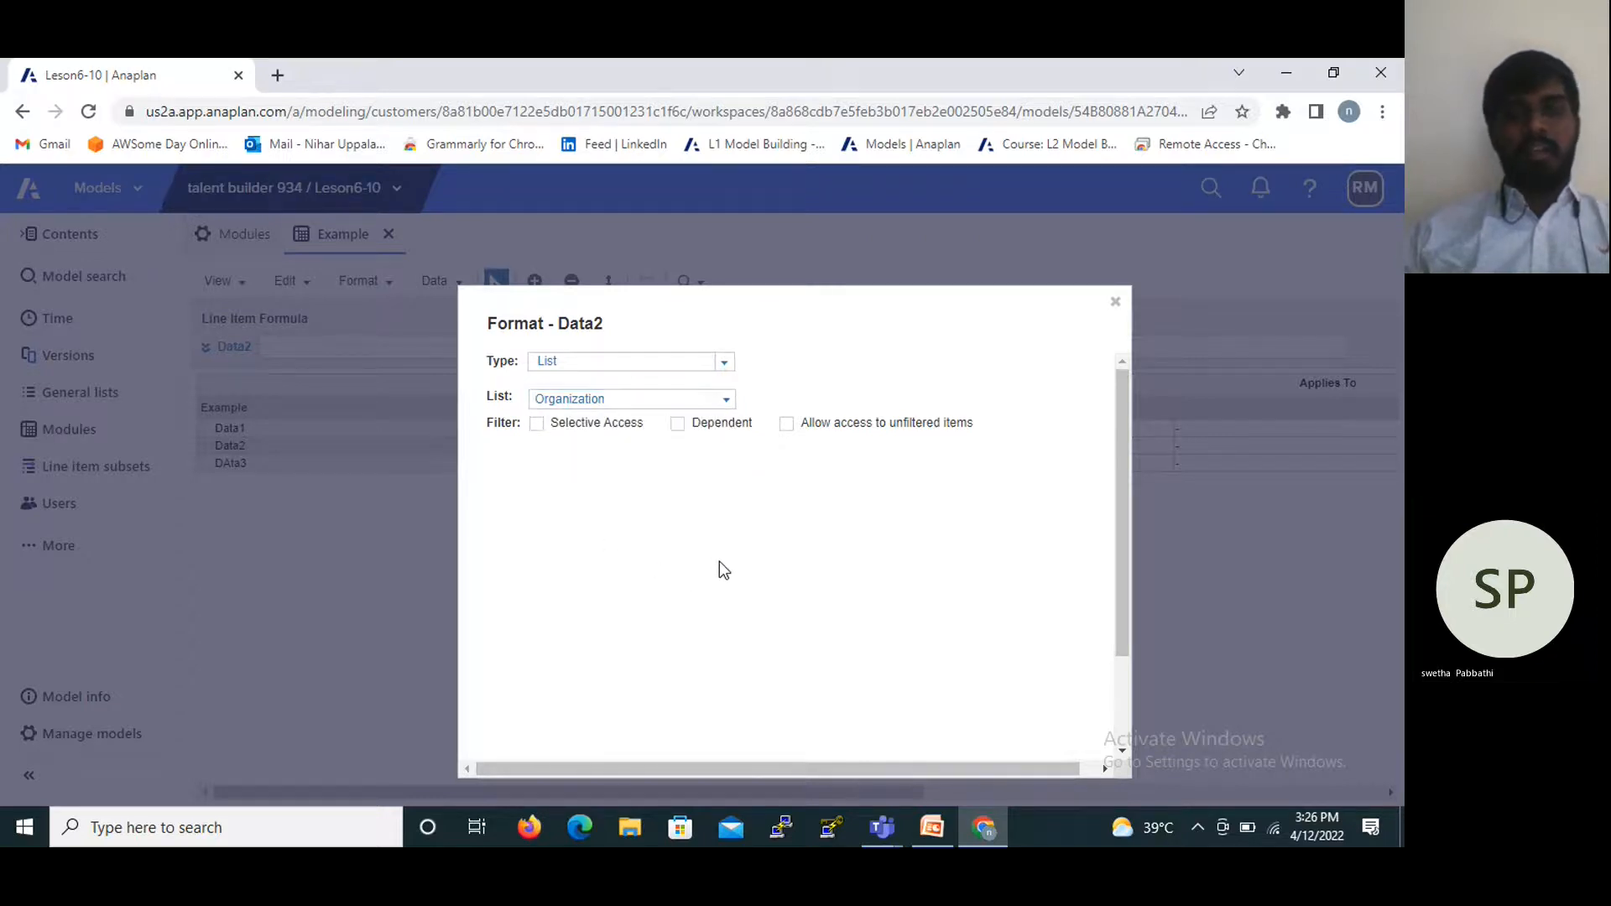
click(729, 401)
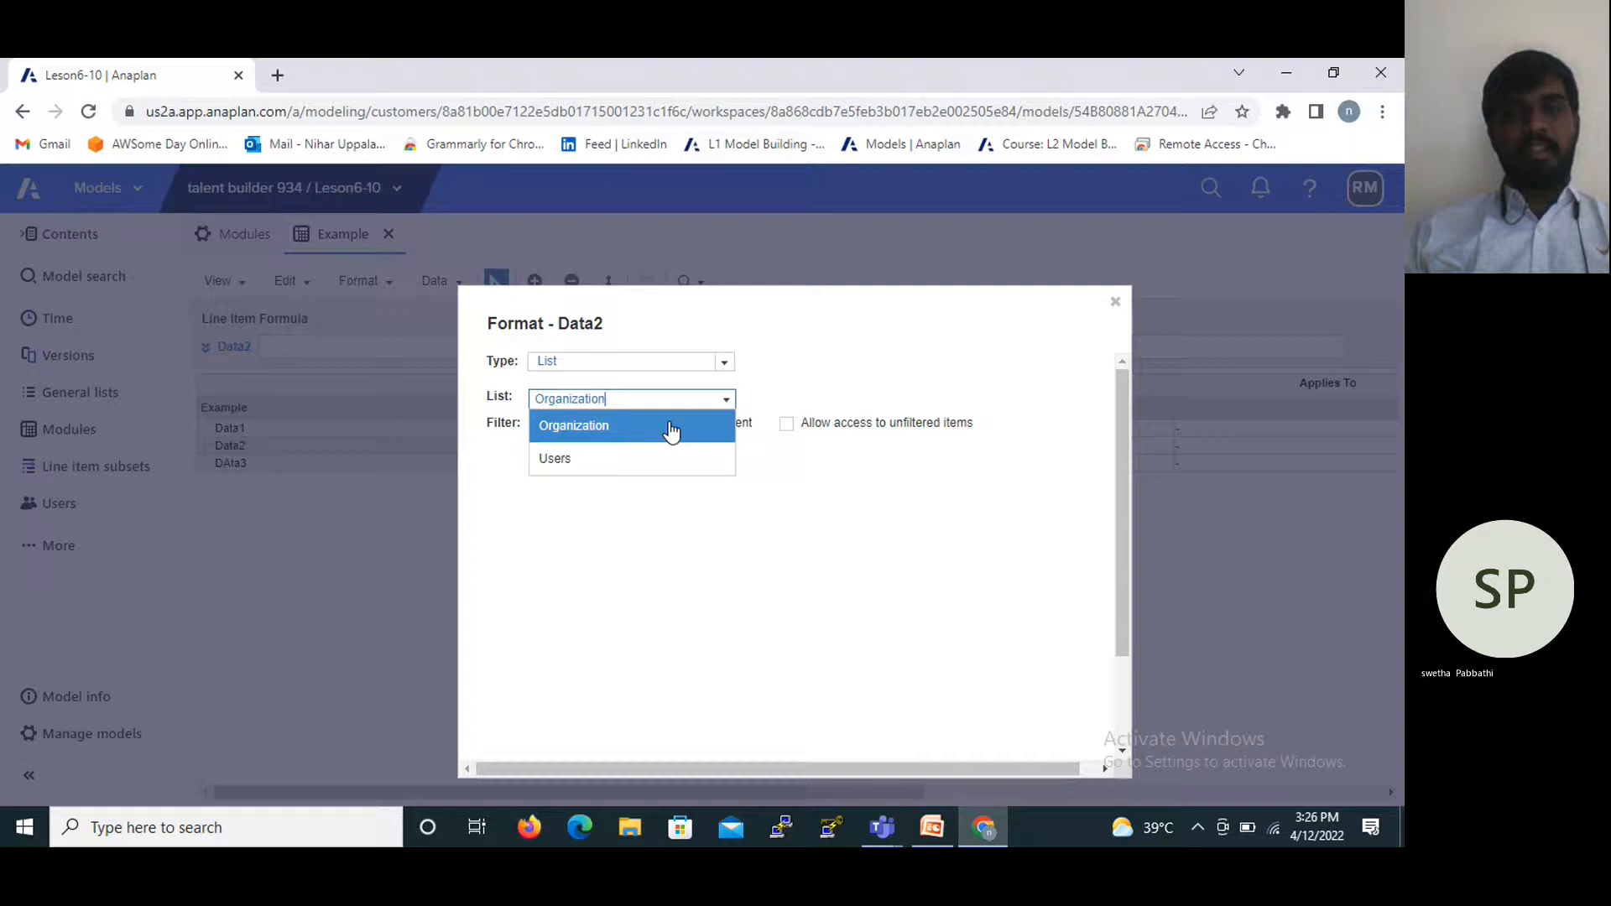
click(661, 517)
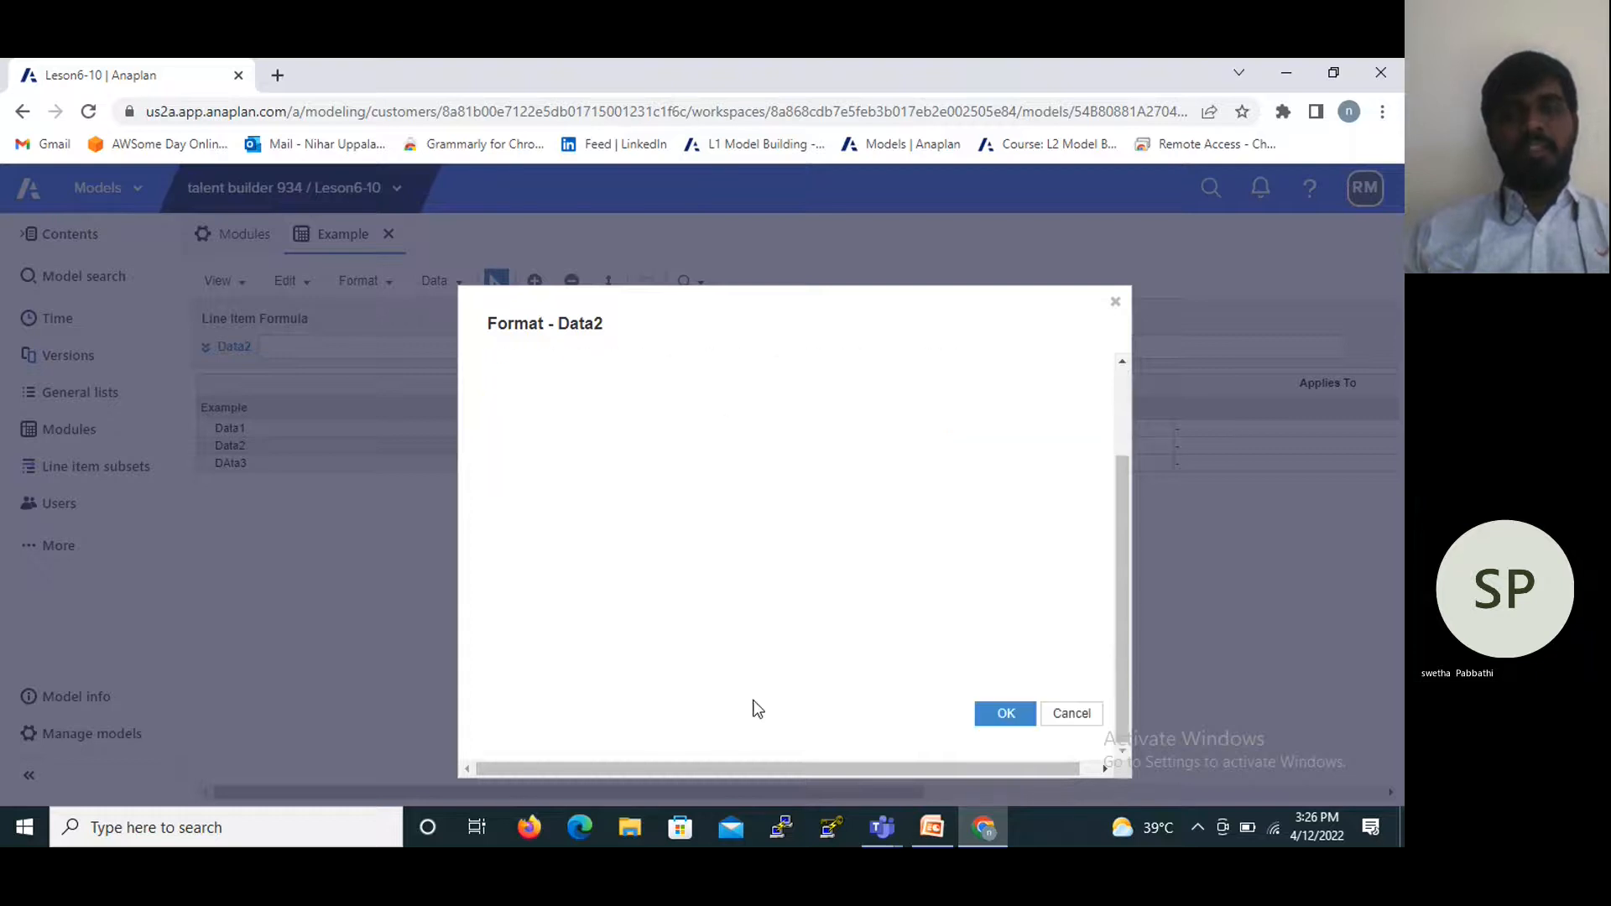
Set Data2's format type to Text with the General text type, and confirm the data type change.
click(720, 363)
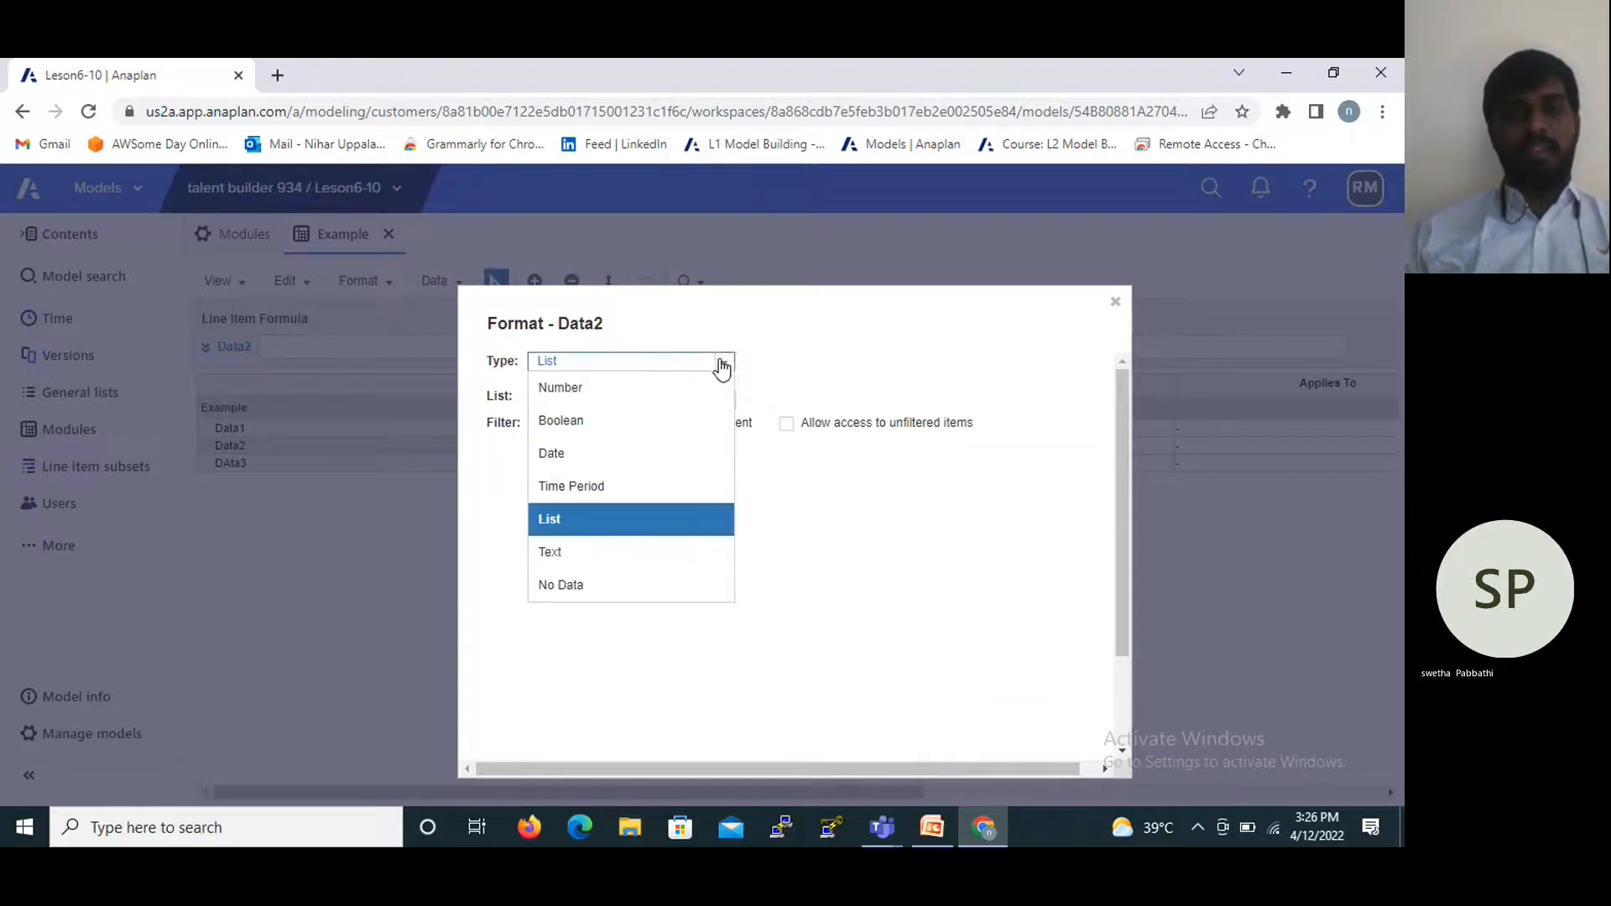
click(616, 560)
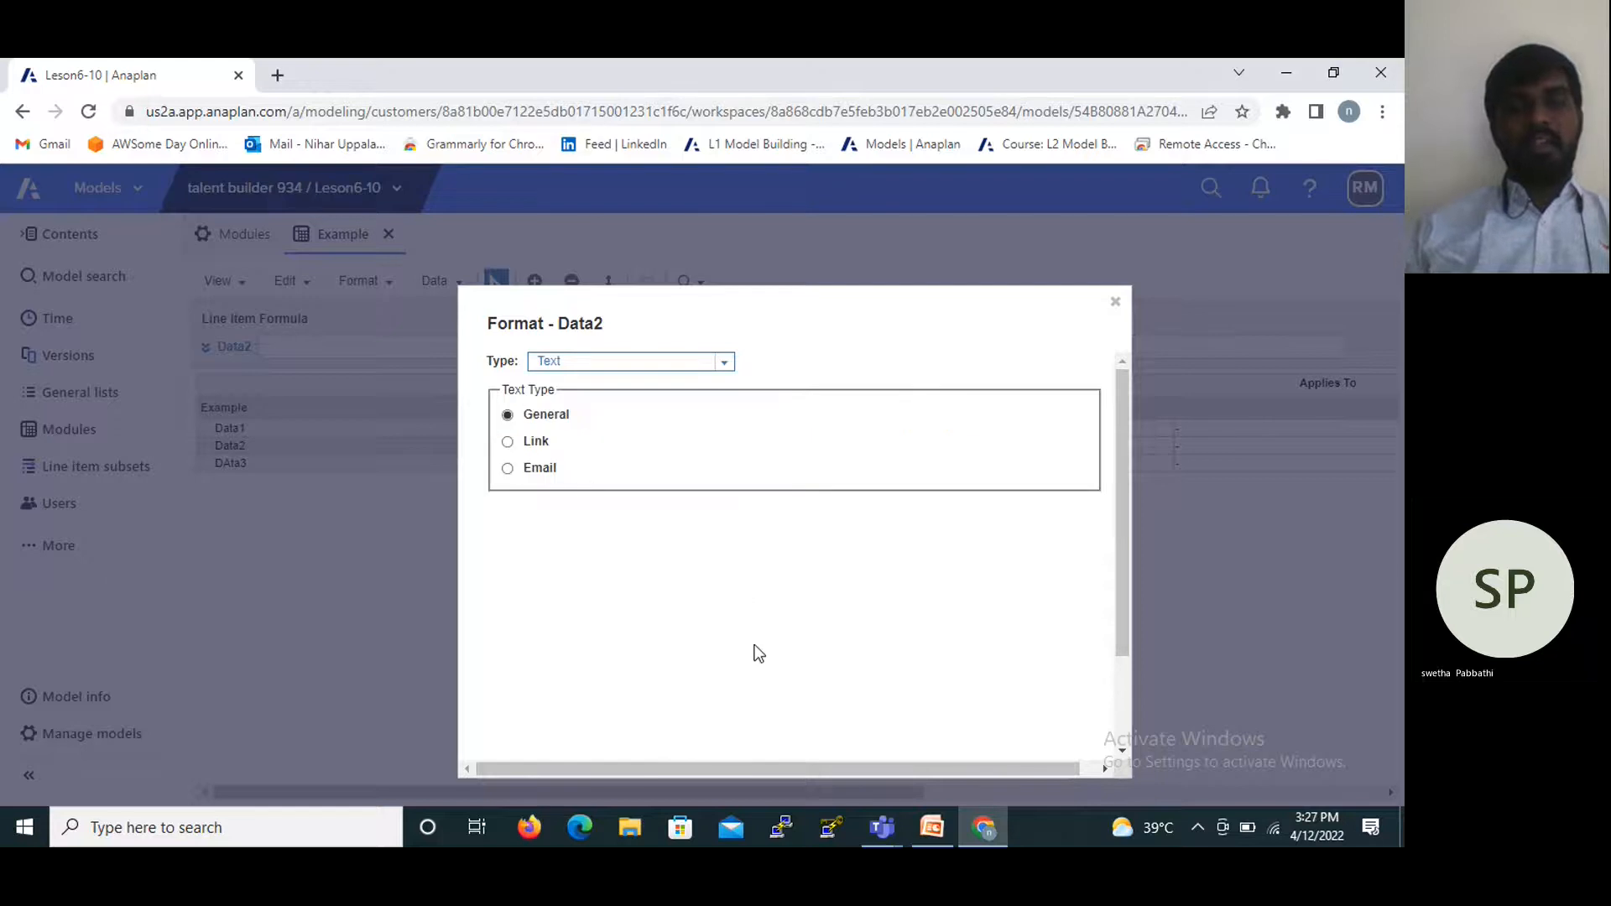
click(1006, 713)
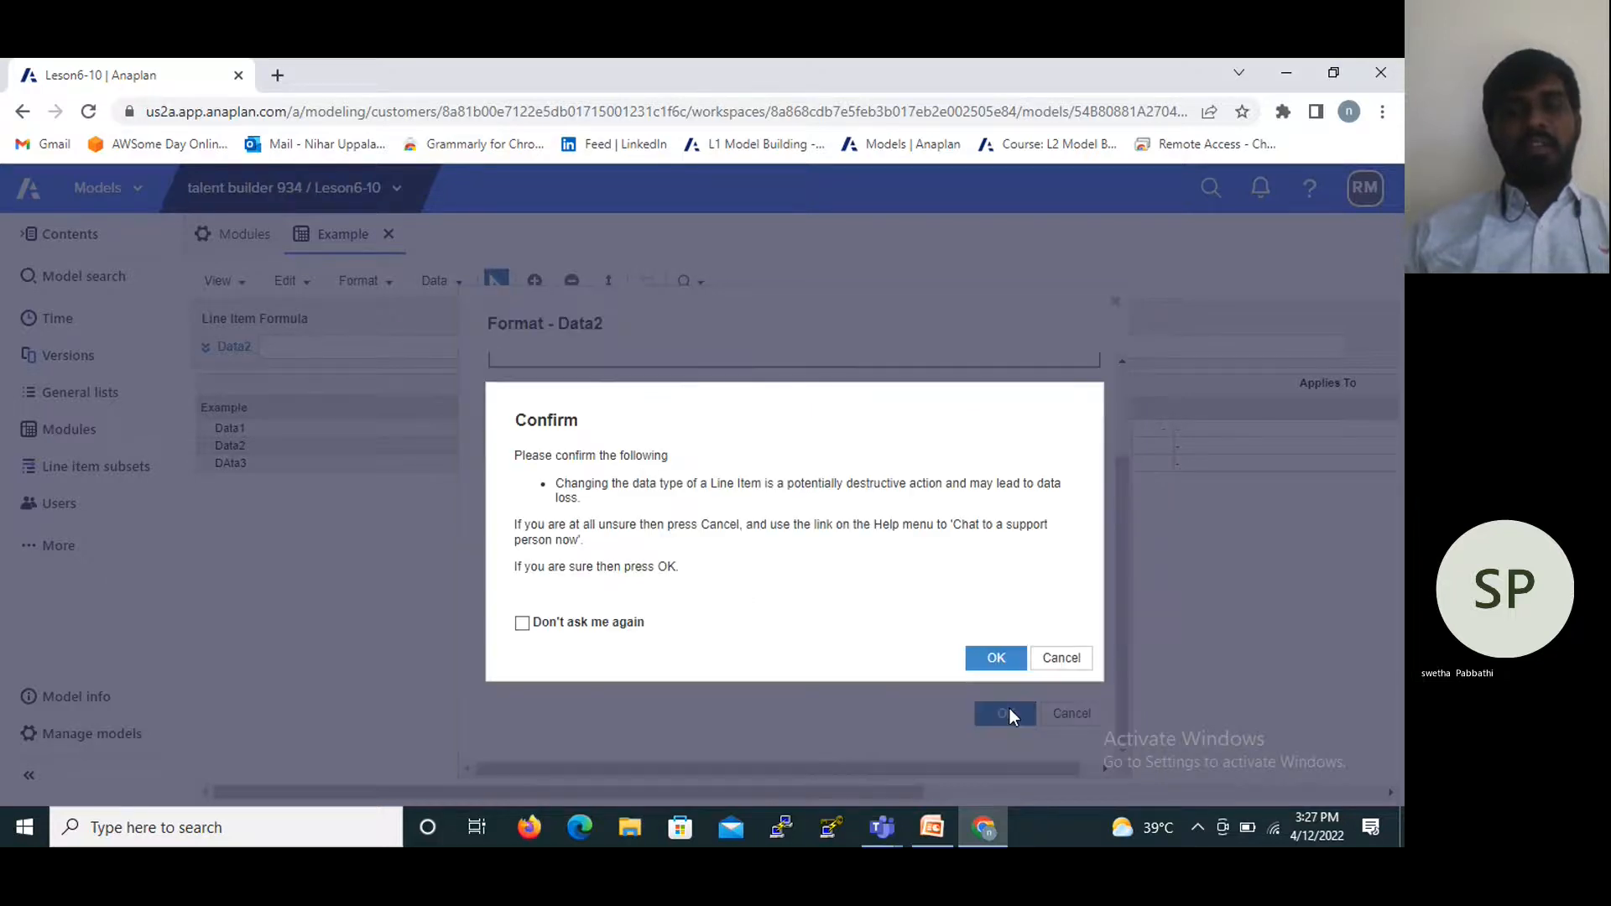
click(996, 658)
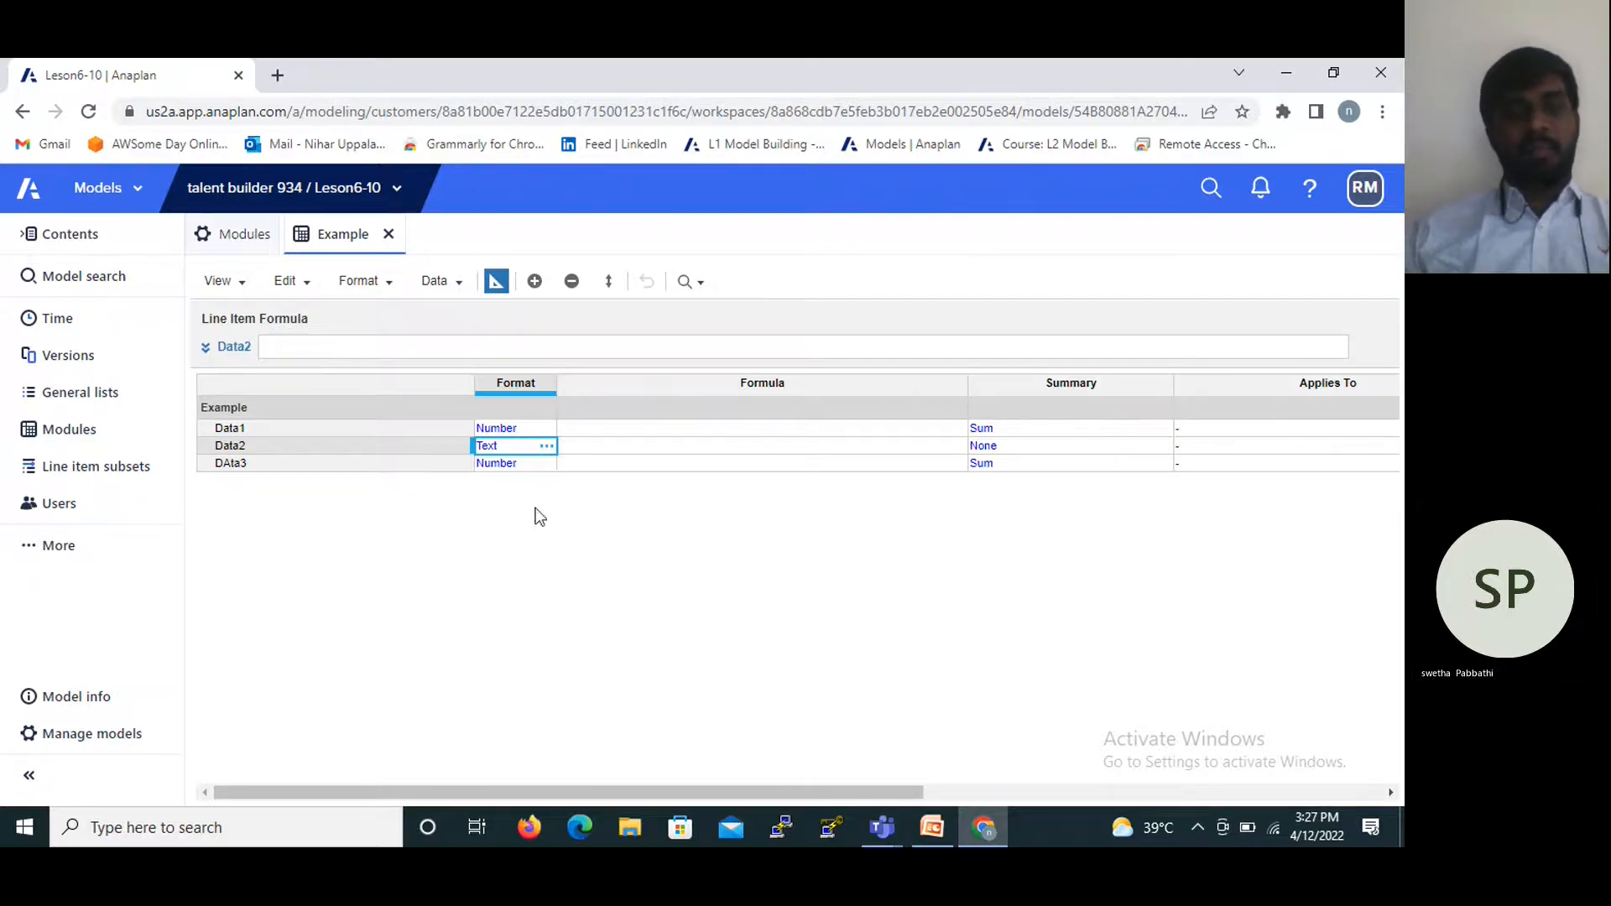
Change line item DAta3's format type to No Data and confirm the data type change.
click(527, 464)
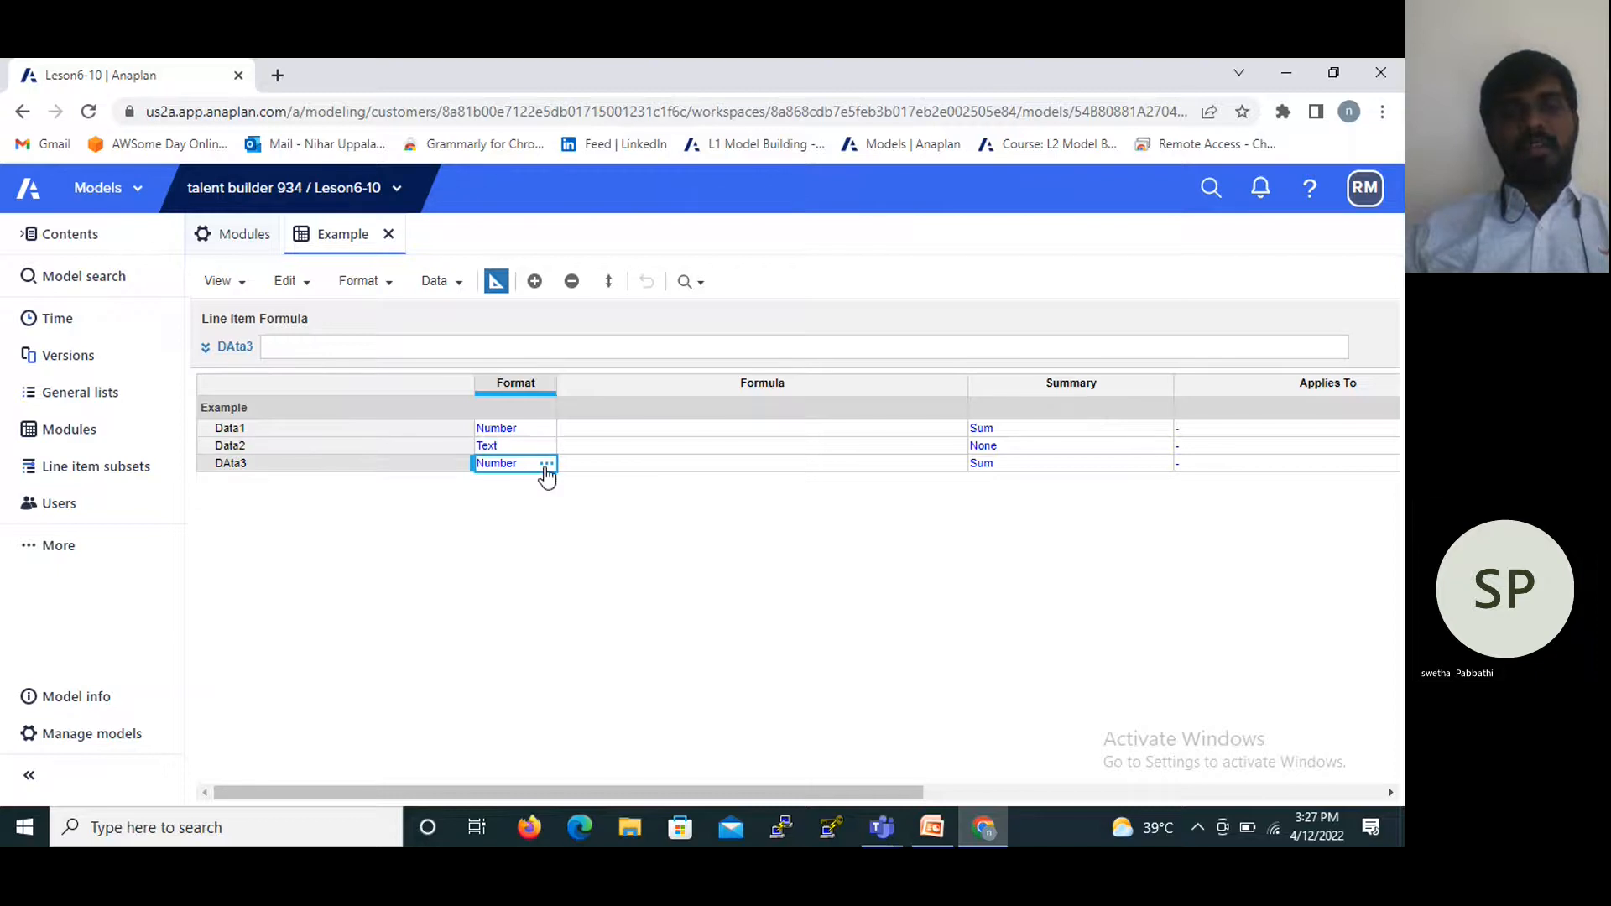
click(546, 466)
click(722, 370)
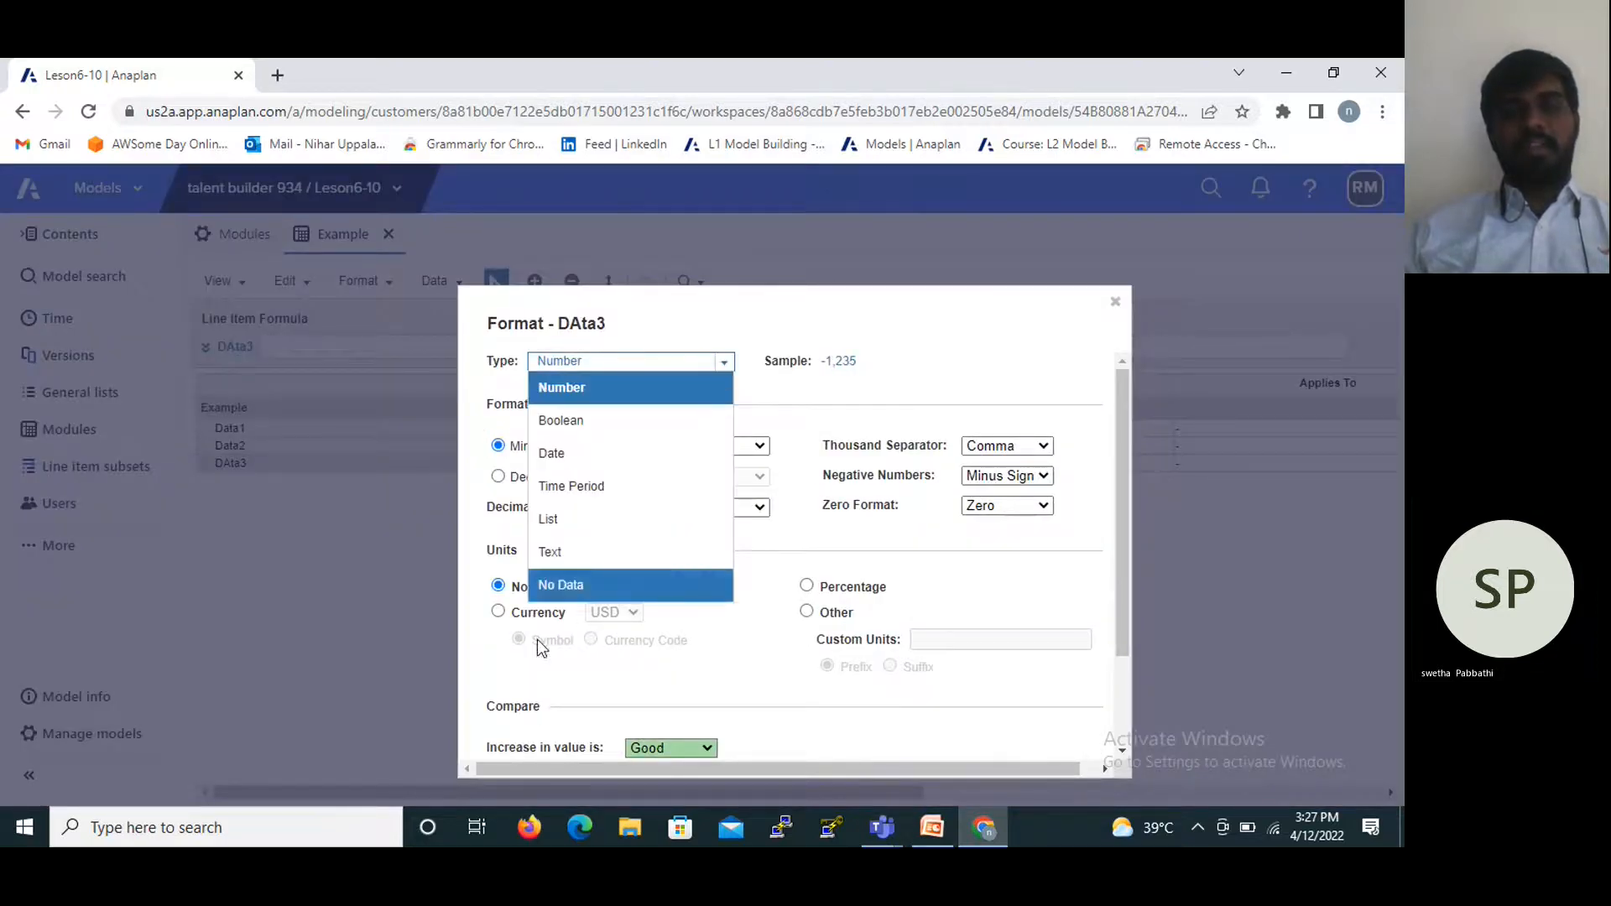
click(557, 587)
scroll(969, 573, down, 3)
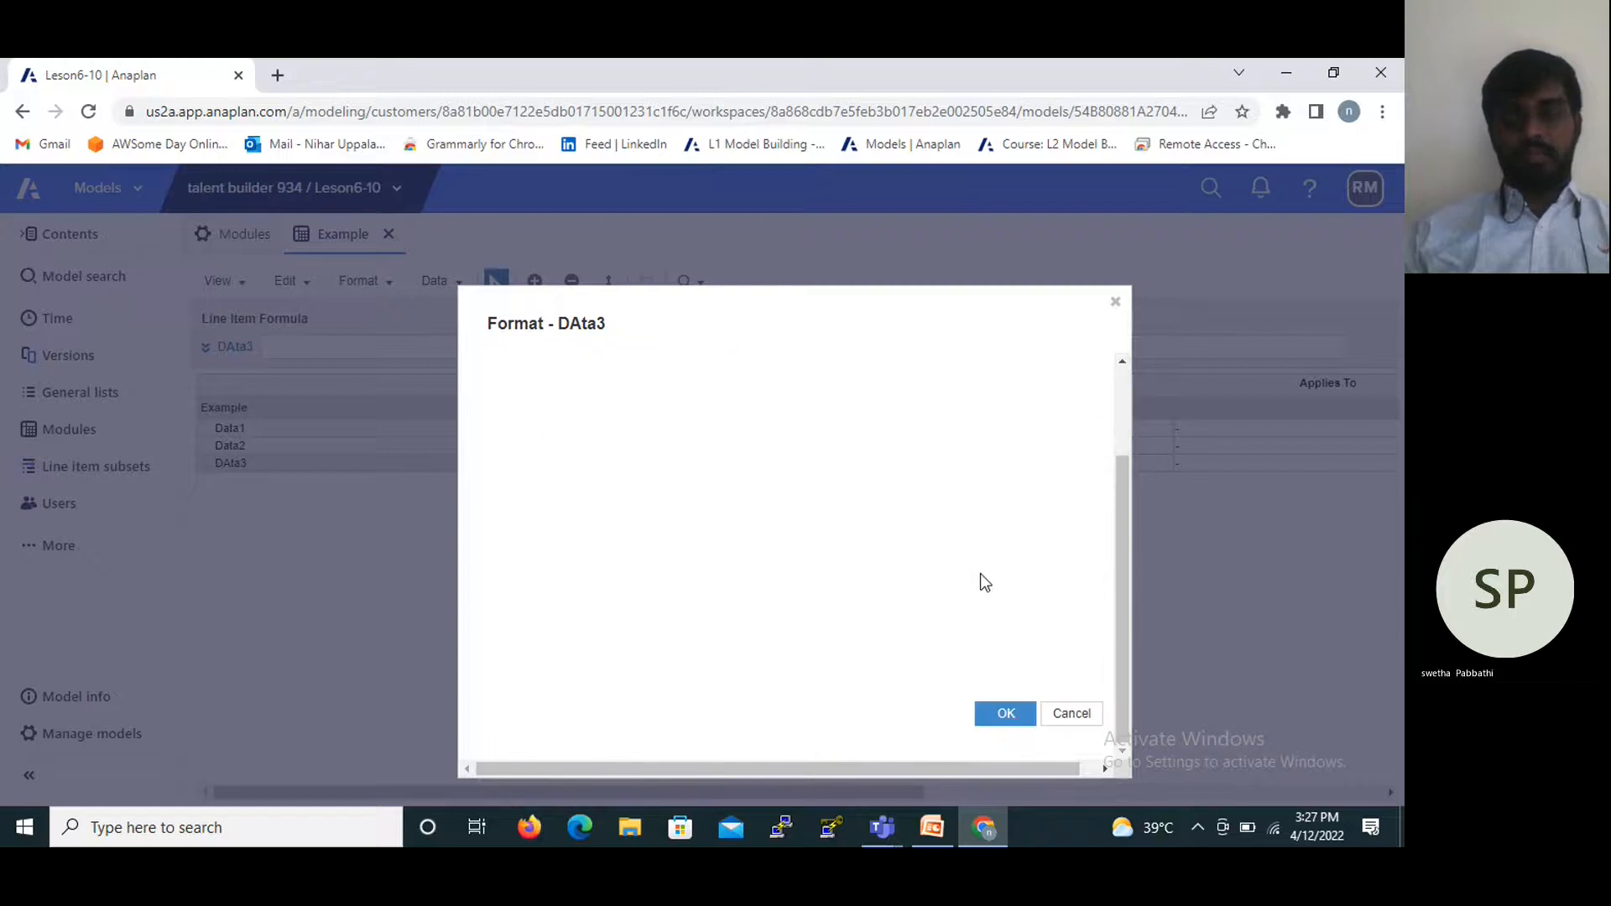
click(1007, 715)
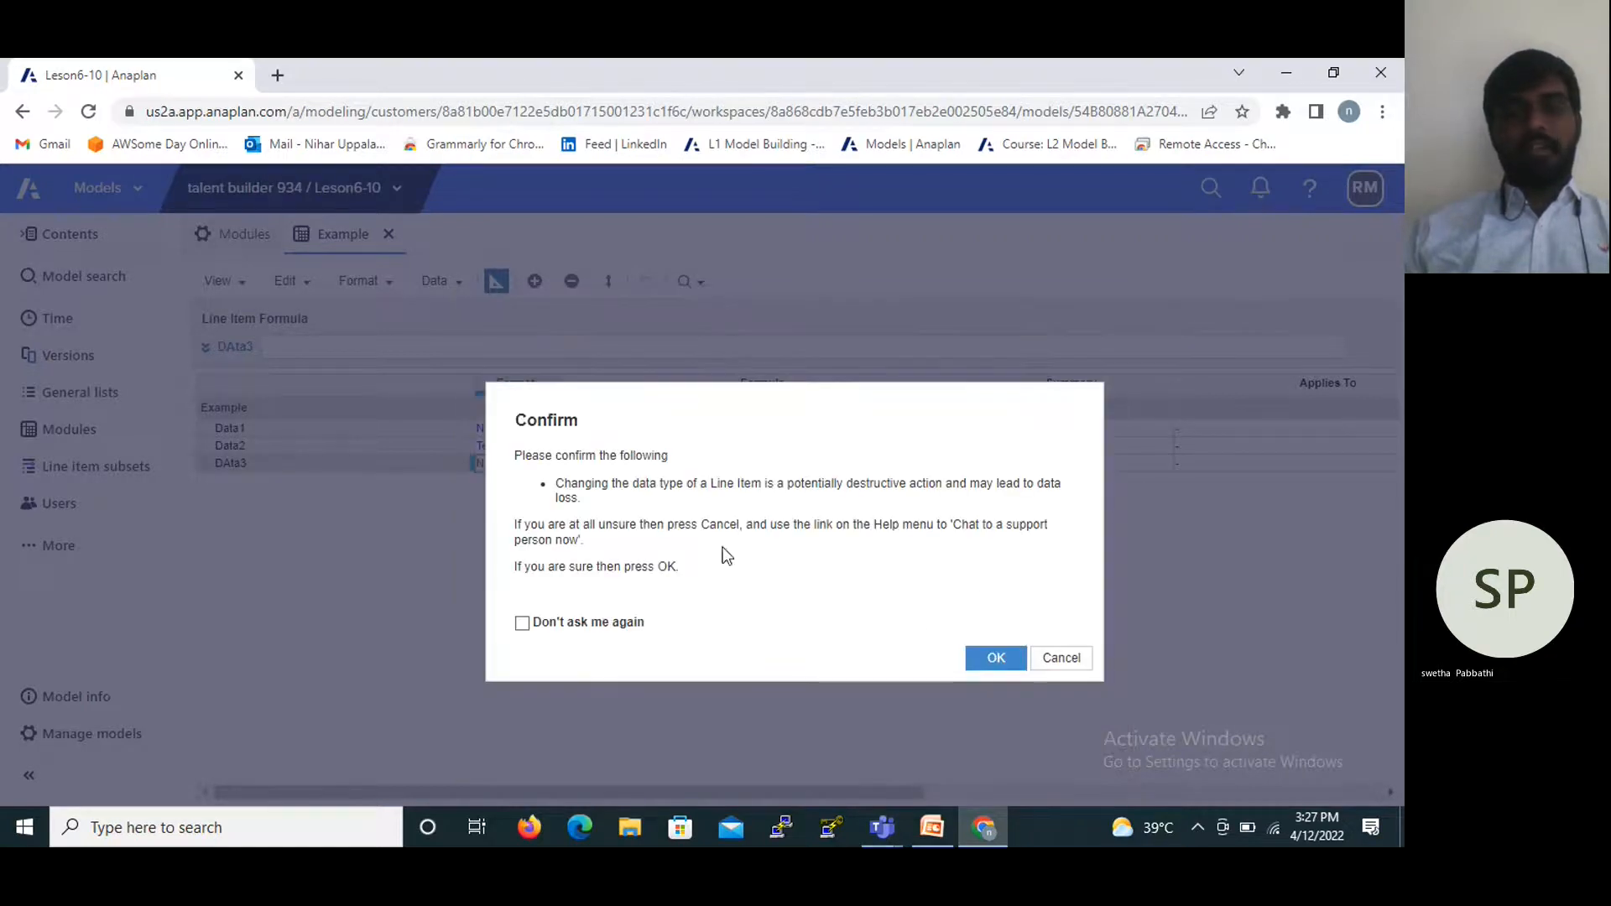
click(992, 657)
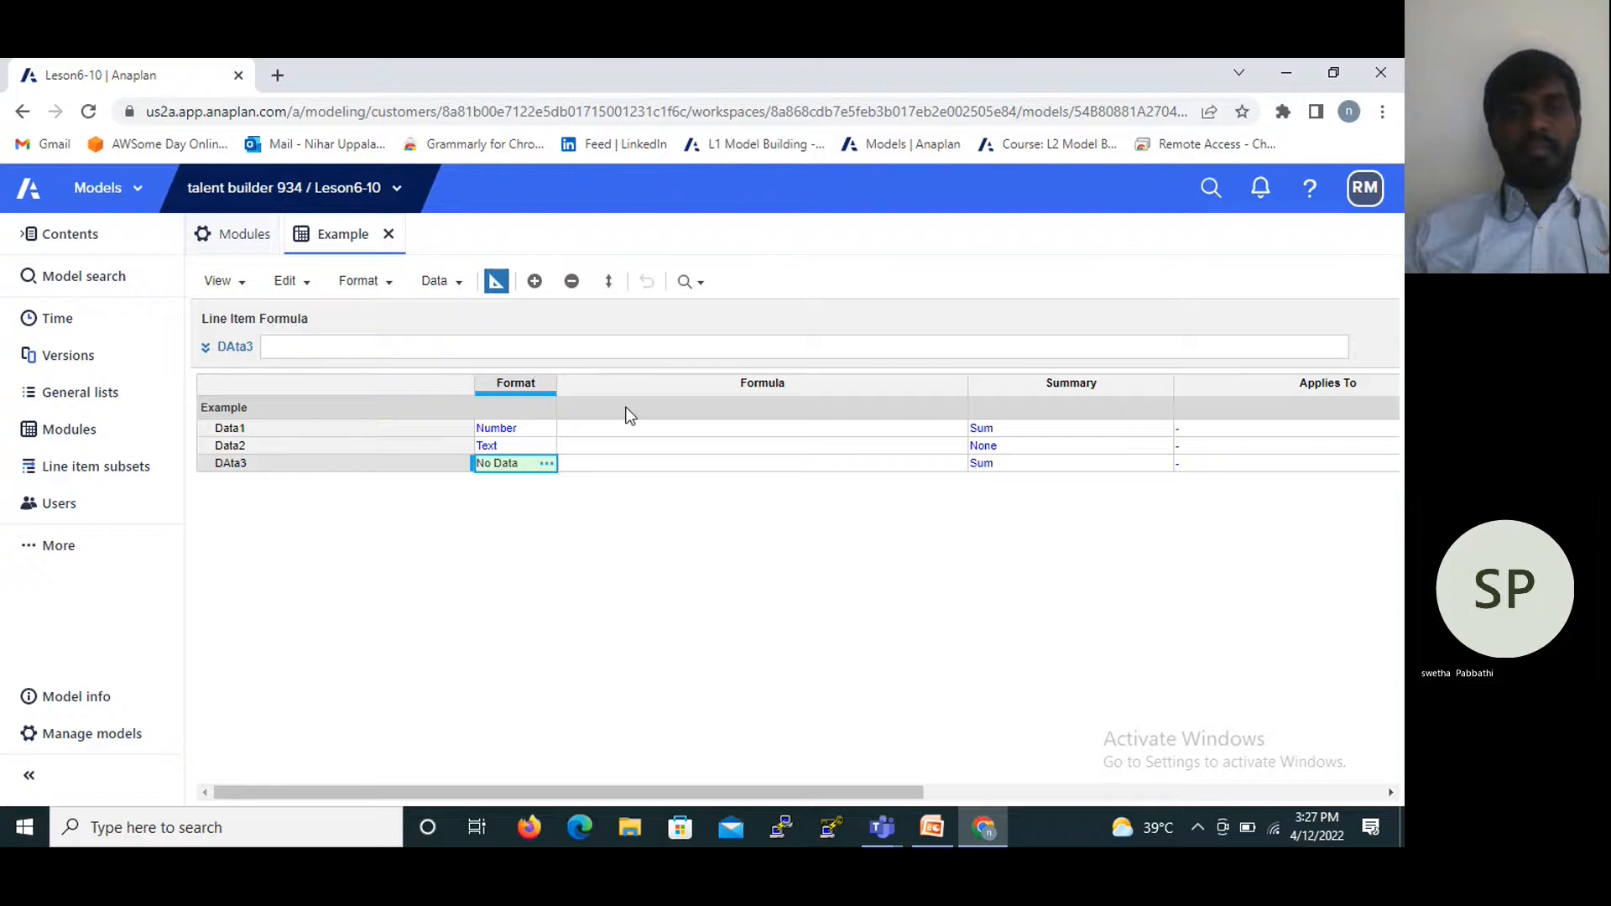
Return the Example module to grid view and enter 200 for Data1 in Jan 22.
click(497, 285)
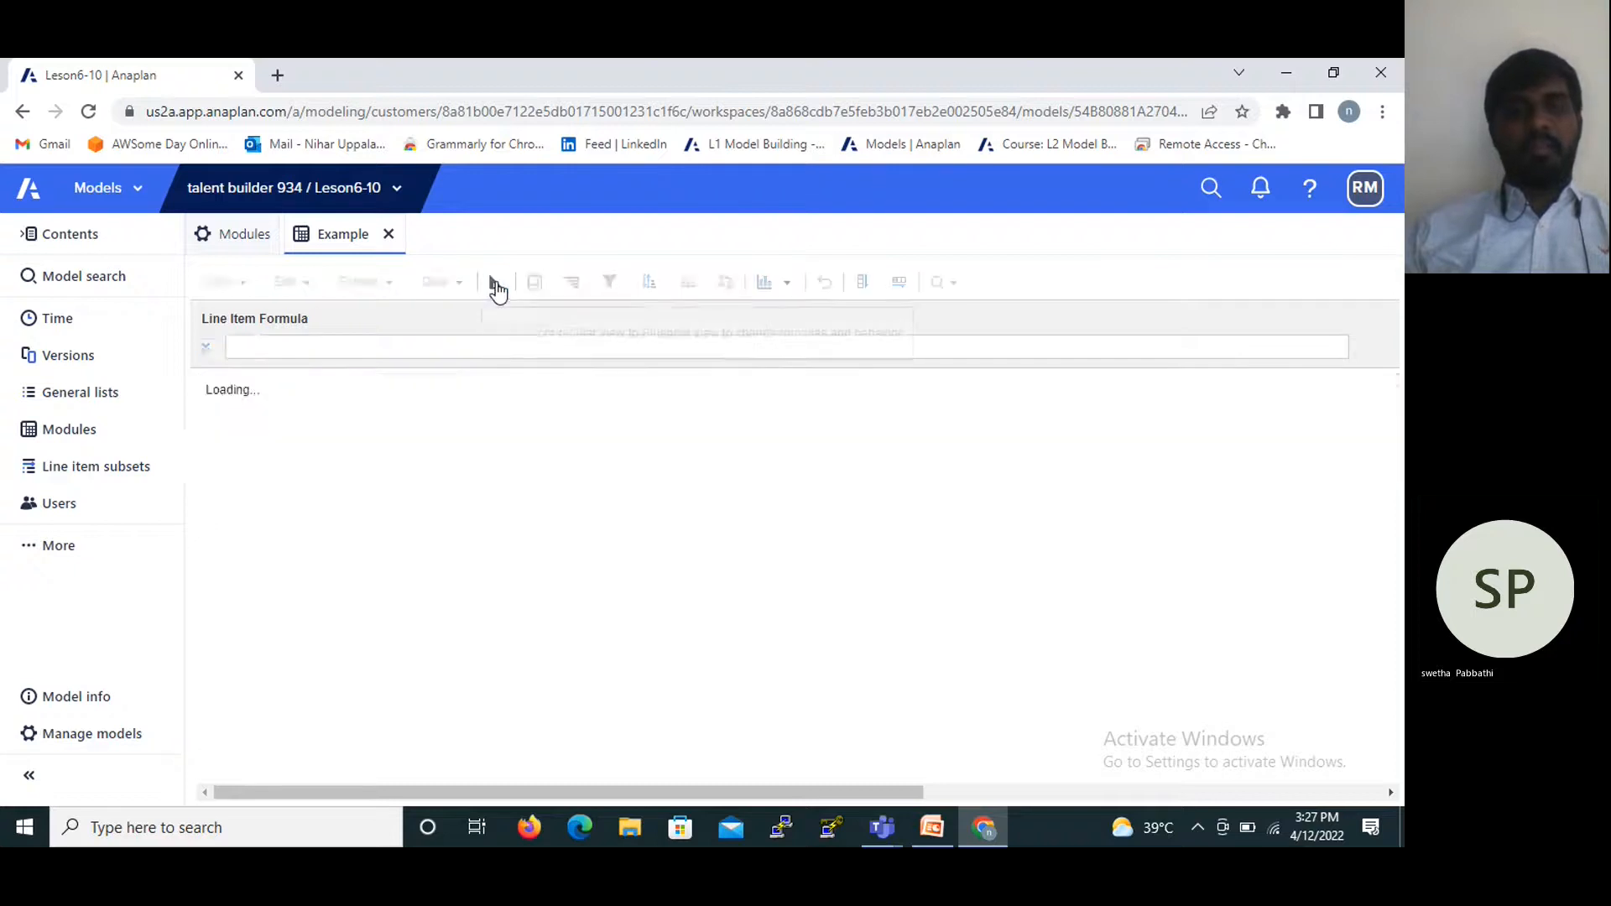
click(536, 410)
double_click(537, 410)
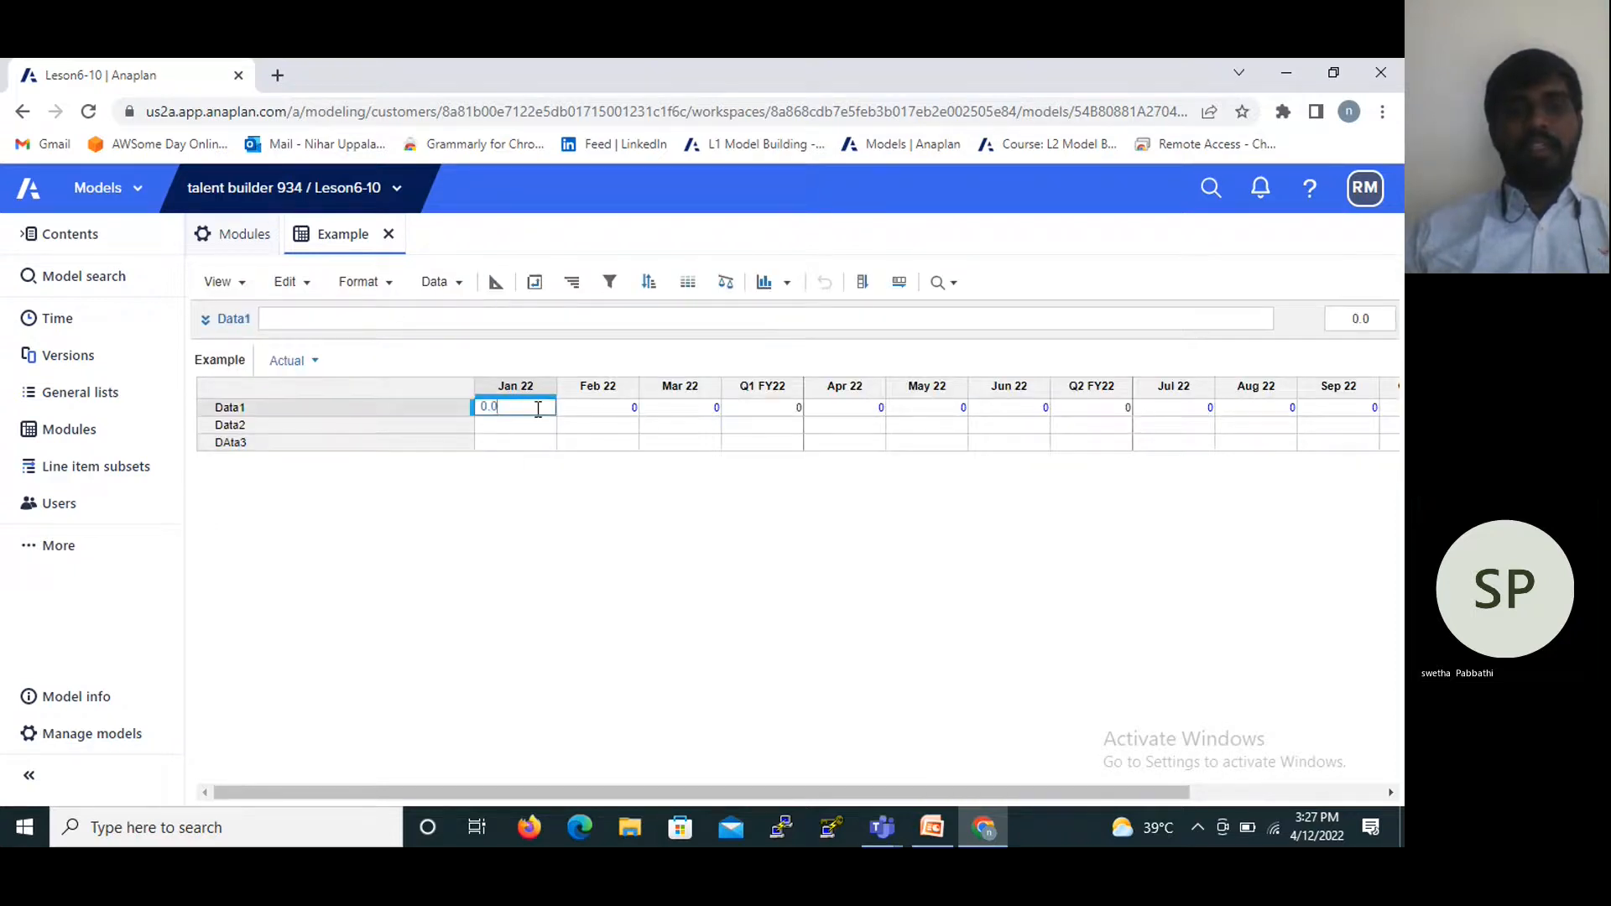
key(BackSpace)
key(BackSpace)
text(20512)
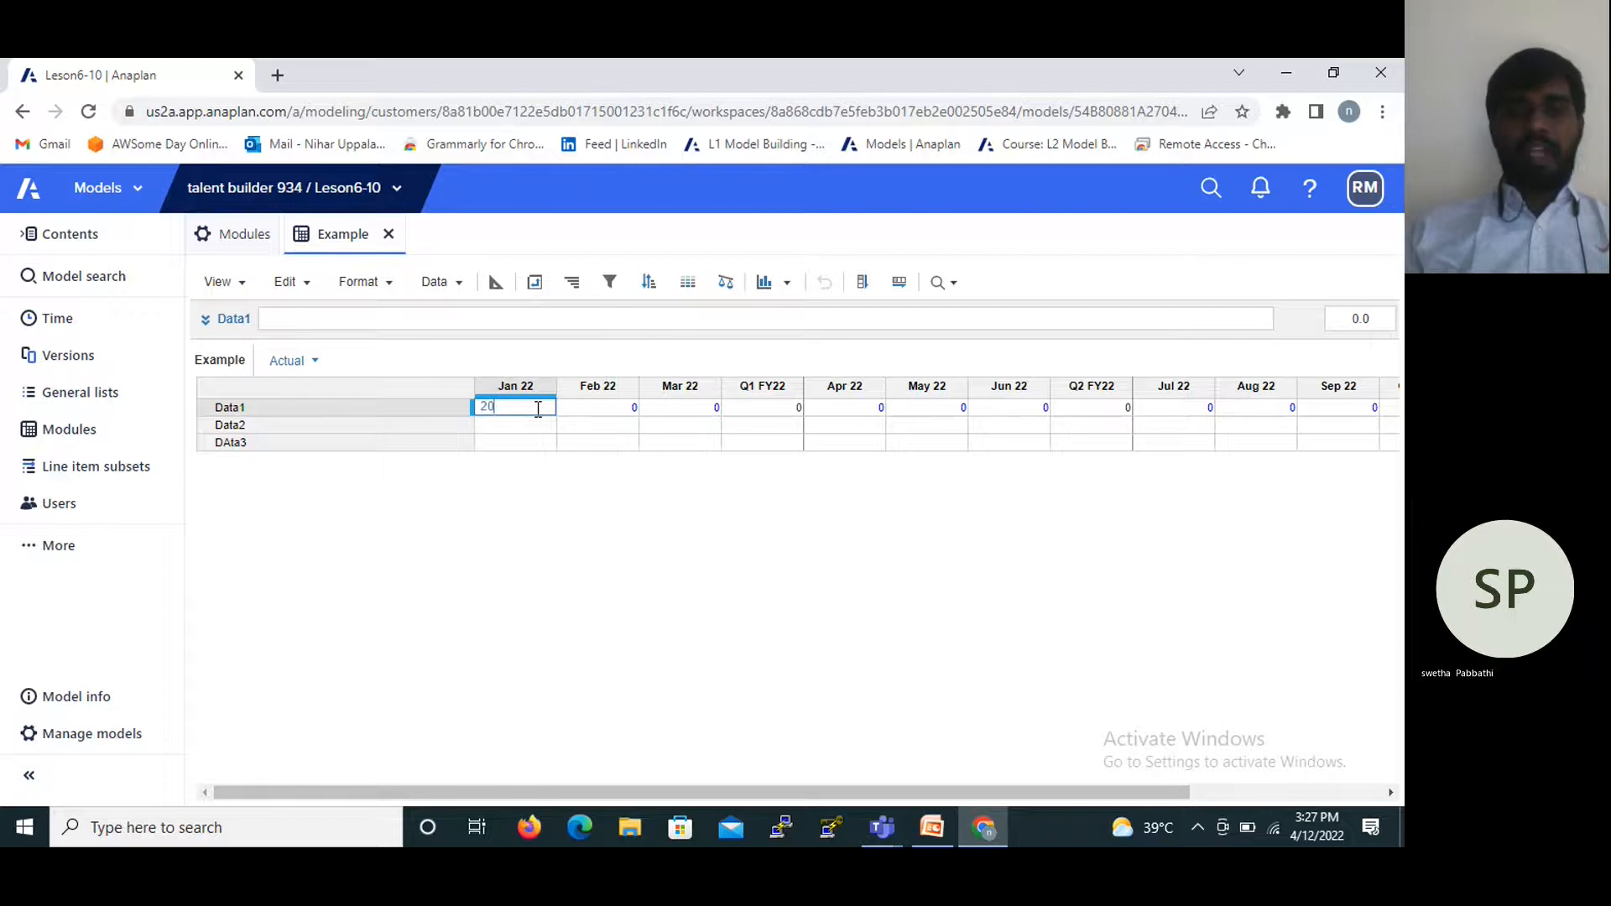
key(BackSpace)
key(BackSpace)
key(BackSpace)
key(BackSpace)
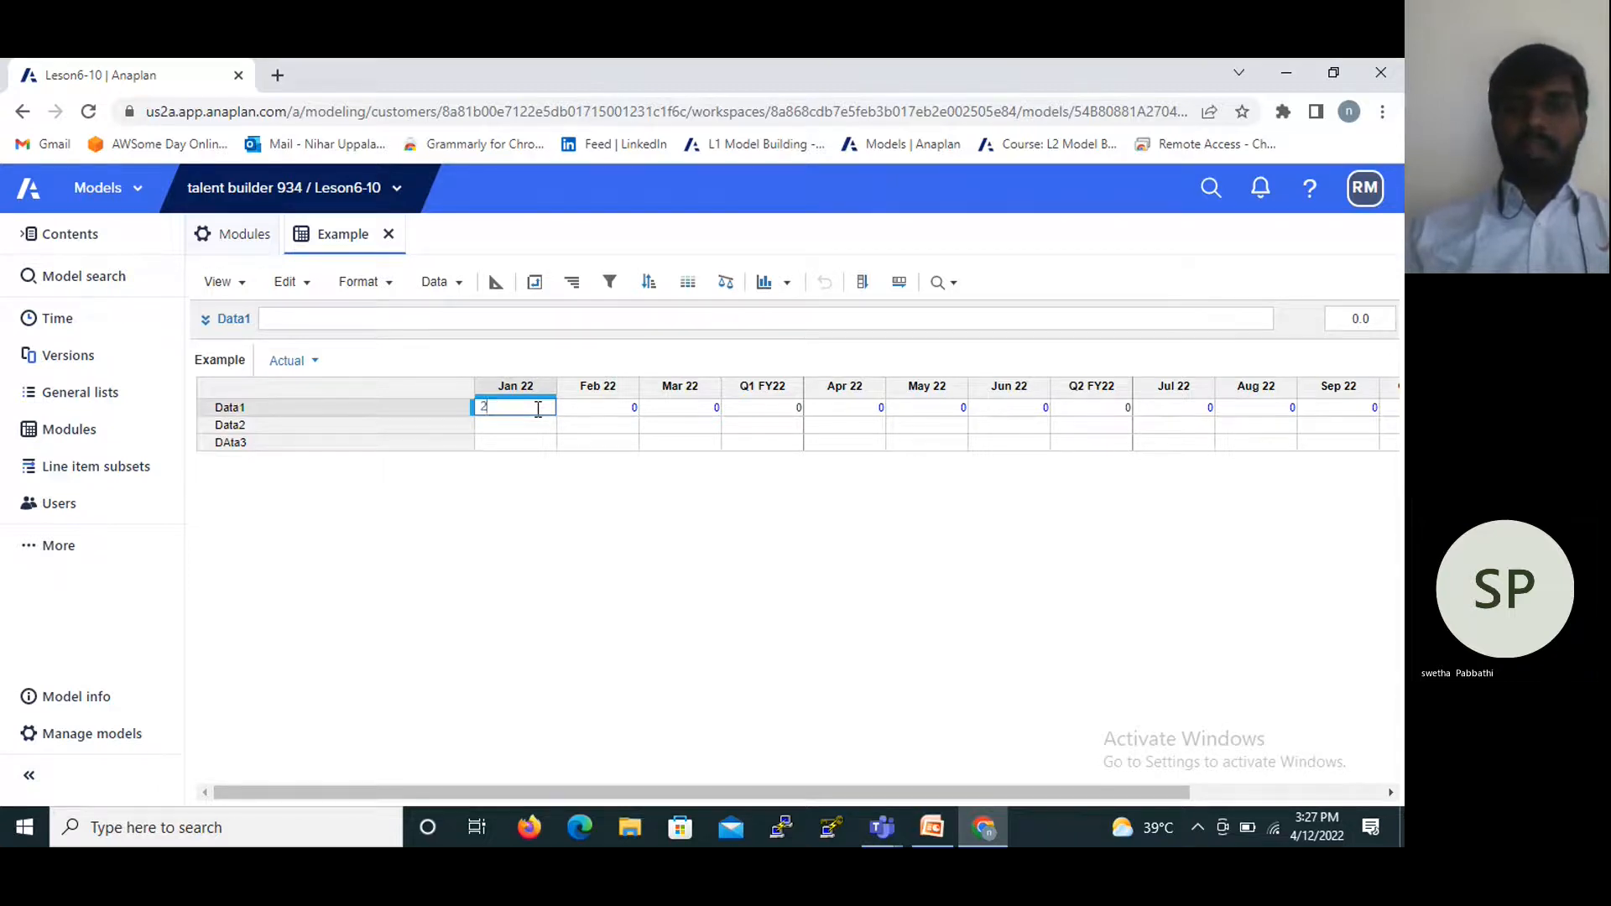
text(00)
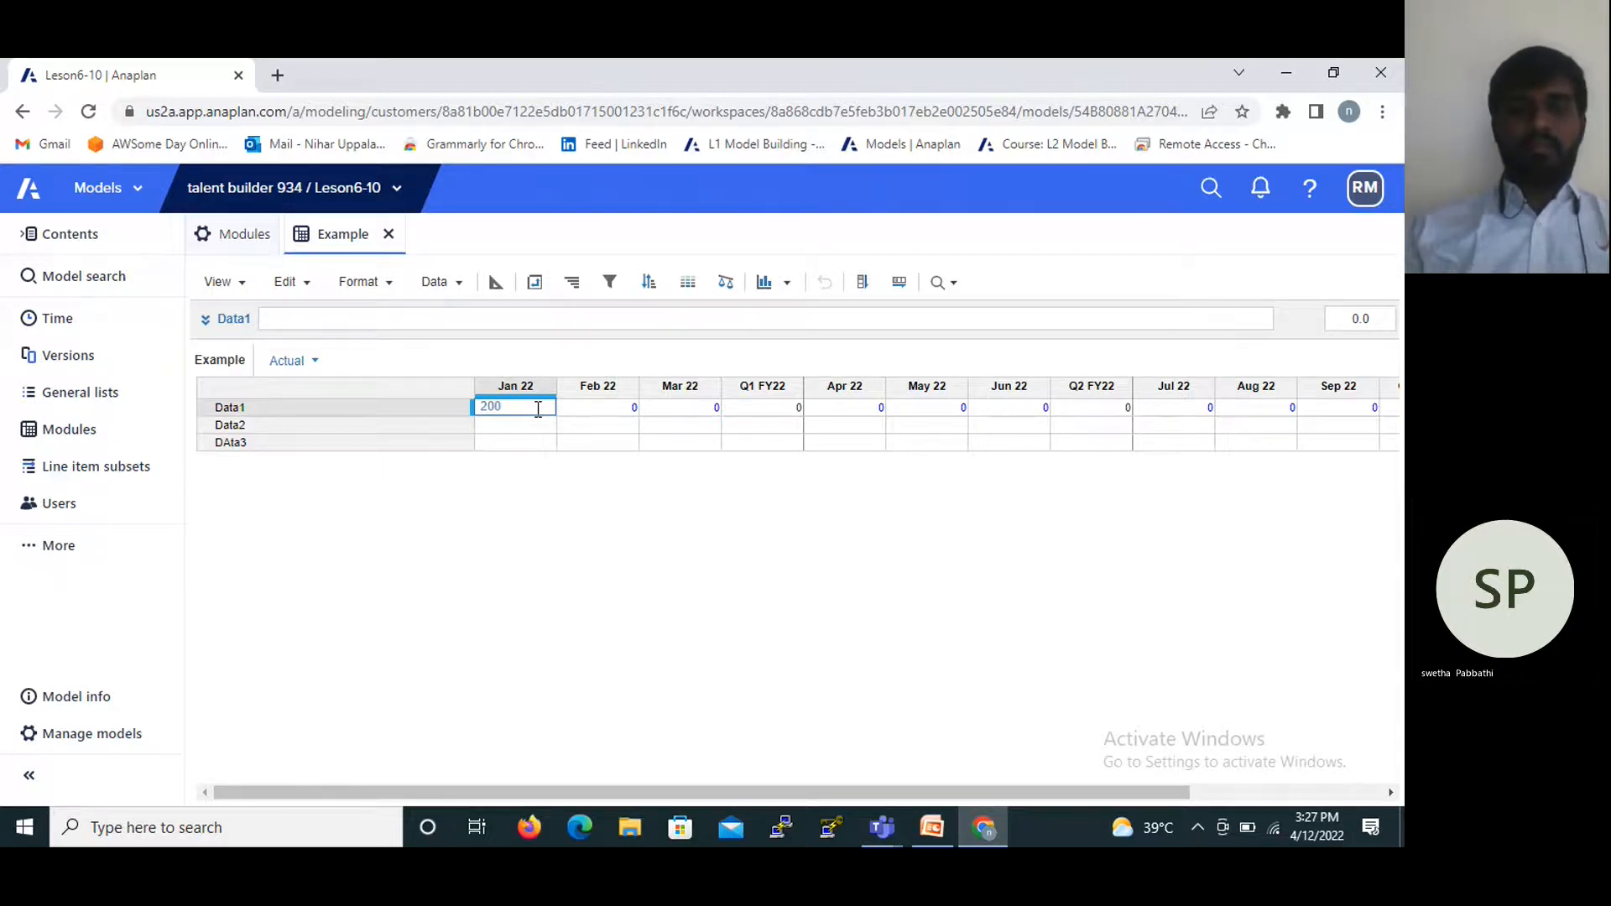
key(Return)
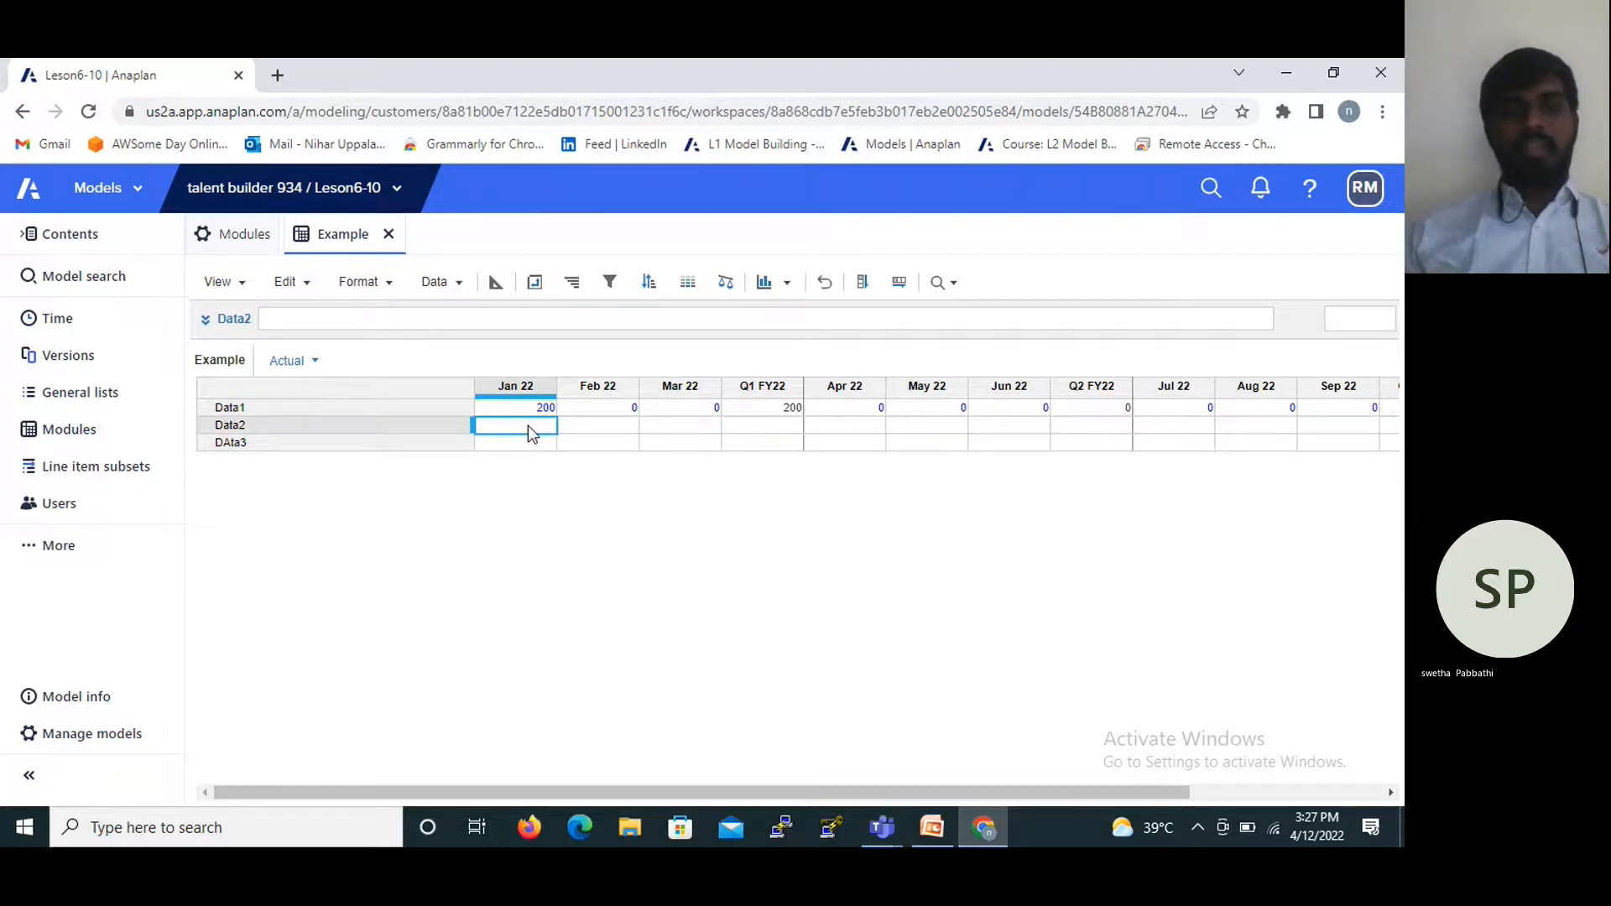
Enter "text,200" for the text-formatted Data2 in Jan 22.
double_click(527, 425)
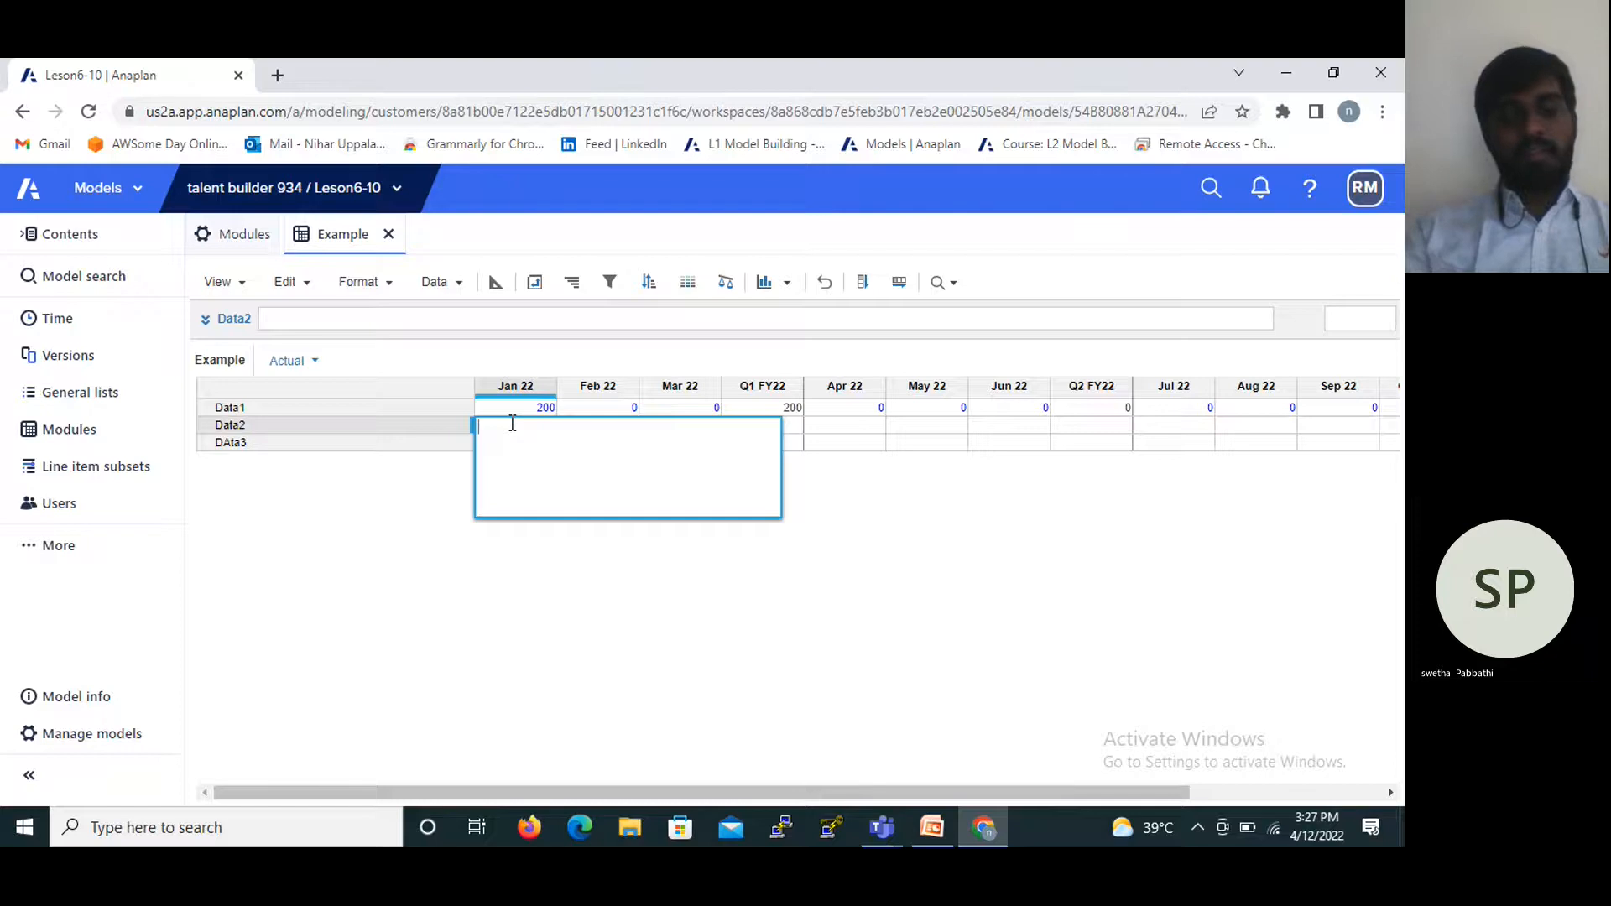
text(text)
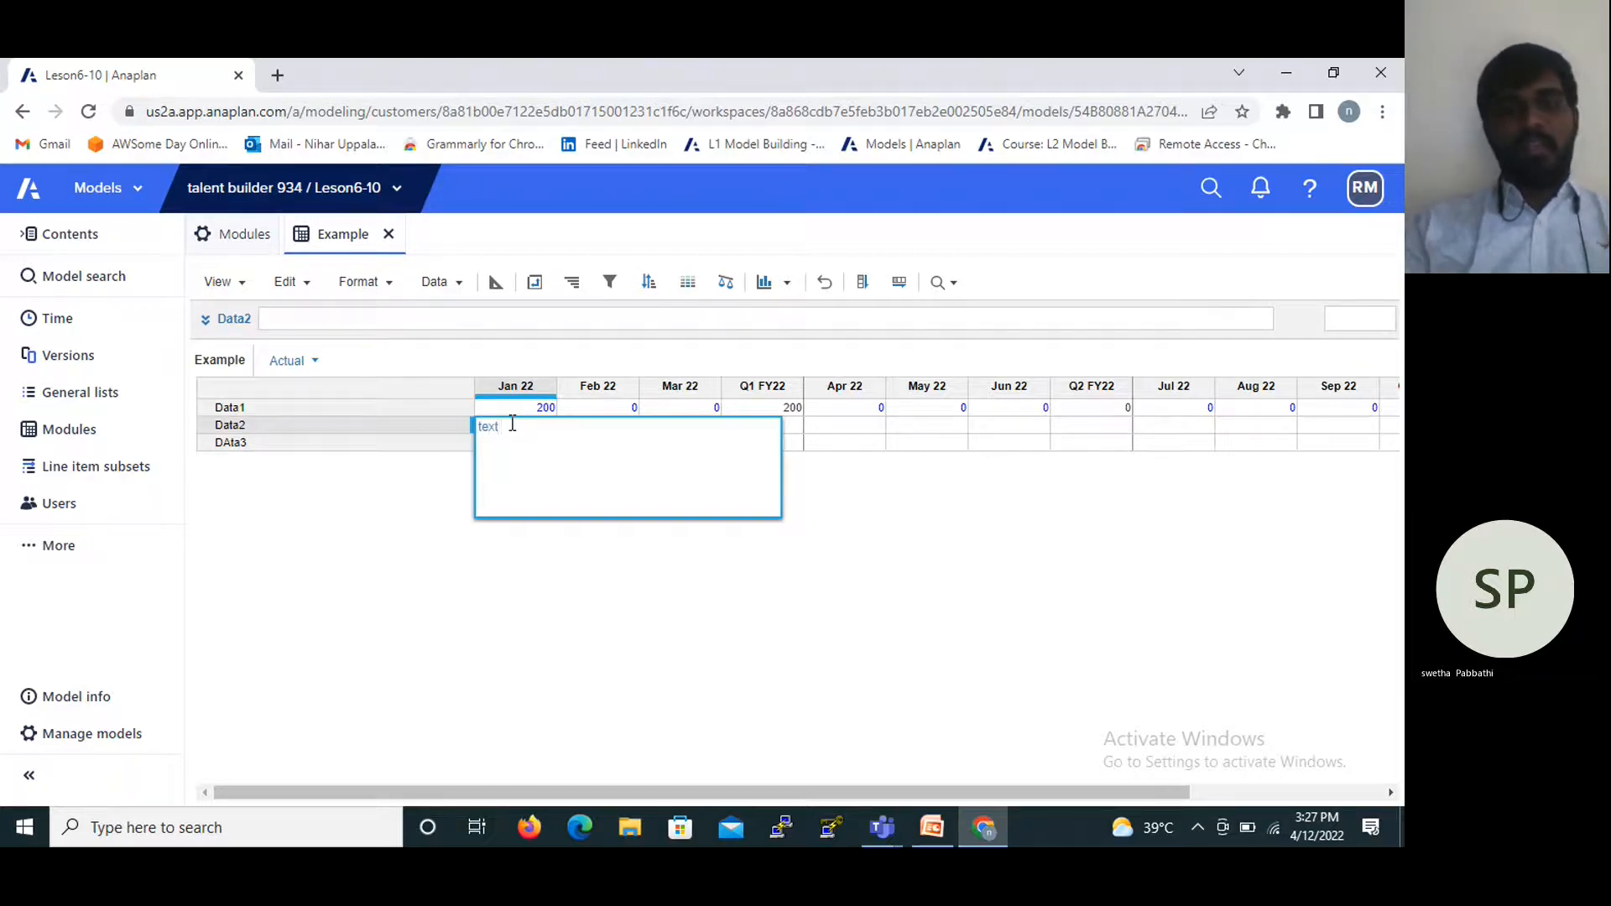
text(.200)
key(Return)
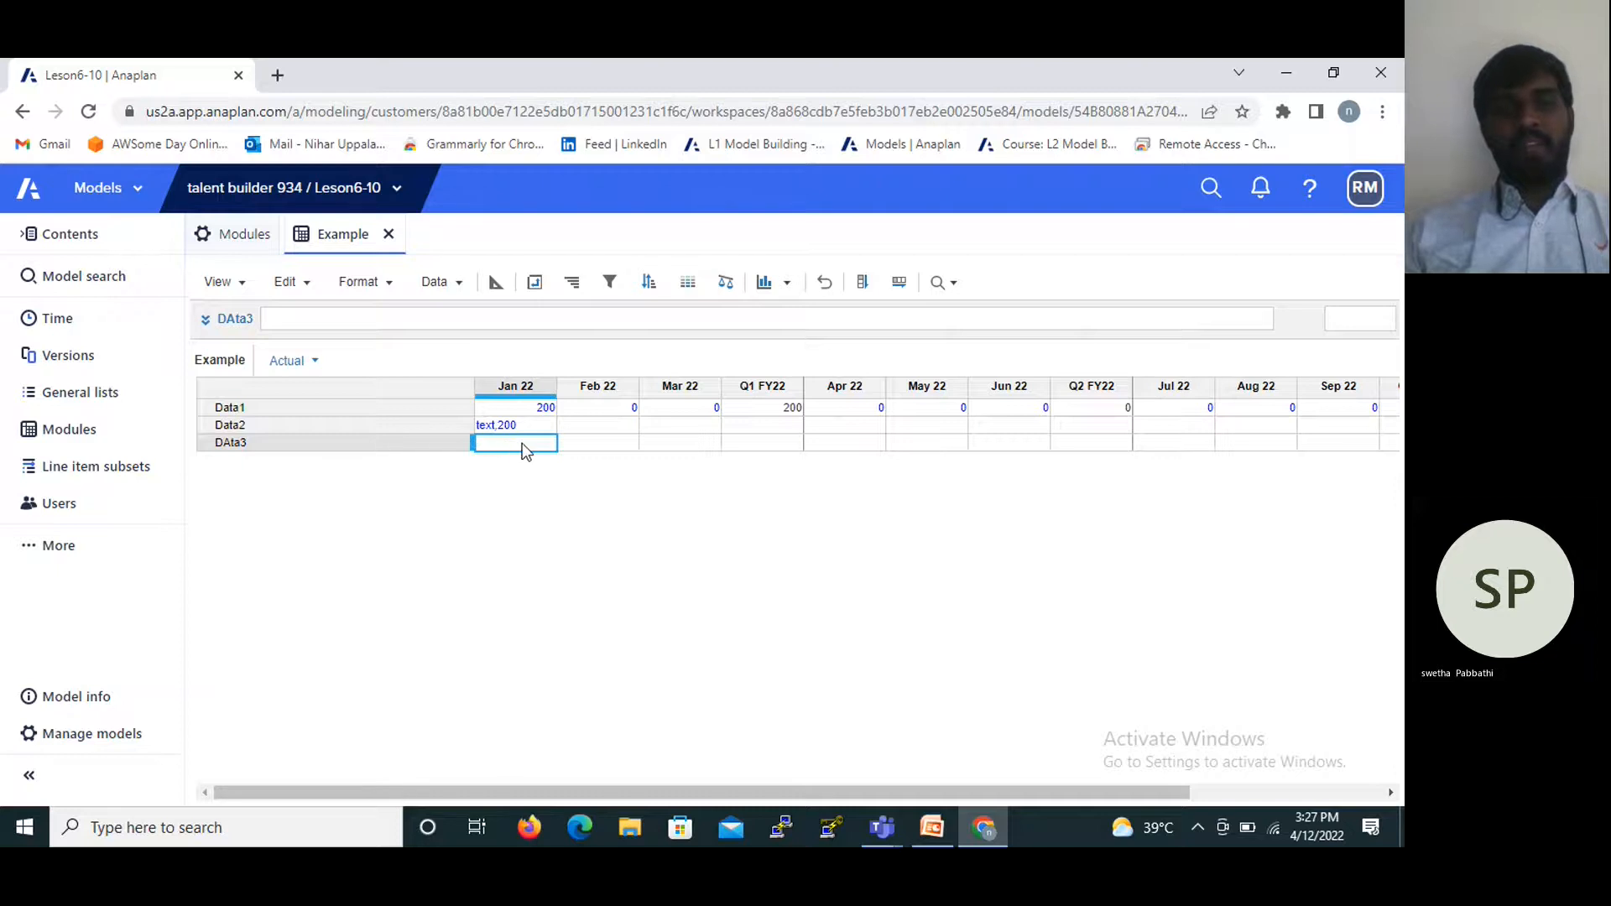
Examine the Jan 22 cells of DAta3, Data2 and Data1 to compare how each format accepts data.
click(601, 446)
click(522, 444)
click(527, 428)
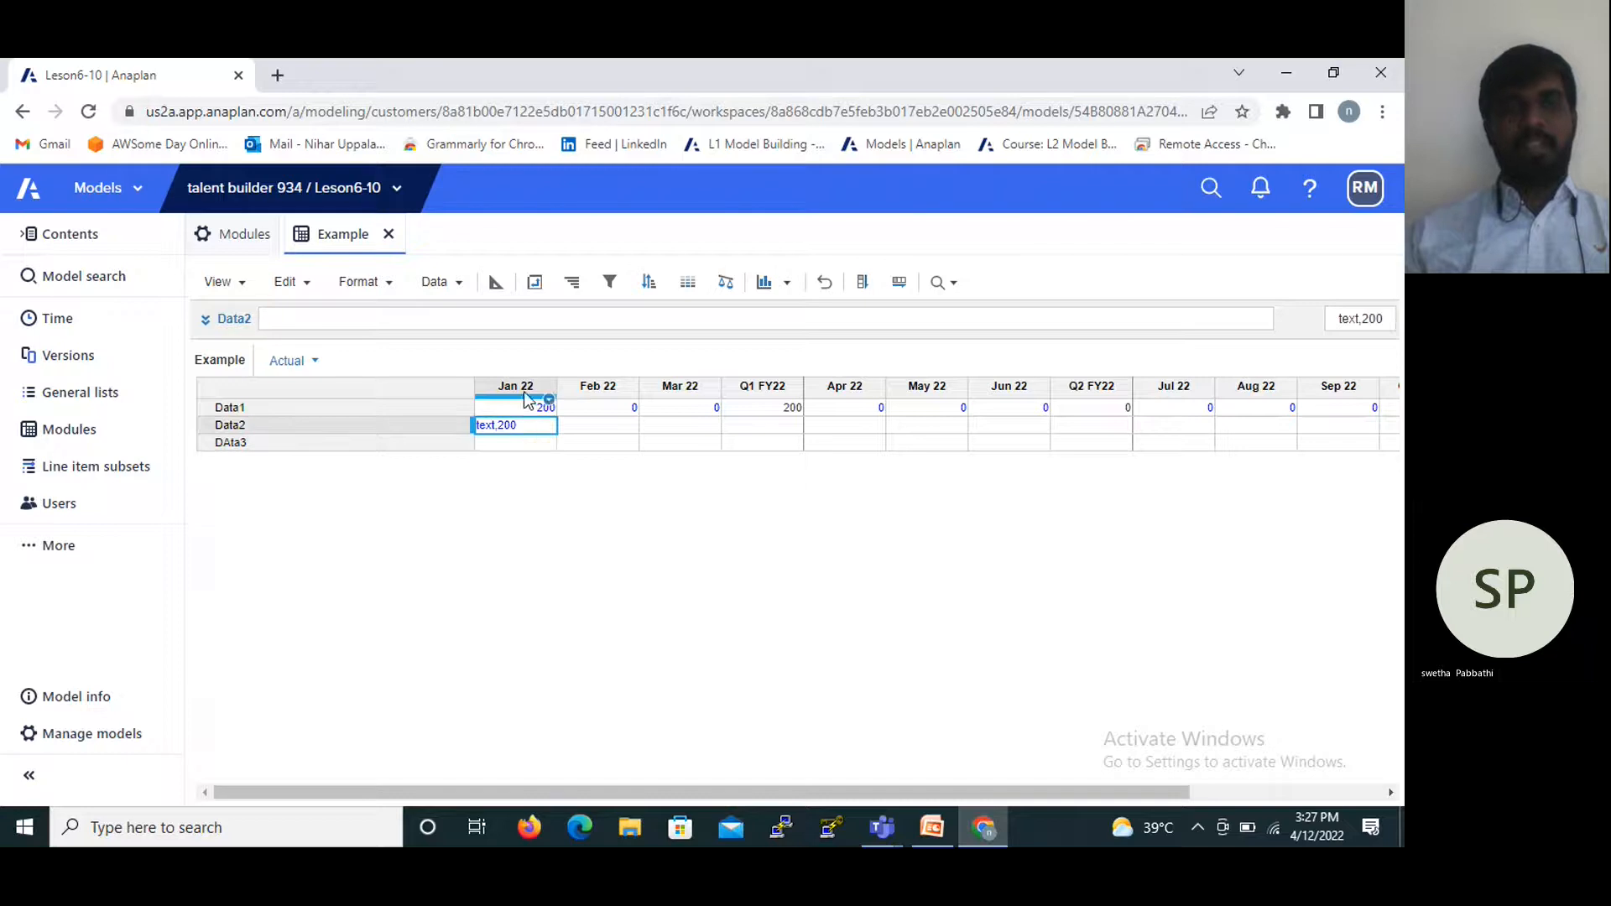
click(520, 407)
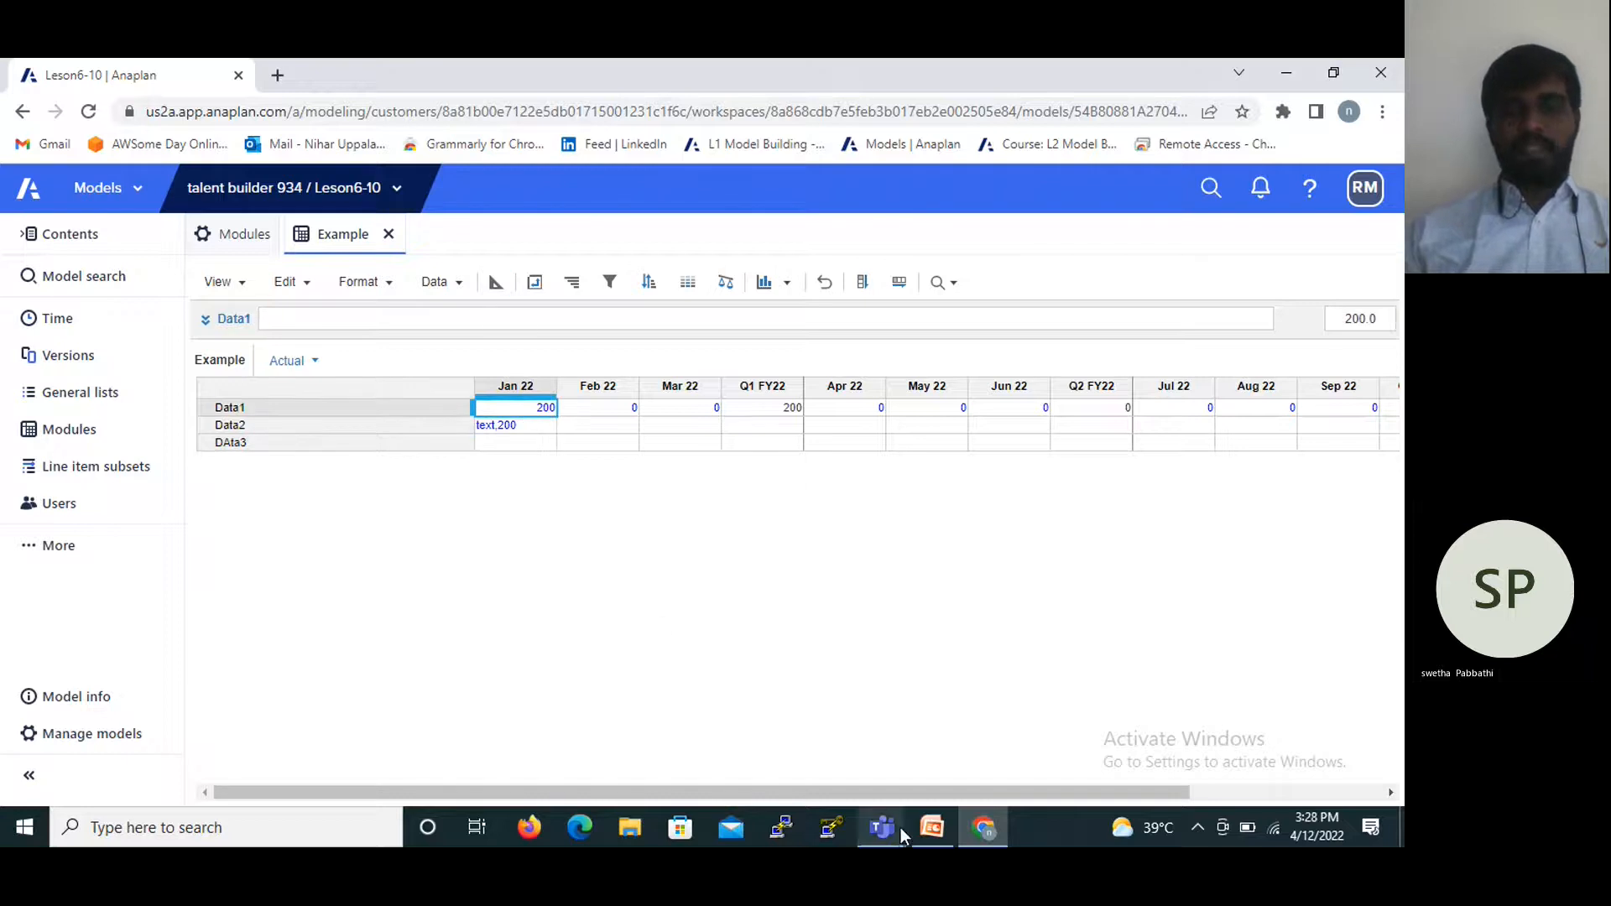
Consult the Module Blueprint View slide in PowerPoint, and return to Anaplan's Blueprint view with Data1's Formula cell selected.
click(936, 839)
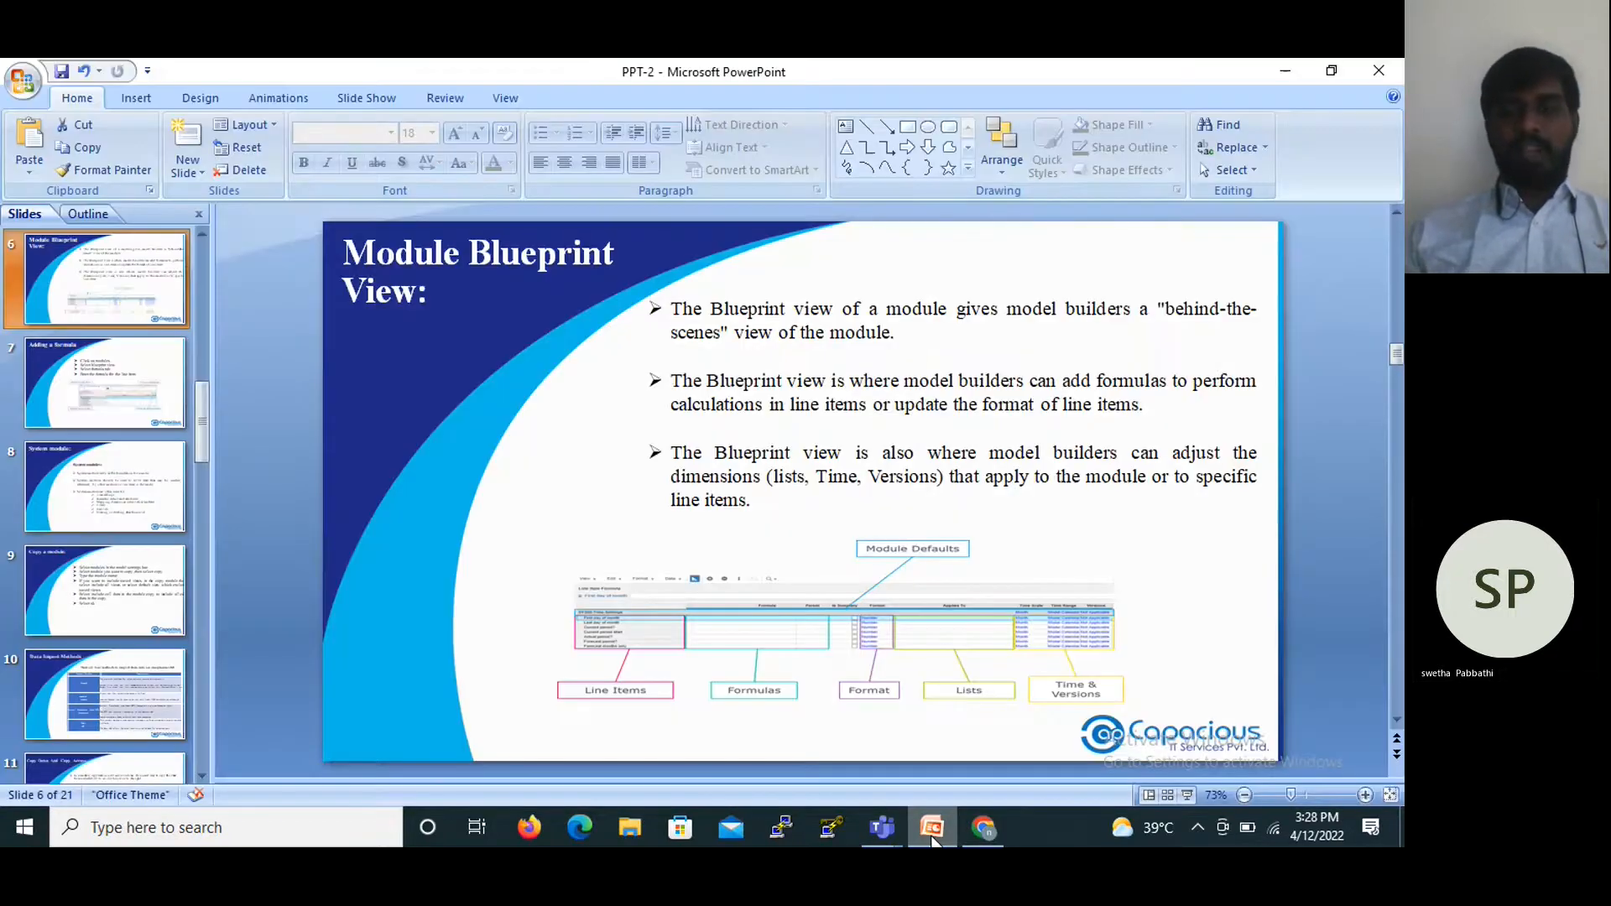
click(983, 828)
click(496, 283)
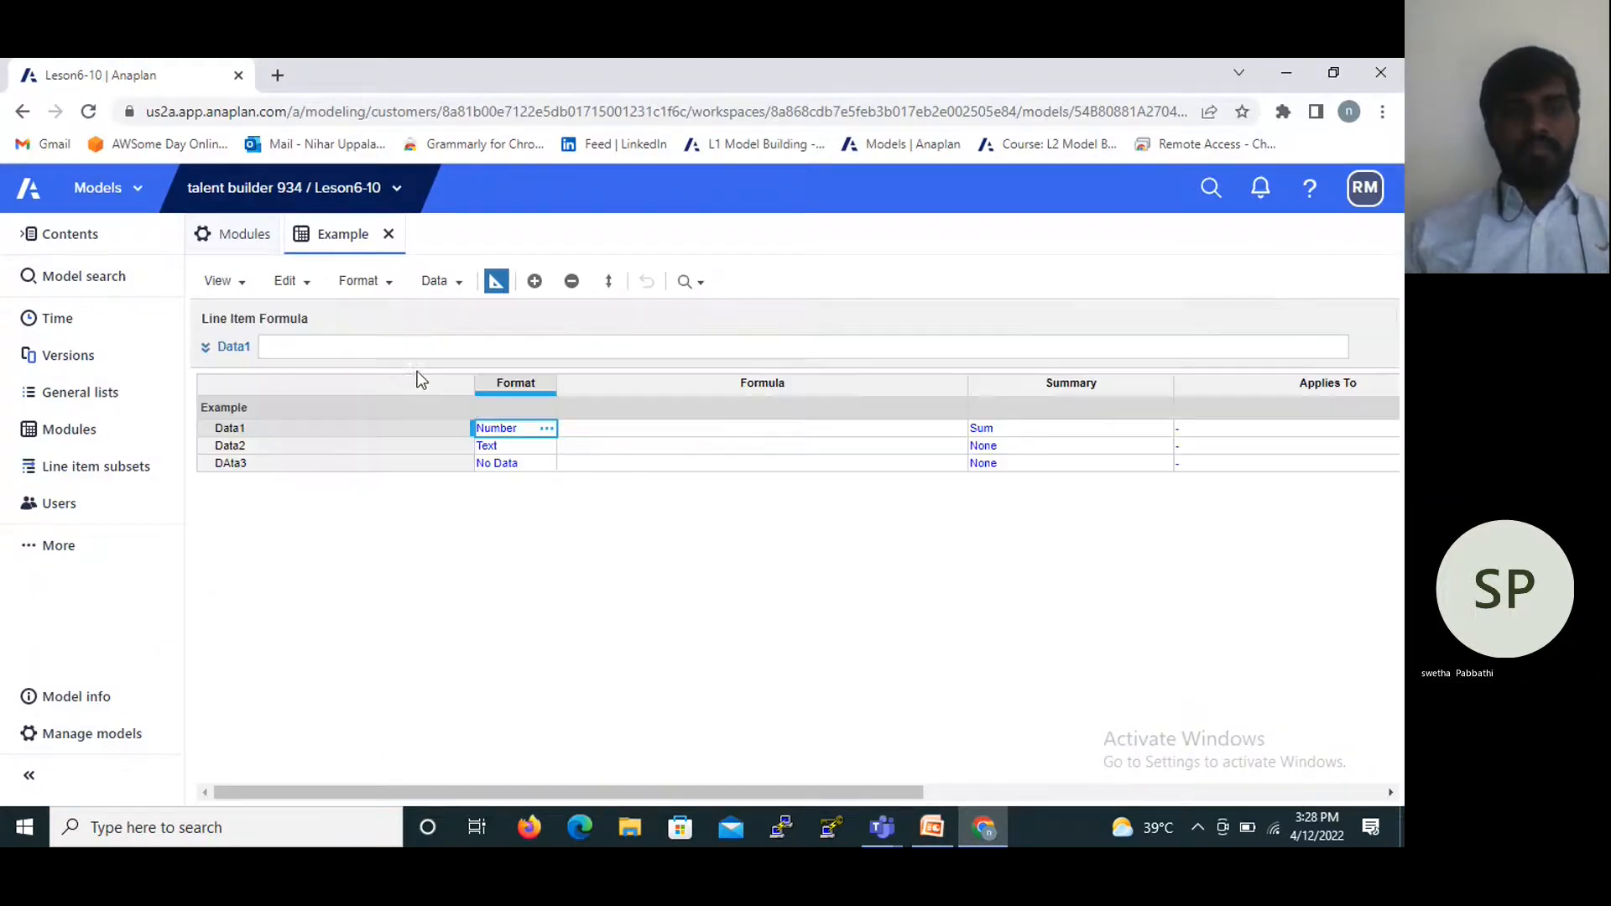
click(775, 390)
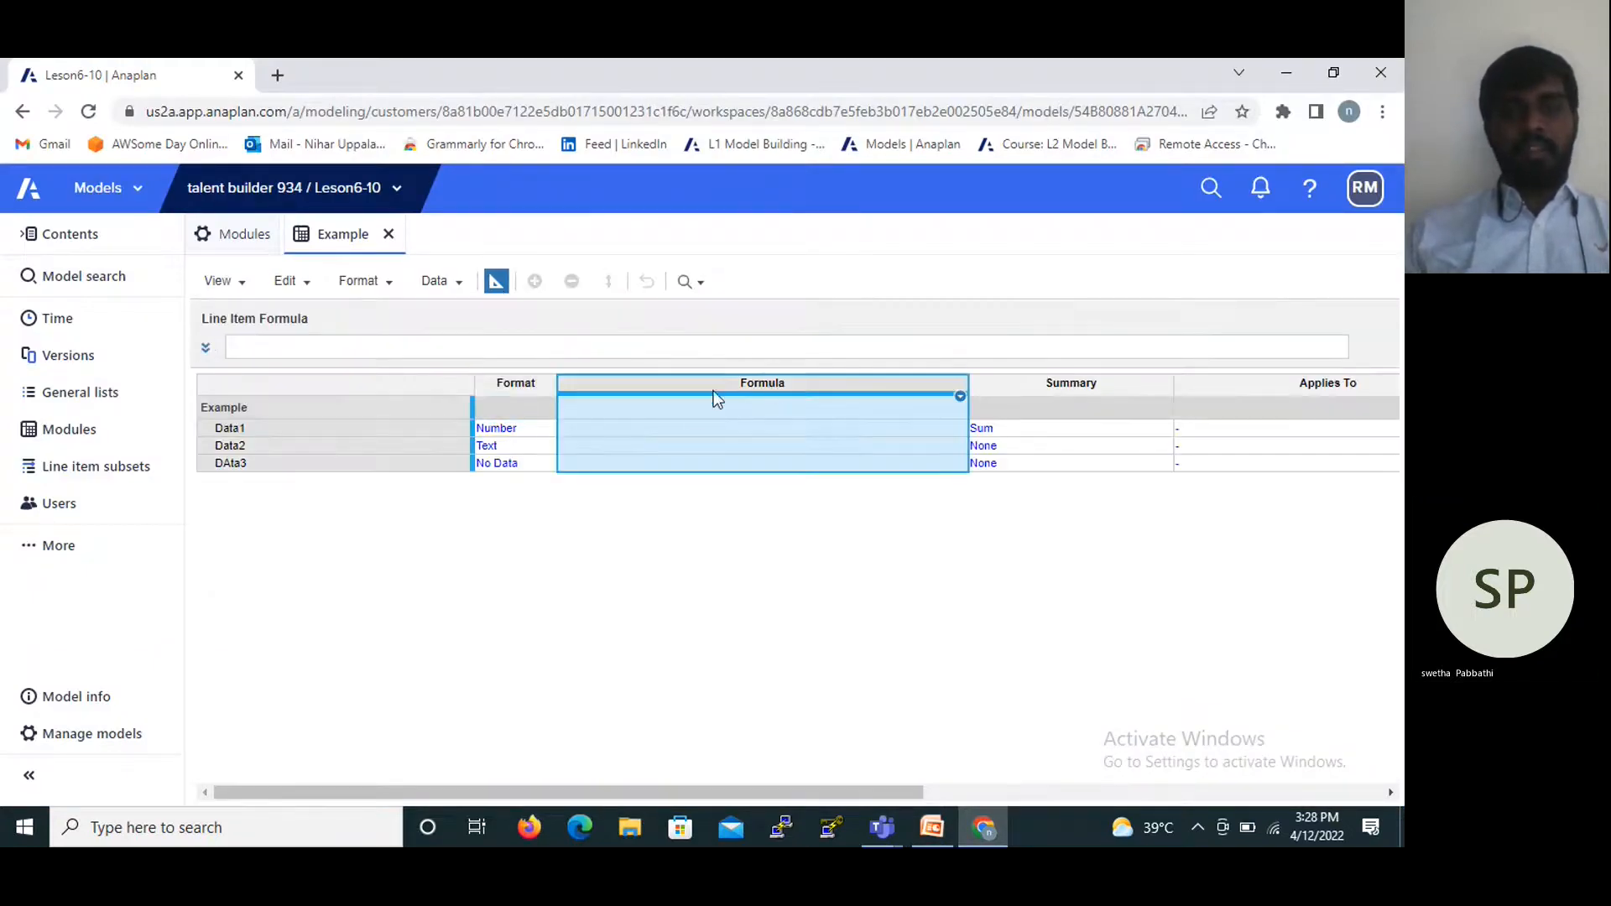
click(604, 430)
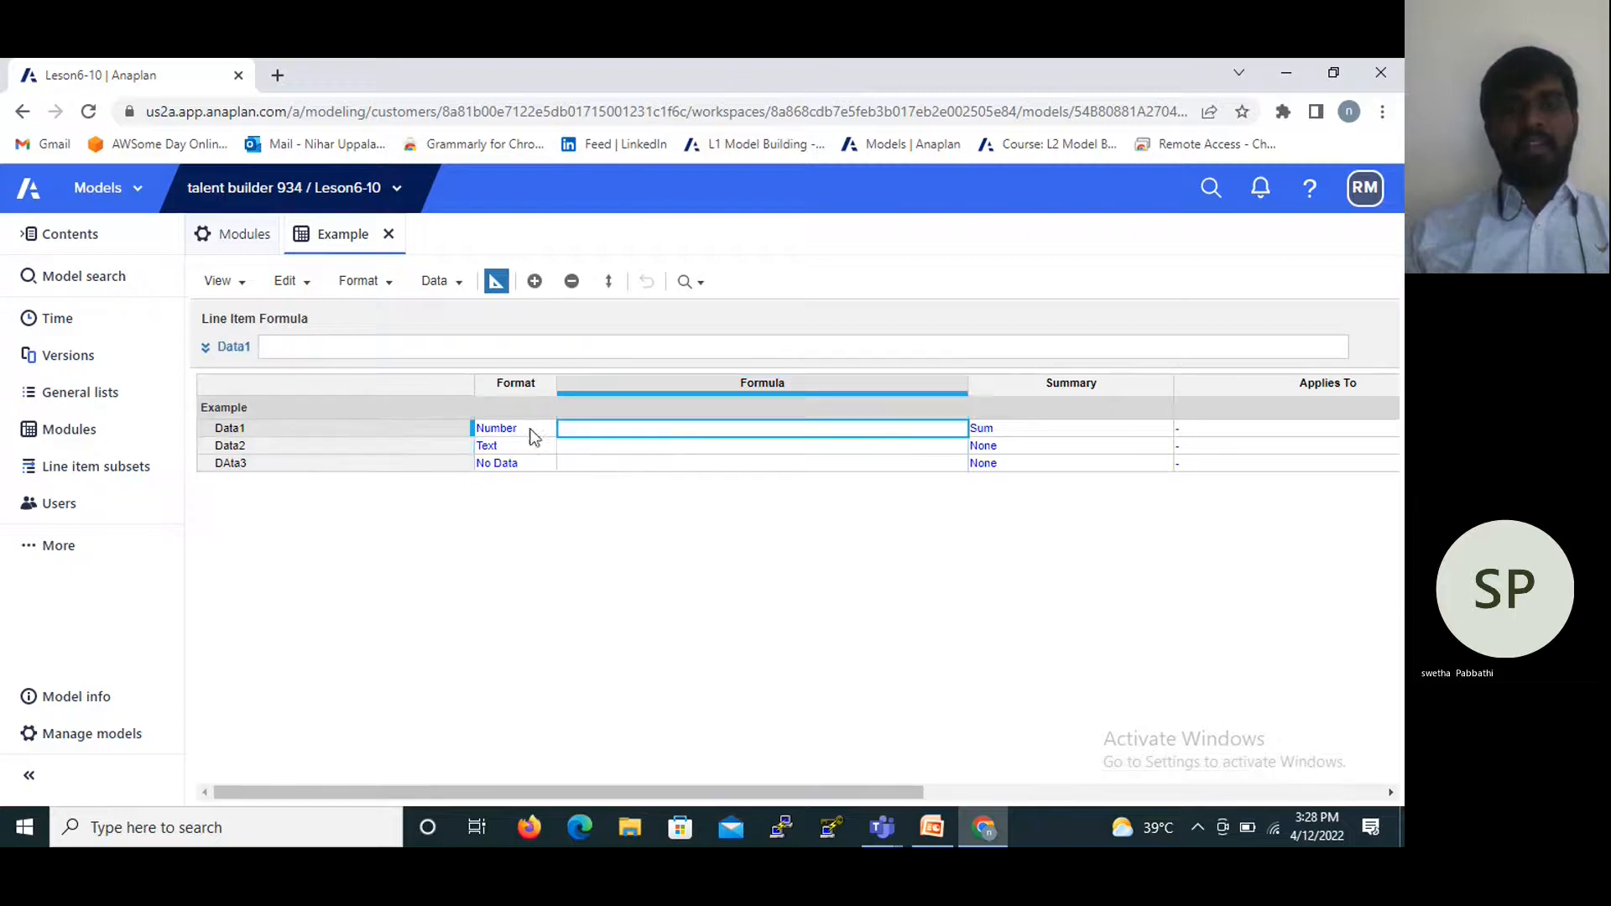
click(502, 342)
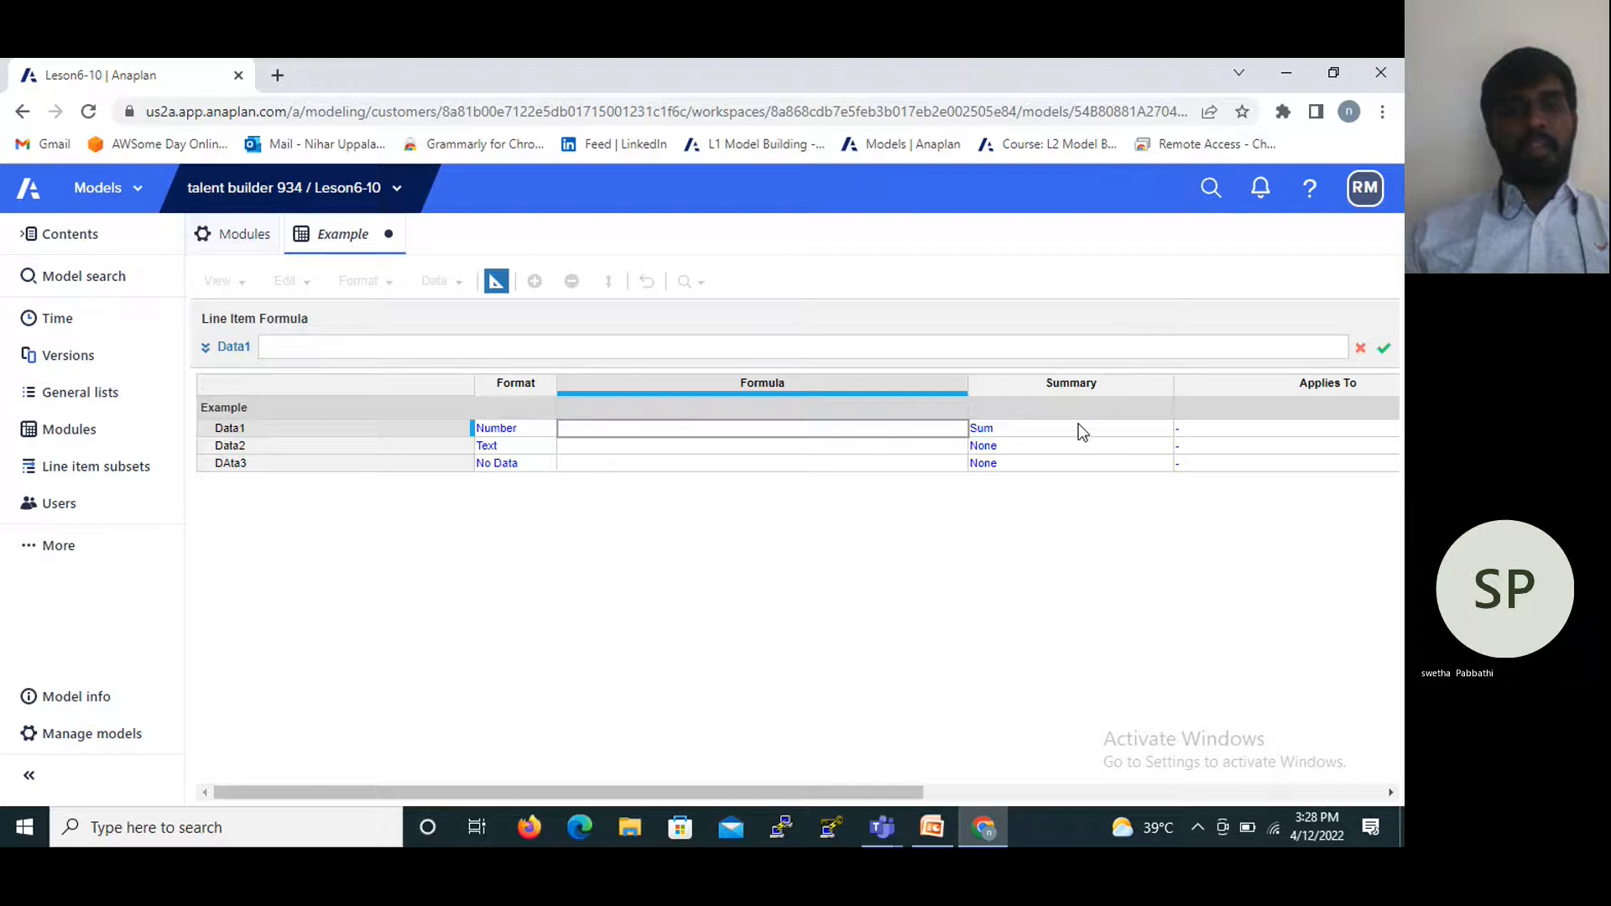
click(1057, 428)
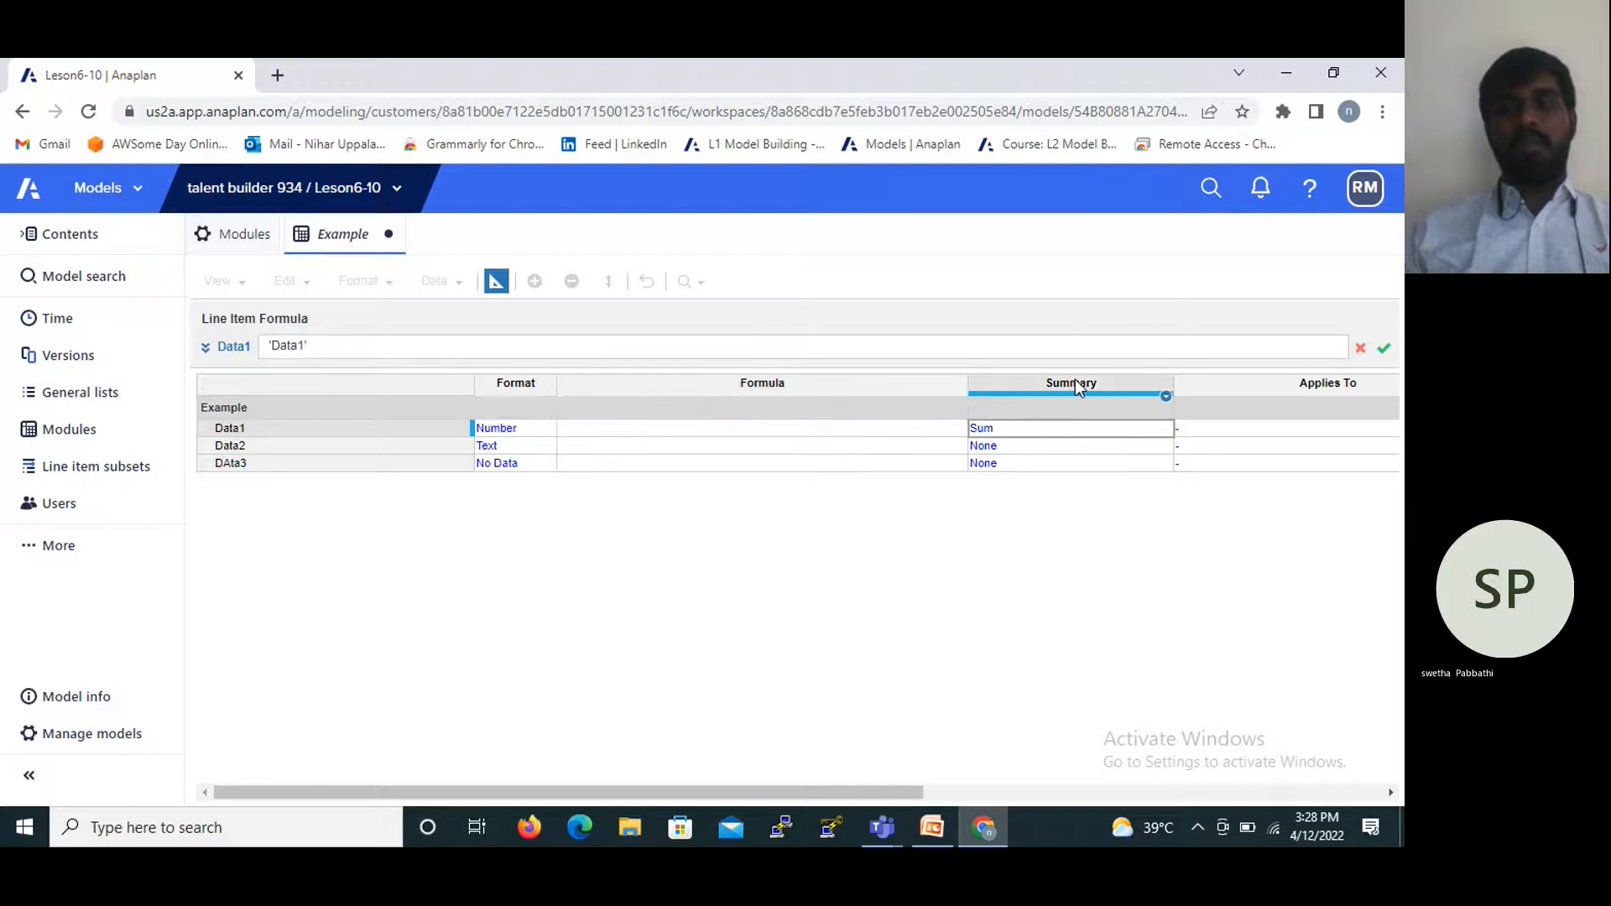
click(1135, 430)
click(1157, 423)
click(1143, 430)
click(1065, 430)
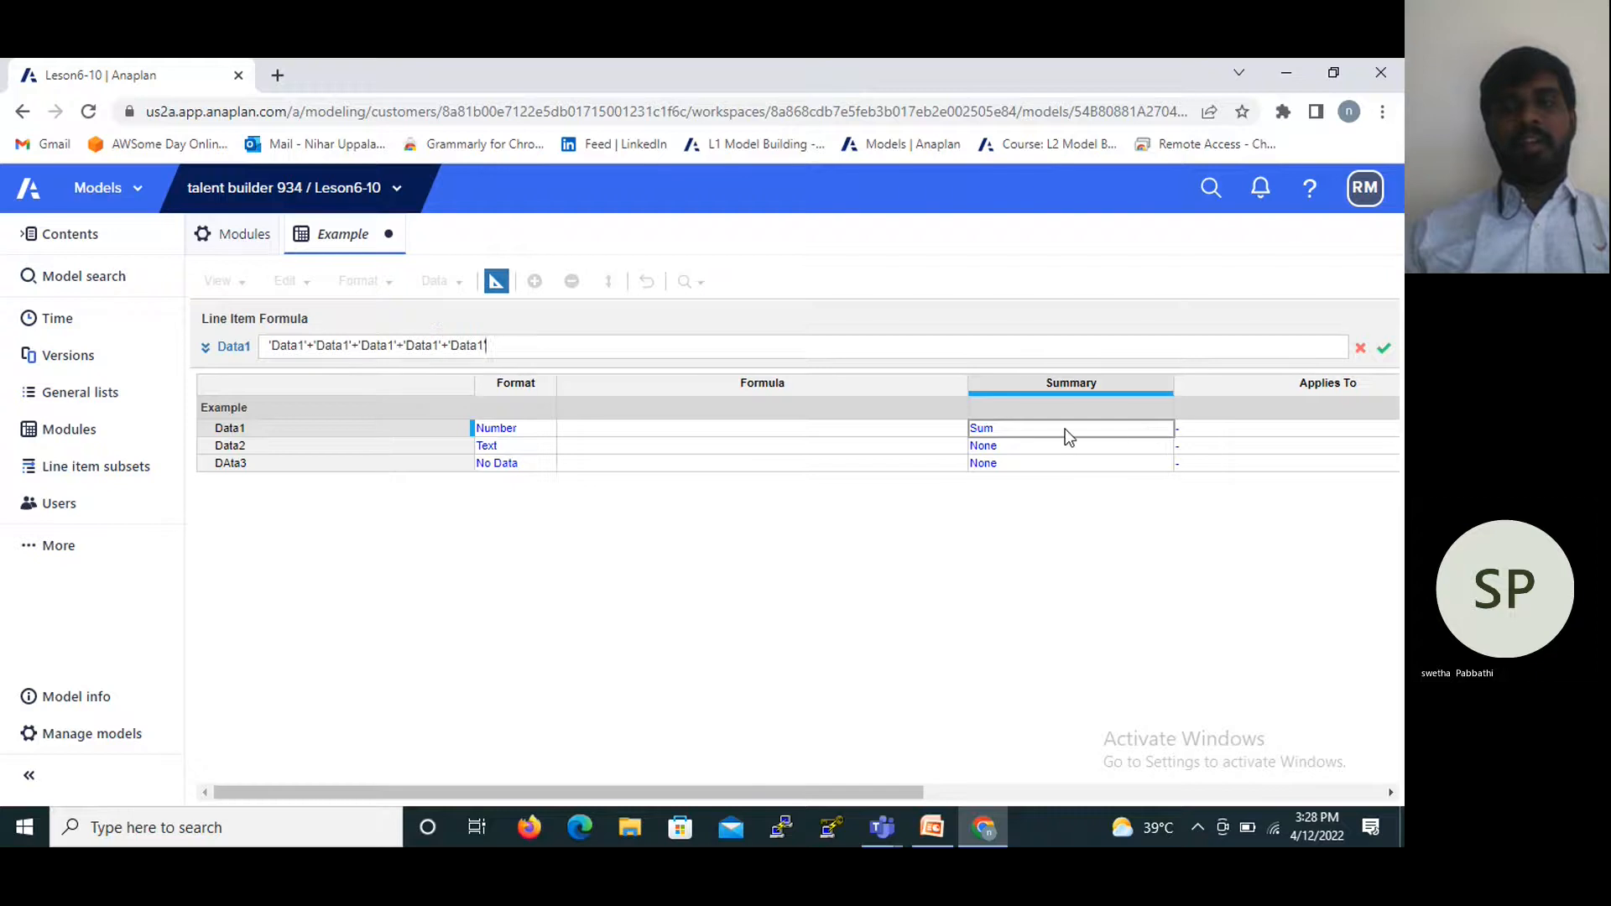
click(1006, 427)
click(1089, 446)
click(1135, 442)
click(1129, 426)
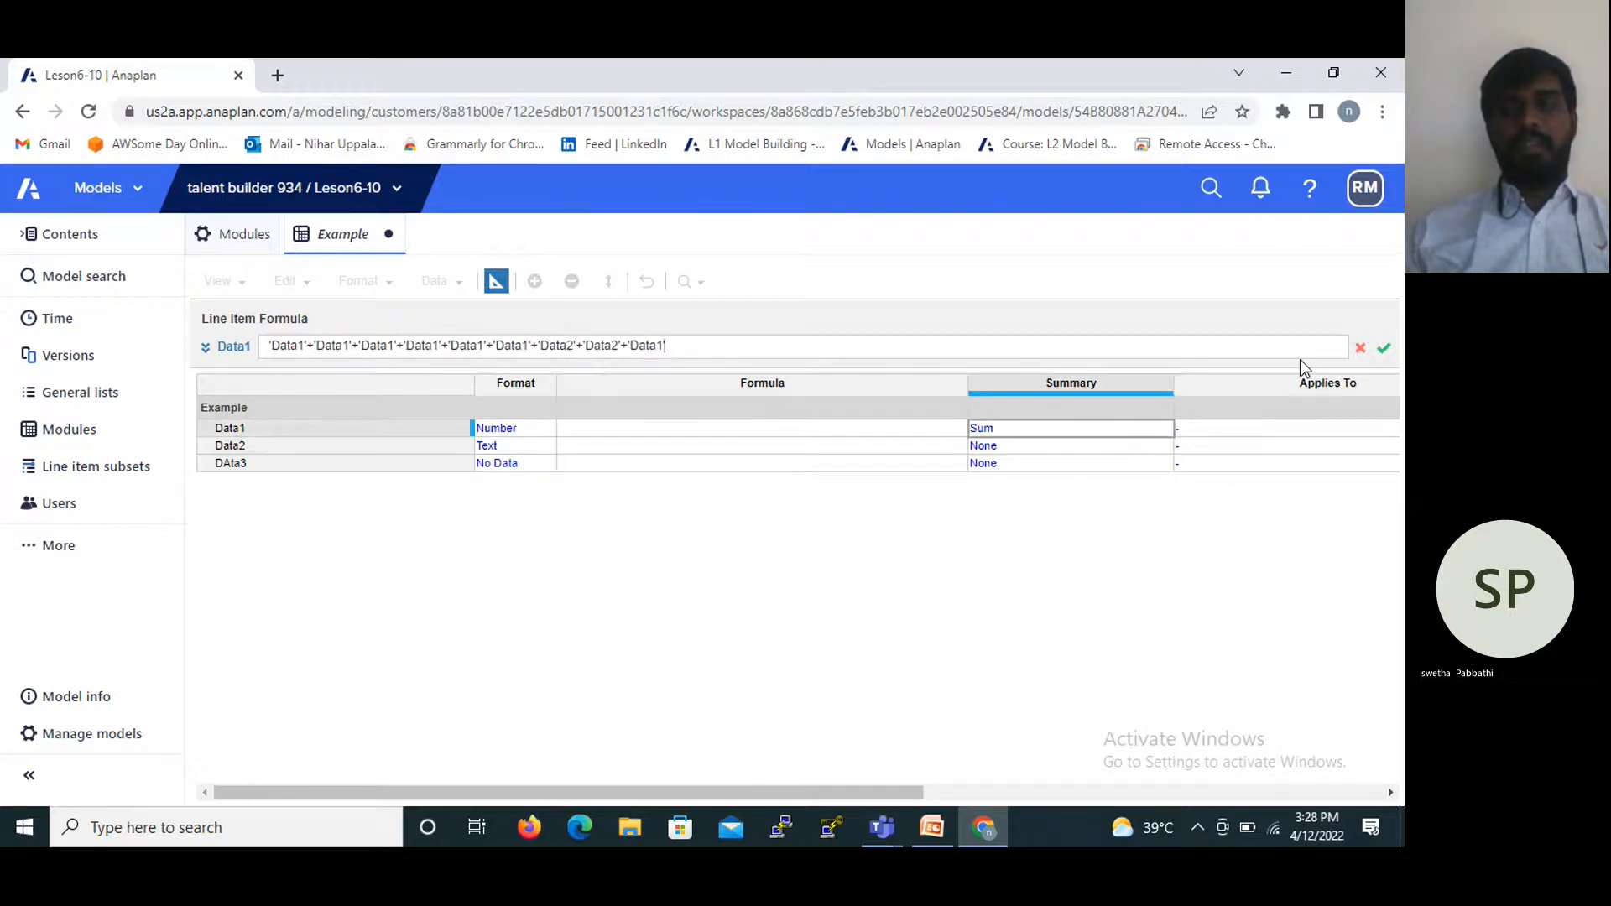
click(1360, 348)
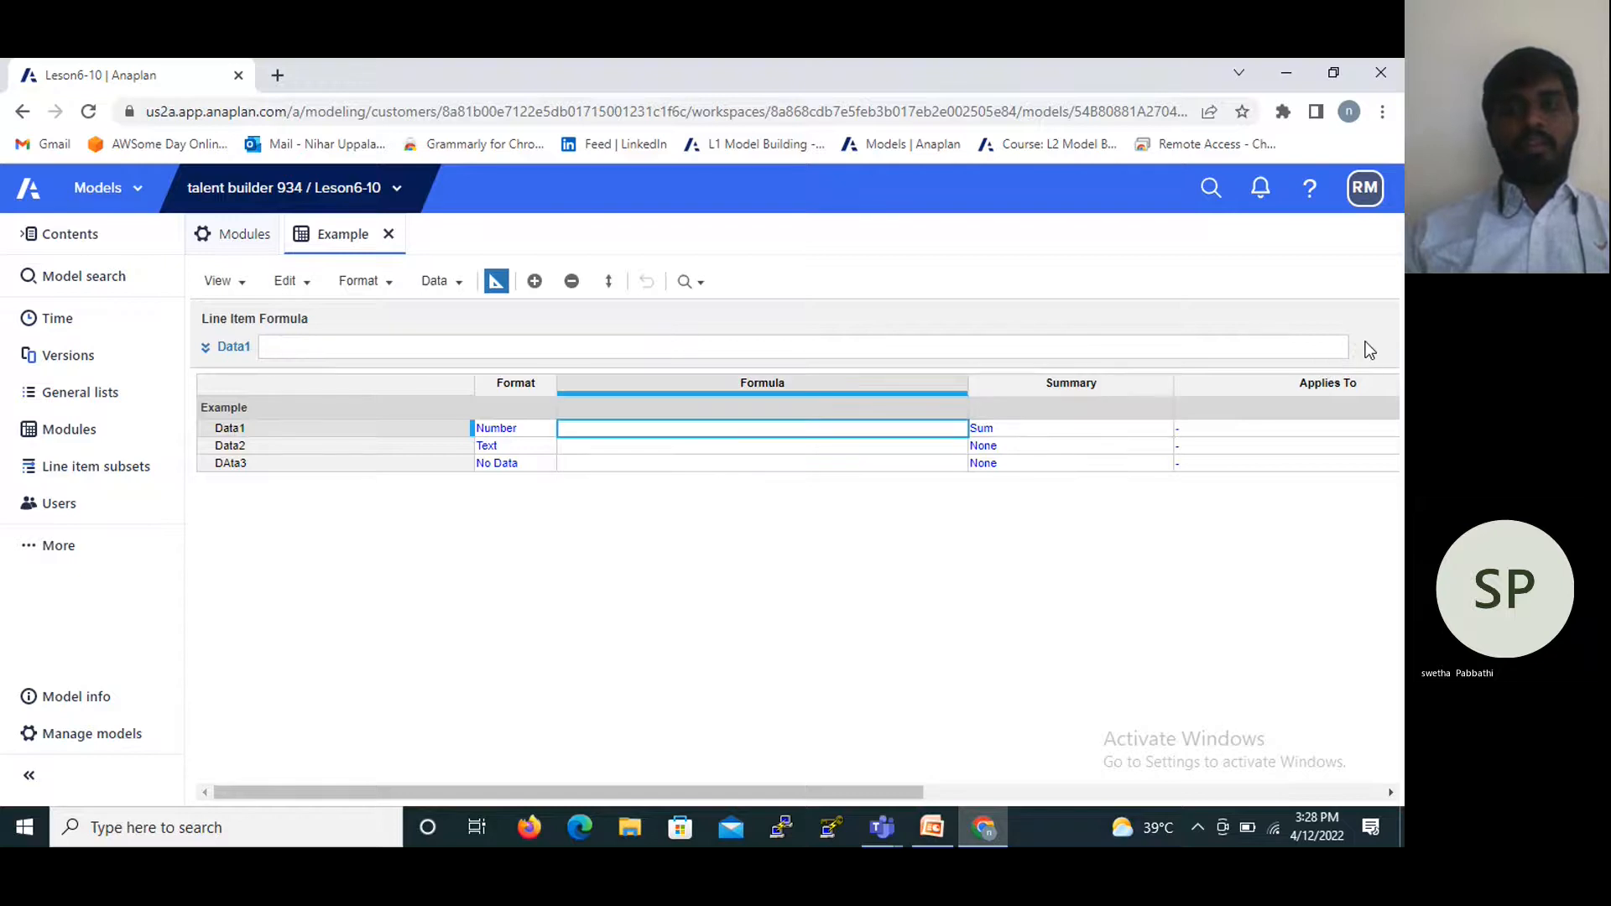
Review the summary methods available for Data1, trying Average, and set its Summary to None.
click(1024, 416)
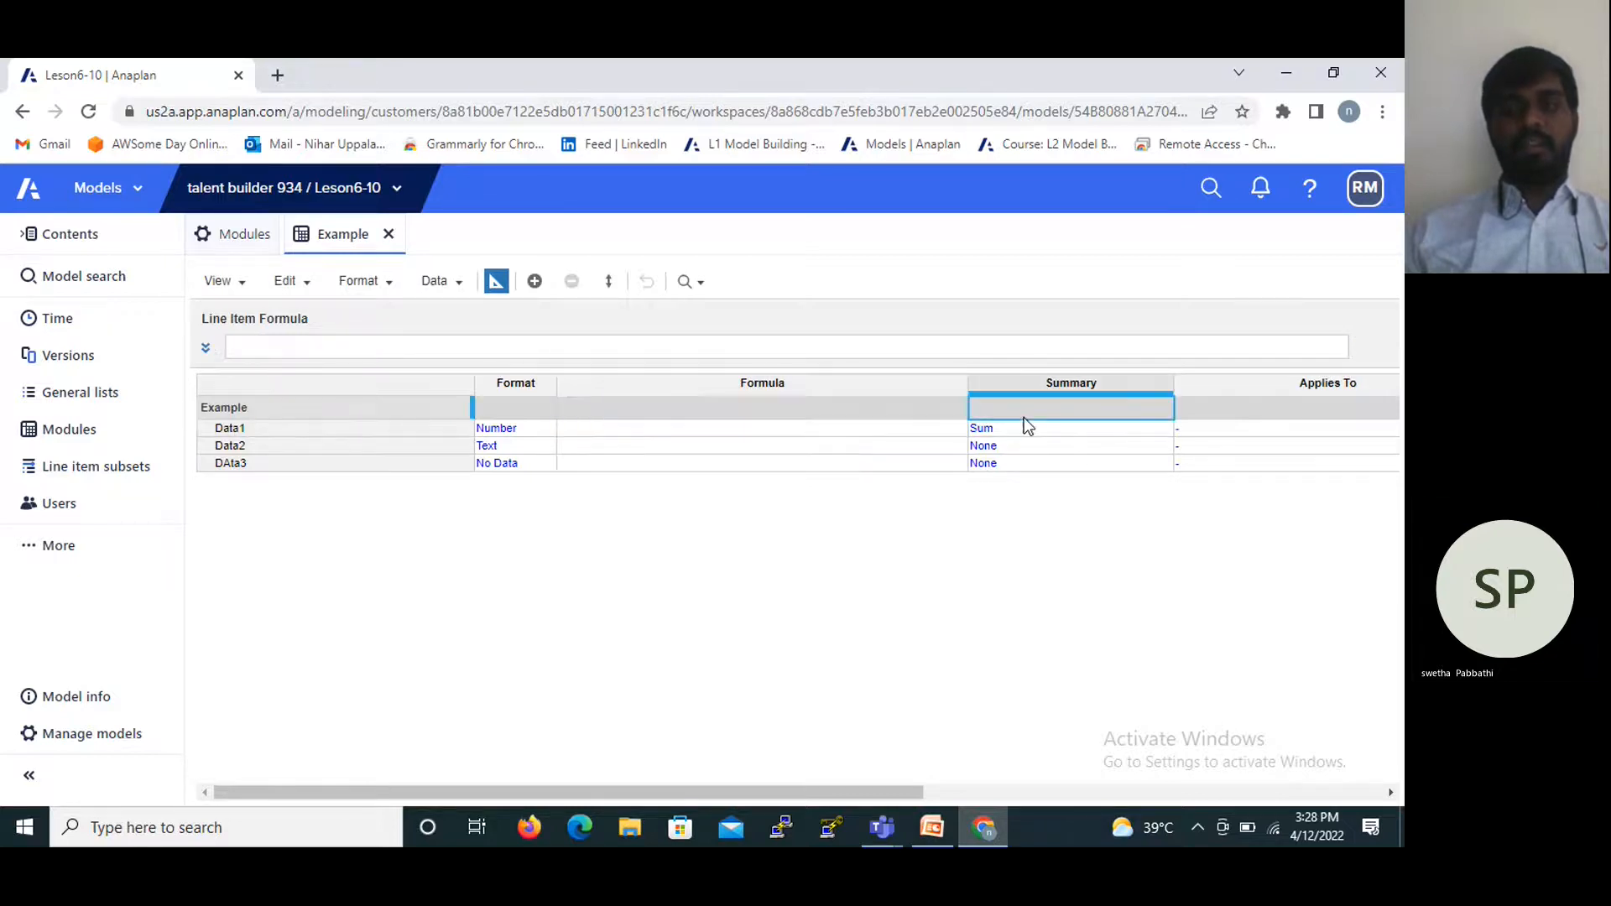
click(1029, 430)
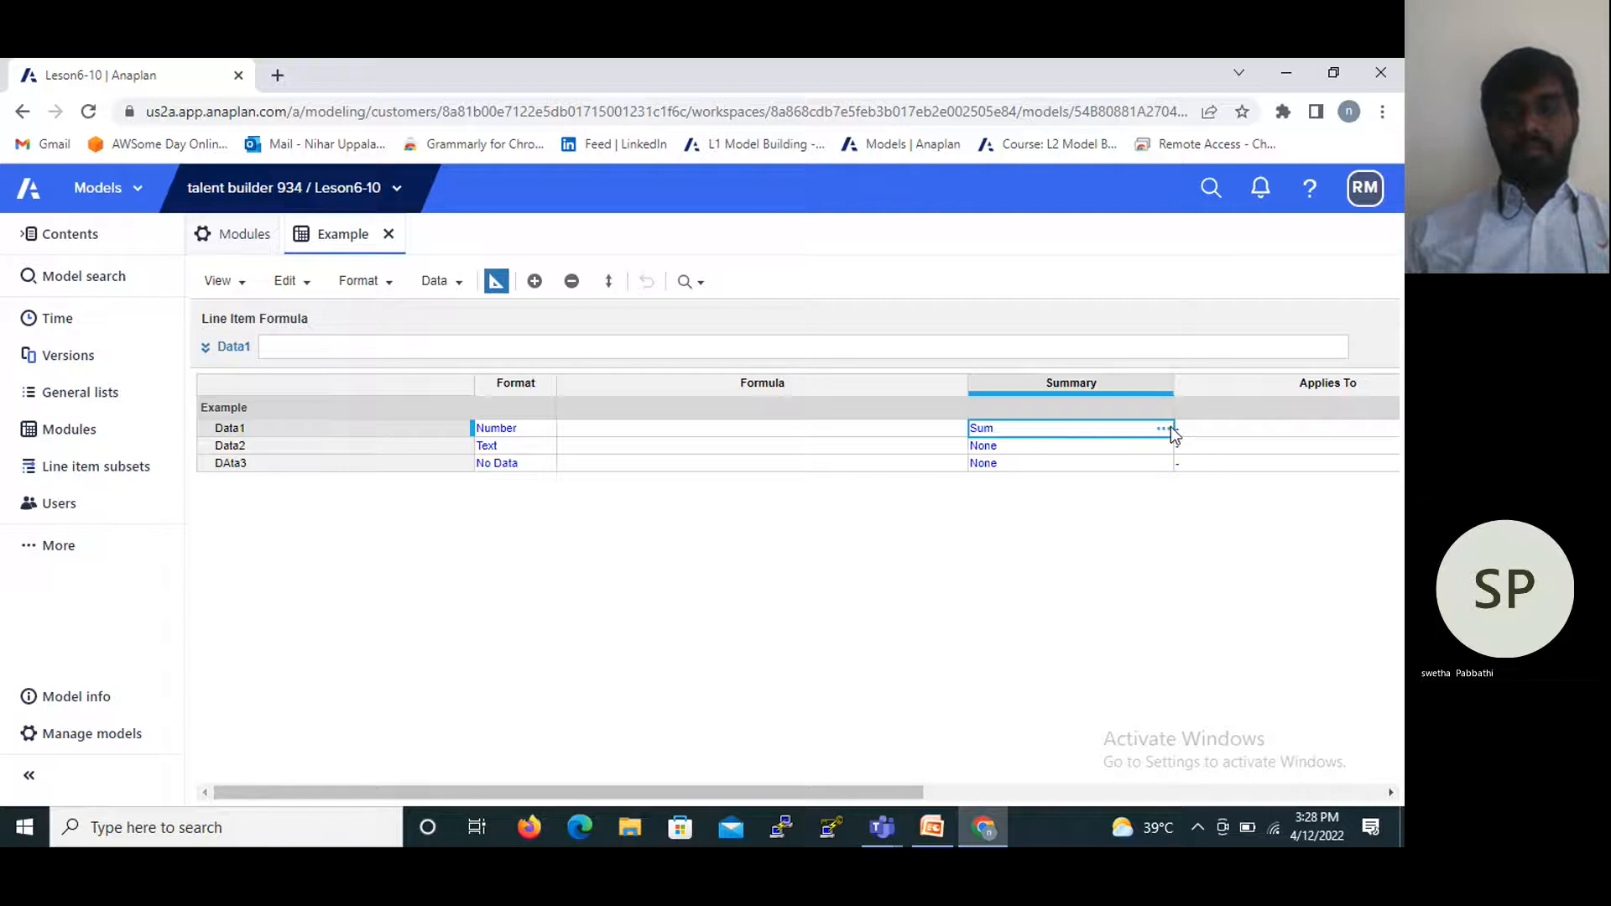
click(1169, 427)
click(665, 523)
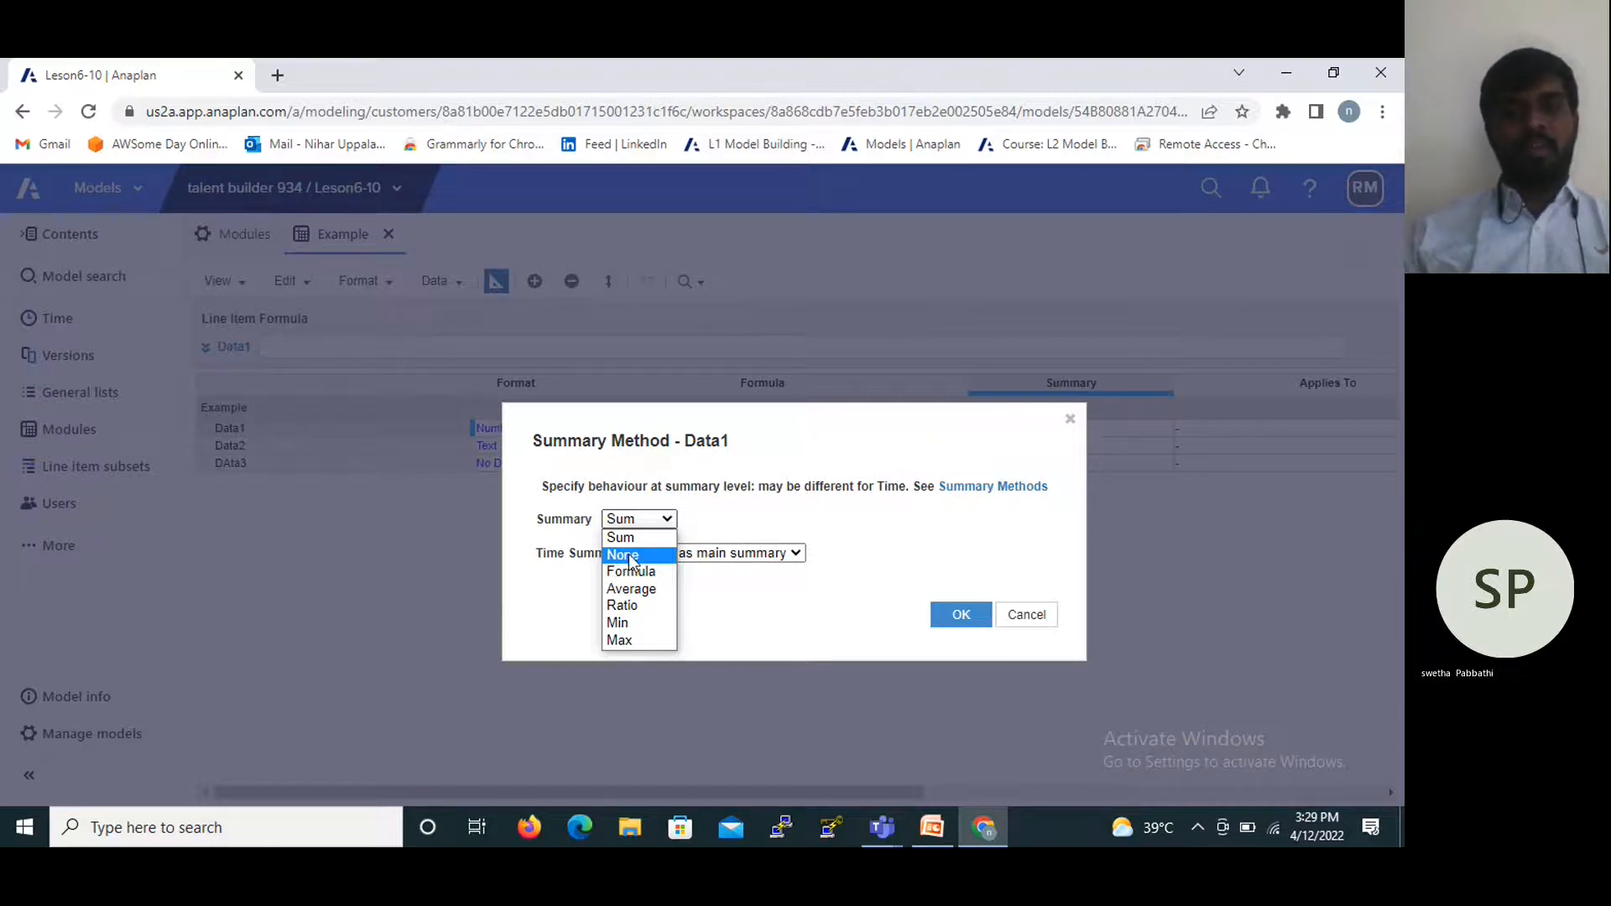
click(651, 591)
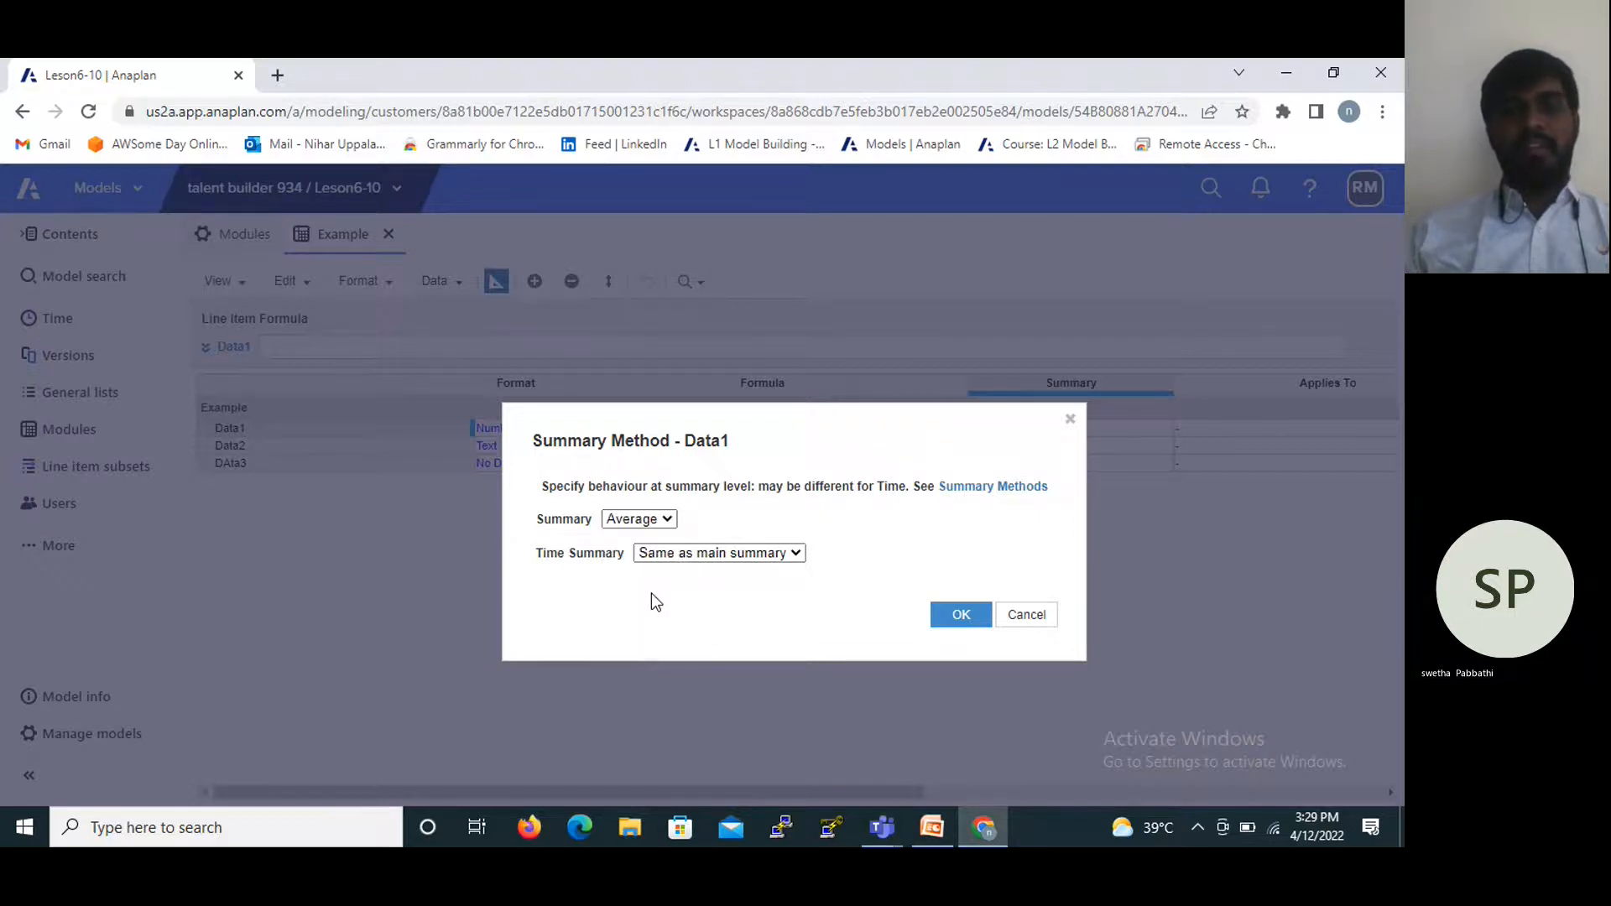
click(669, 521)
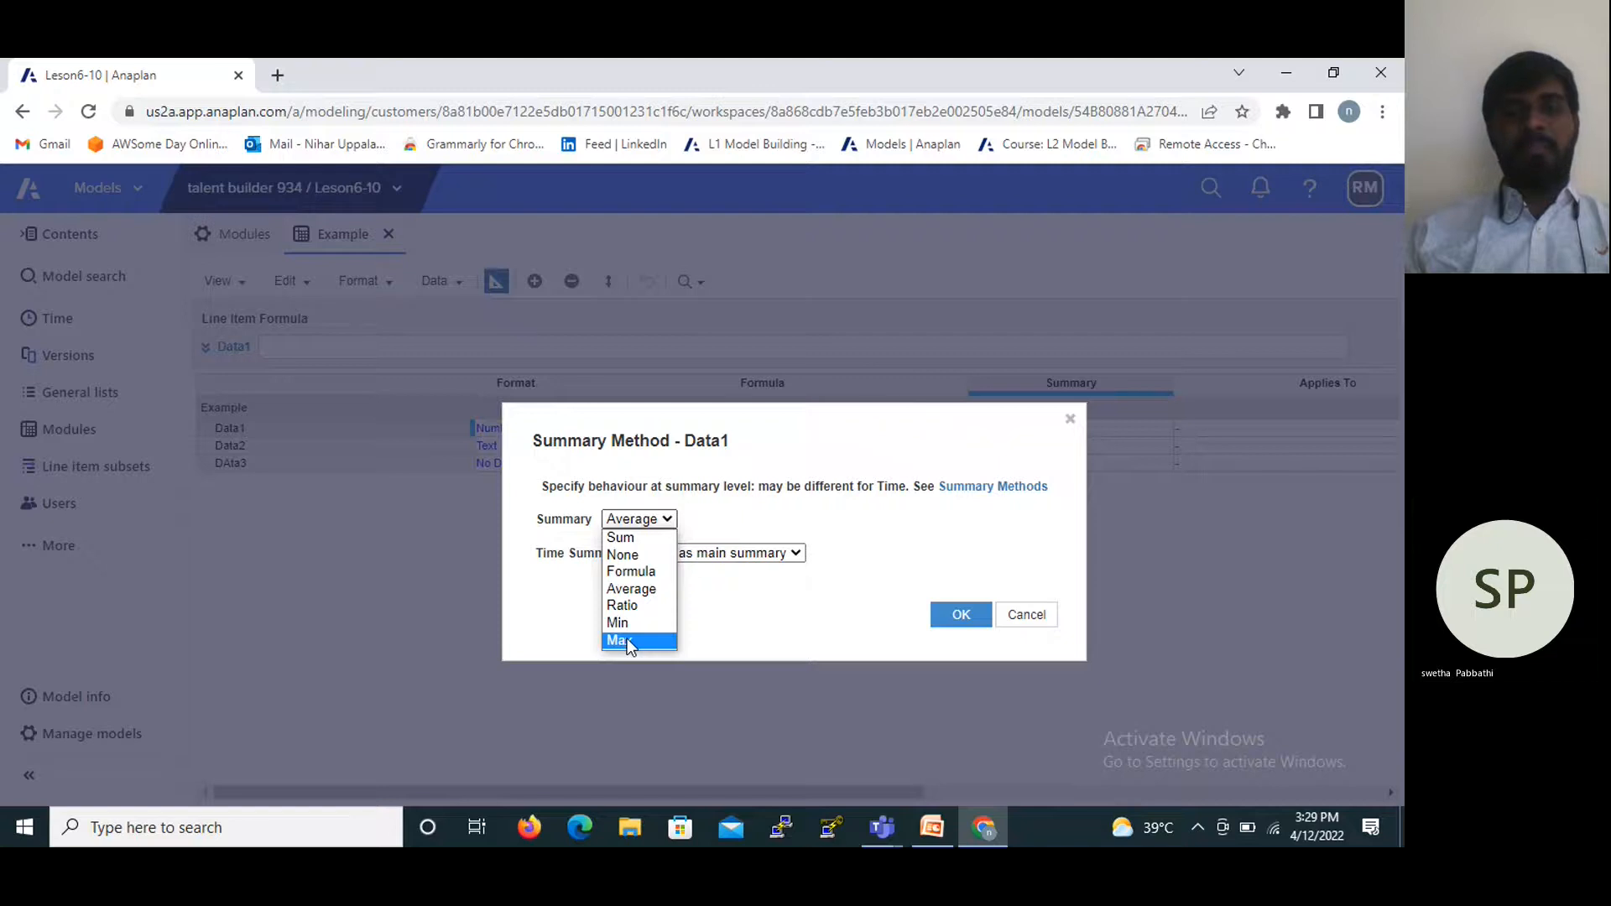
click(670, 529)
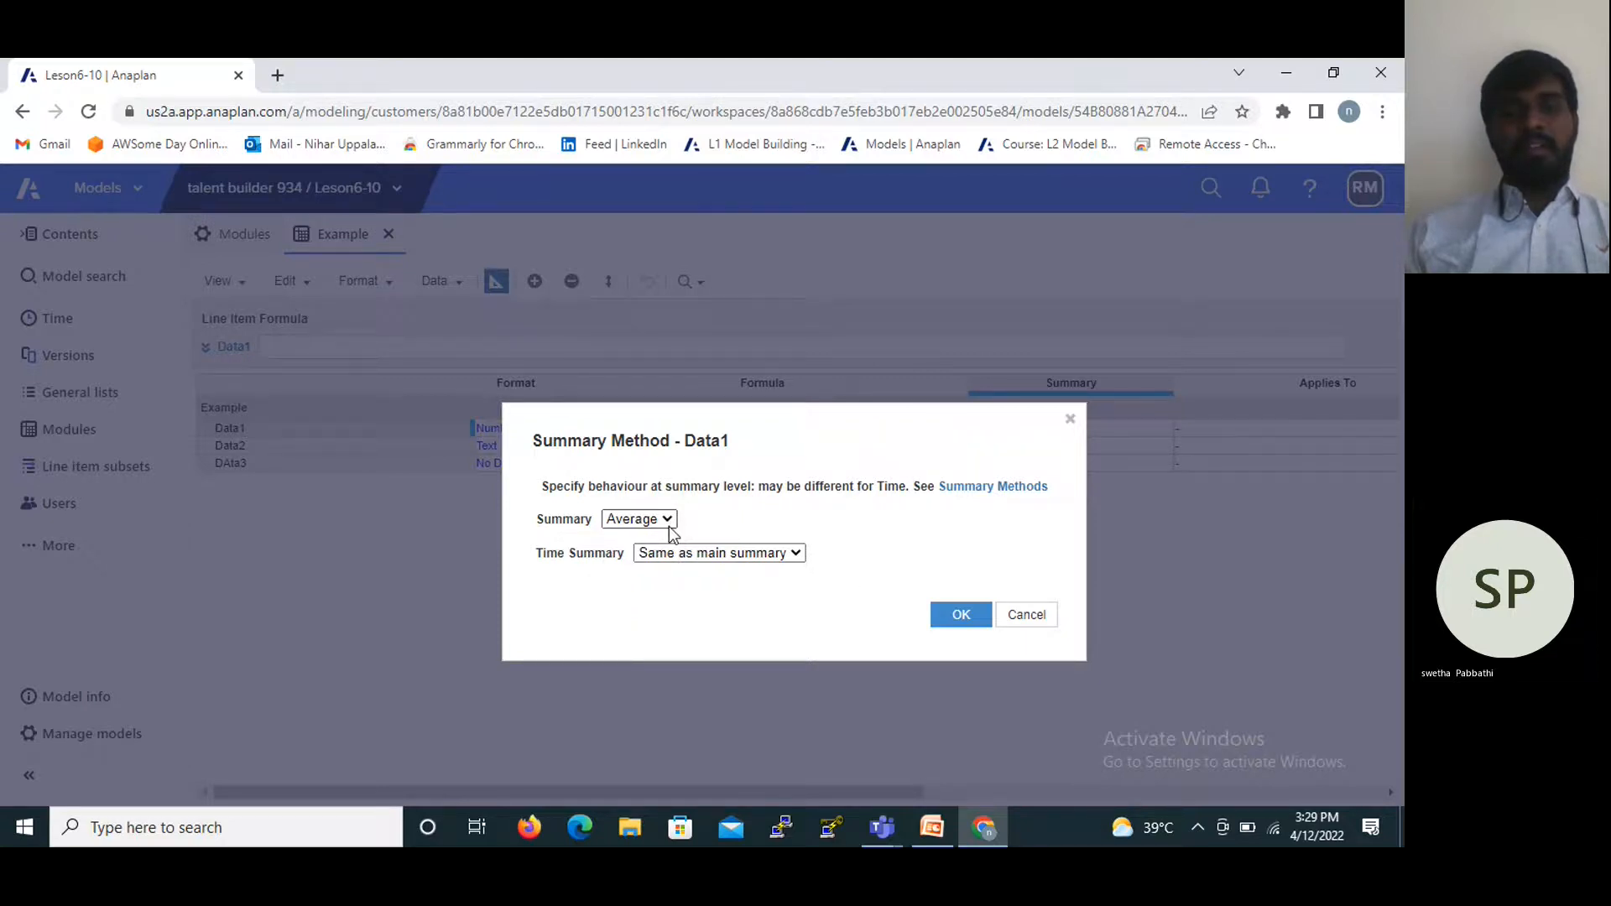
click(670, 529)
click(638, 534)
click(960, 621)
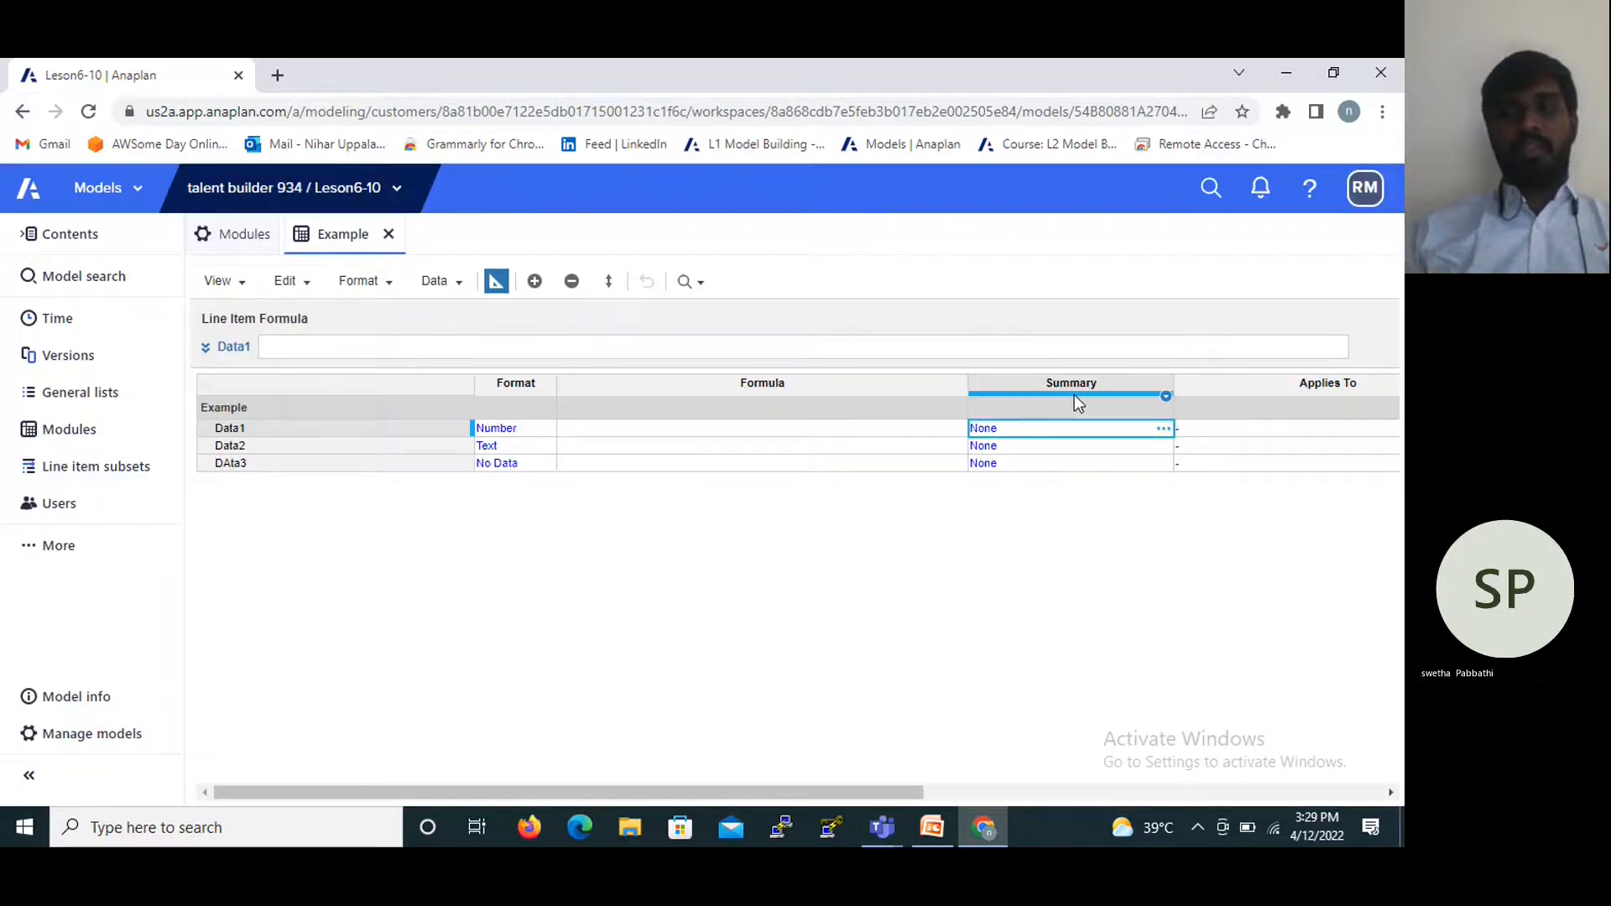
Set the Time Scale of the Example module row to Not Applicable and accept the dimensionality change.
key(Tab)
key(Tab)
click(1032, 385)
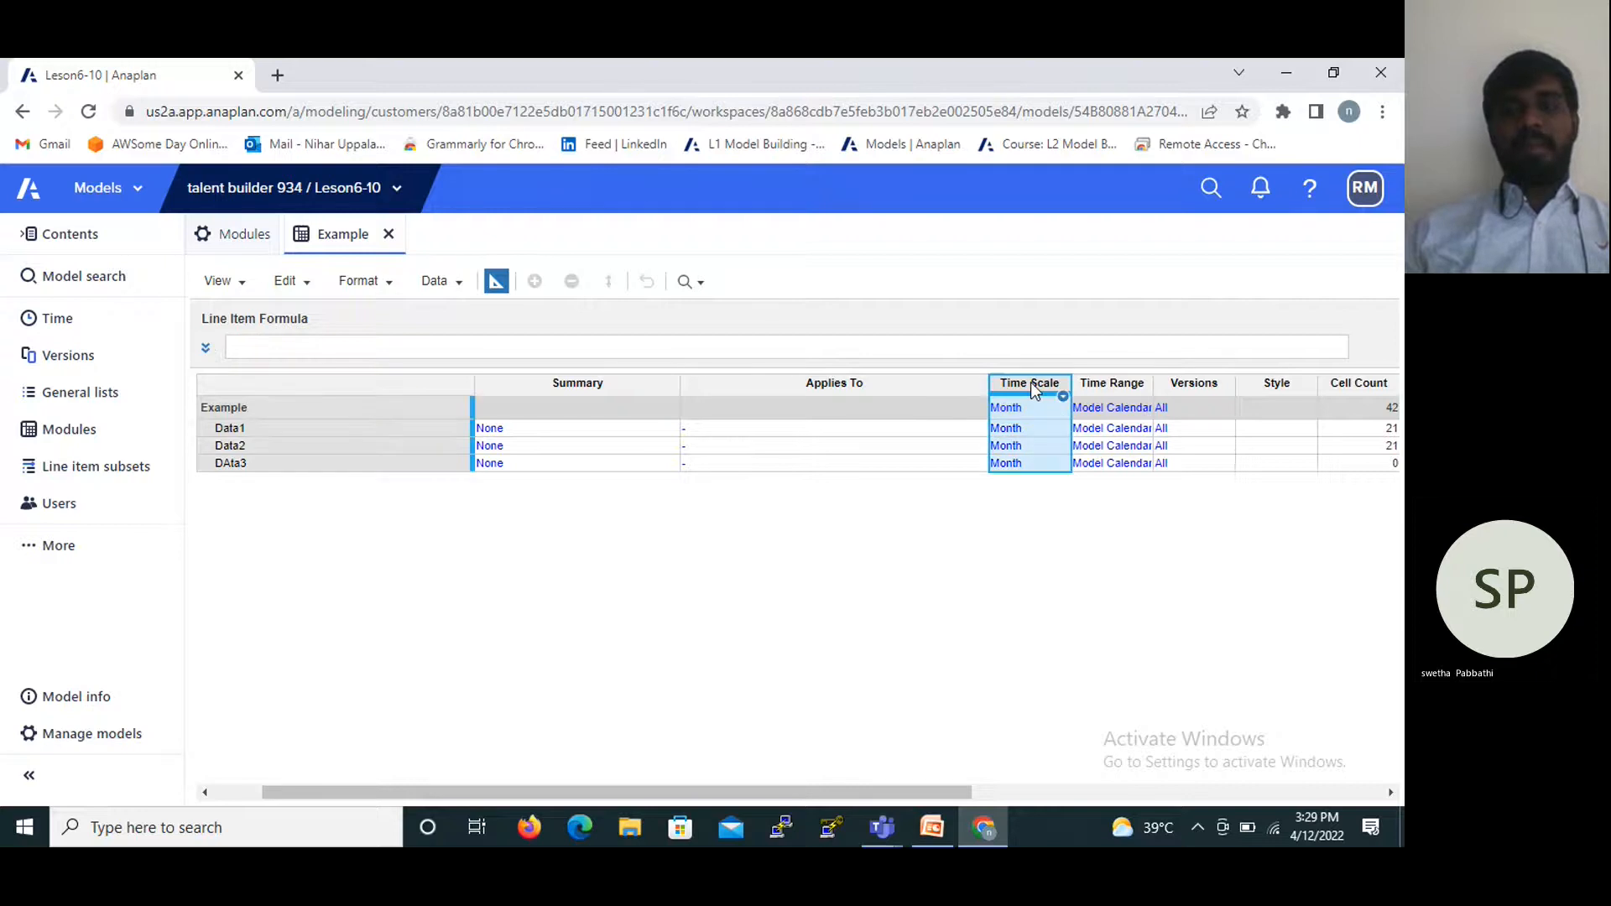
click(1039, 406)
click(1060, 409)
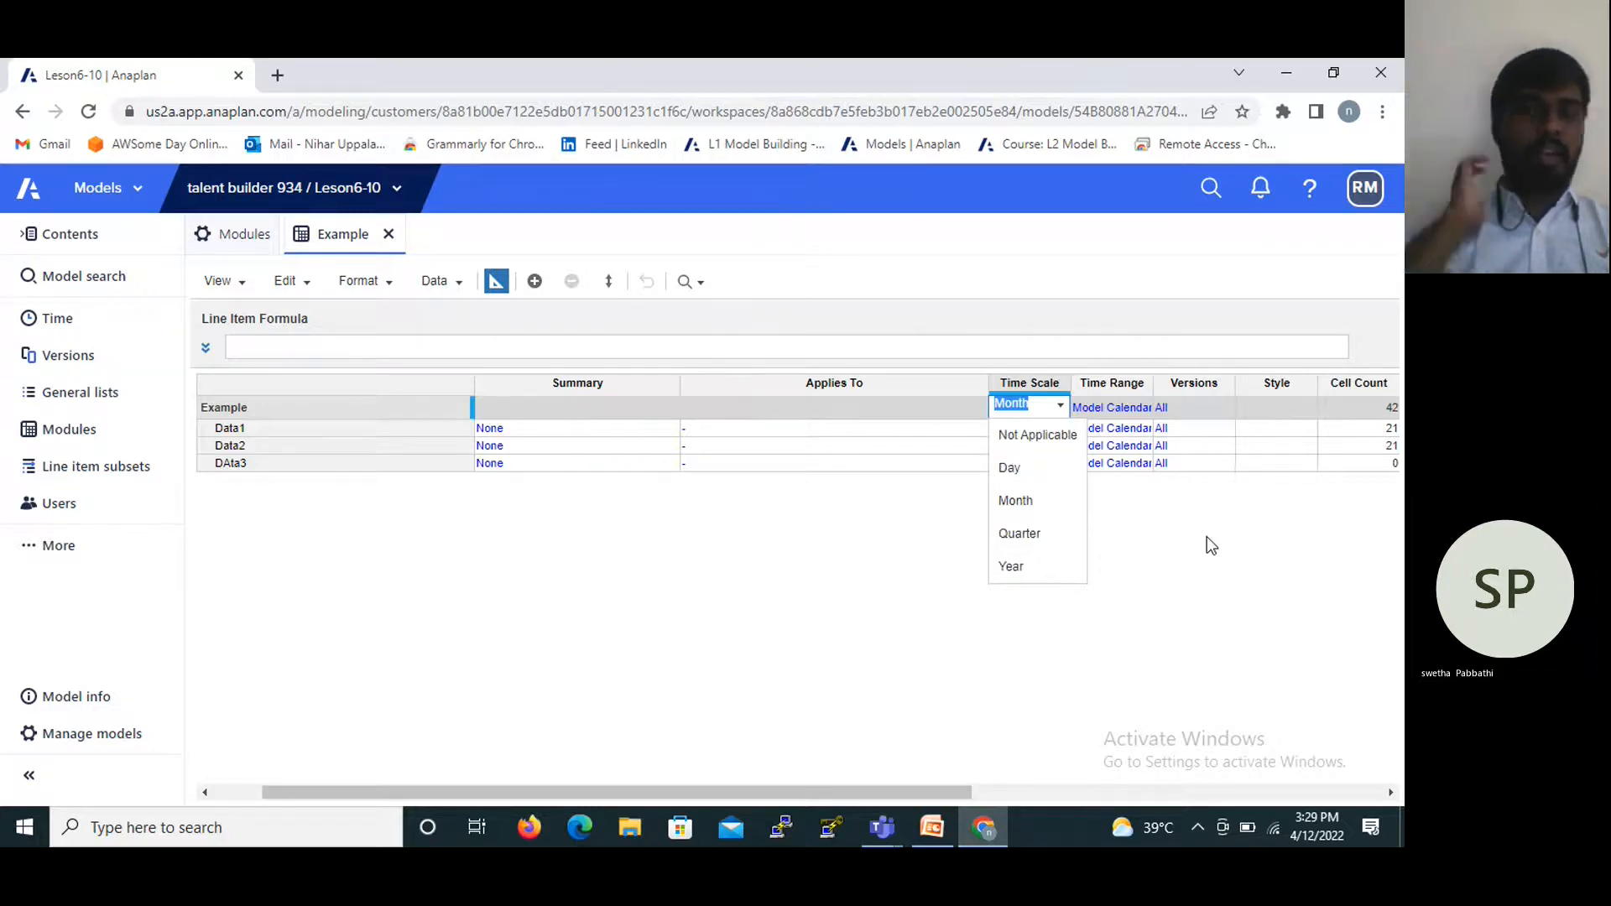
click(1035, 442)
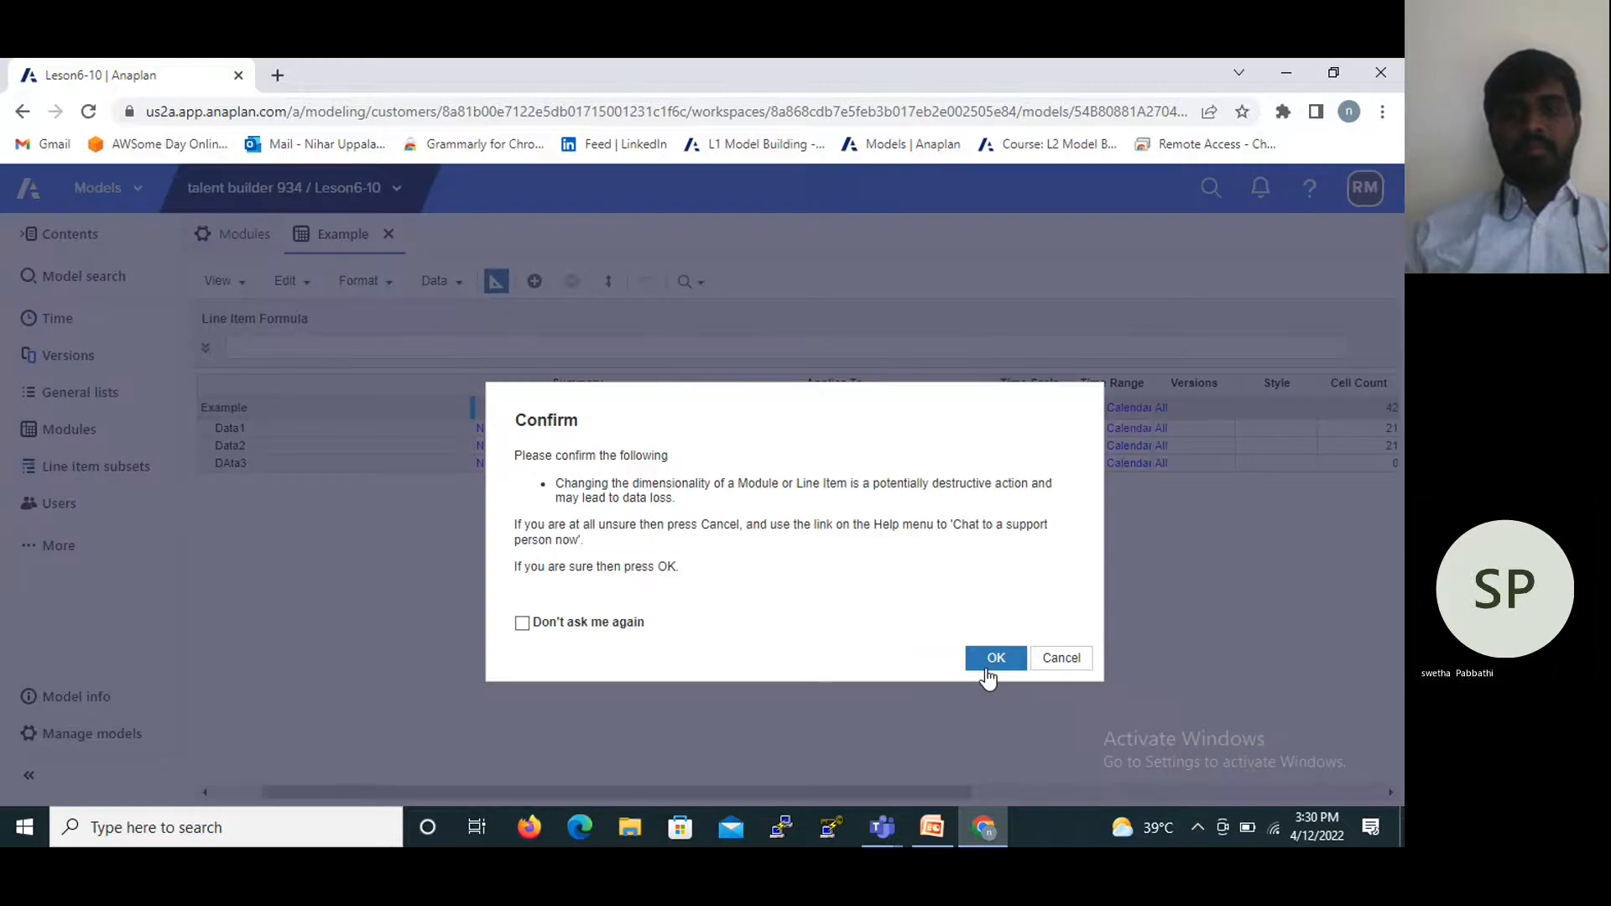
click(996, 659)
Review the Time Scale options available for the Data1 line item without changing its setting.
click(1042, 433)
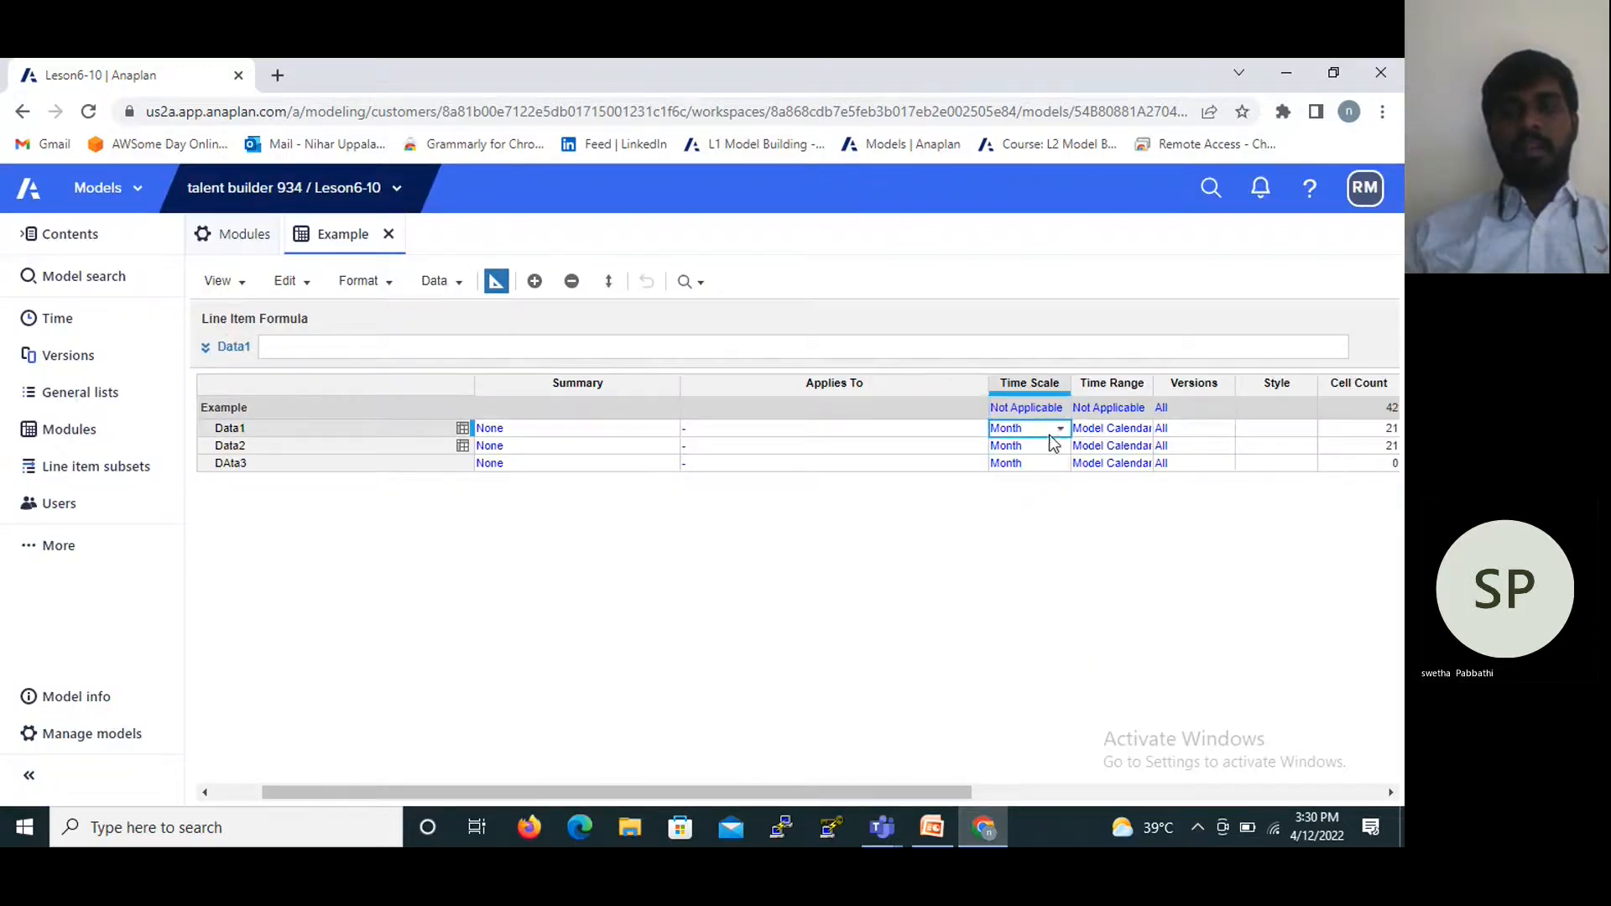
click(1043, 431)
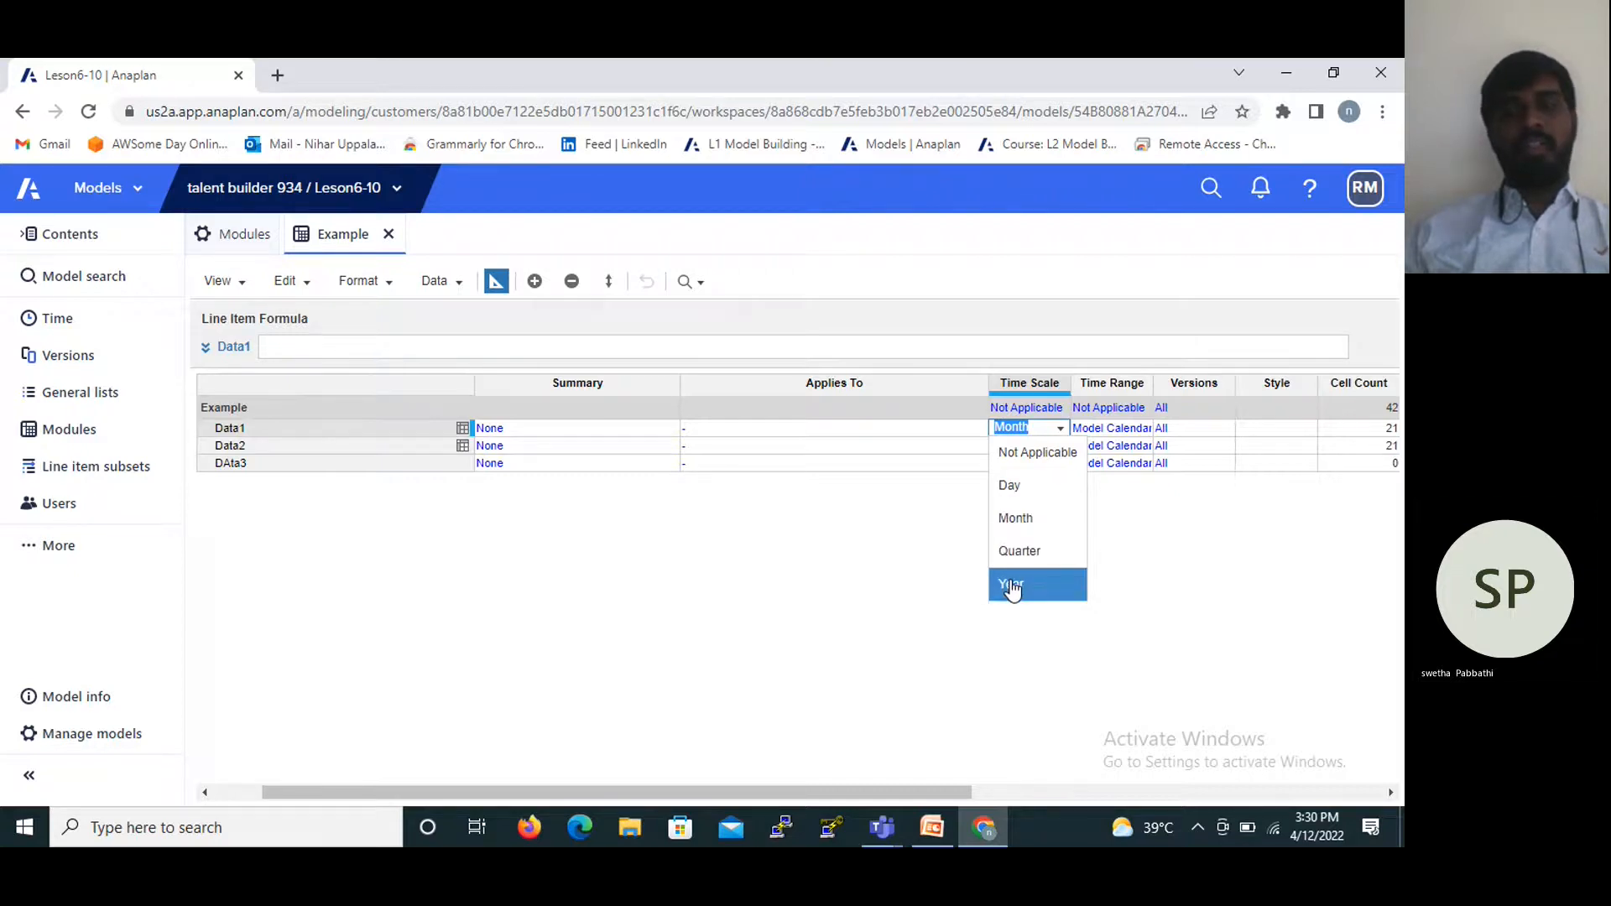
click(1197, 562)
click(996, 659)
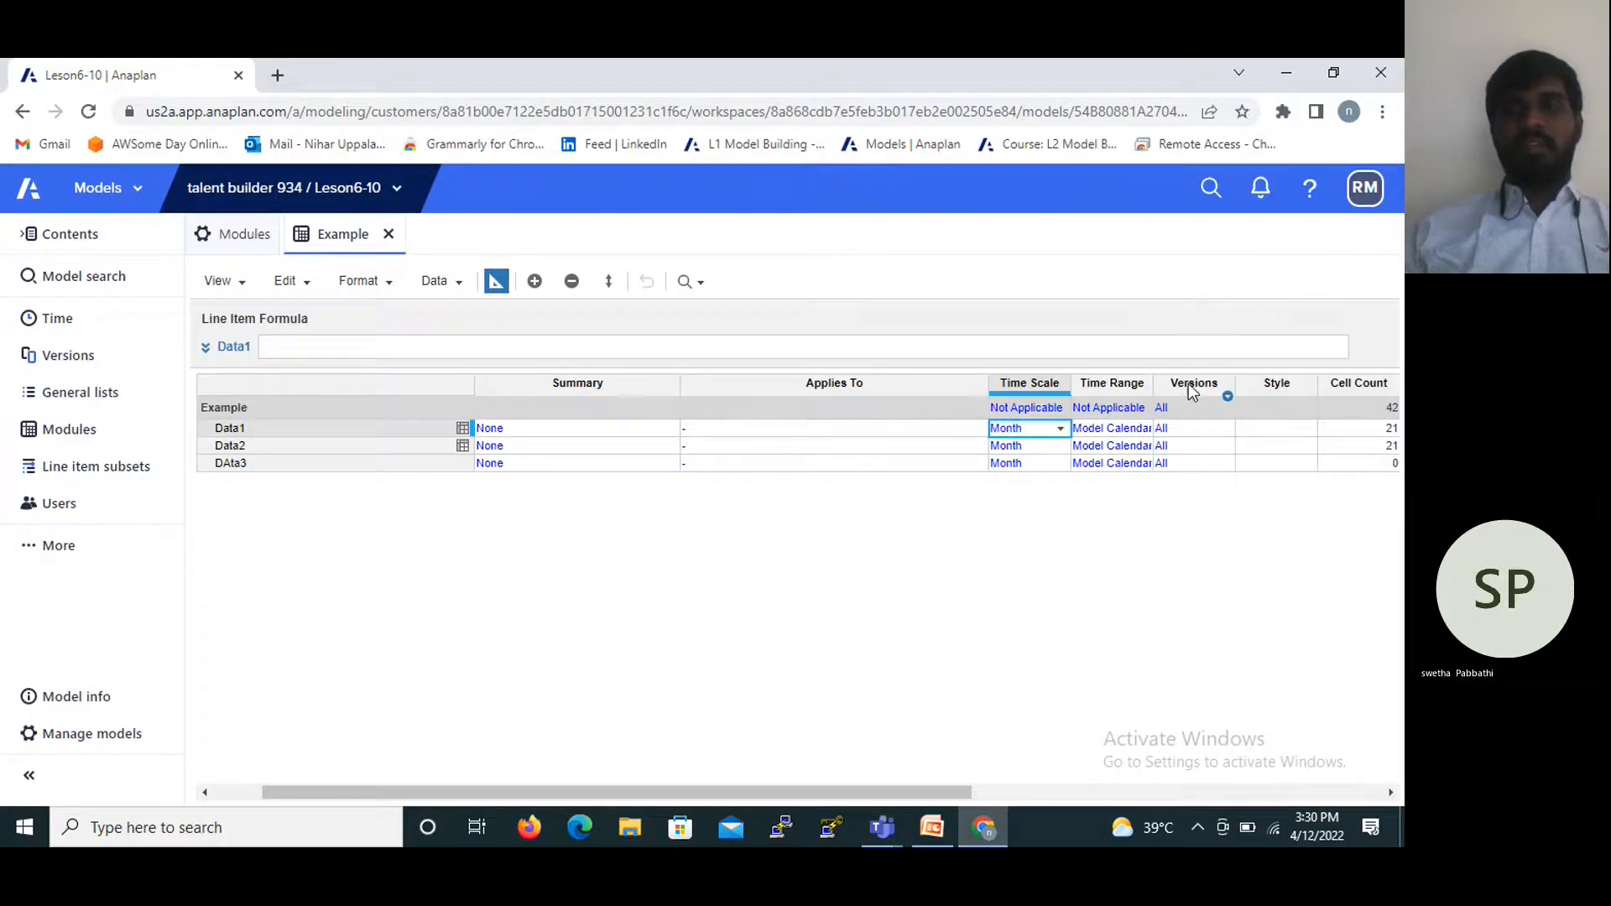
Set Versions to Not Applicable for the Example module row and accept the dimensionality change.
click(1189, 384)
click(1205, 408)
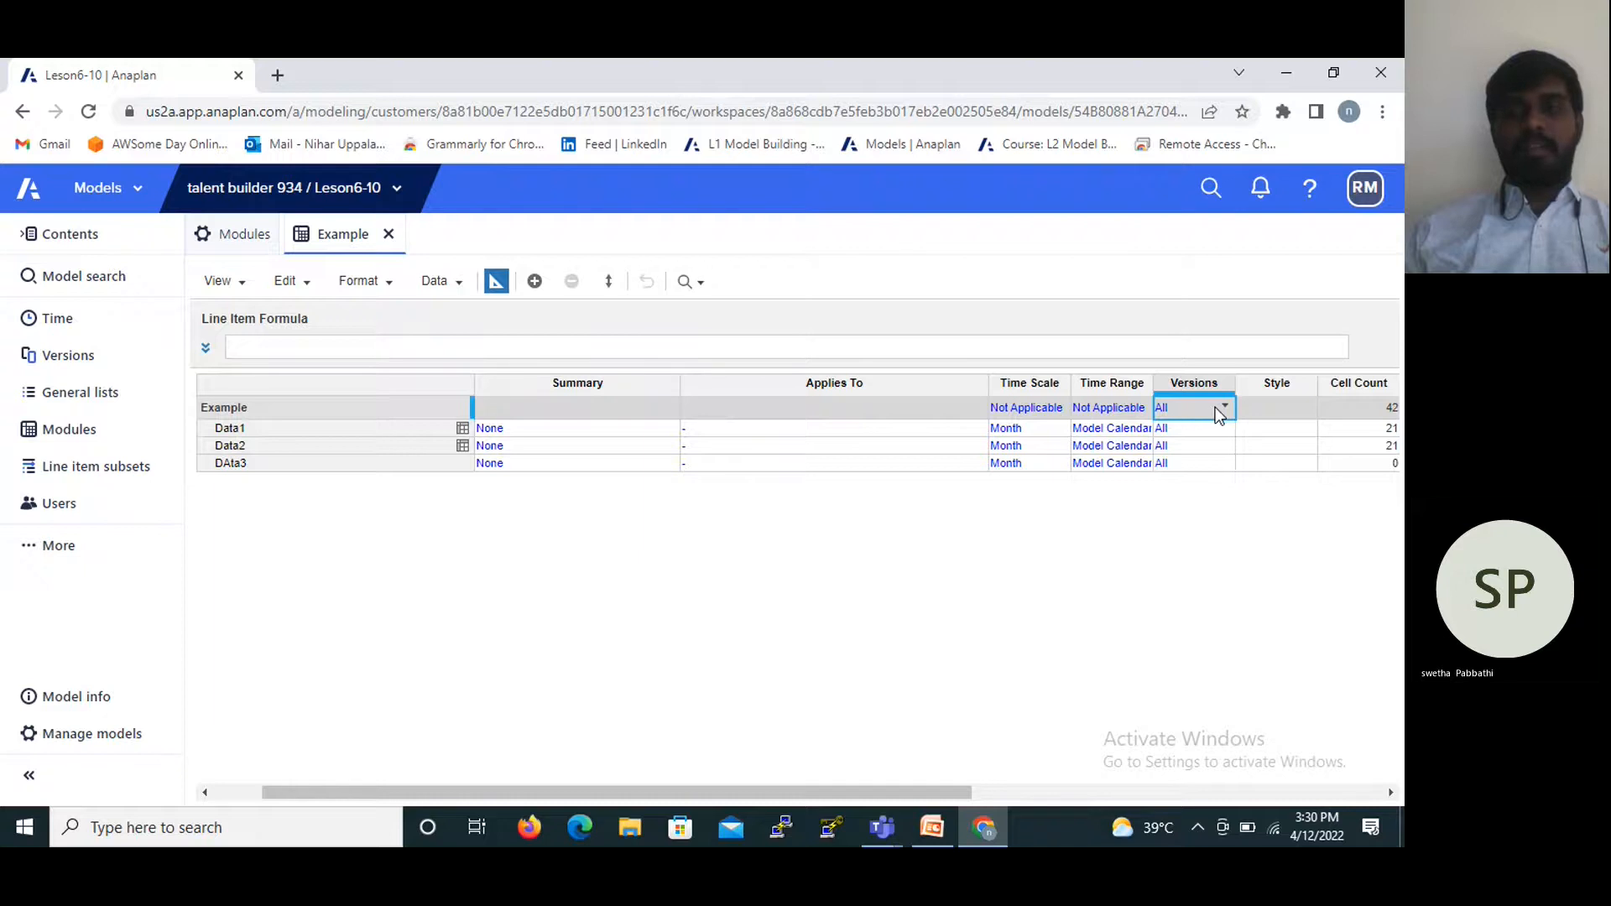
click(1219, 408)
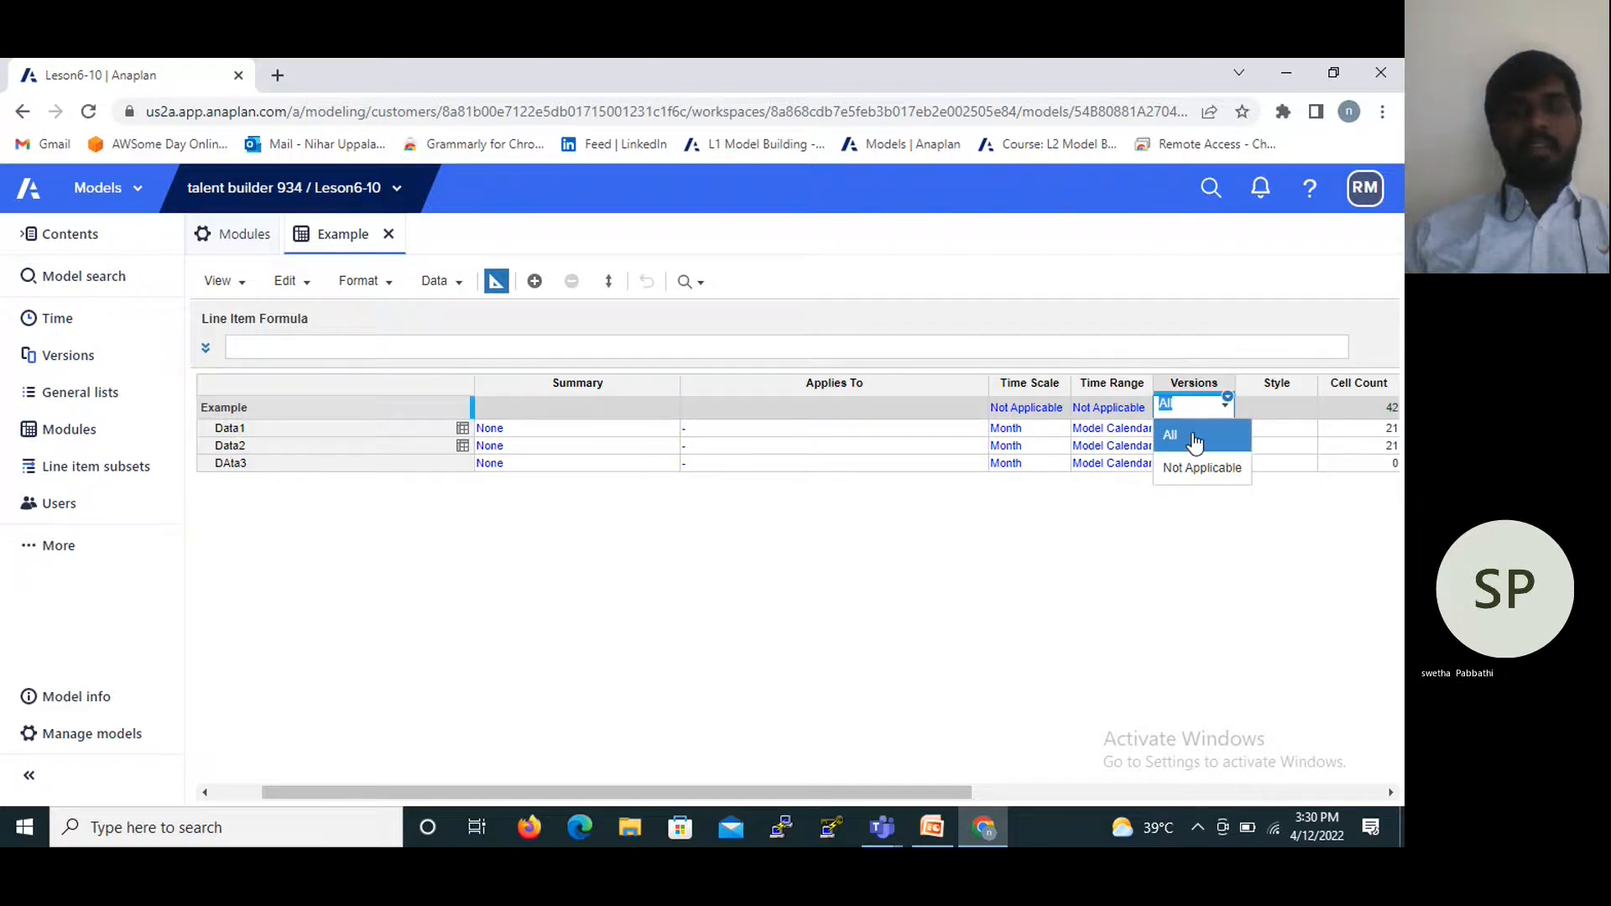
click(1196, 467)
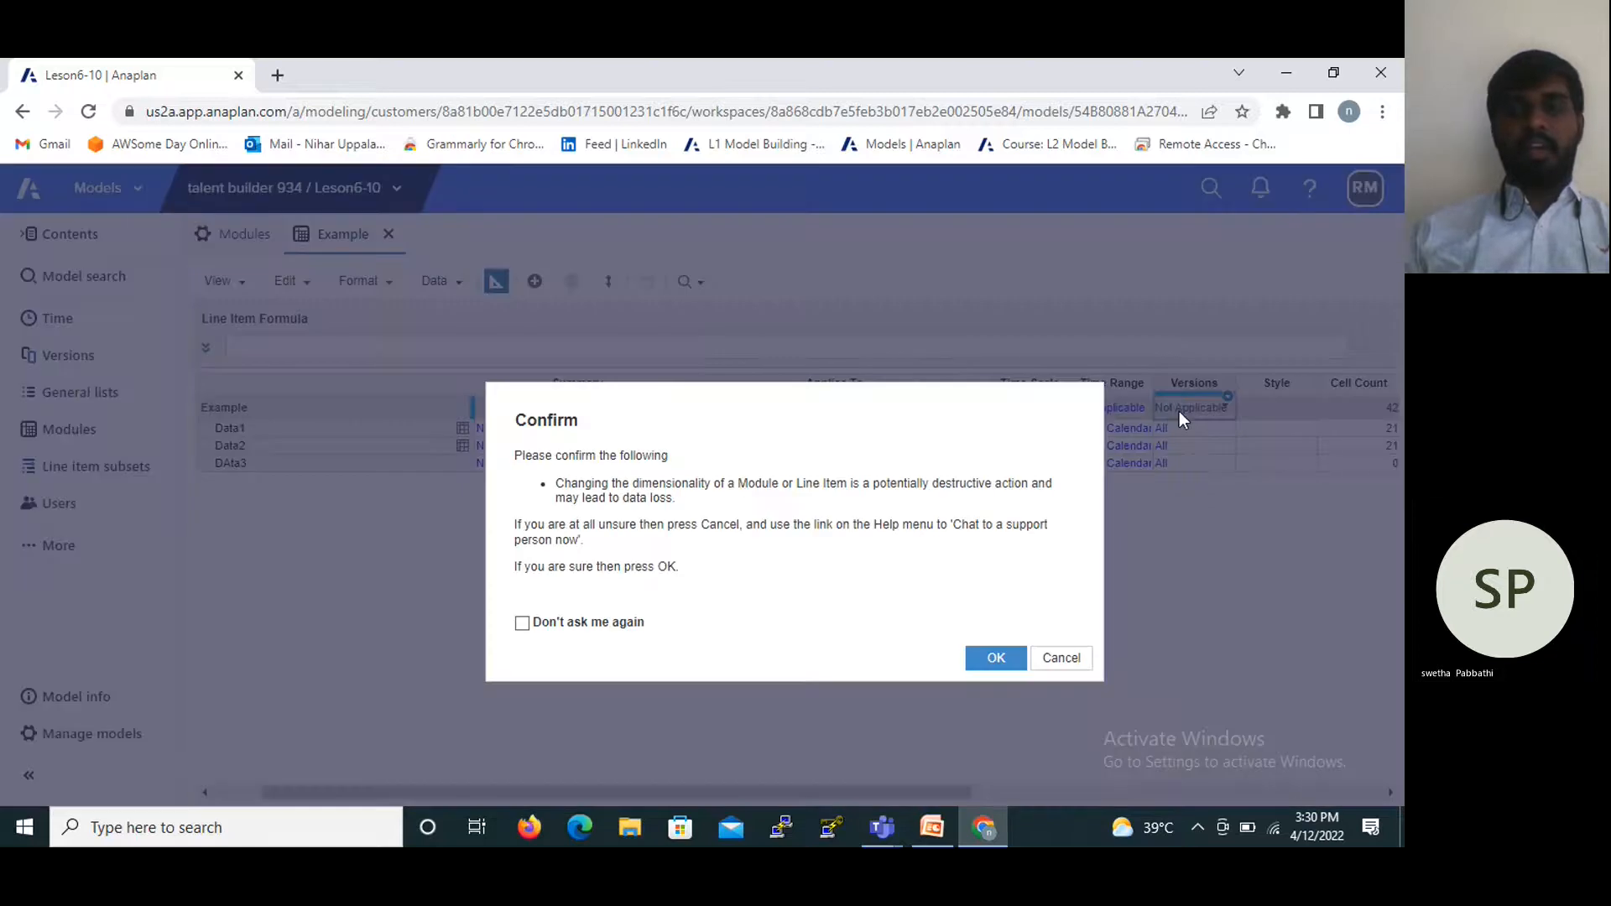
click(999, 658)
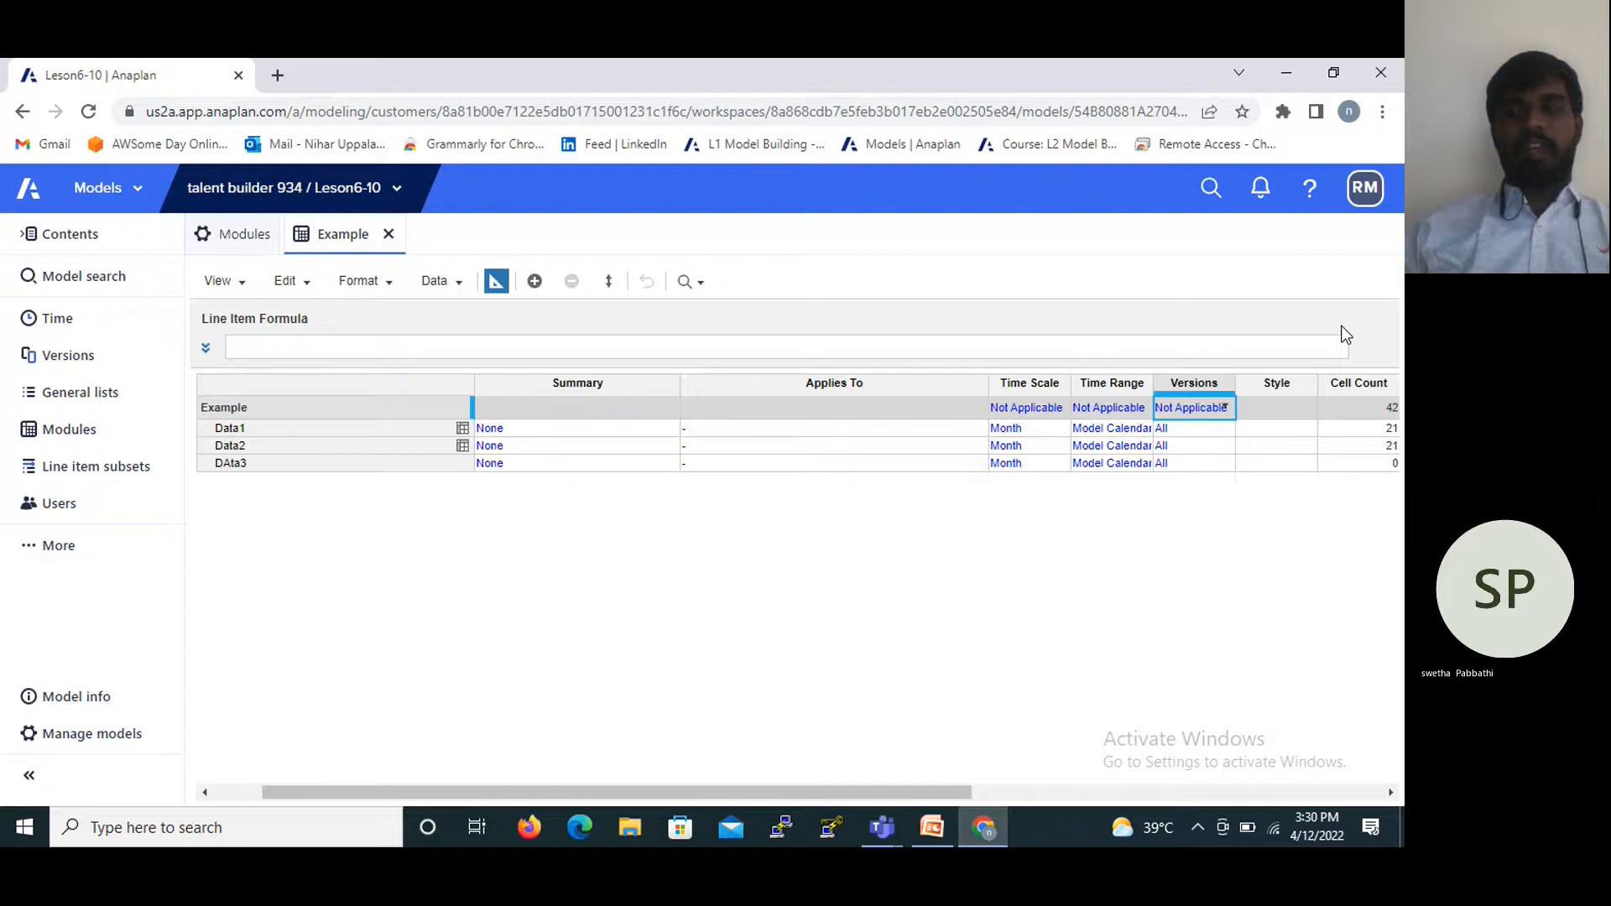
Apply the Heading1 style to the Data1 line item.
click(1276, 407)
click(1274, 429)
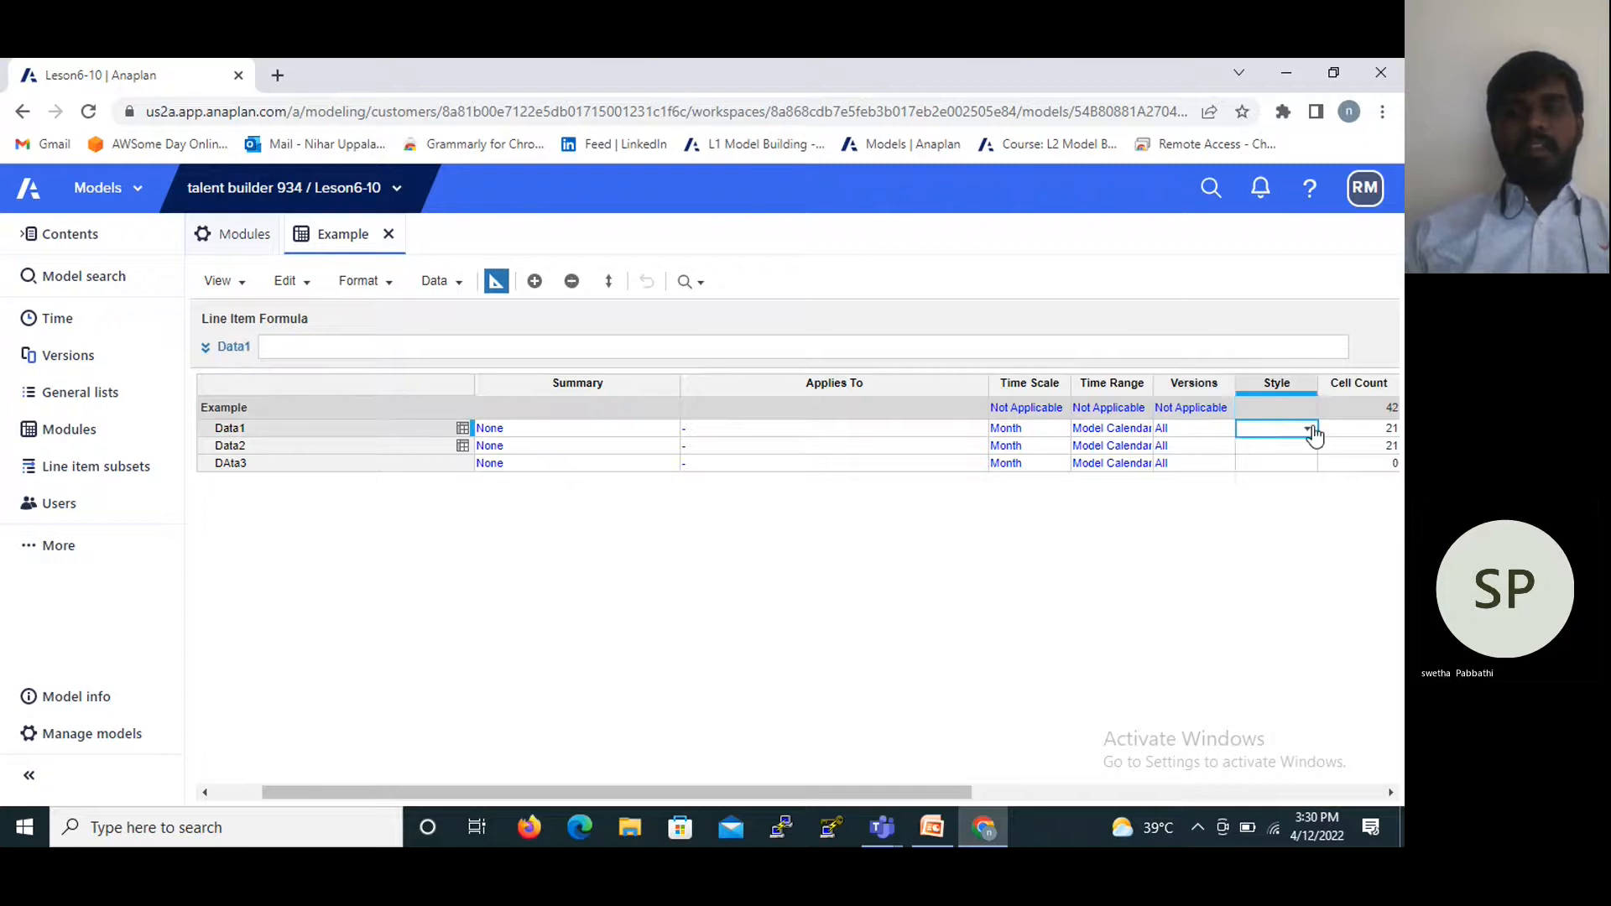
click(1310, 431)
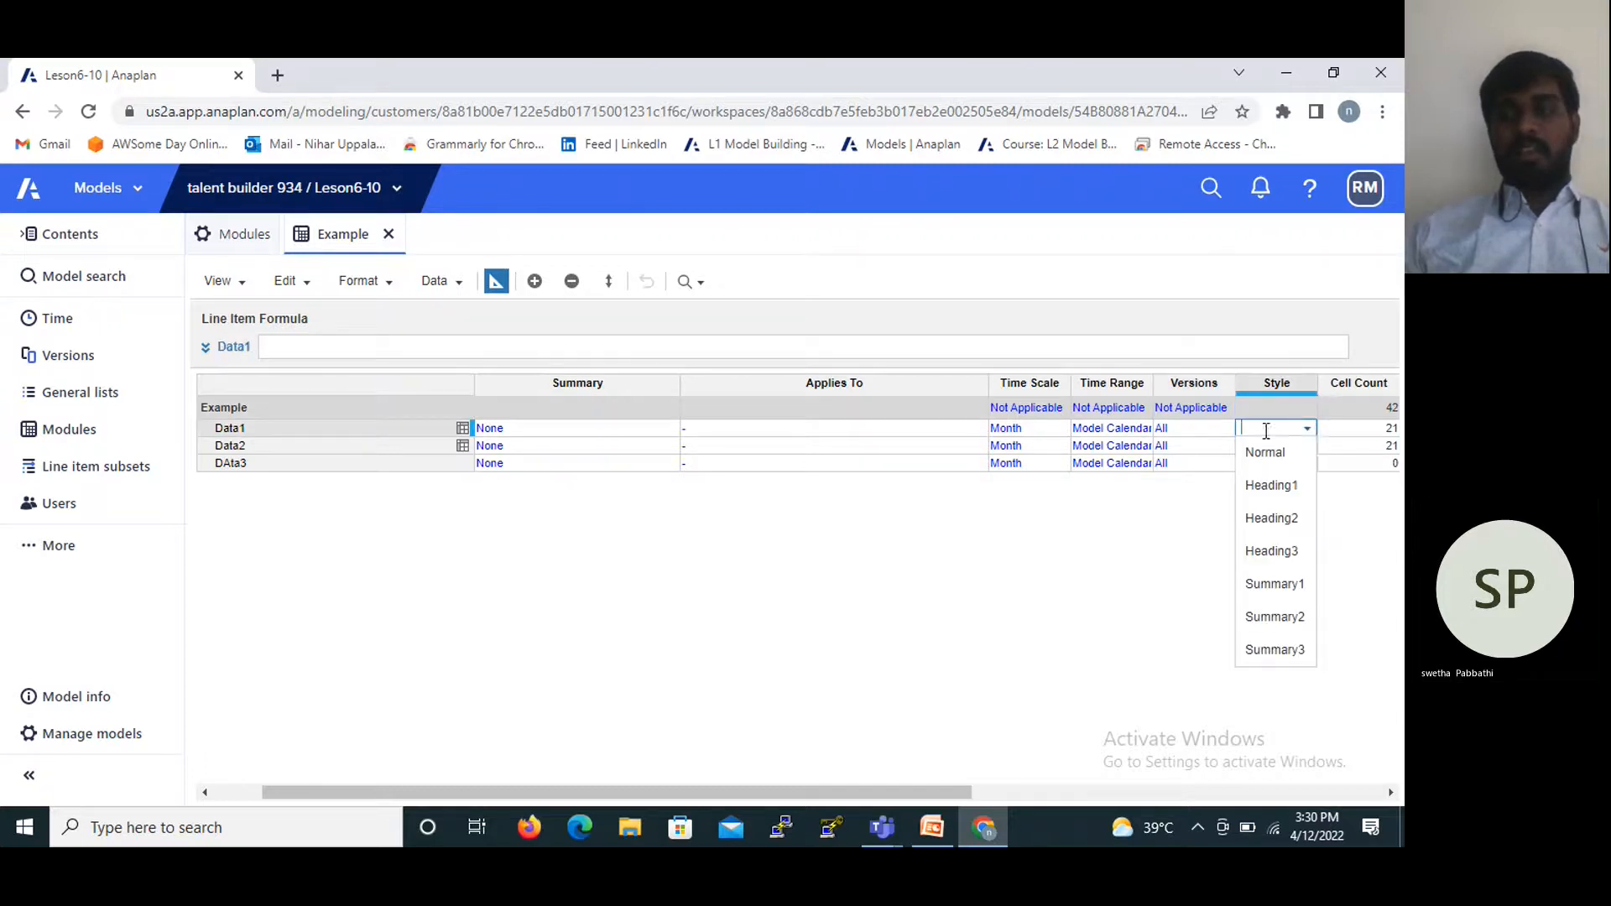
click(1264, 484)
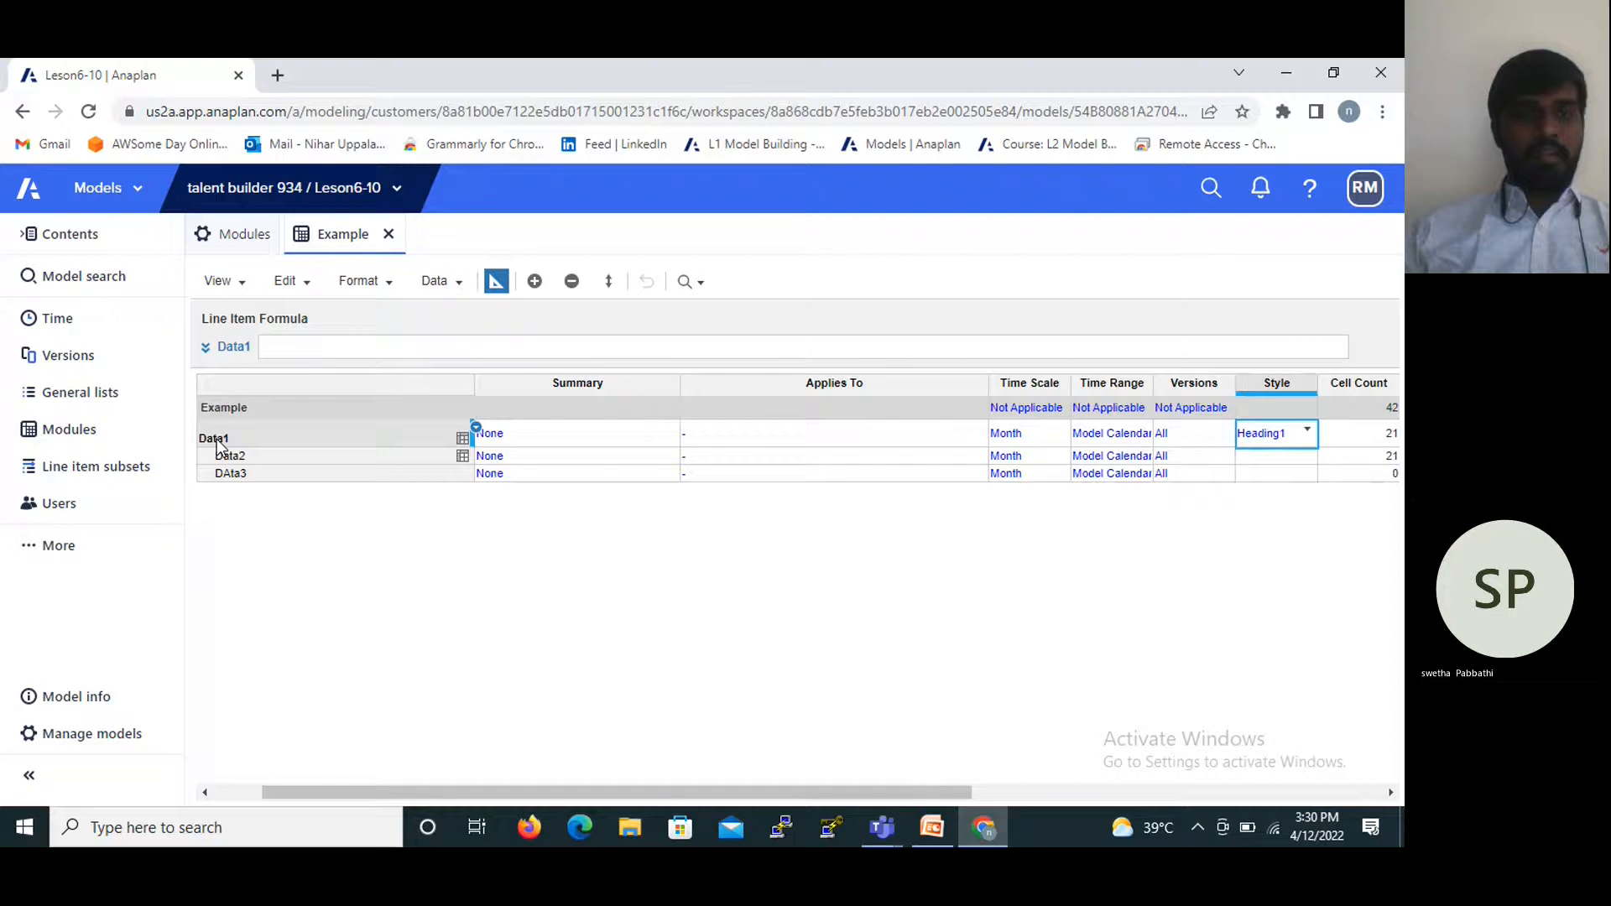
Apply the Heading2 style to Data2 and the Summary3 style to DAta3.
click(1289, 460)
click(1308, 461)
click(1307, 458)
click(1252, 548)
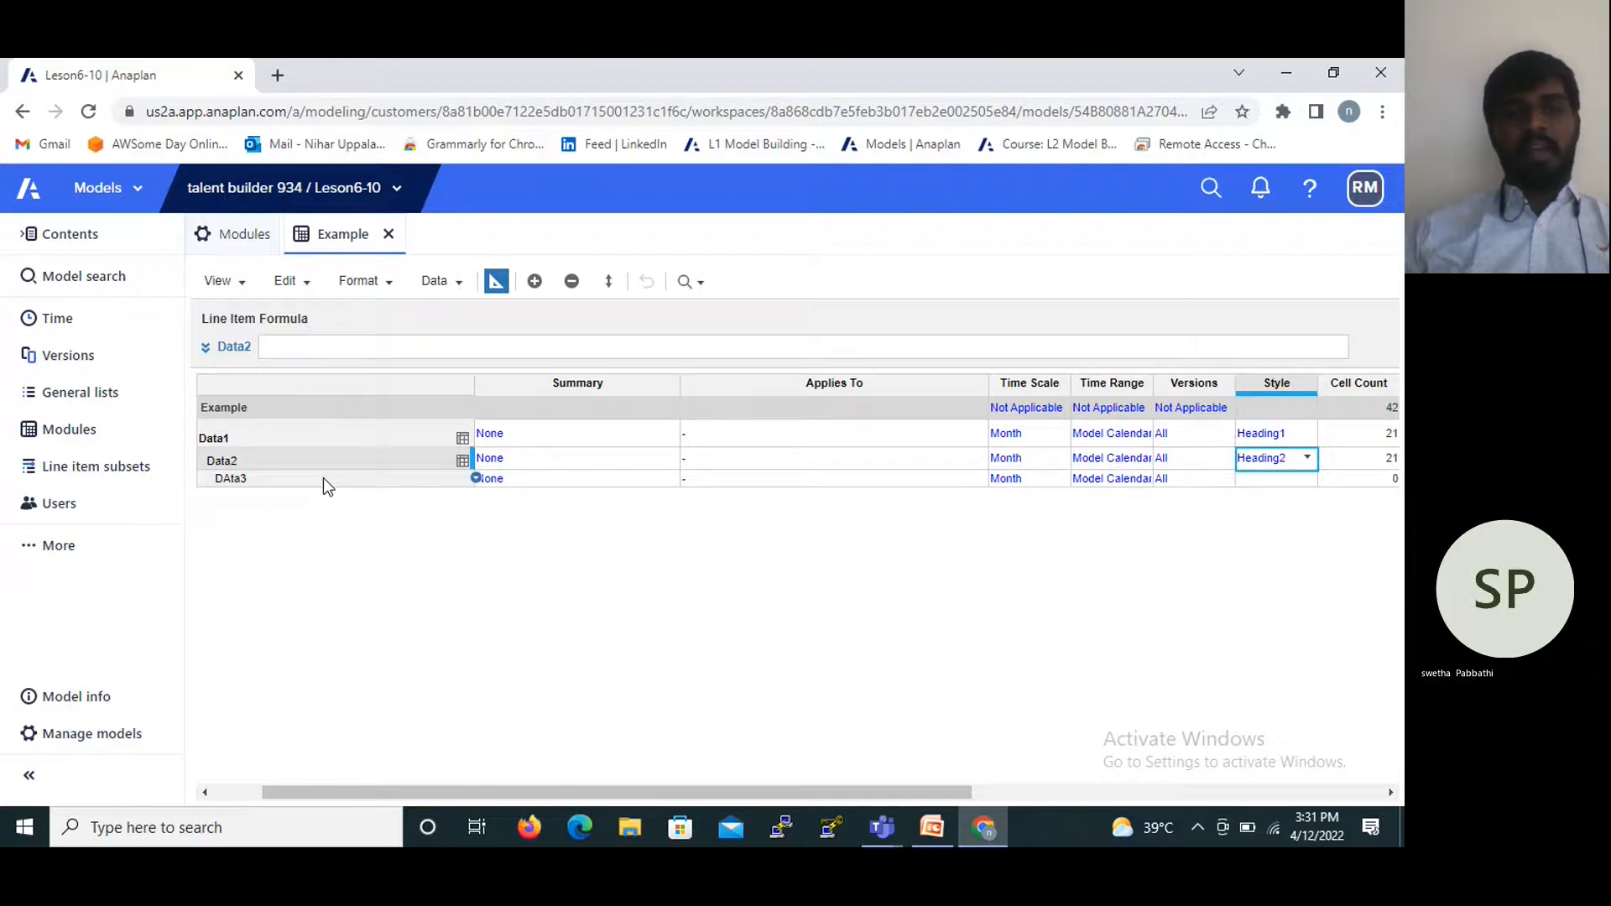
click(1284, 478)
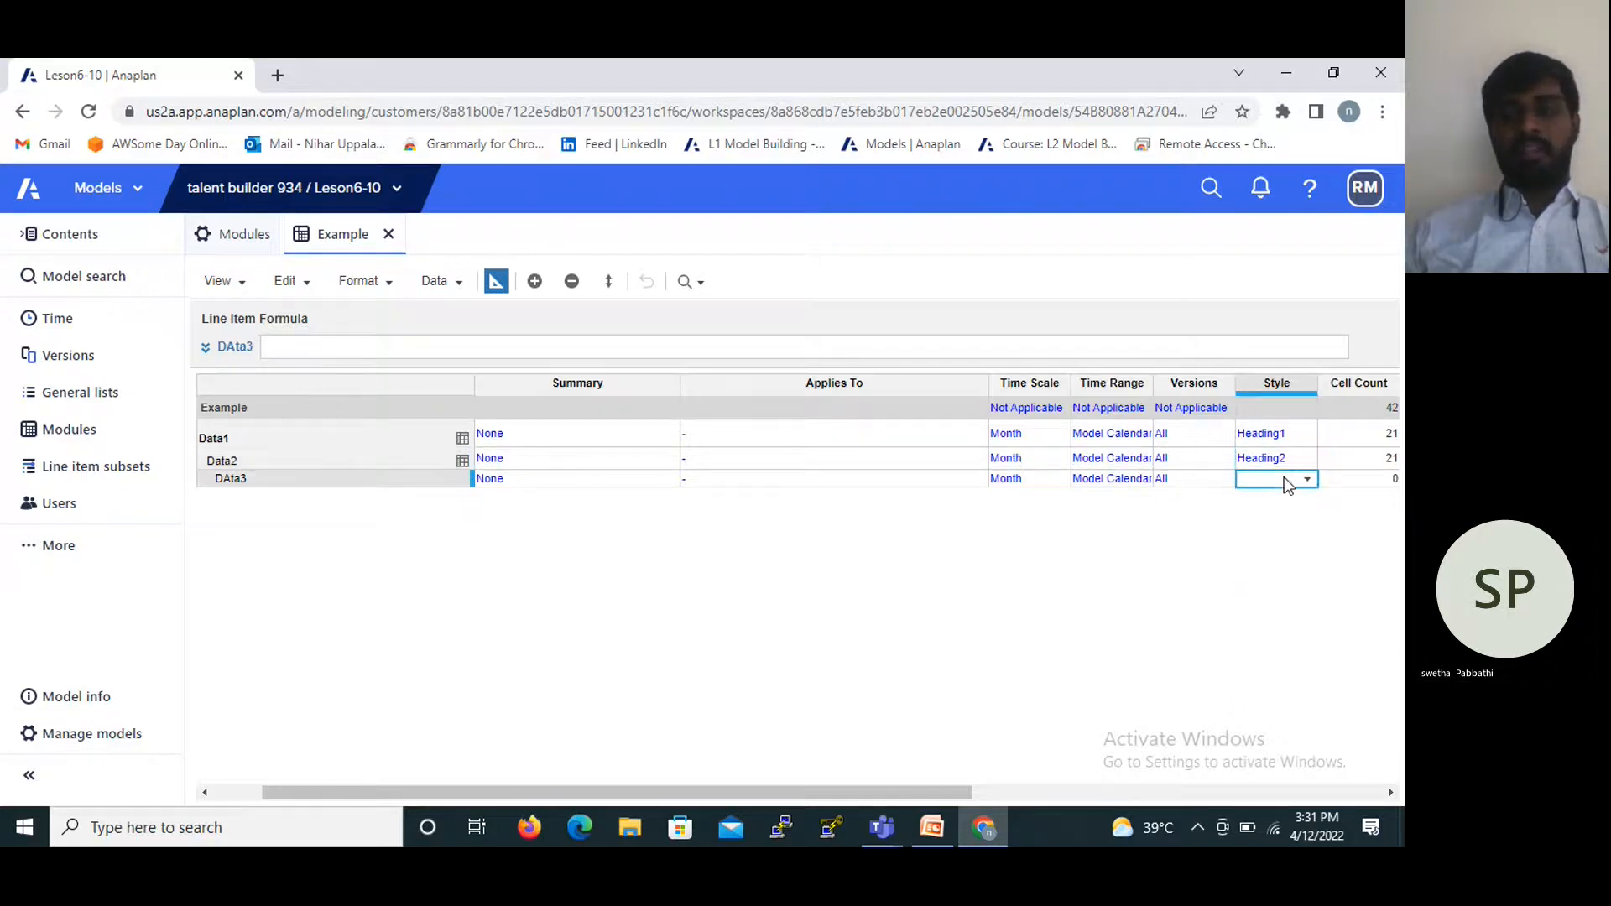
click(1308, 480)
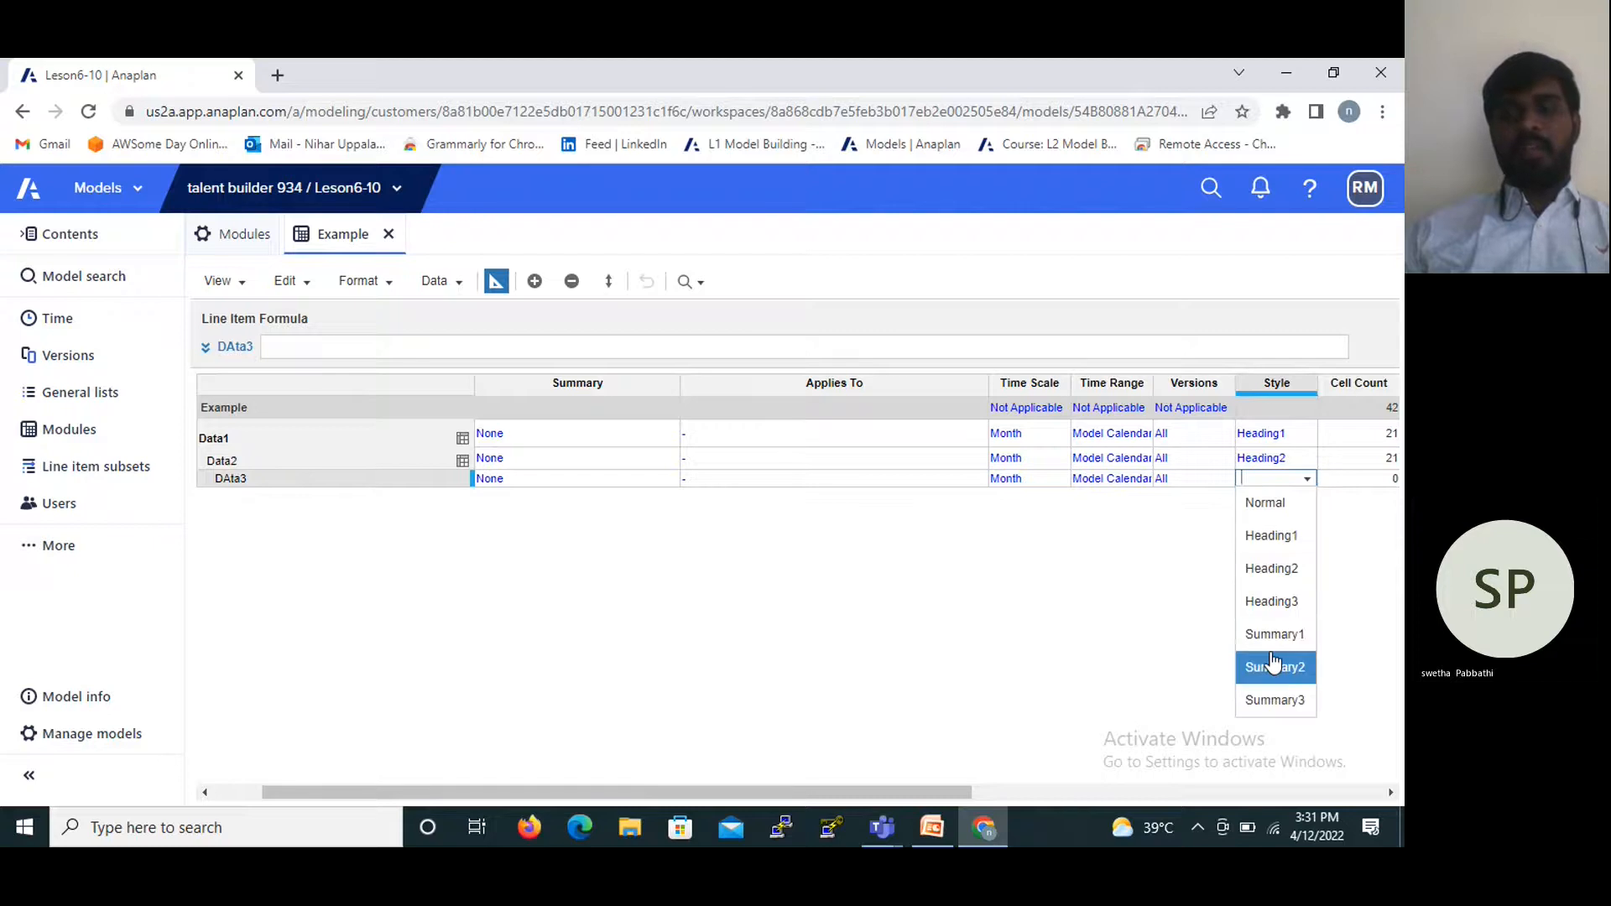
click(1272, 702)
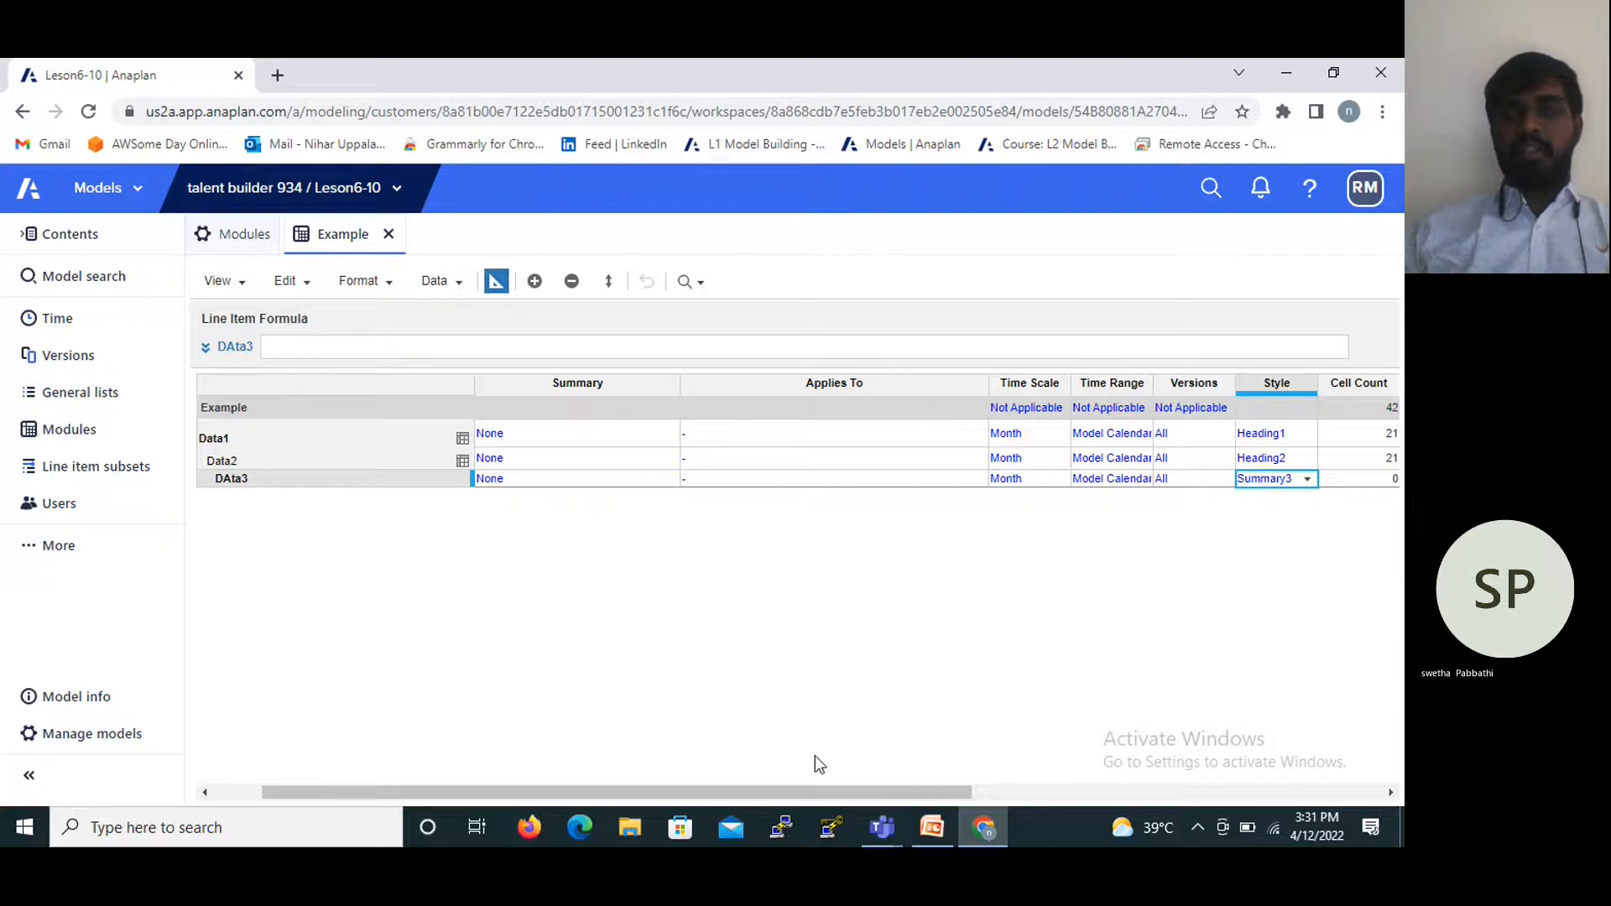
Check how the styled line items look in the Example module's grid view, and return to Blueprint view.
drag(794, 792, 803, 792)
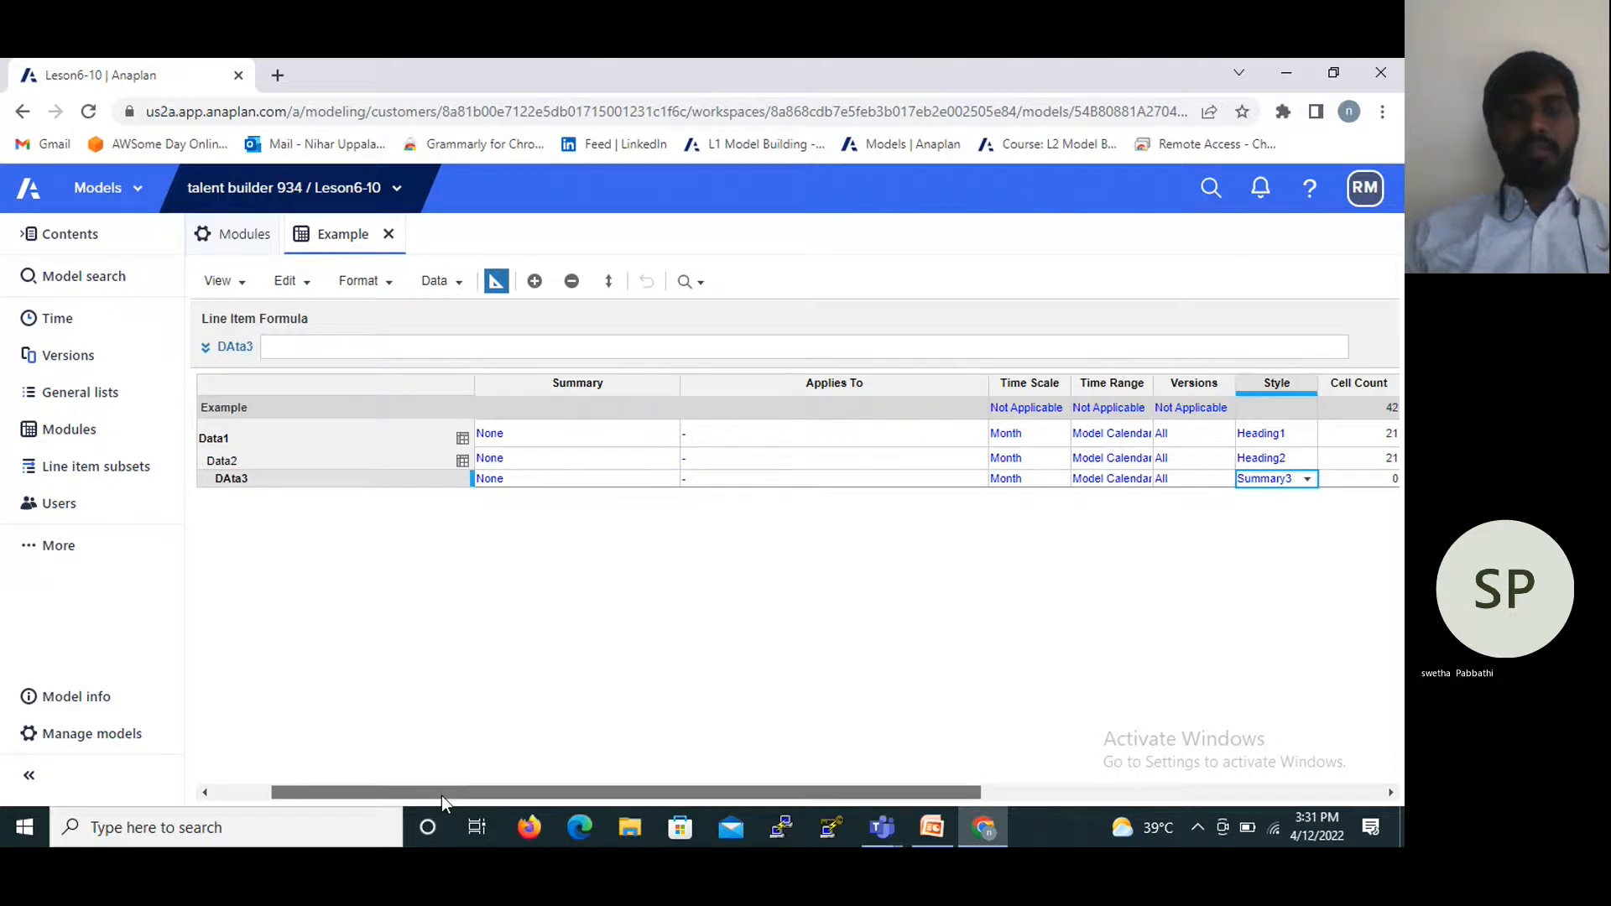
drag(442, 796, 472, 795)
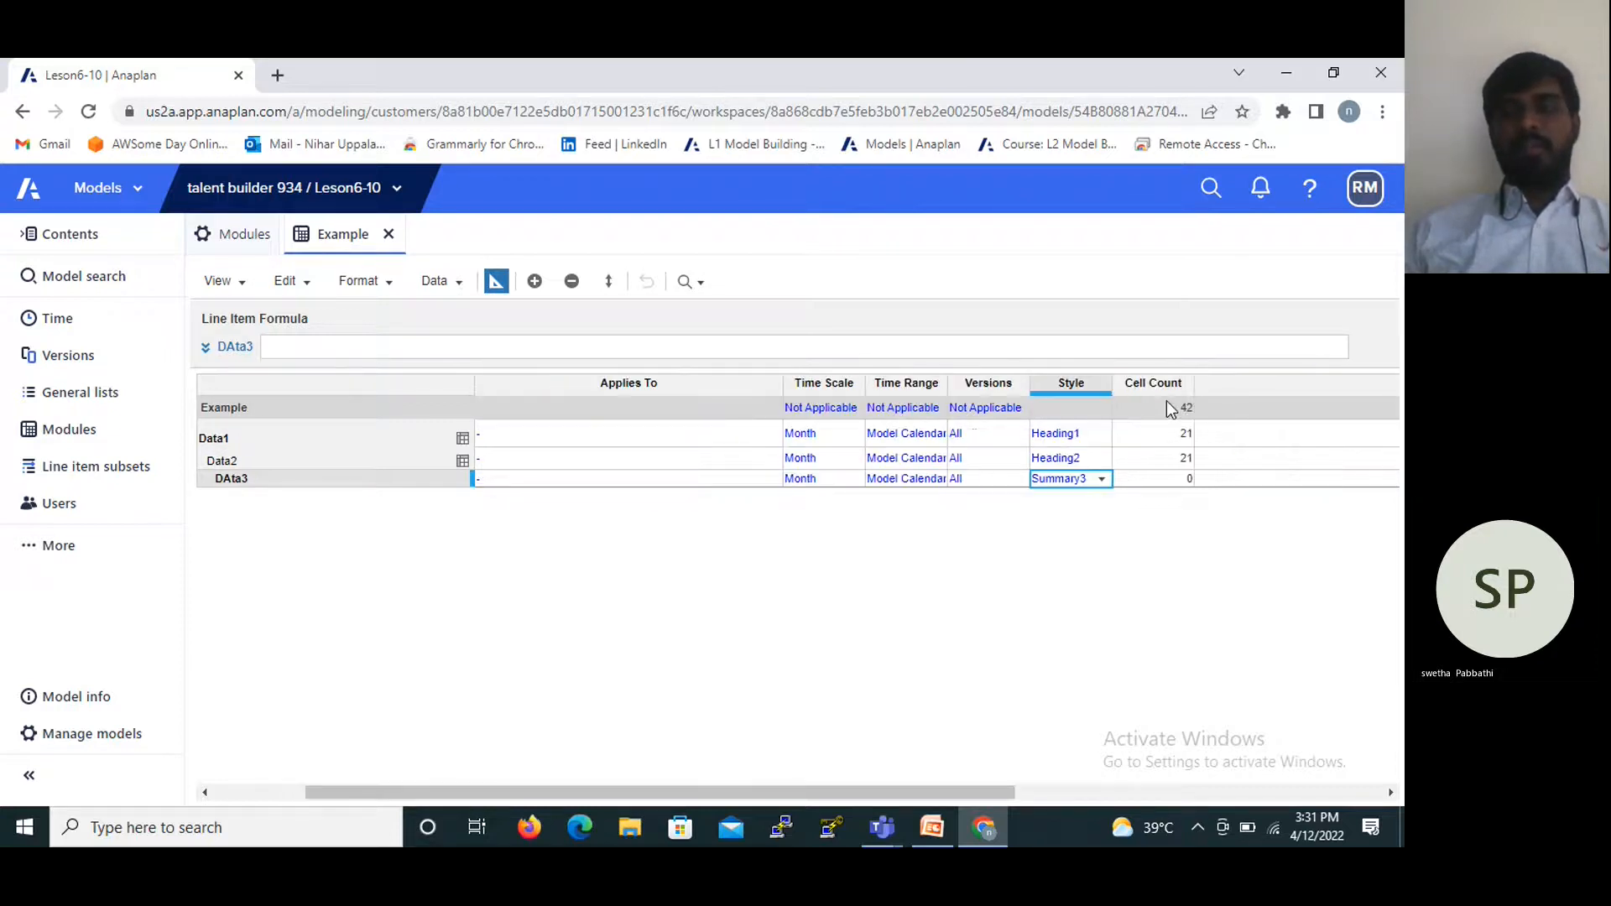
click(495, 284)
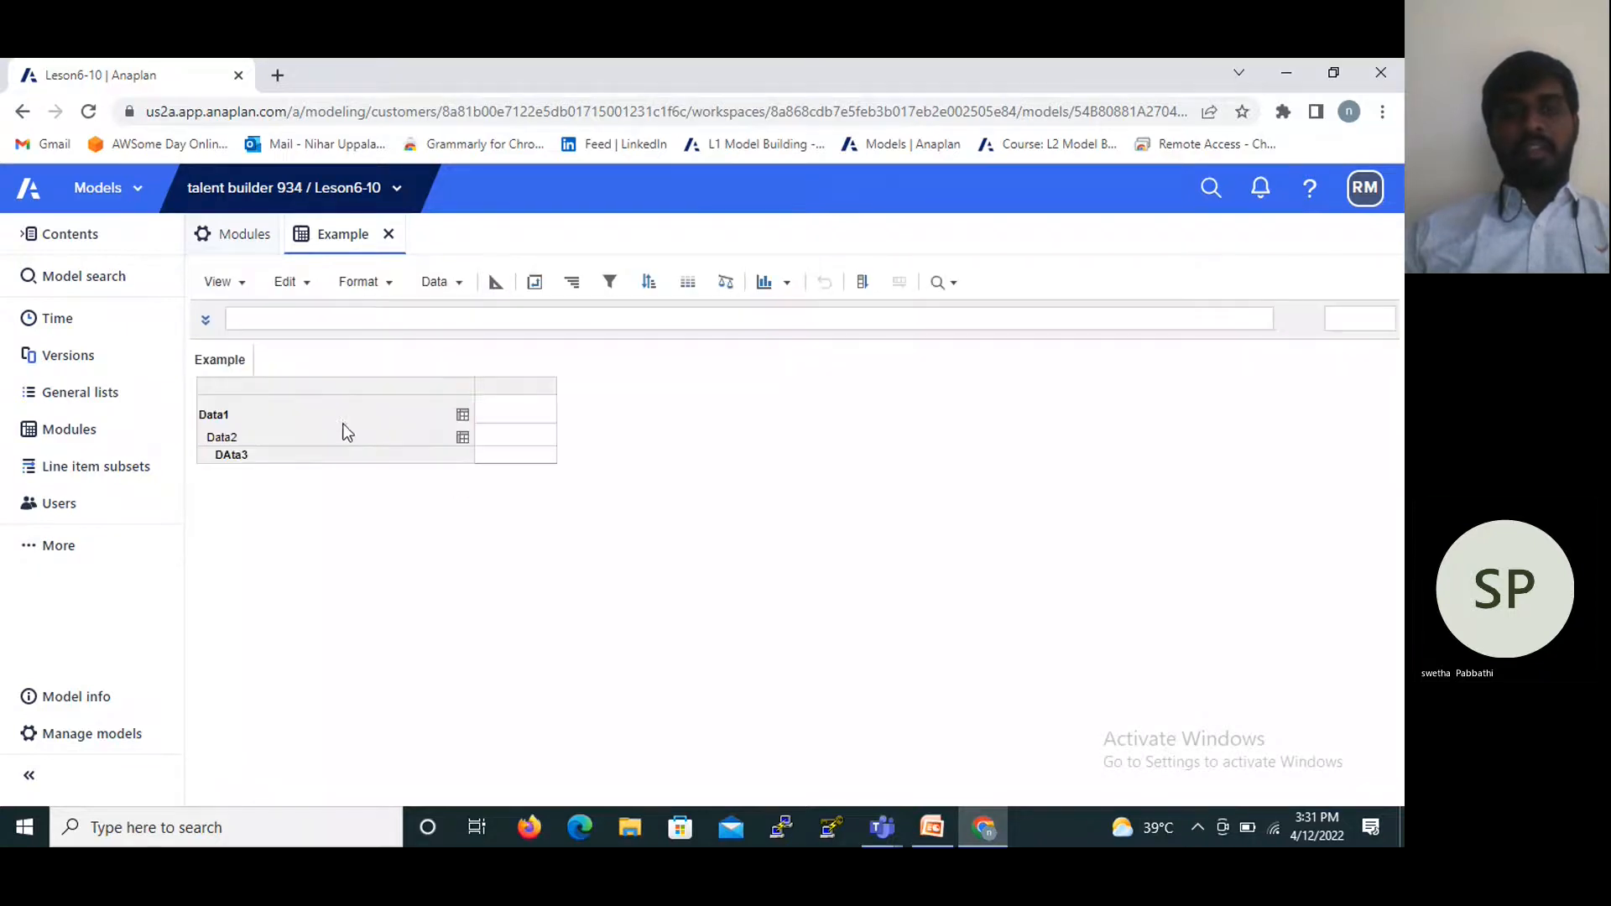
click(496, 282)
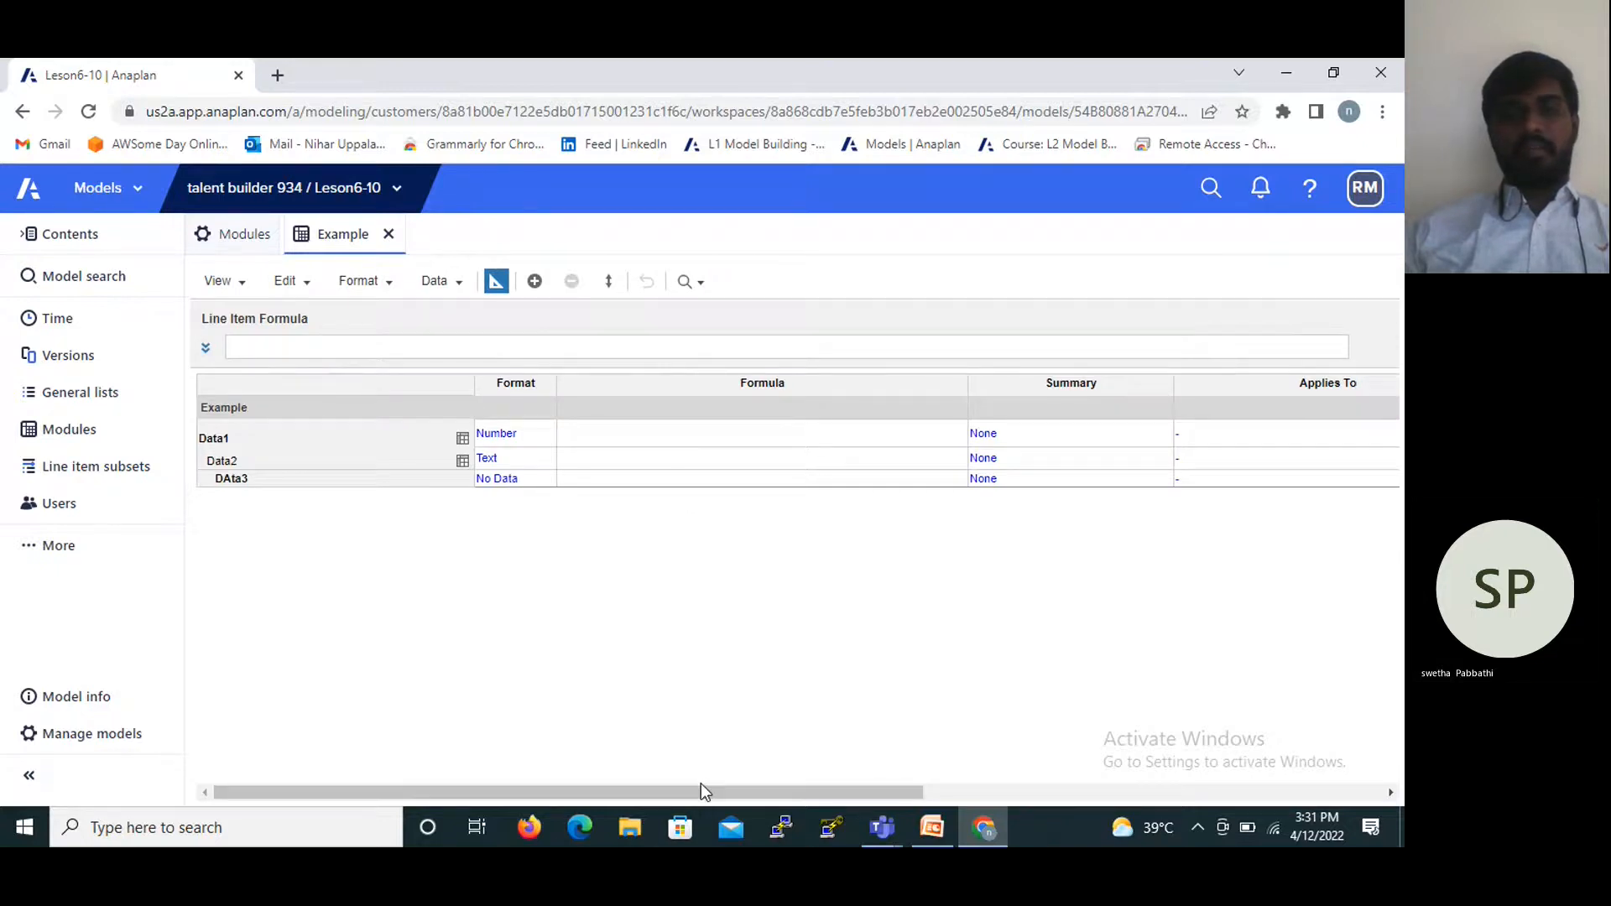
Examine the Cell Count and Notes columns for the Example module and its Data1 line item.
drag(750, 794, 819, 794)
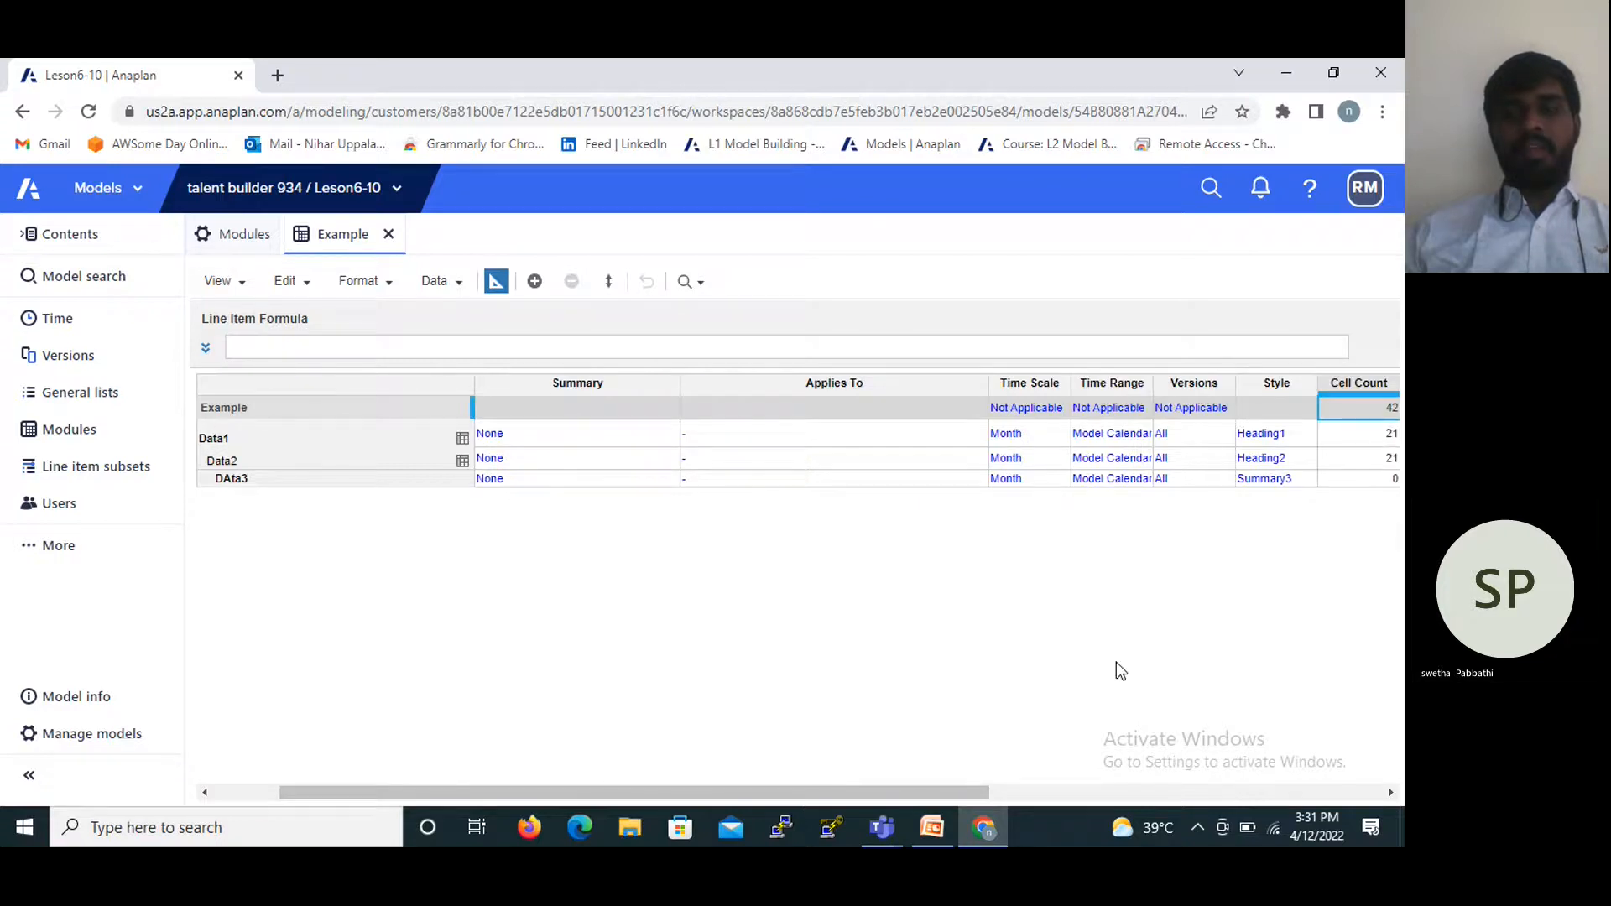
drag(910, 783, 939, 798)
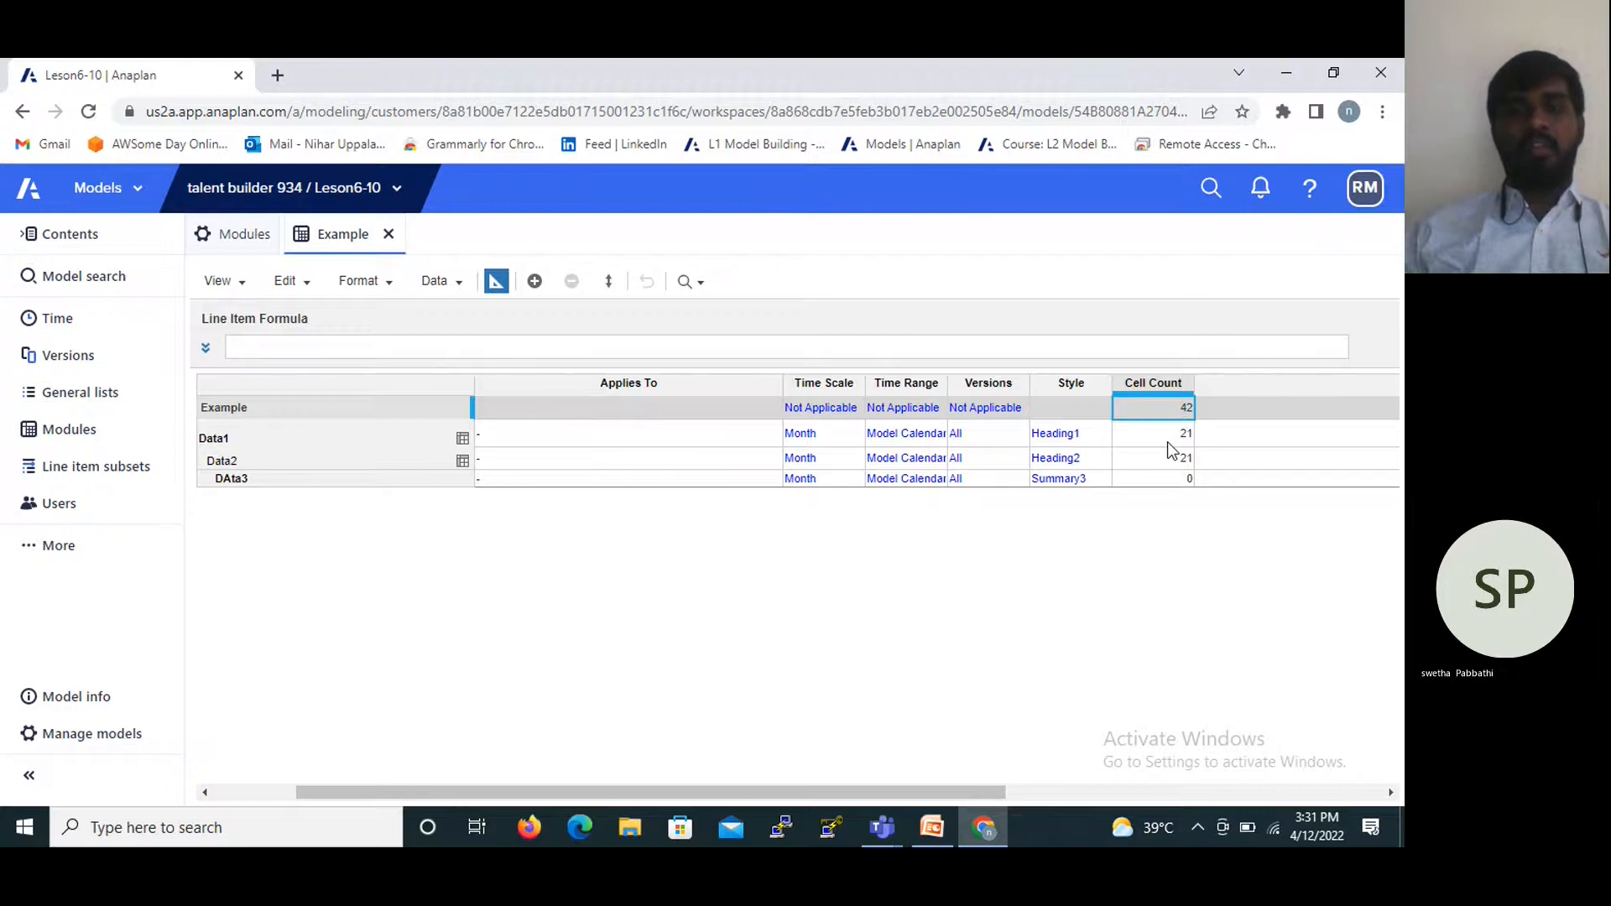
click(1176, 437)
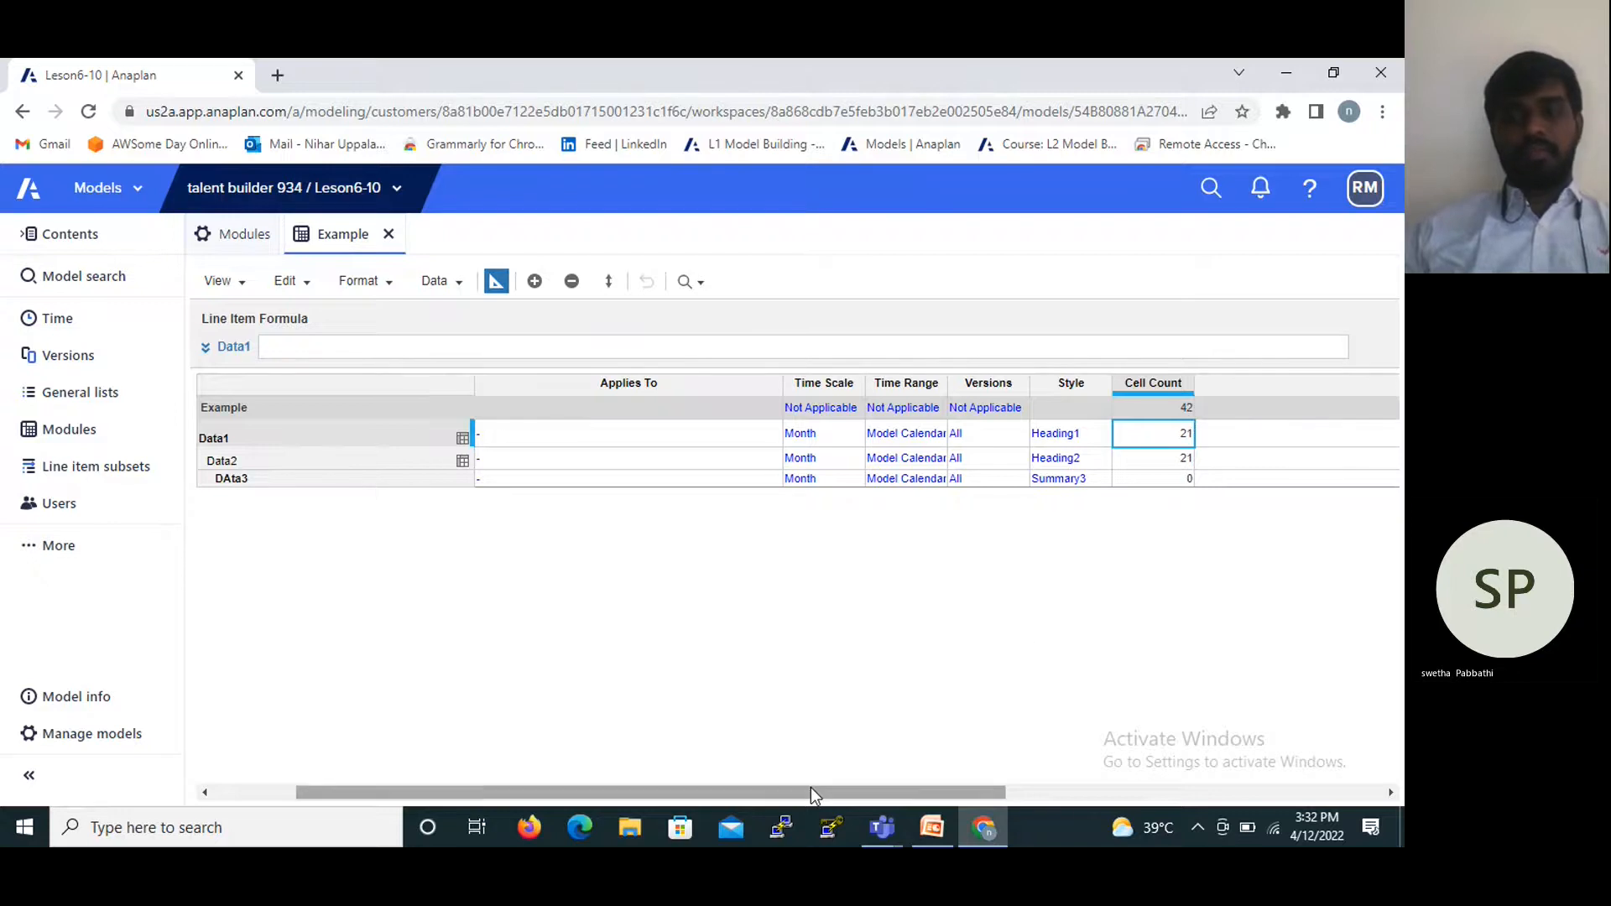
drag(811, 787, 843, 792)
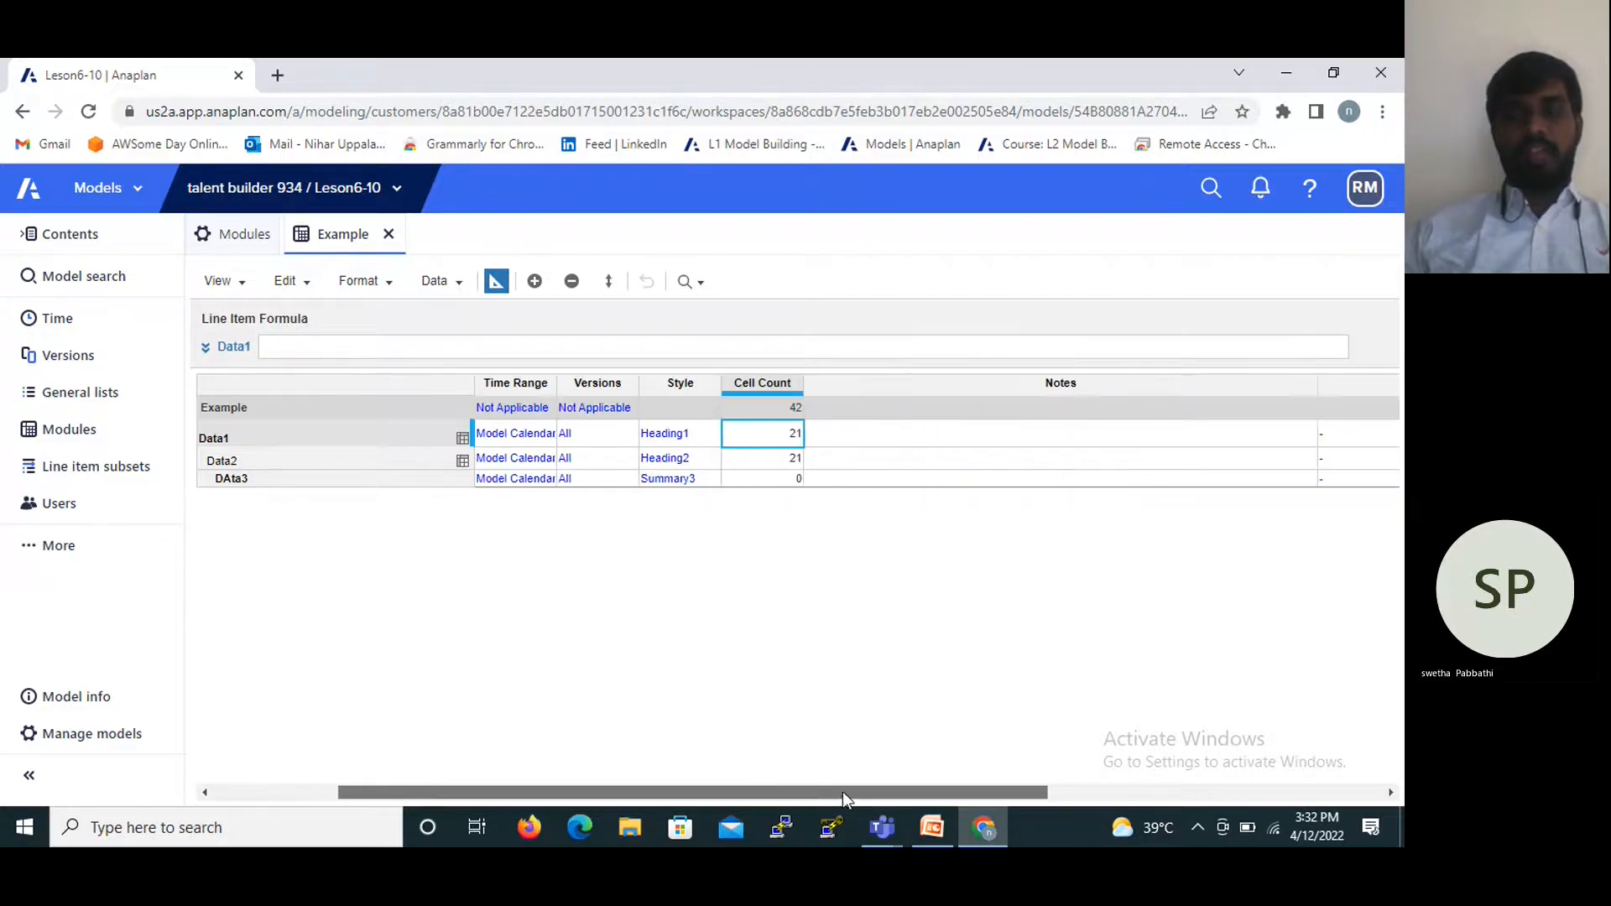
click(895, 440)
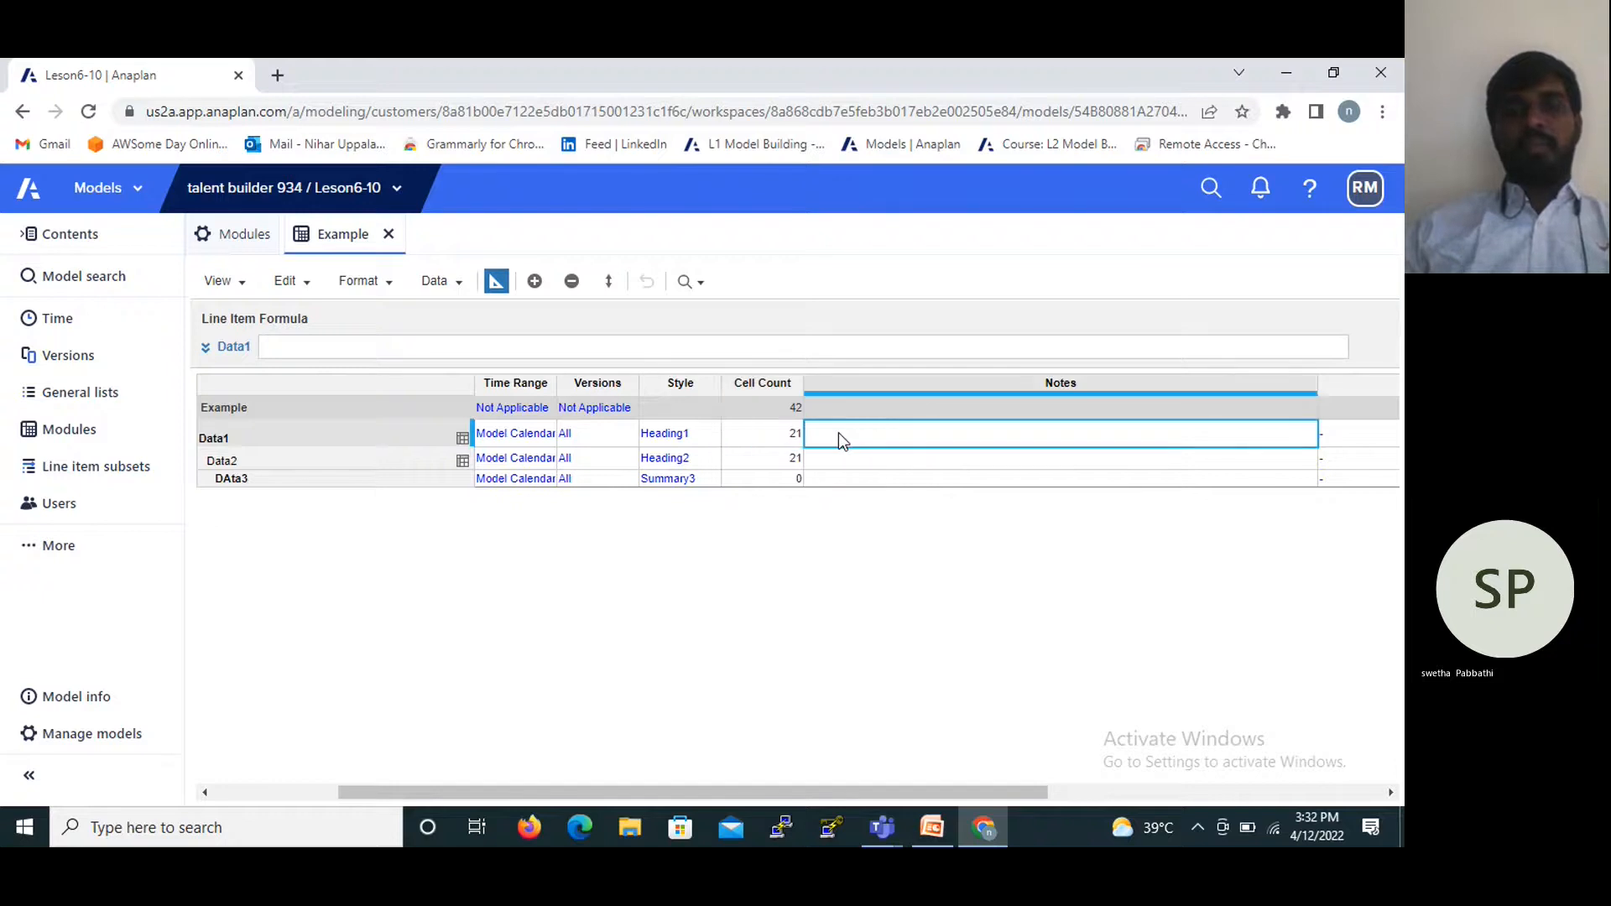
Set the Example module's default Versions to All and accept the dimensionality change.
click(632, 413)
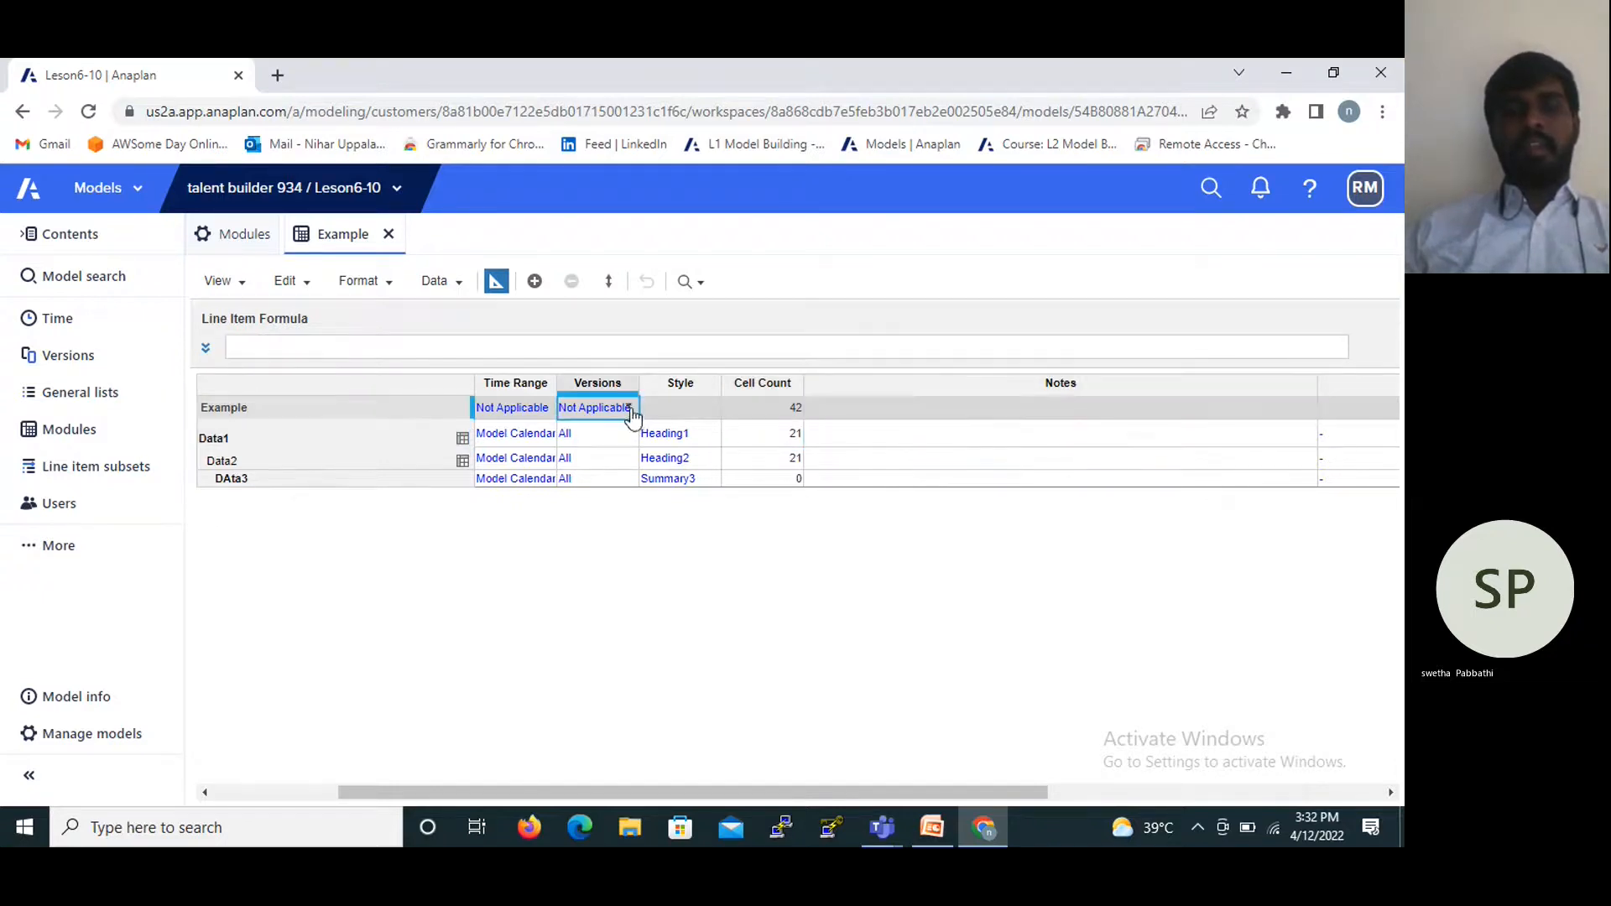
click(631, 410)
click(631, 405)
click(631, 409)
click(623, 433)
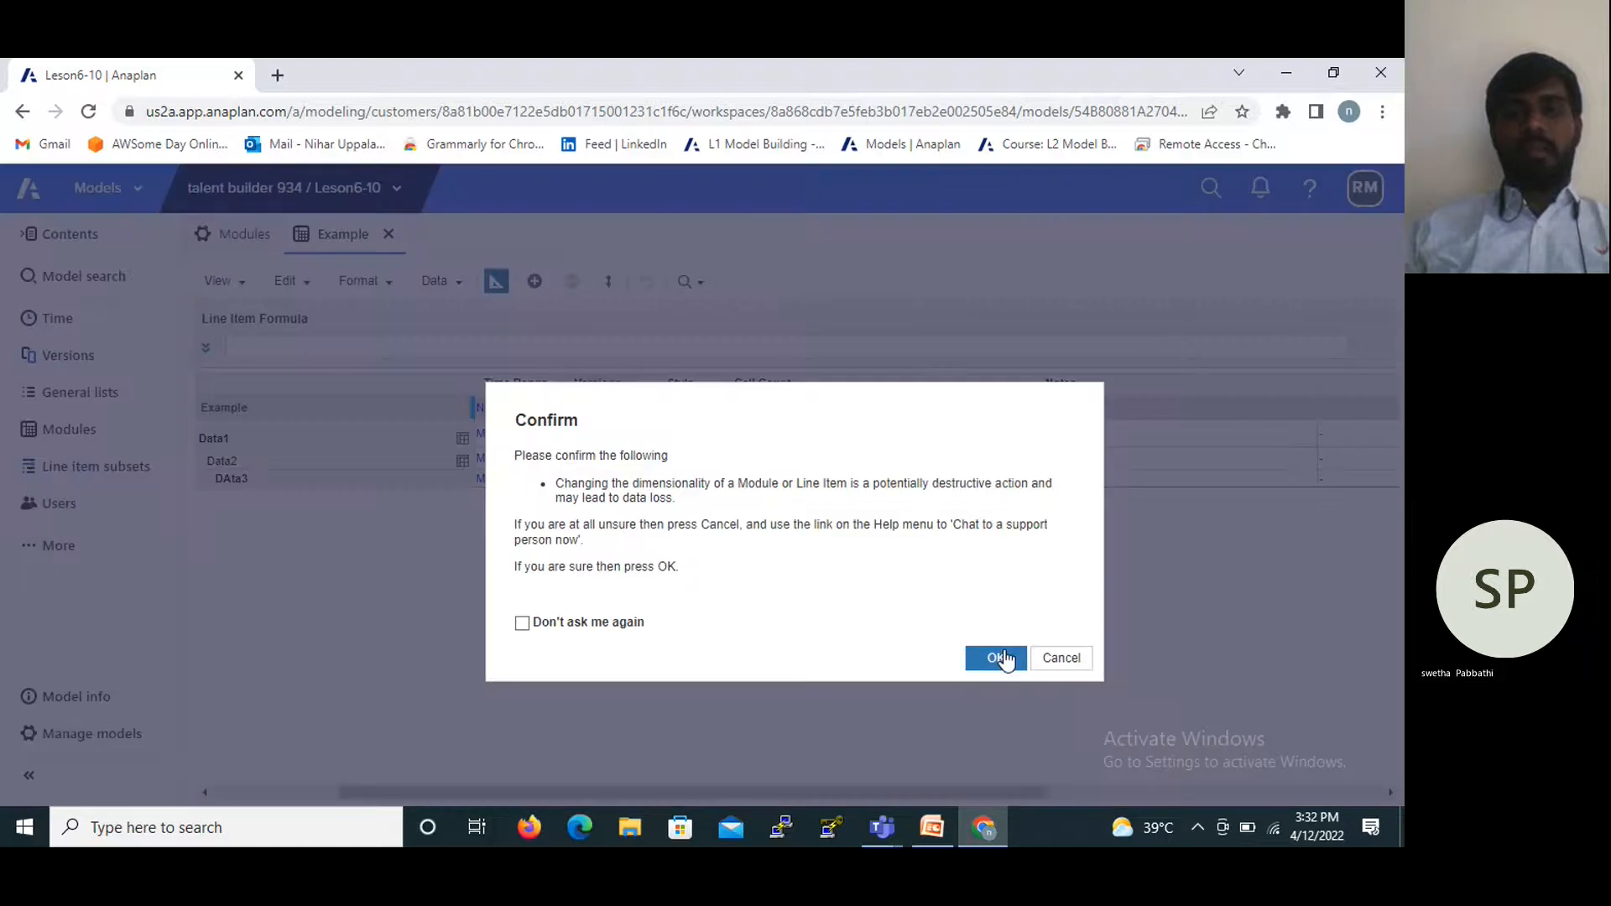
click(999, 658)
Set the Example module's default Time Range to Model Calendar and accept the dimensionality change.
click(520, 411)
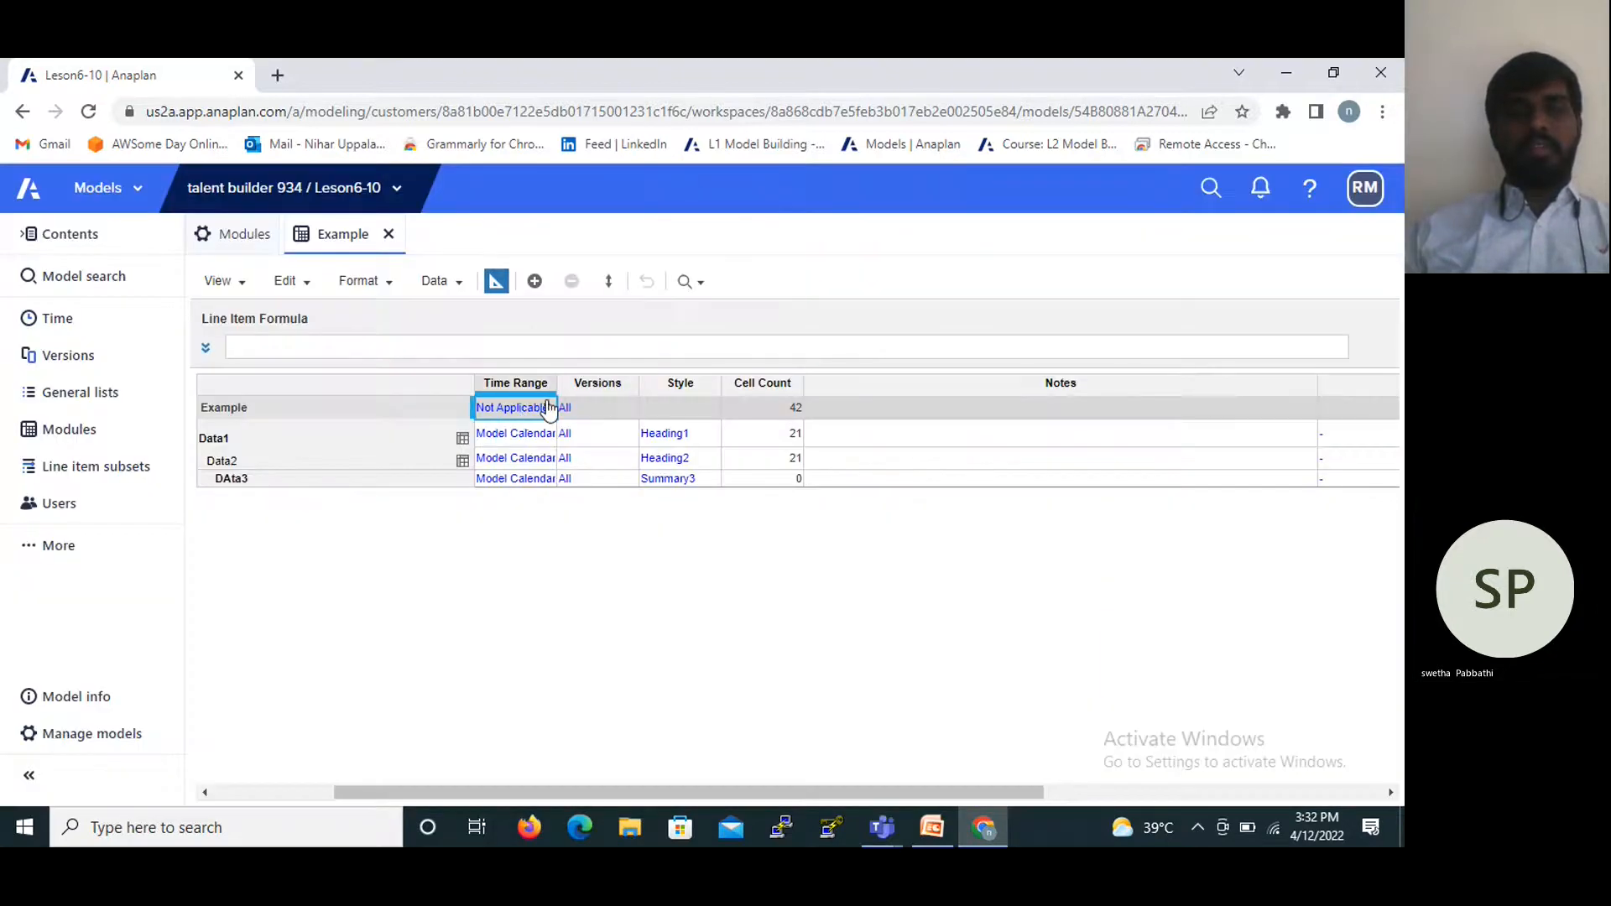
click(522, 413)
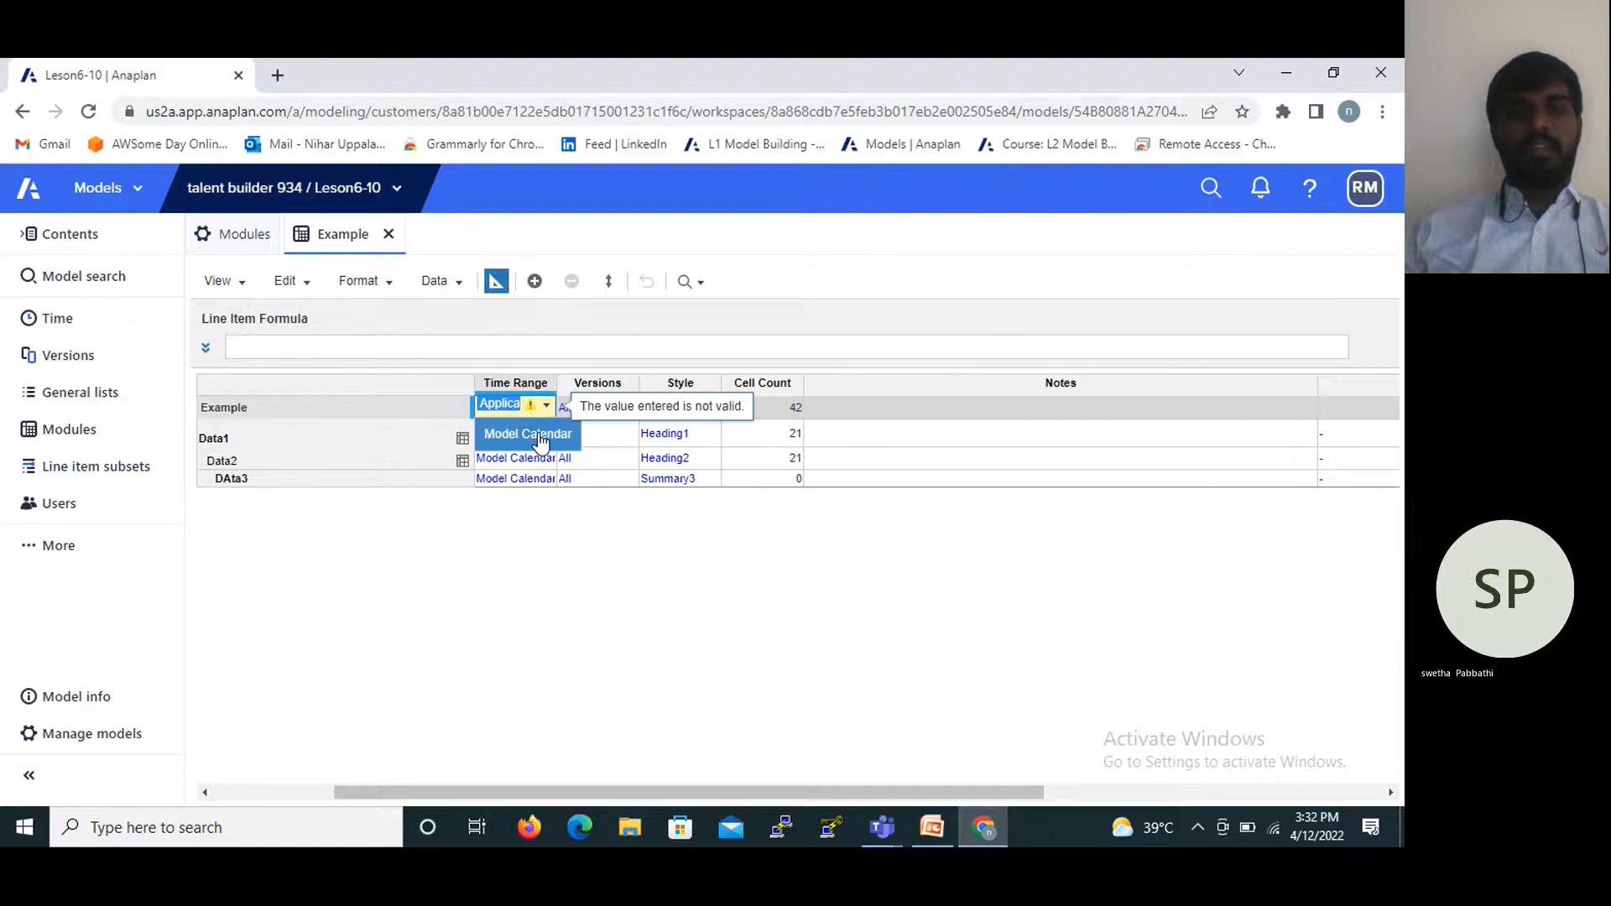
click(539, 437)
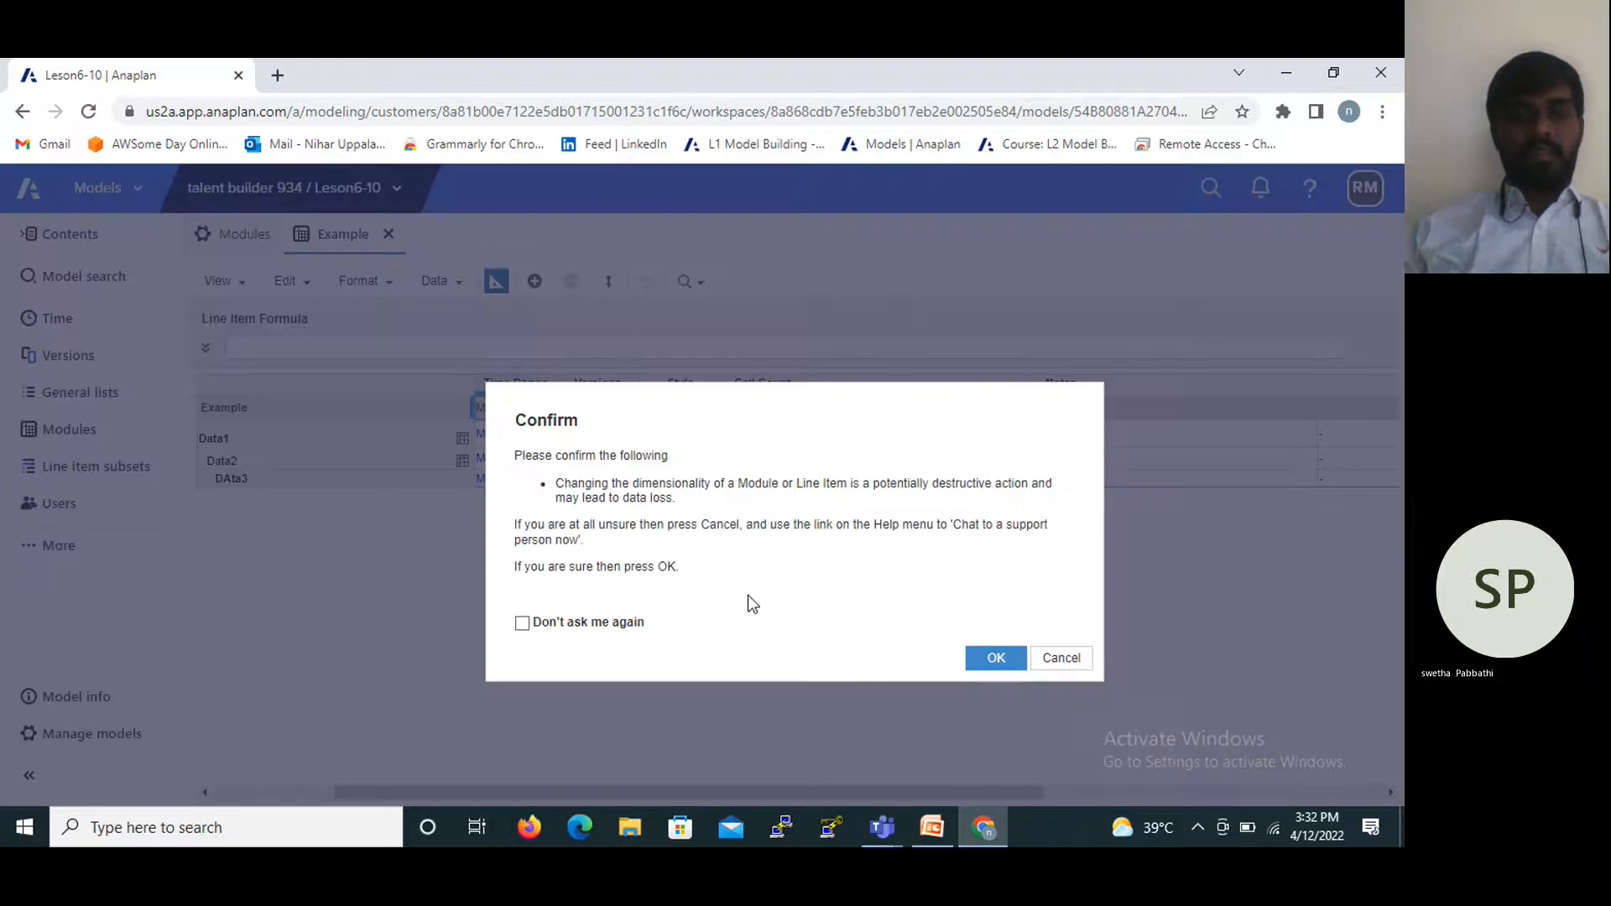
click(996, 659)
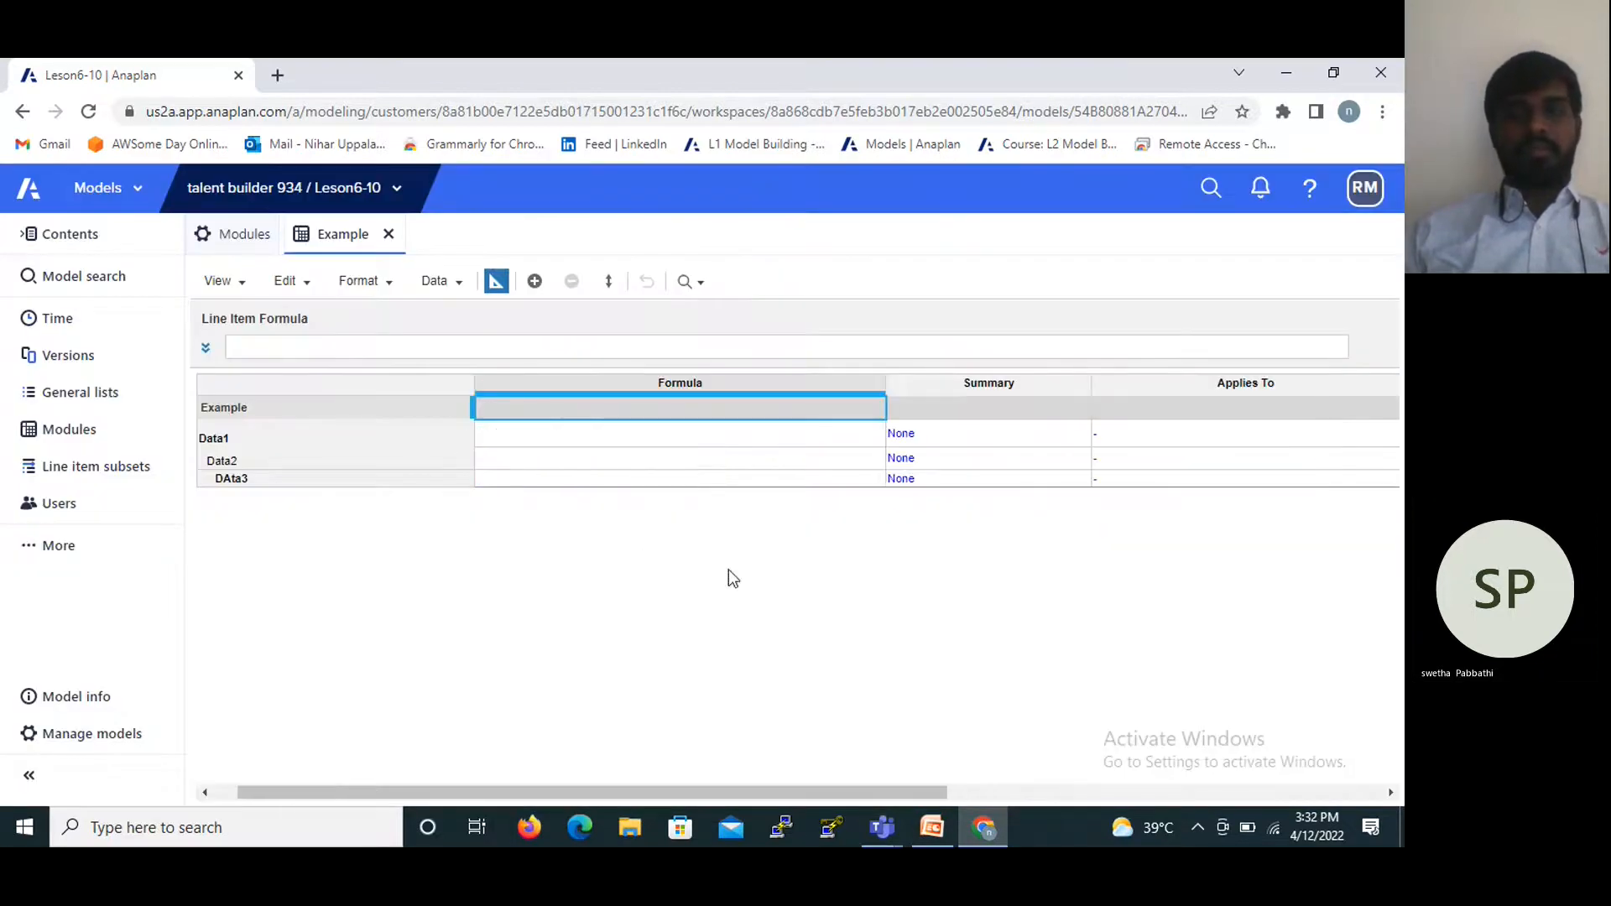
Look through the Example module's Blueprint columns from Formula across to Users List, and return to Notes.
key(Right)
key(Right)
key(Right)
key(Right)
key(Right)
key(Right)
key(Right)
key(Right)
key(Right)
key(Right)
key(Right)
key(Right)
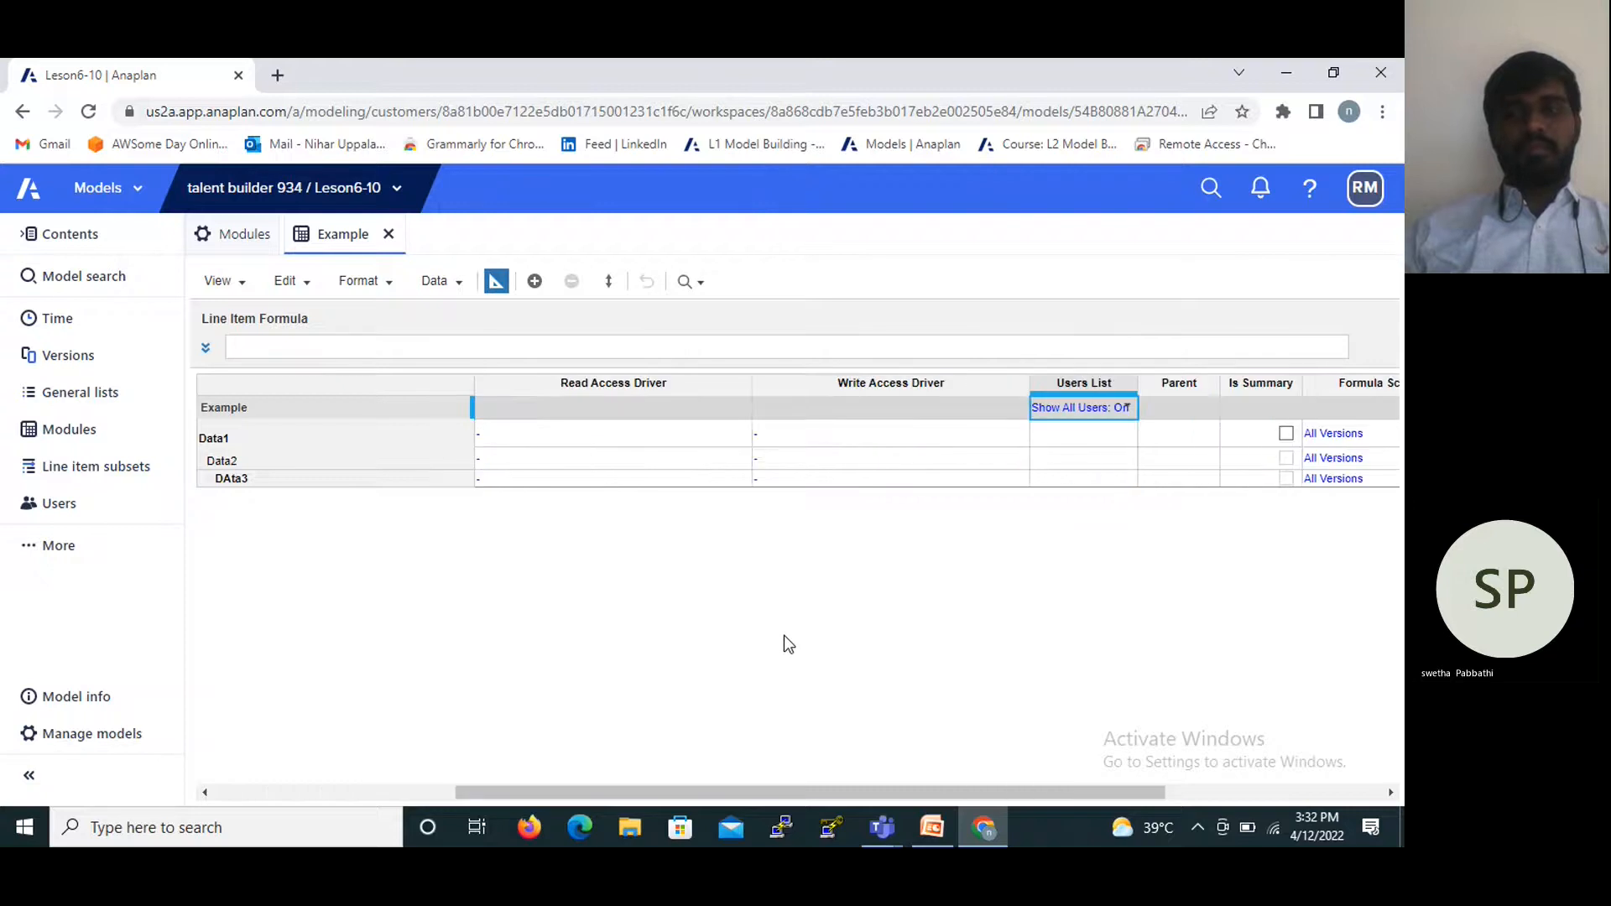
key(Left)
key(Left)
key(Left)
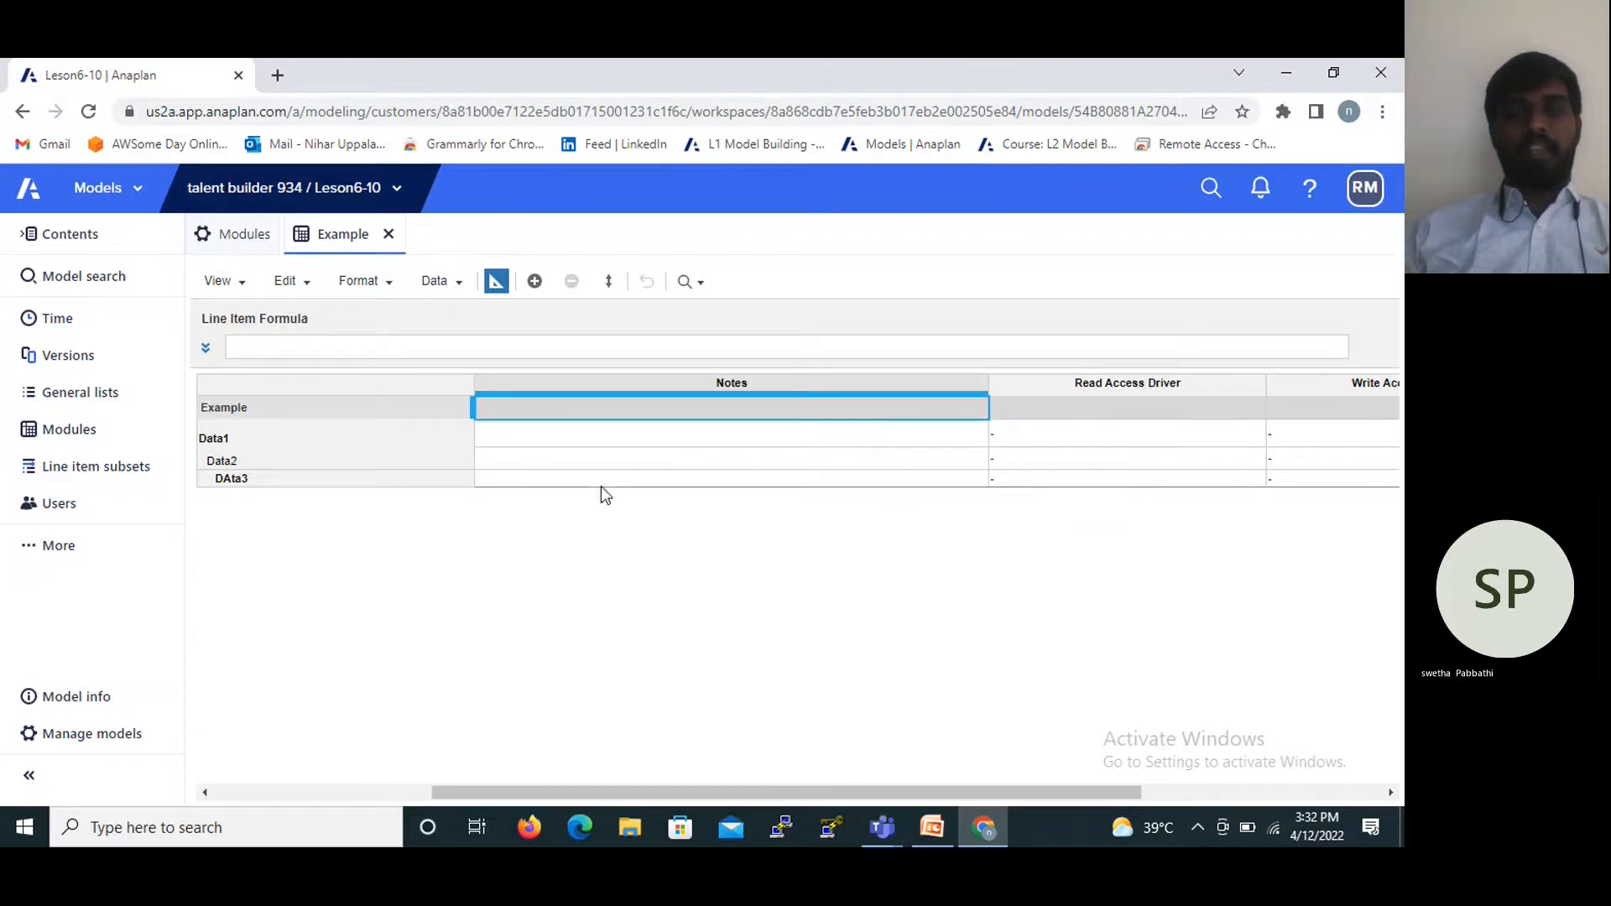
Open the Notes cell of the Data1 line item for editing and leave it without entering text.
click(568, 435)
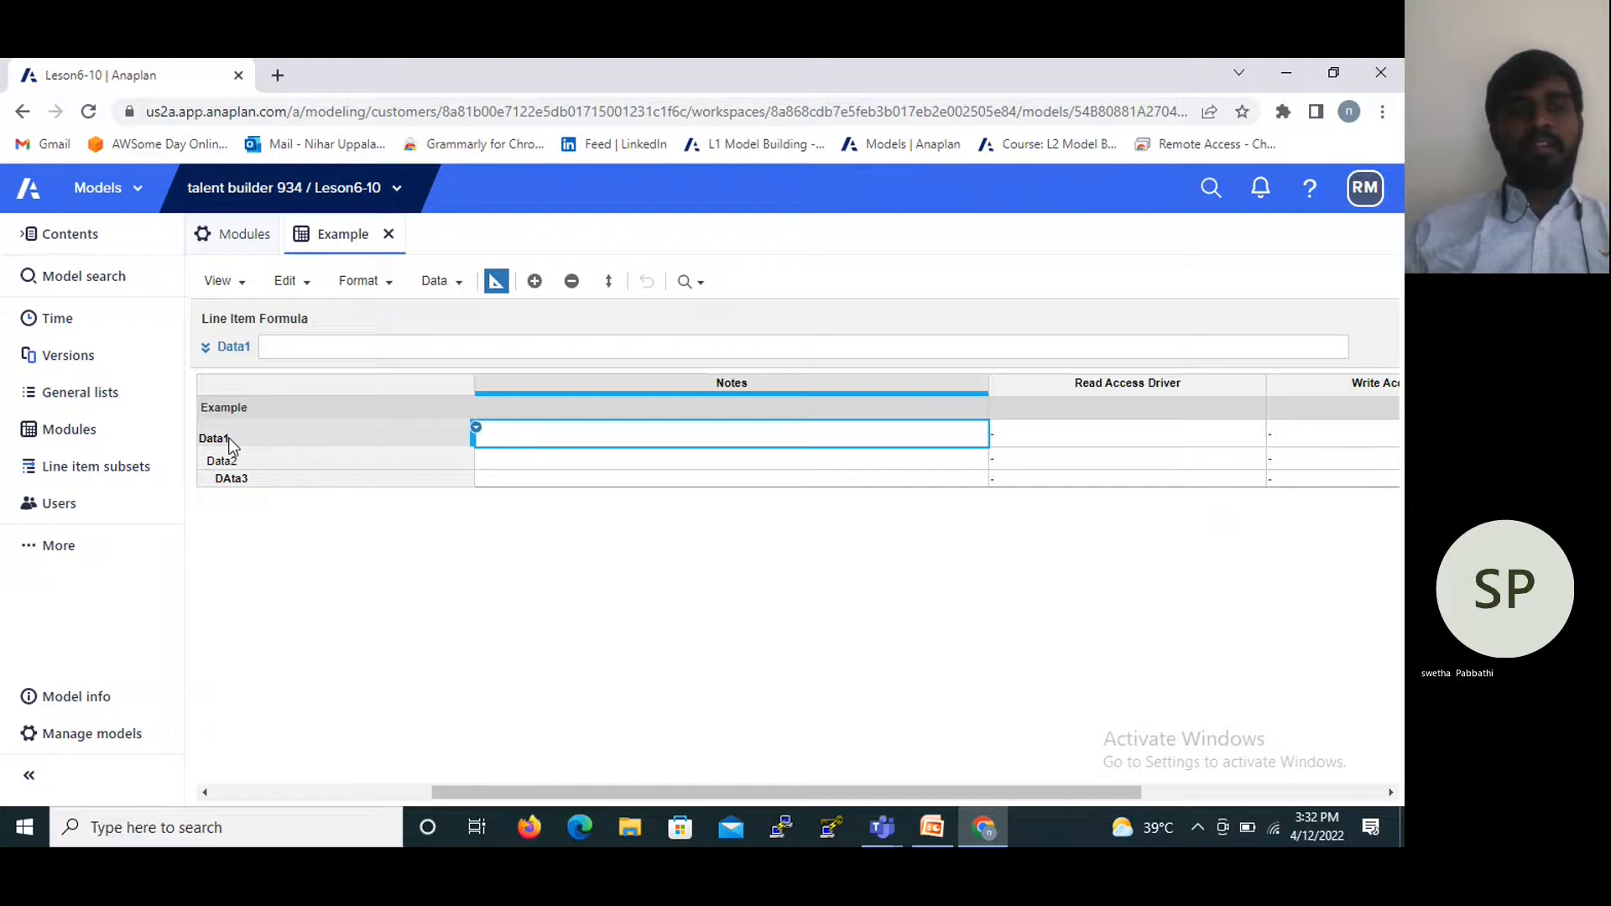
double_click(500, 438)
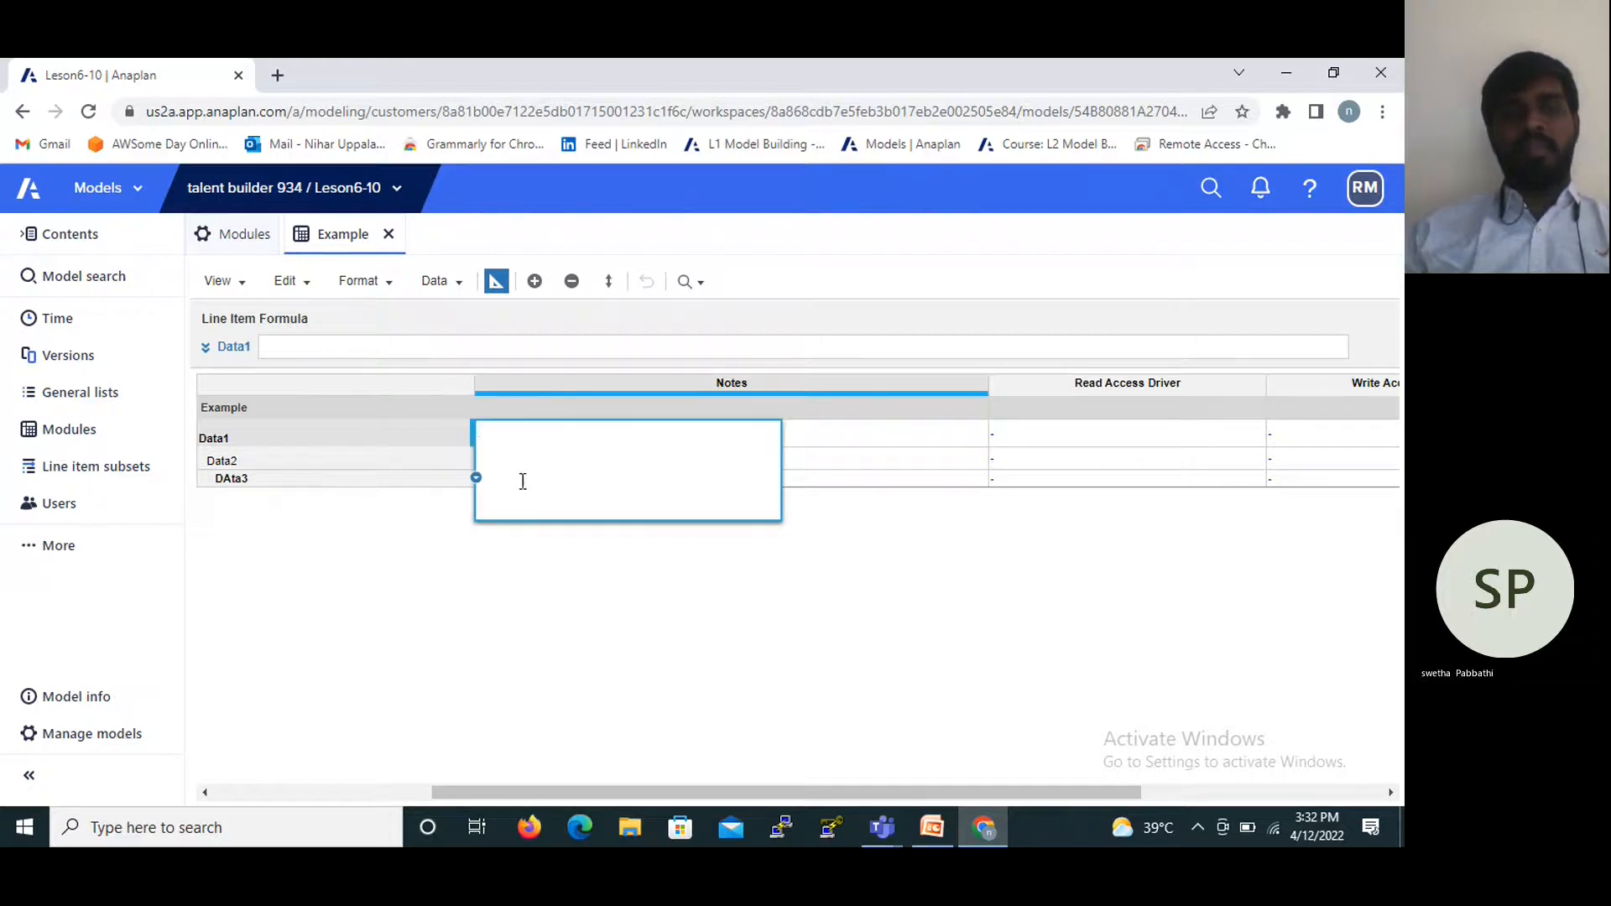
click(728, 606)
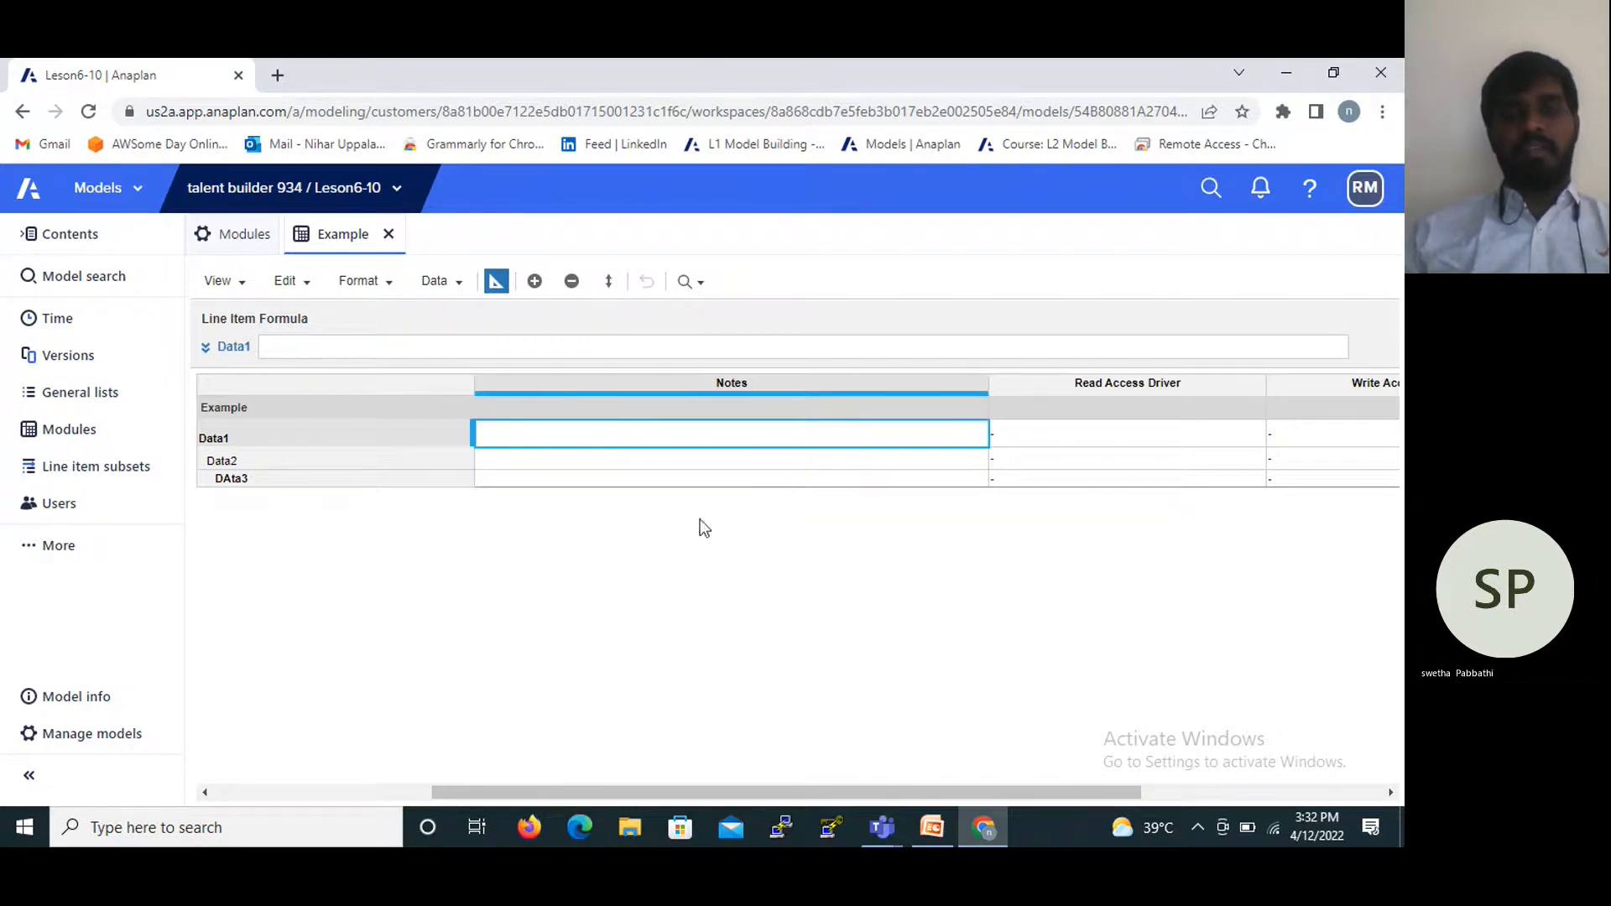
Return the Example module to grid view, and switch to PowerPoint to view the Adding a formula slide.
click(495, 283)
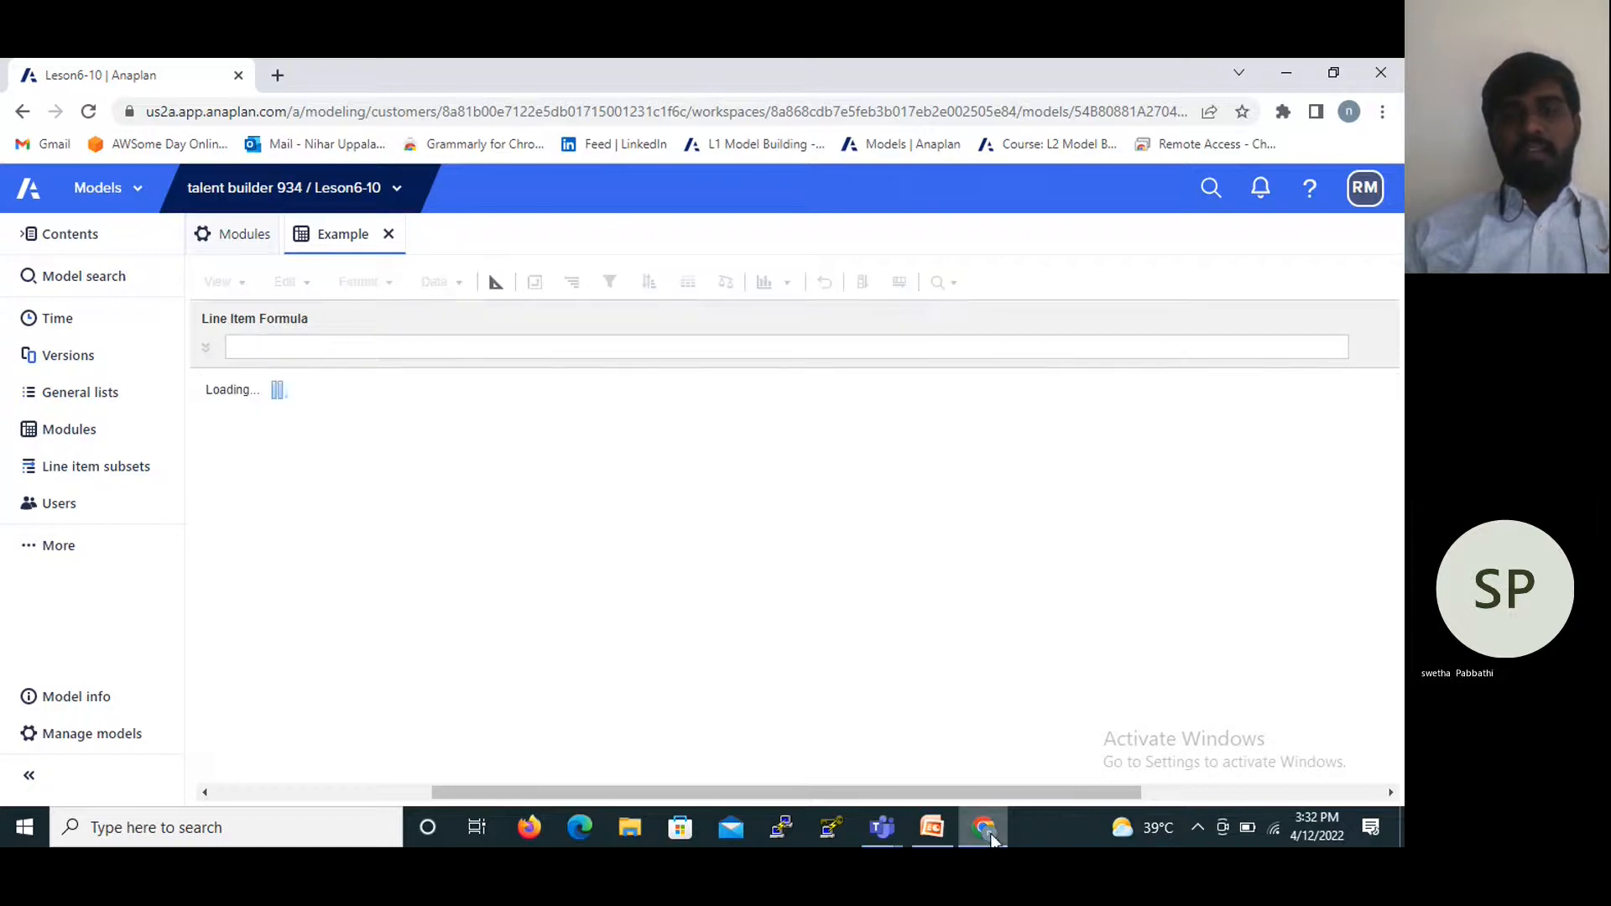
click(940, 824)
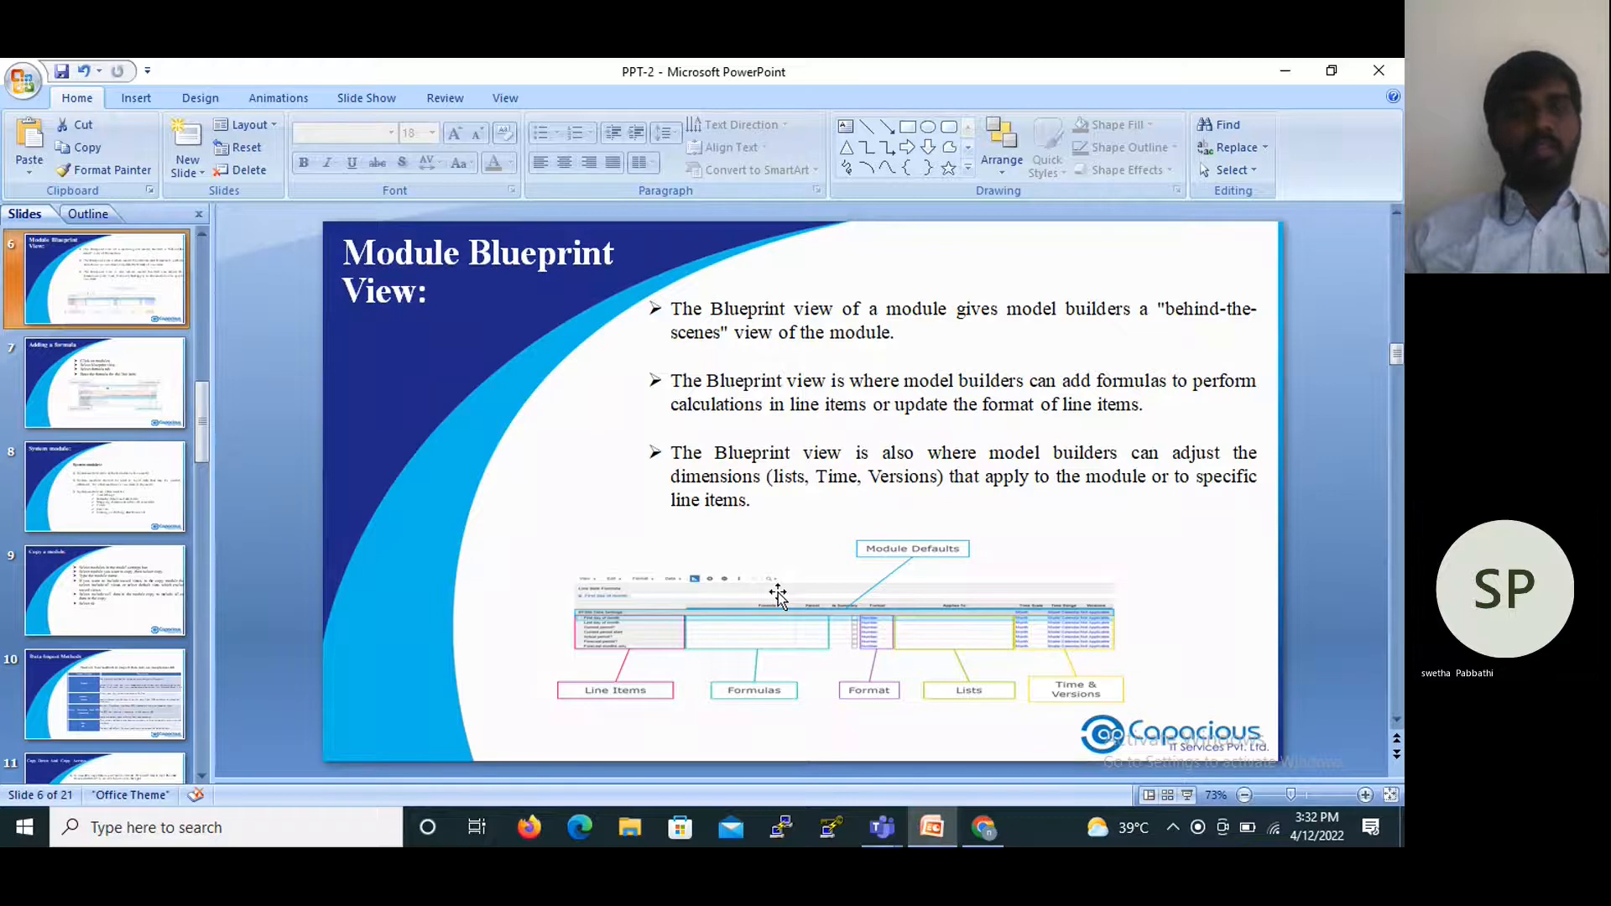
scroll(778, 596, down, 1)
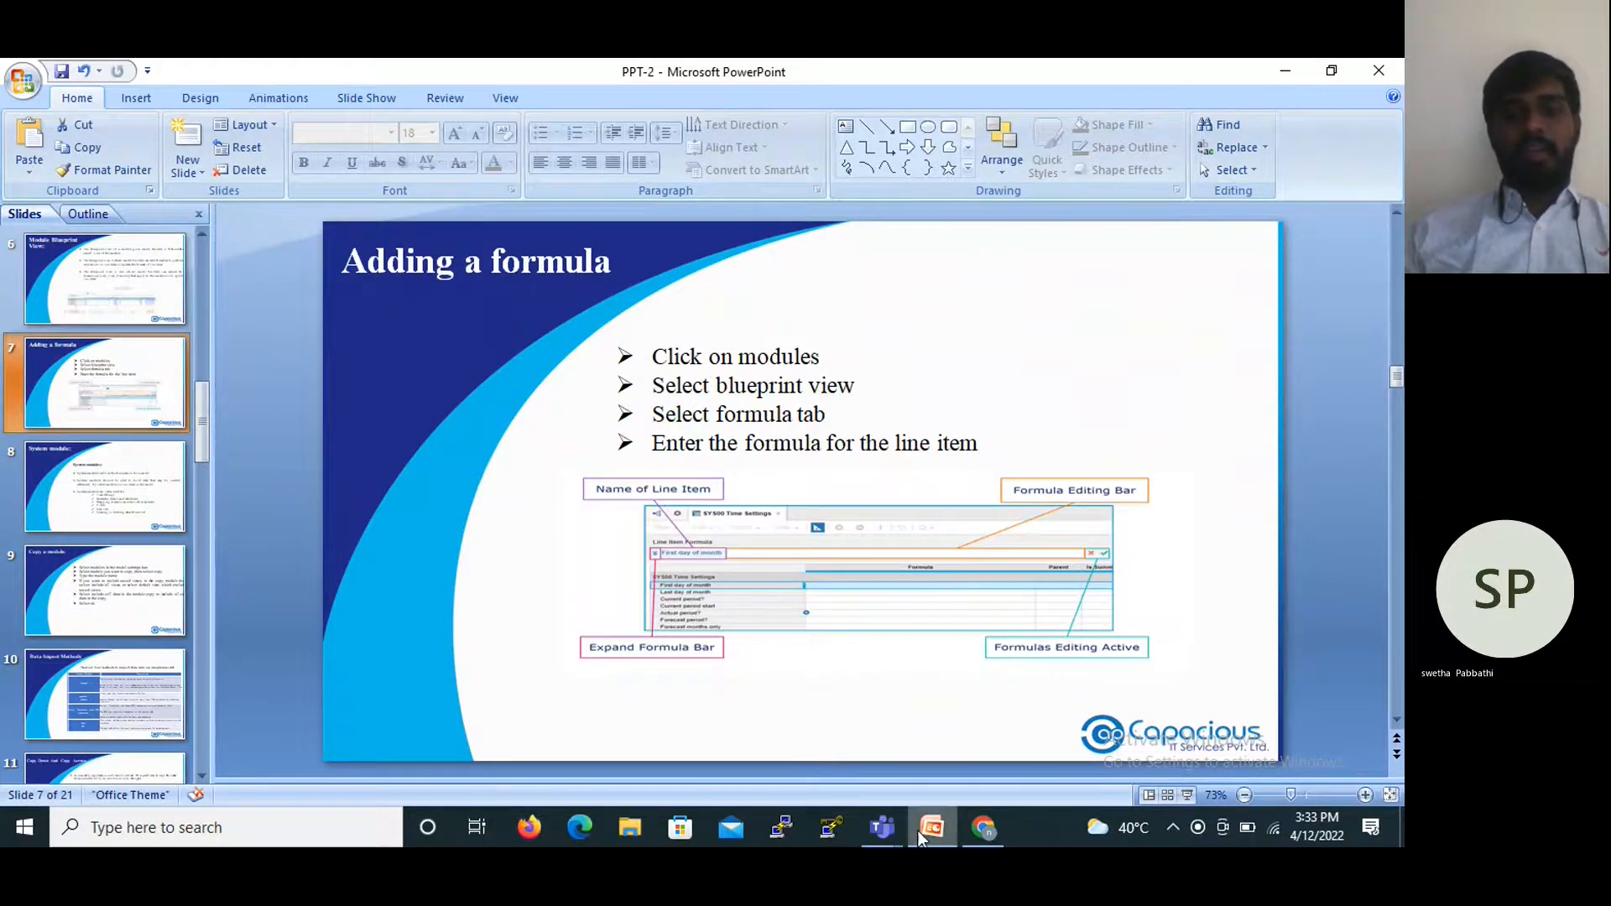
Switch back to Anaplan, show the Example module in Blueprint view and open Data1's formula for editing.
mouse_move(863, 825)
click(983, 827)
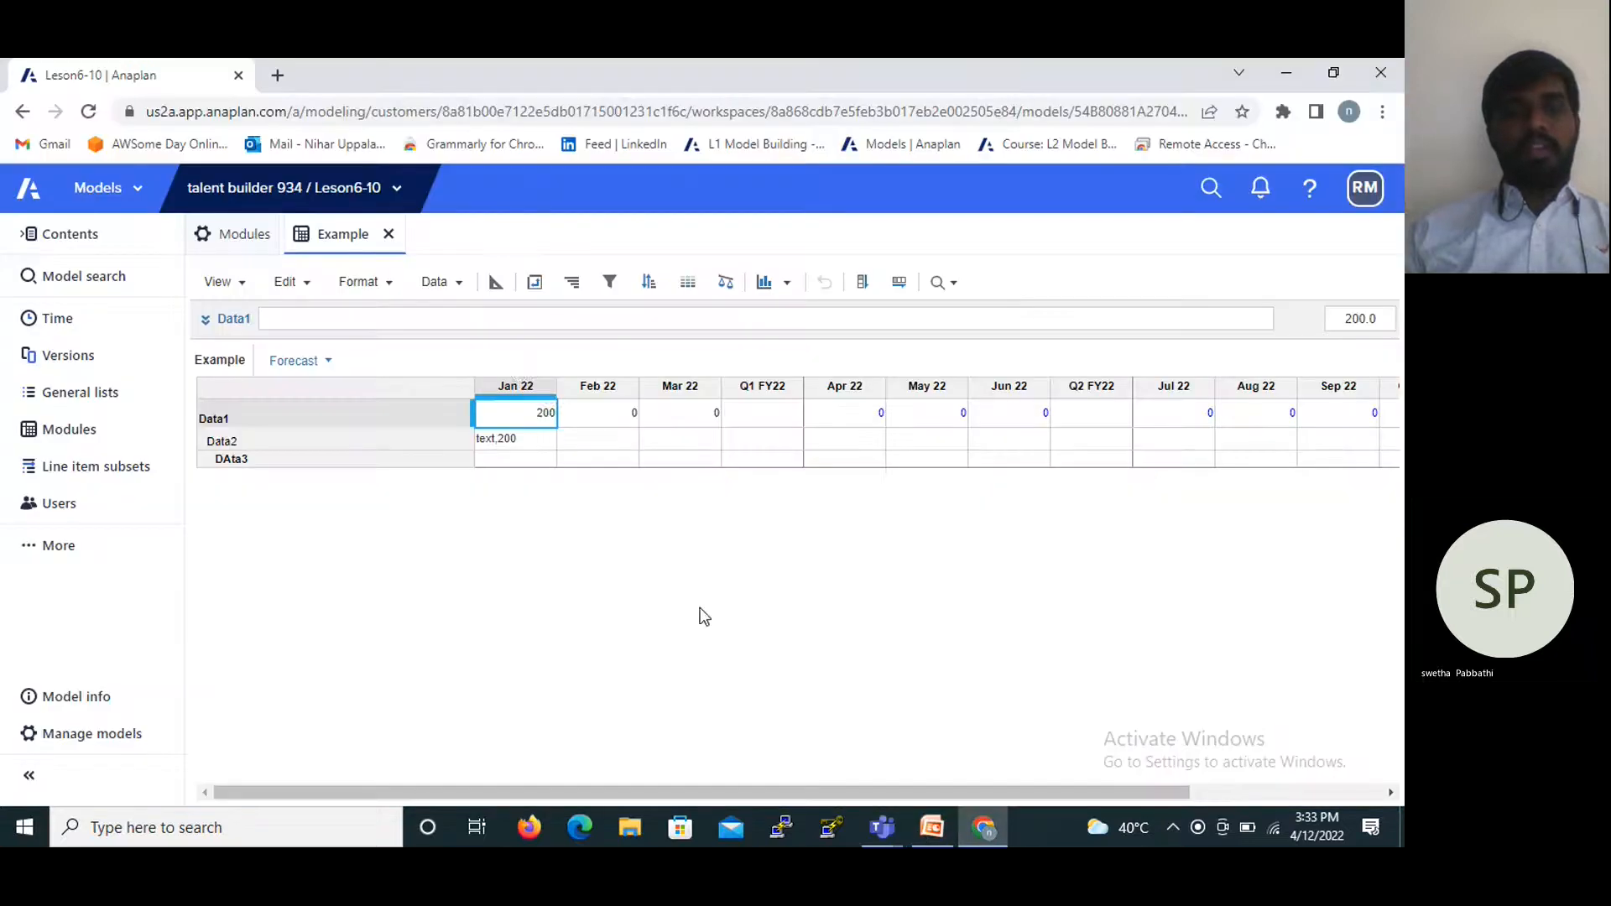
click(496, 282)
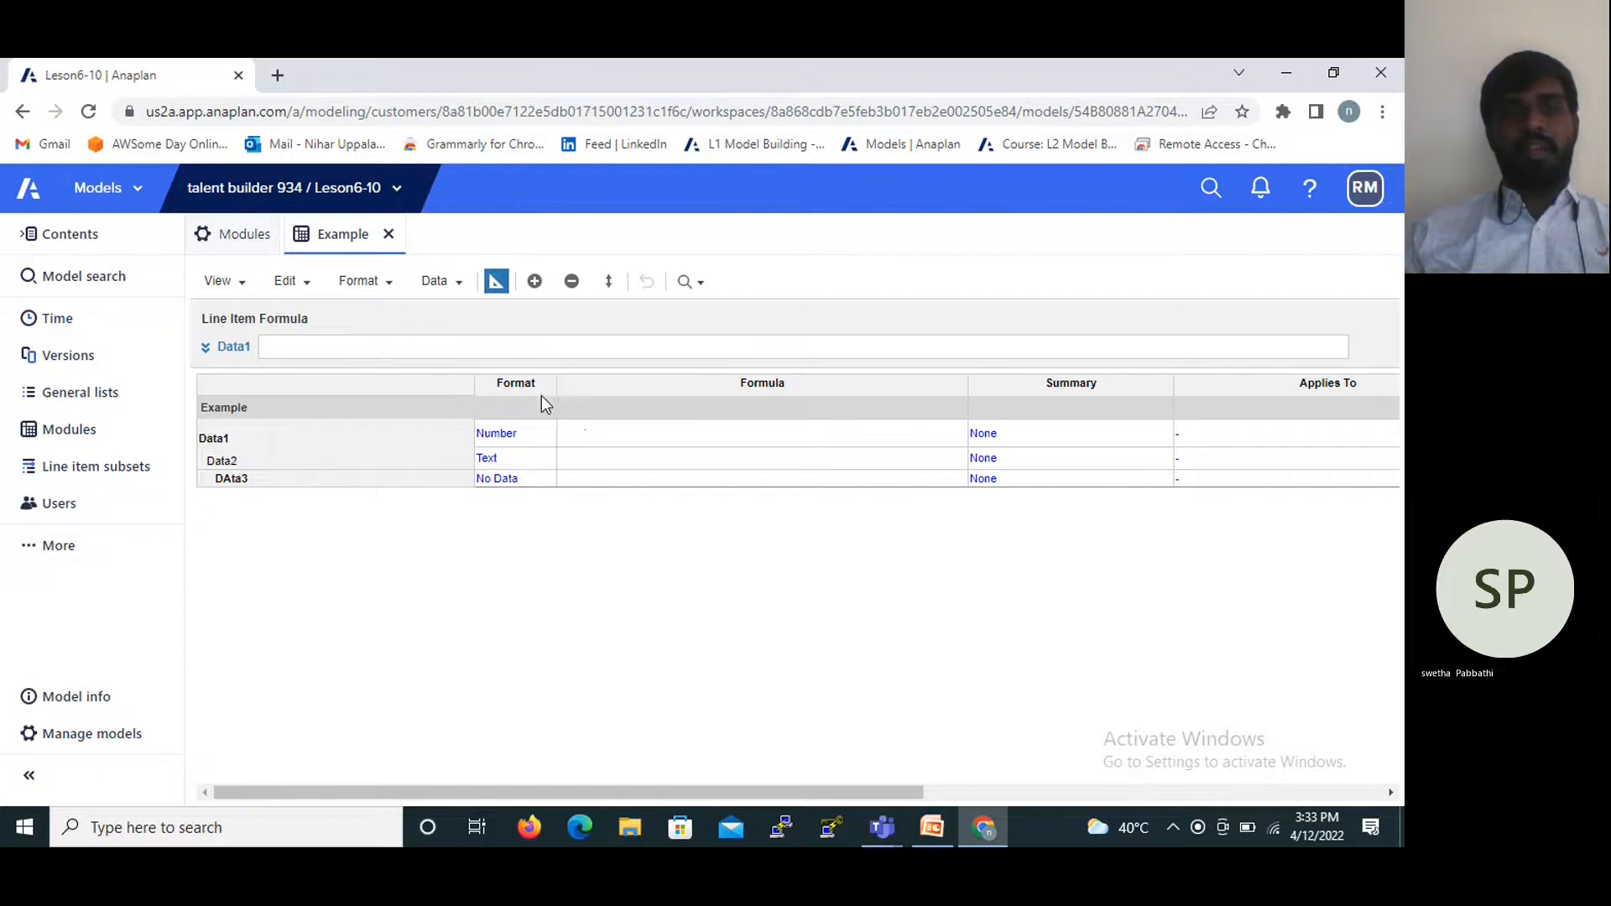
click(280, 440)
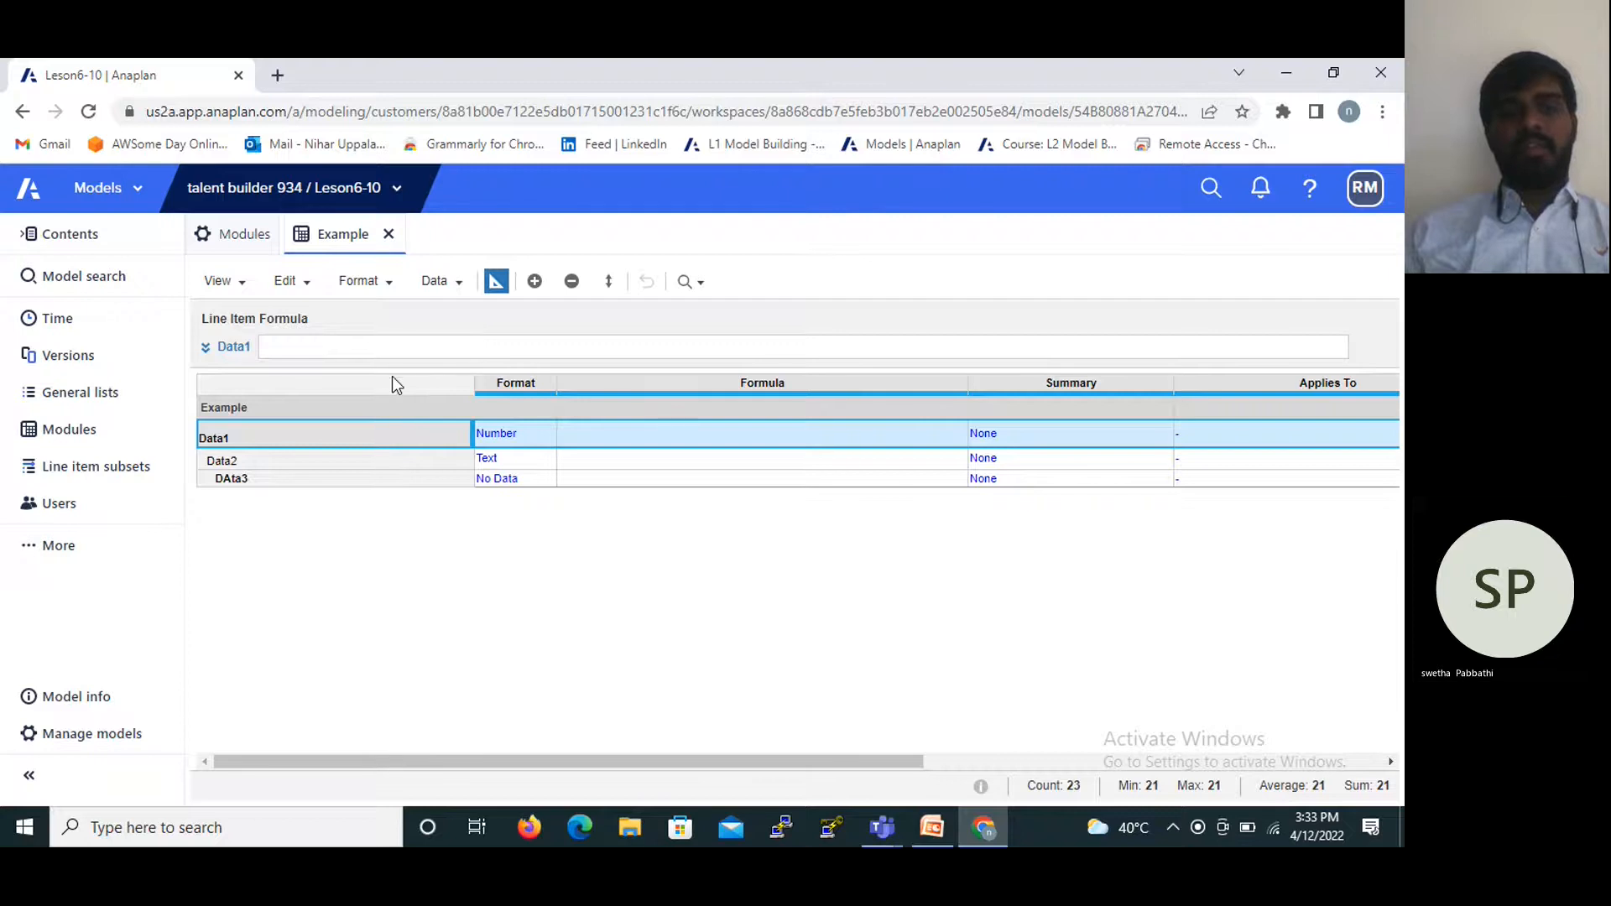
click(491, 346)
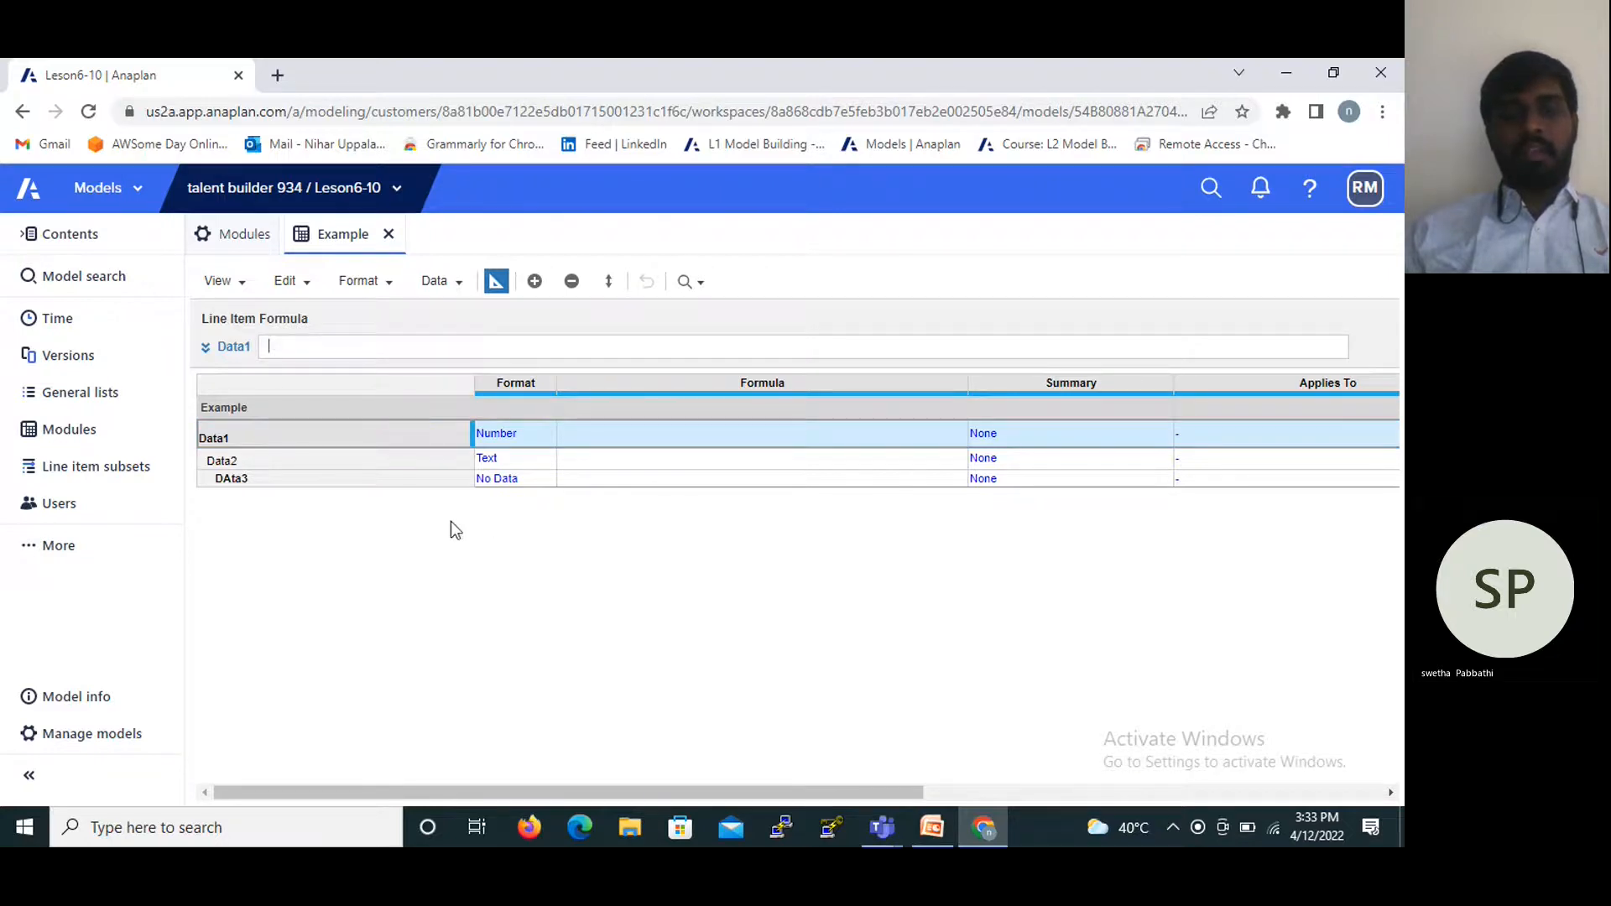
Switch to PowerPoint and show the System module slide.
click(933, 831)
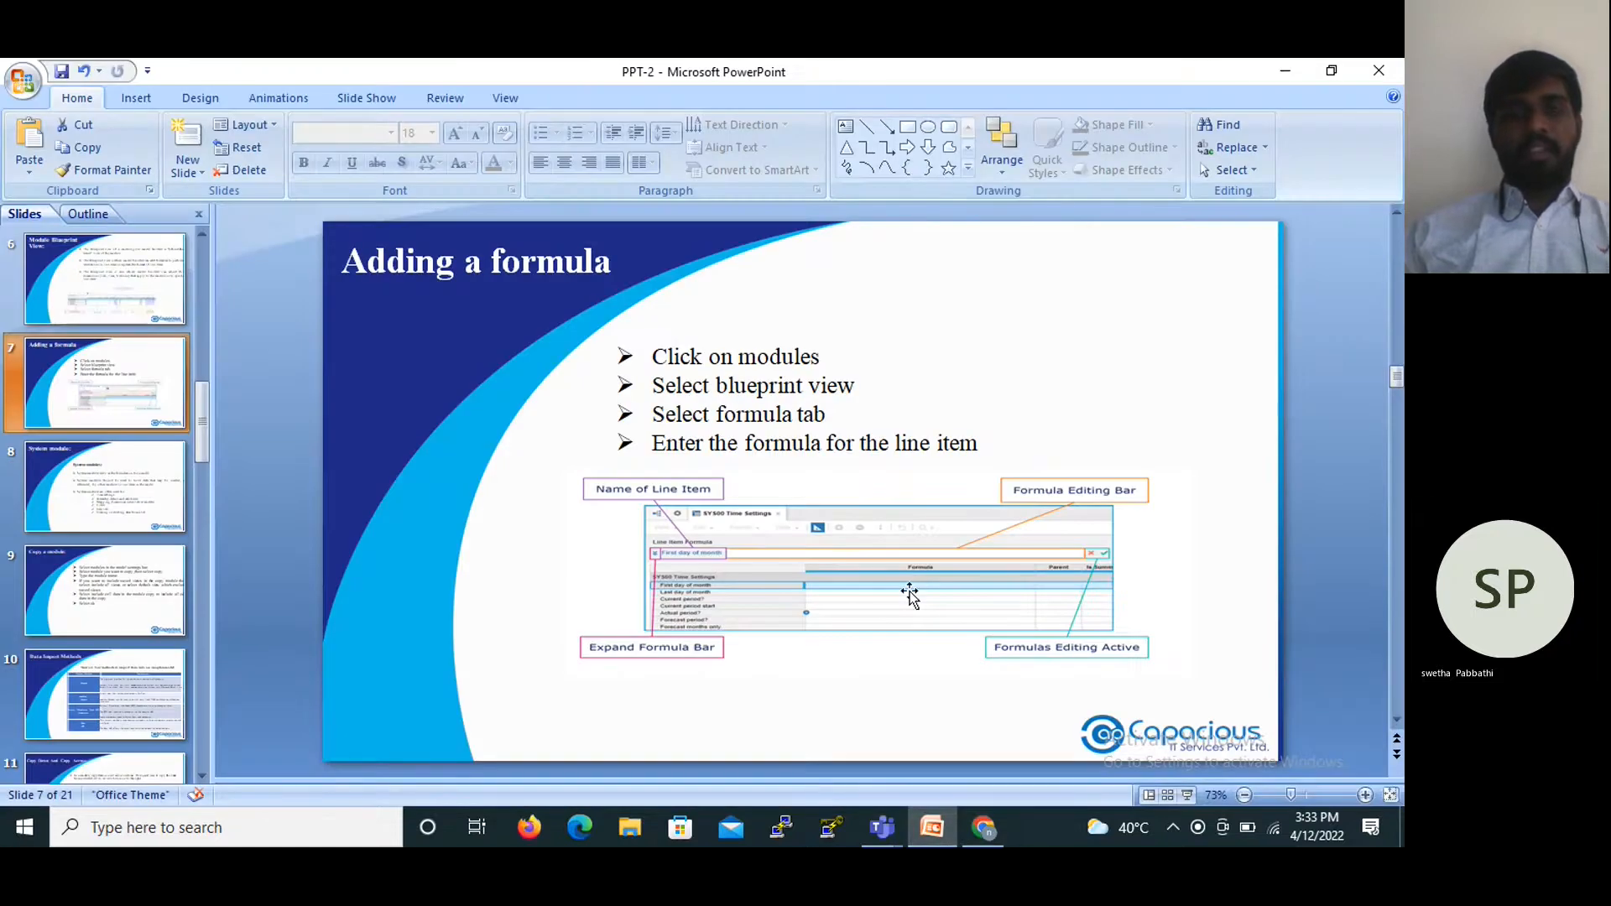
key(Page_Down)
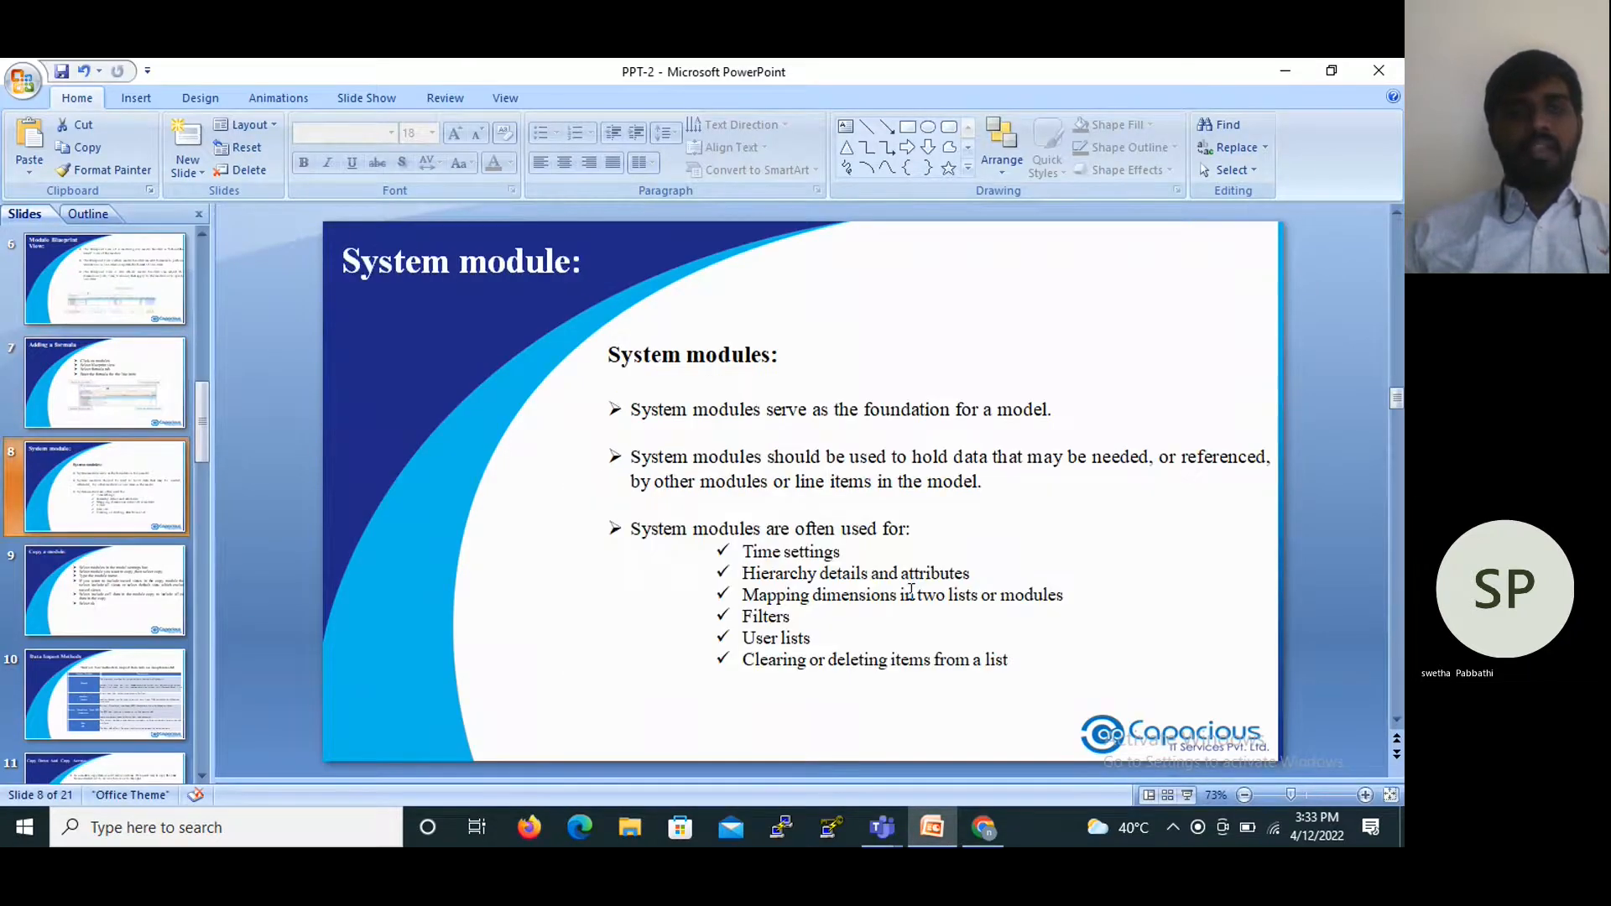
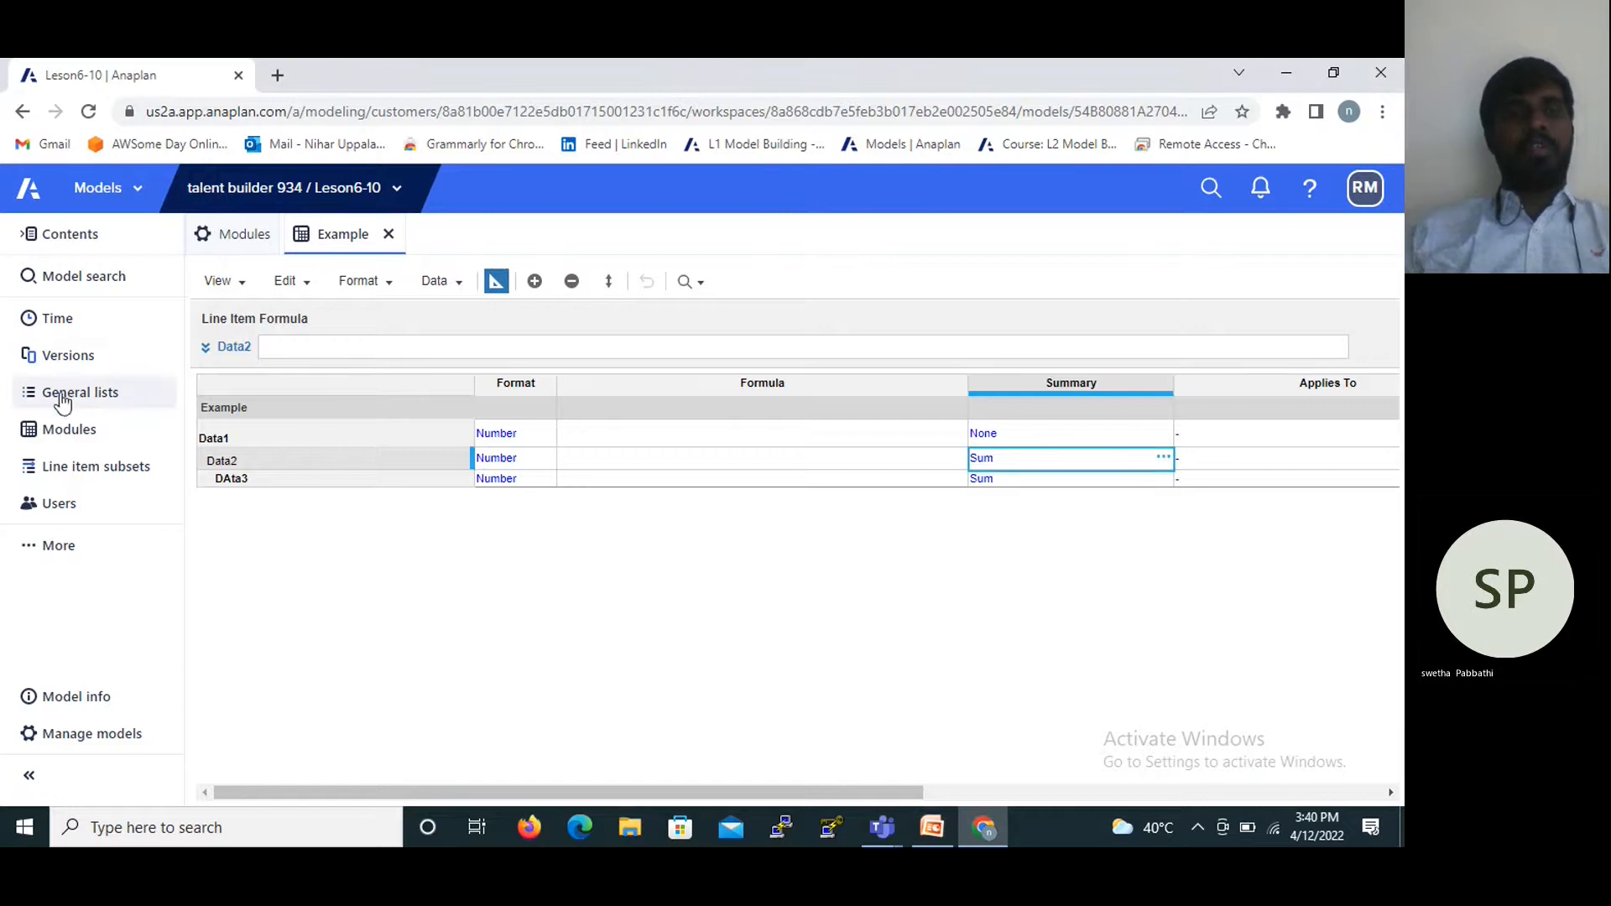
View the Summary Method settings of Data2 without changing them, and open the model's General lists.
key(Return)
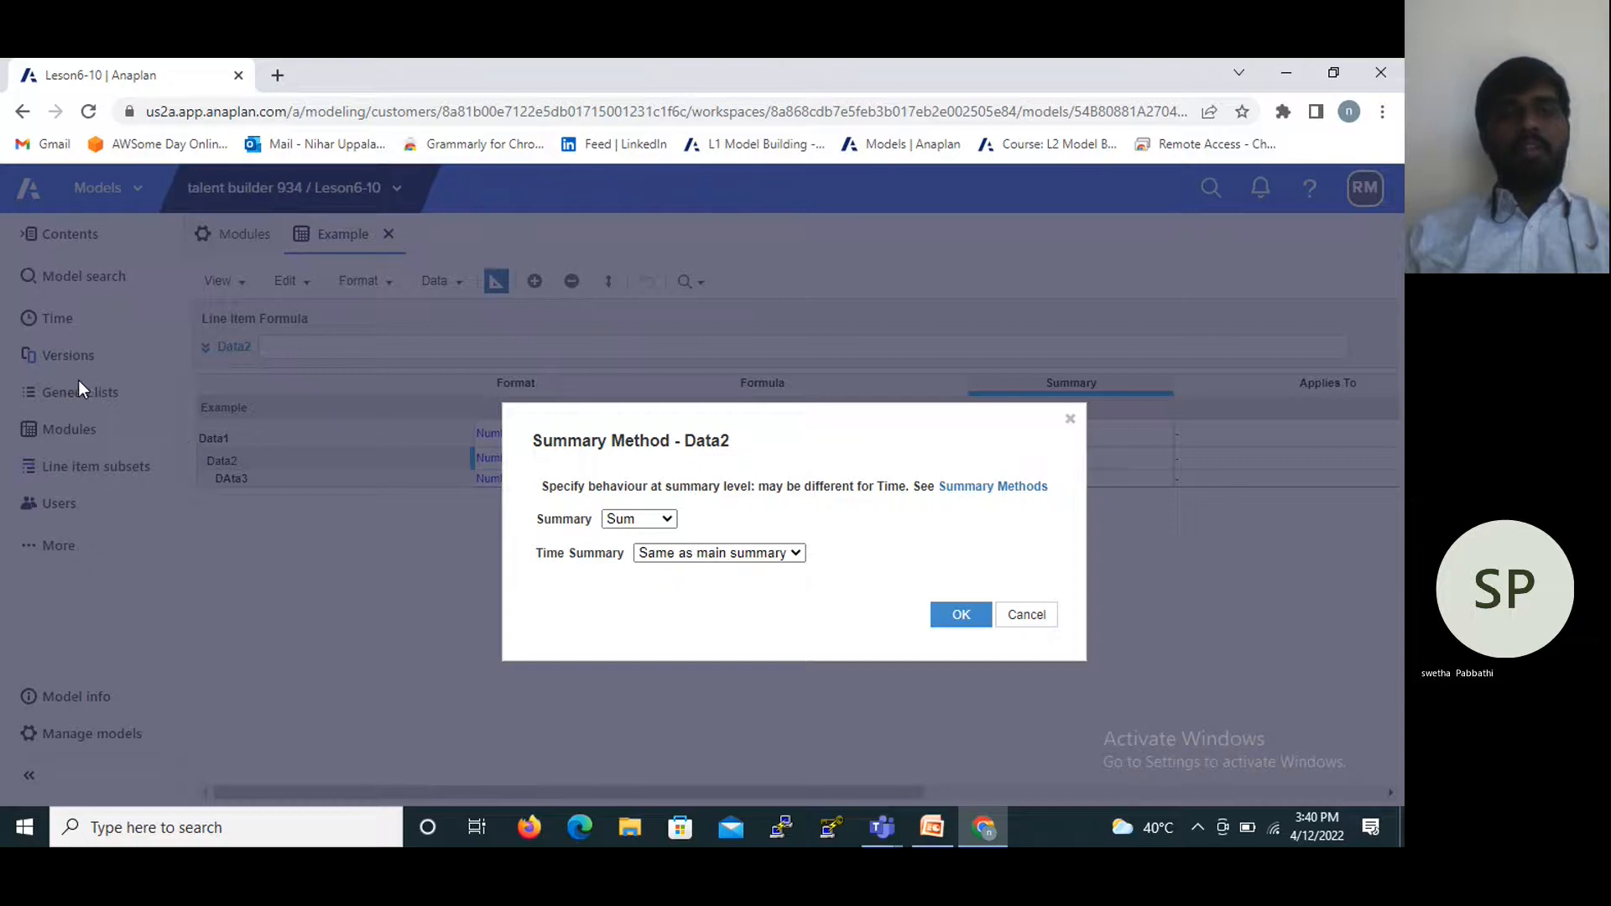
click(1027, 615)
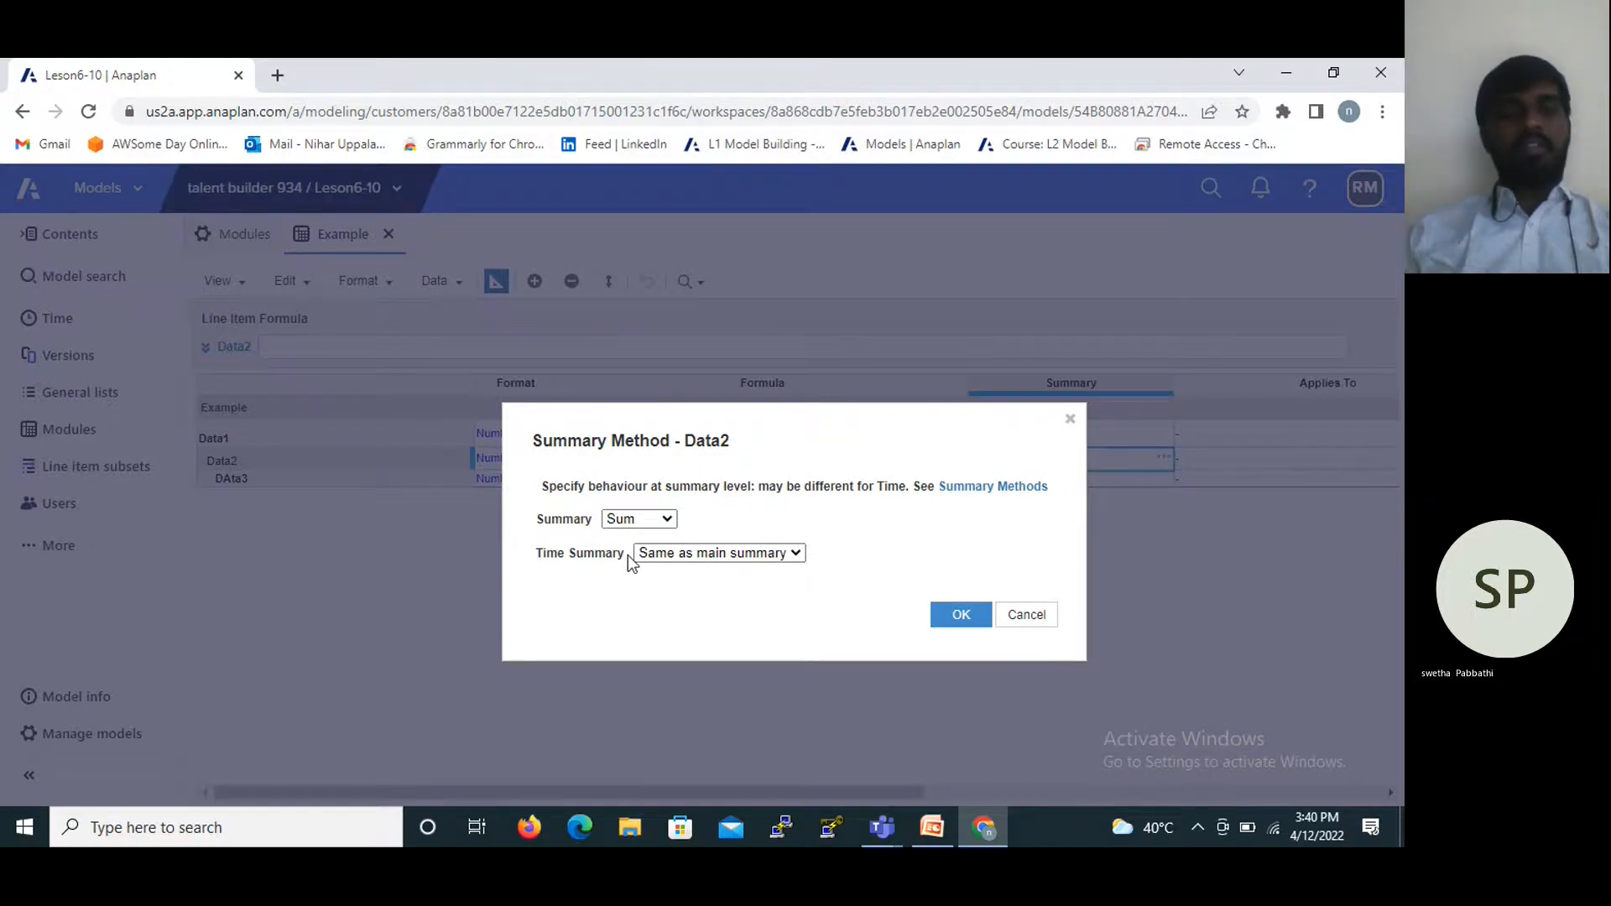
click(80, 392)
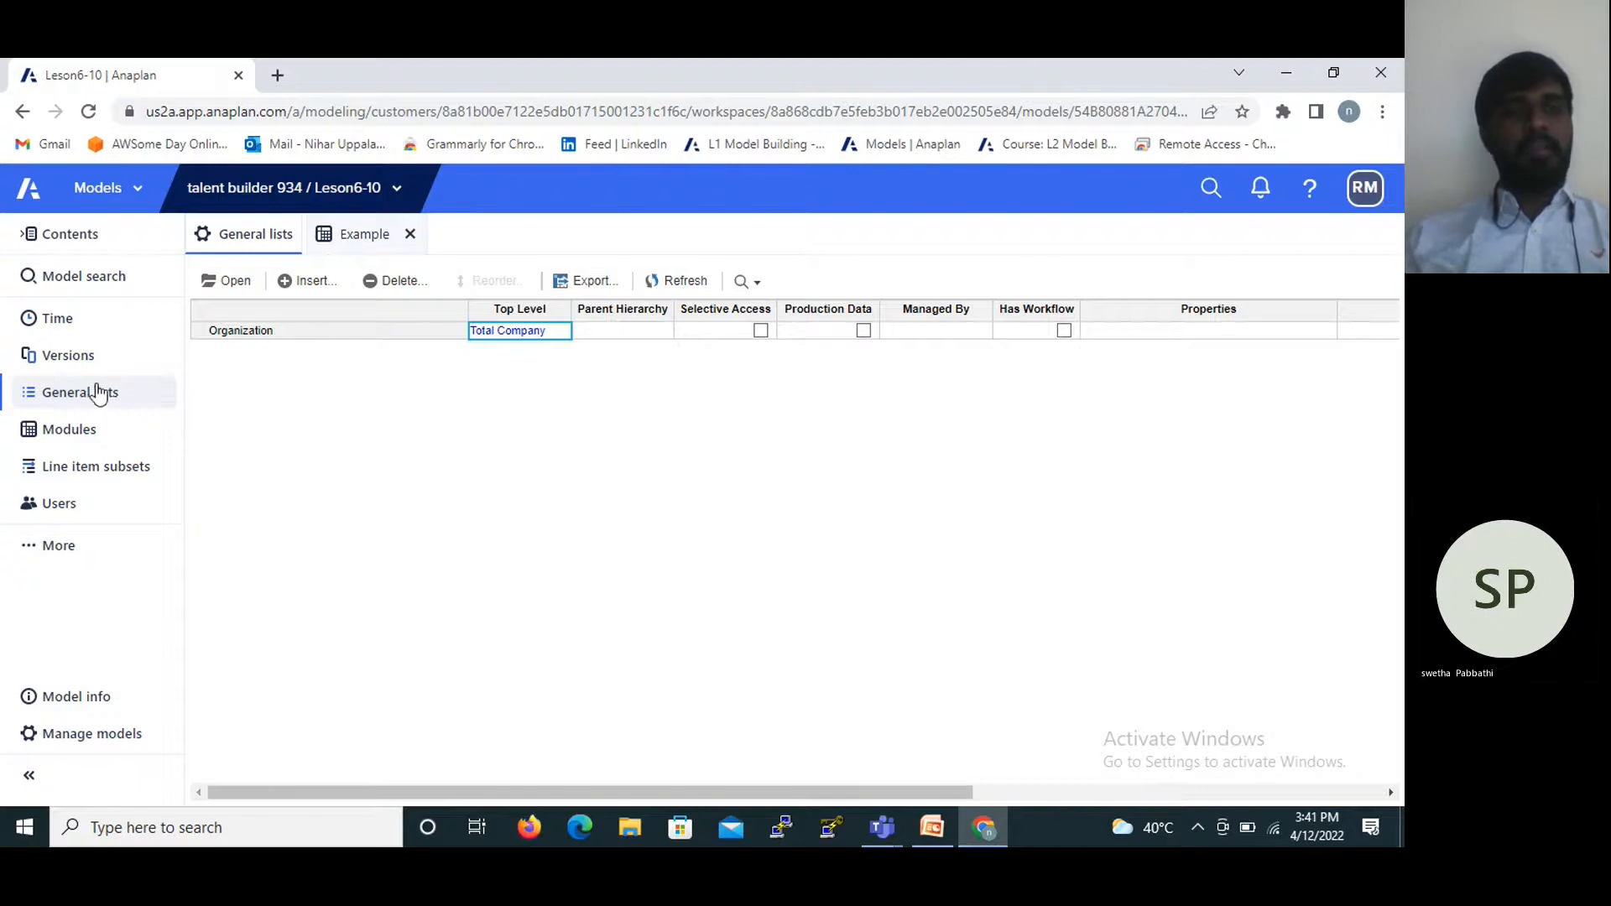
click(292, 286)
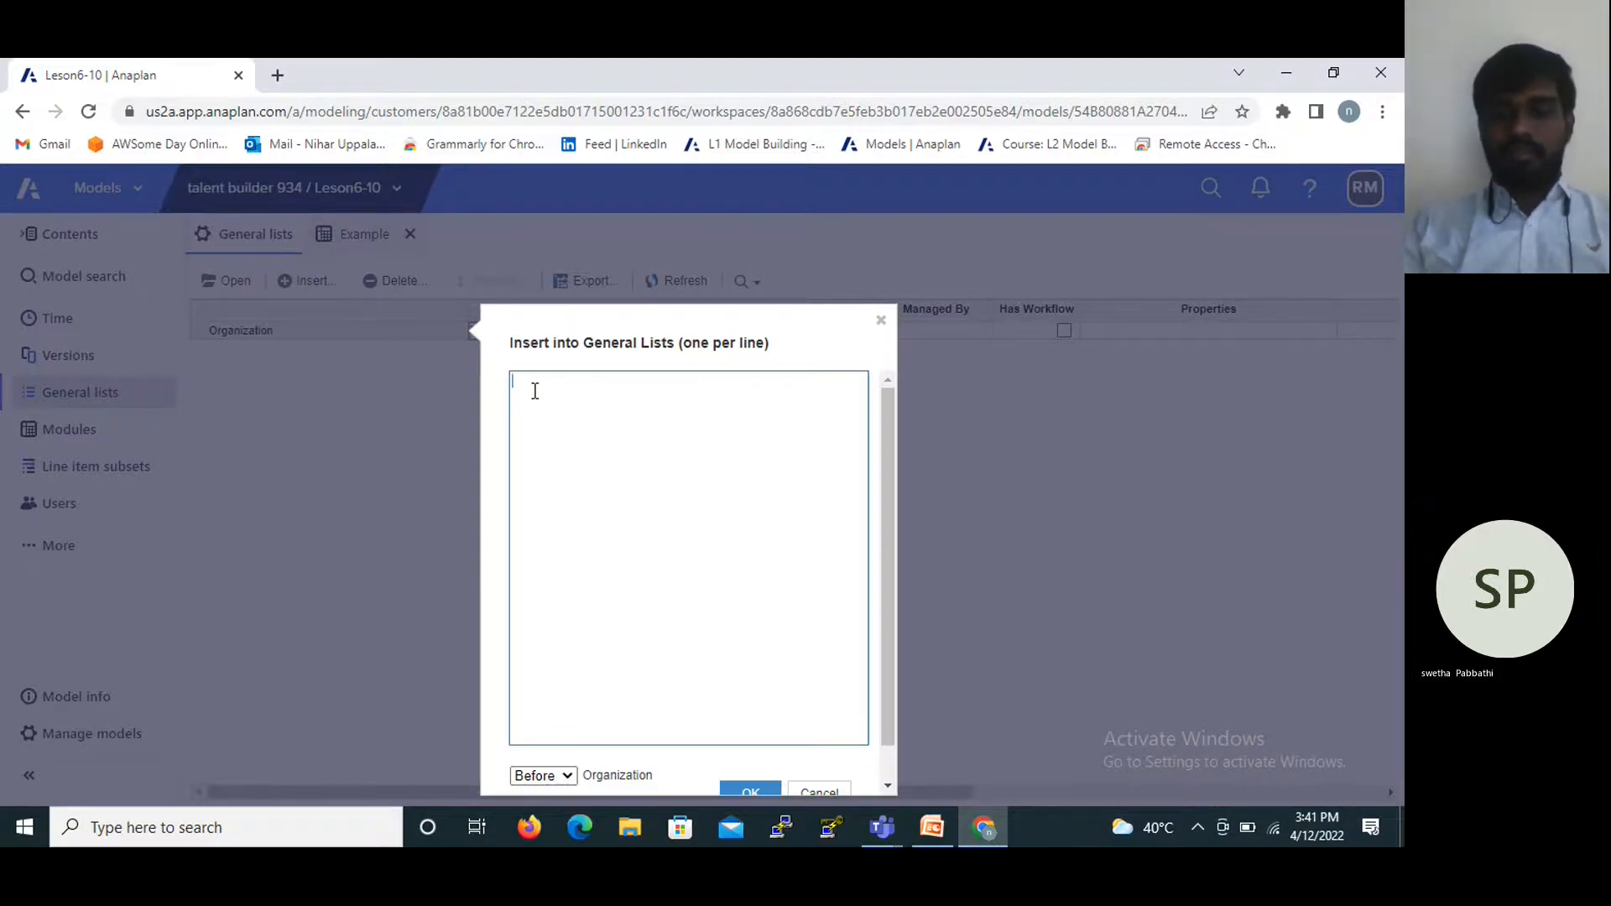
text(P)
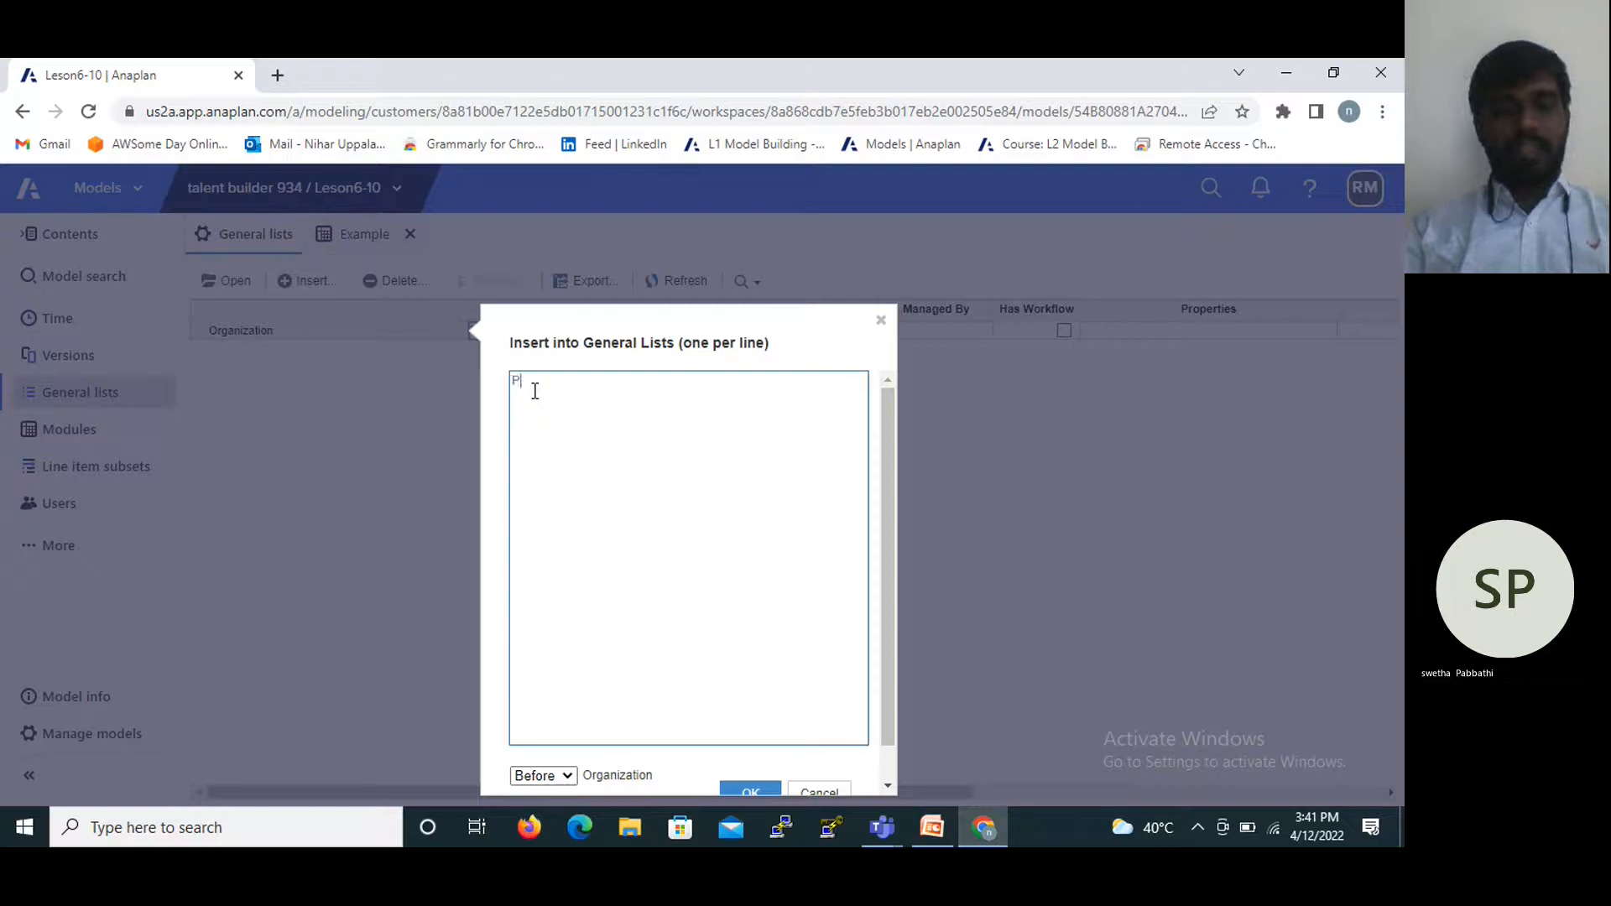
text(roducts)
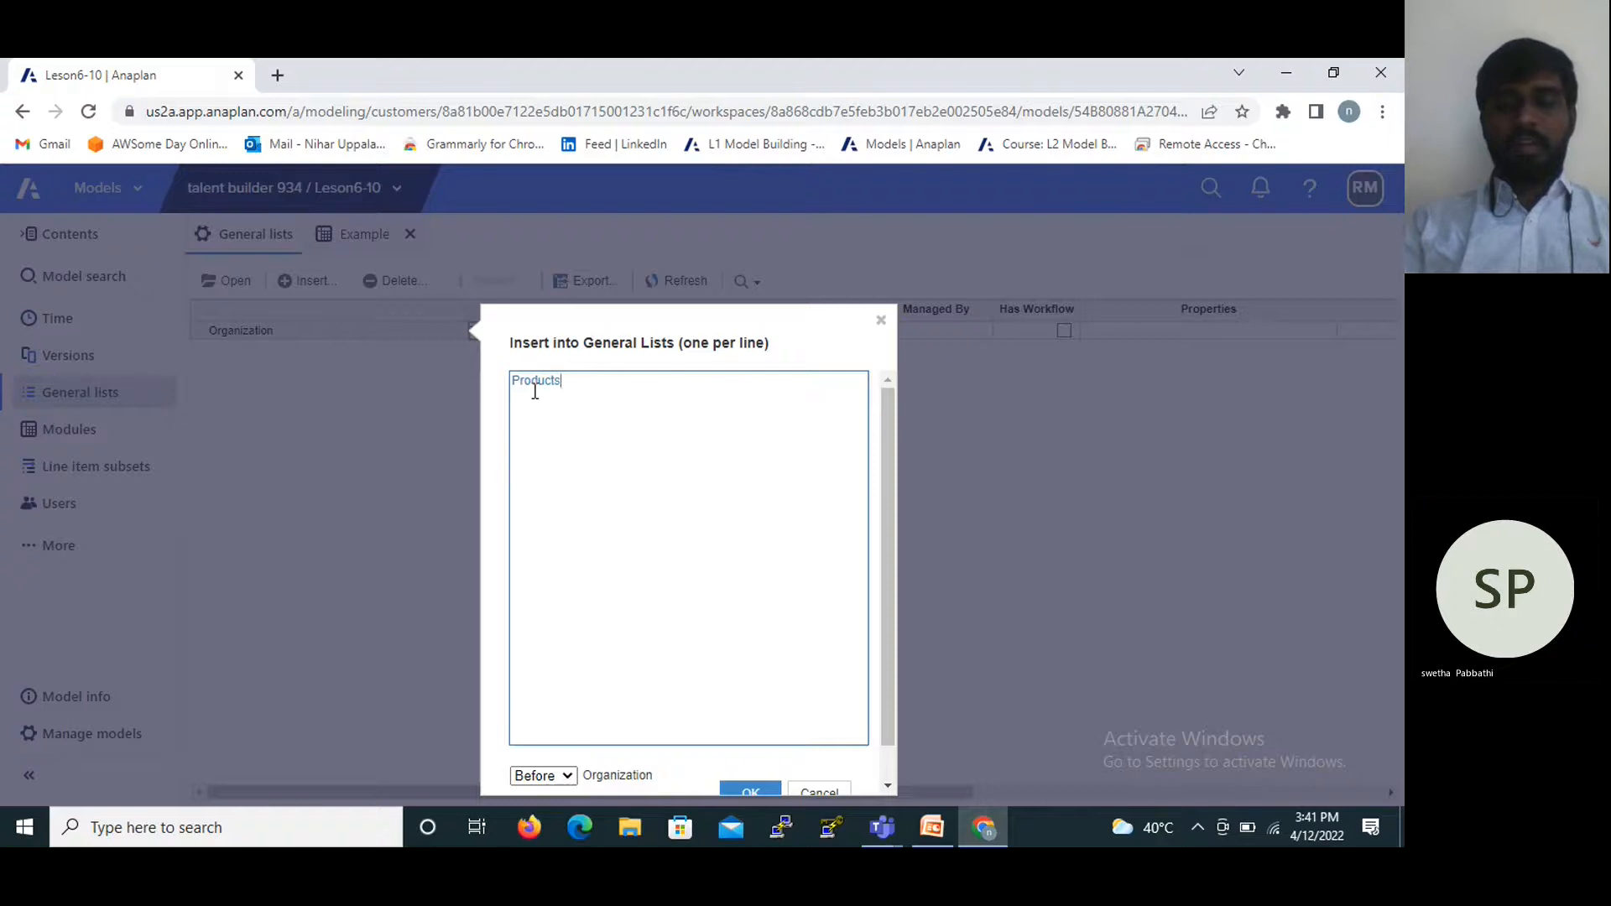
key(Return)
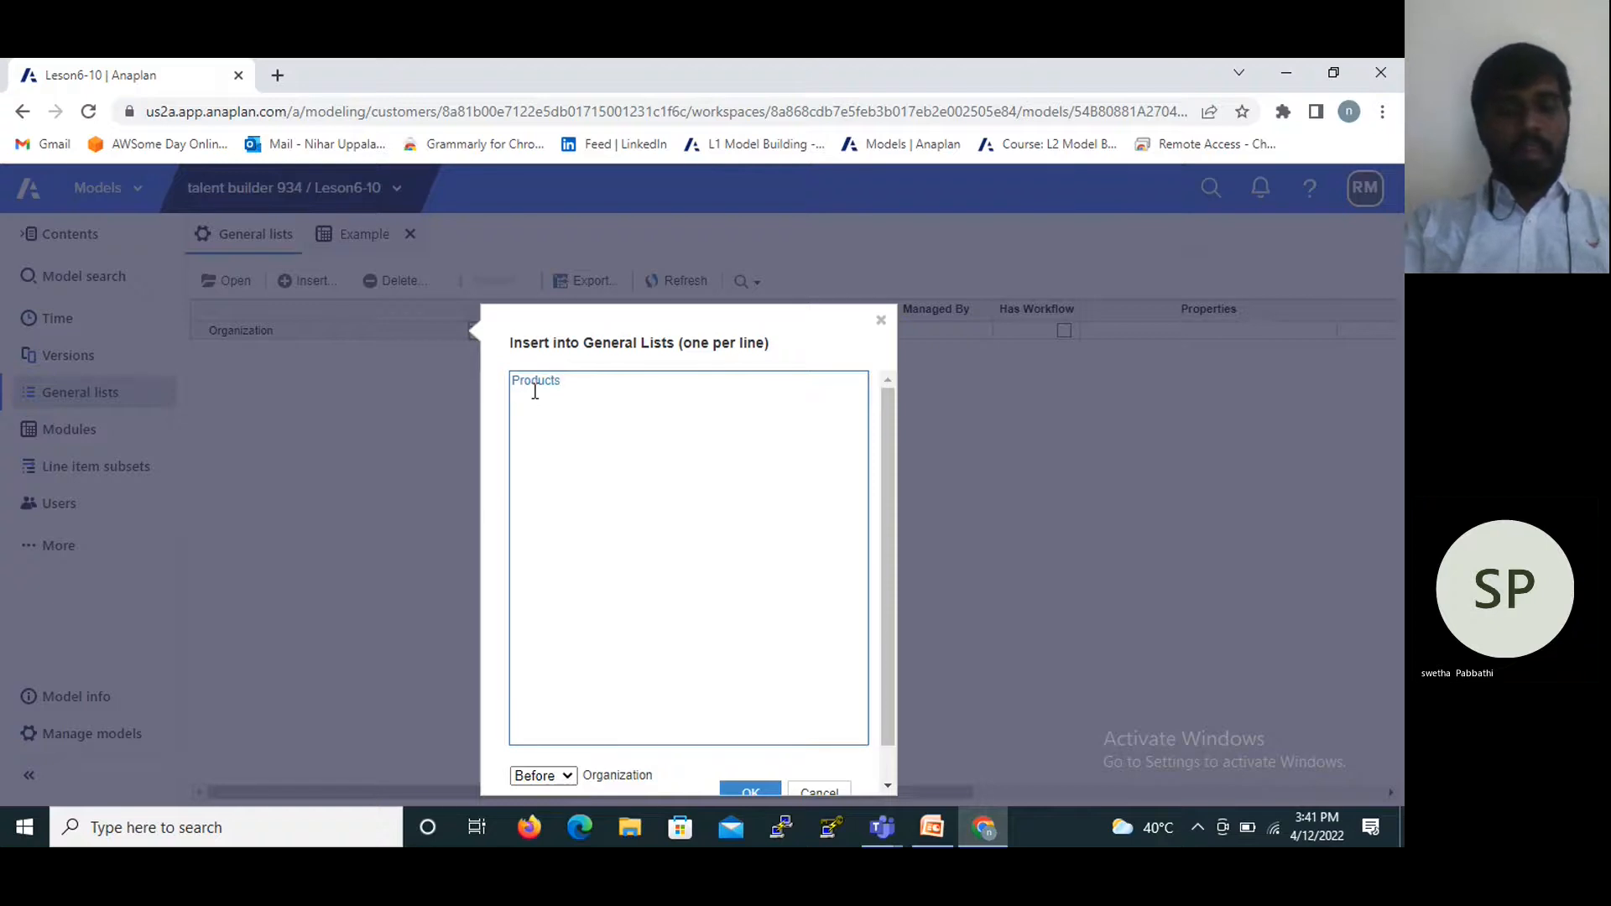
text(Sizes)
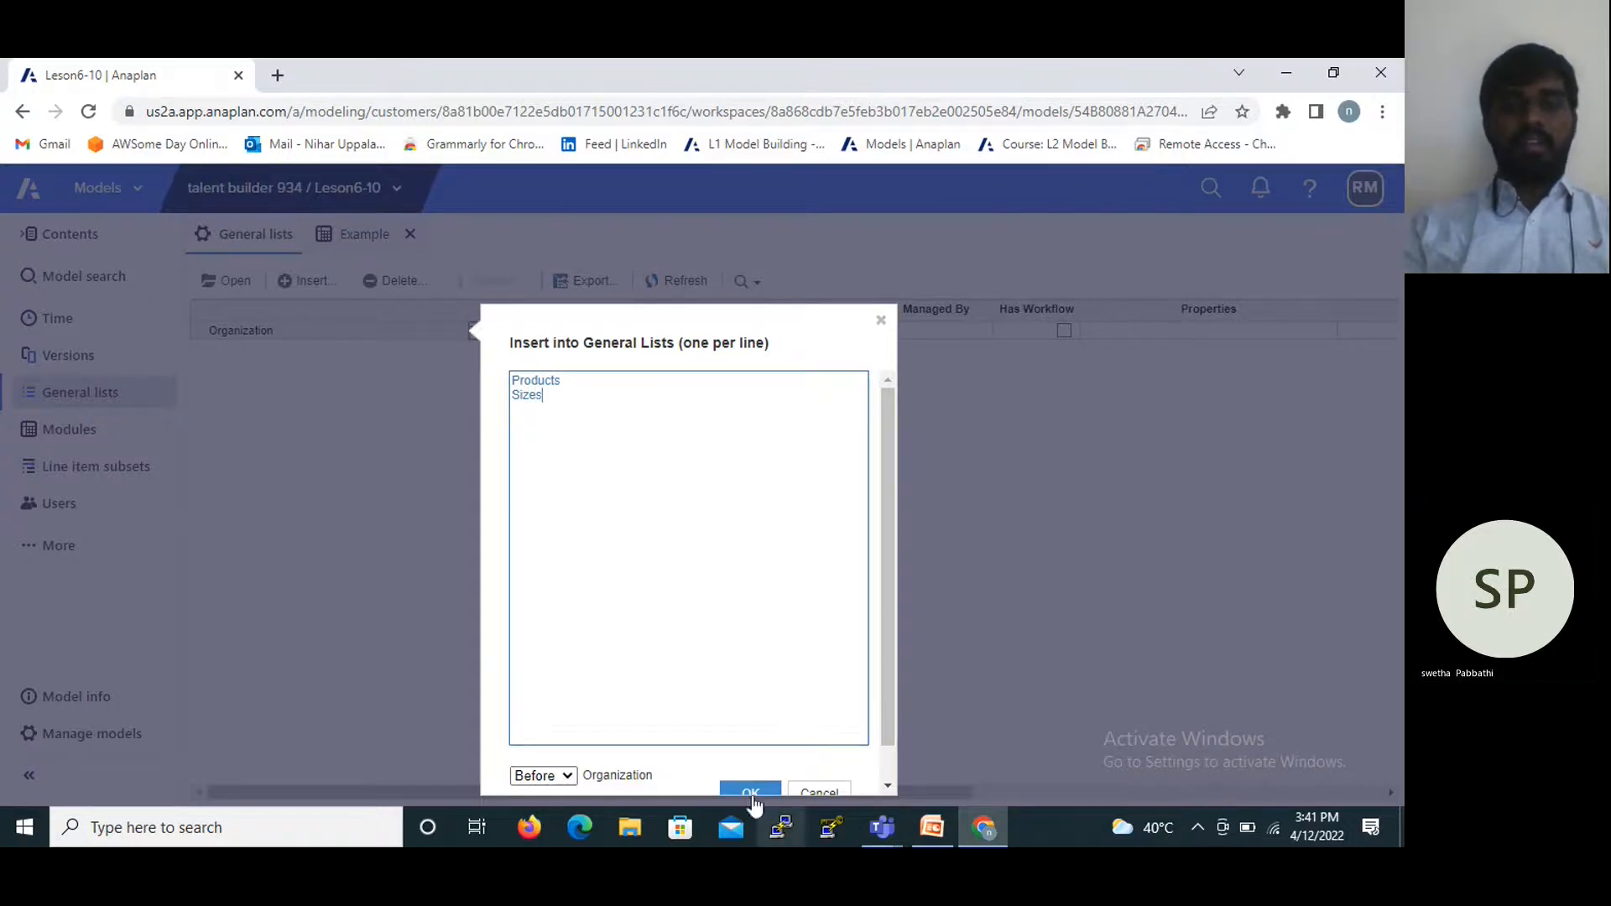
scroll(745, 791, down, 1)
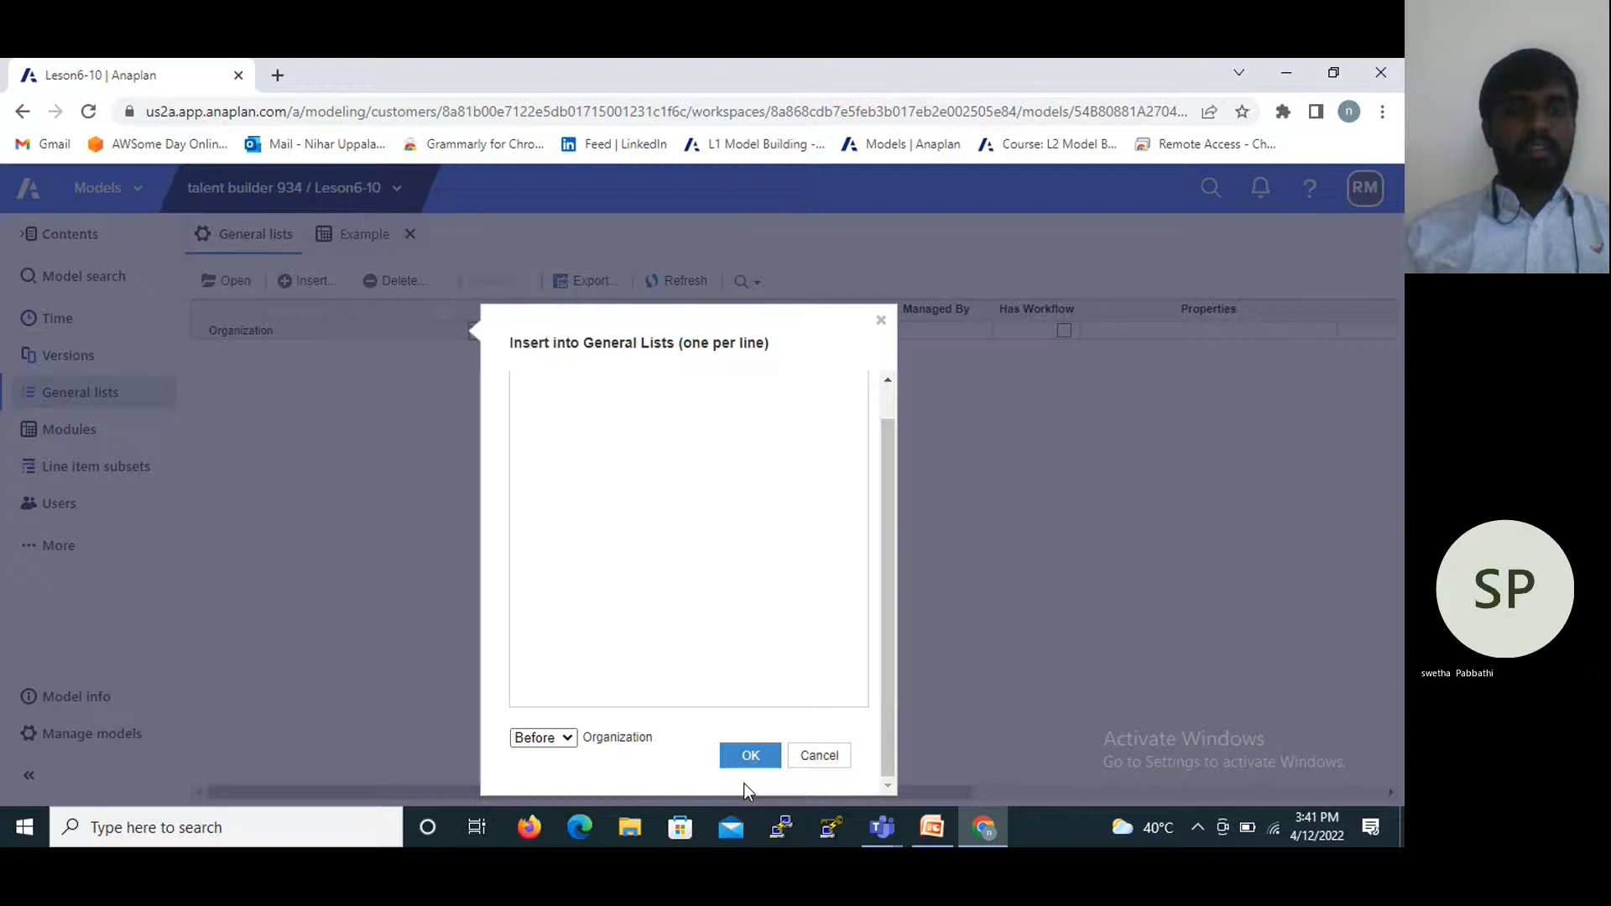
click(819, 756)
Enter Products and Size as new general lists to insert, with the insert position set to End.
click(281, 282)
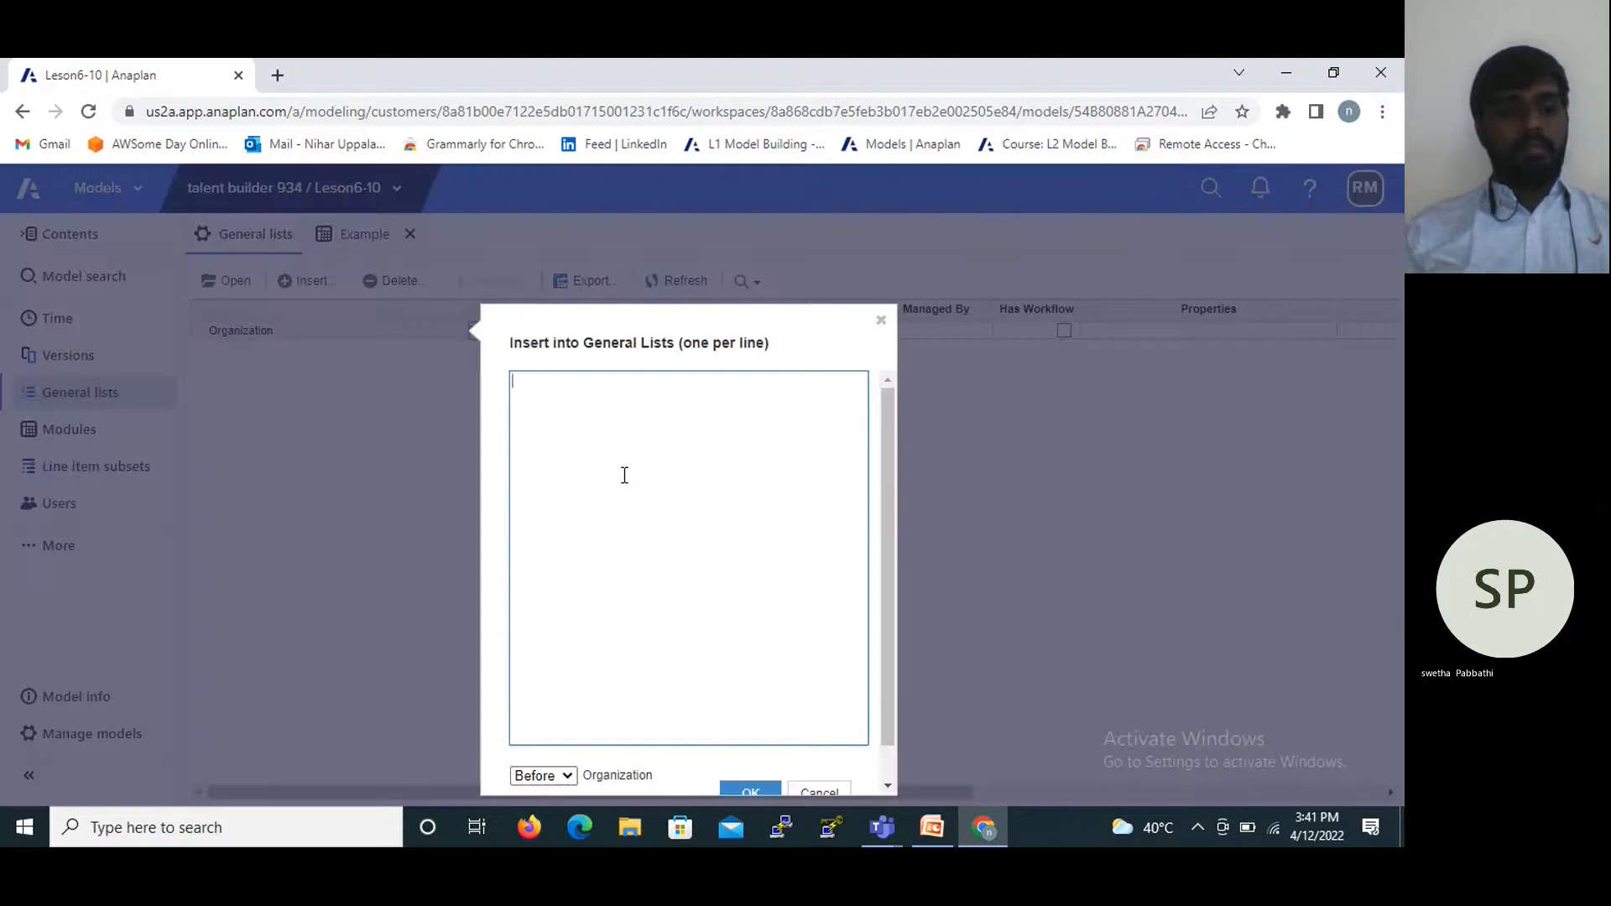
text(PRo)
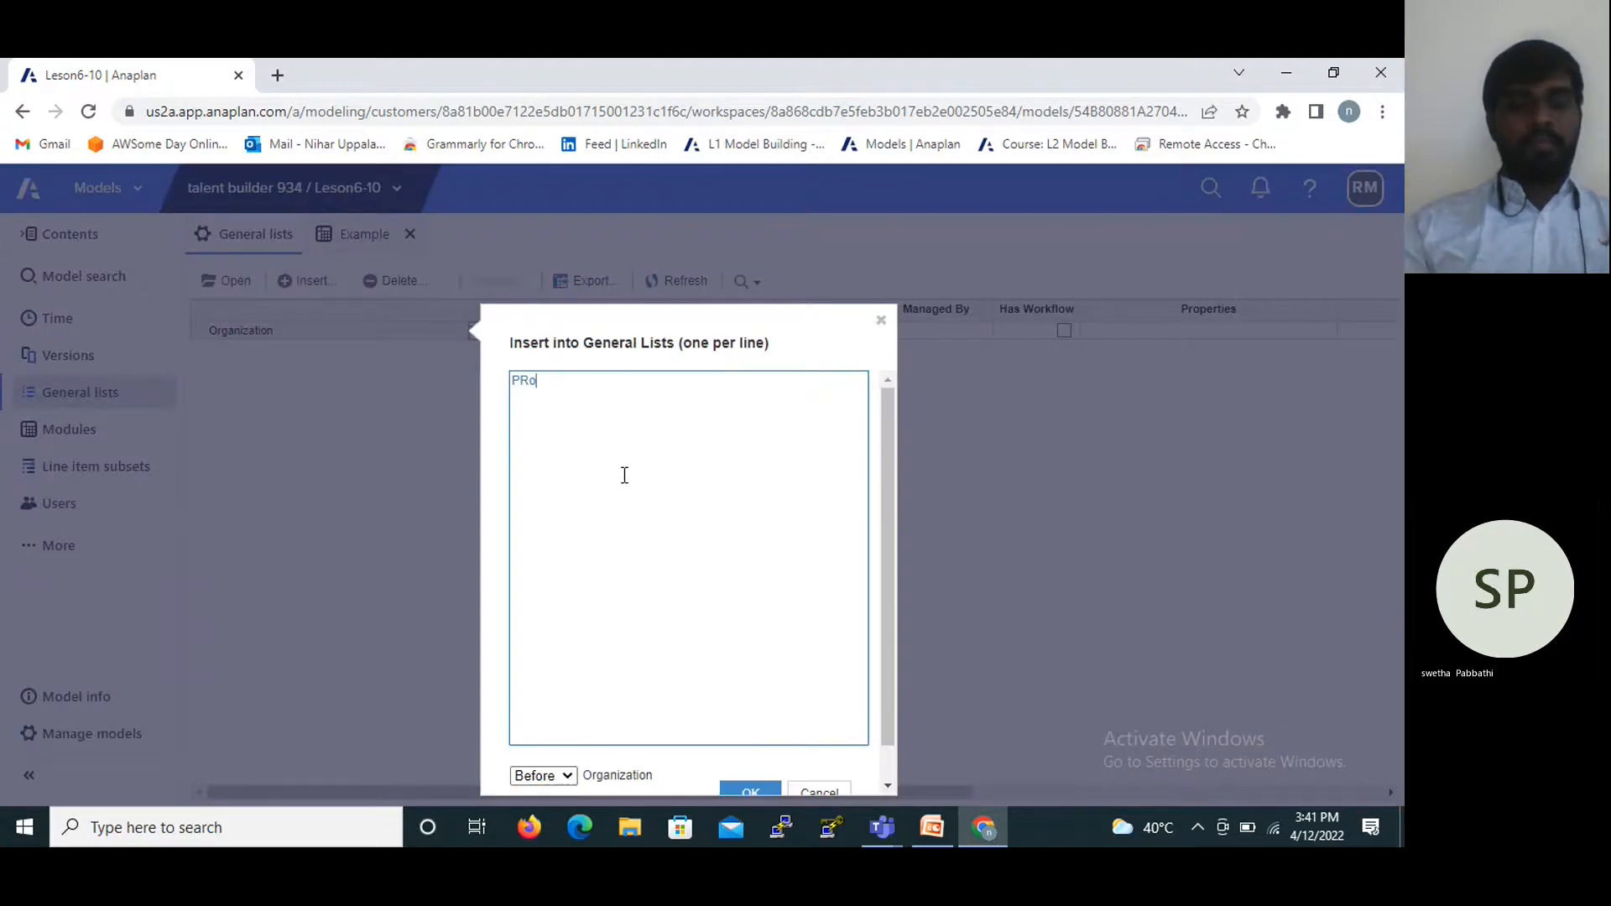
key(BackSpace)
key(BackSpace)
text(rodust)
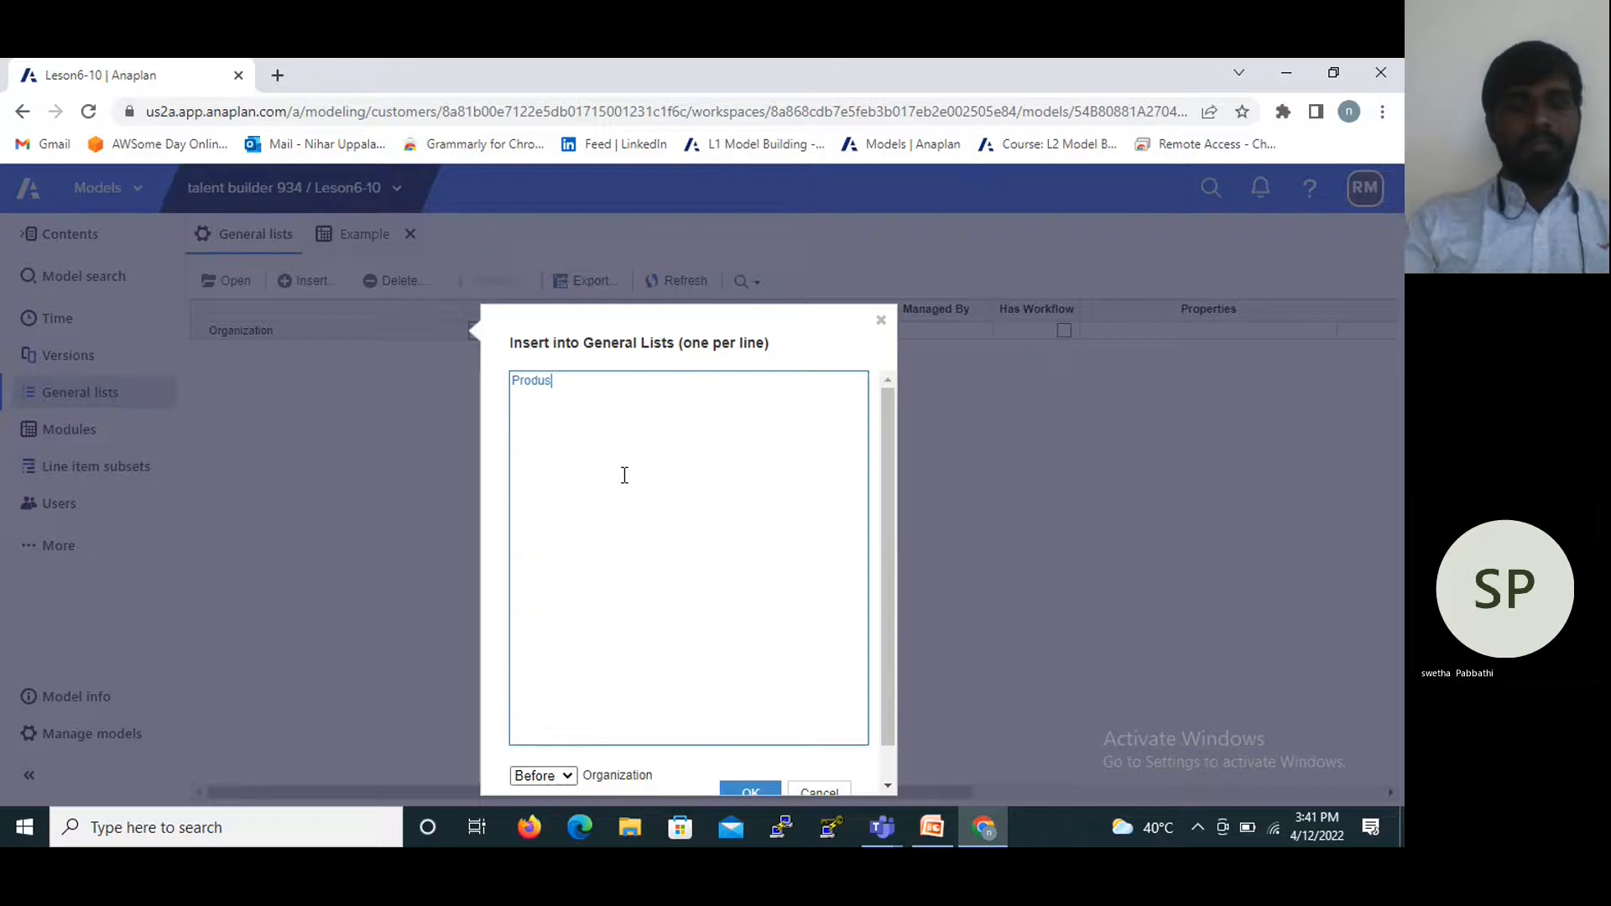
key(BackSpace)
key(BackSpace)
key(BackSpace)
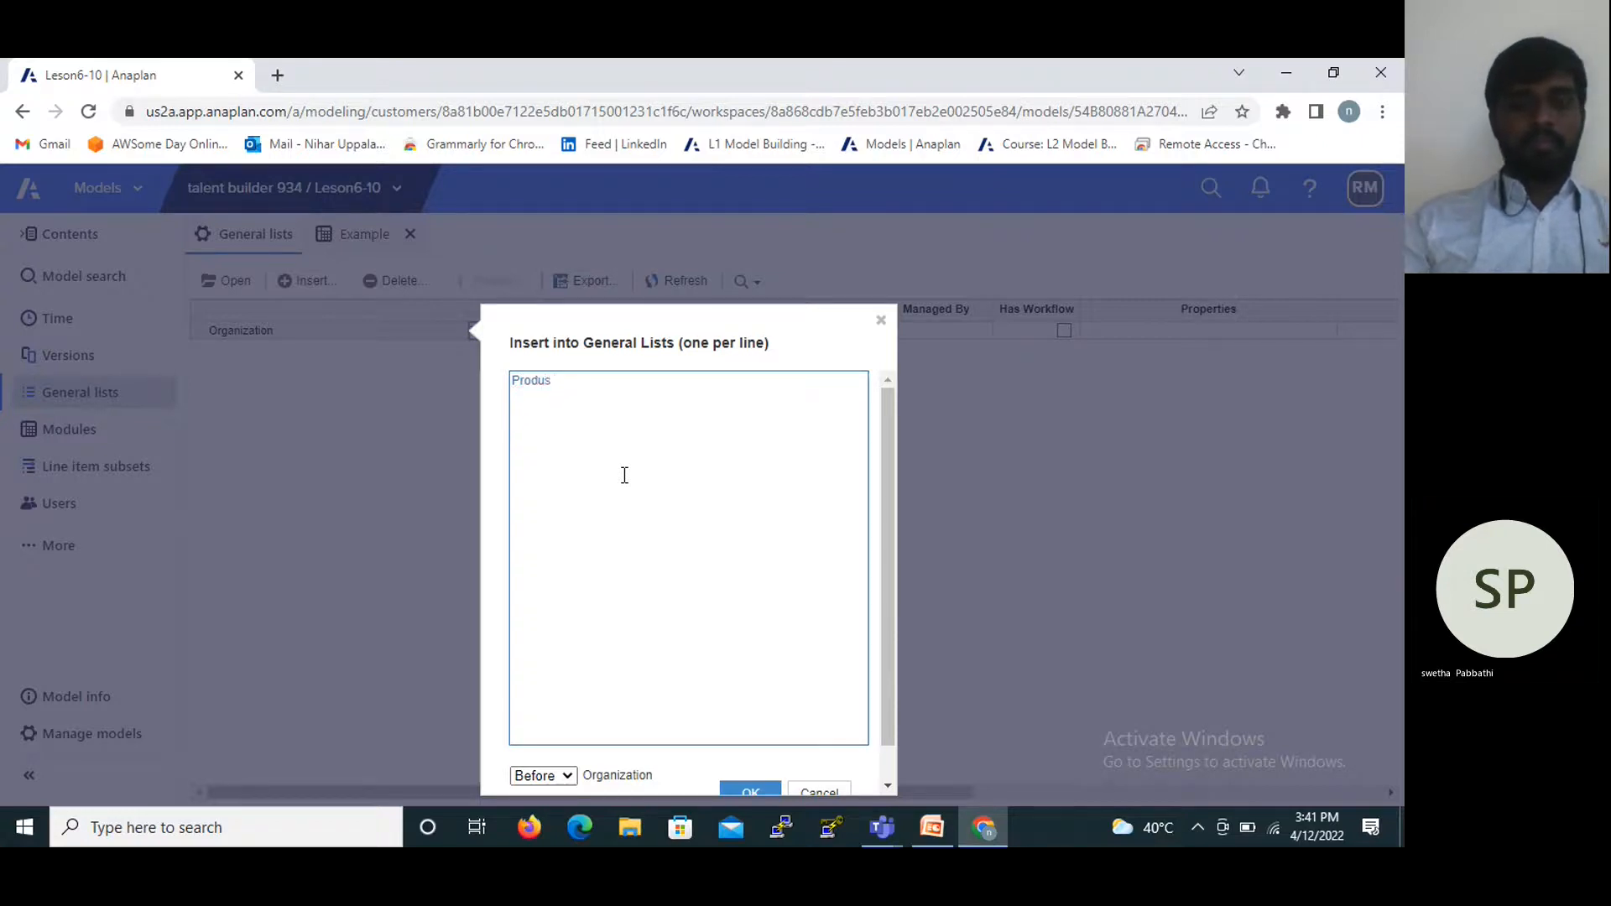
text(cts)
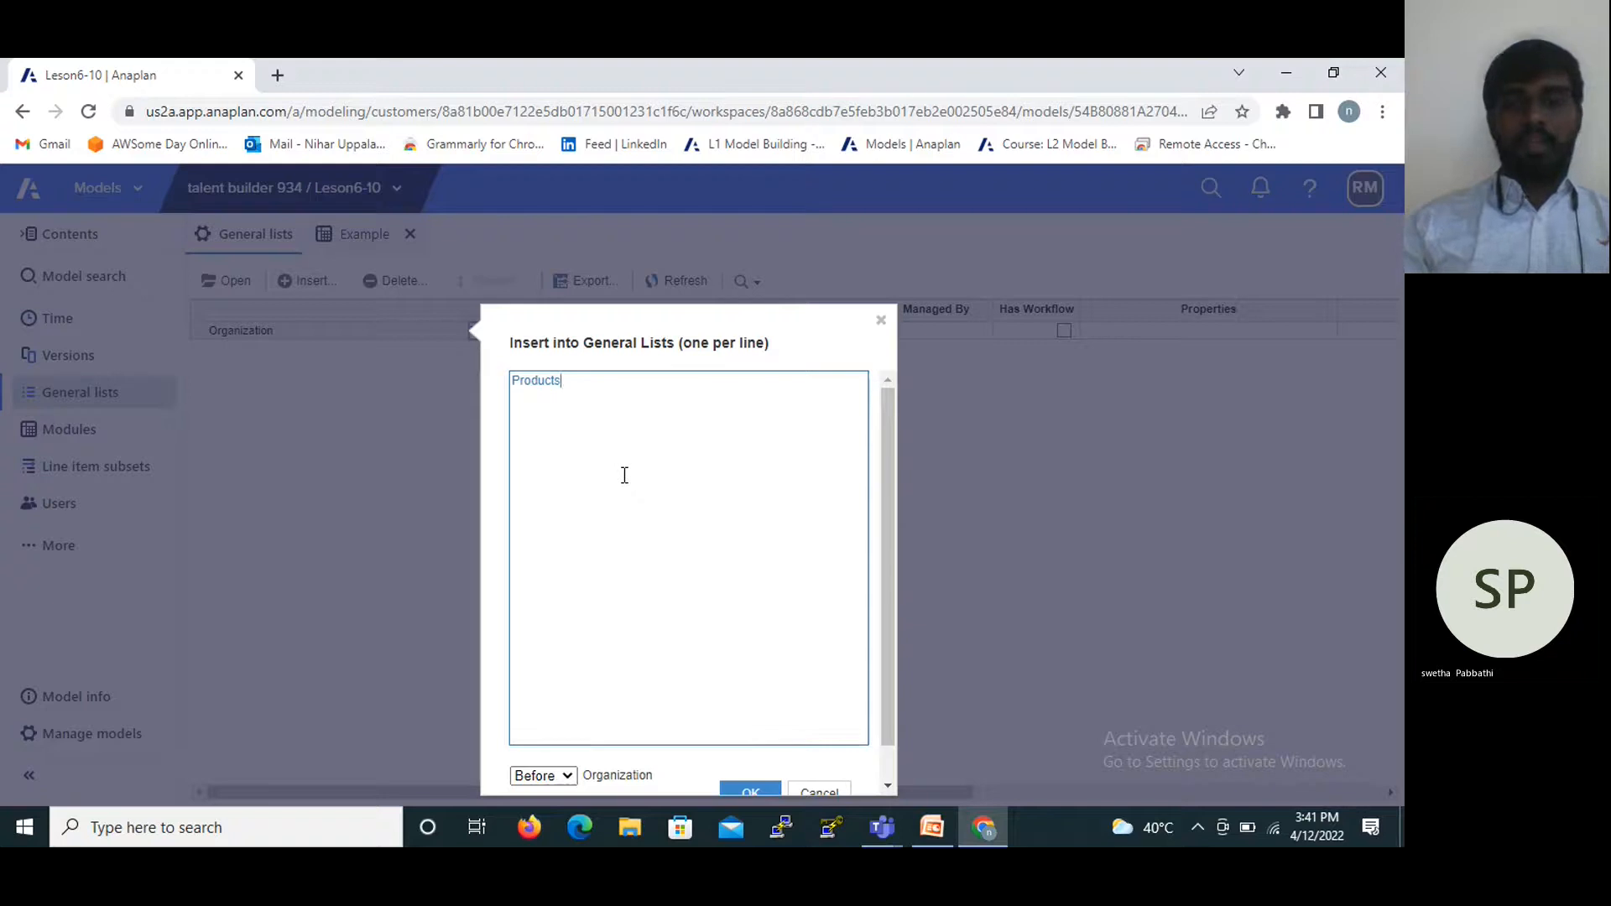
key(Return)
text(Si)
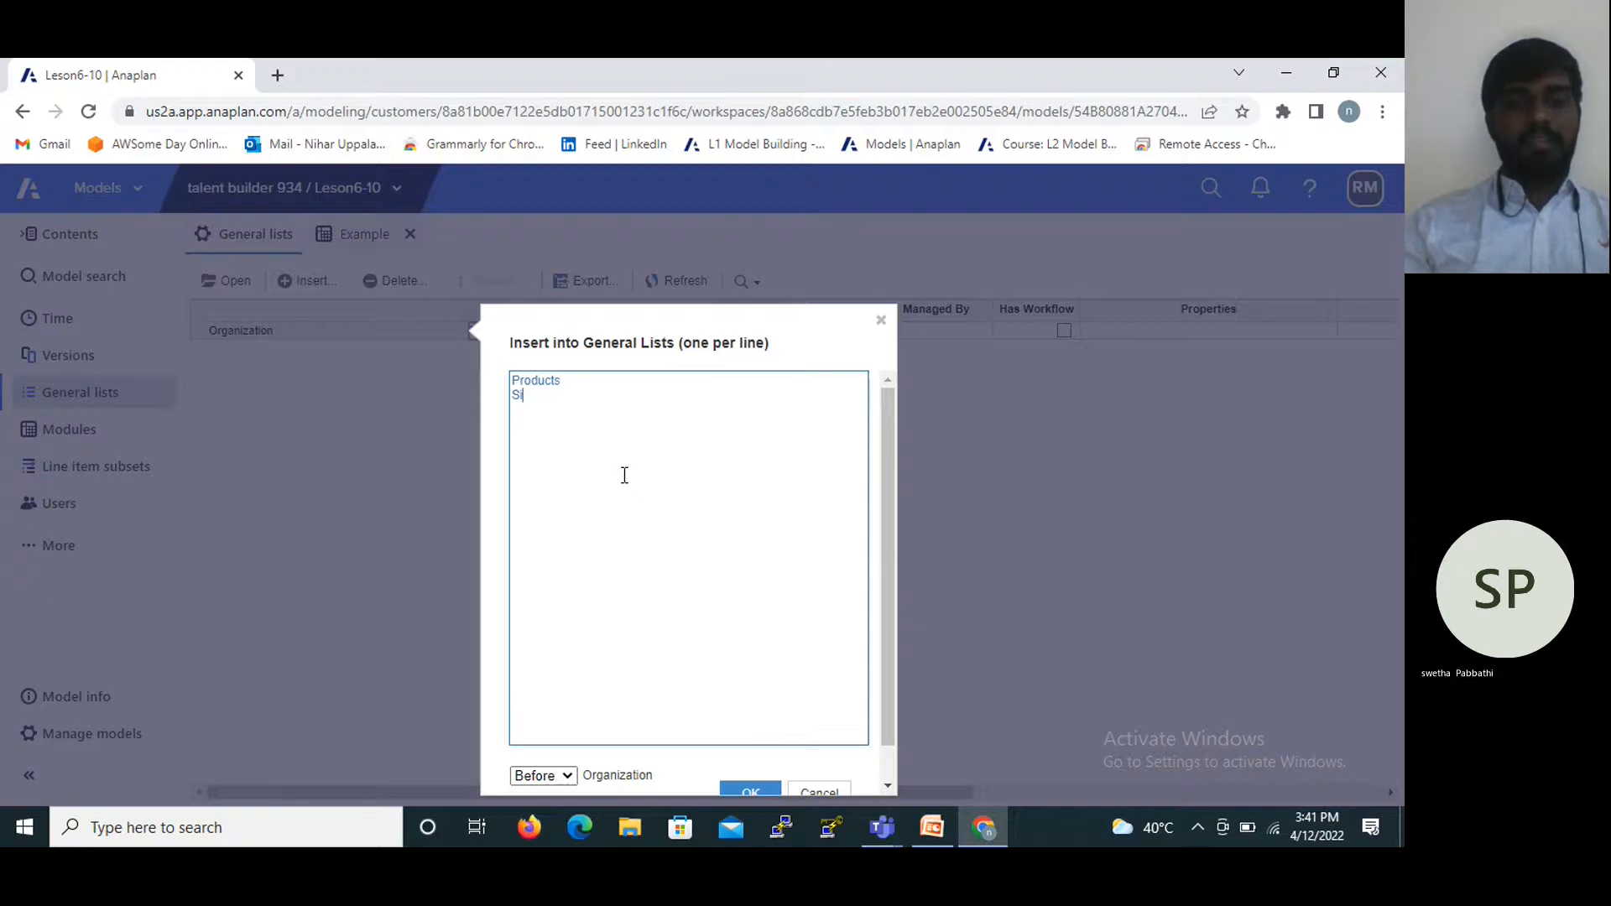
text(ze)
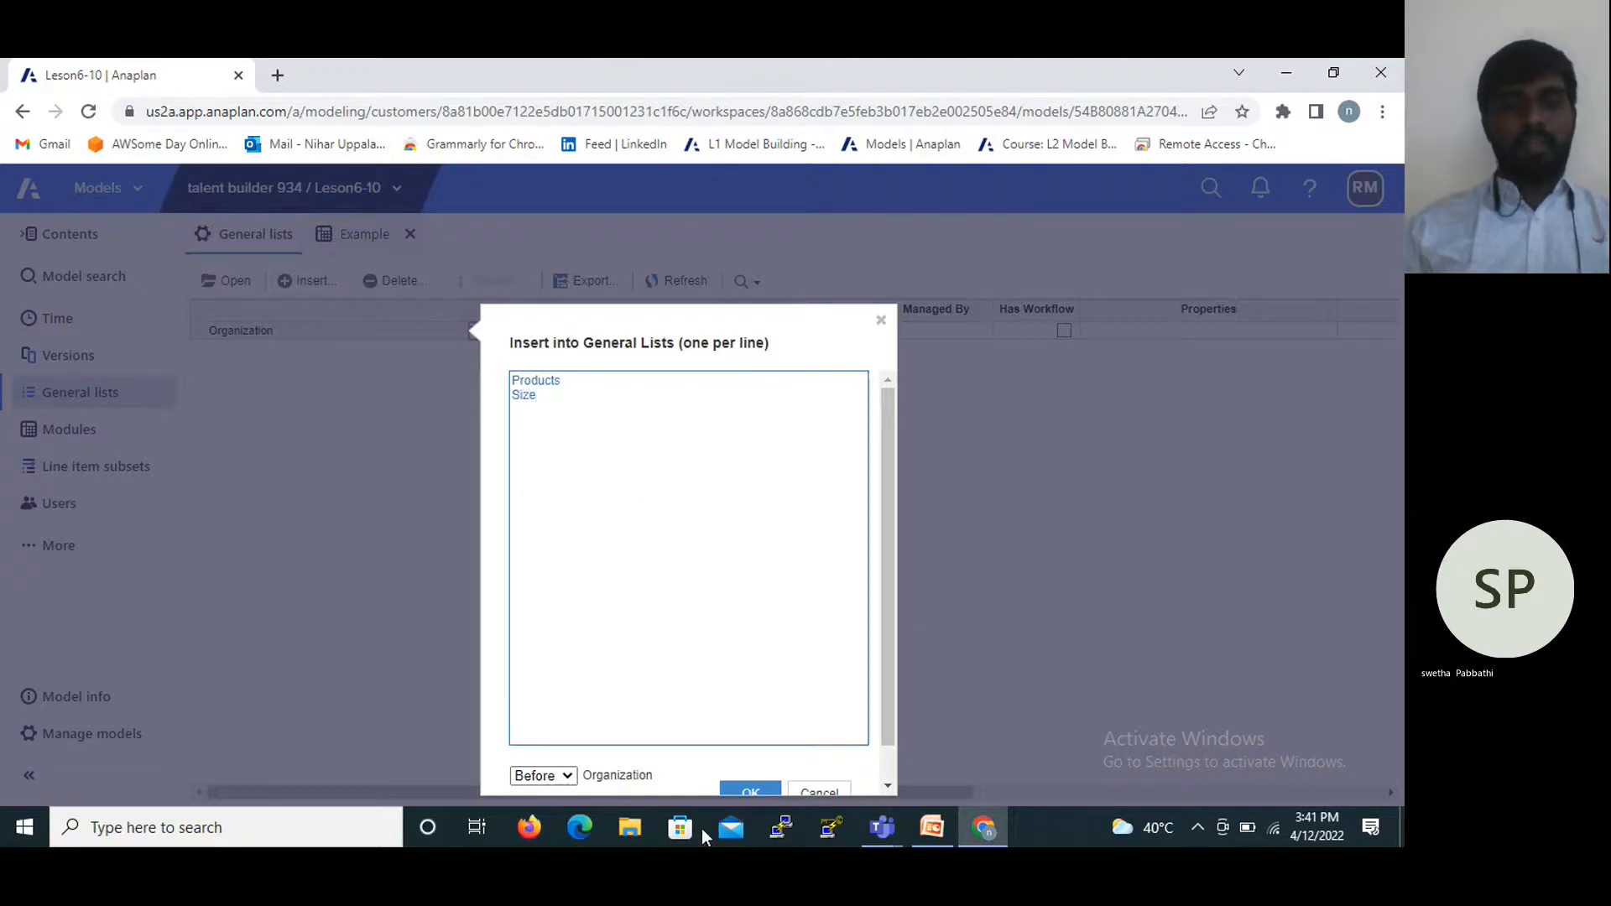
click(567, 779)
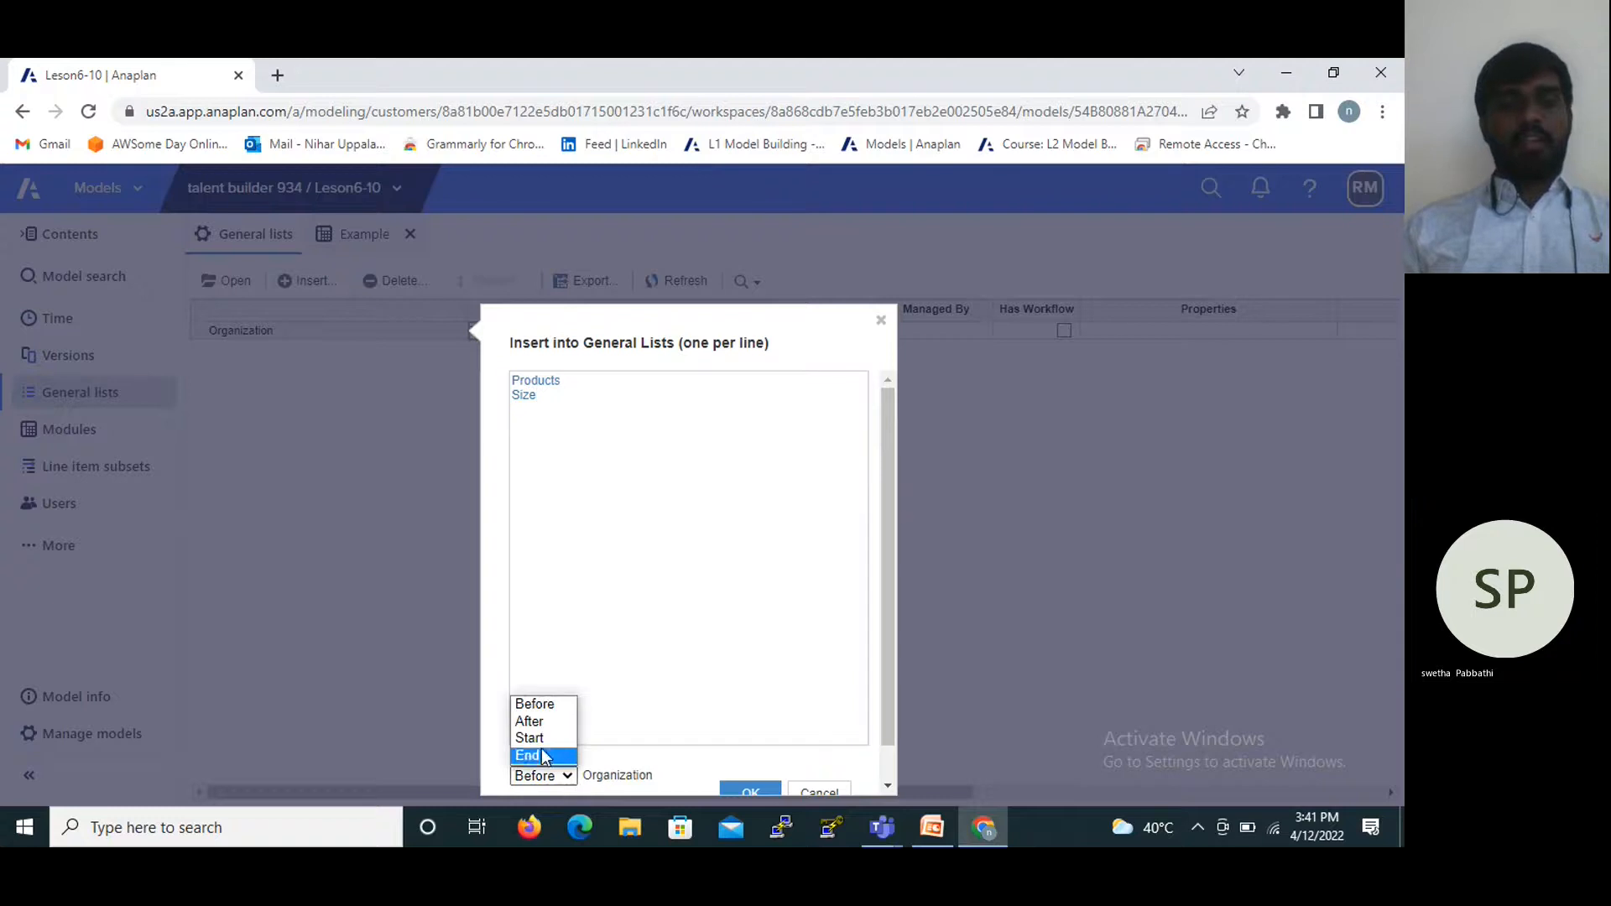
click(541, 756)
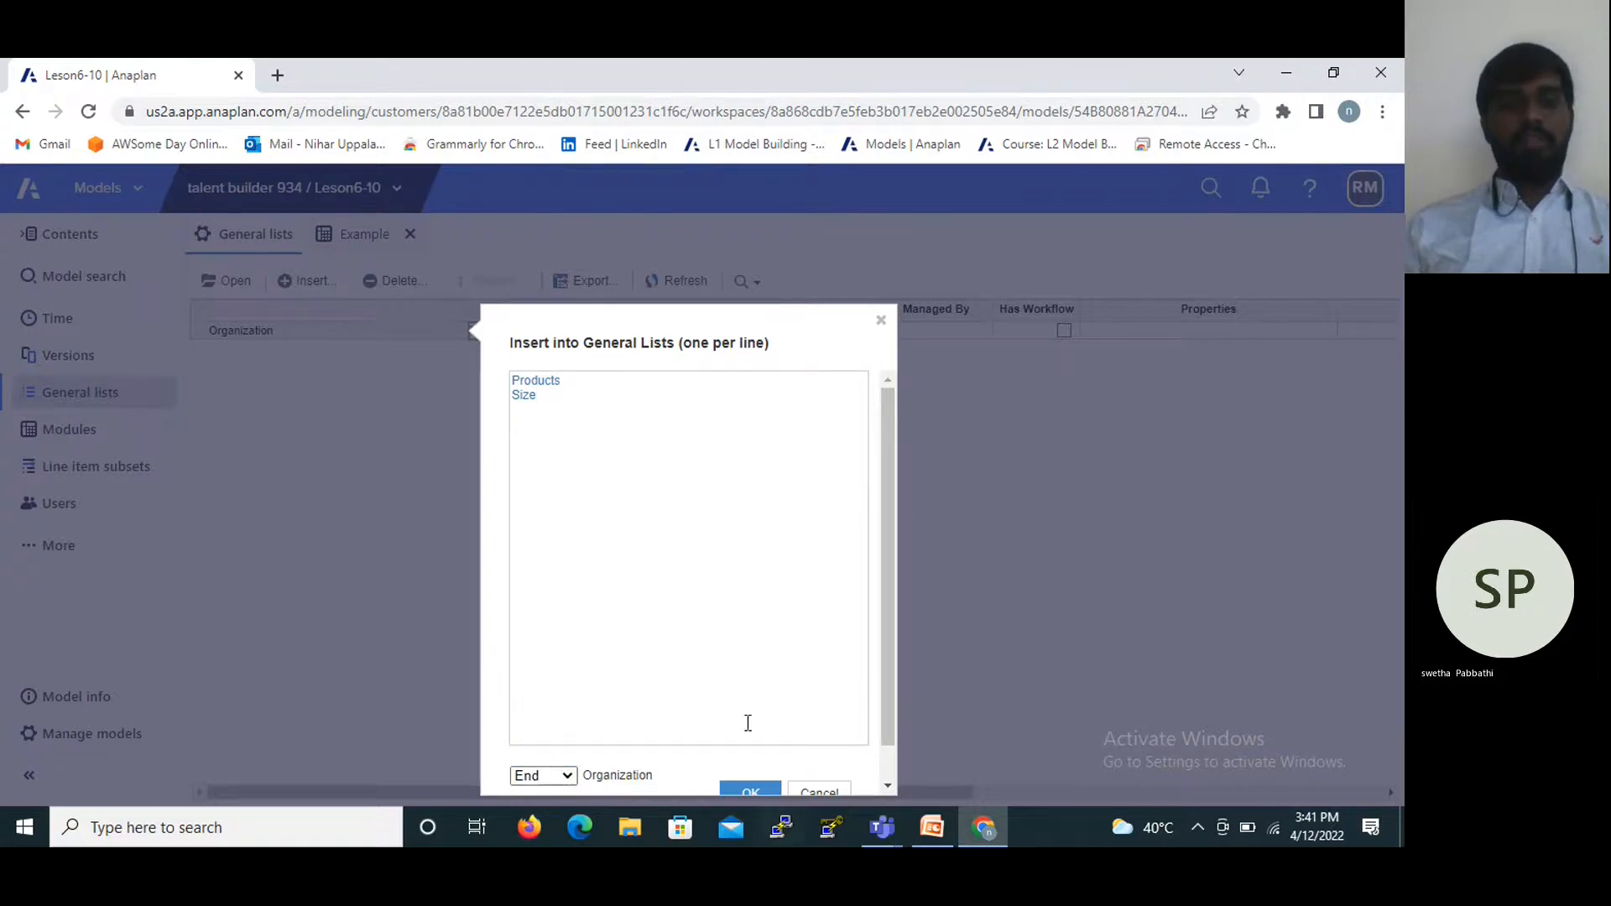
Add --Sum Function as a line above Products and insert the three entries into the general lists.
click(586, 375)
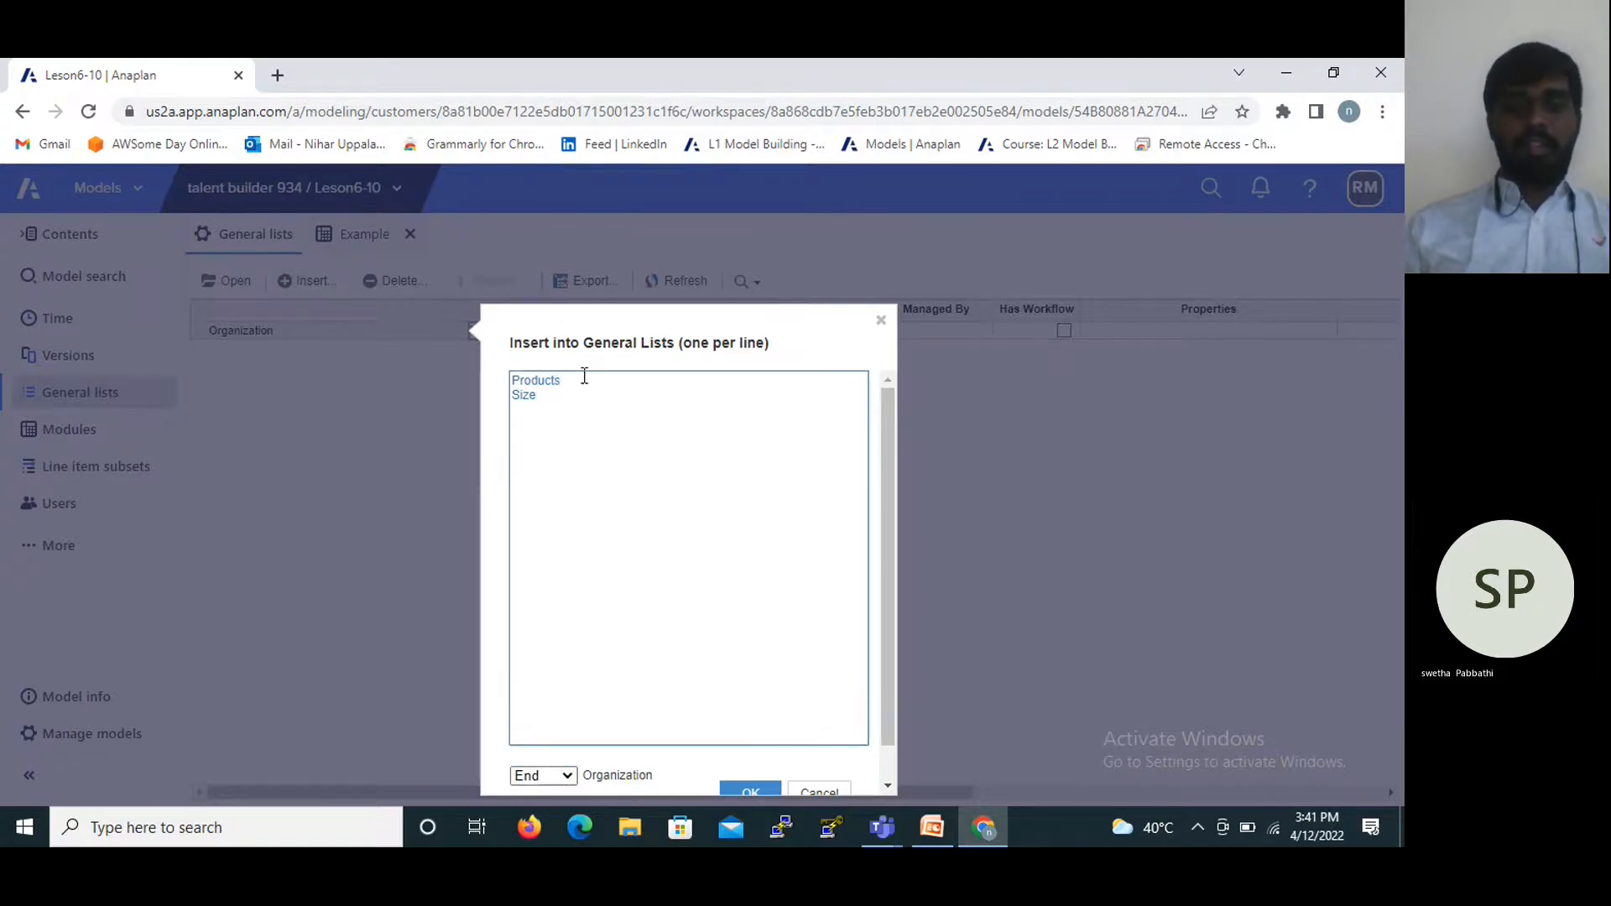
key(Left)
key(Left)
key(Left)
key(Left)
key(Left)
key(Return)
click(537, 379)
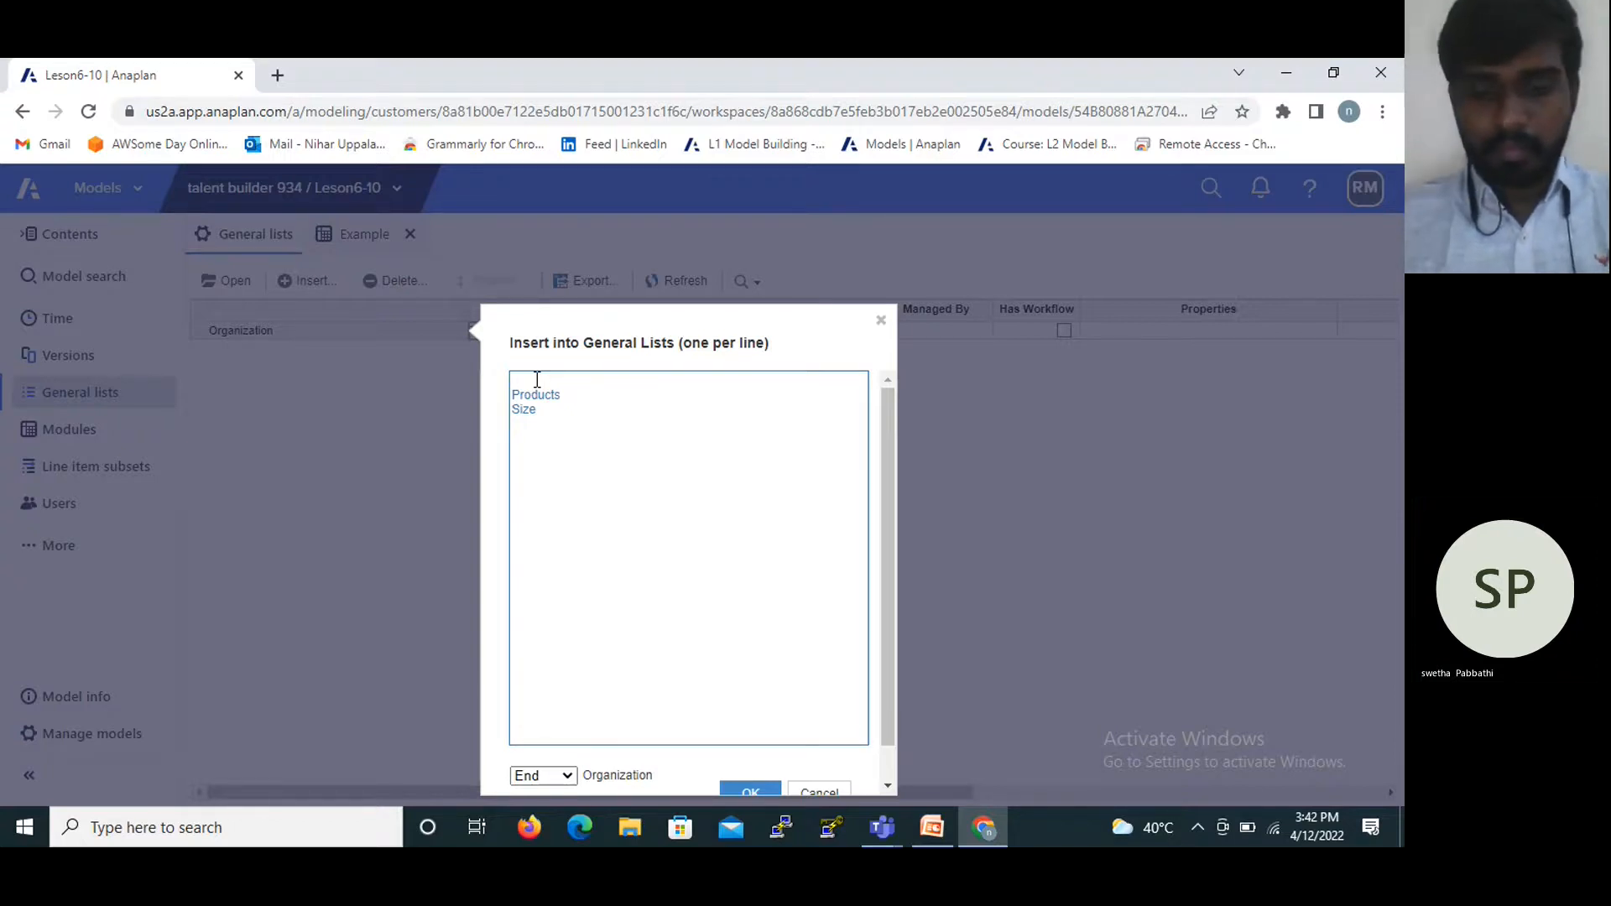
text(--)
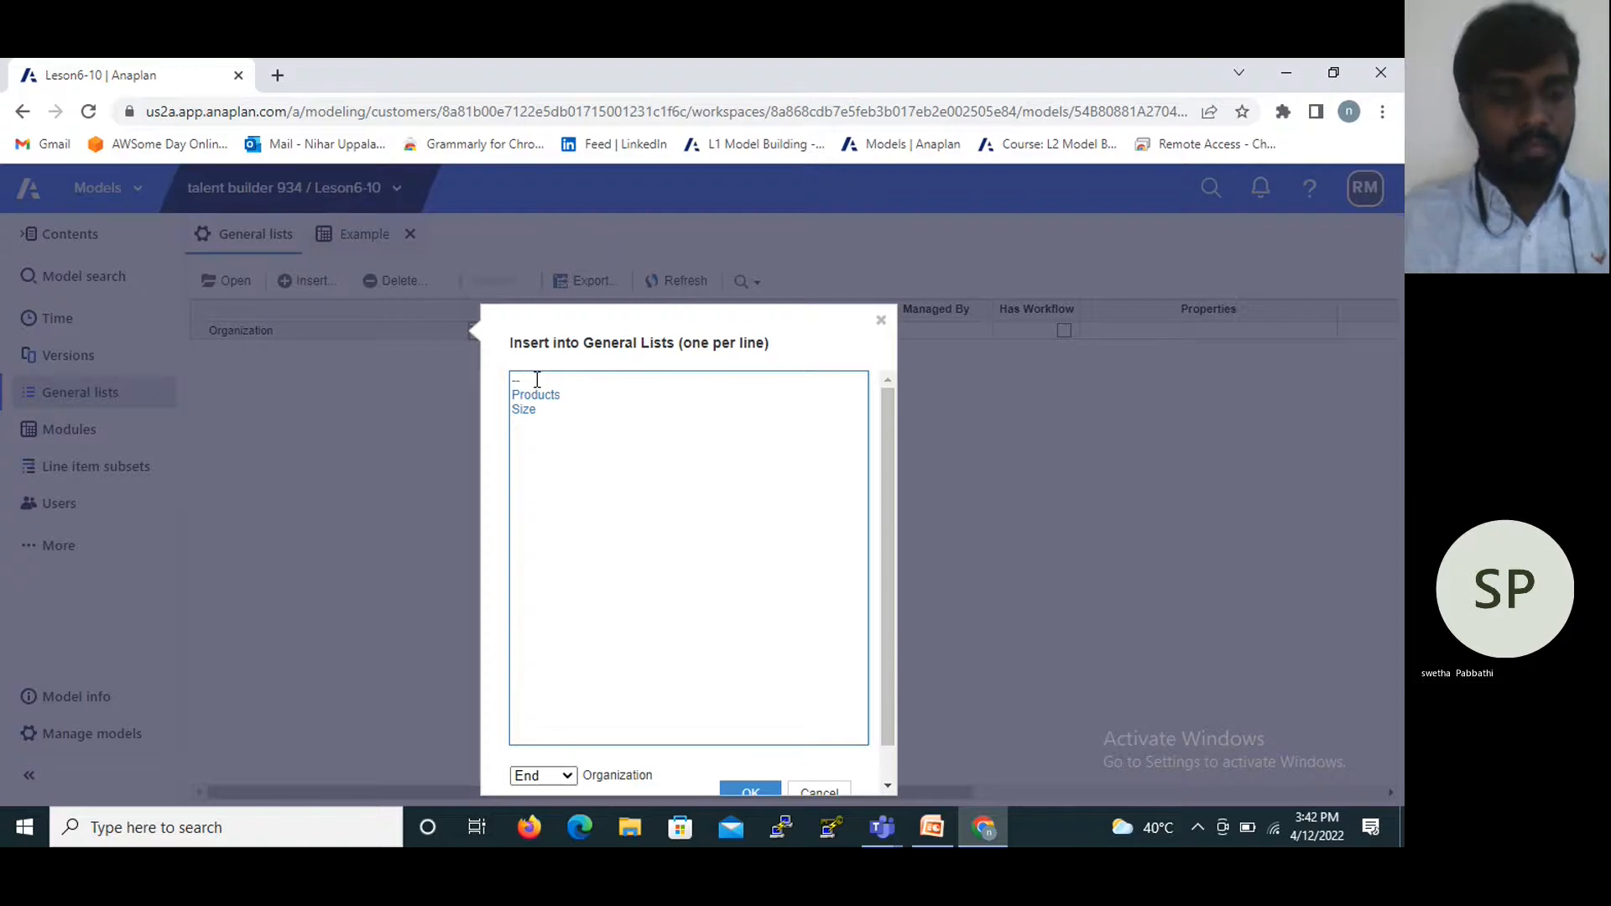
text(Su)
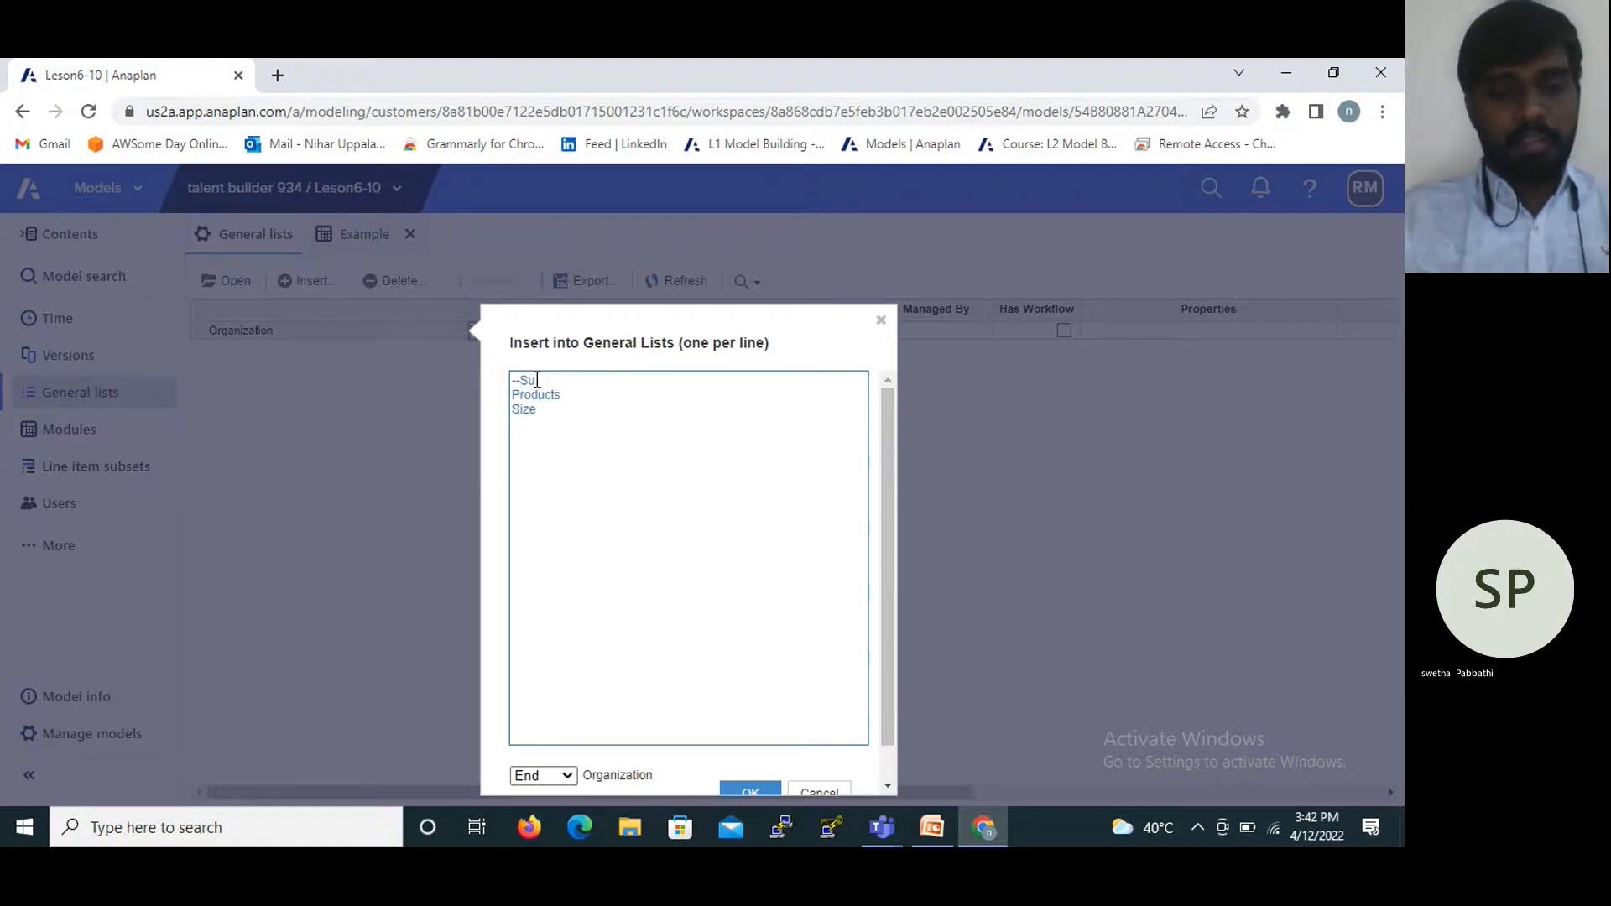
text(m Function)
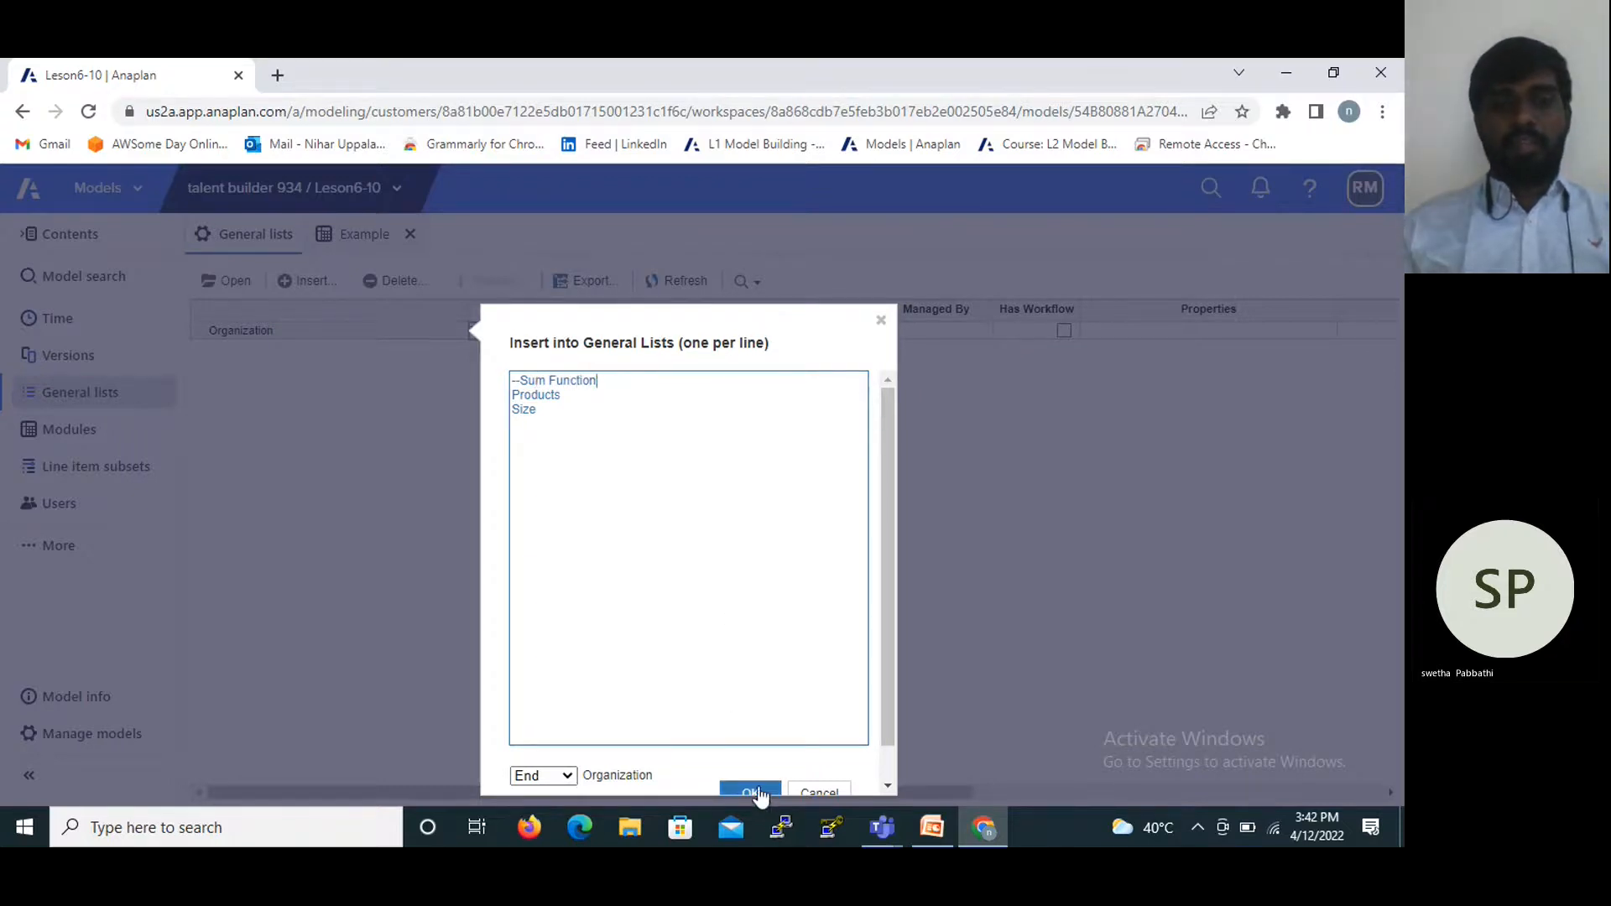
scroll(759, 790, down, 1)
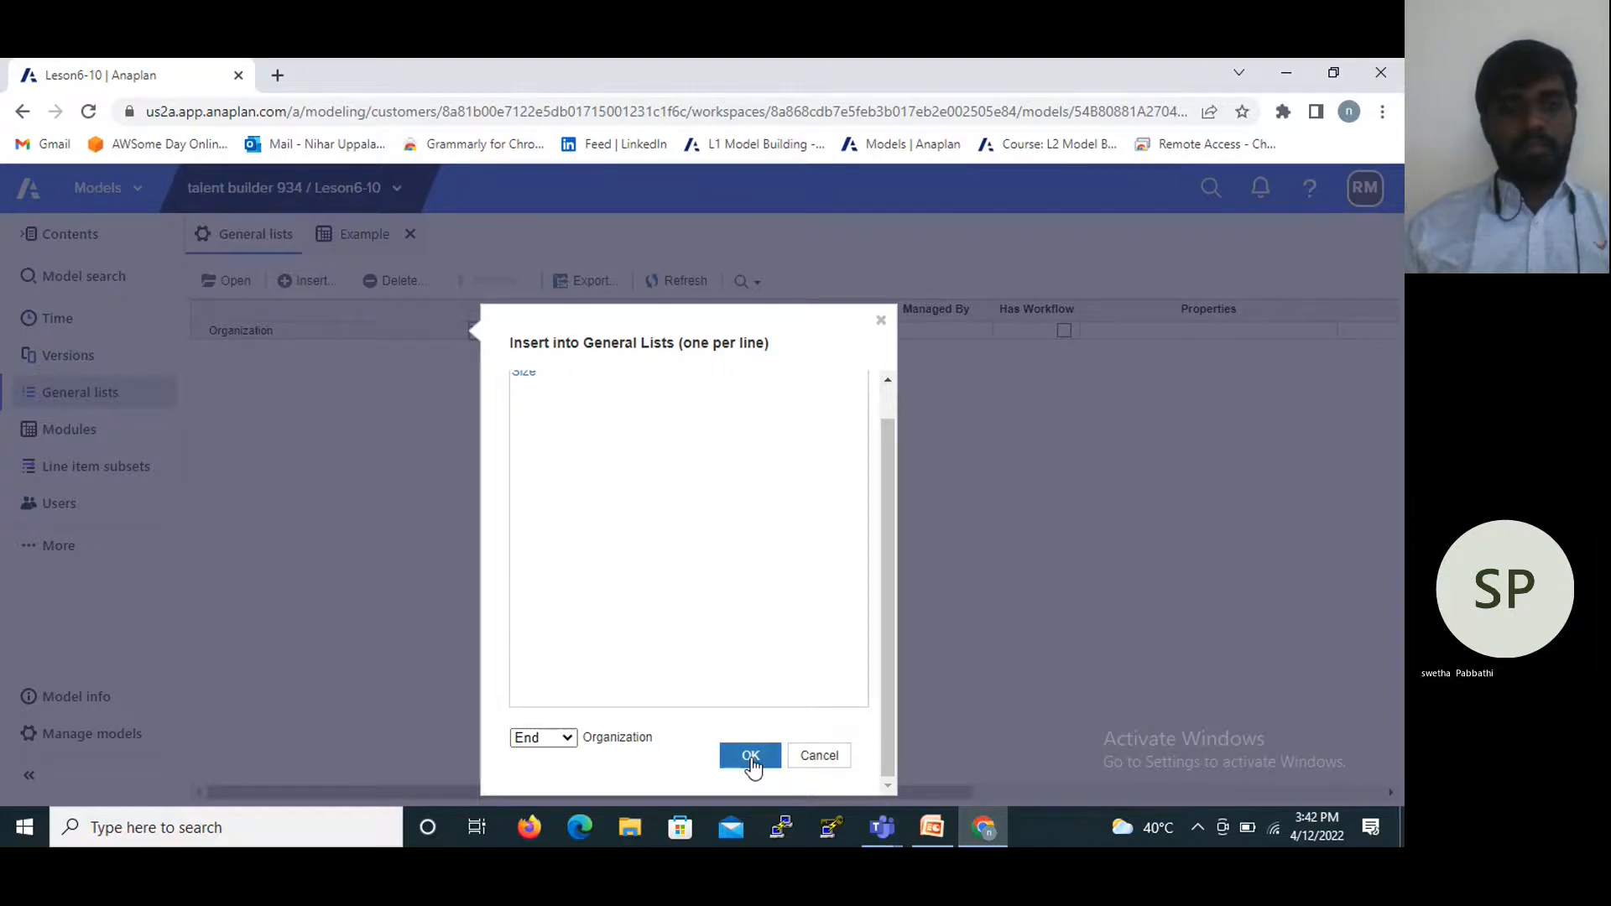
click(750, 756)
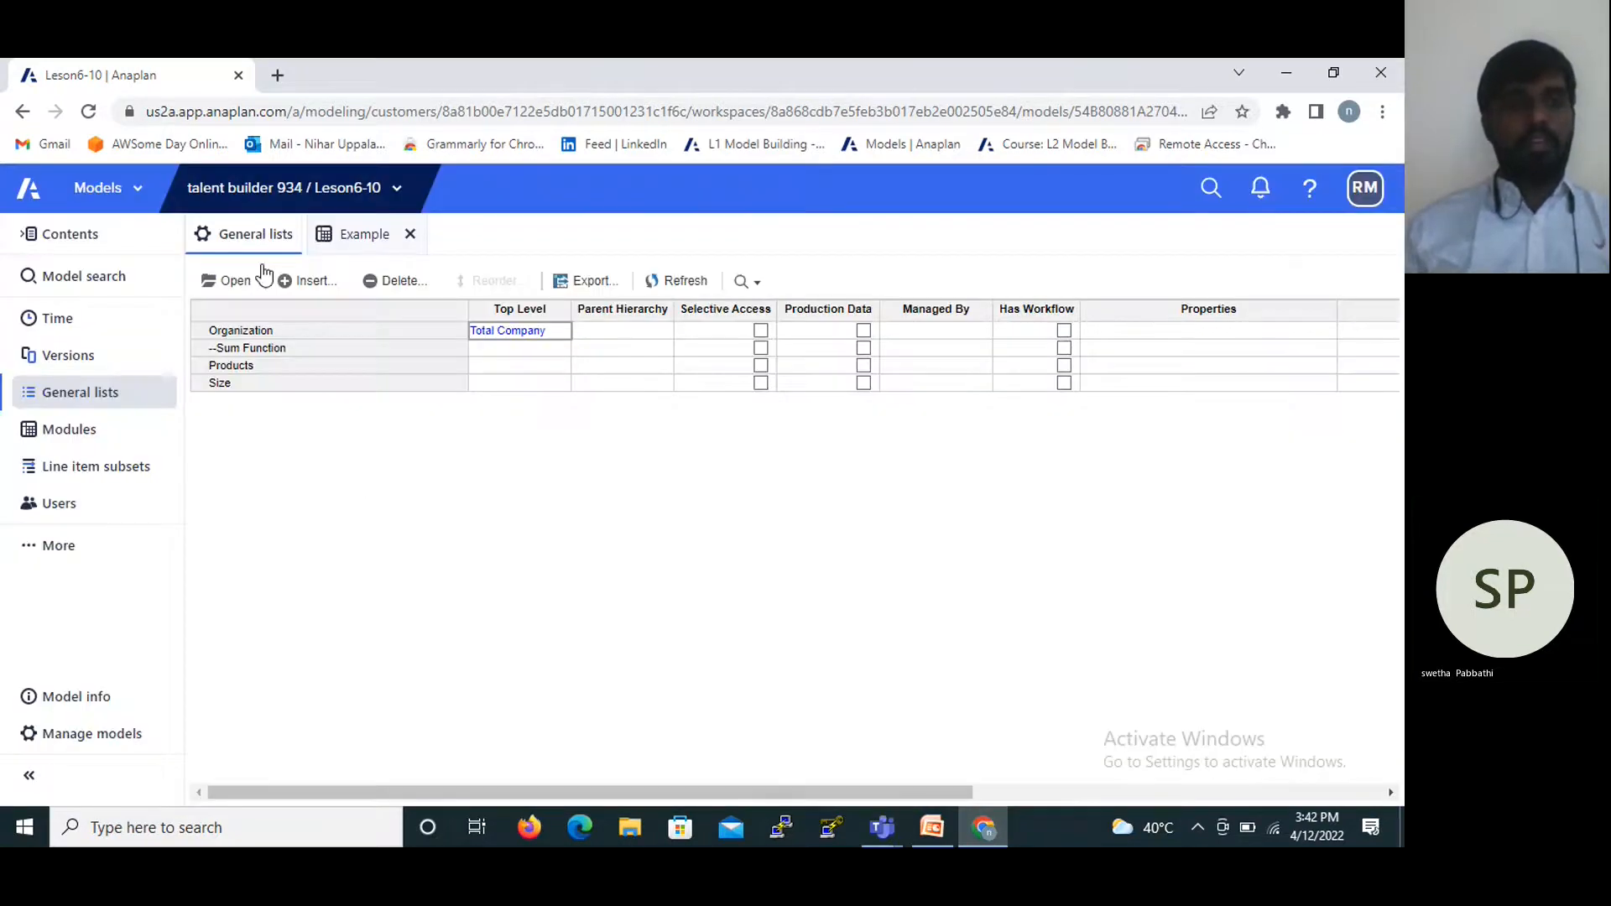
Rename the --Sum Function list to --Sum Function--.
click(258, 349)
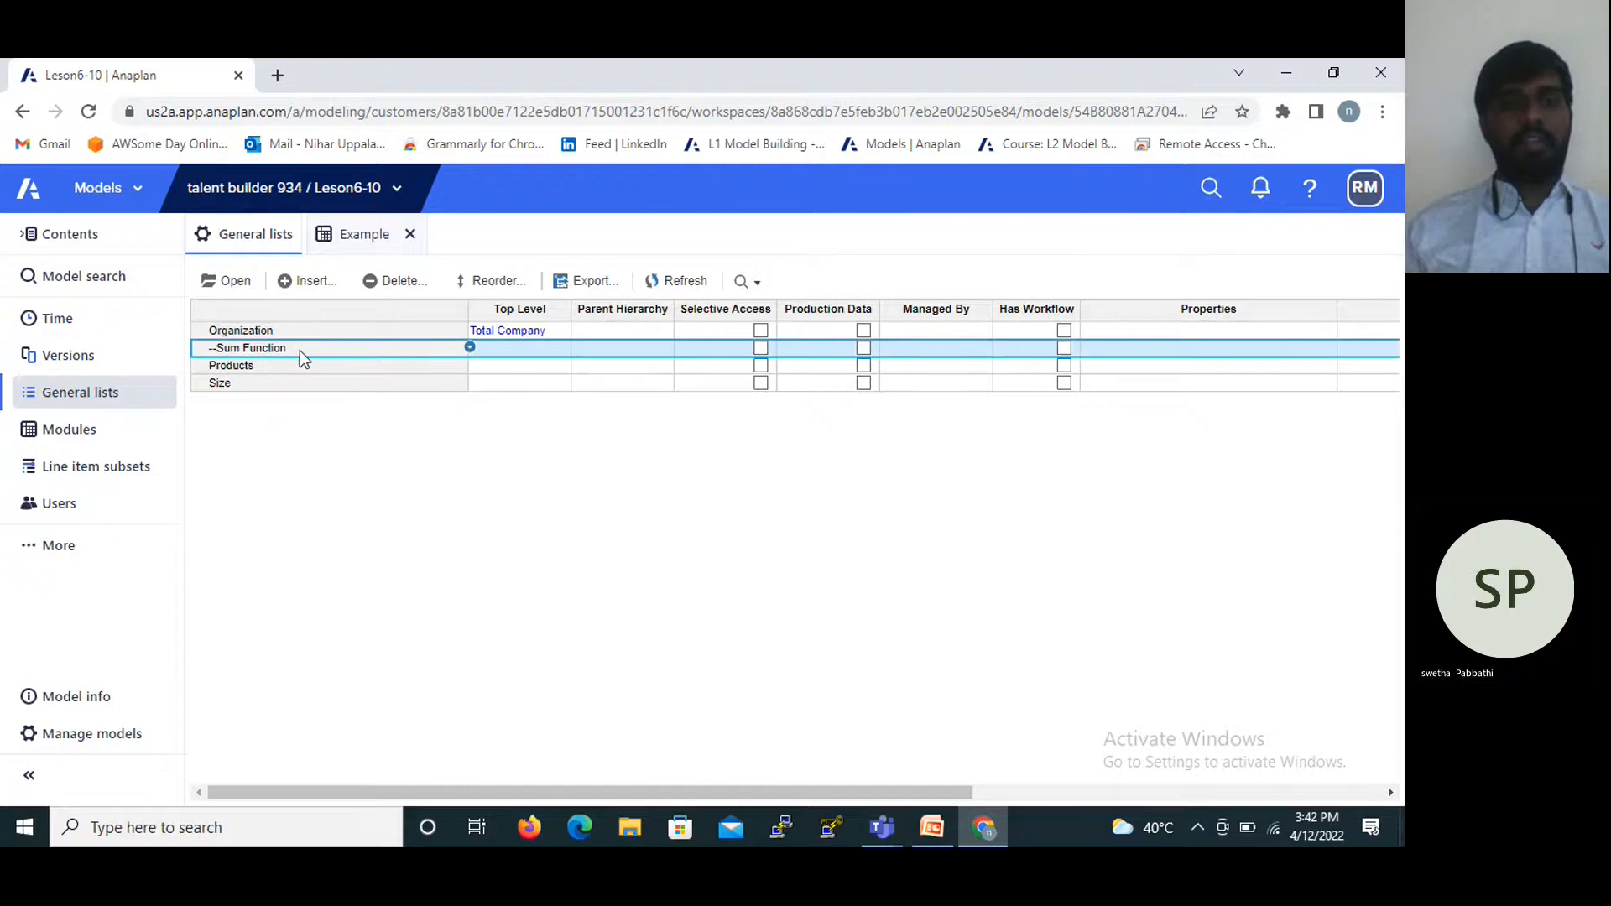
double_click(290, 348)
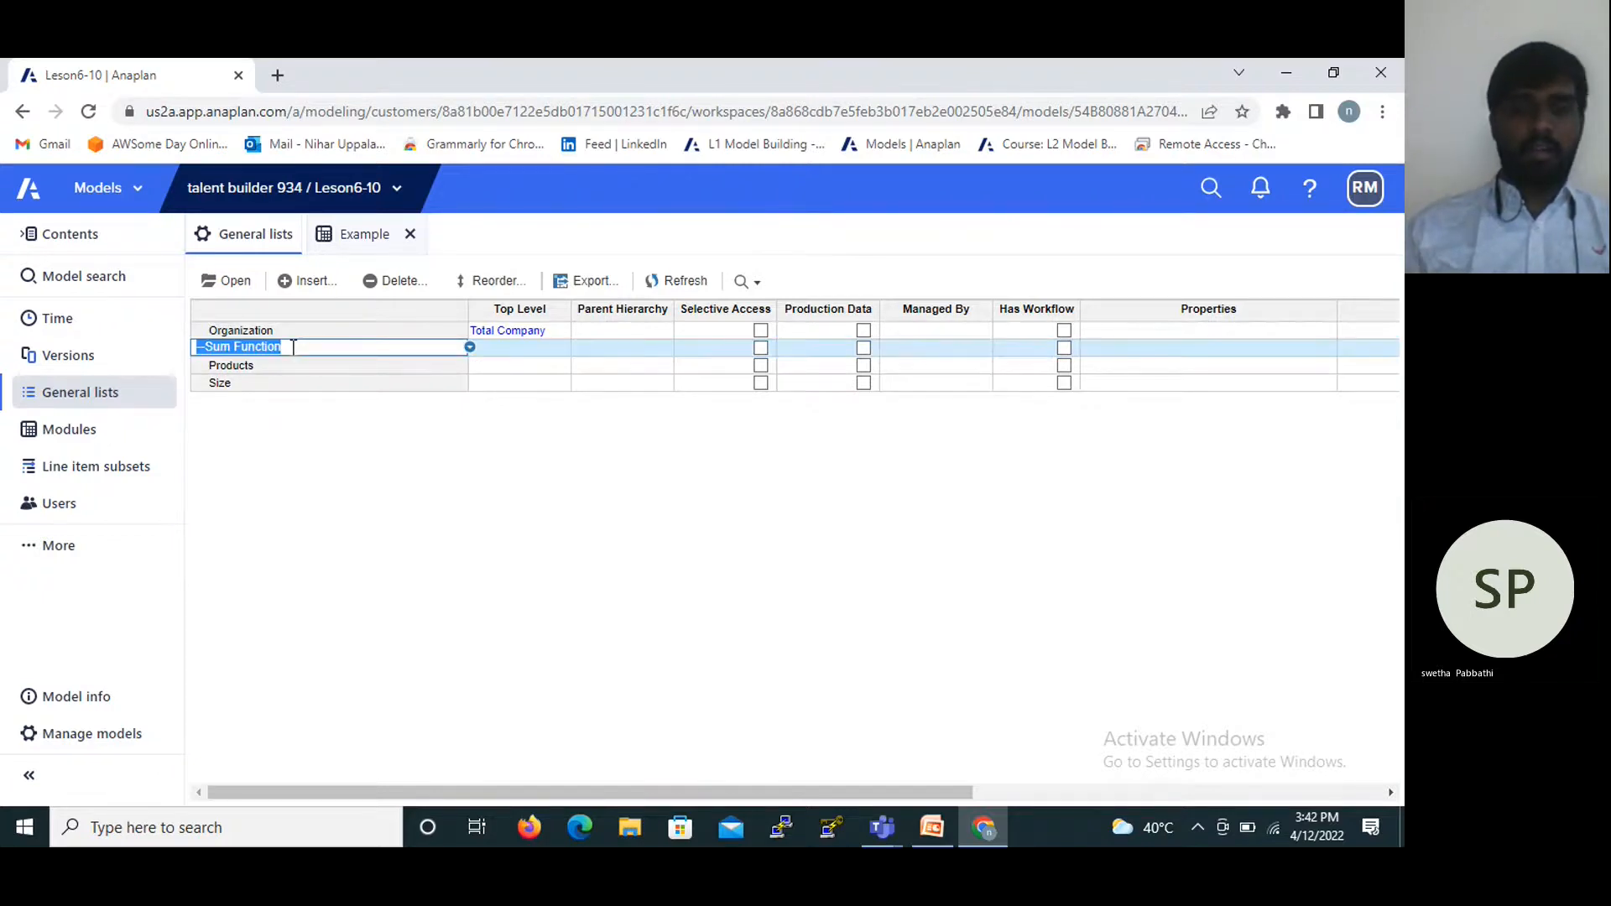
click(293, 348)
text(--)
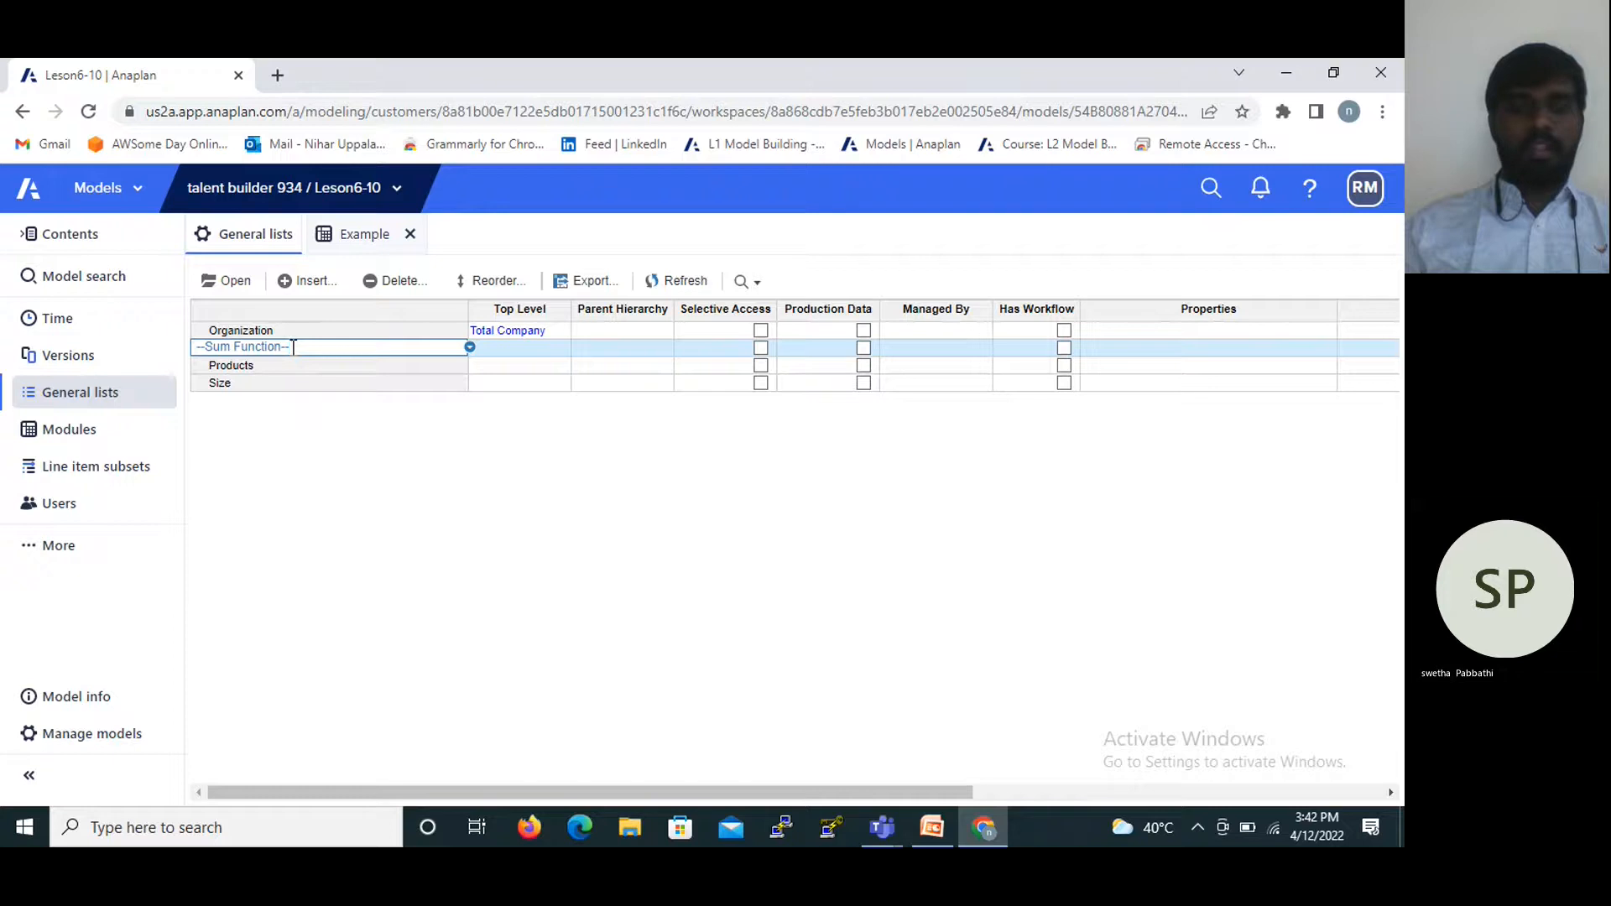
key(Return)
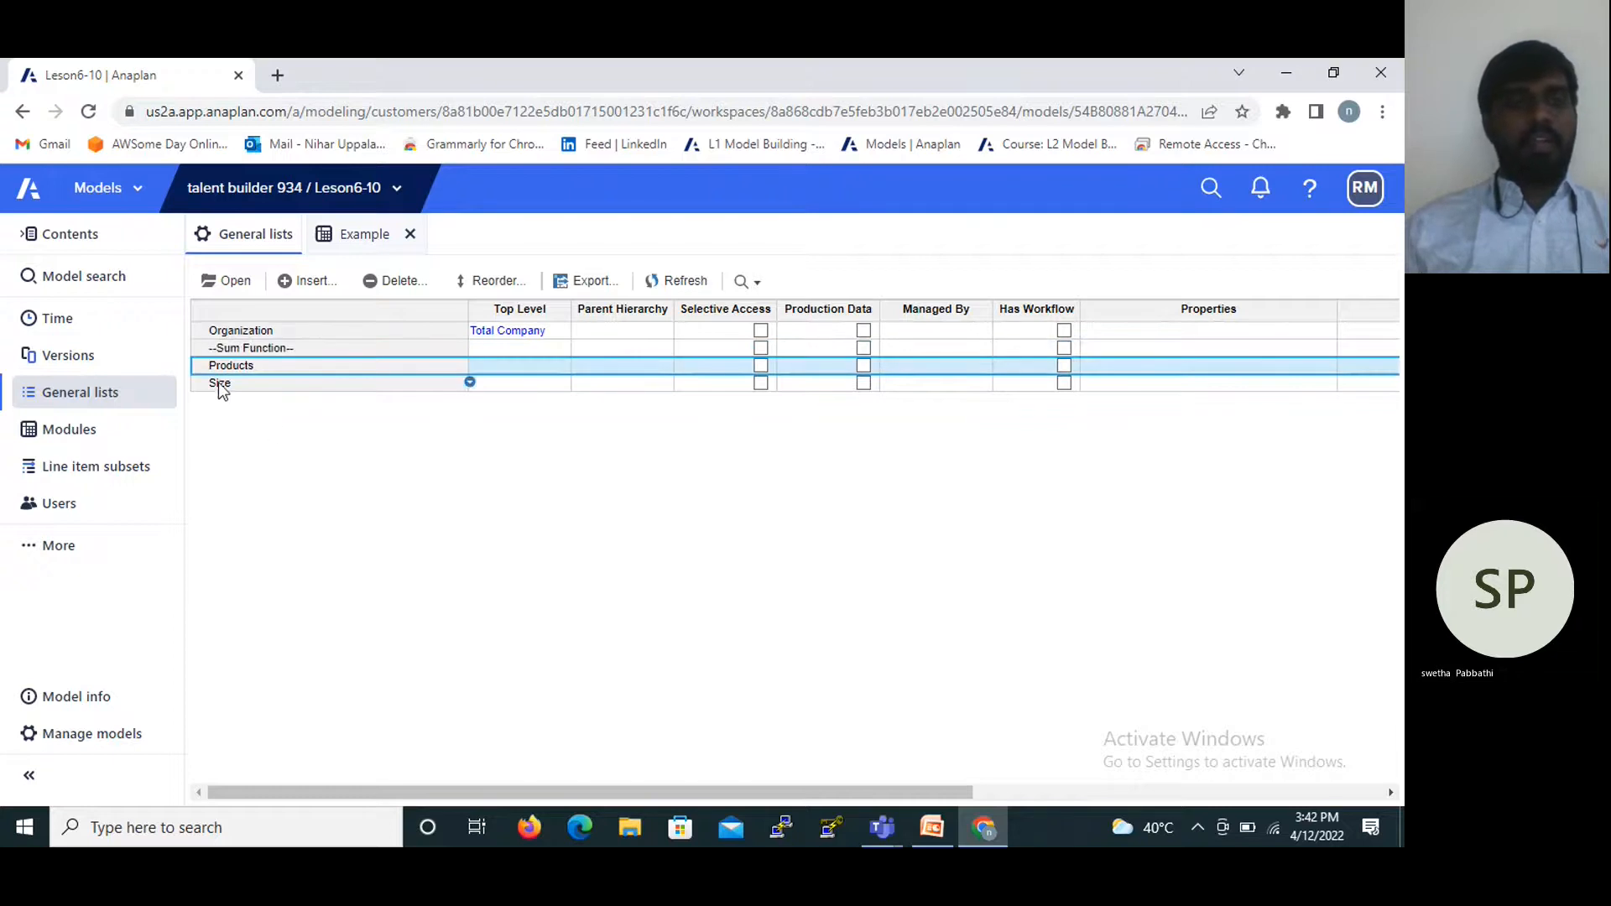
Set the top level of the Products list to All PRoducts and of the Size list to All Sizes.
click(501, 366)
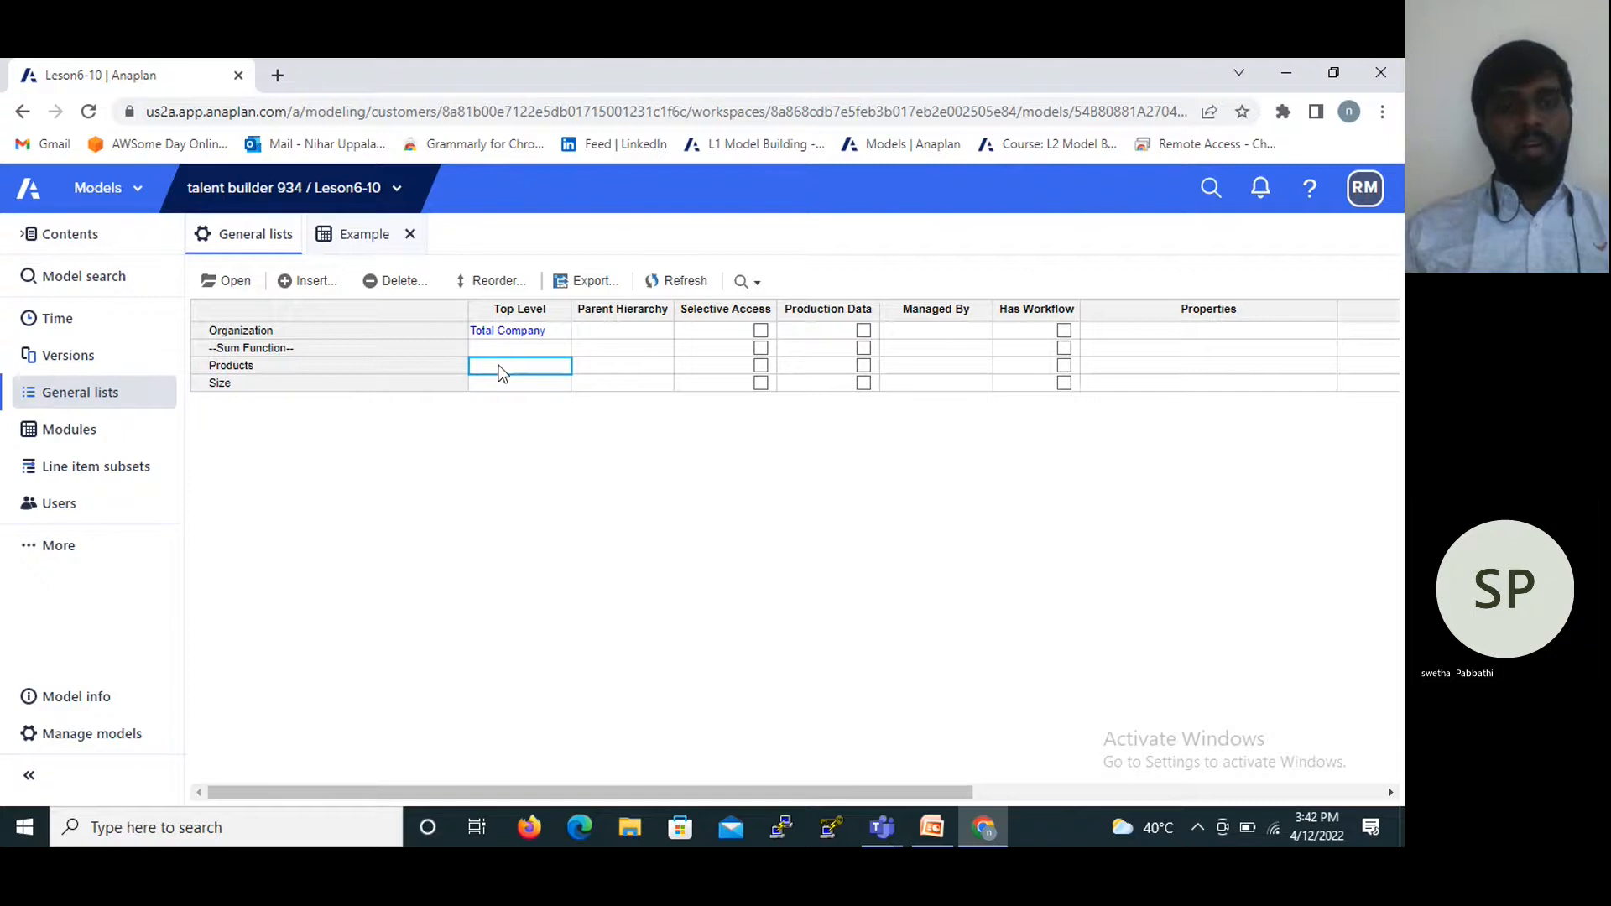
double_click(501, 367)
text(All)
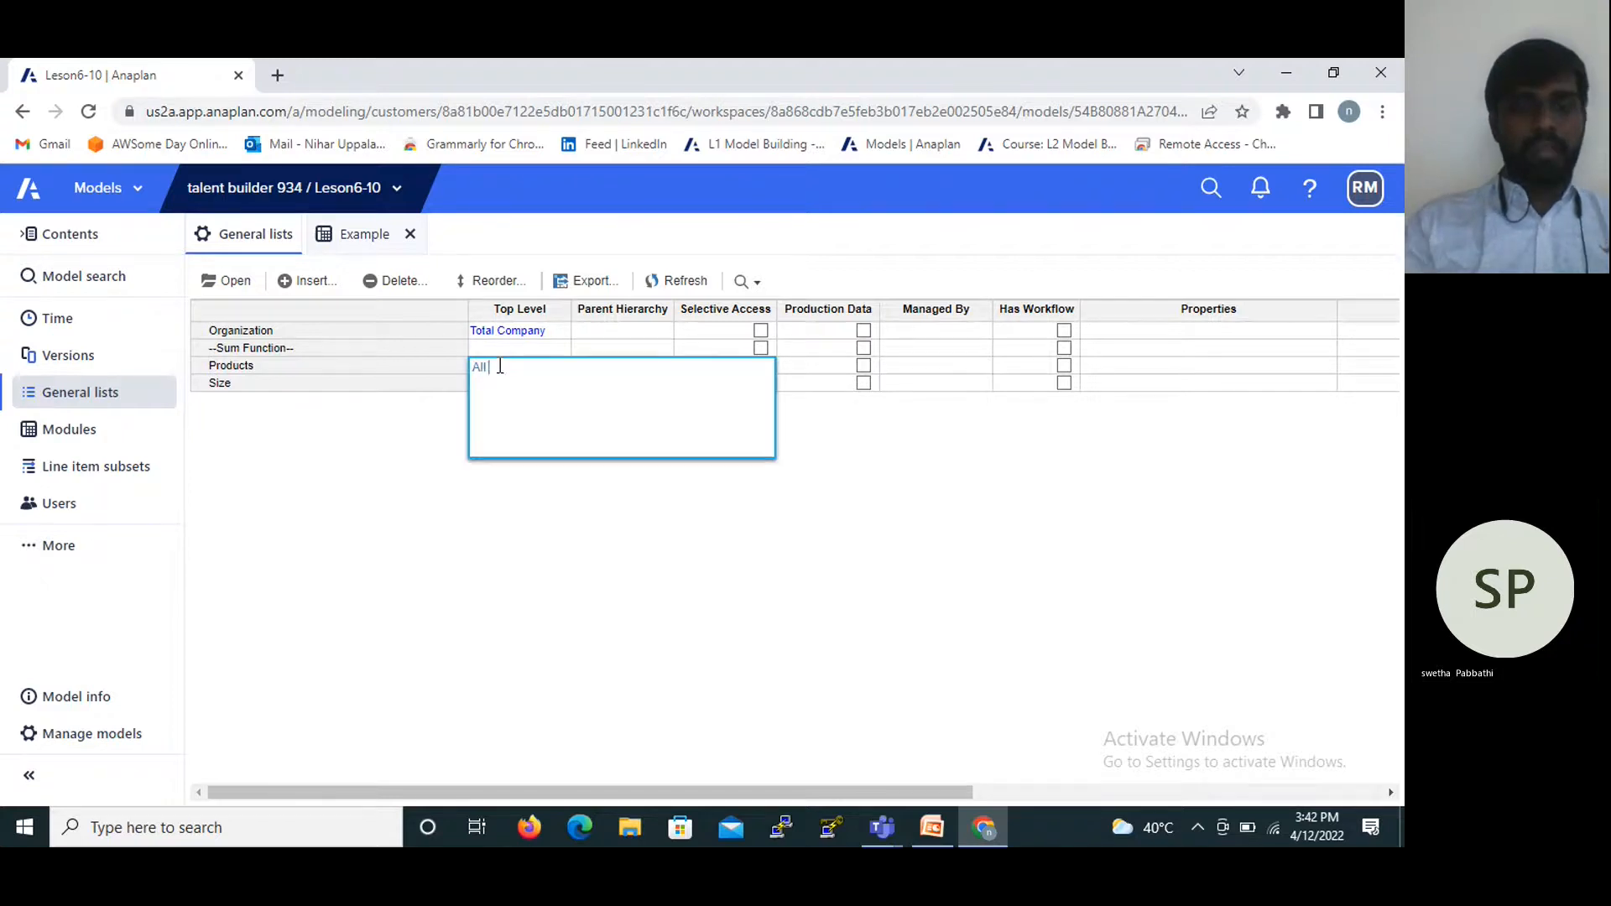
text( Products)
key(Return)
text(All)
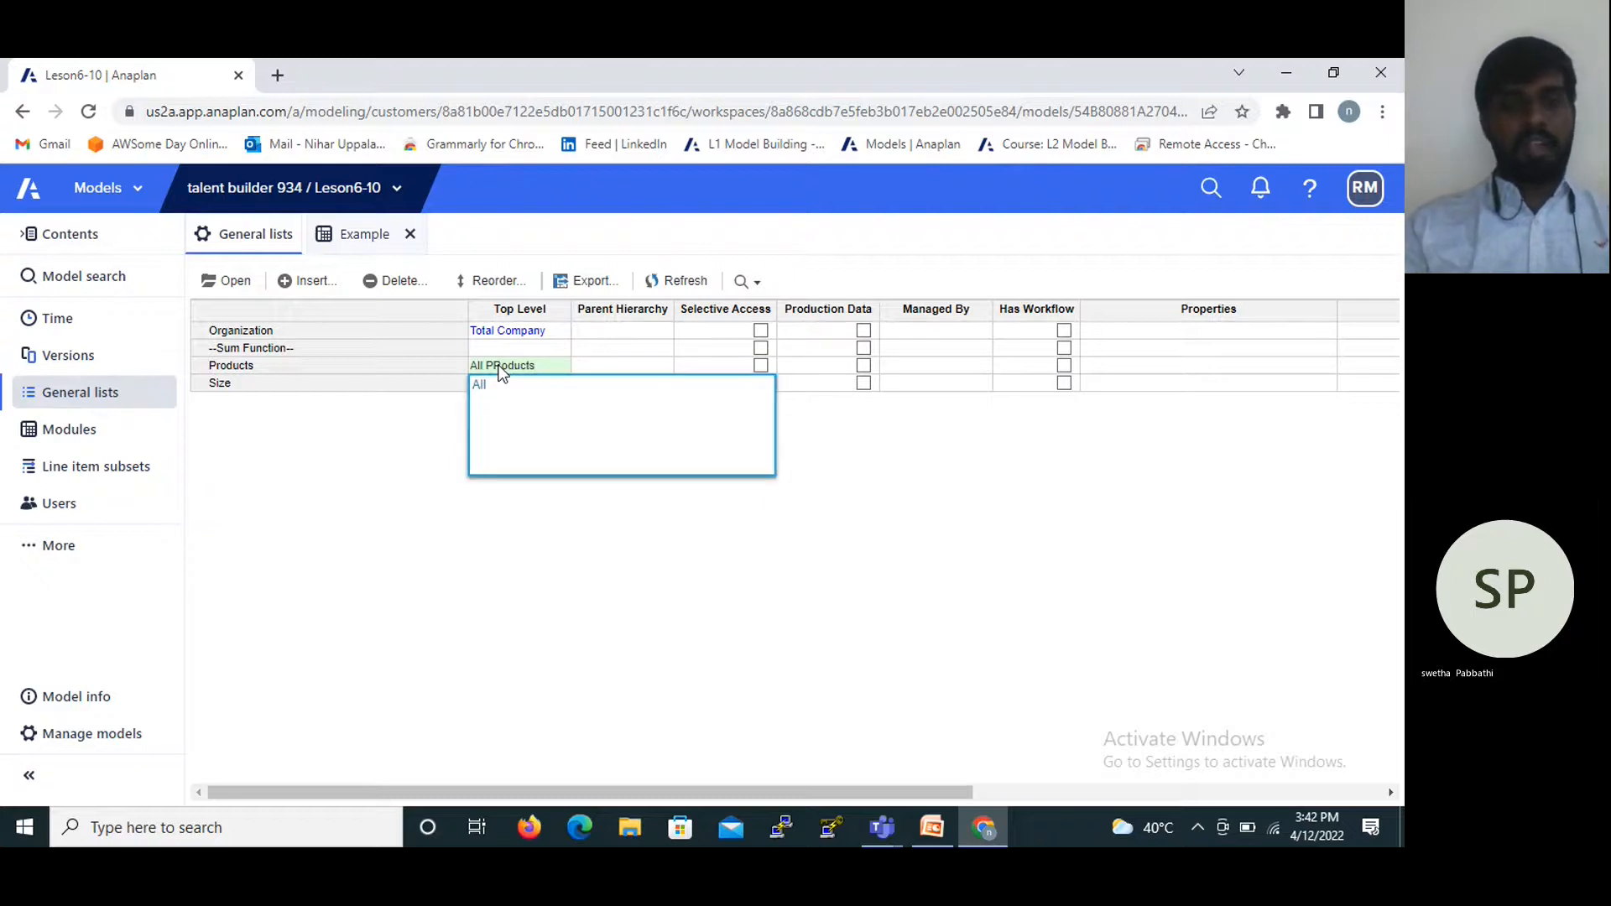
text( Sizes)
key(Return)
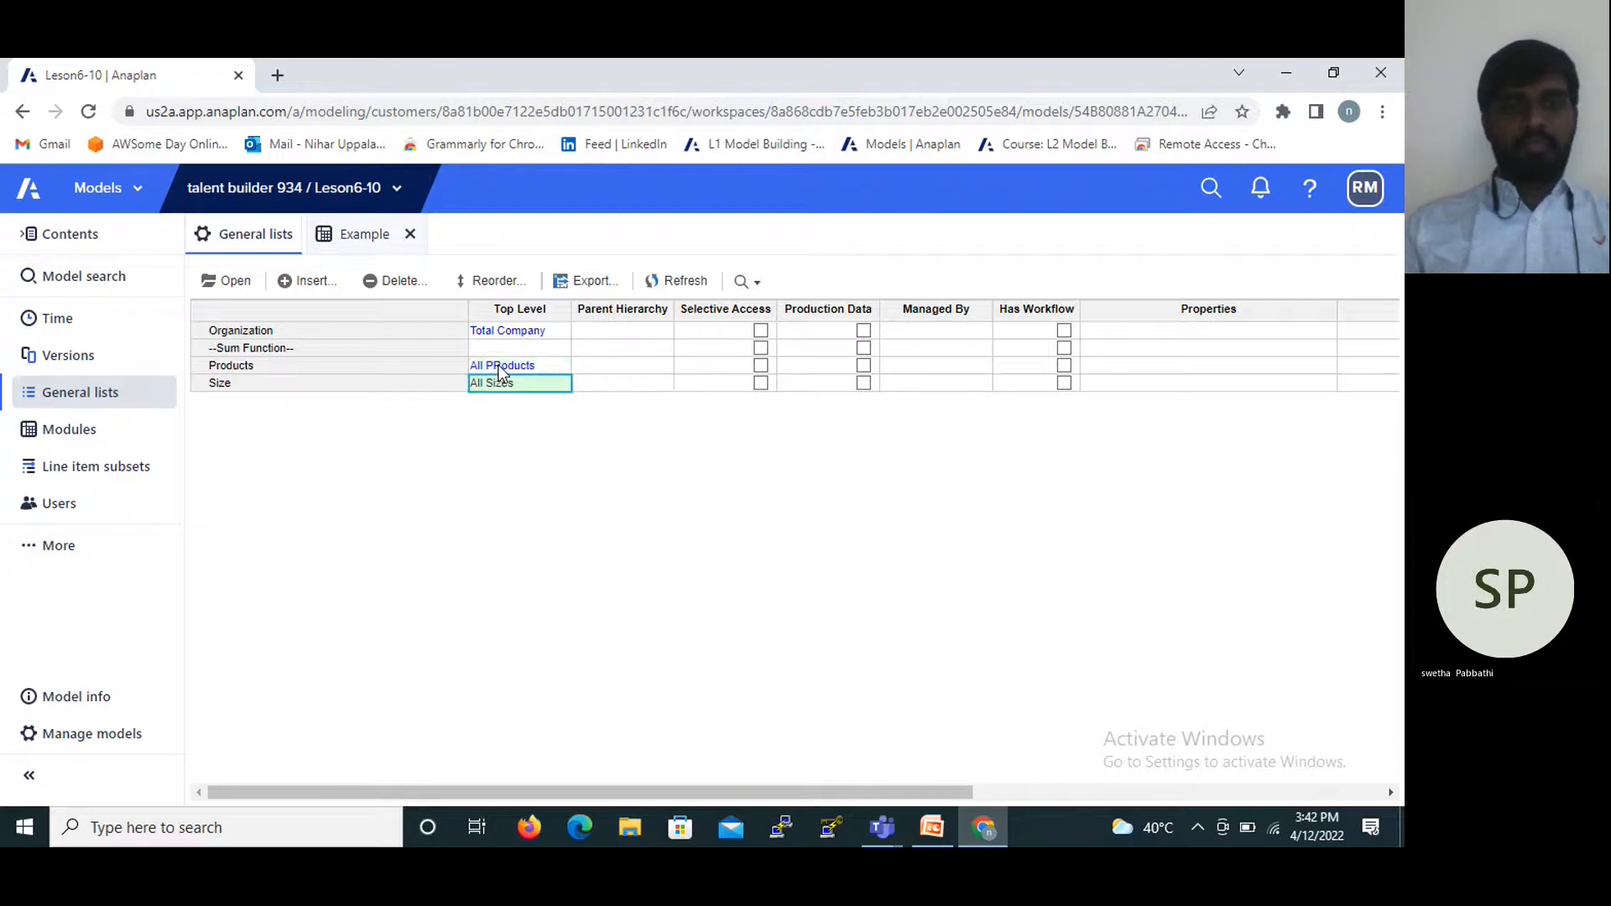
Open the Products list and enter Product1 as the first item to insert.
click(246, 370)
click(230, 280)
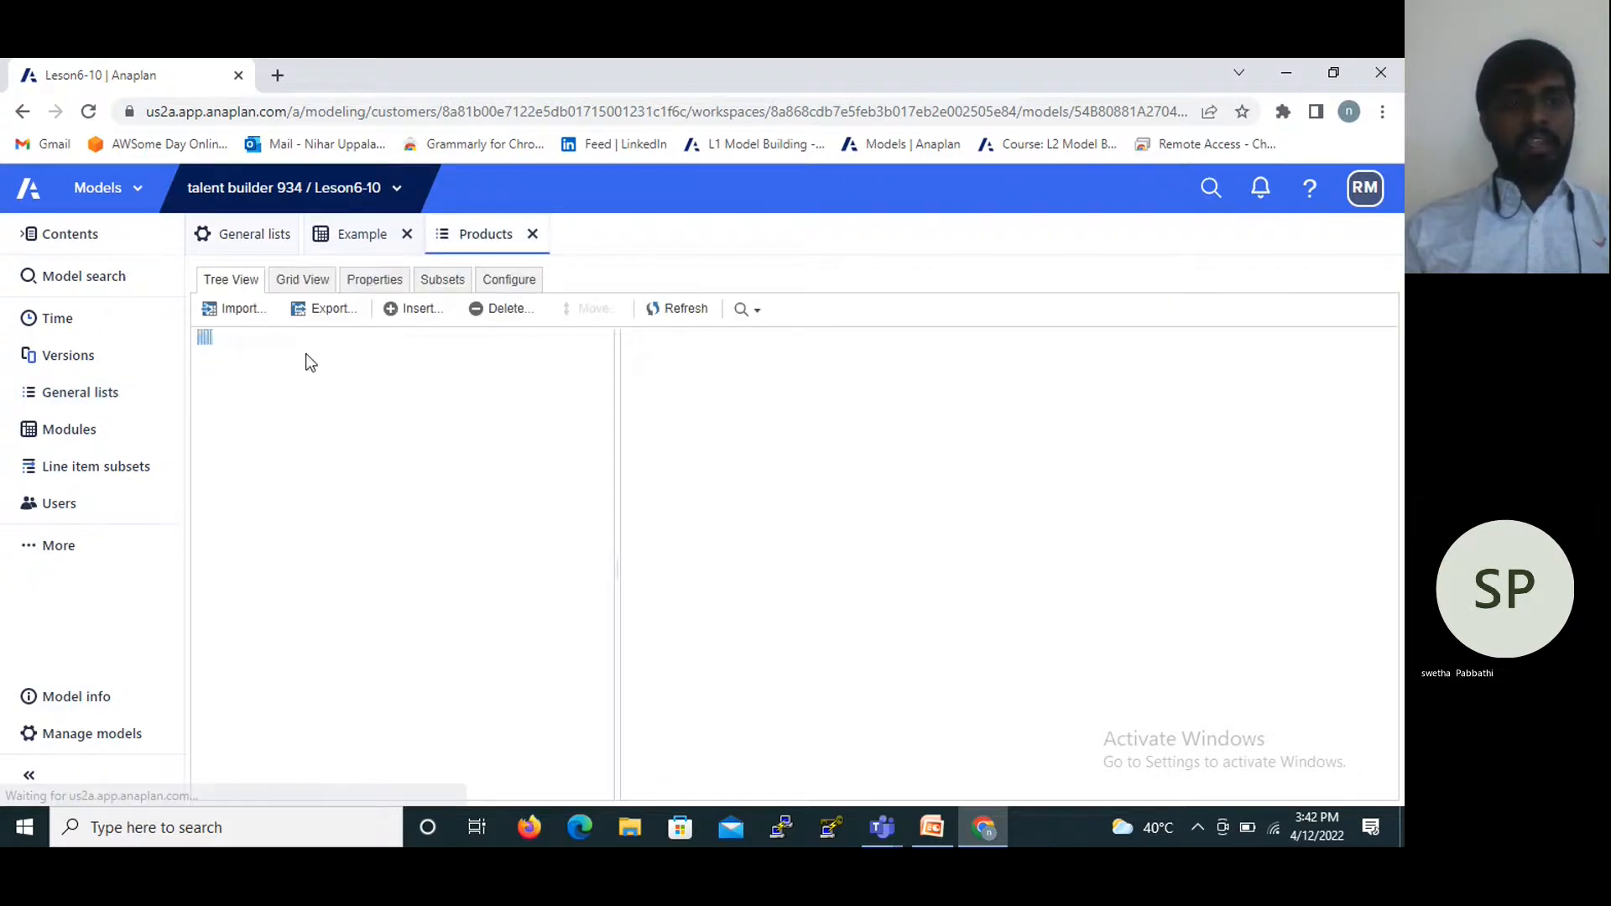
click(410, 309)
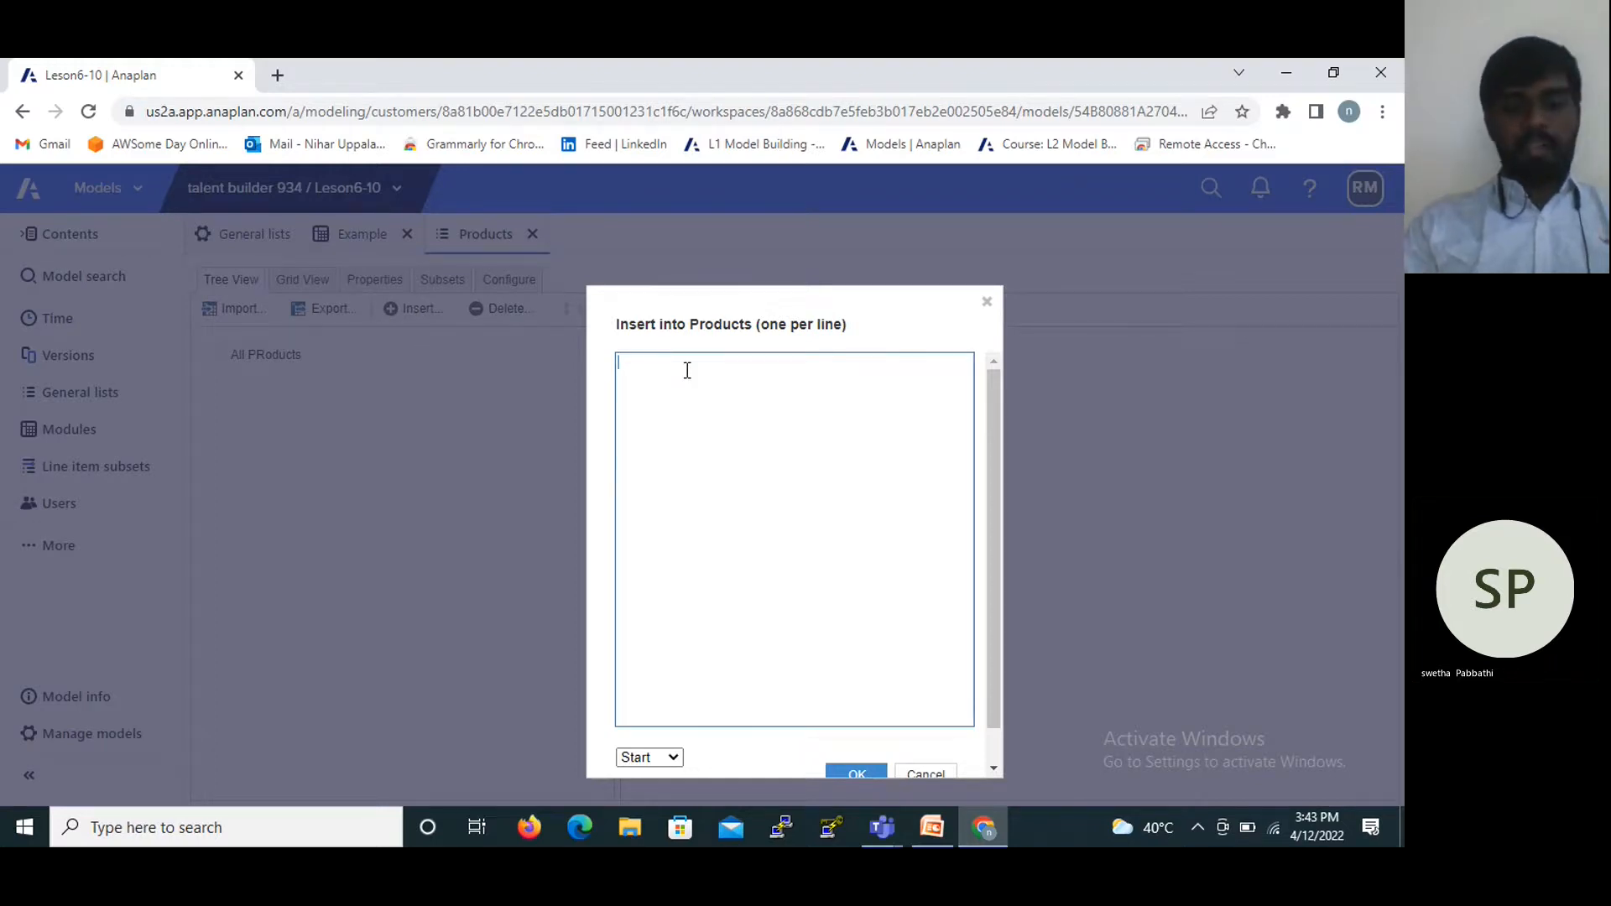
text(Pro)
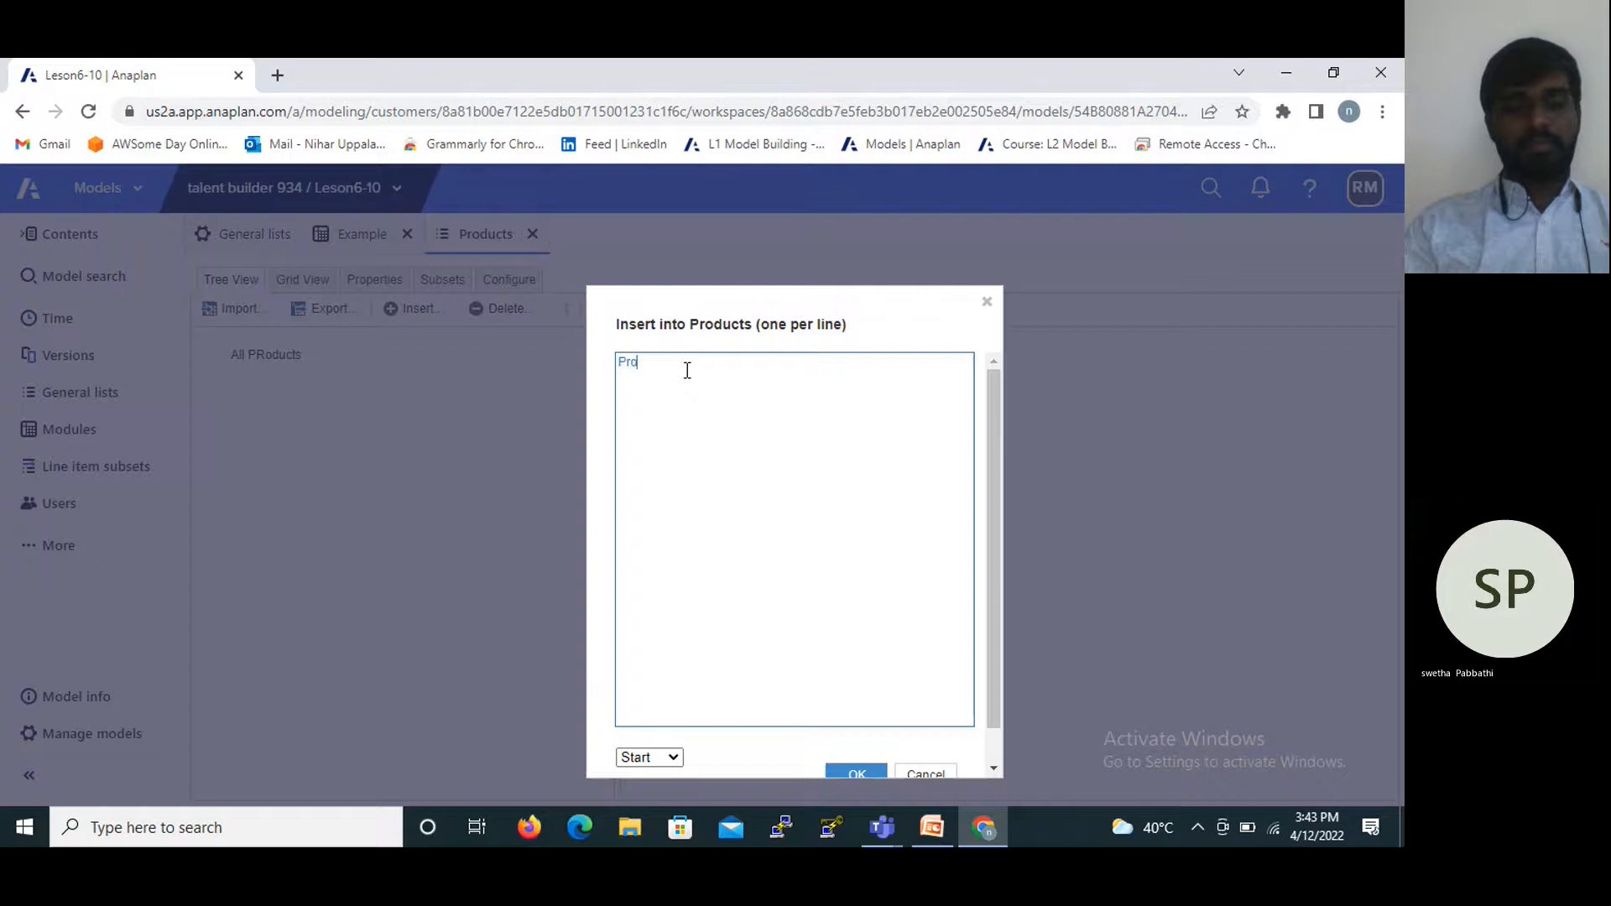
text(duct)
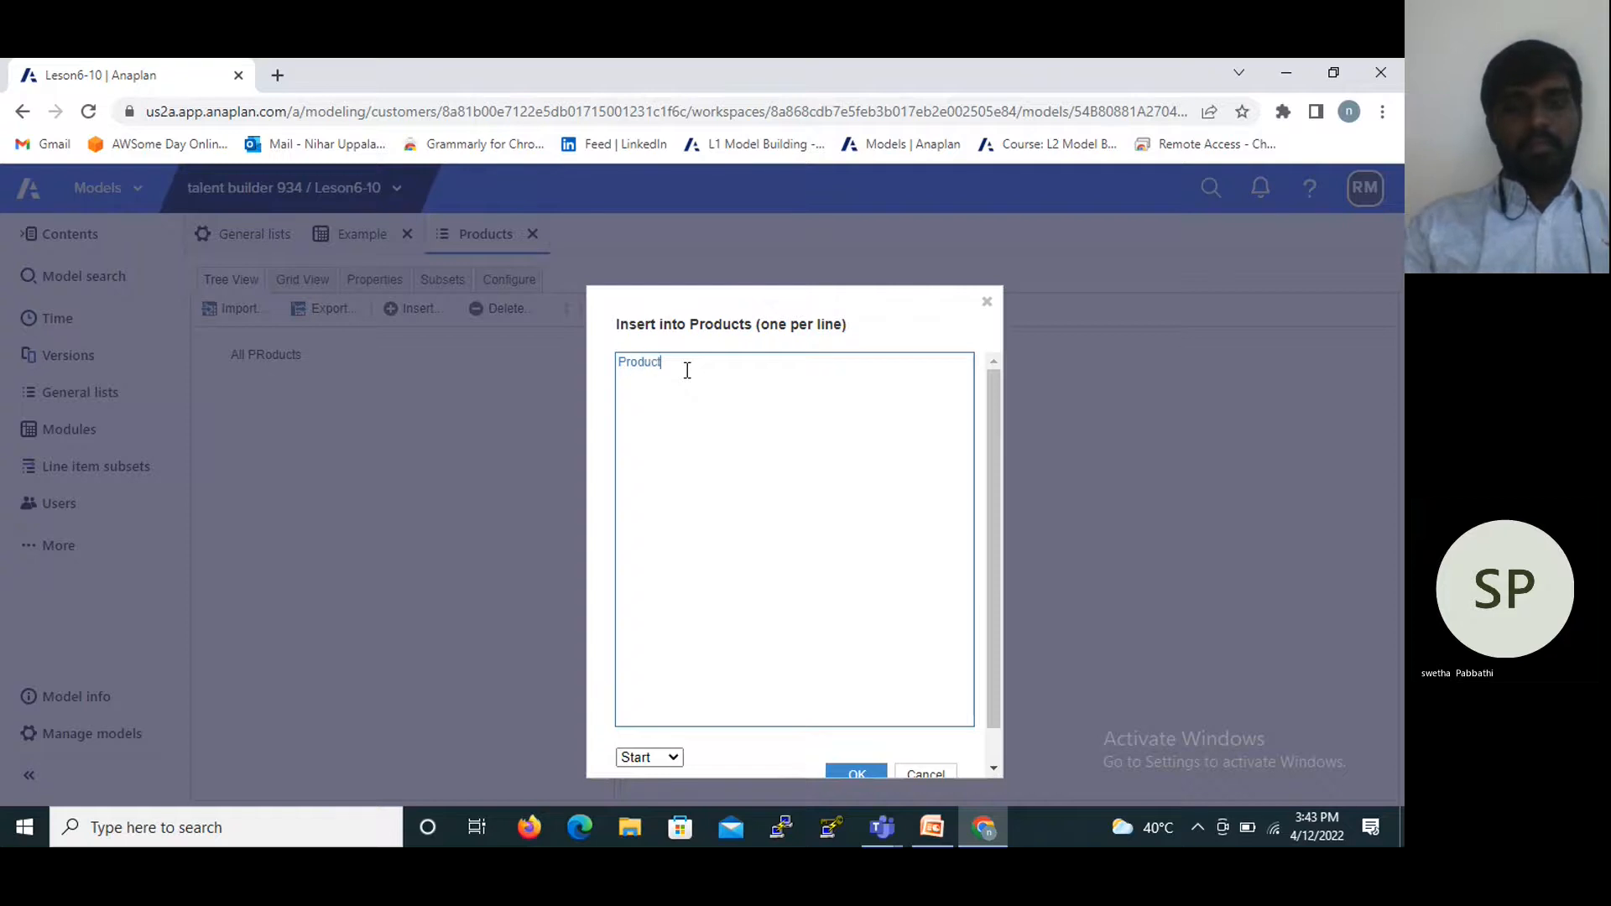
text(1)
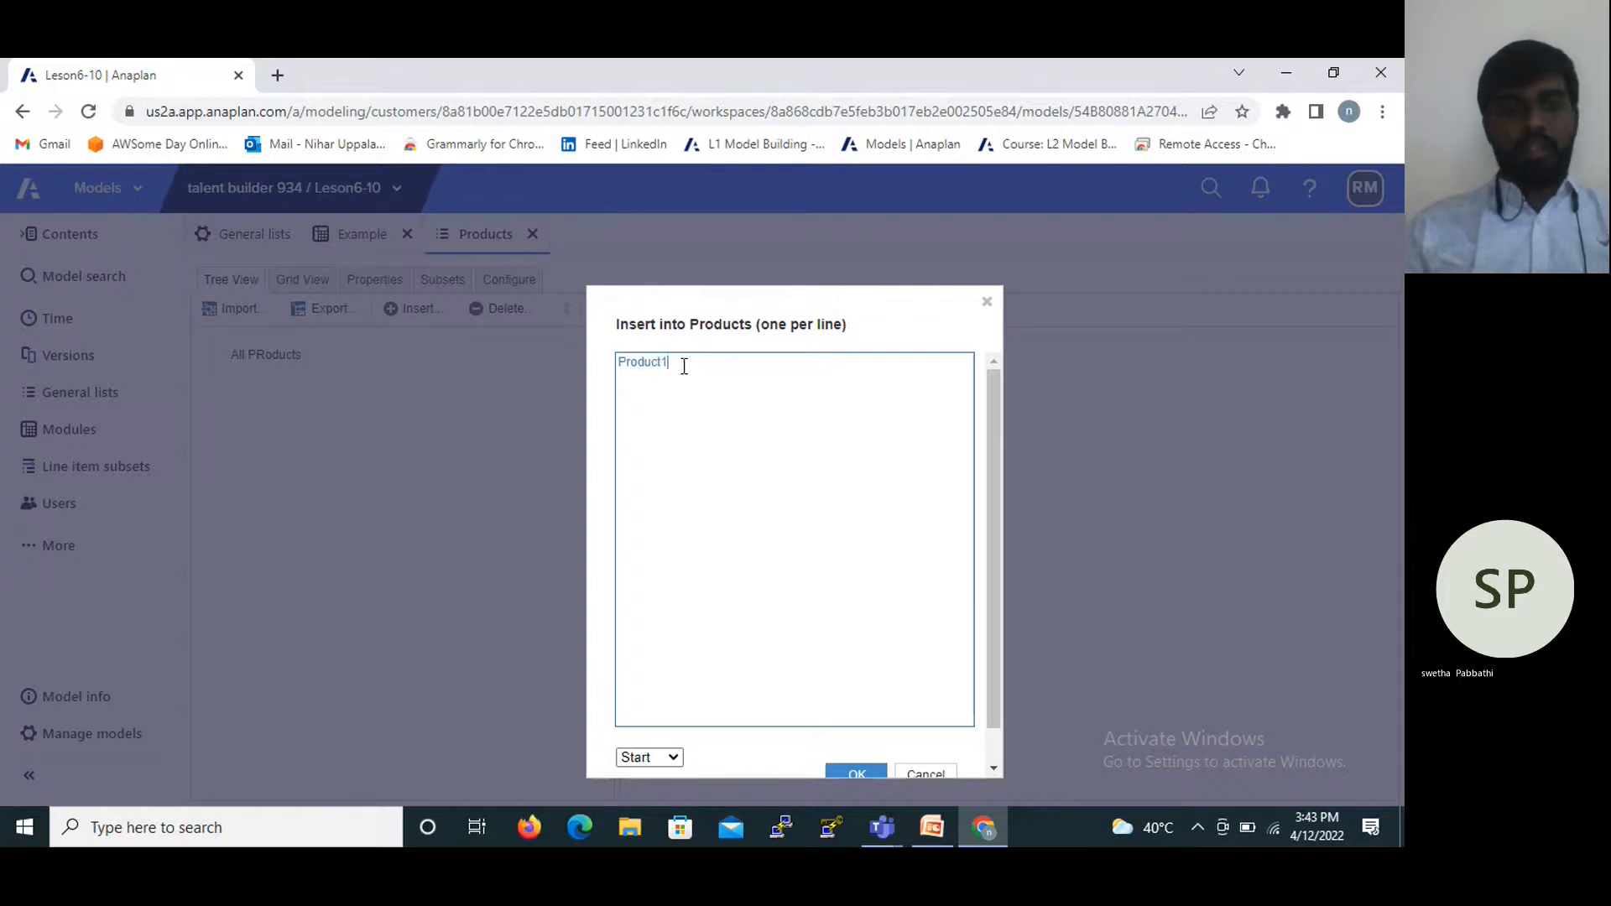
drag(661, 364, 613, 366)
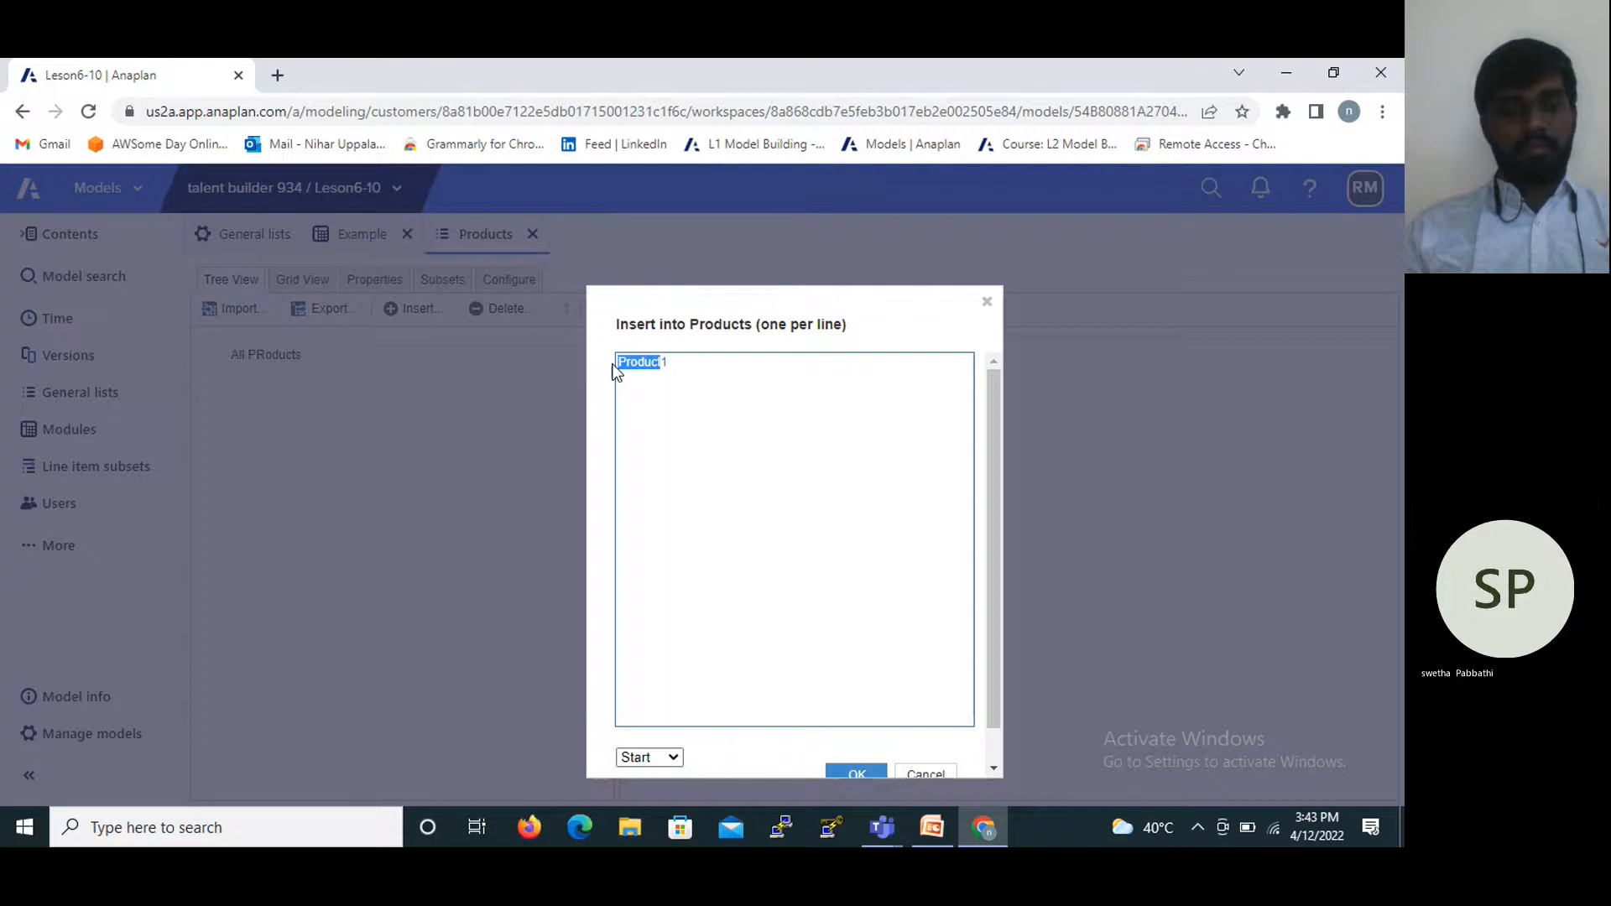
click(680, 360)
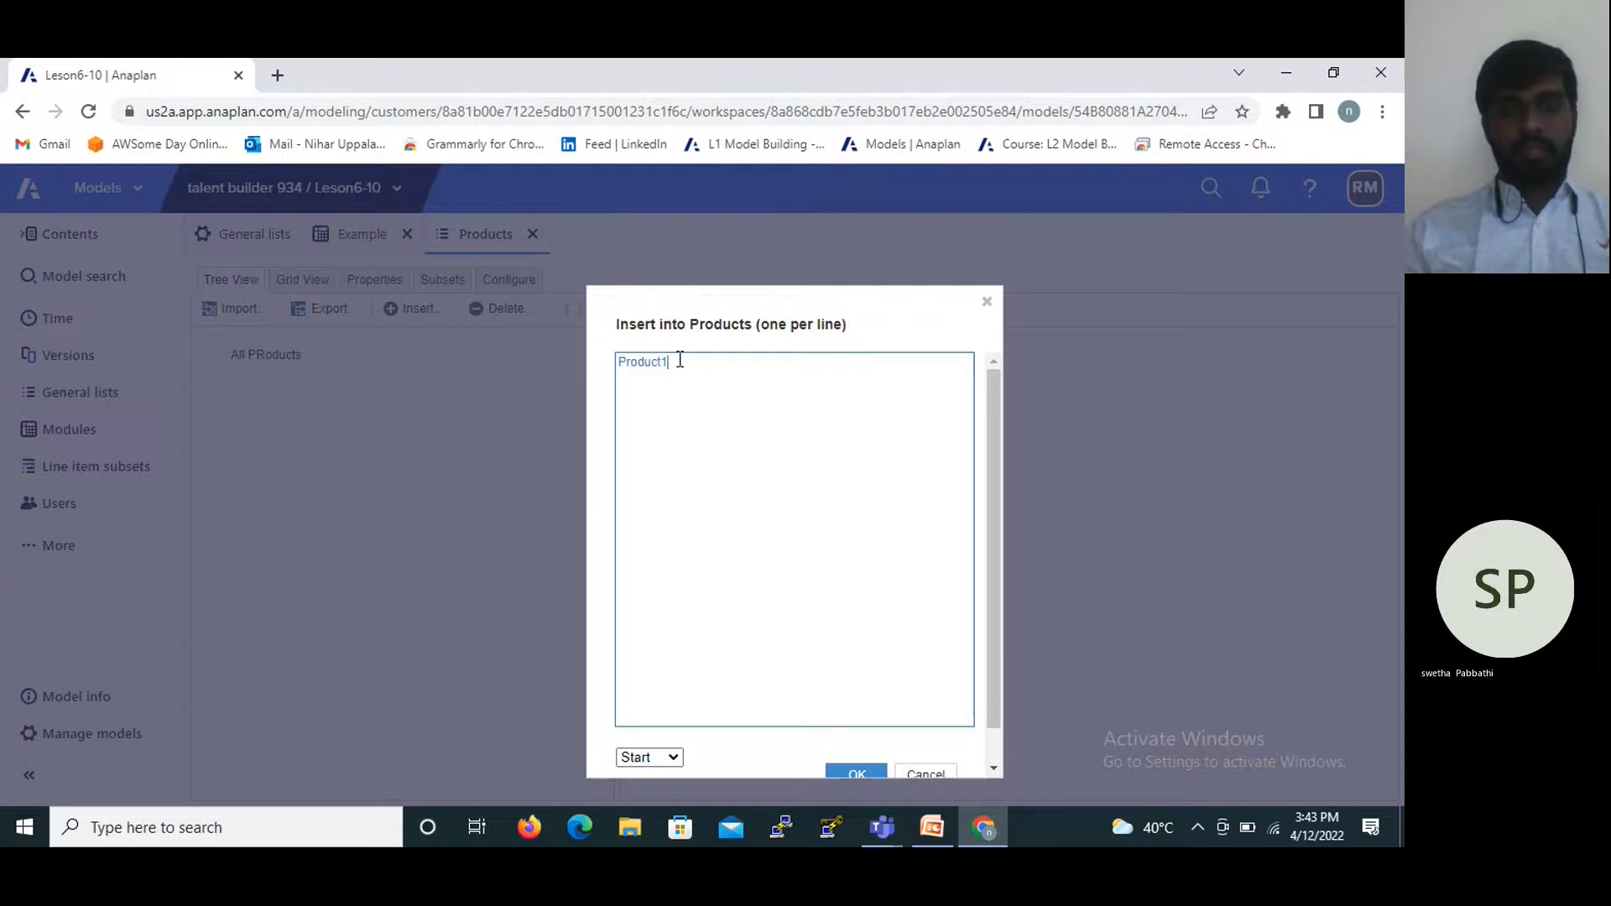
Add Product2, Product3 and Product4 below Product1, insert all four items, and show the Products list in Grid View.
text(Product2)
key(Return)
text(Product3)
key(Return)
text(Product)
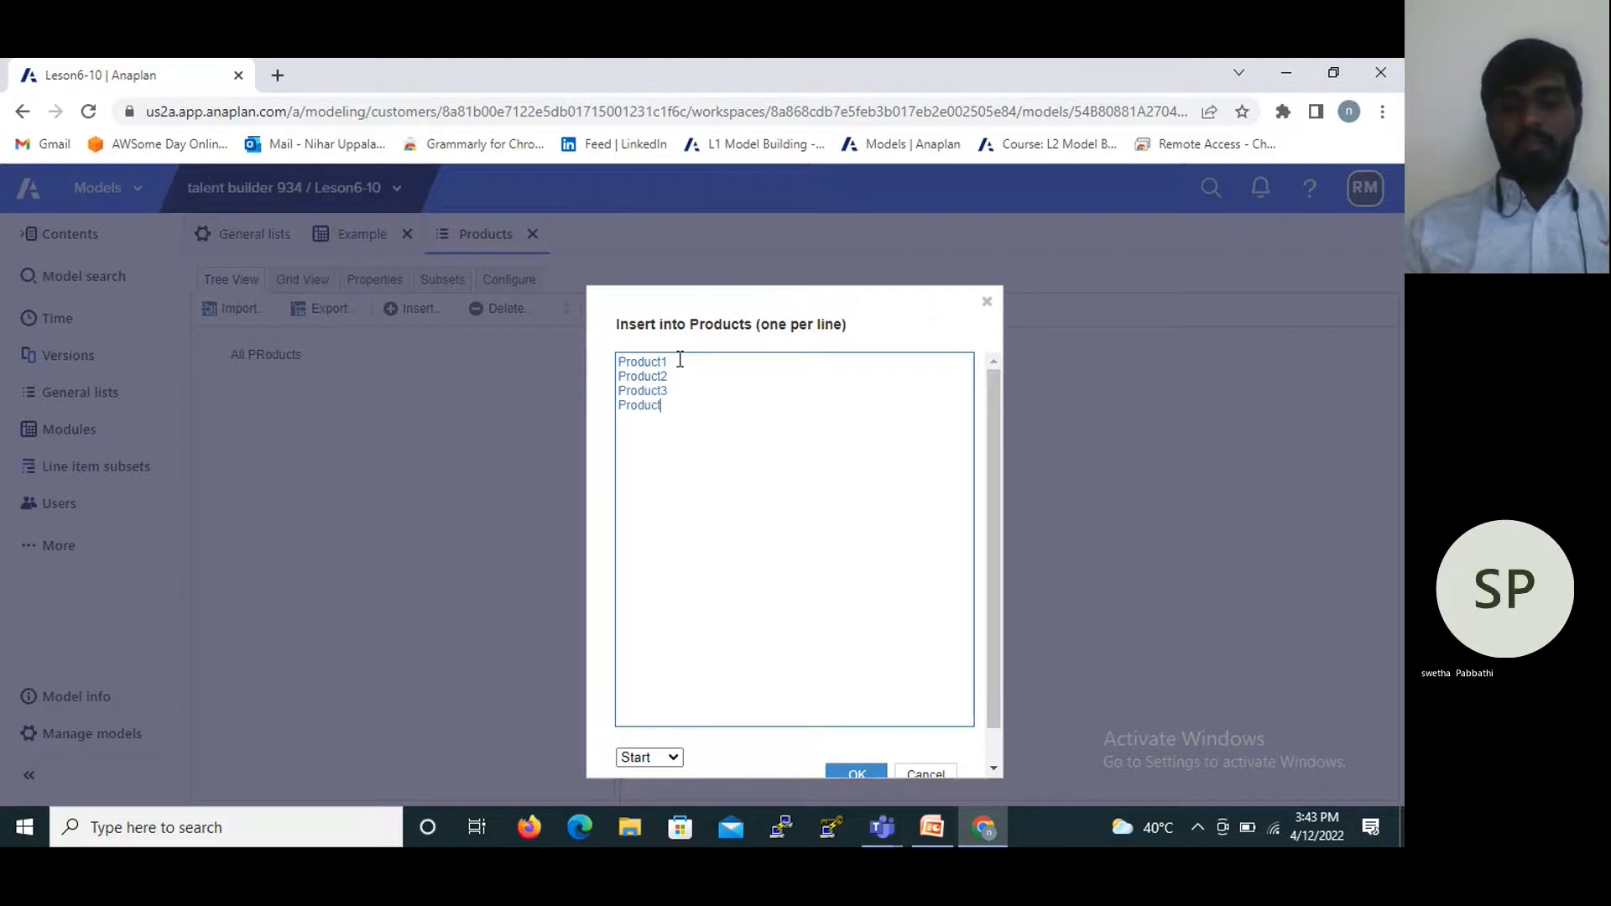
text(4)
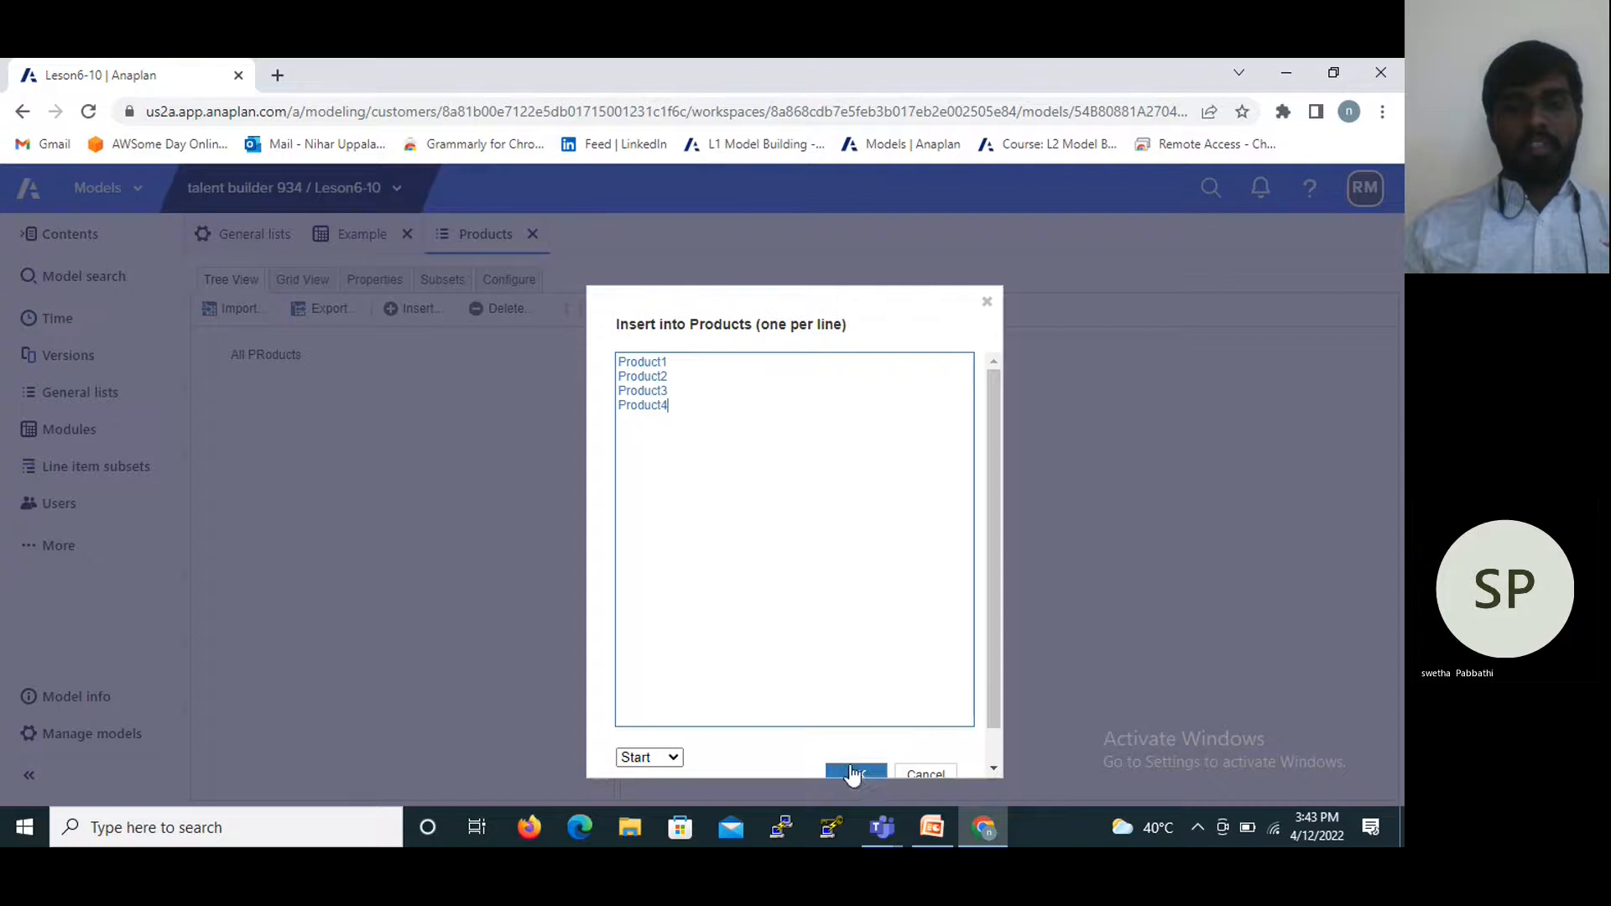
scroll(849, 774, down, 1)
click(847, 735)
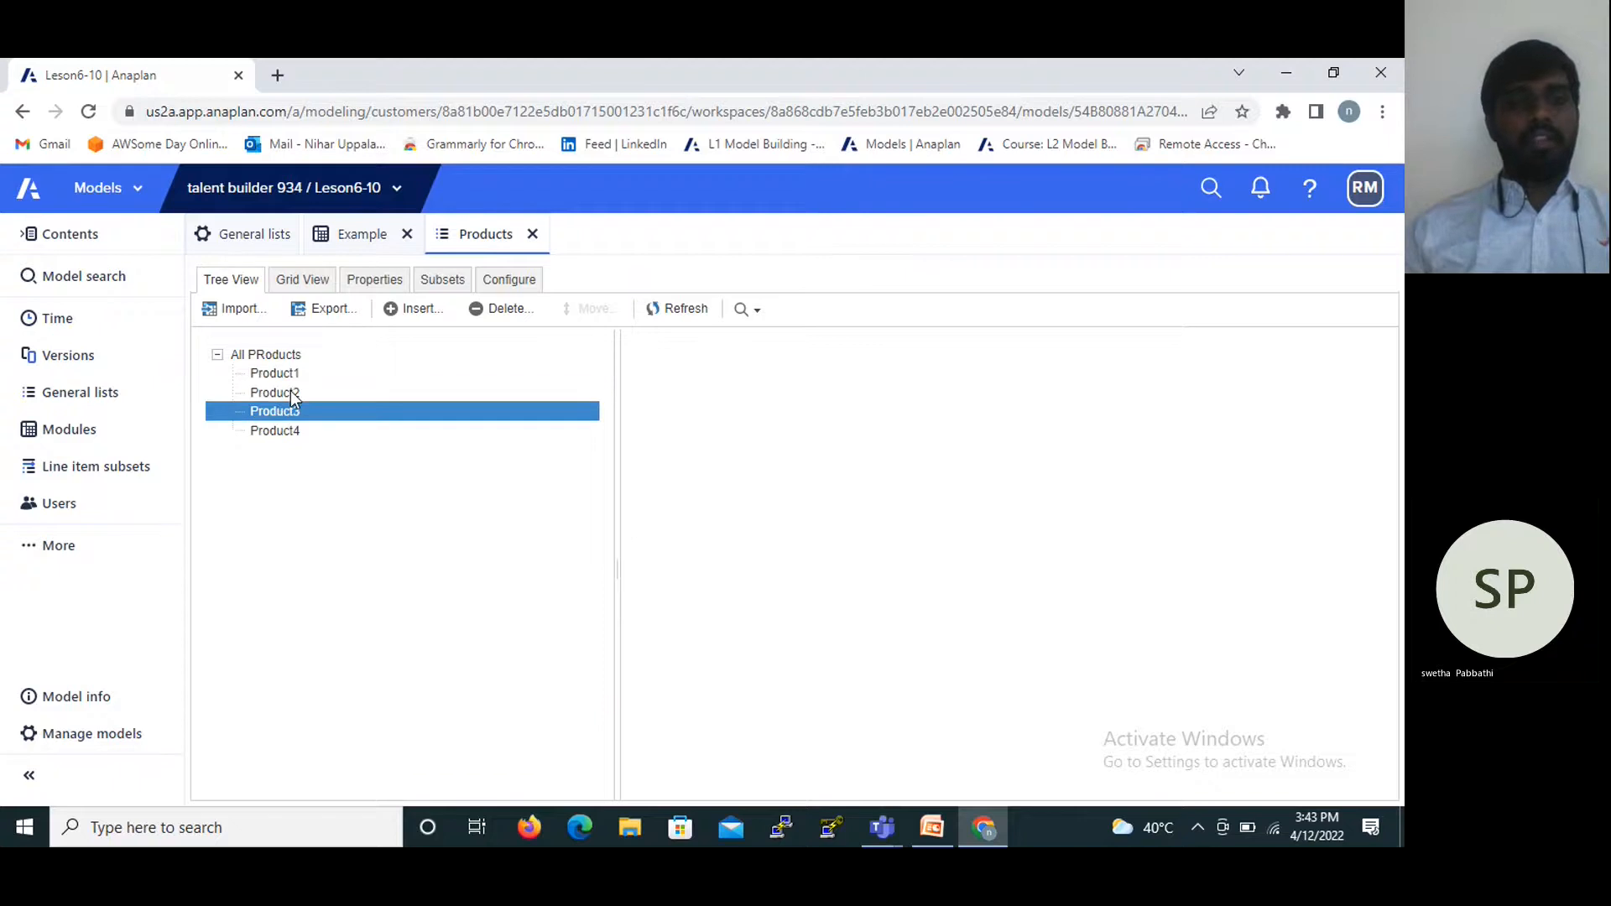
click(307, 291)
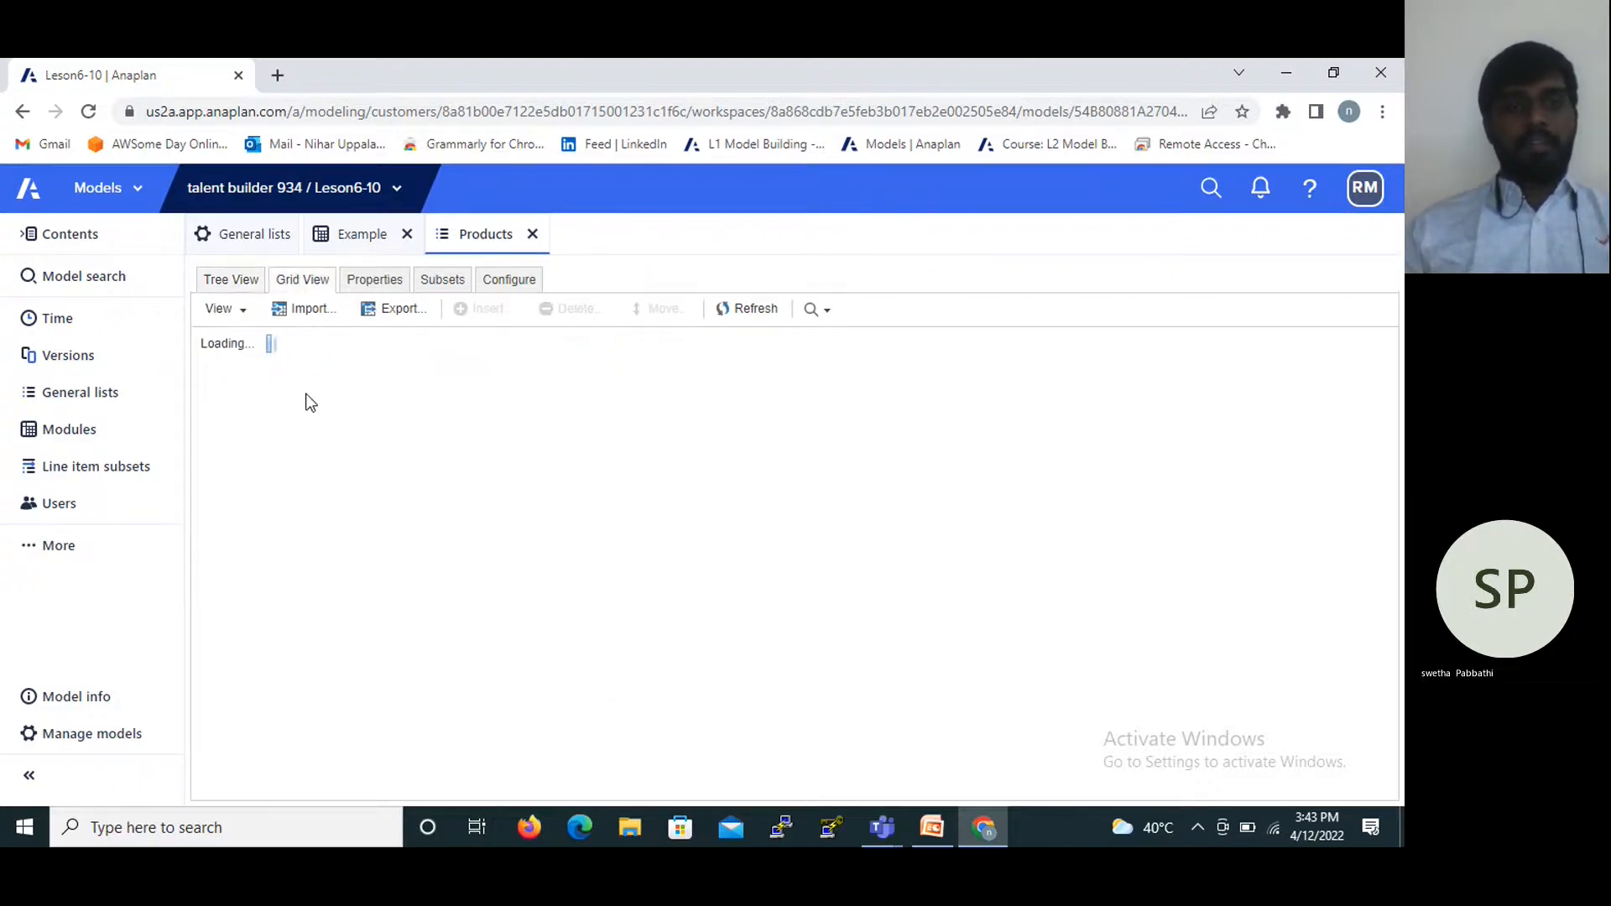
Enter the codes p1, p2, p3 and p4 for Product1 to Product4 in the Products list.
click(702, 359)
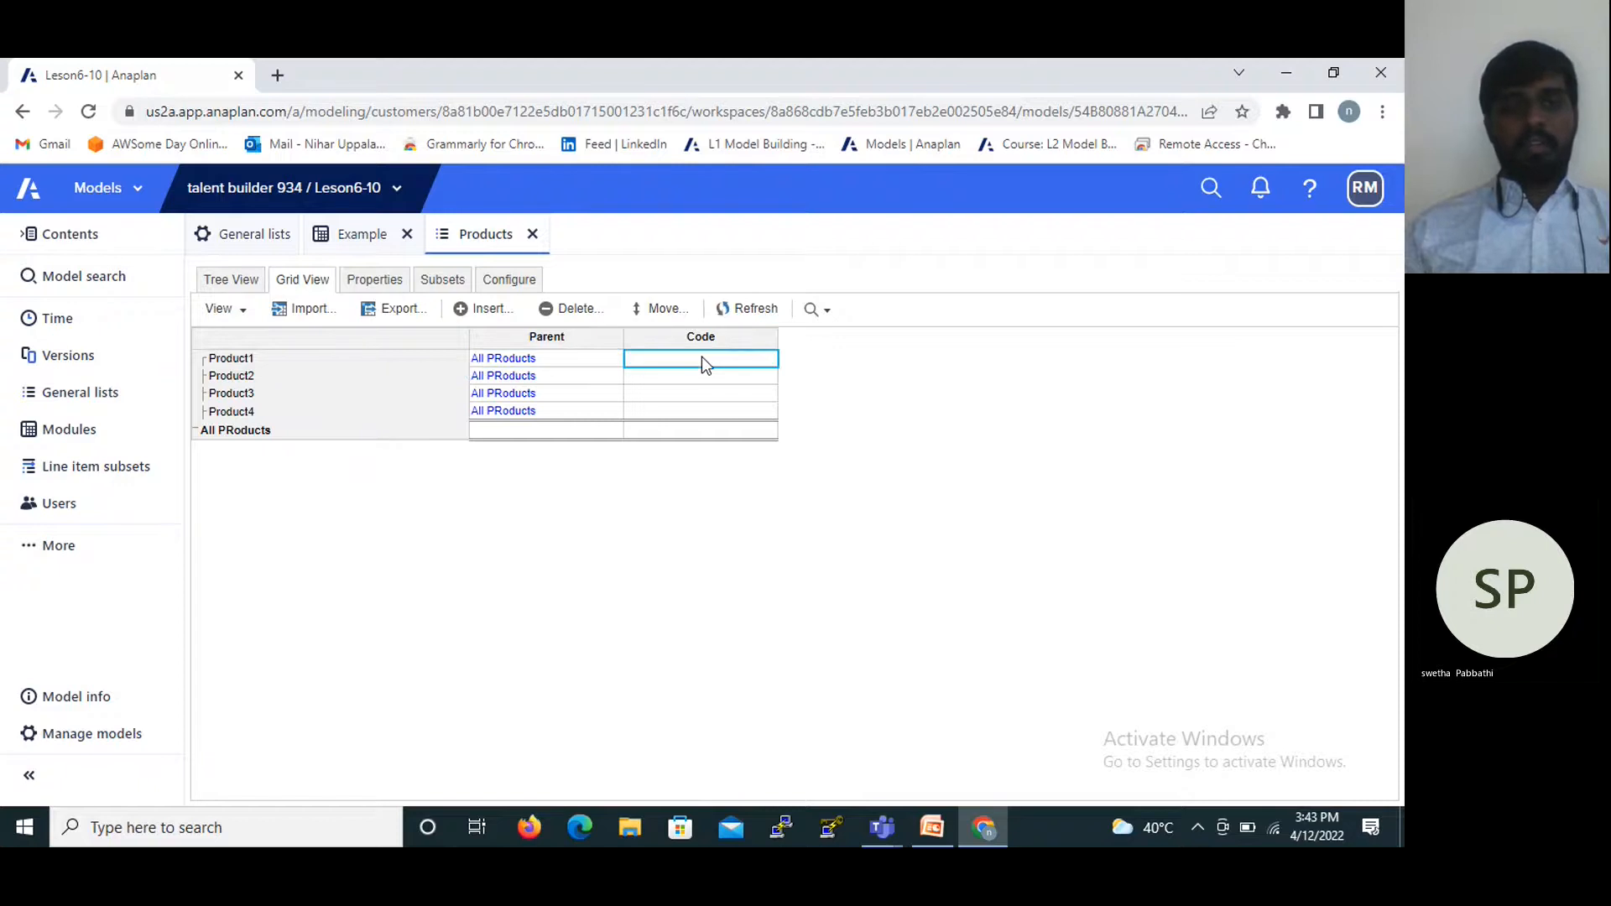
text(p1)
key(Return)
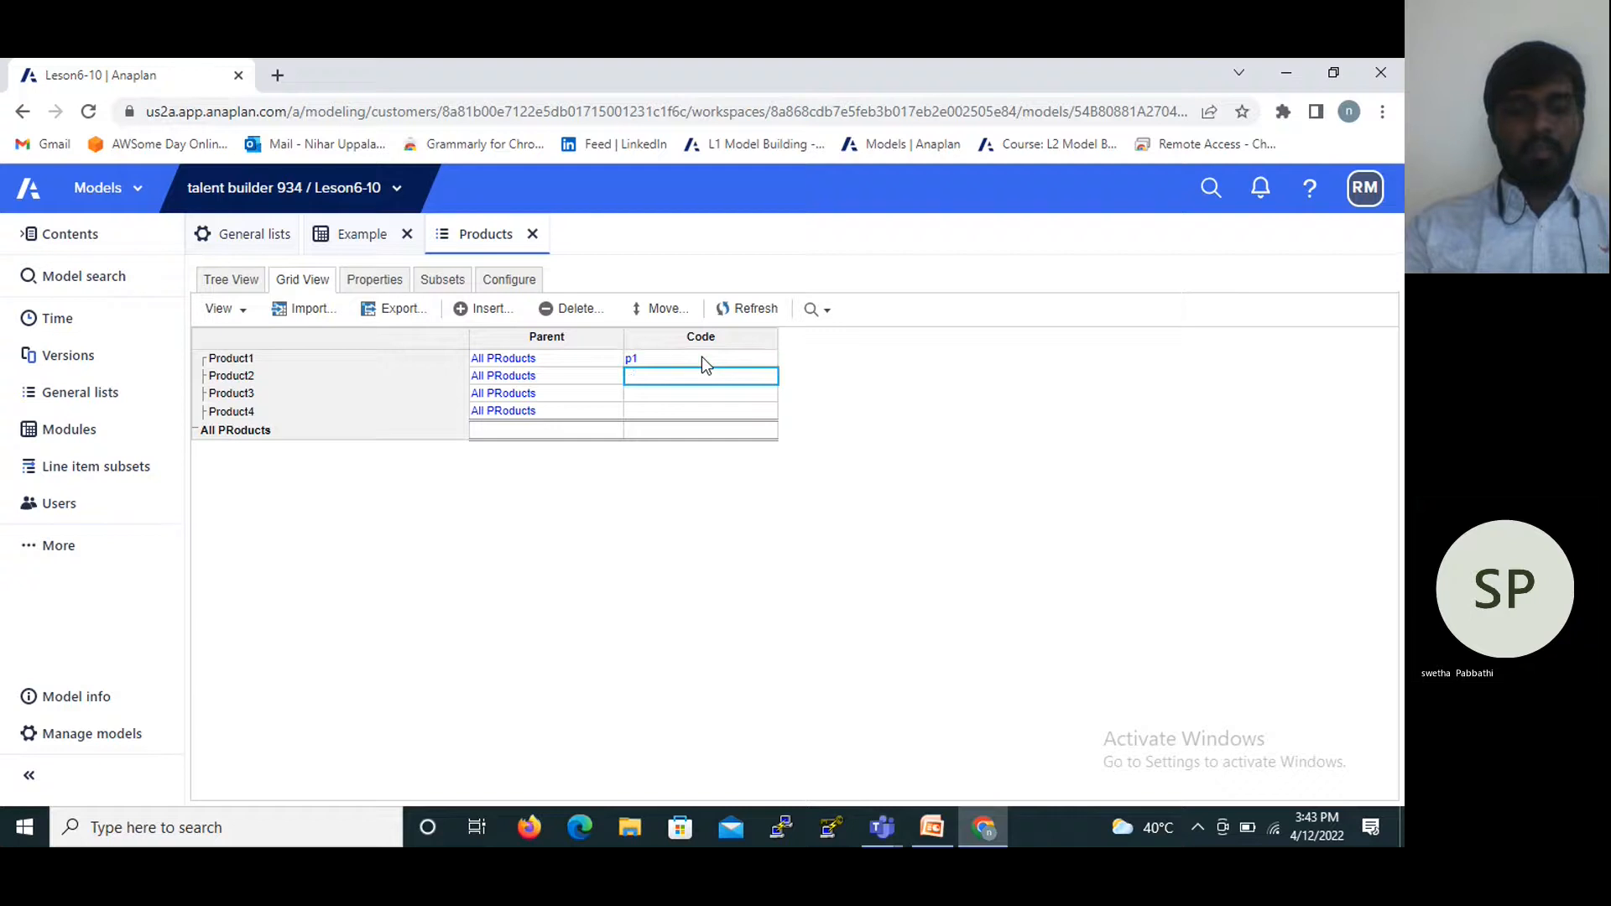
text(p2)
key(Return)
text(p3)
key(Return)
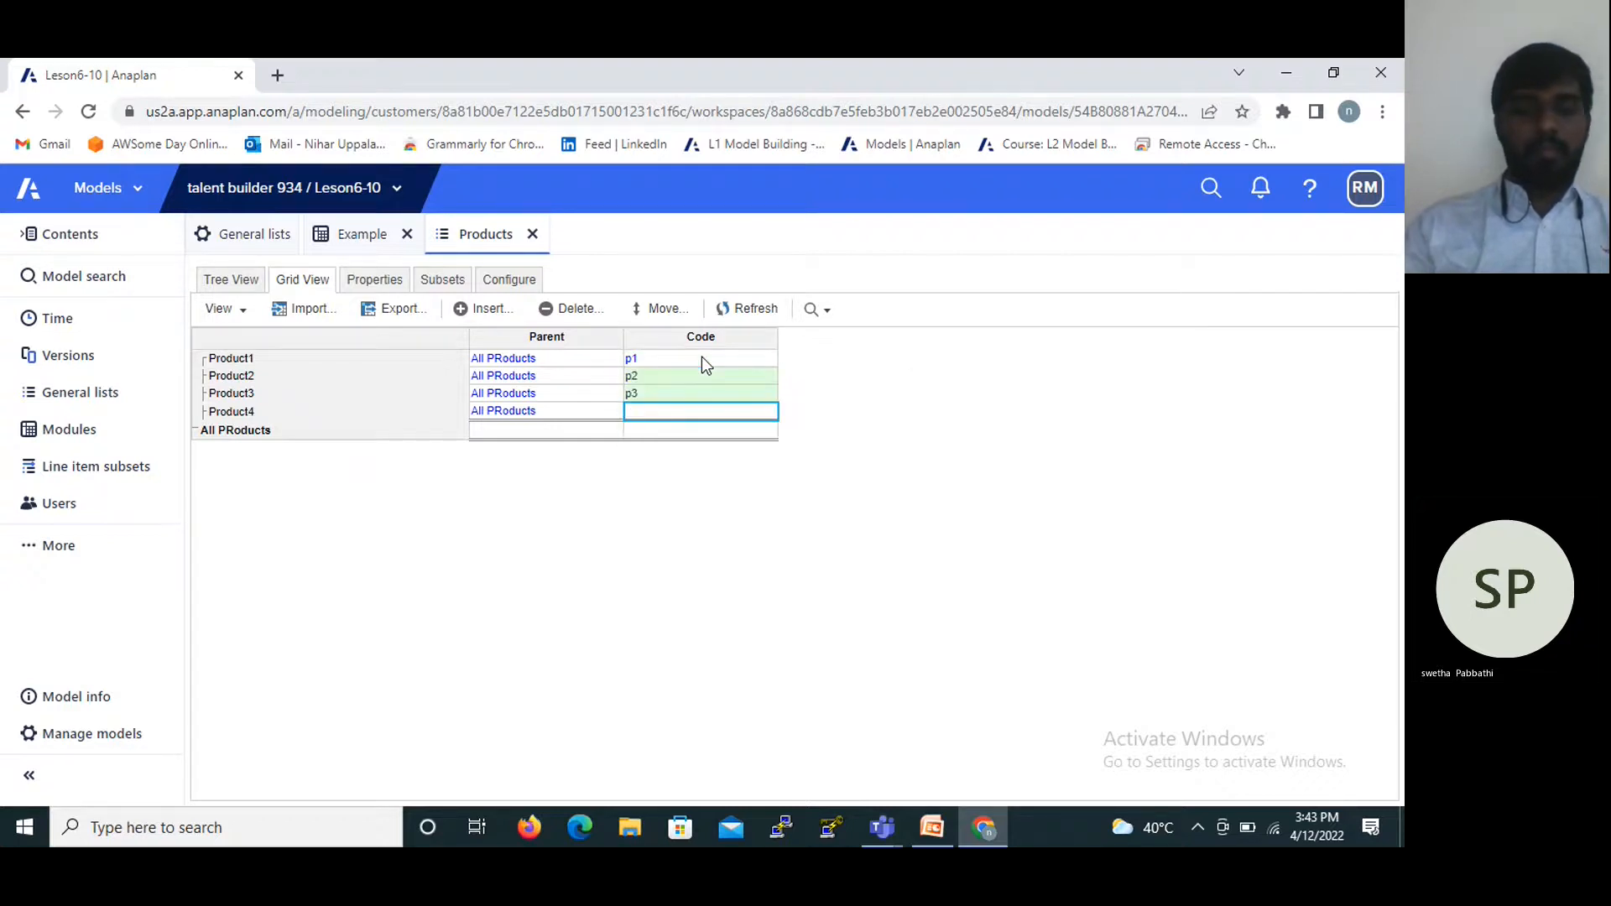
text(p4)
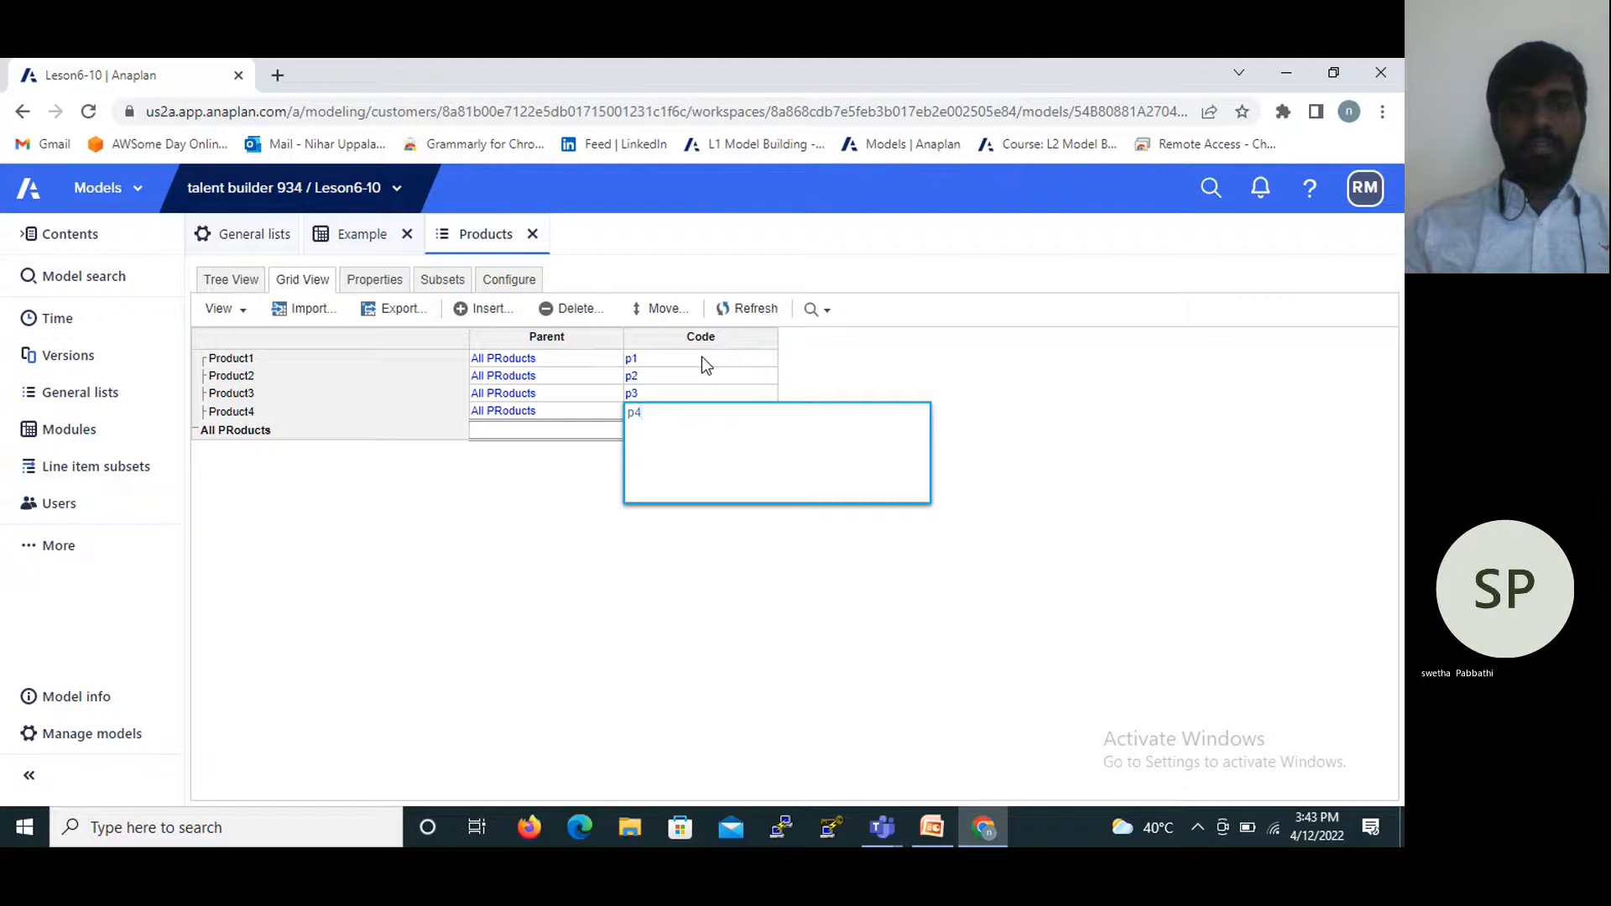
key(Return)
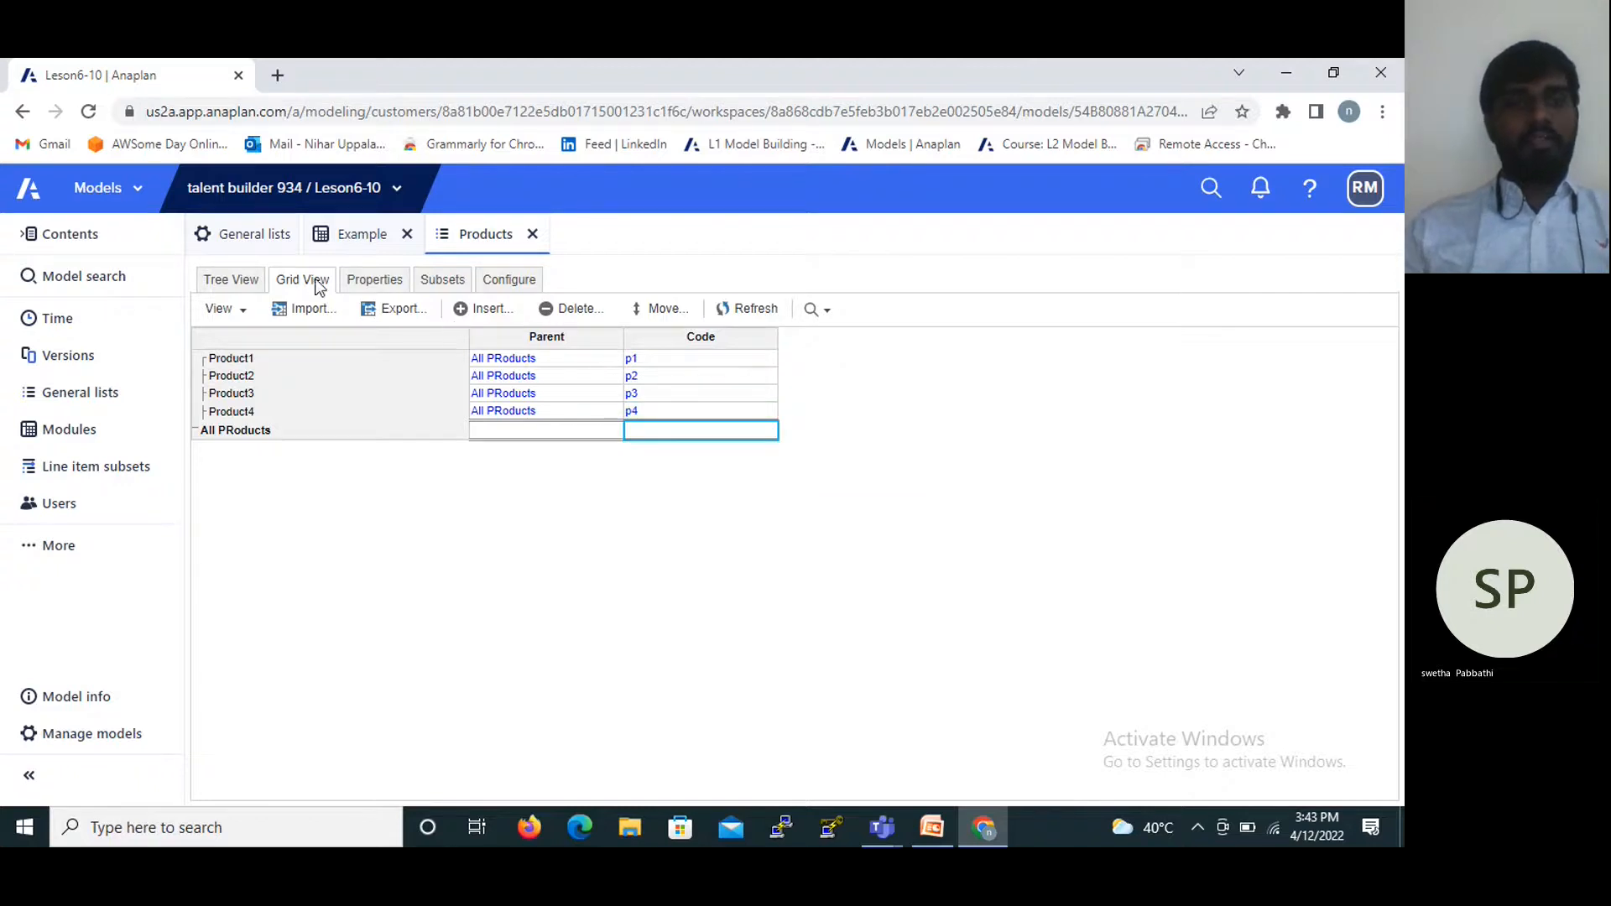
Open the Size list and insert the items Size1 and Size2.
click(265, 243)
click(235, 386)
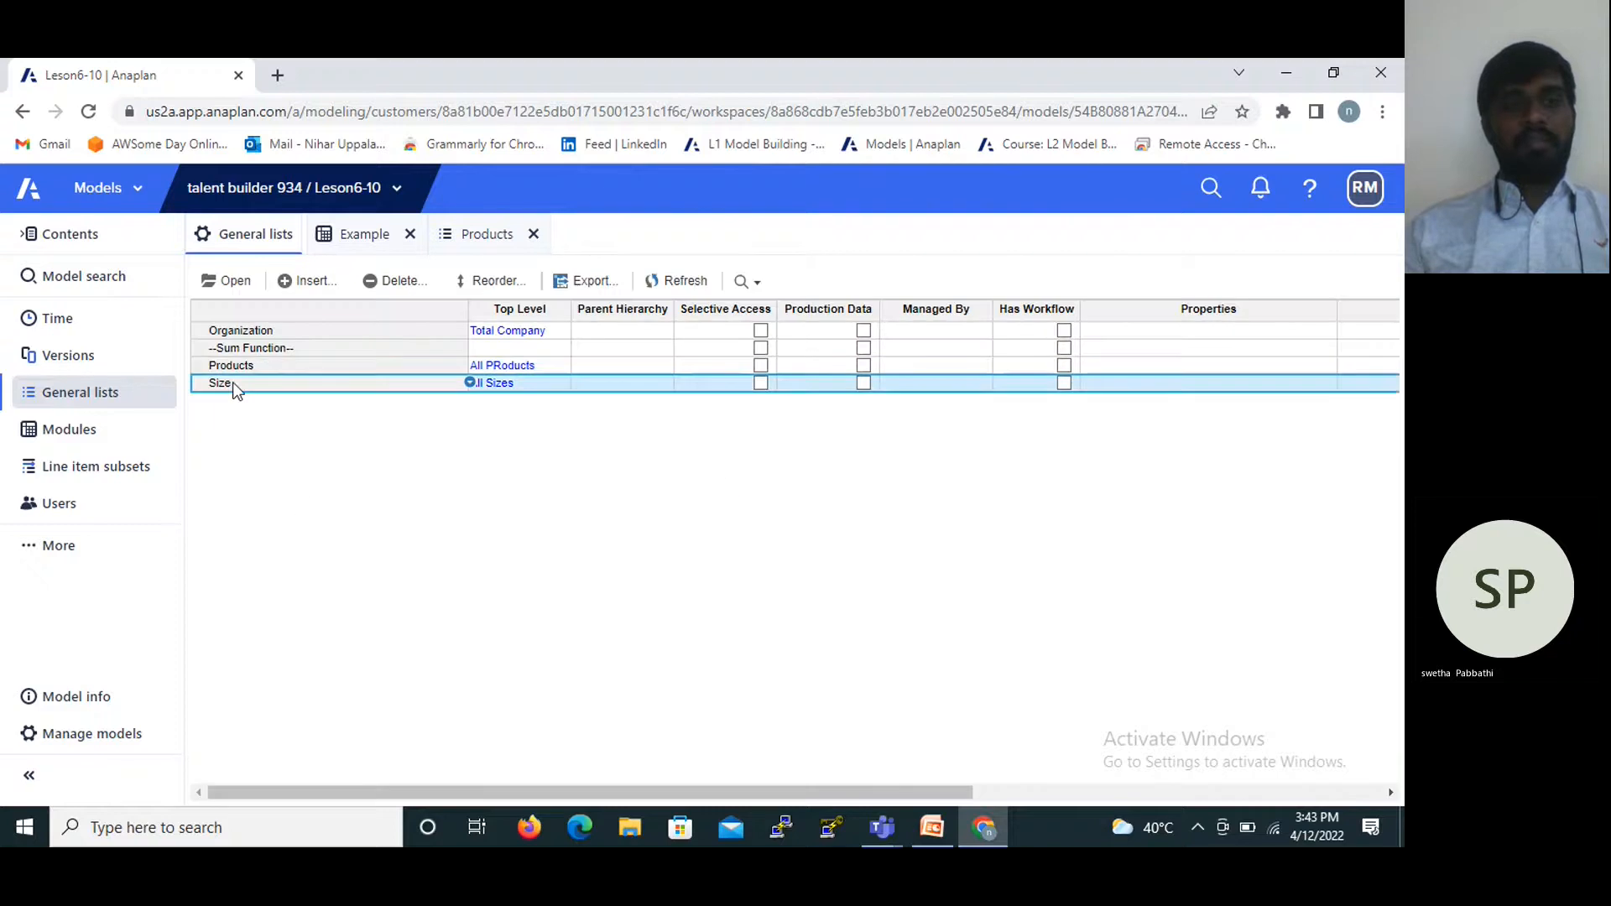
click(223, 282)
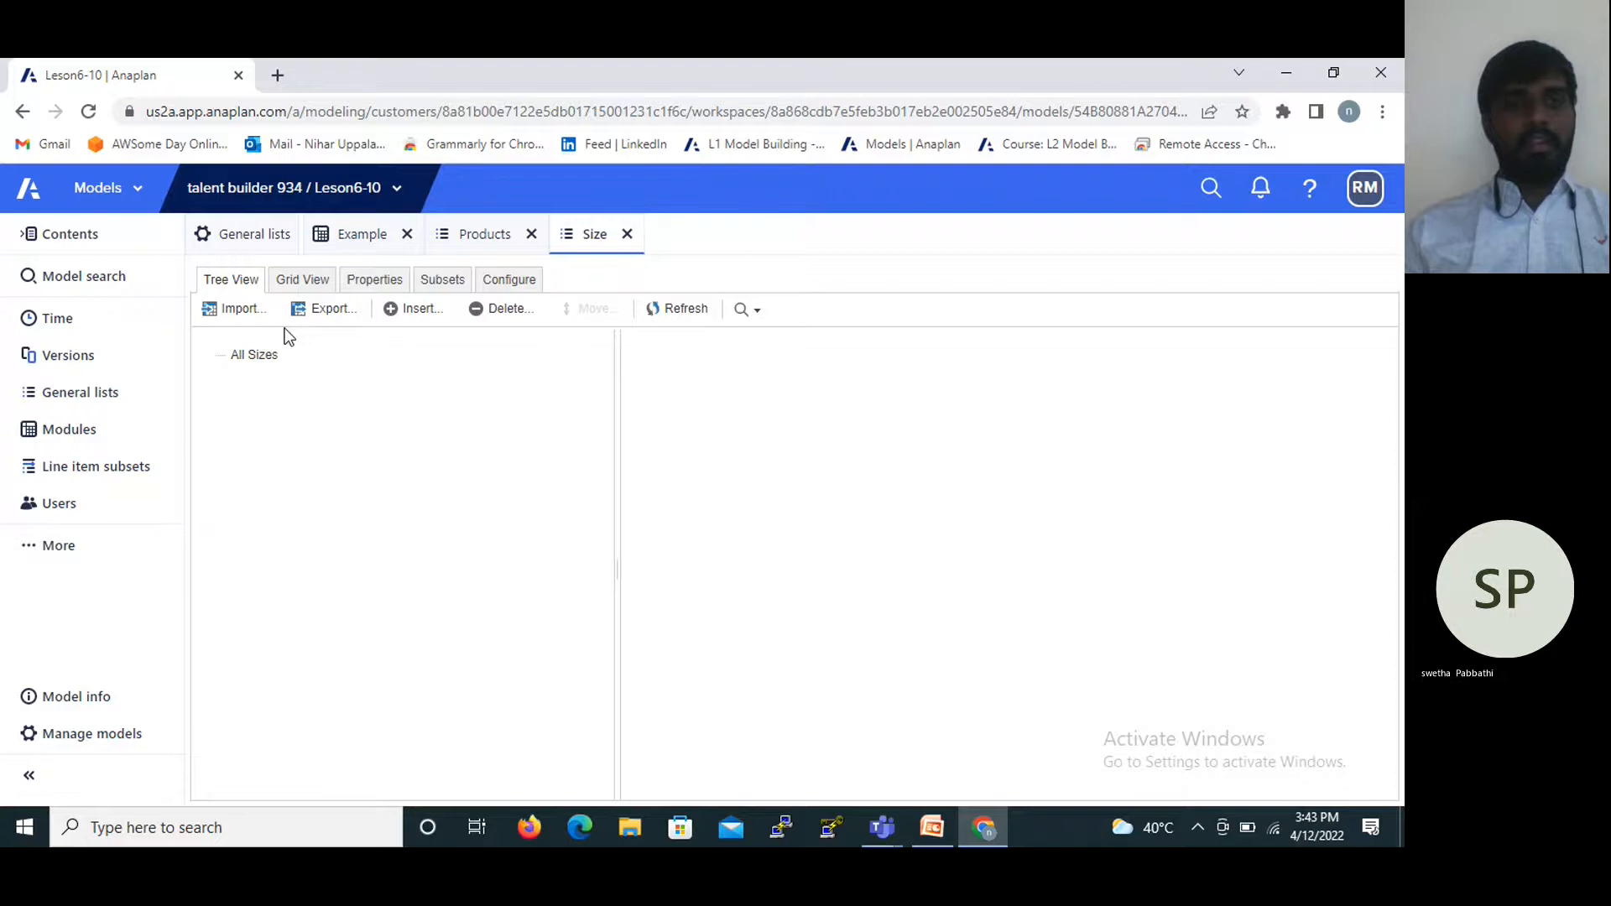
click(411, 309)
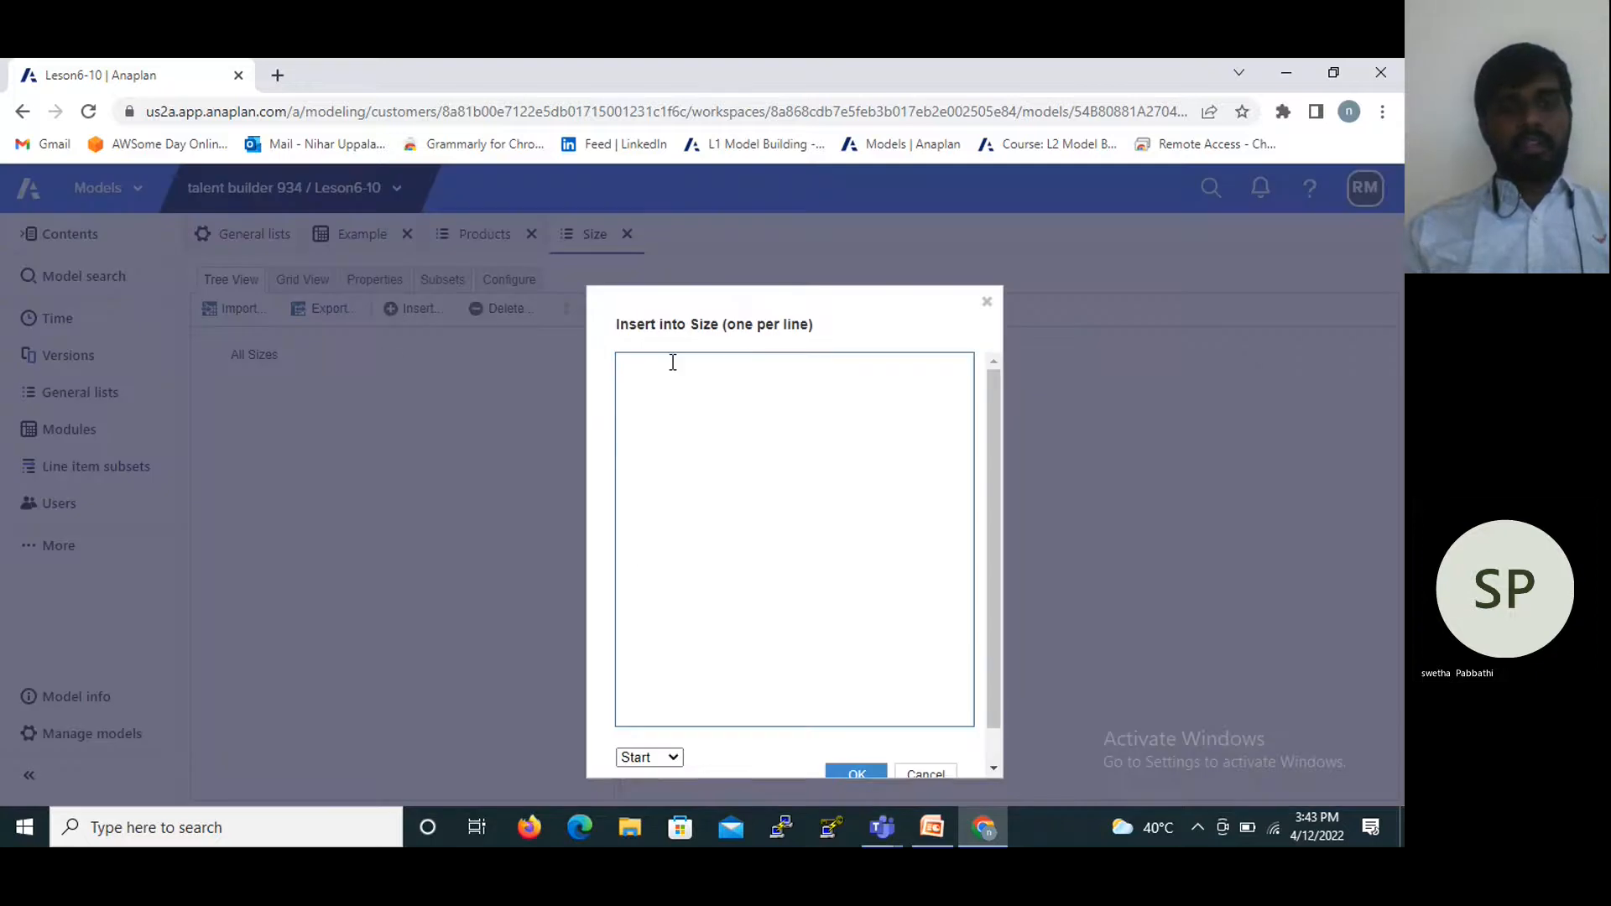
text(S)
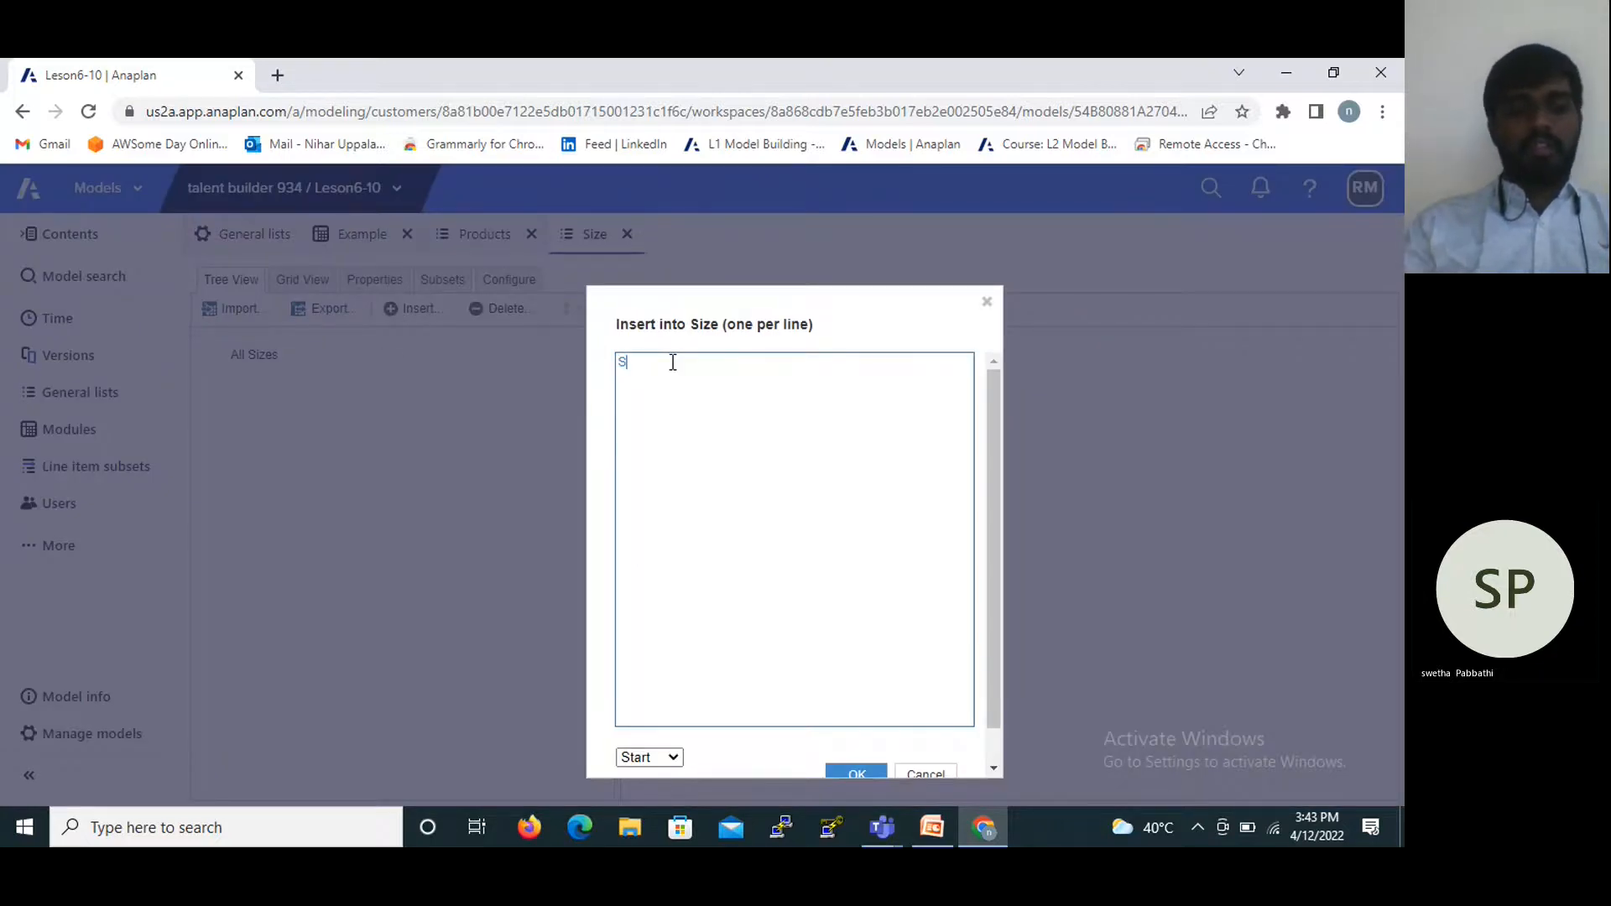
text(ize1)
key(Return)
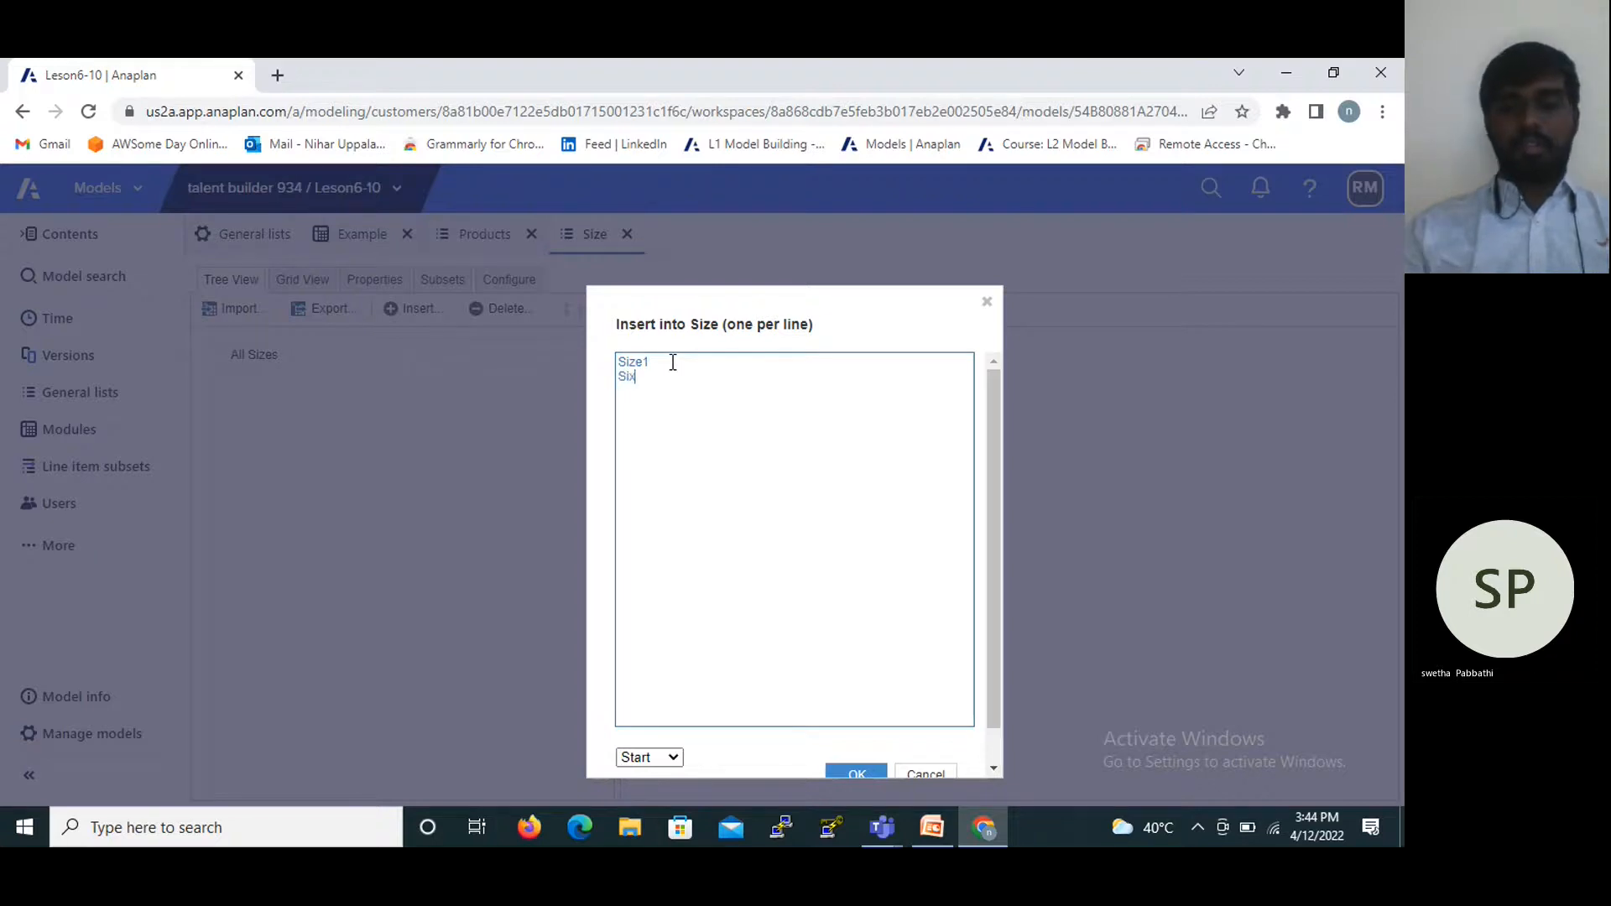
text(2)
key(Return)
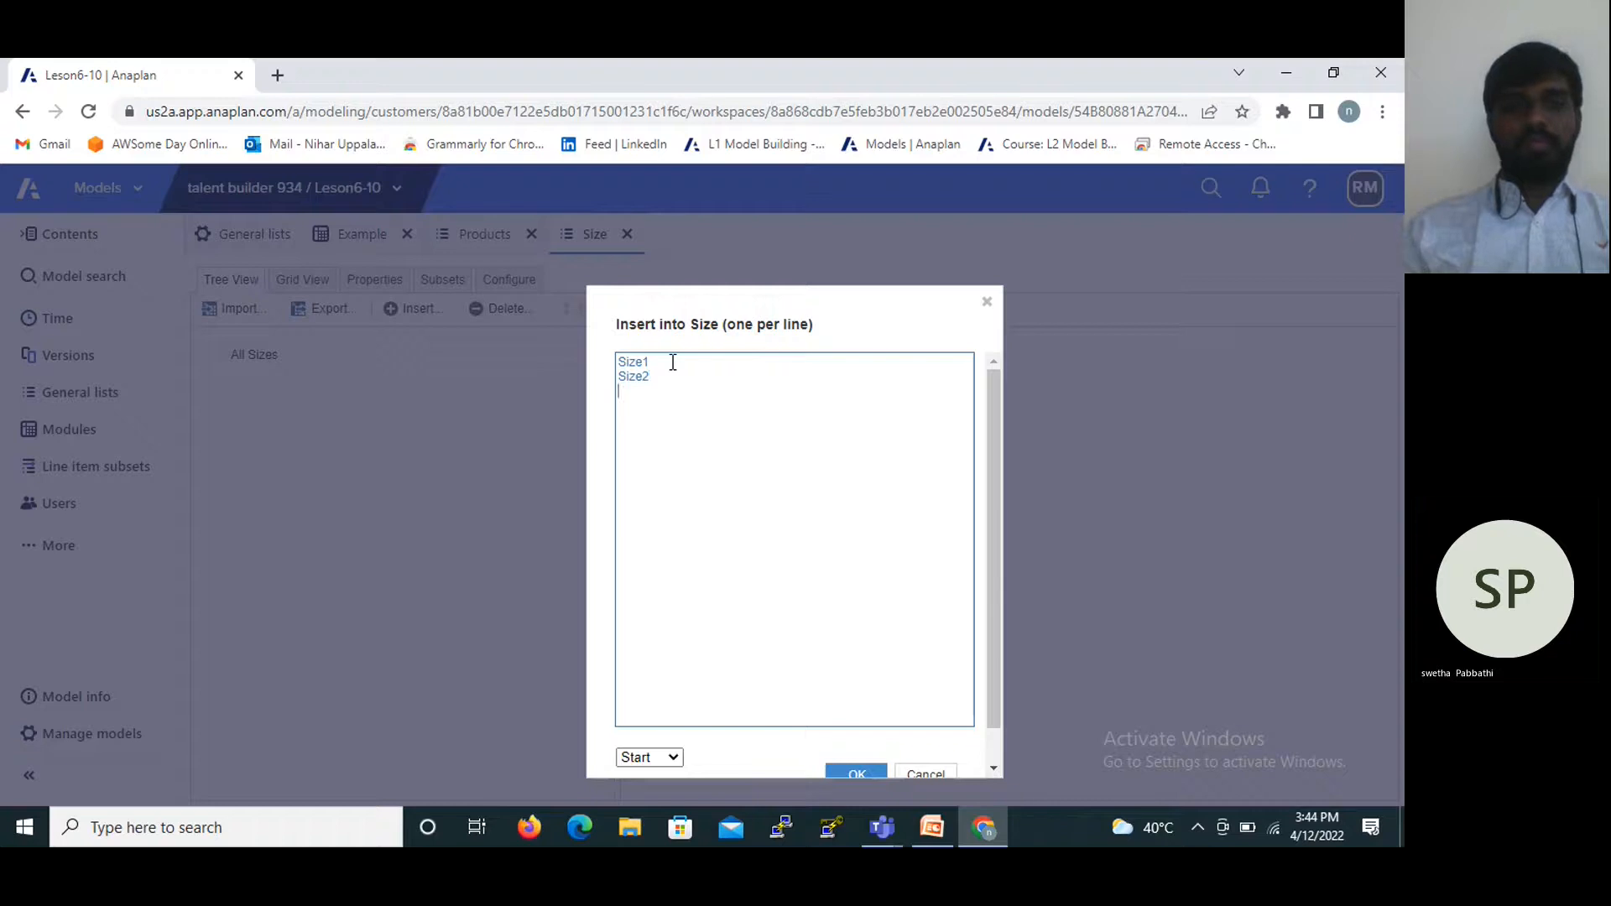
click(852, 774)
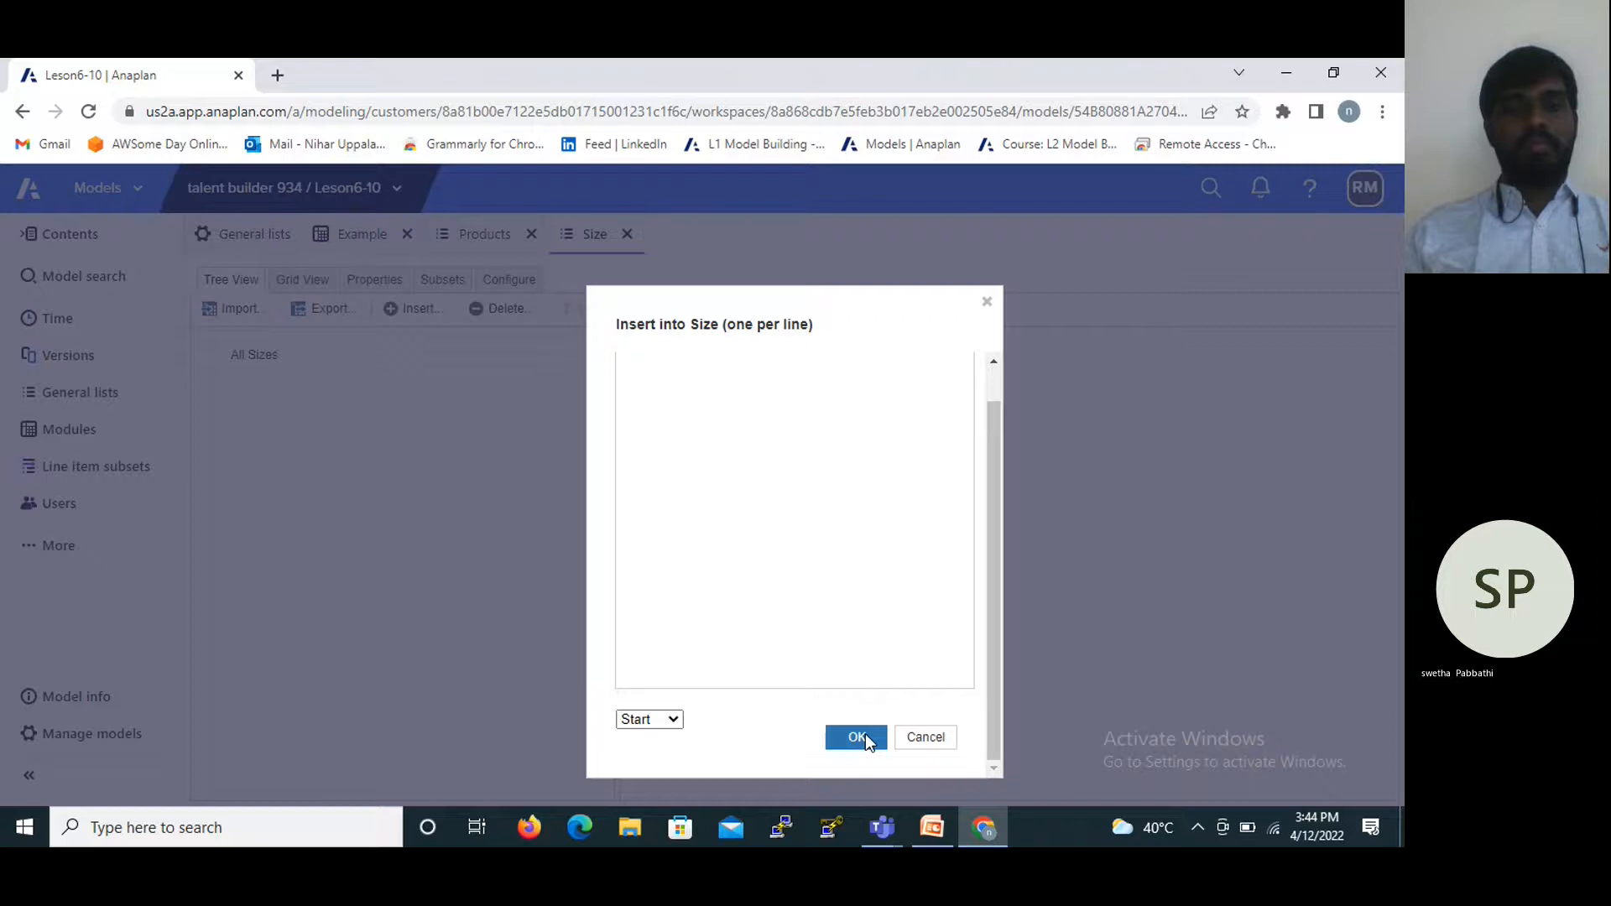
click(864, 737)
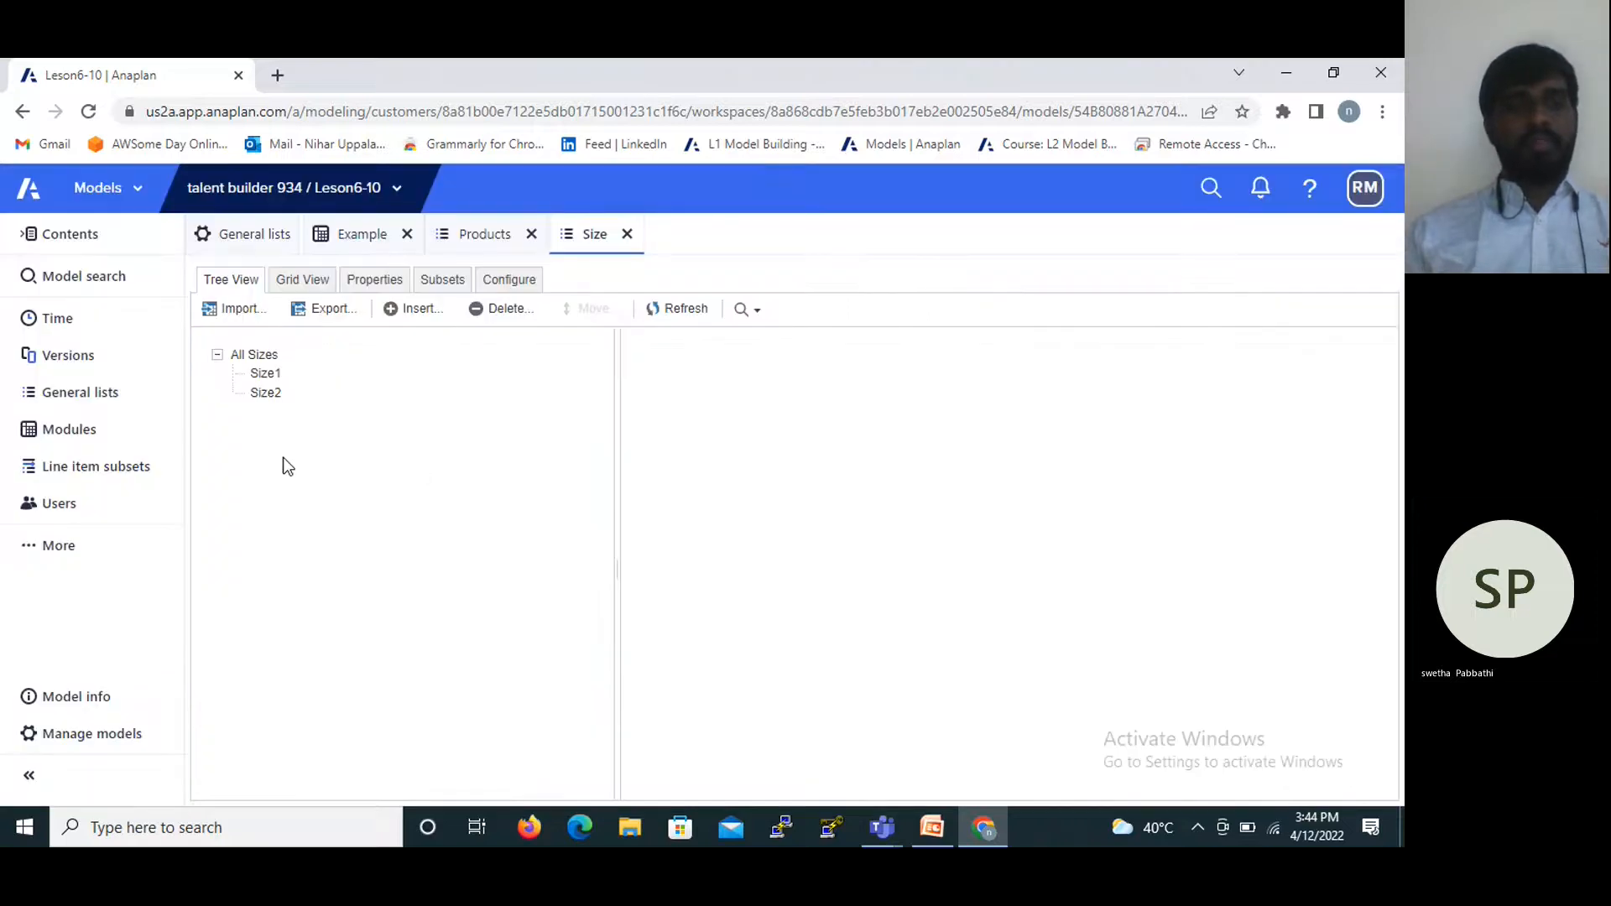
In the Size list's Grid View, enter the codes s1 for Size1 and s2 for Size2, then return to Tree View.
click(295, 280)
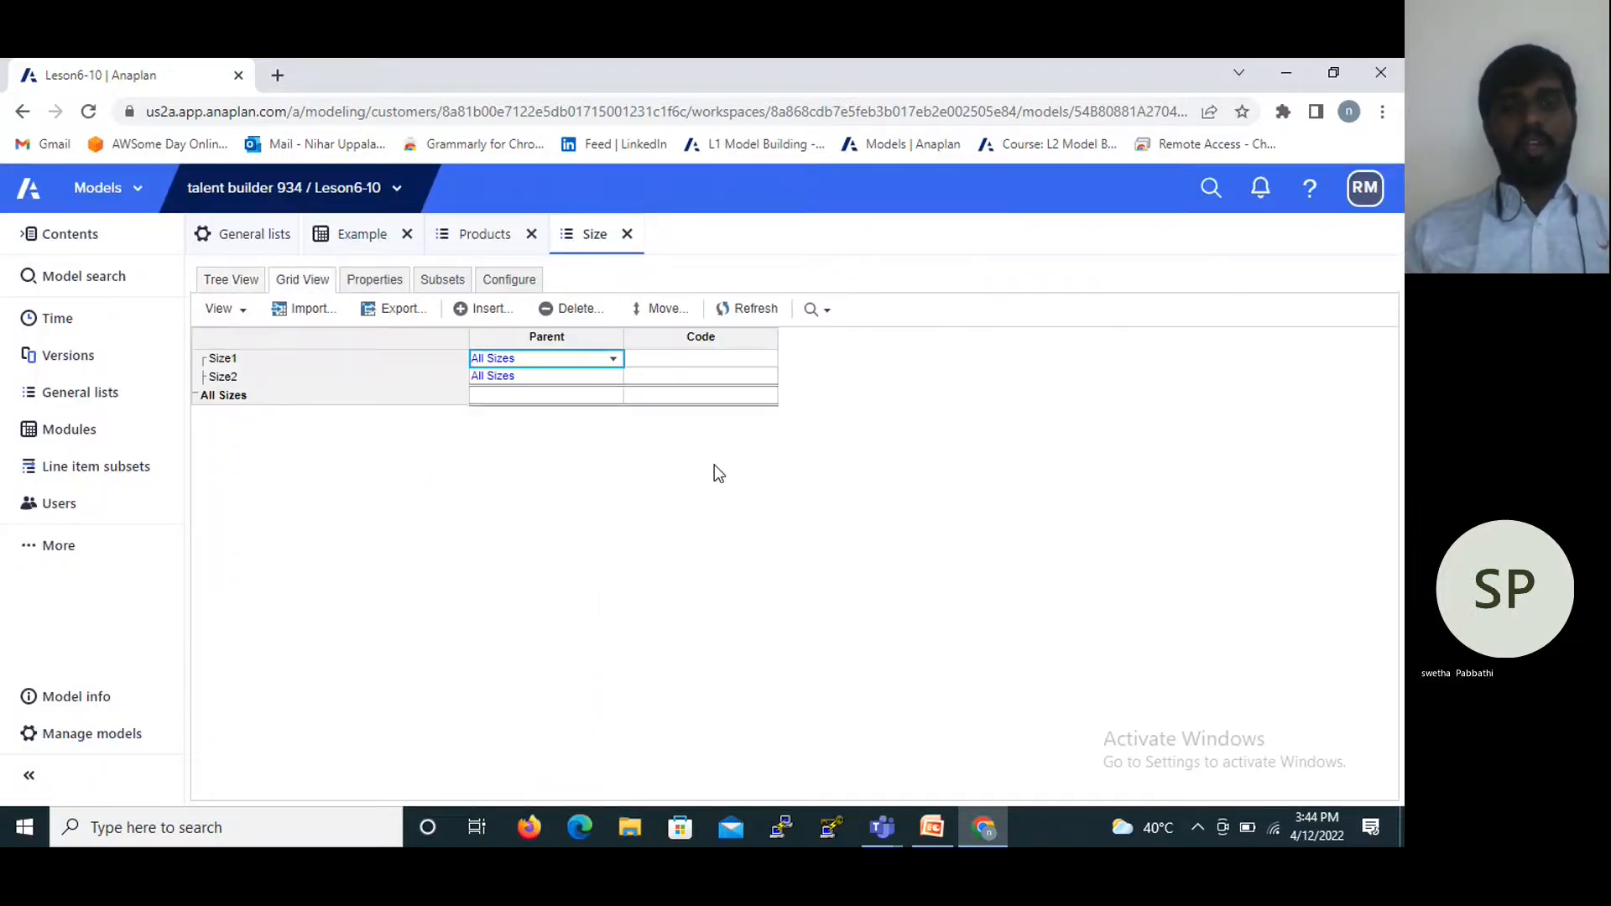
click(678, 361)
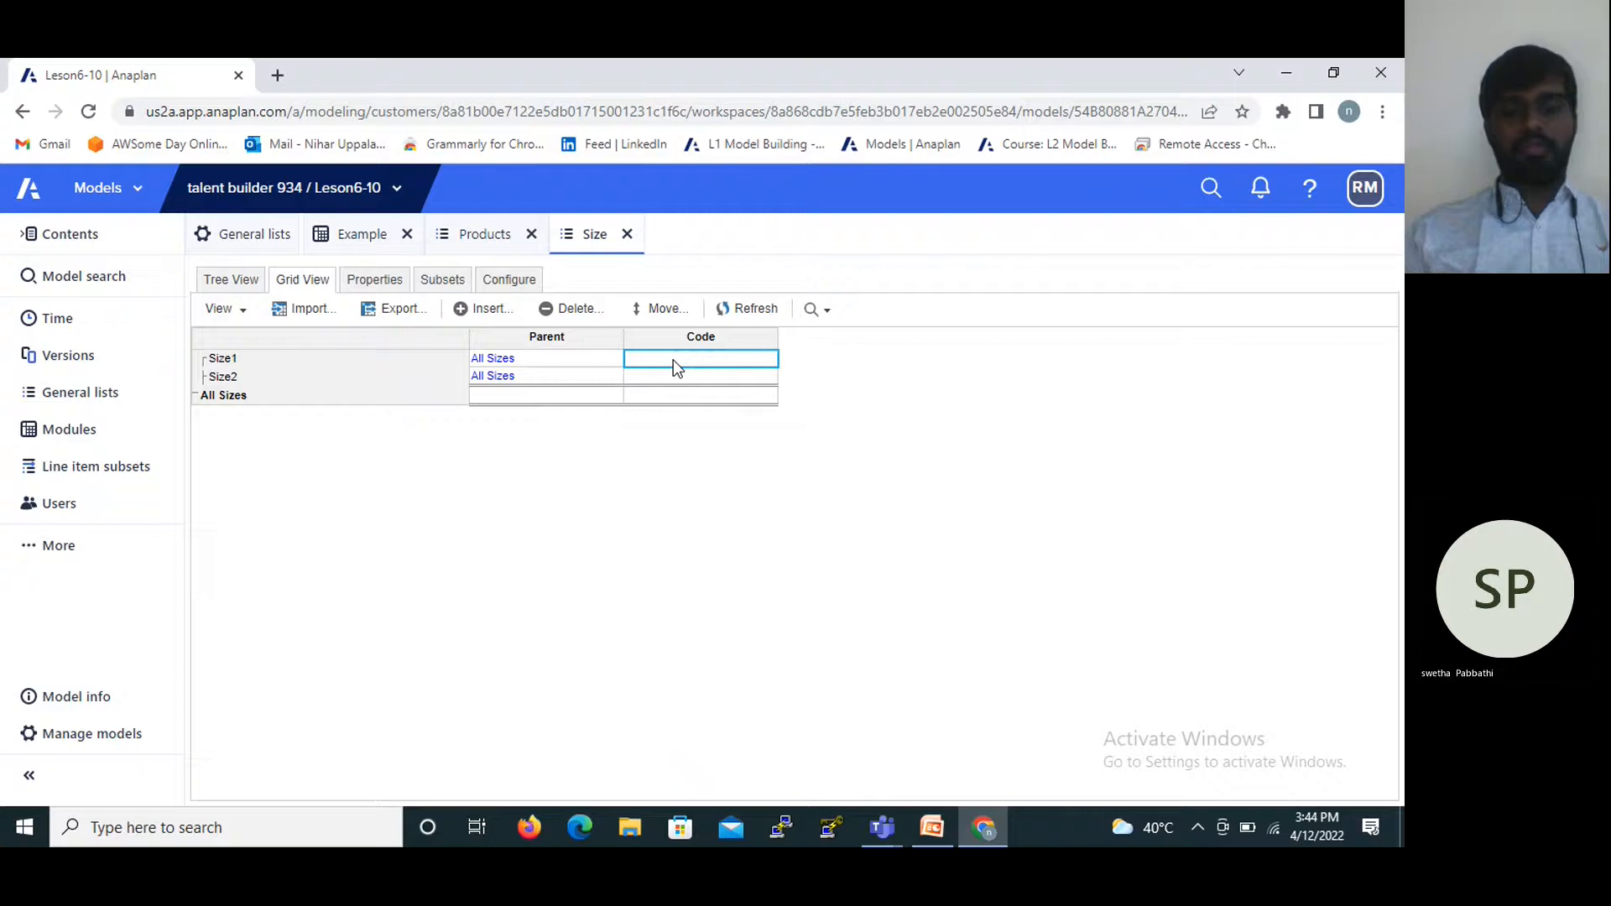
text(s1)
key(Return)
text(s2)
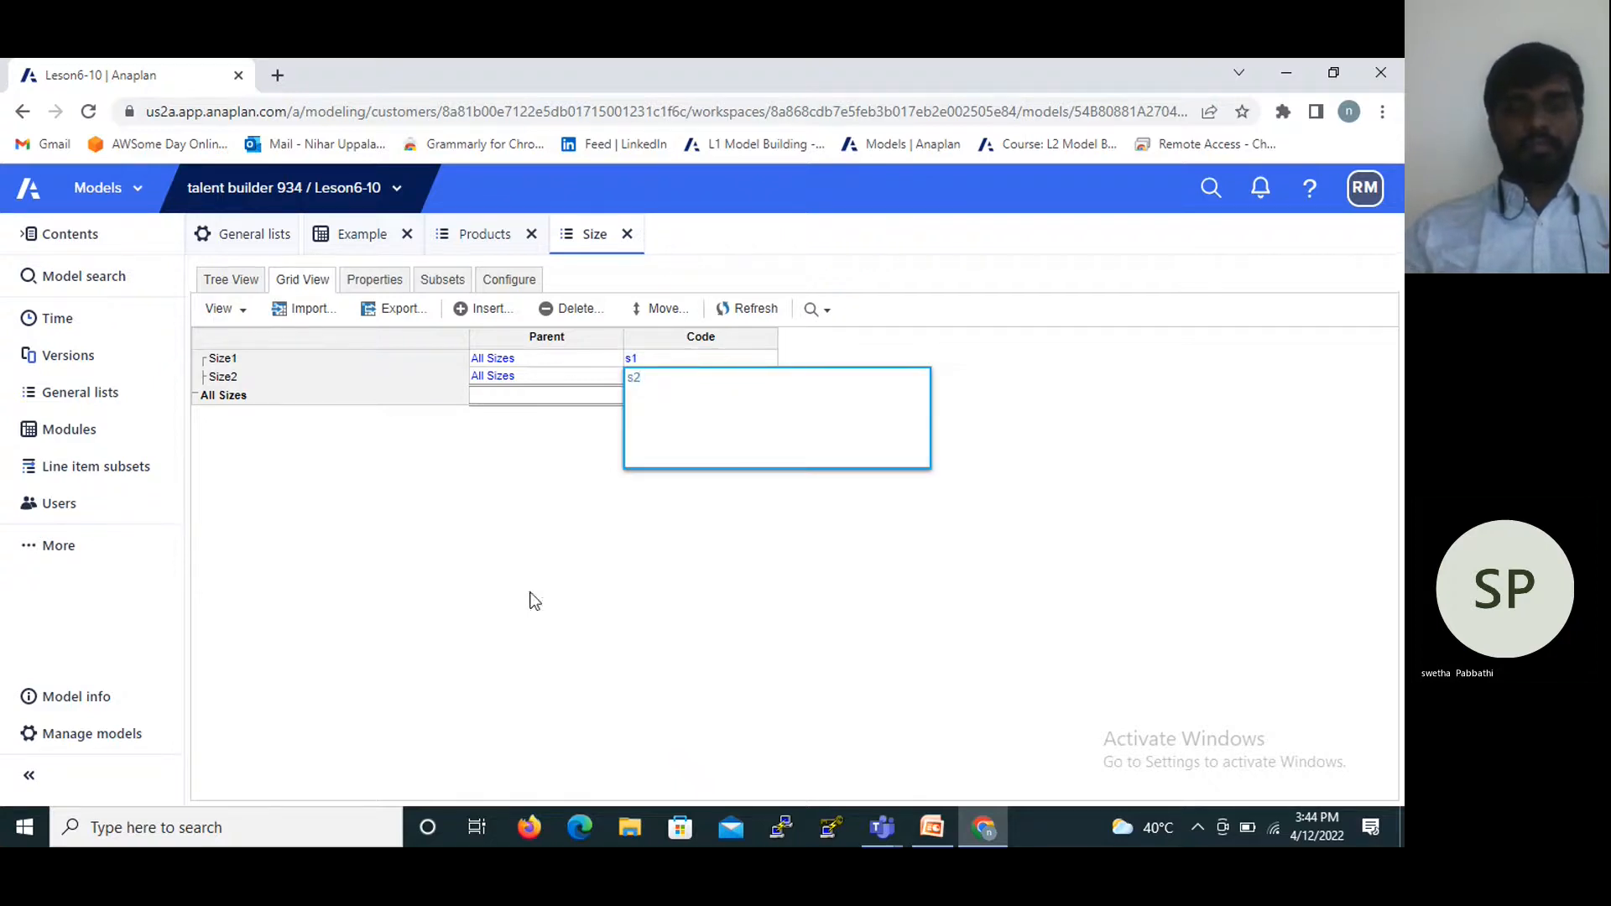
key(Return)
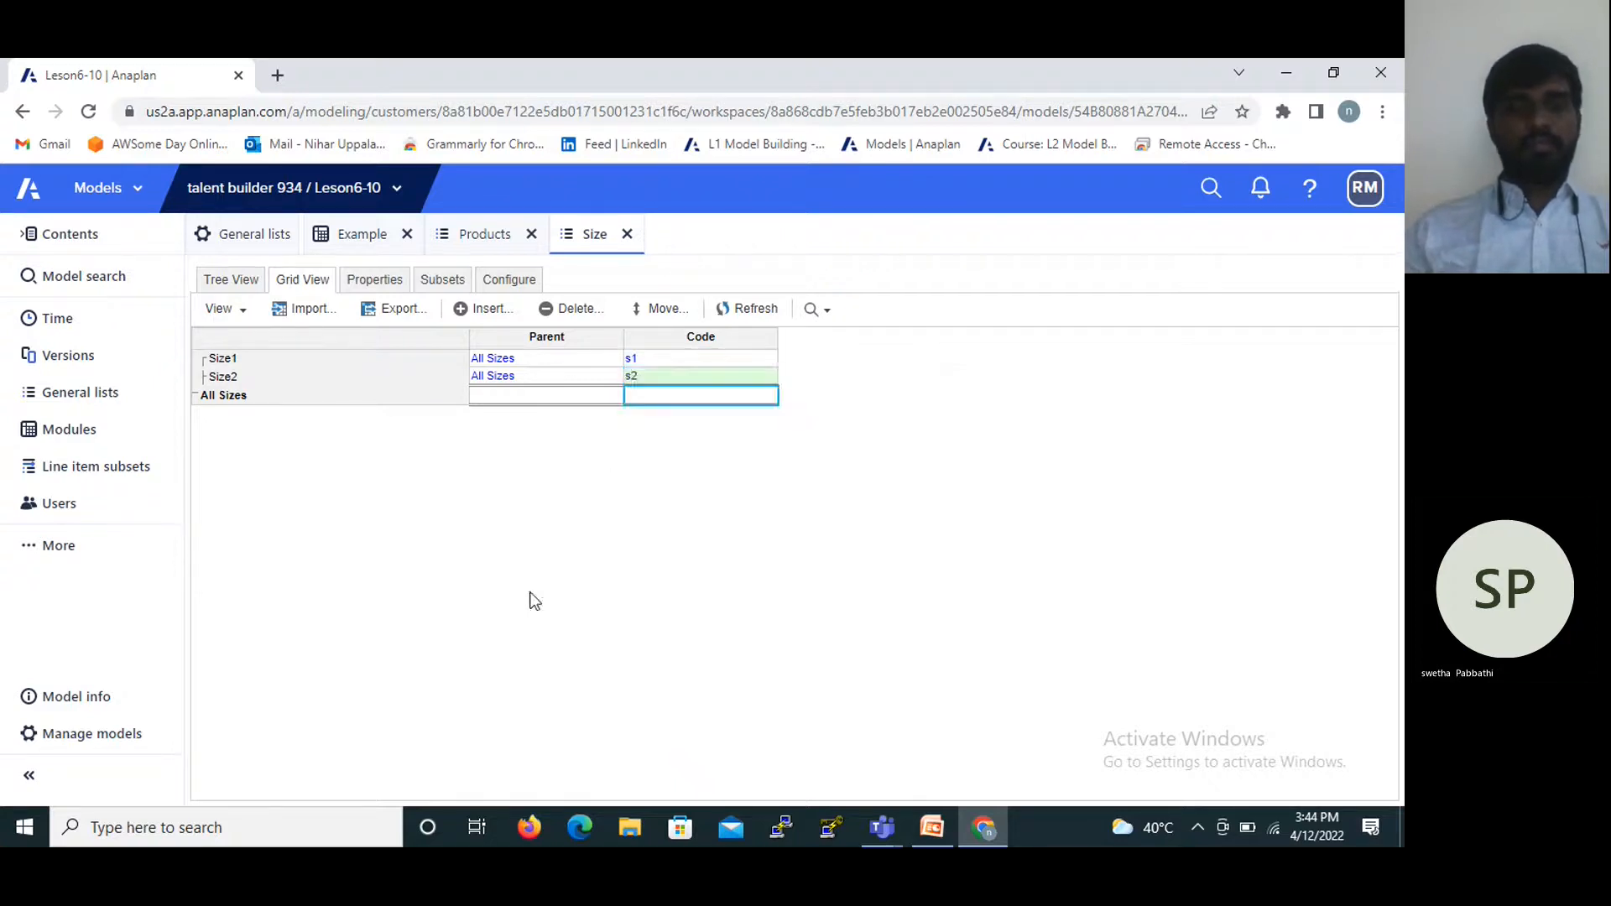
click(224, 280)
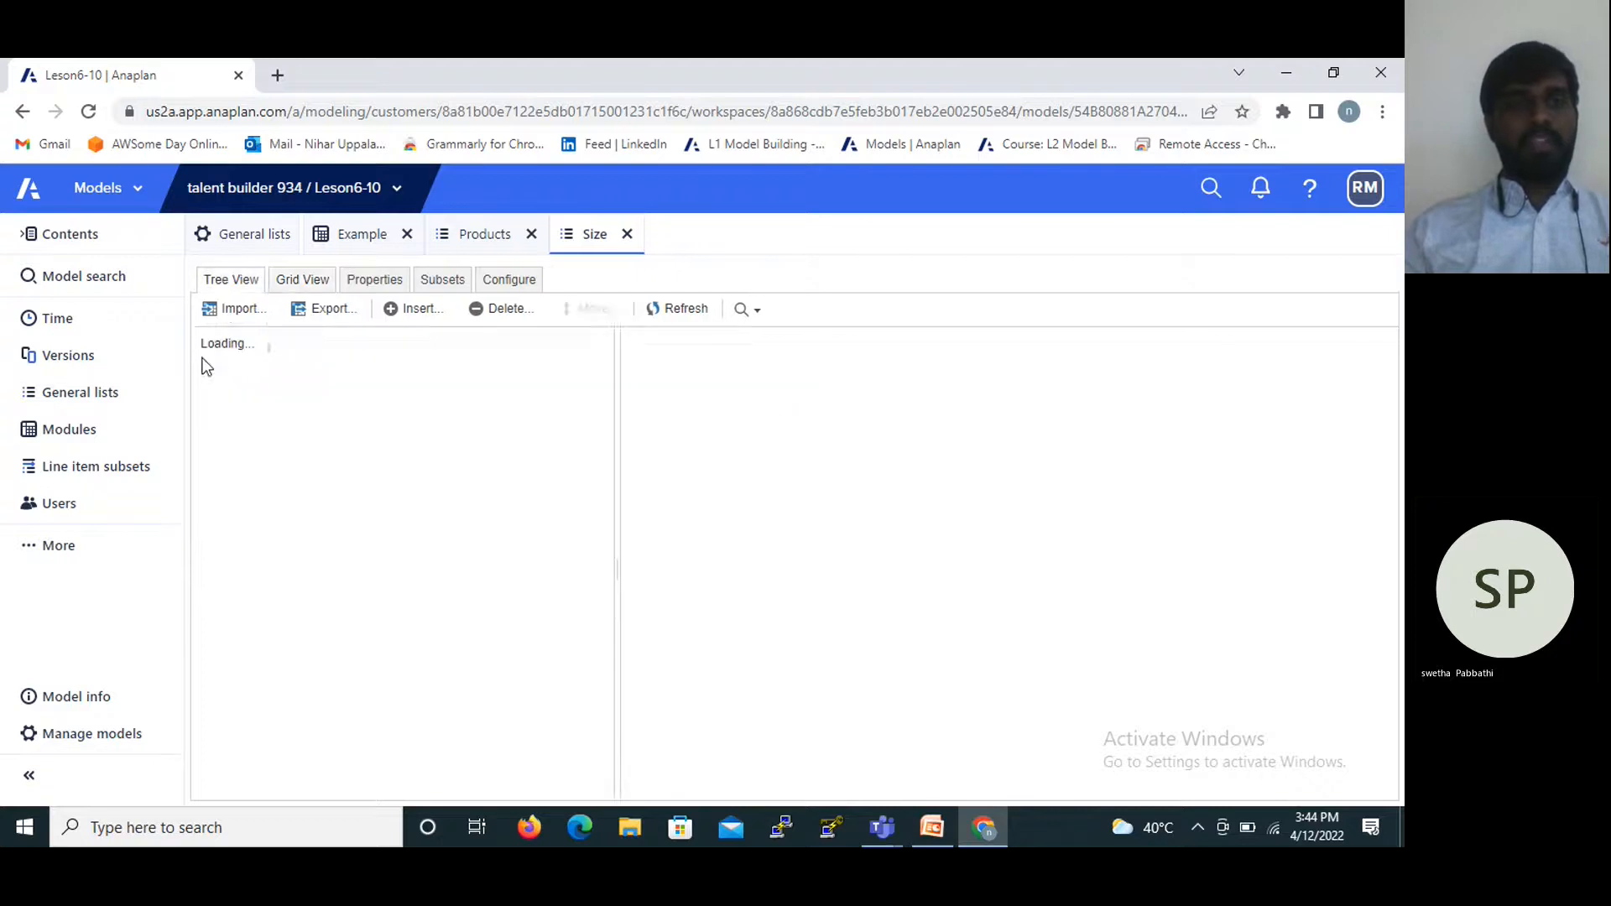
Start a new module named Sys Products and replace Time with the Products list as its column dimension.
click(245, 242)
click(77, 430)
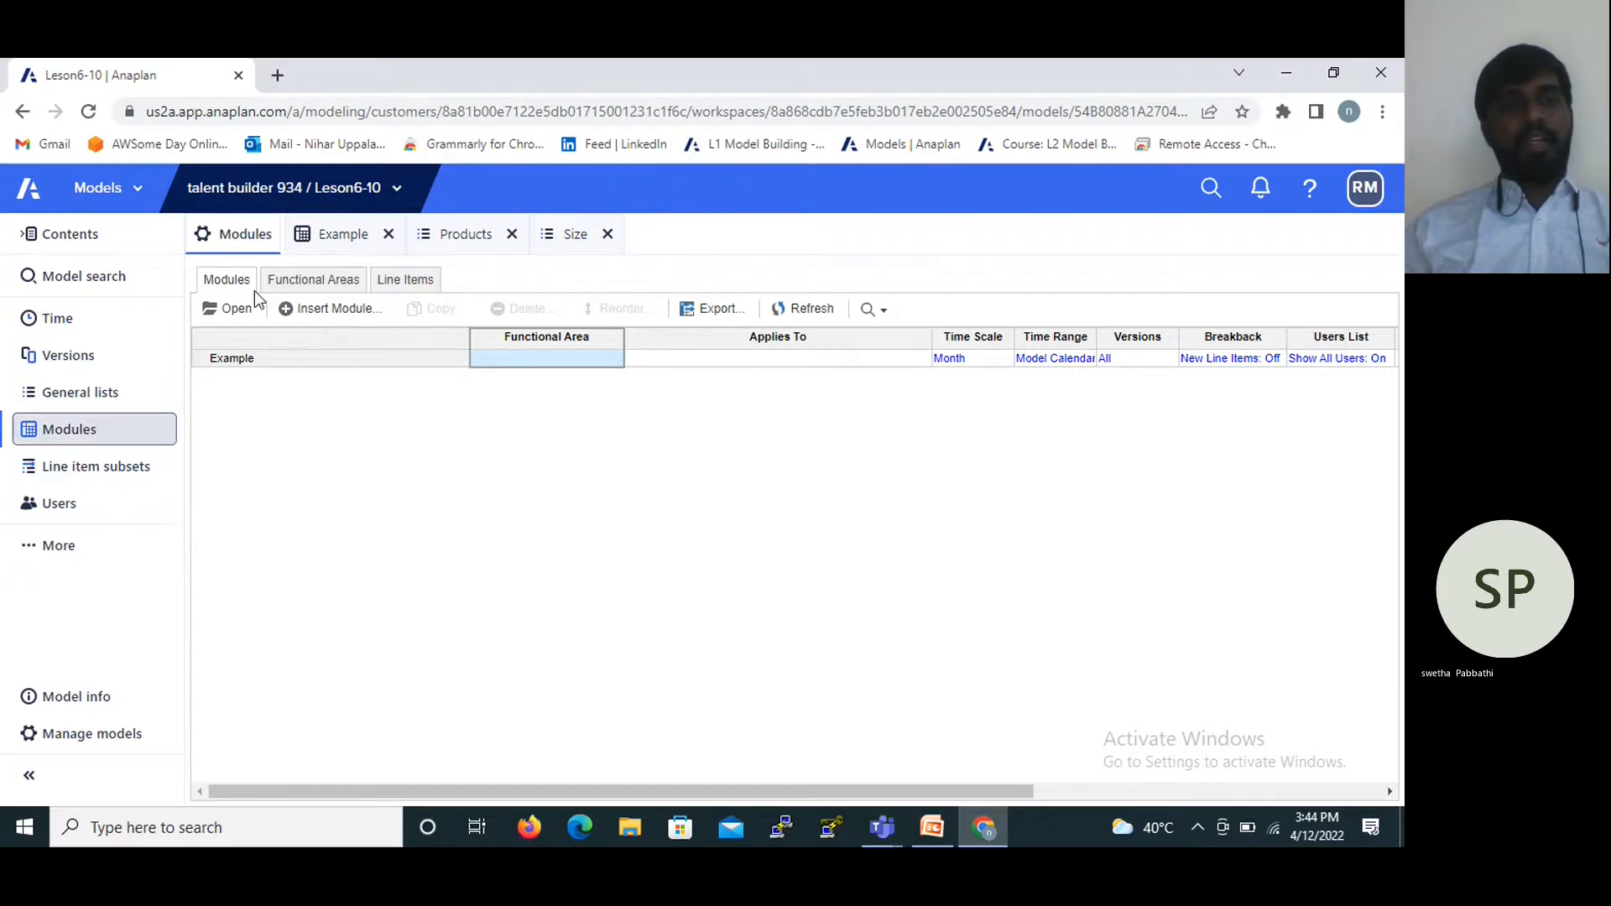
click(294, 316)
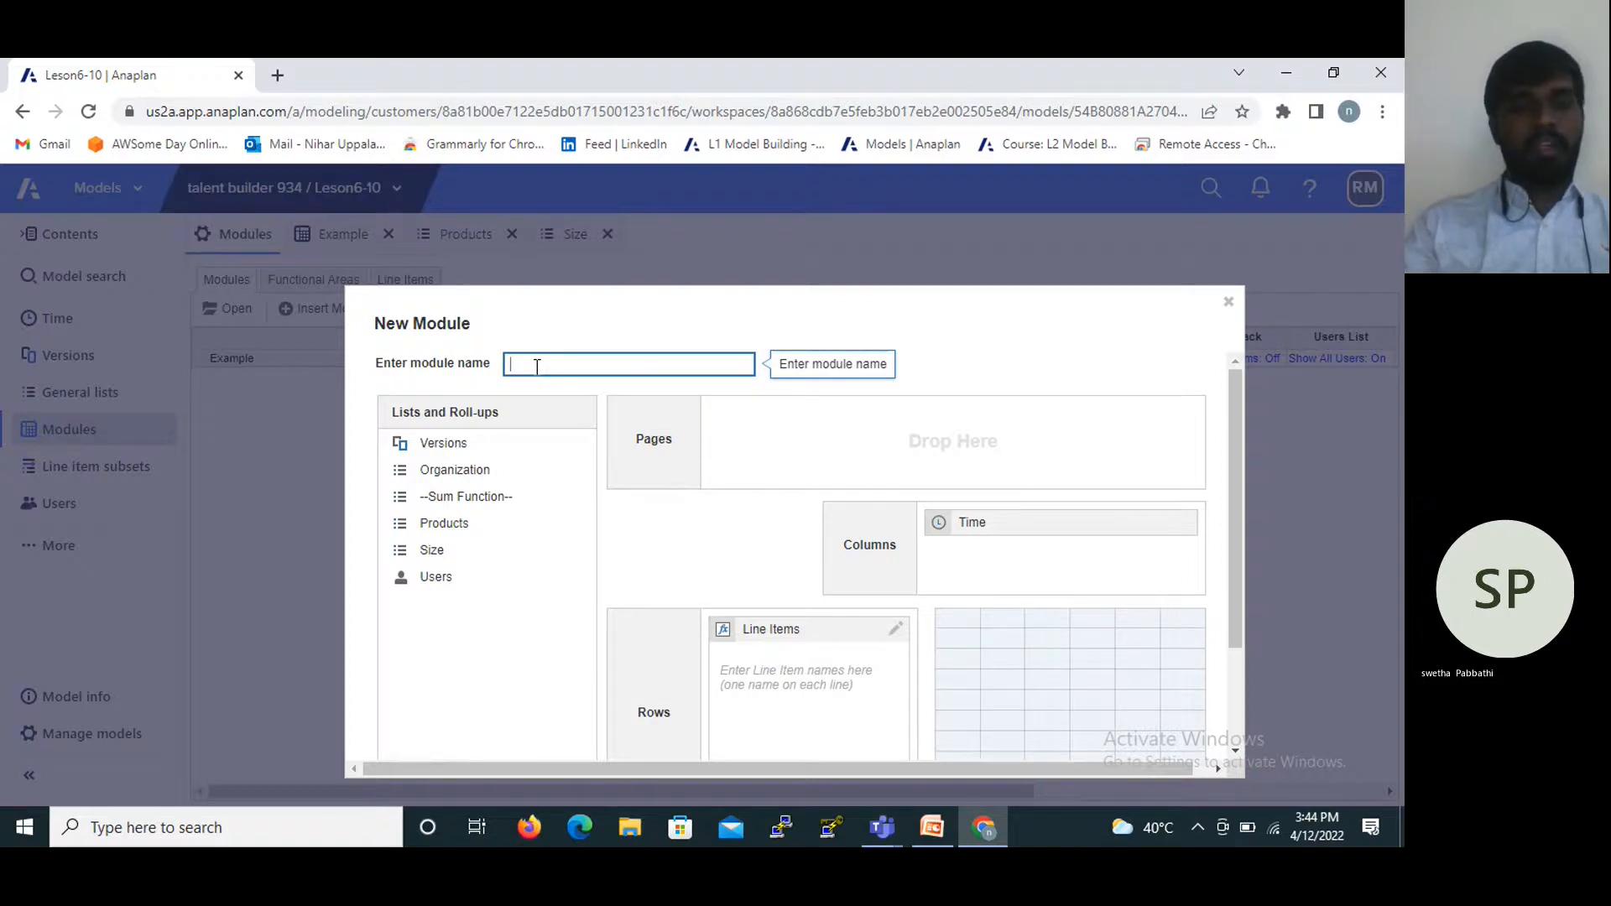
text(ys)
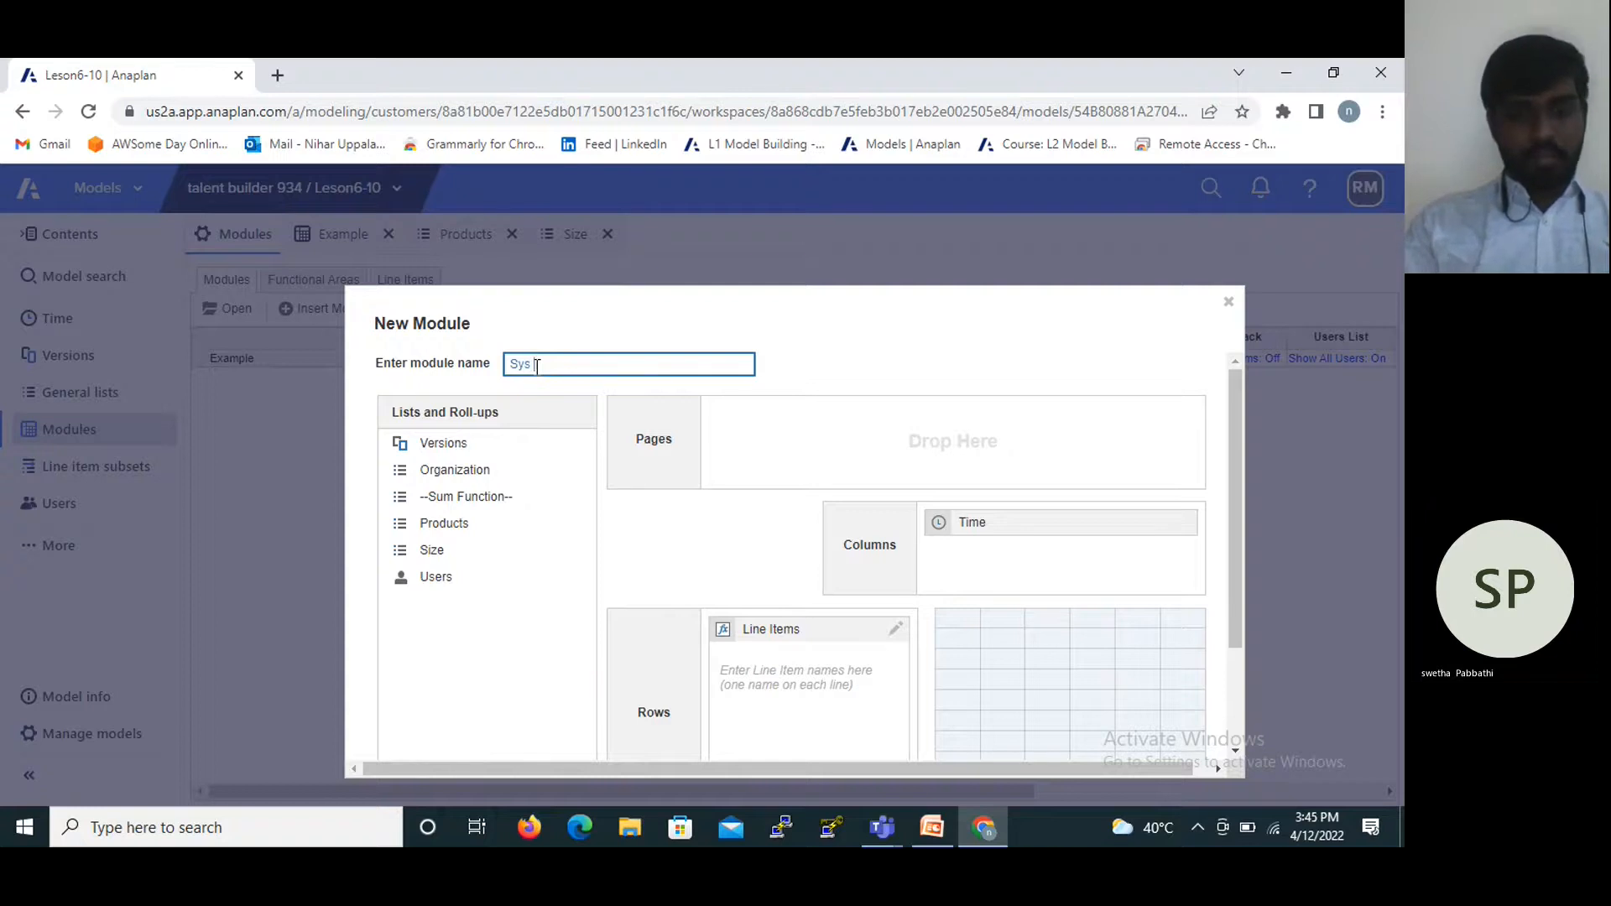
text( Produc)
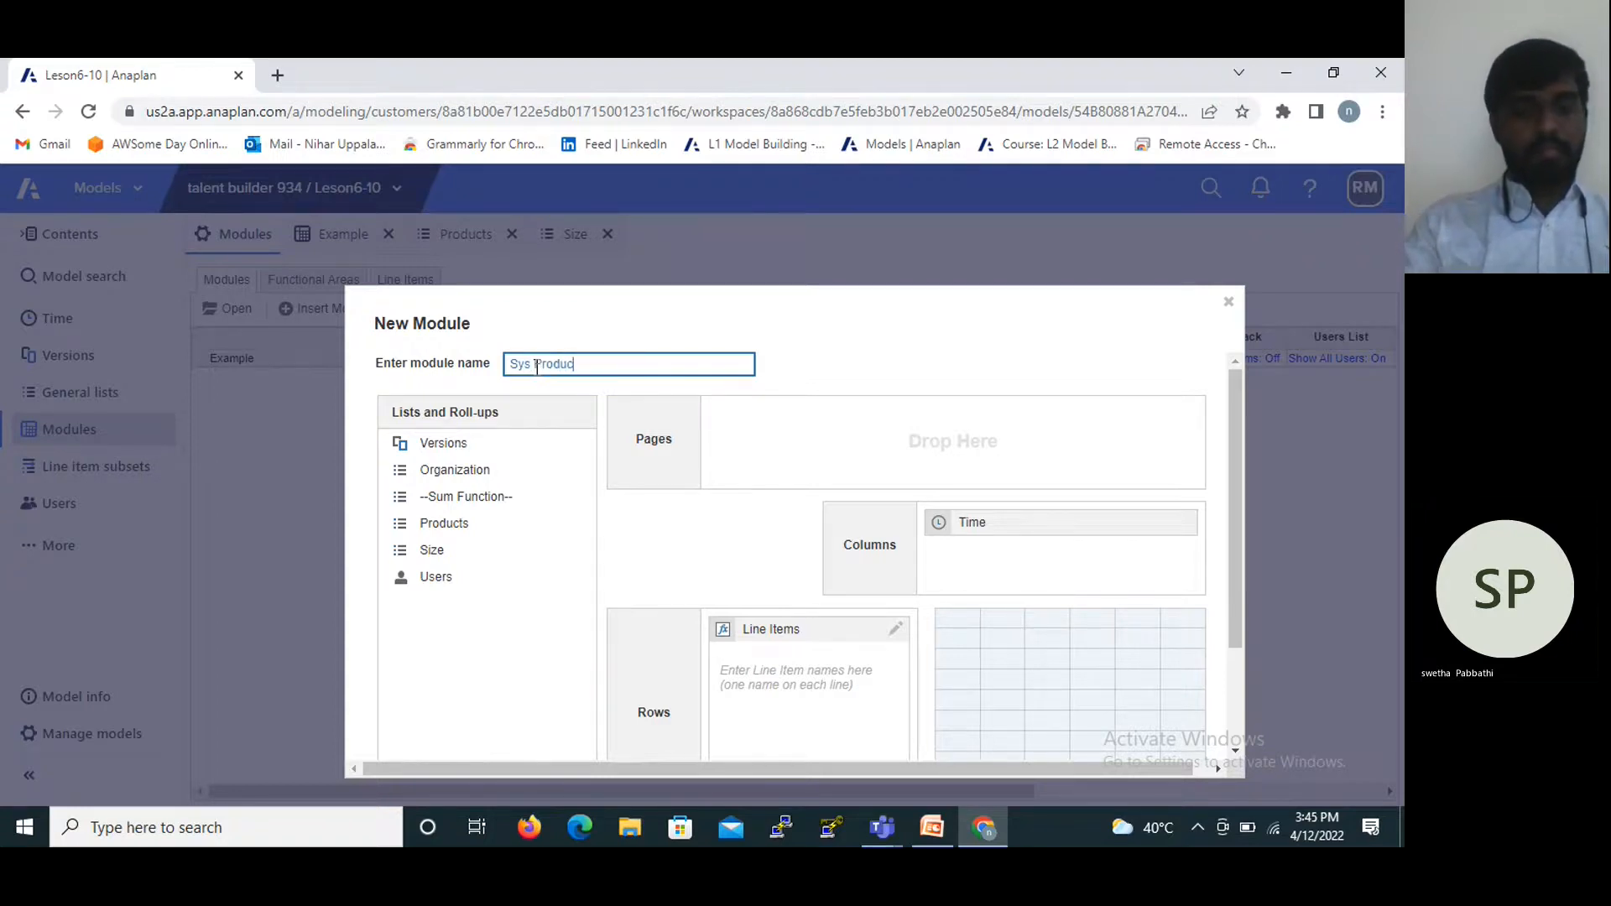
text(ts)
drag(467, 523, 1003, 546)
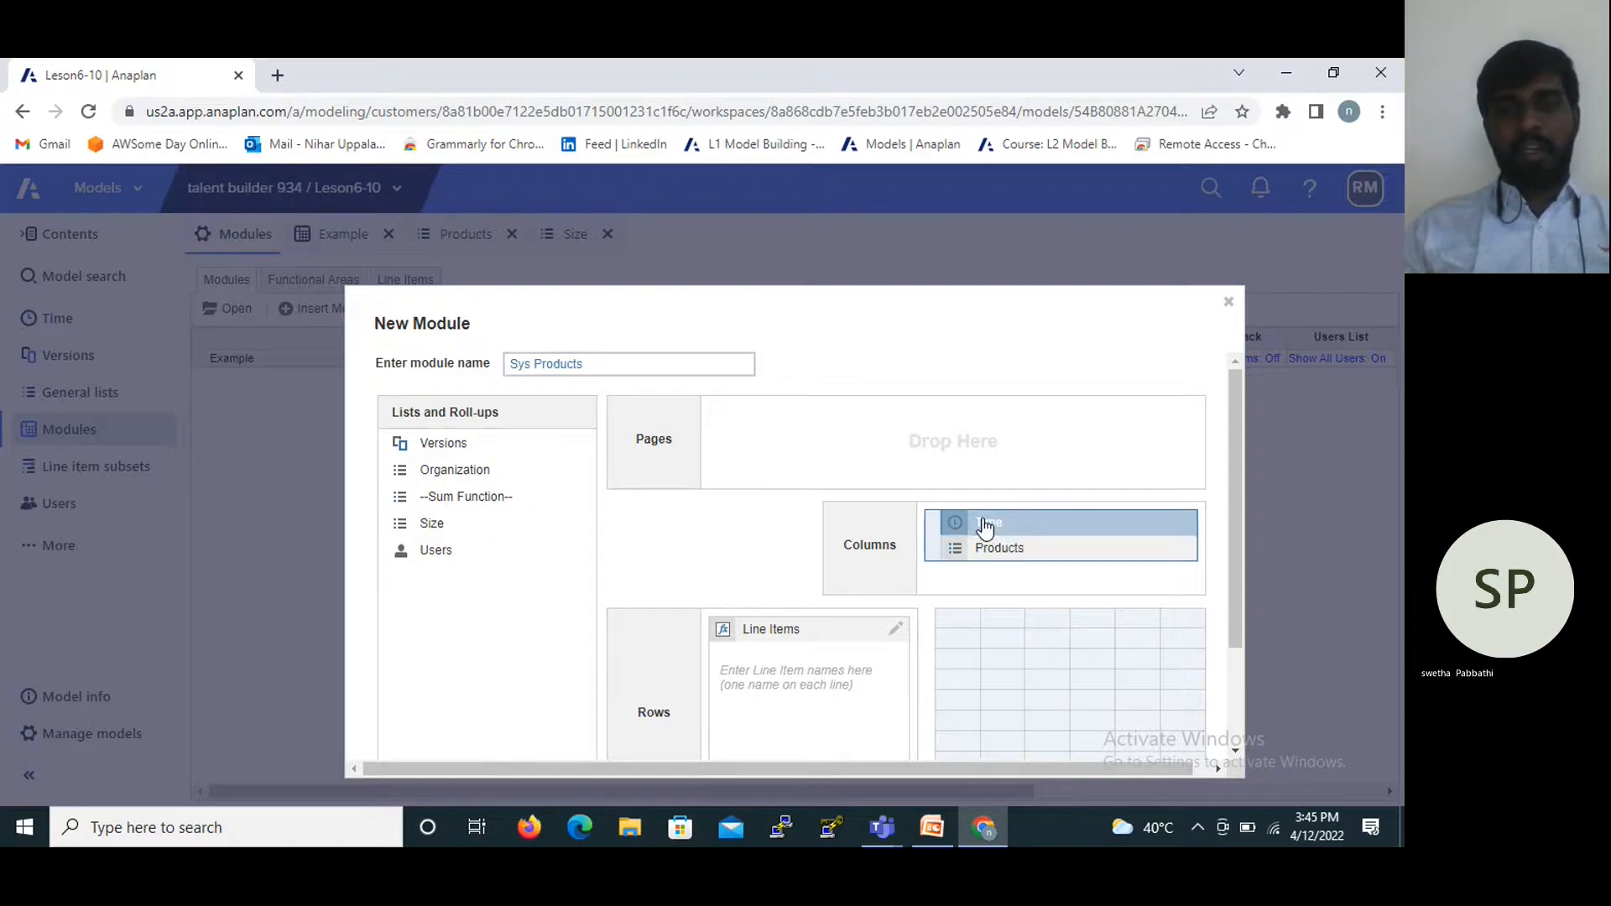
drag(985, 527, 424, 587)
Enter Product and Size as the line items of Sys Products and create the module.
click(735, 662)
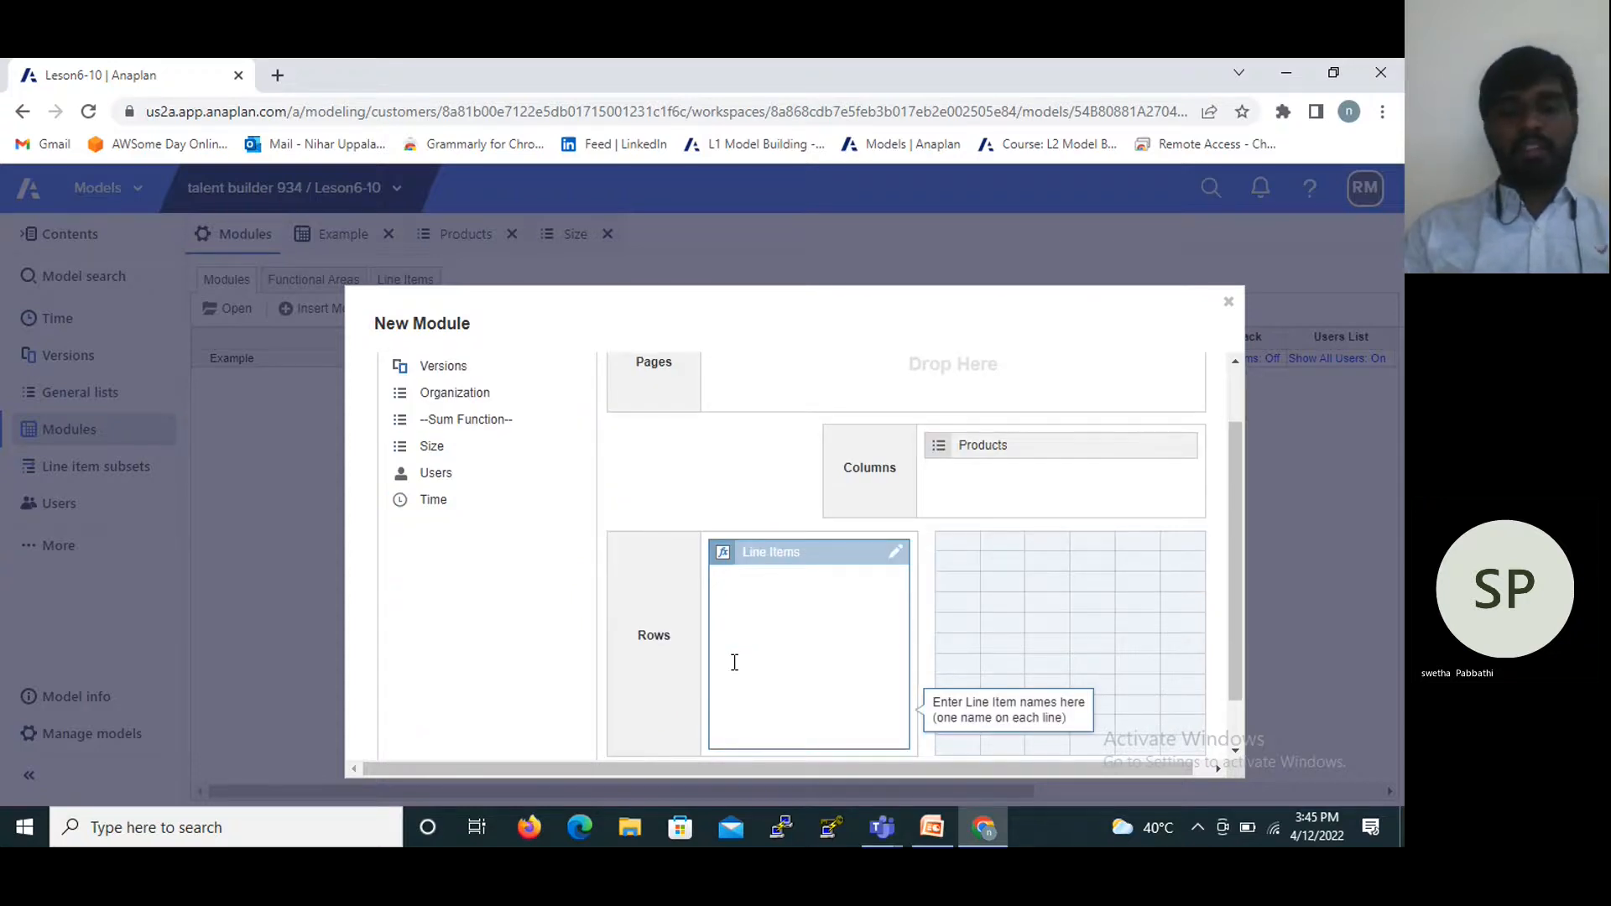
text(PRoduct)
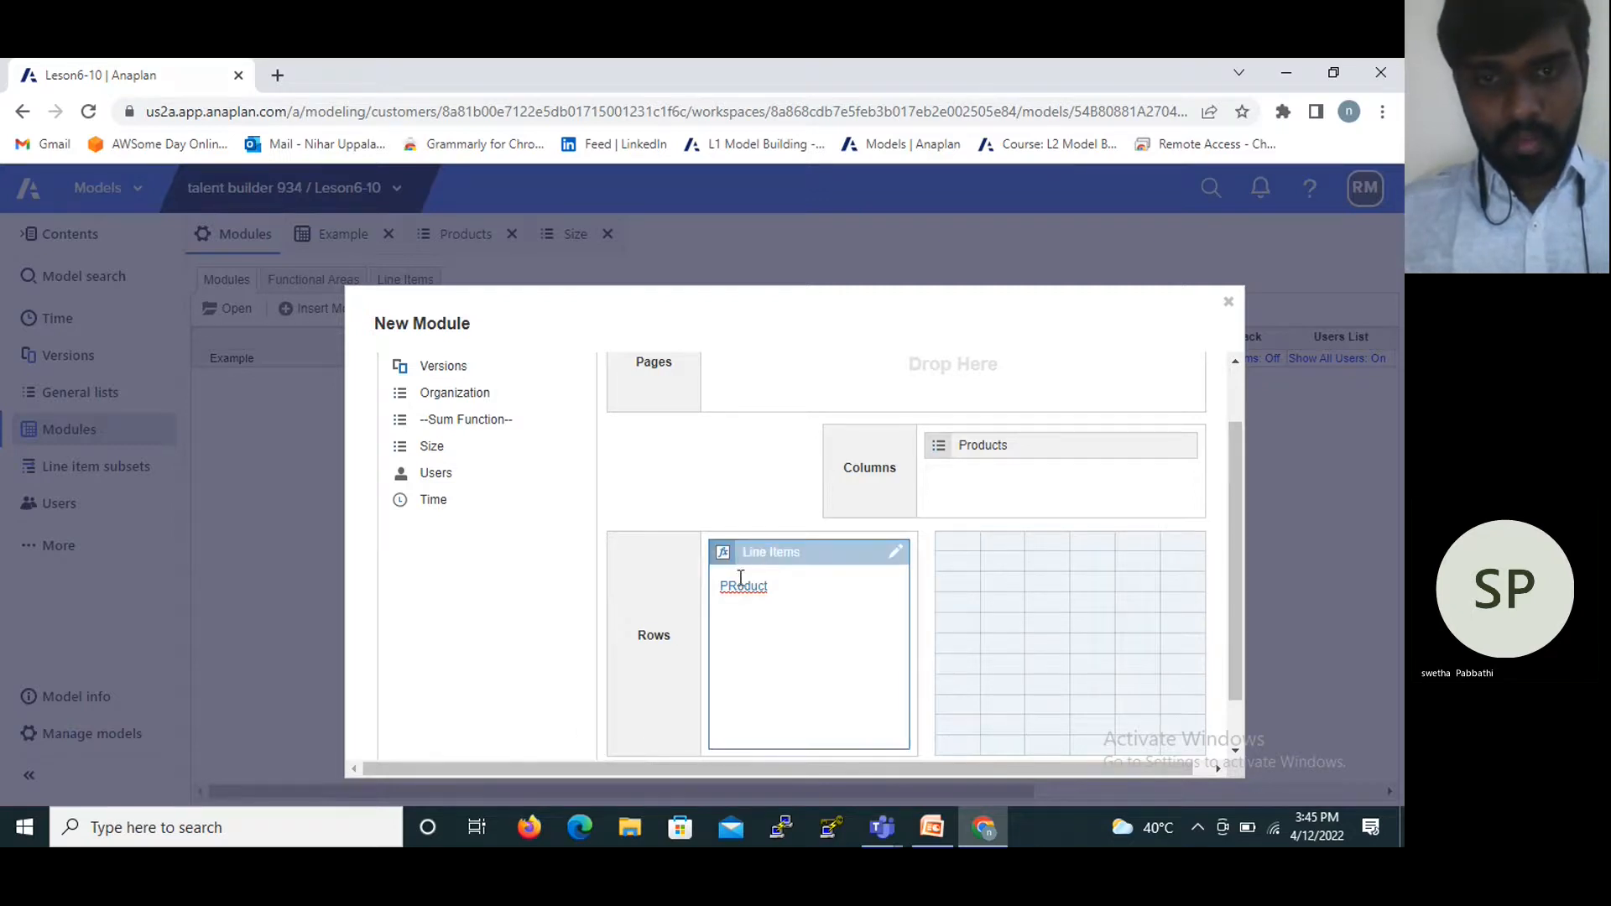
key(BackSpace)
text(r)
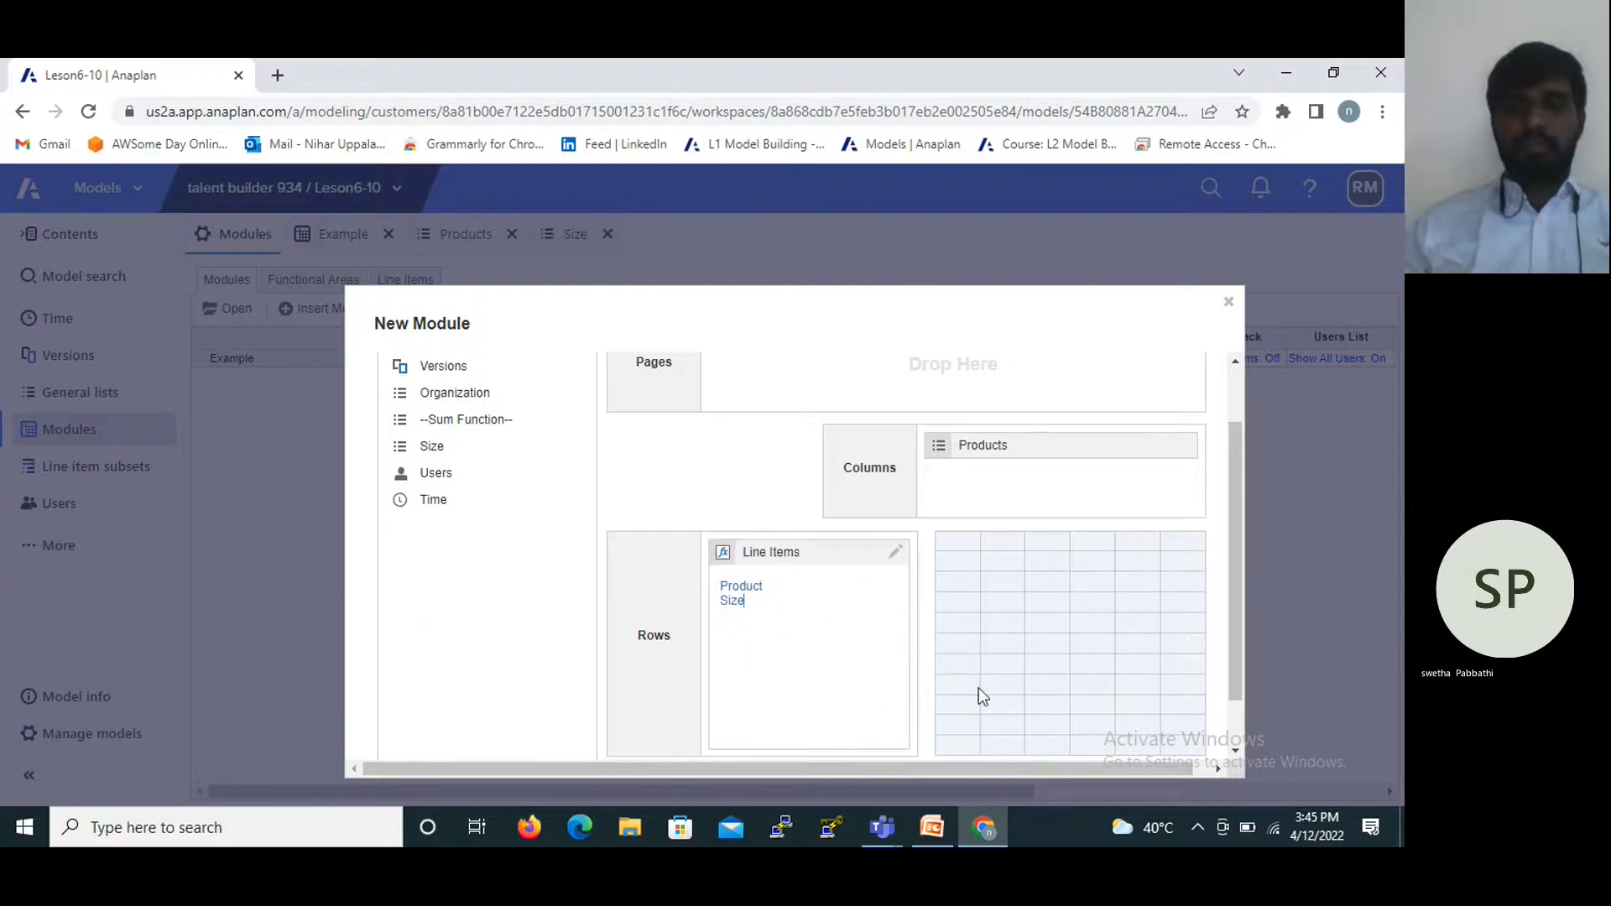
scroll(1001, 684, down, 2)
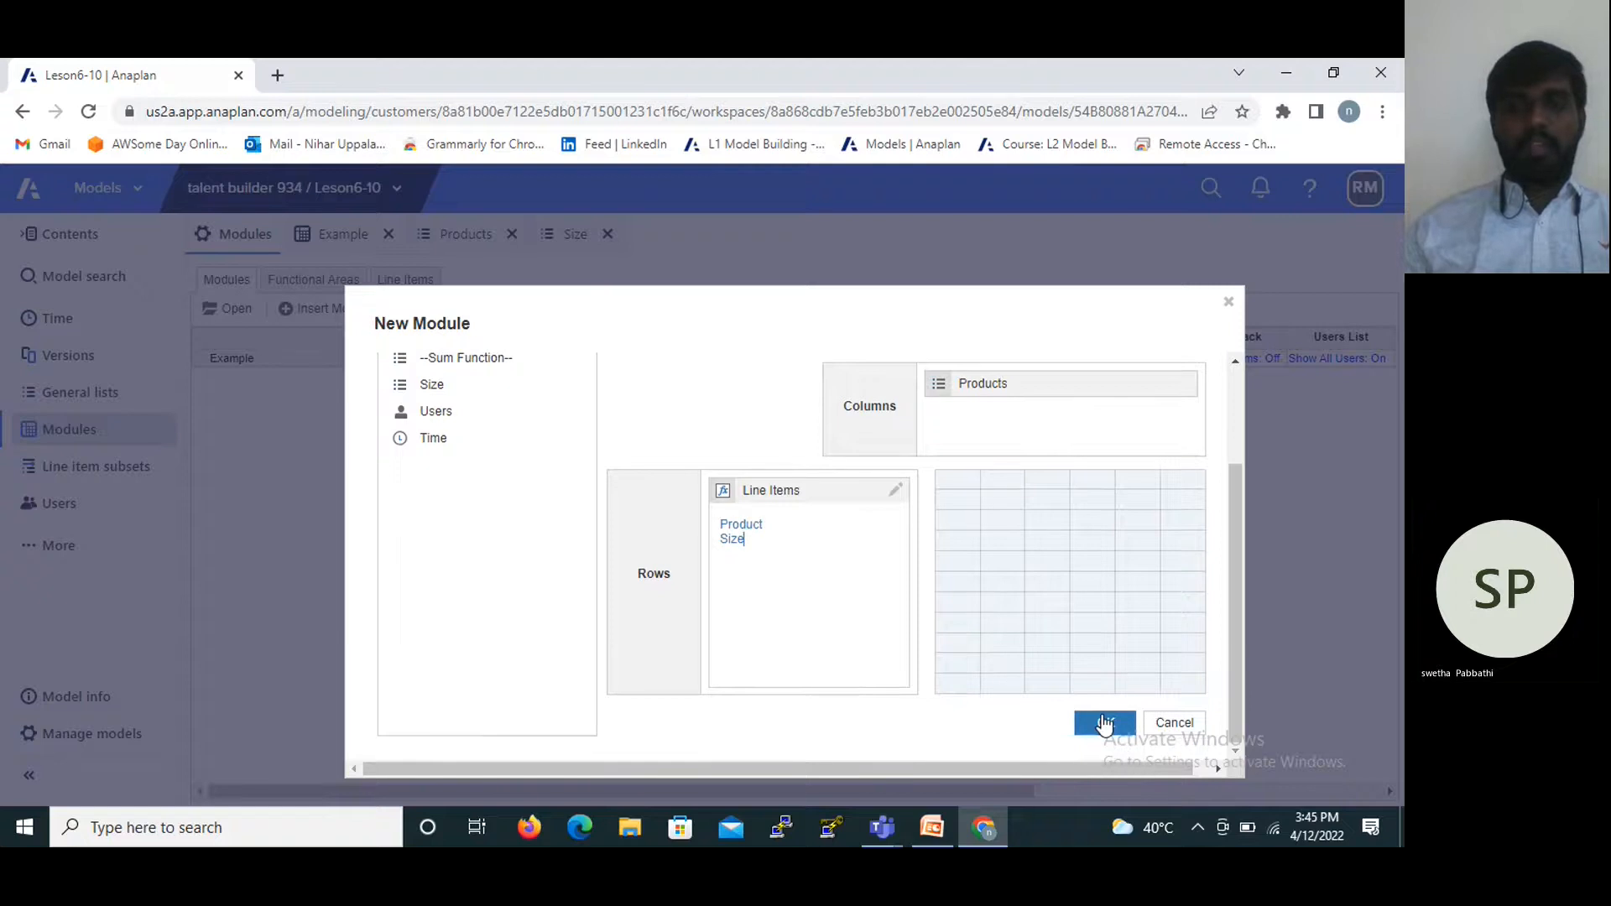
click(1105, 723)
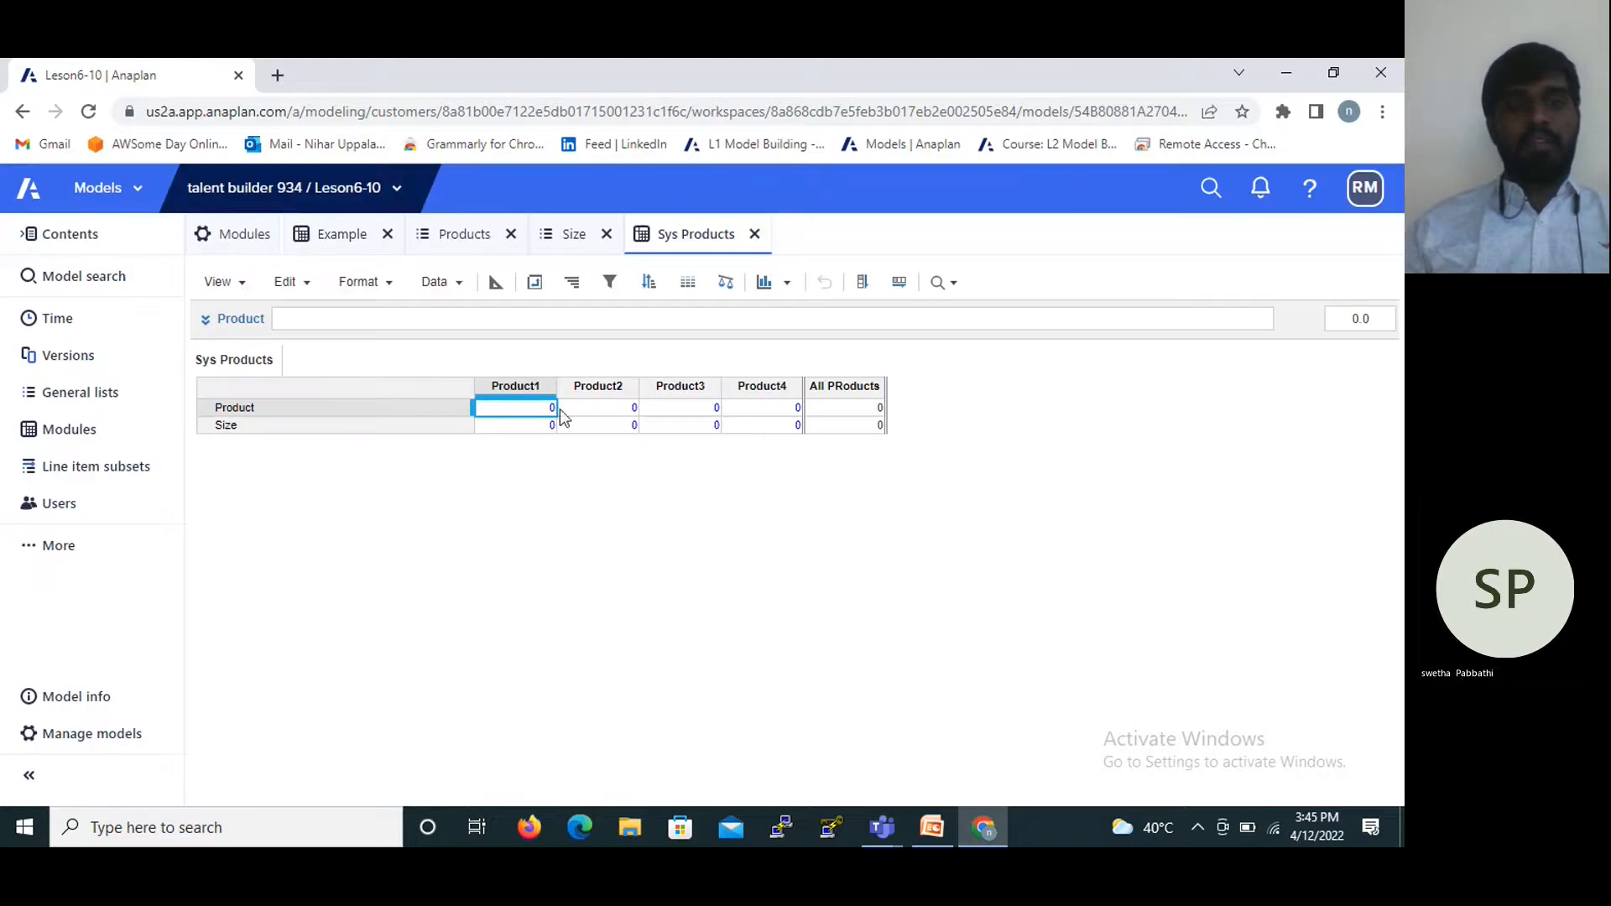
Pivot Sys Products so that the line items are on columns and Products is on rows.
click(536, 285)
mouse_move(908, 501)
mouse_down()
mouse_move(663, 687)
mouse_move(658, 633)
mouse_move(911, 501)
mouse_up()
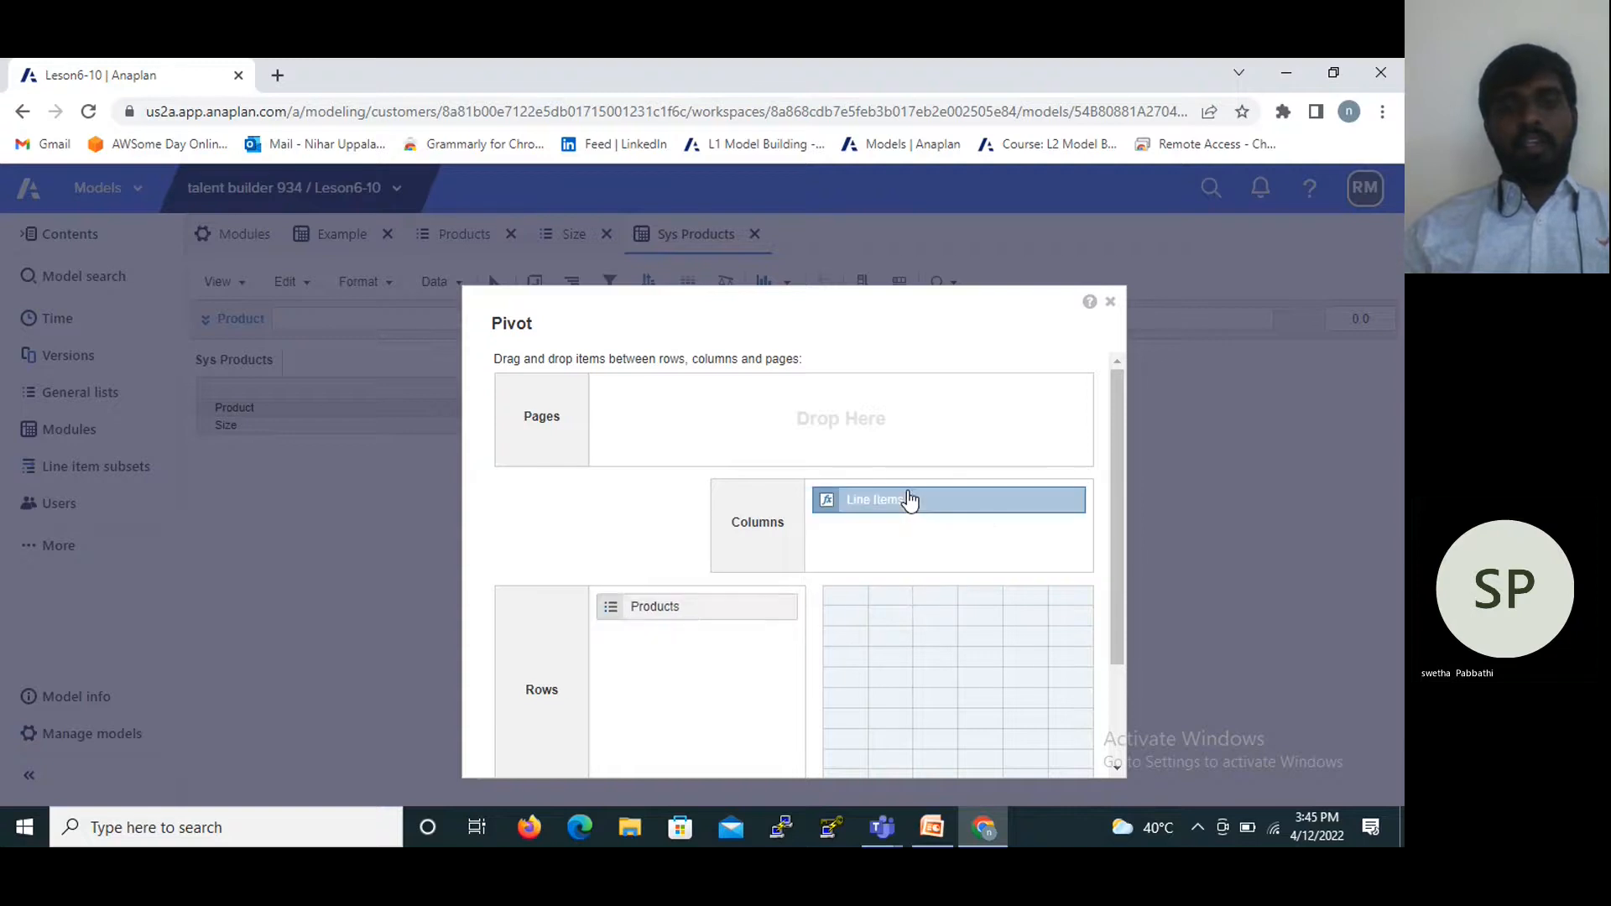
scroll(742, 549, down, 2)
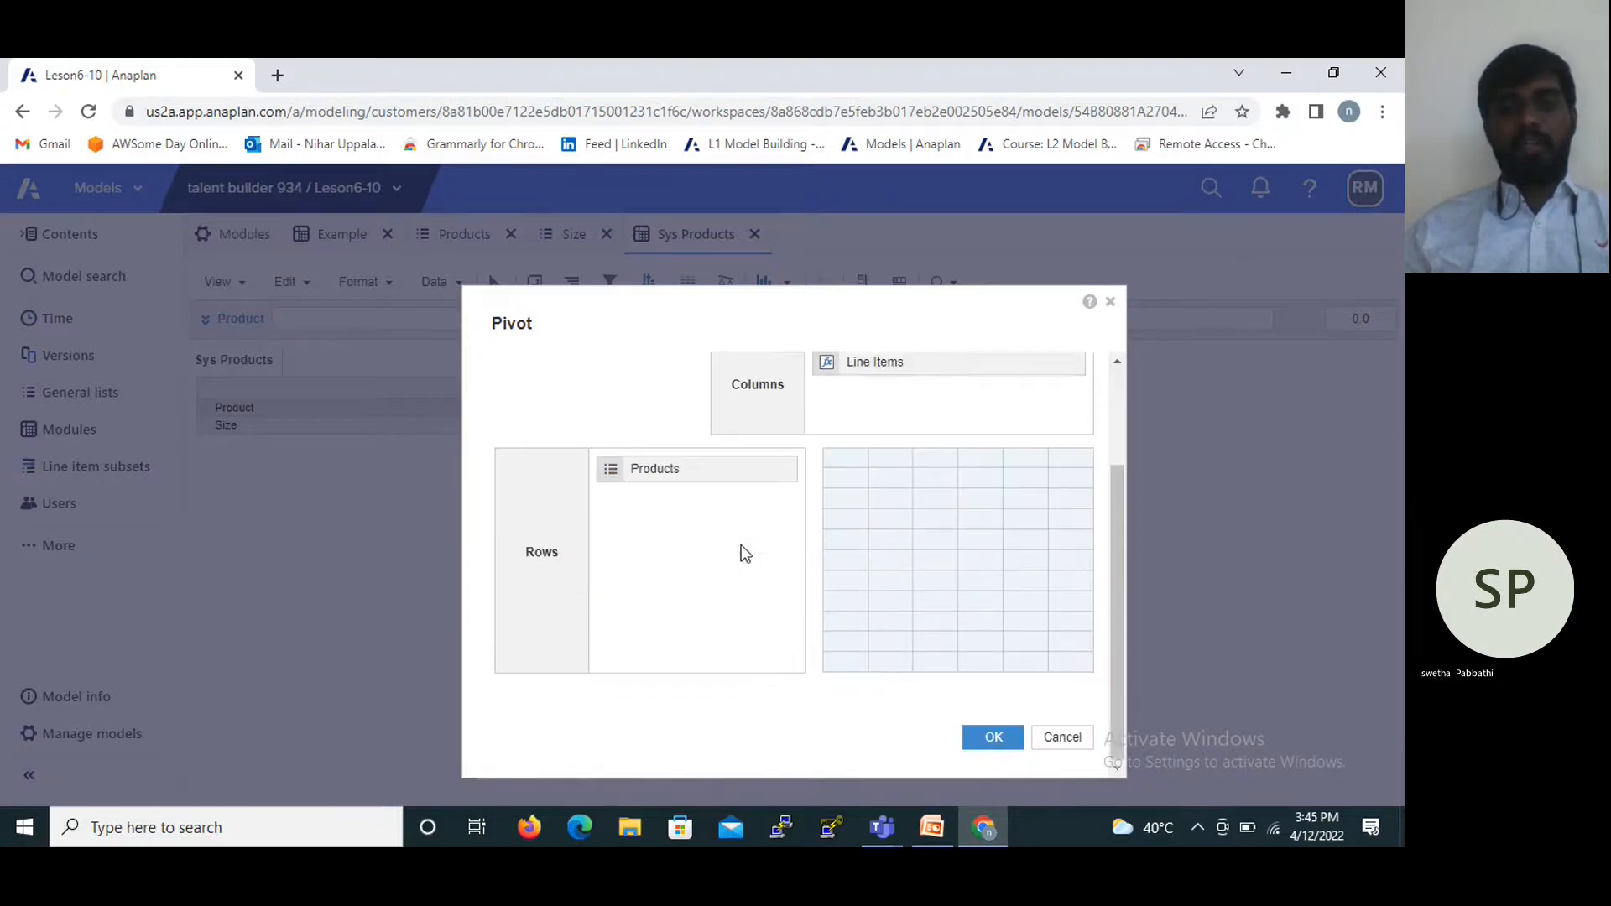
click(993, 737)
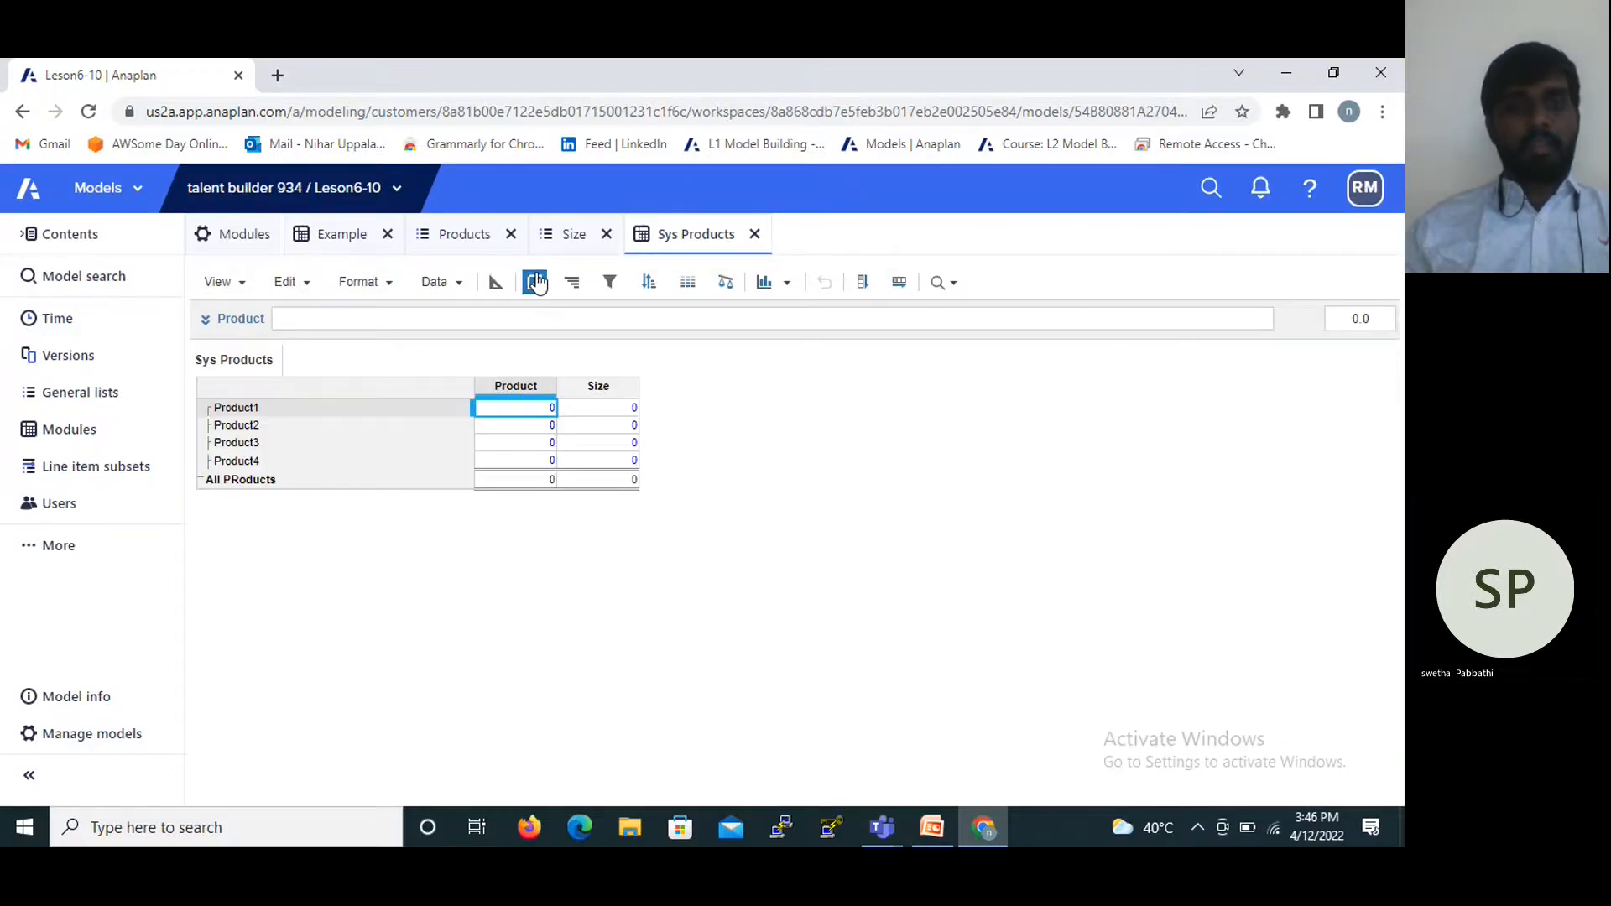
In the Sys Products blueprint, change the Product line item's format to List using the Products list.
click(493, 288)
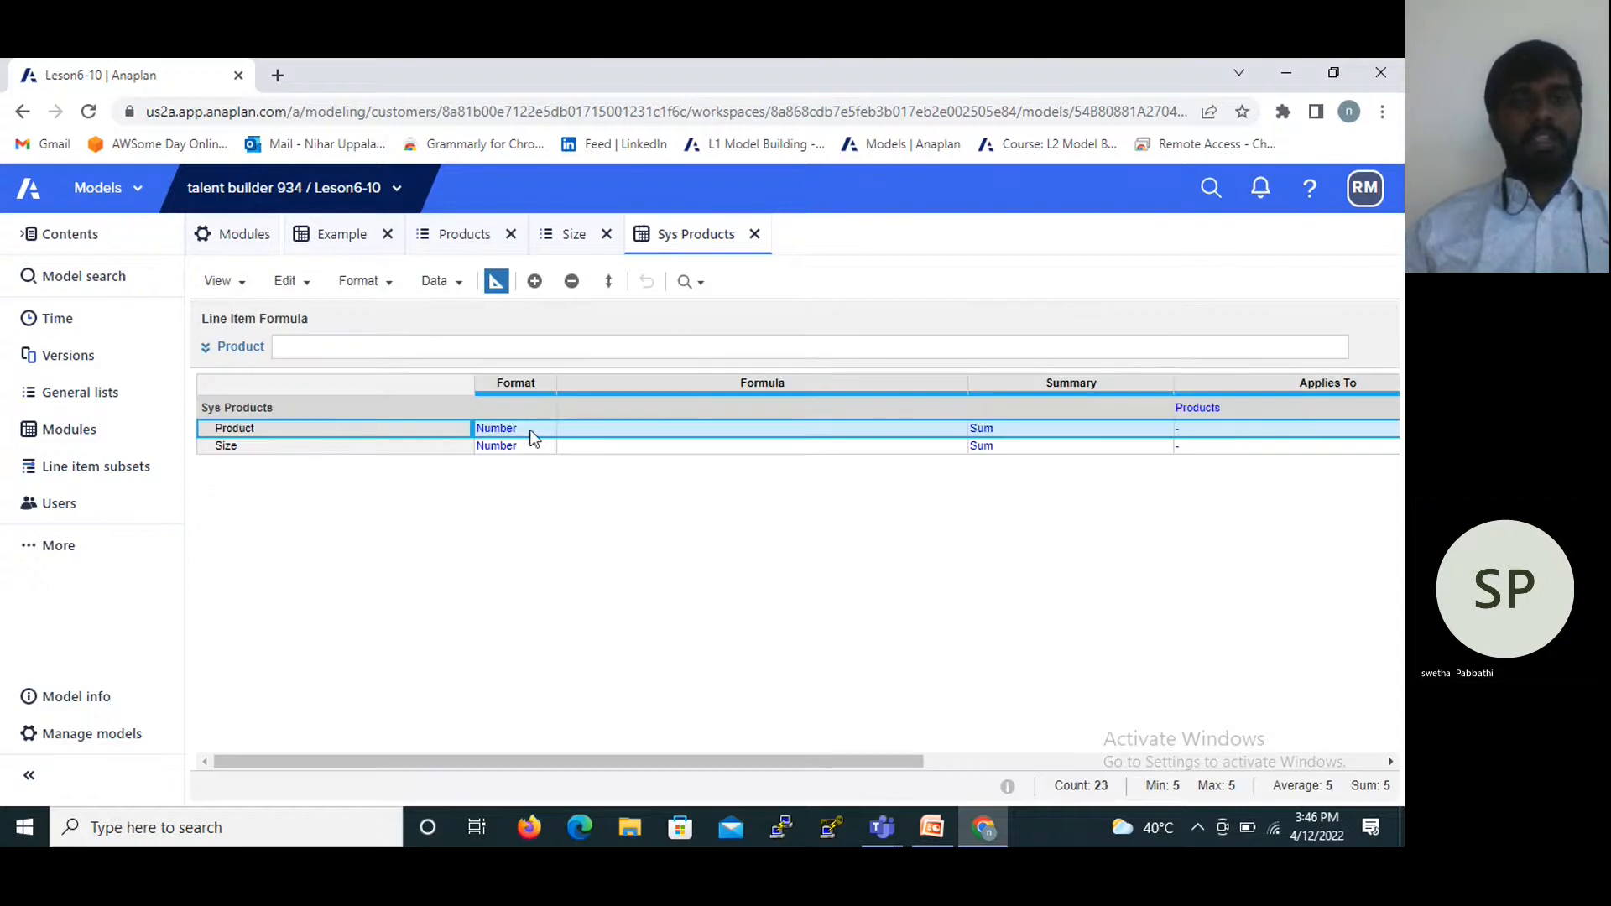
click(532, 432)
click(547, 431)
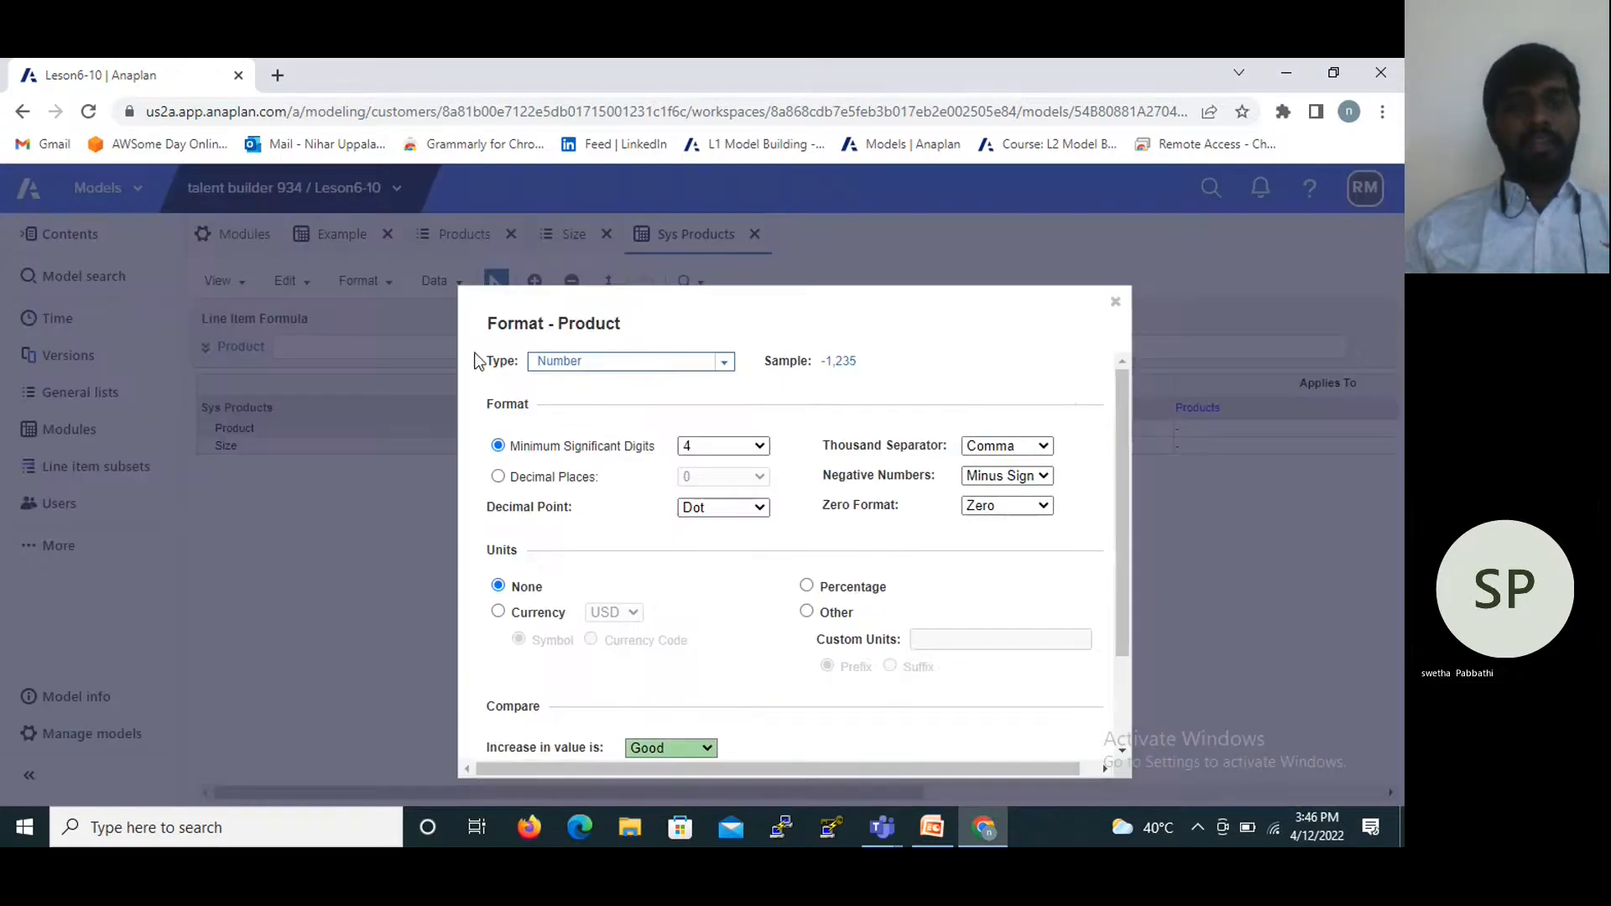
click(724, 361)
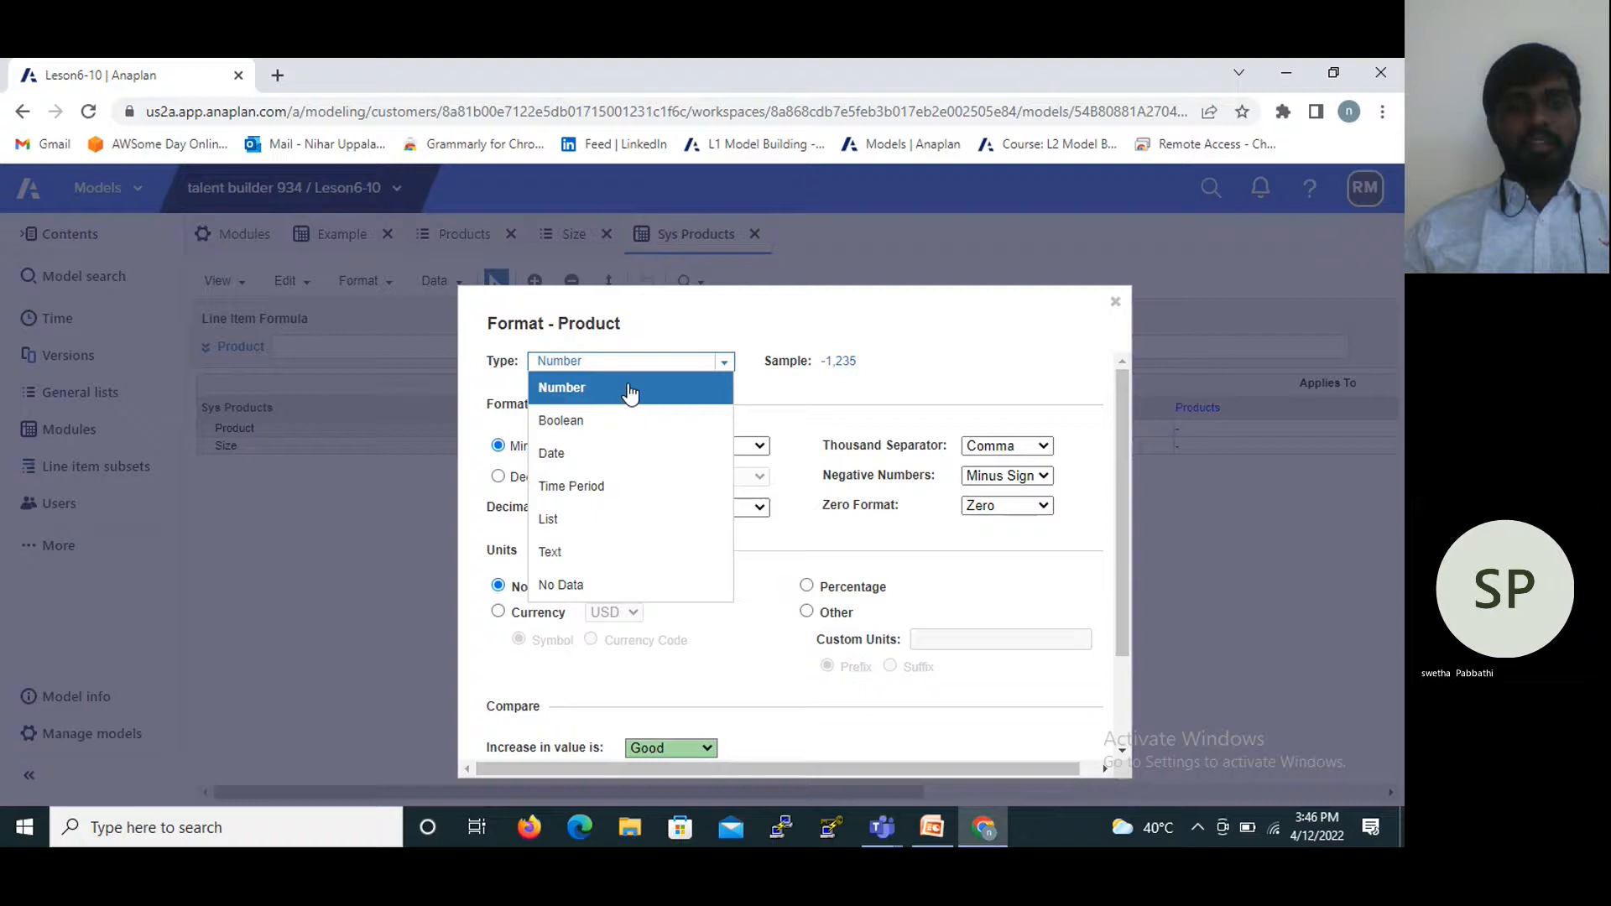
click(544, 520)
click(726, 400)
click(568, 496)
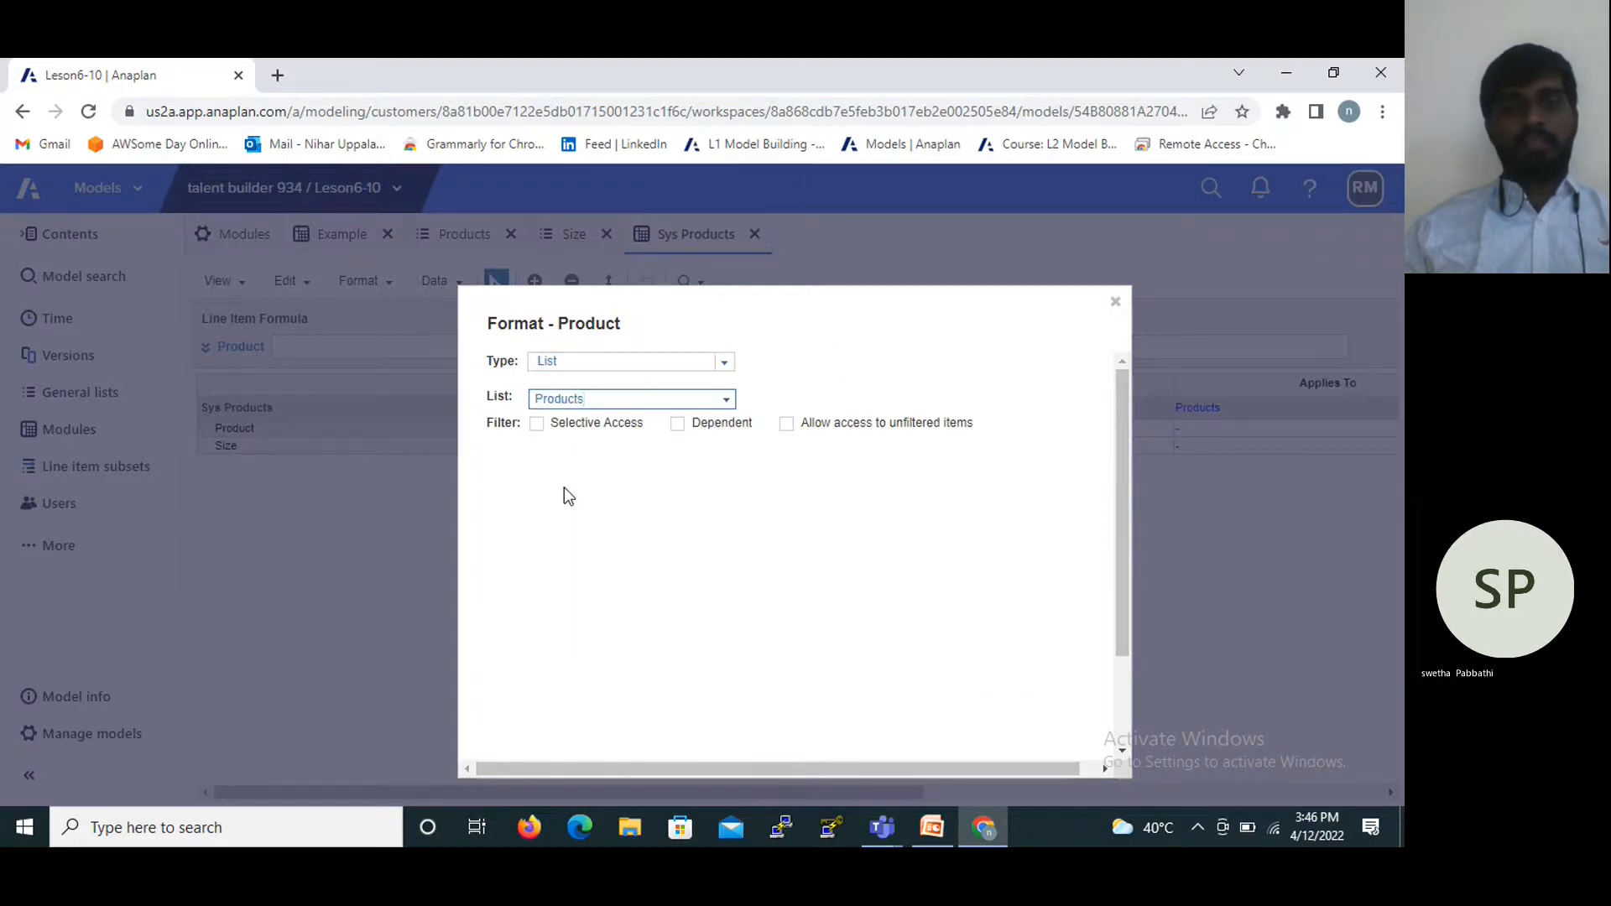
click(1004, 714)
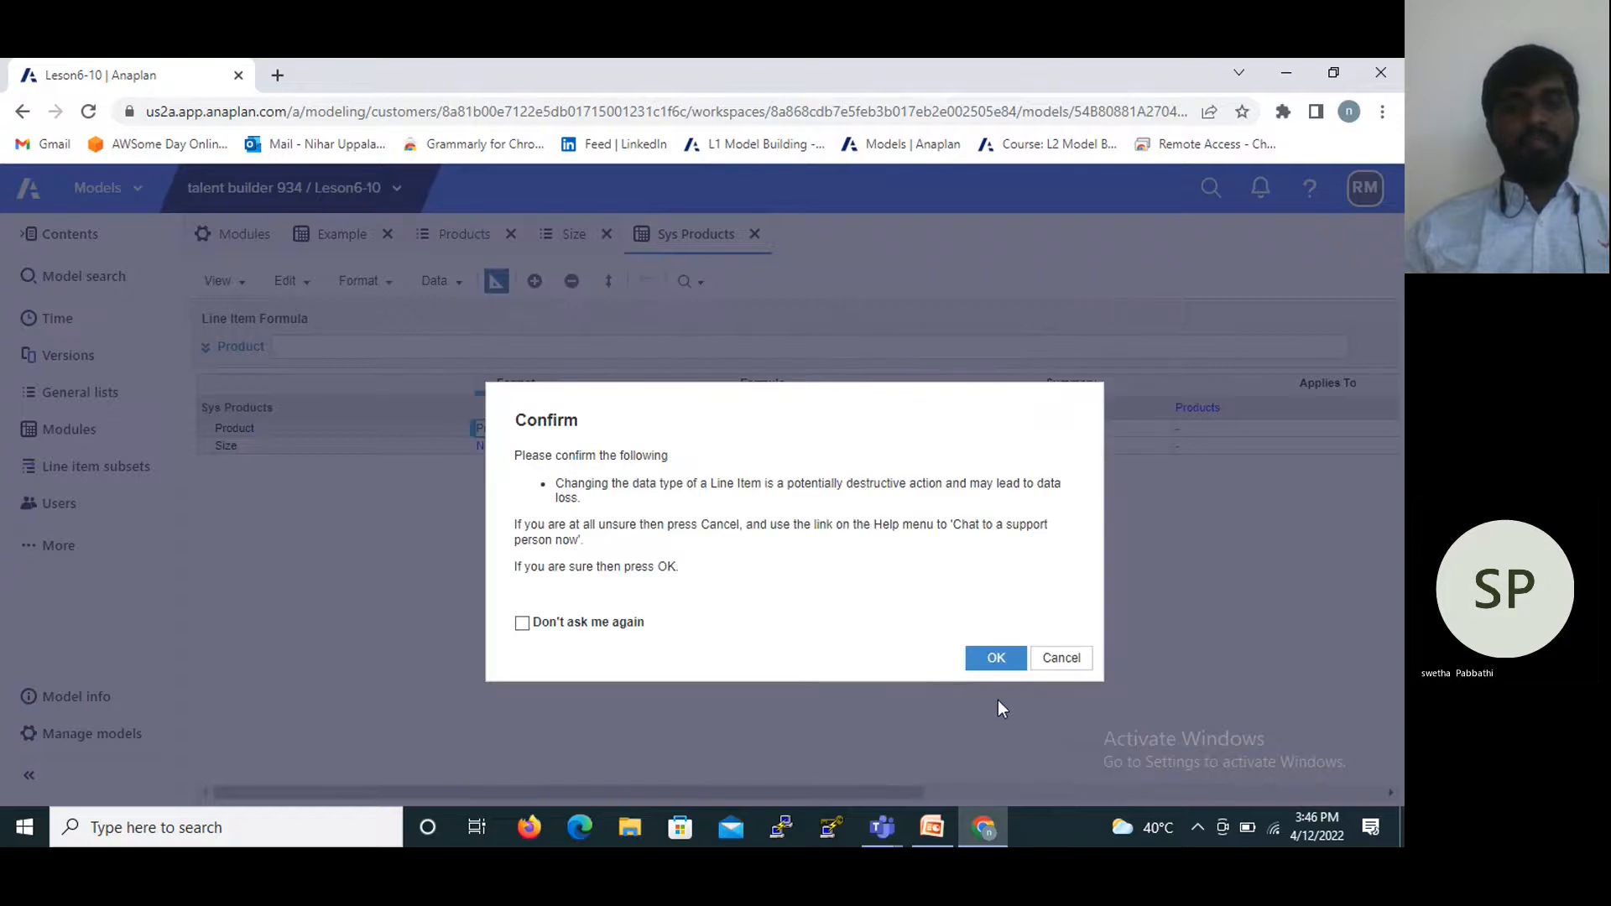
click(997, 659)
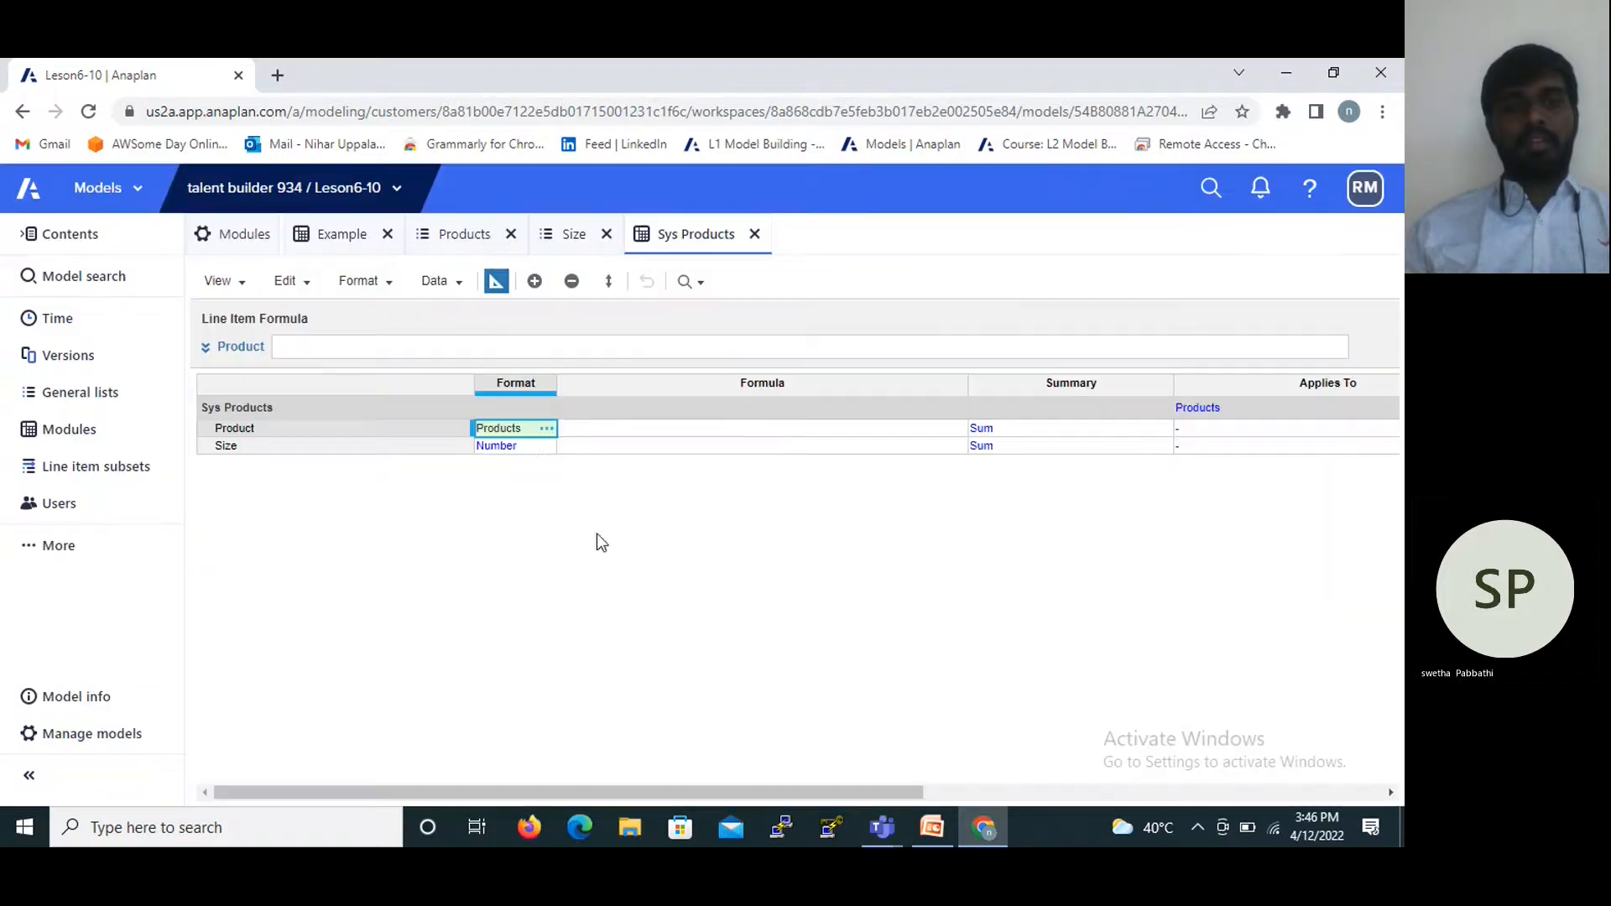
Change the Size line item's format to List using the Size list, then return to the module grid.
click(521, 449)
click(544, 447)
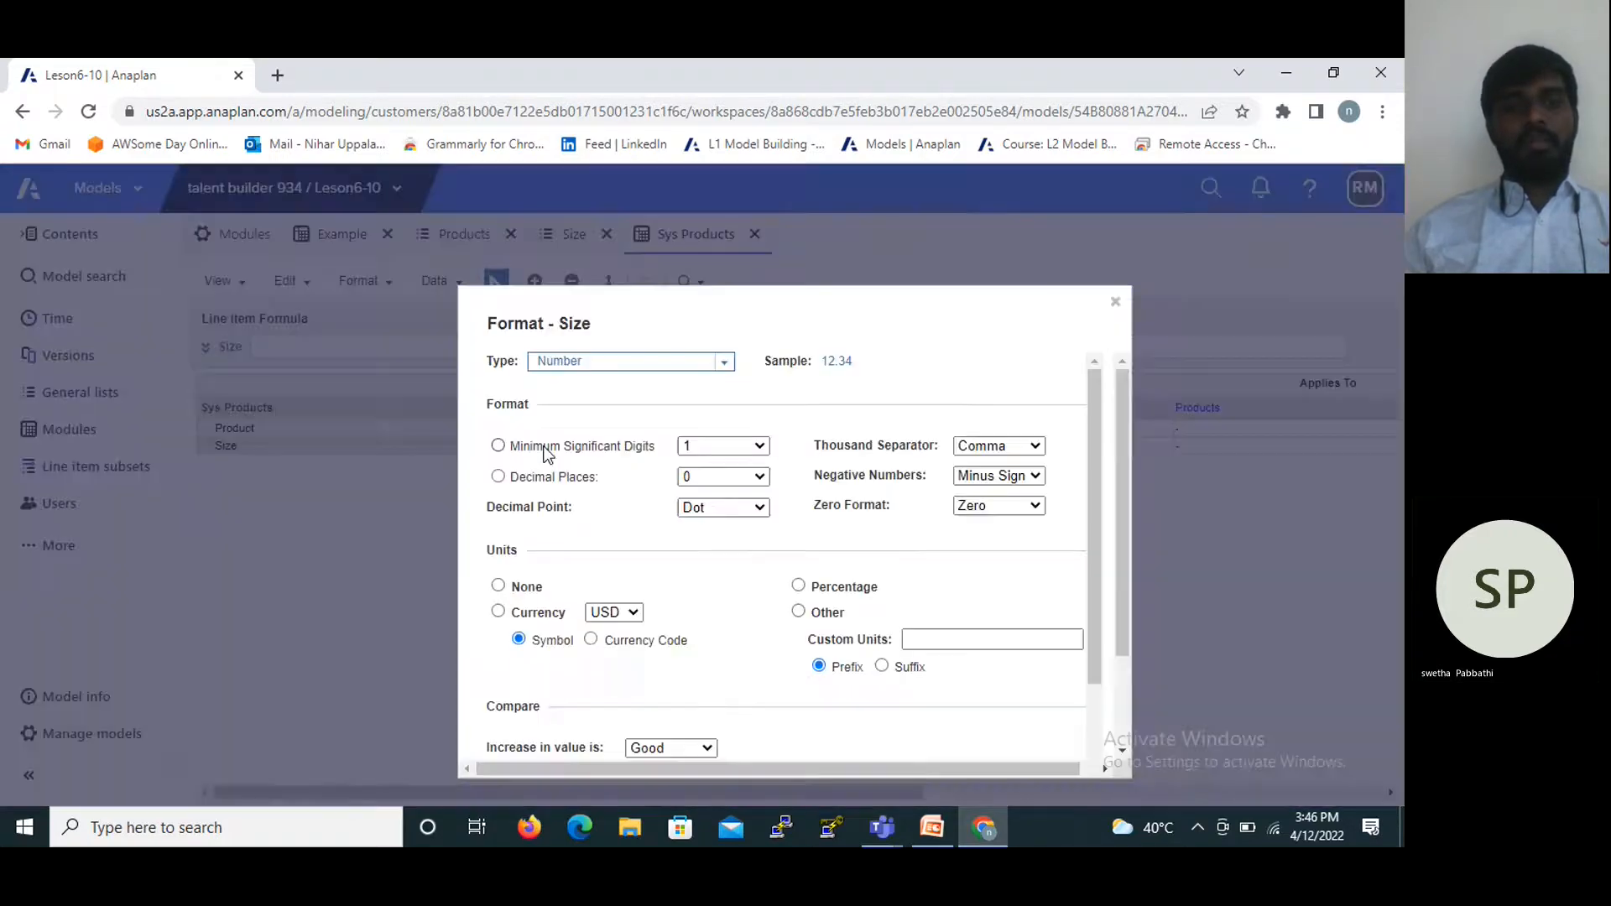
click(725, 362)
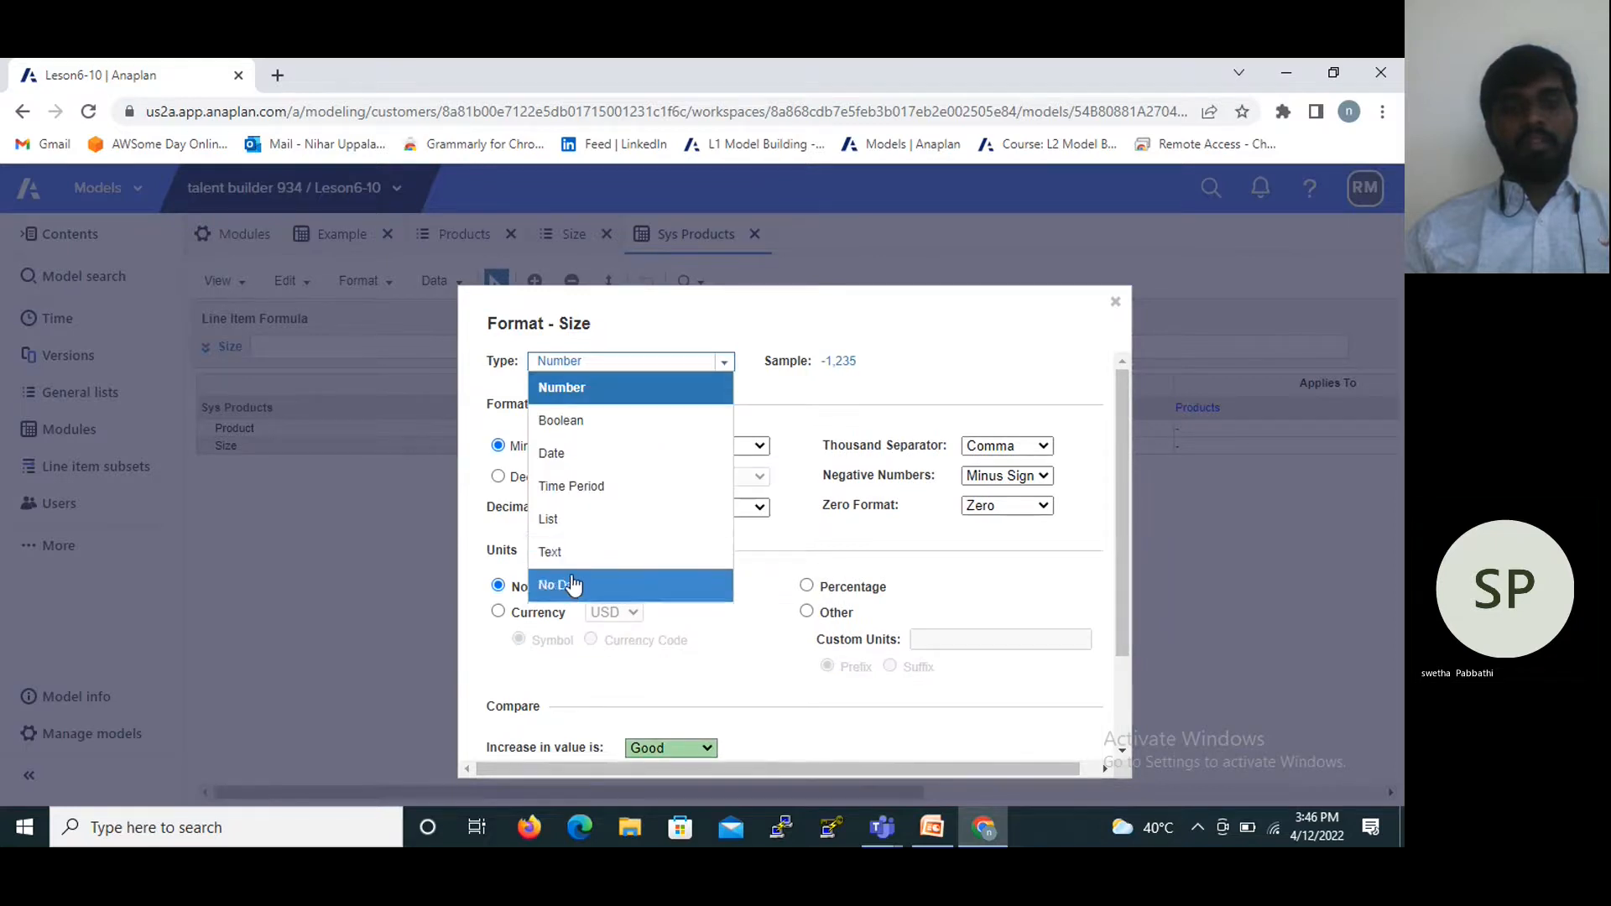
click(560, 520)
click(717, 399)
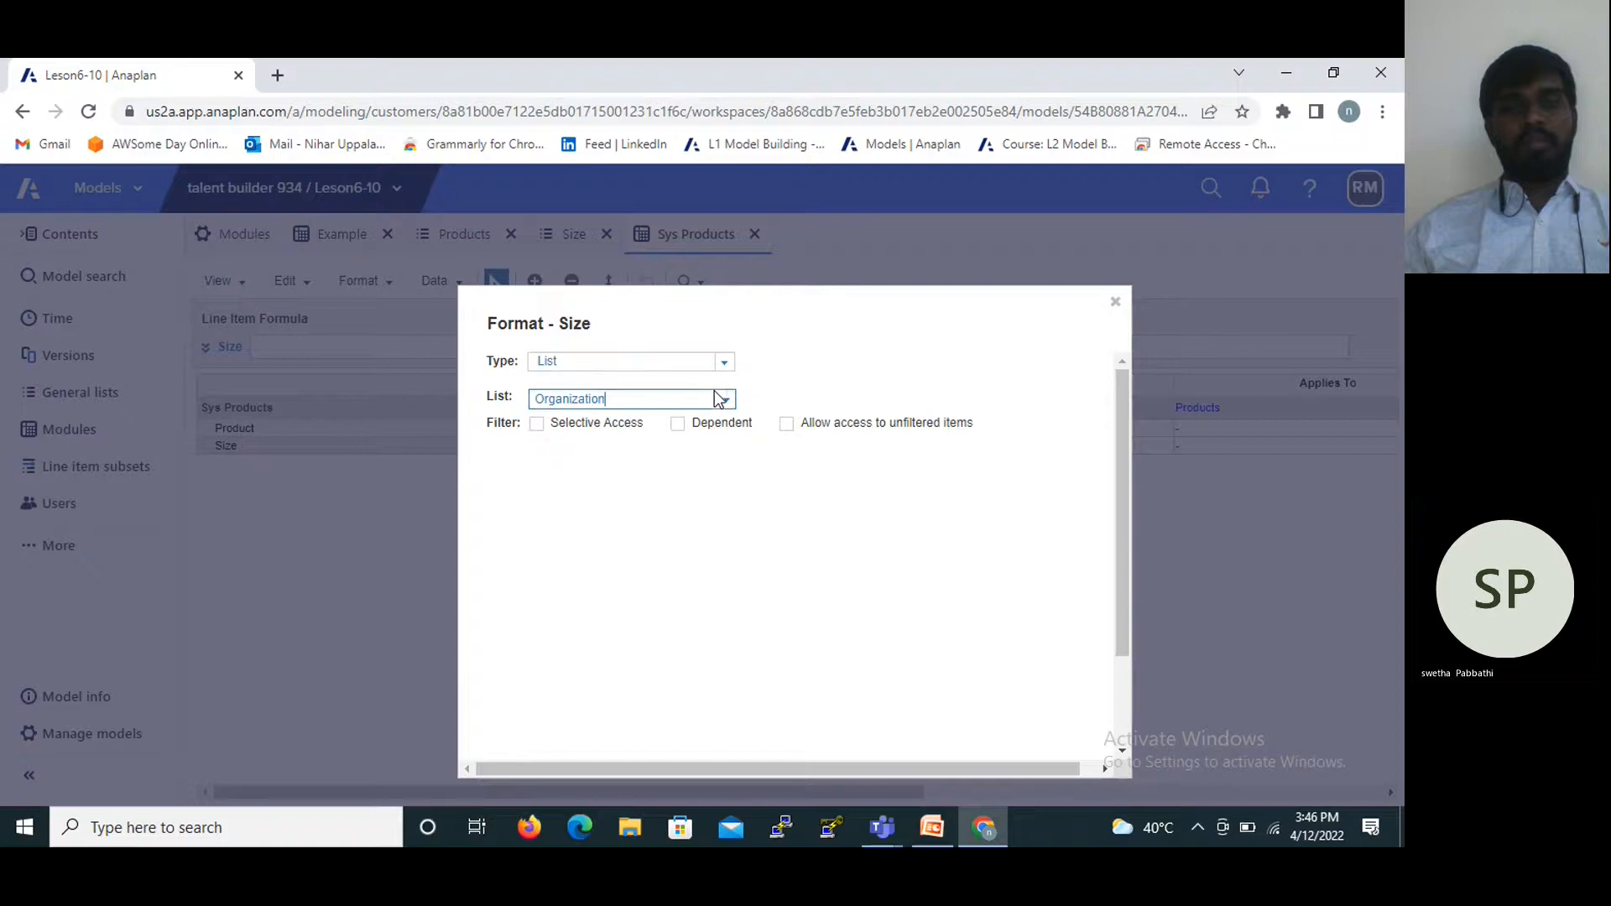
click(728, 401)
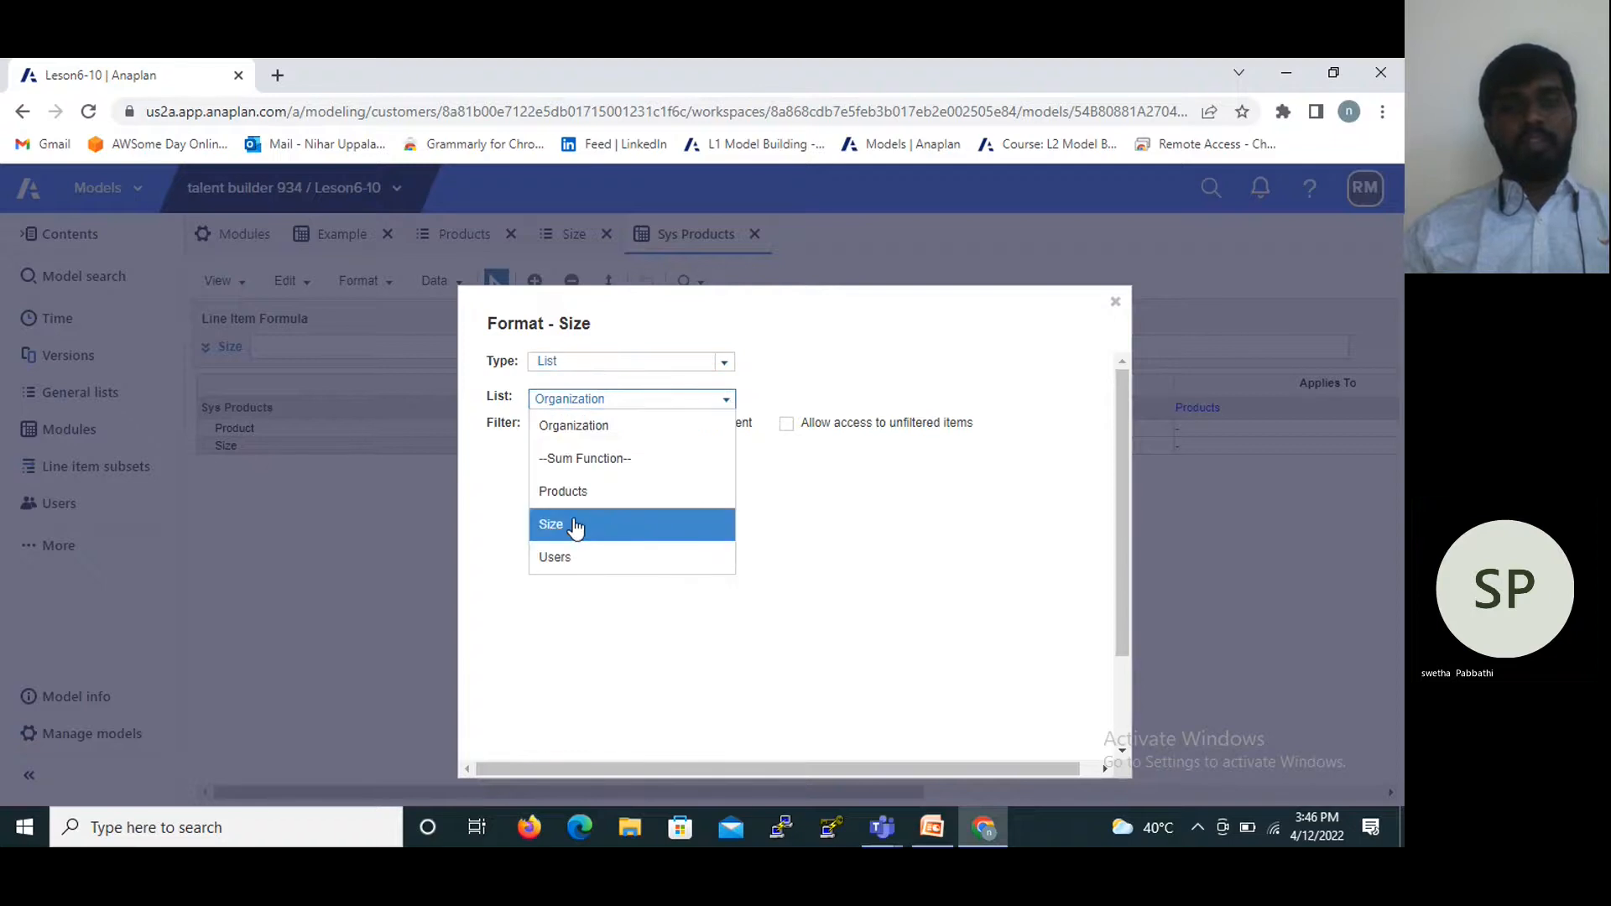
click(578, 526)
scroll(1081, 663, down, 3)
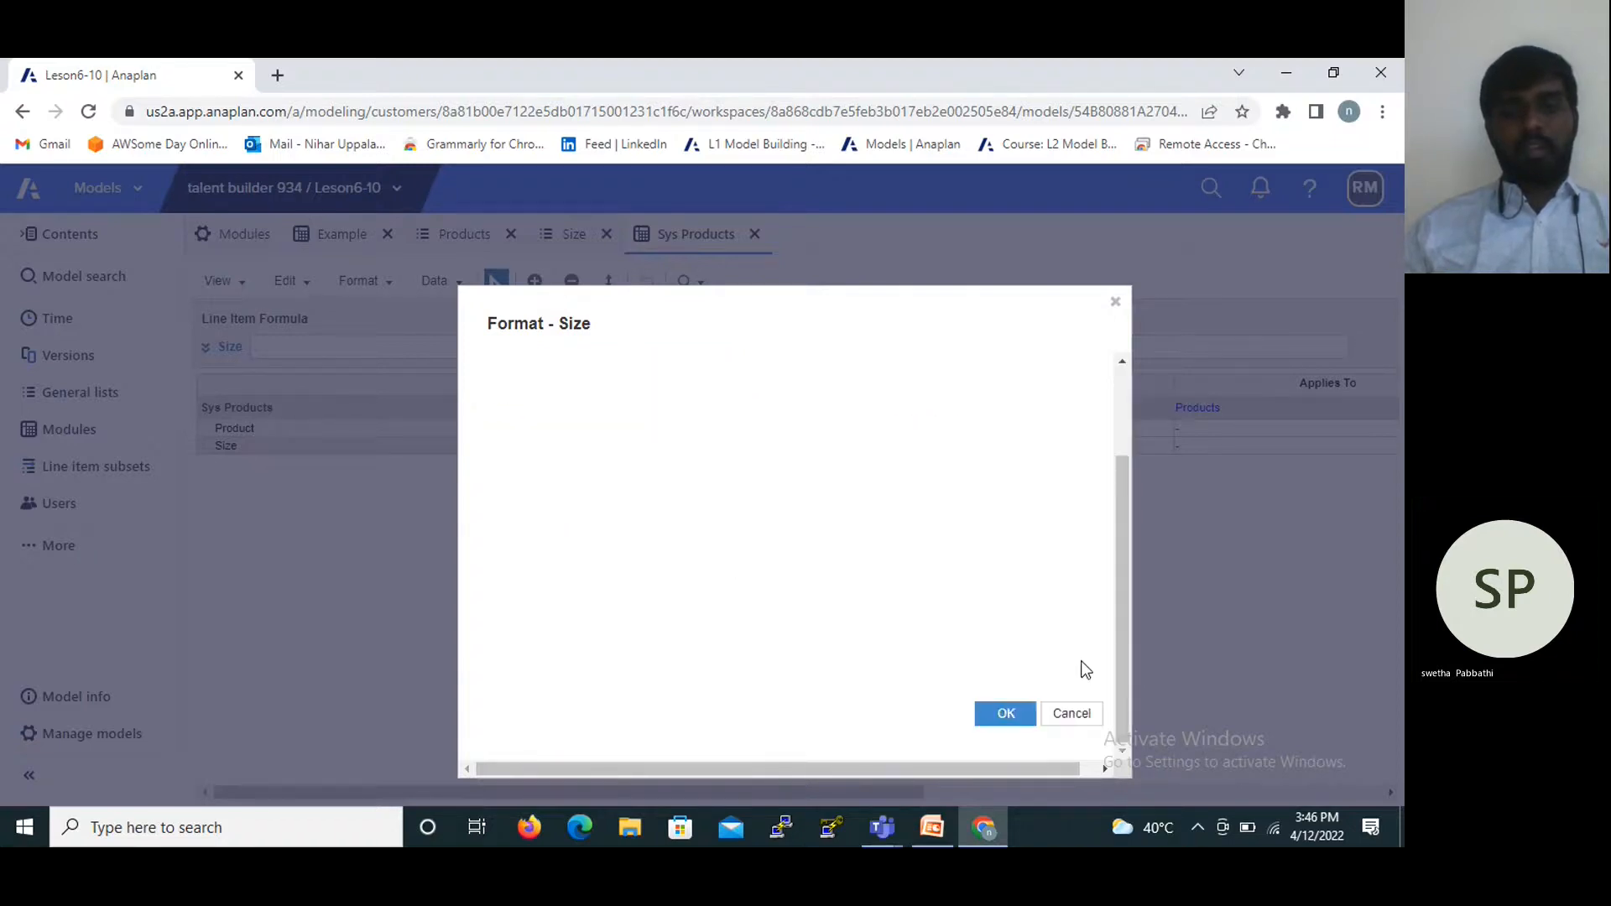
click(996, 716)
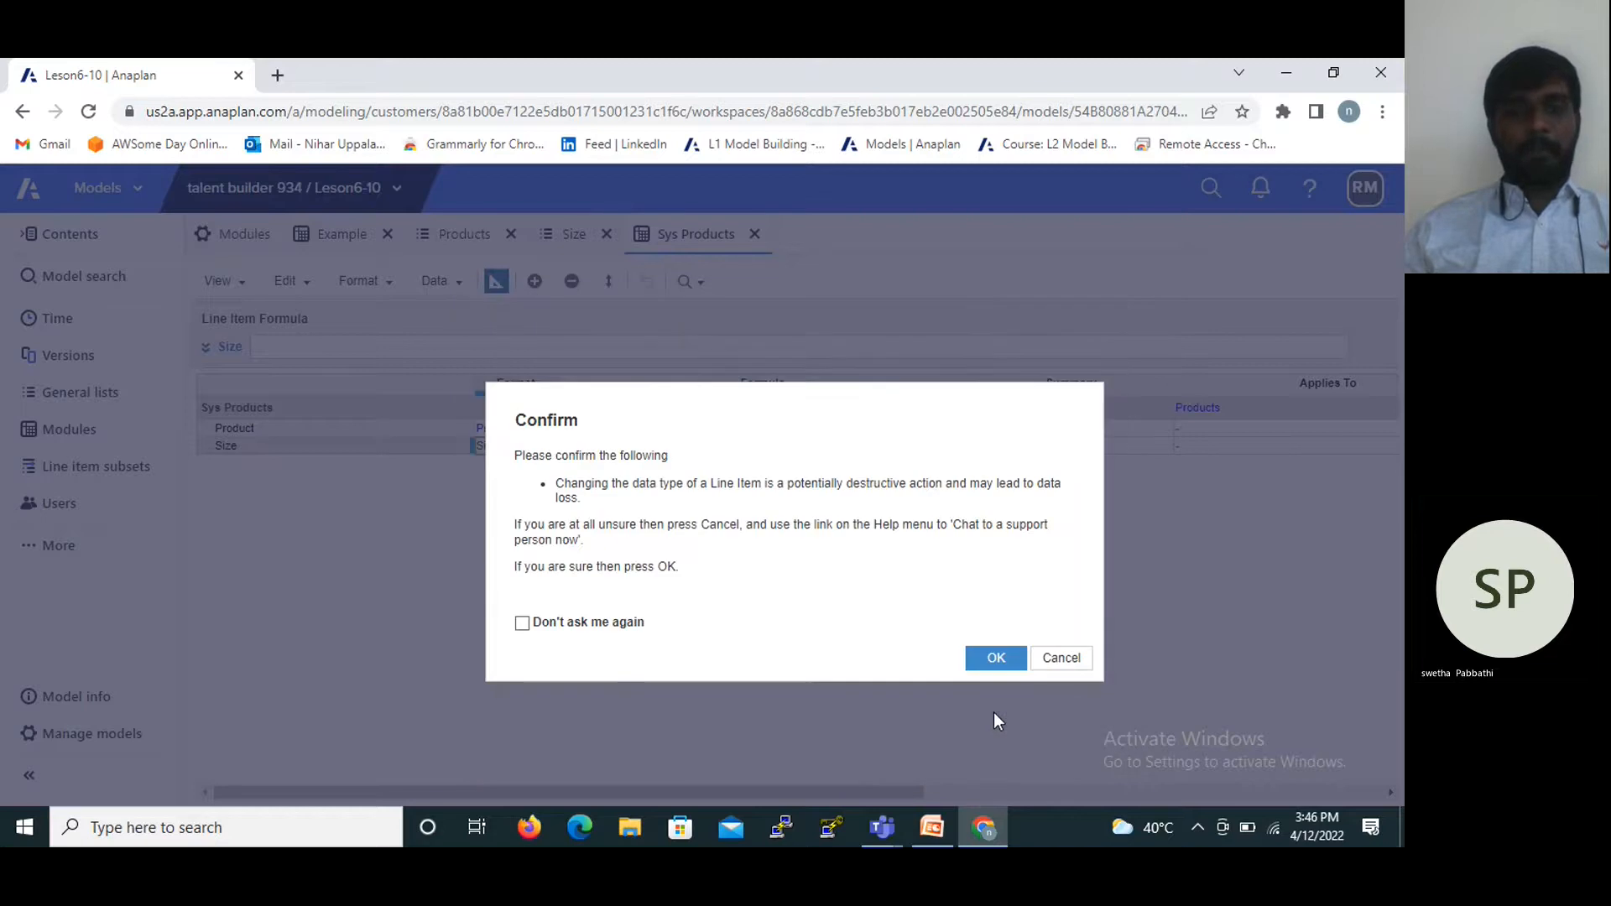
click(991, 660)
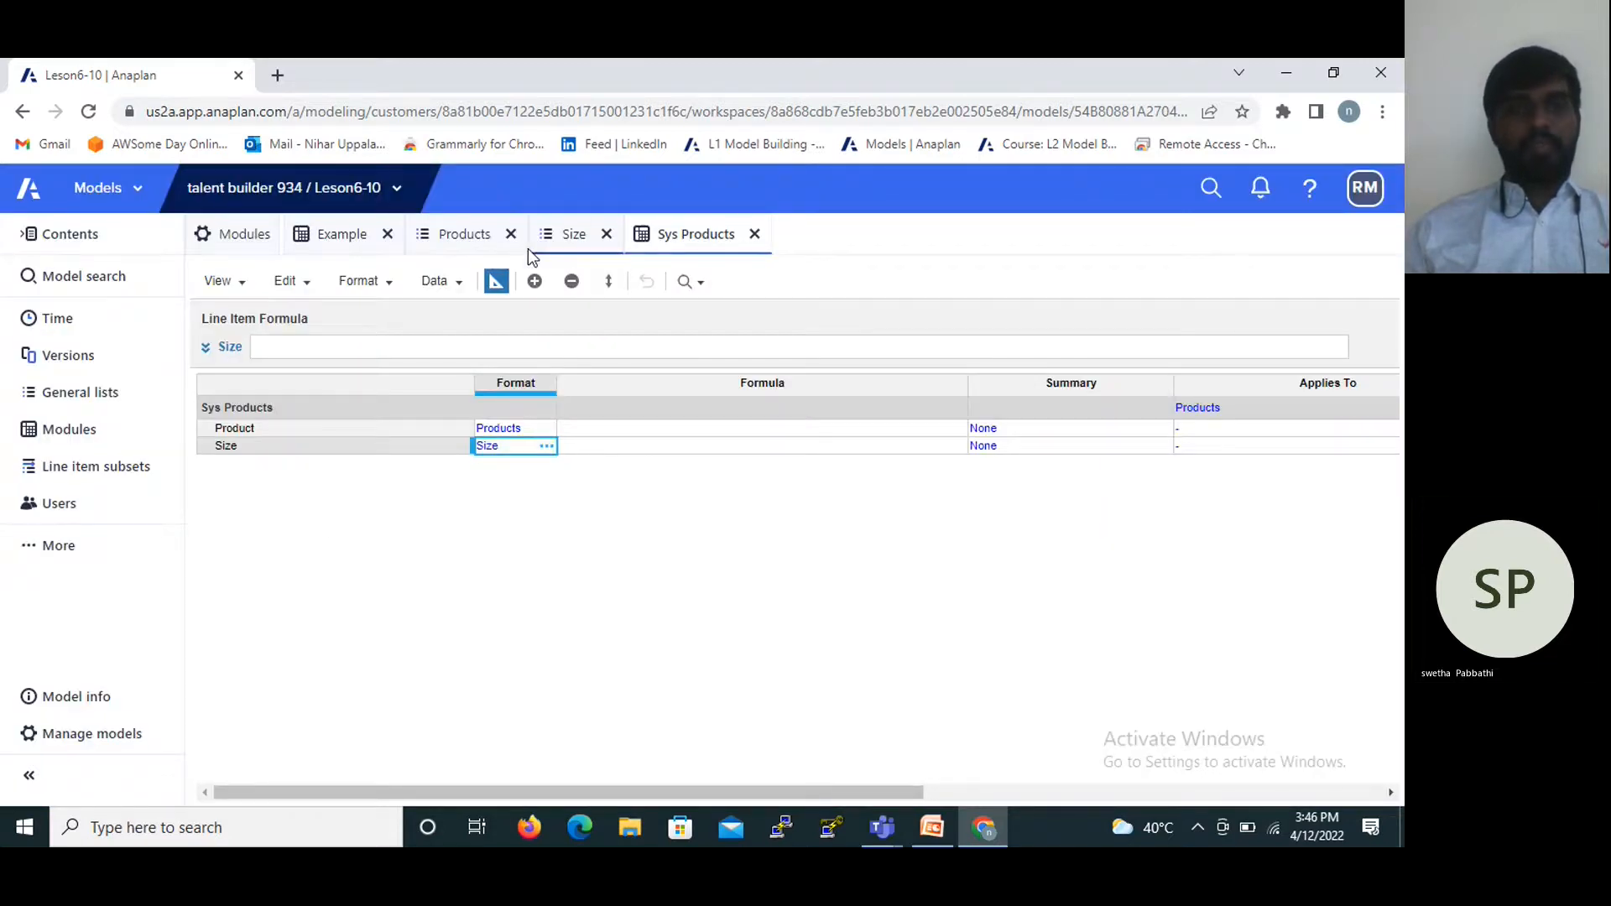
click(497, 282)
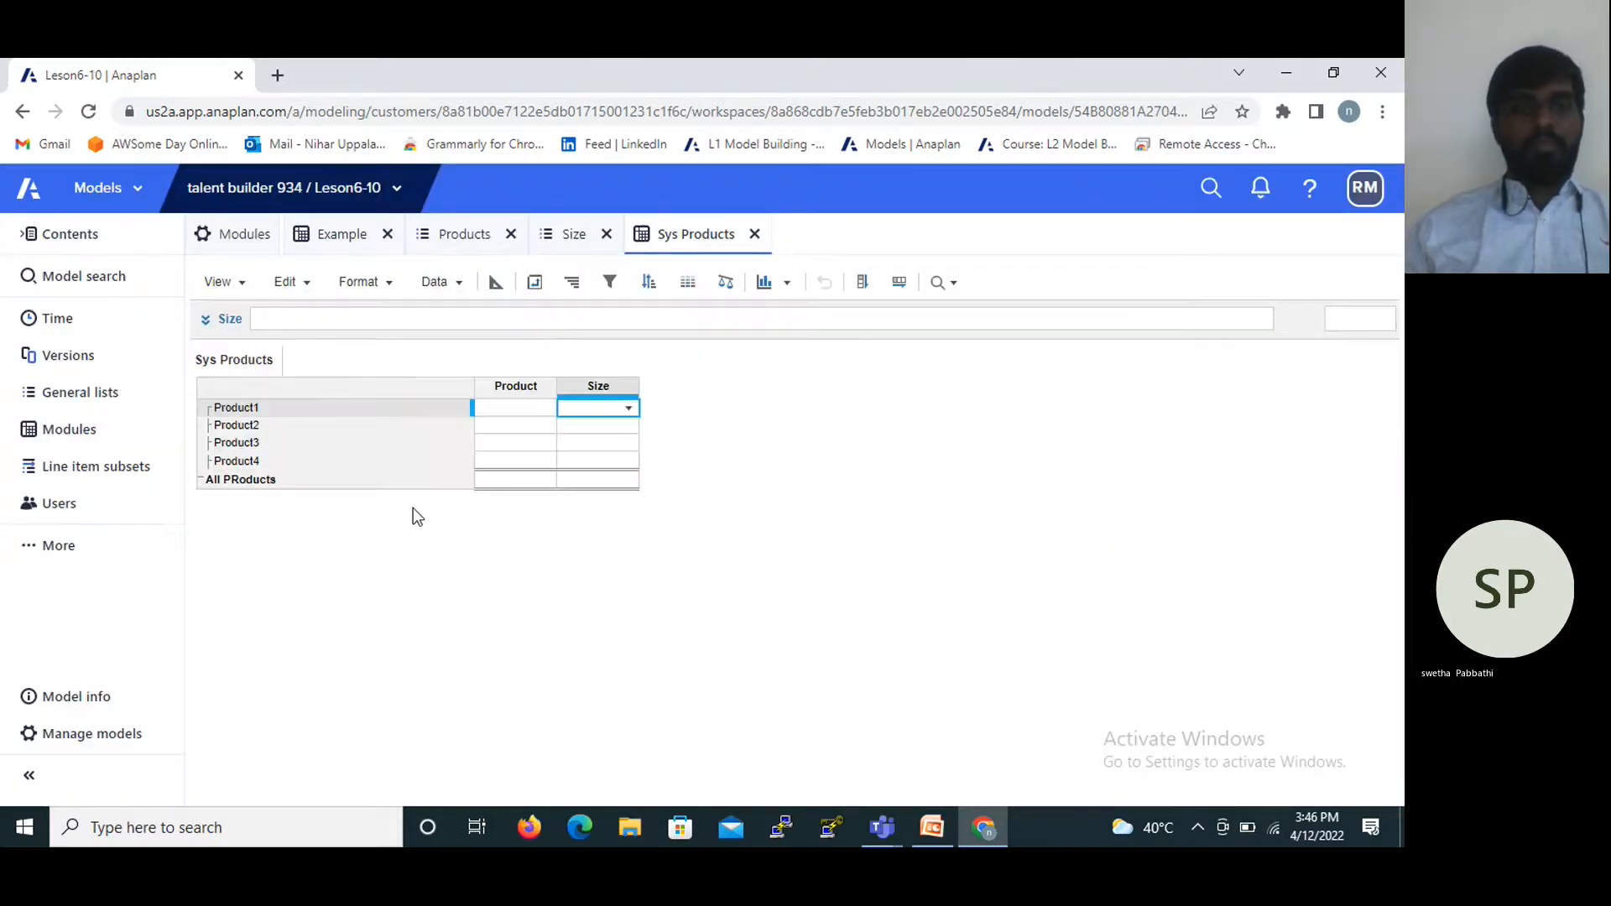
Give the Product line item the formula ITEM(Products) in the blueprint and return to the module grid.
click(529, 409)
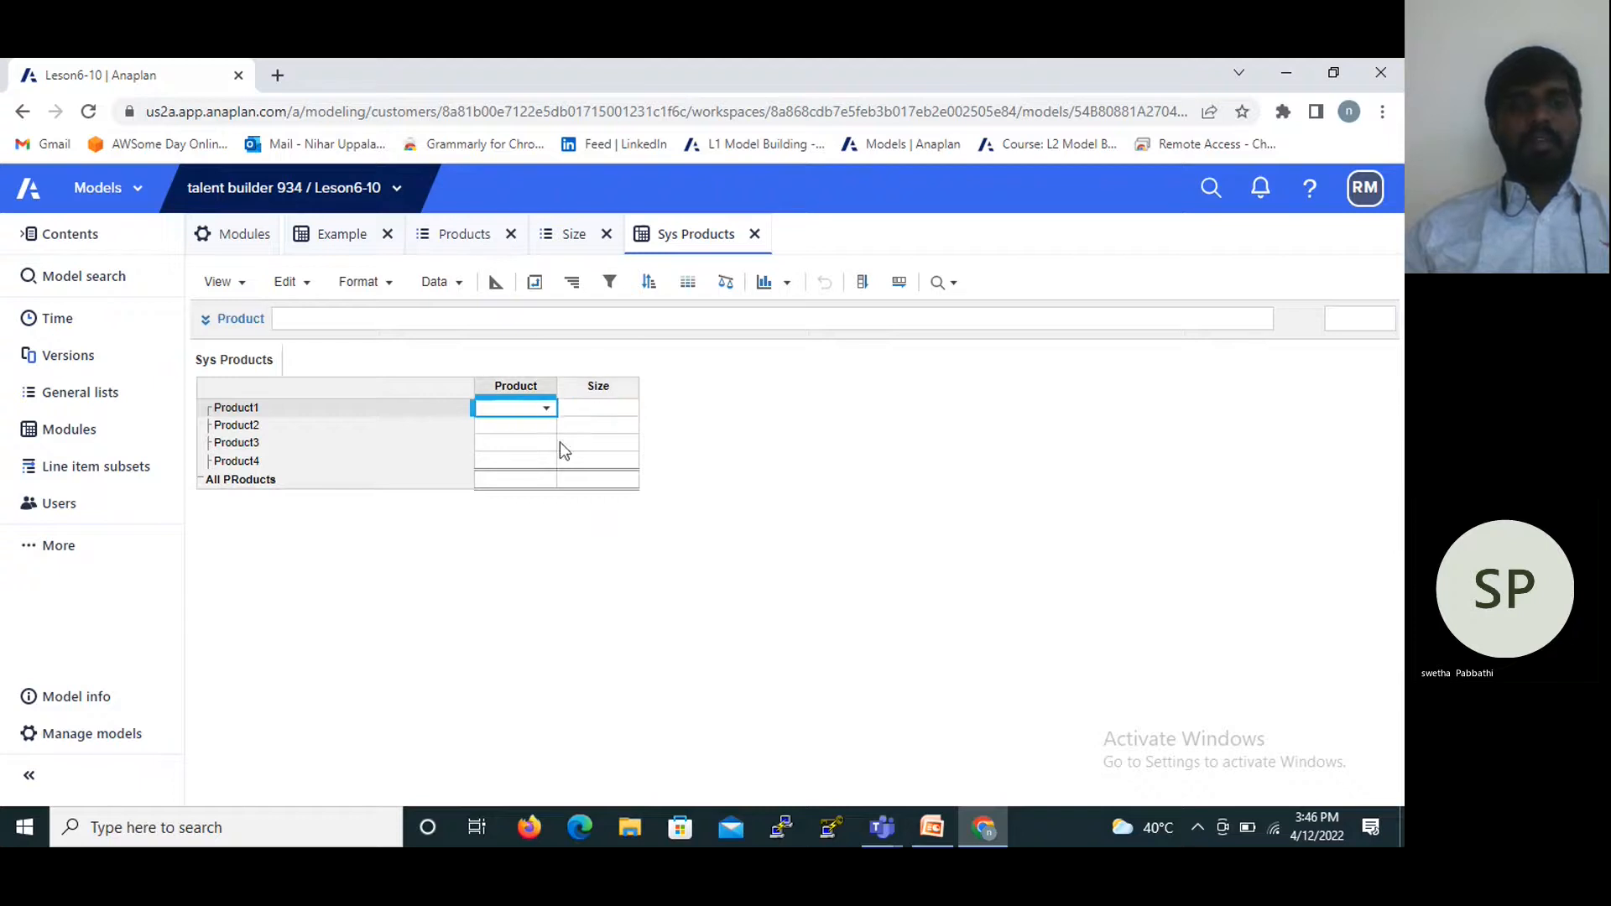
click(496, 284)
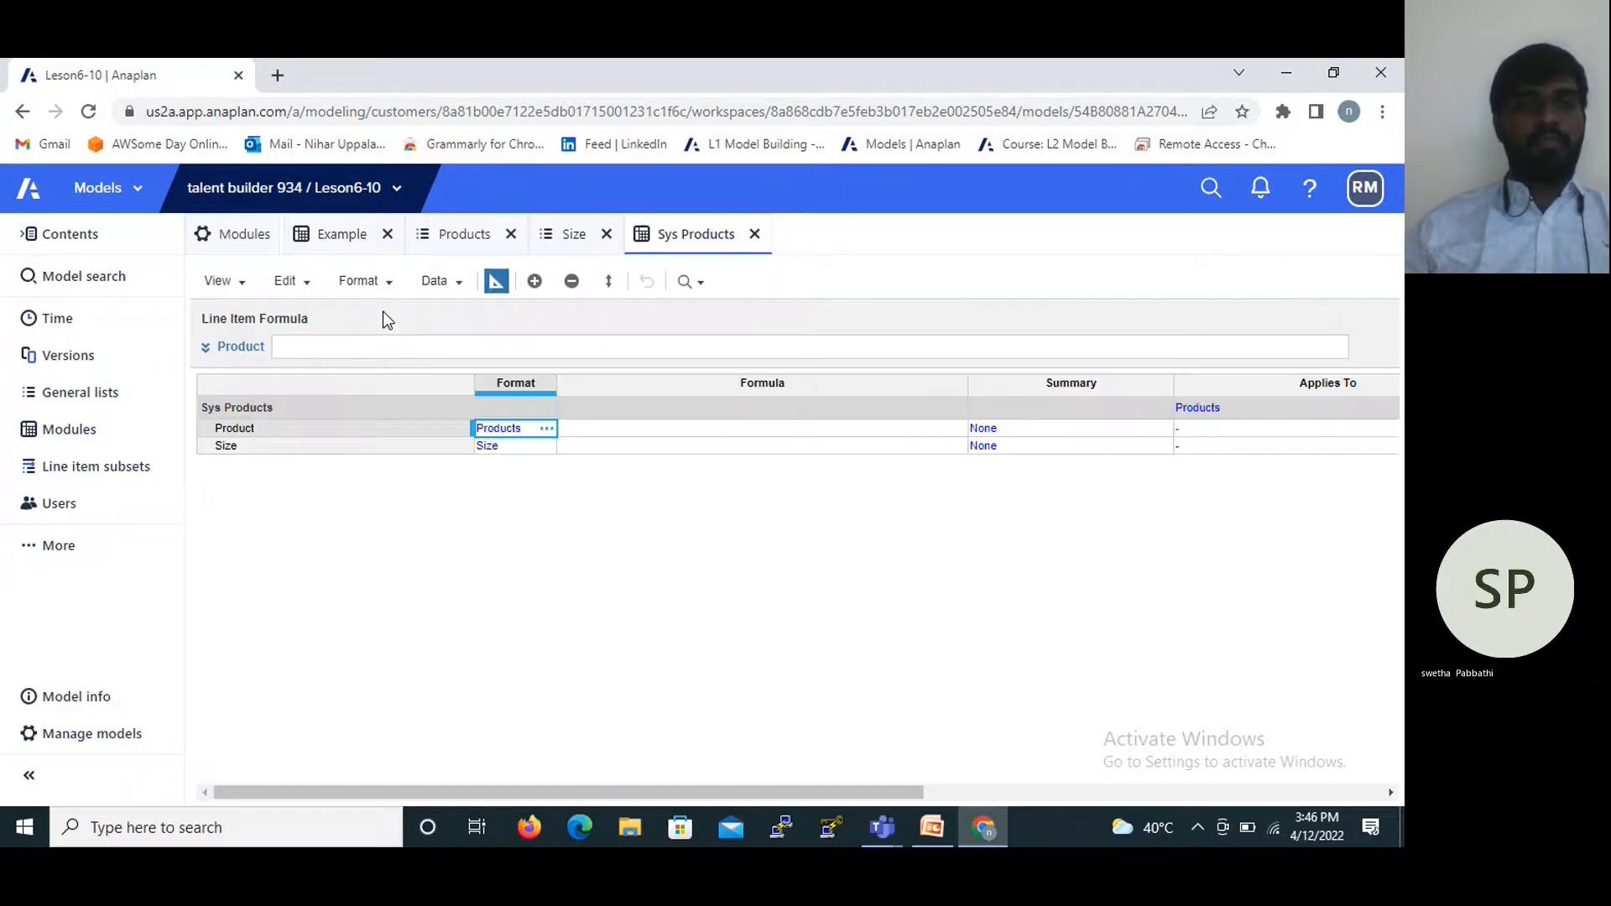
click(323, 349)
text(item)
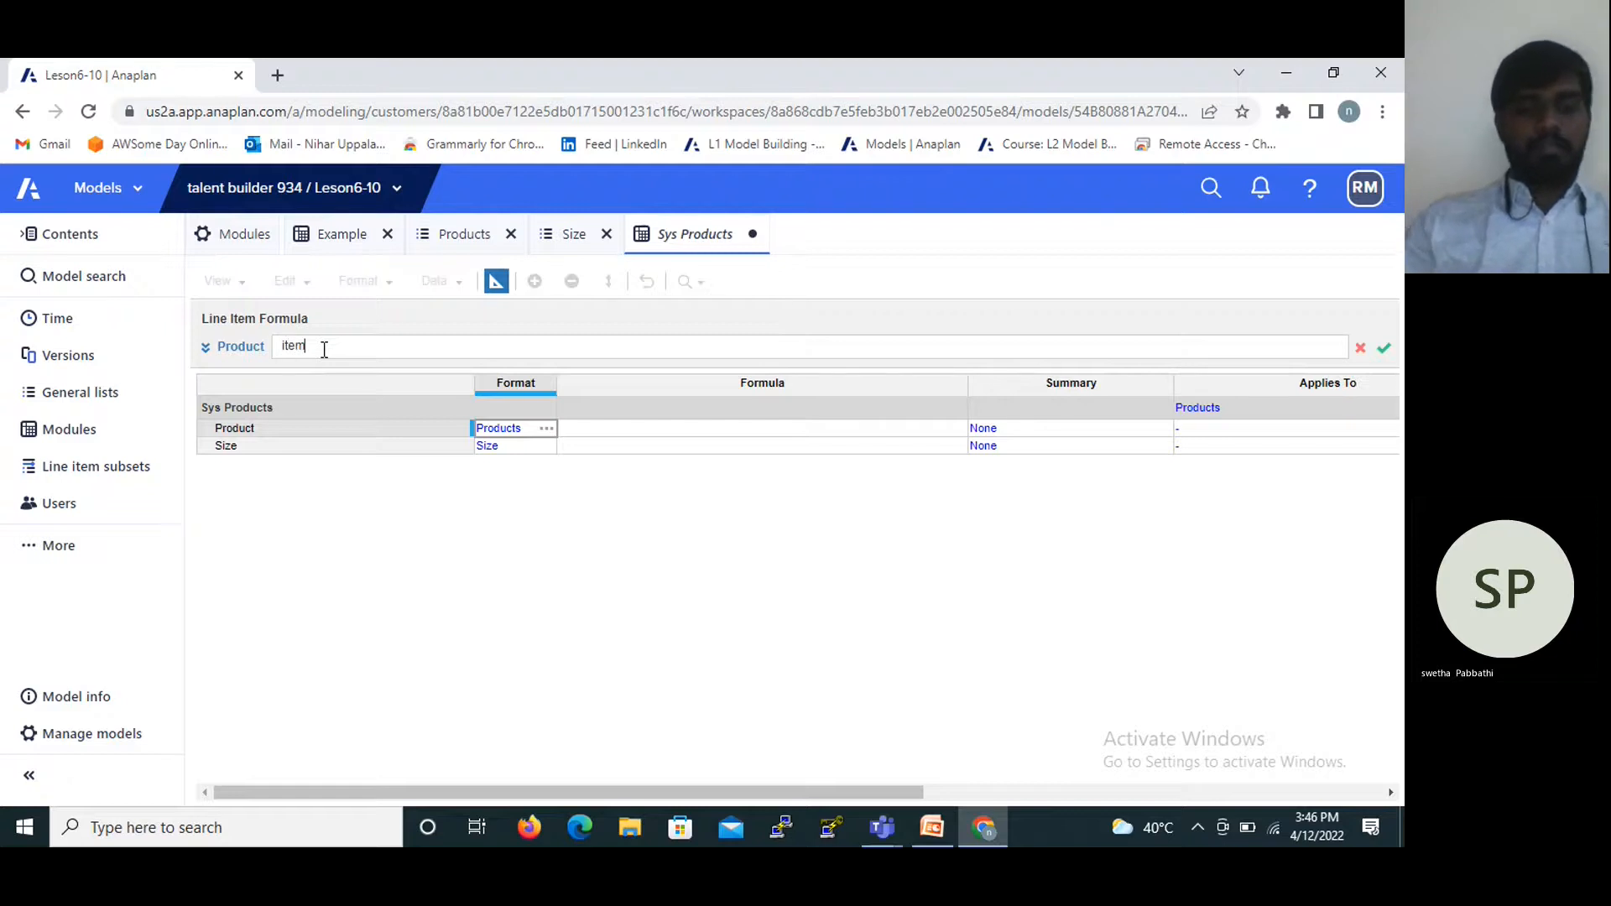
text(())
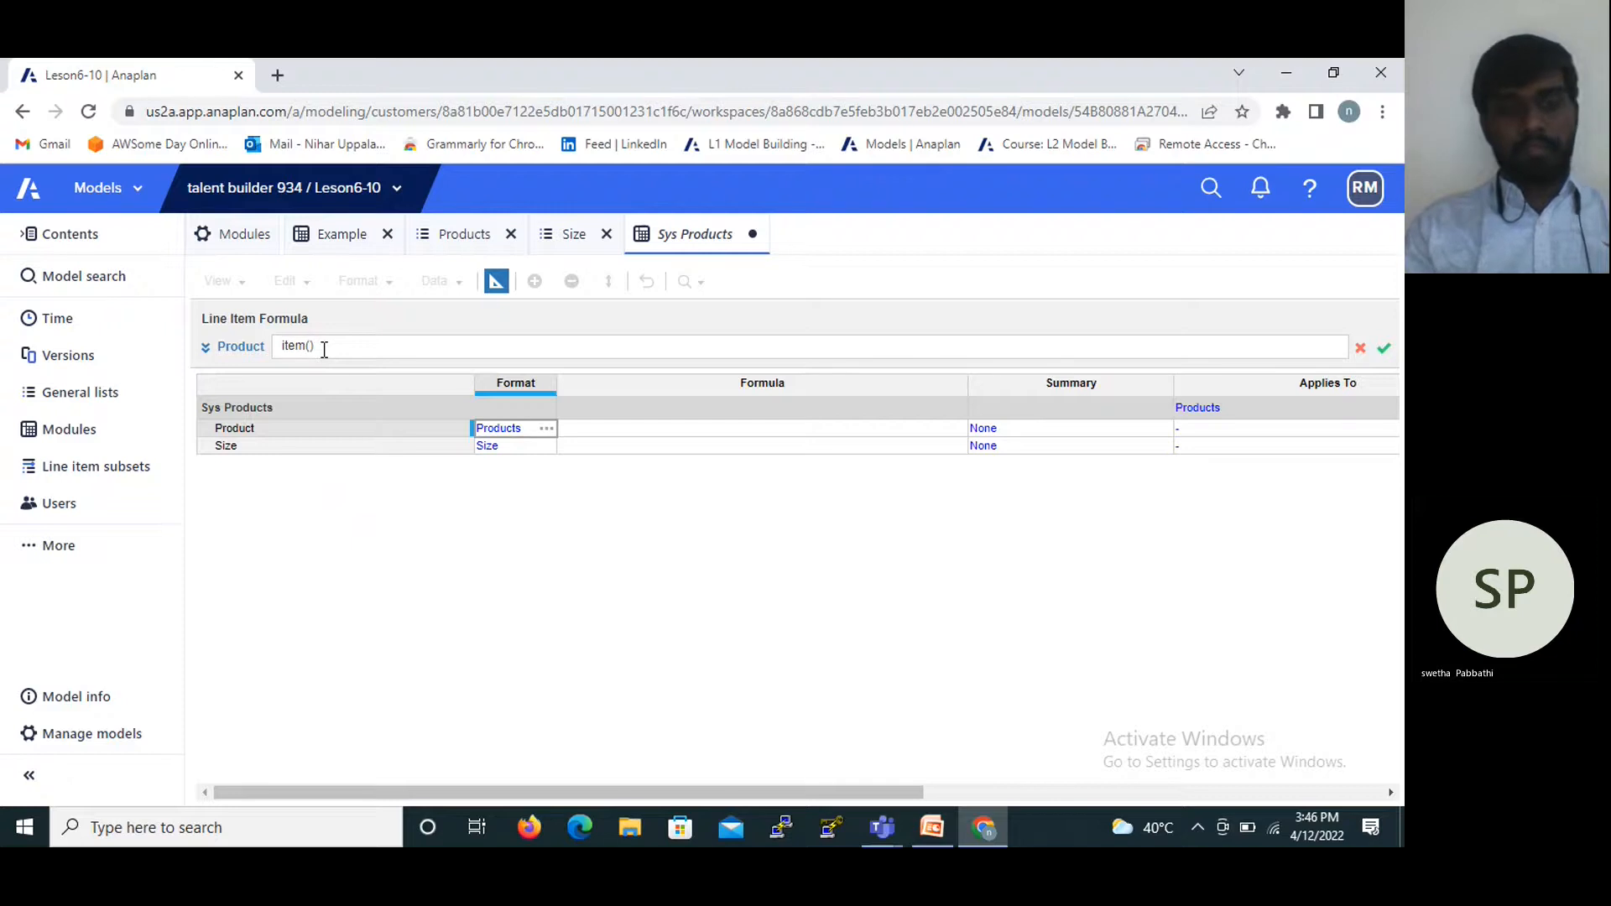
text(products)
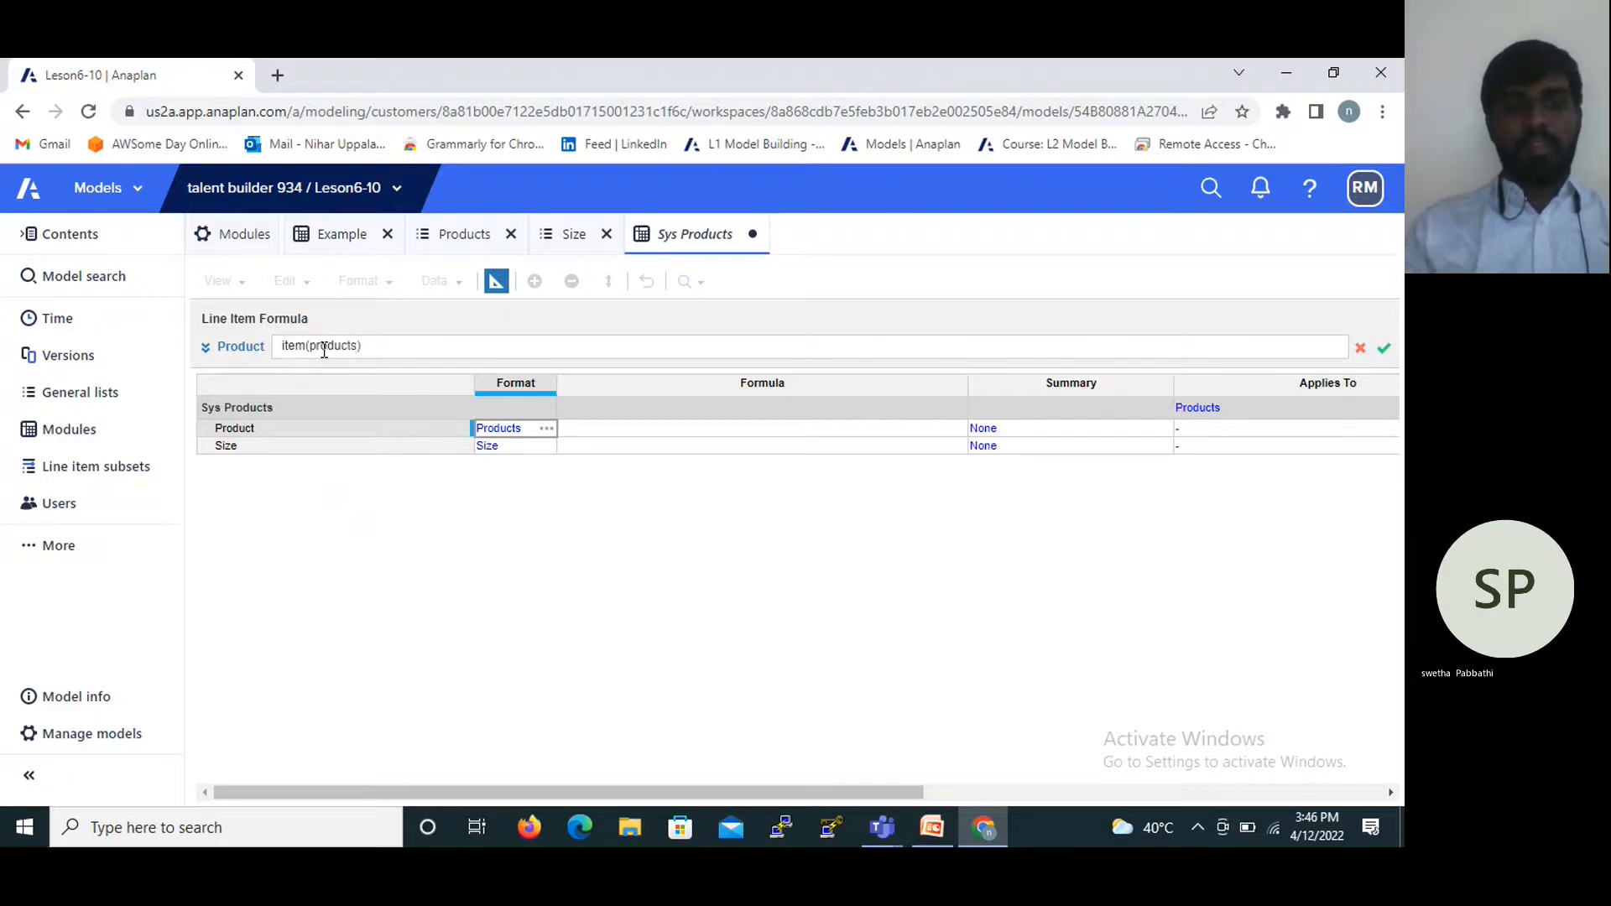
key(Return)
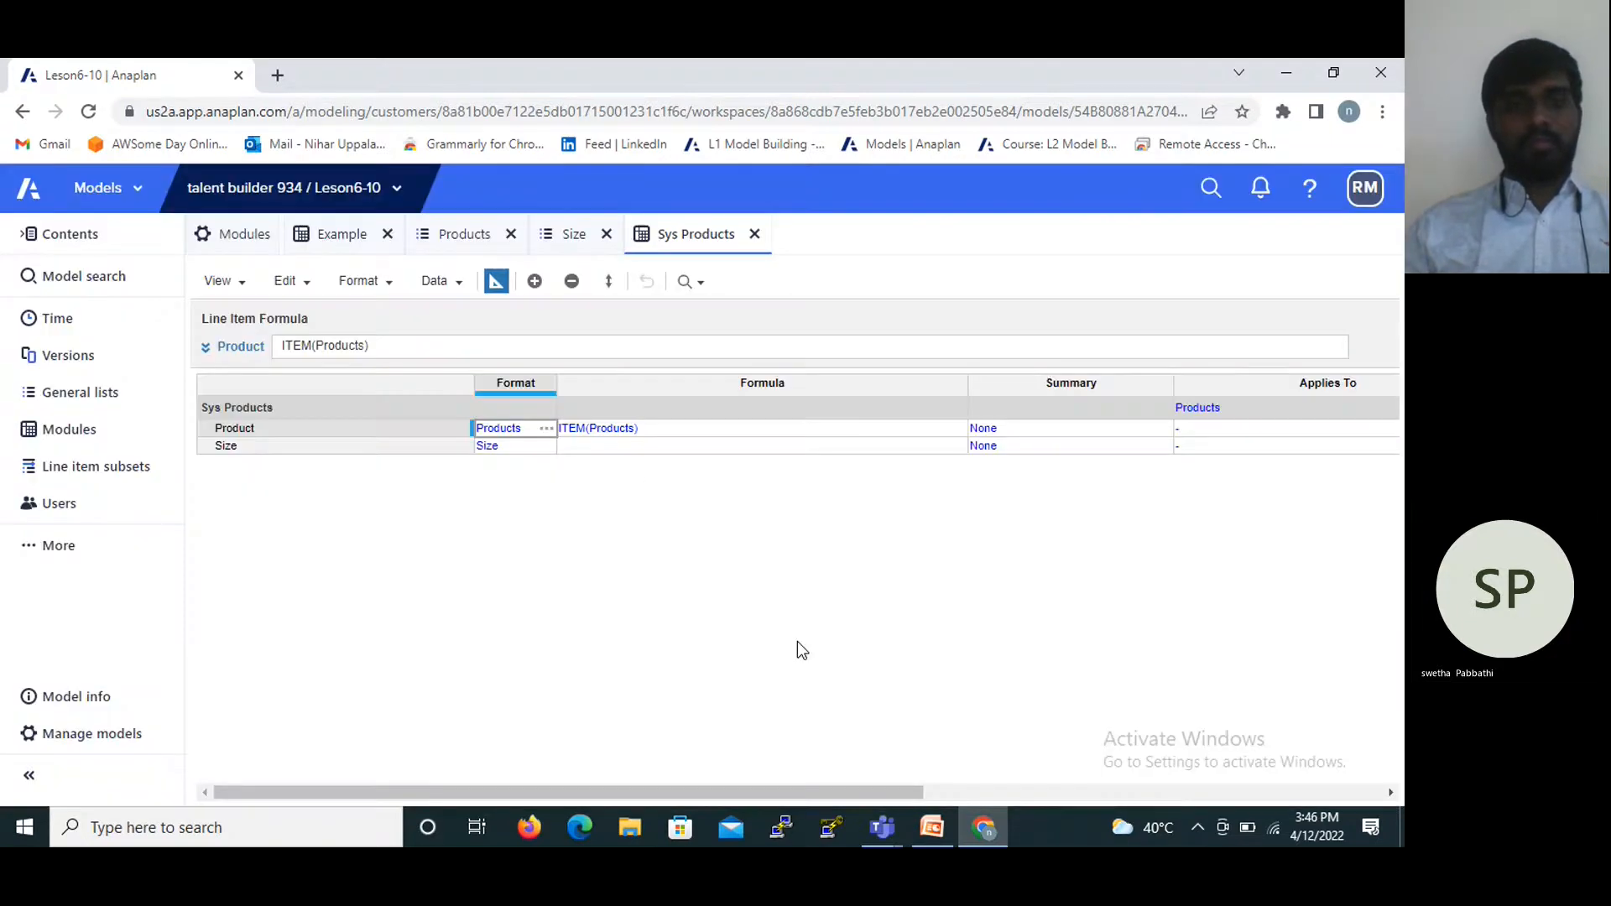
click(496, 281)
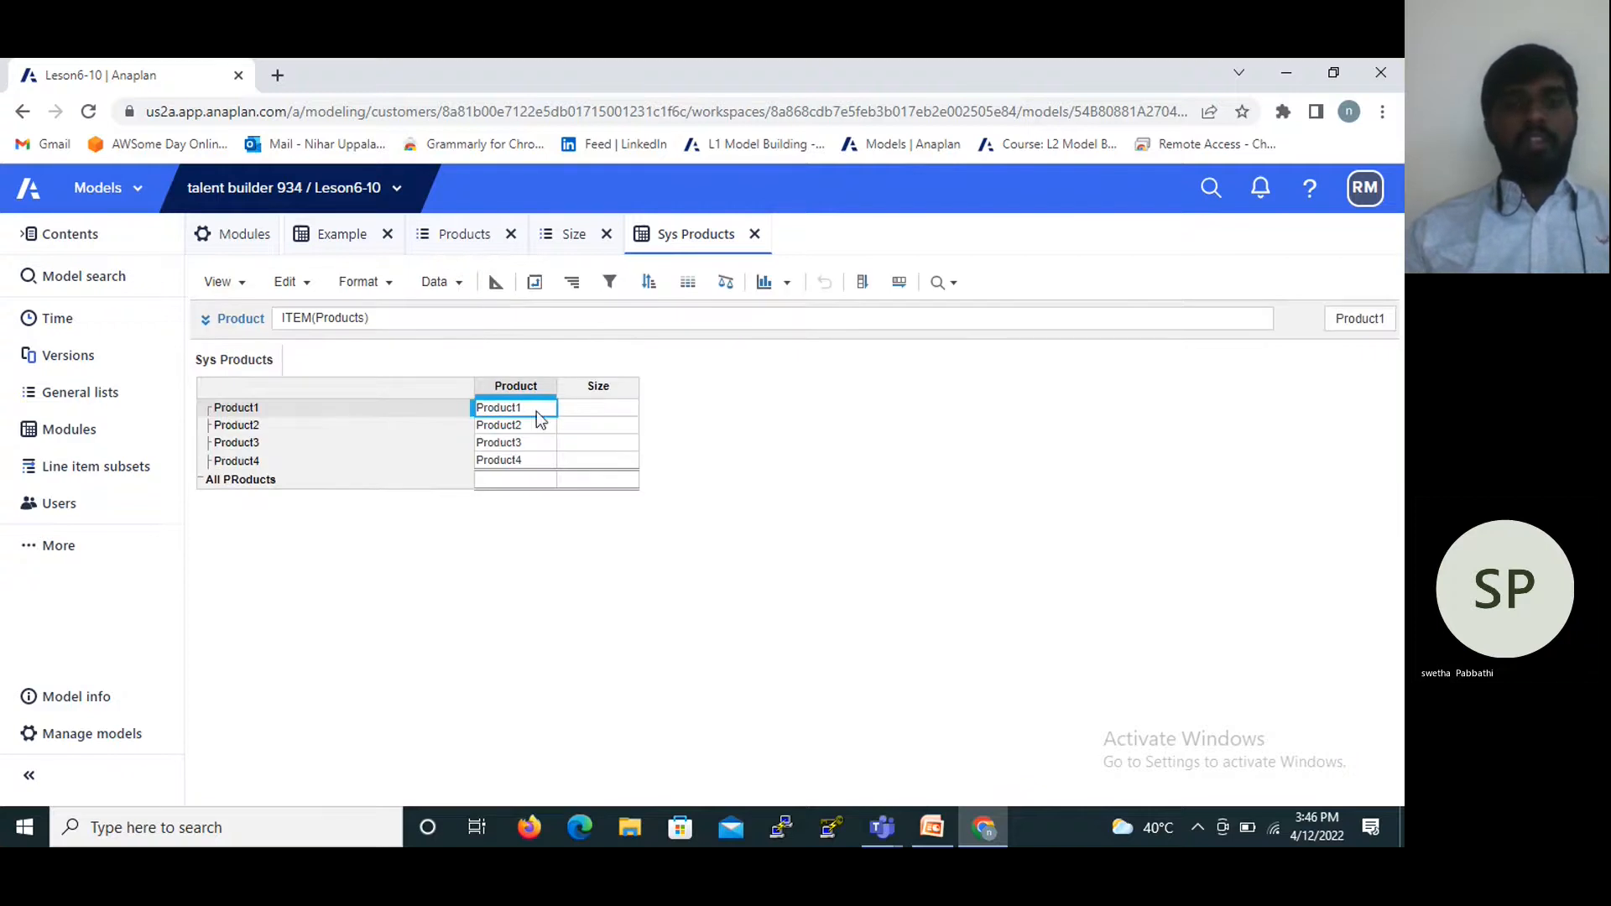
In the Size column of Sys Products, assign Size1 to Product1 and Product2, and Size2 to Product3 and Product4.
click(619, 409)
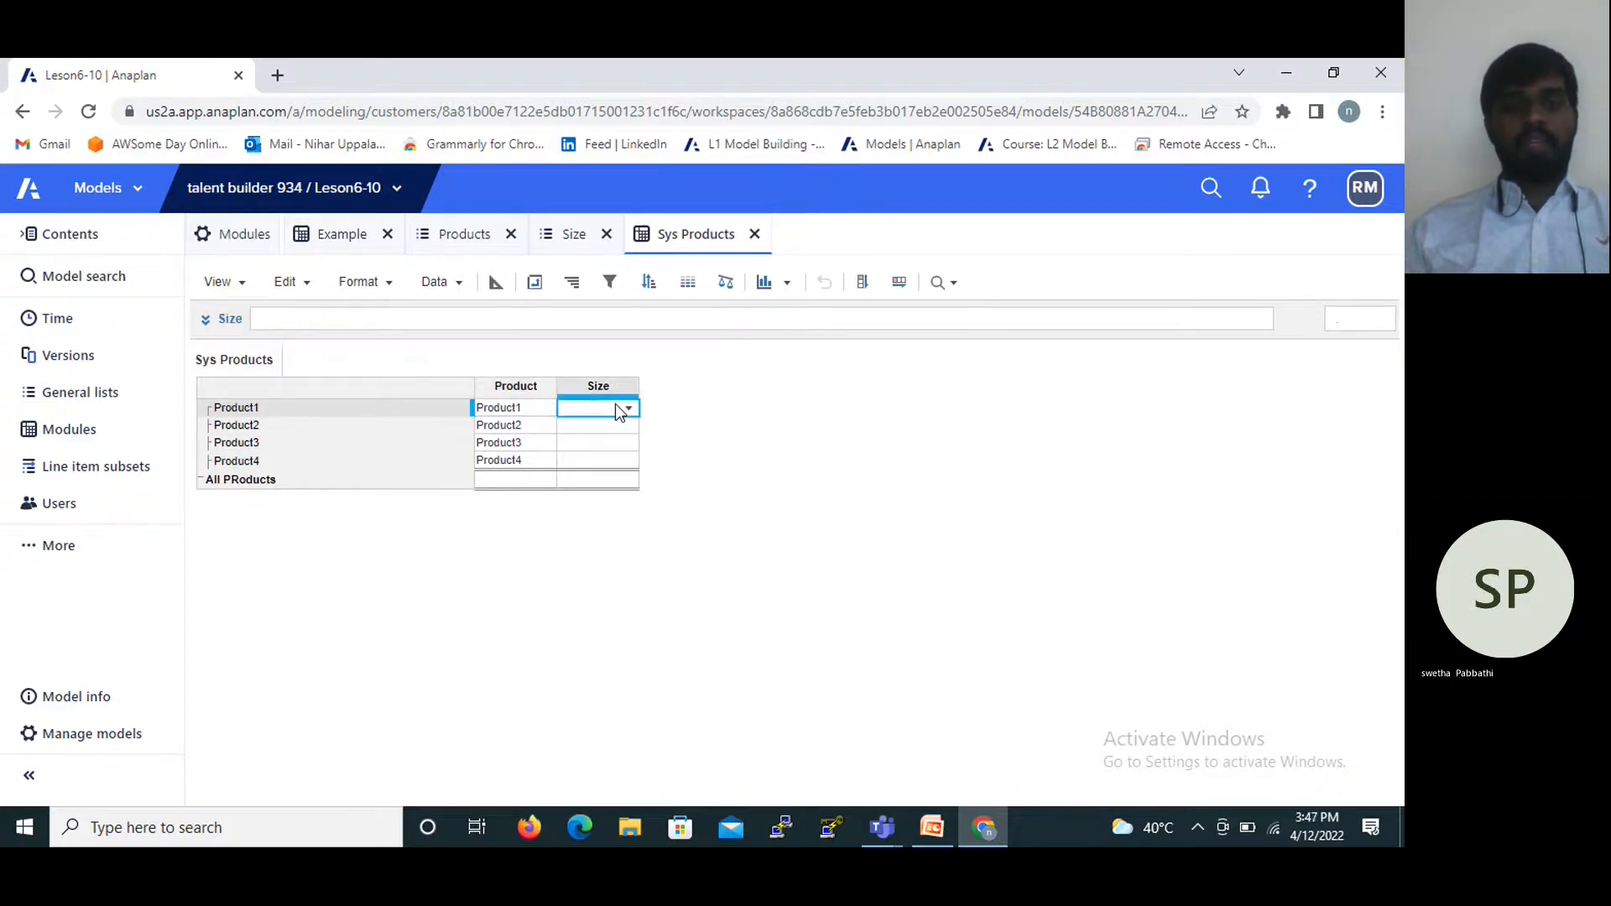
click(629, 409)
click(594, 438)
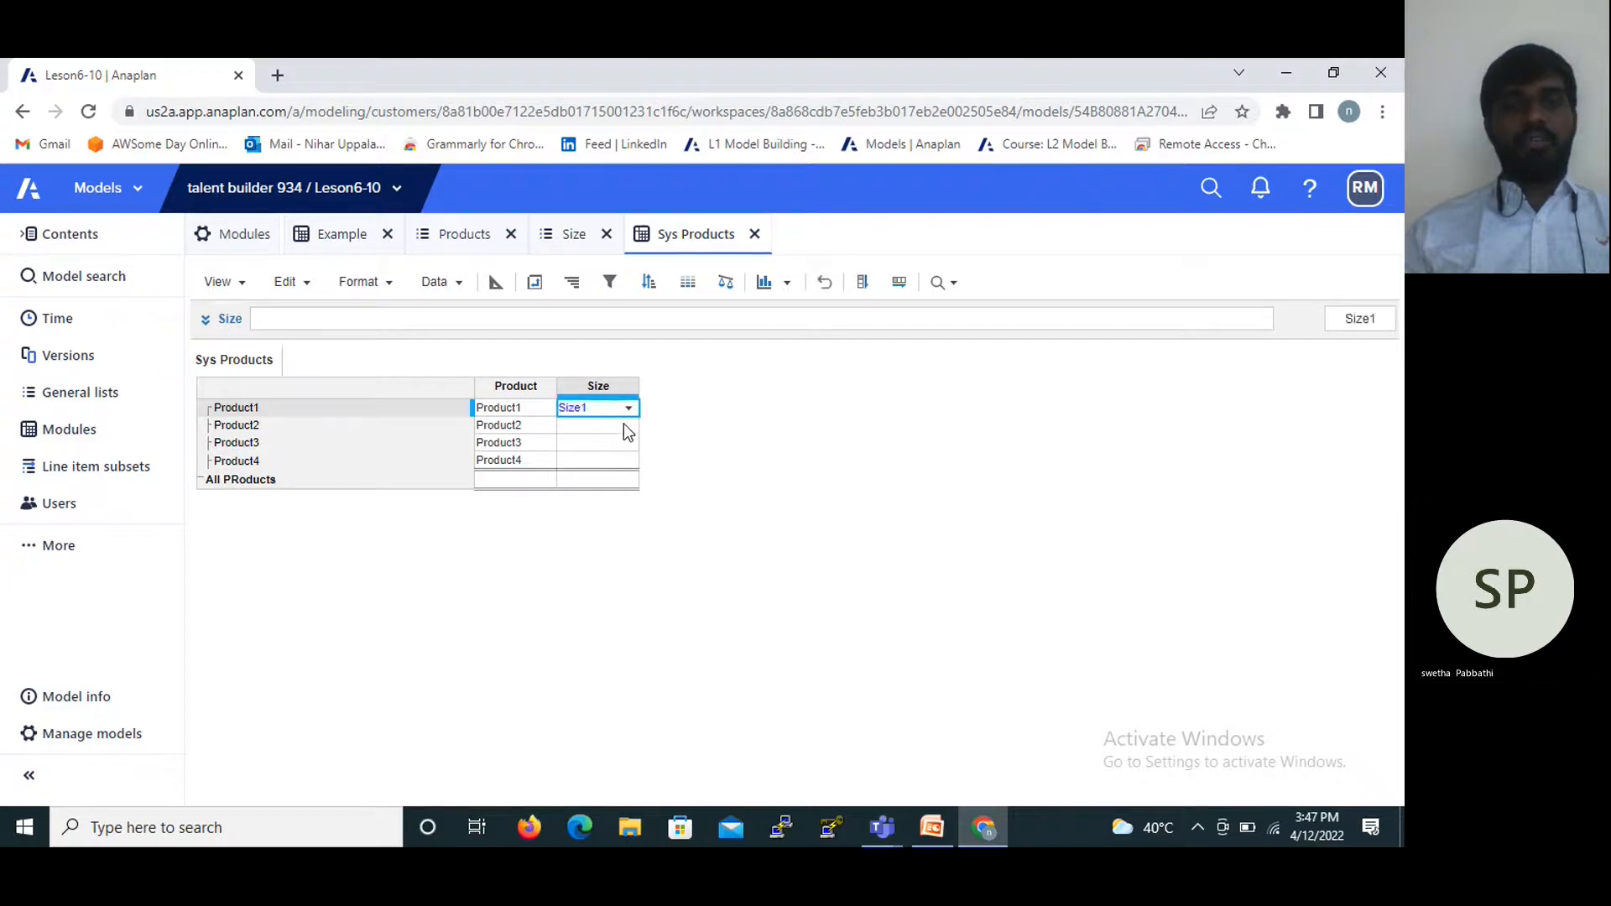
click(624, 427)
click(628, 426)
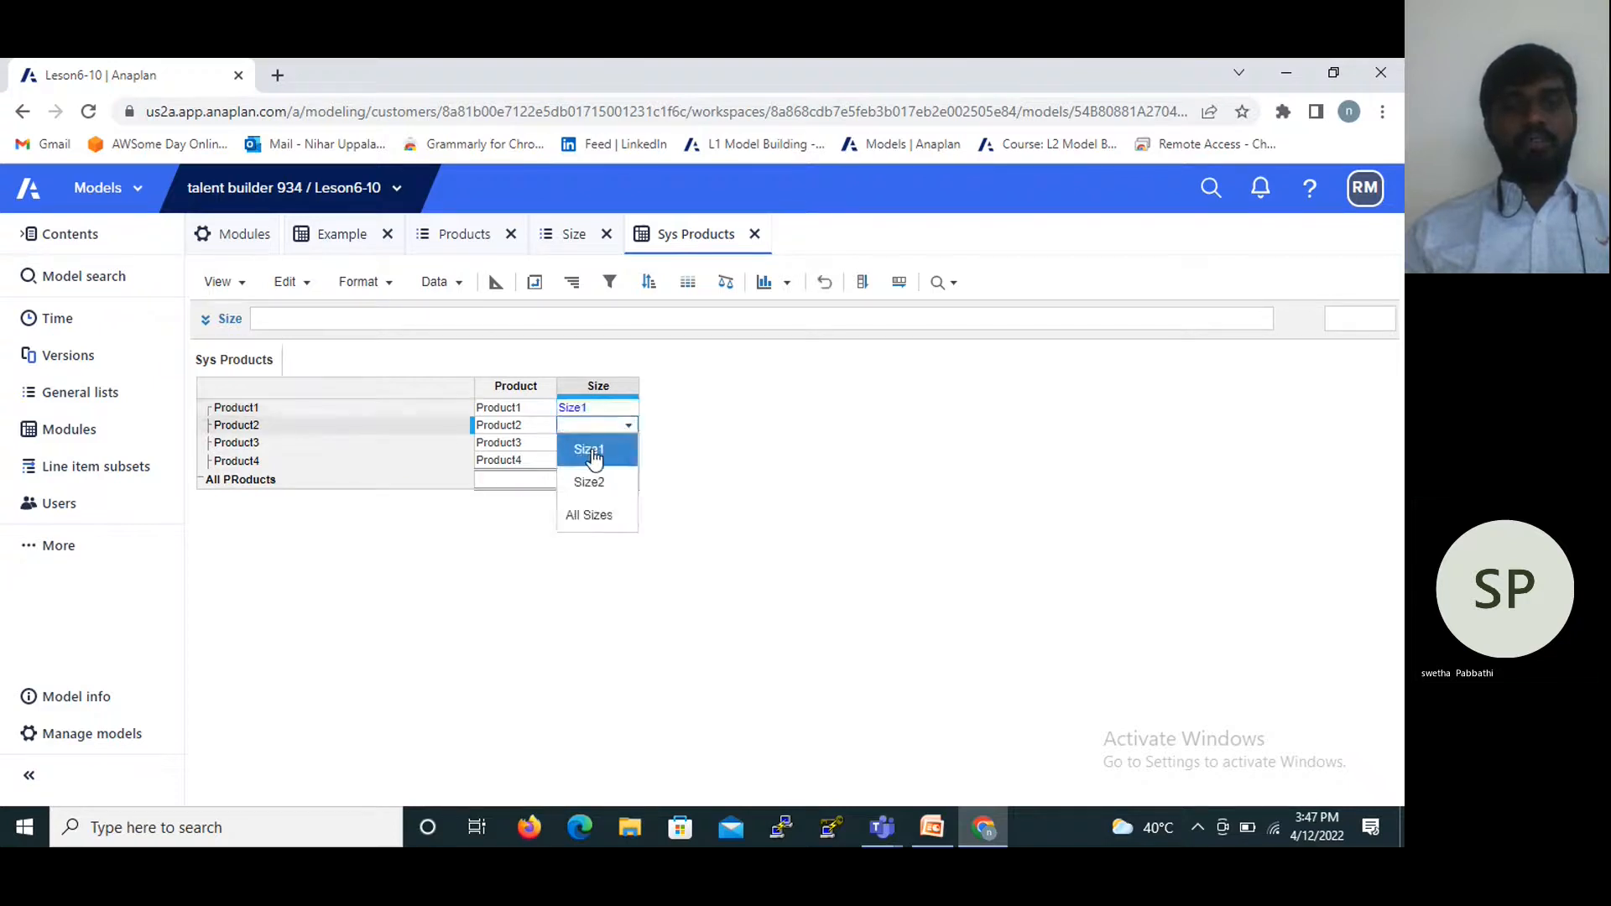
click(590, 451)
click(628, 442)
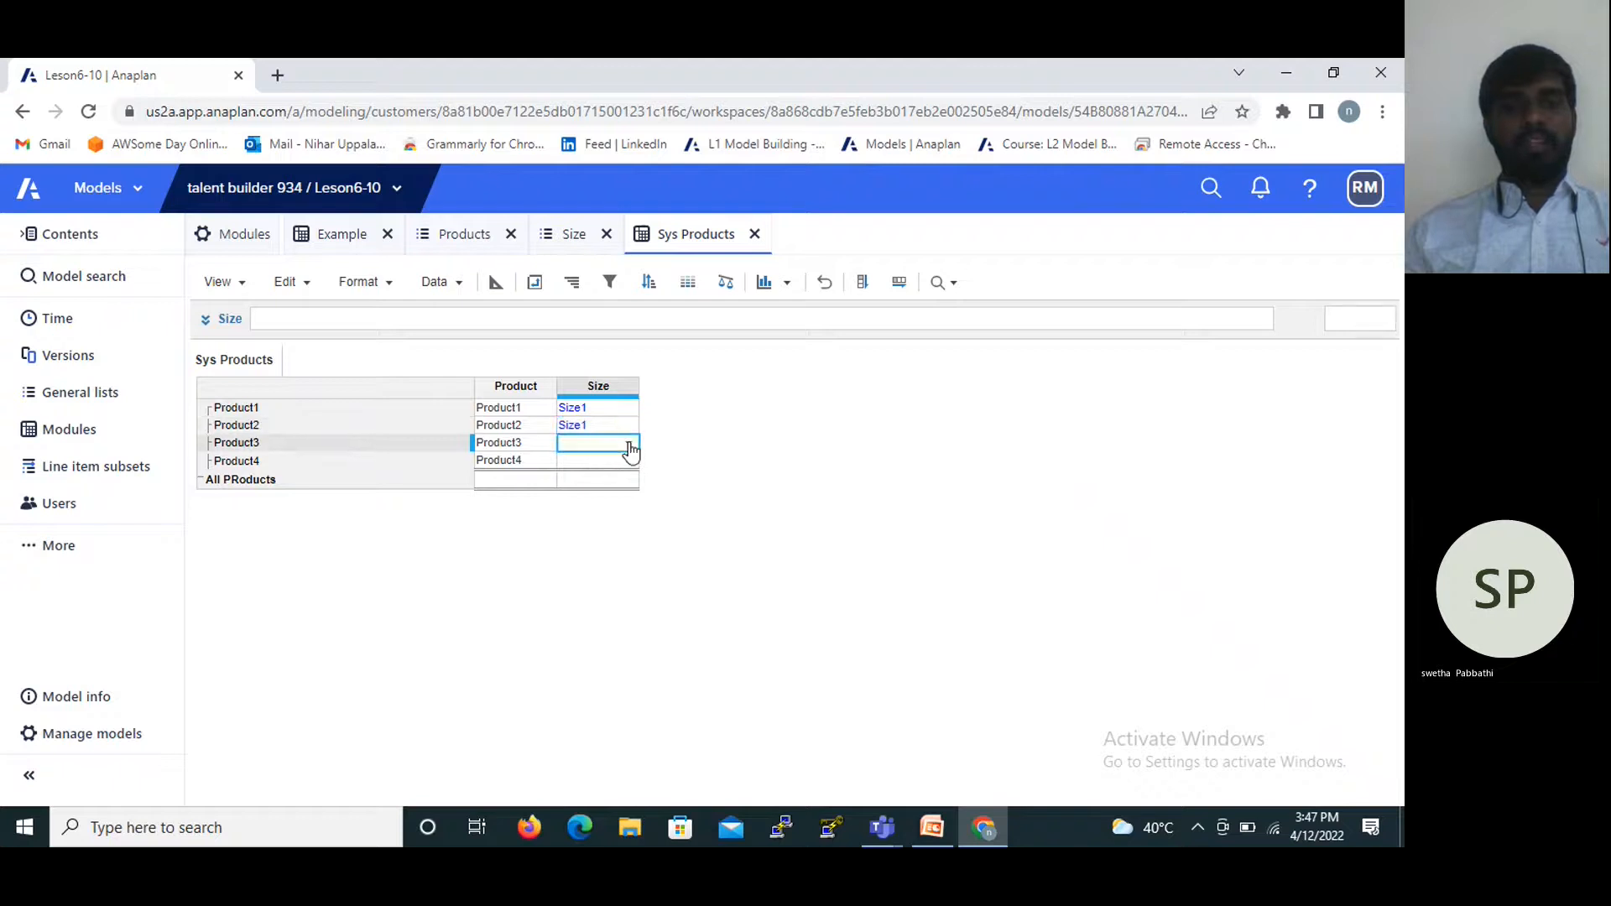
click(628, 443)
click(598, 501)
click(608, 462)
click(628, 461)
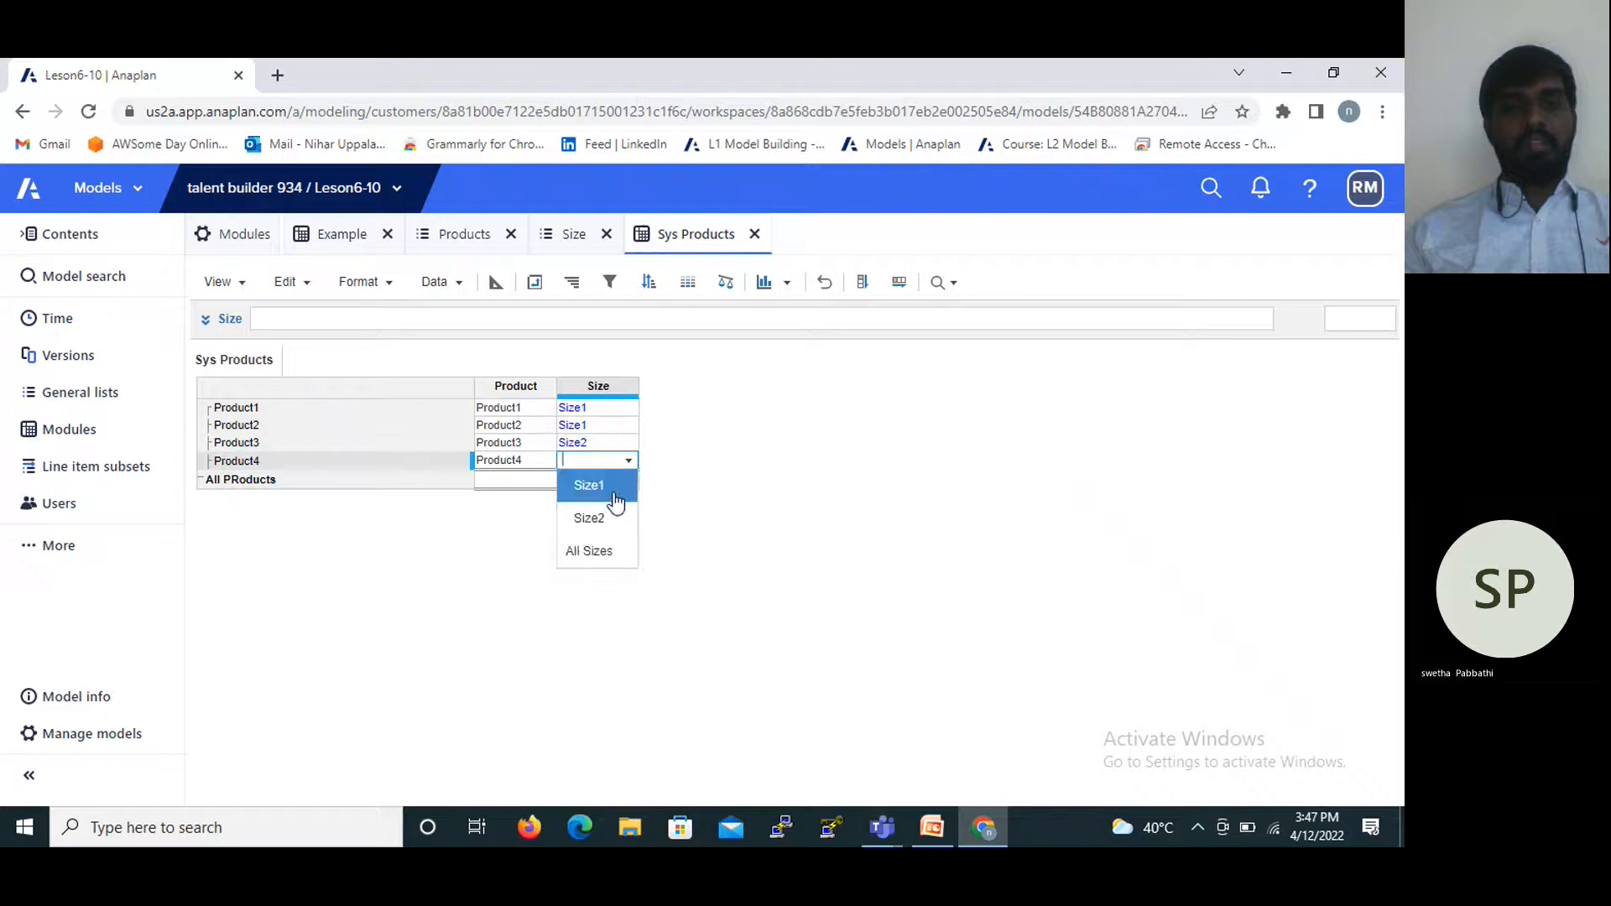
click(599, 518)
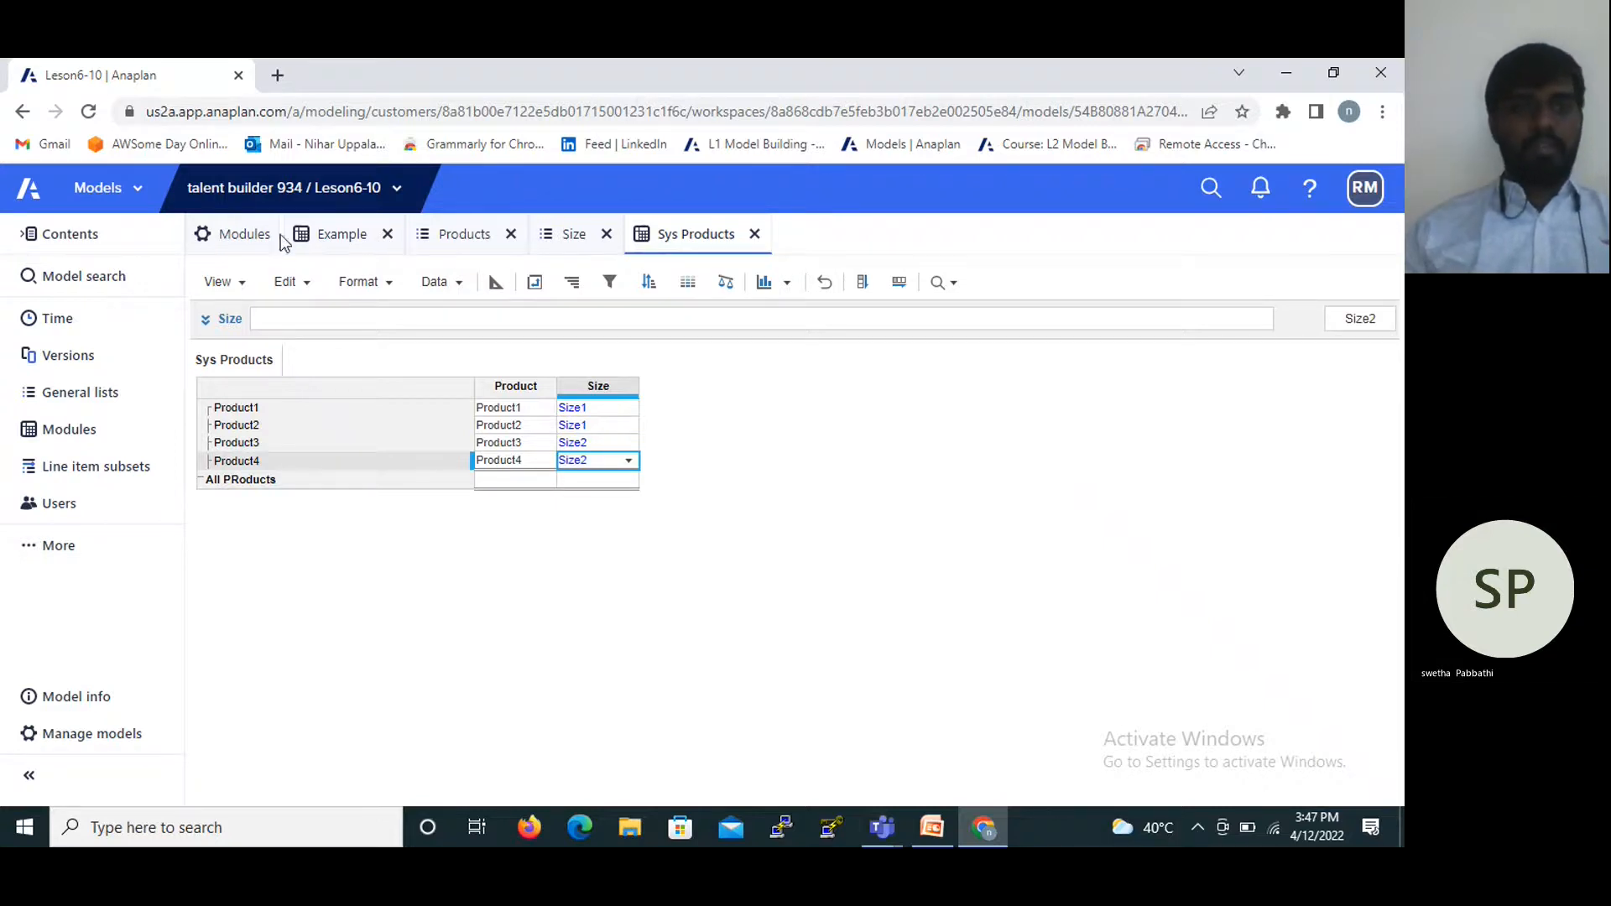
Start a new module named Product Sales and replace Time with the Products list as its column dimension.
click(243, 241)
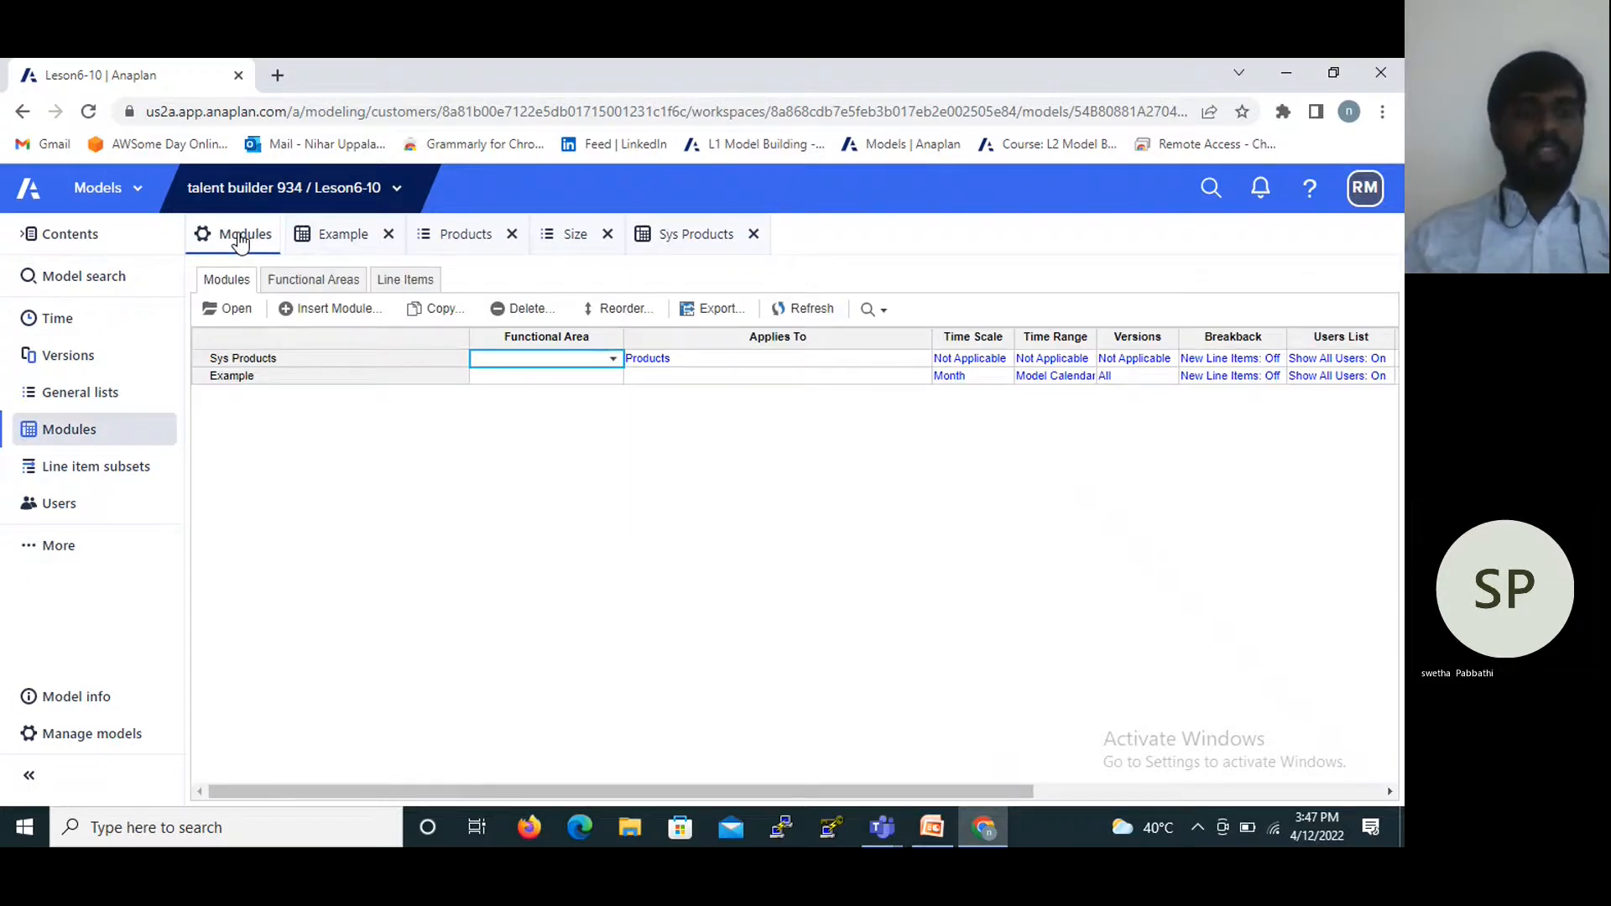
click(319, 311)
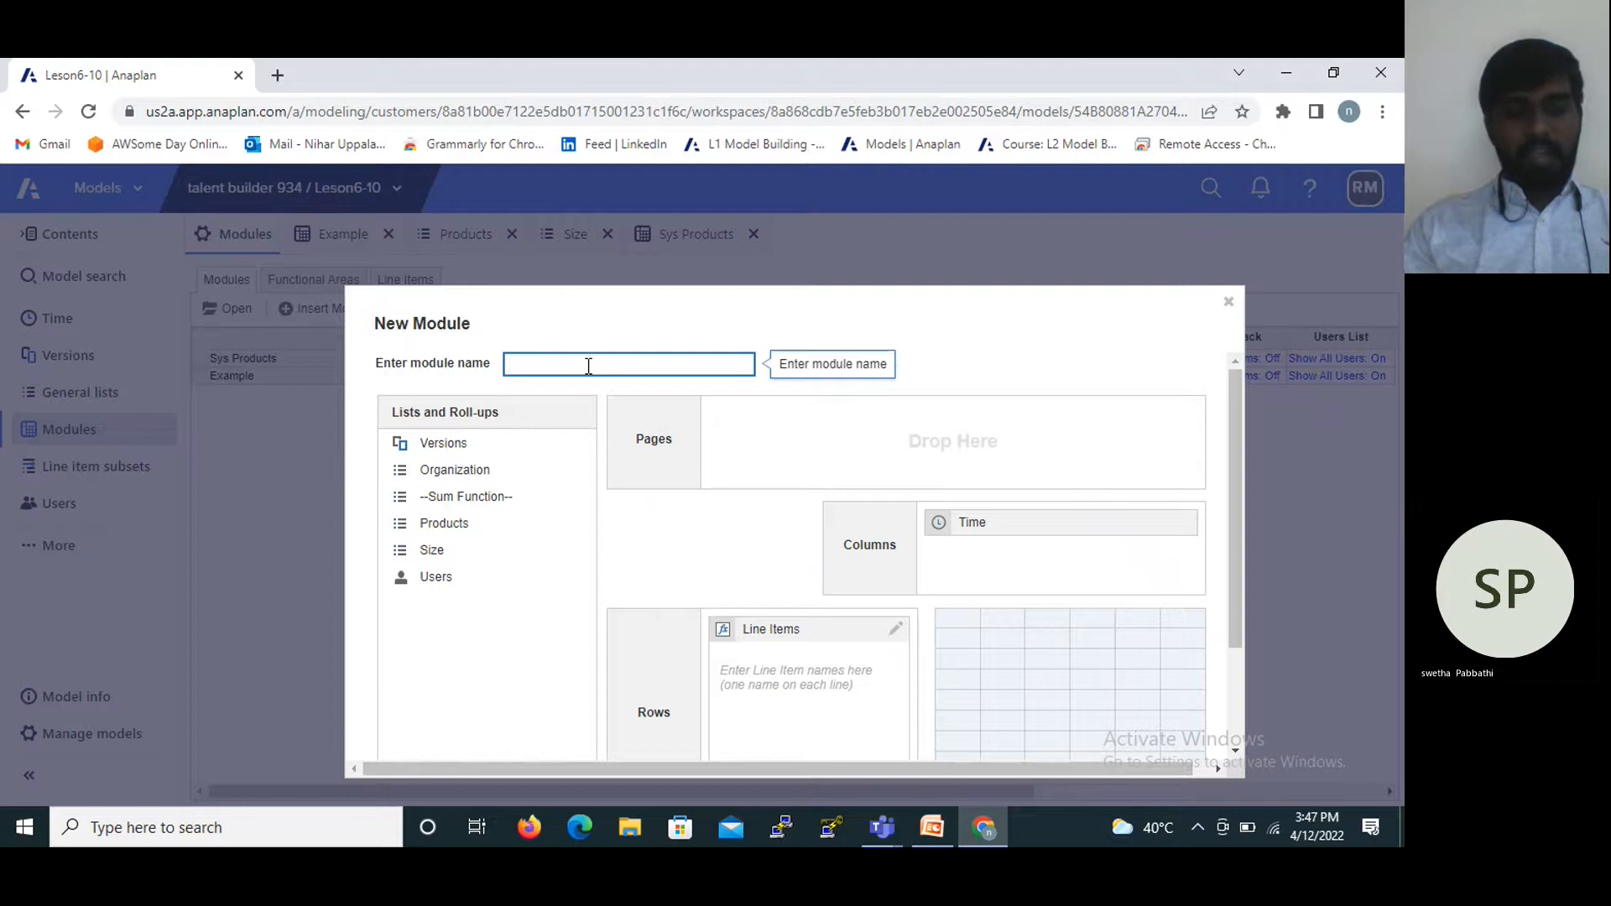
text(Product)
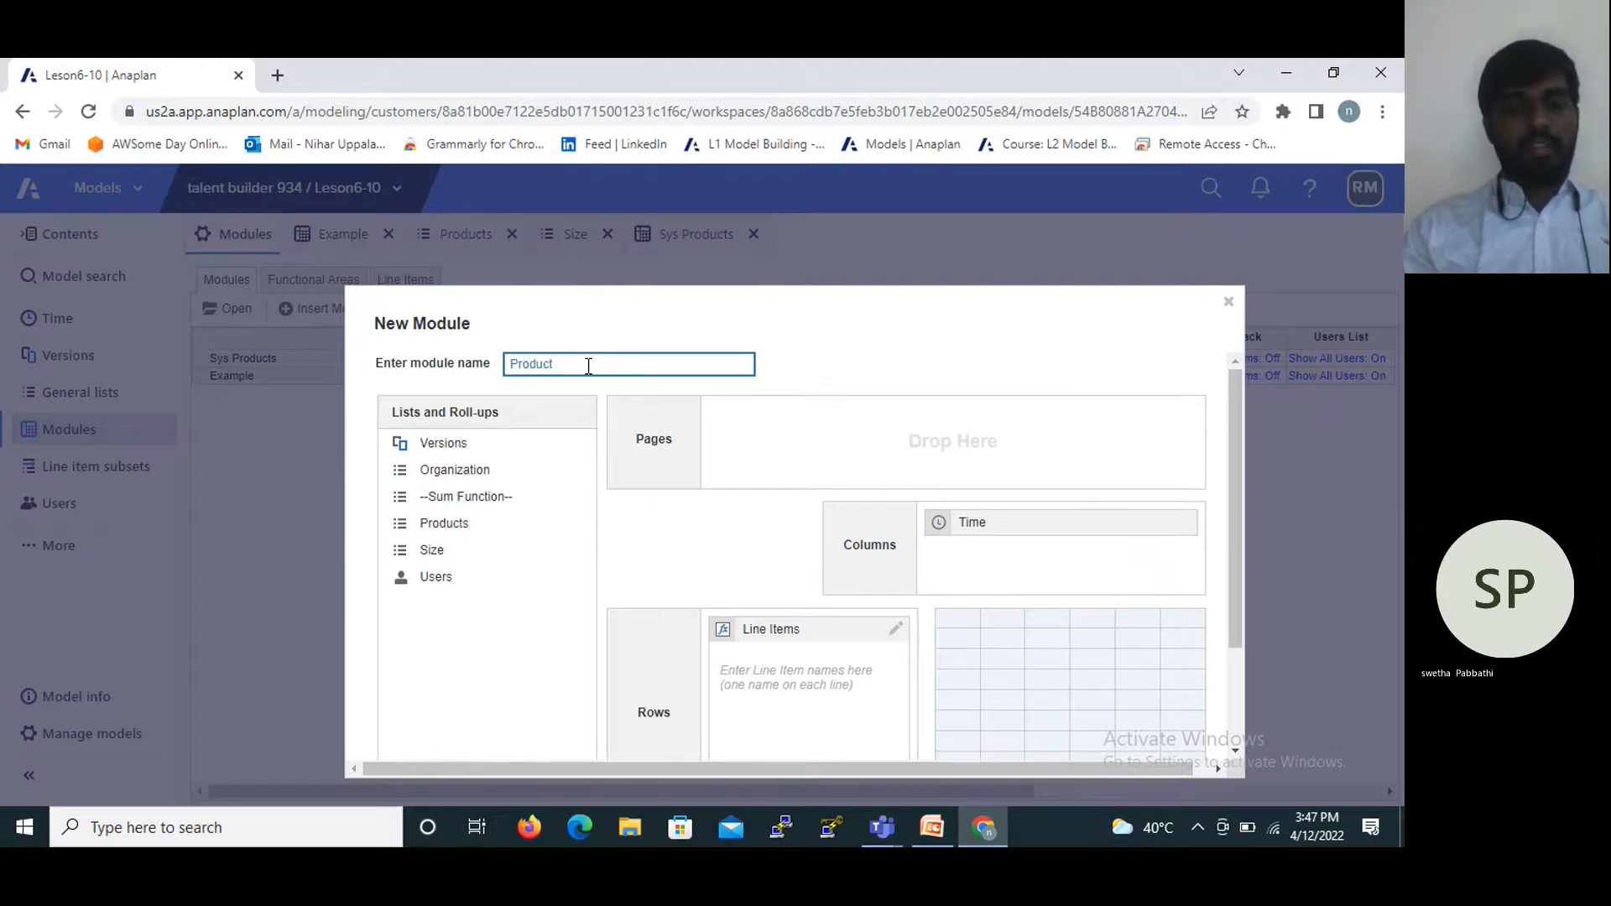
text( Sales)
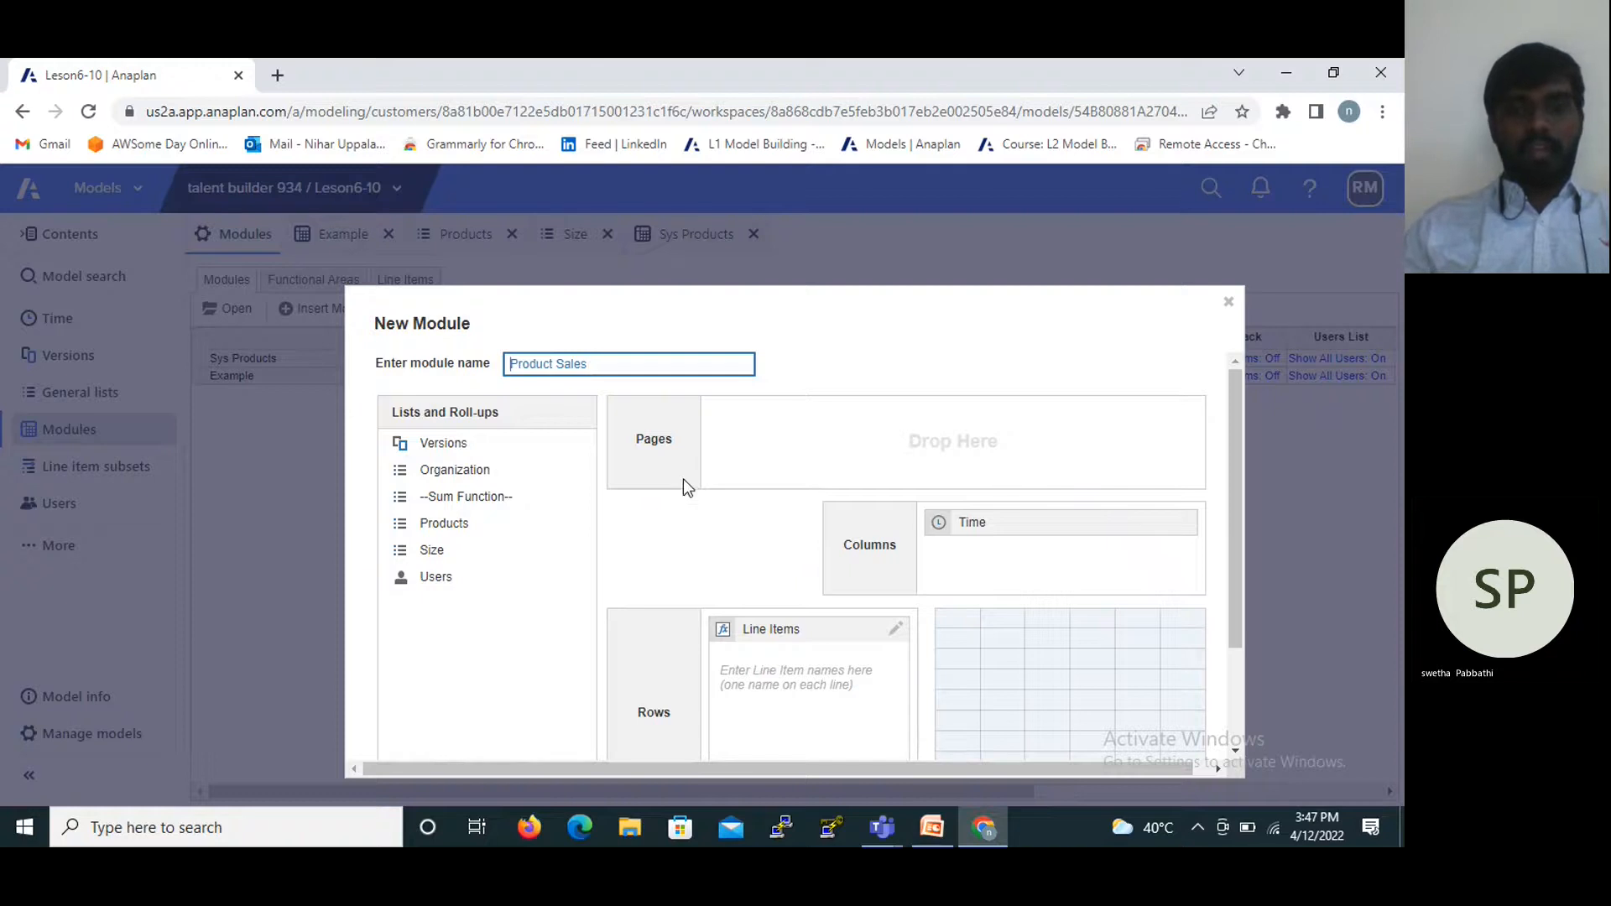
scroll(683, 482, down, 2)
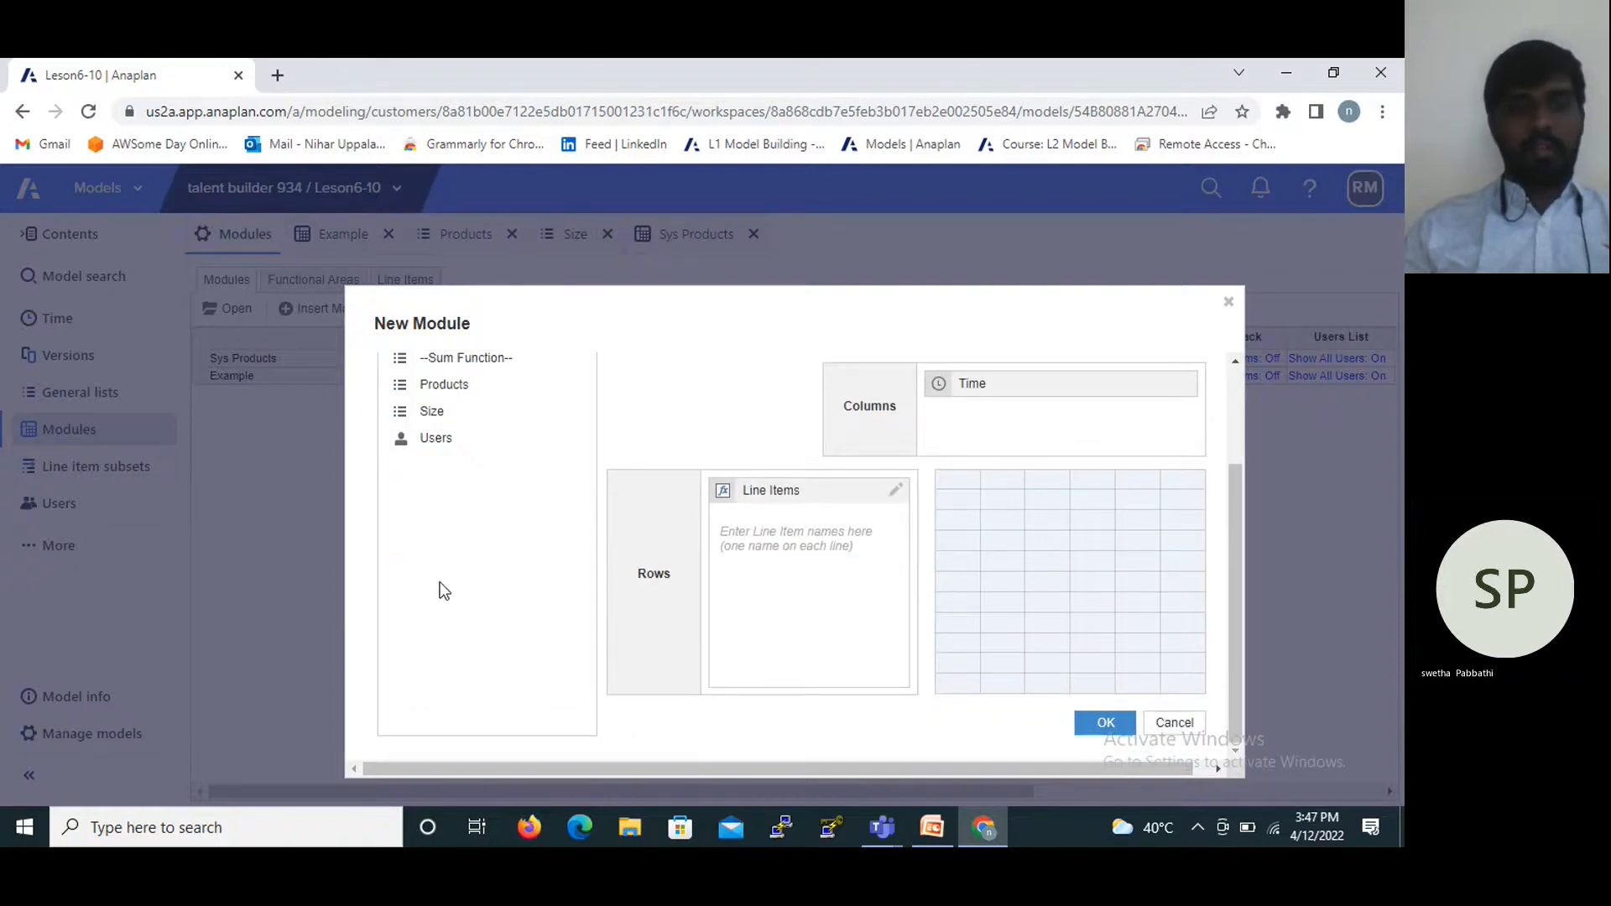
scroll(454, 521, up, 2)
click(449, 528)
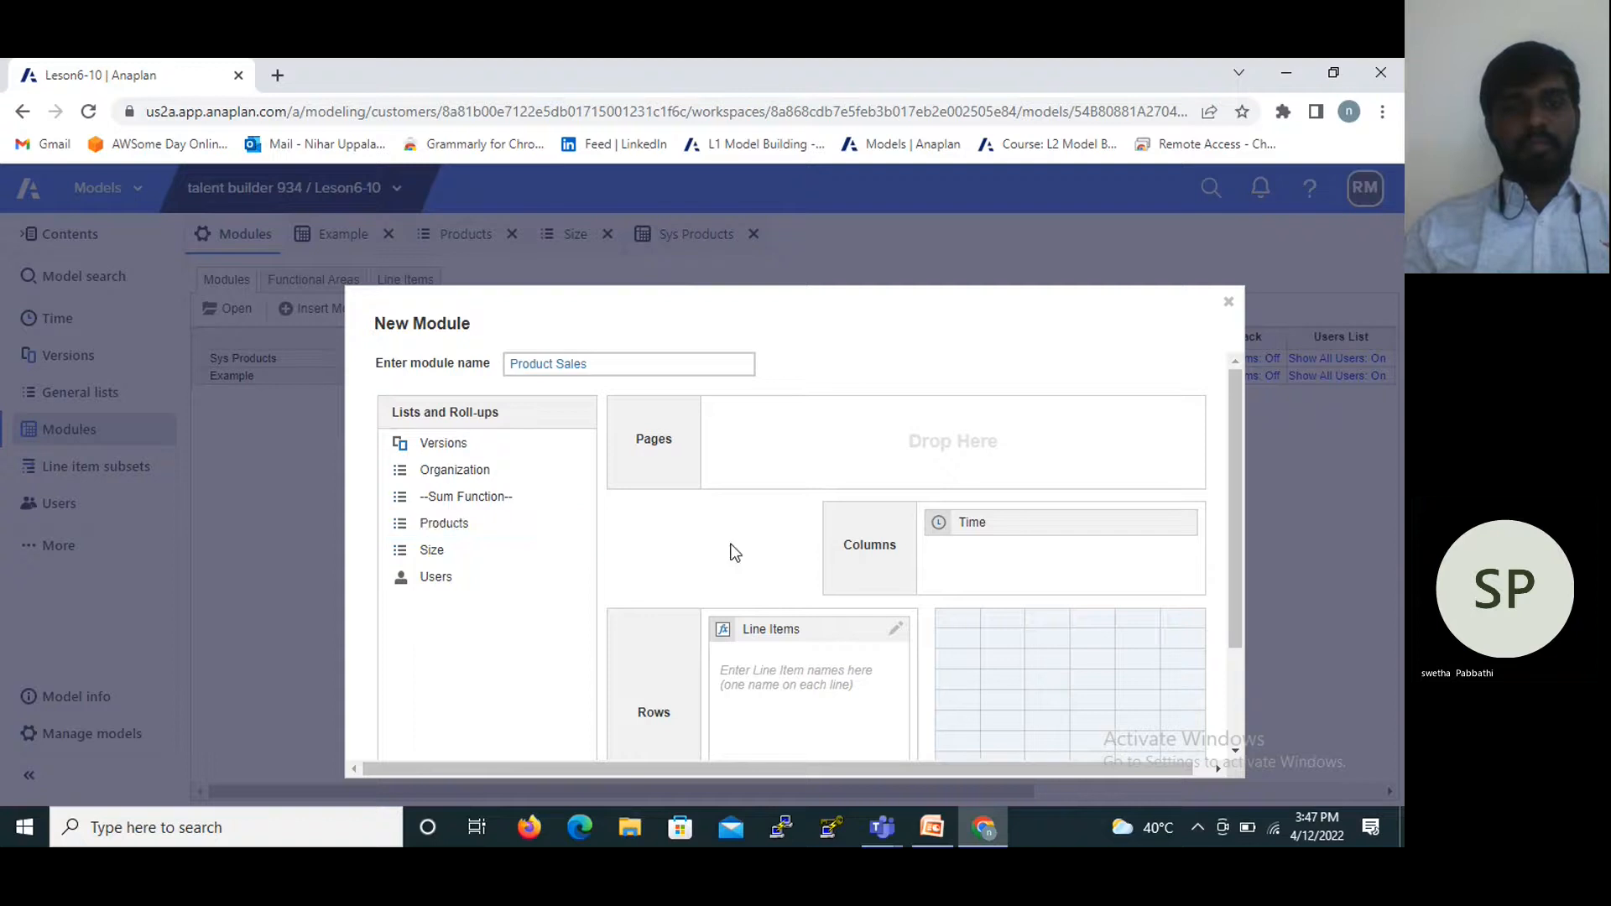
drag(496, 540, 441, 598)
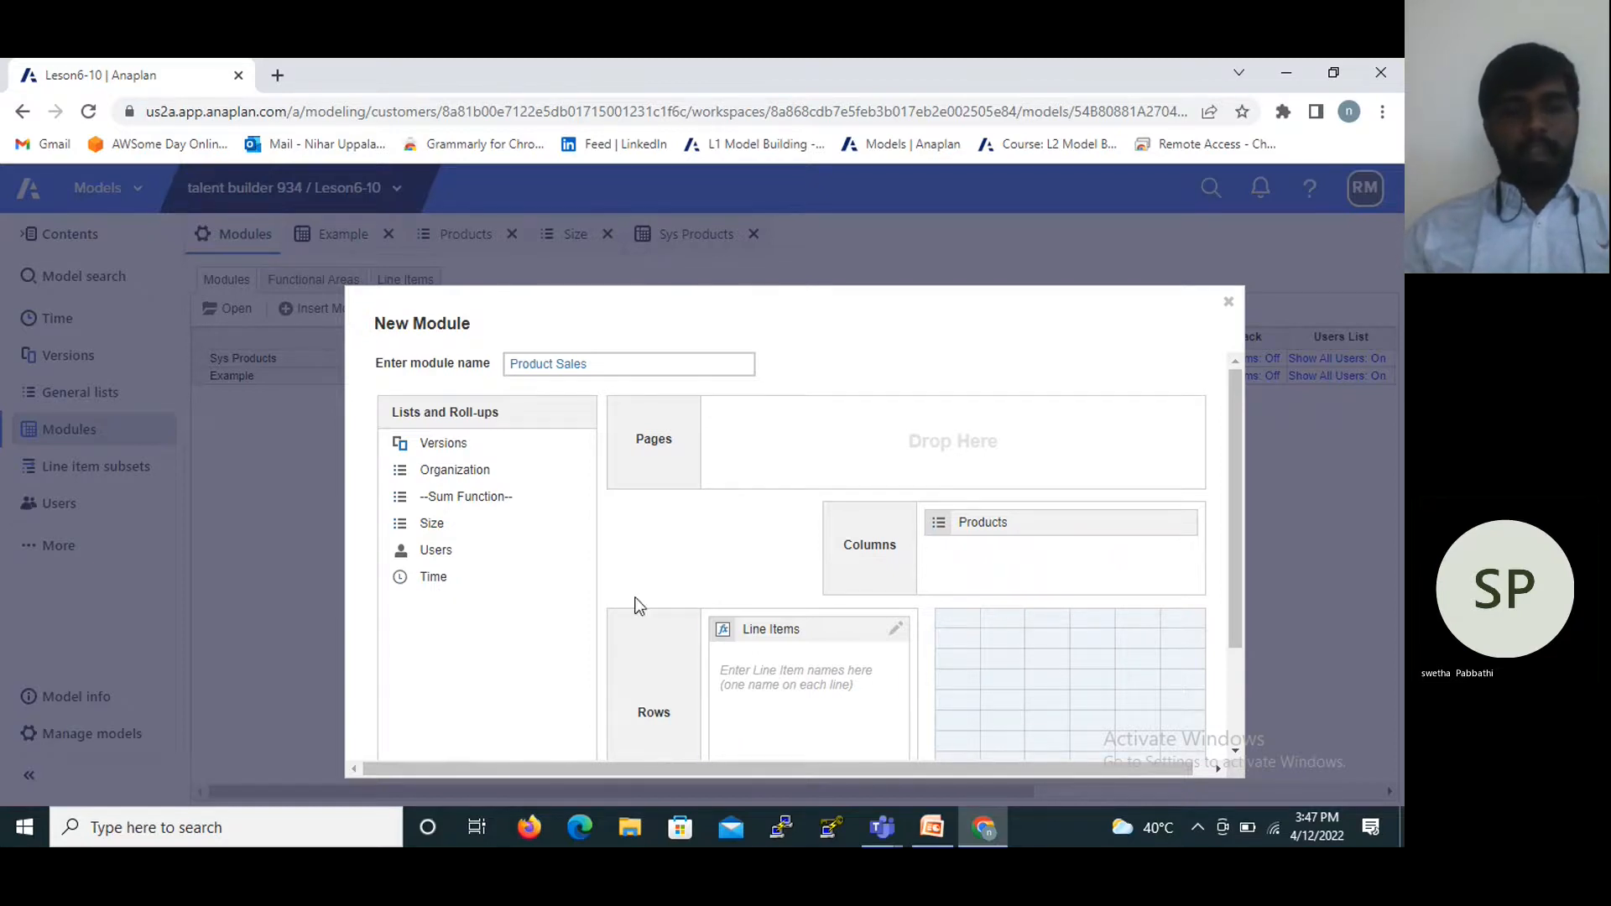
Add a line item named sale, place Products on rows and Line Items on columns, and create the Product Sales module.
click(818, 669)
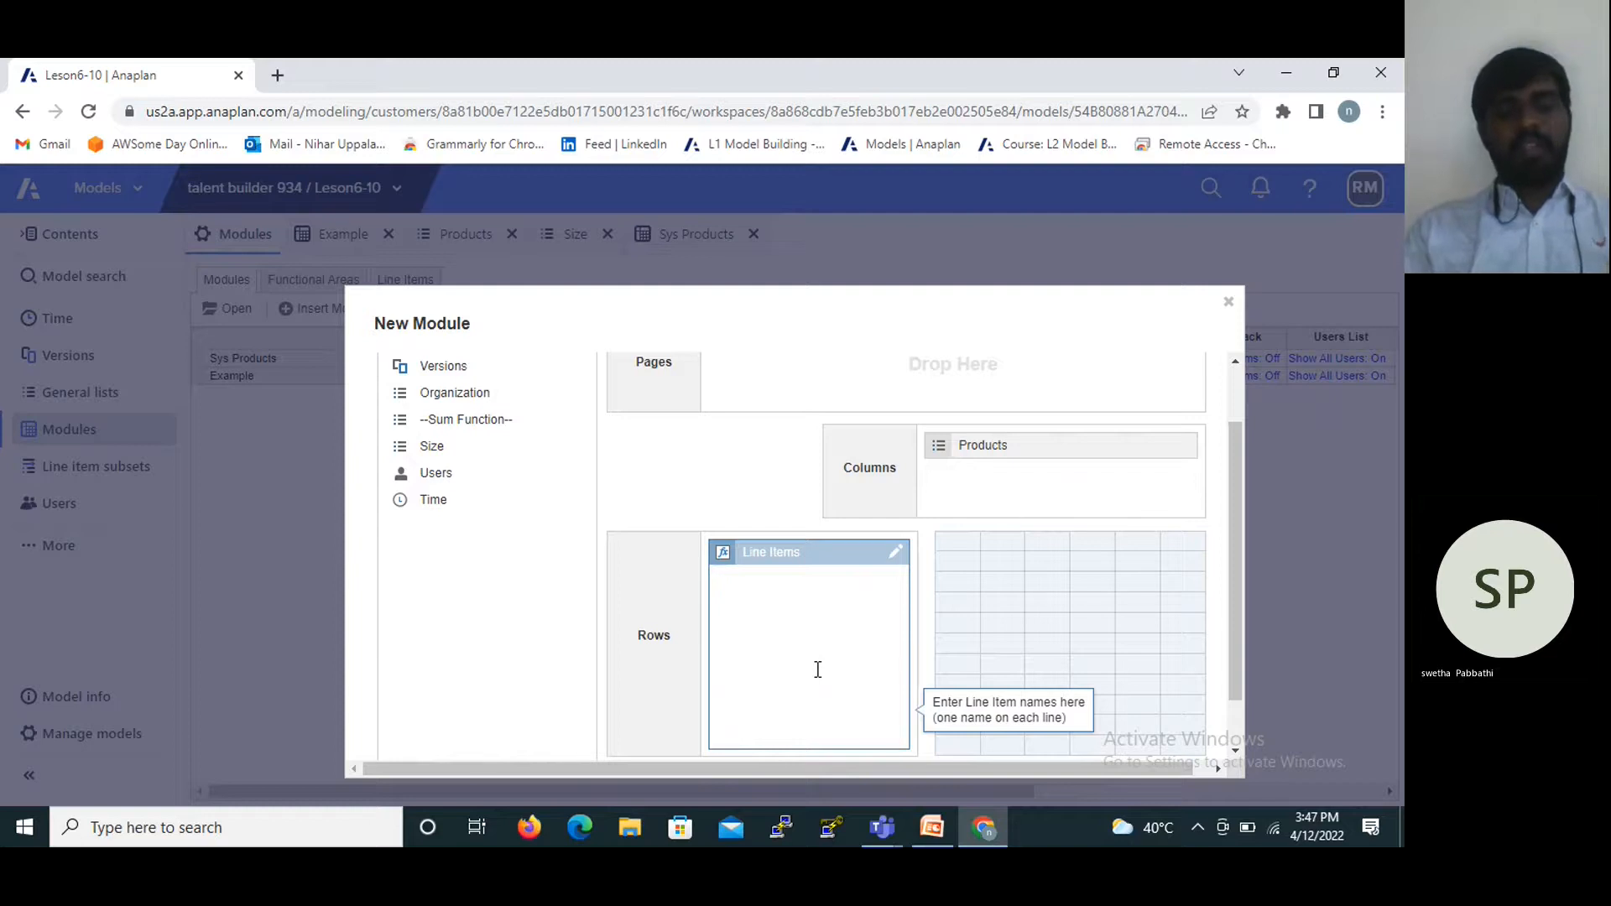
text(sale)
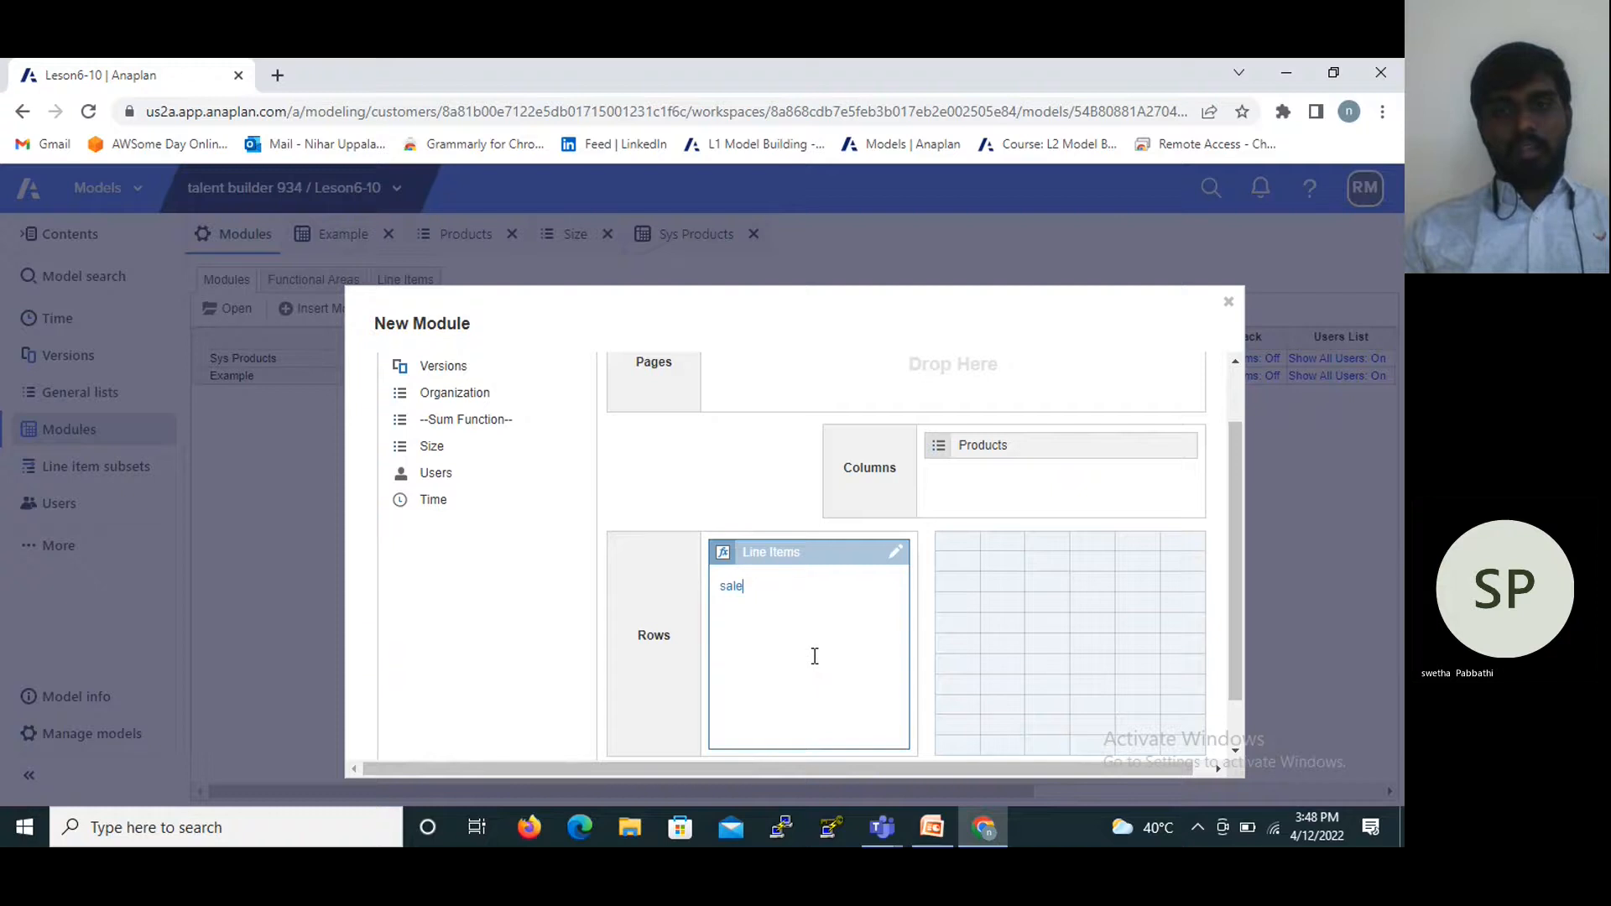
scroll(817, 669, up, 1)
click(988, 534)
drag(988, 534, 780, 638)
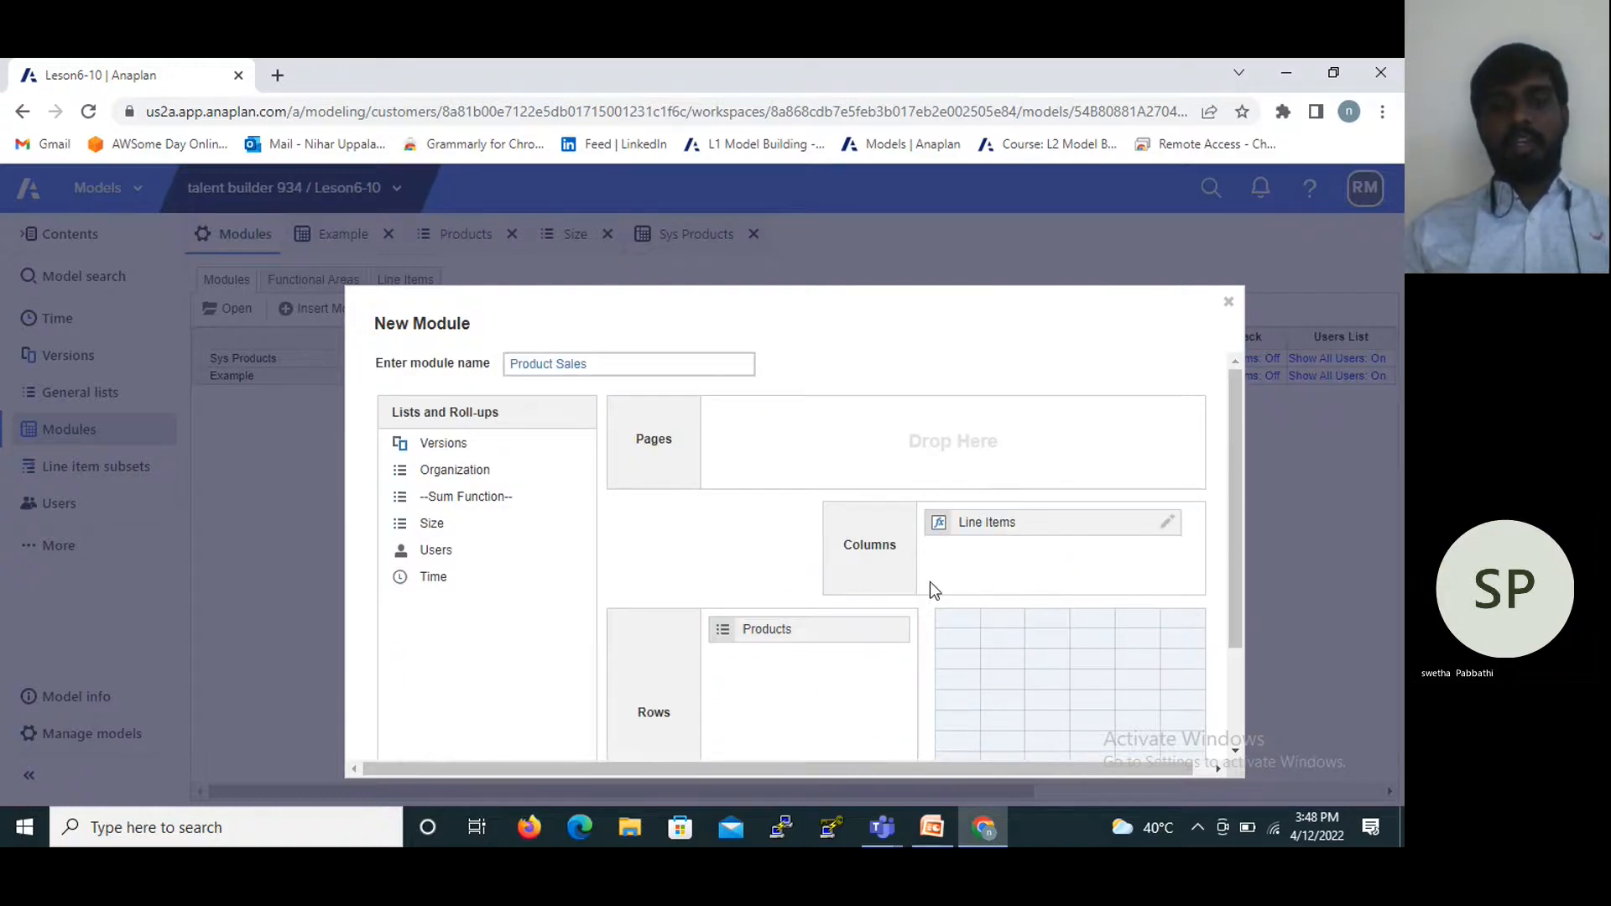
scroll(930, 582, down, 2)
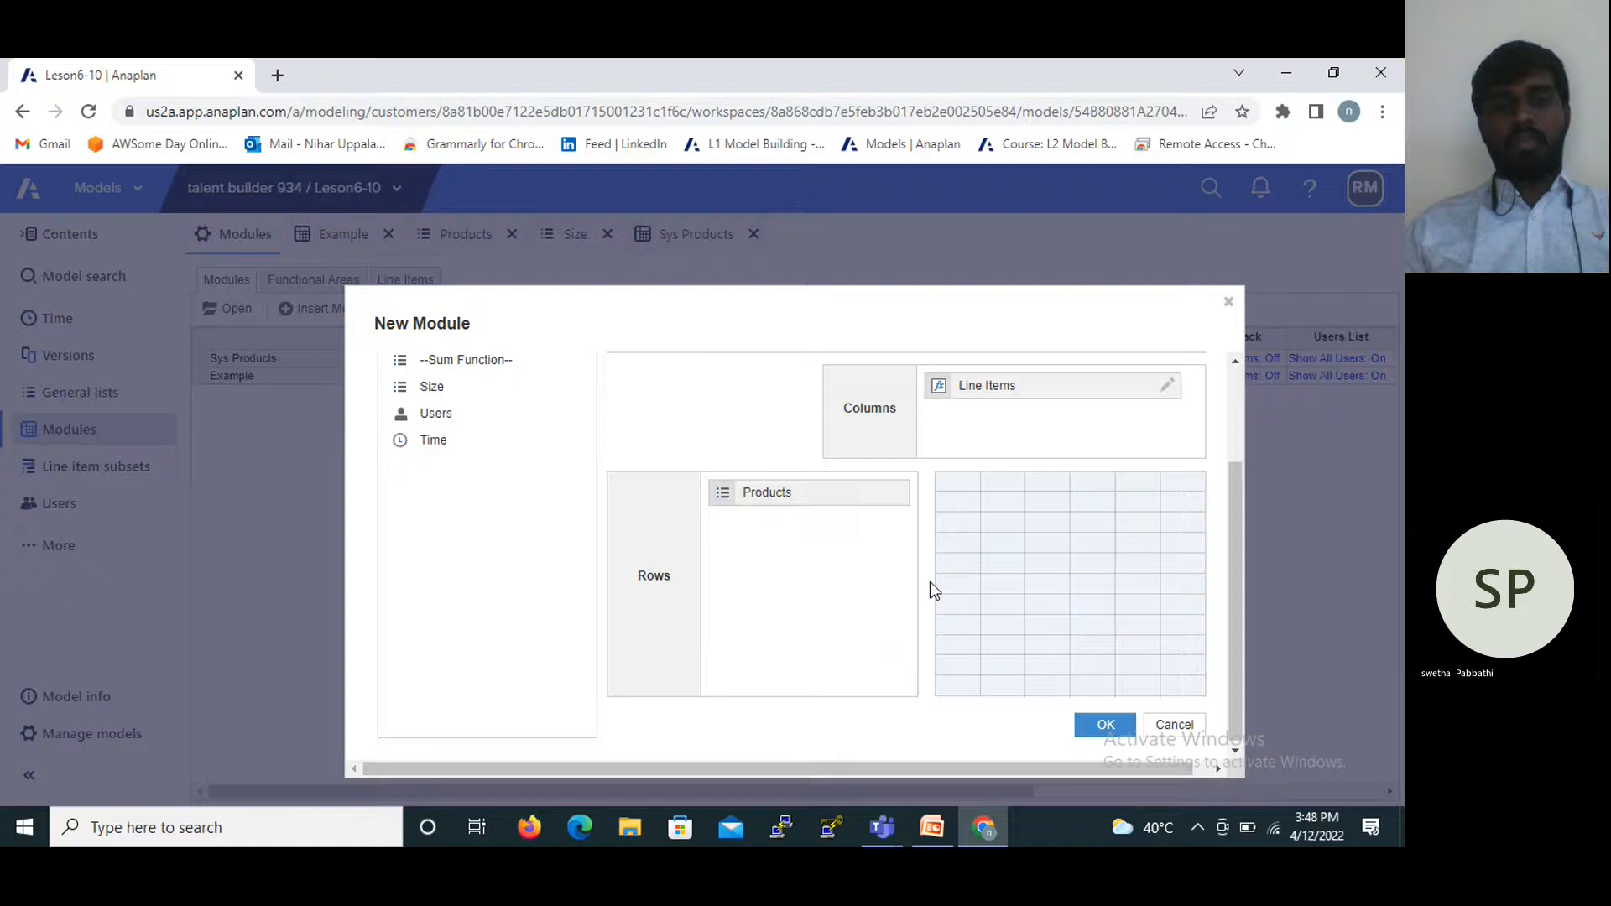
click(1104, 724)
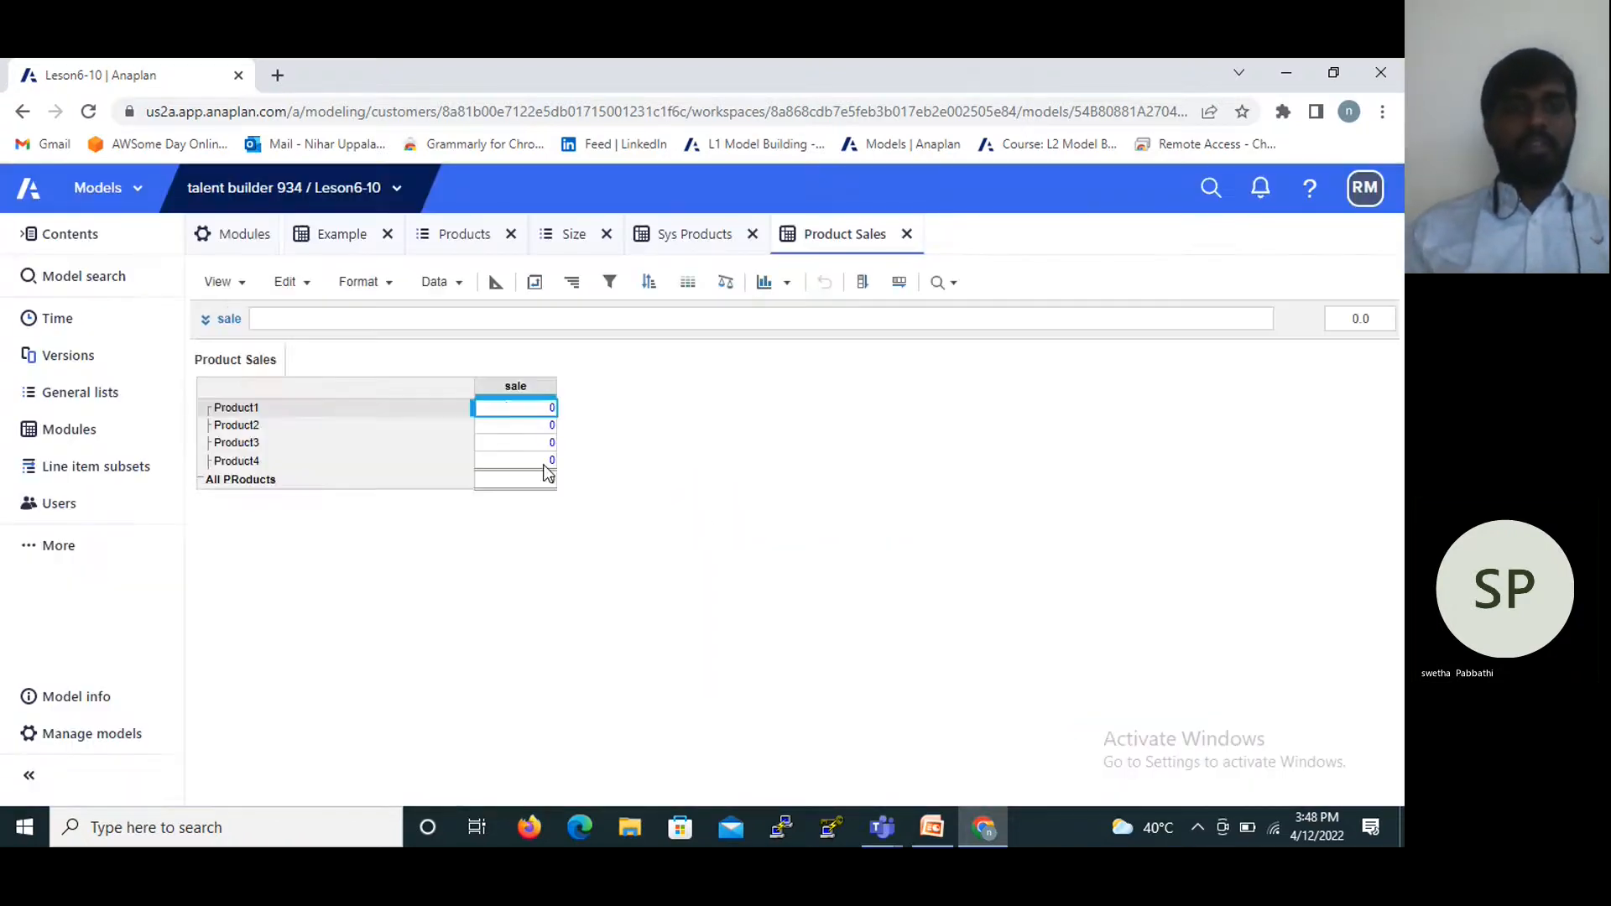
Enter sale values of 100 for Product1, 200 for Product2, 400 for Product3 and 500 for Product4.
double_click(535, 409)
text(100)
key(BackSpace)
key(BackSpace)
key(BackSpace)
key(BackSpace)
key(BackSpace)
key(BackSpace)
text(100)
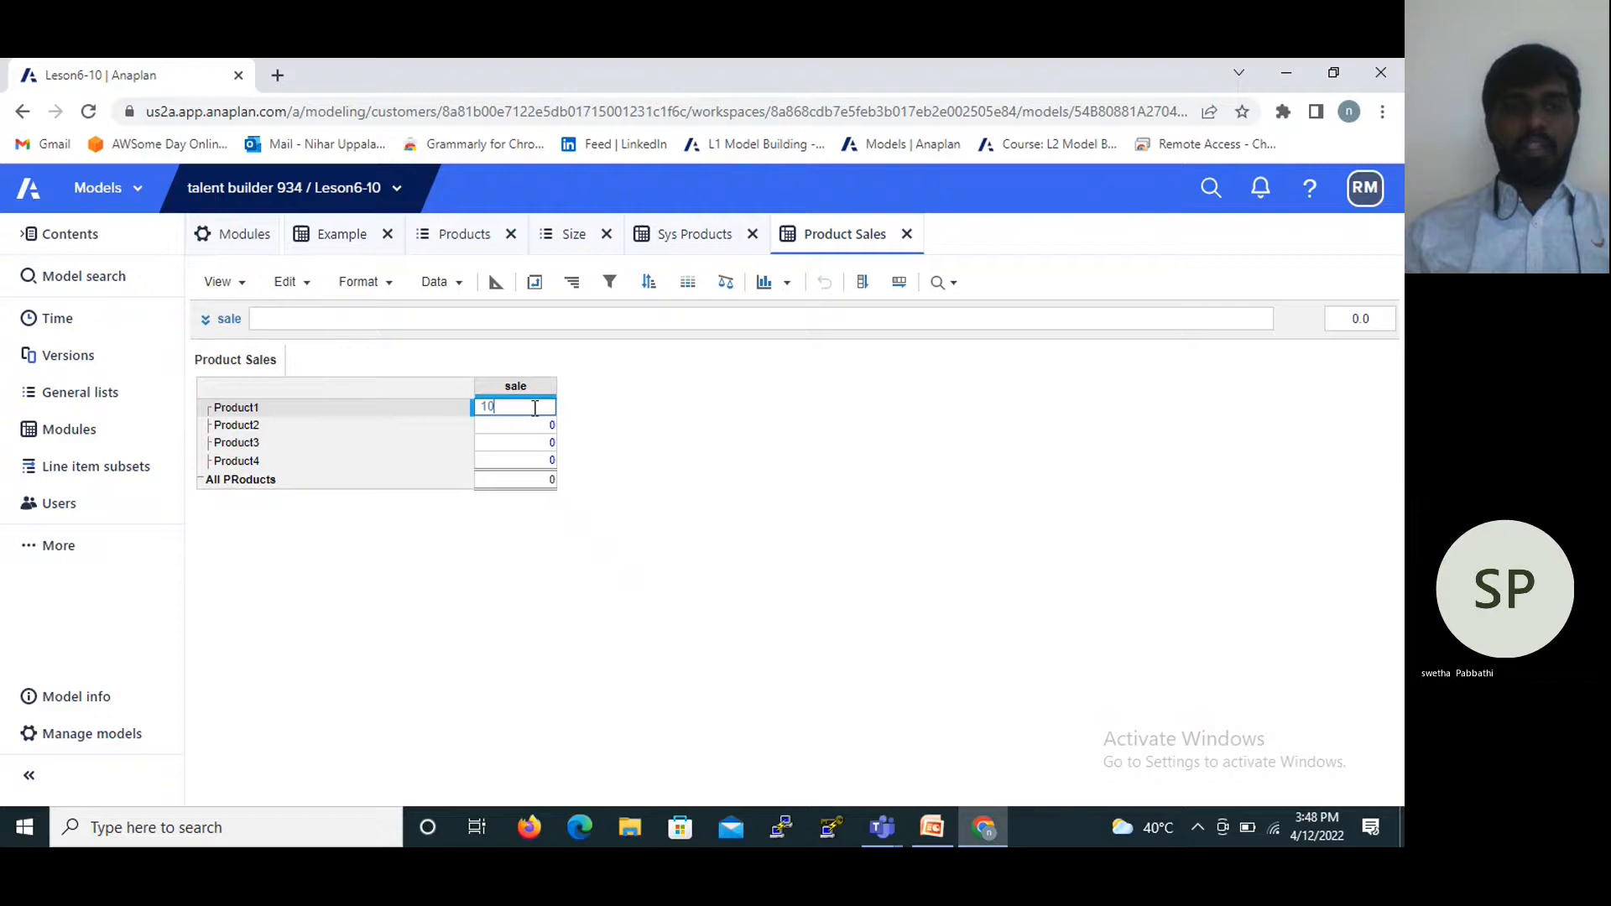
key(Return)
text(200)
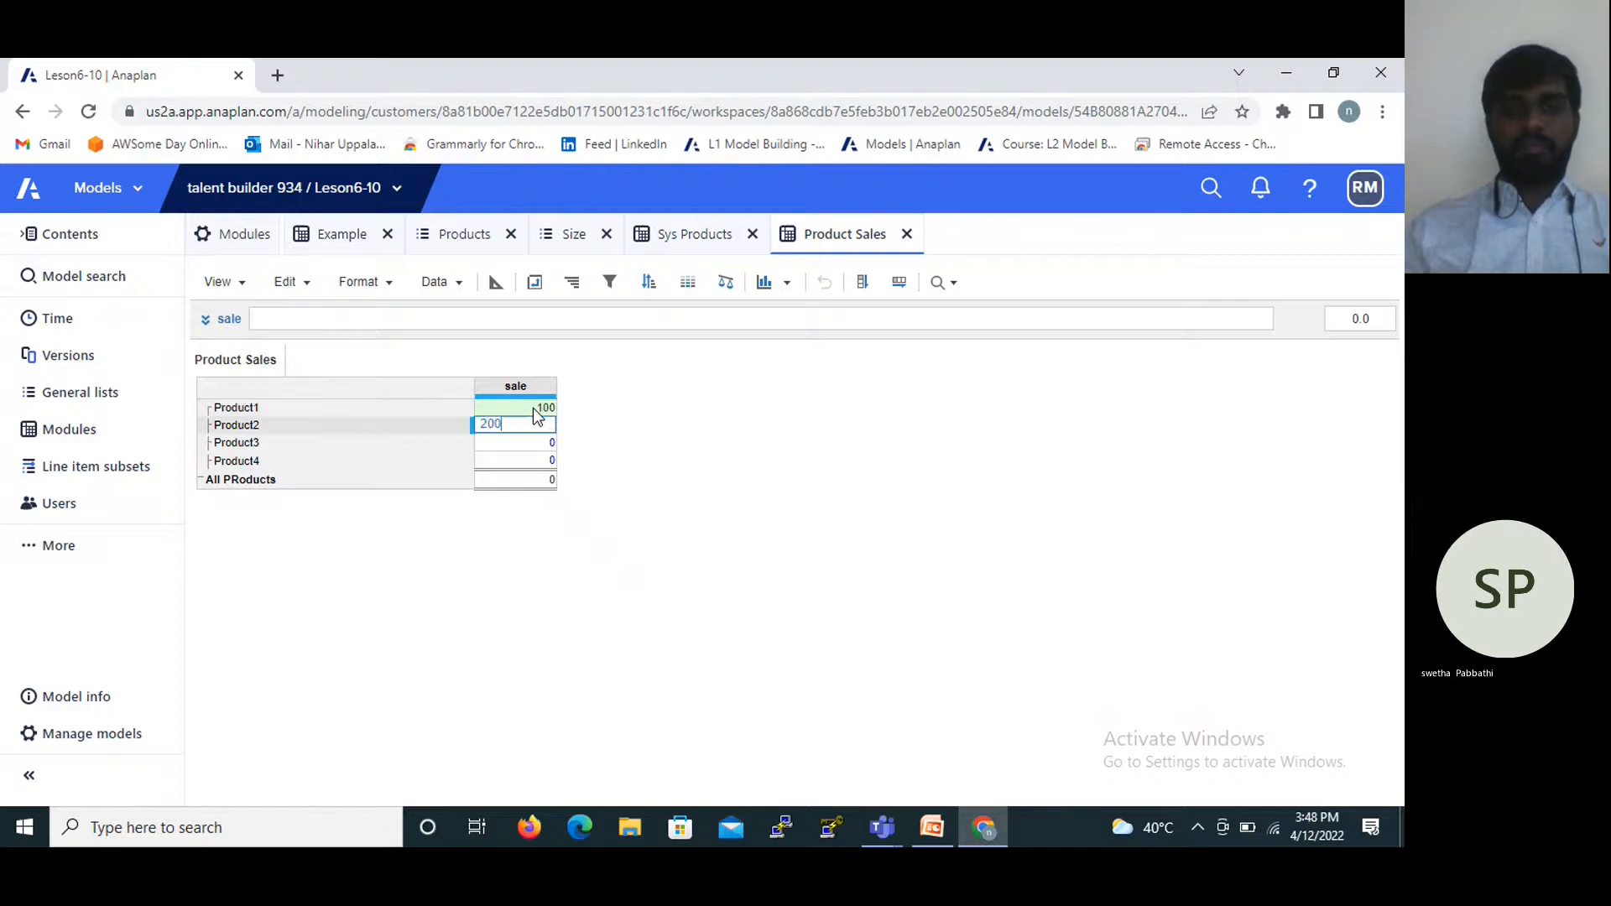
key(Return)
text(400)
key(Return)
text(500)
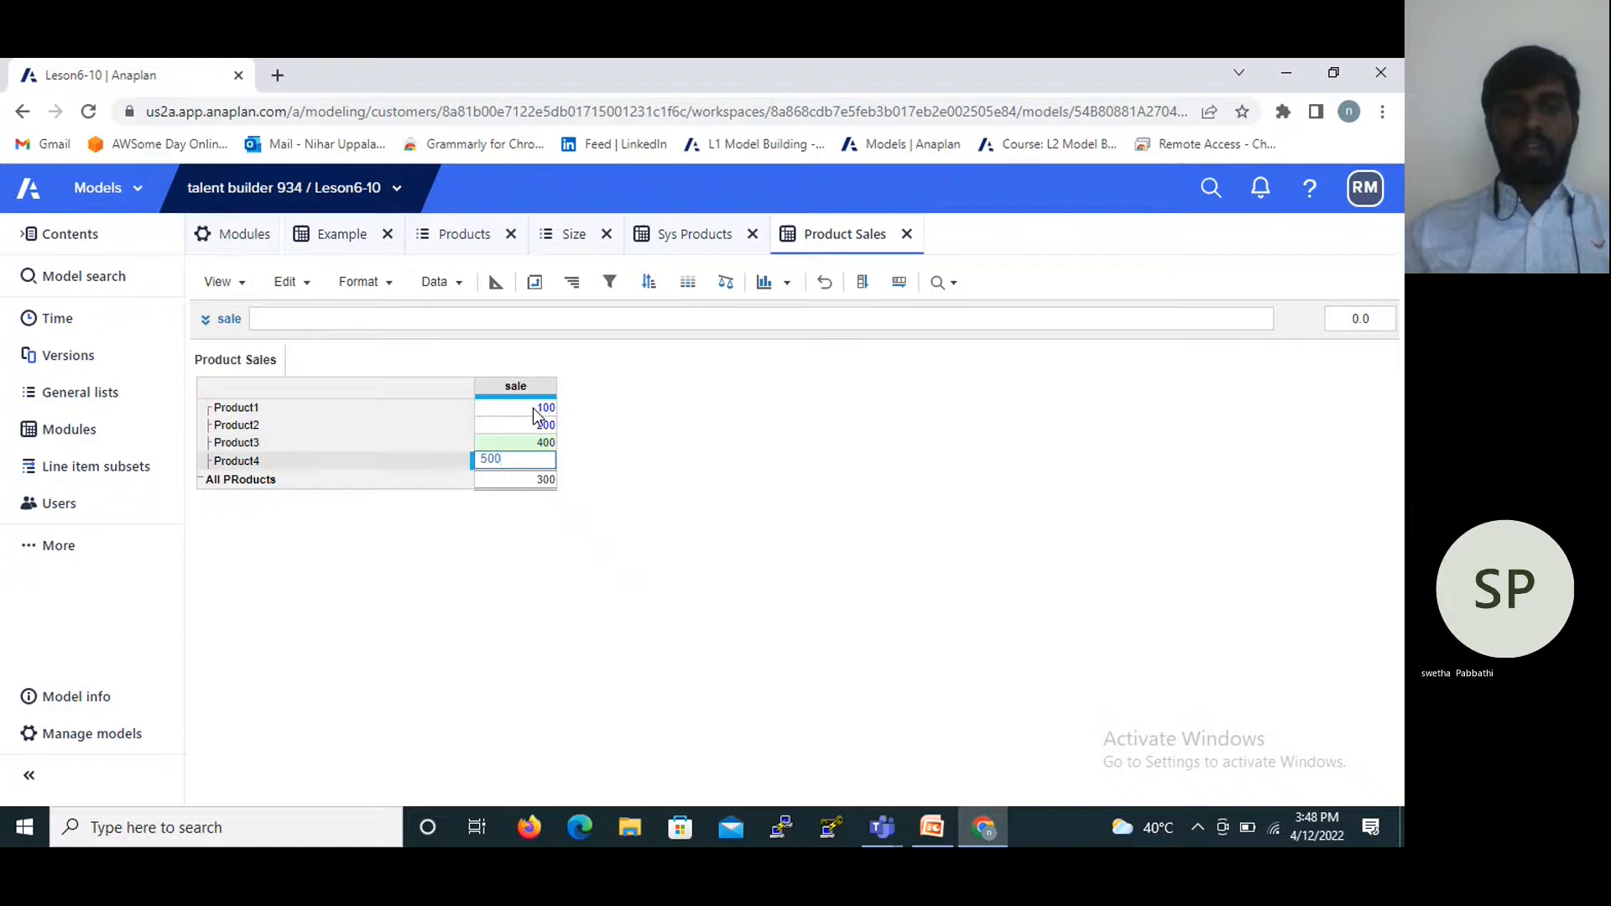
key(Return)
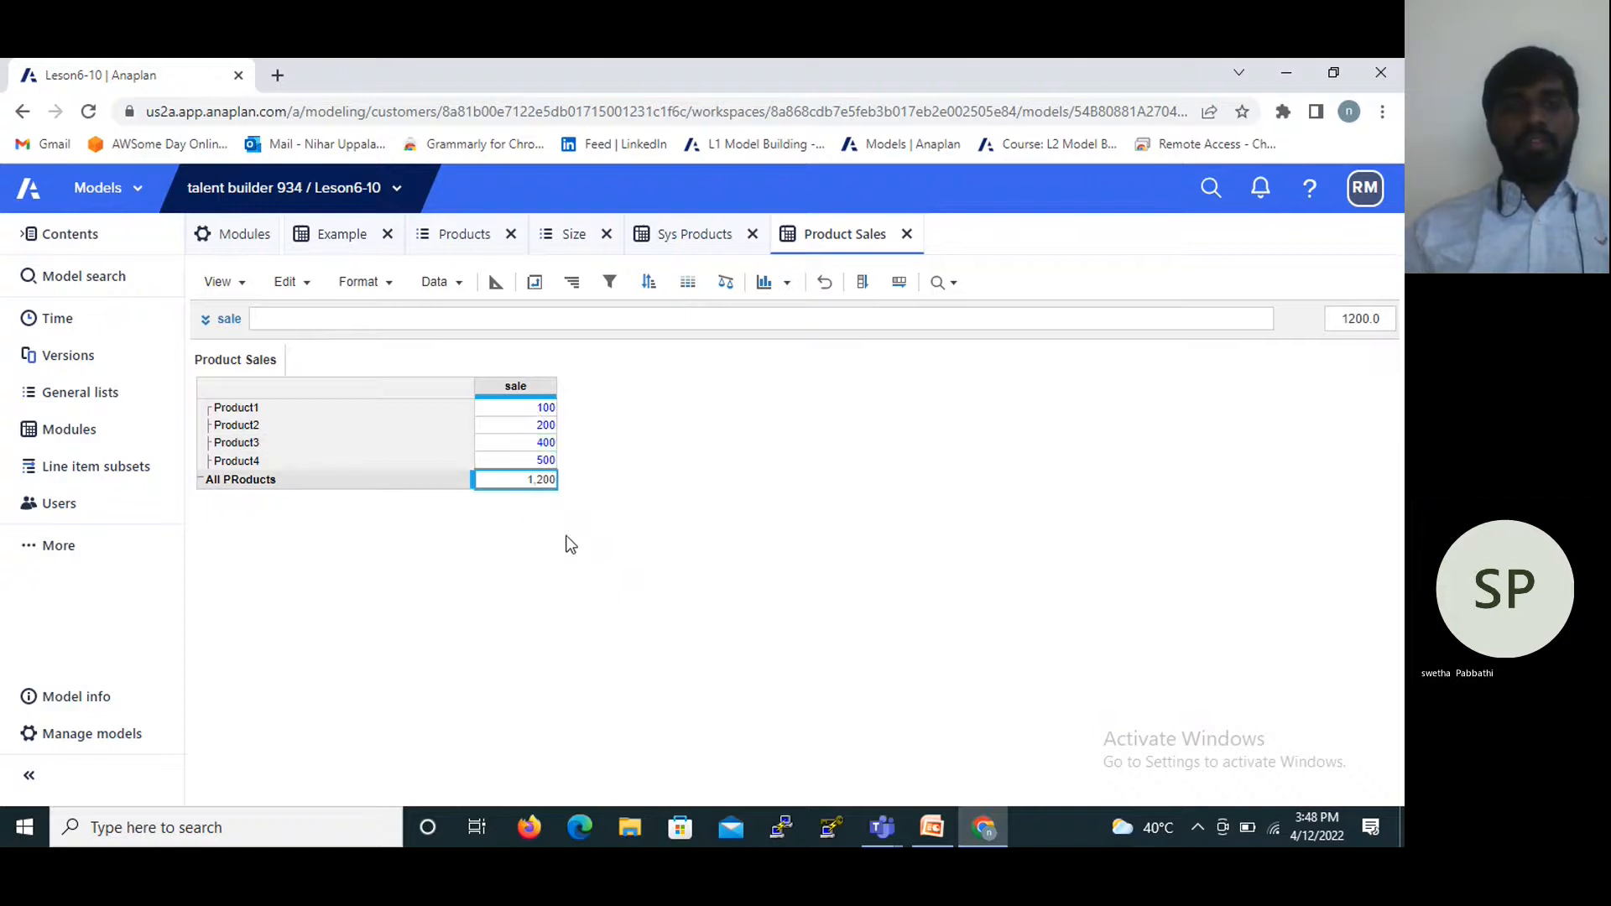
click(545, 448)
click(547, 462)
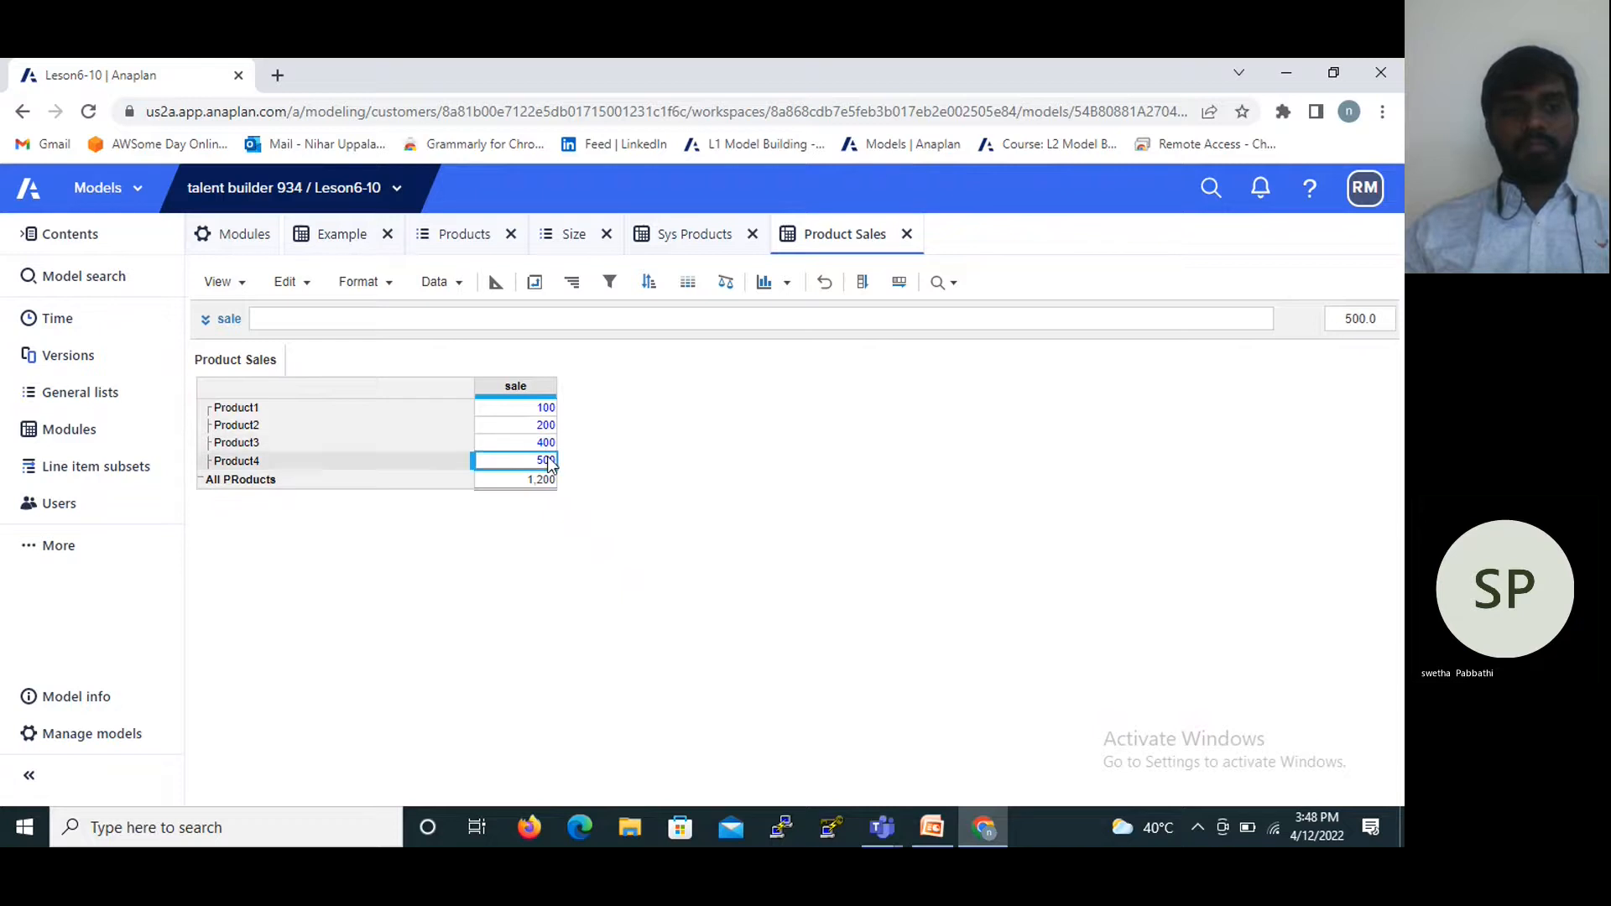
Start a new module named Sum Function Output and replace Time with the Size list as its column dimension.
click(241, 235)
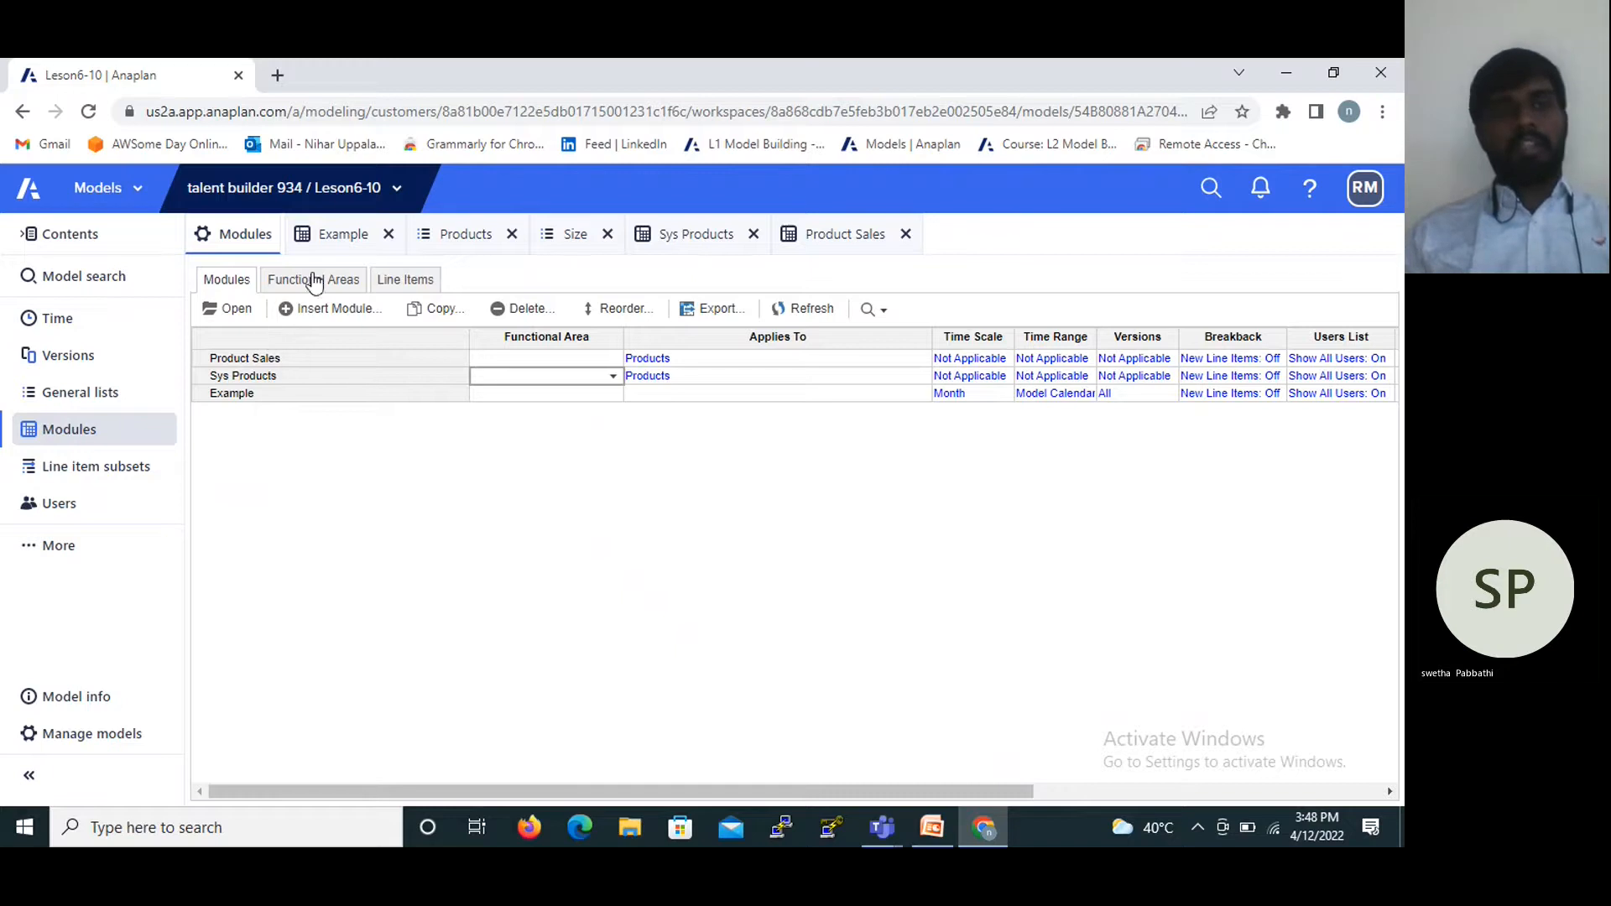
click(330, 308)
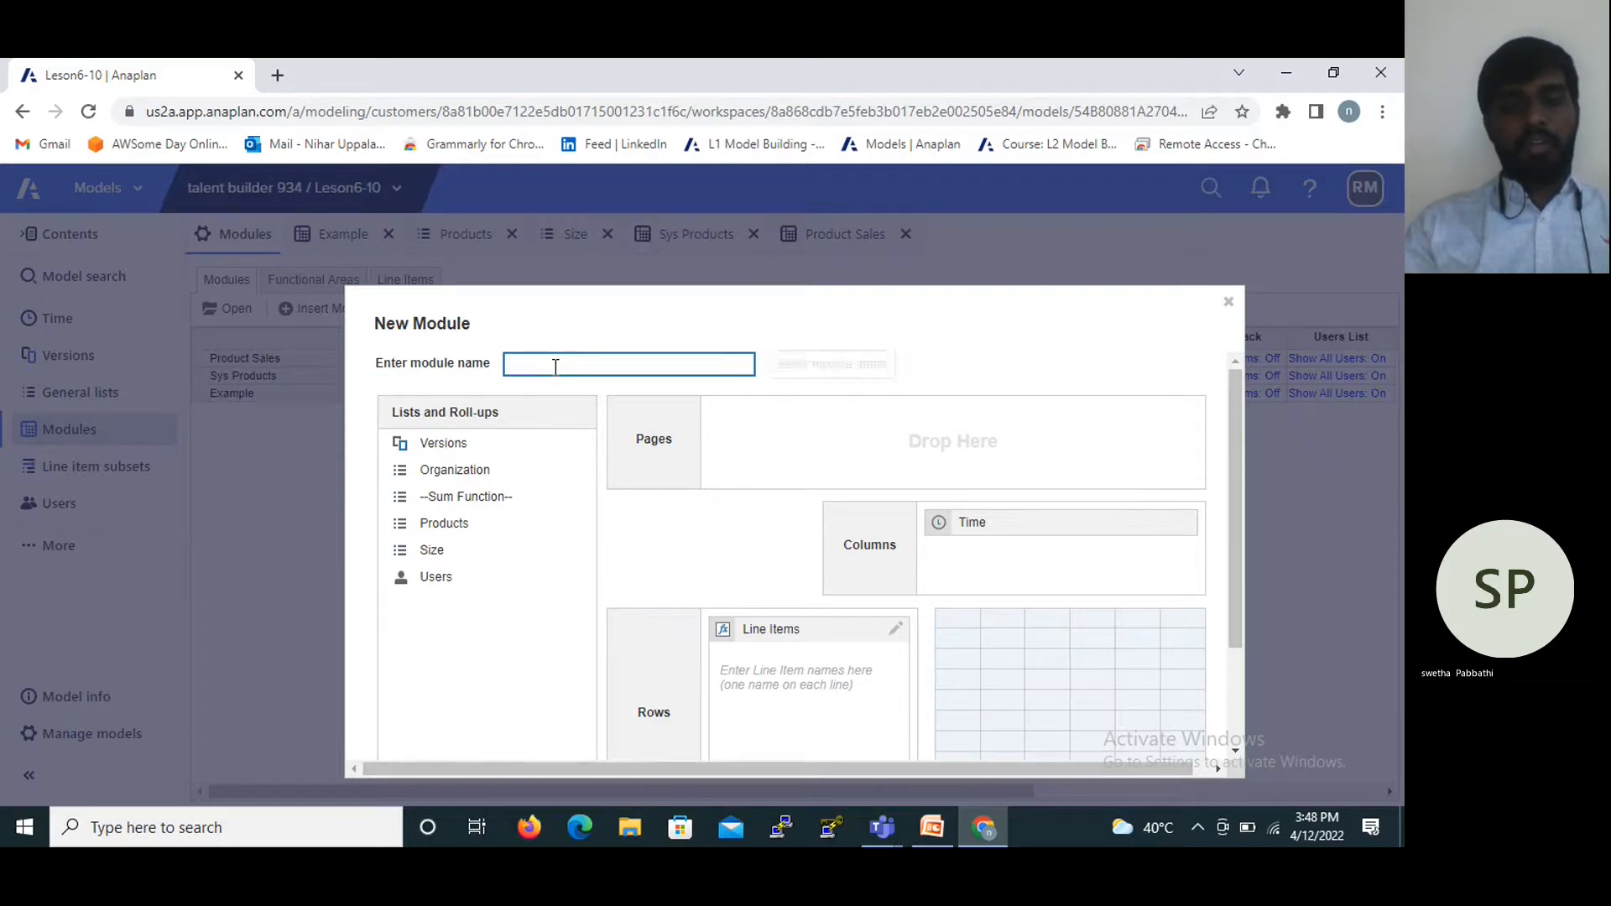
text(Su)
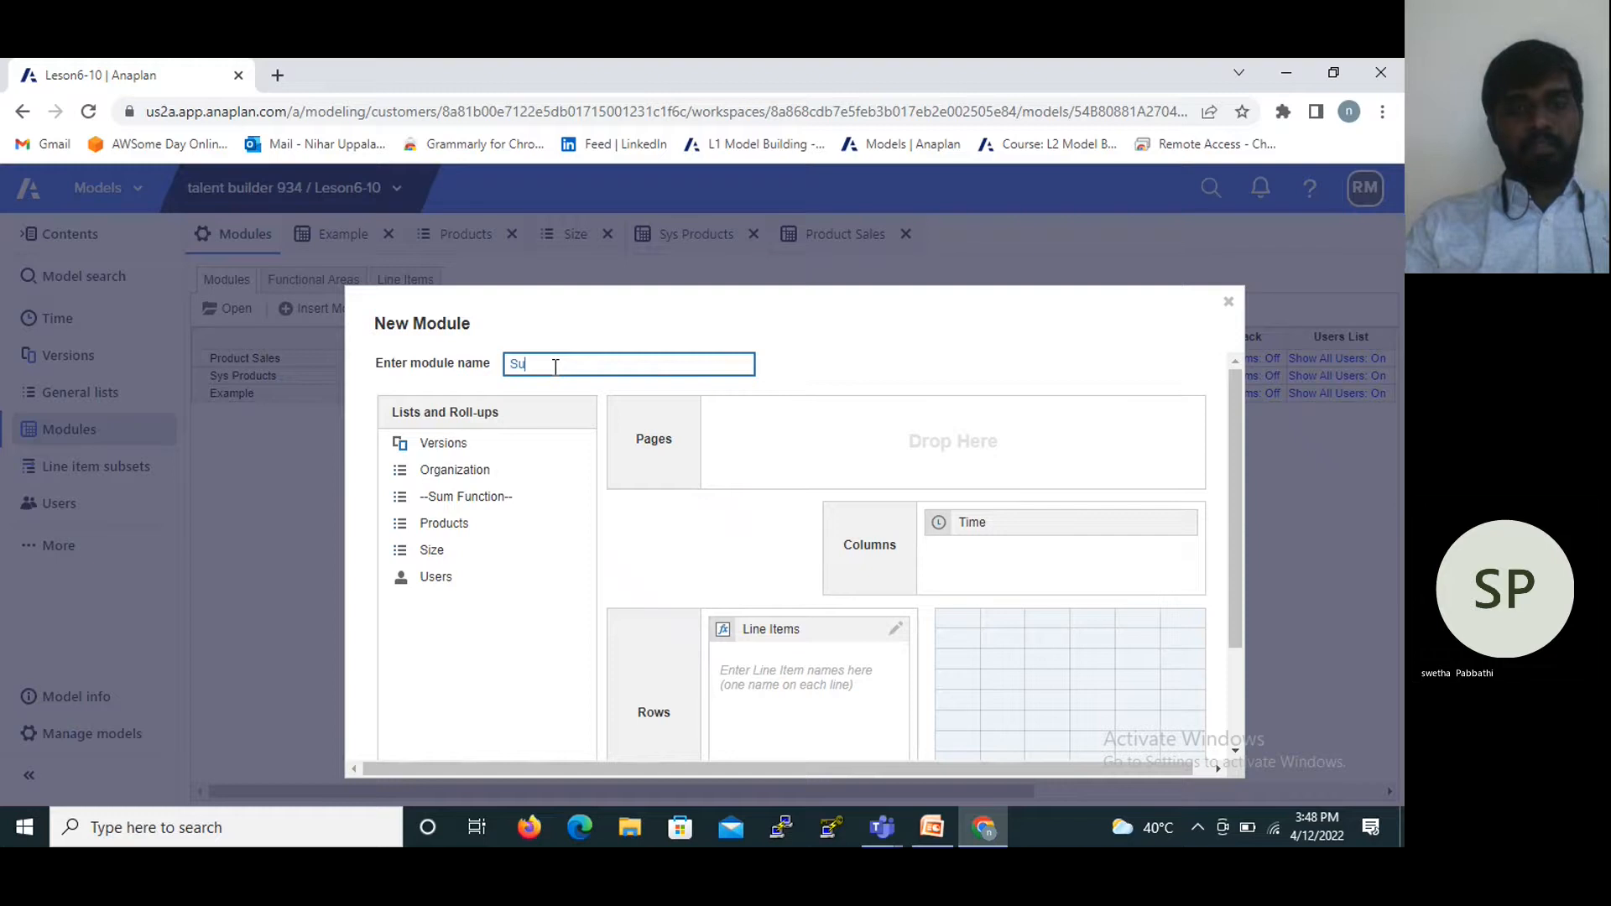
text(m Functio)
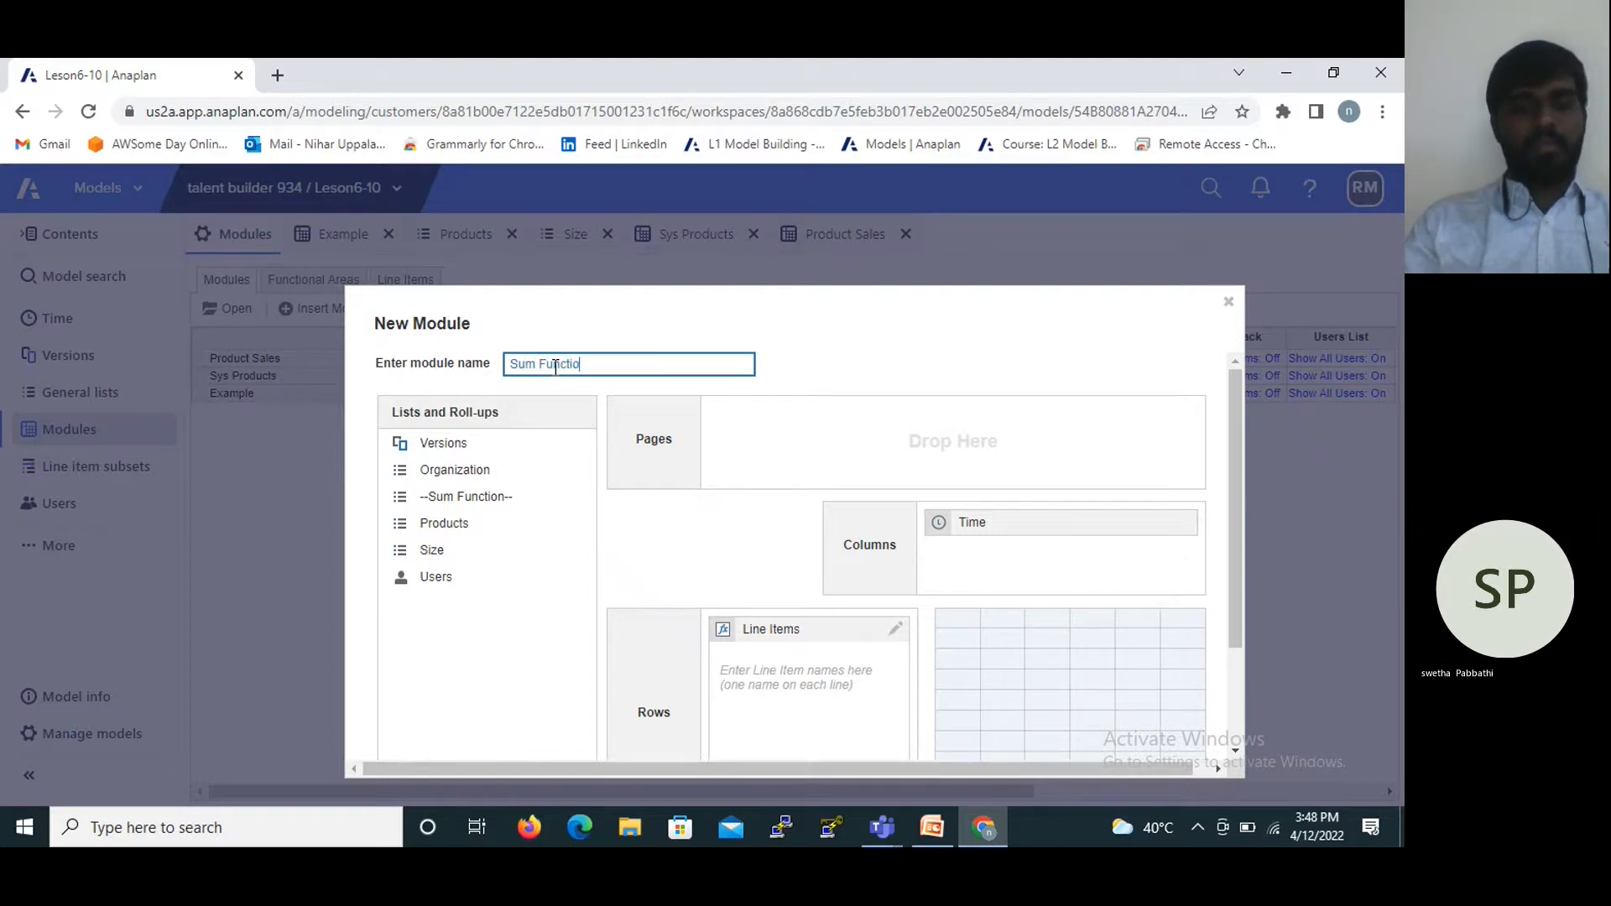
text(n Output)
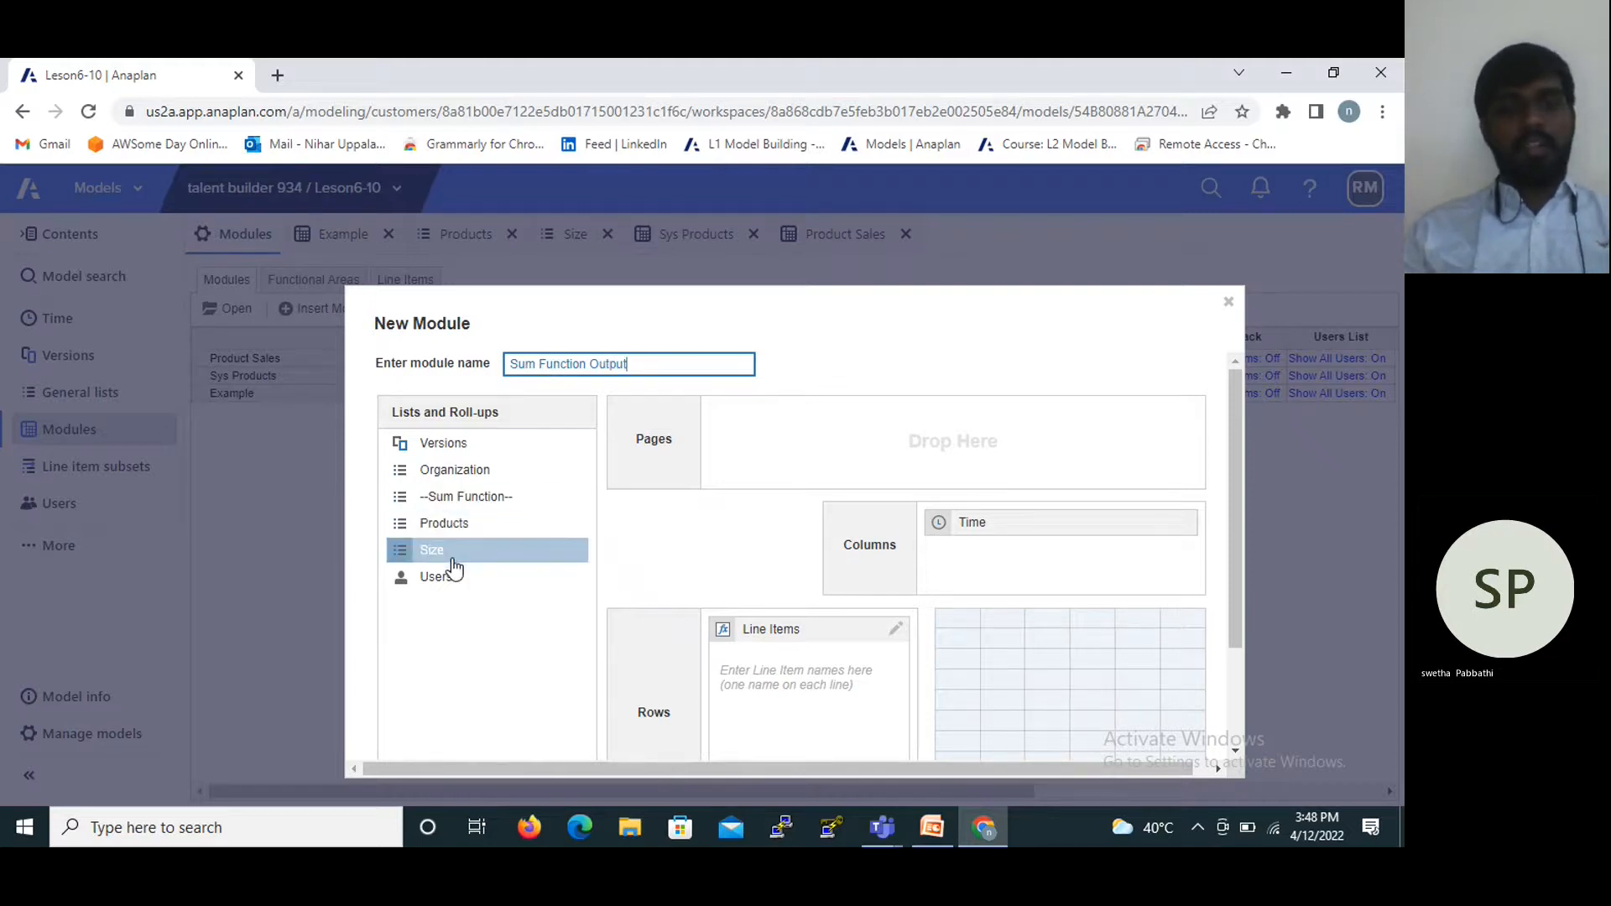
drag(442, 560, 442, 622)
Add a line item named Sales, place Size on rows and Line Items on columns, and create the Sum Function Output module.
click(770, 680)
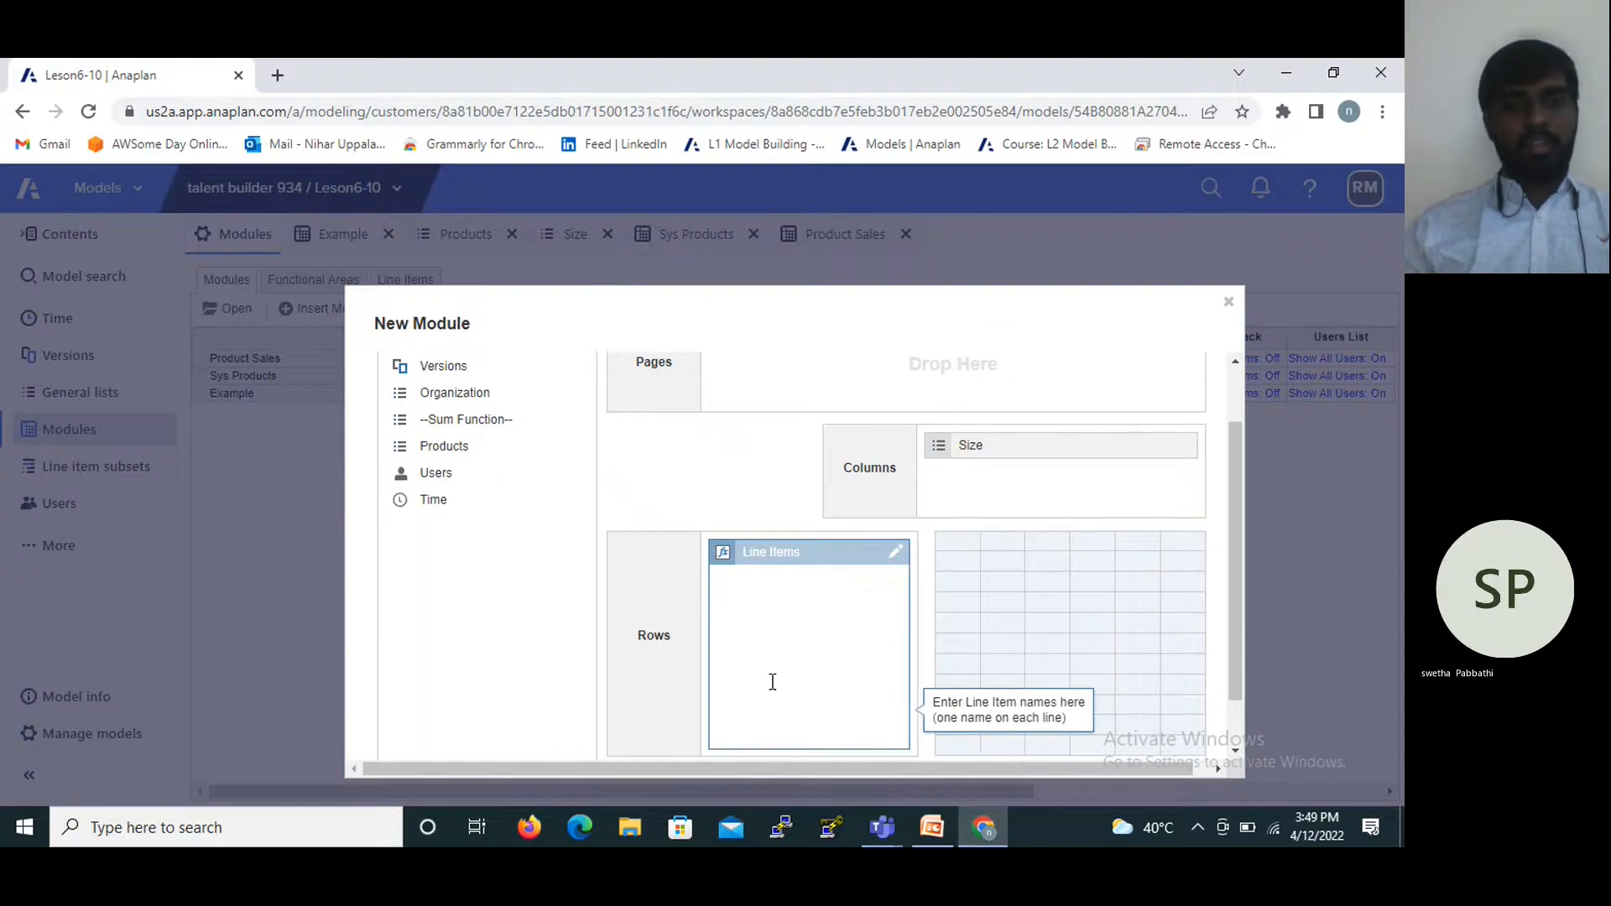
click(770, 589)
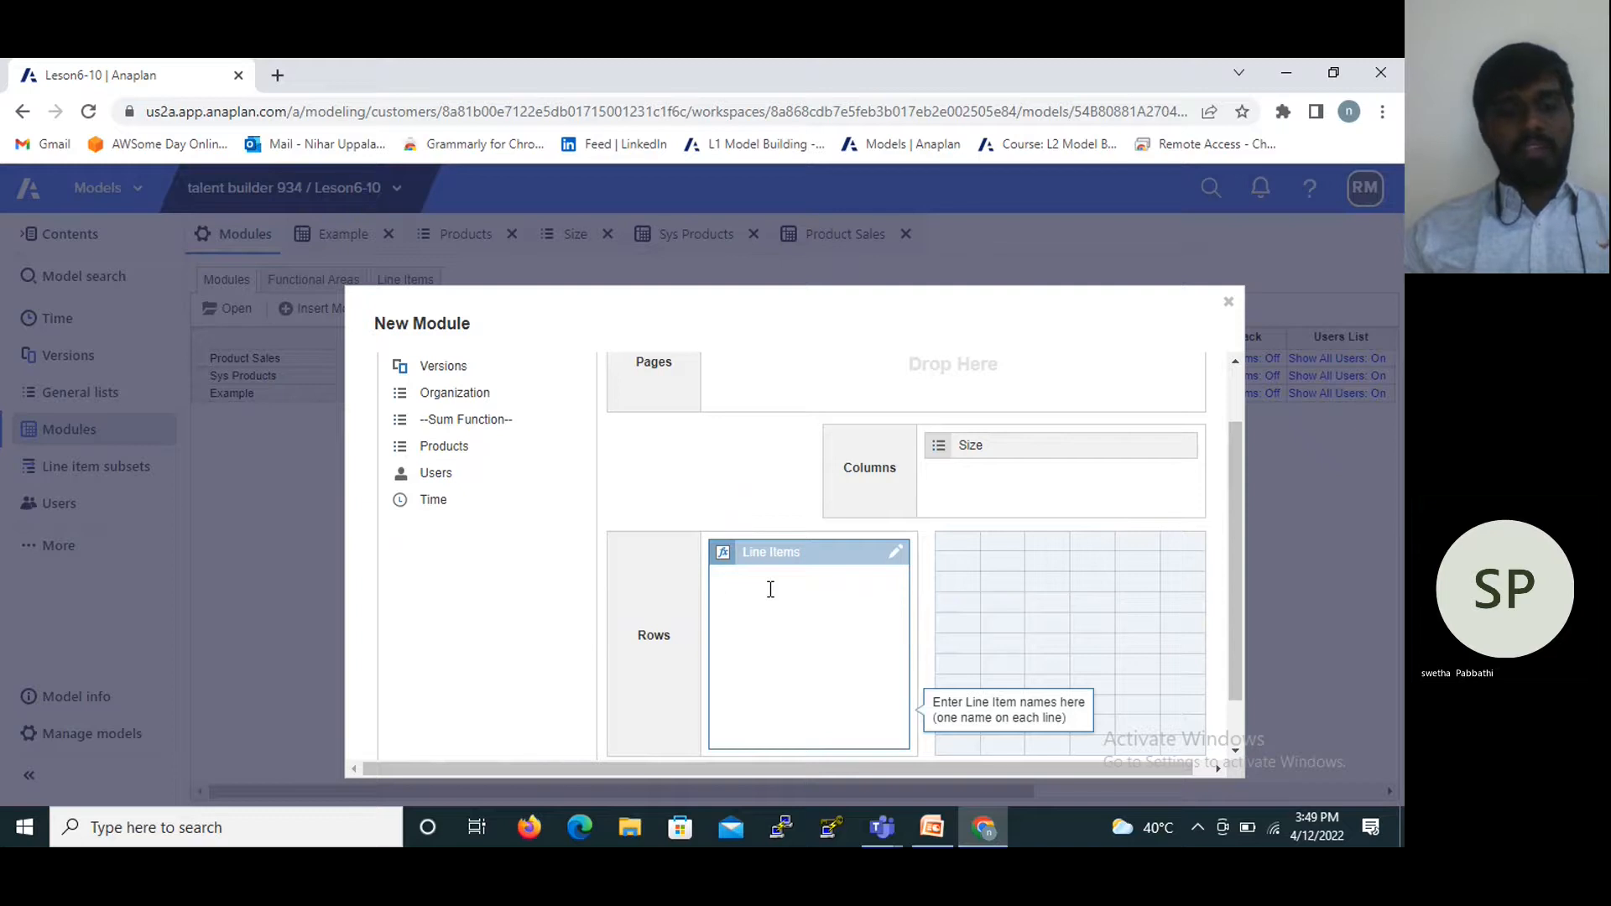
text(Sales)
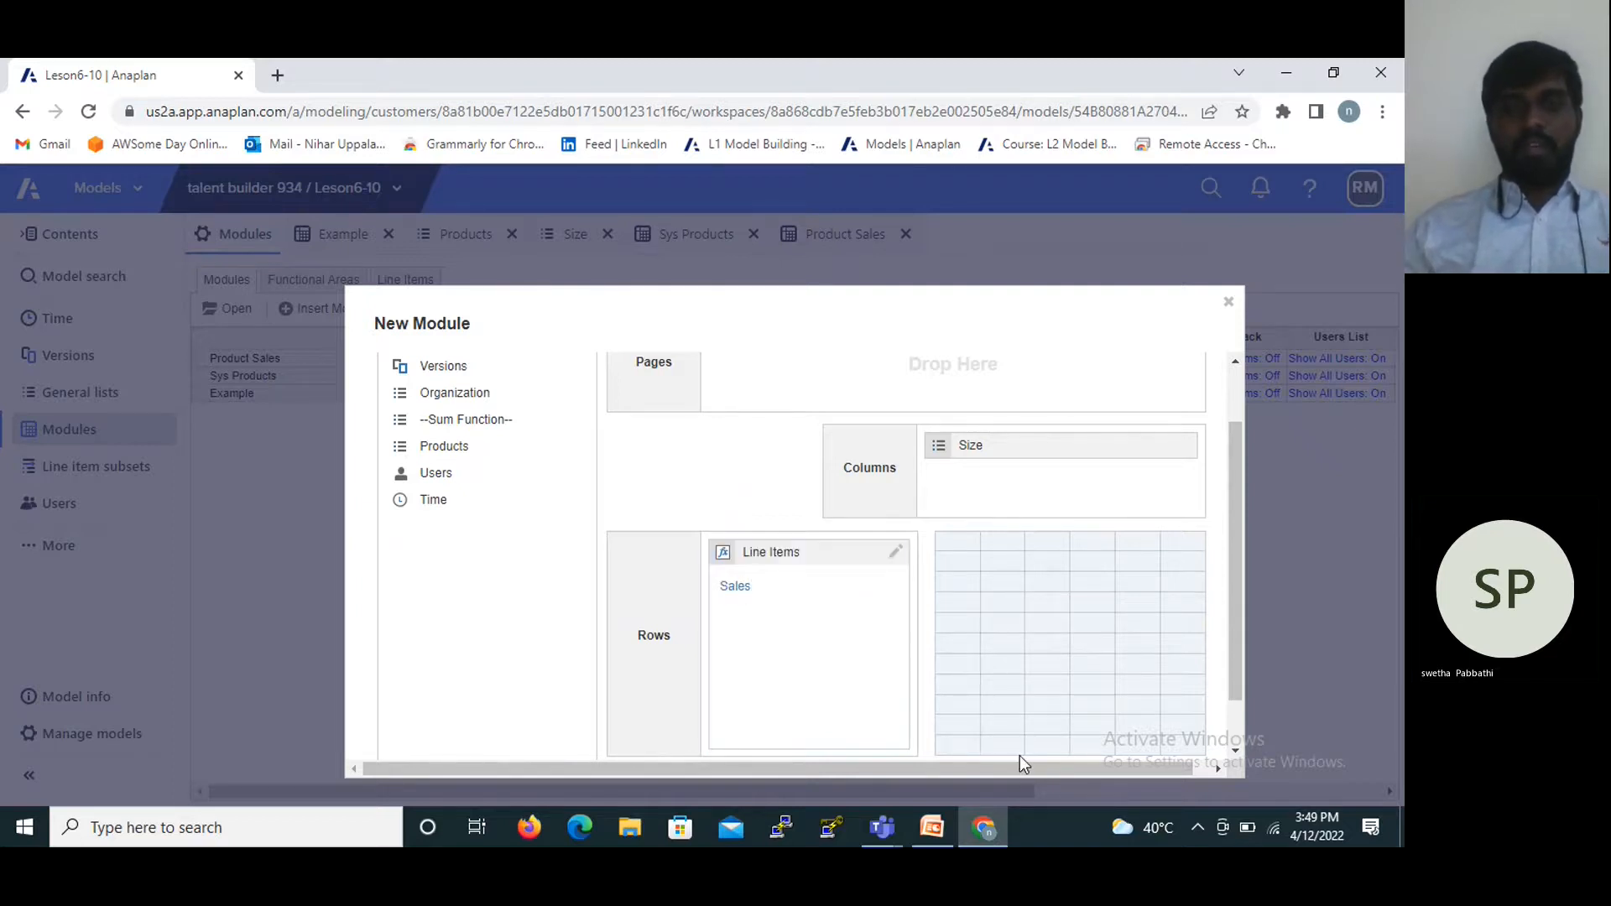
drag(974, 446, 998, 482)
scroll(902, 638, down, 2)
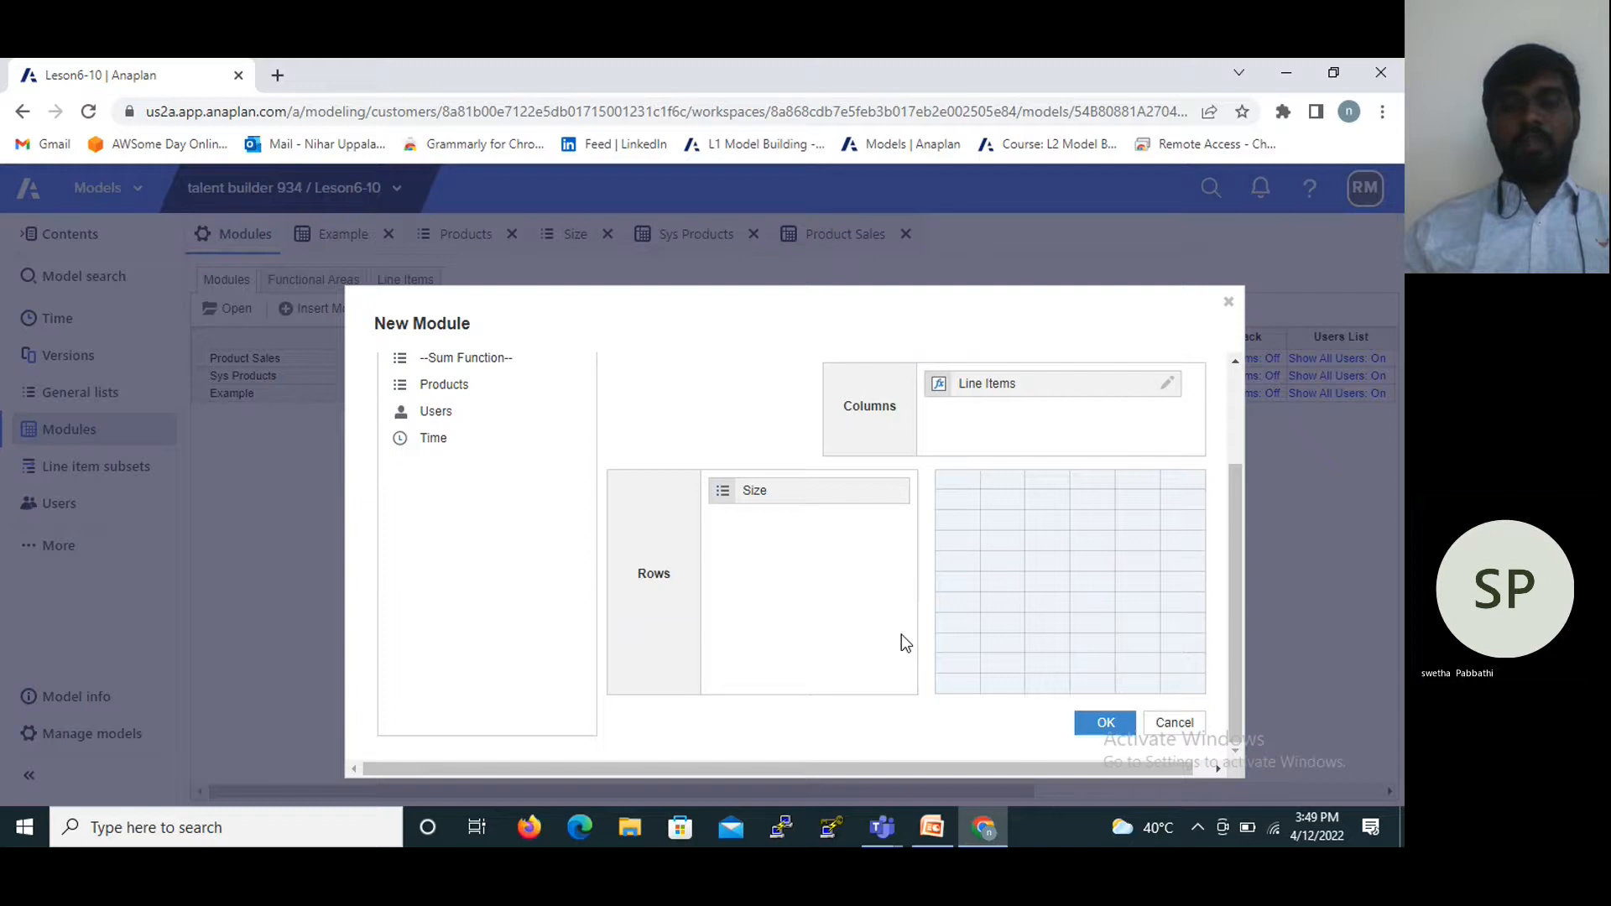
click(1100, 719)
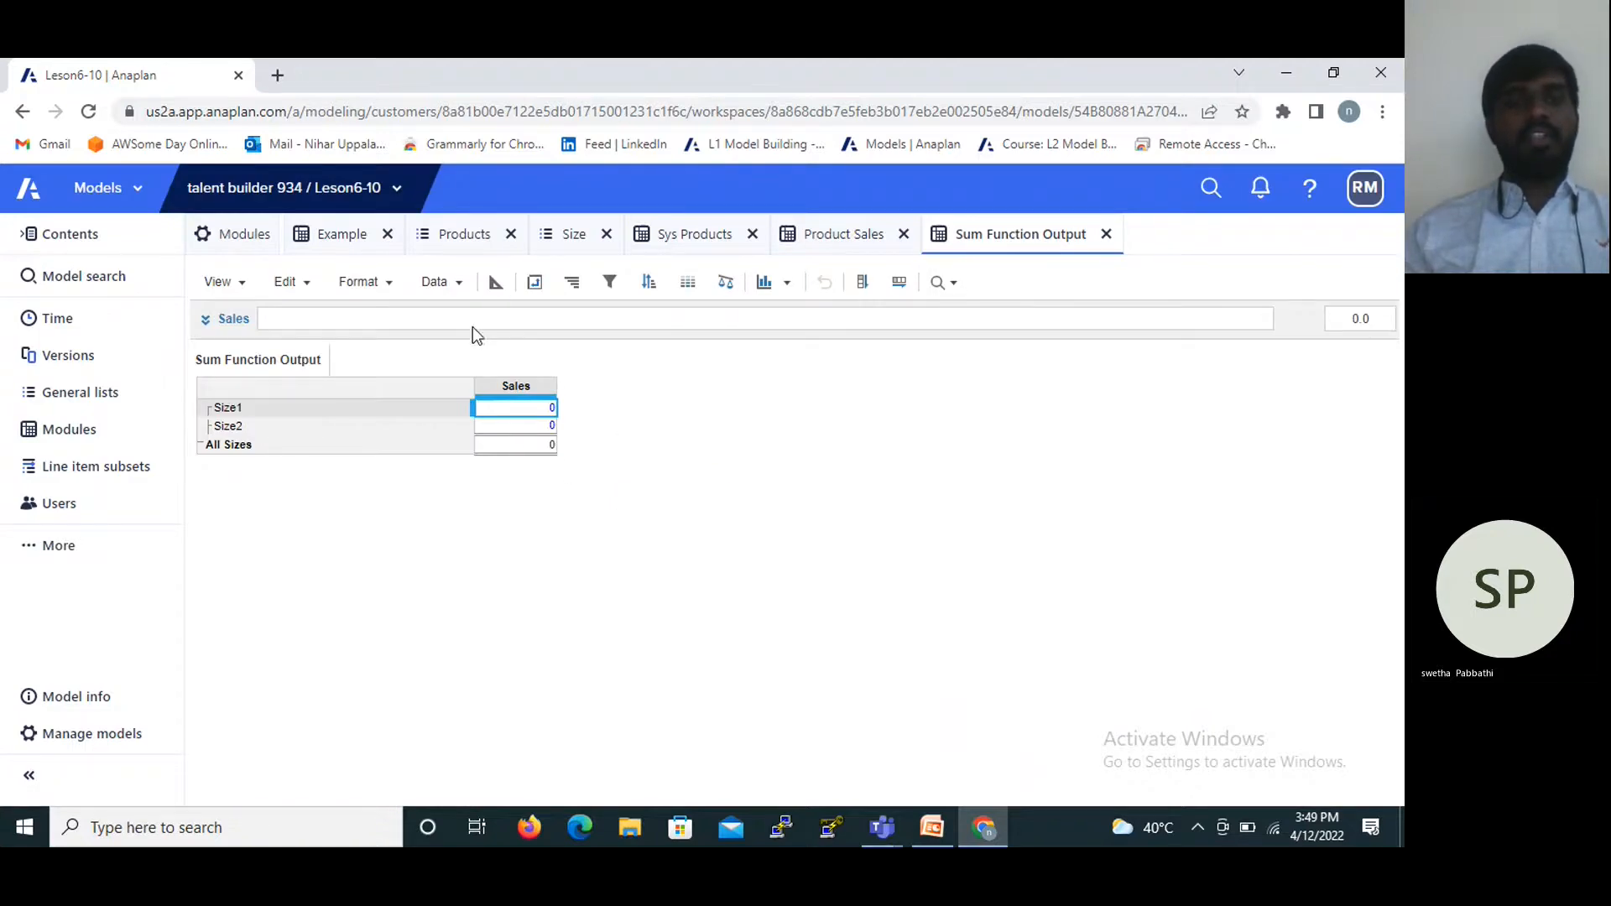
Change the Sales line item's format to List using the Size list, switch to the module grid and return to the blueprint.
click(497, 284)
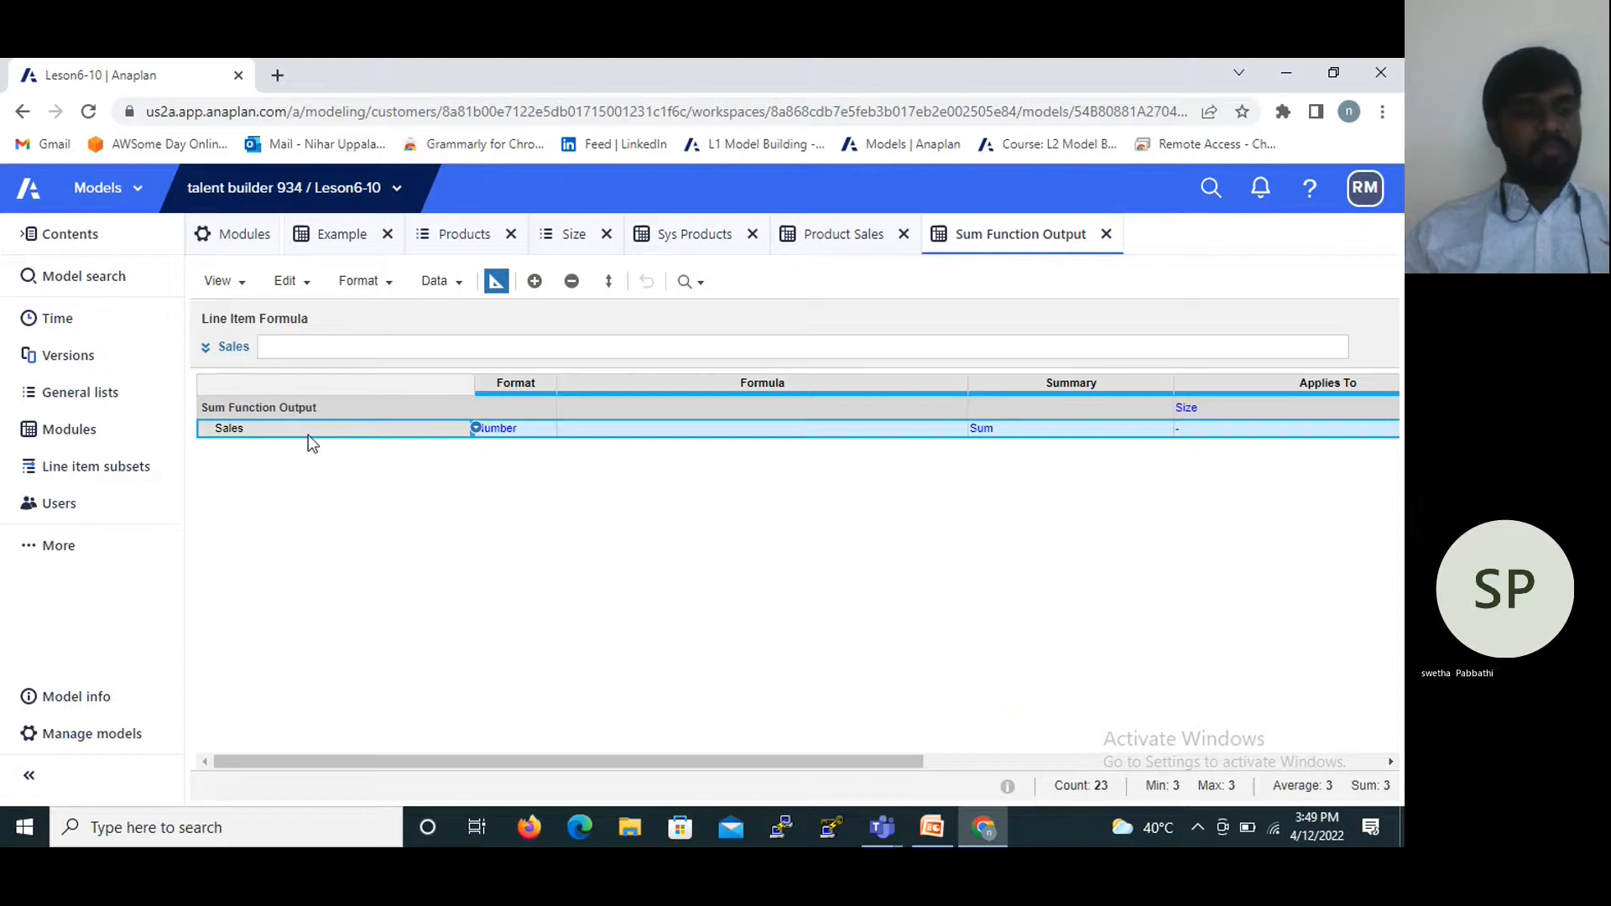
click(519, 428)
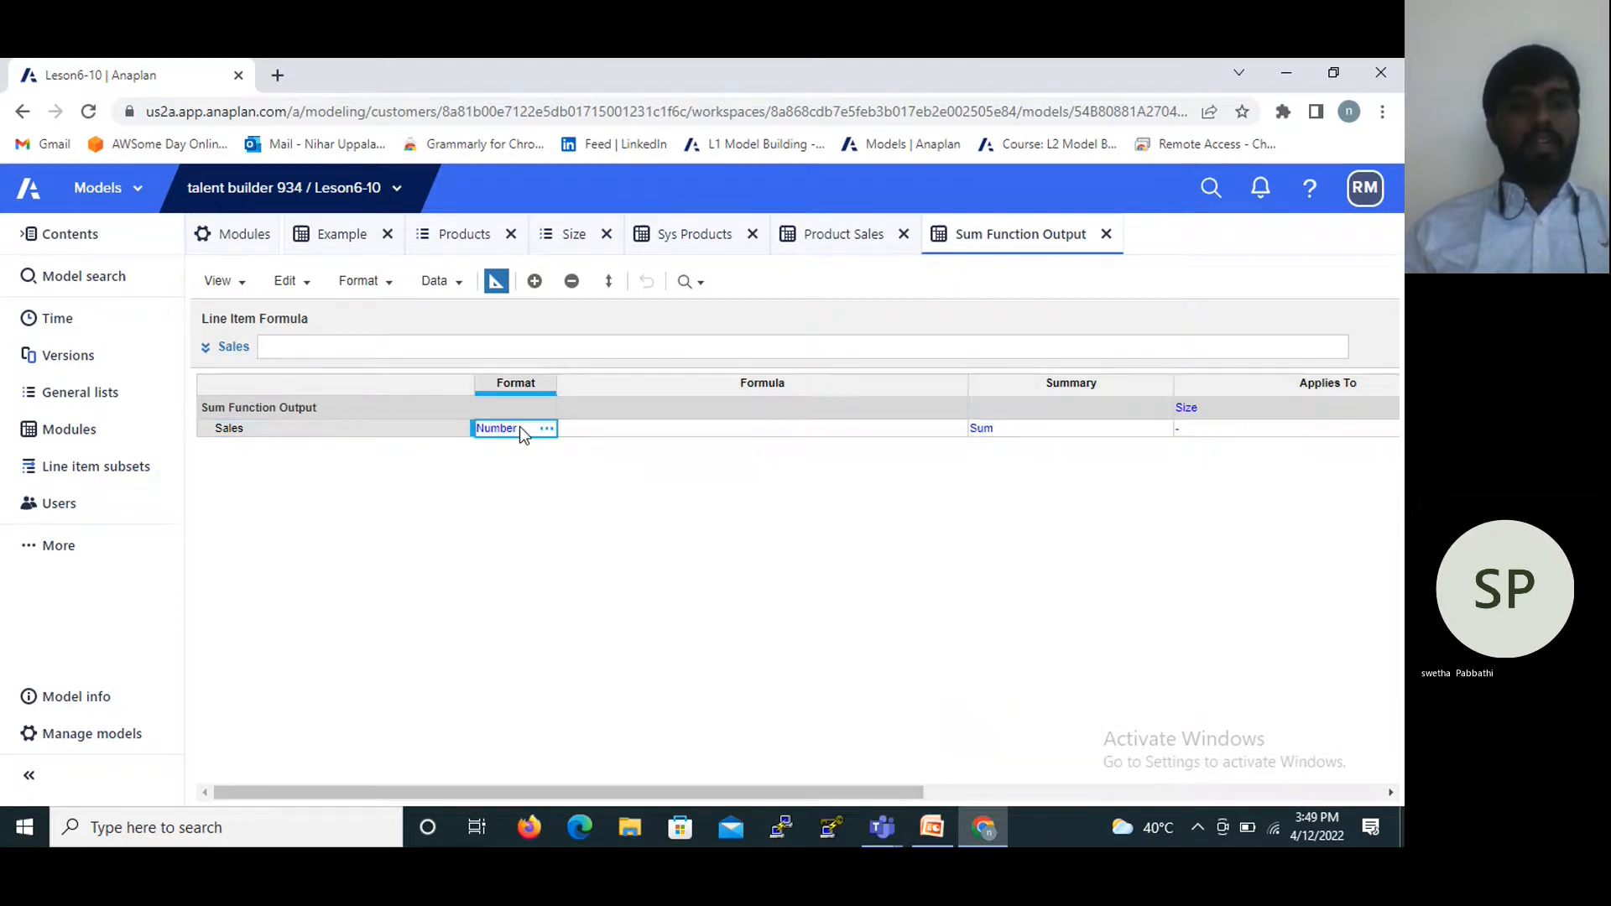
click(559, 428)
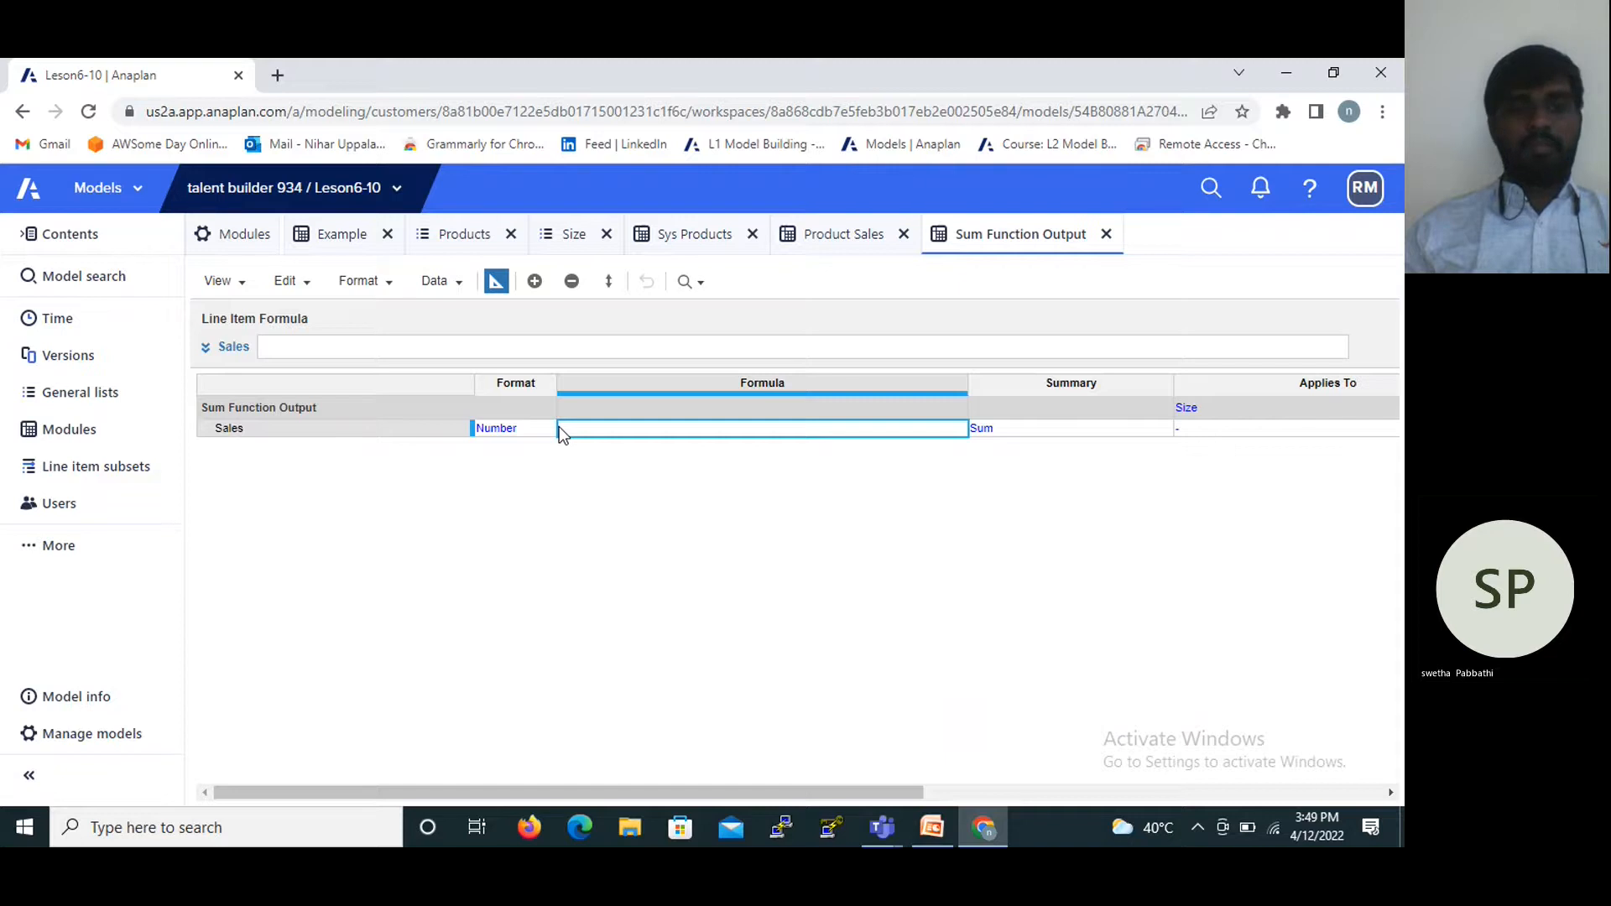
click(529, 430)
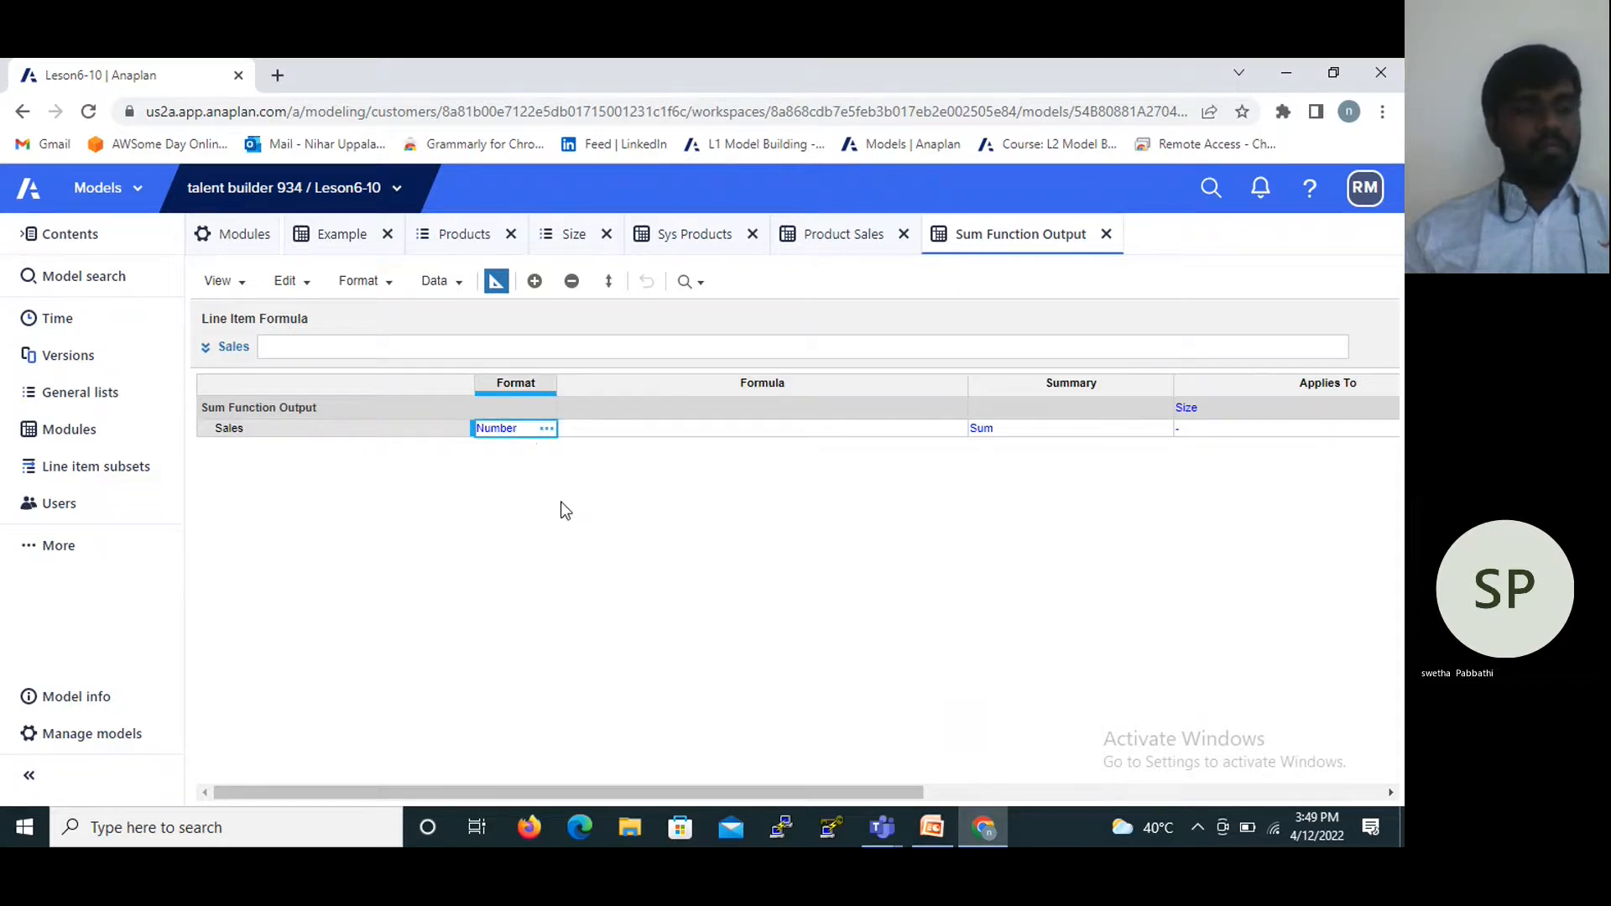
click(548, 428)
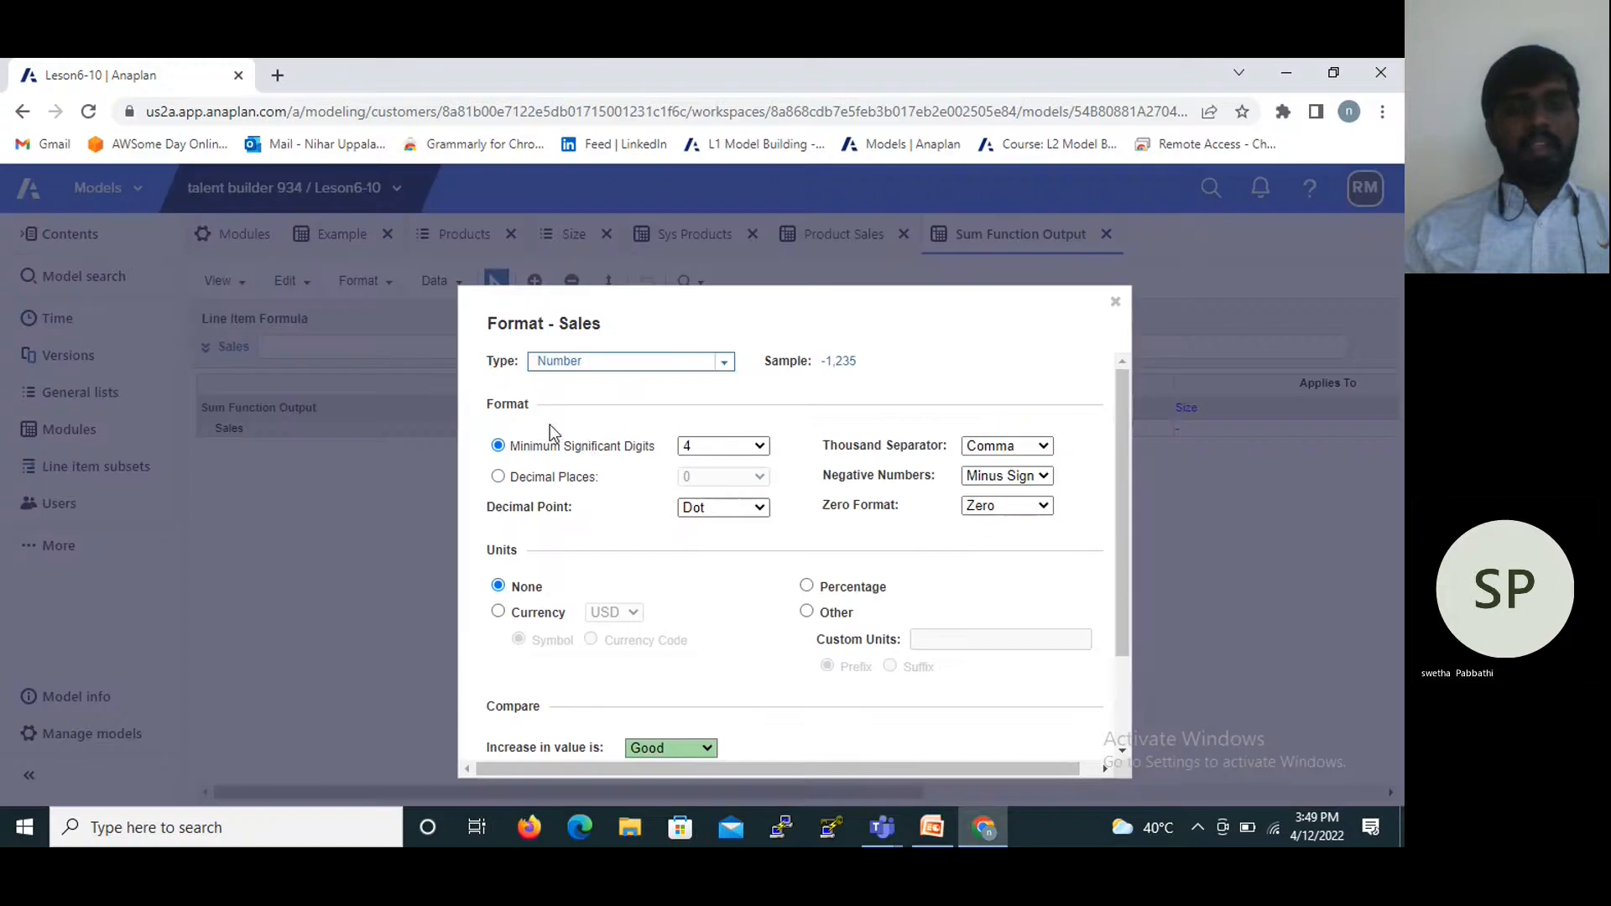
click(705, 366)
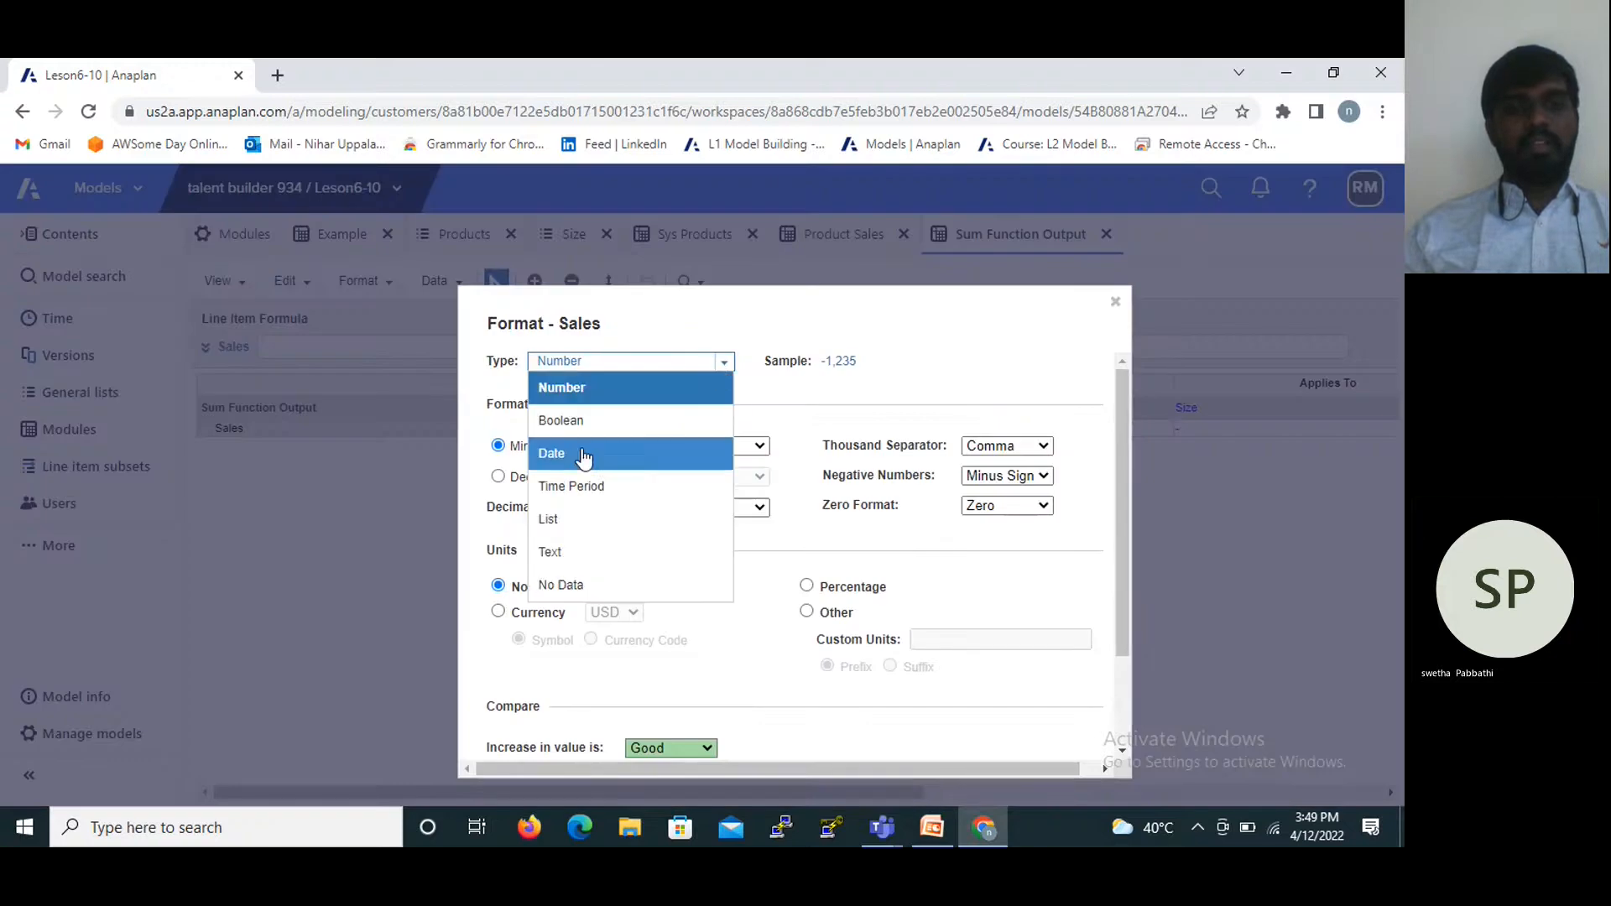
click(554, 520)
click(735, 401)
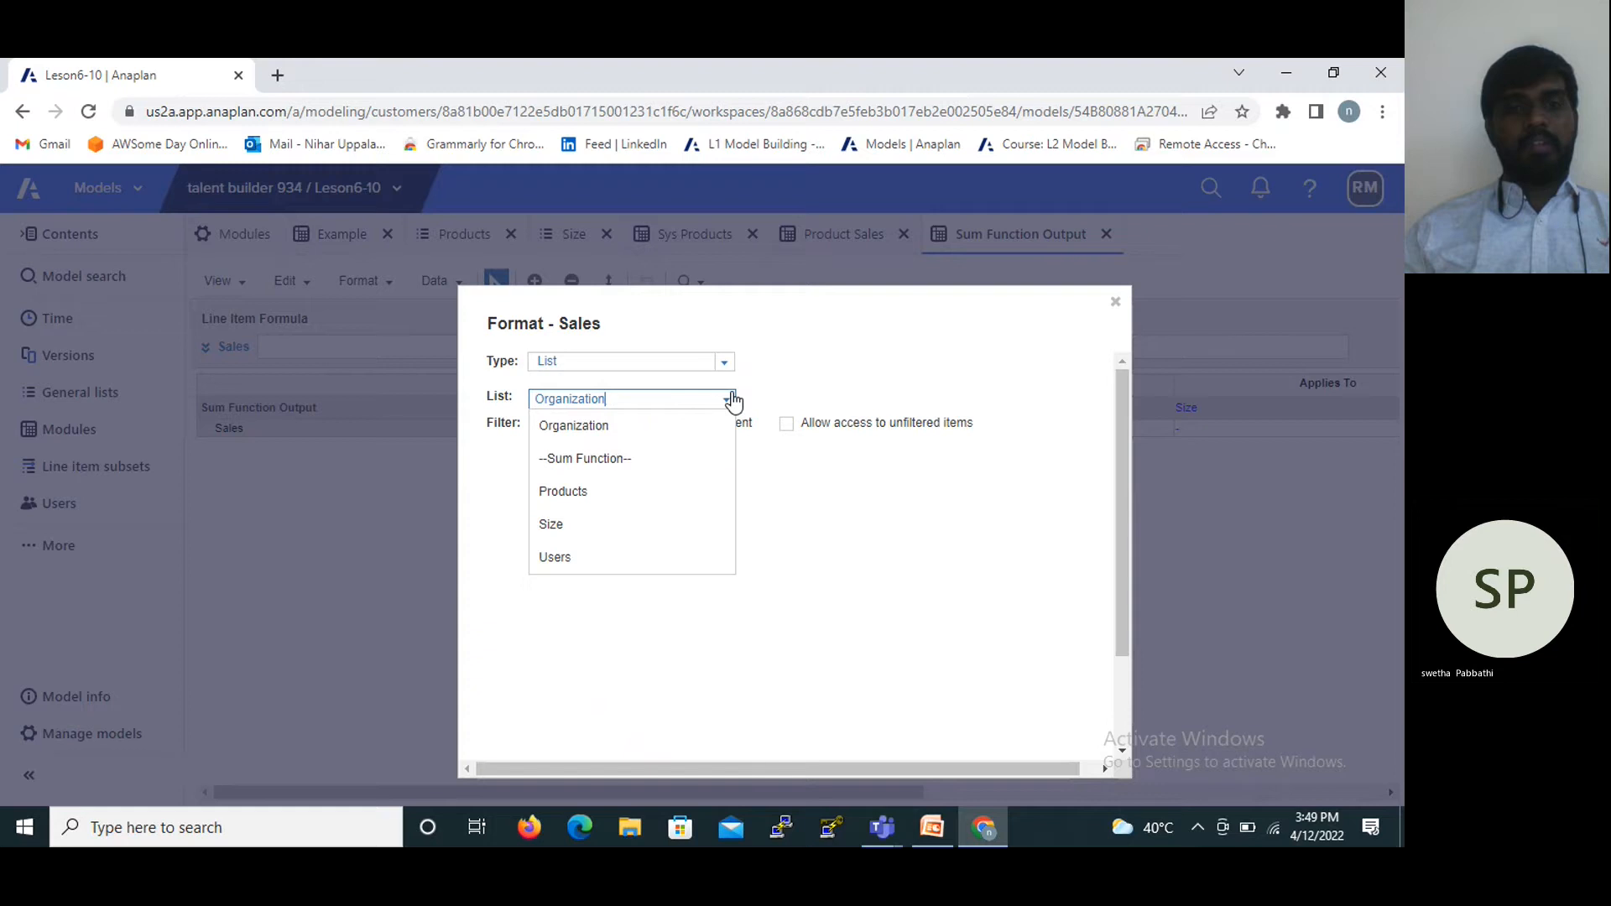
click(572, 538)
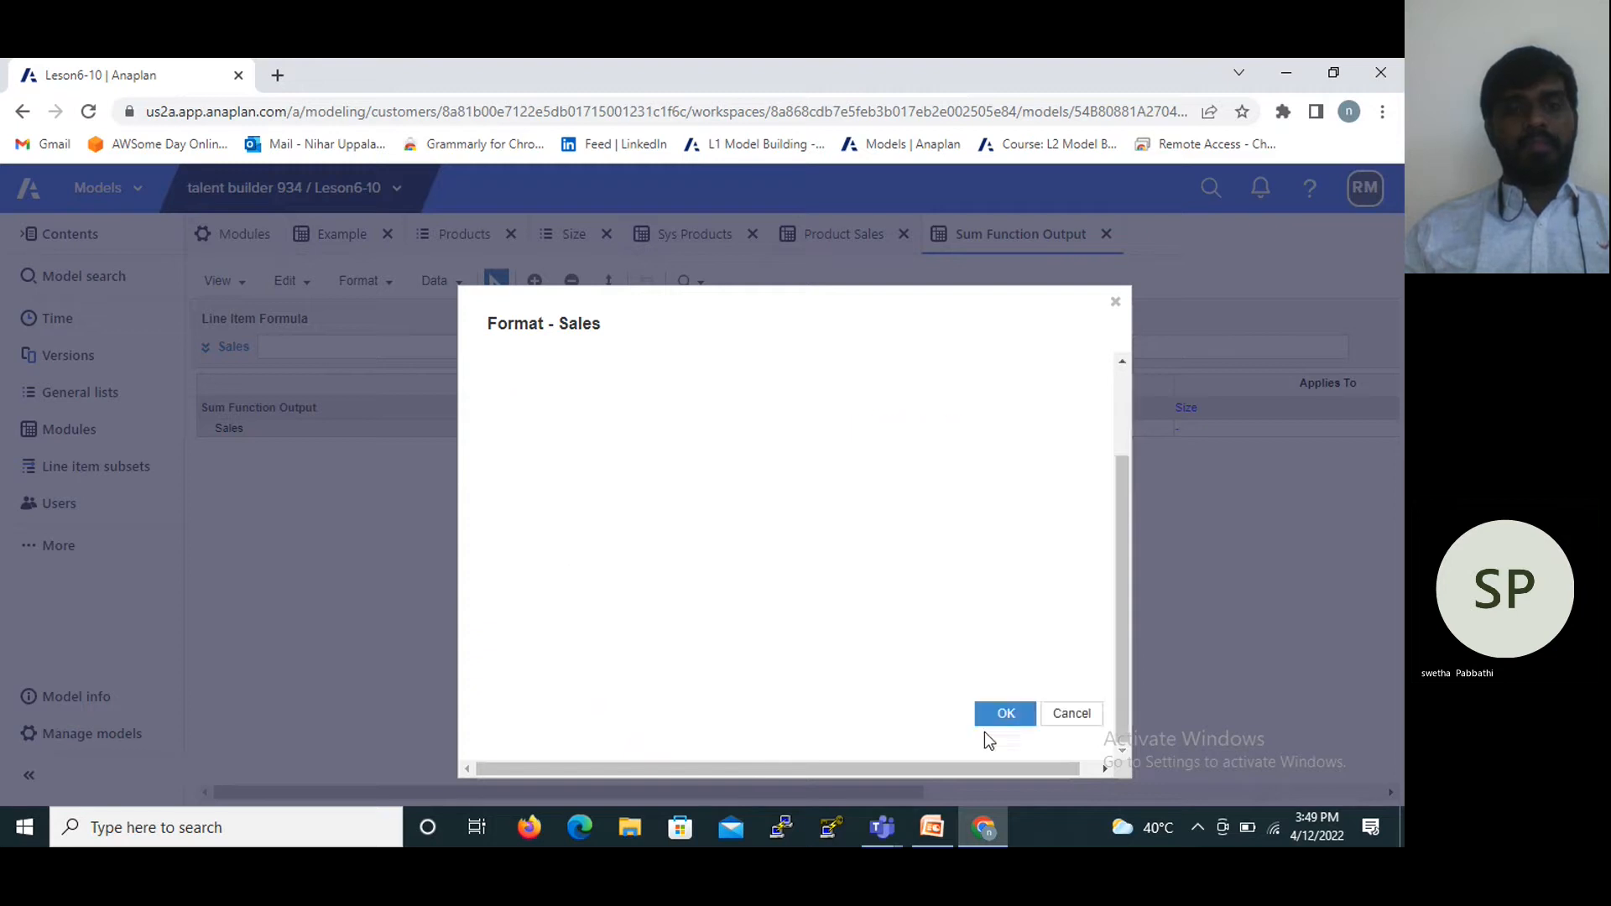
click(1005, 714)
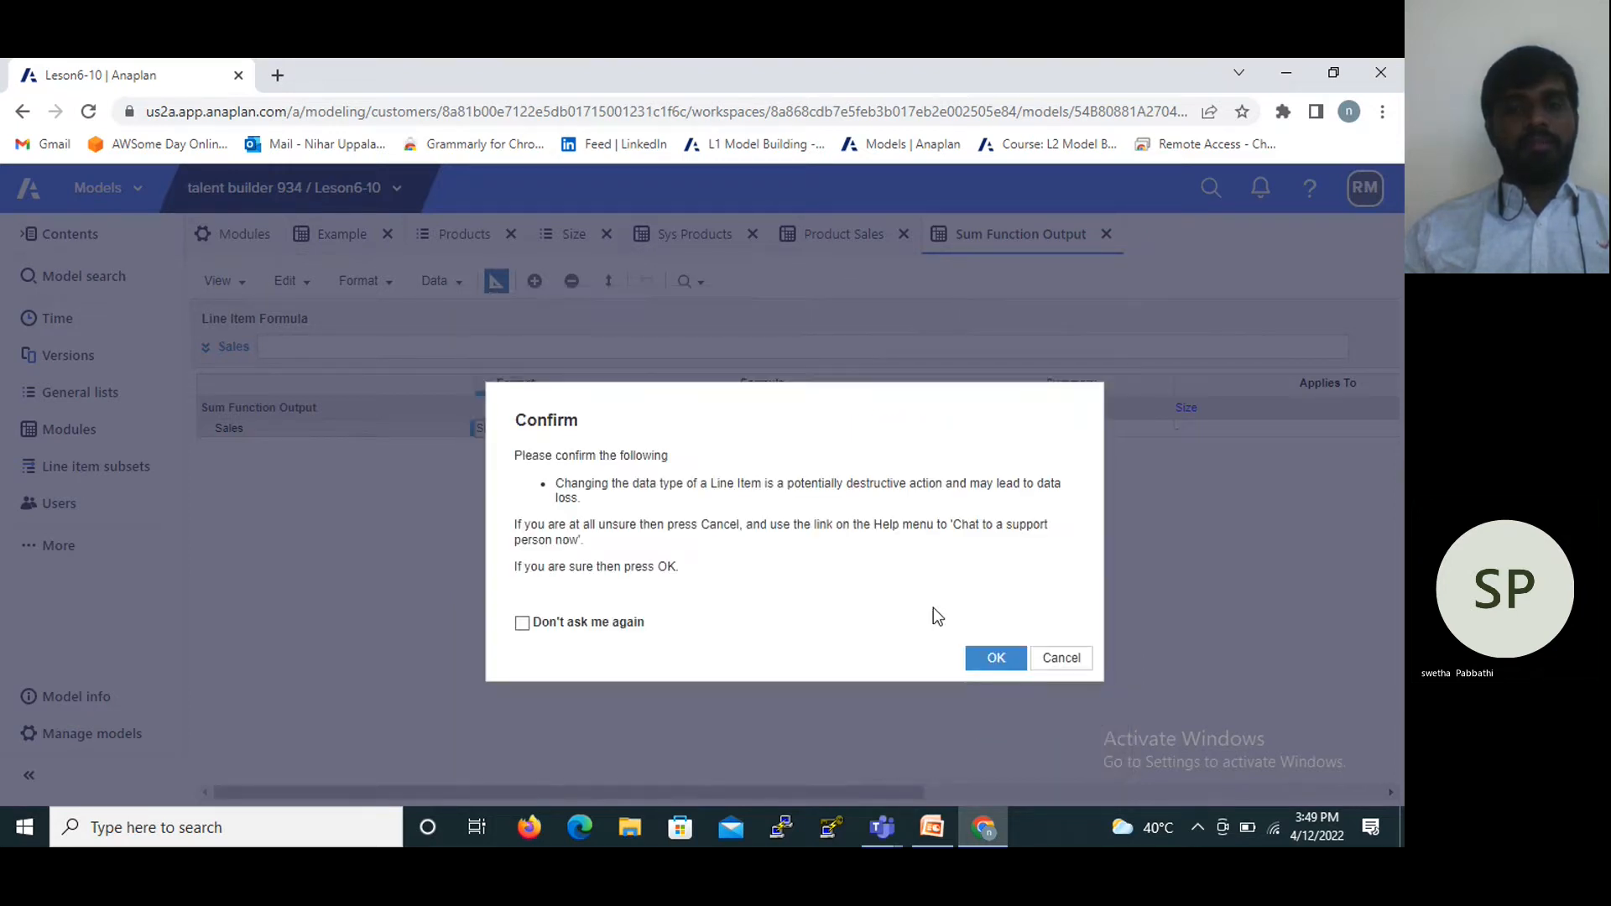
click(988, 656)
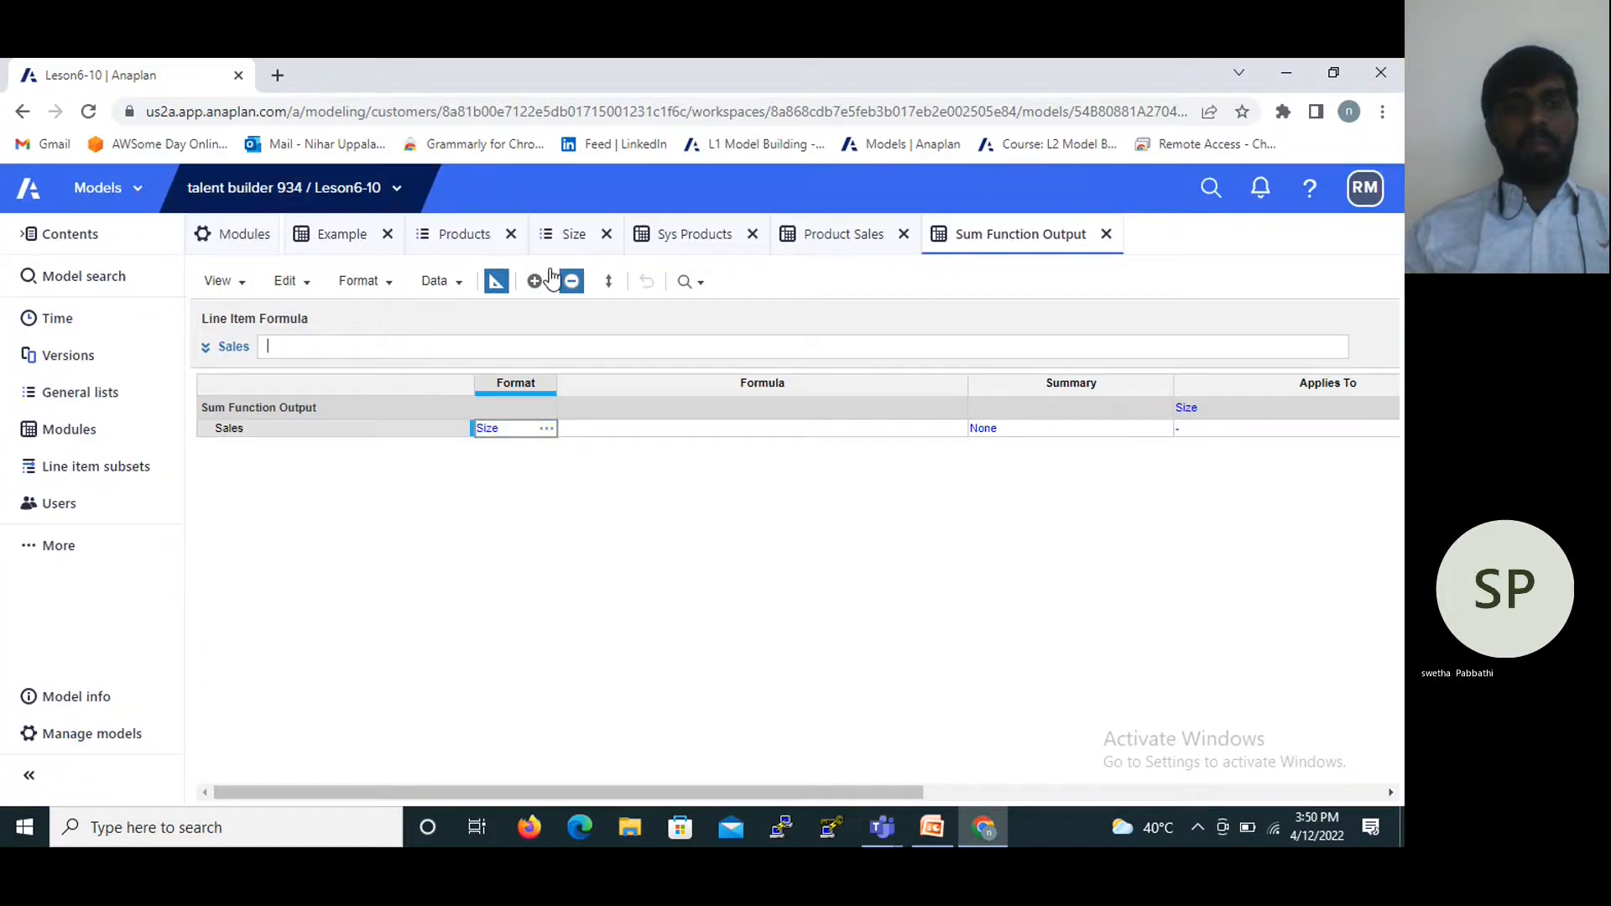
click(495, 280)
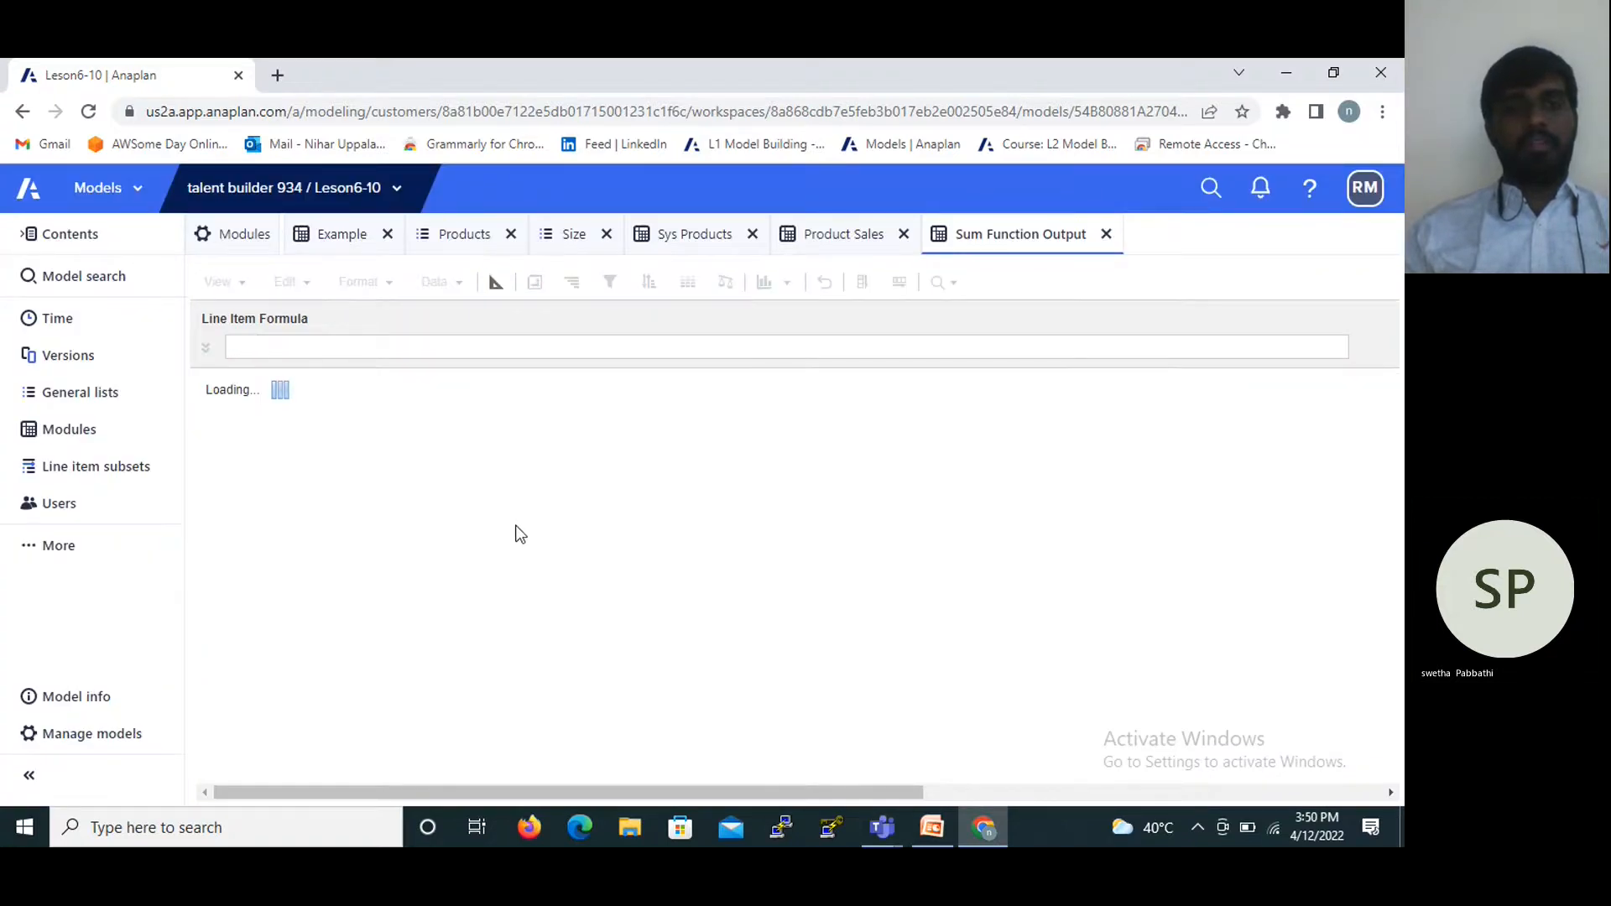
click(499, 287)
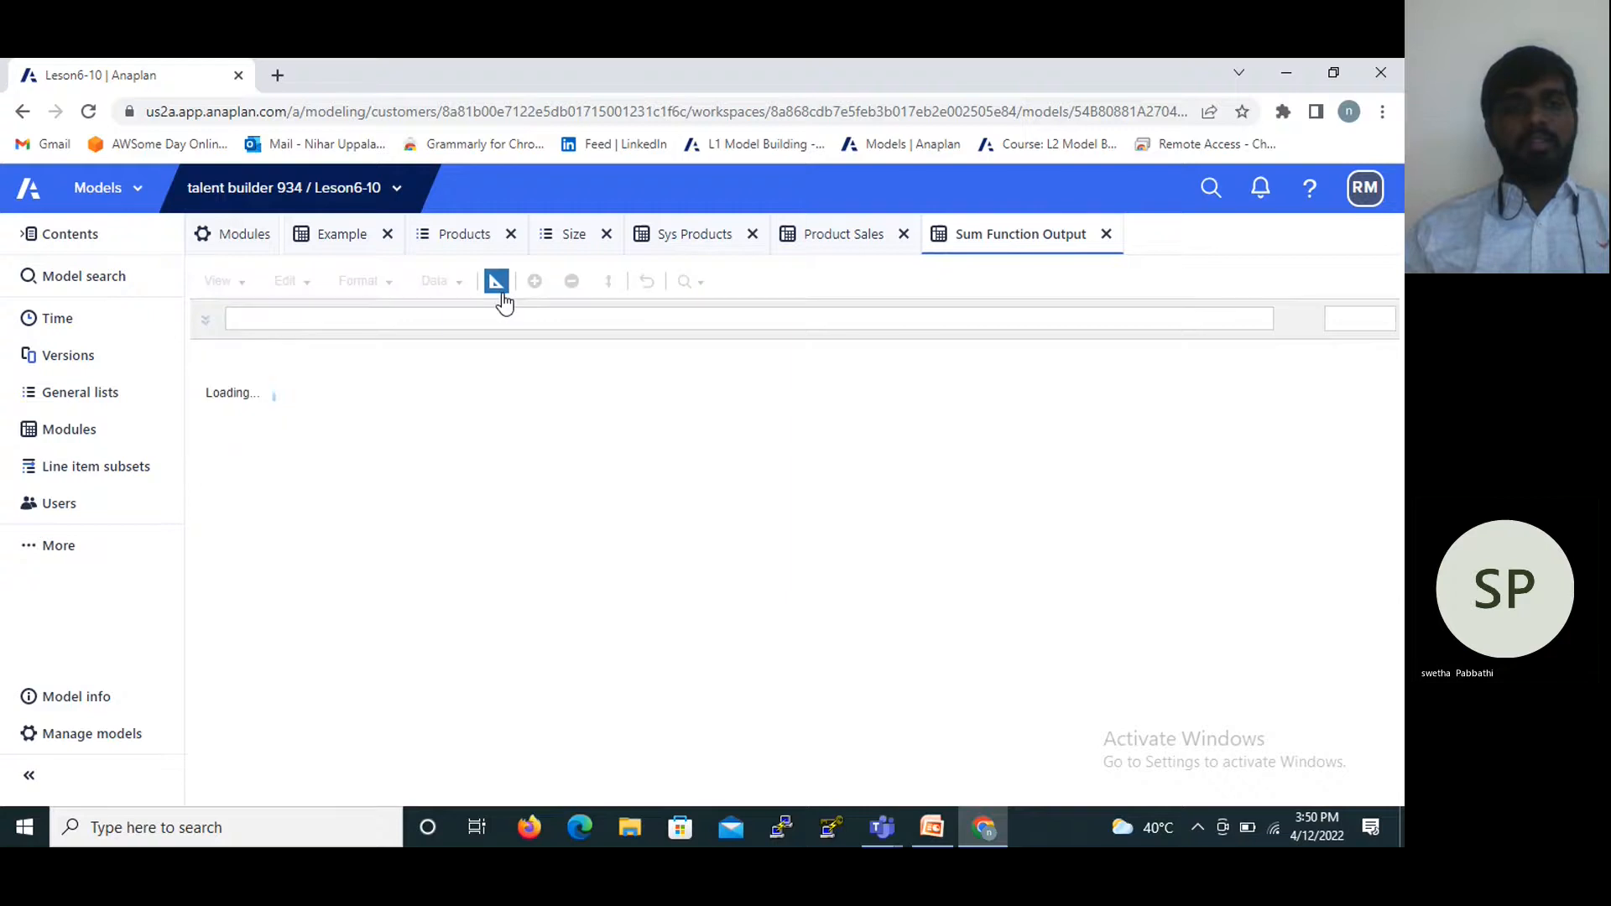
Change the format of the Sales line item in Sum Function Output to Number and accept the data type change.
click(546, 431)
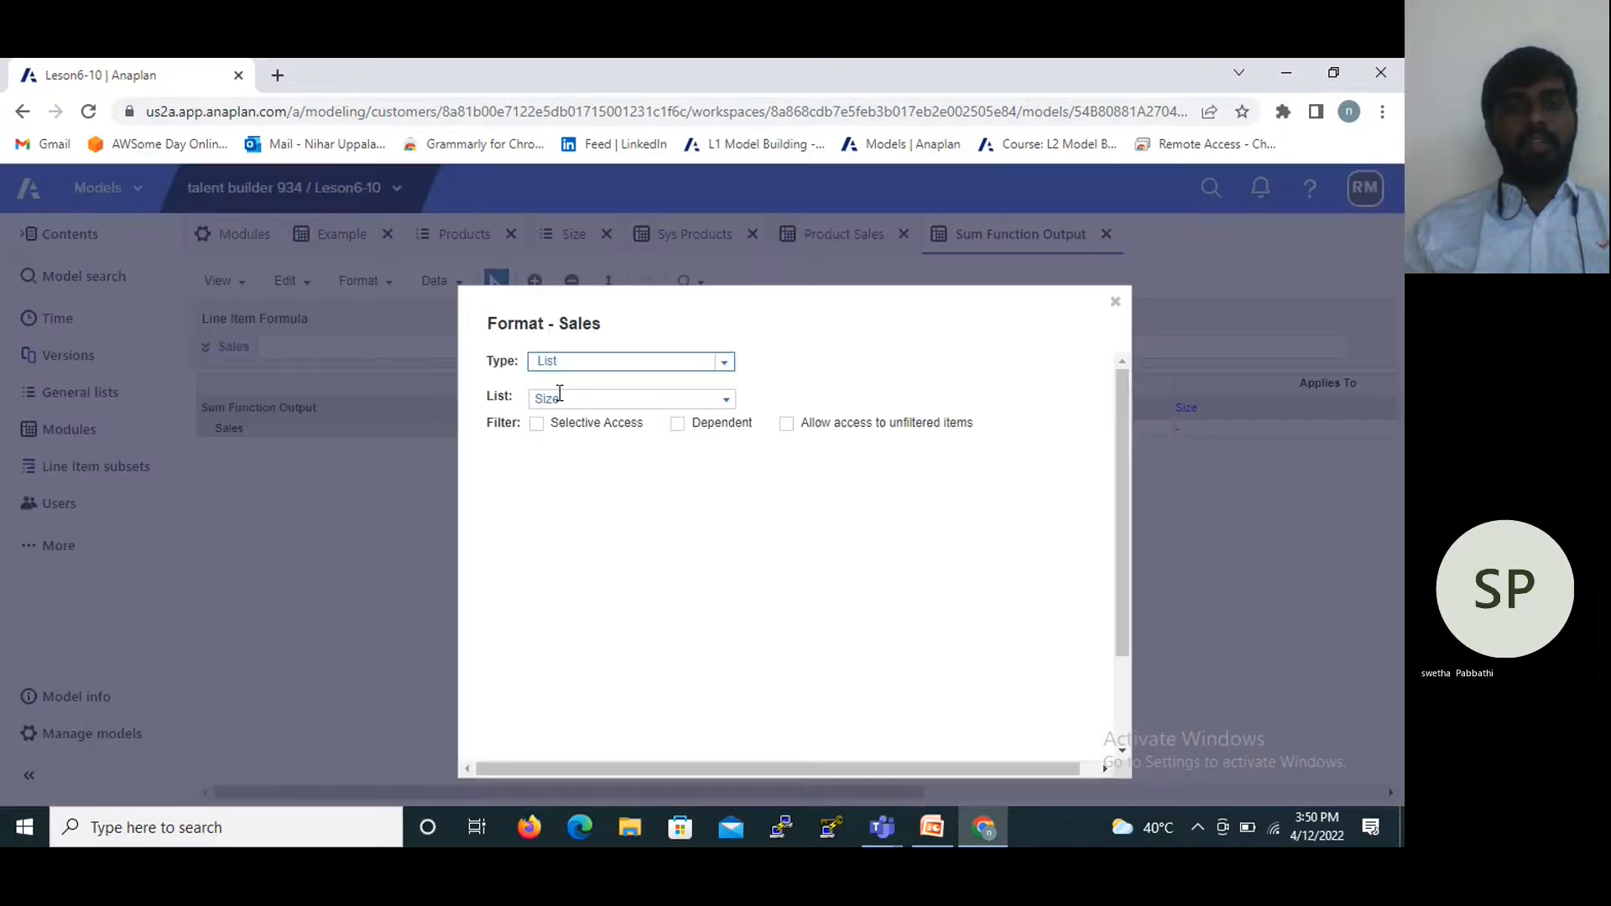
click(726, 361)
click(561, 389)
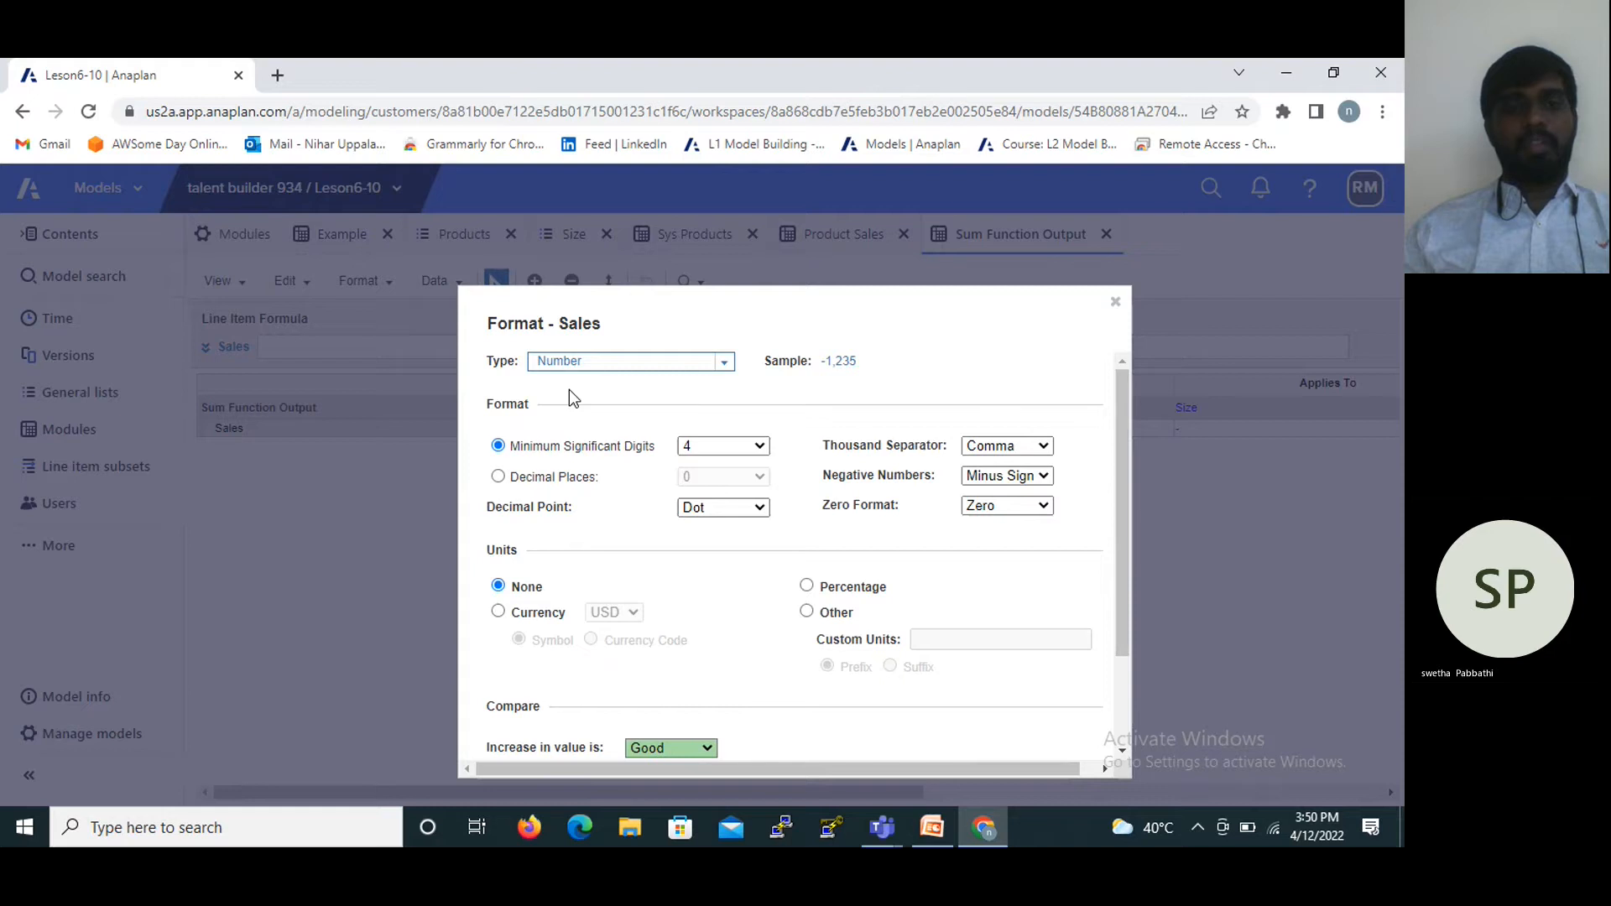
scroll(806, 647, down, 2)
click(1007, 715)
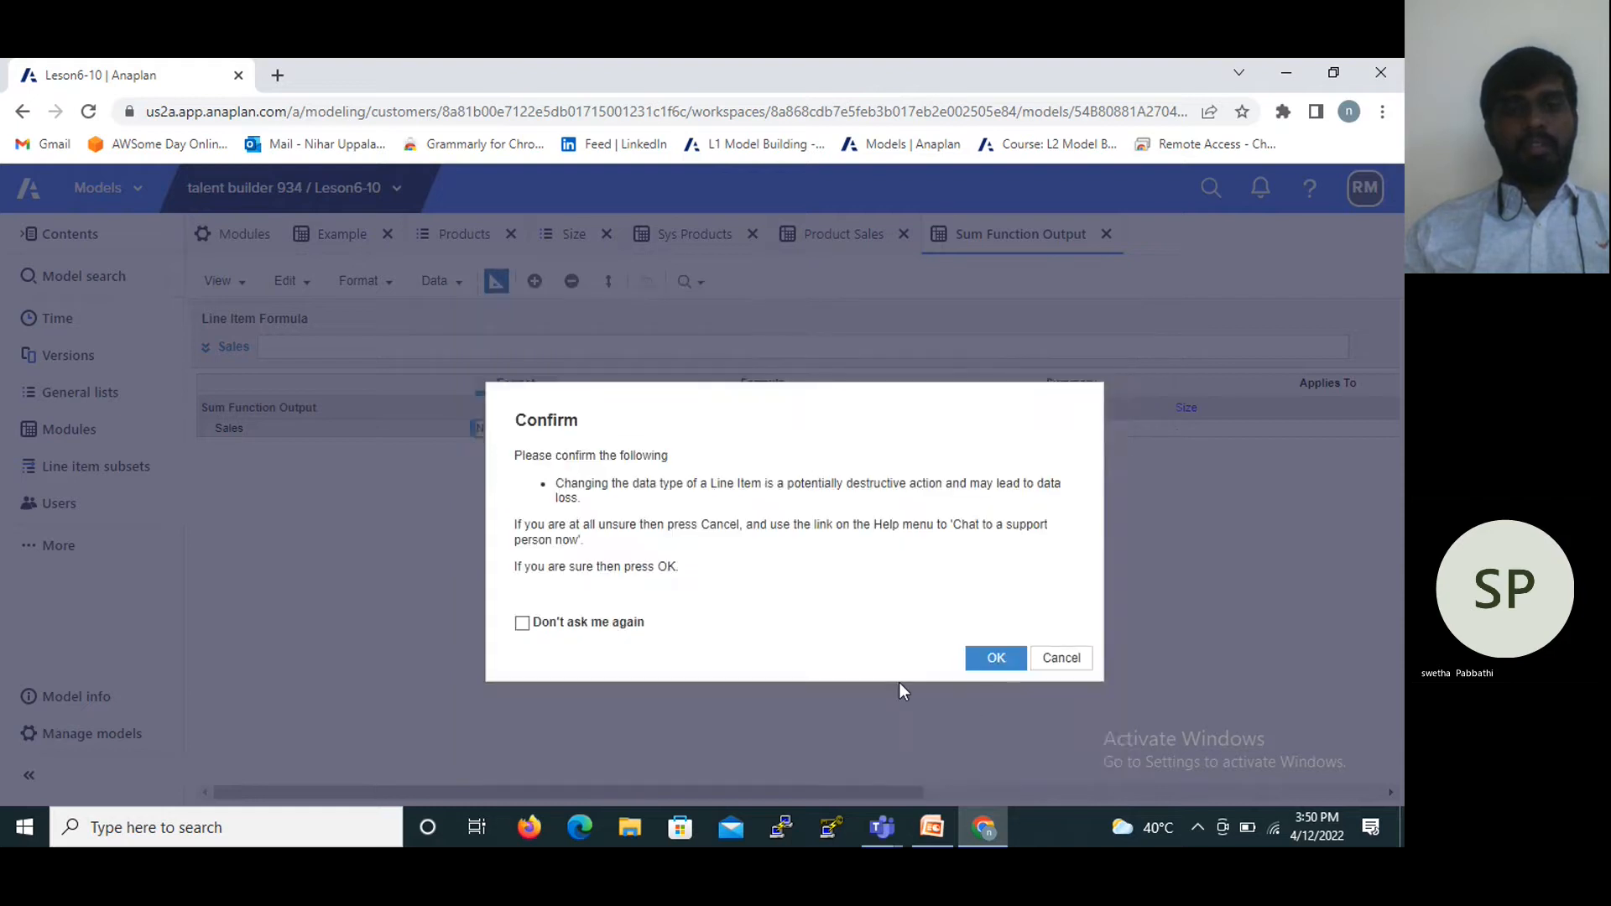
click(999, 658)
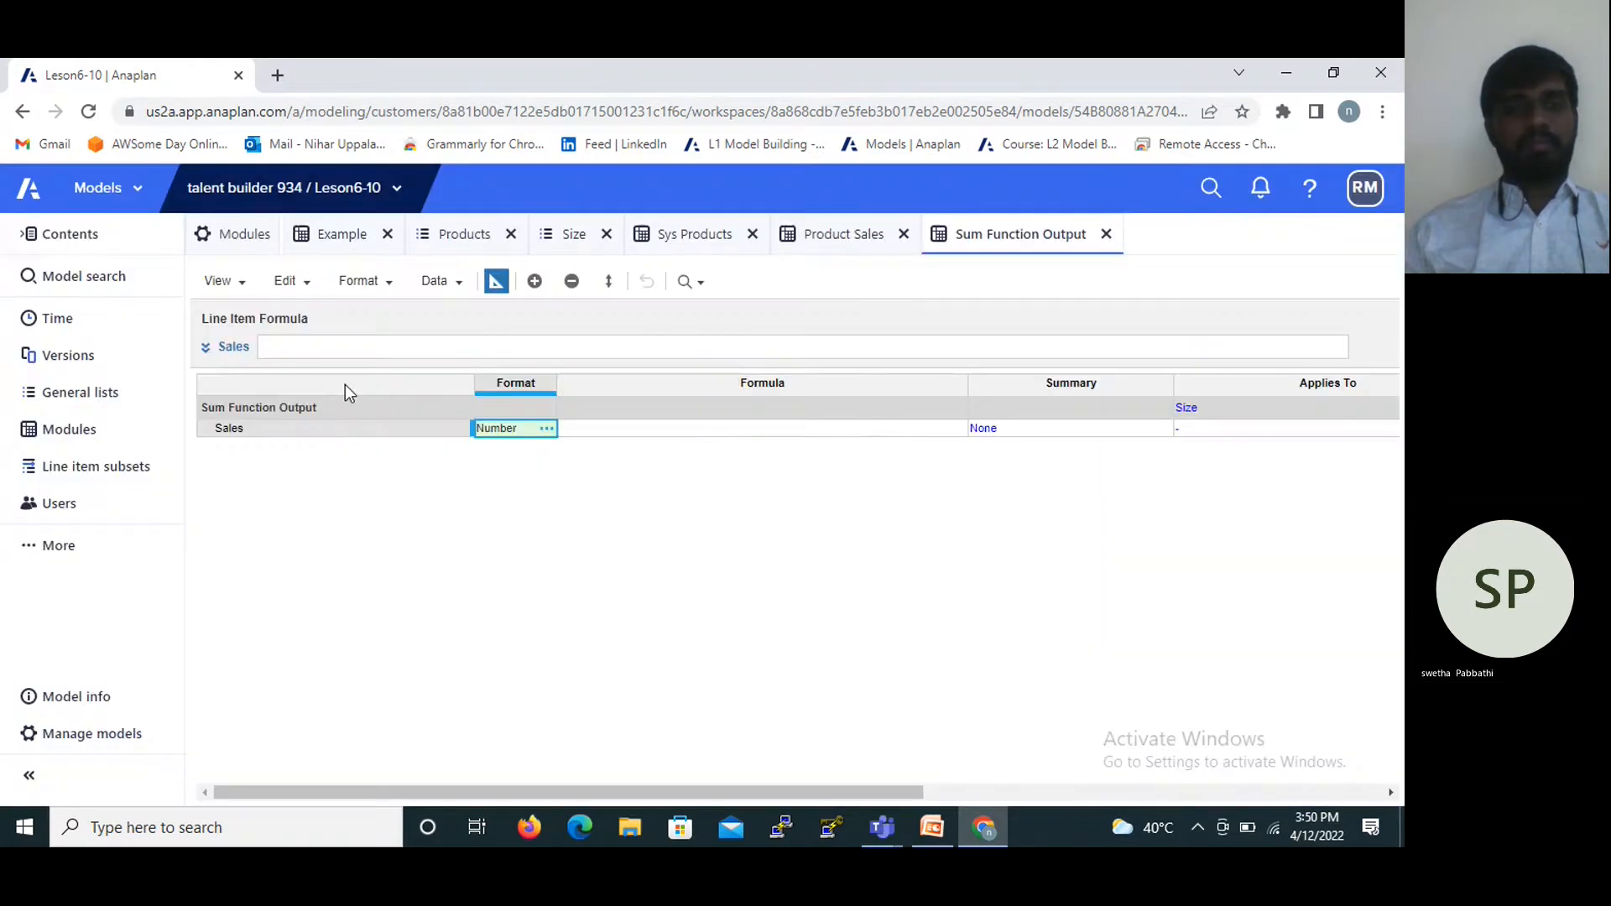
Start editing the Sales line item's formula in Sum Function Output and close the open Size and Products lists.
click(306, 340)
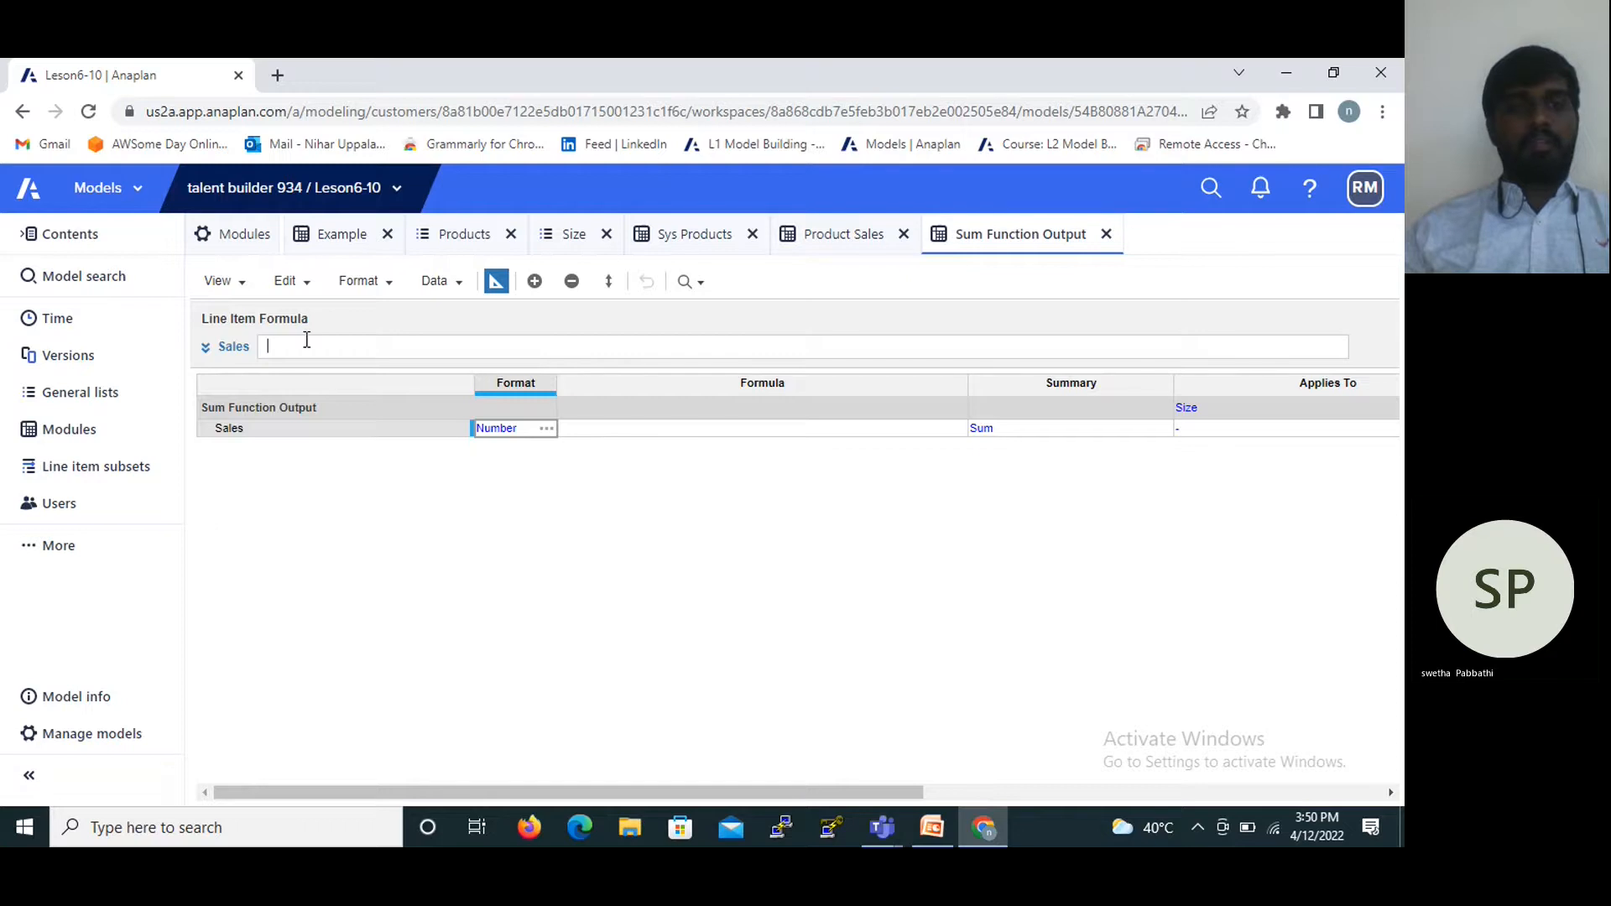
click(304, 351)
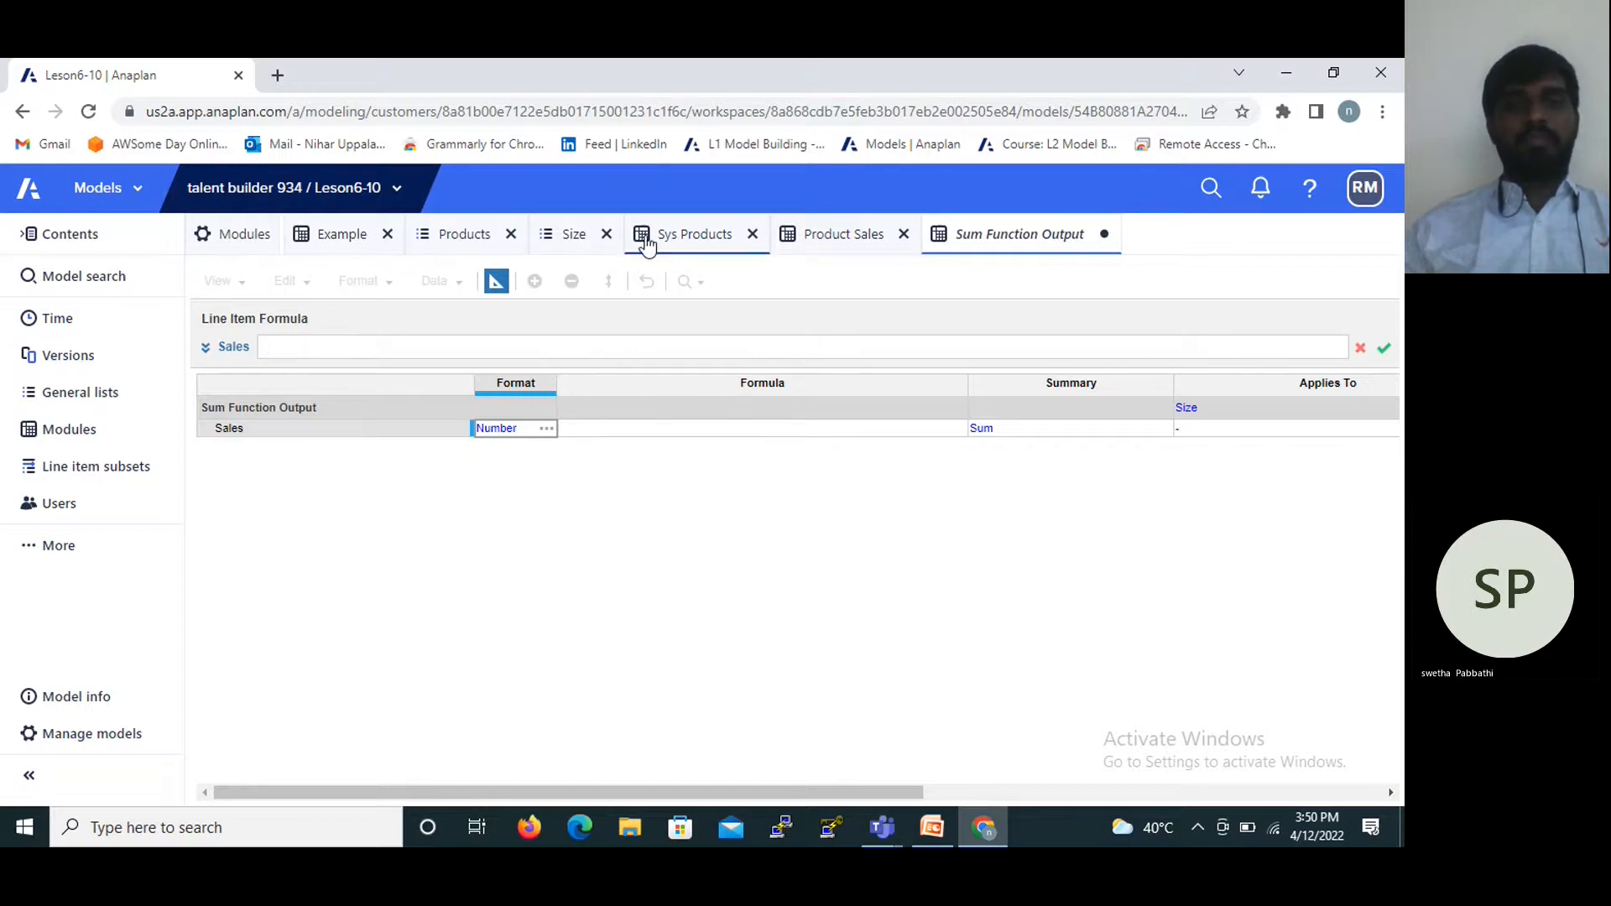
click(606, 234)
click(512, 234)
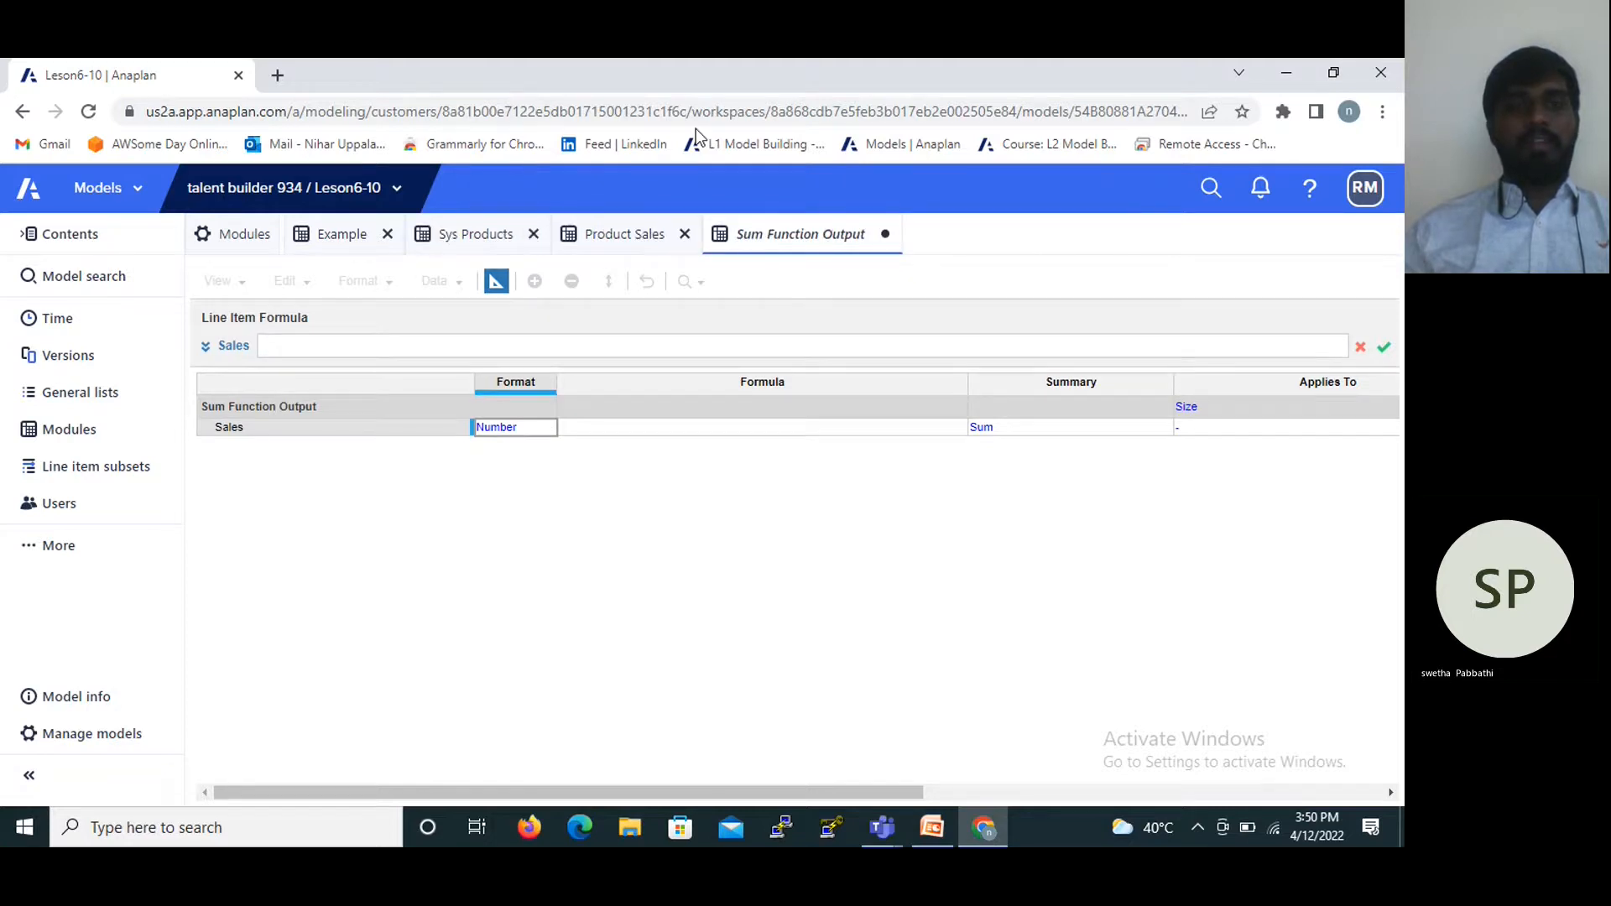
Check the sale line item in Product Sales and the Size mapping in Sys Products as sources for the formula.
click(611, 220)
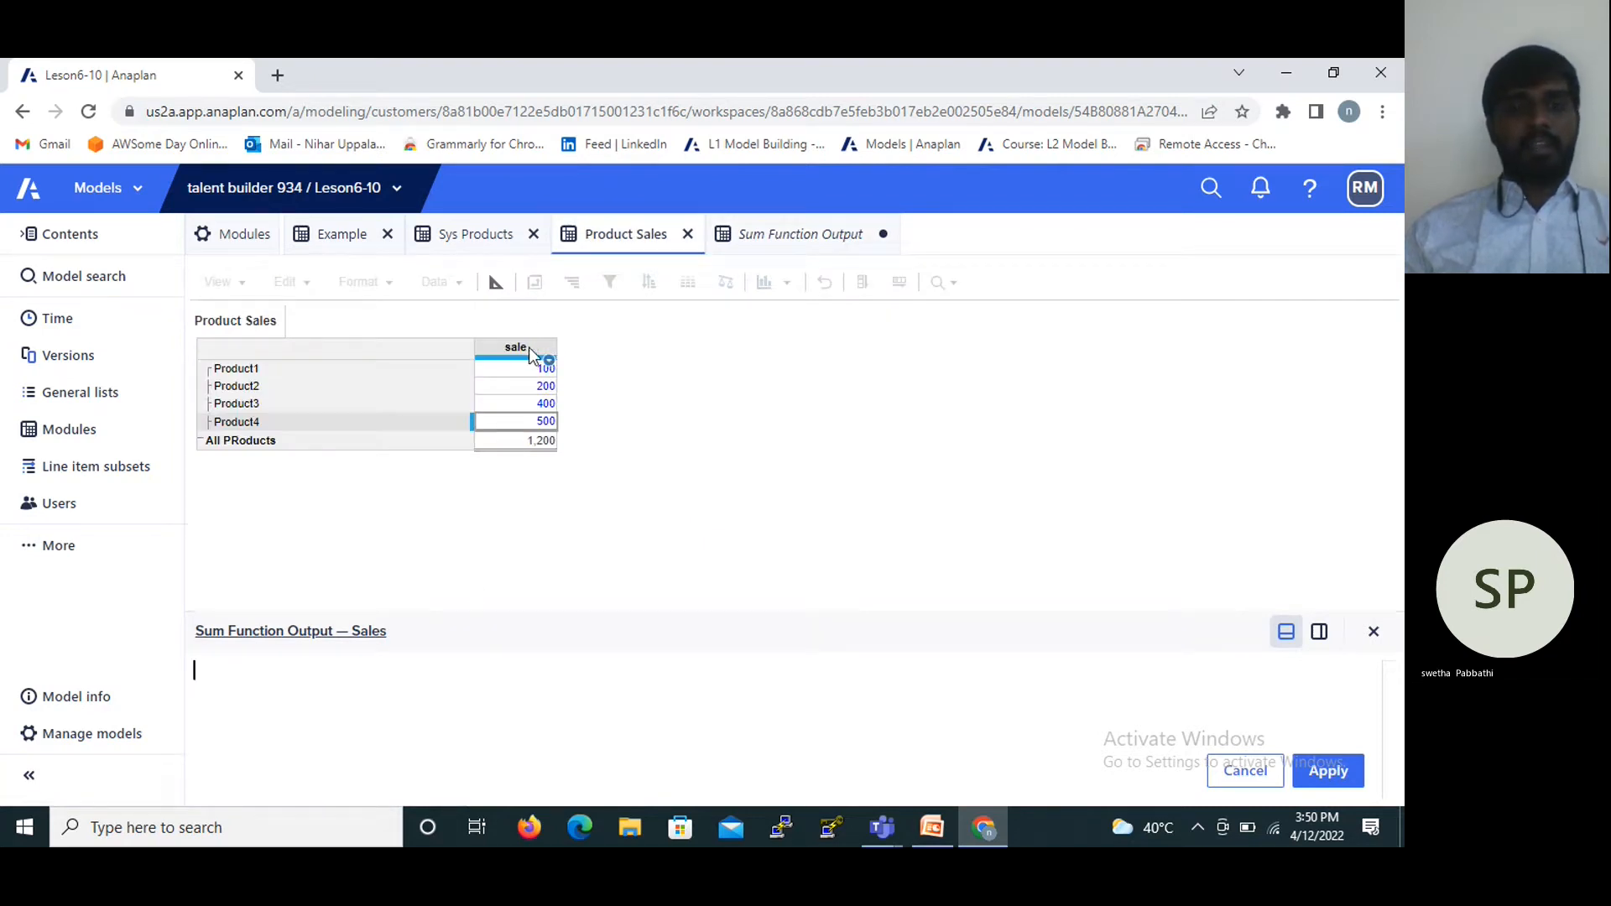
click(492, 241)
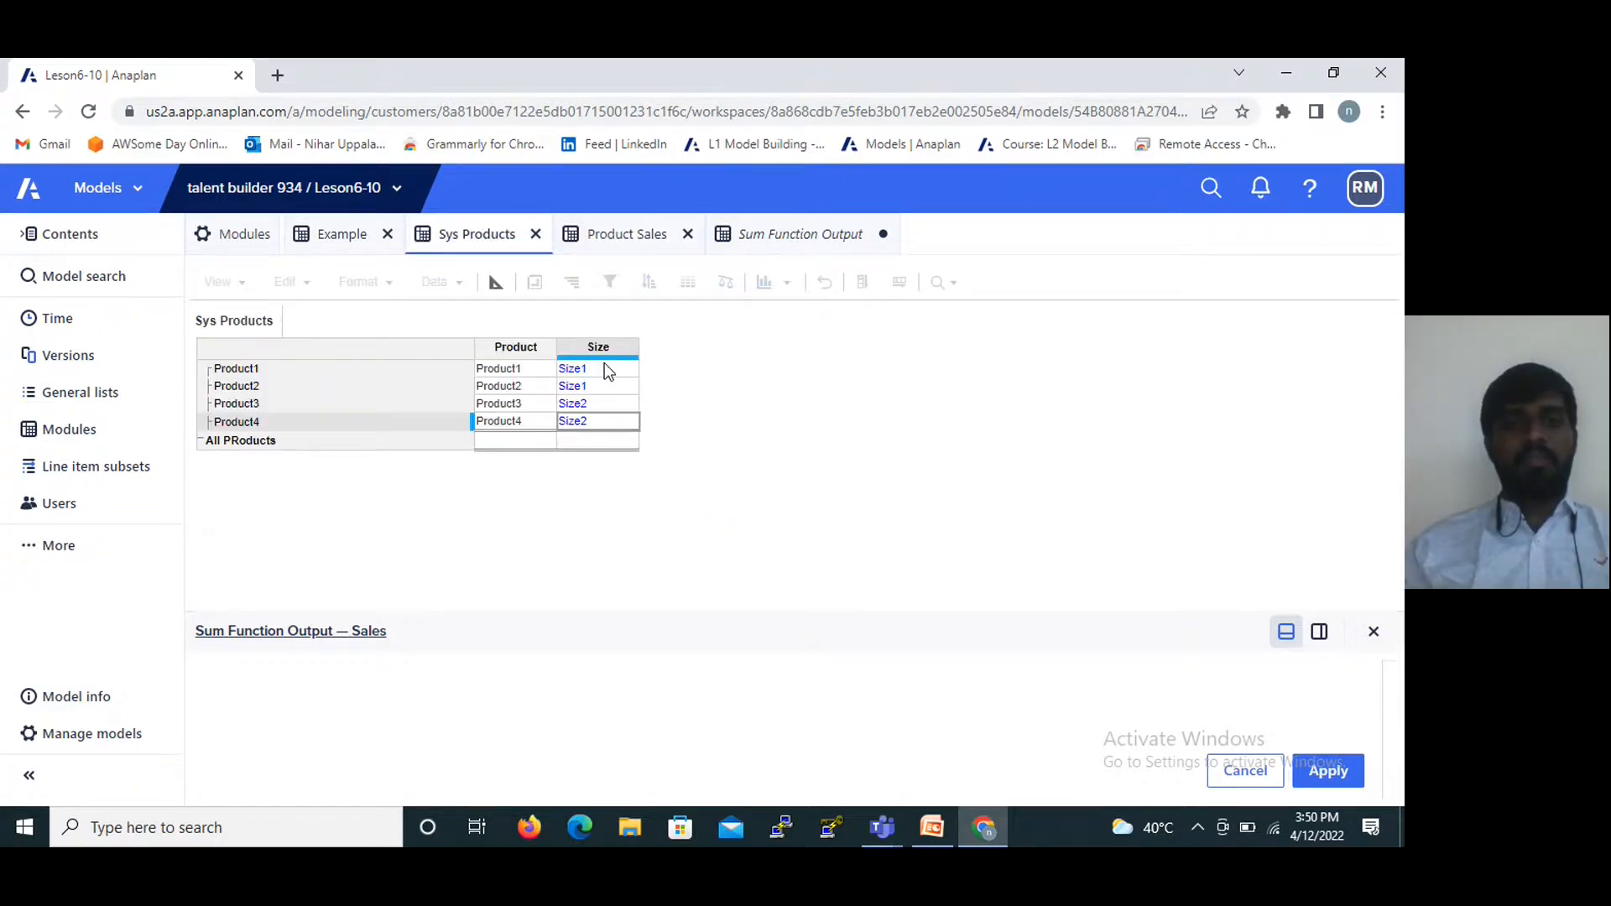
click(779, 249)
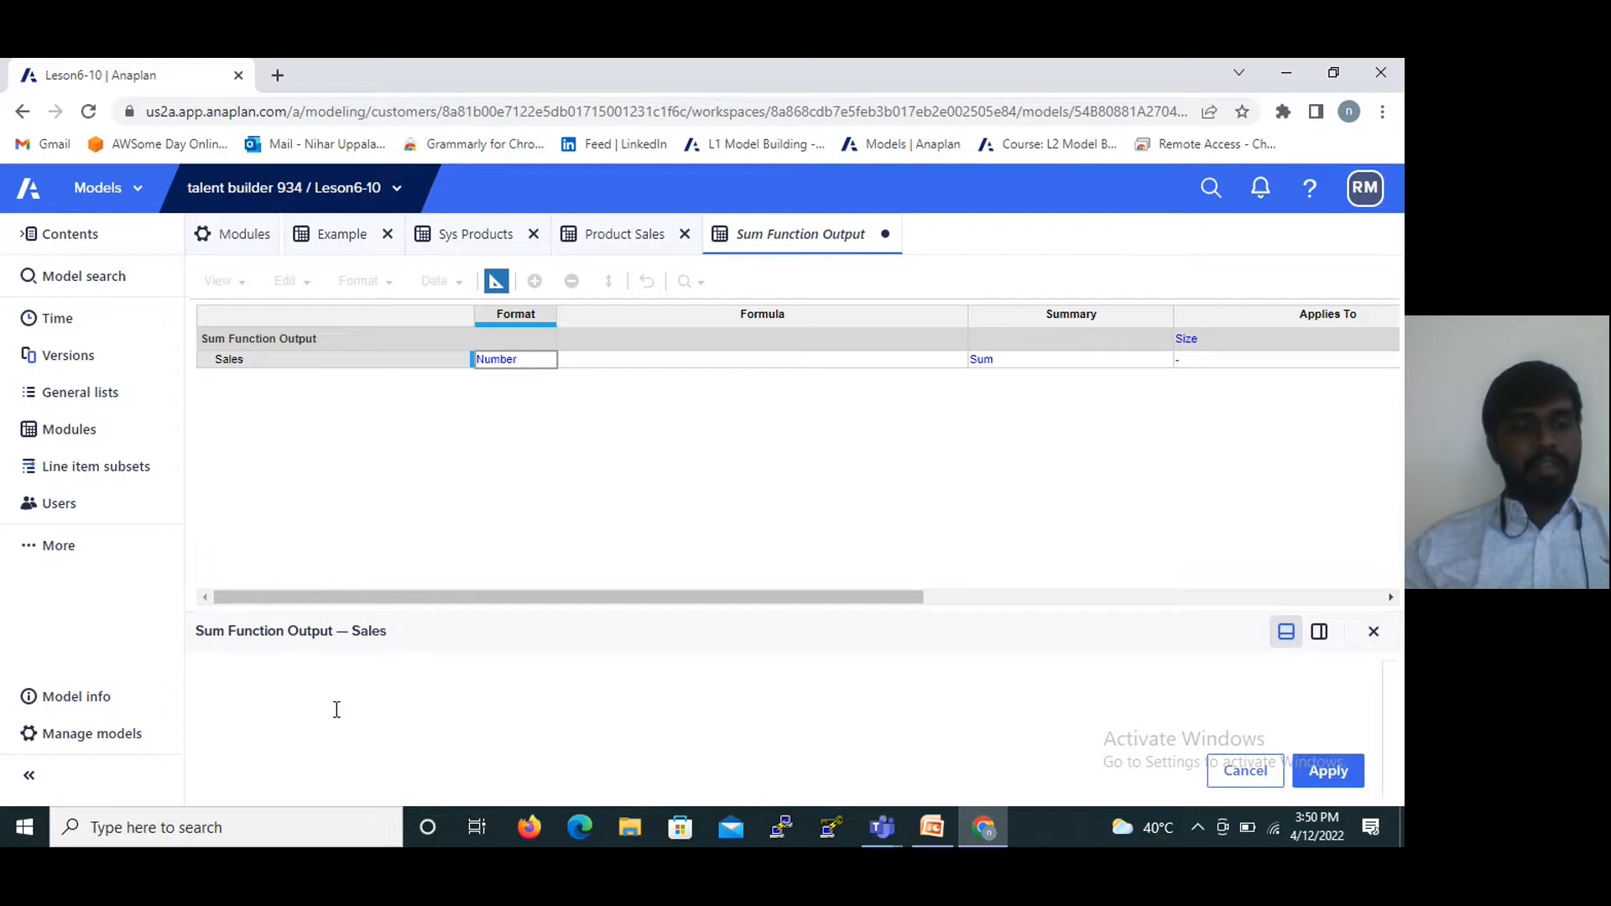
Set the Sales formula to Product Sales.sale[SUM: Sys Products.Size] and show the Sum Function Output module as a grid.
click(609, 235)
click(520, 350)
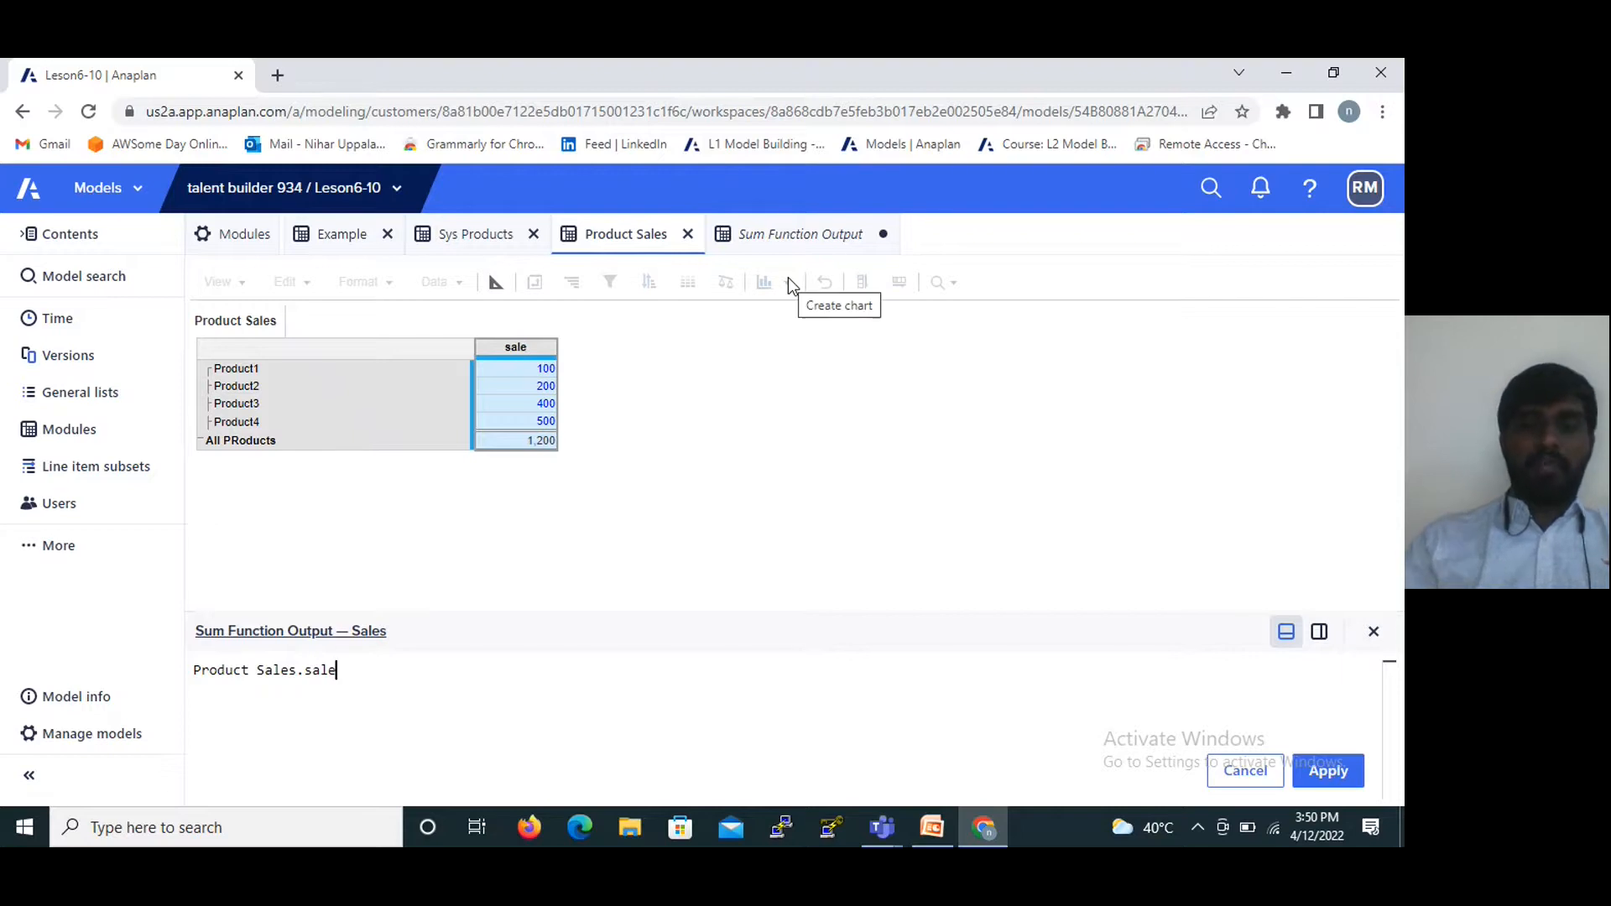
text([)
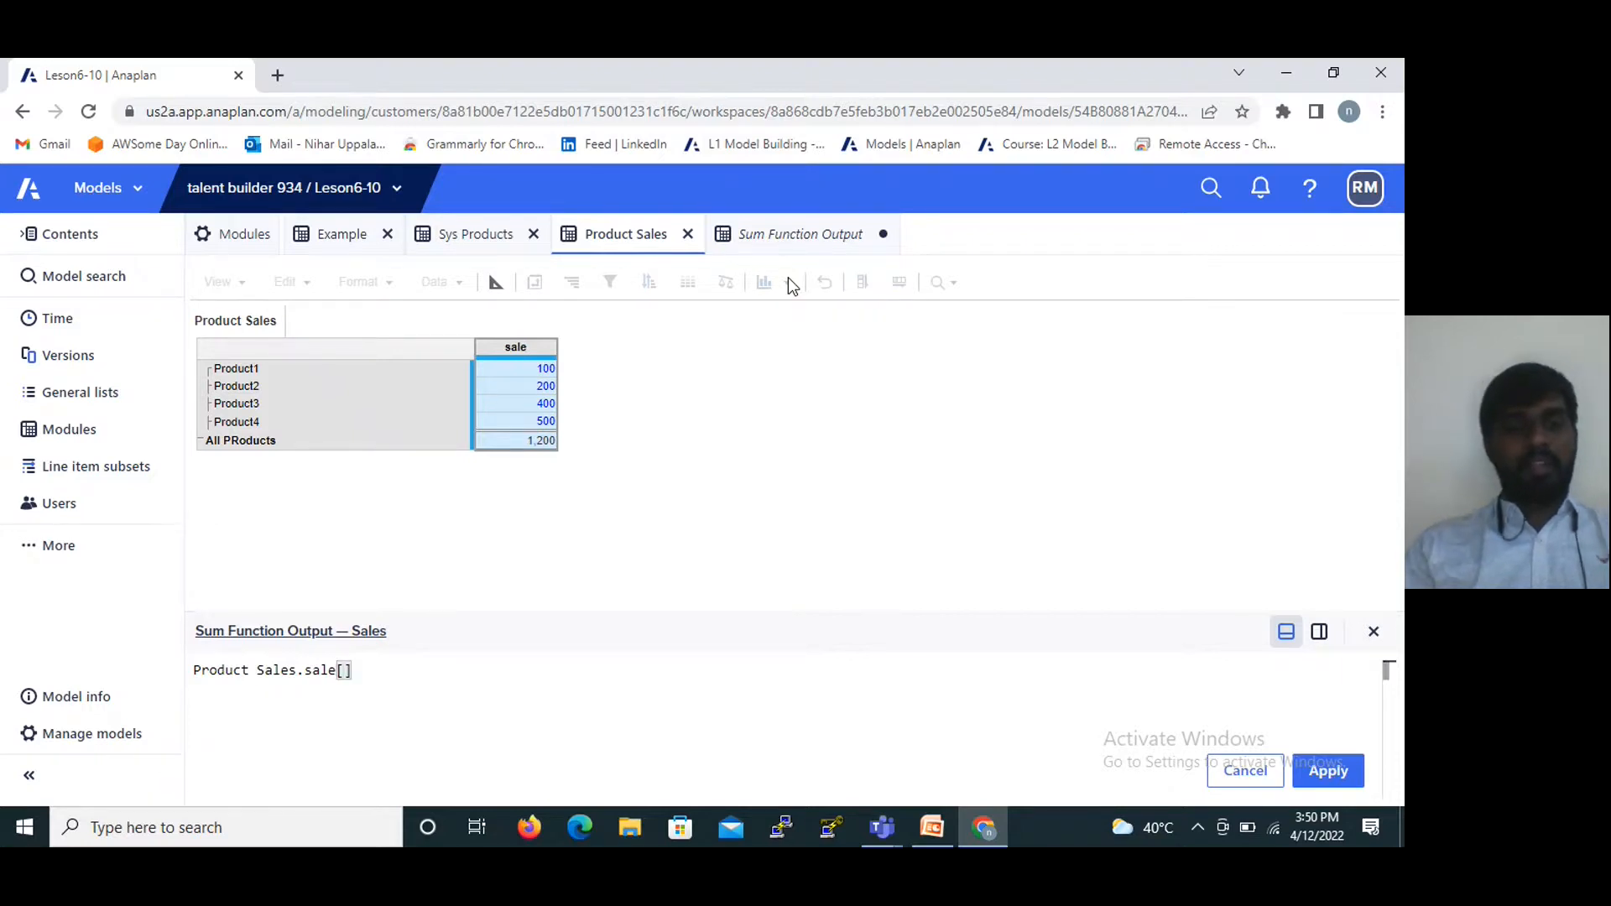
text(Su)
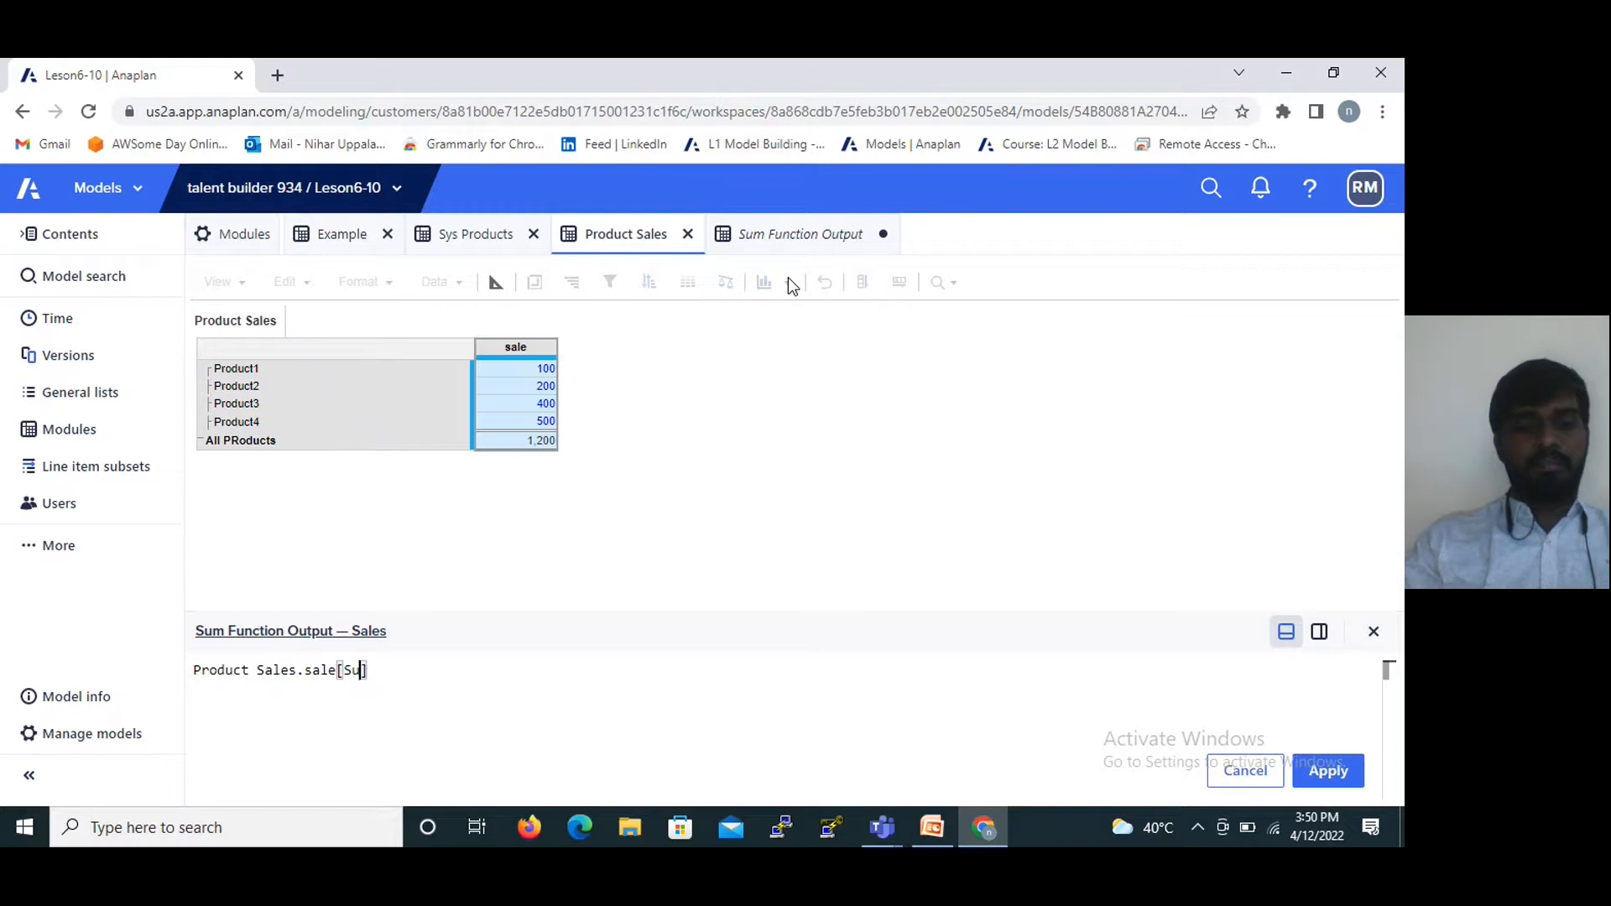
text(m:)
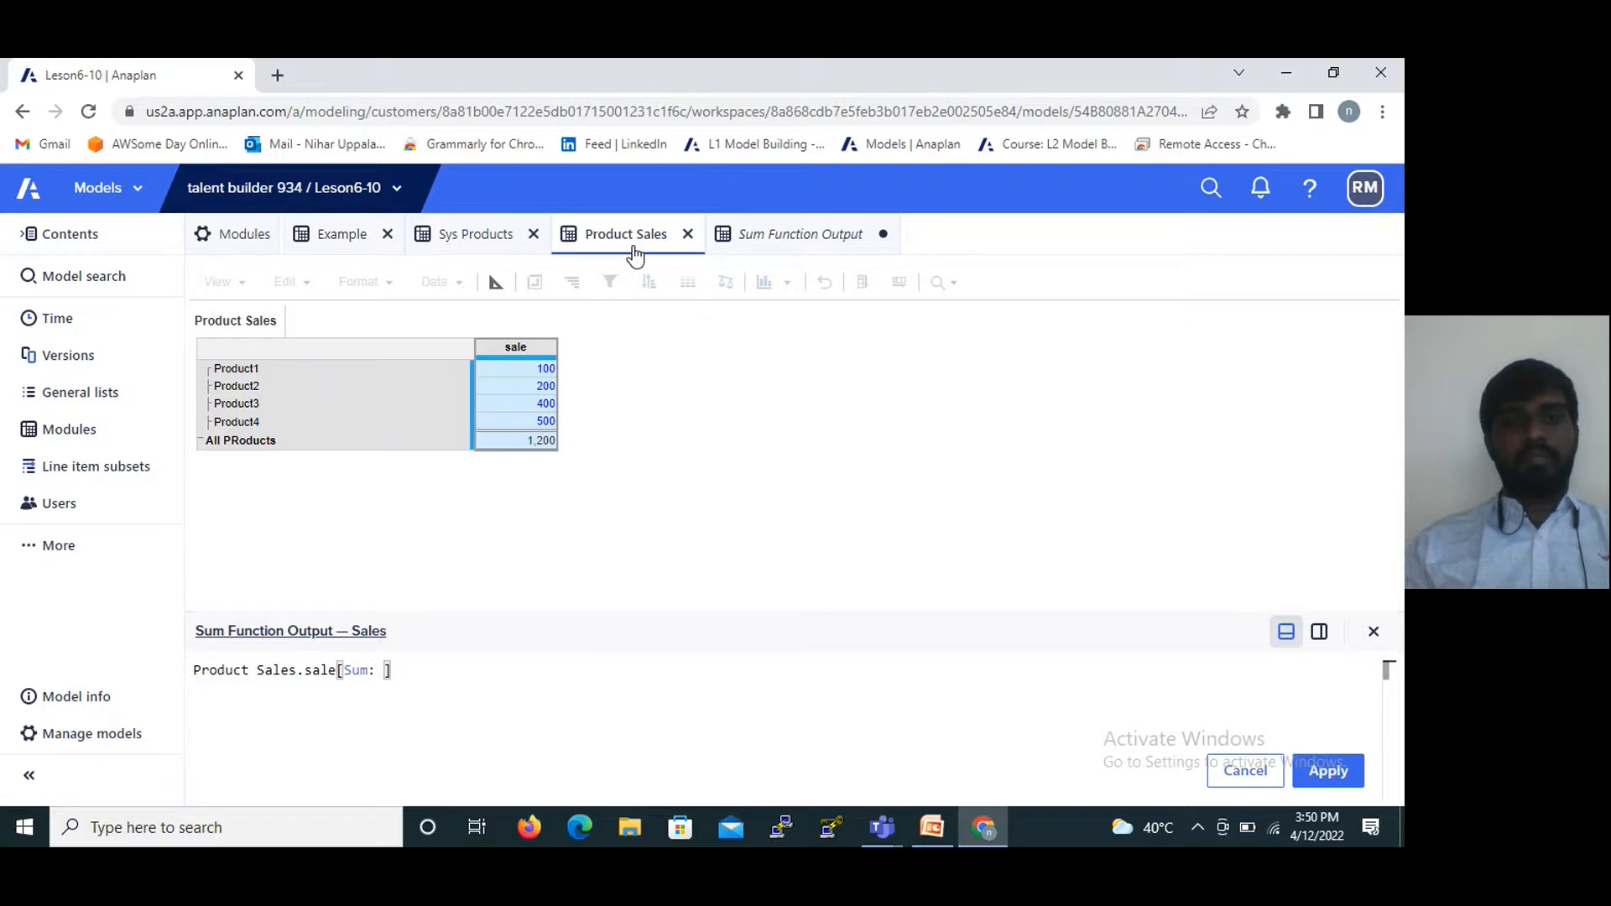
click(514, 235)
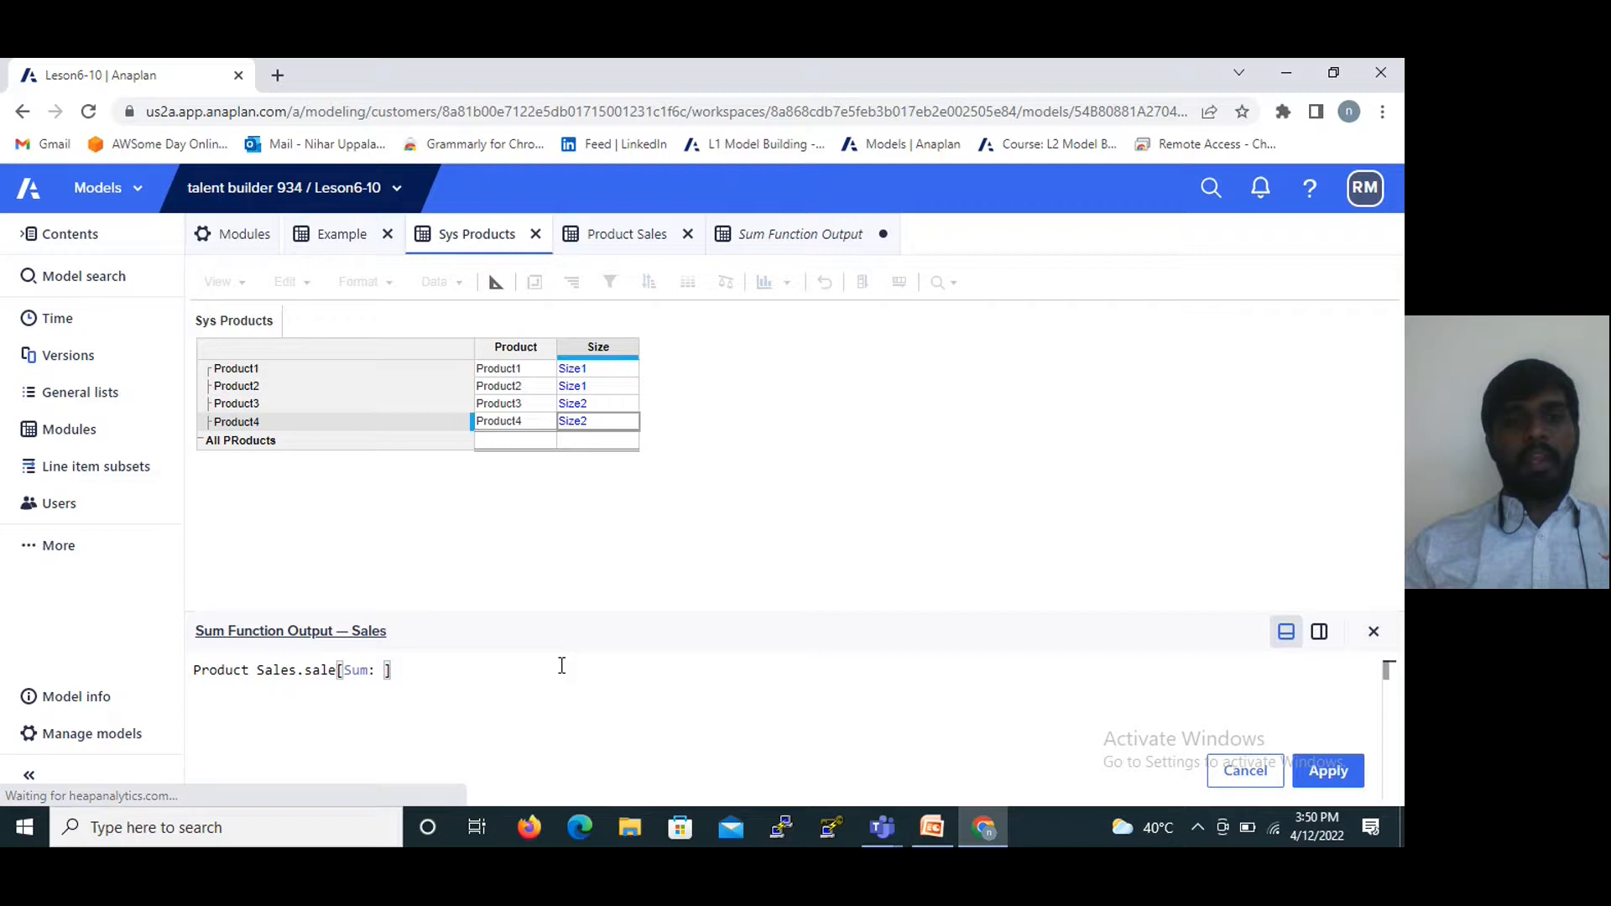
click(591, 347)
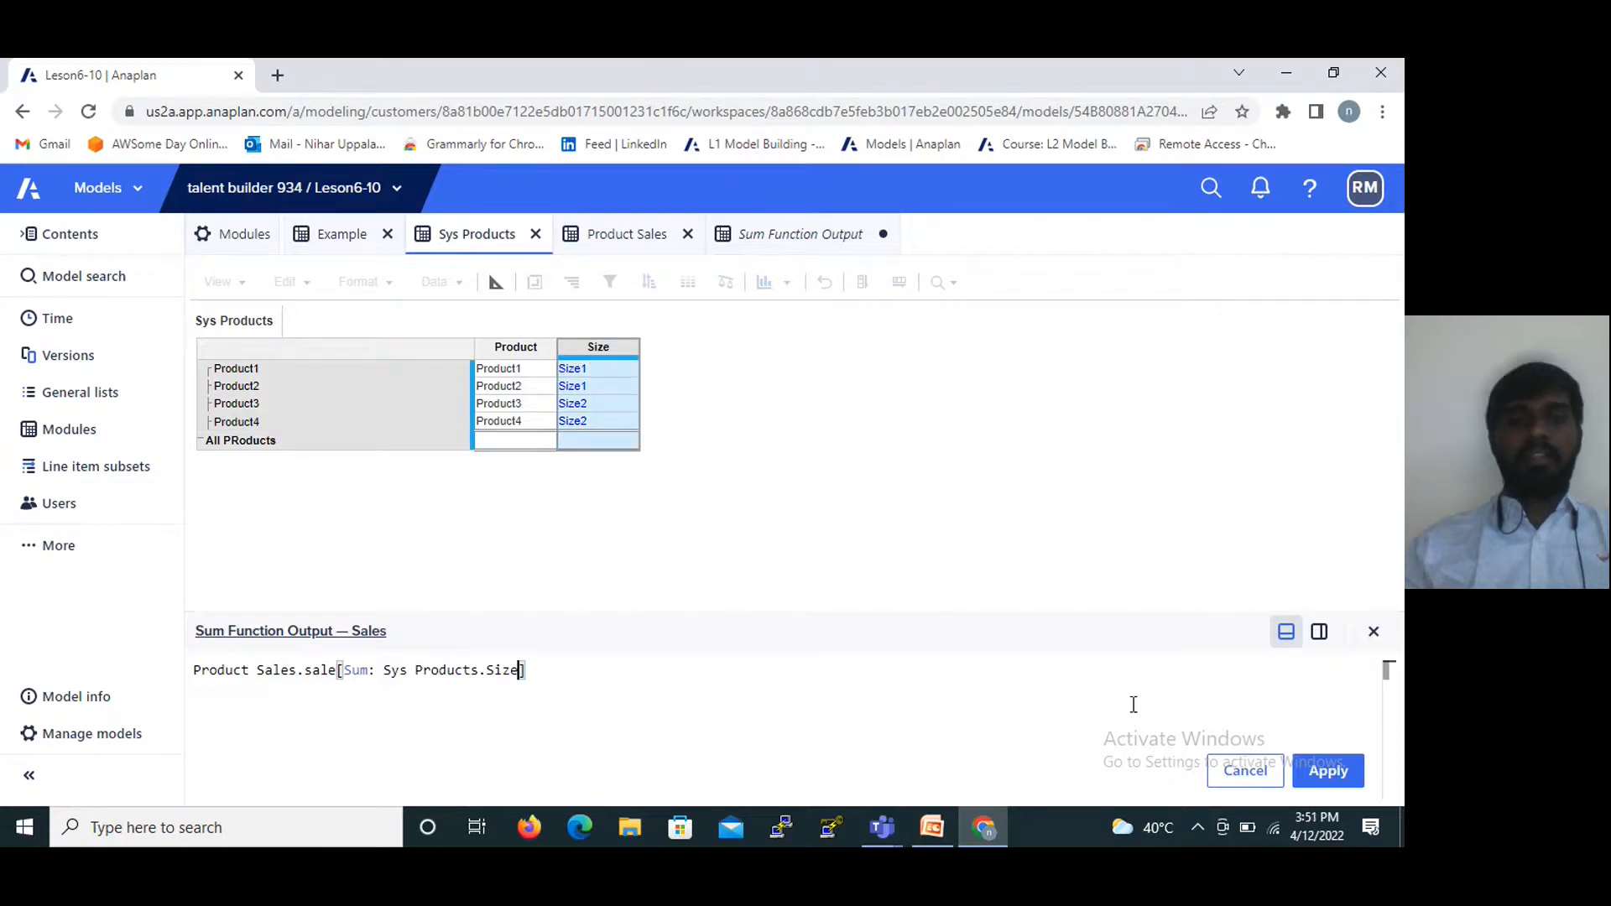
key(Return)
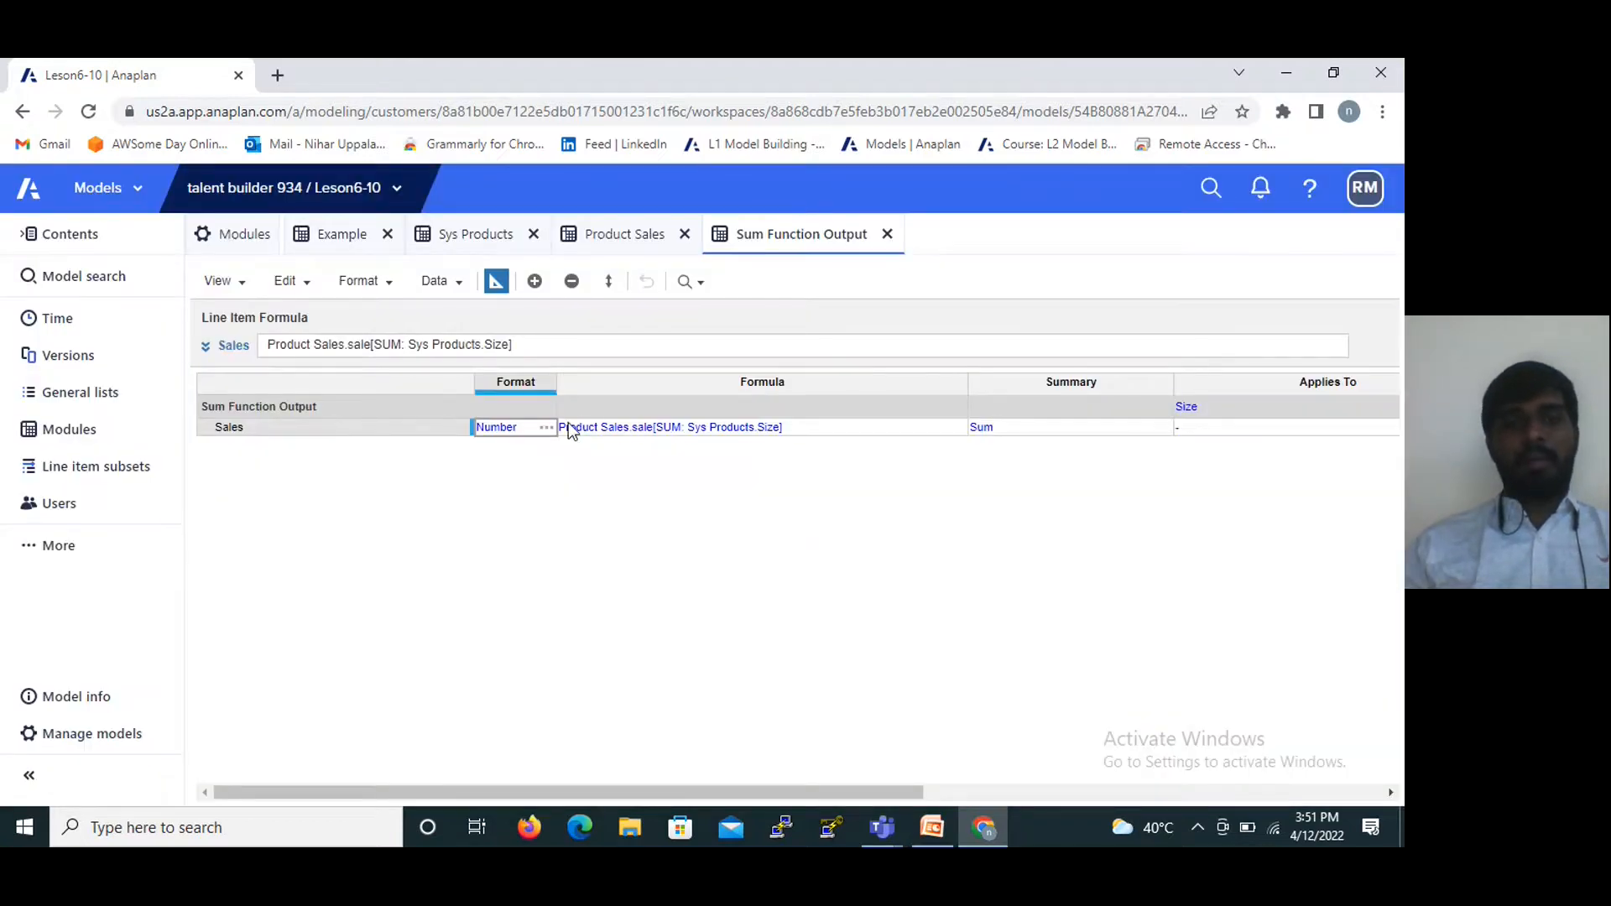
click(495, 285)
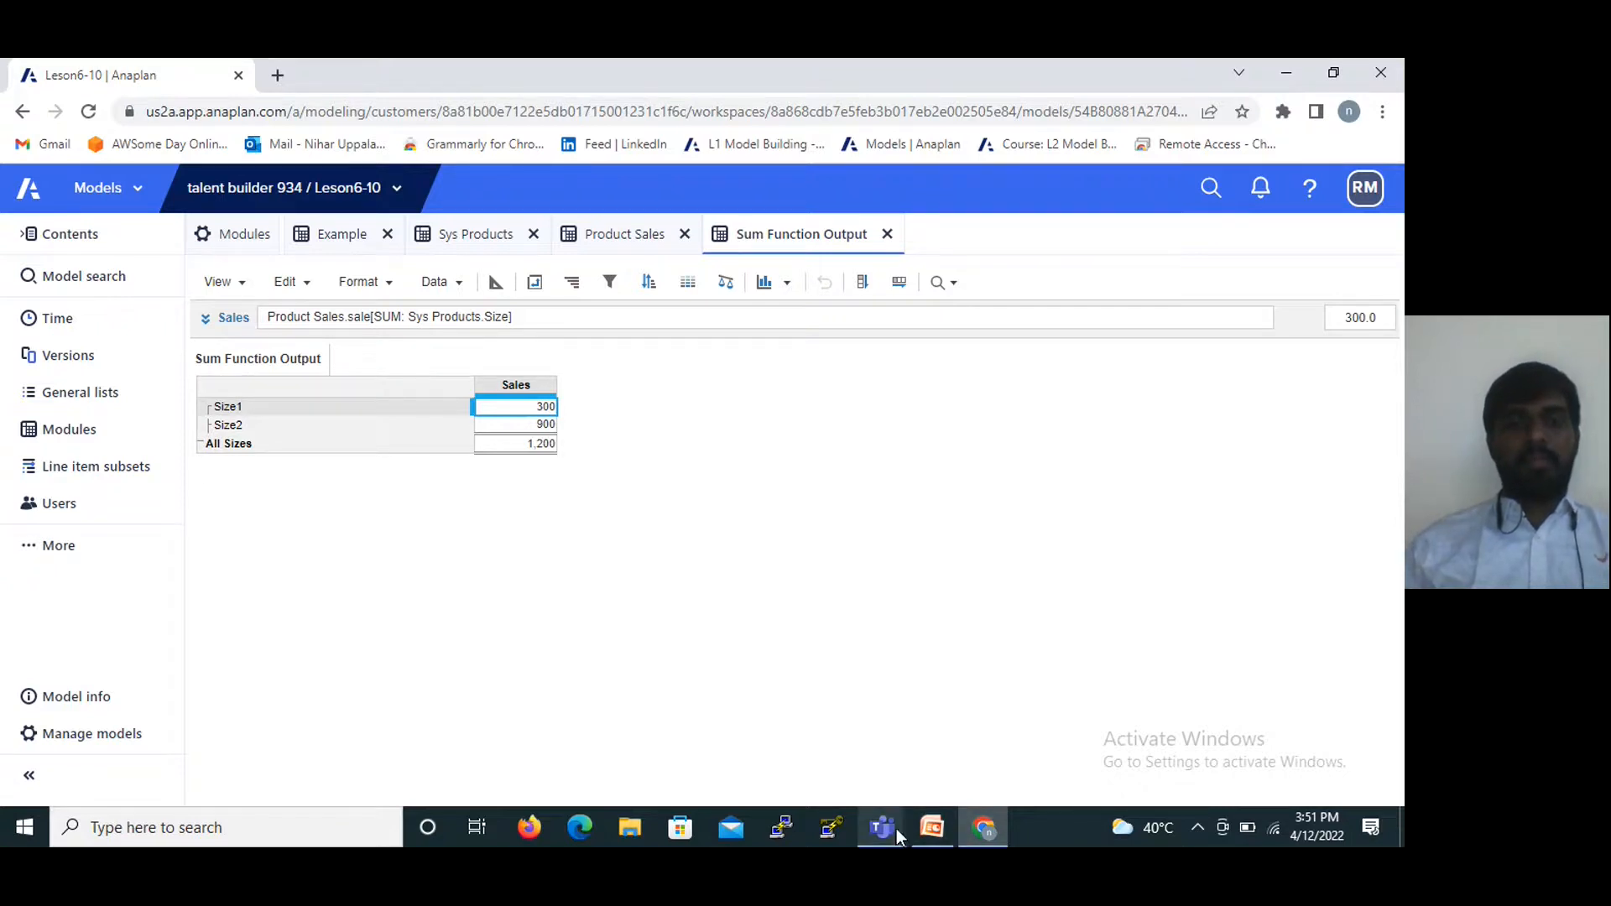
Switch to PowerPoint to review the practical example slide of the sum function and return to Anaplan.
click(927, 827)
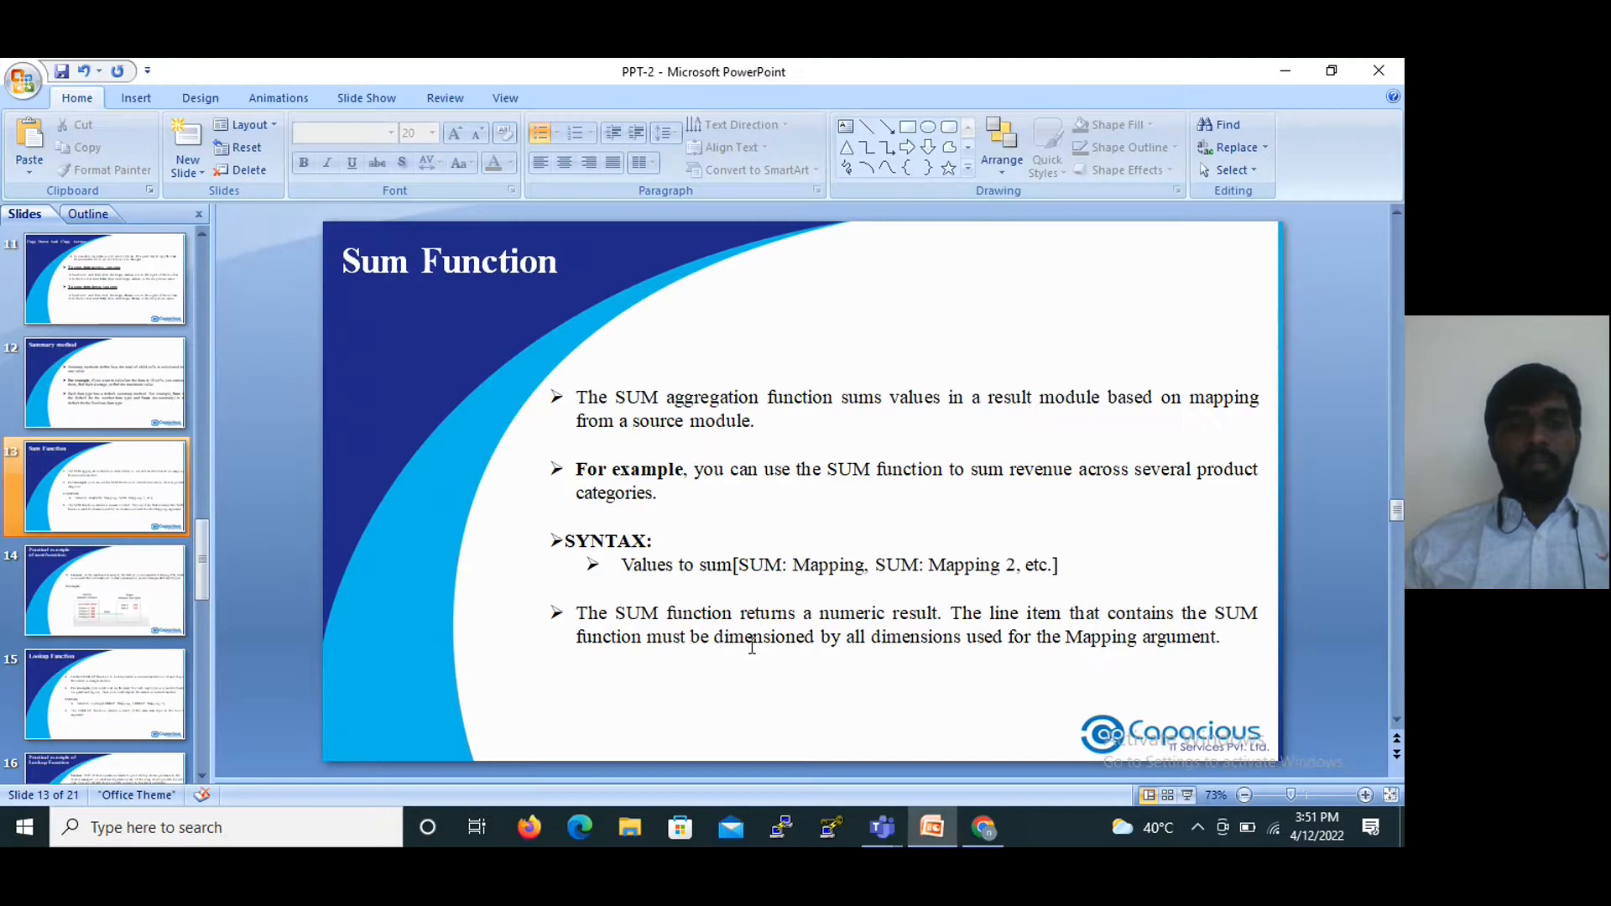
scroll(749, 648, down, 1)
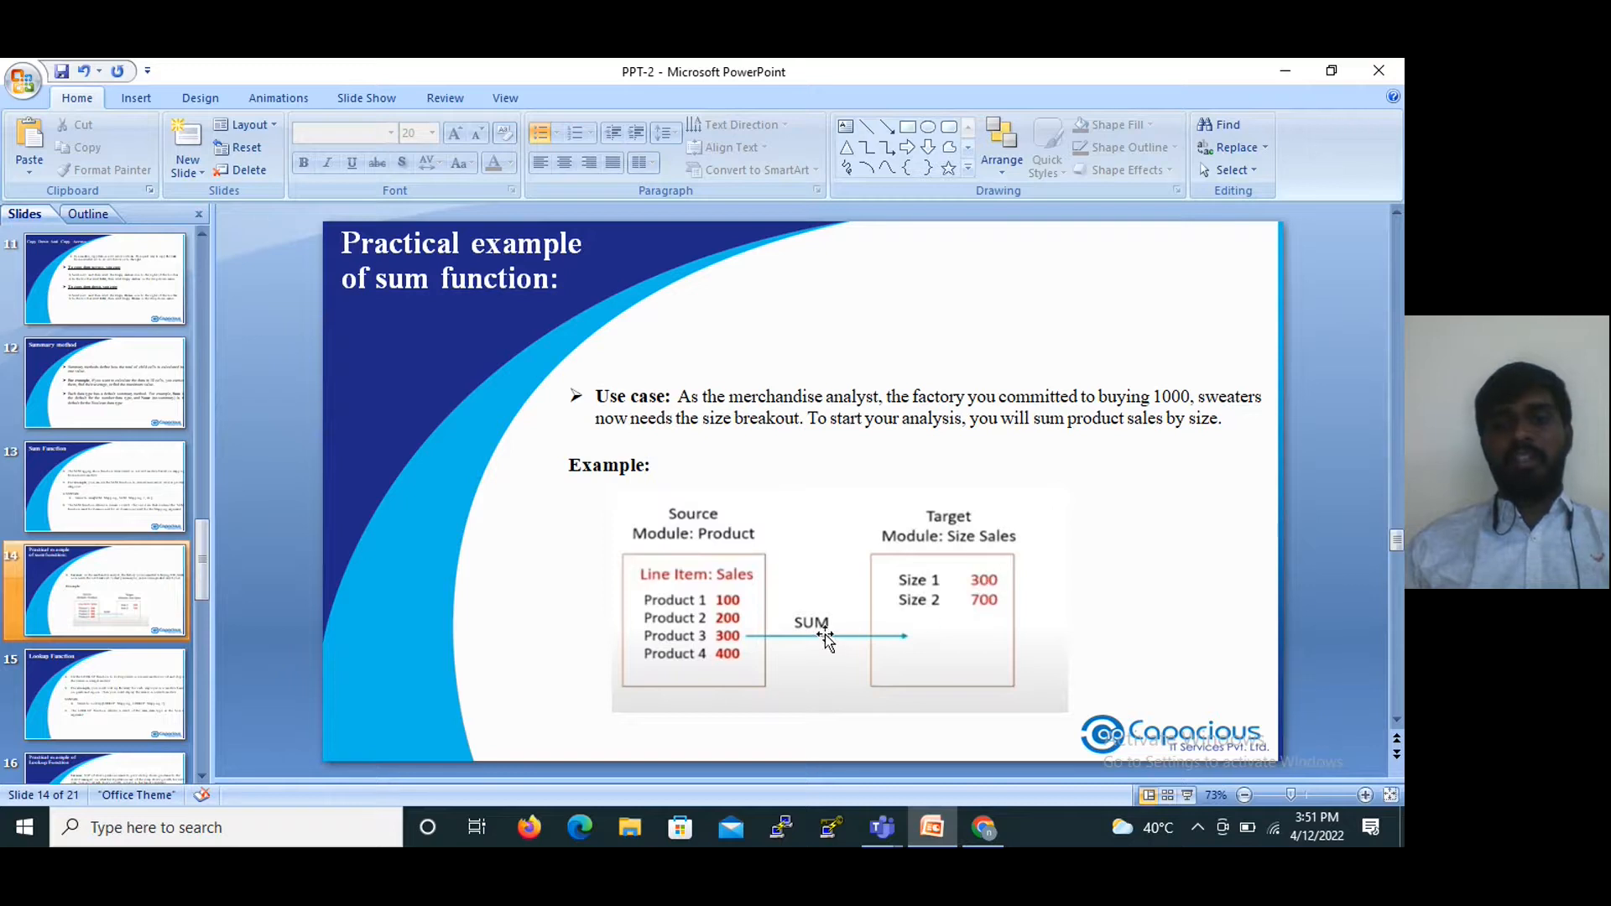
click(984, 827)
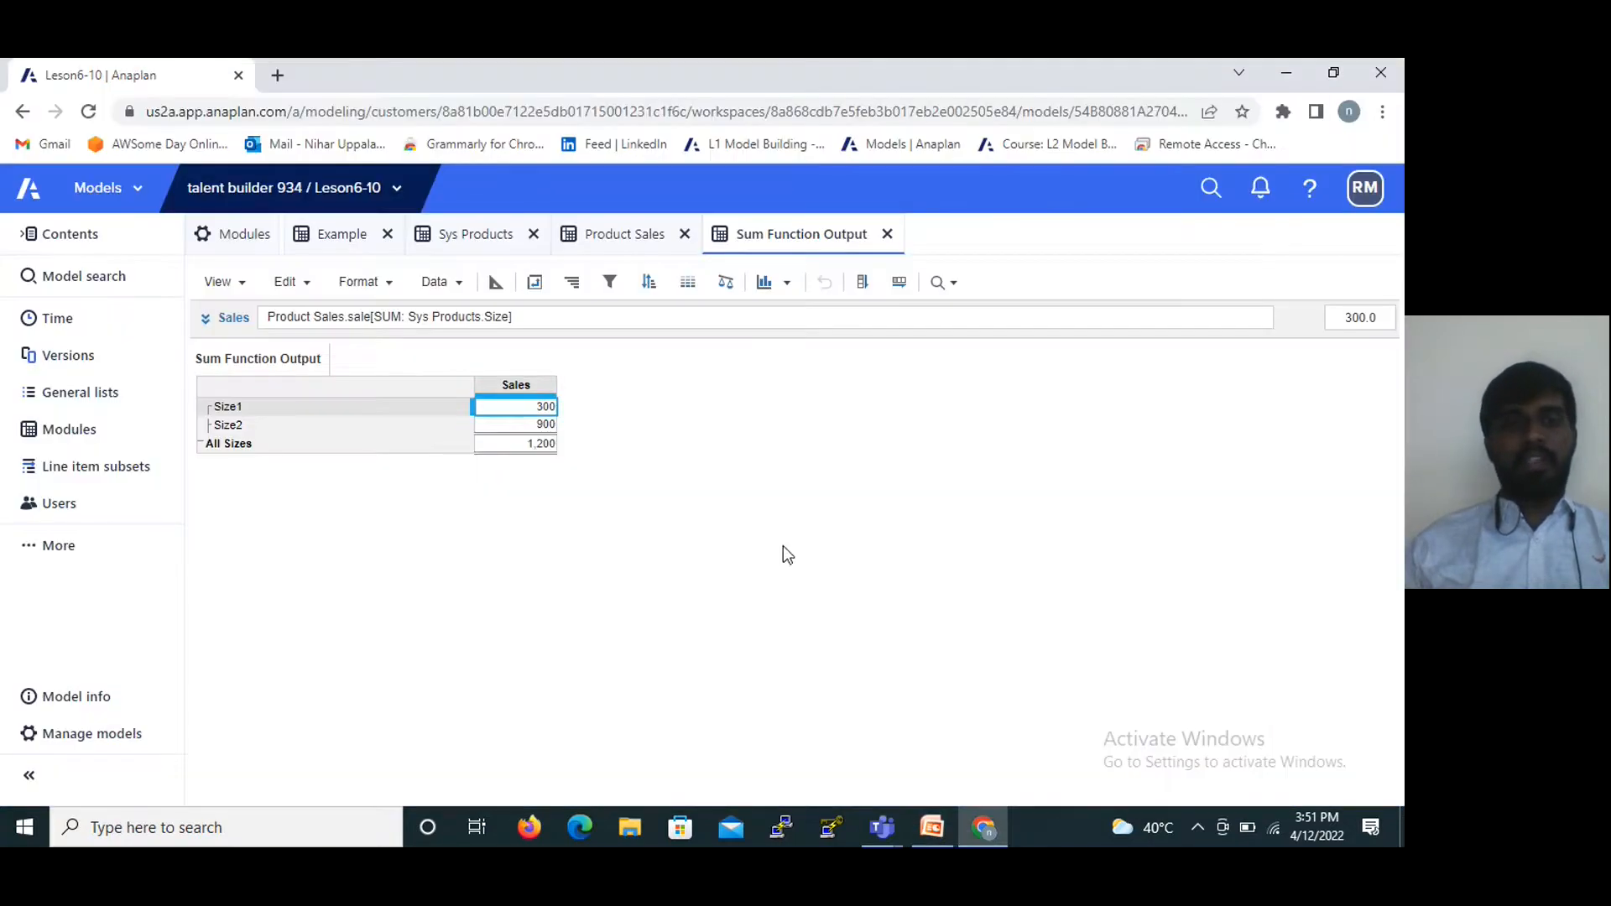
Compare the sales per size in Sum Function Output with the Product Sales values and the Sys Products size mapping.
click(602, 250)
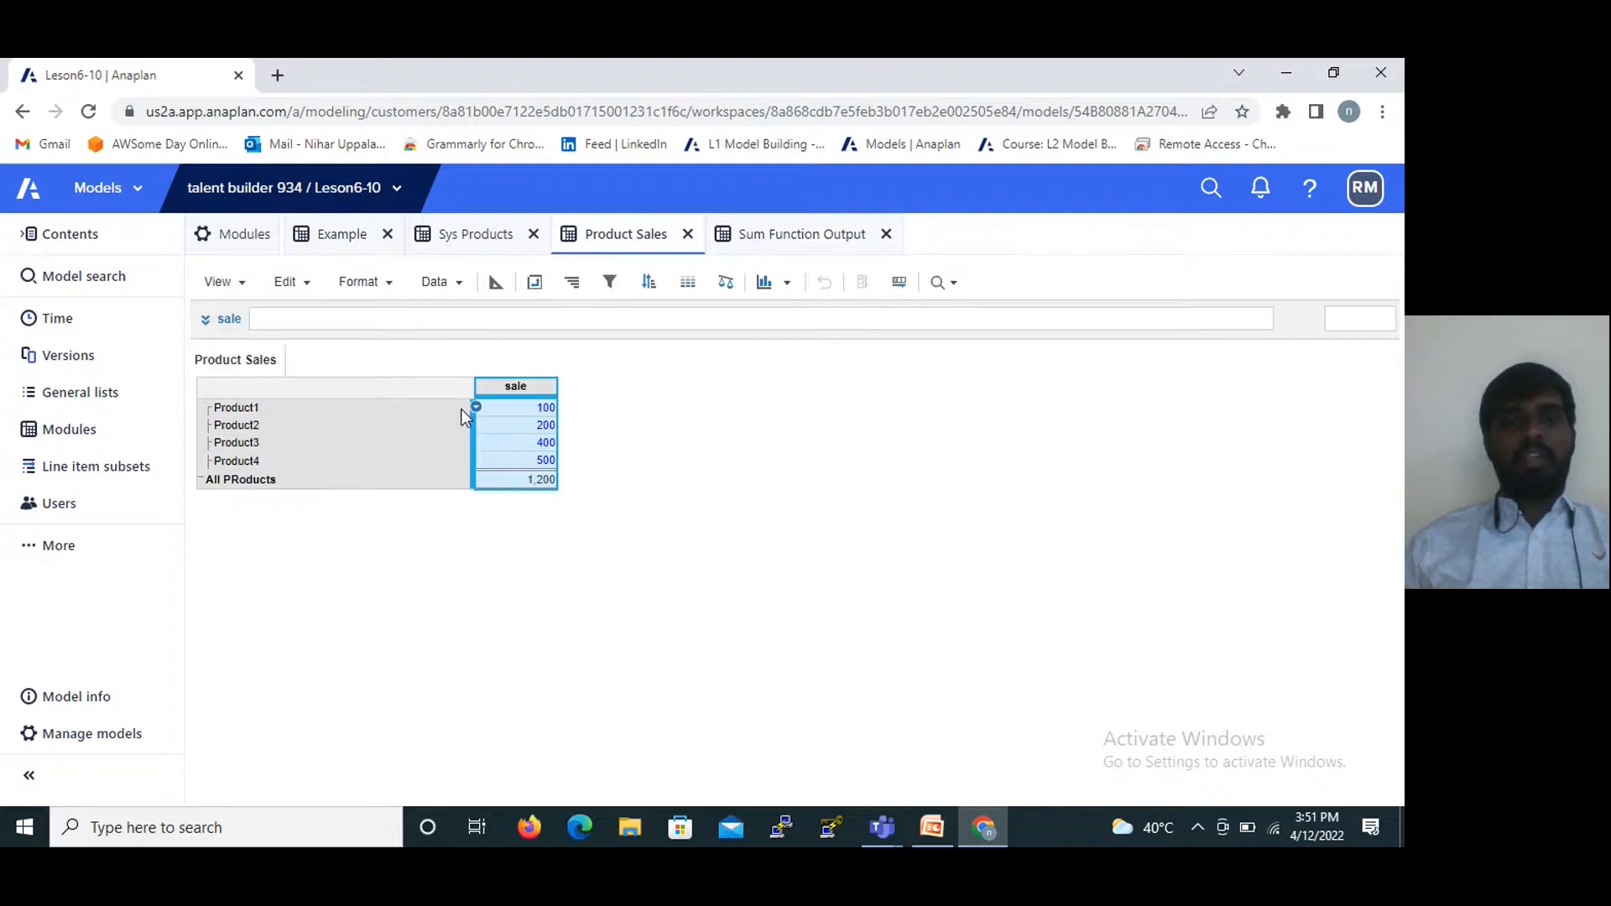
click(491, 250)
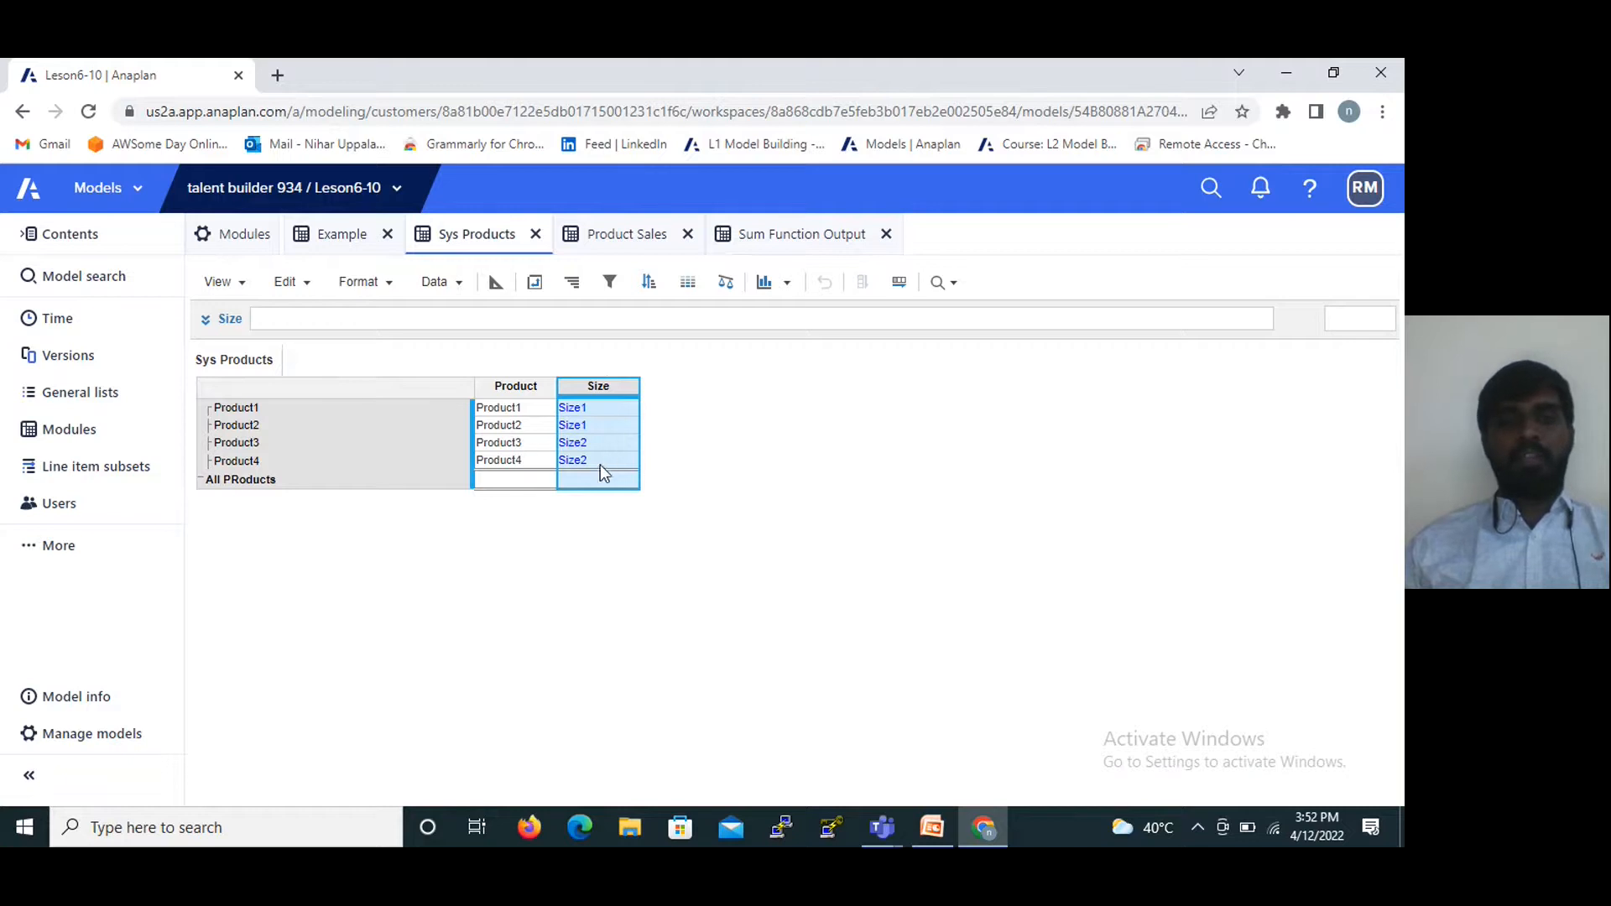
click(603, 250)
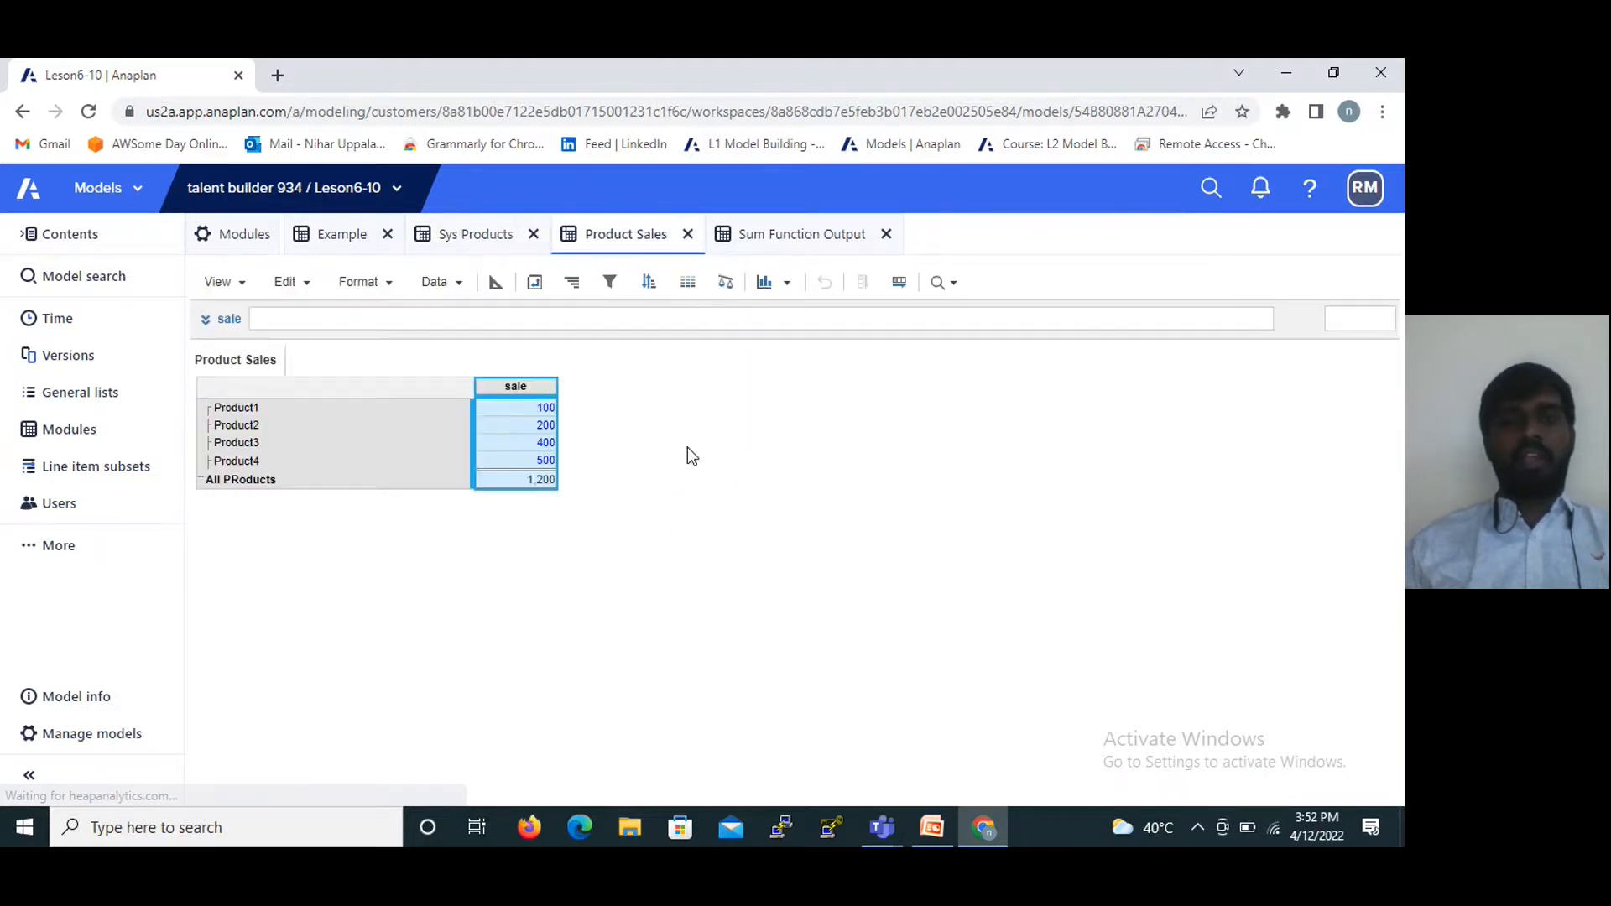
click(801, 228)
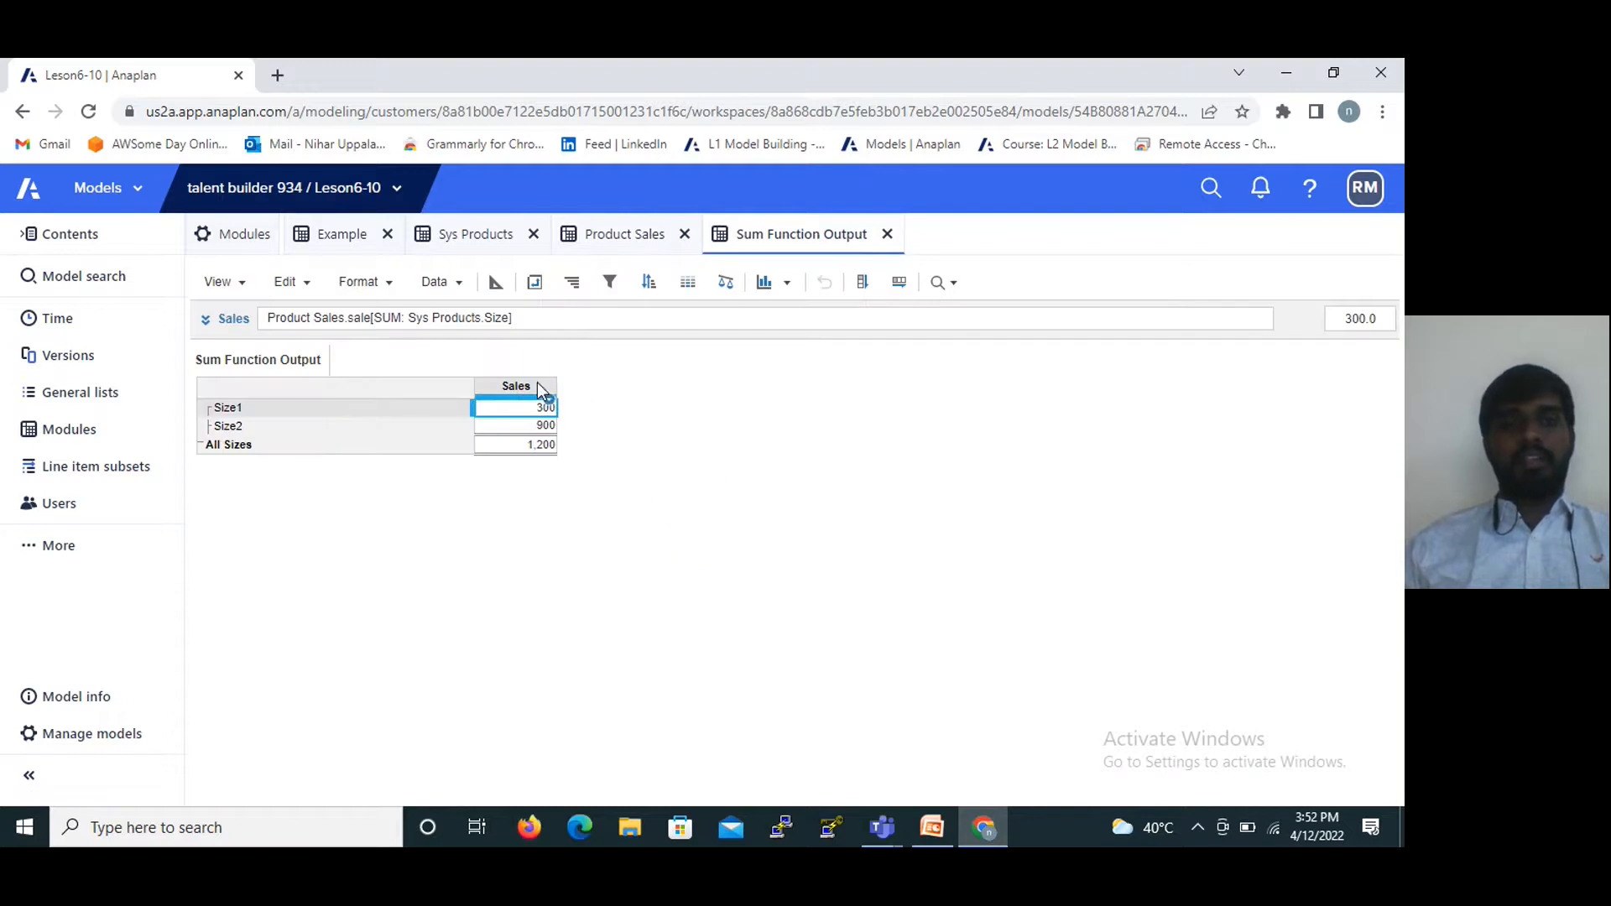
click(484, 240)
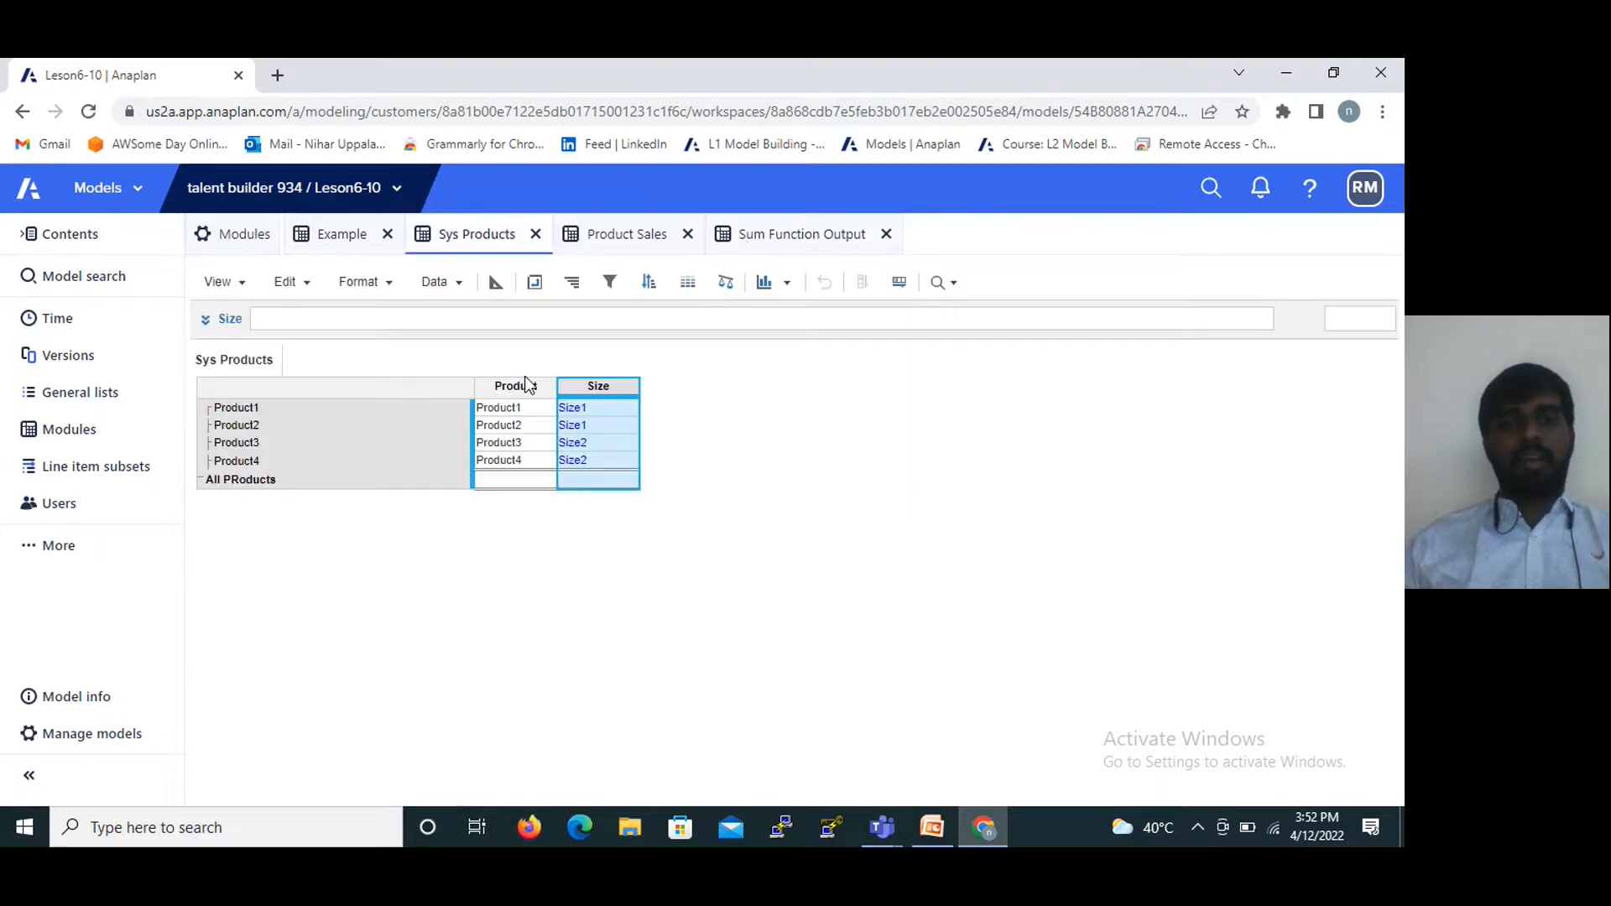
click(805, 252)
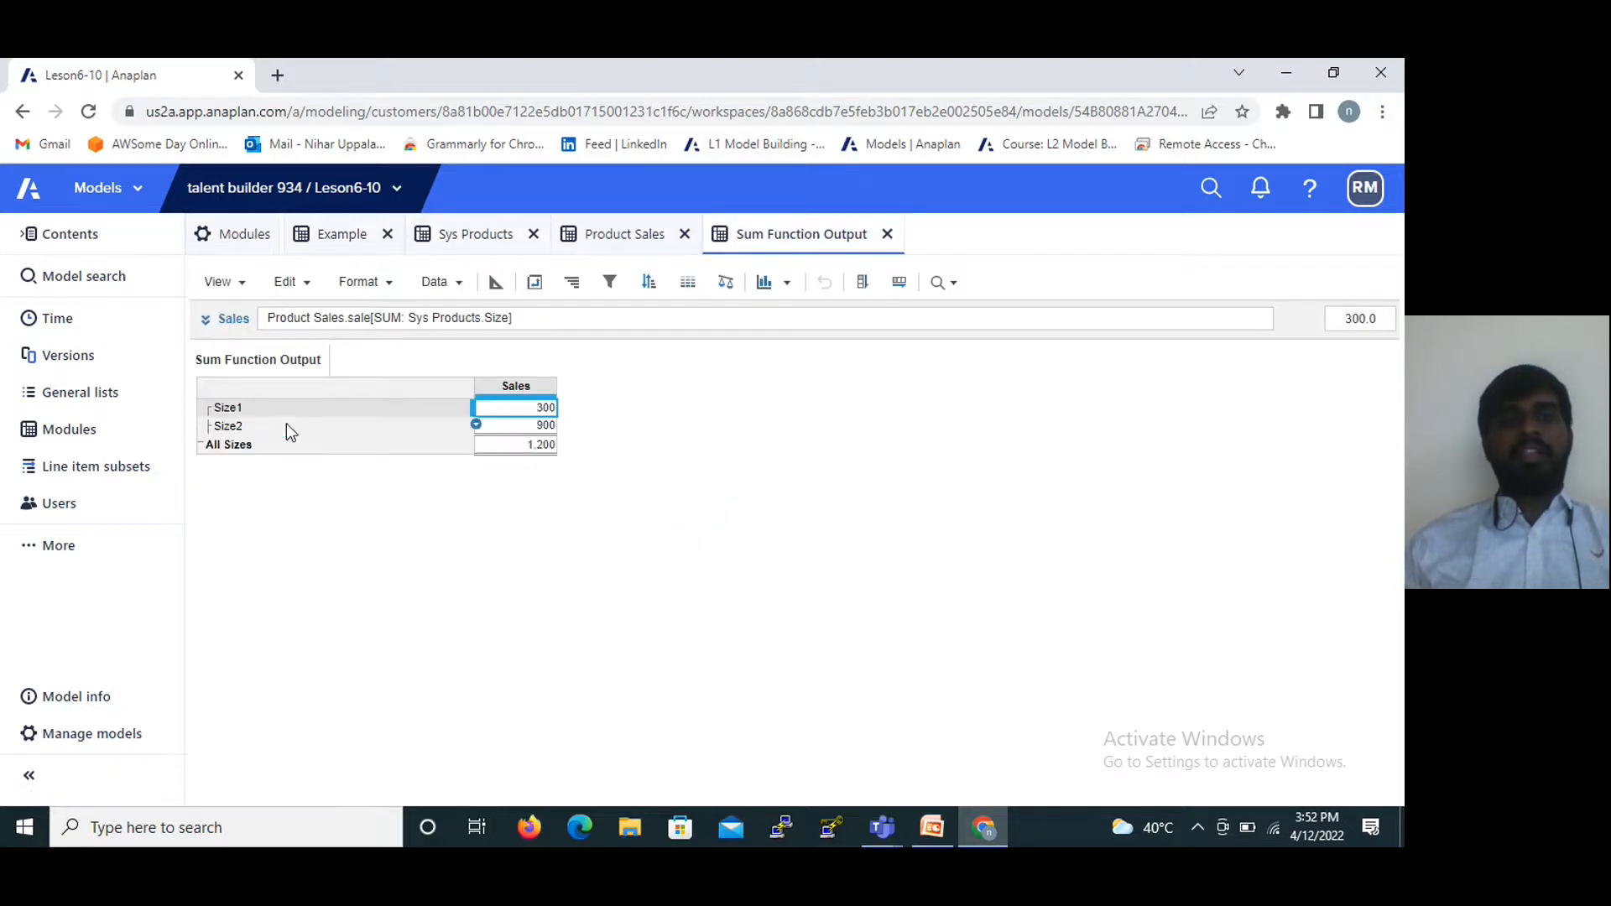
click(463, 236)
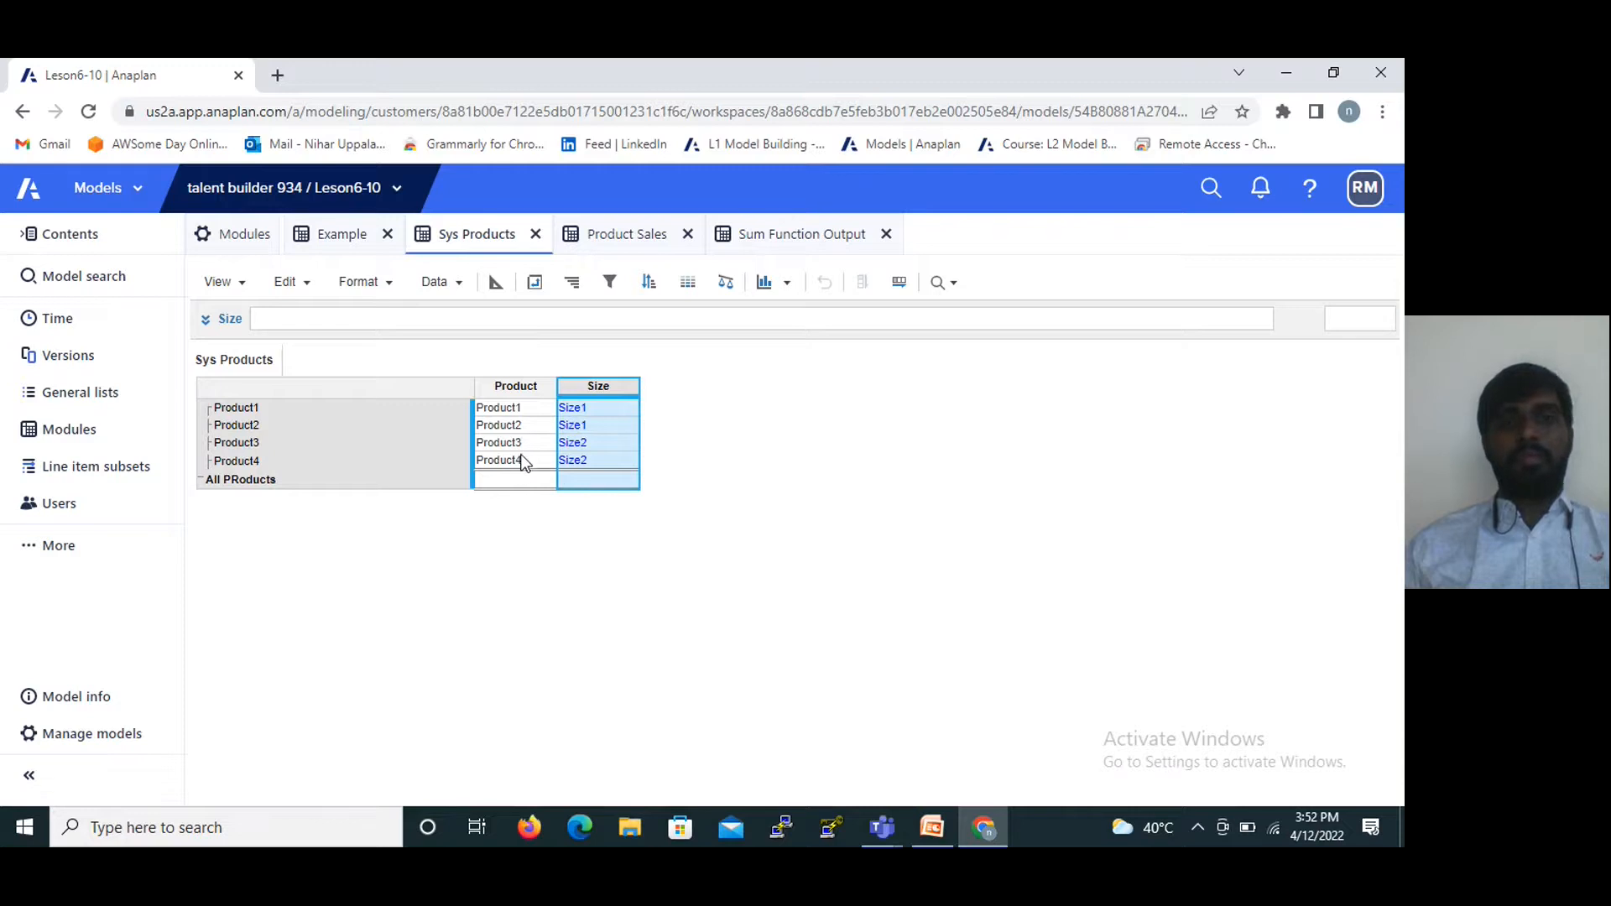
click(776, 234)
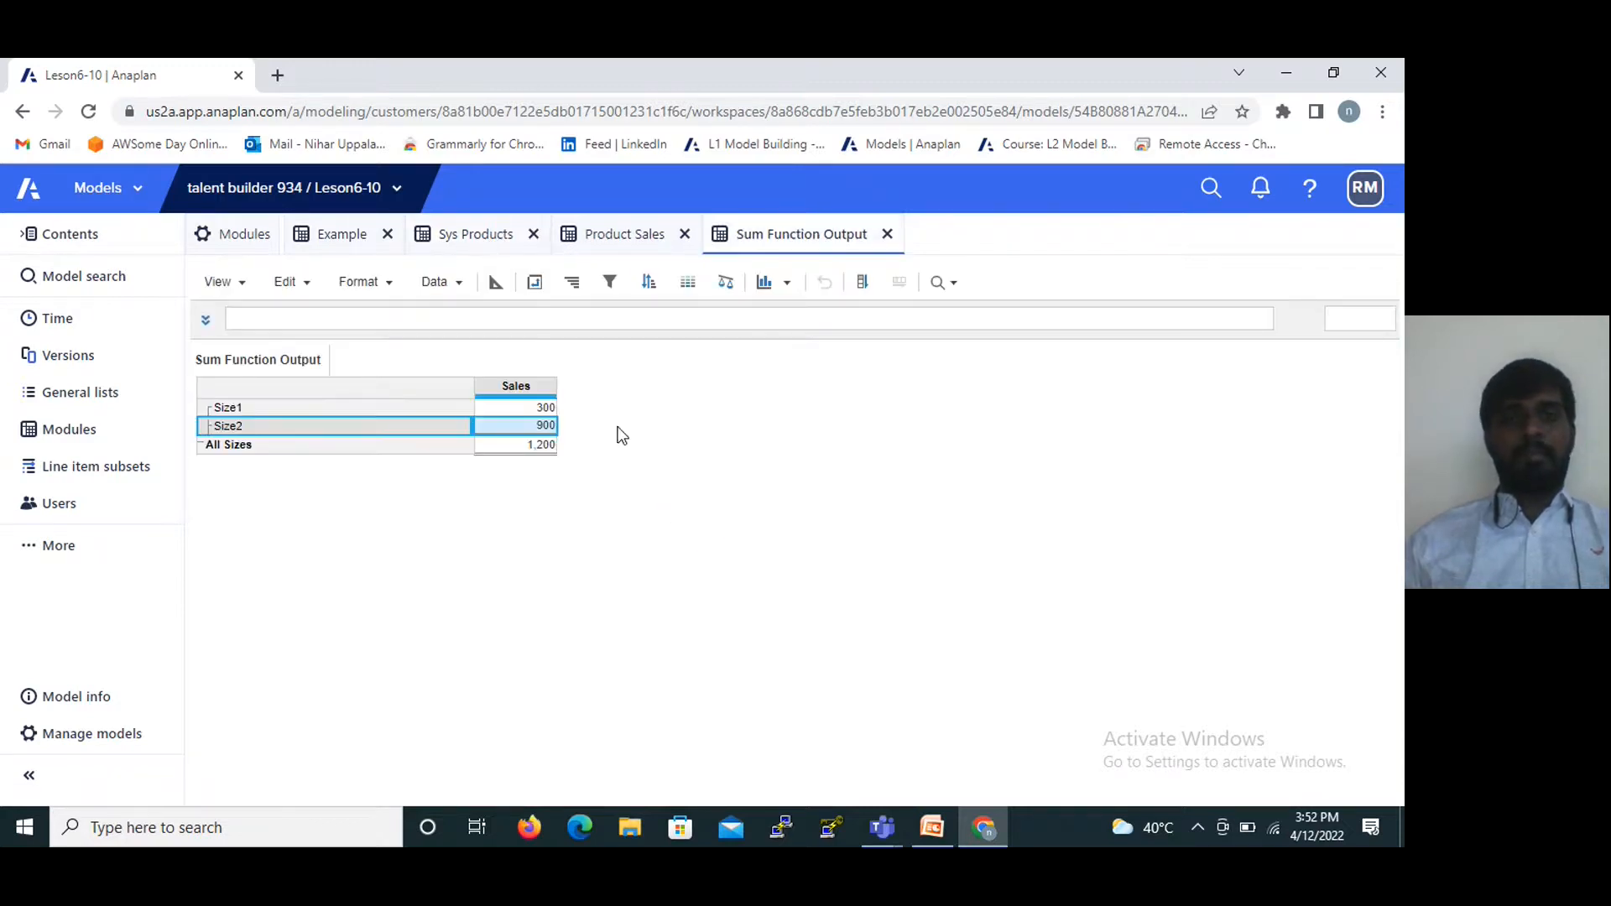
click(544, 446)
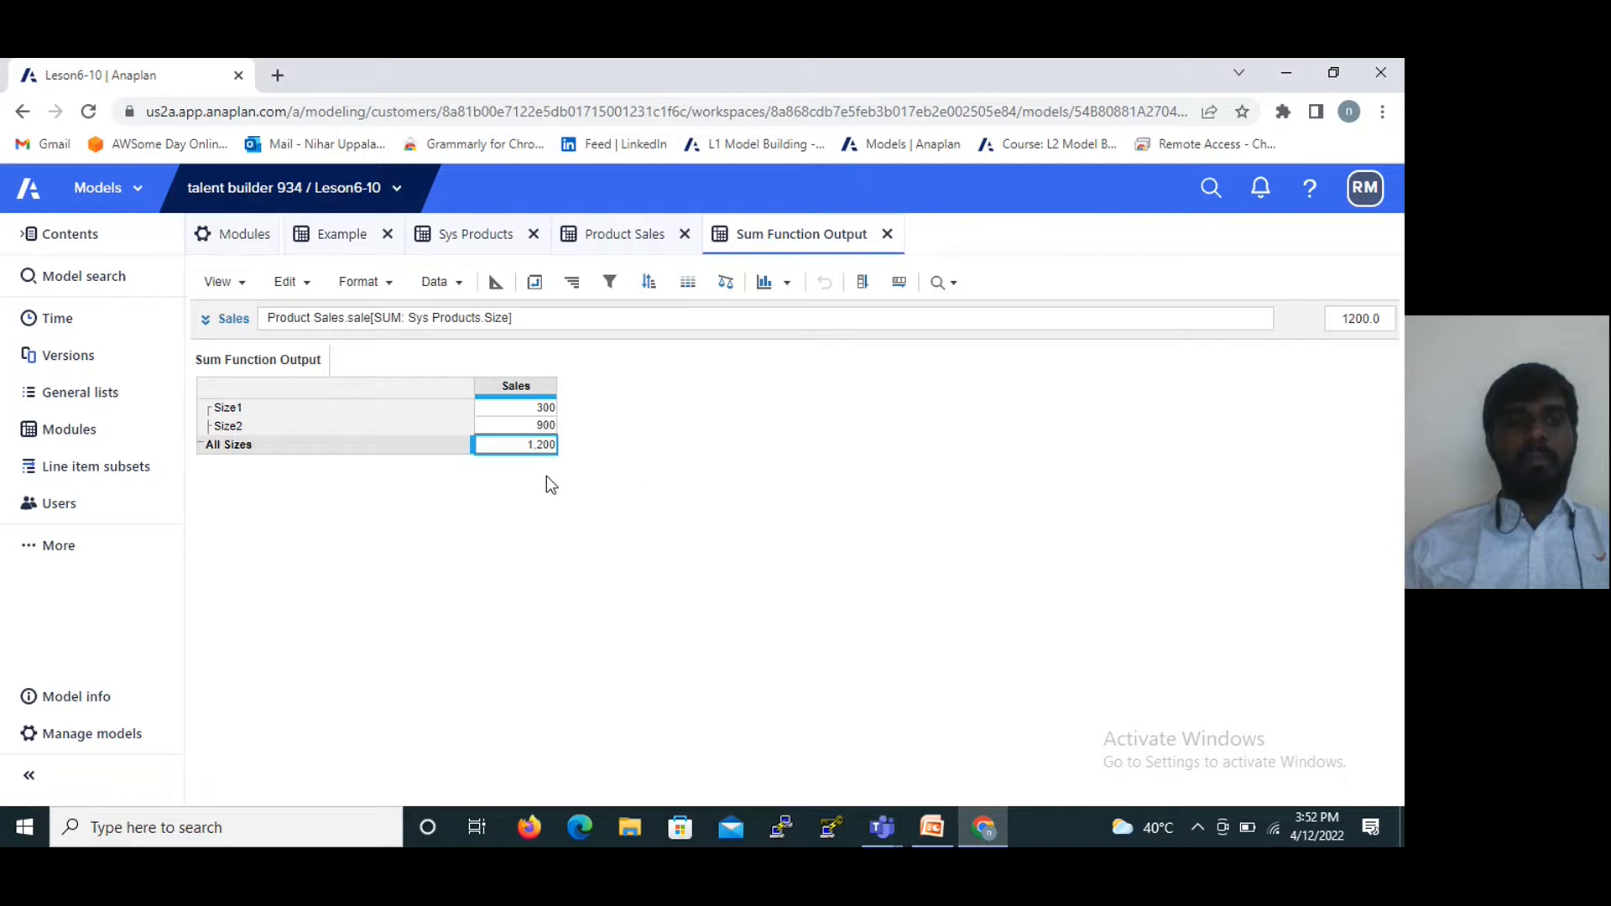
Switch to PowerPoint and read the Lookup Function slide with its description and syntax.
click(932, 828)
scroll(761, 650, down, 1)
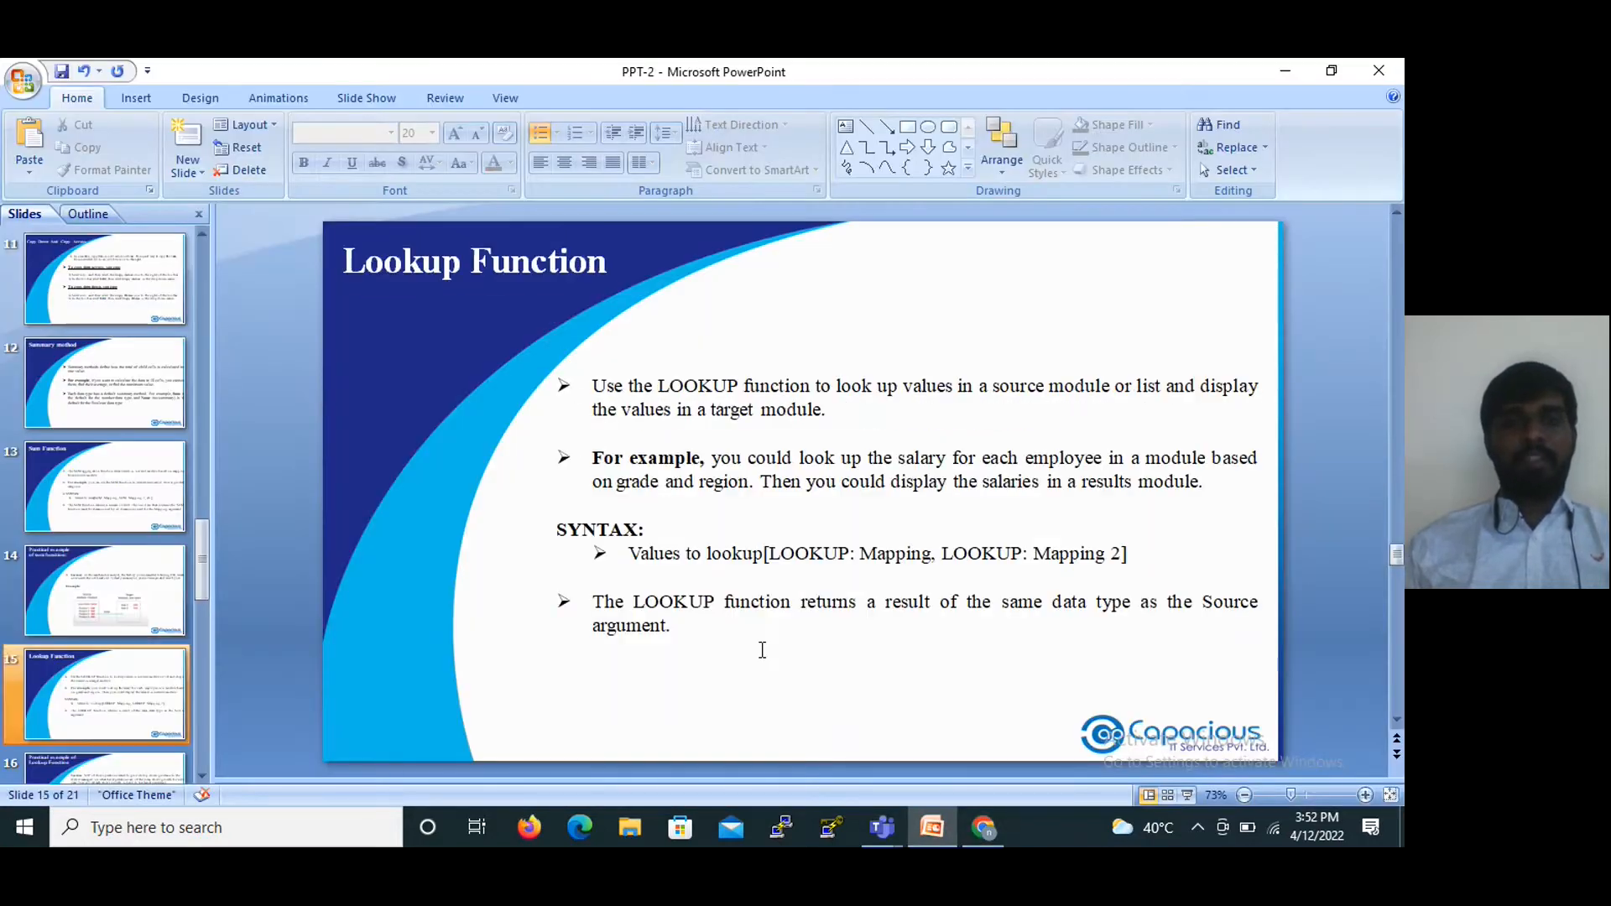
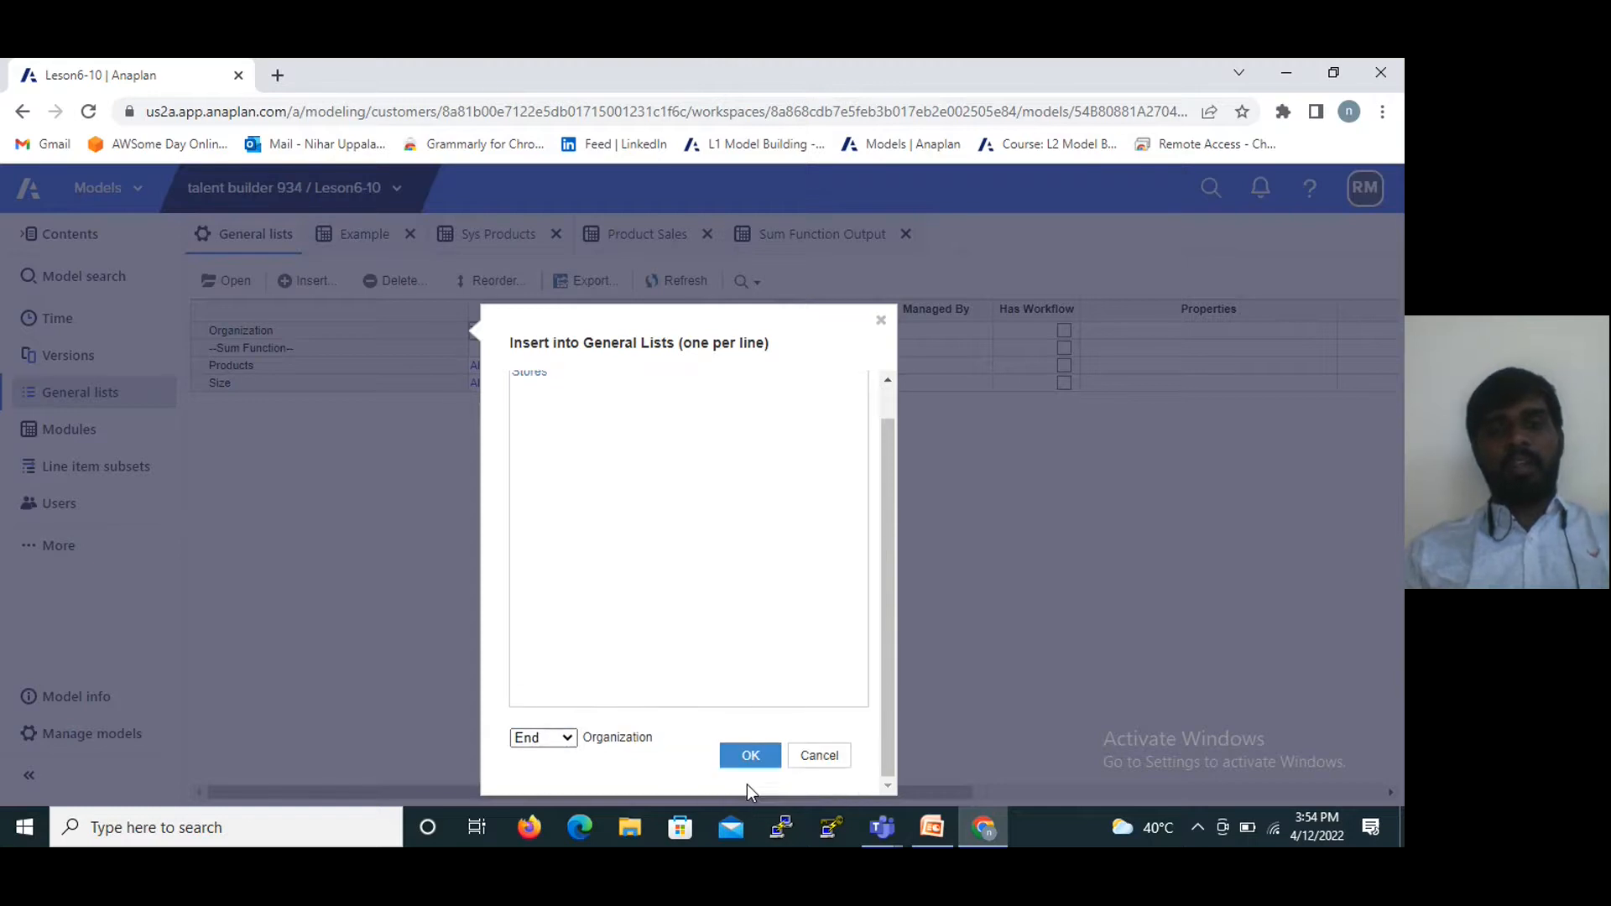
Insert the lists --Look UP--, Region and Stores at the end of the general lists.
click(755, 761)
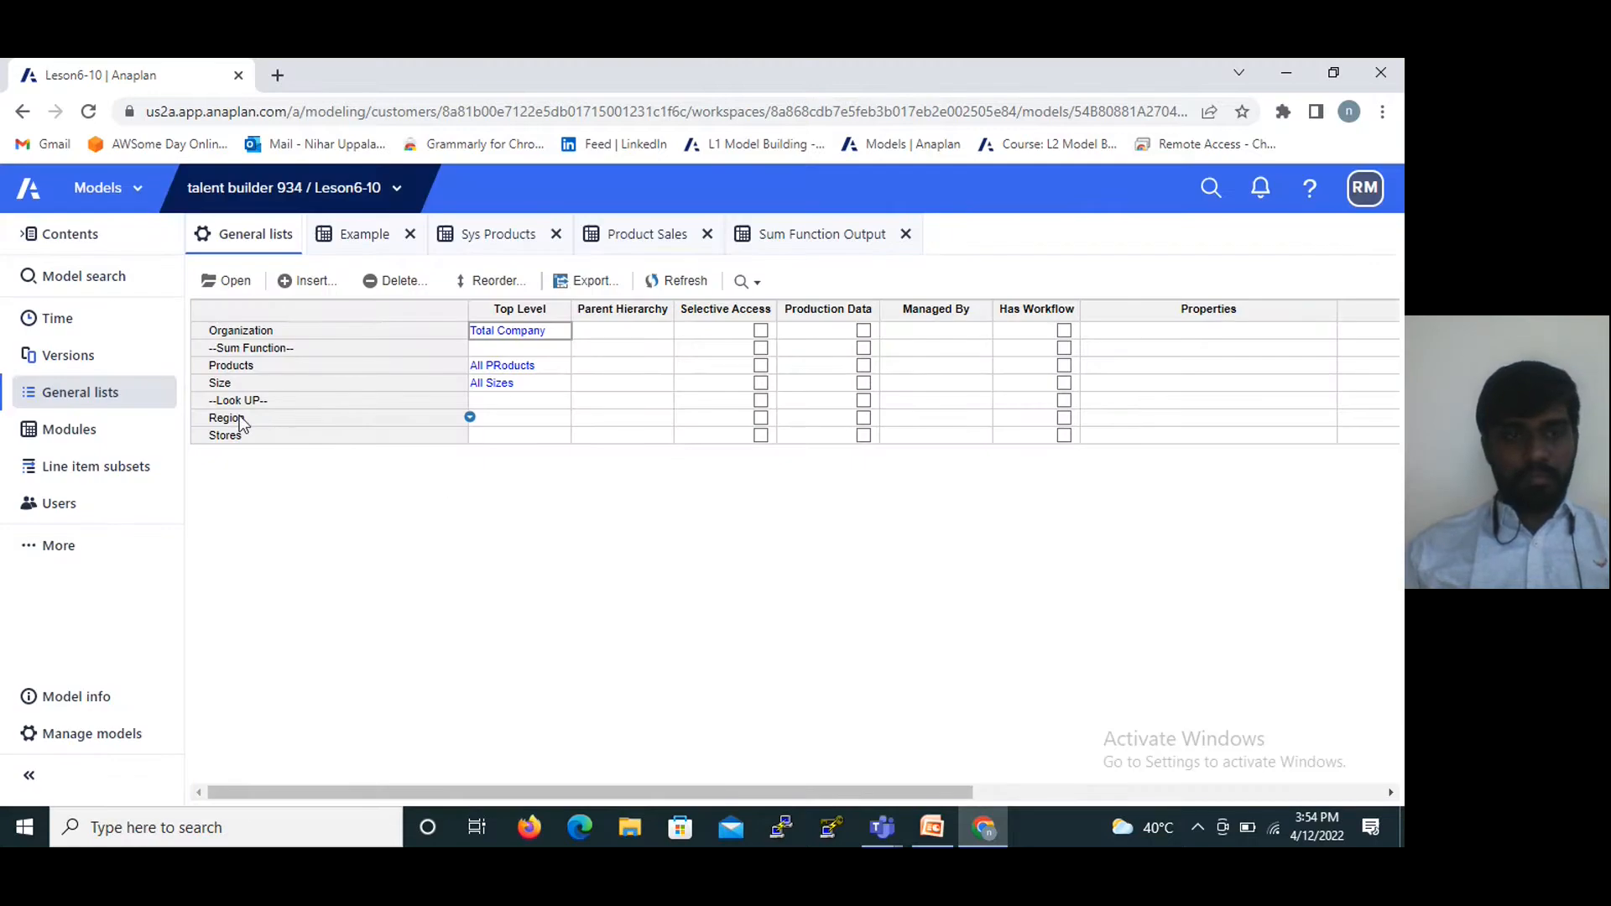
Set the top level of the Region list to All Regions and of the Stores list to All Stores.
click(244, 419)
click(509, 419)
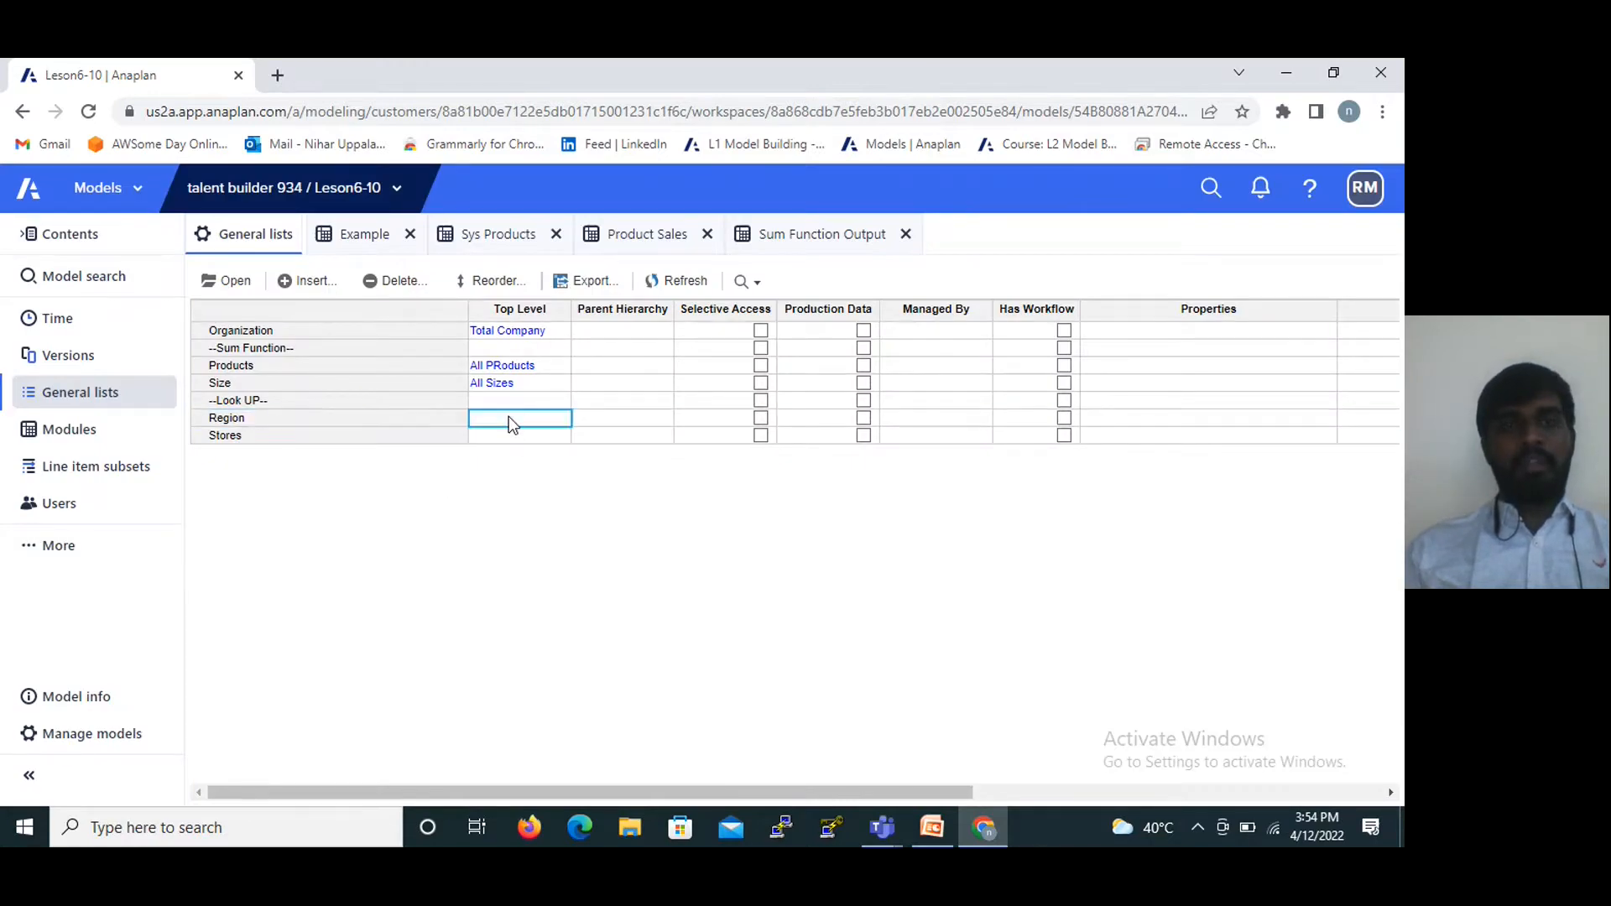
double_click(509, 418)
text(A)
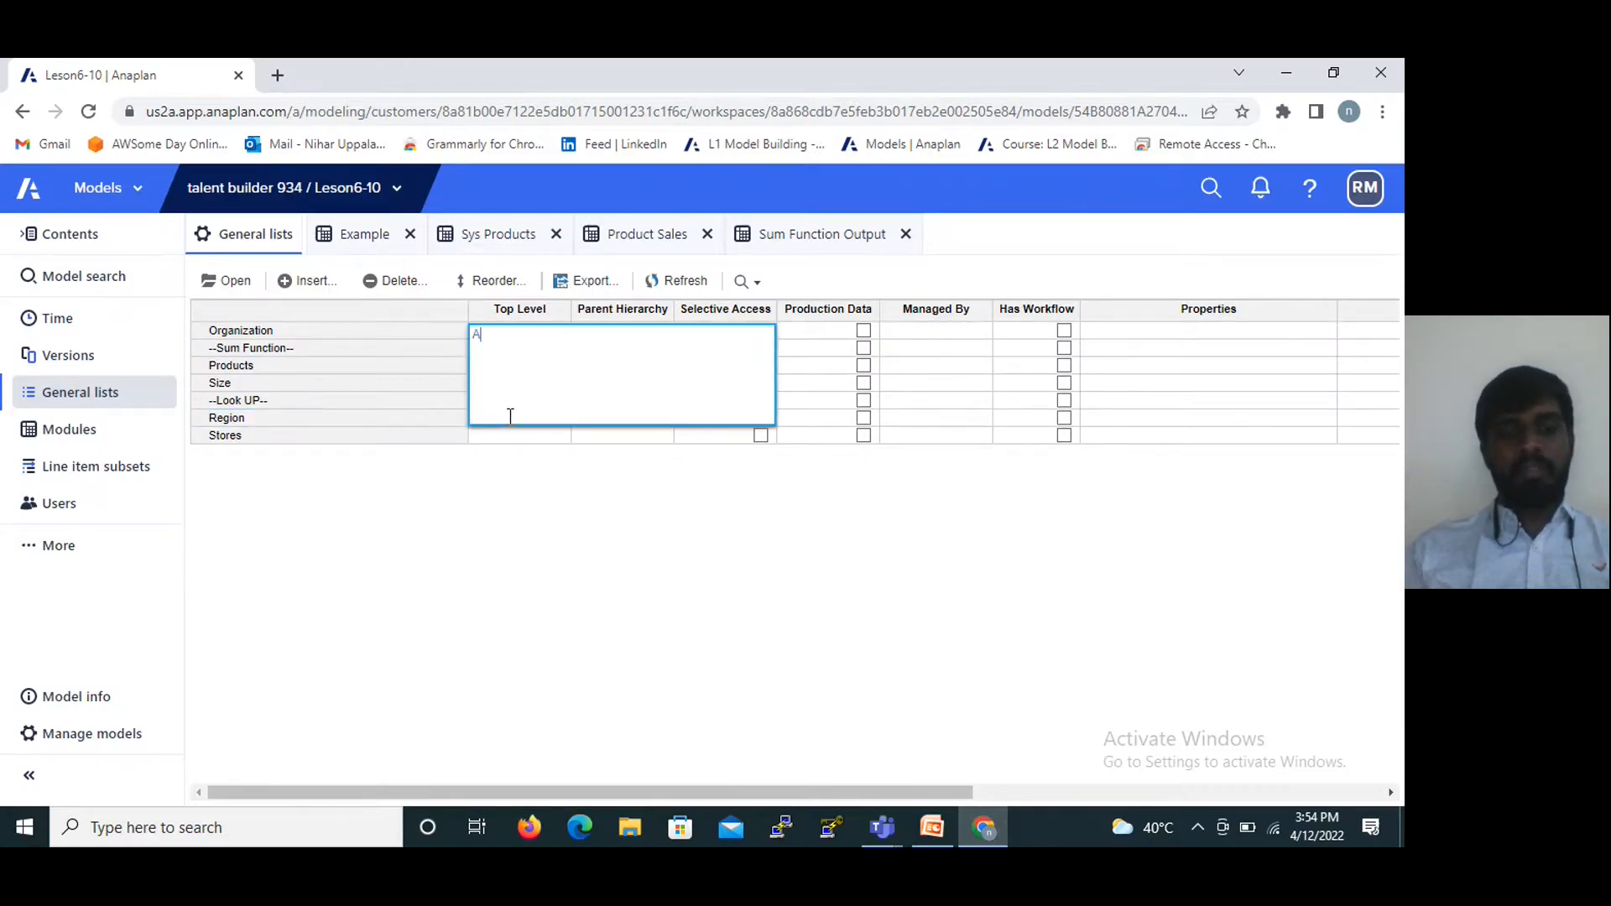
text(ll Regions)
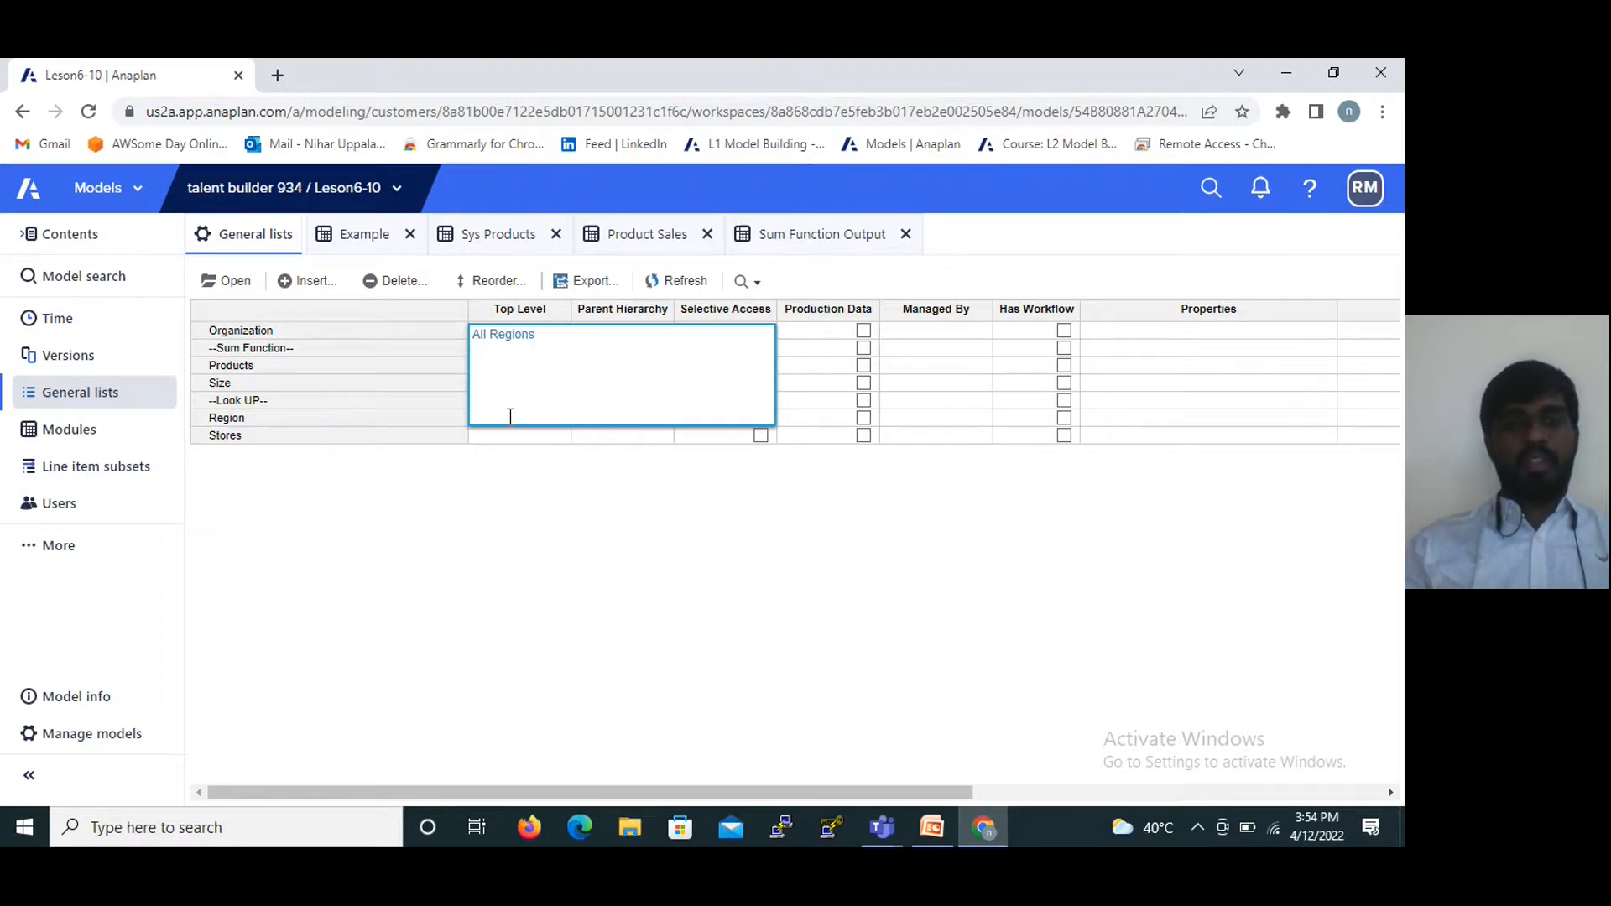
key(Return)
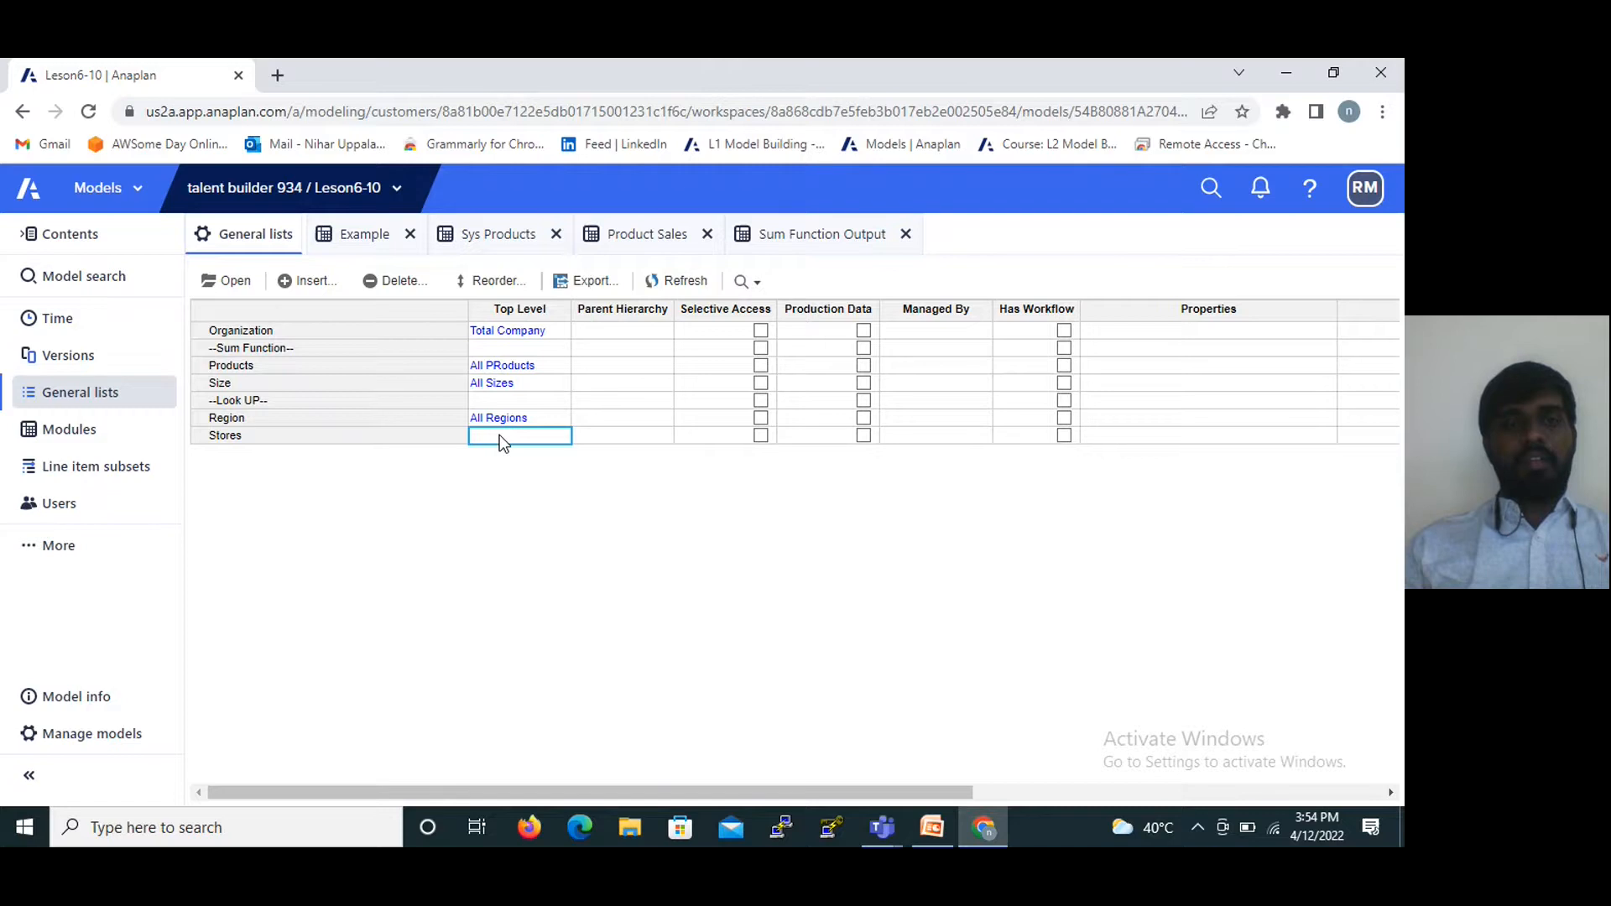
double_click(500, 434)
text(All Stores)
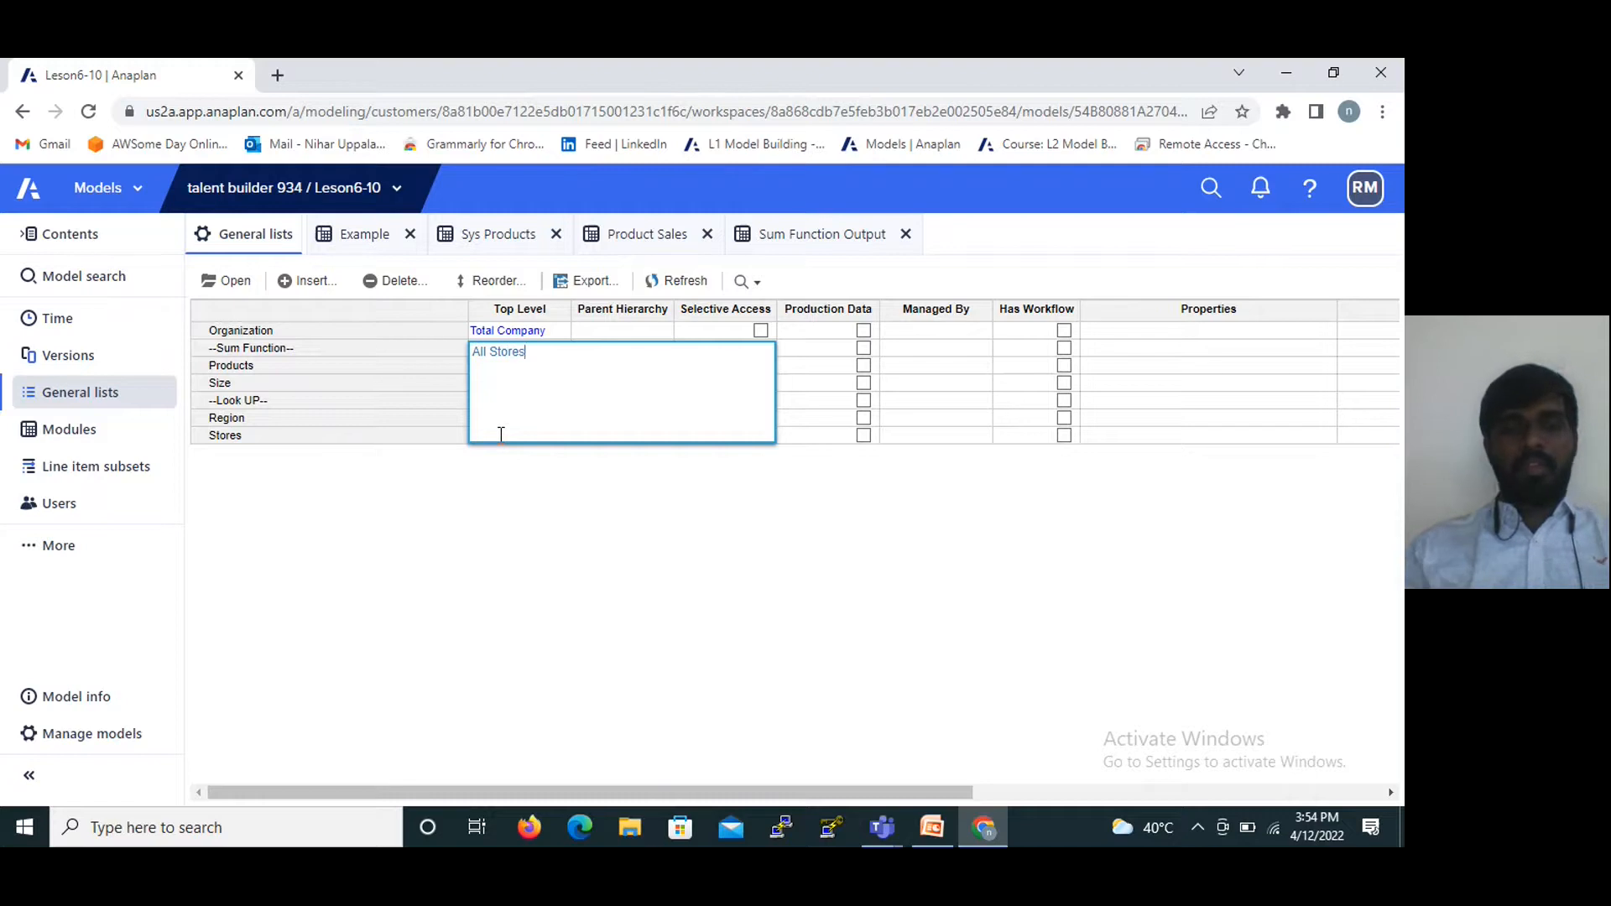
key(Return)
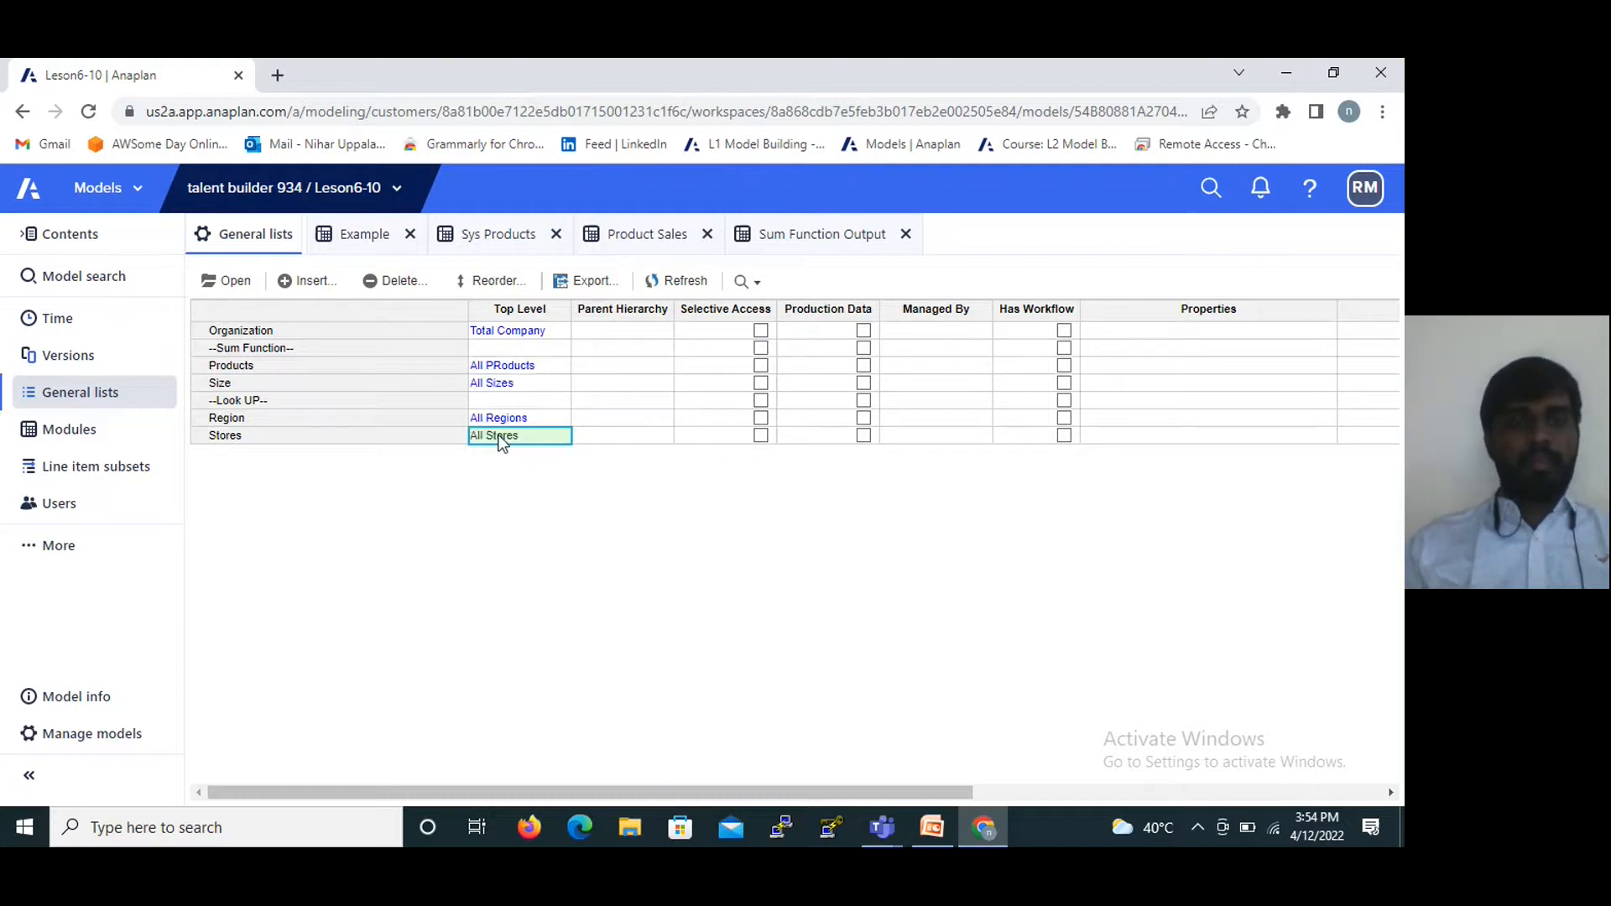
Open the Region list and insert the items Region1 and Region2.
click(277, 418)
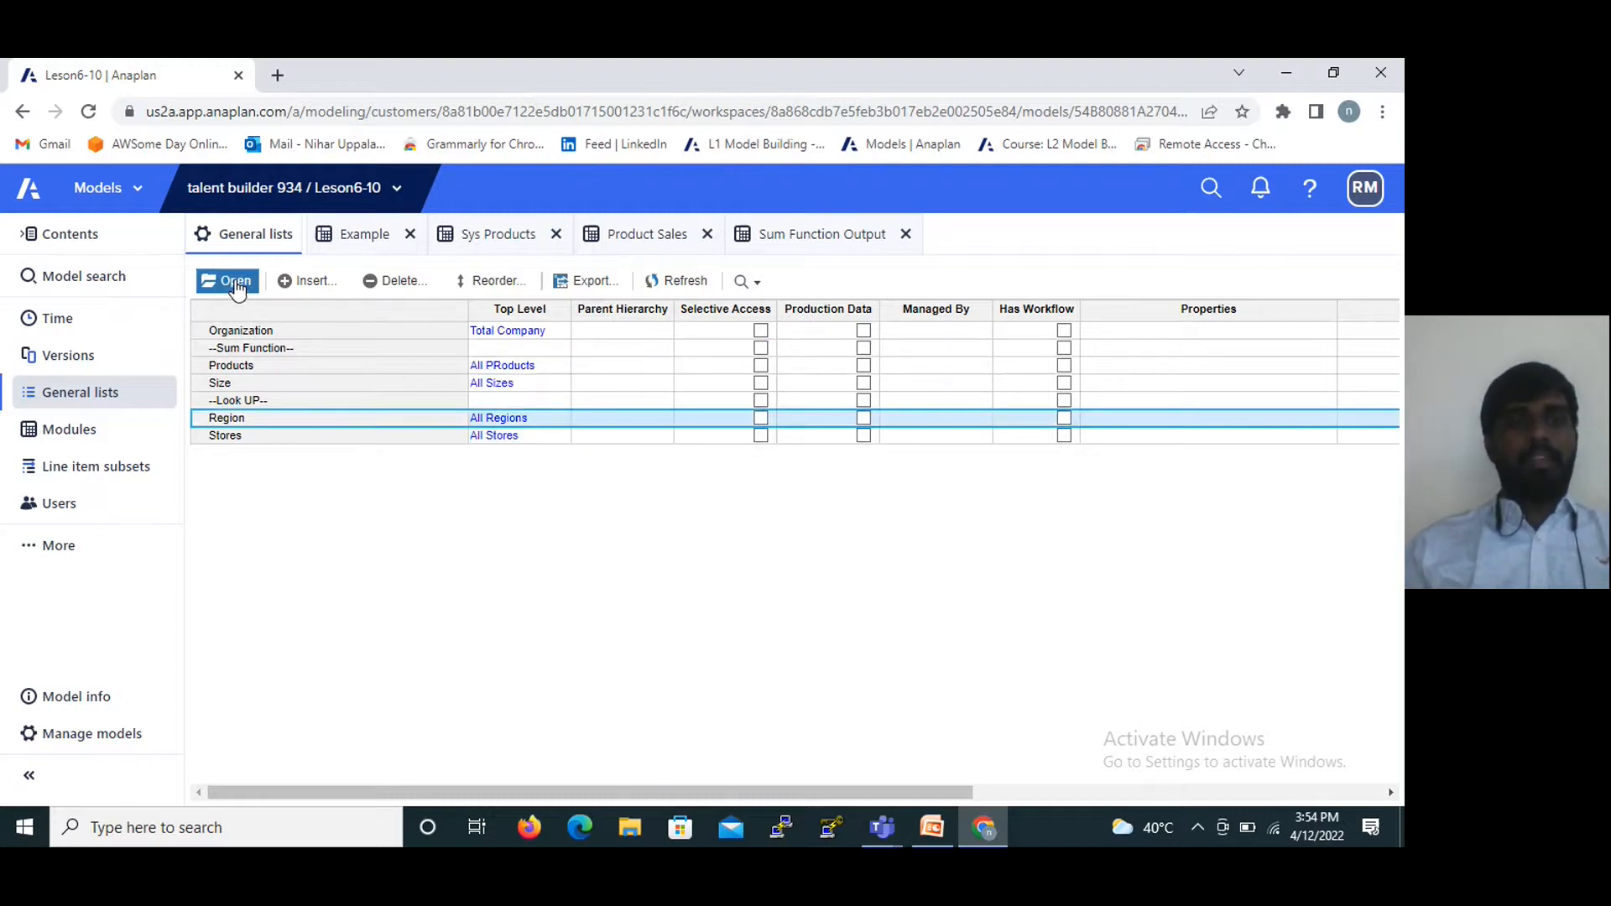
click(234, 282)
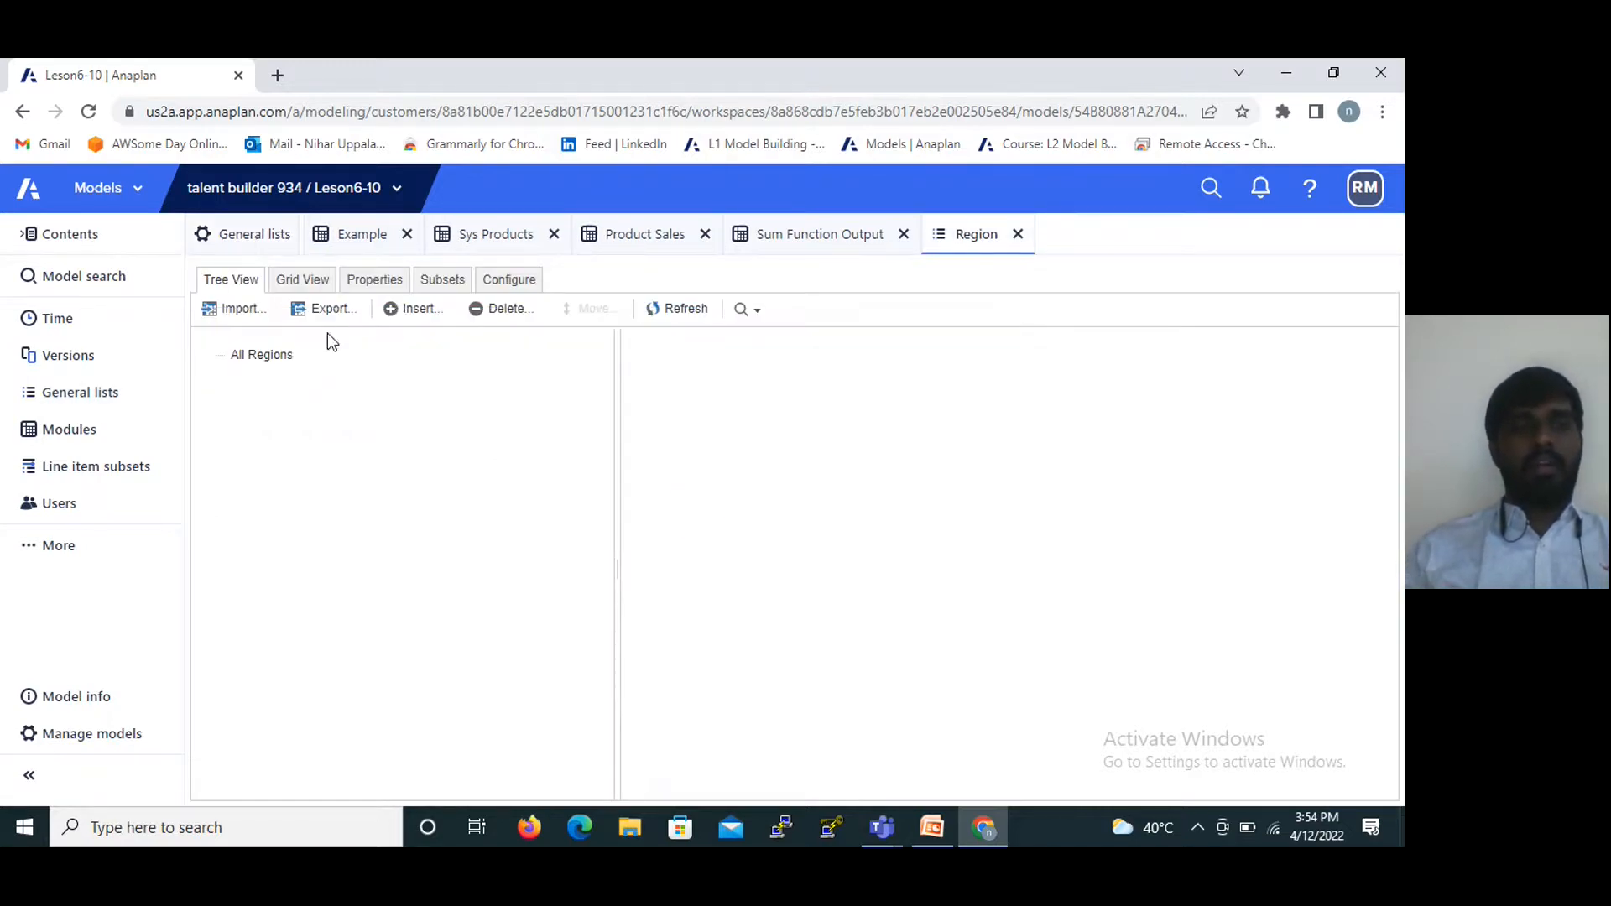
click(415, 302)
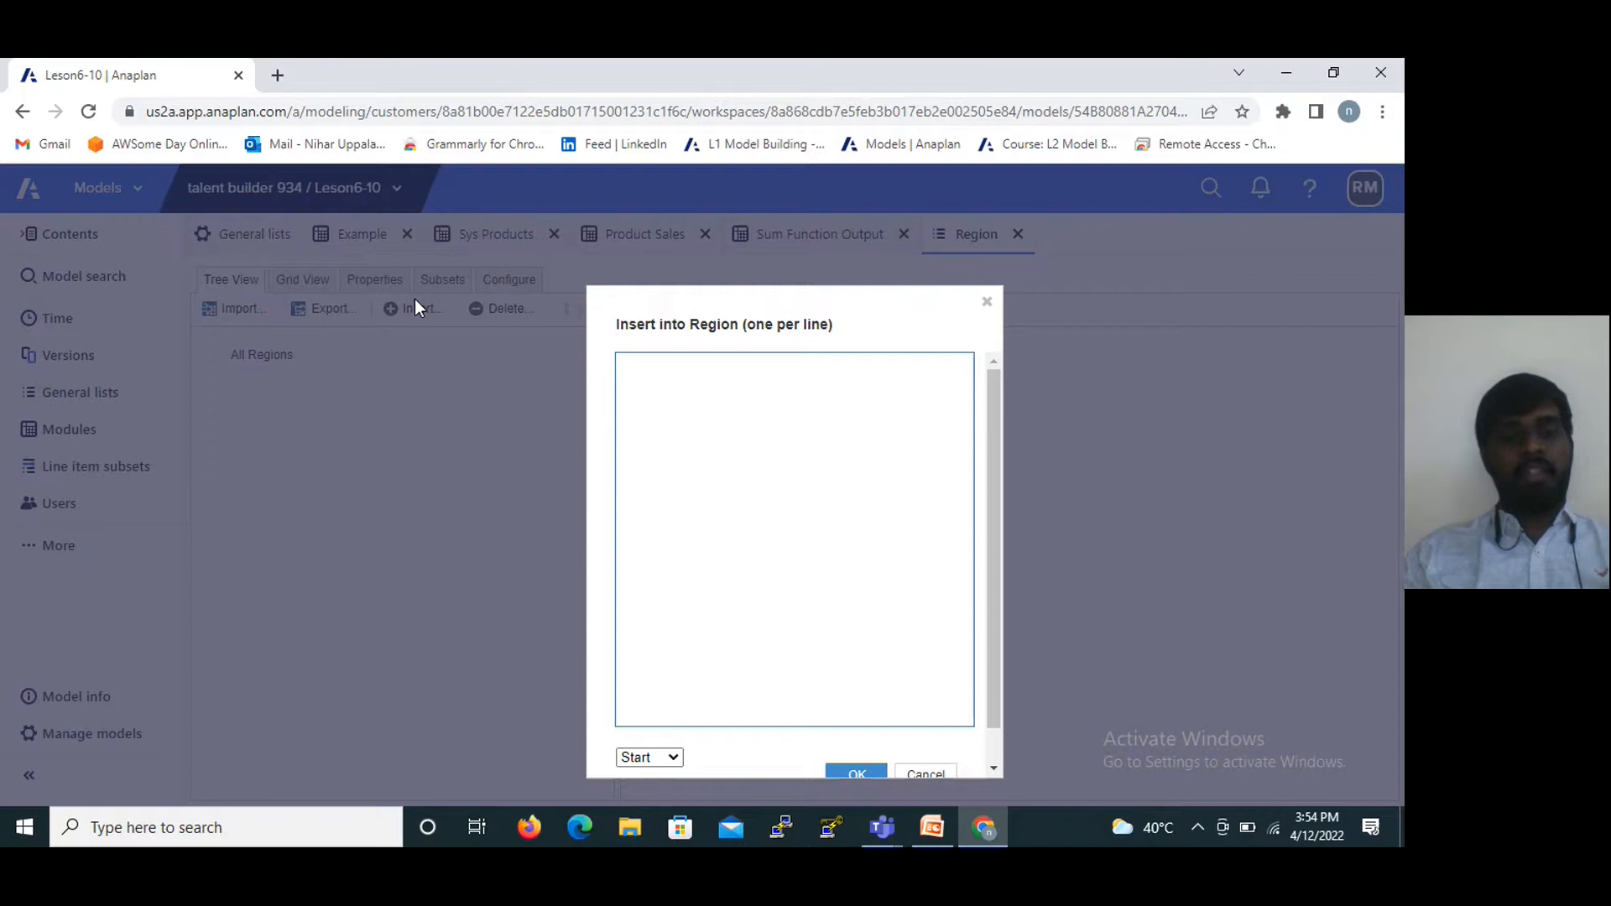
text(Re)
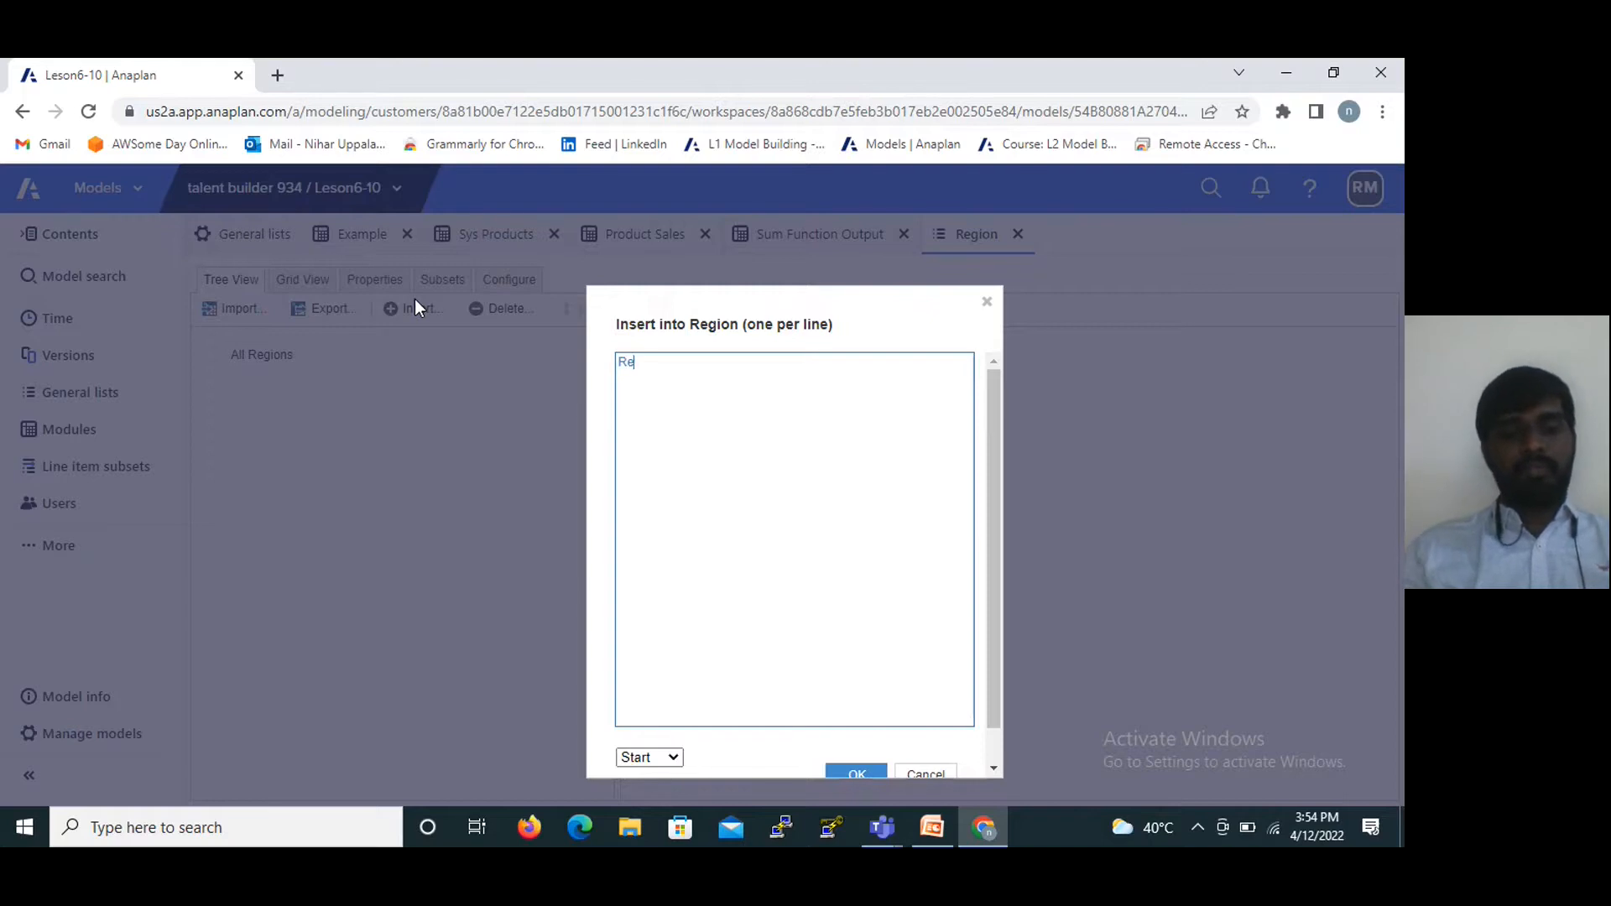
text(gion1)
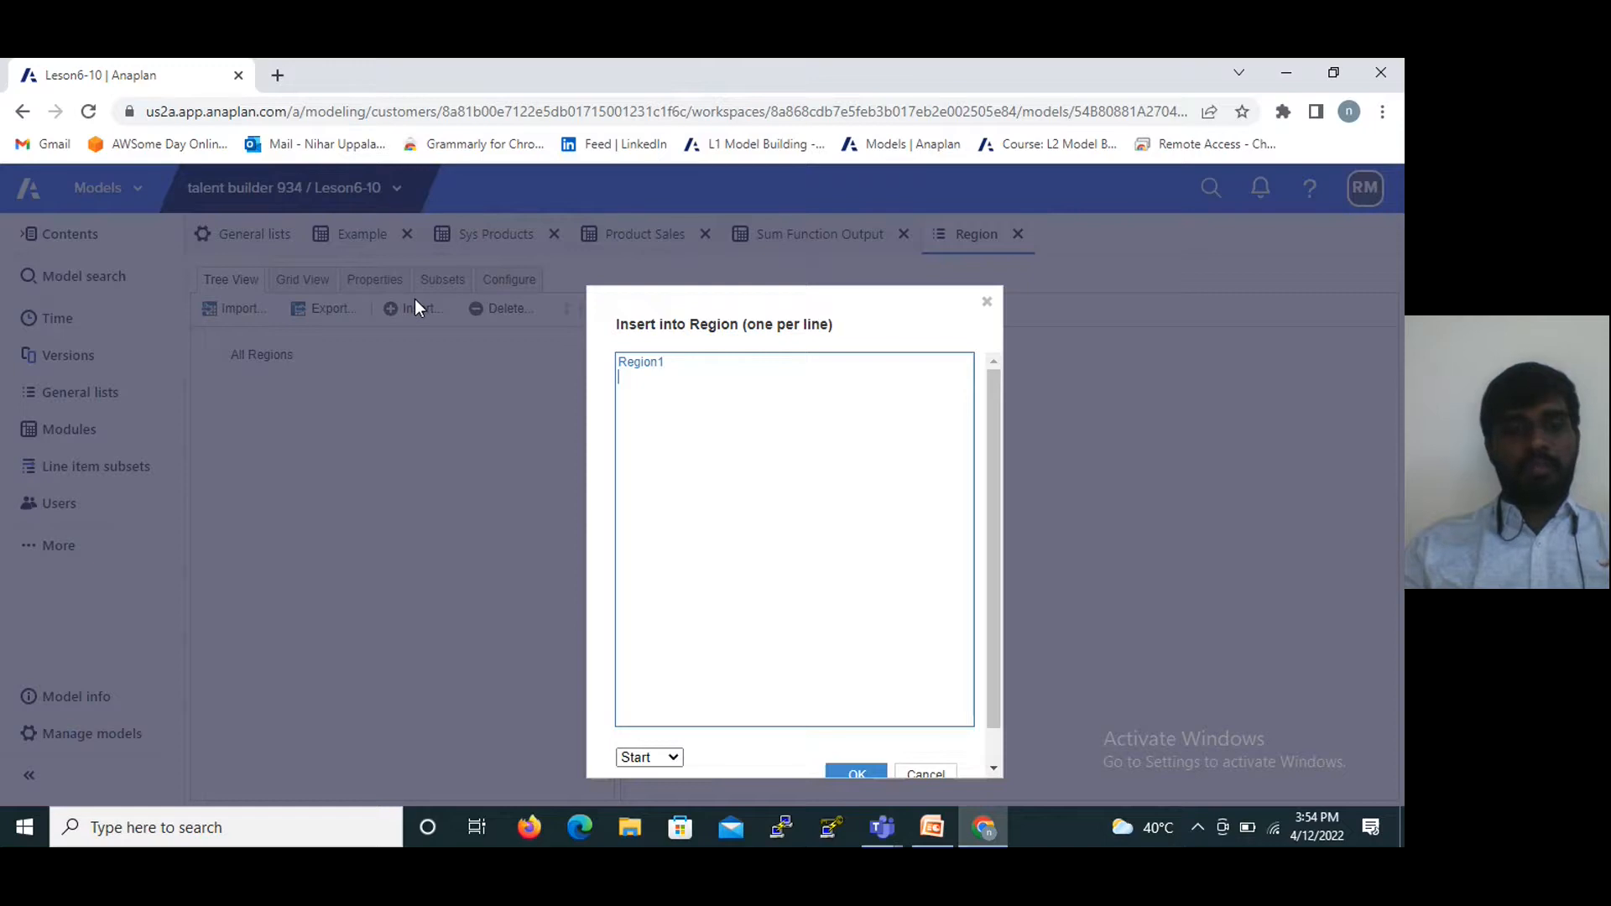
key(Return)
text(Region1)
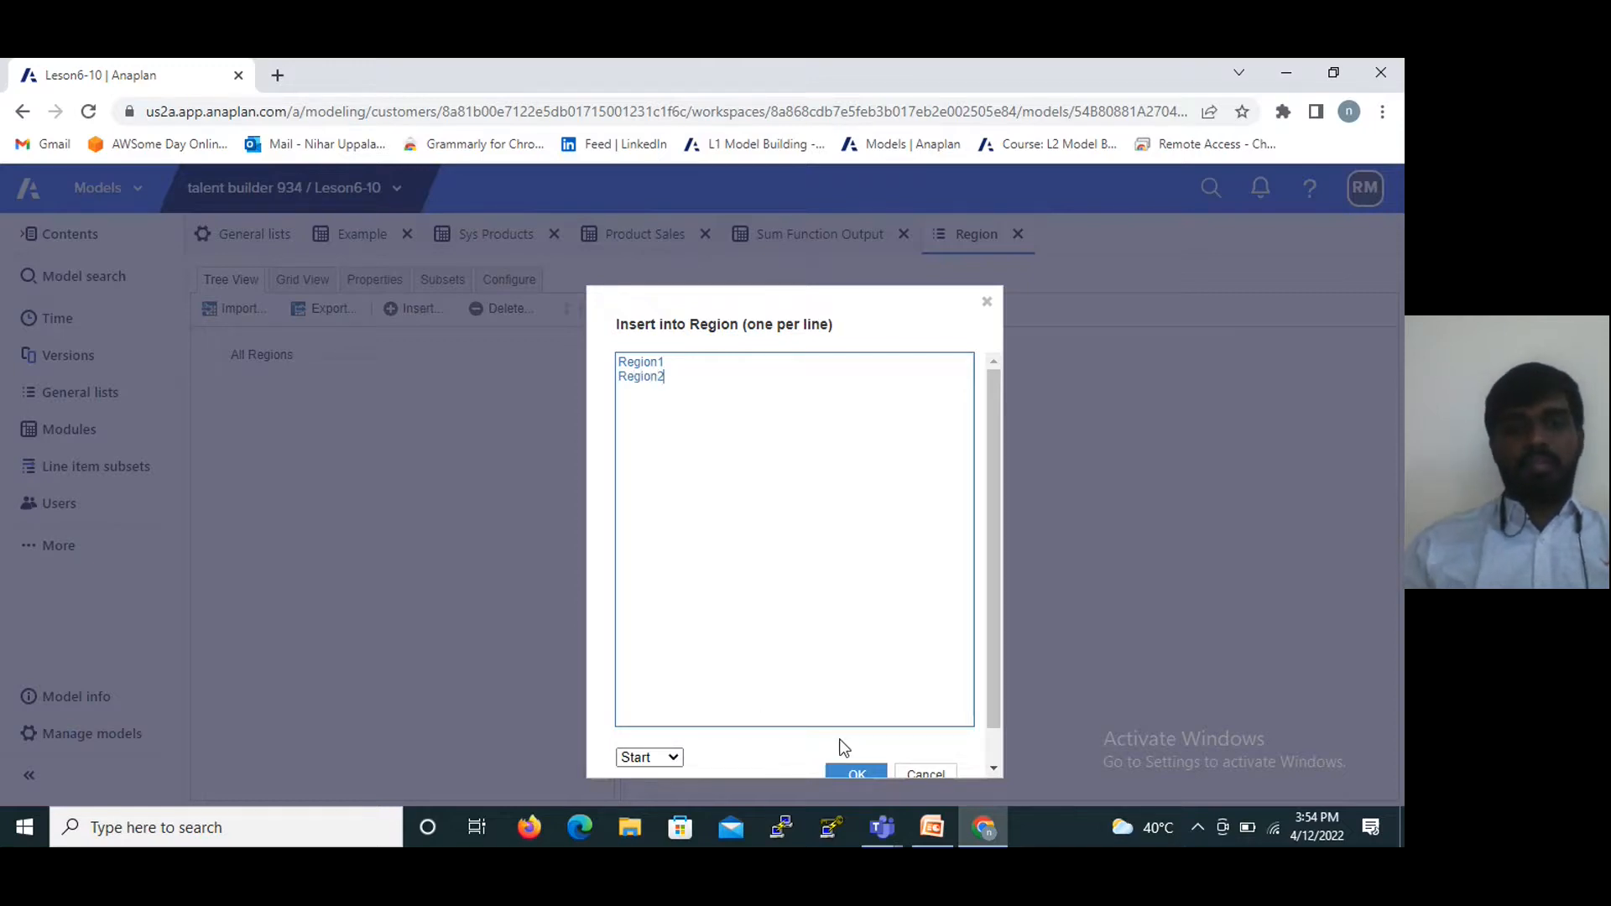
click(853, 774)
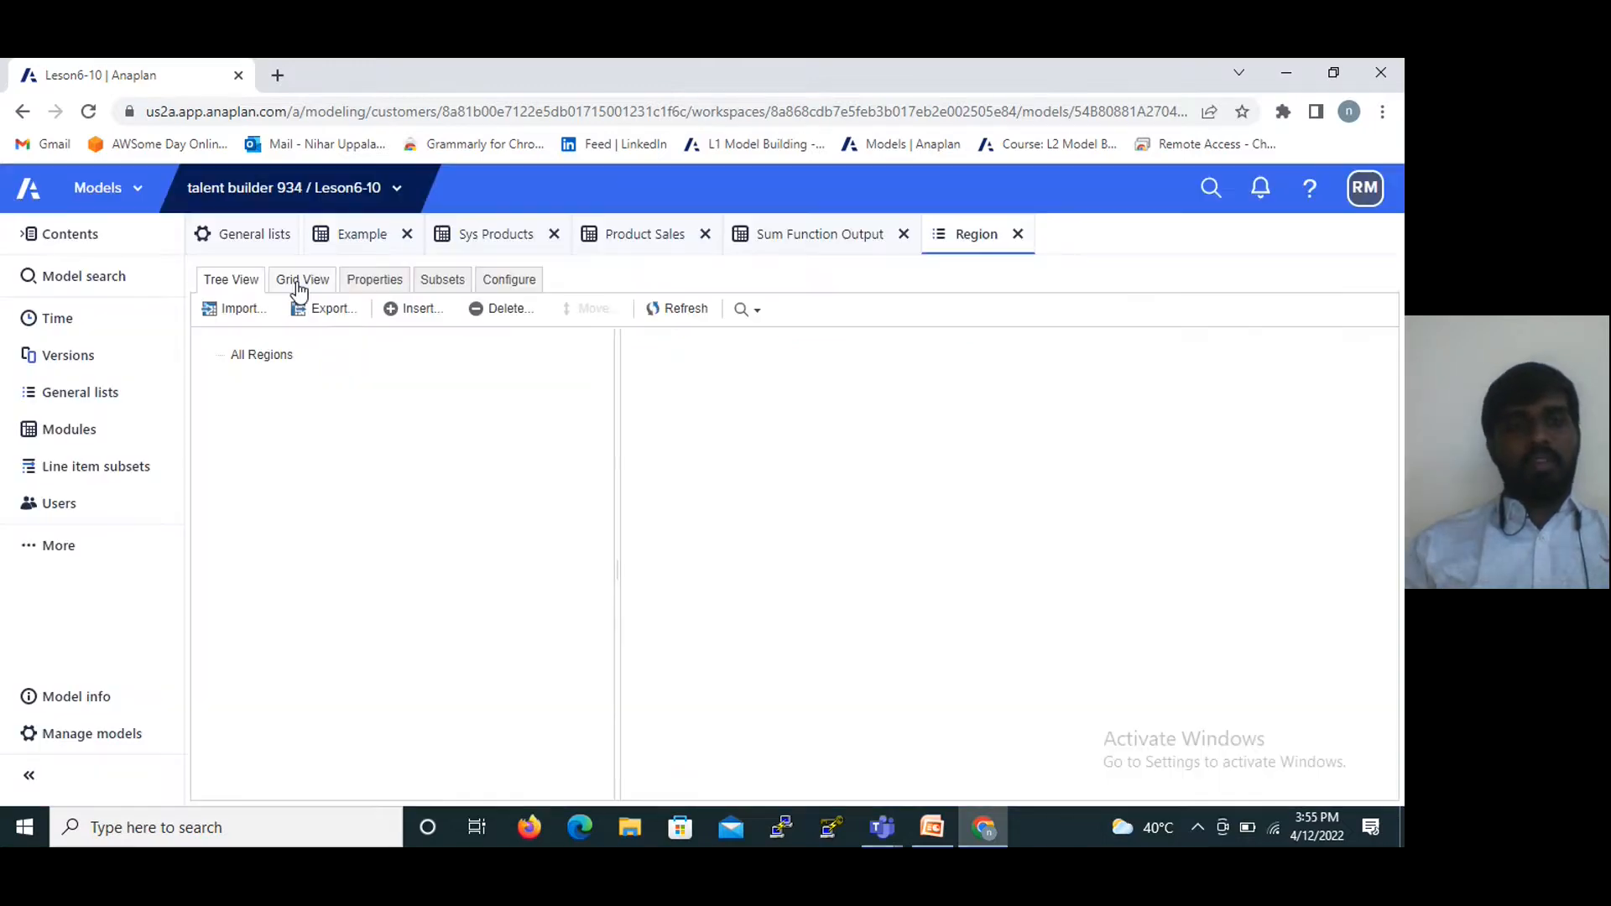
Assign code R1 to Region1 and code R2 to Region2 in the Region list's grid view.
click(298, 285)
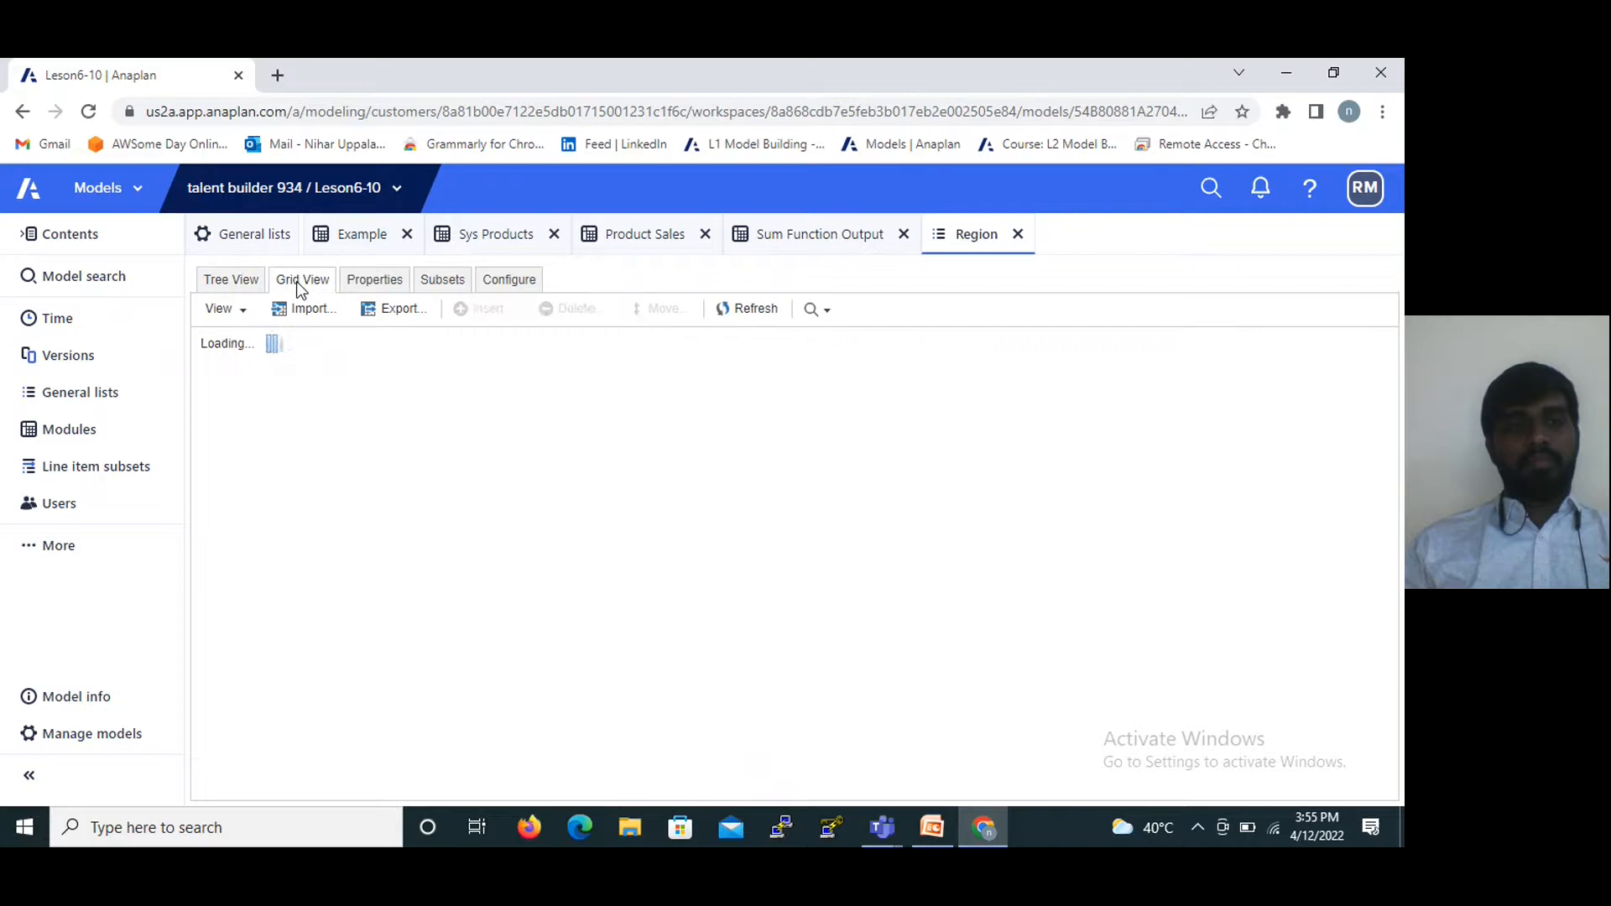
click(686, 356)
double_click(649, 366)
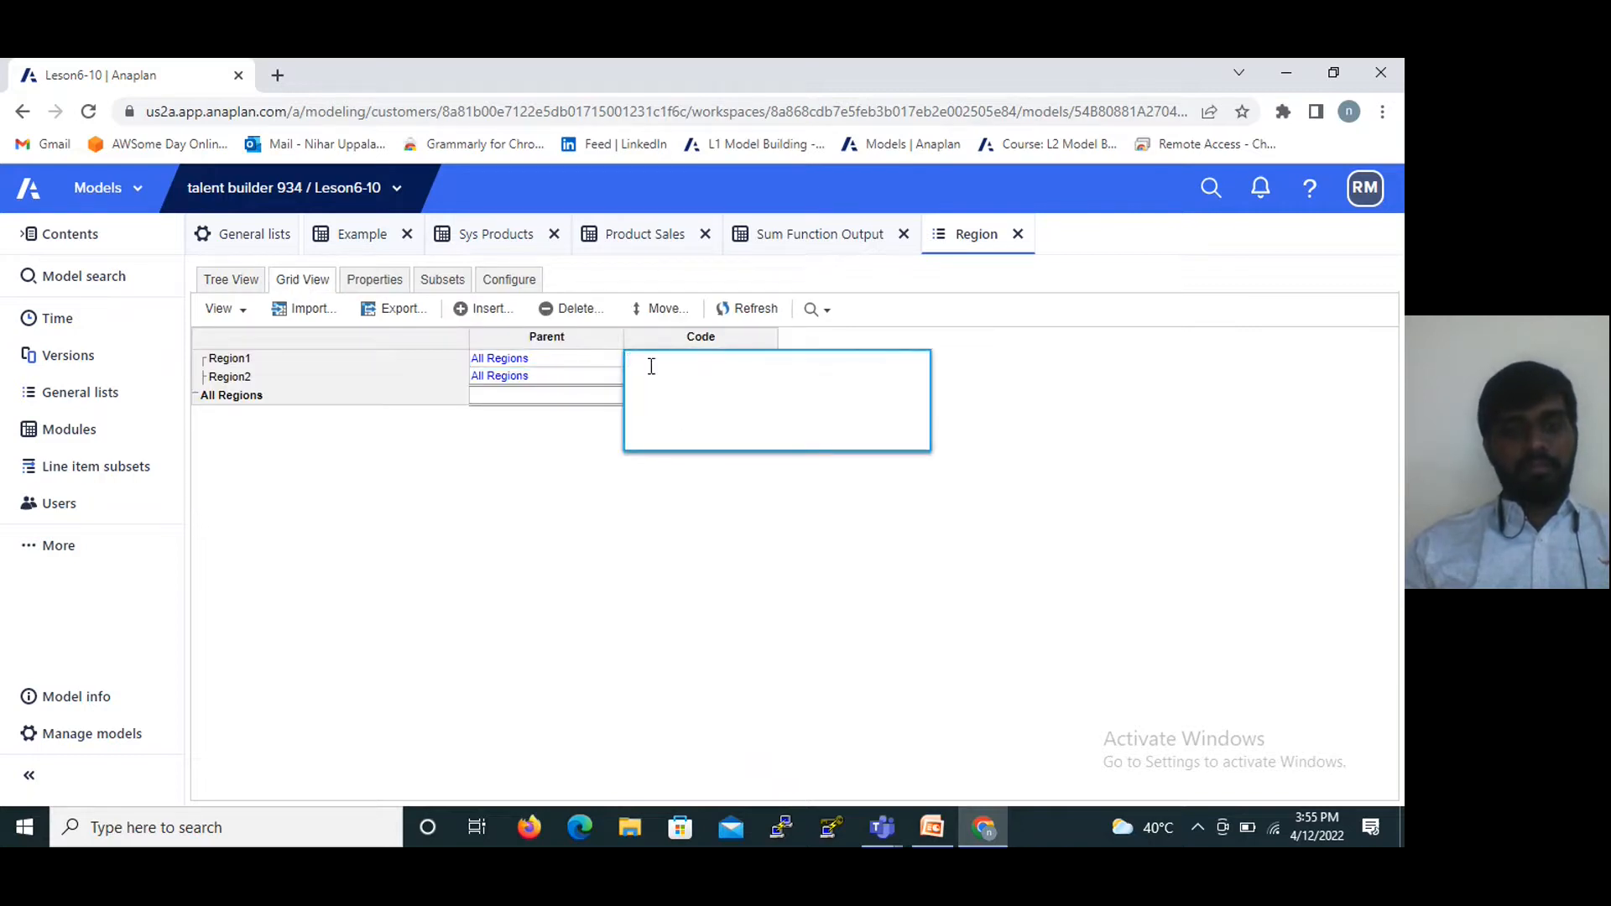
text(R1)
key(Return)
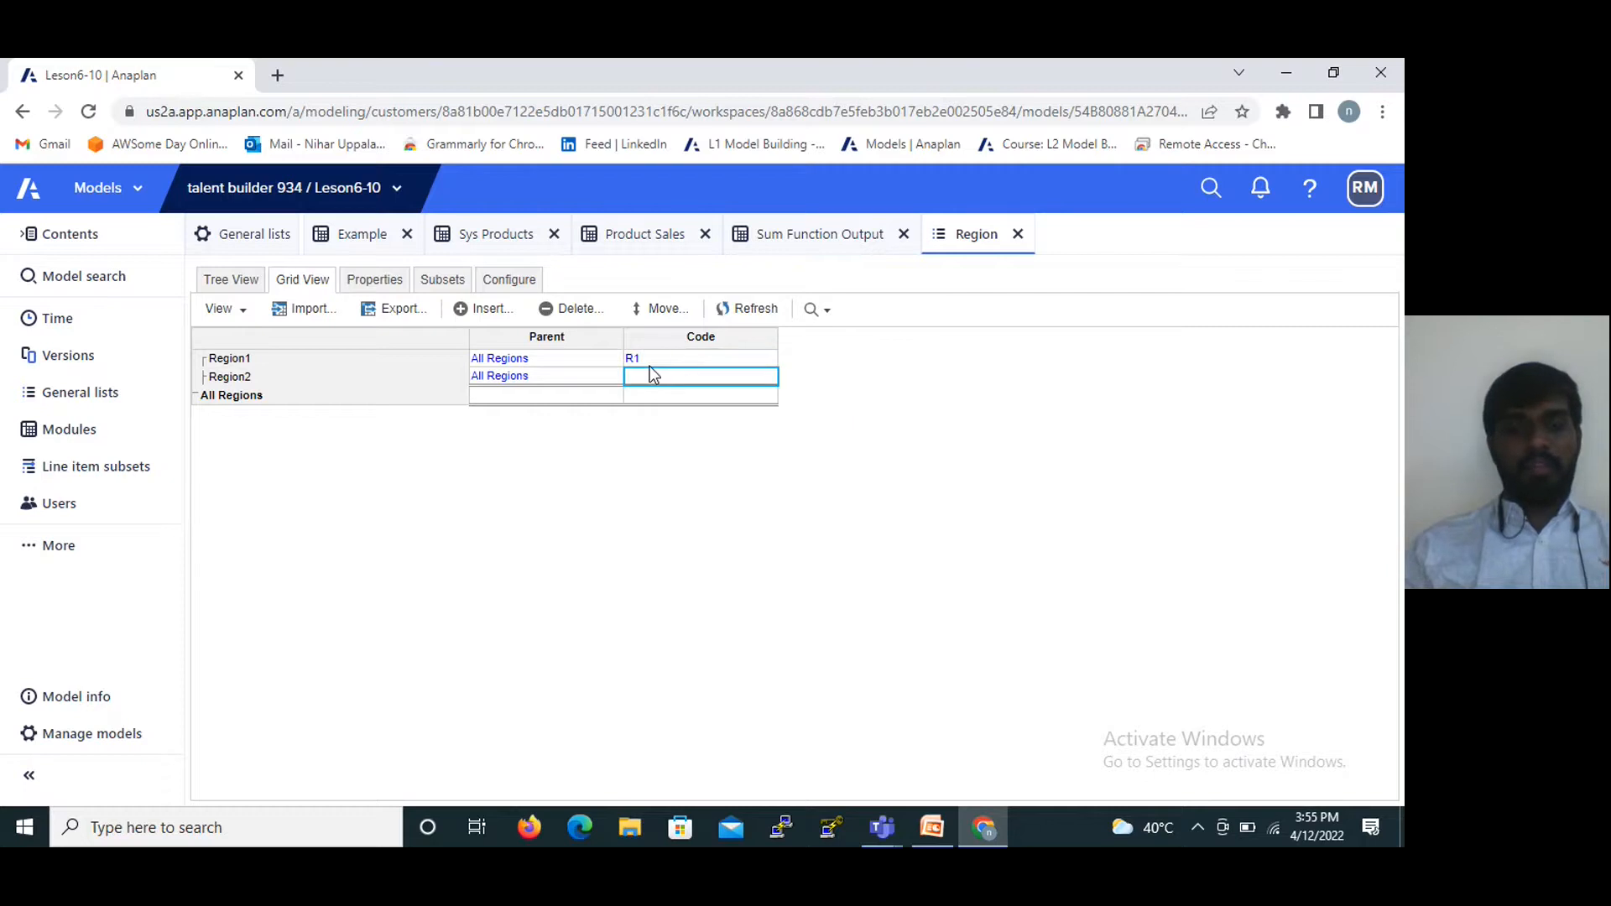
text(R2)
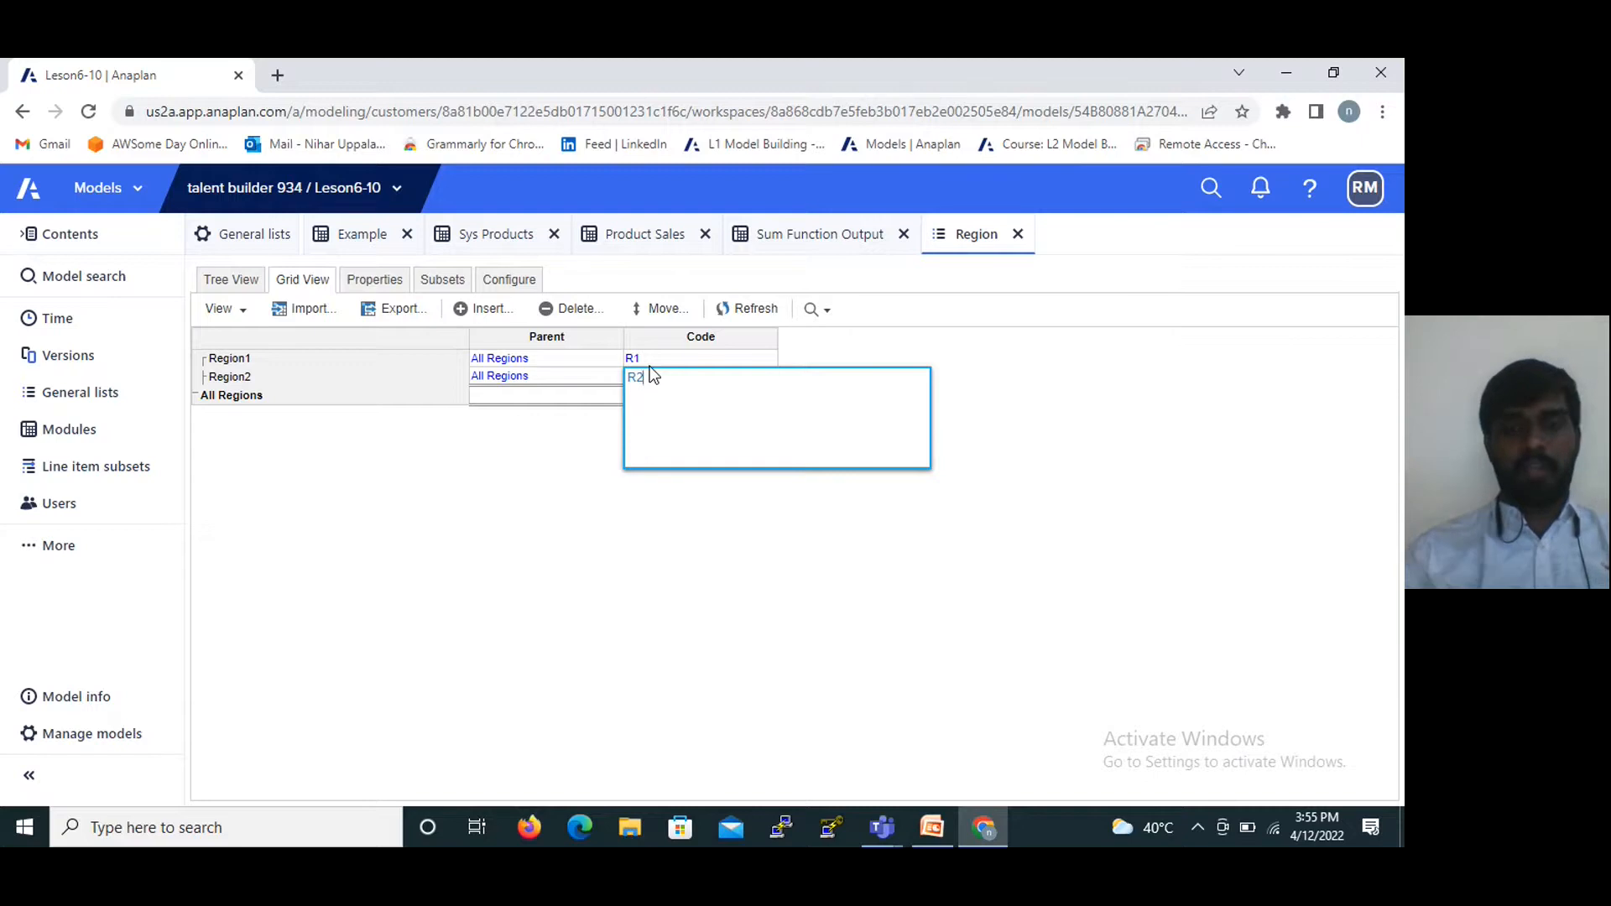
key(Return)
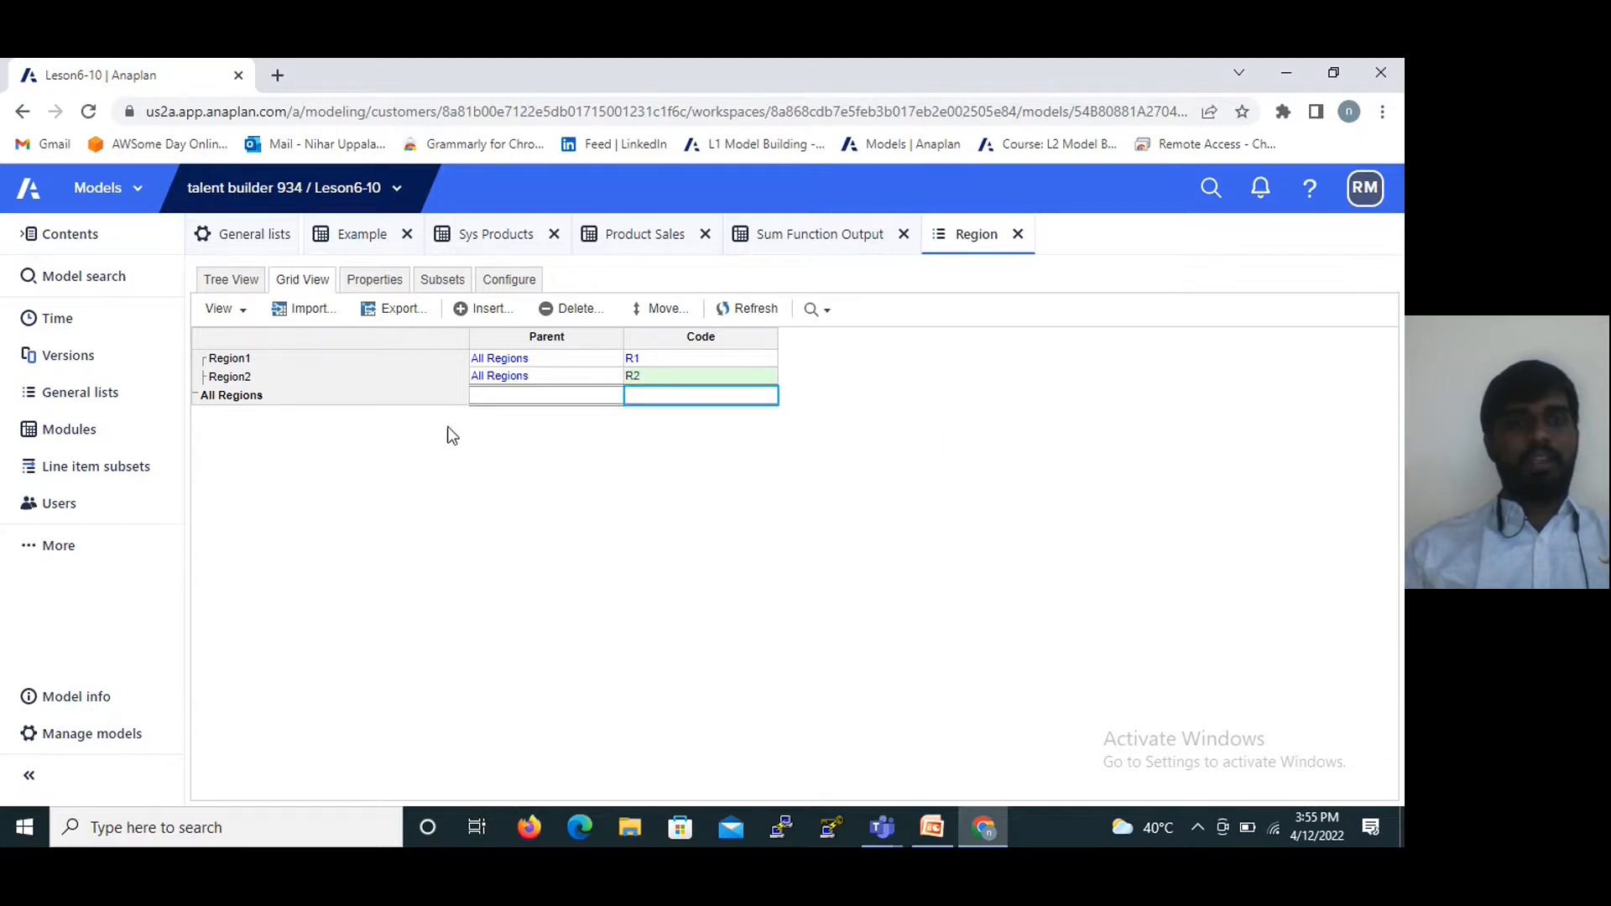
Return to the general lists and close Example, Sys Products, Product Sales and Sum Function Output.
click(242, 236)
click(410, 235)
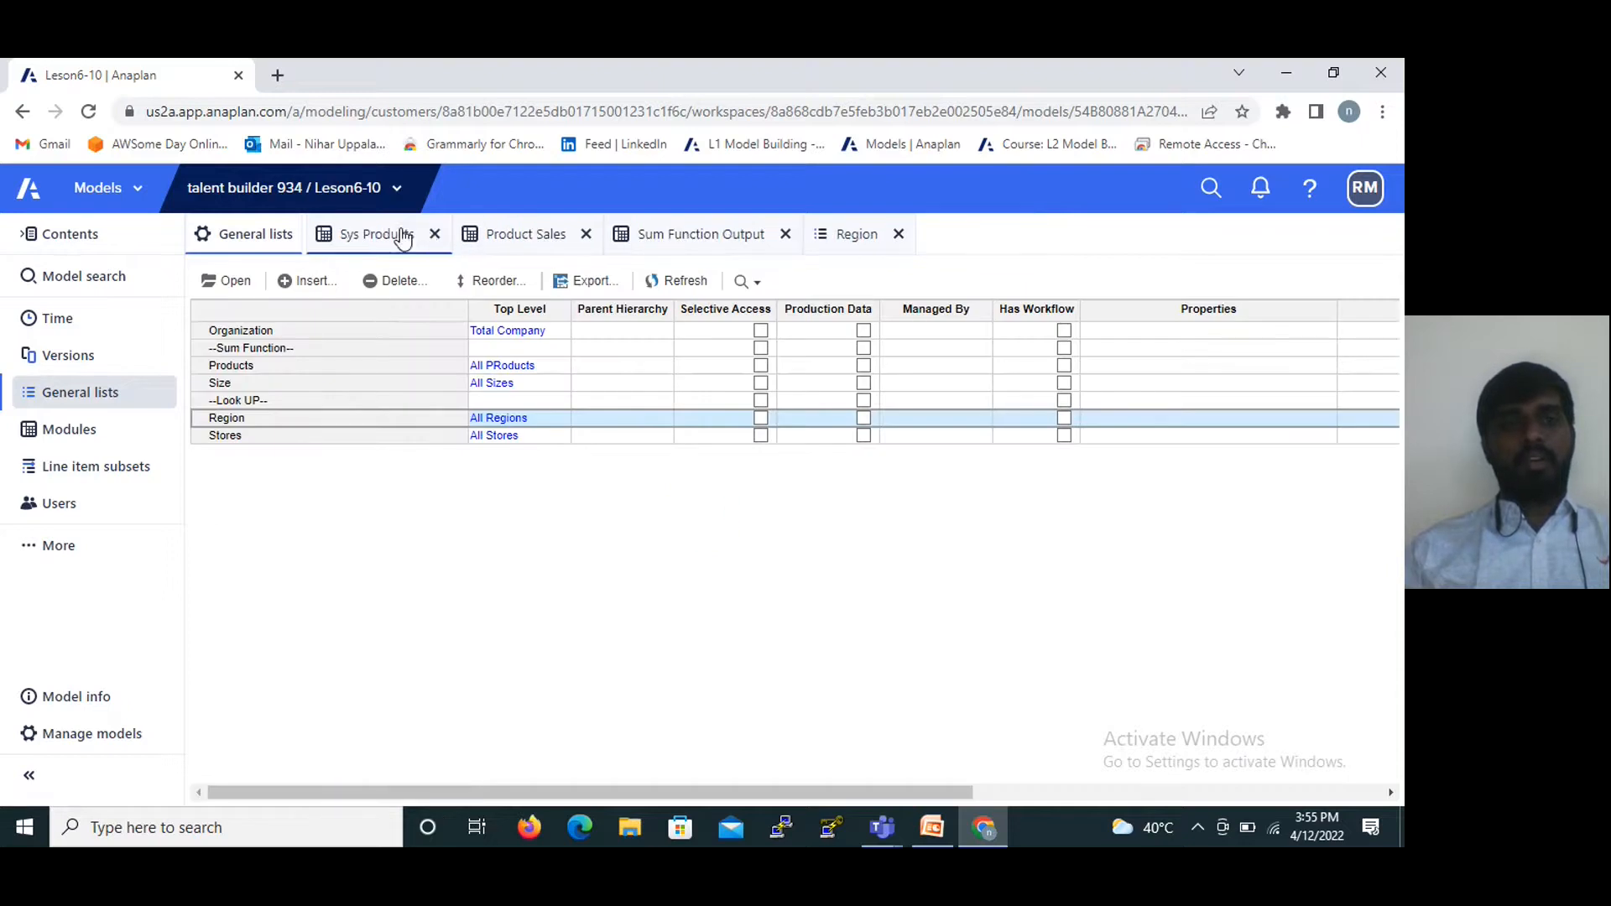
click(435, 235)
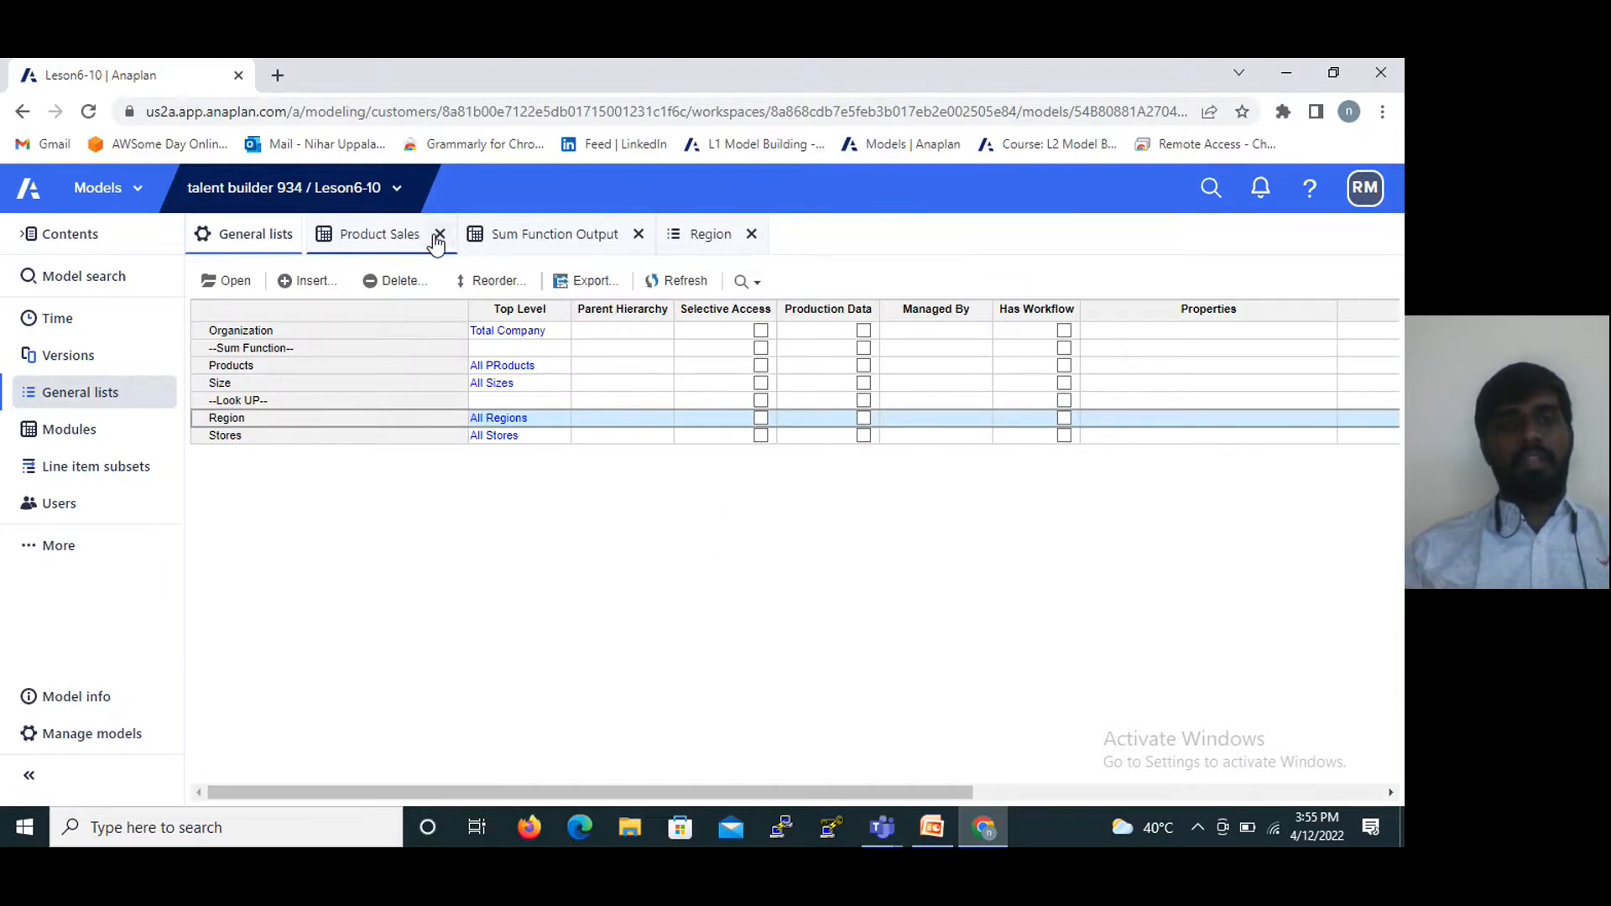
click(437, 235)
click(488, 235)
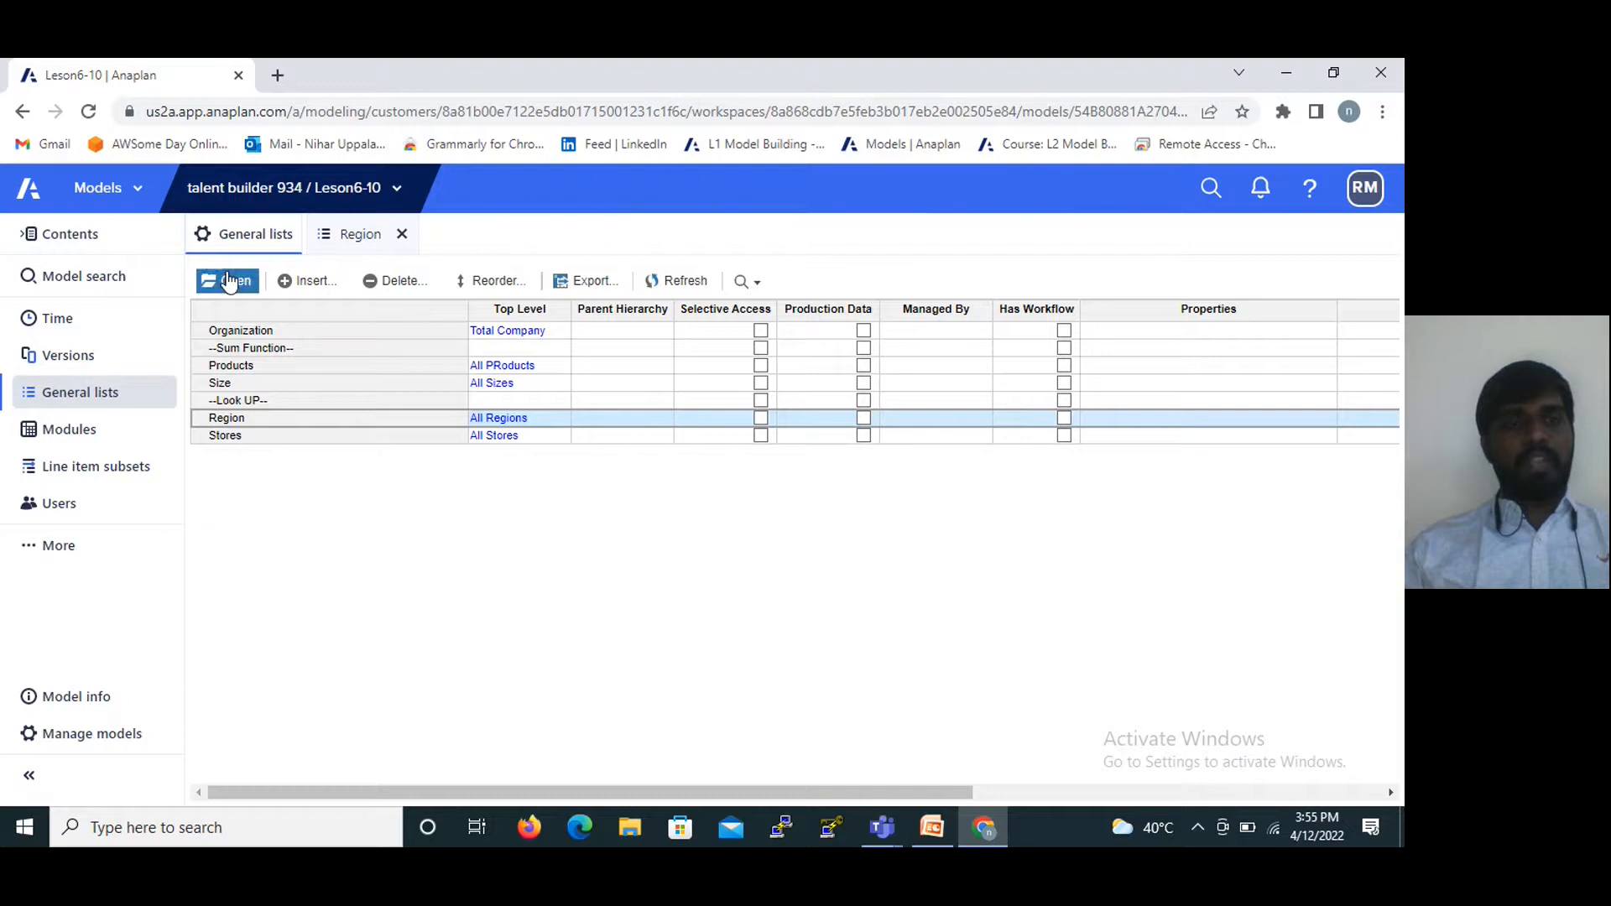
Open the Stores list from the general lists.
click(272, 441)
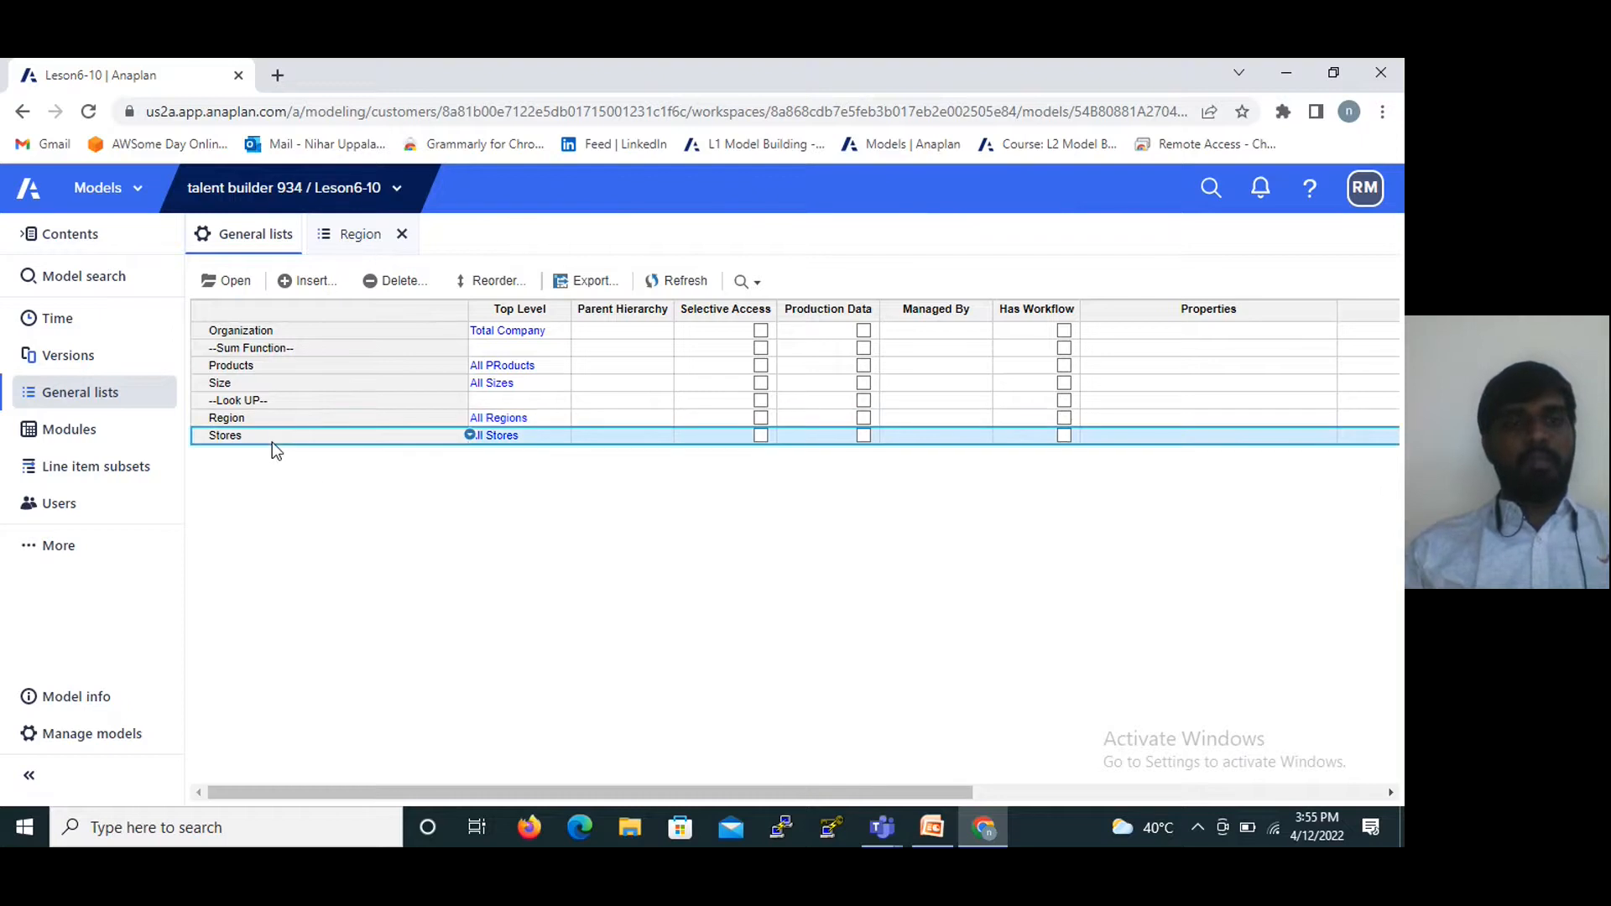
click(272, 441)
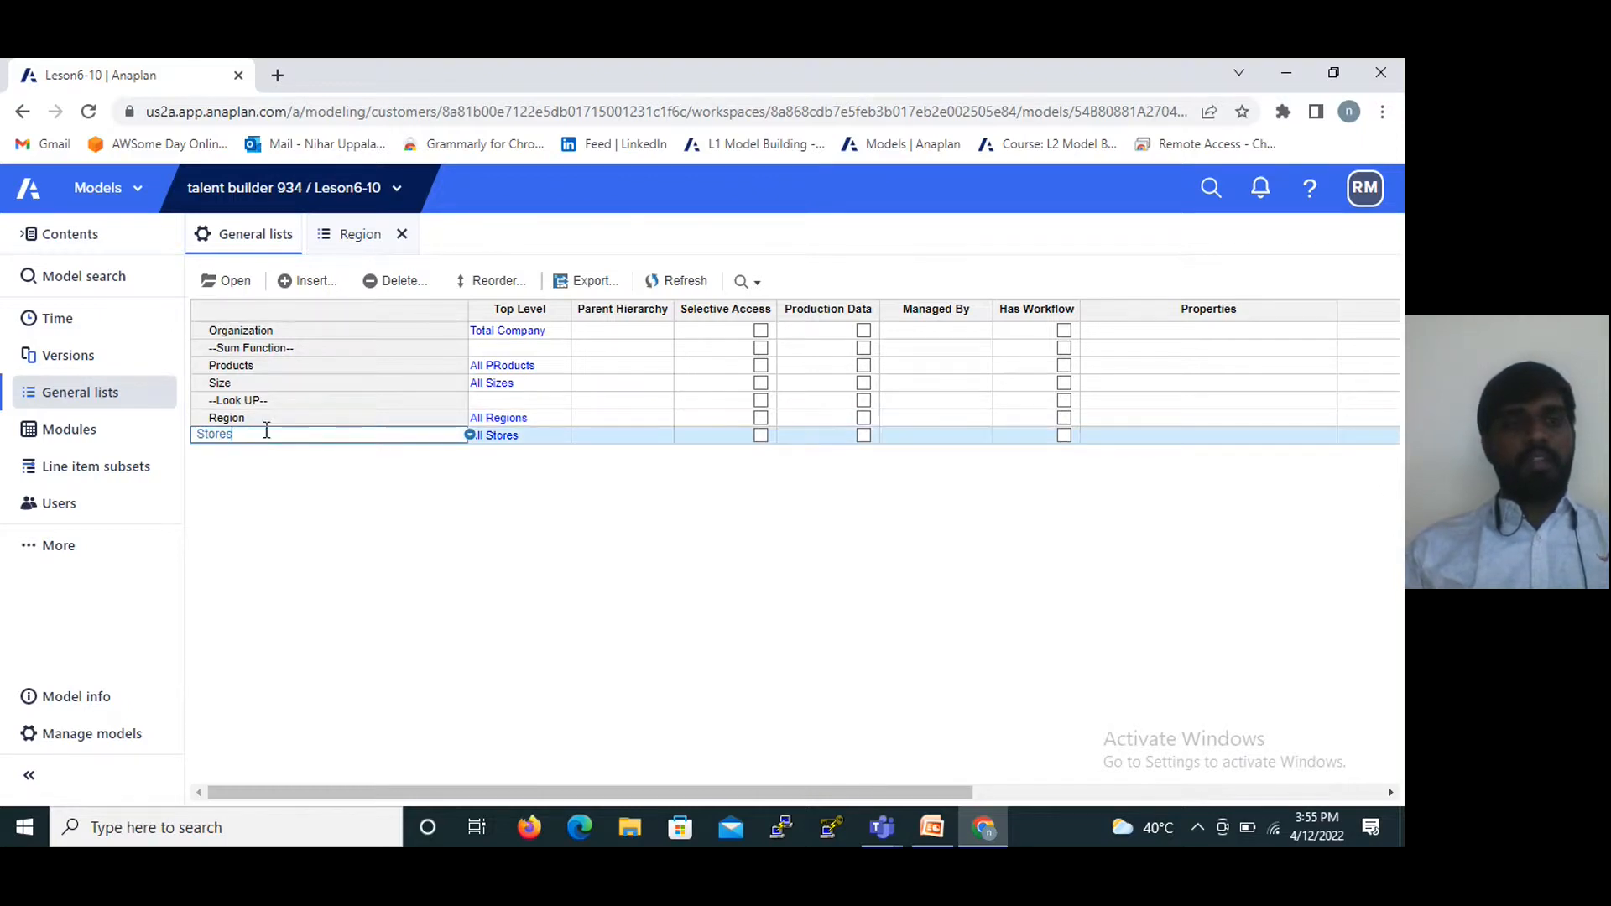
click(296, 280)
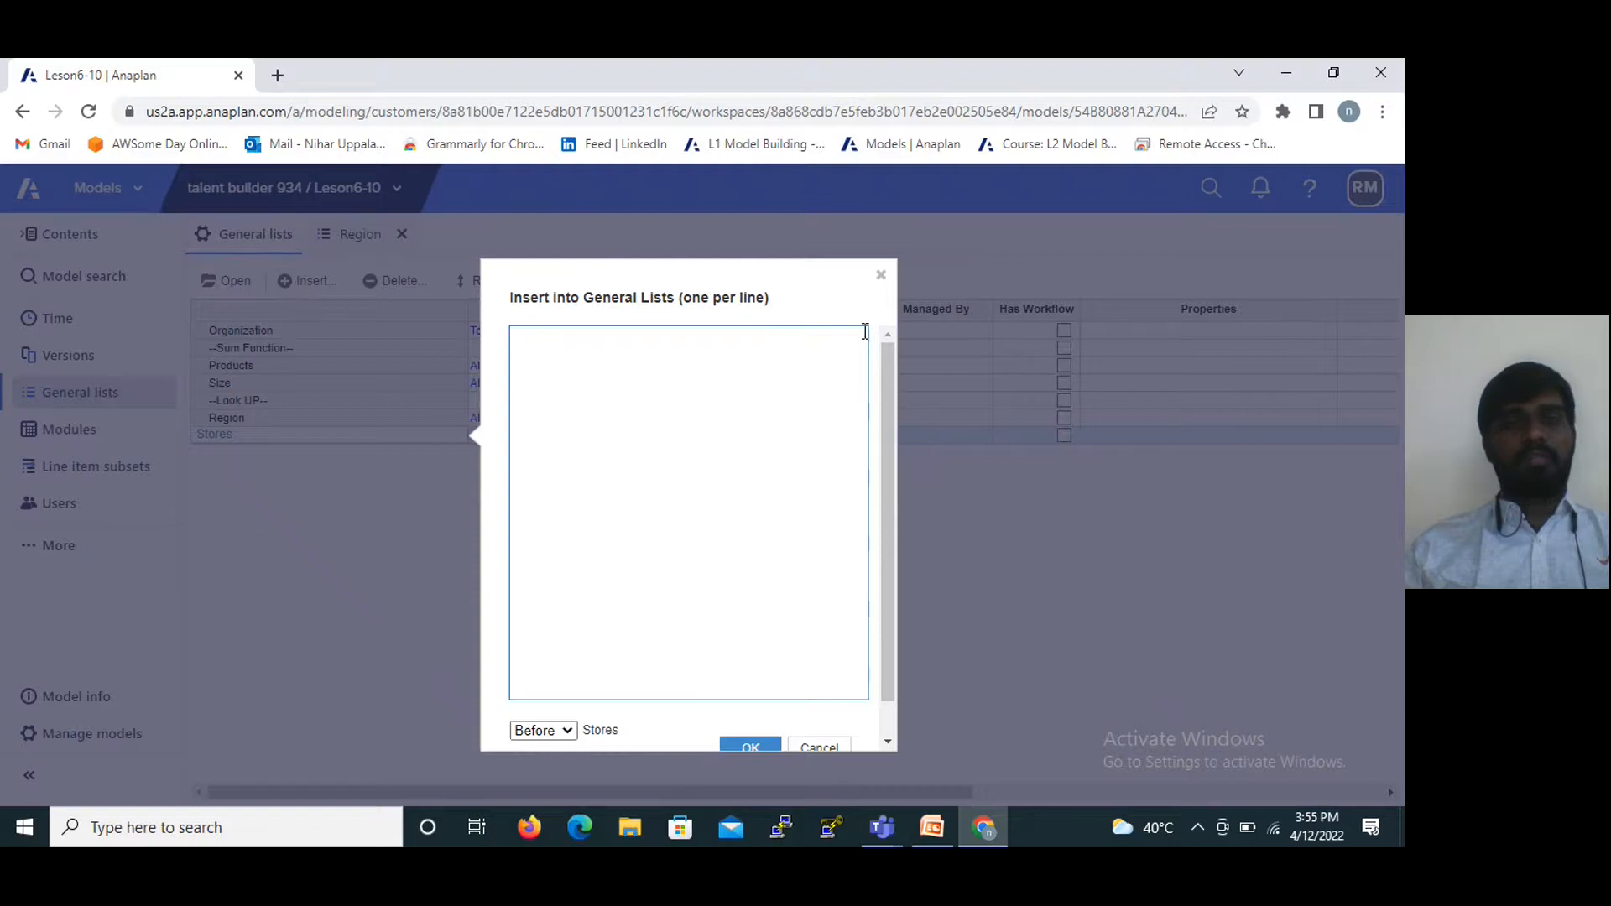
click(881, 275)
click(231, 280)
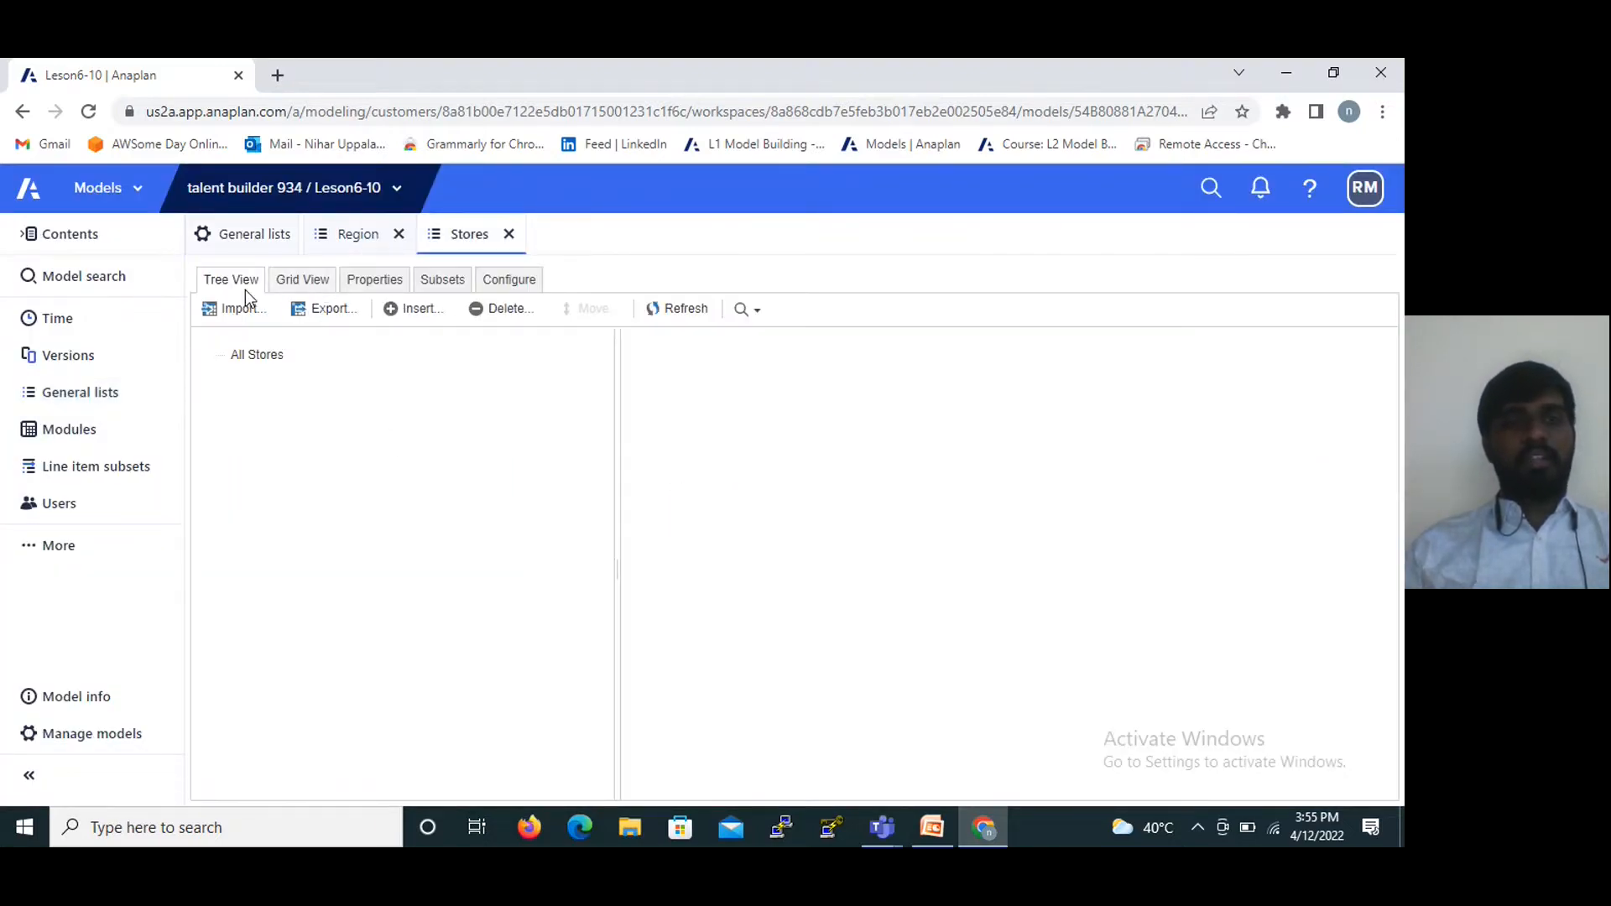
Insert Store1, Store2, Store3 and Store4 into the Stores list and show the items in grid view.
click(433, 326)
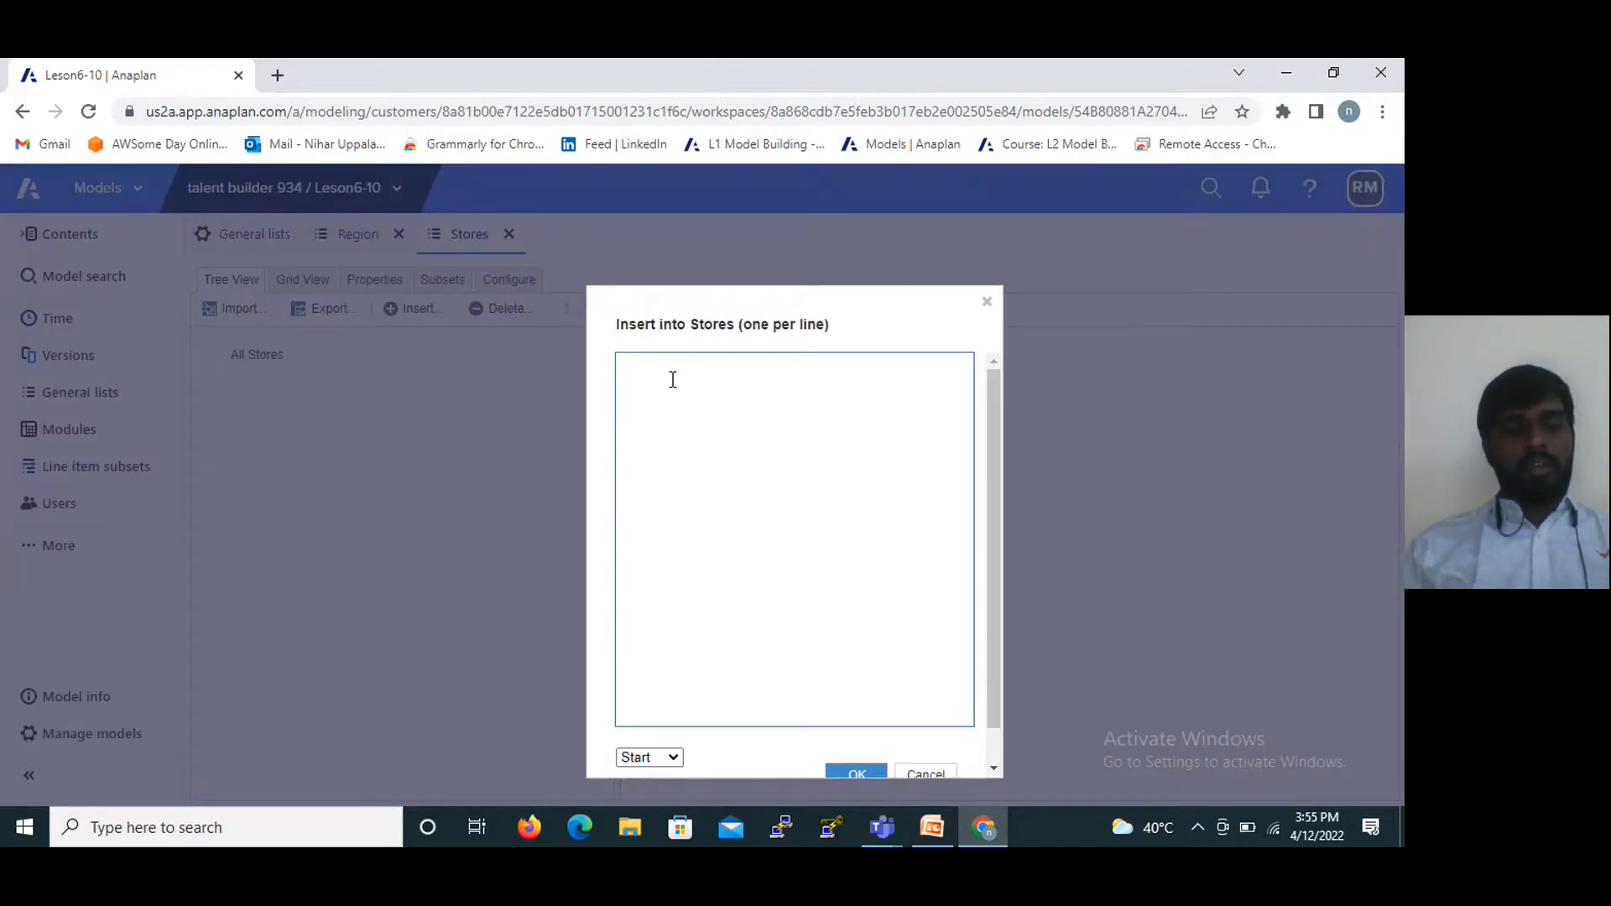
text(S)
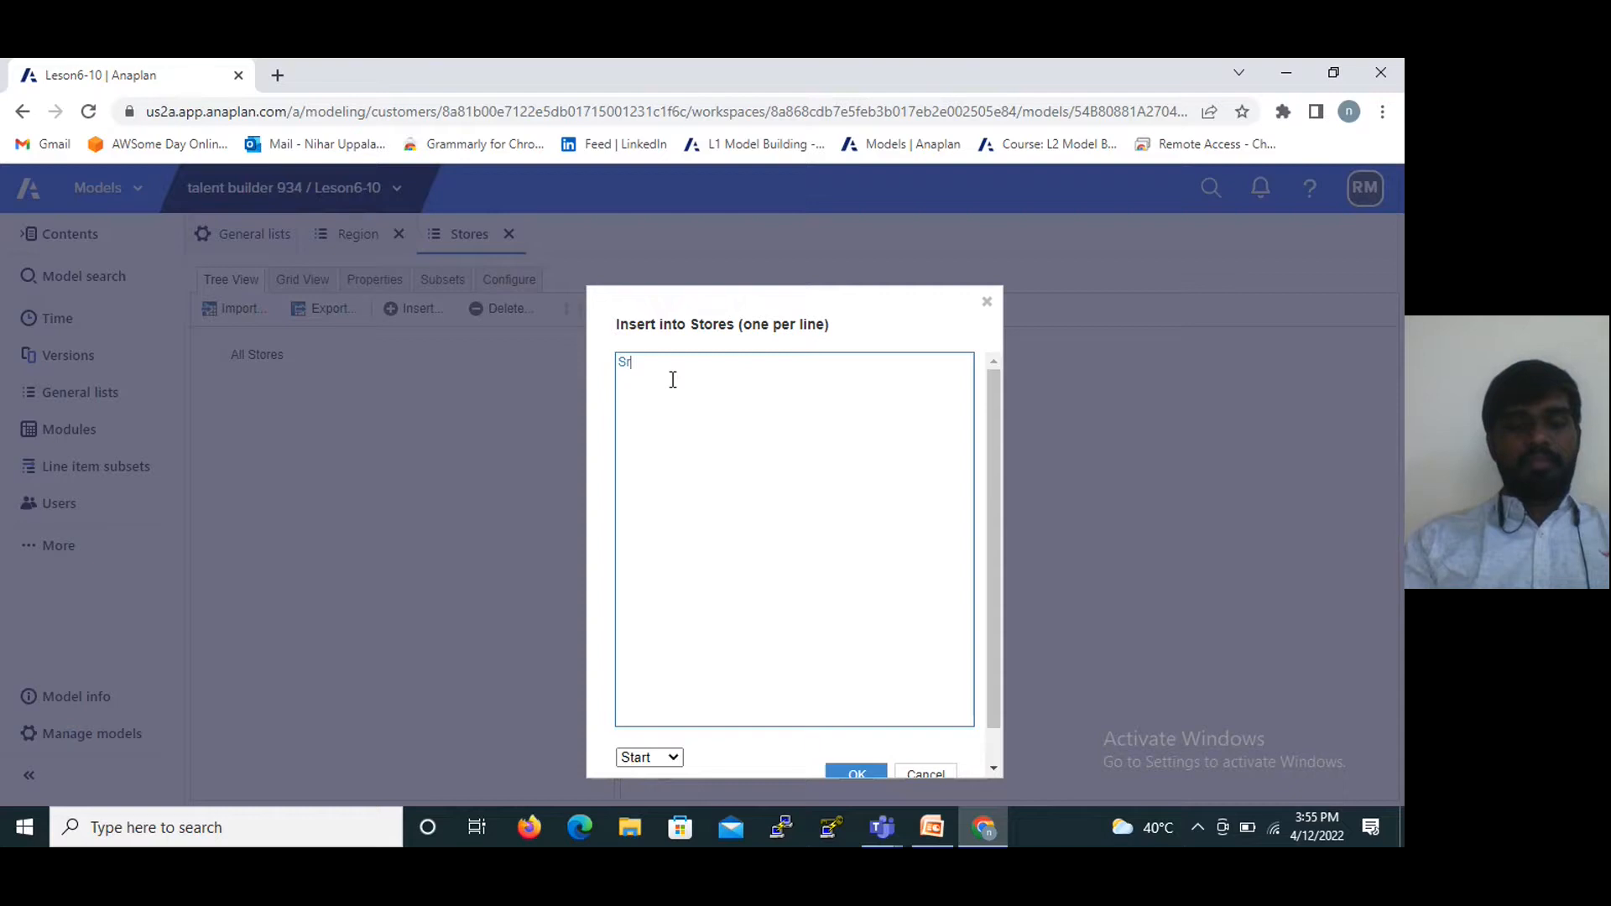
text(tore)
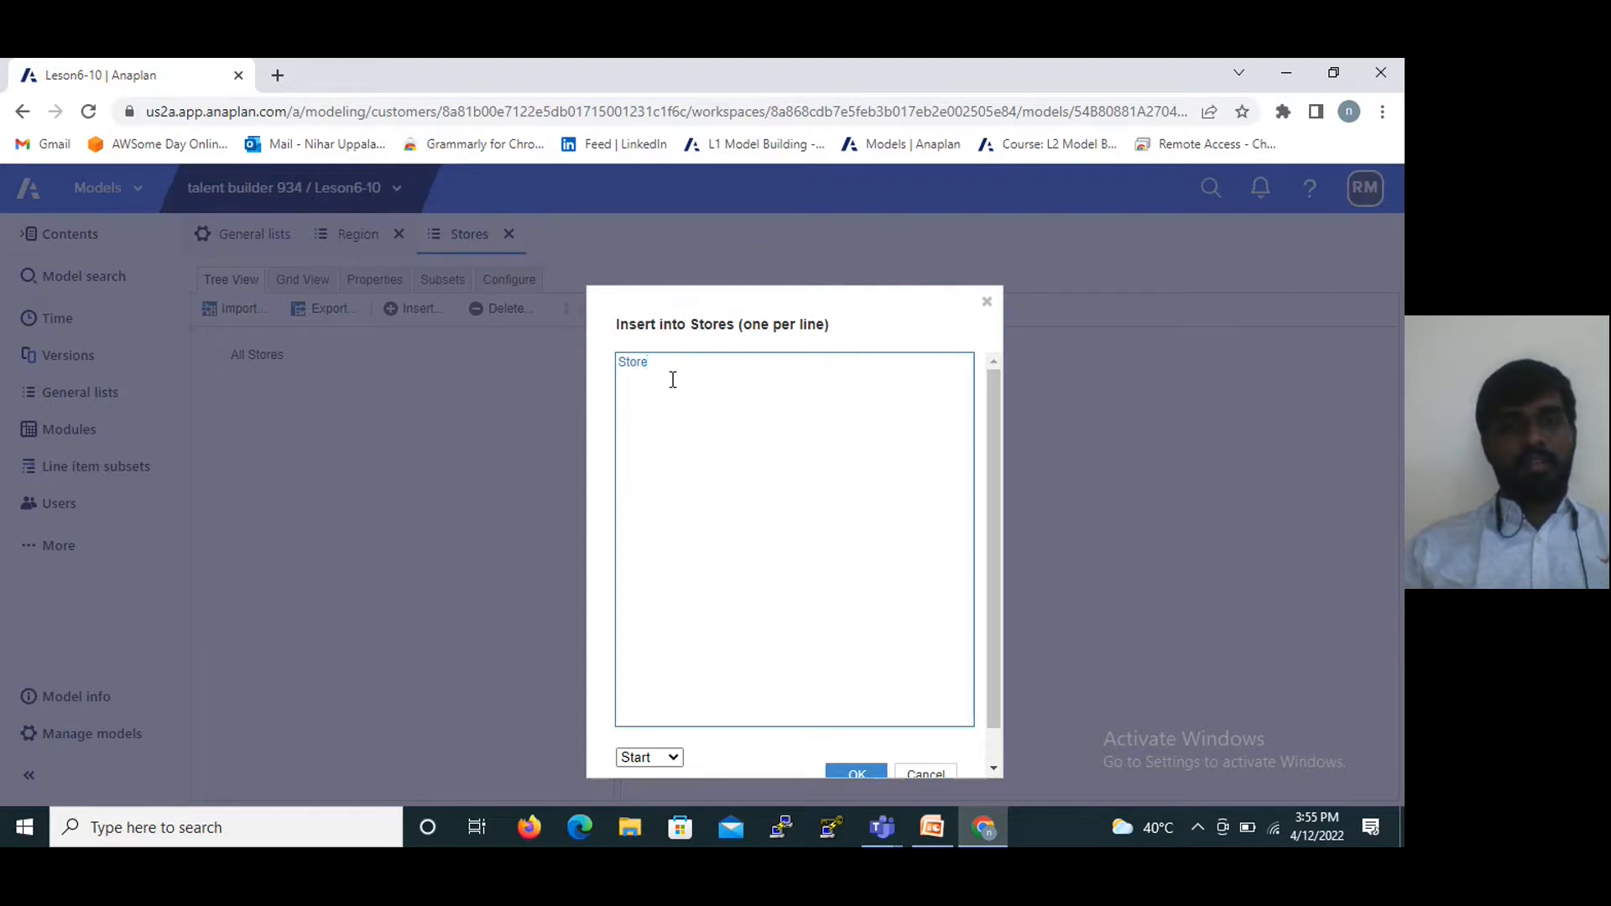
key(ctrl+a)
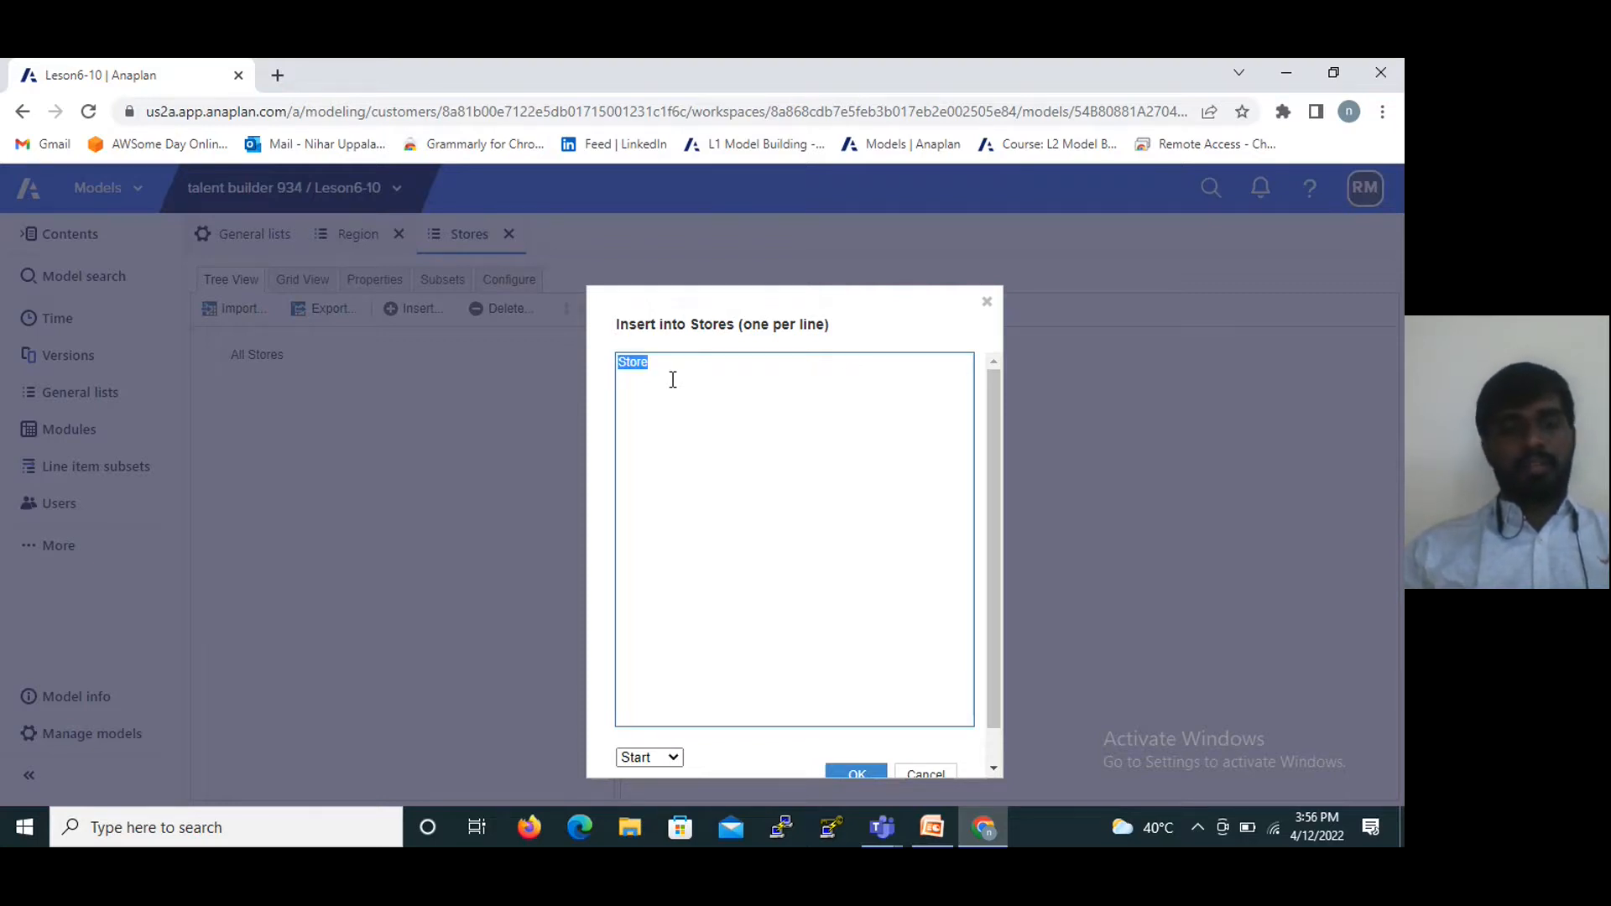
key(BackSpace)
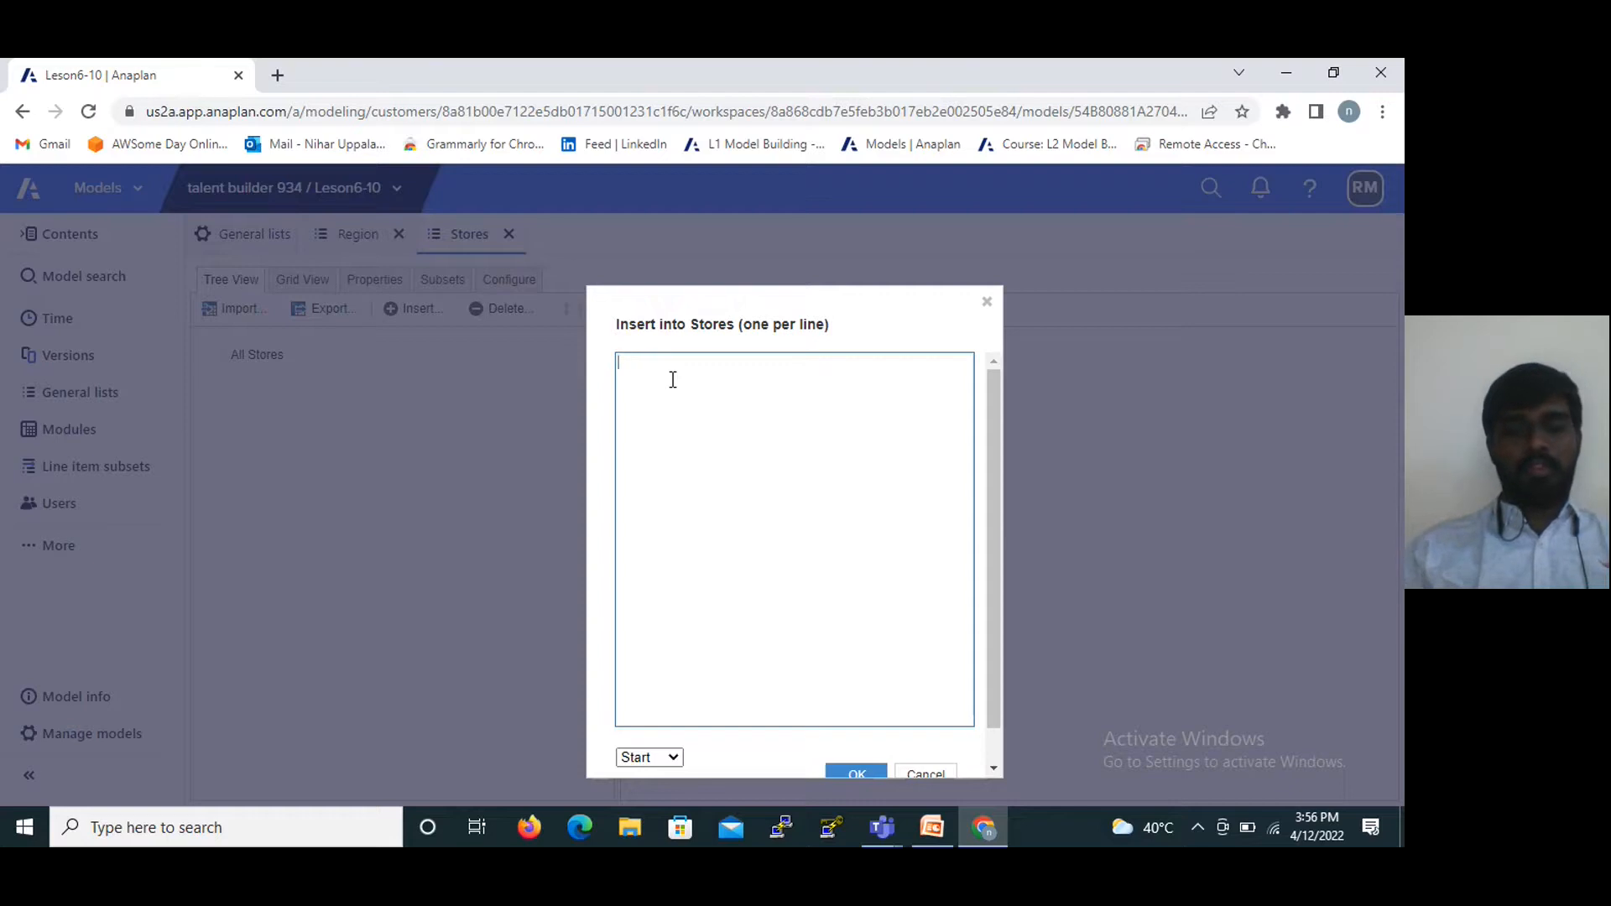
text(Store1 )
text(Store2)
key(Return)
text(Store3 )
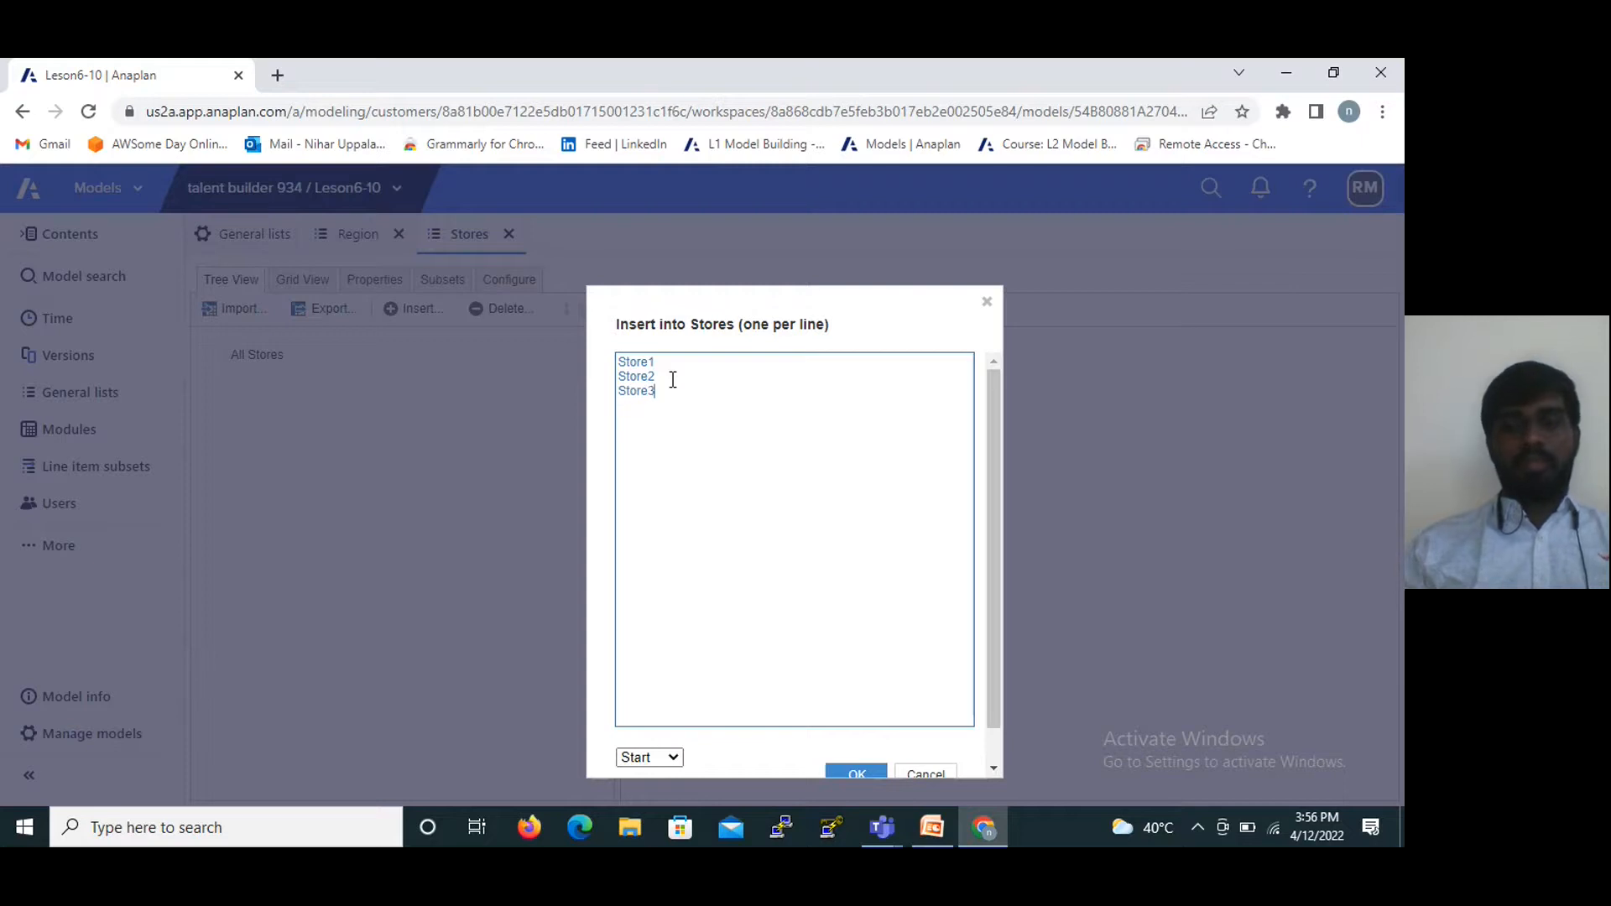
text(Store4)
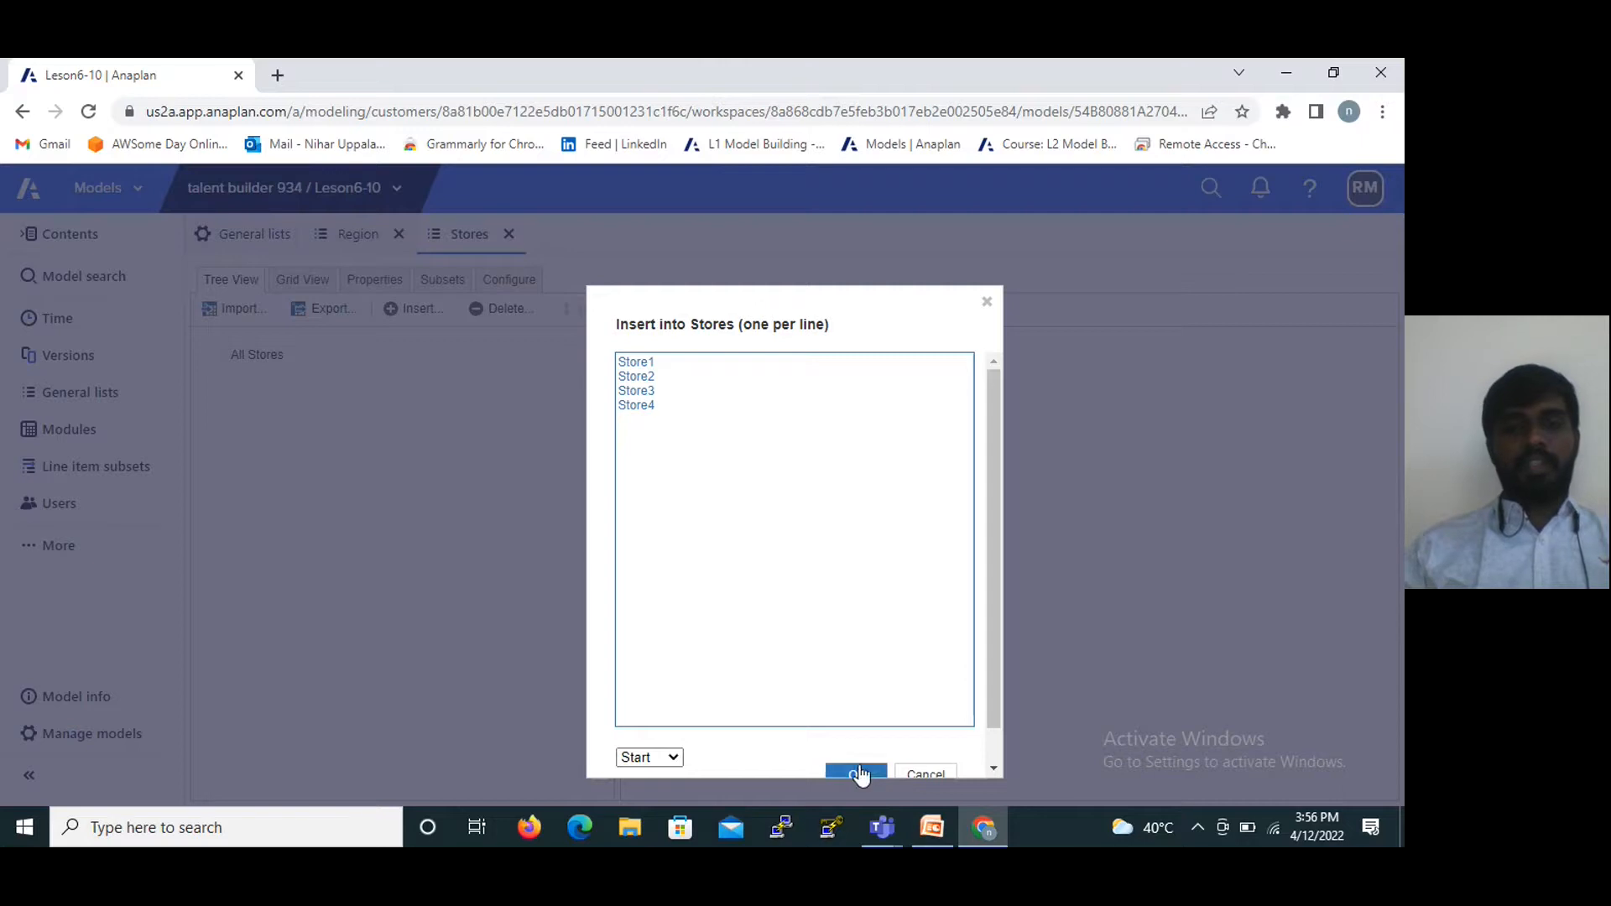
click(853, 737)
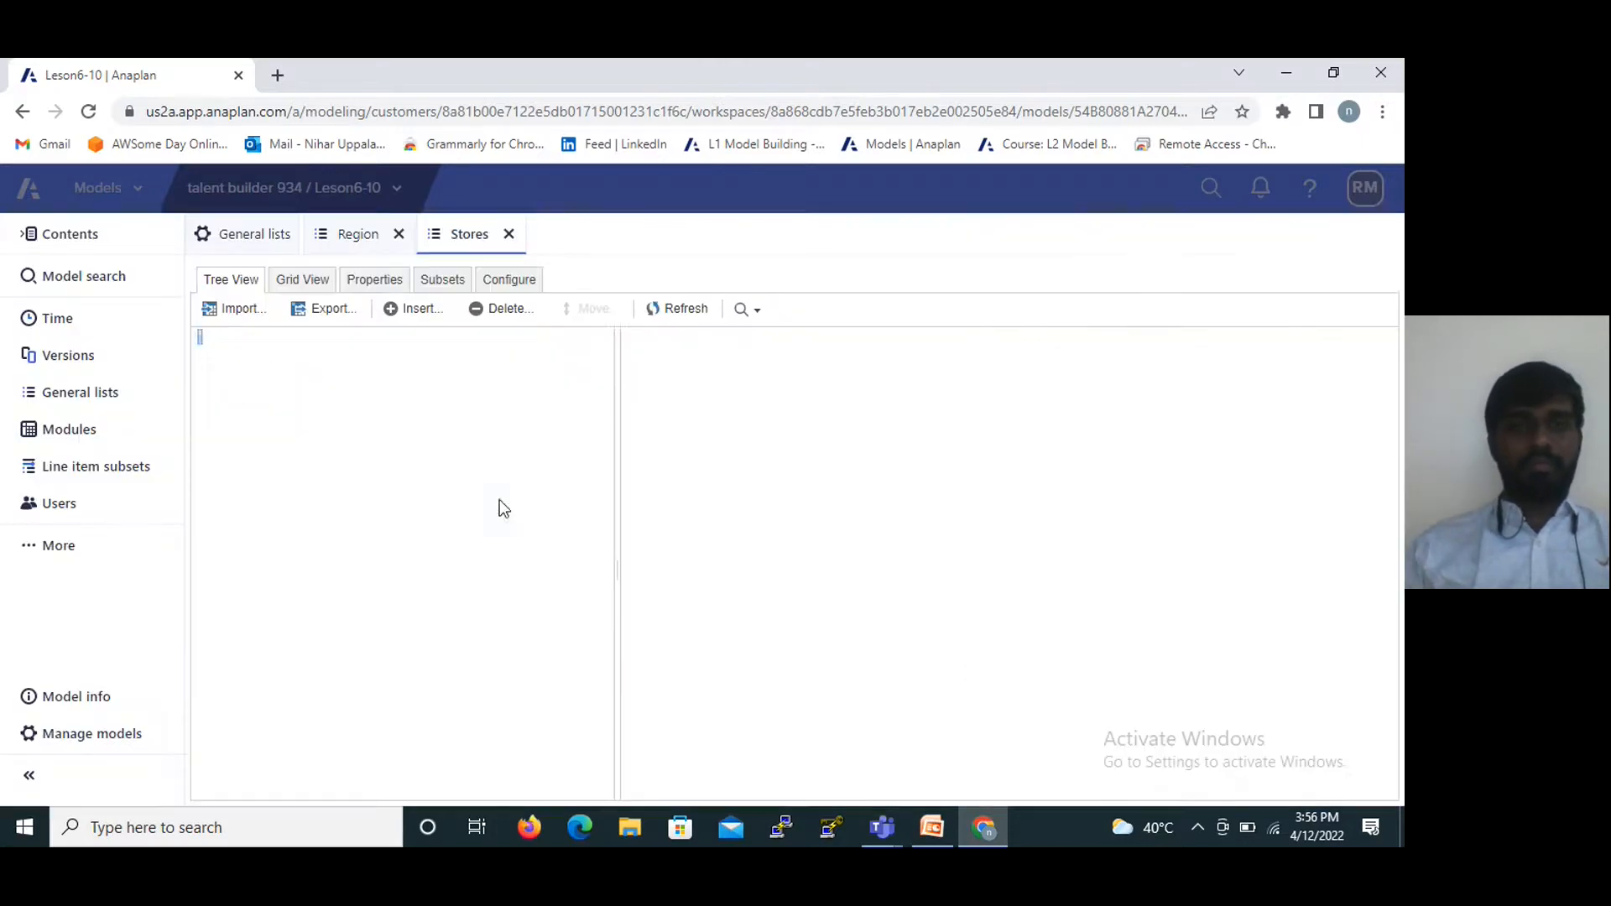
click(369, 356)
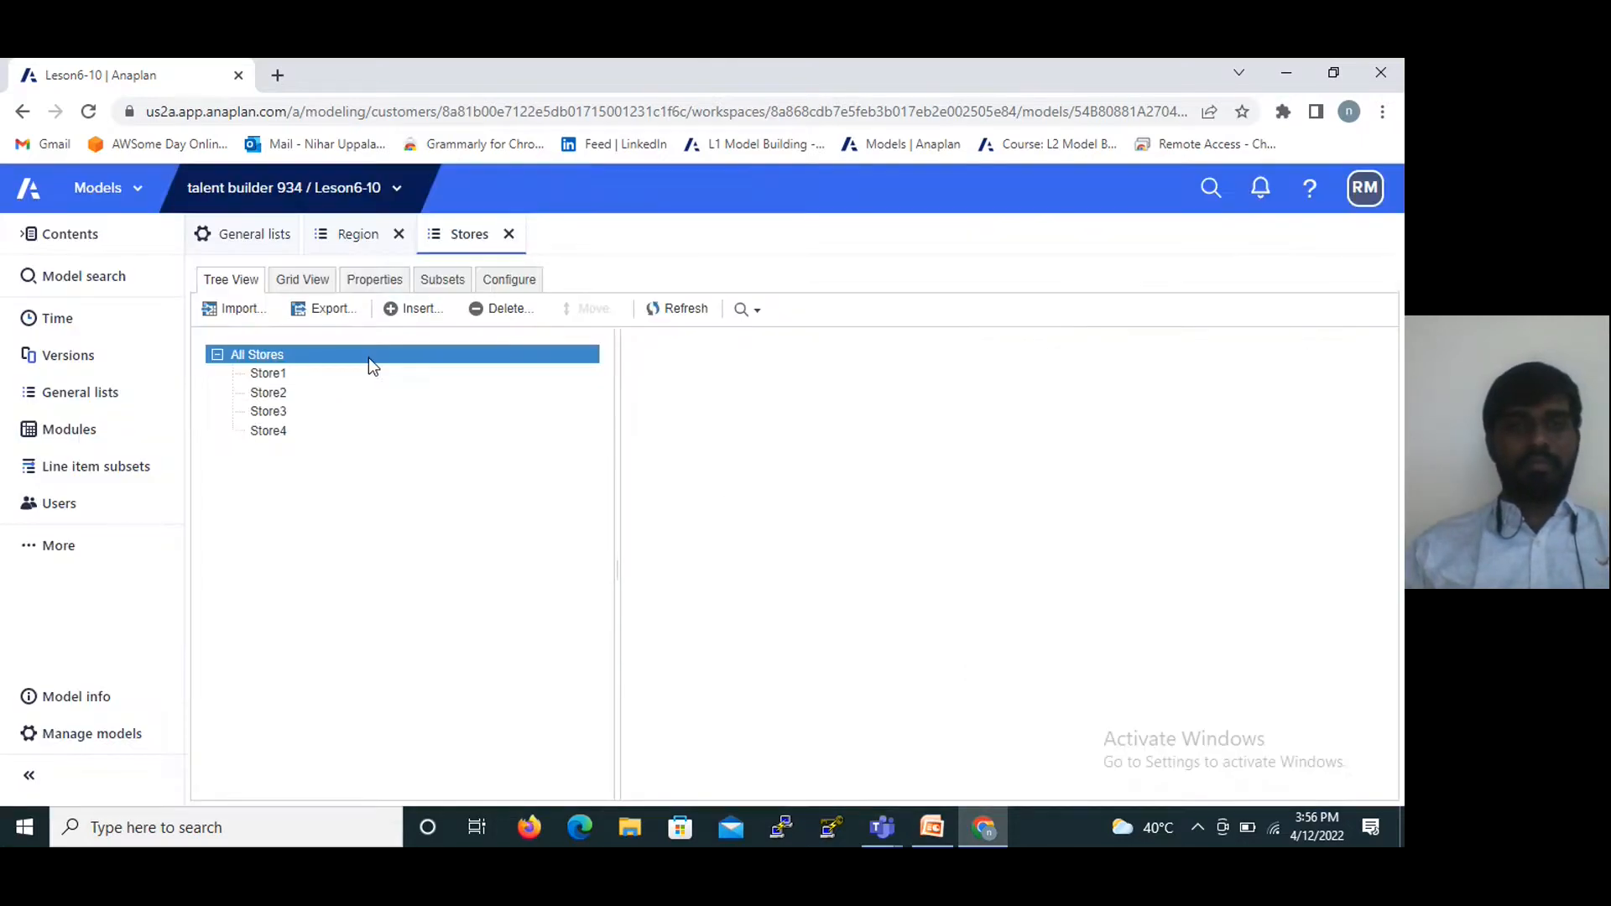
click(302, 280)
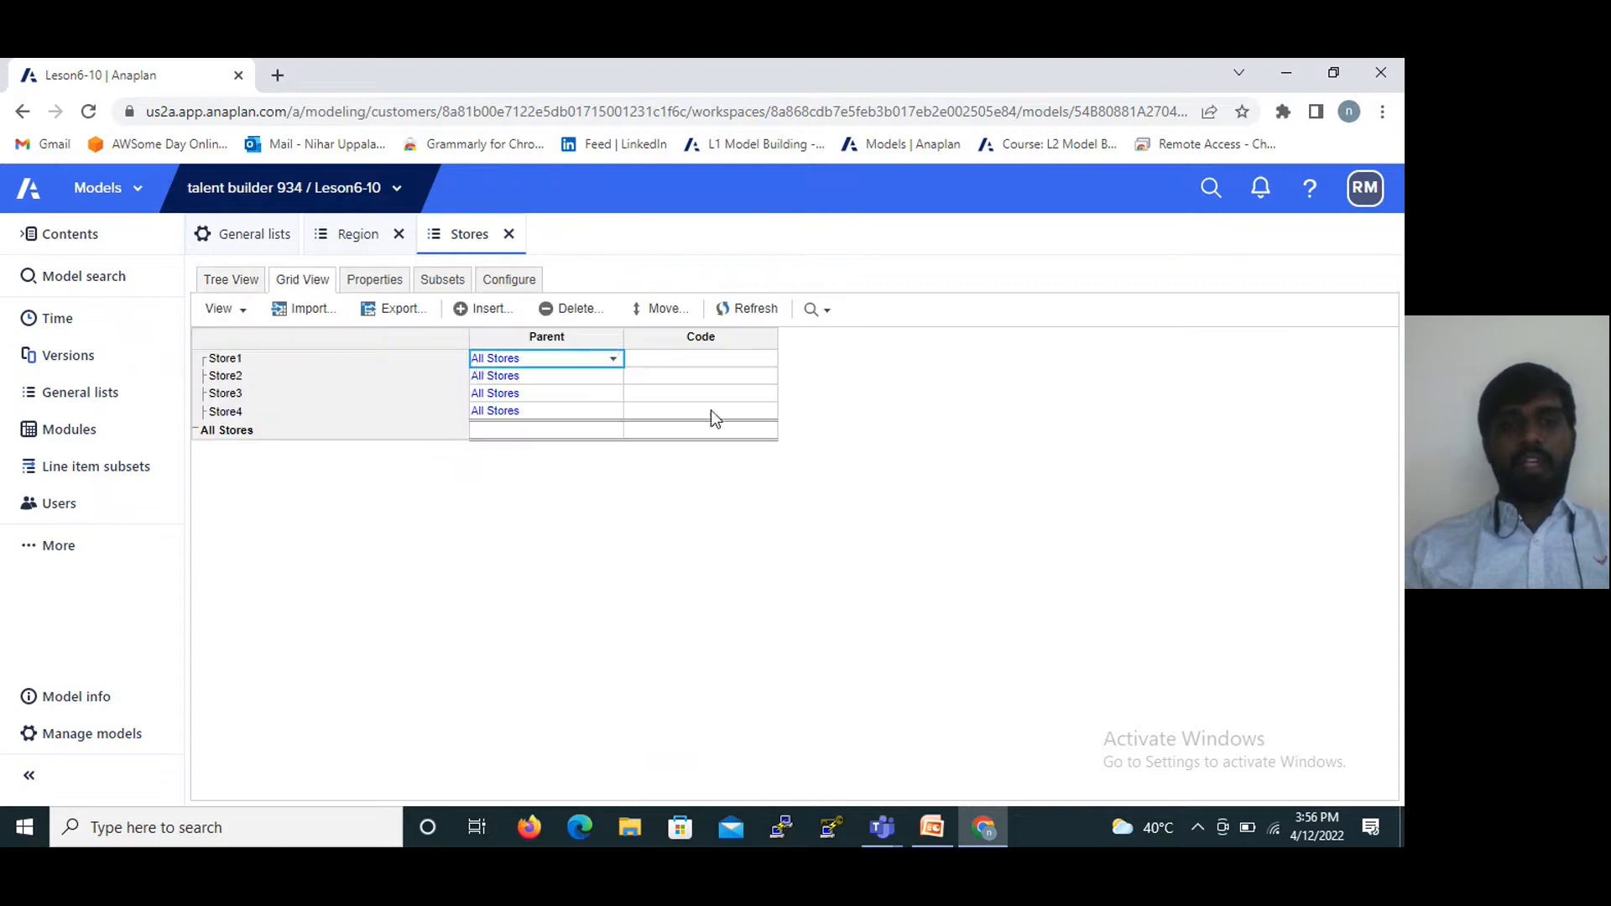
Assign codes s1, s2, s3 and s4 to Store1 through Store4 in the Stores list.
click(687, 359)
click(687, 359)
text(s1)
key(Return)
text(s2)
key(Return)
text(s3)
key(Return)
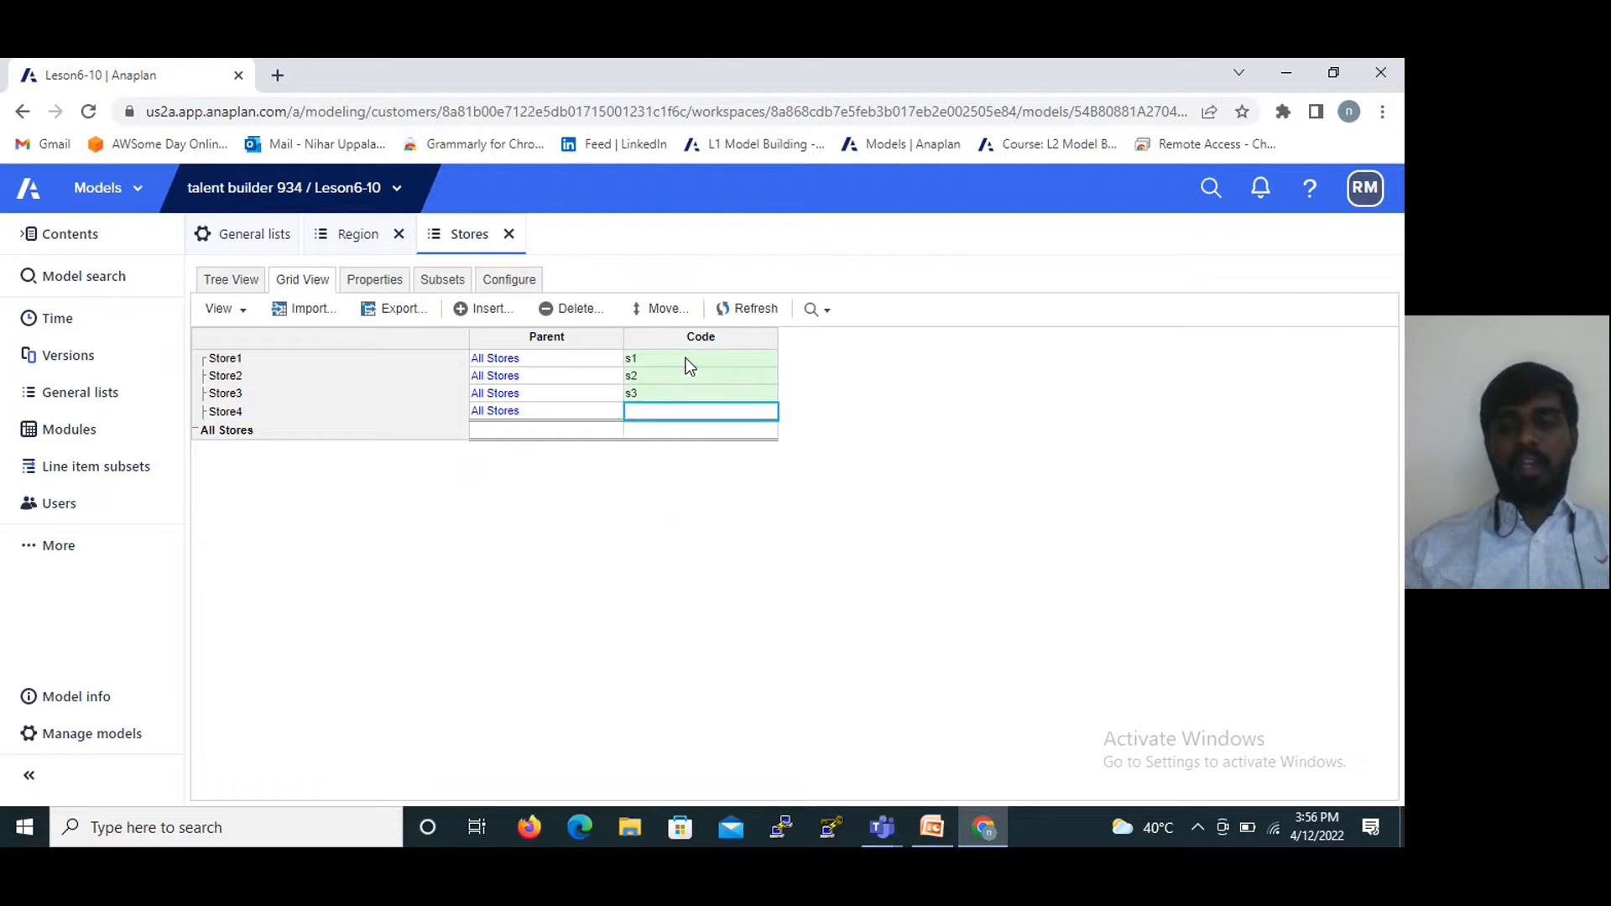
text(s4)
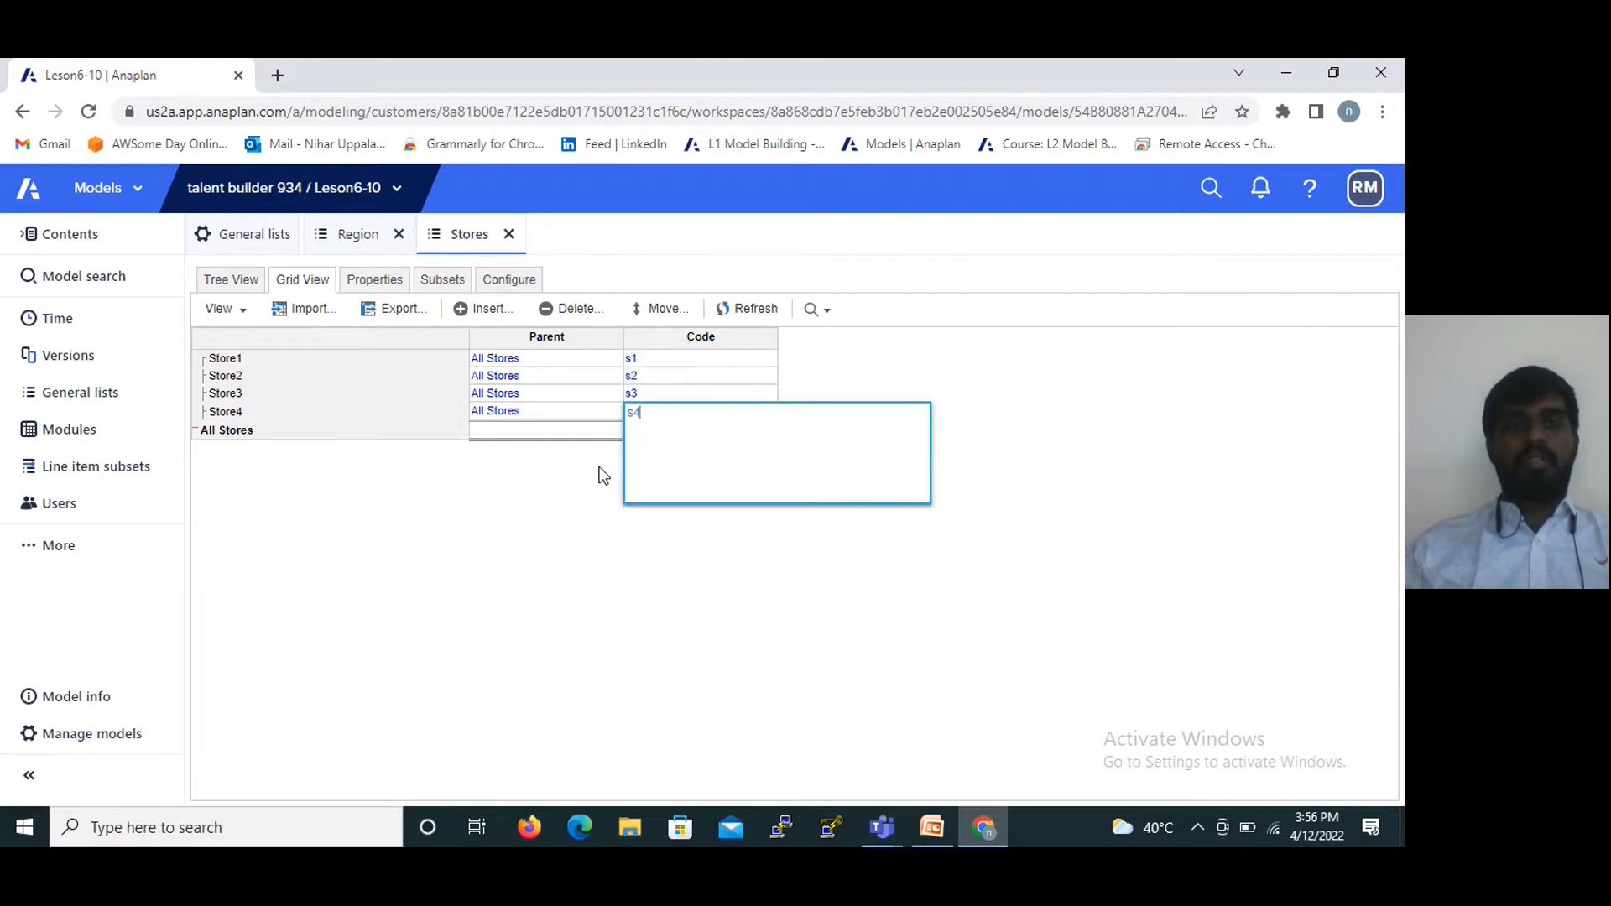
click(638, 513)
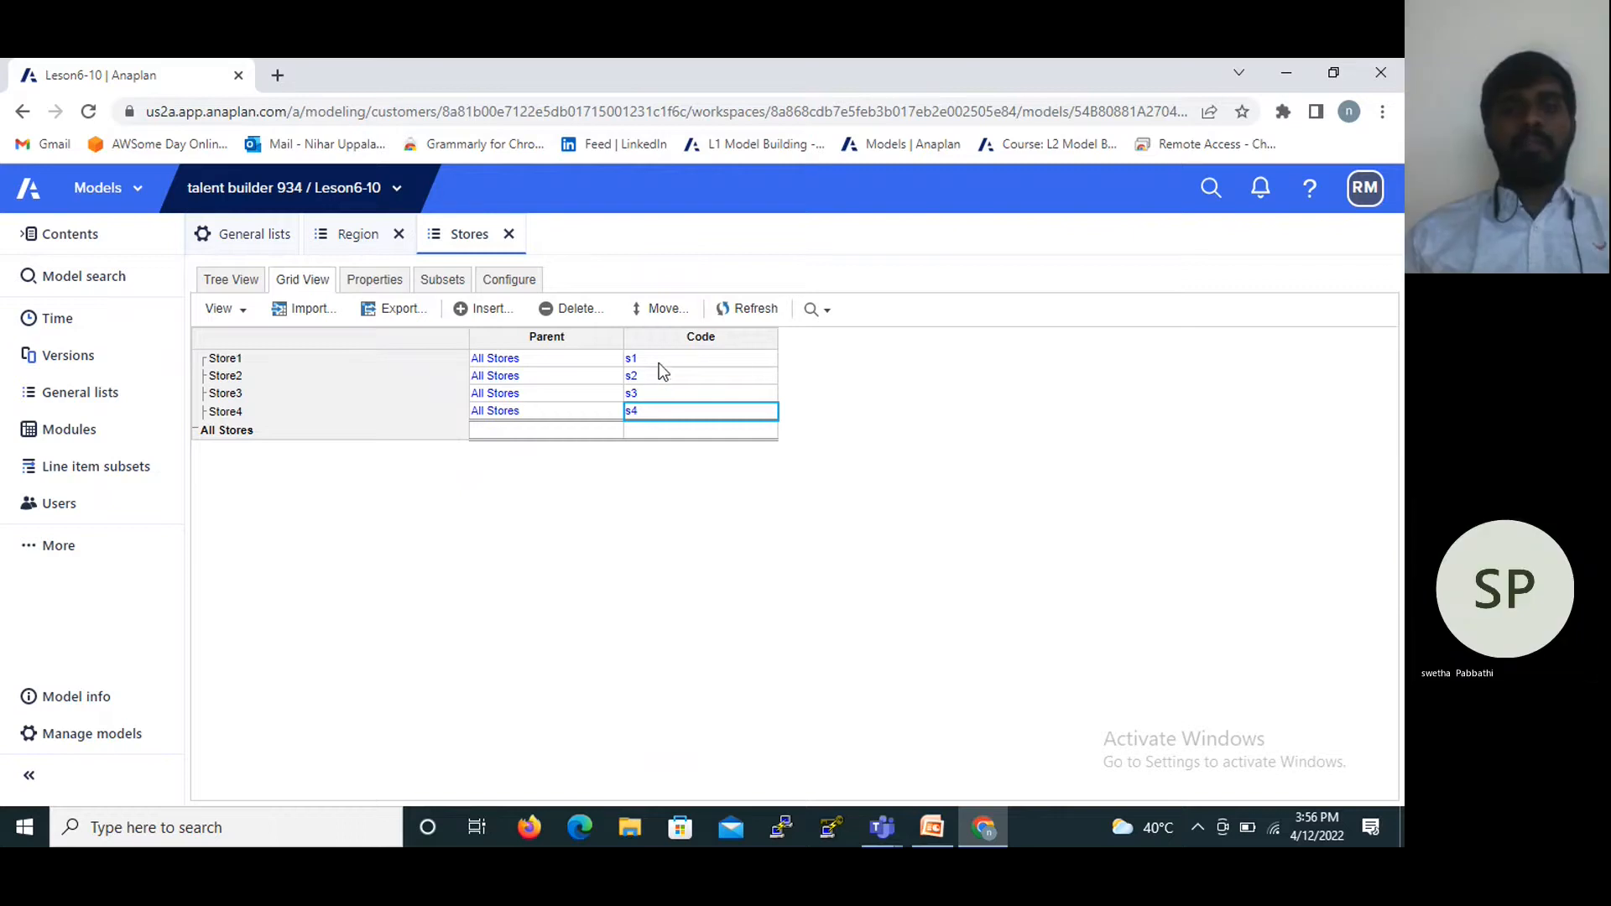
Show the Stores list in tree view, return to the general lists, and open the model's modules overview.
click(244, 280)
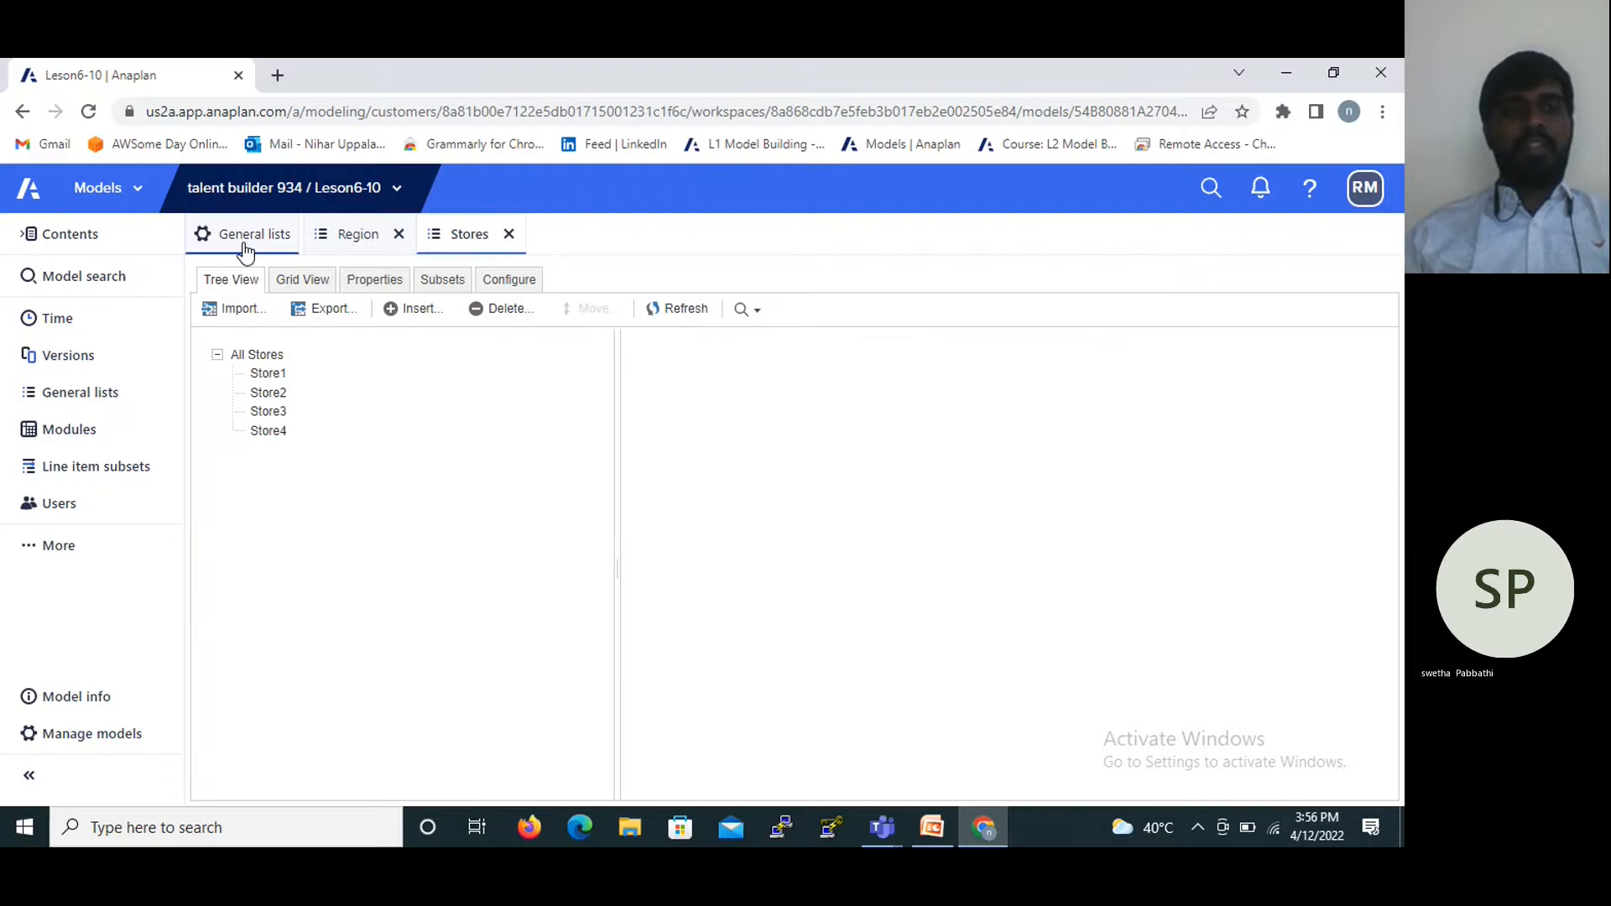
click(244, 243)
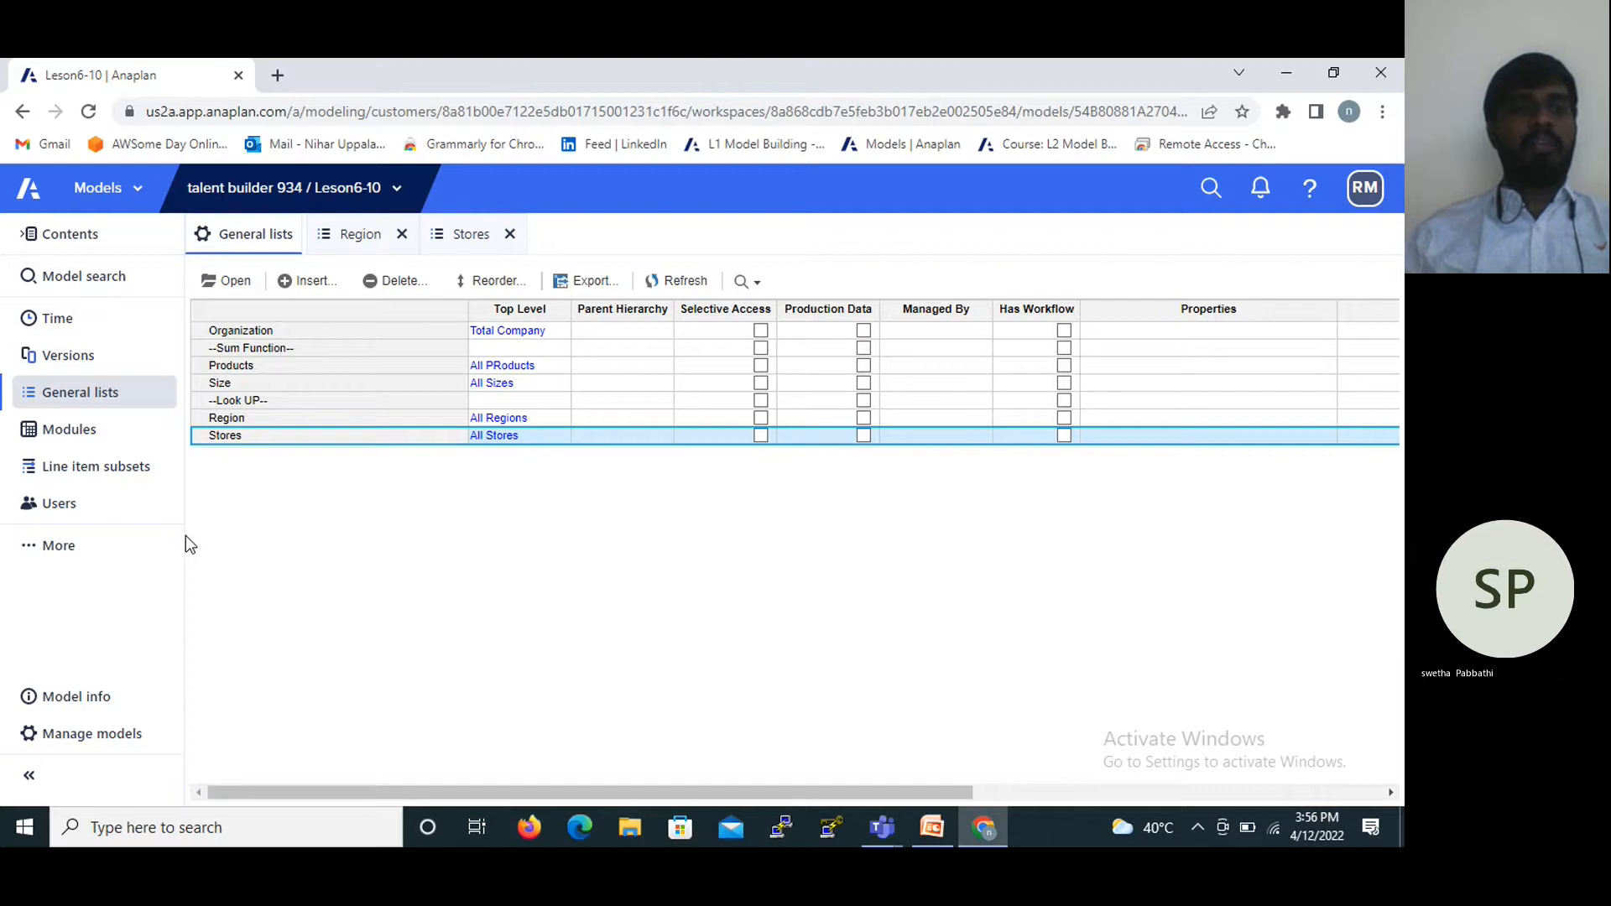
click(80, 430)
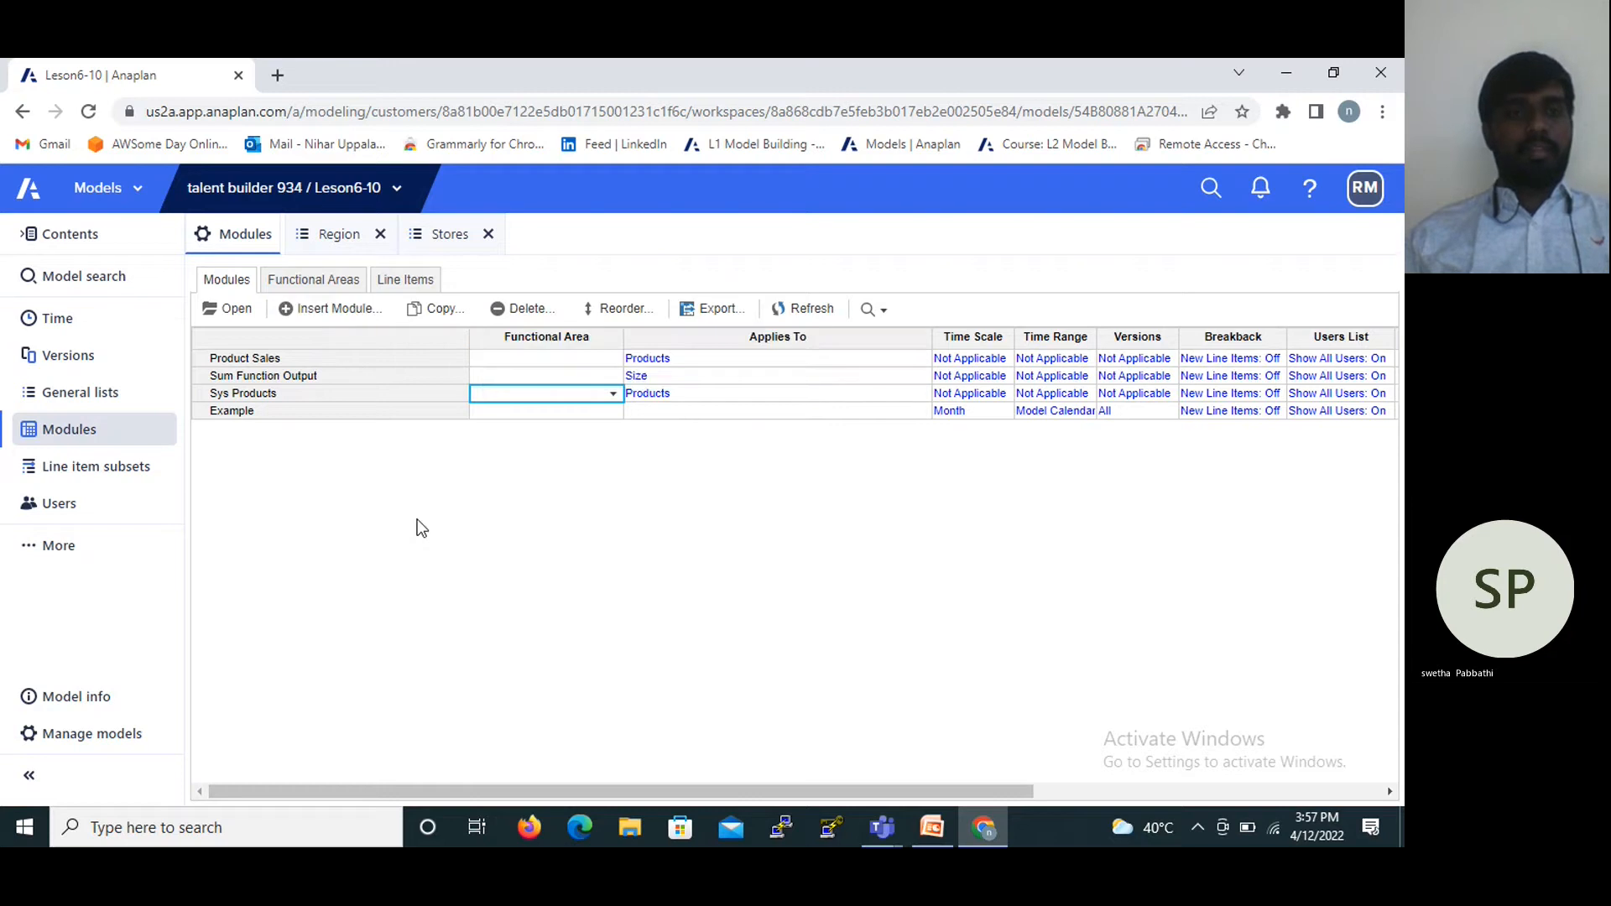
click(77, 424)
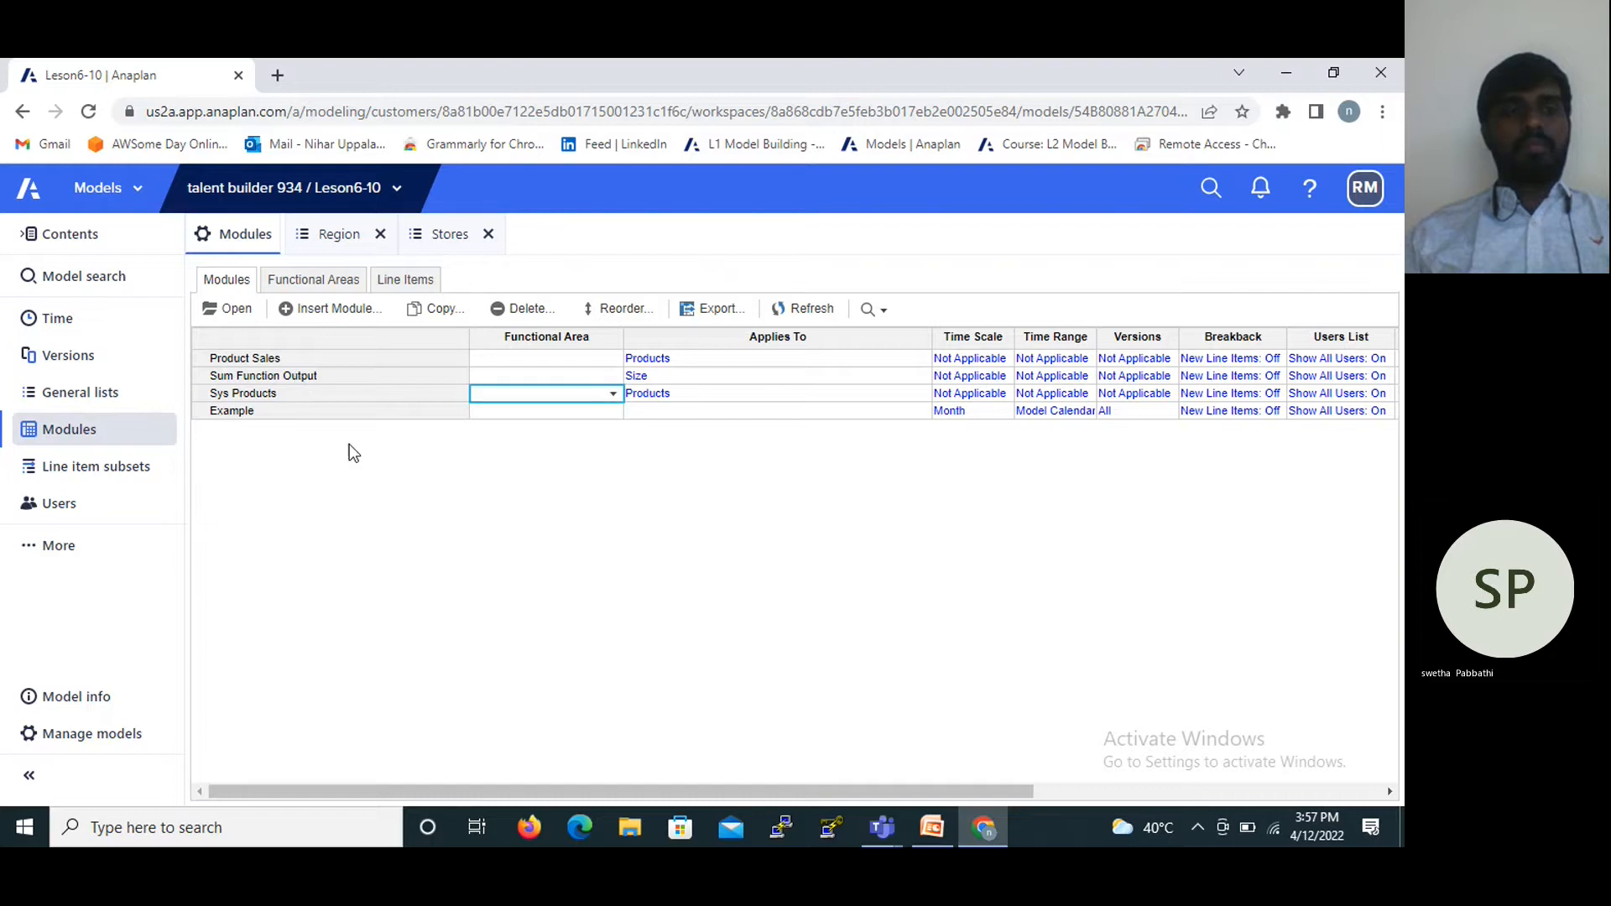
click(309, 410)
click(282, 393)
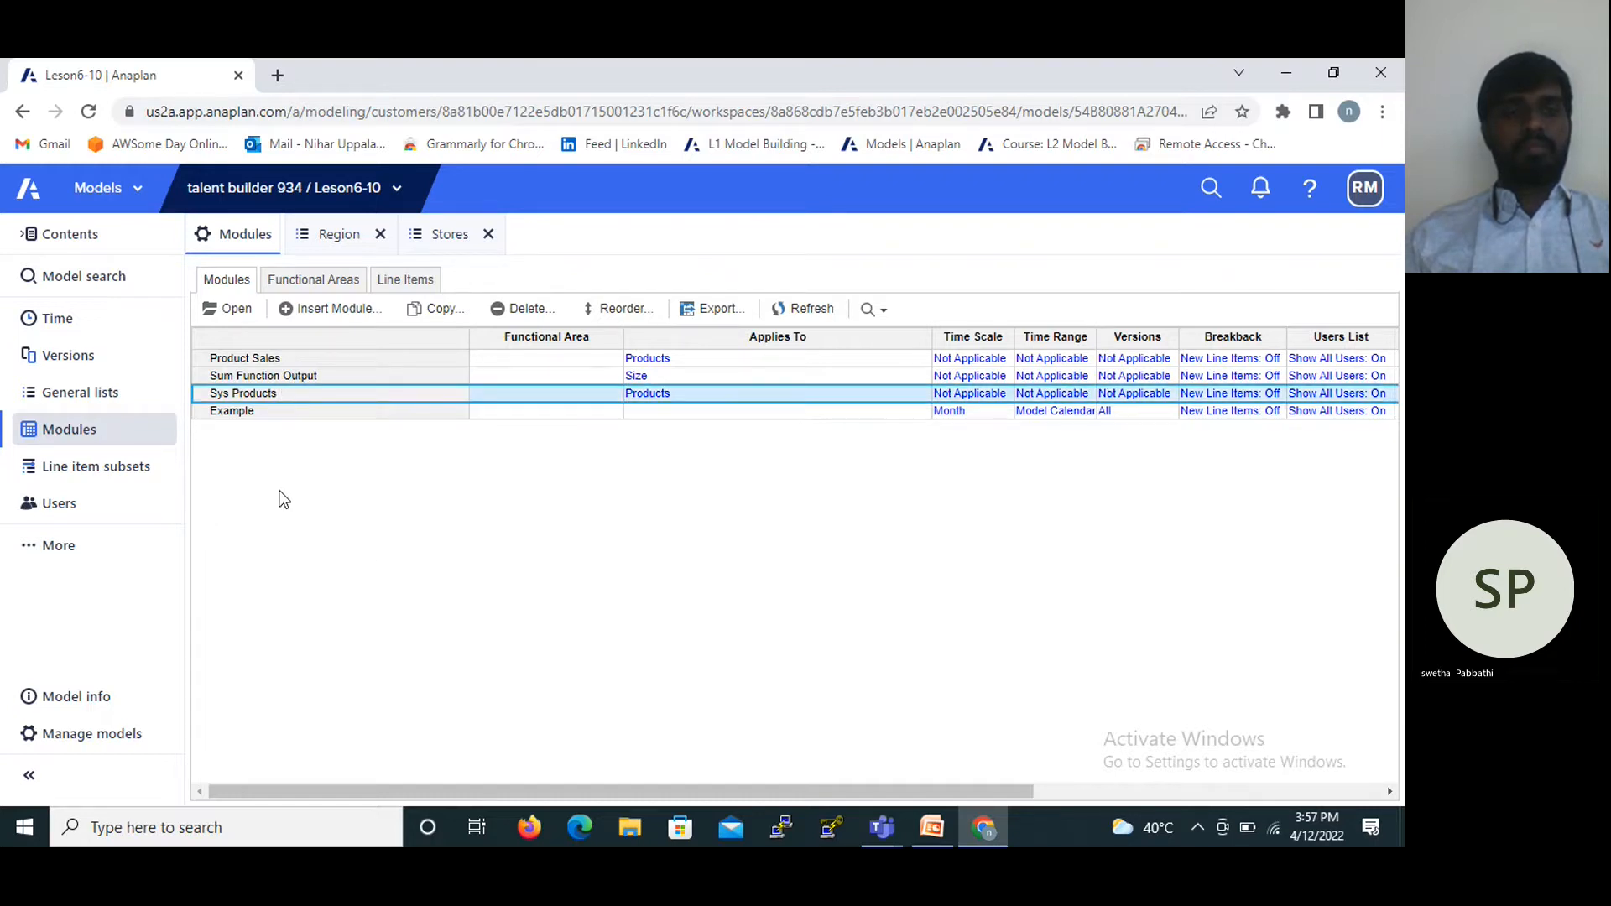
click(130, 432)
right_click(359, 490)
click(316, 525)
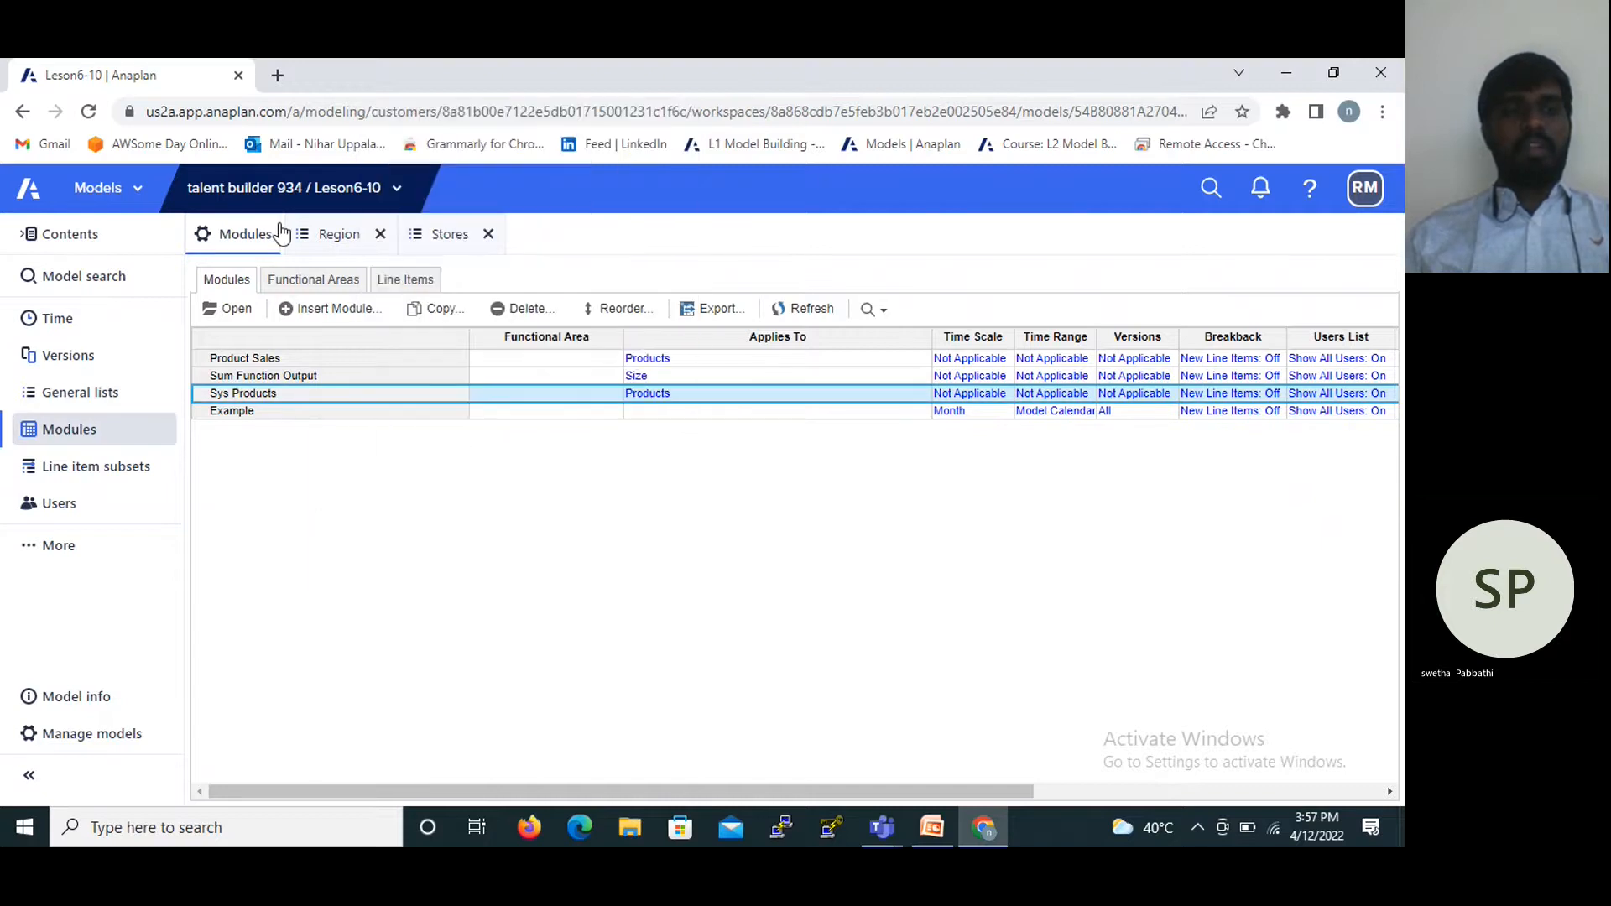
Start a new module named Sys Region and place the Region list on columns in place of Time.
click(295, 310)
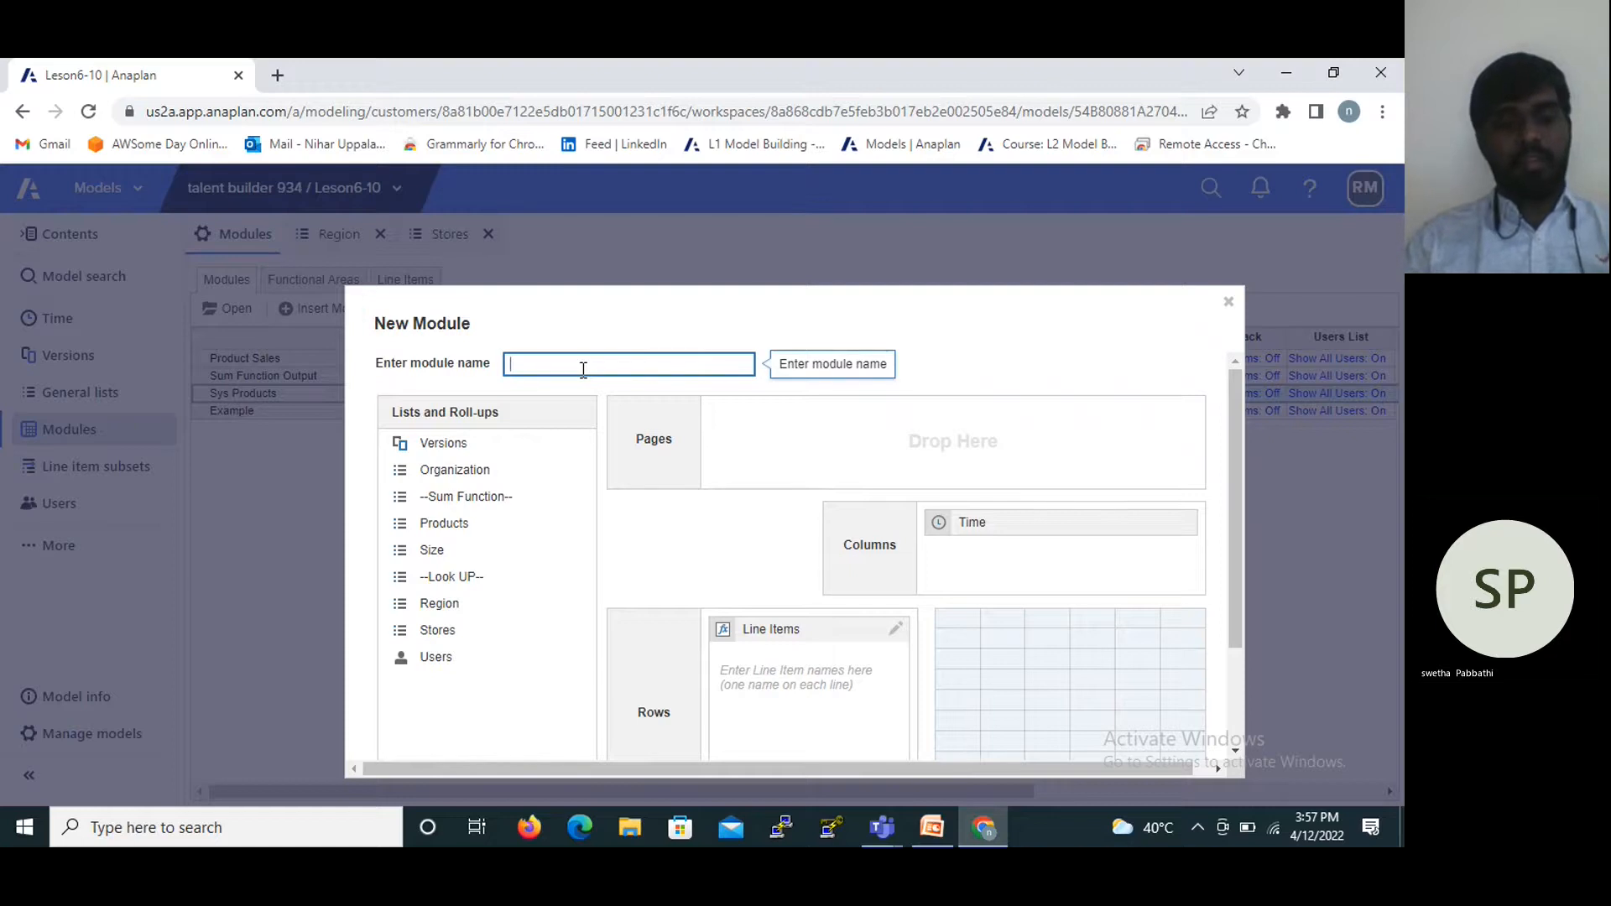
text(Sy)
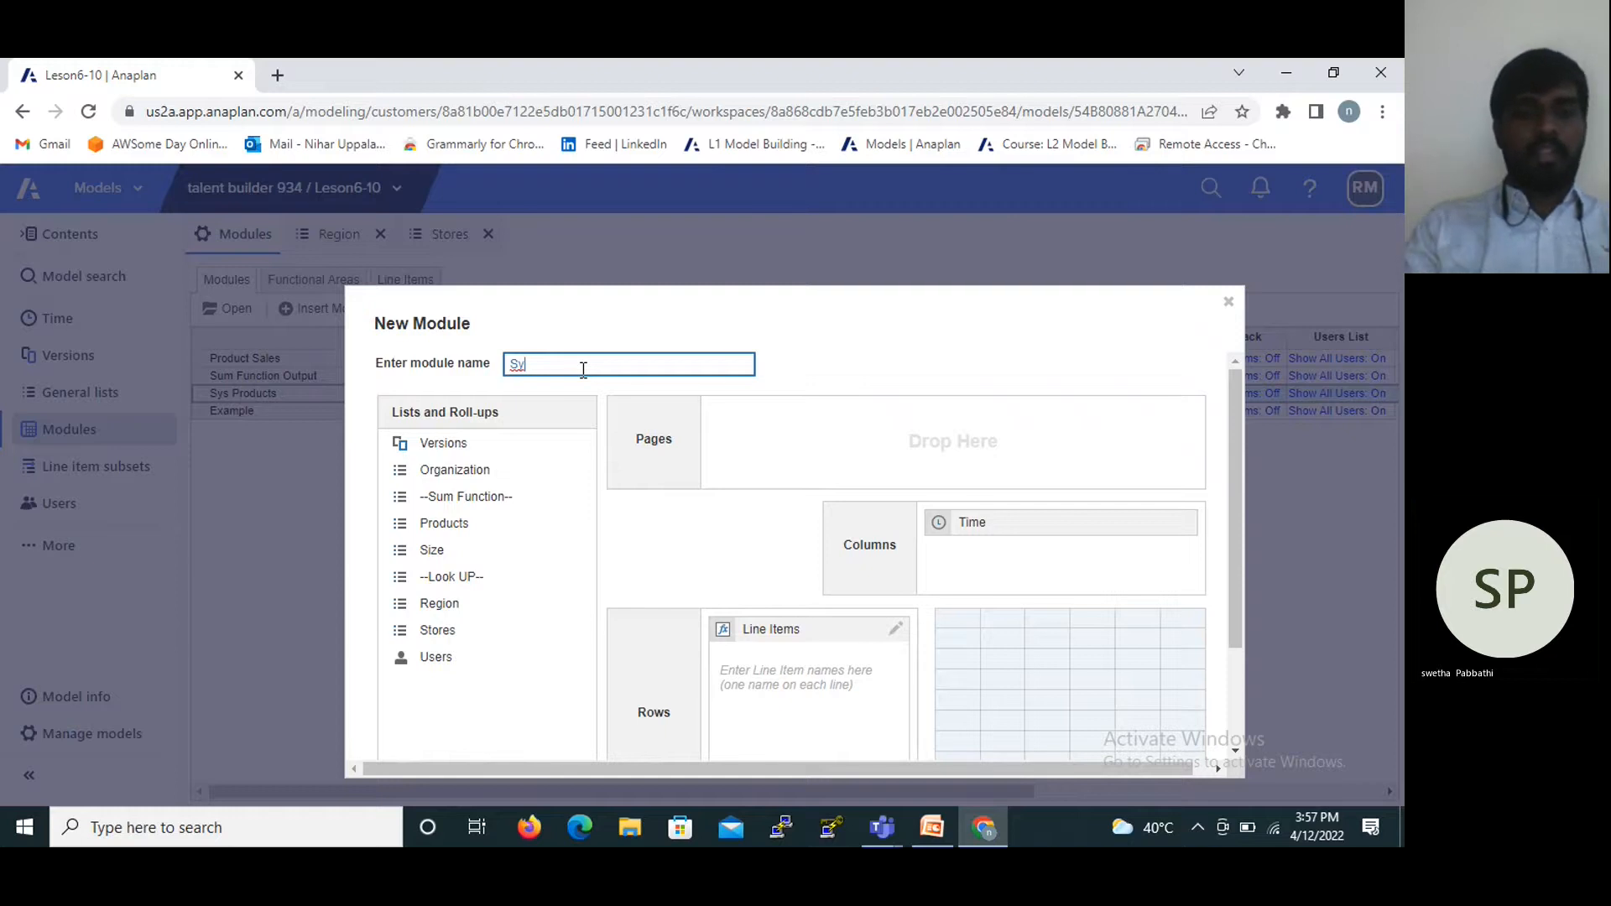
text(y)
text(s Re)
text(g)
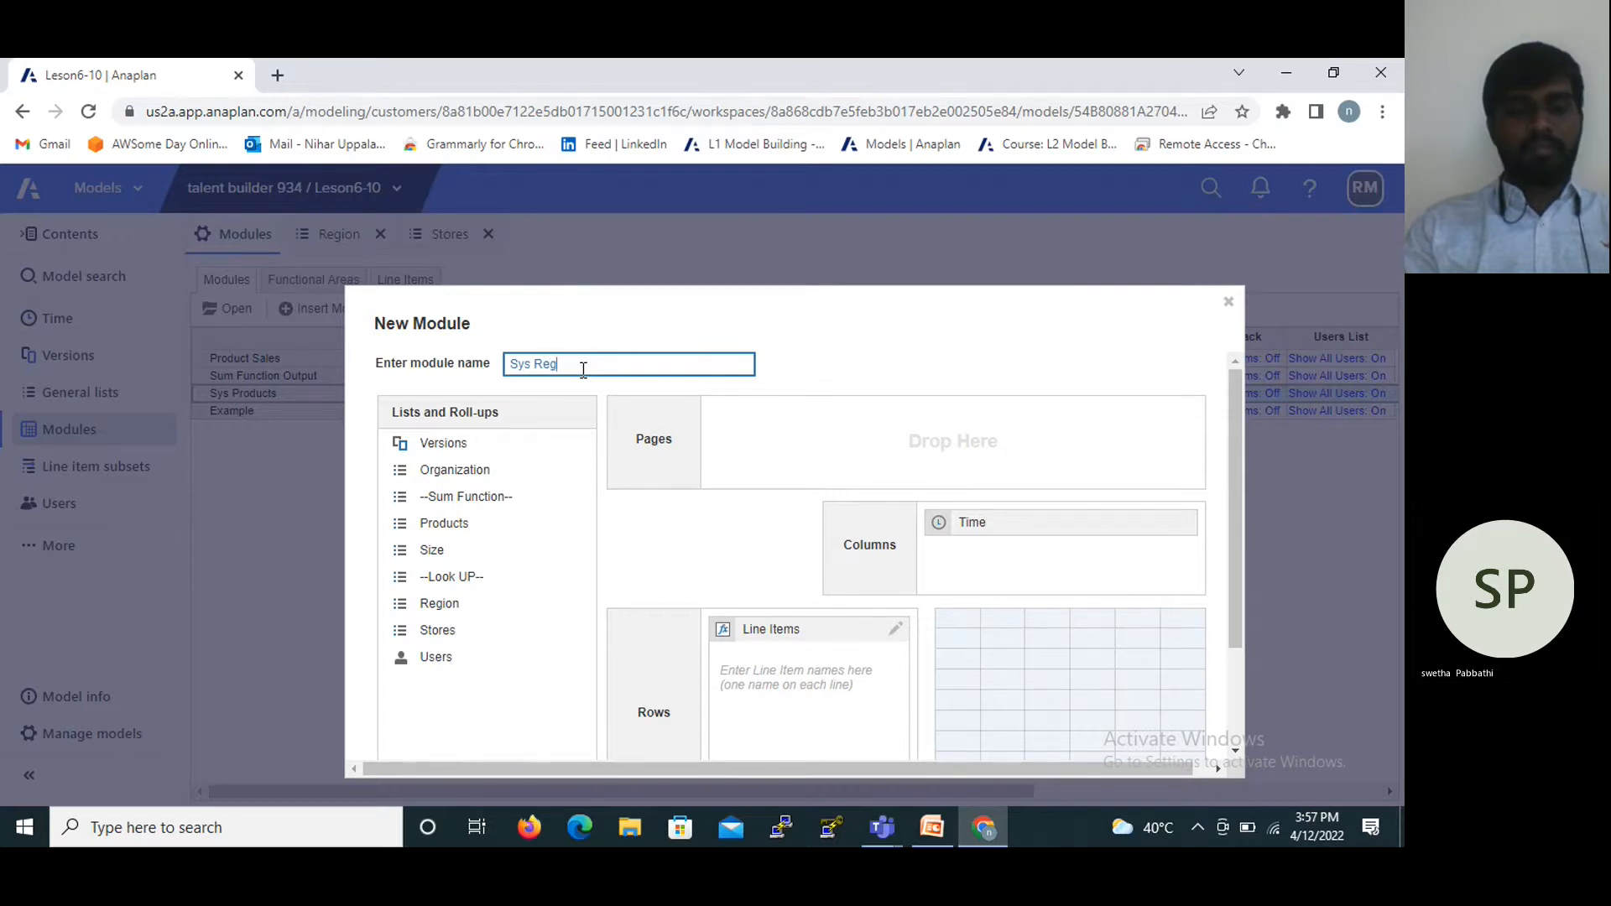
text(n)
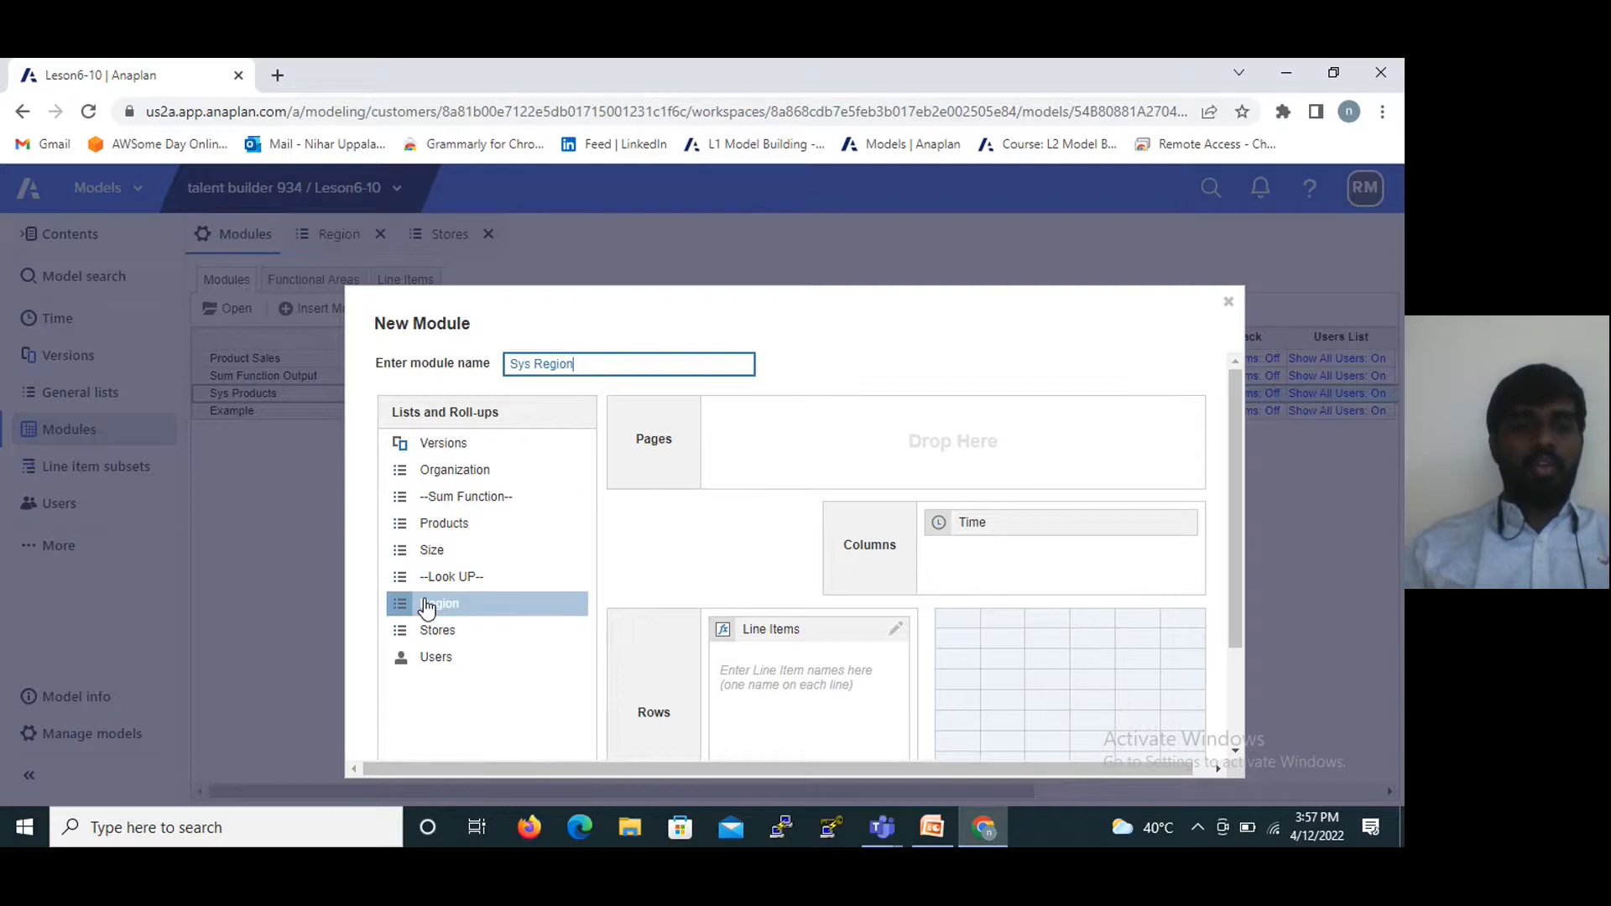
drag(458, 611, 478, 680)
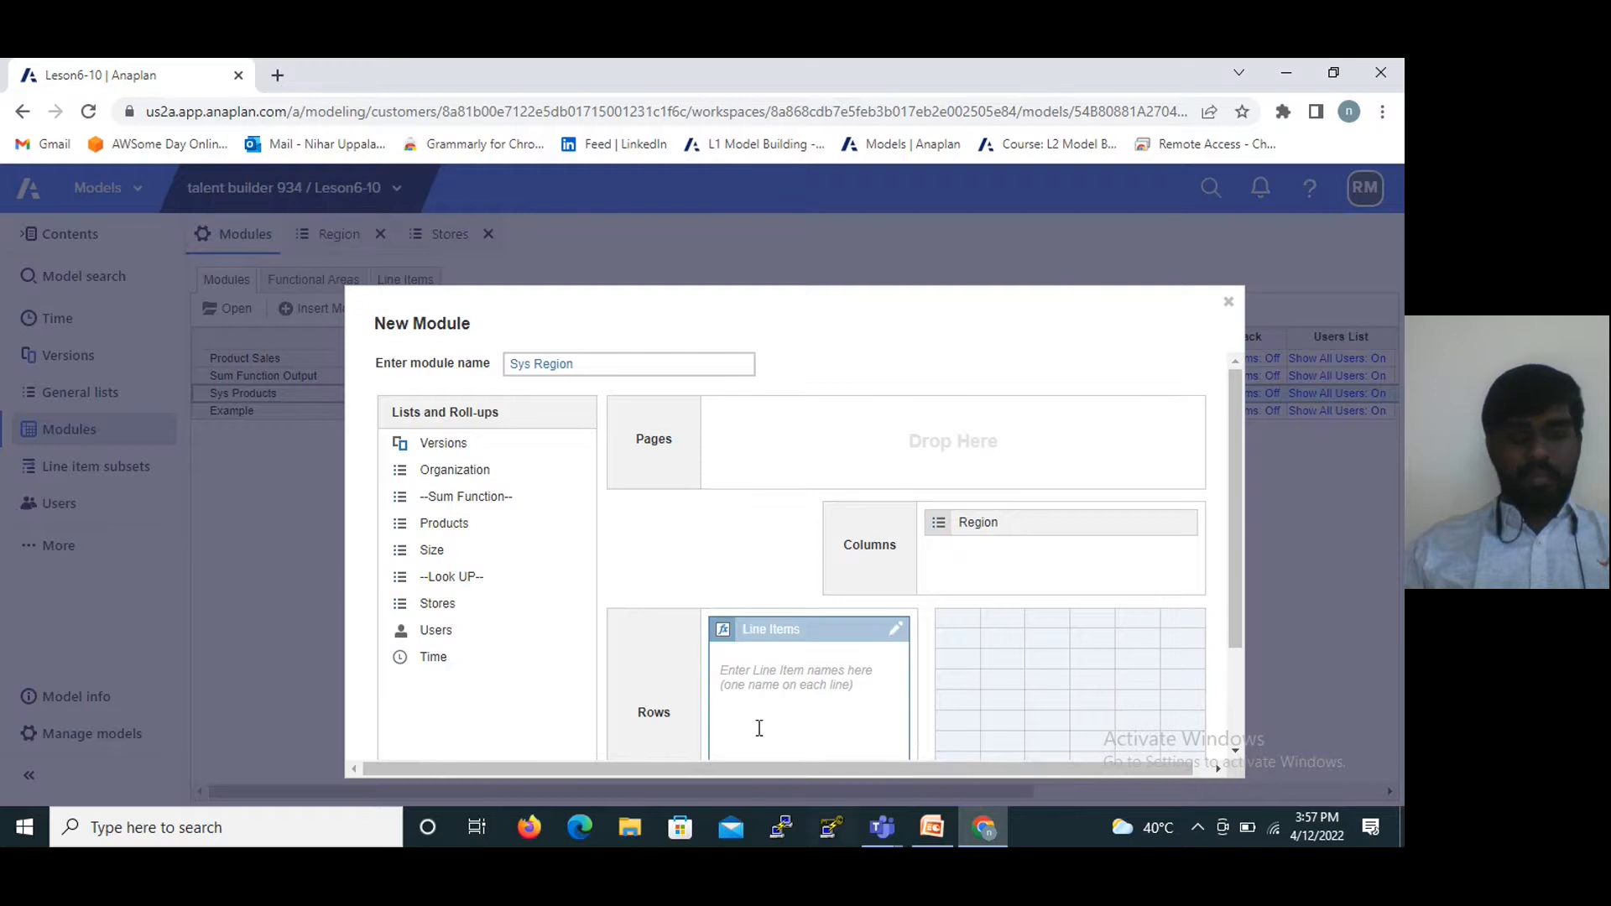
Add a line item named Region to the new module and create the module.
click(769, 668)
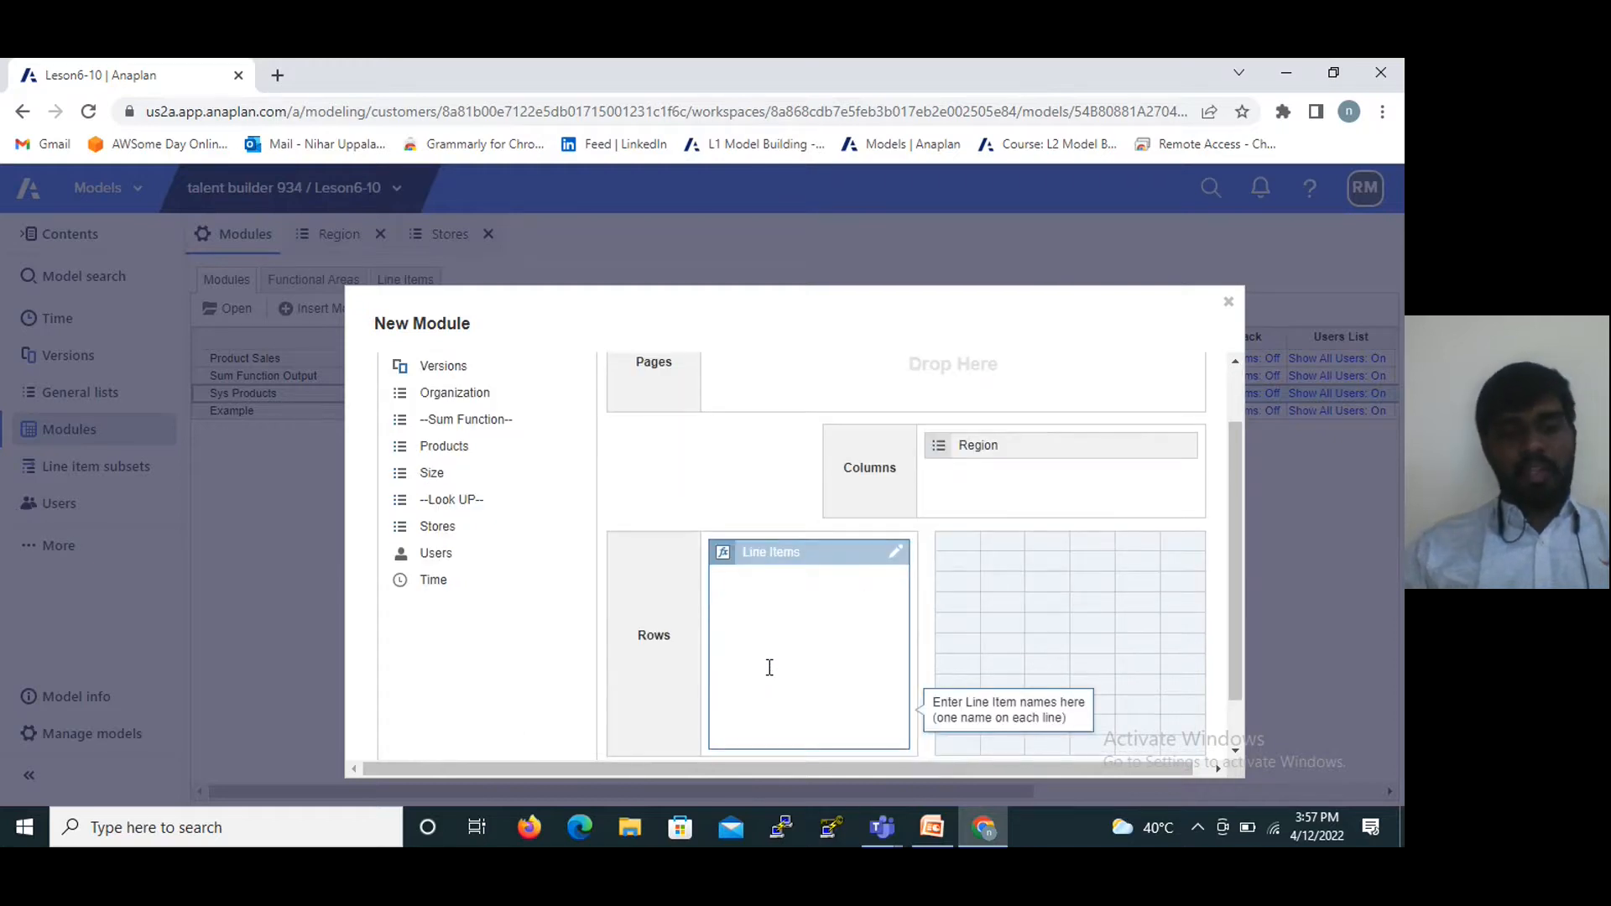
text(Re)
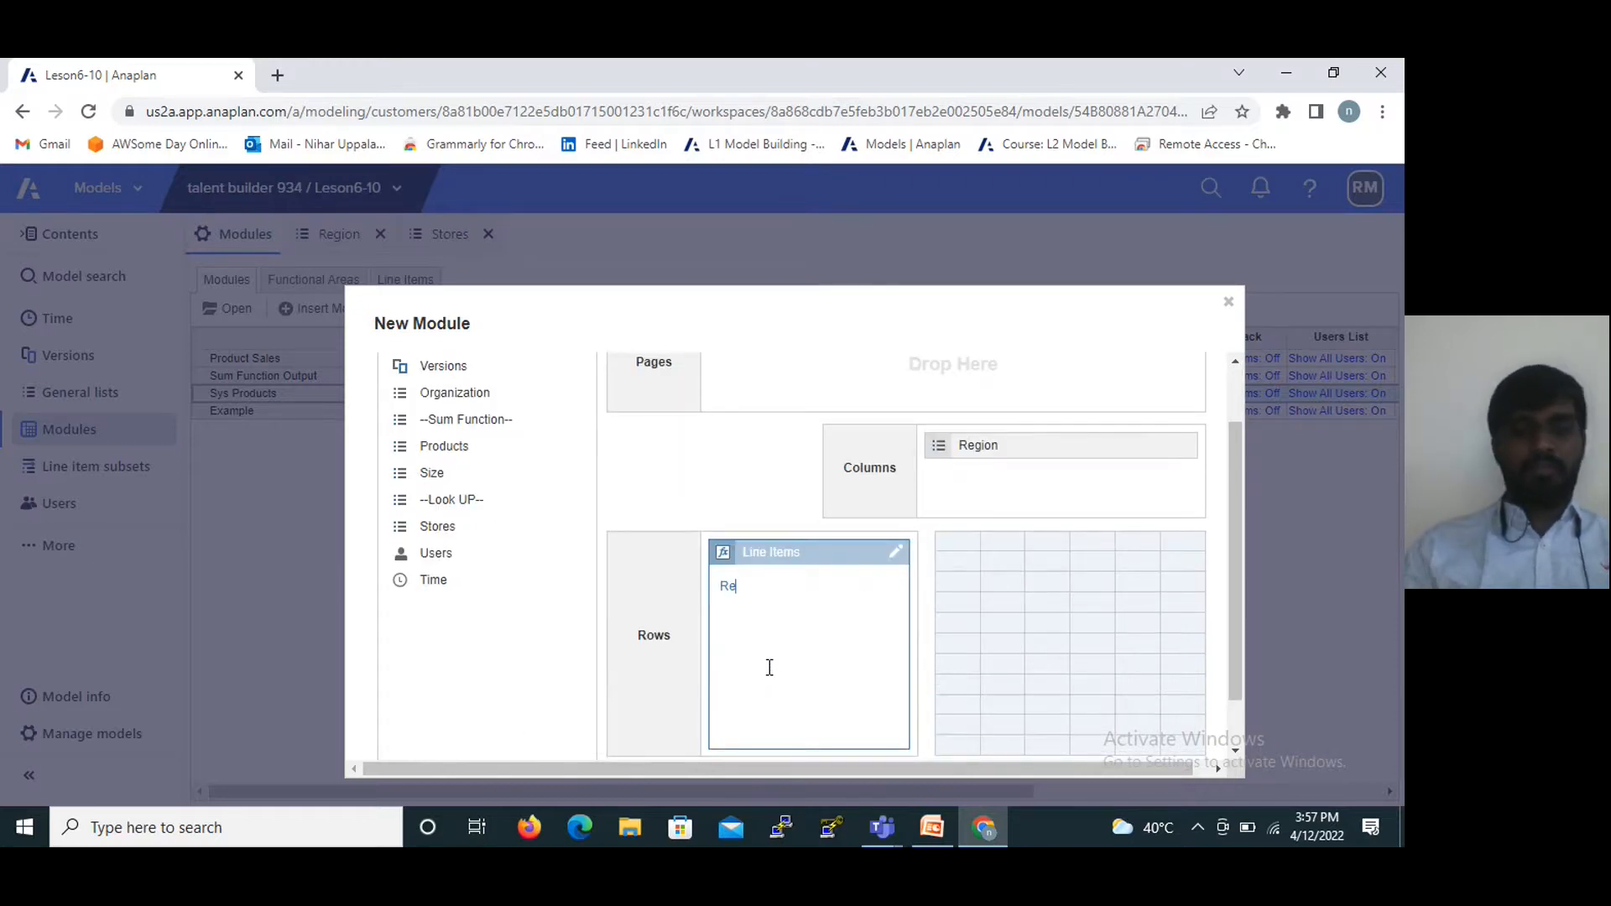
text(gion)
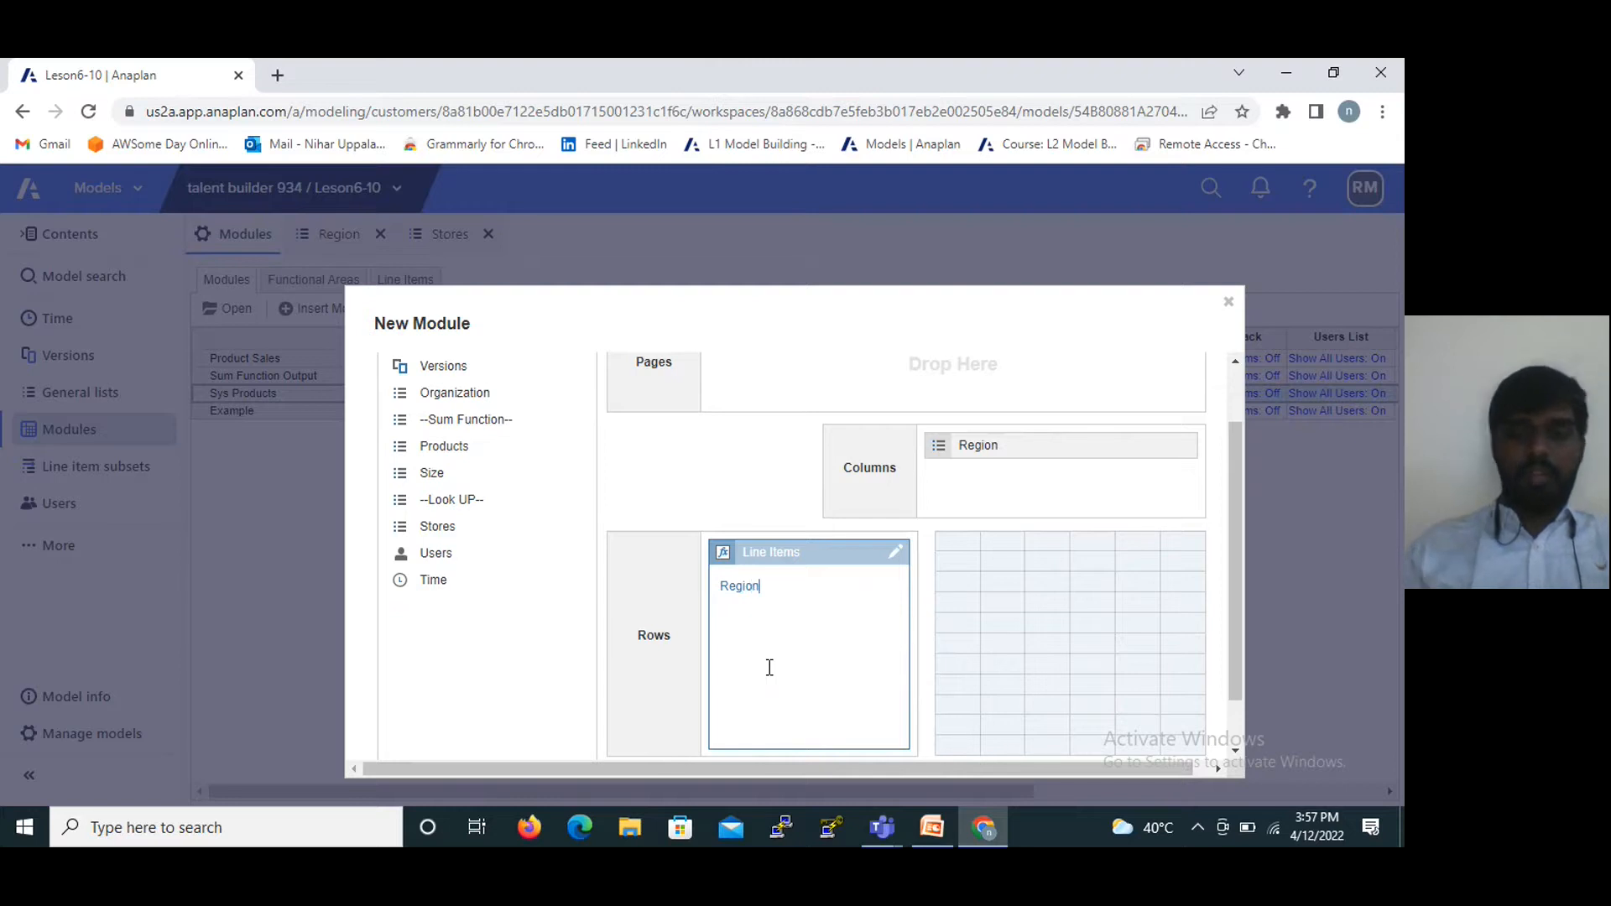
click(1128, 723)
scroll(1127, 723, down, 1)
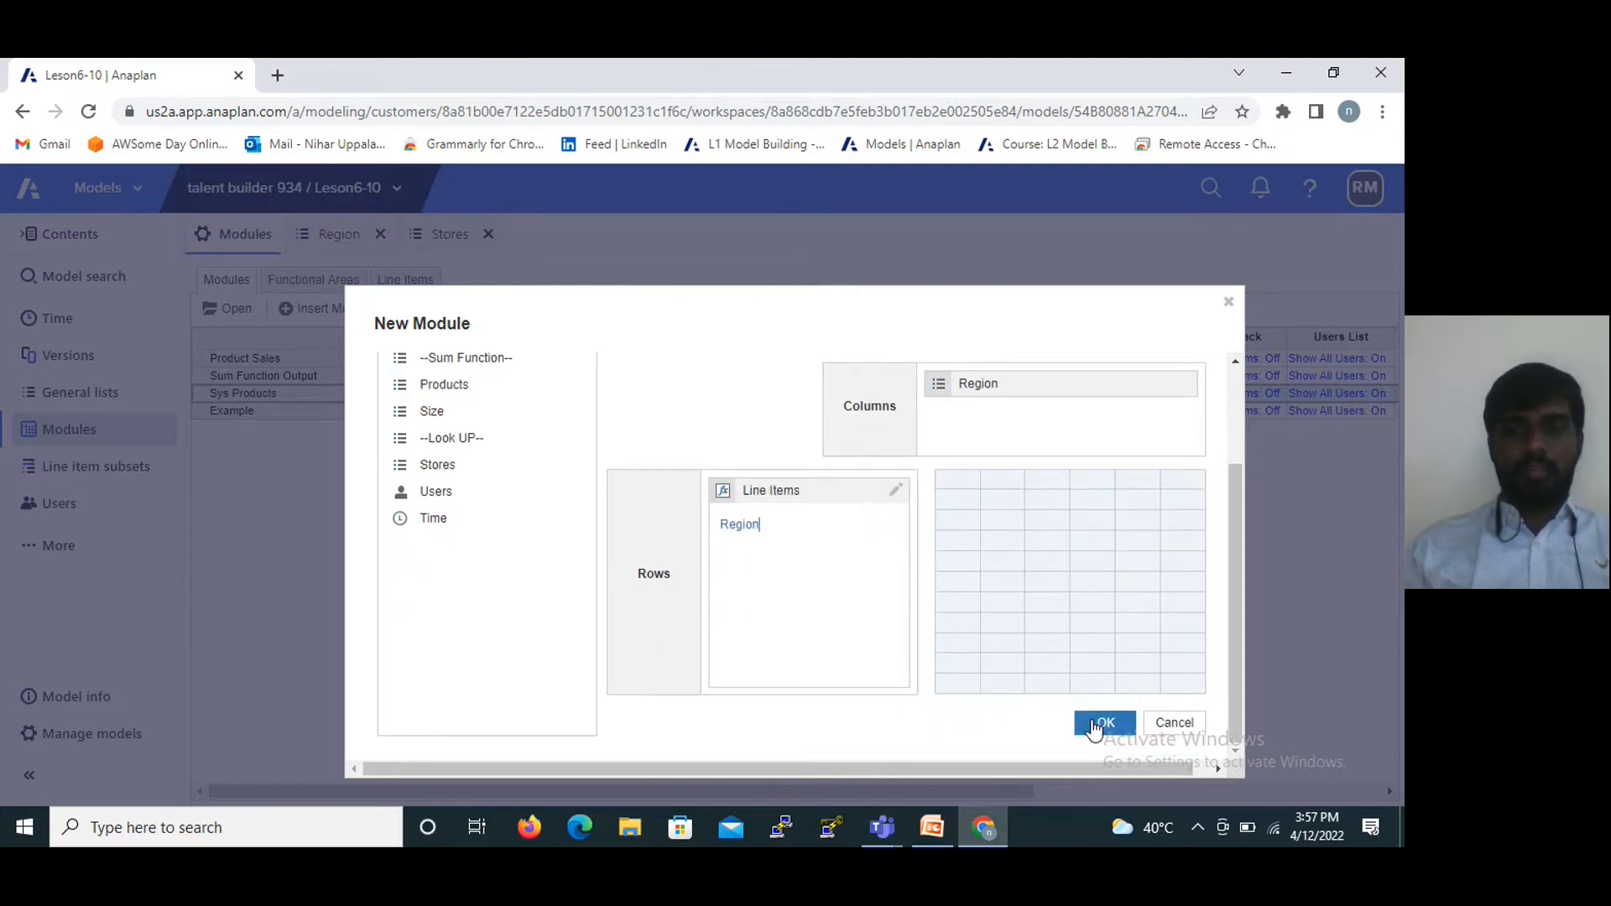
click(1102, 724)
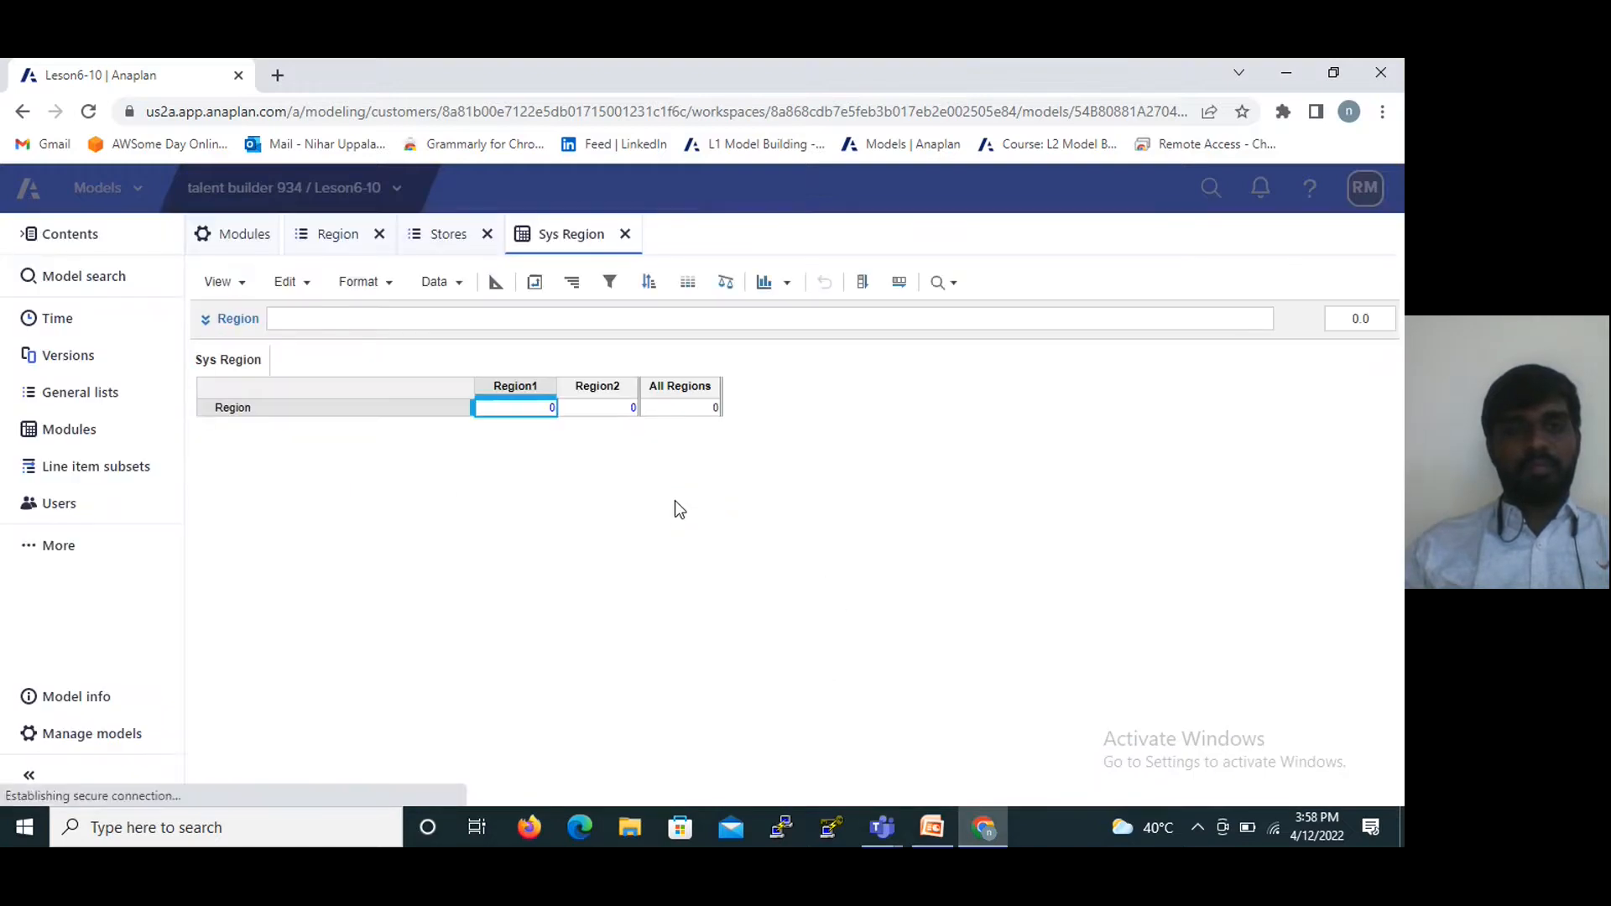
Pivot the Sys Region module so that the Region list is on rows and line items are on columns.
click(535, 282)
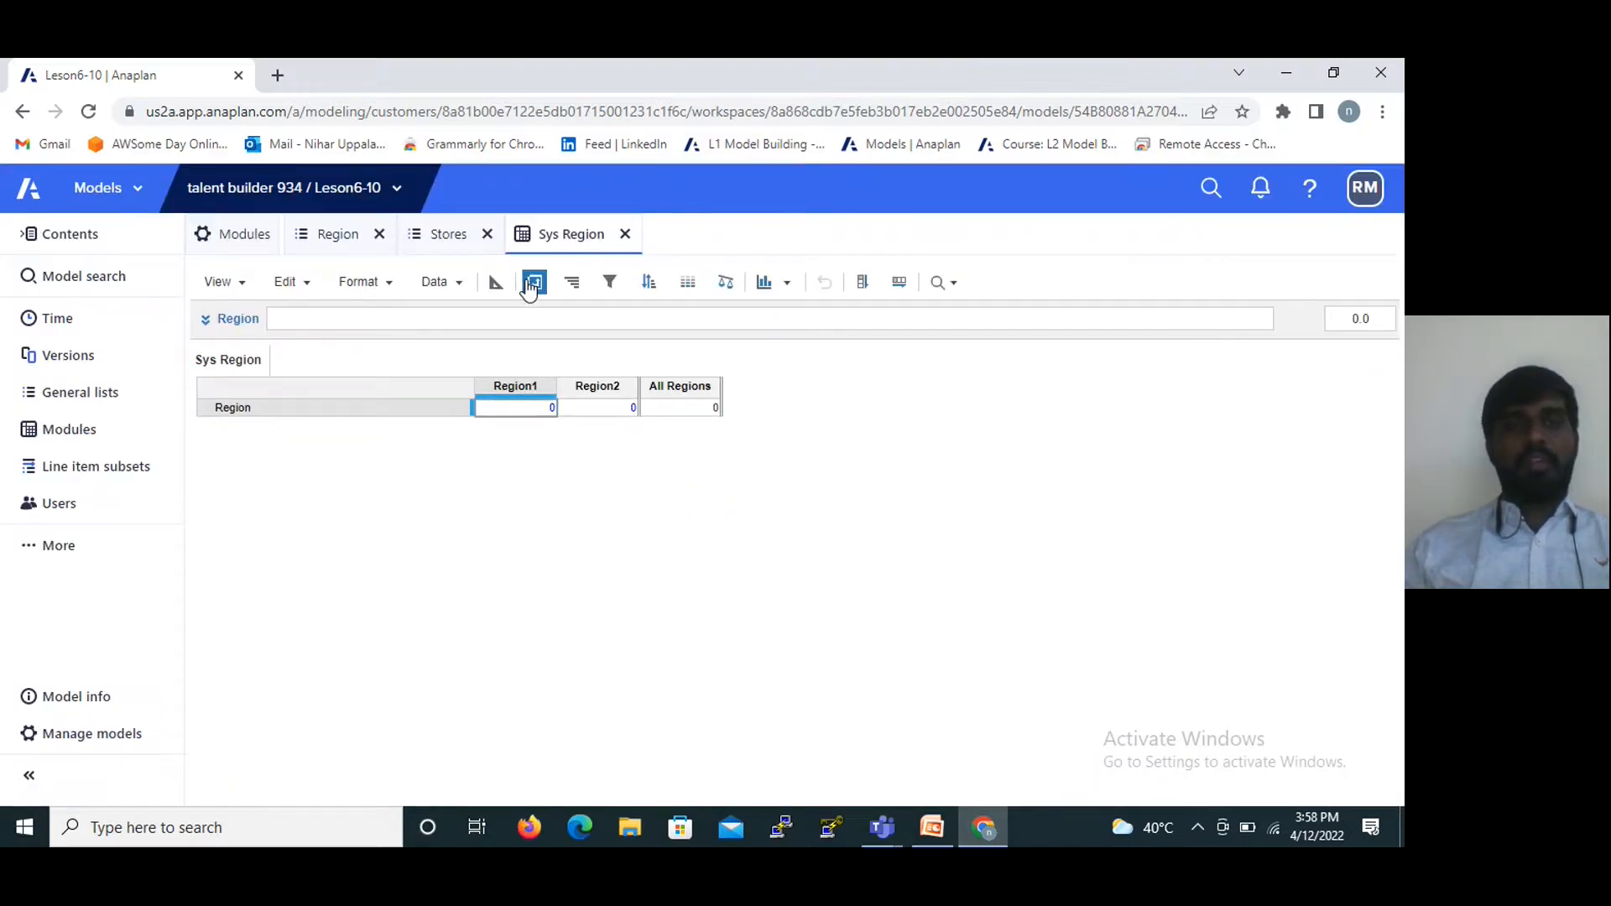
drag(856, 506, 917, 507)
scroll(917, 507, down, 2)
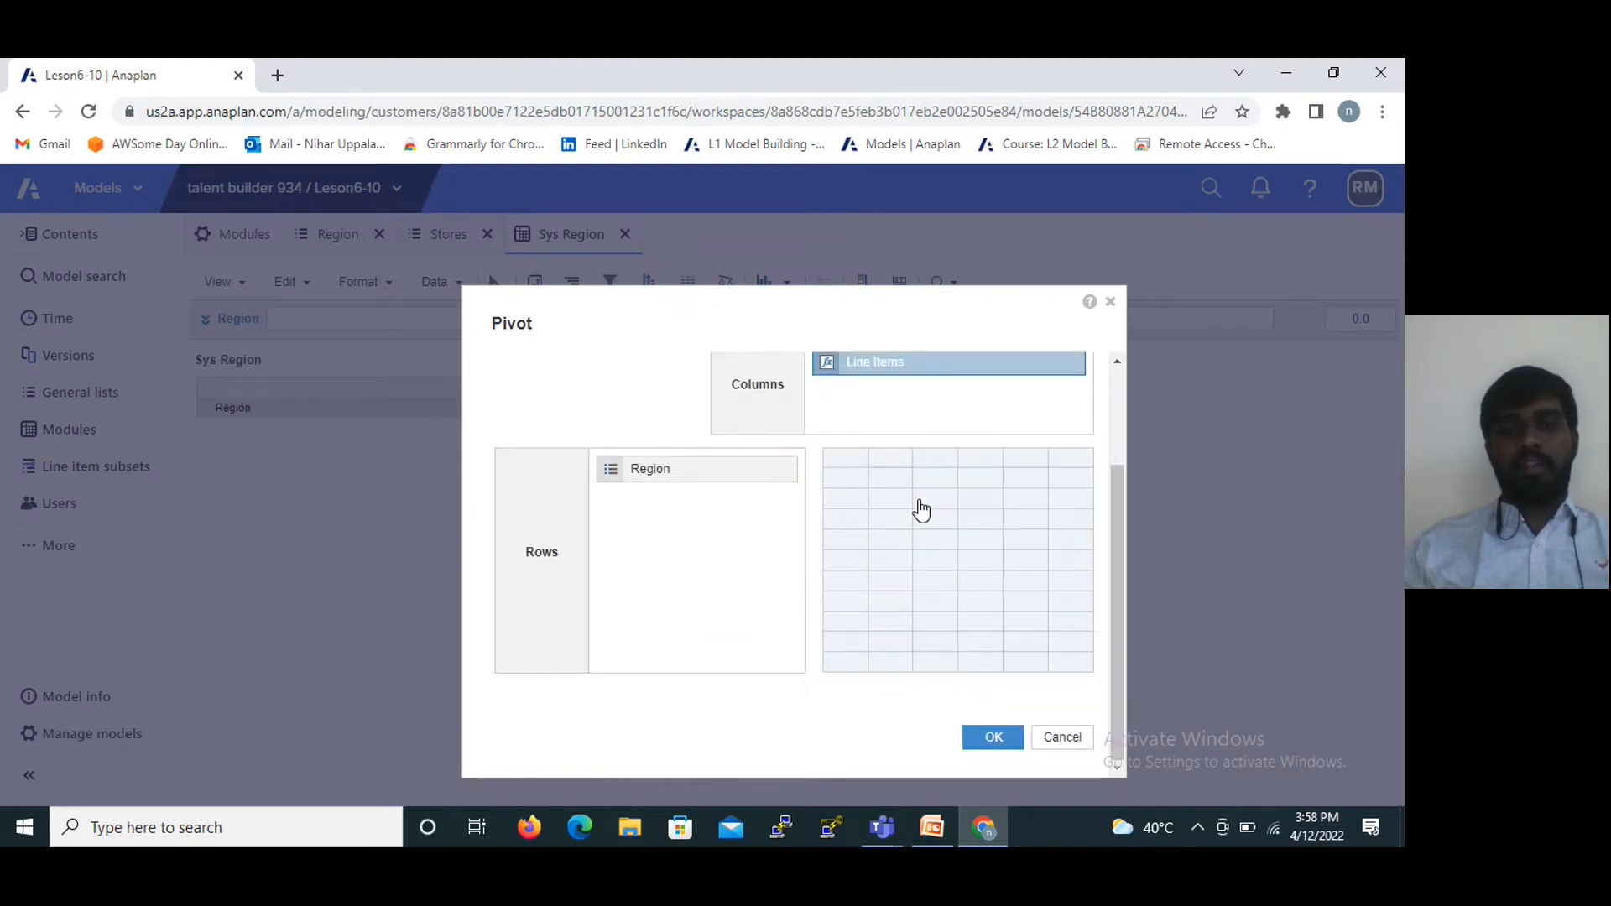
click(974, 742)
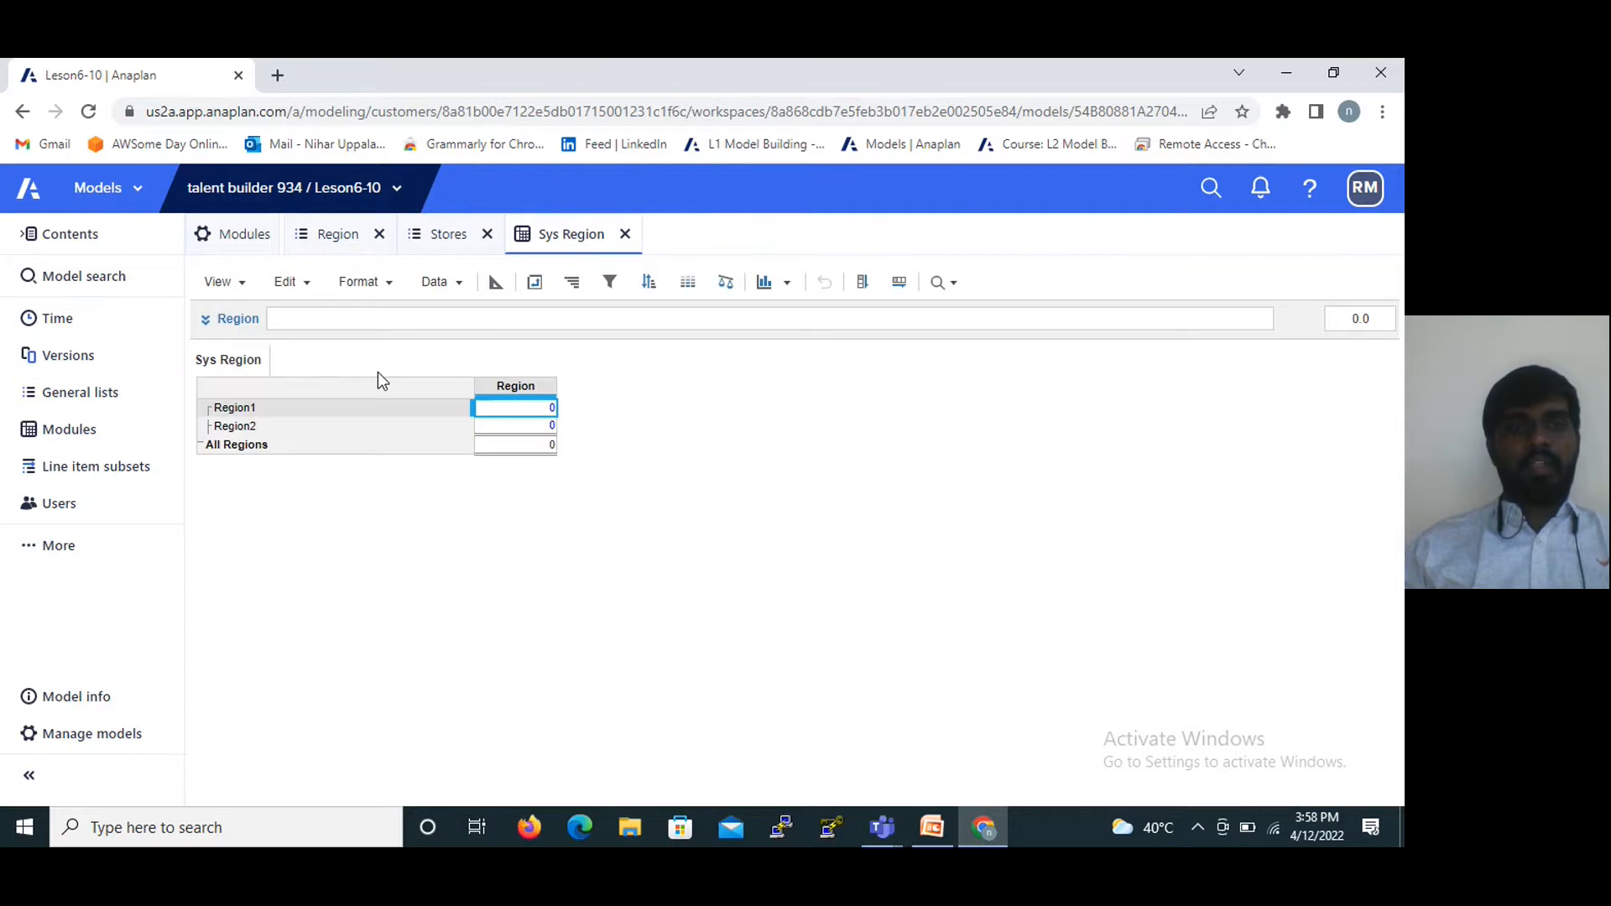
Set the Region line item's format in the Sys Region blueprint to type List, using the Region list.
click(495, 288)
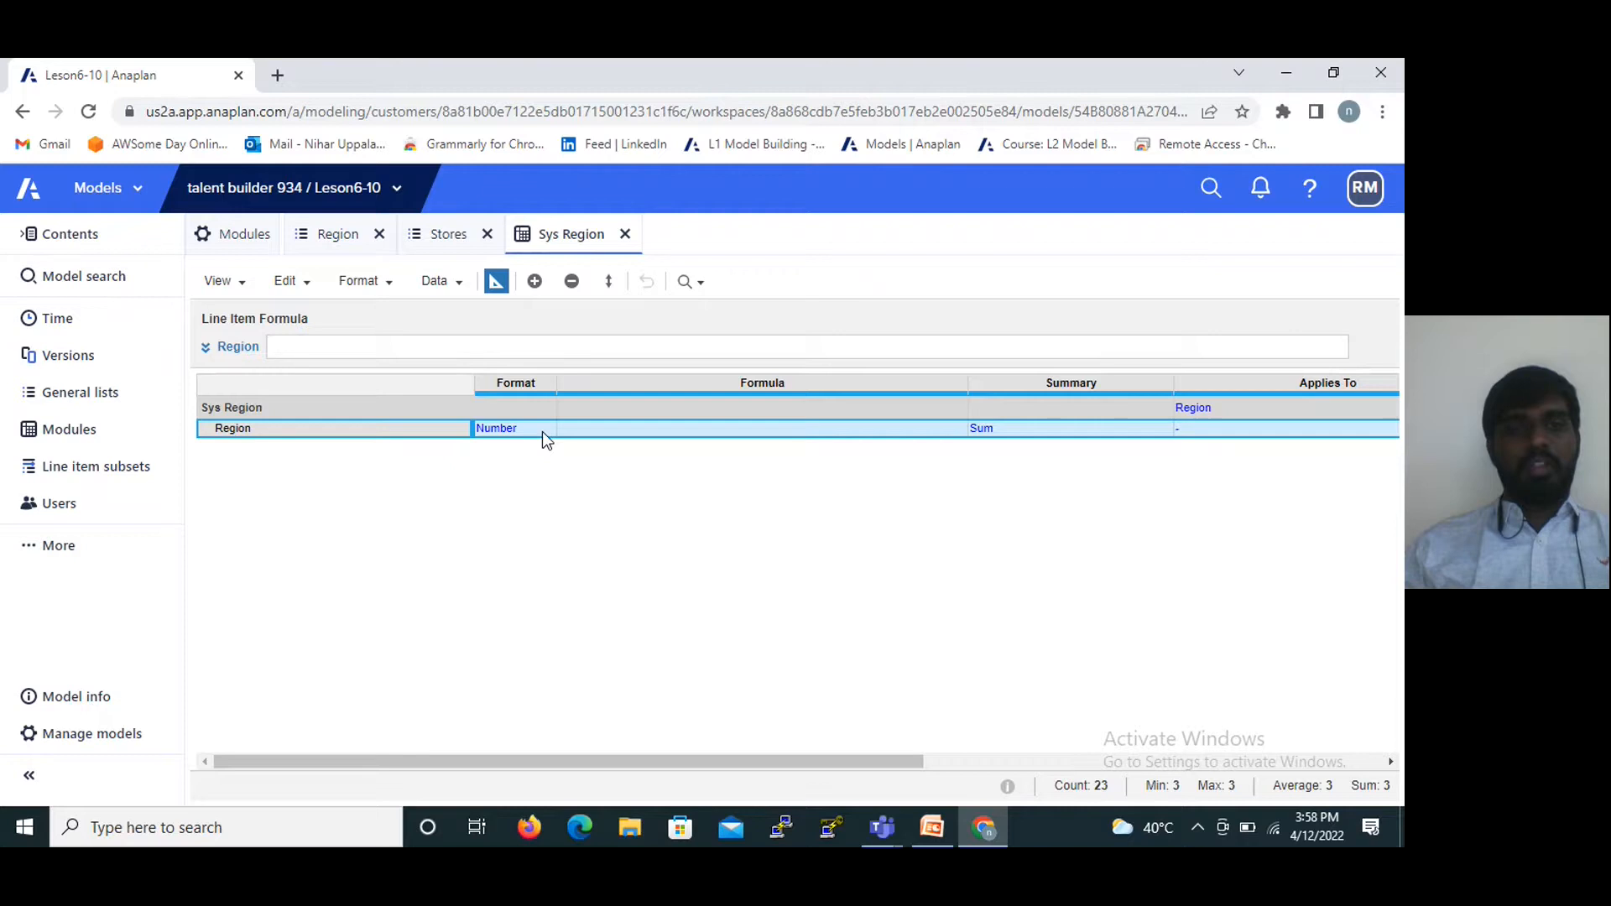
click(542, 431)
click(546, 429)
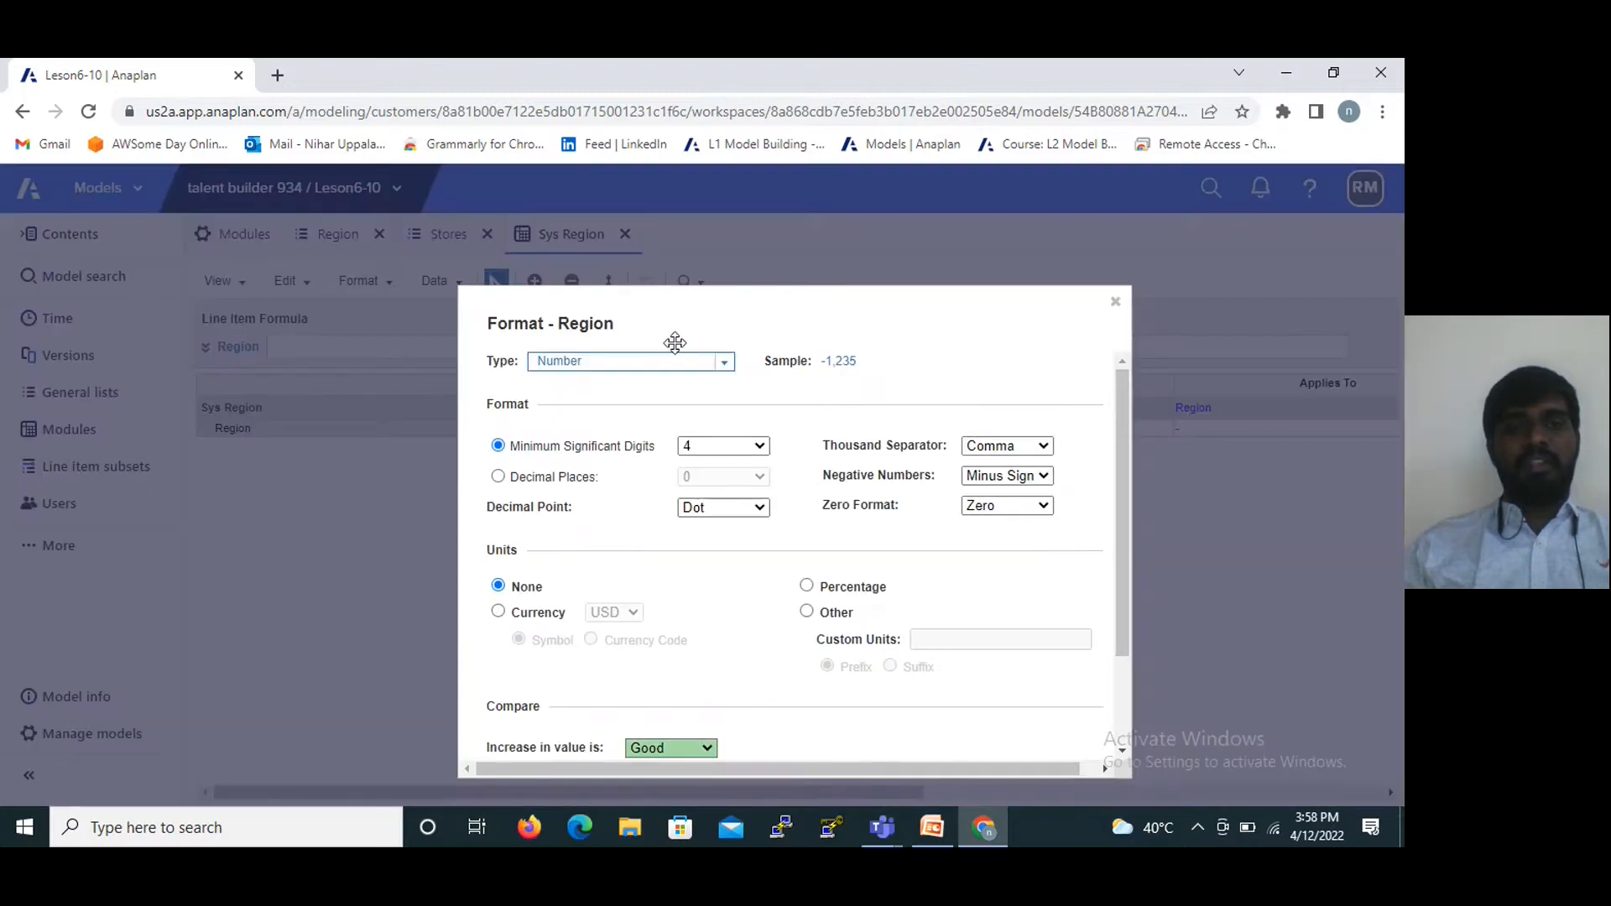
click(723, 362)
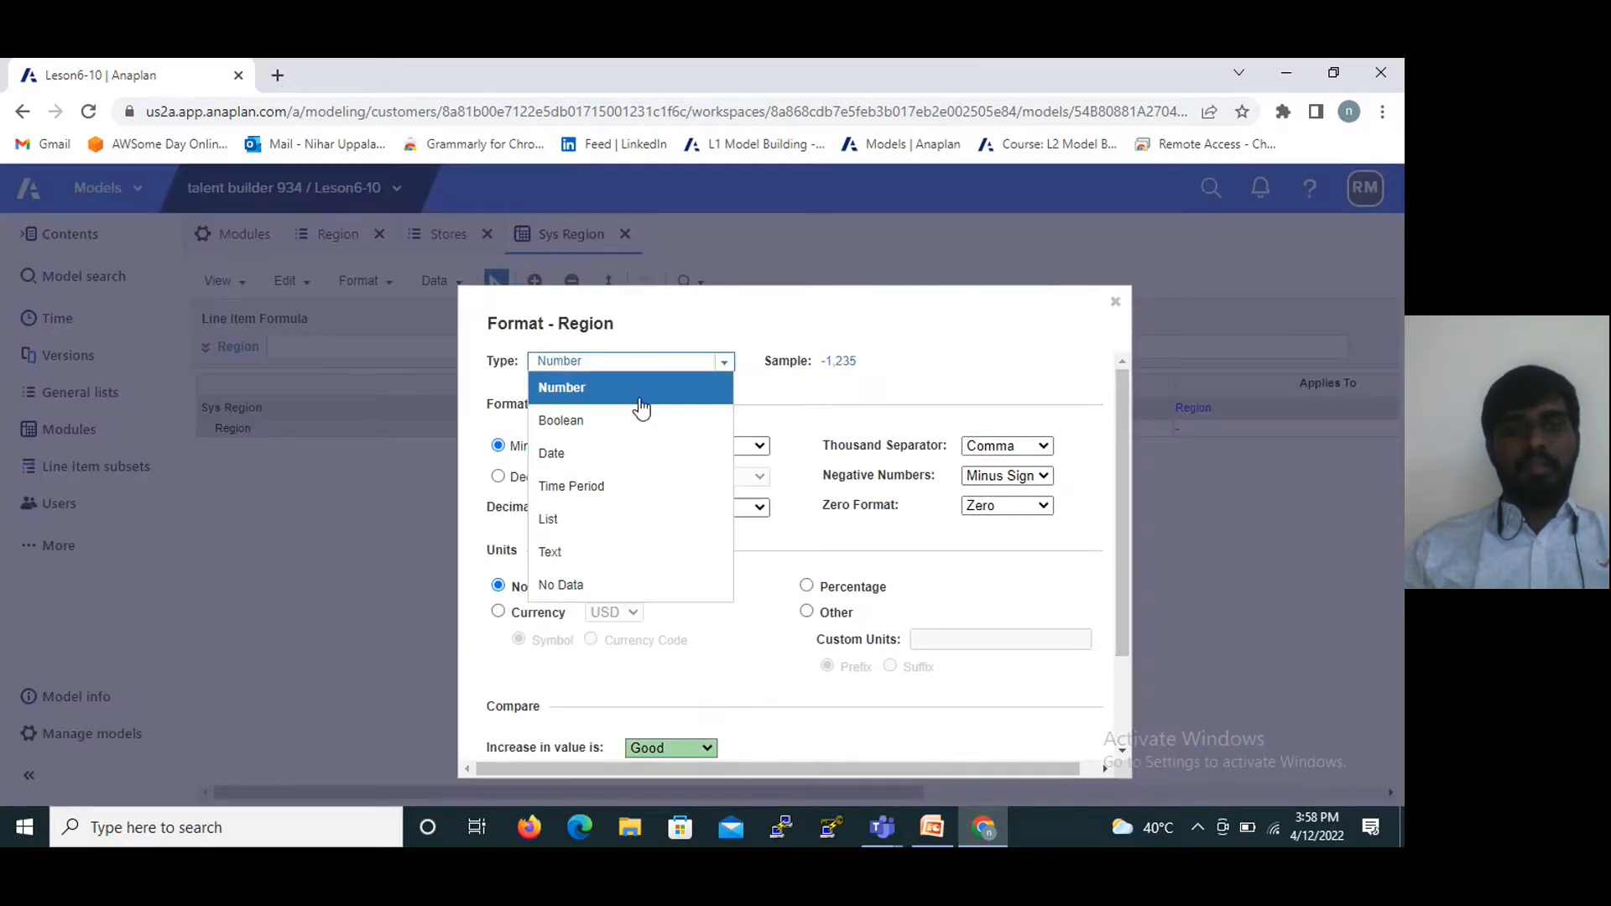
click(560, 520)
click(724, 401)
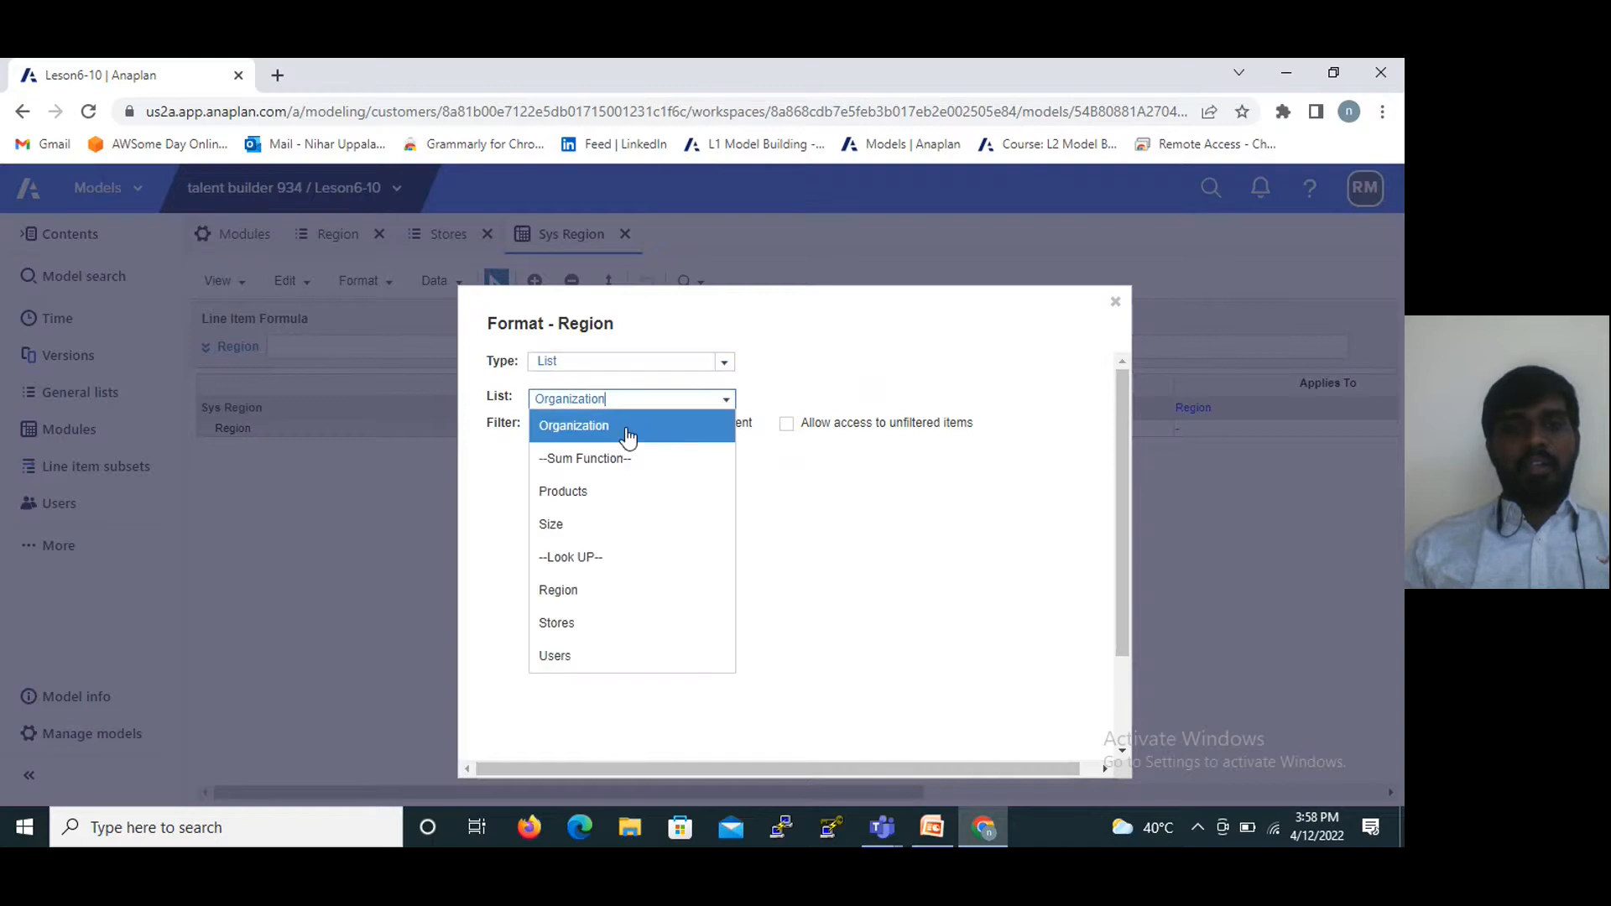
click(571, 594)
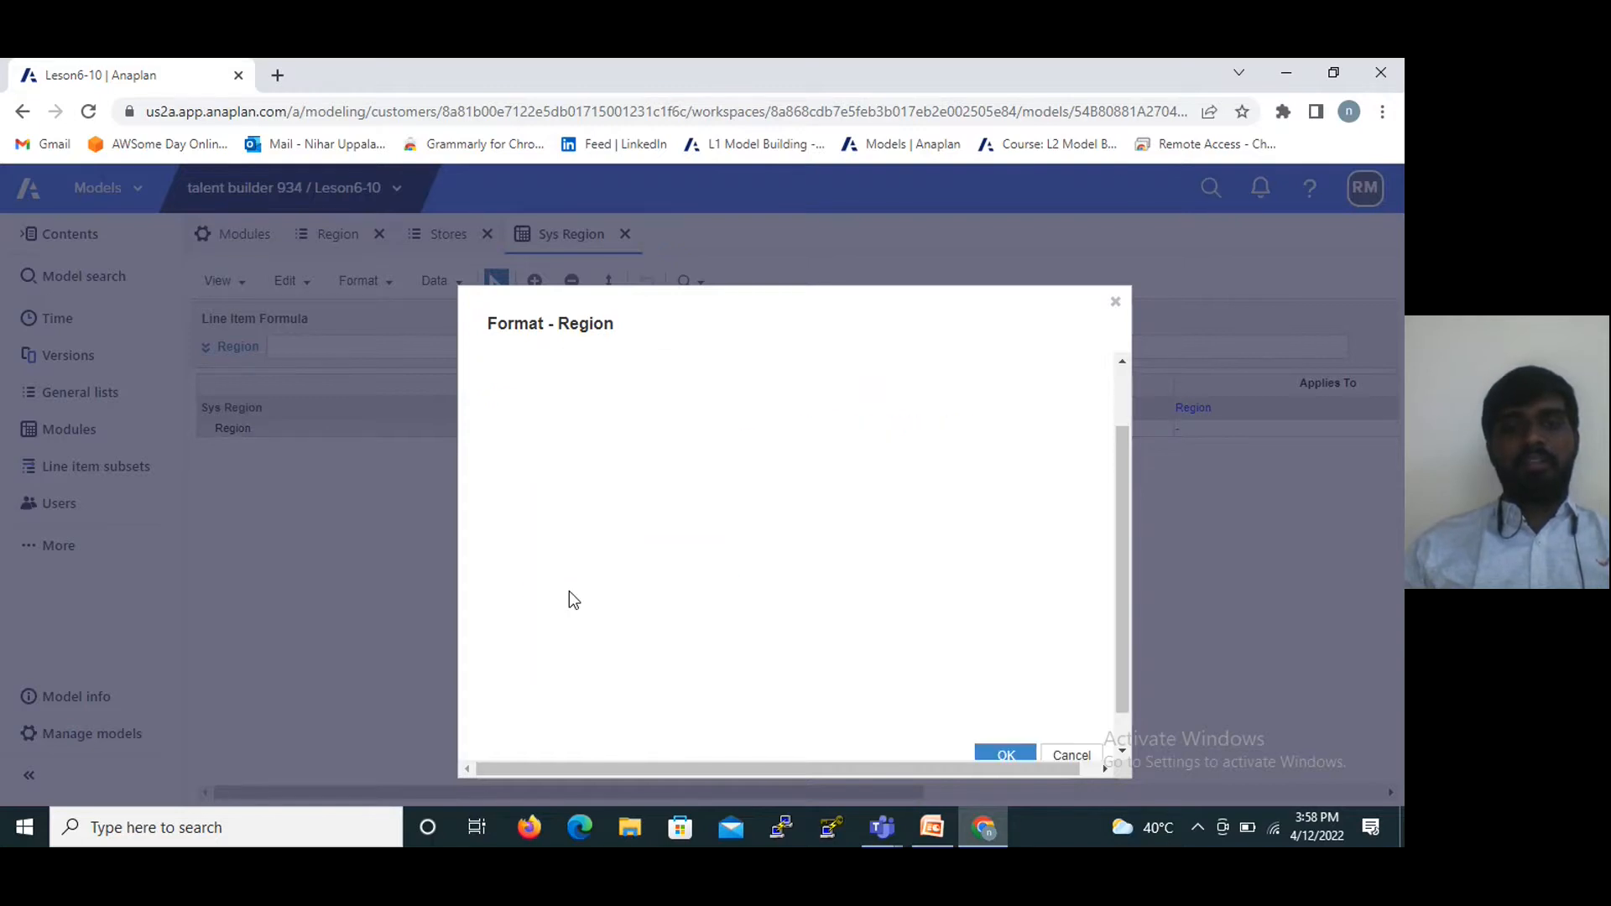
click(1000, 716)
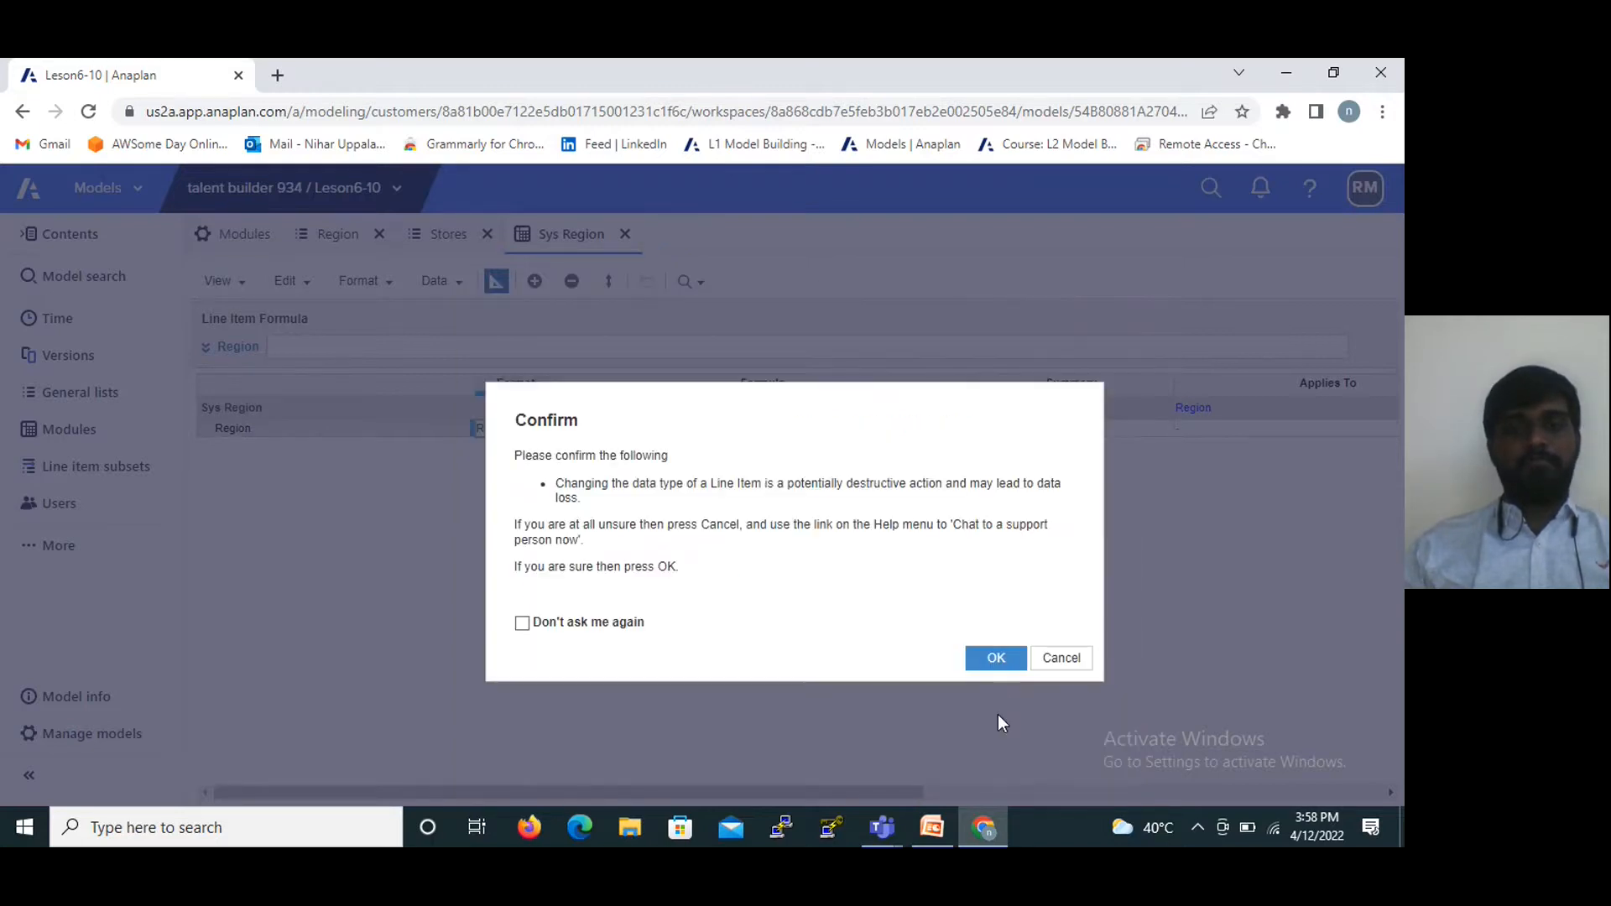
click(995, 660)
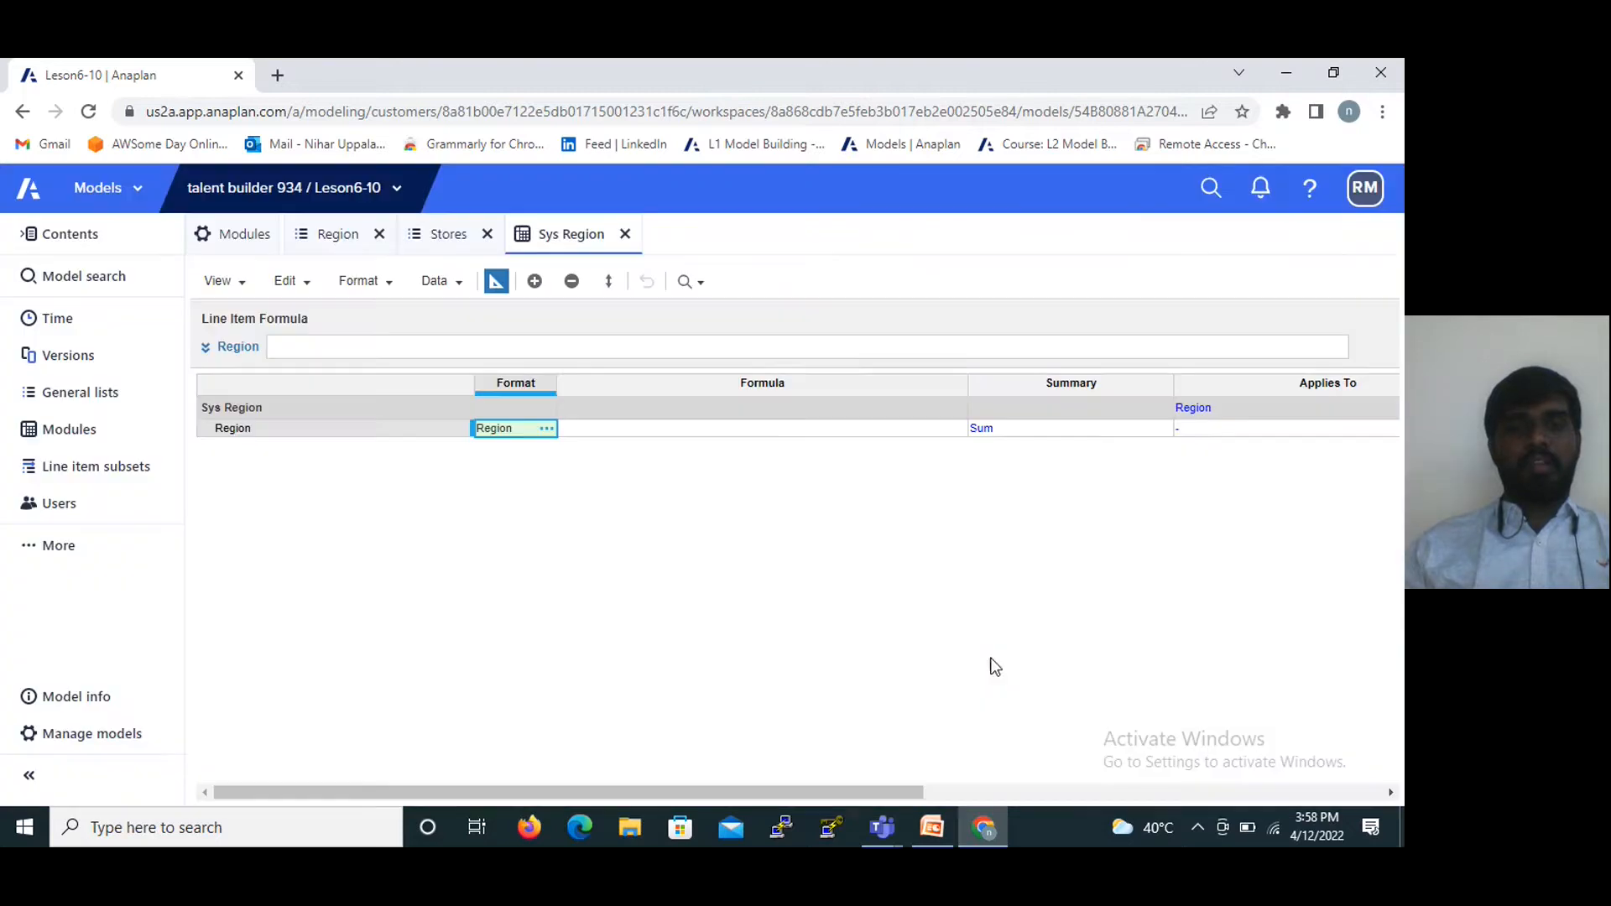
Enter the formula ITEM(Region) for the Region line item and leave the blueprint view.
click(370, 342)
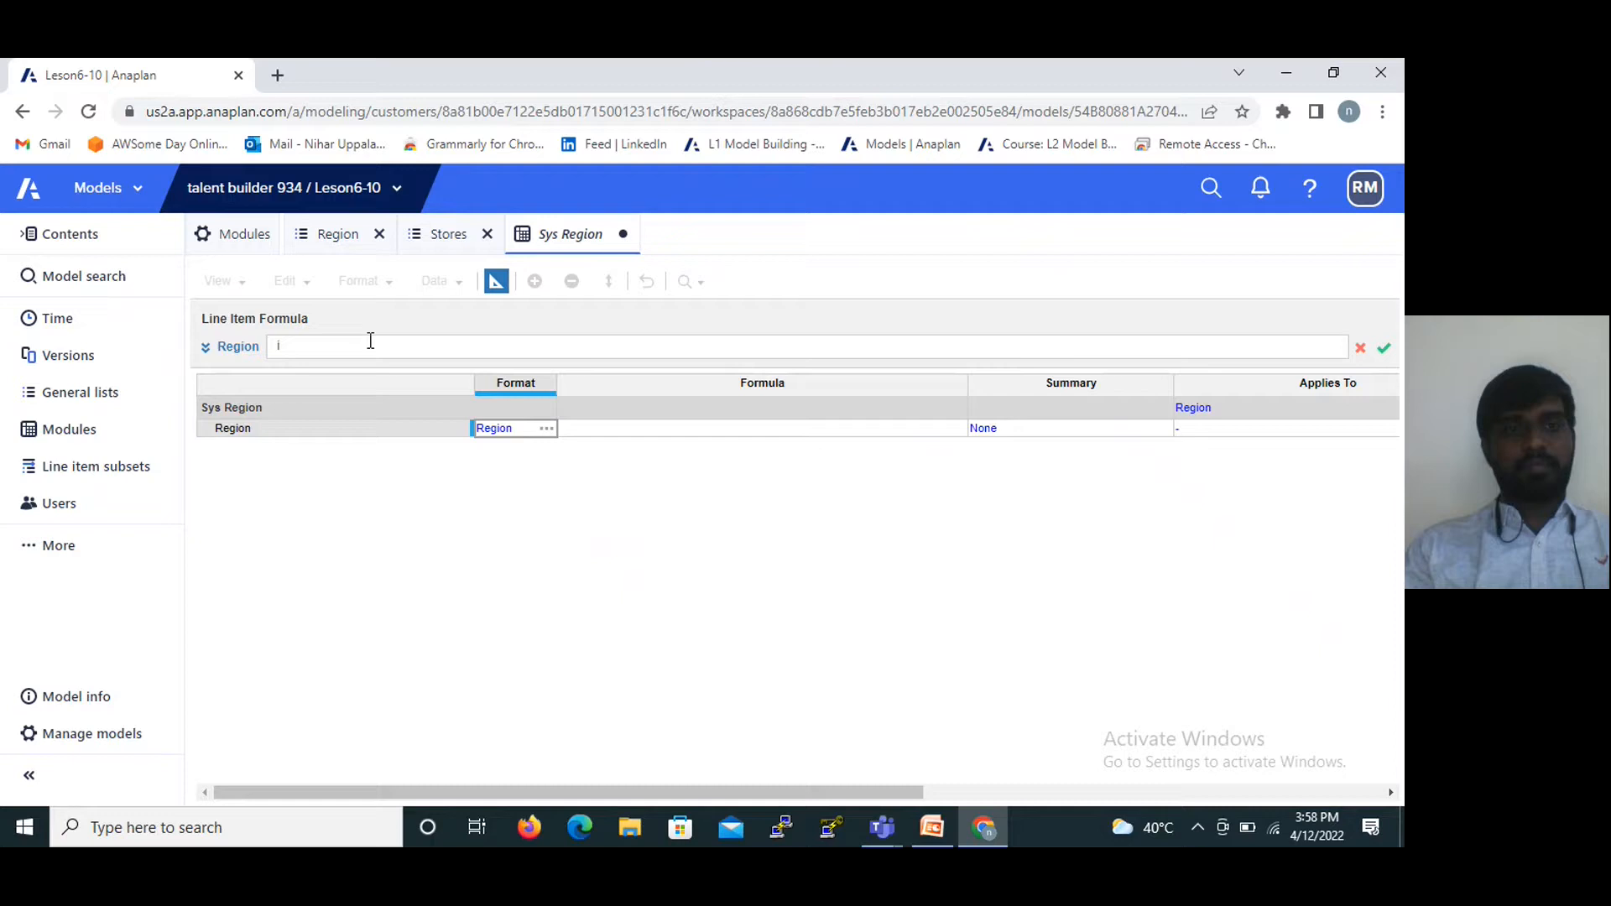
text(item(0)
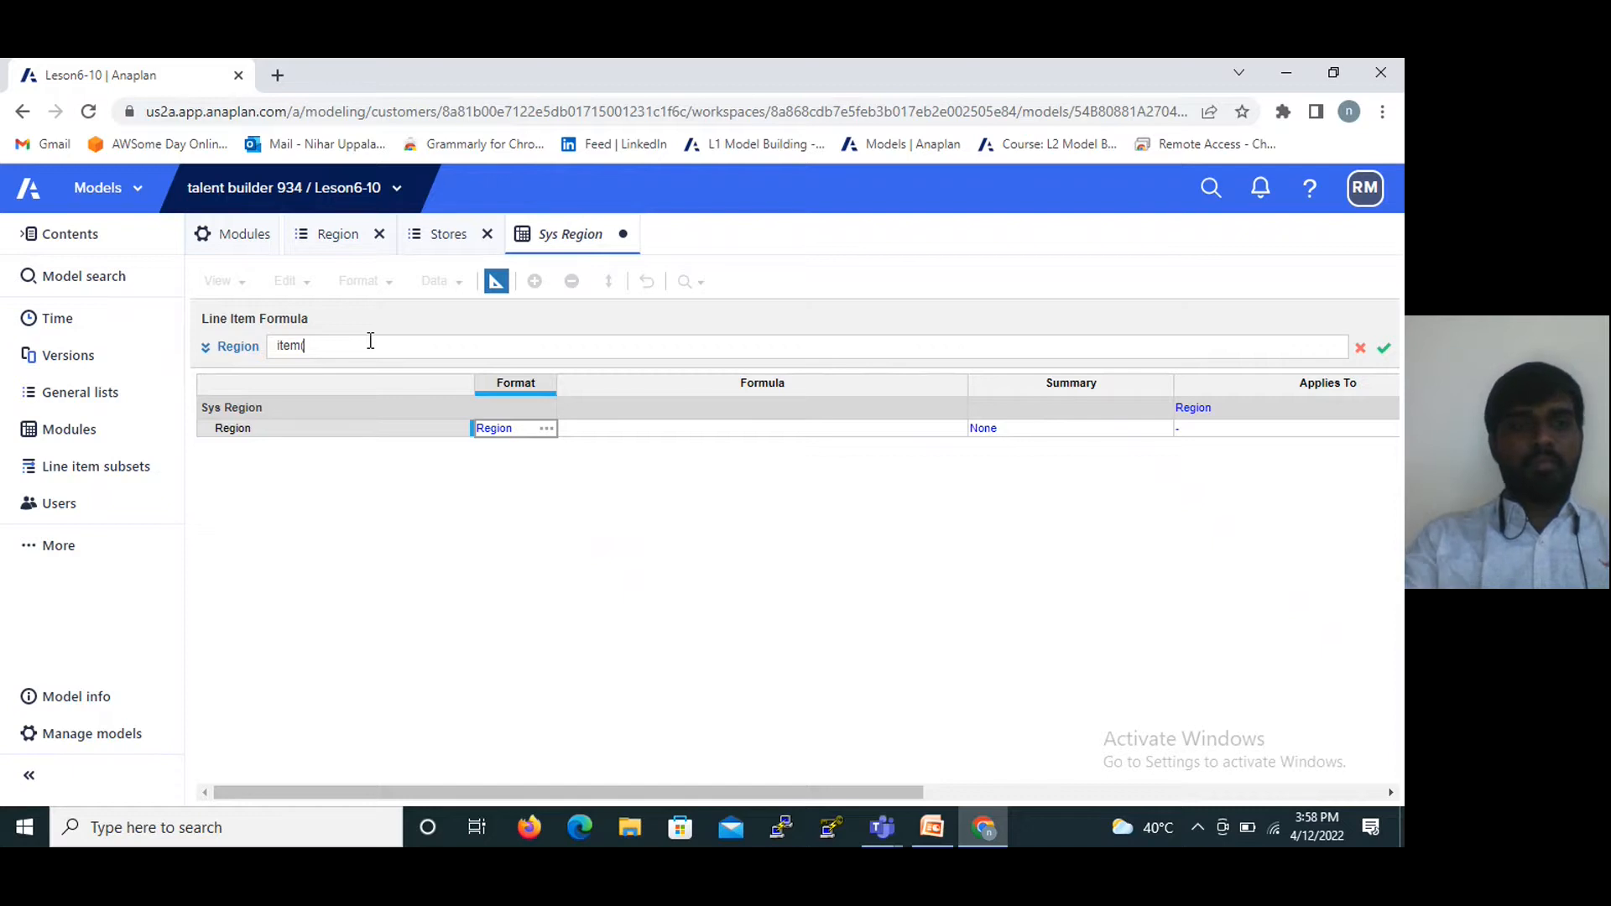
text()Reg)
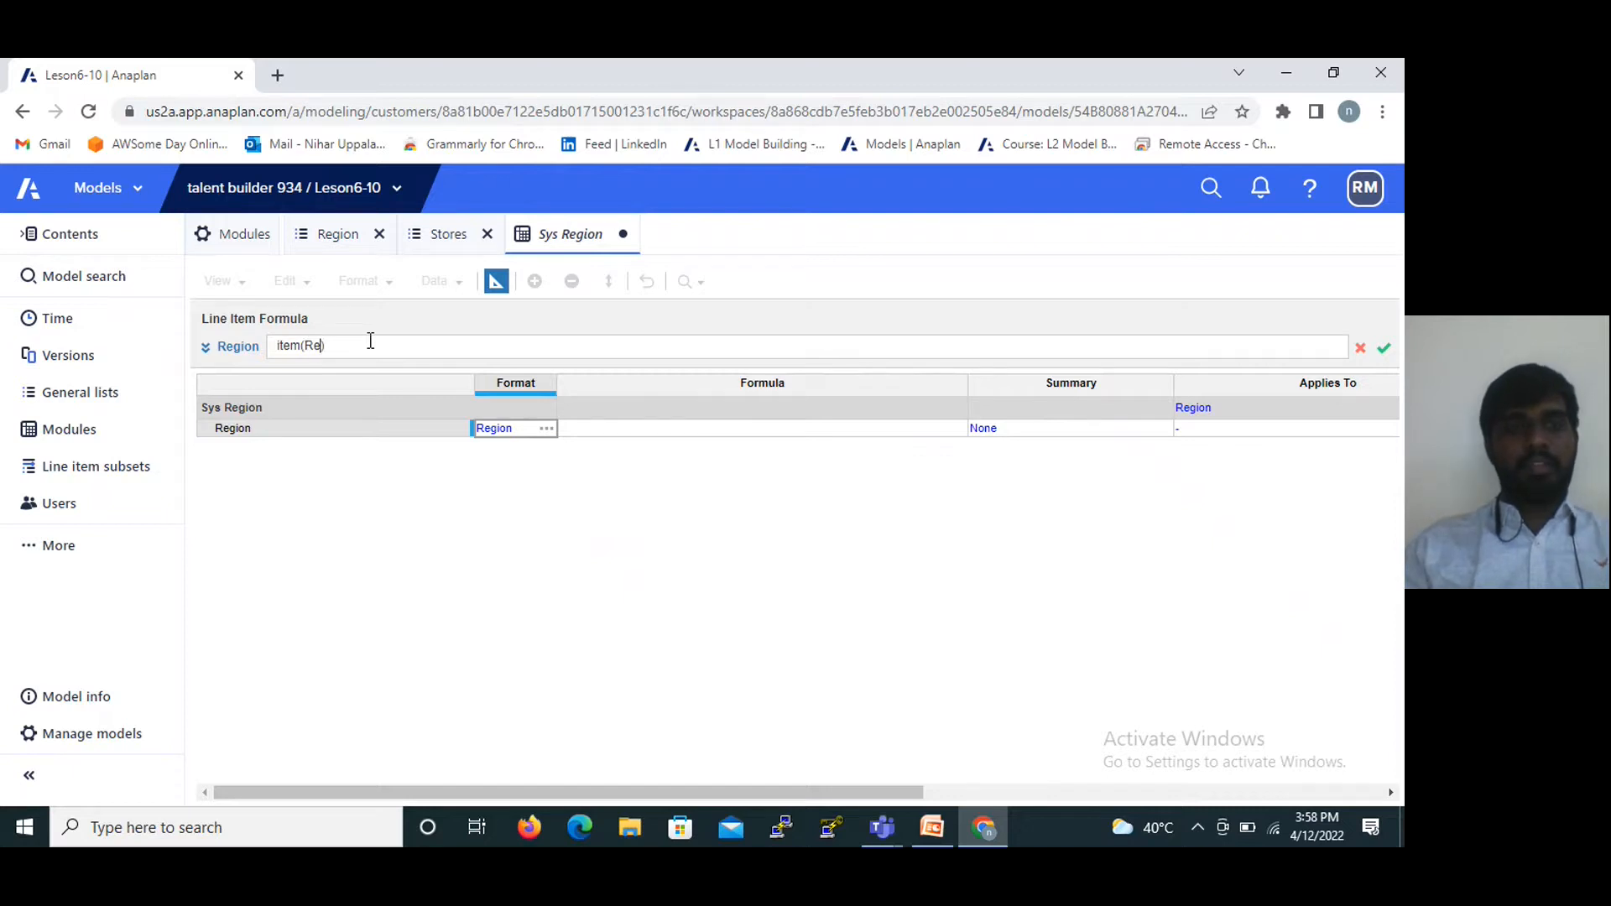
text(ion)
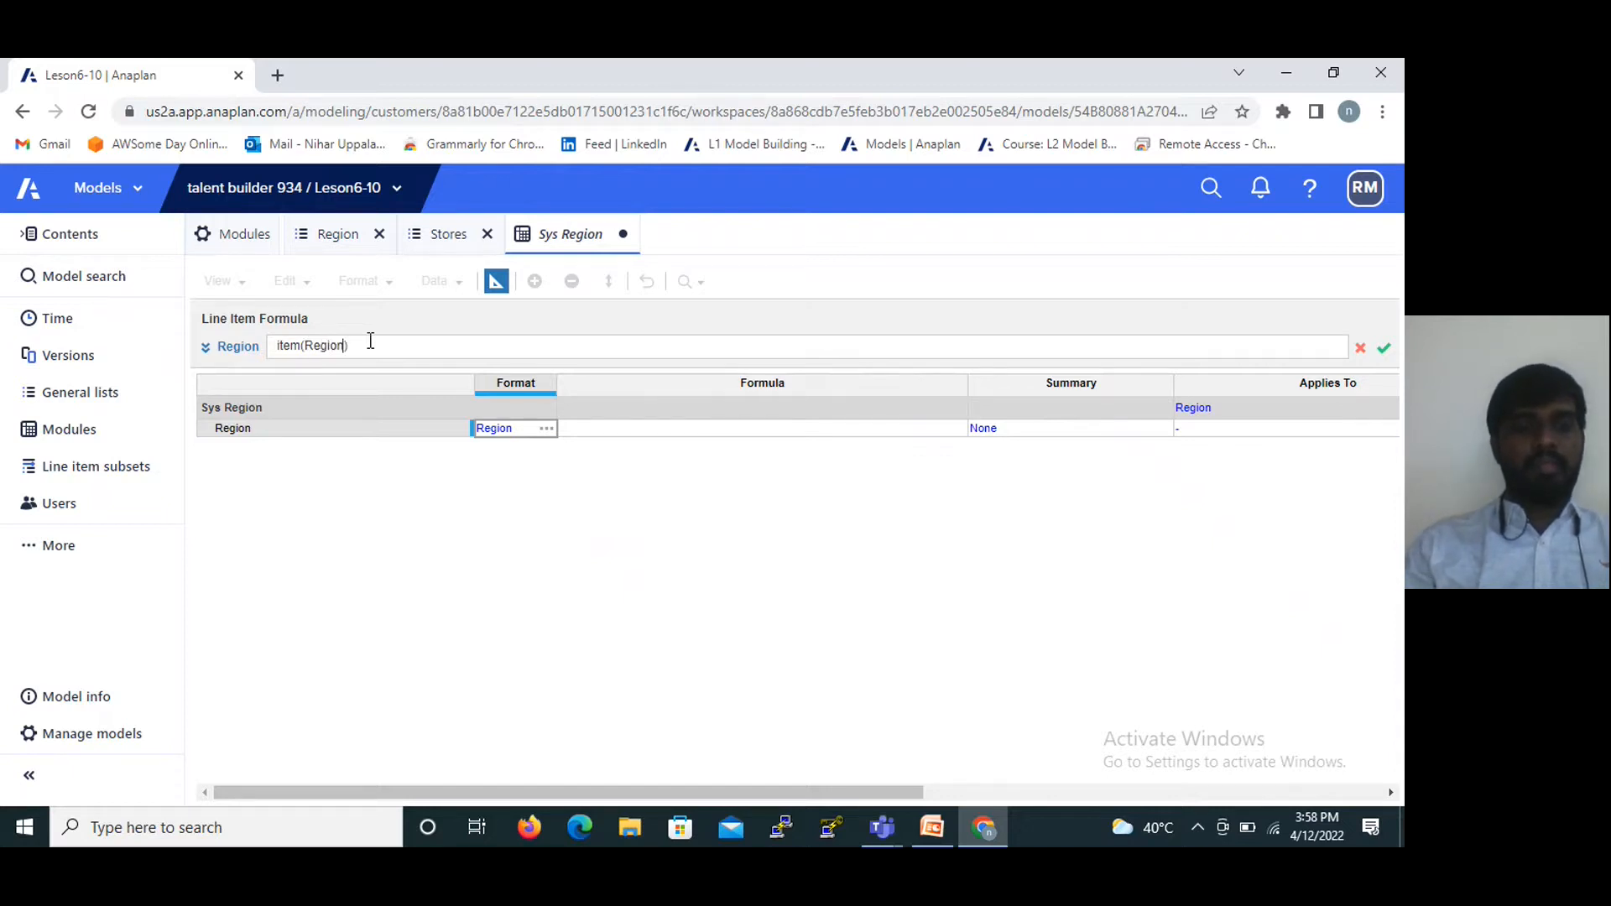
key(Return)
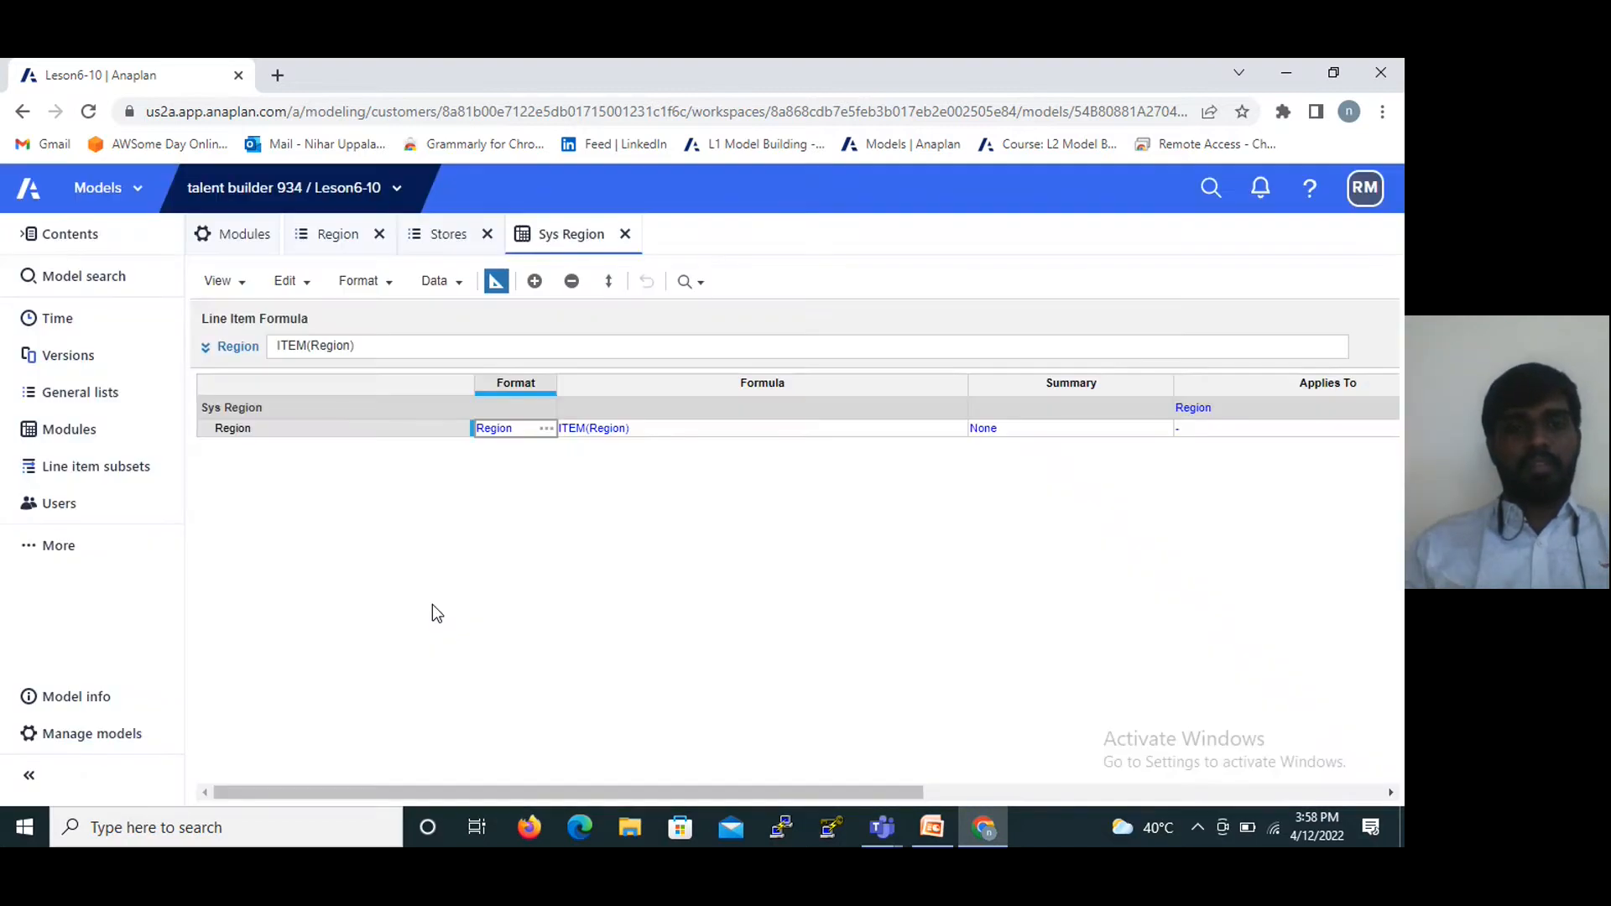
click(494, 285)
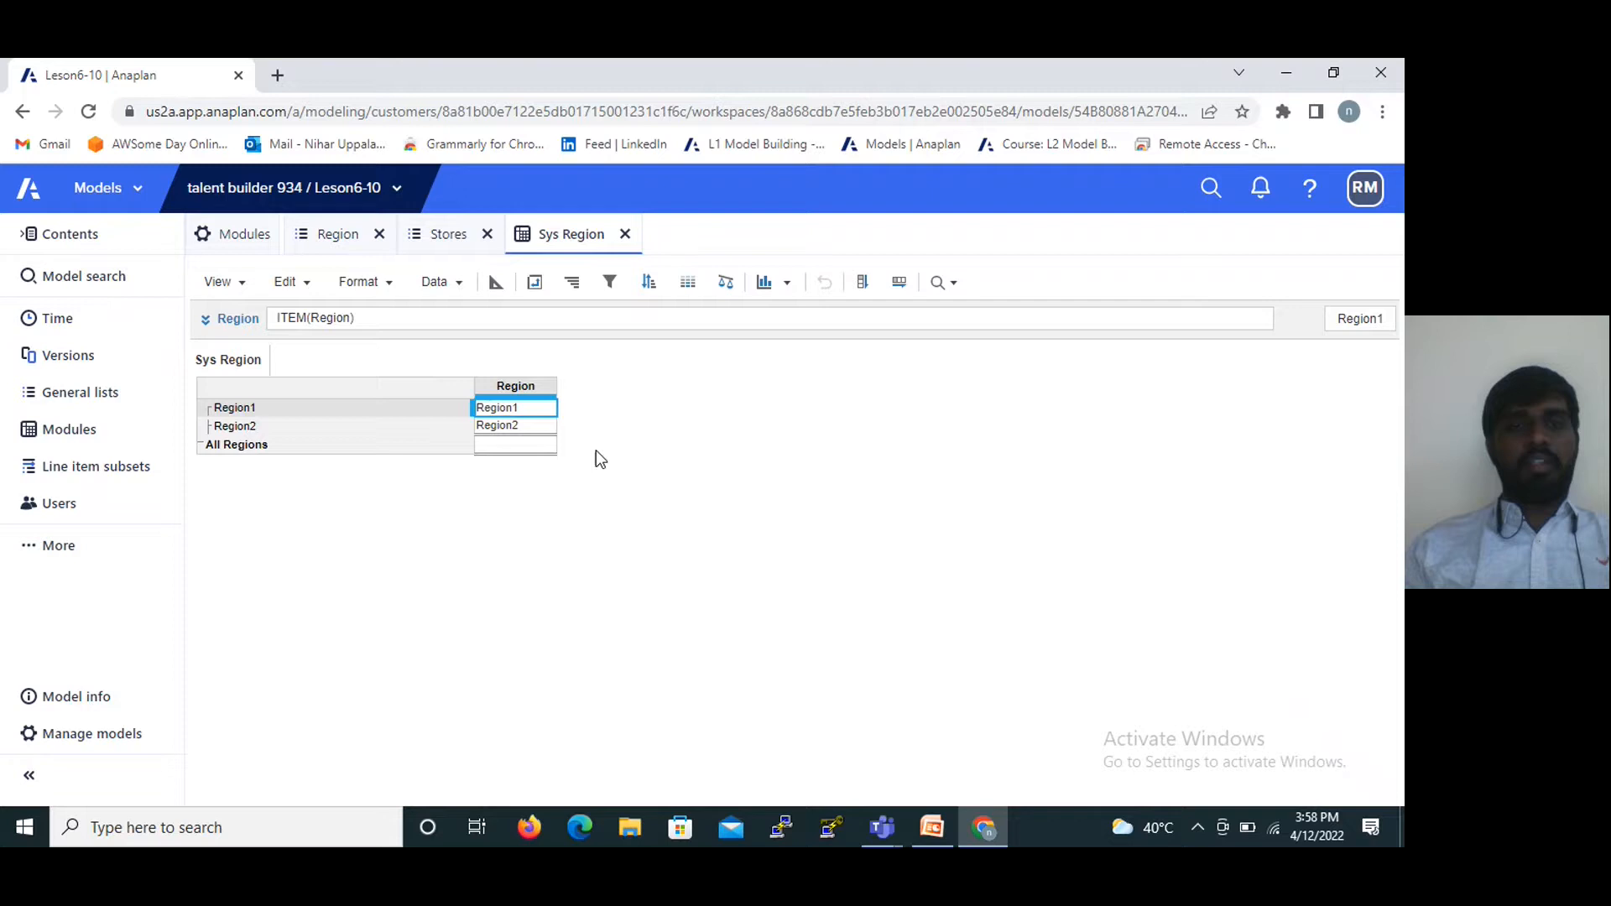
Reorder the model's modules by sorting all of them in ascending order and apply the new order.
click(240, 238)
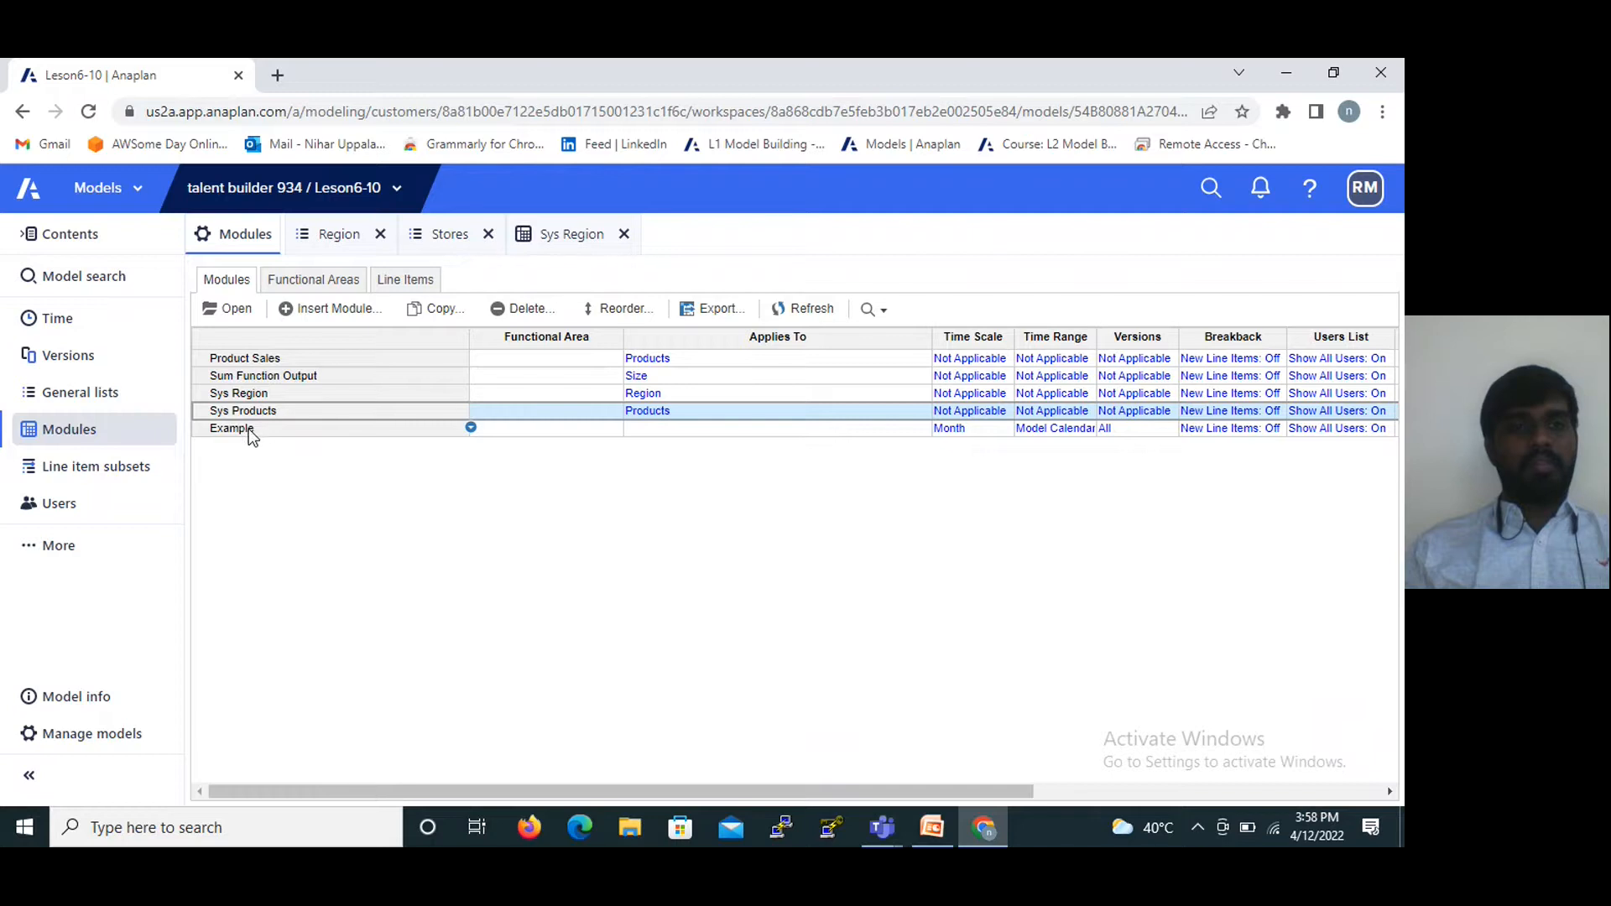
click(255, 394)
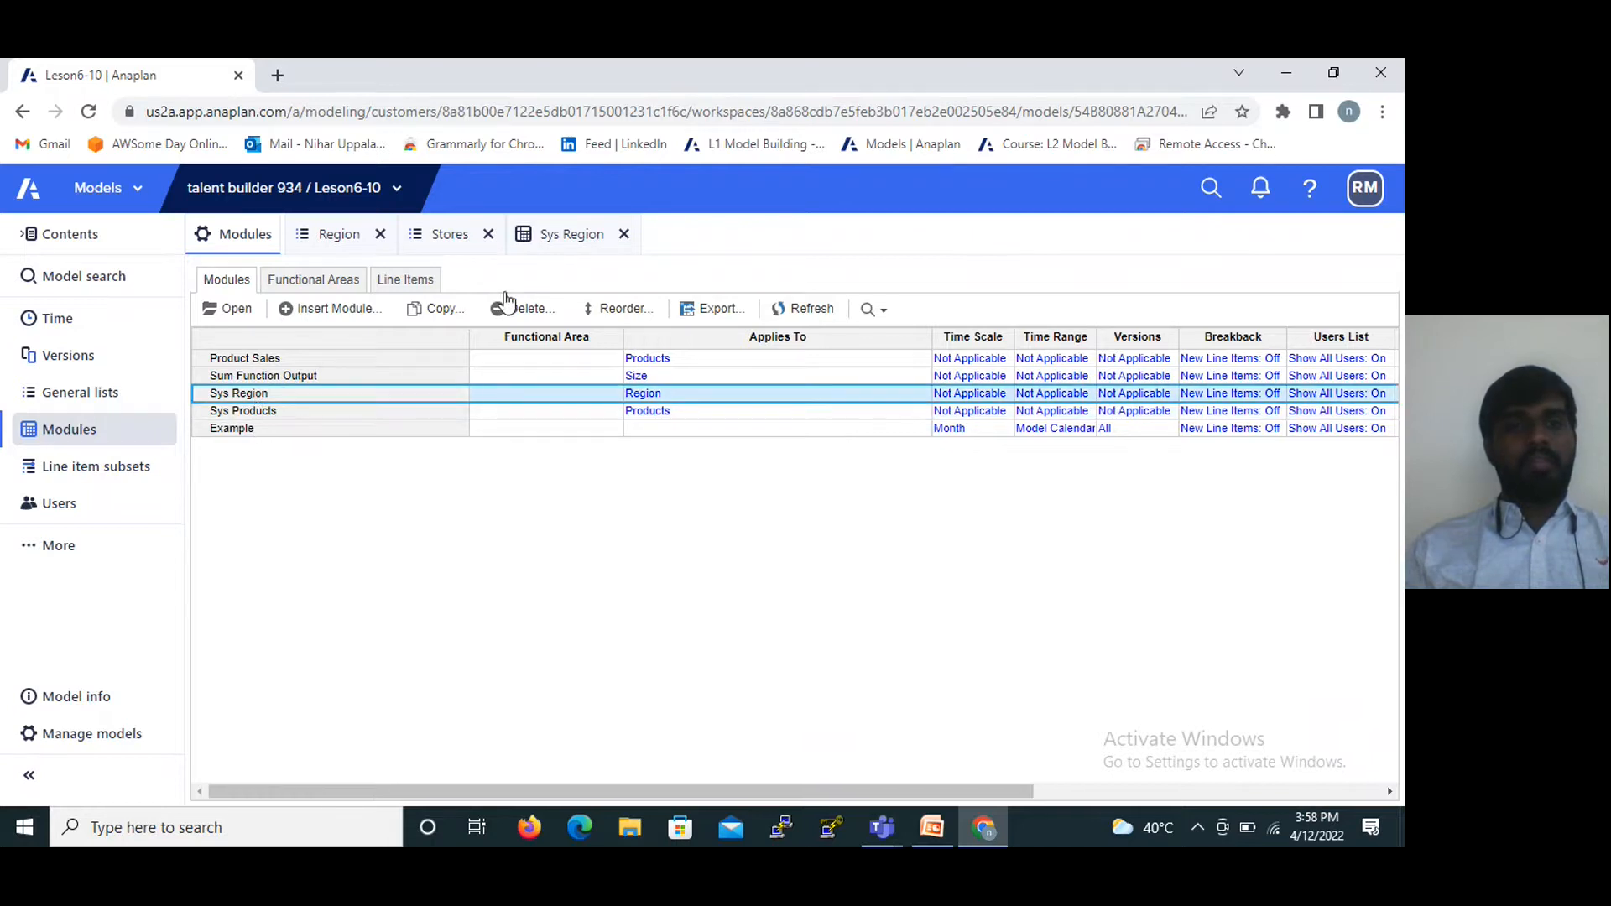
click(593, 308)
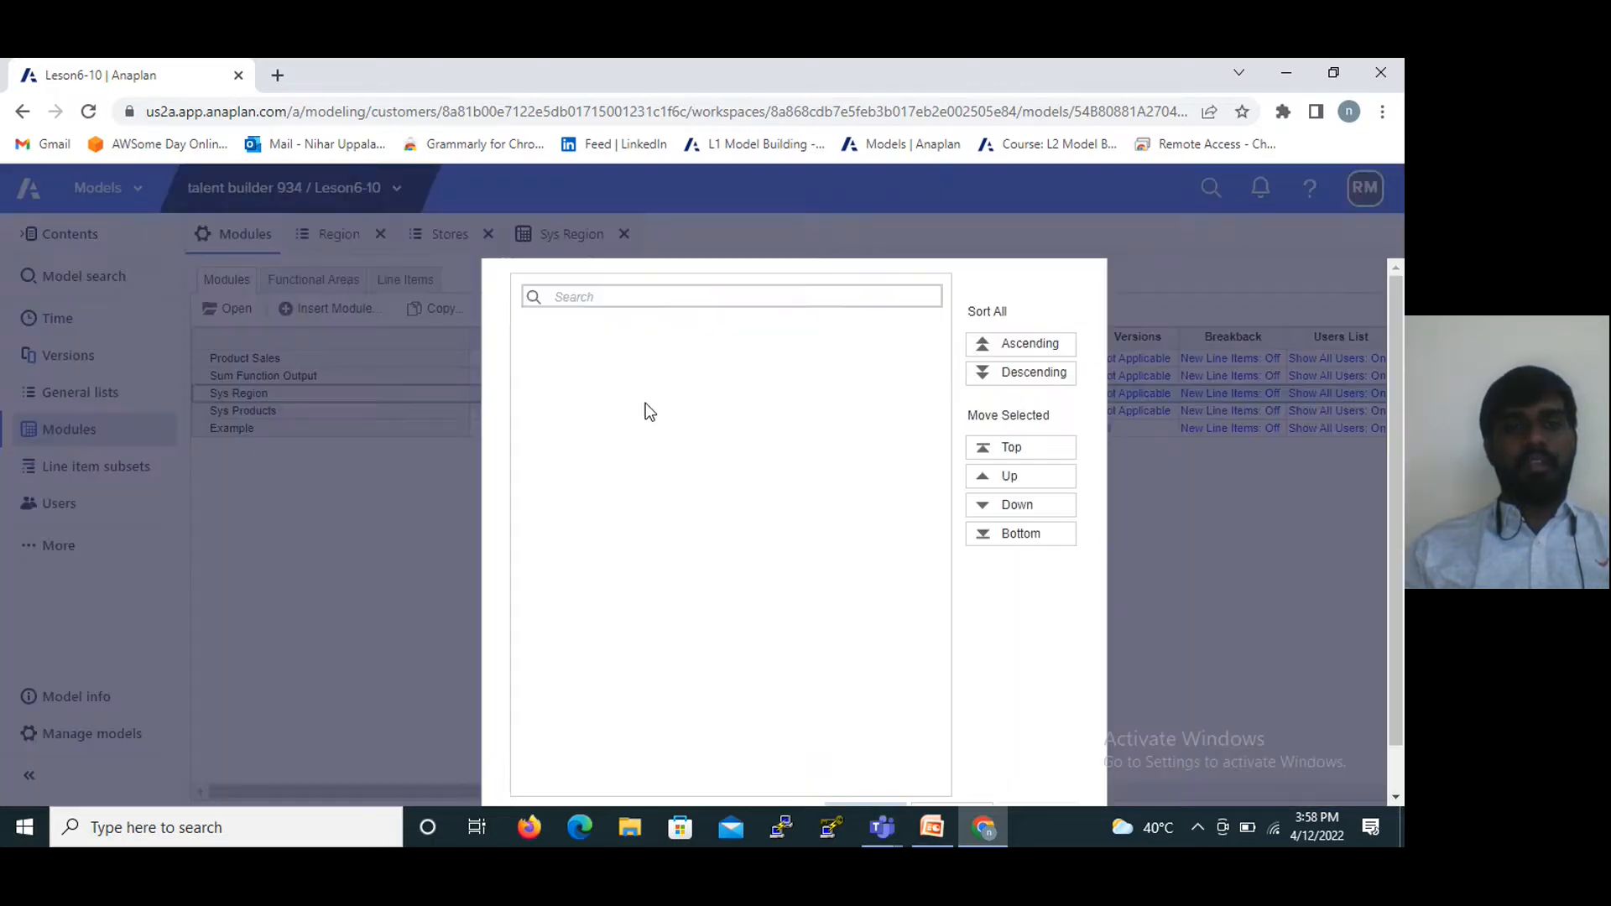
click(1013, 376)
scroll(812, 539, down, 1)
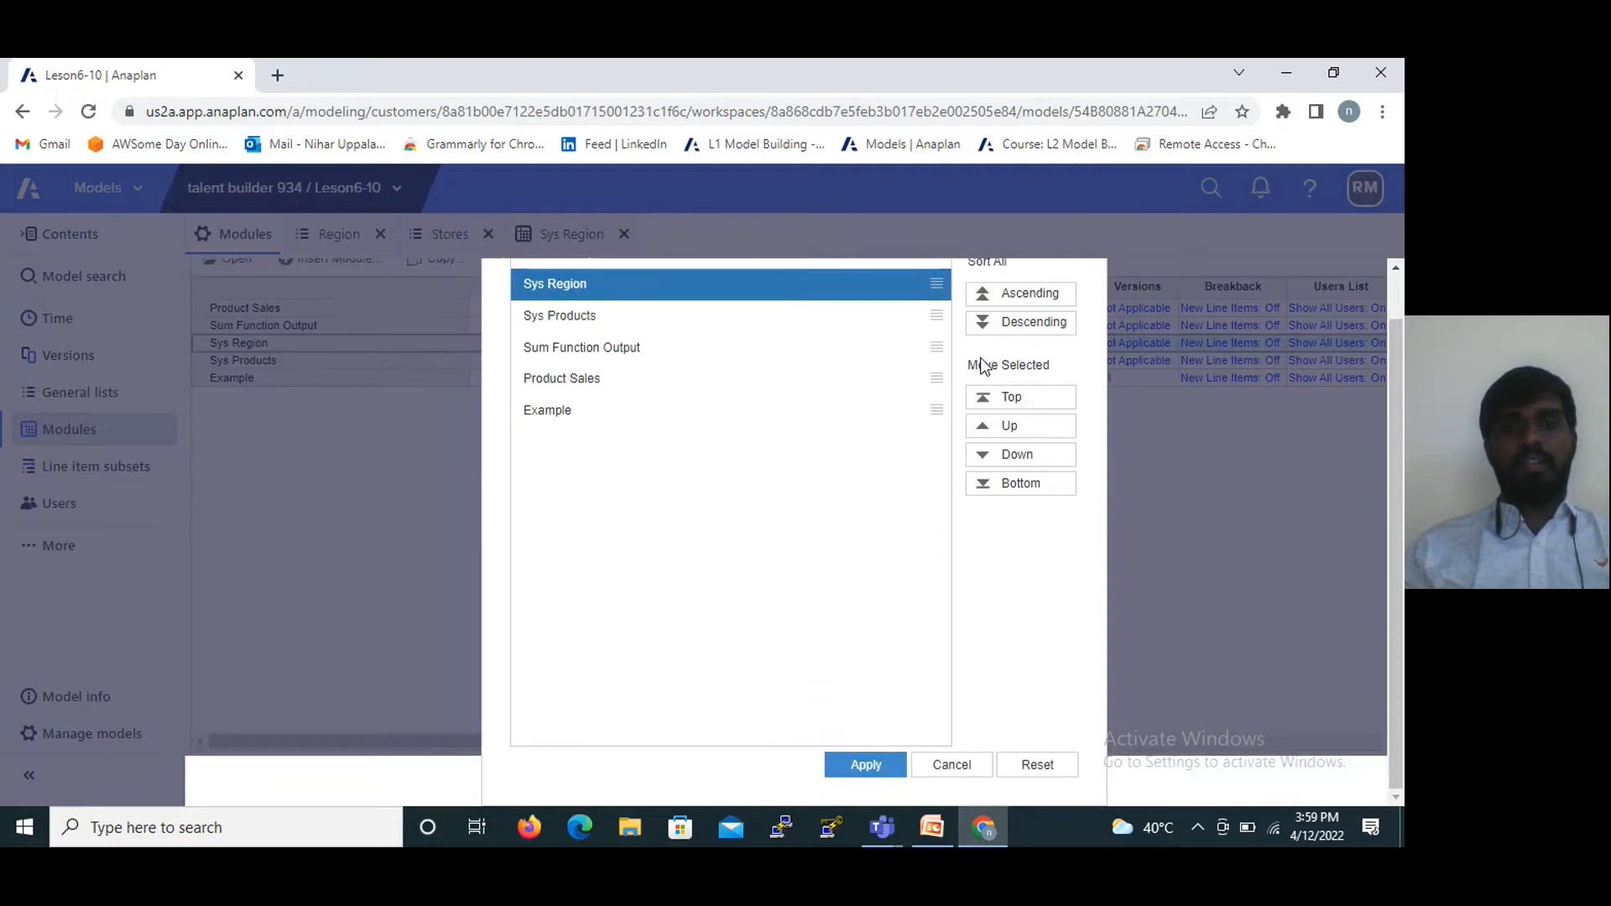
click(1029, 296)
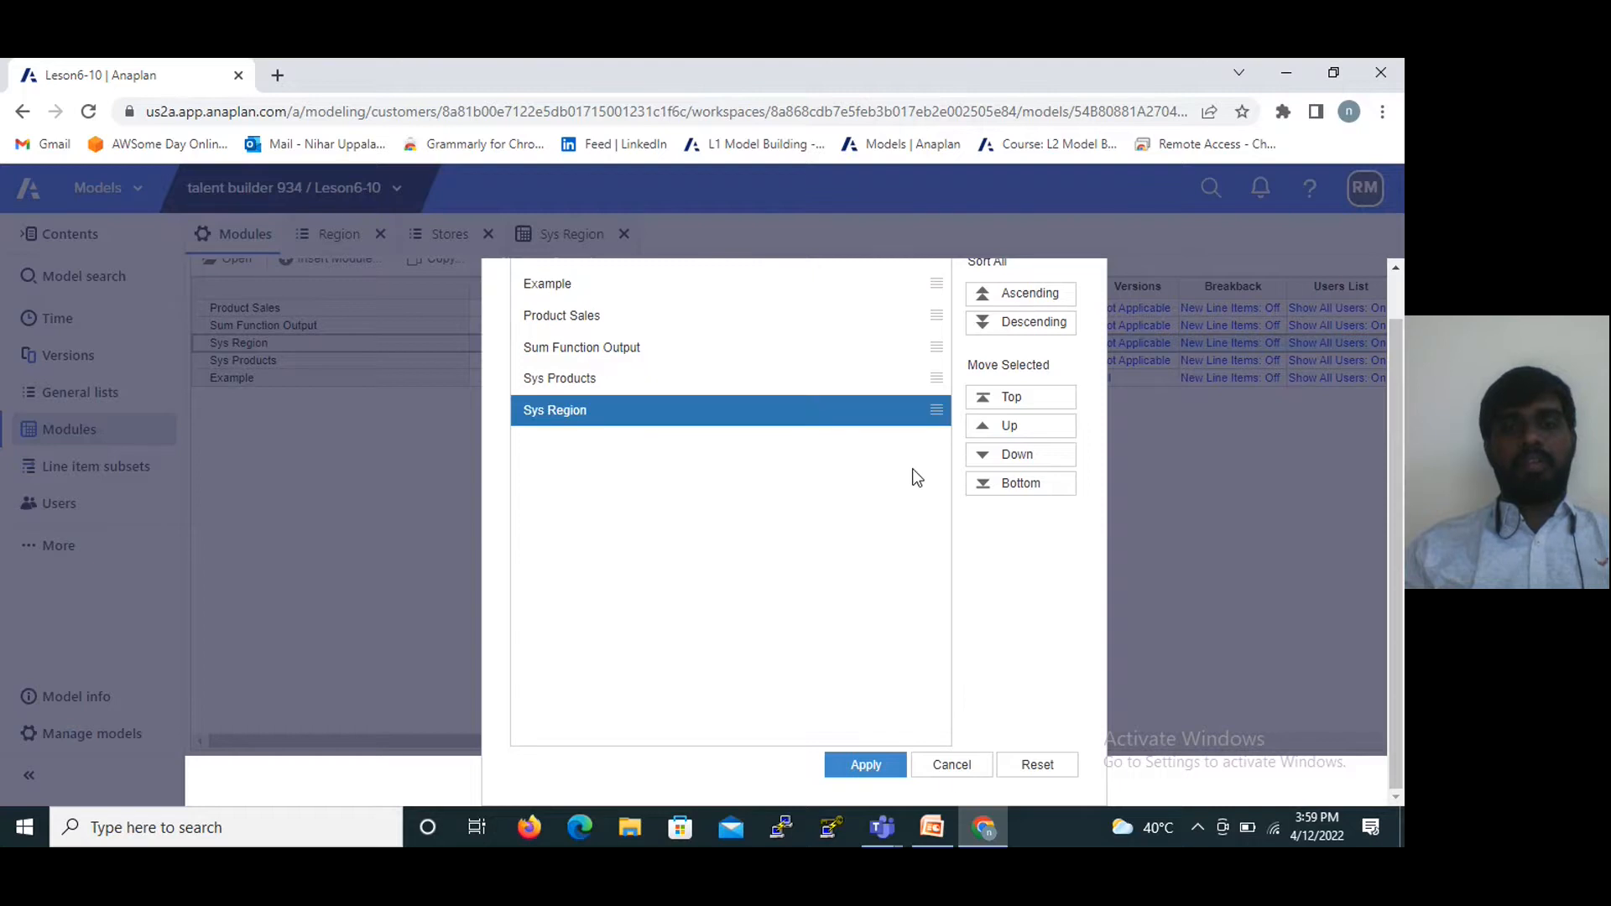
click(882, 768)
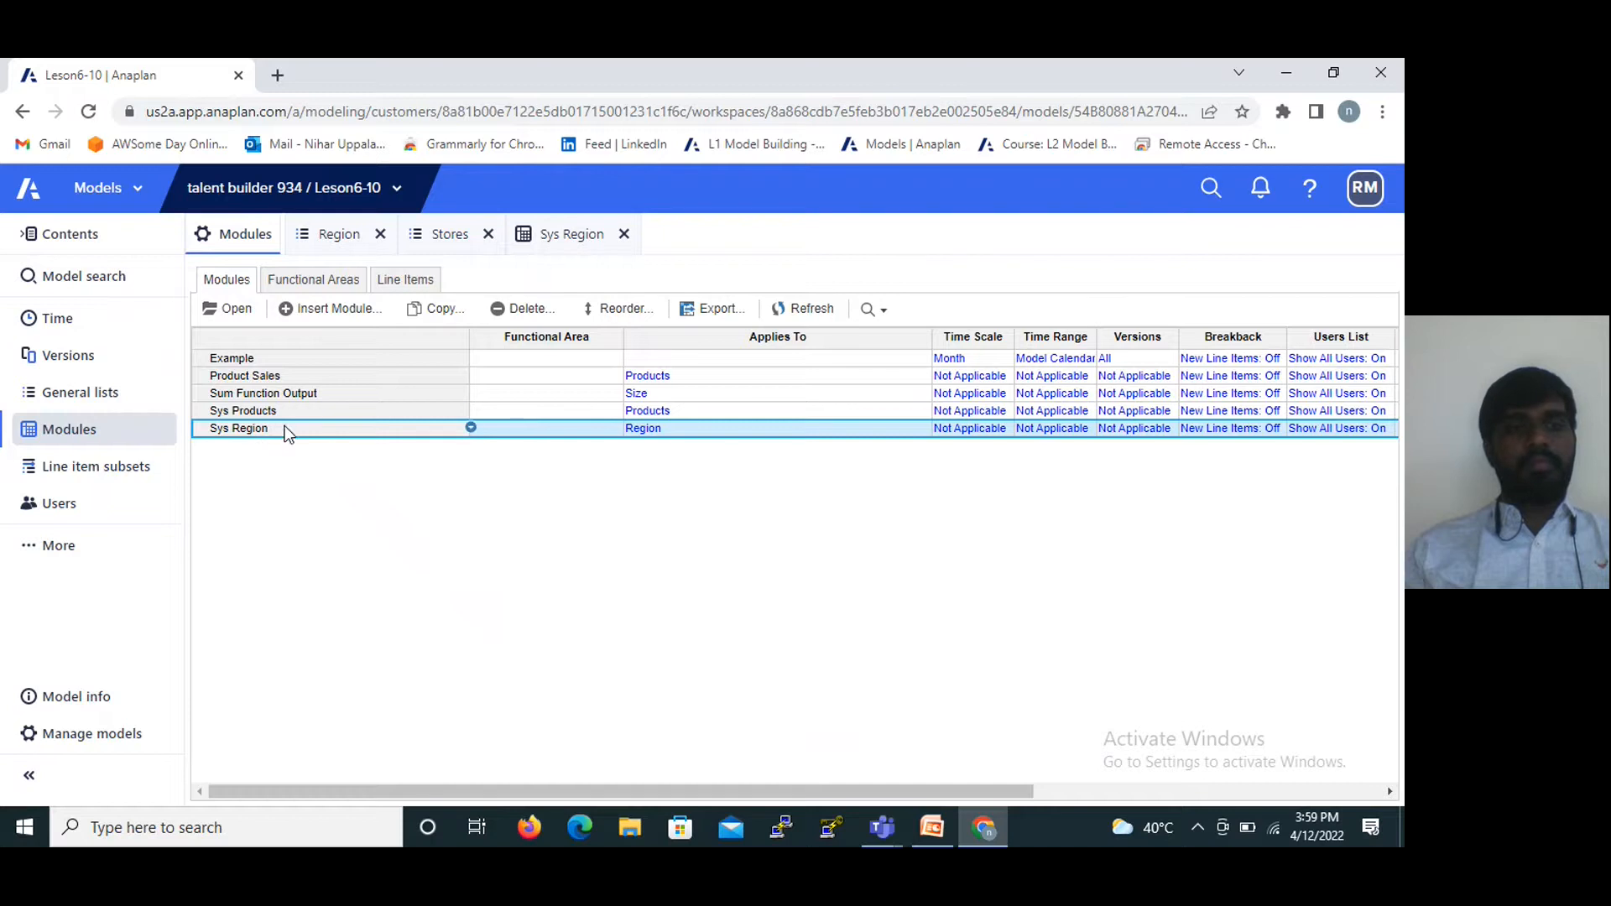
Start a new module named Sys Store with the Stores list as its column dimension instead of Time.
click(359, 310)
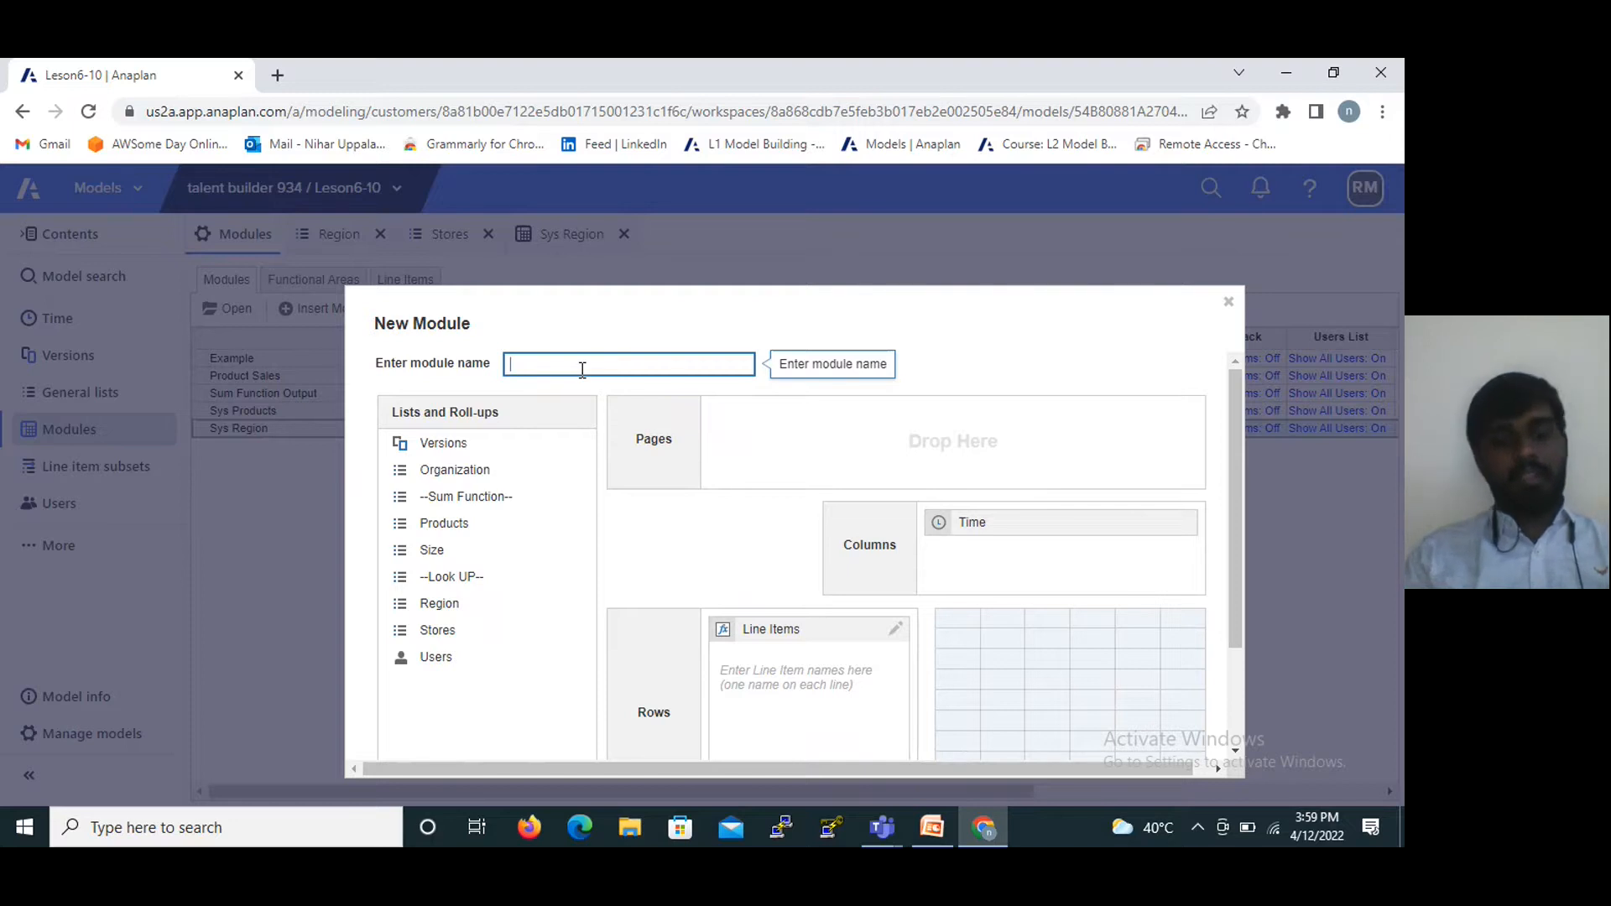
text(Sys Store)
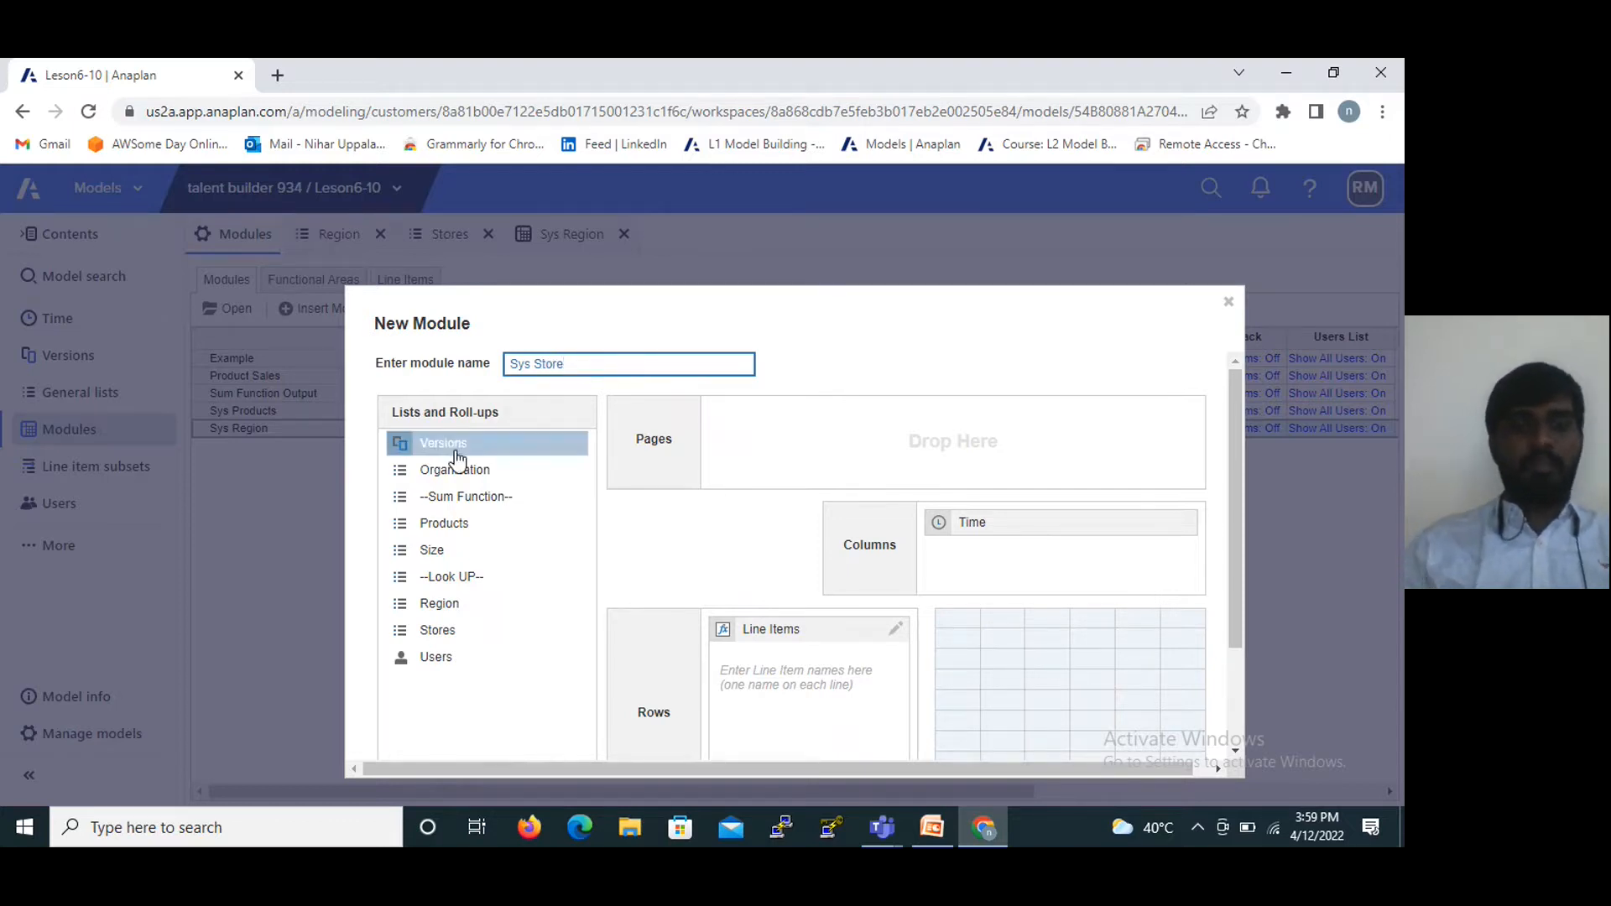
click(437, 636)
drag(438, 636, 489, 617)
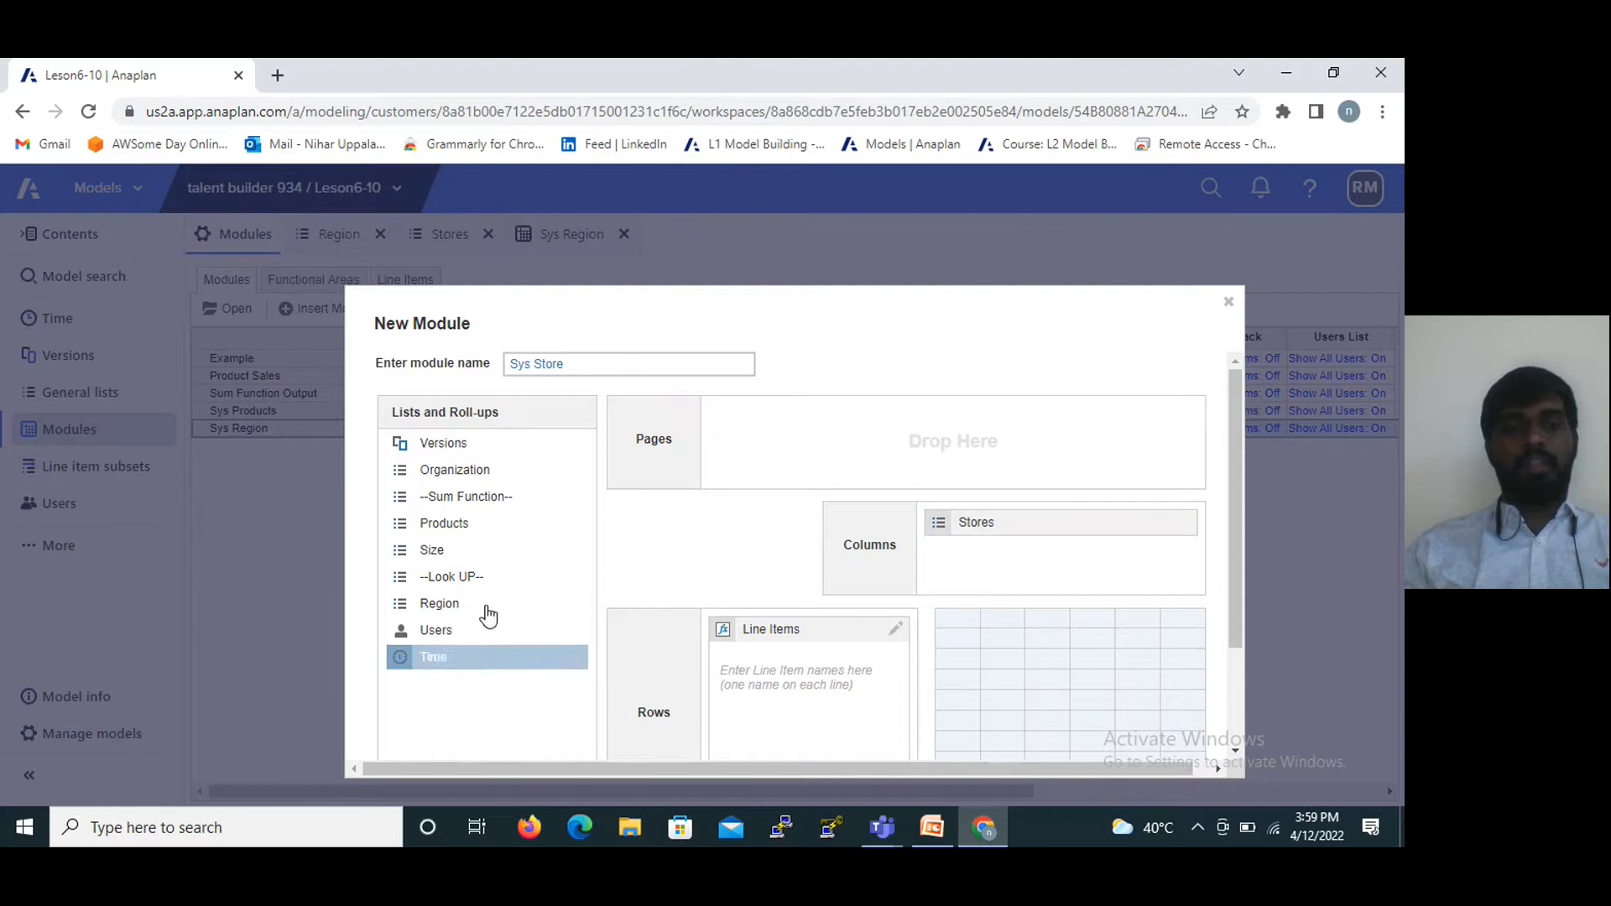
Add line items named Store and Region to the new module and create the module.
scroll(909, 652, down, 2)
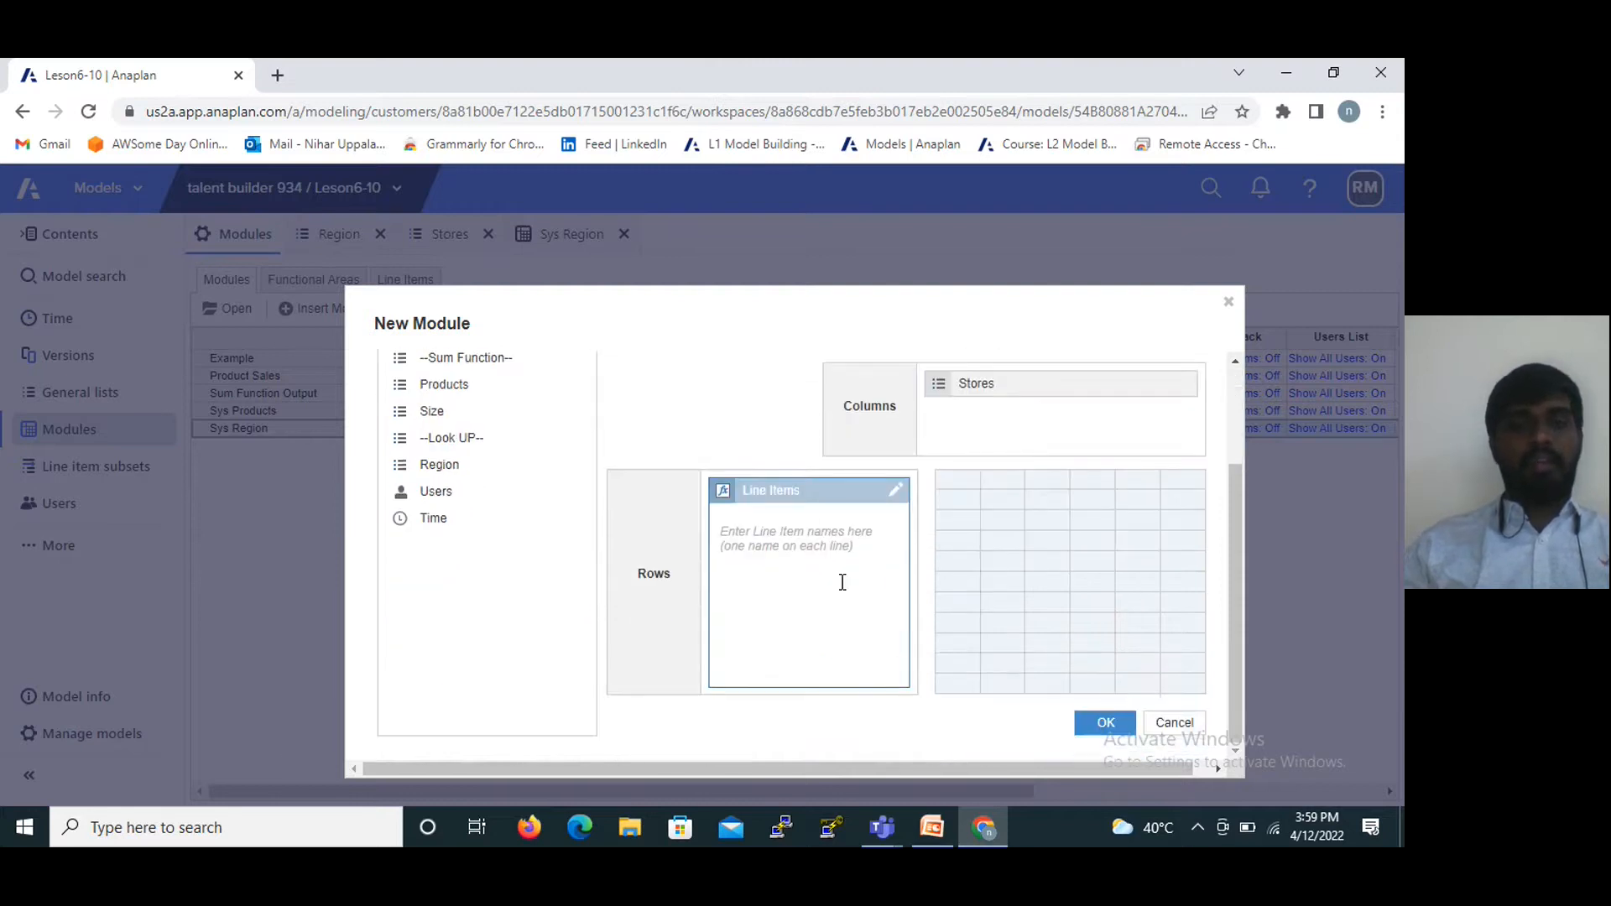
click(797, 524)
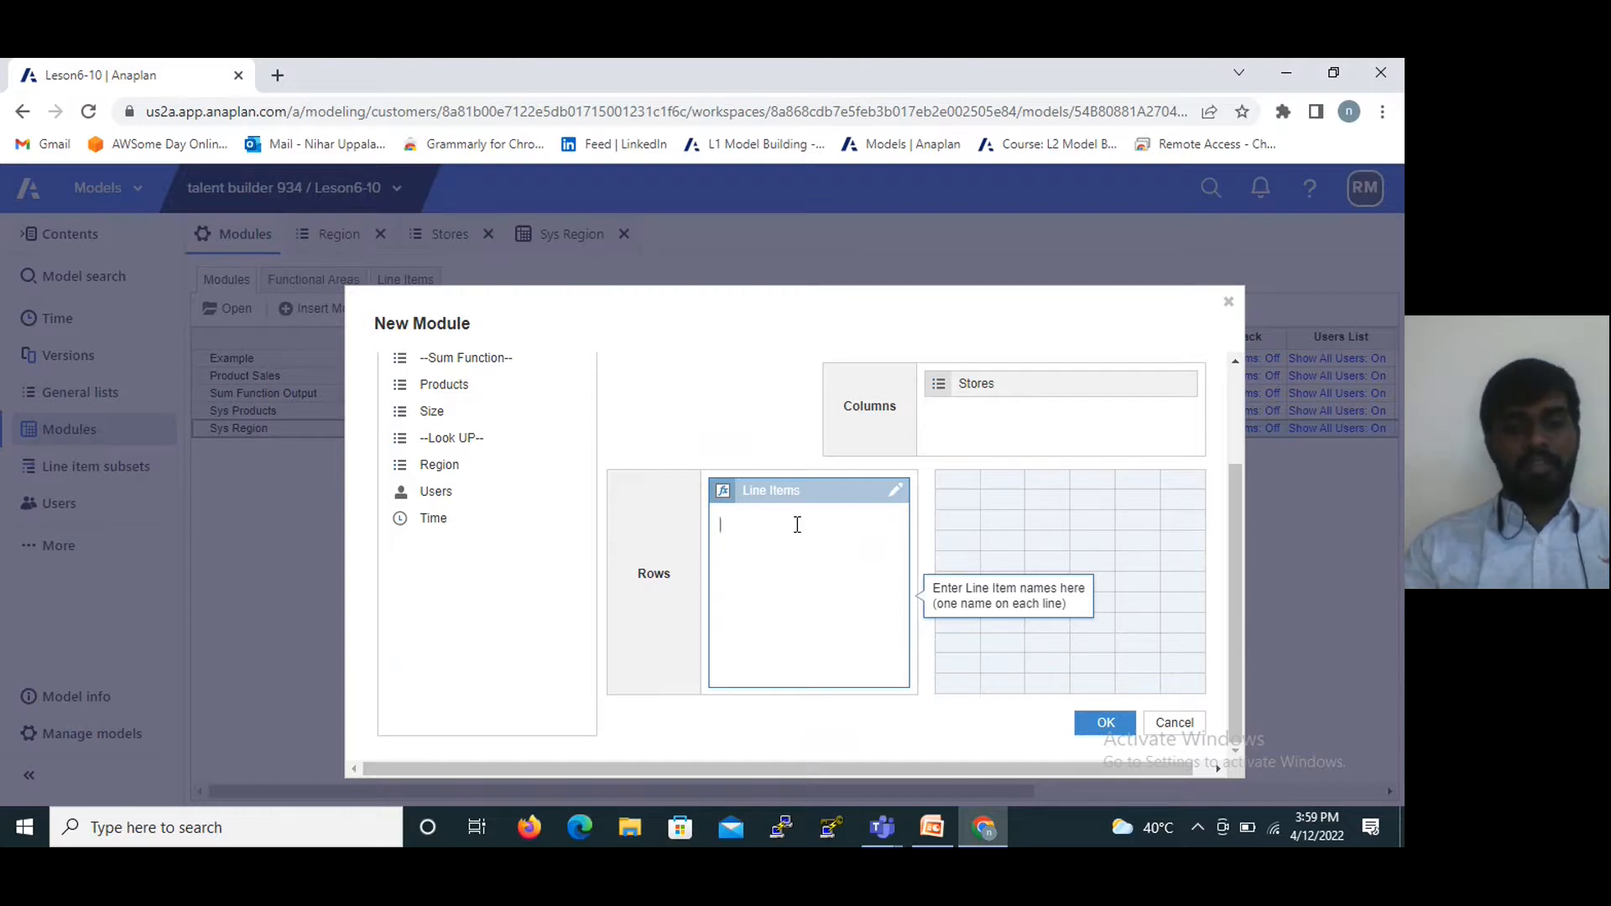
text(Store )
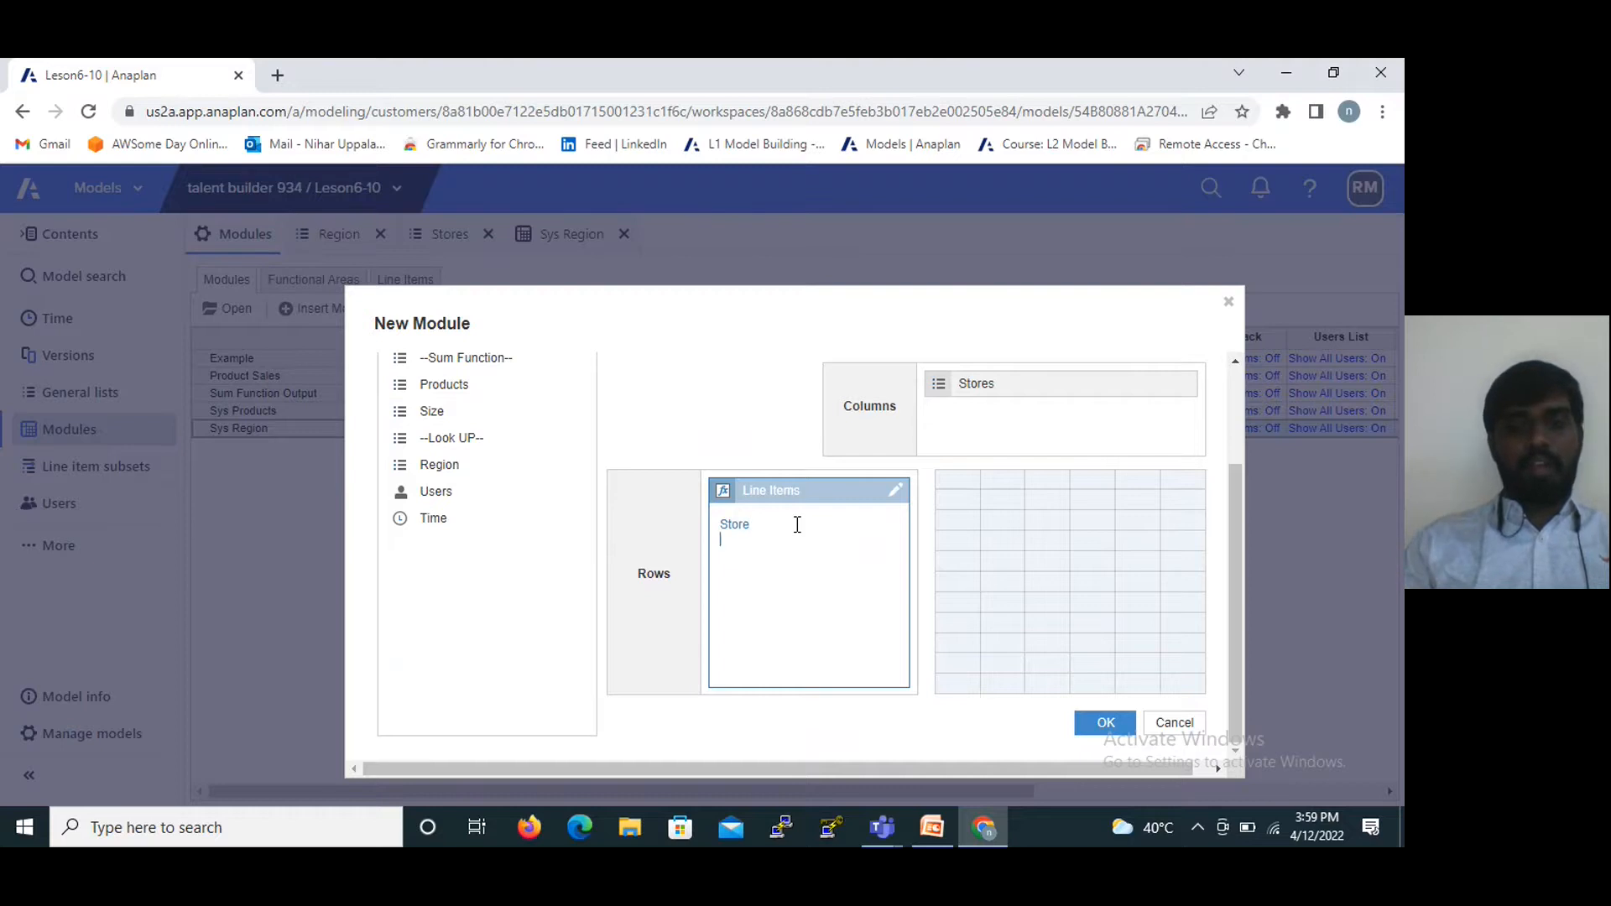
text(Region)
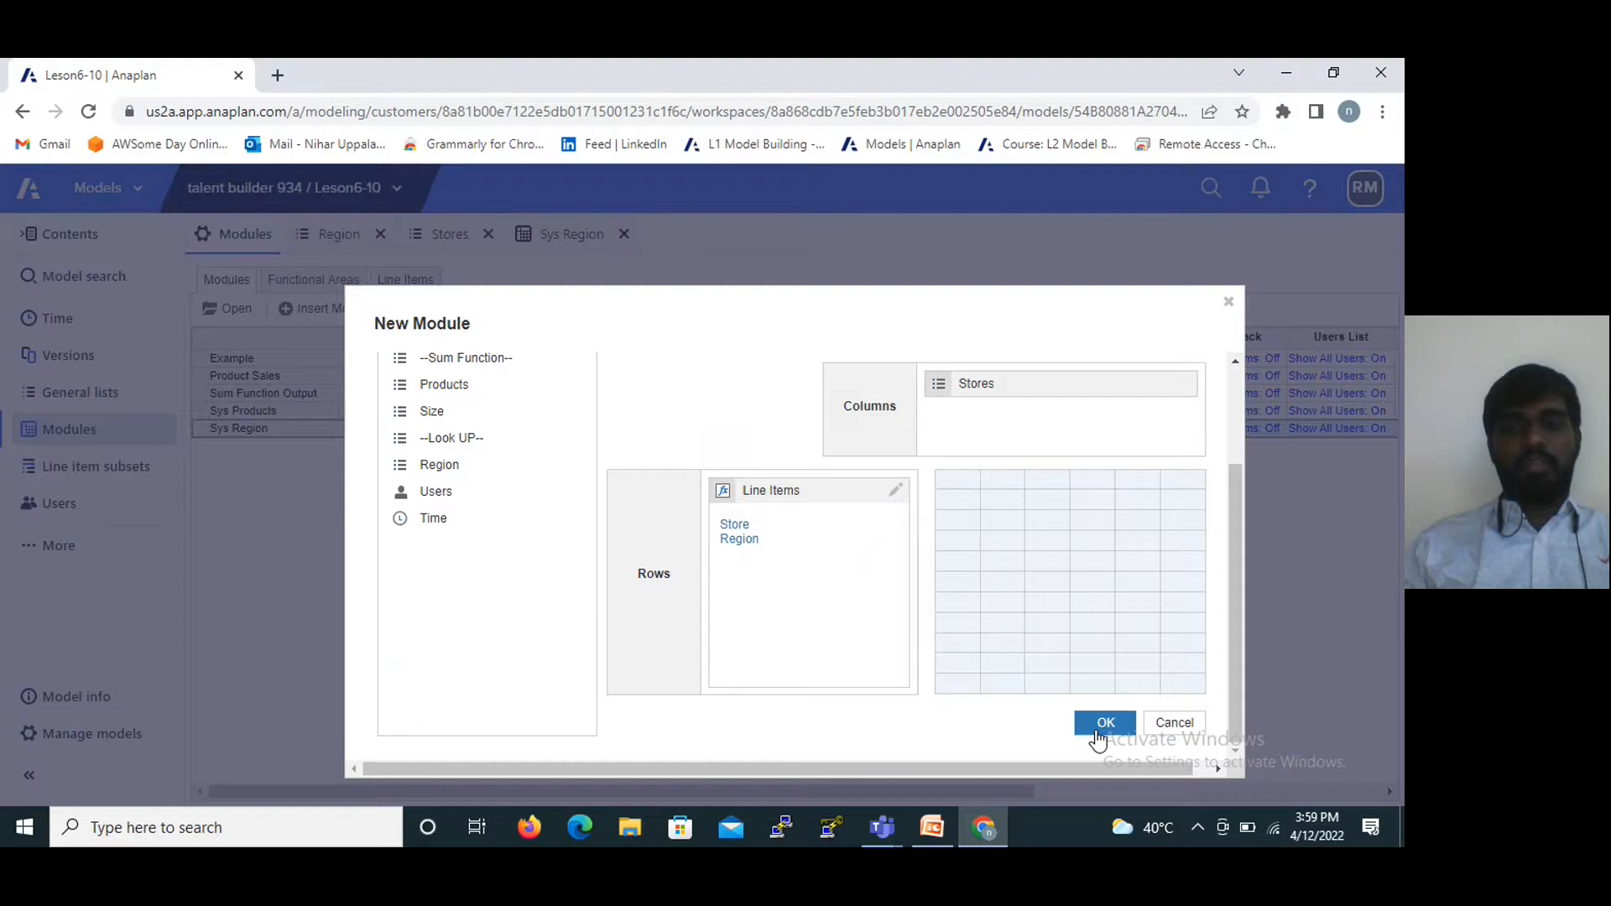
scroll(940, 607, up, 2)
scroll(890, 417, down, 2)
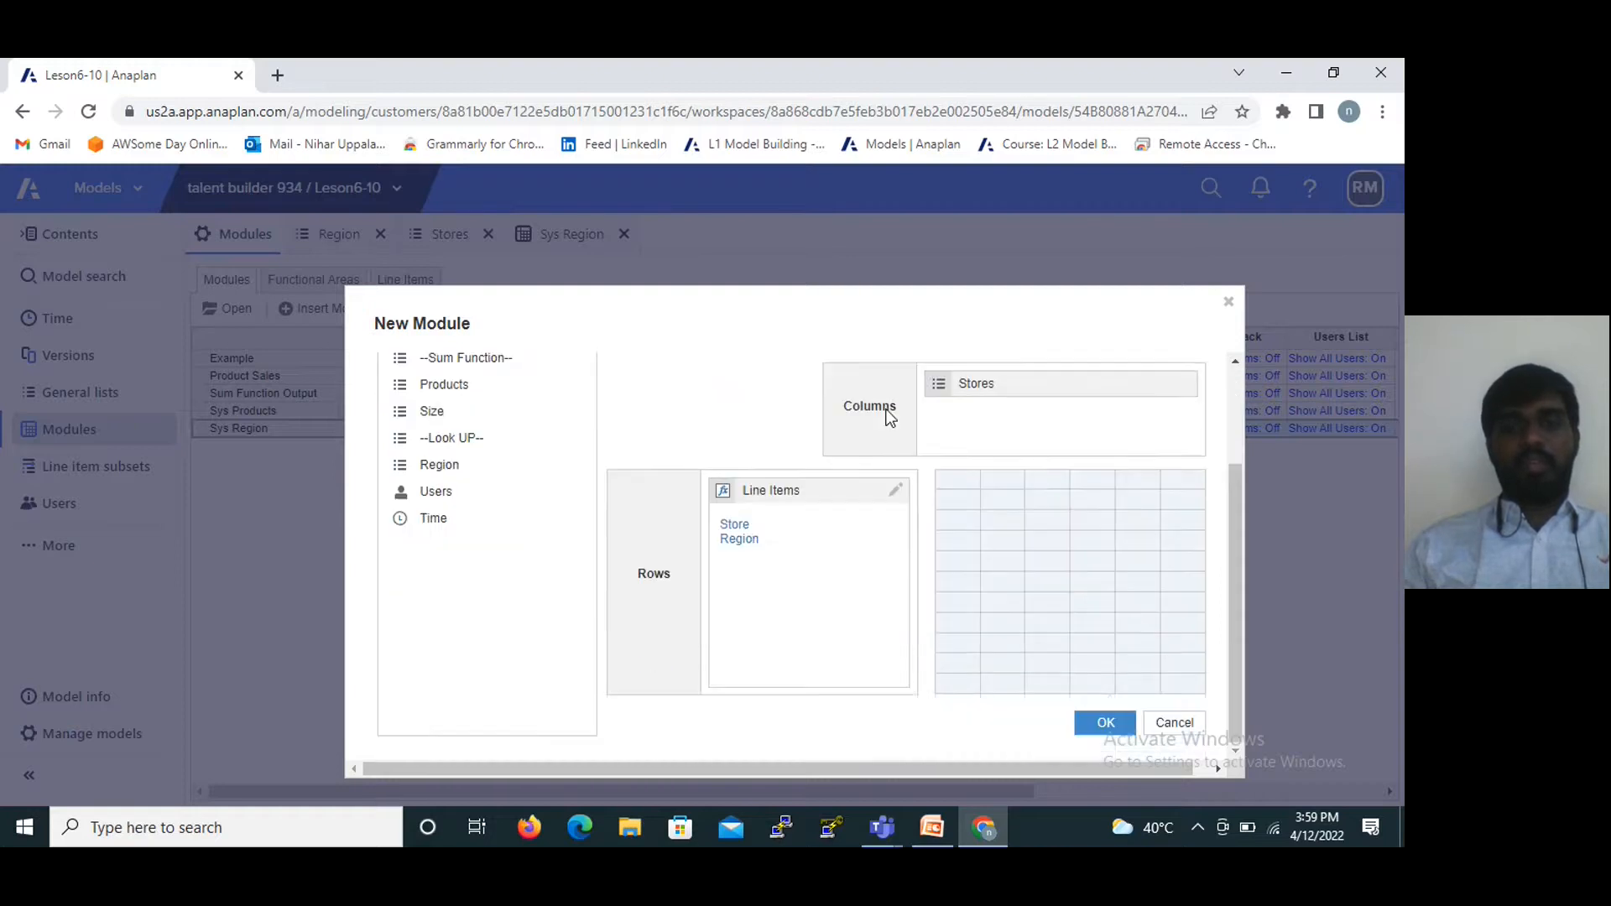
click(1106, 727)
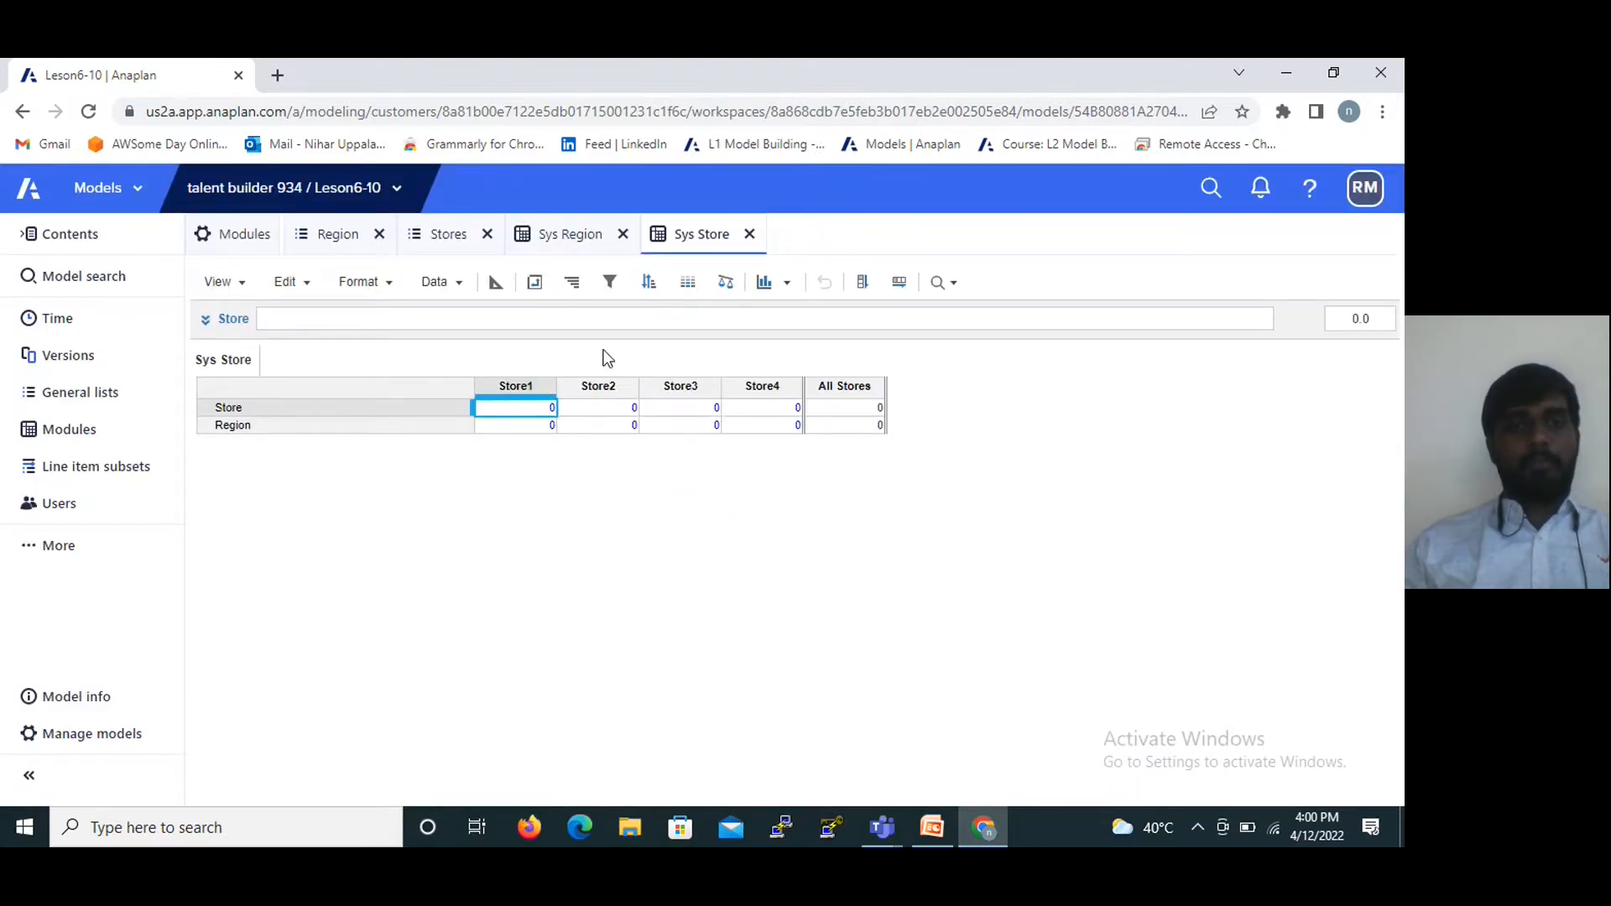
Pivot the Sys Store module so that the Stores list is on rows and line items are on columns.
click(537, 286)
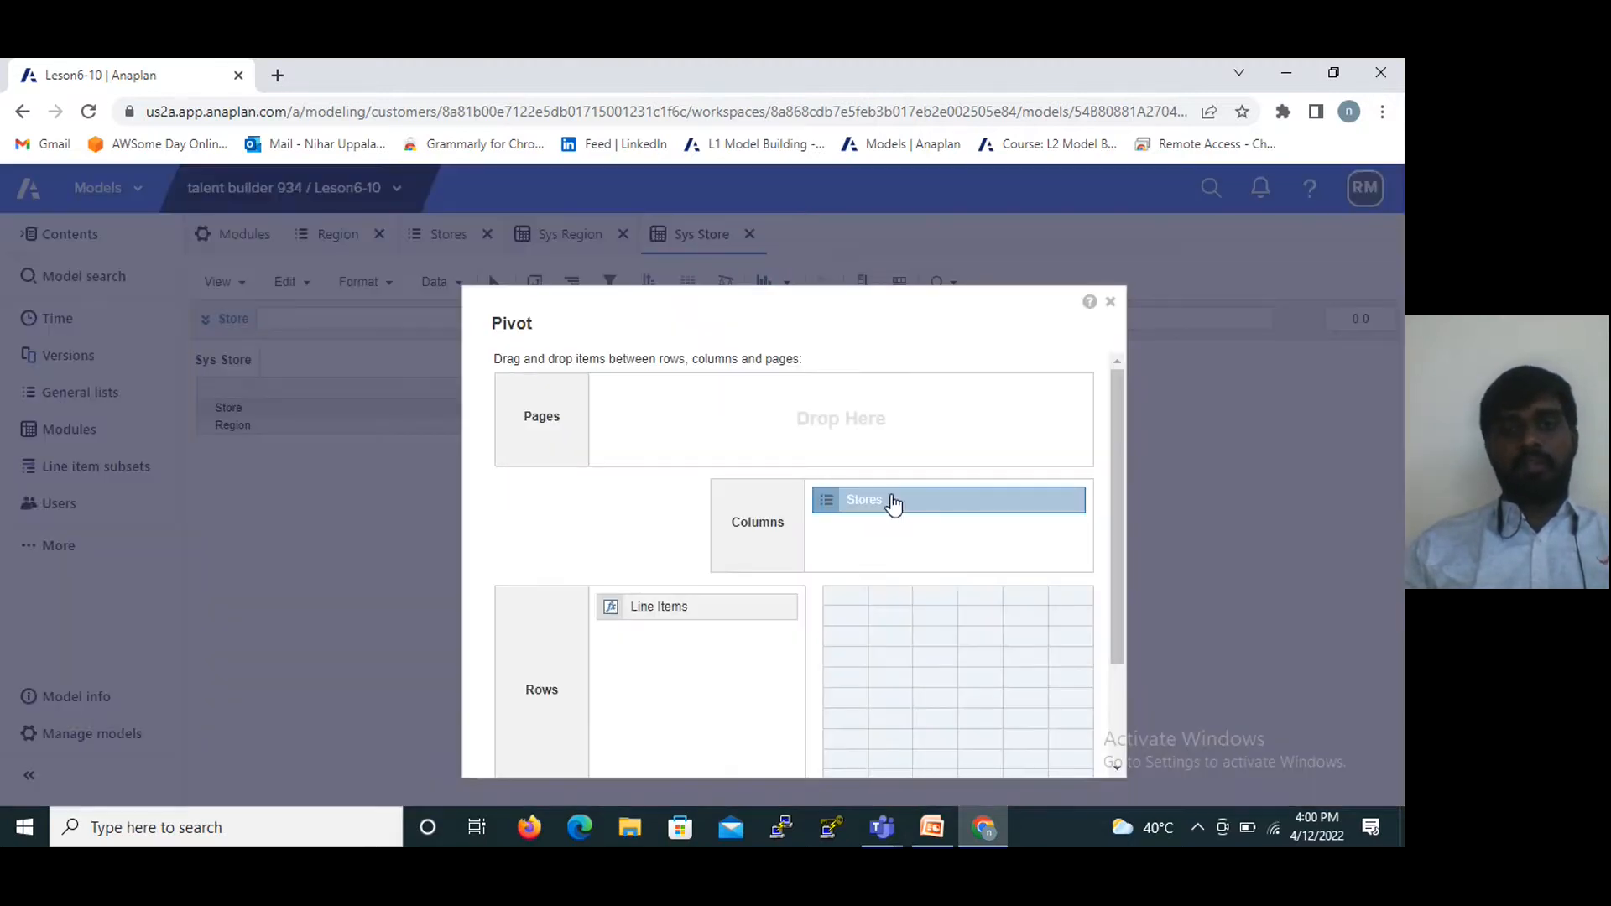
drag(893, 503, 650, 687)
drag(658, 608, 861, 515)
scroll(861, 516, down, 3)
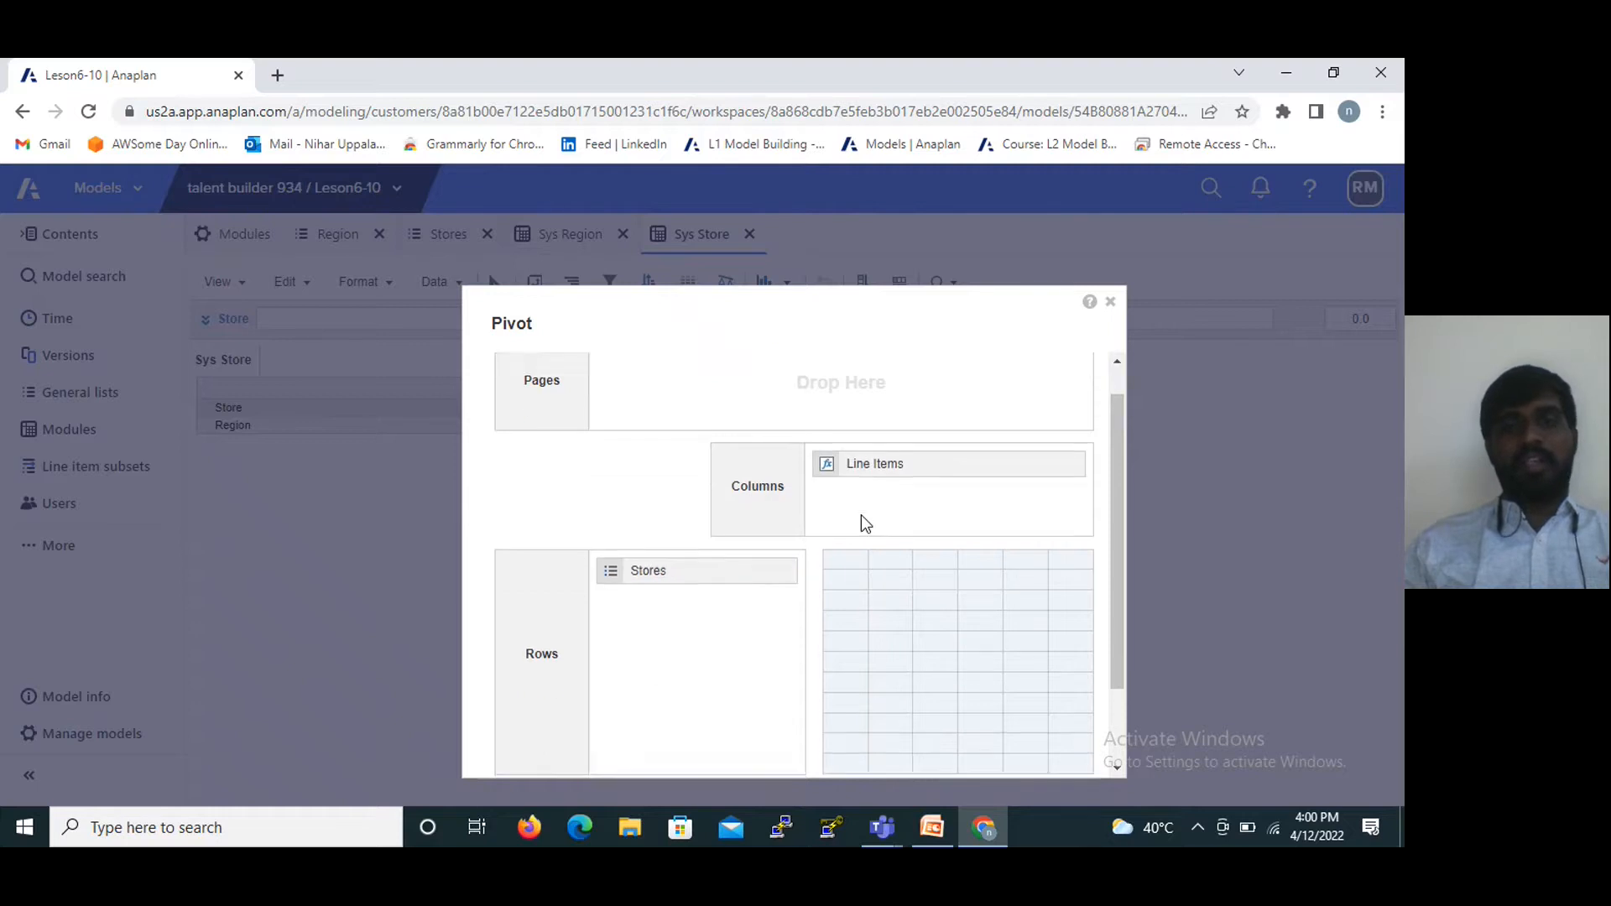
click(997, 740)
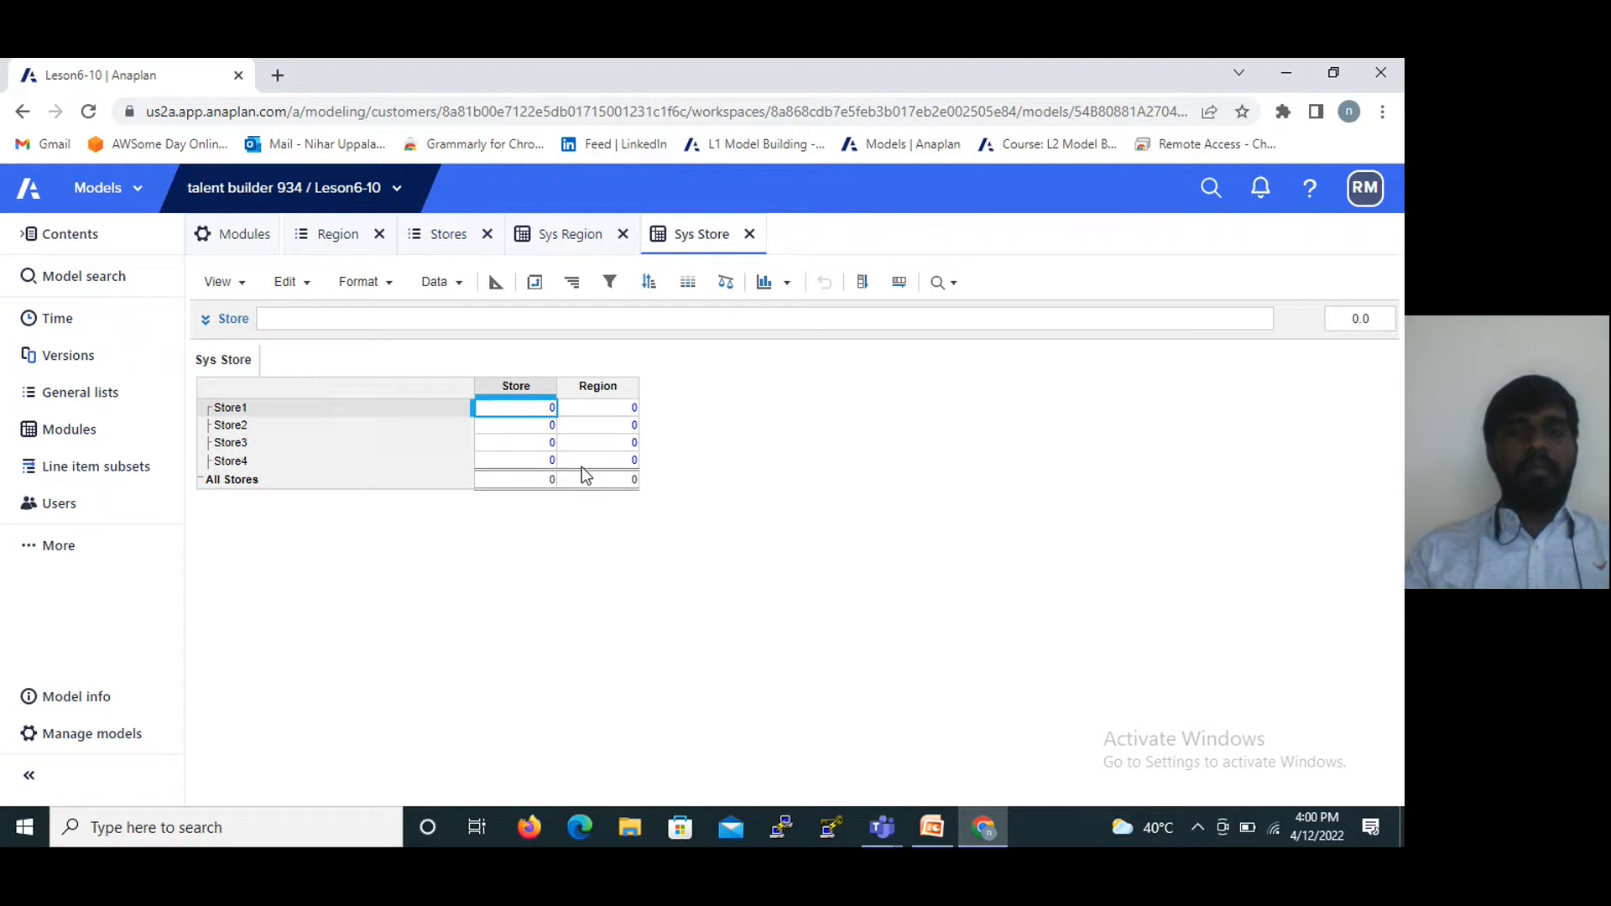
Set the Store line item's format in the Sys Store blueprint to type List, using the Stores list.
click(501, 283)
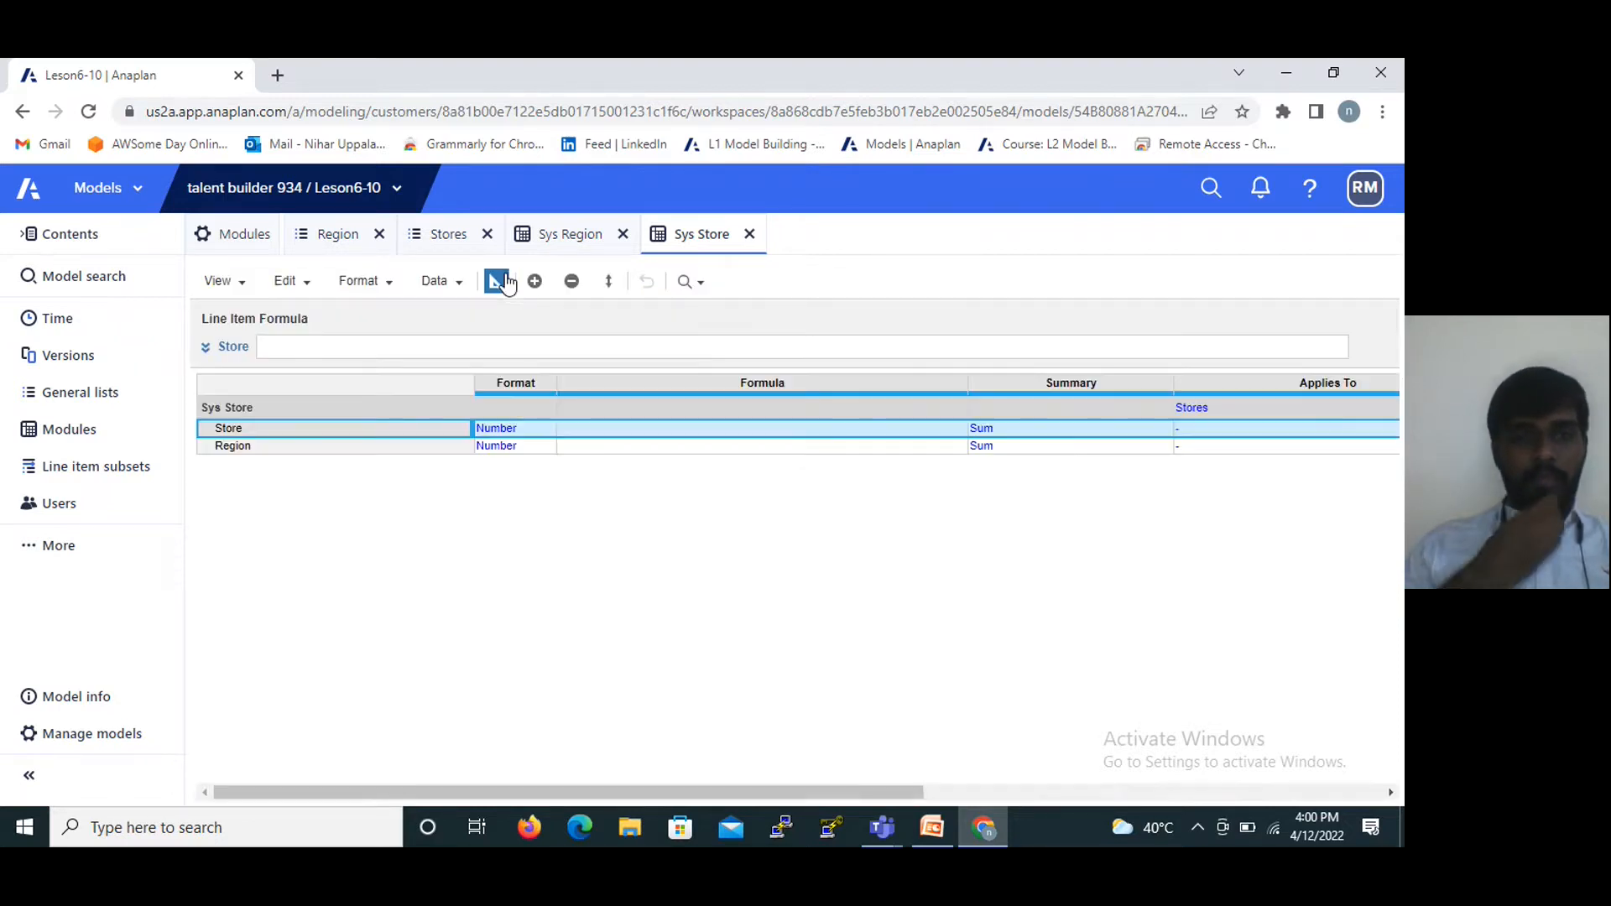
click(535, 429)
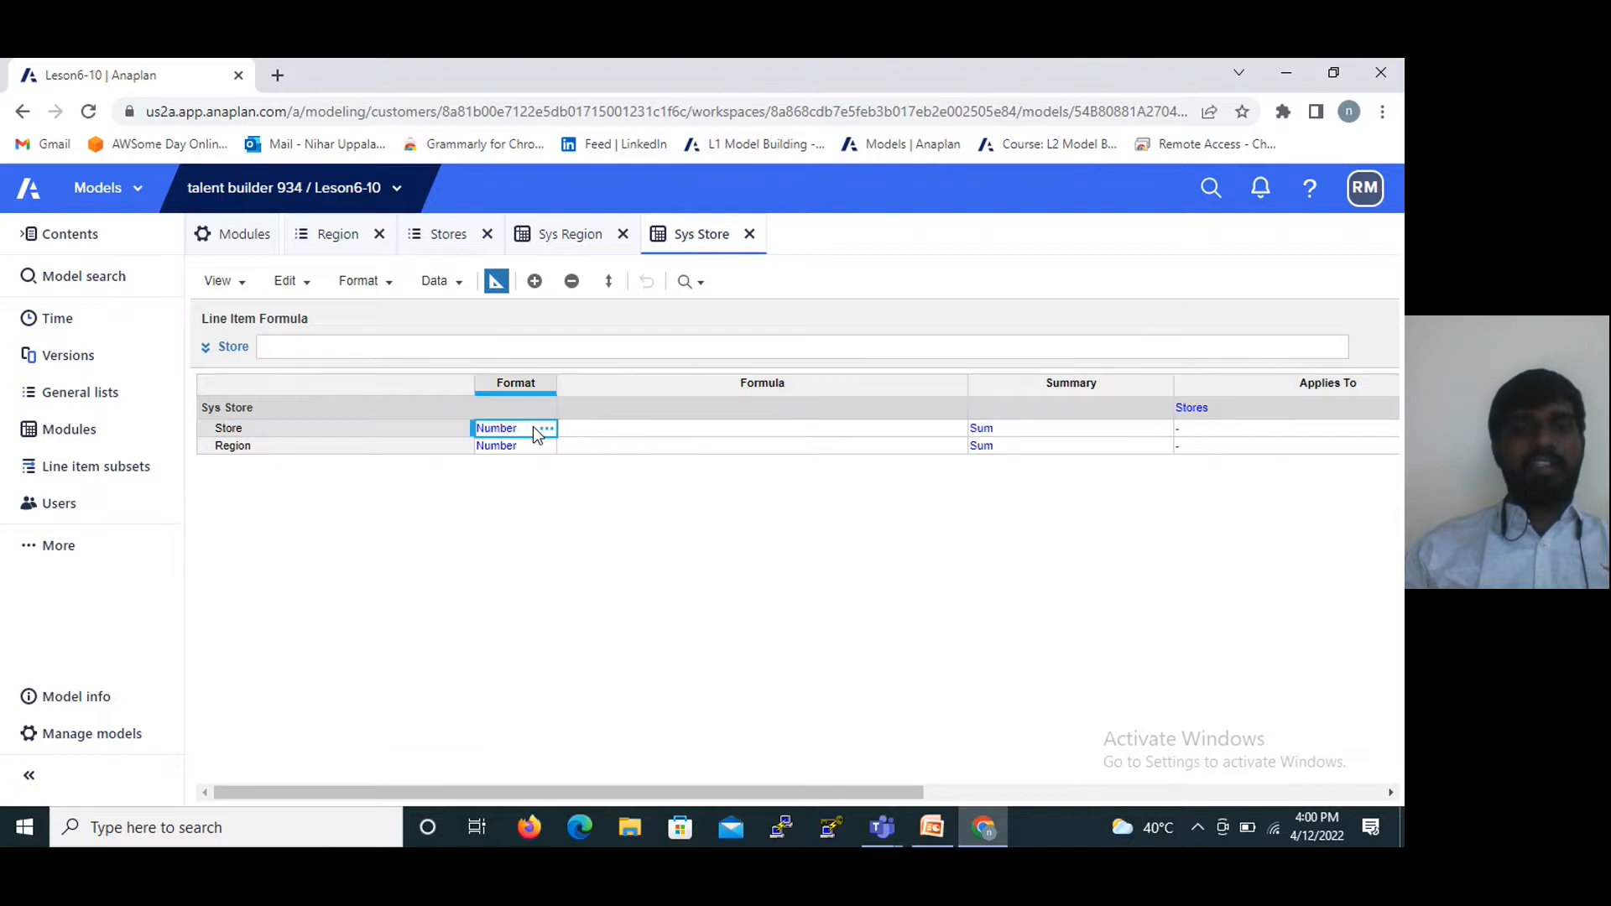
click(547, 429)
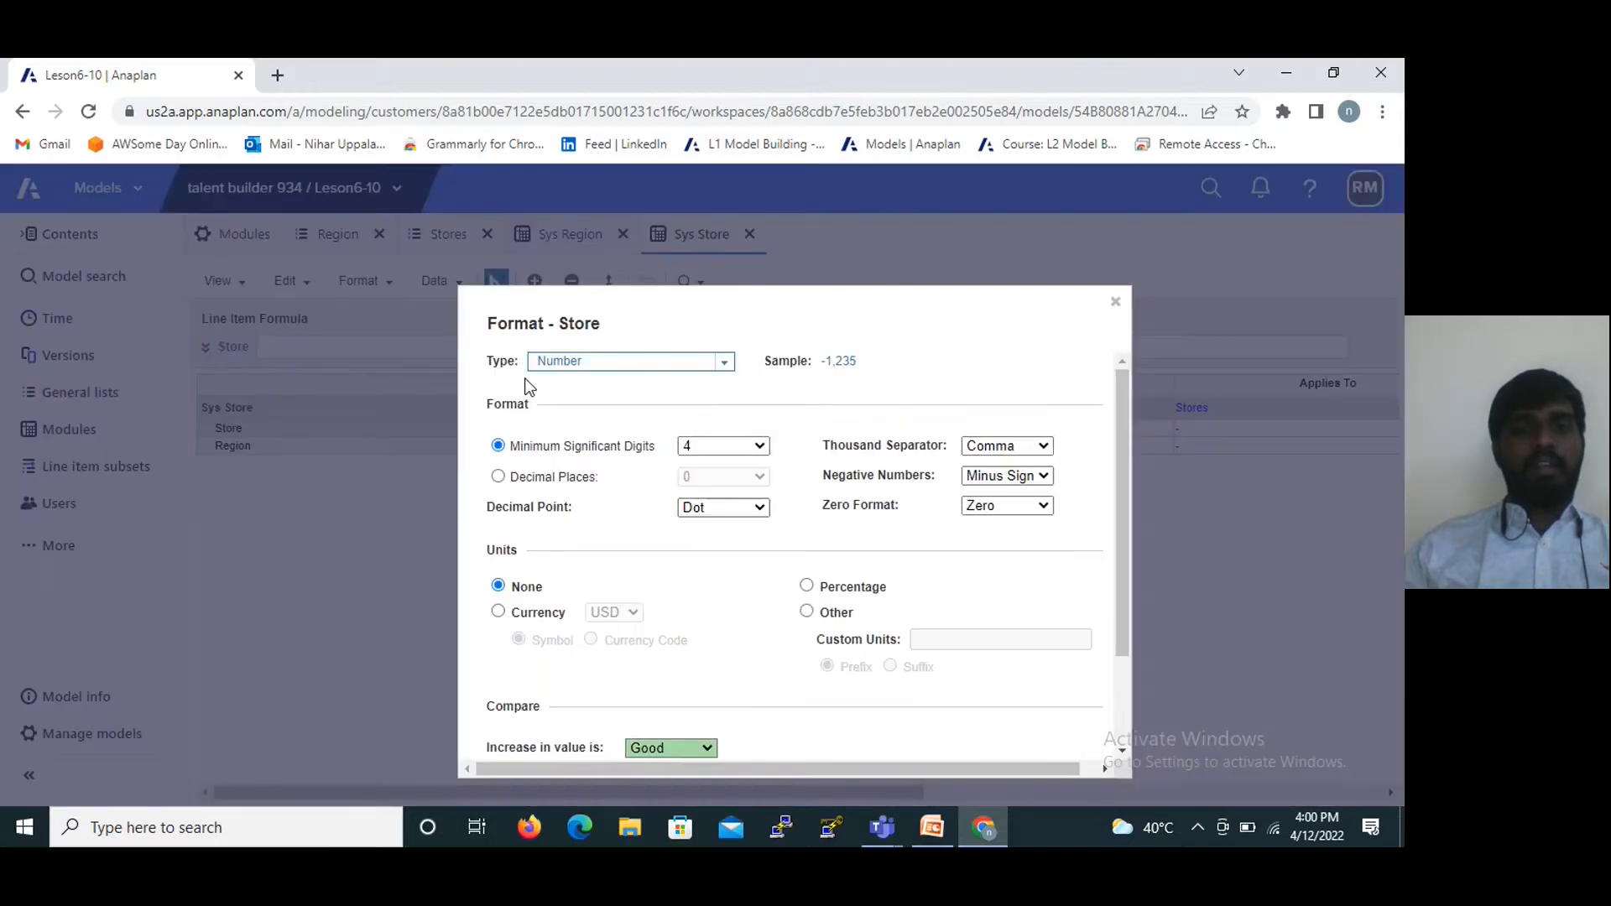
click(723, 363)
click(587, 521)
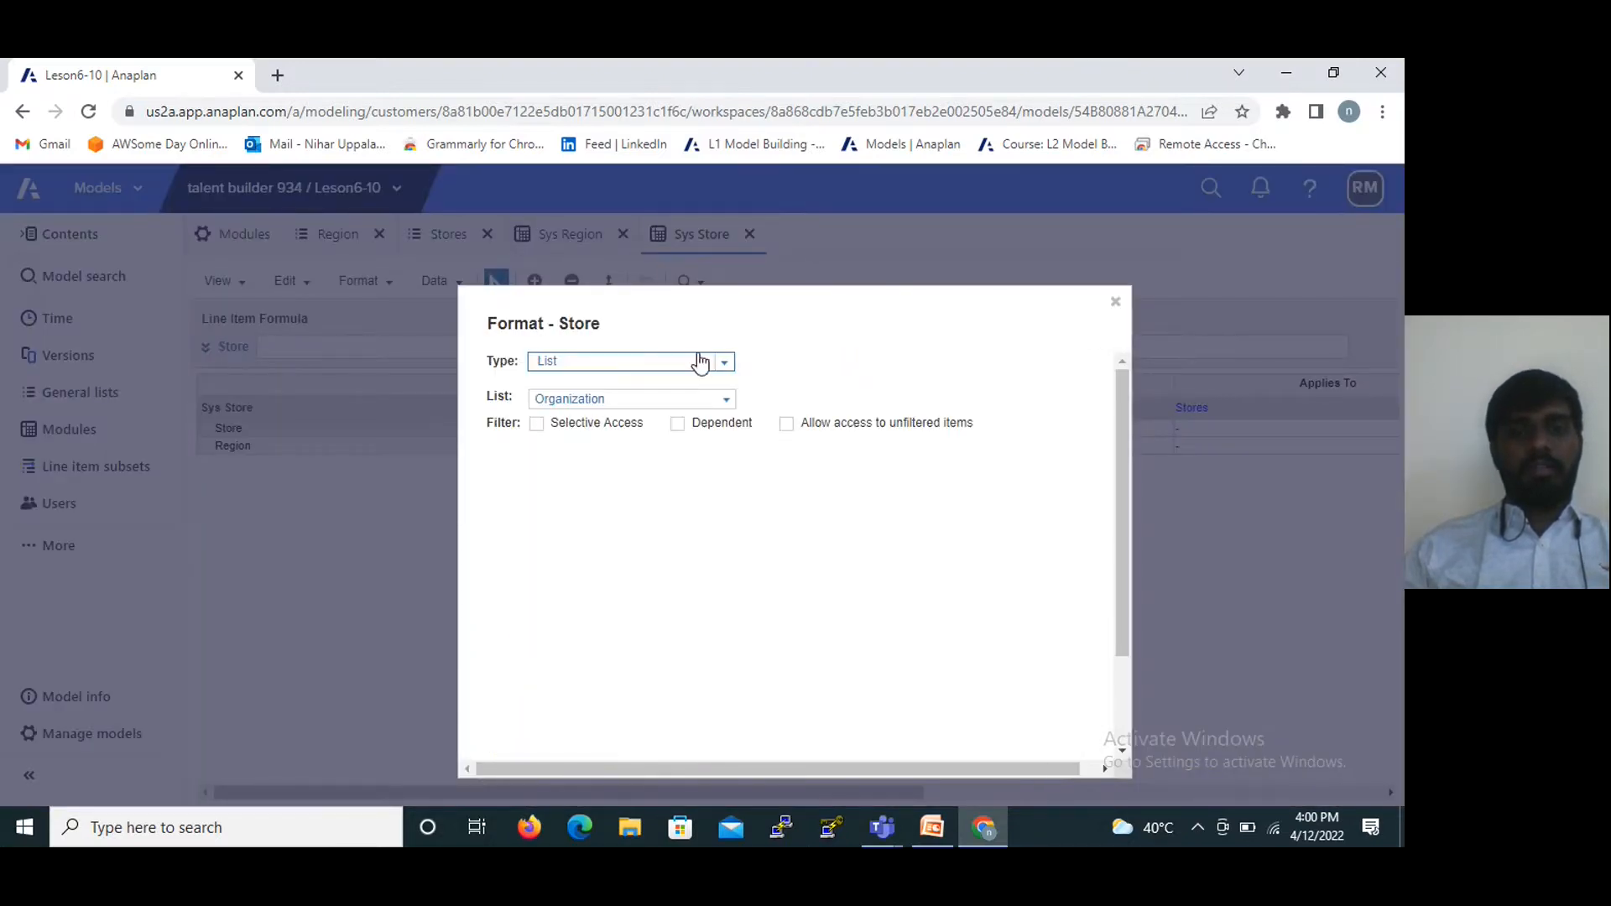
click(726, 401)
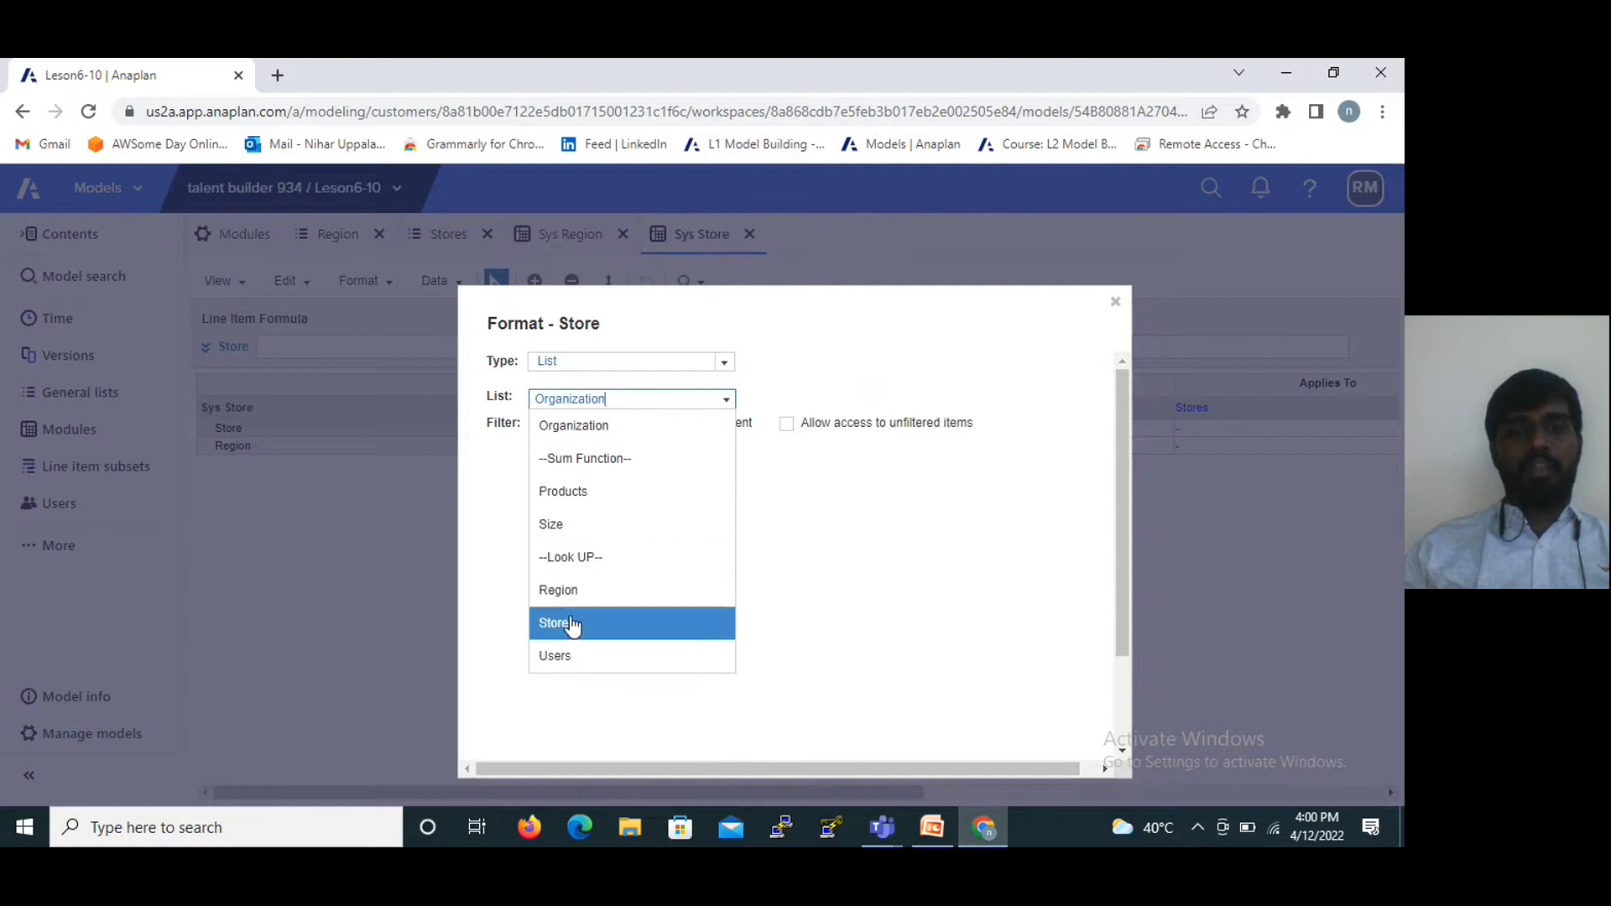
click(568, 635)
scroll(565, 633, down, 5)
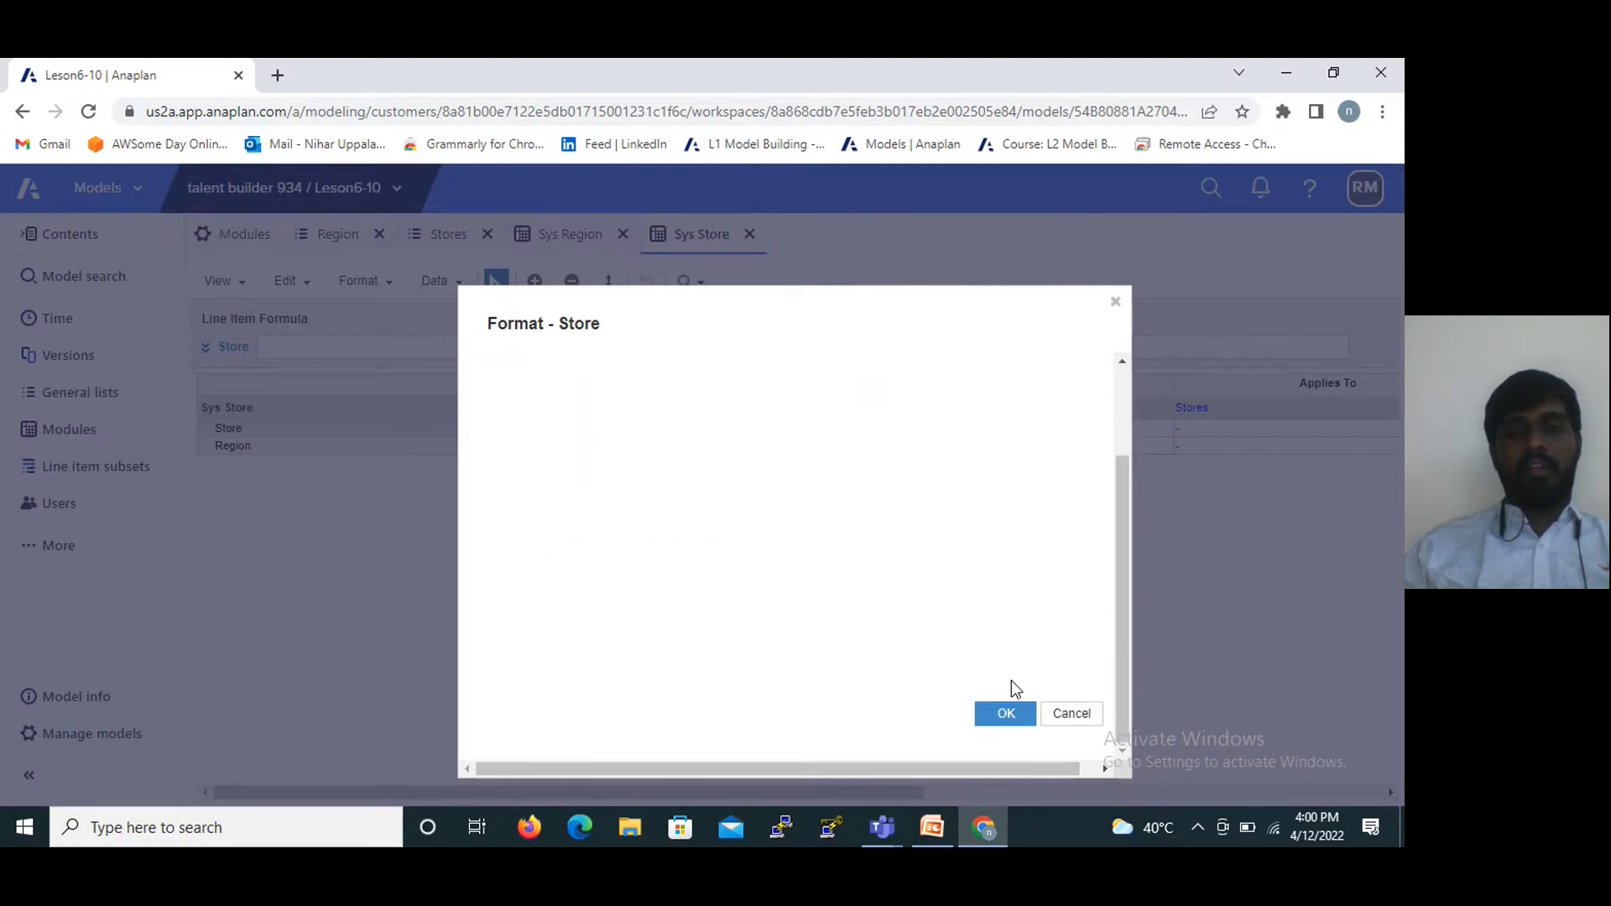
click(996, 715)
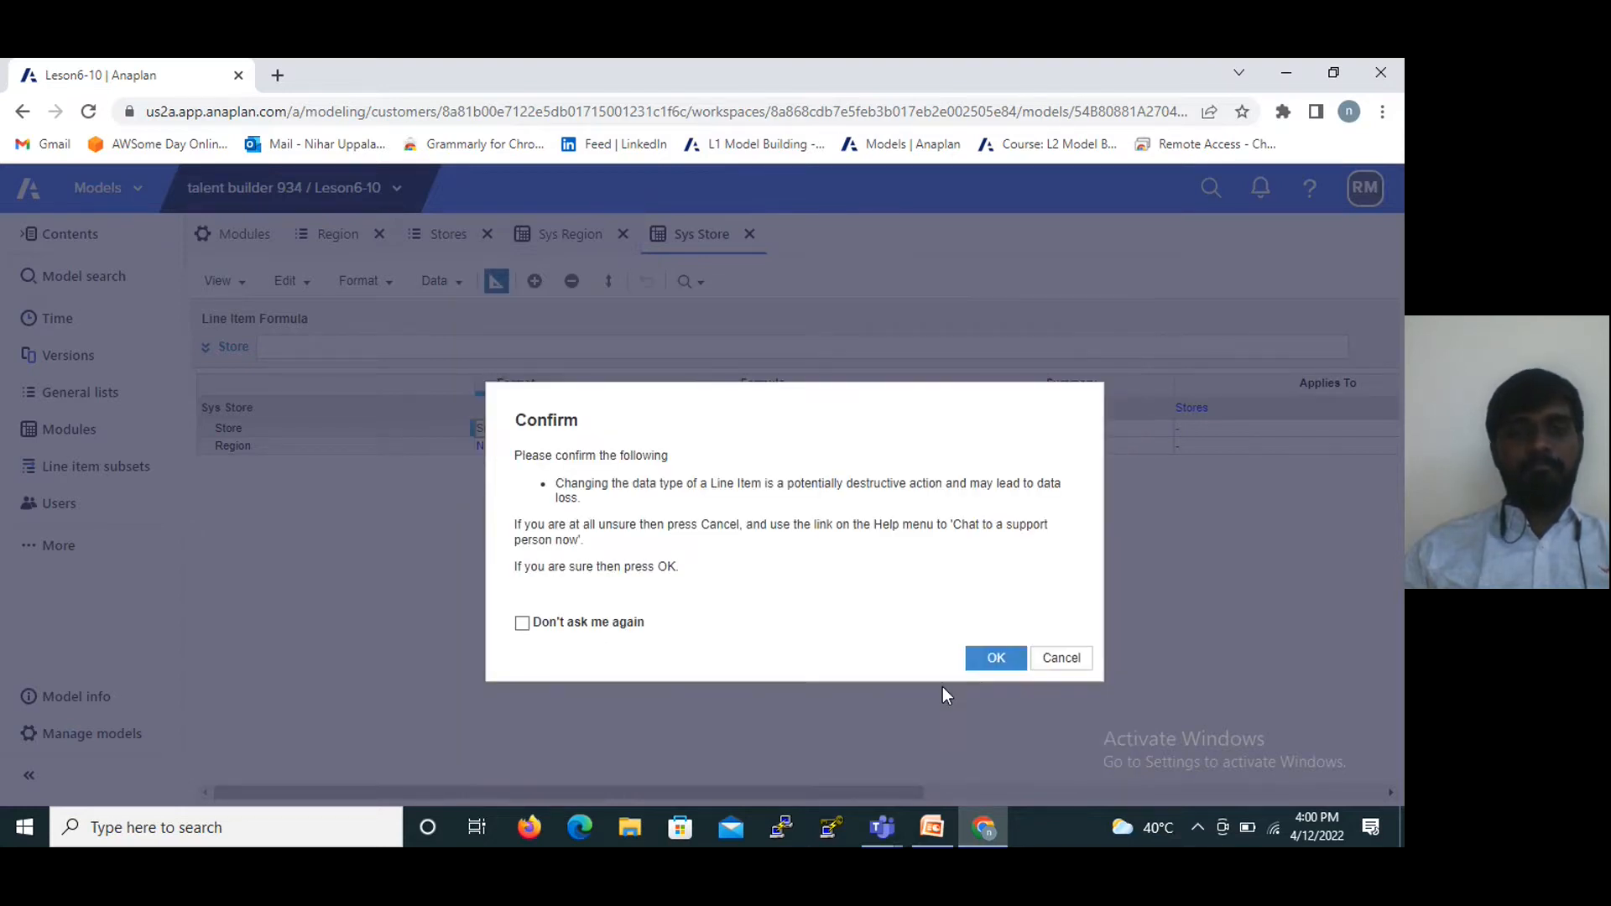
click(997, 658)
Set the Region line item's format in the Sys Store blueprint to type List, using the Region list.
click(537, 446)
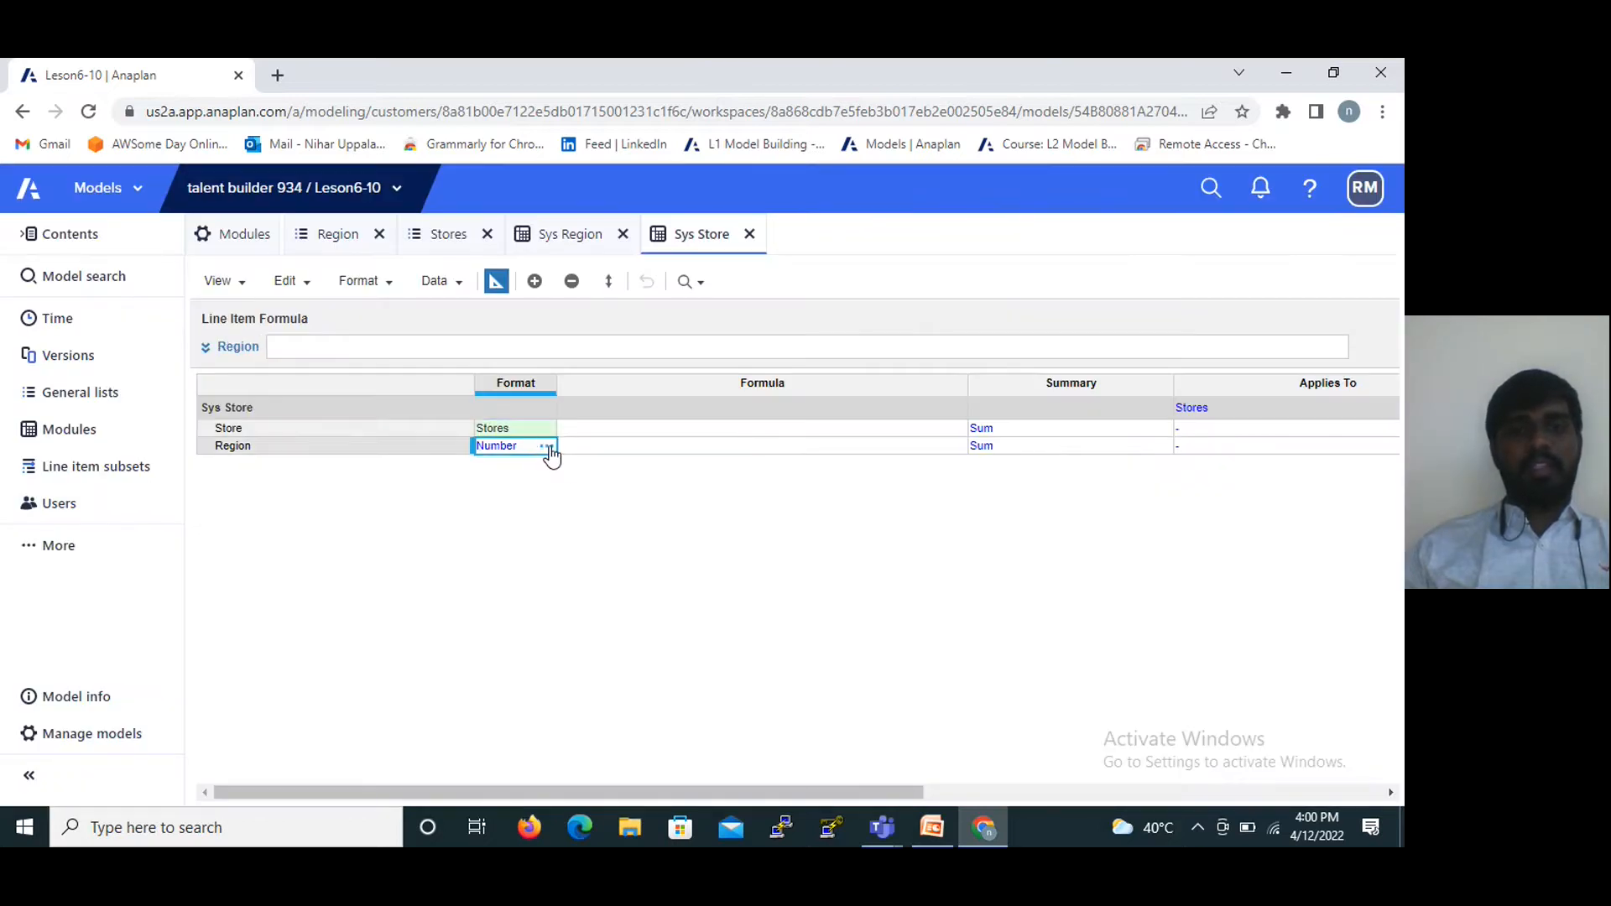
click(547, 451)
click(722, 363)
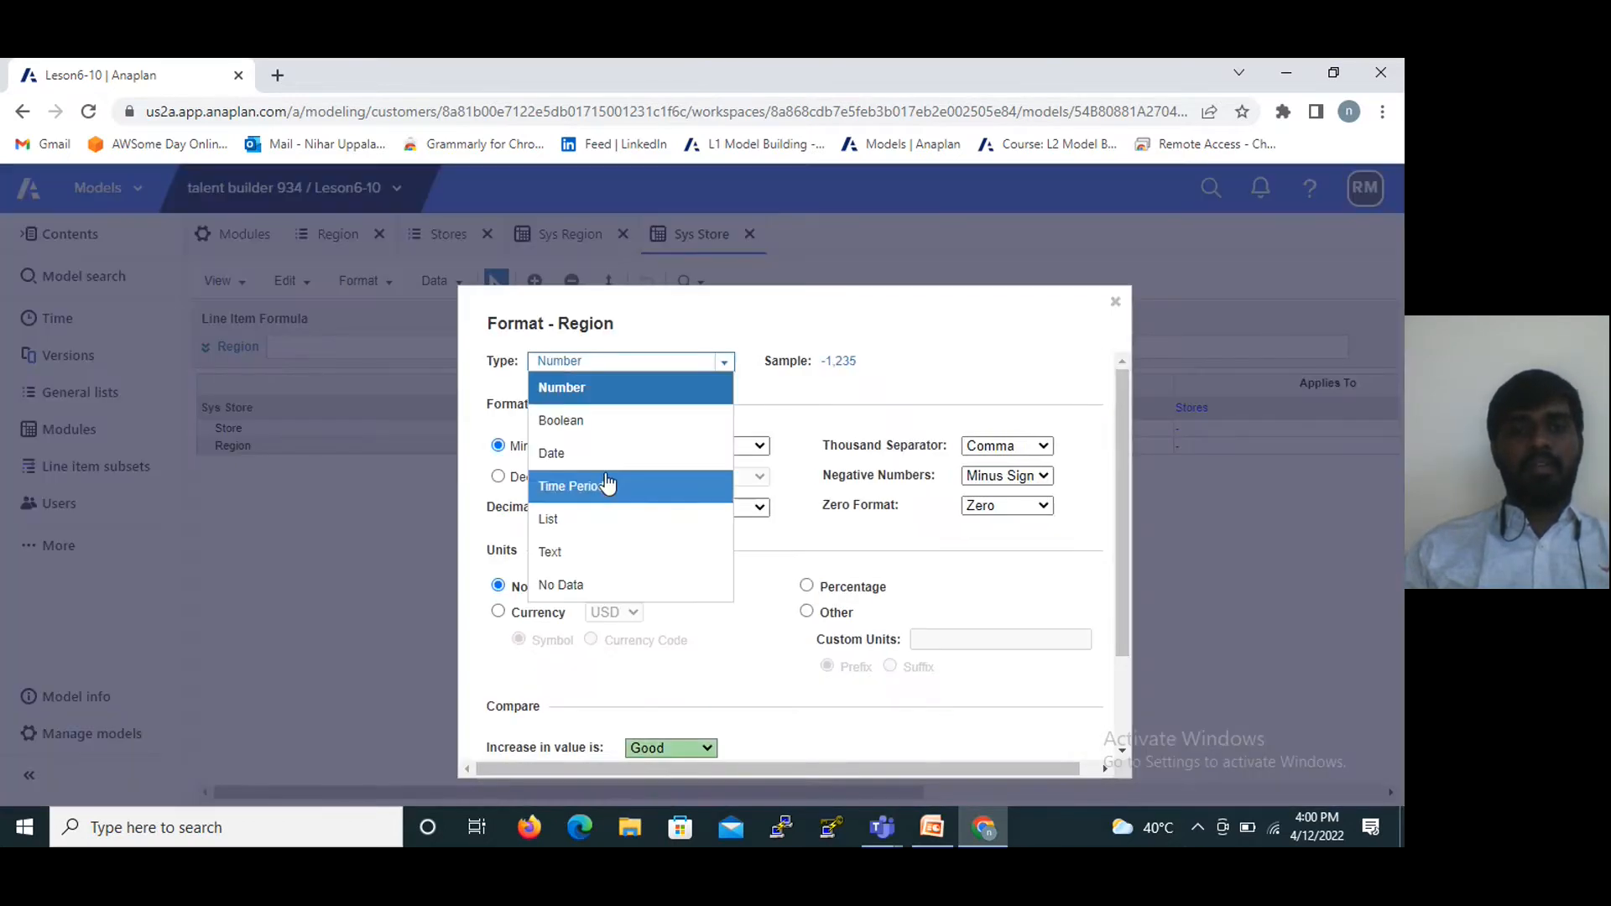
click(569, 520)
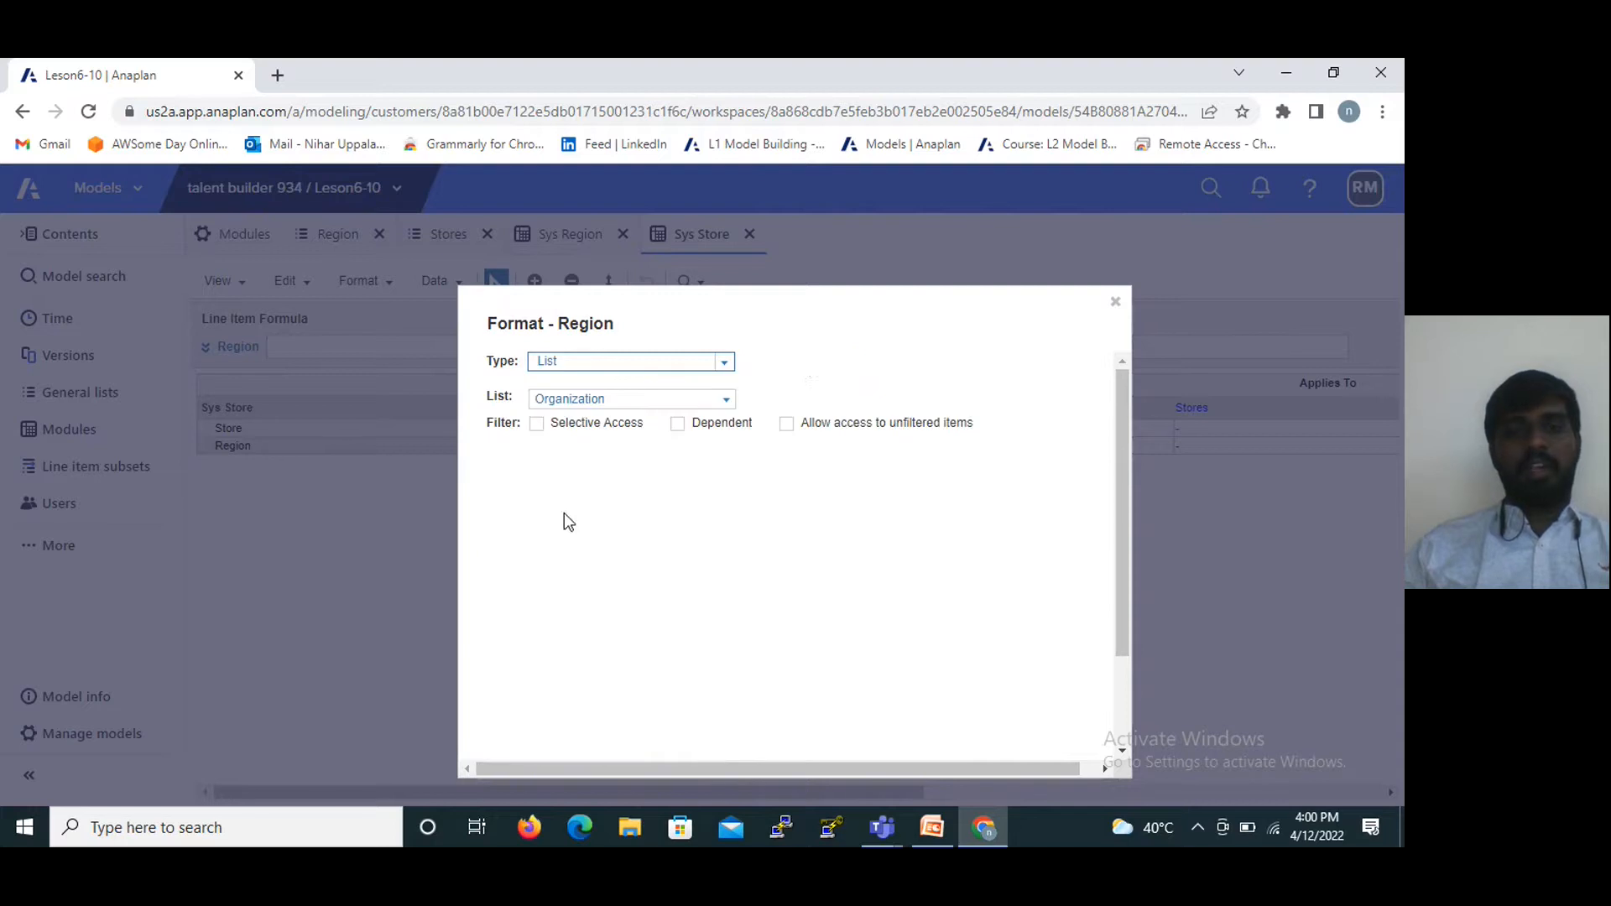
click(725, 400)
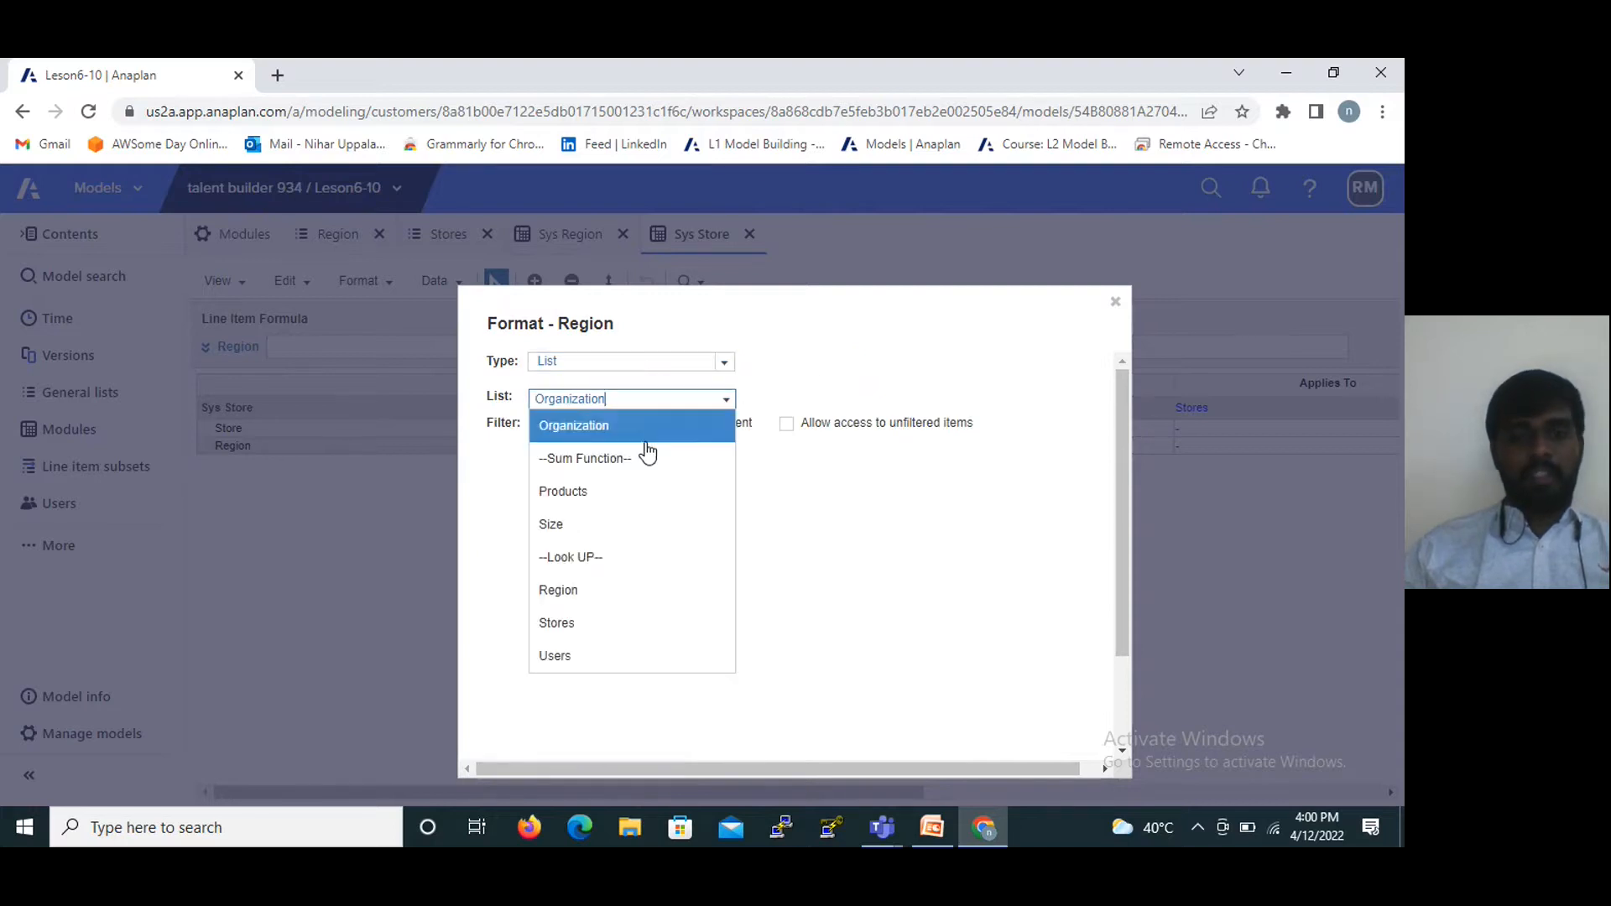
click(595, 592)
scroll(810, 619, down, 3)
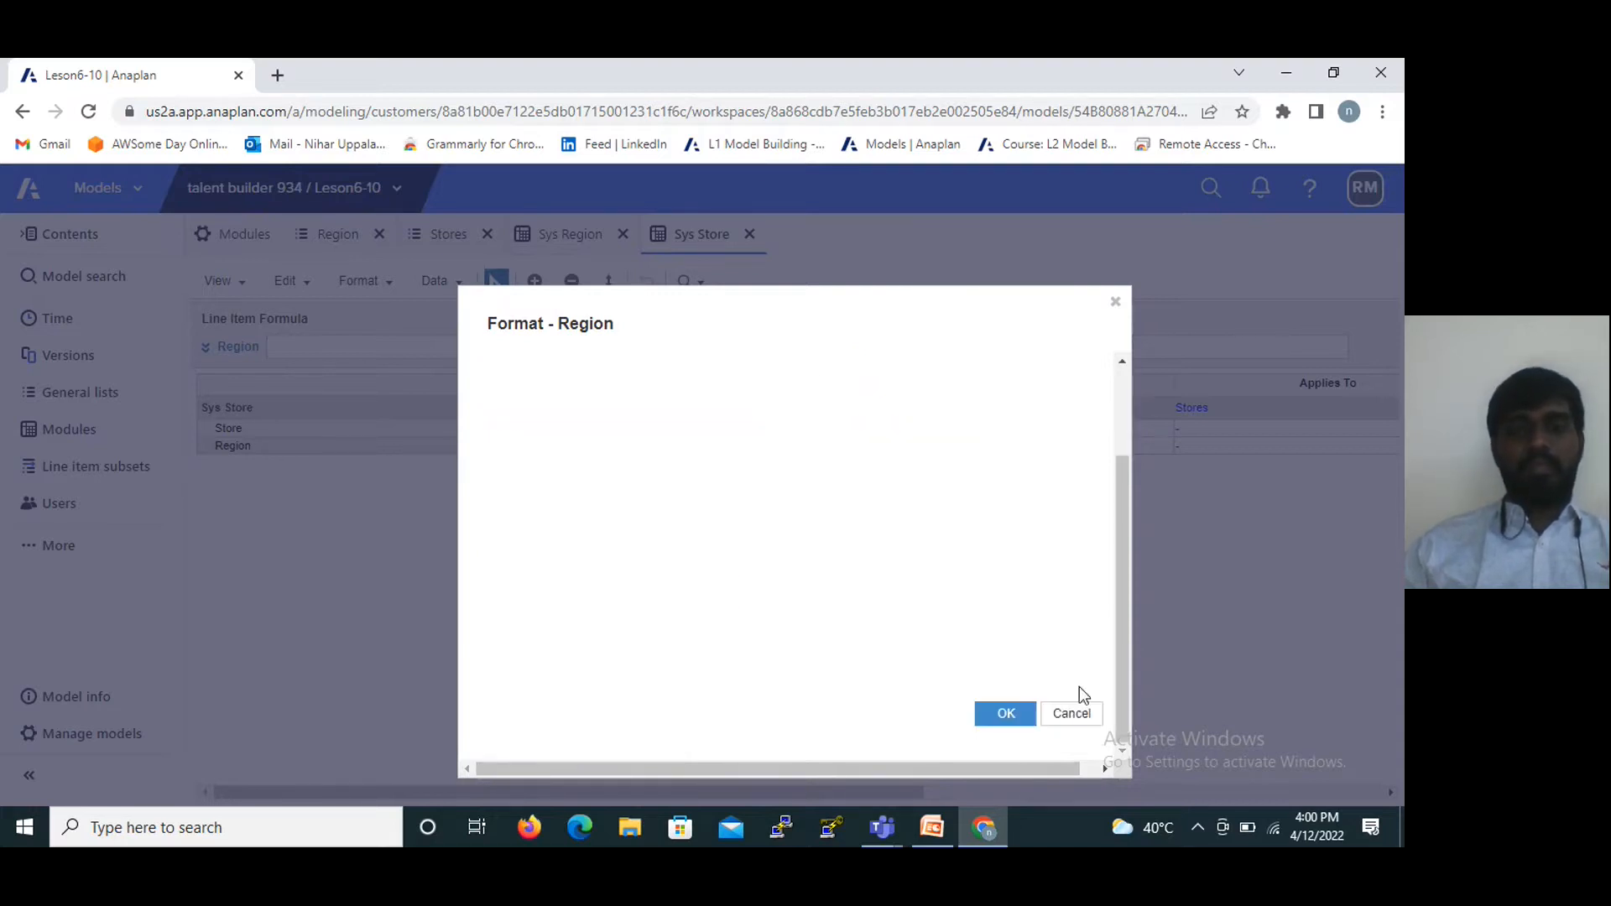
click(1015, 713)
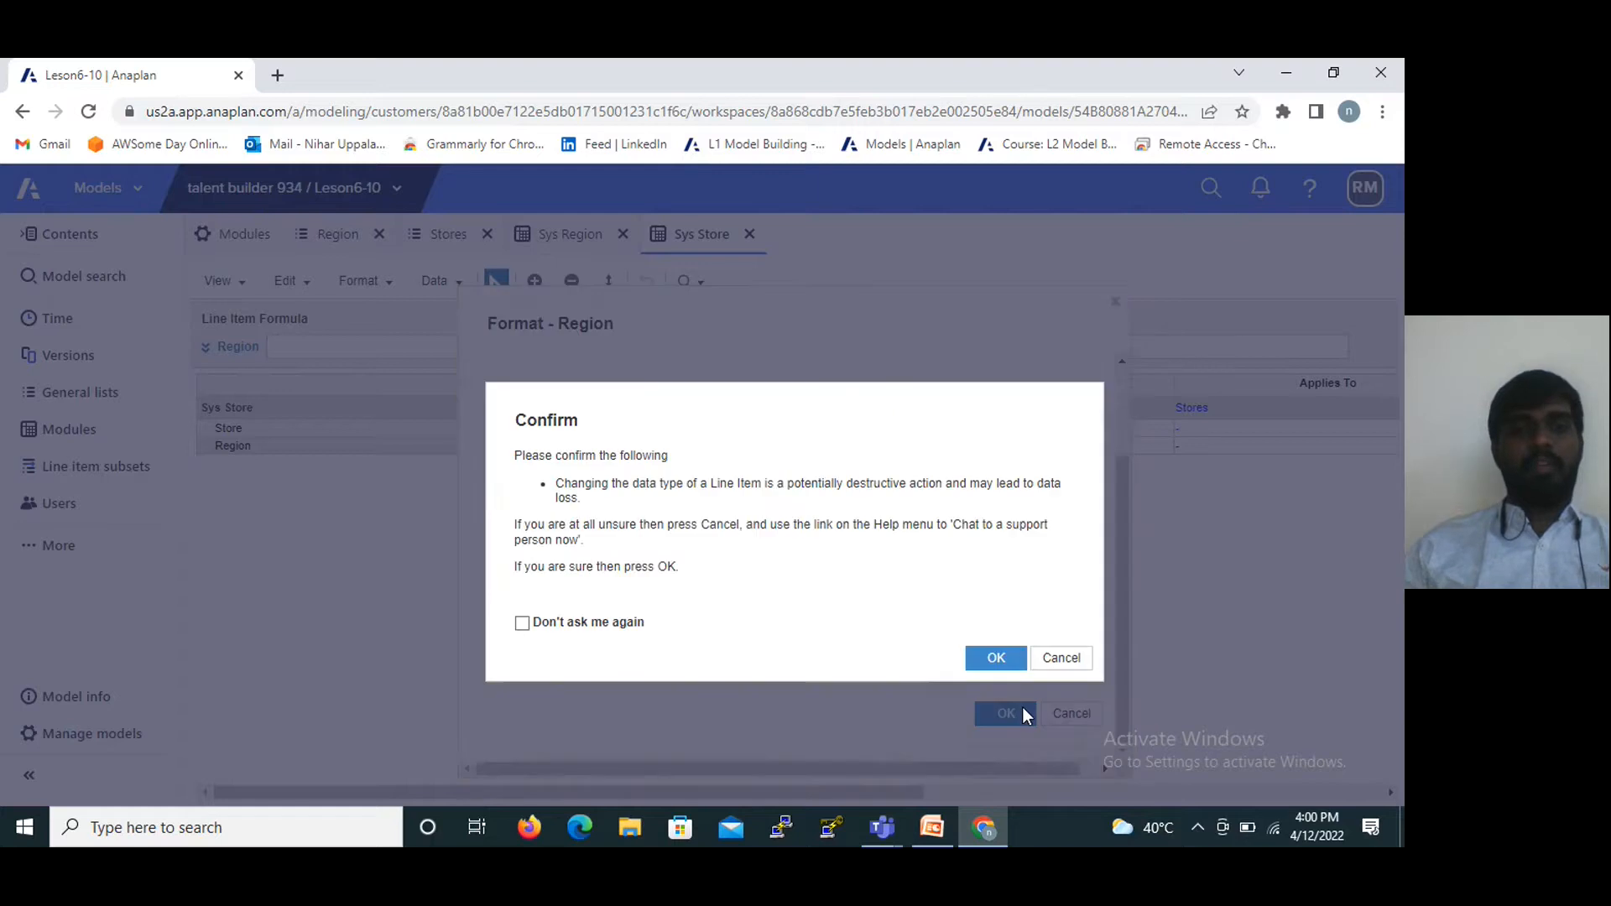
click(997, 659)
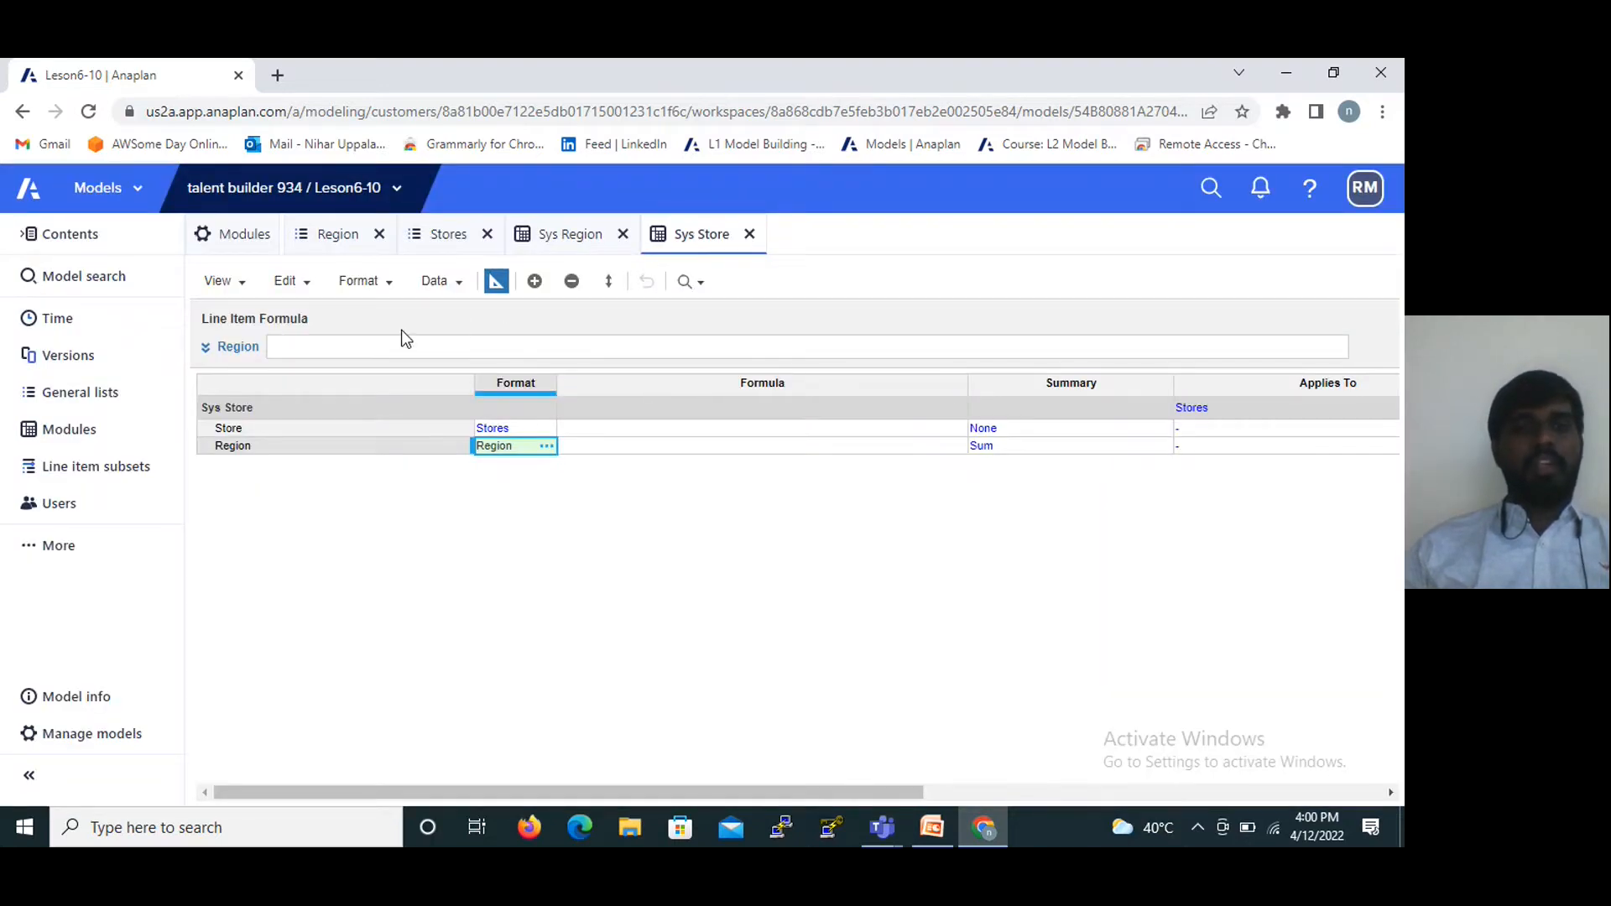
click(406, 424)
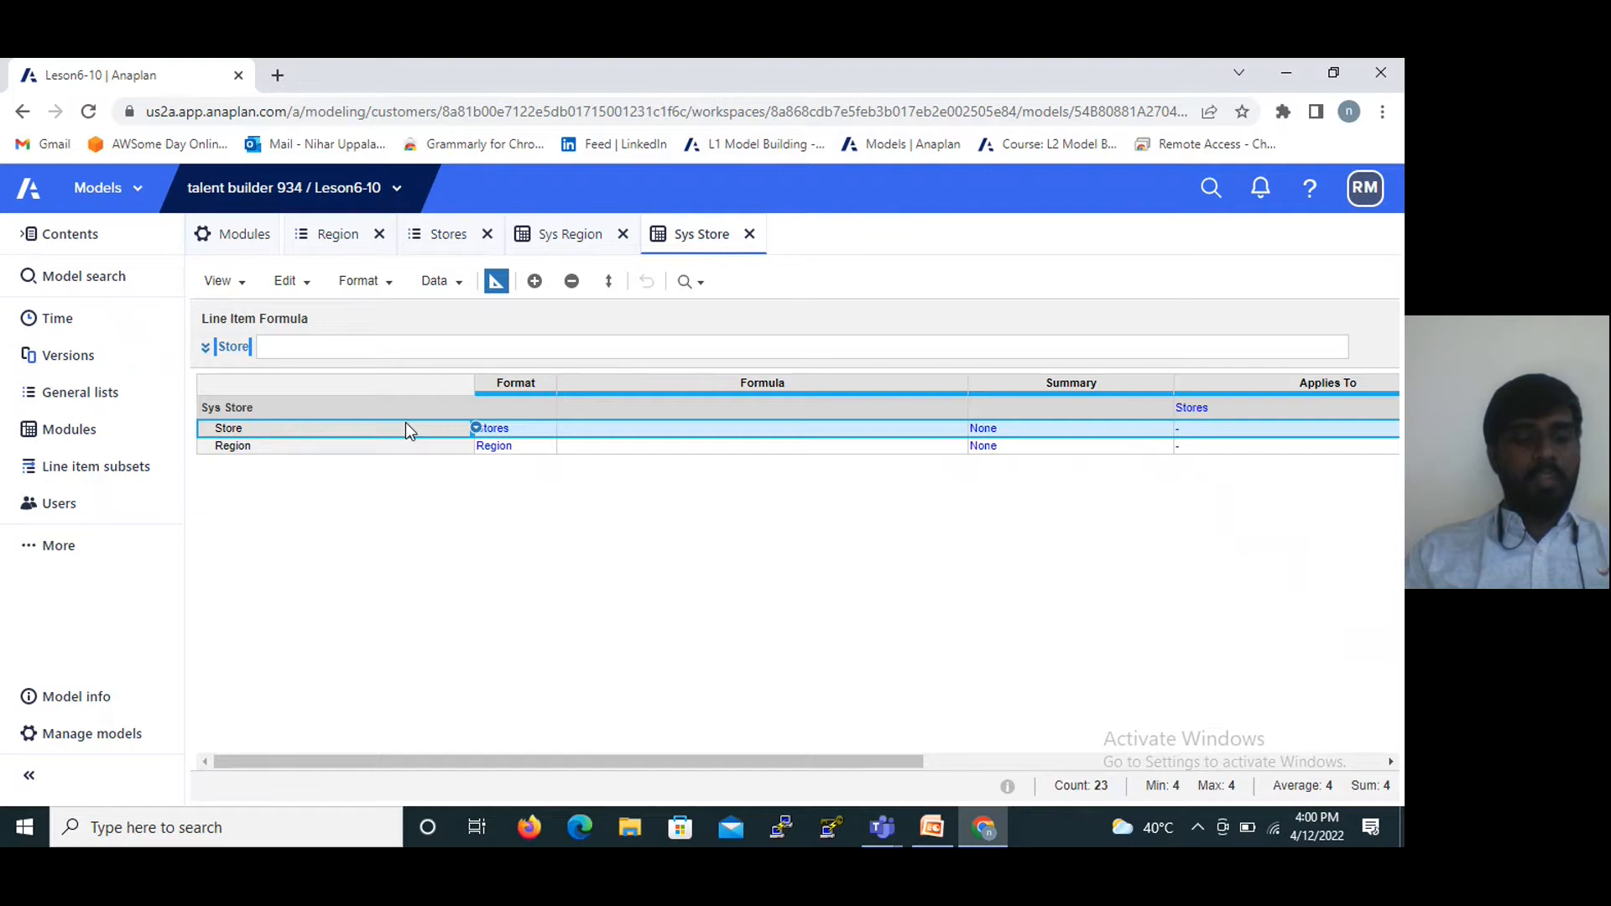
click(352, 347)
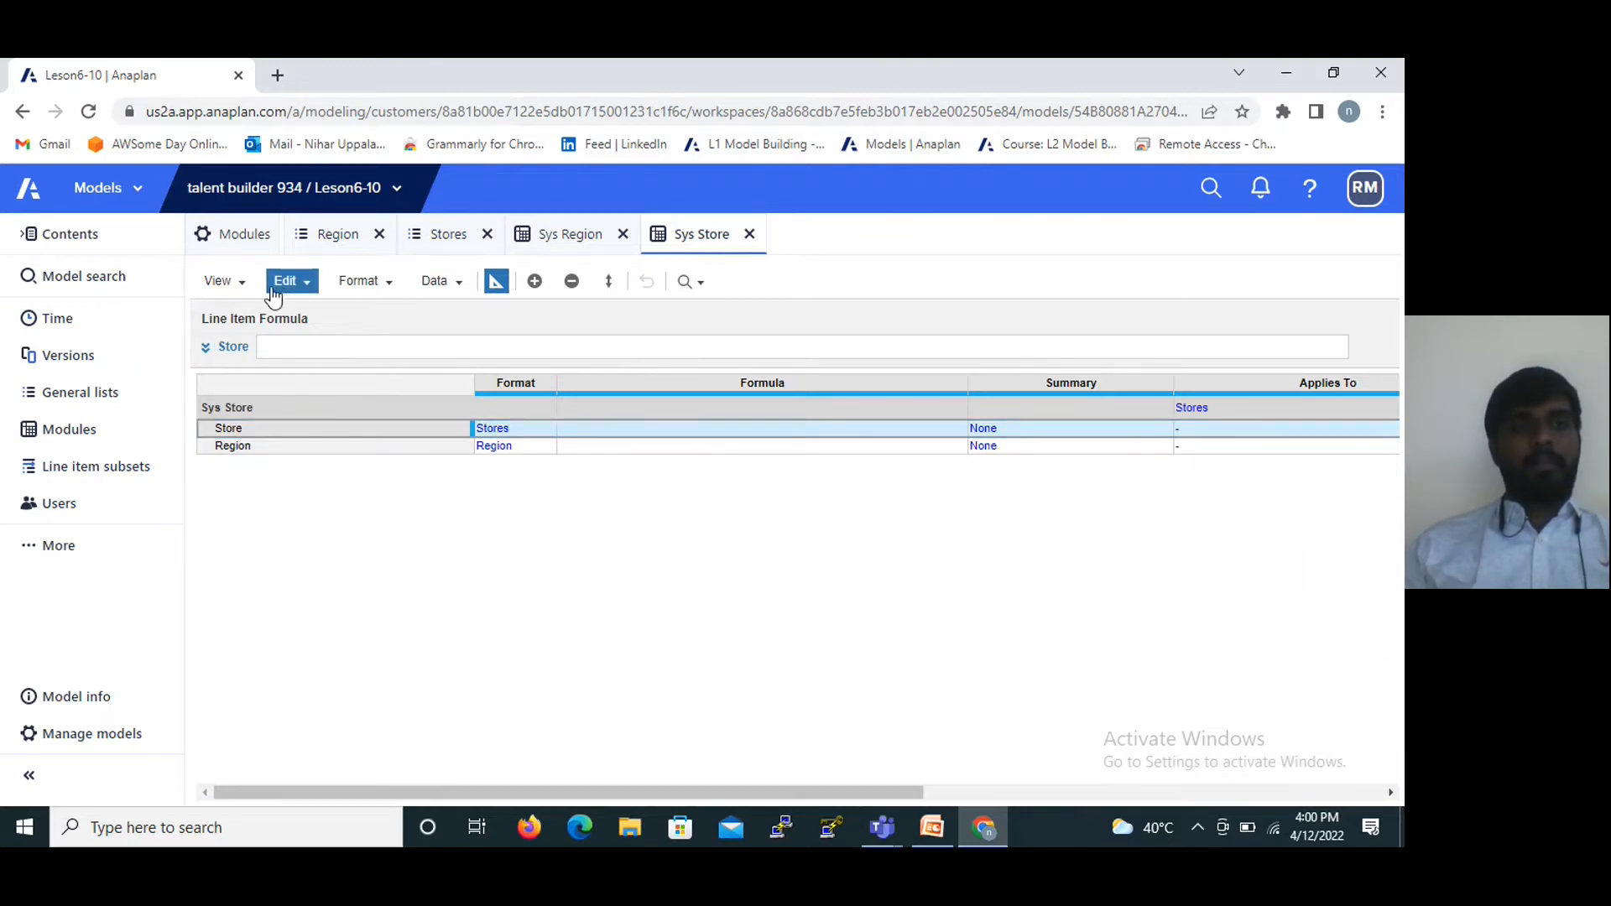
click(365, 501)
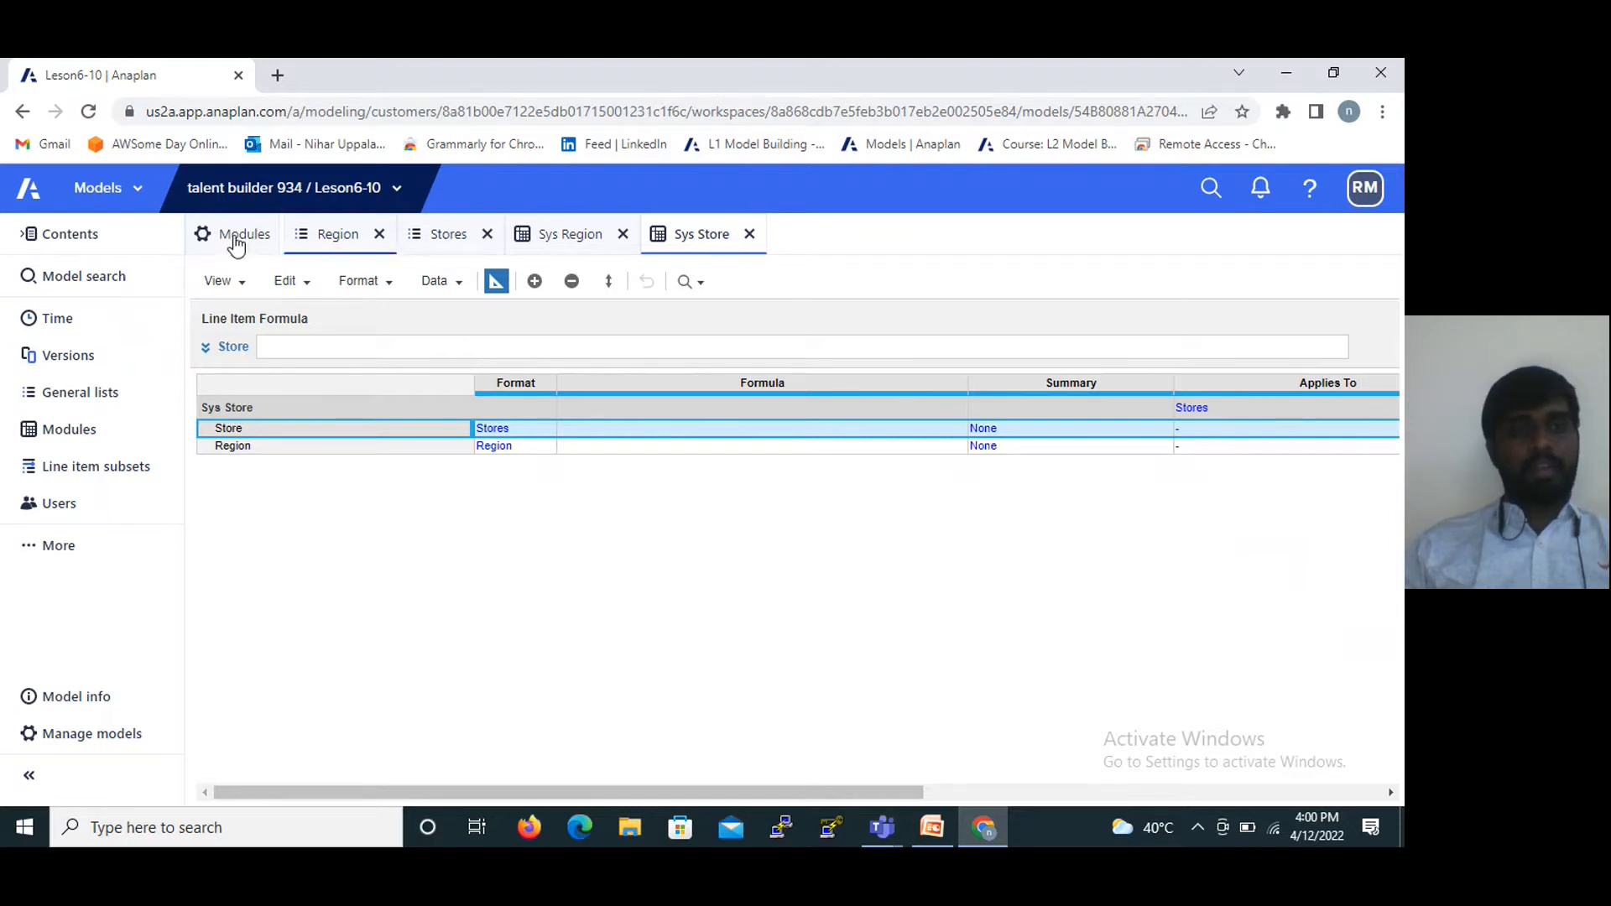
click(451, 222)
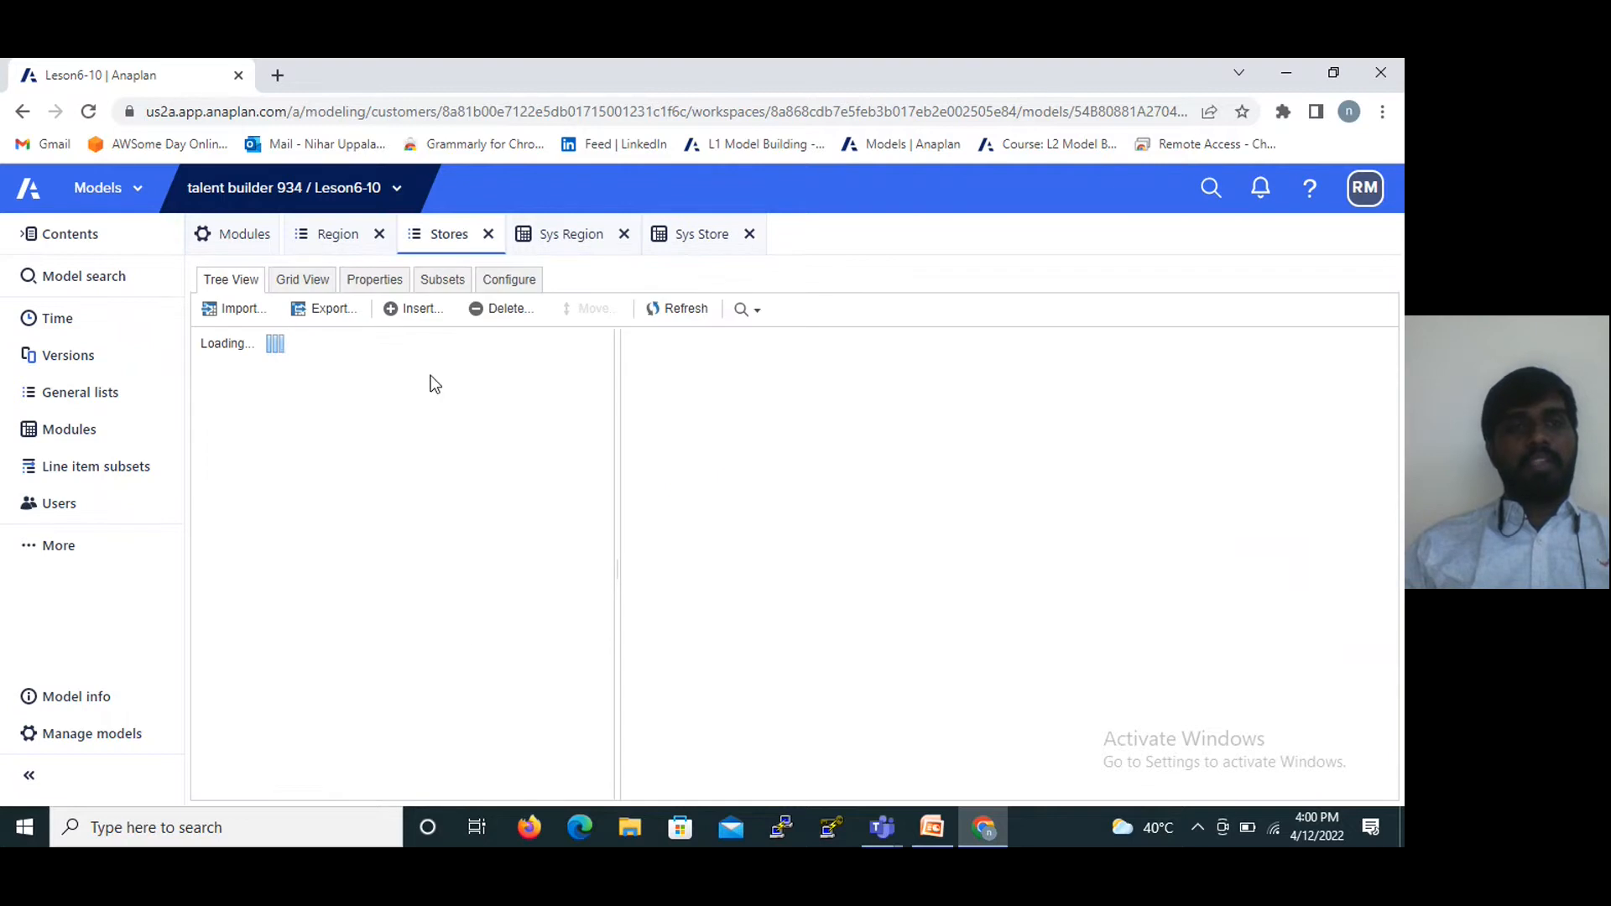
click(304, 279)
click(220, 281)
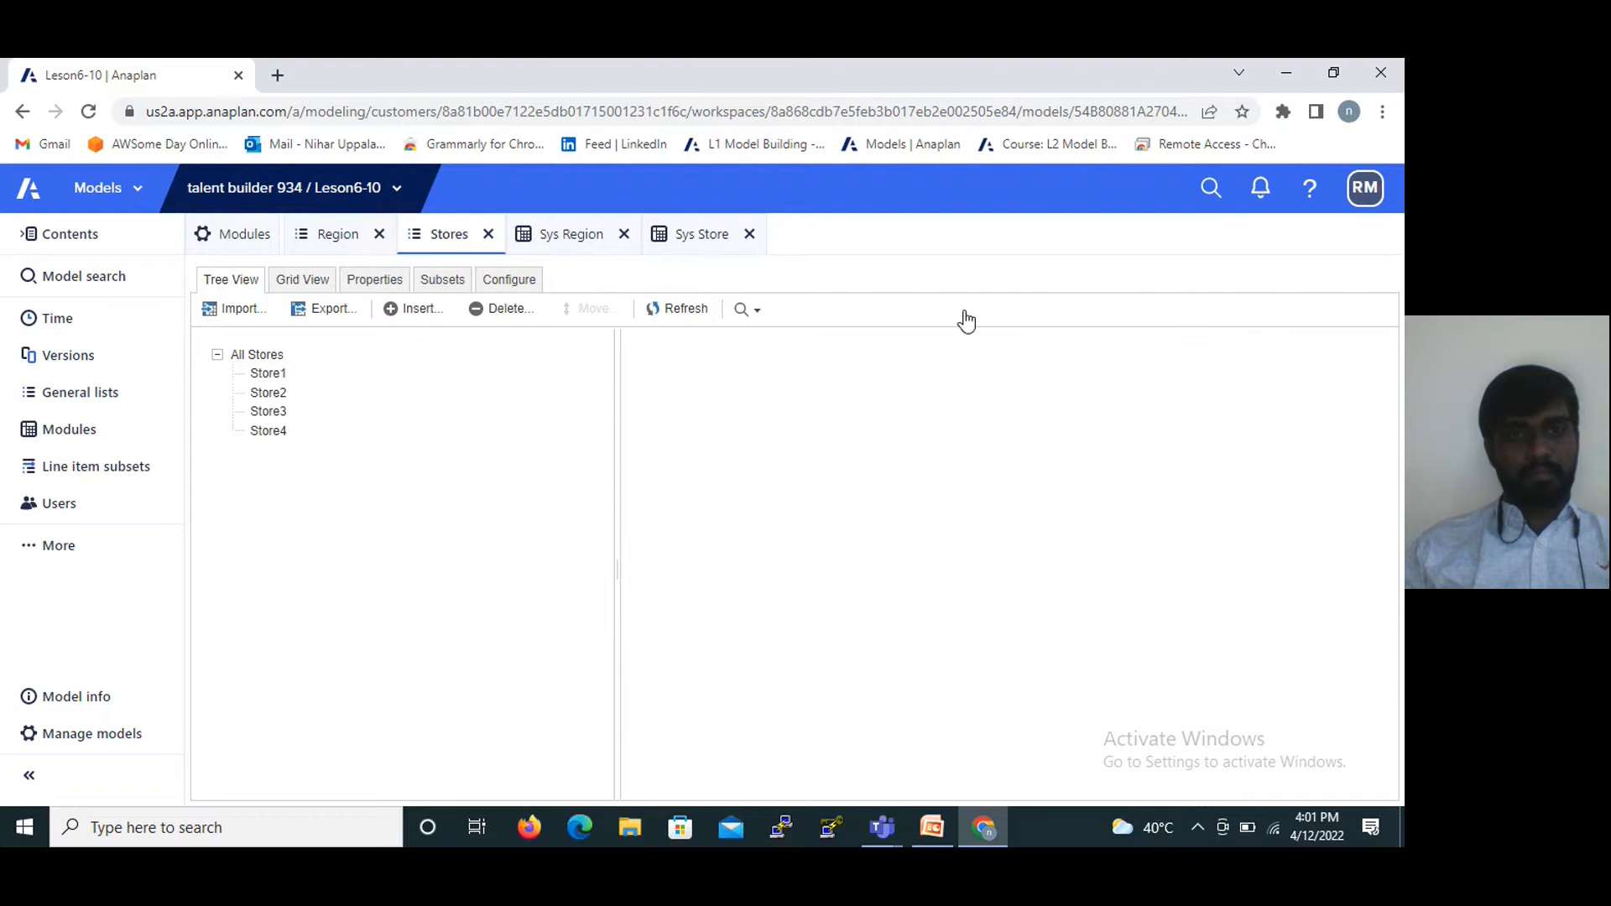
click(690, 242)
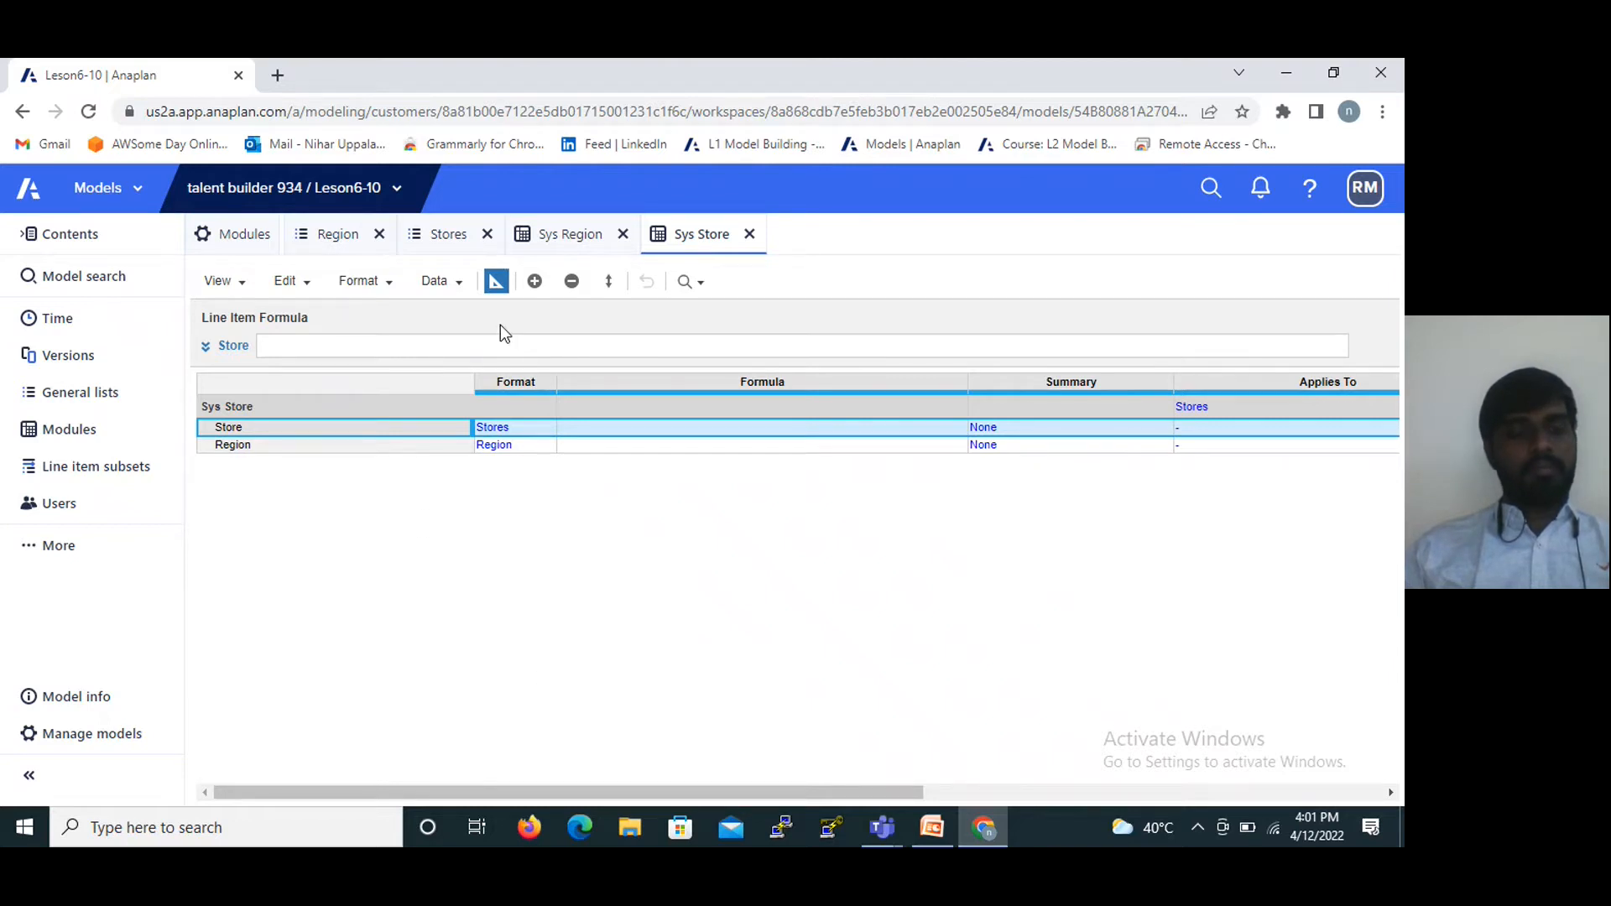
Start a new module named Region% with the Region list on columns in place of Time.
click(259, 237)
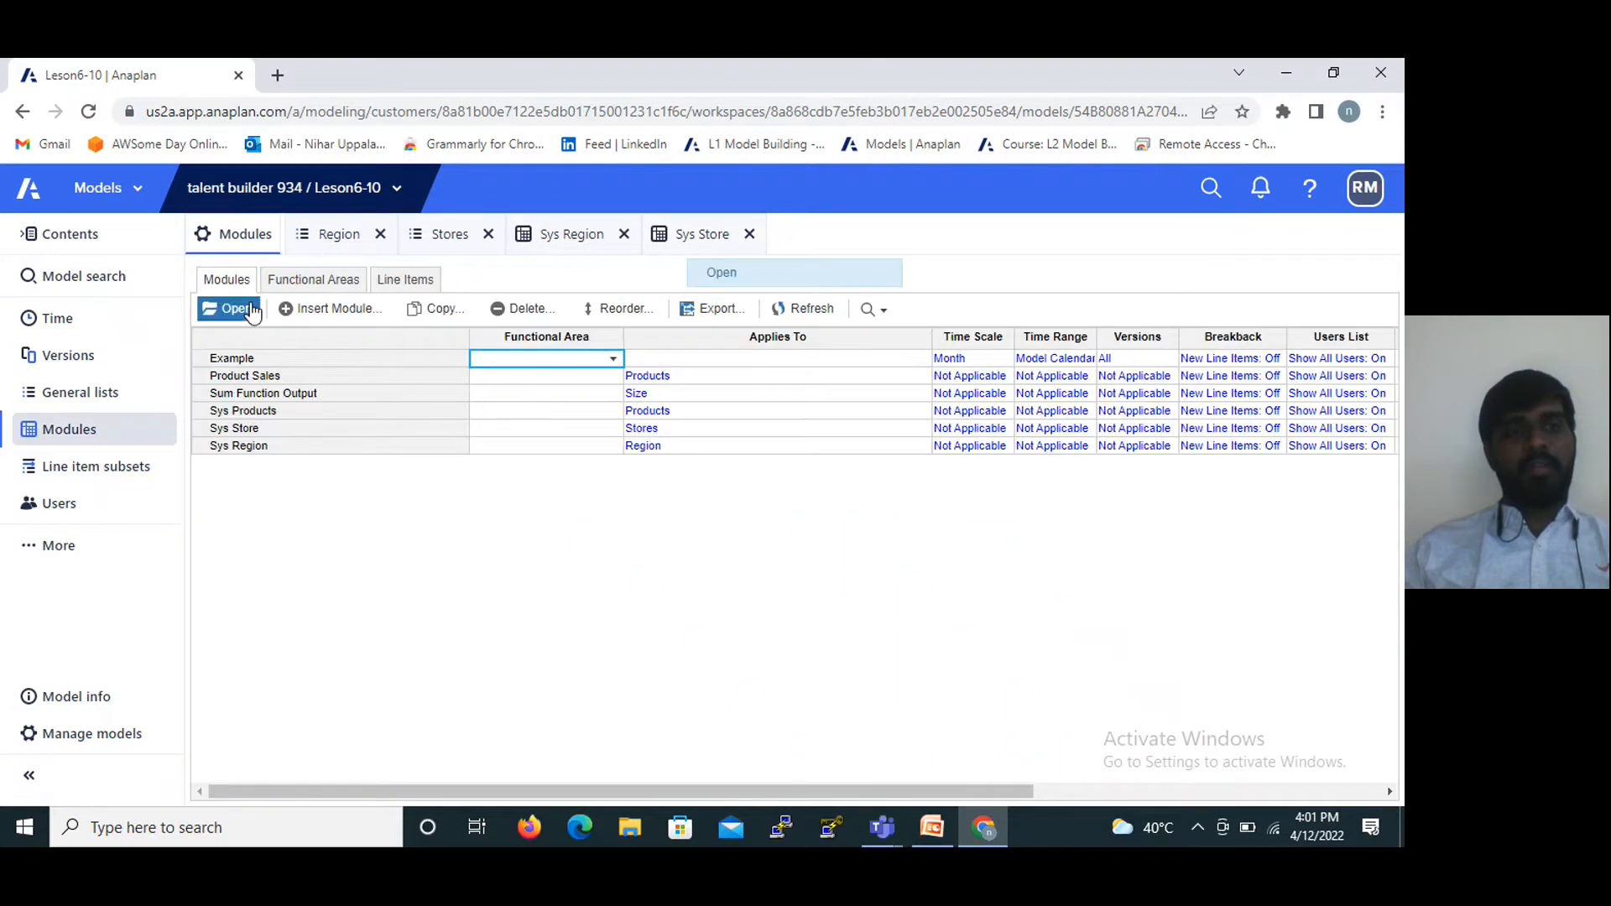
click(302, 309)
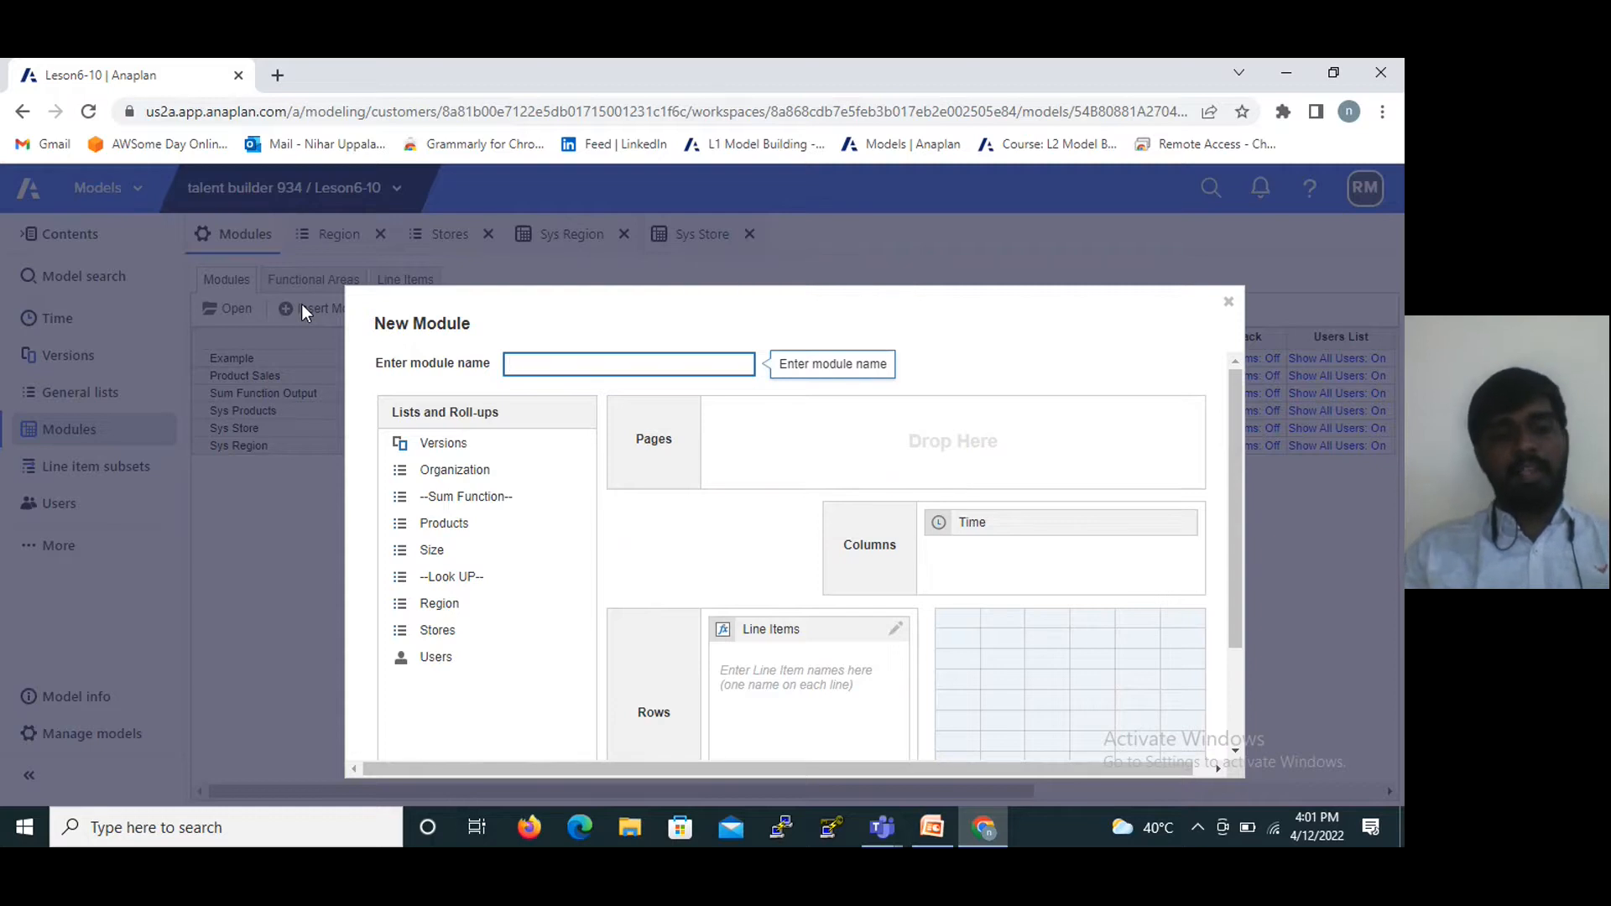
text(R)
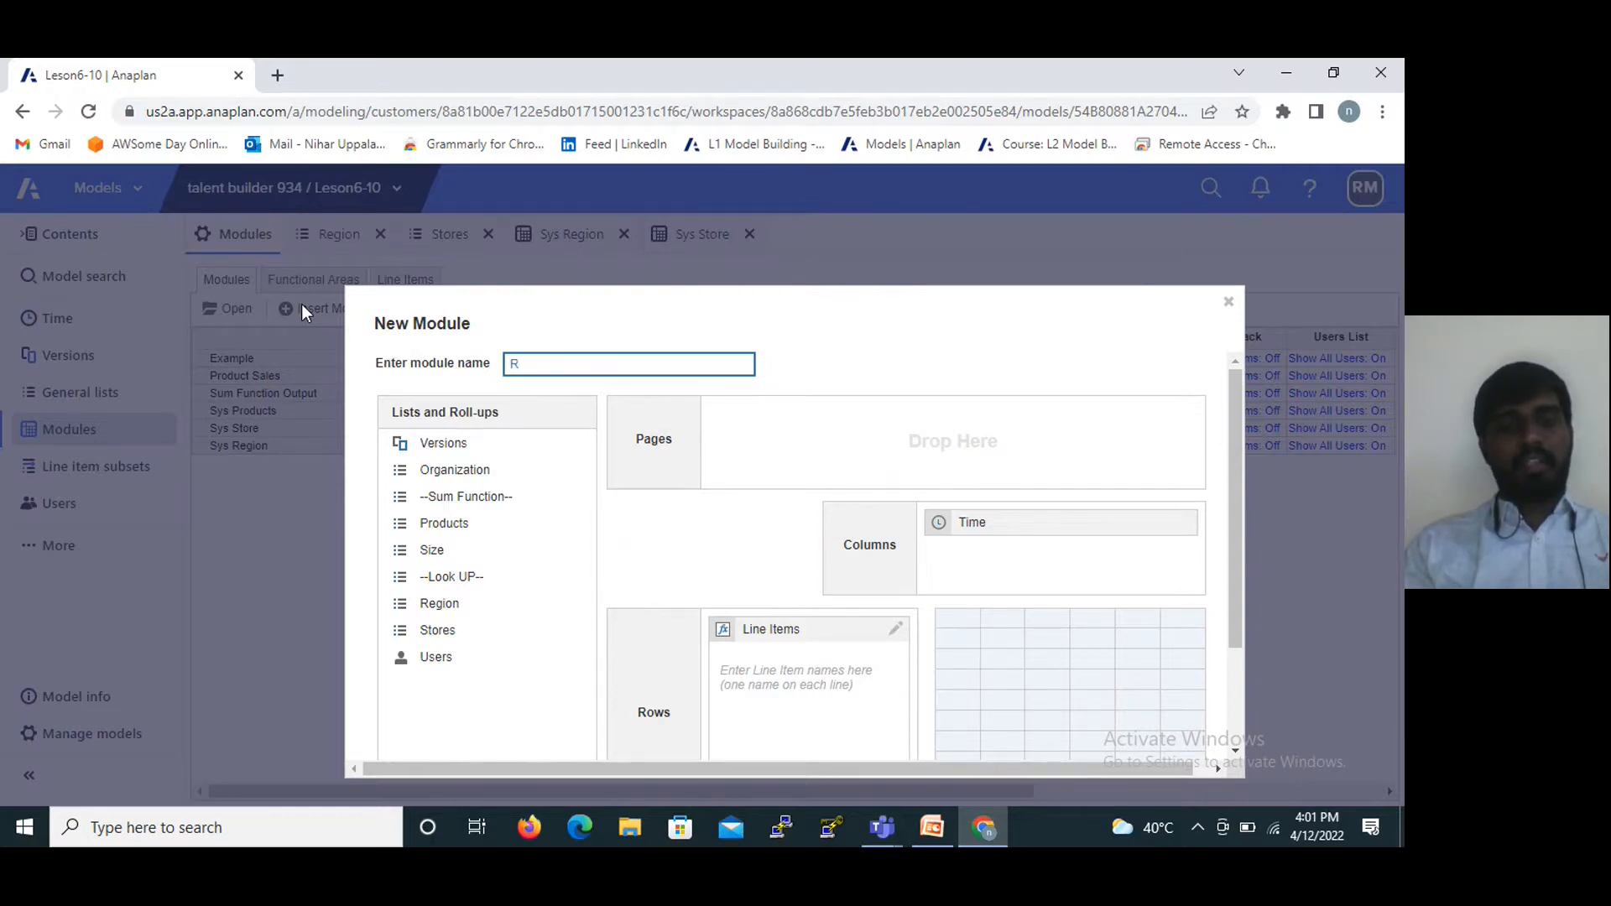
text(egiona)
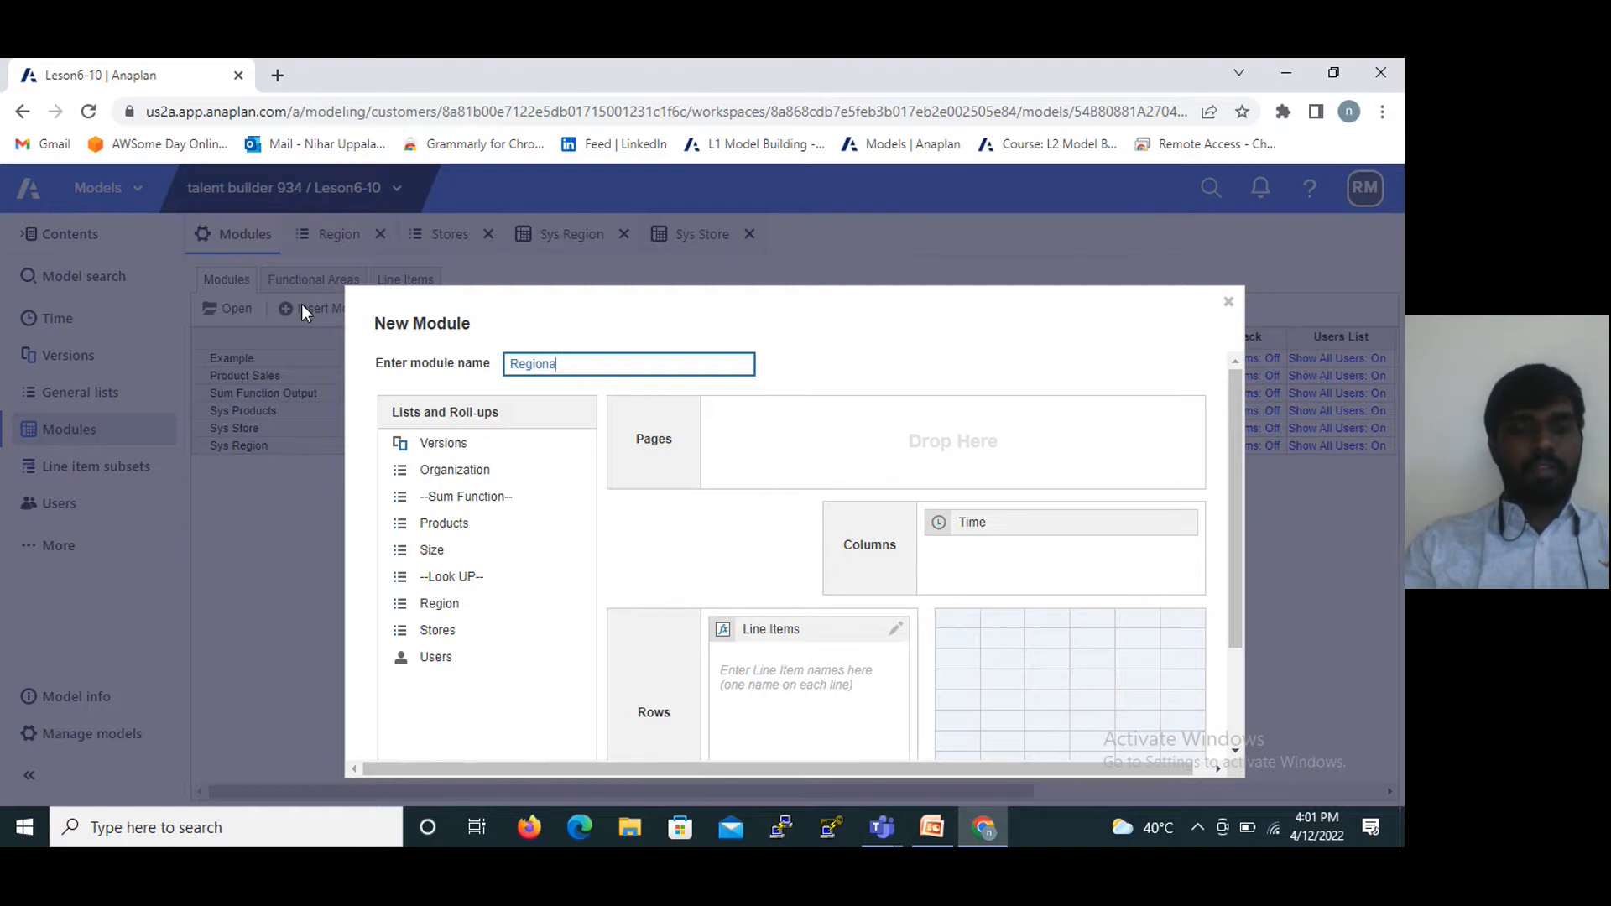
key(BackSpace)
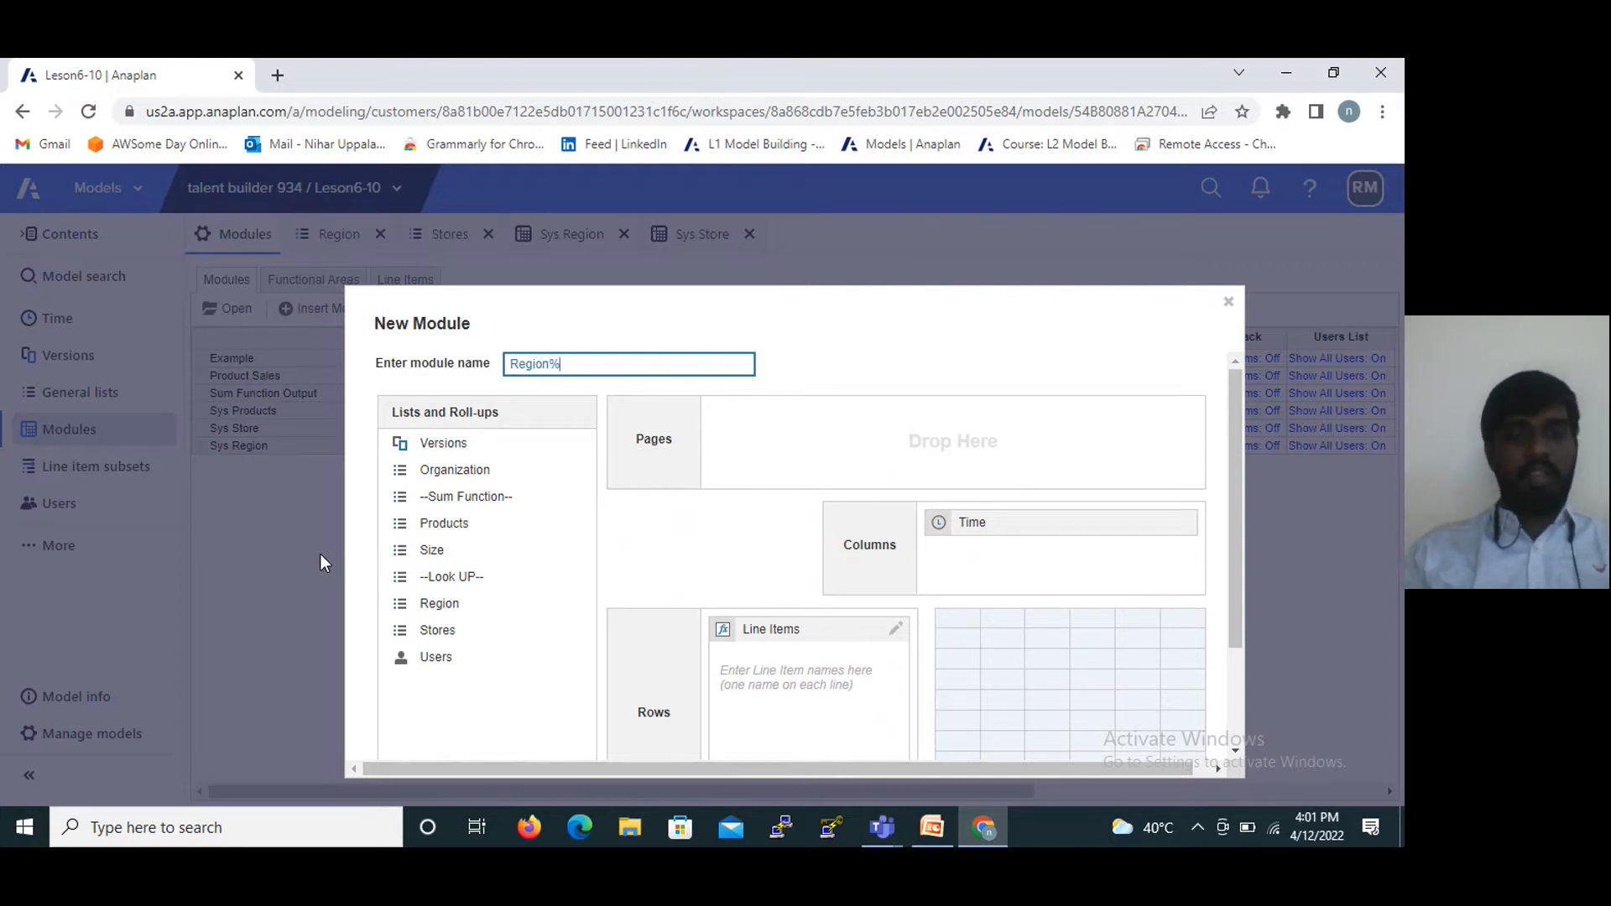
drag(437, 611, 445, 688)
Add a line item named %increase to the new module and create the module.
click(818, 690)
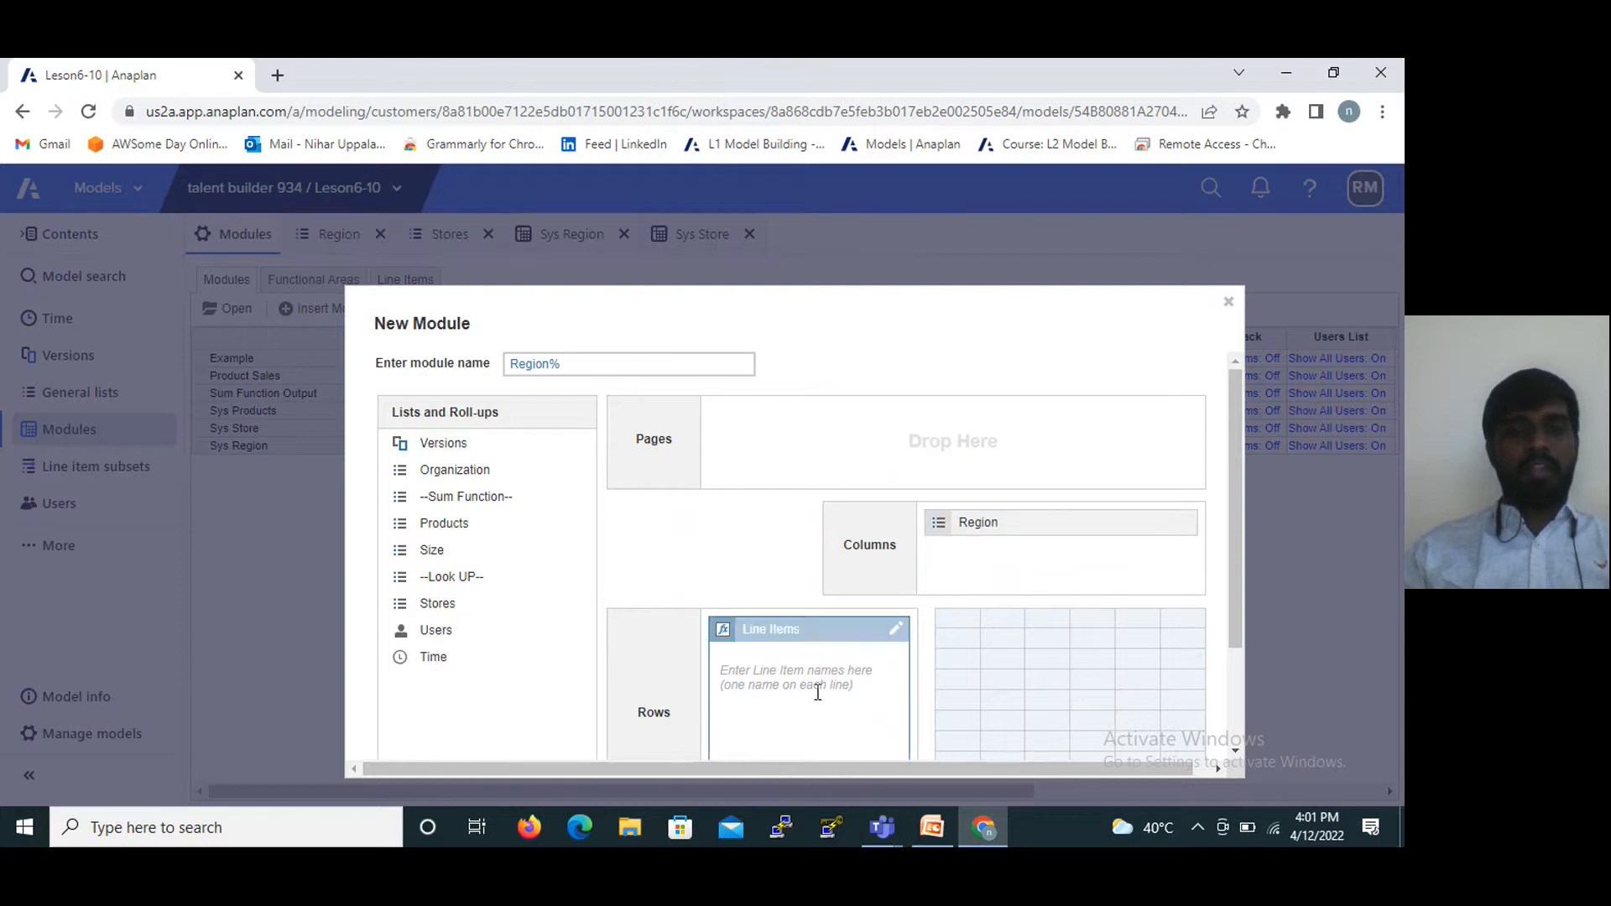
scroll(778, 675, down, 1)
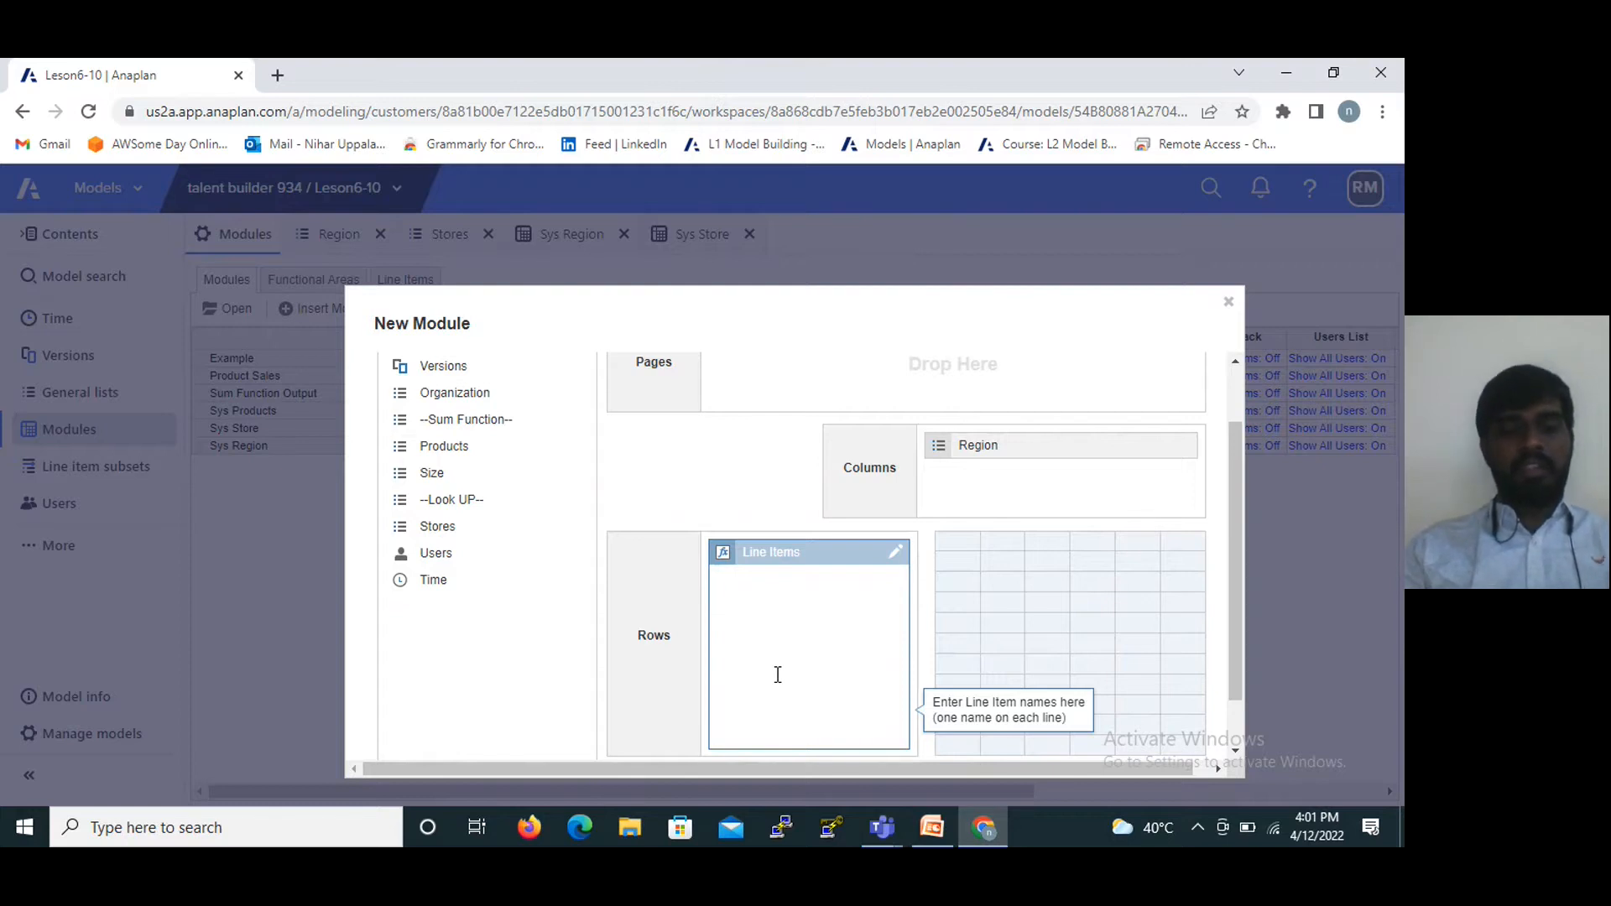
text(%)
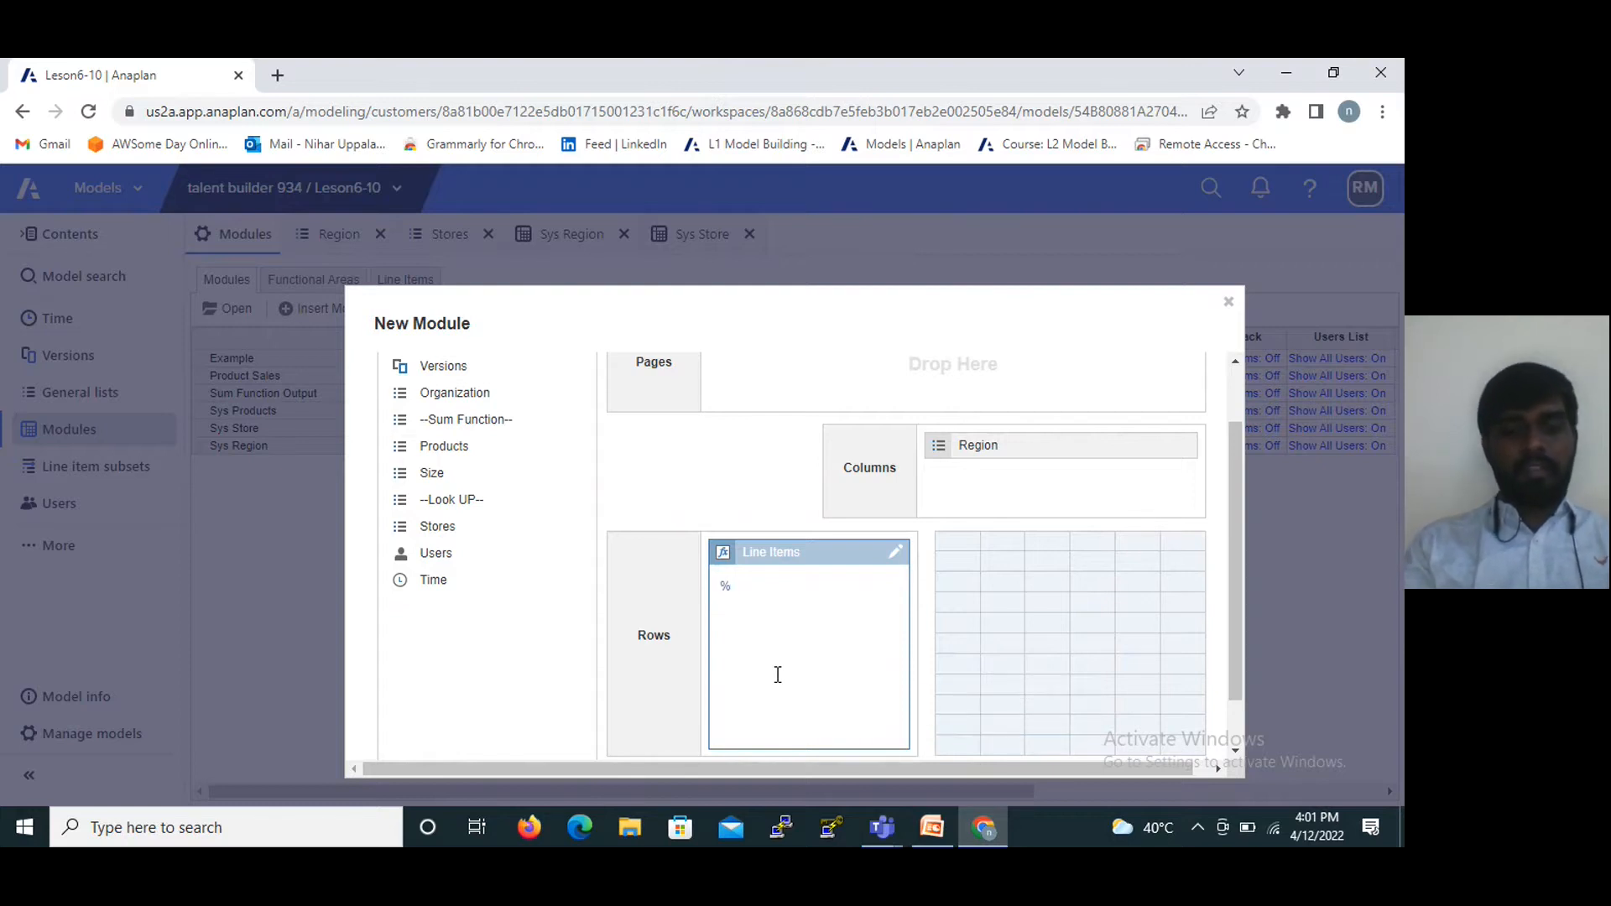
key(BackSpace)
key(BackSpace)
text(increase)
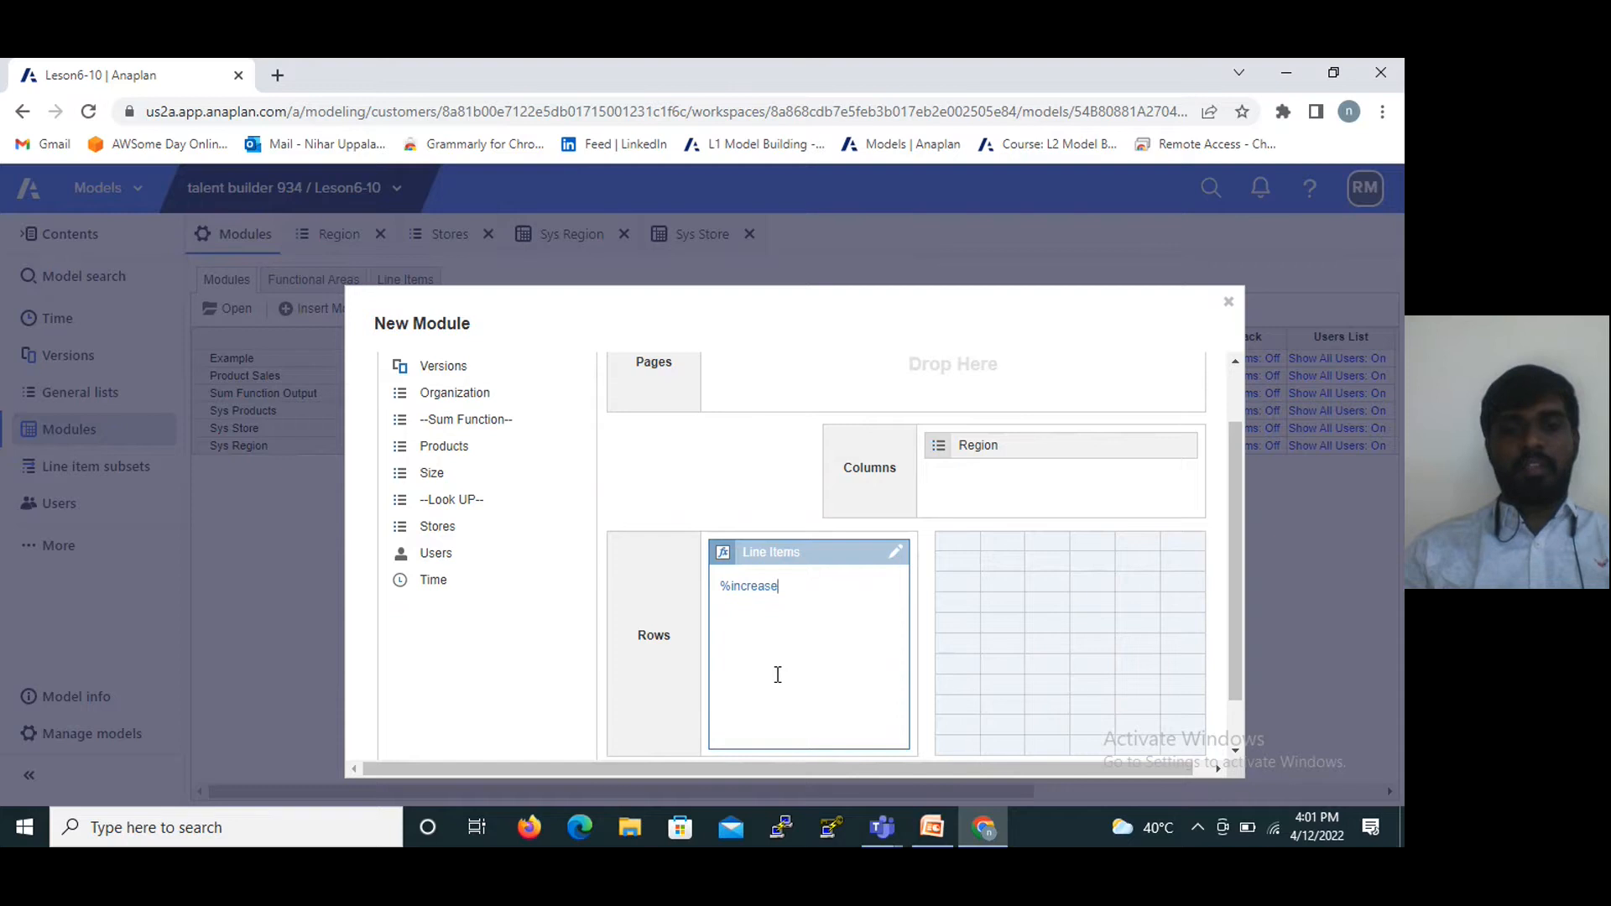
key(Return)
click(955, 663)
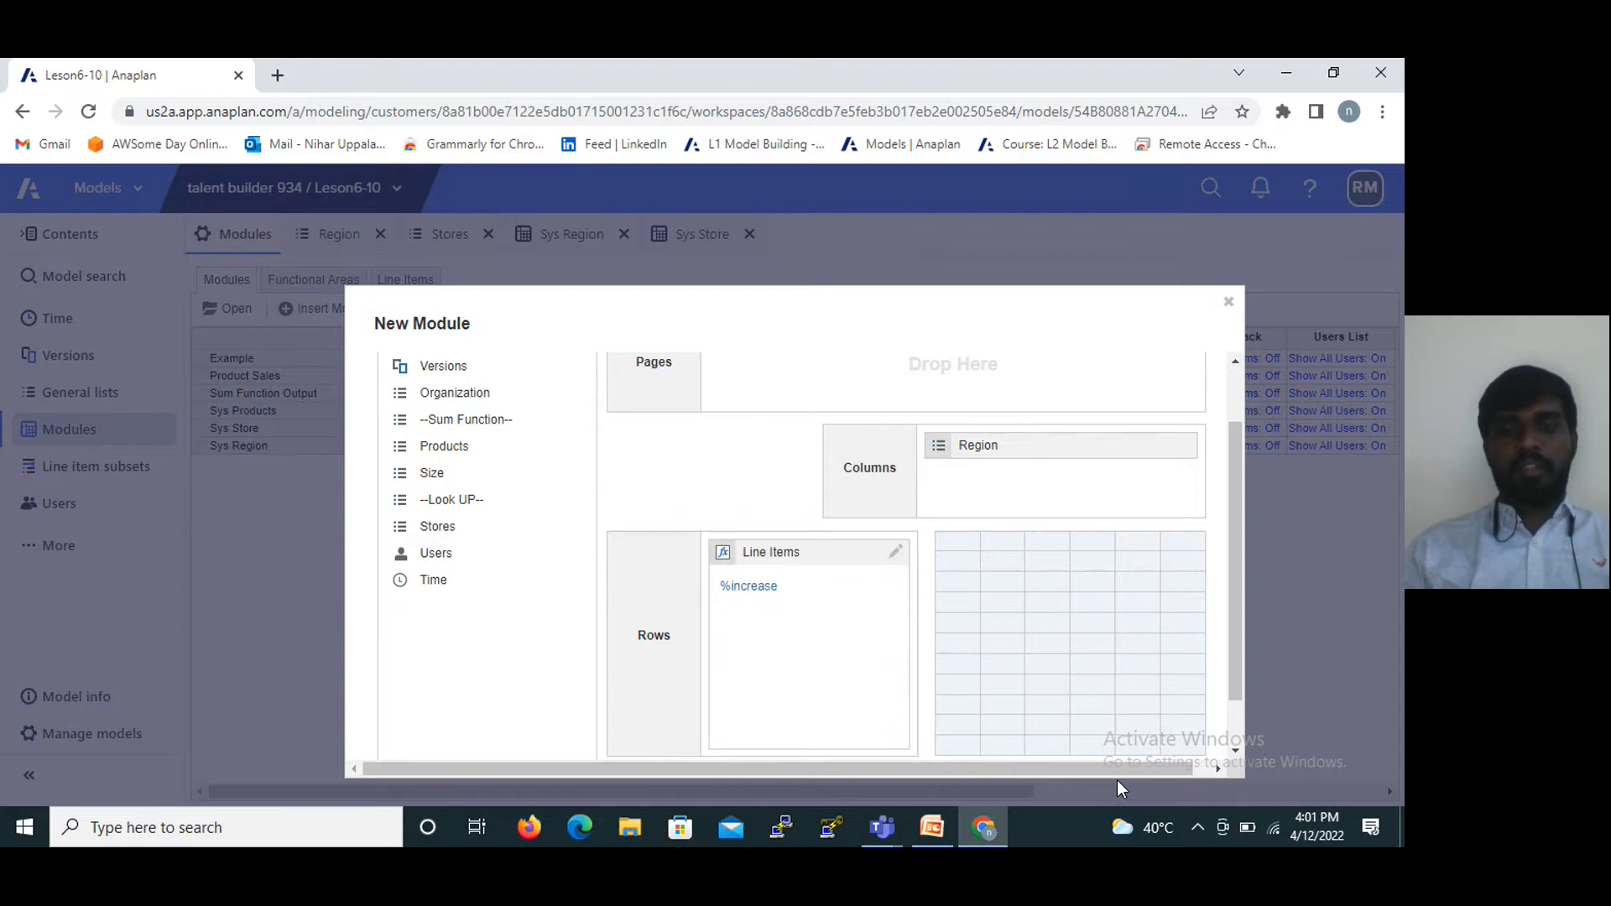
scroll(1091, 658, down, 1)
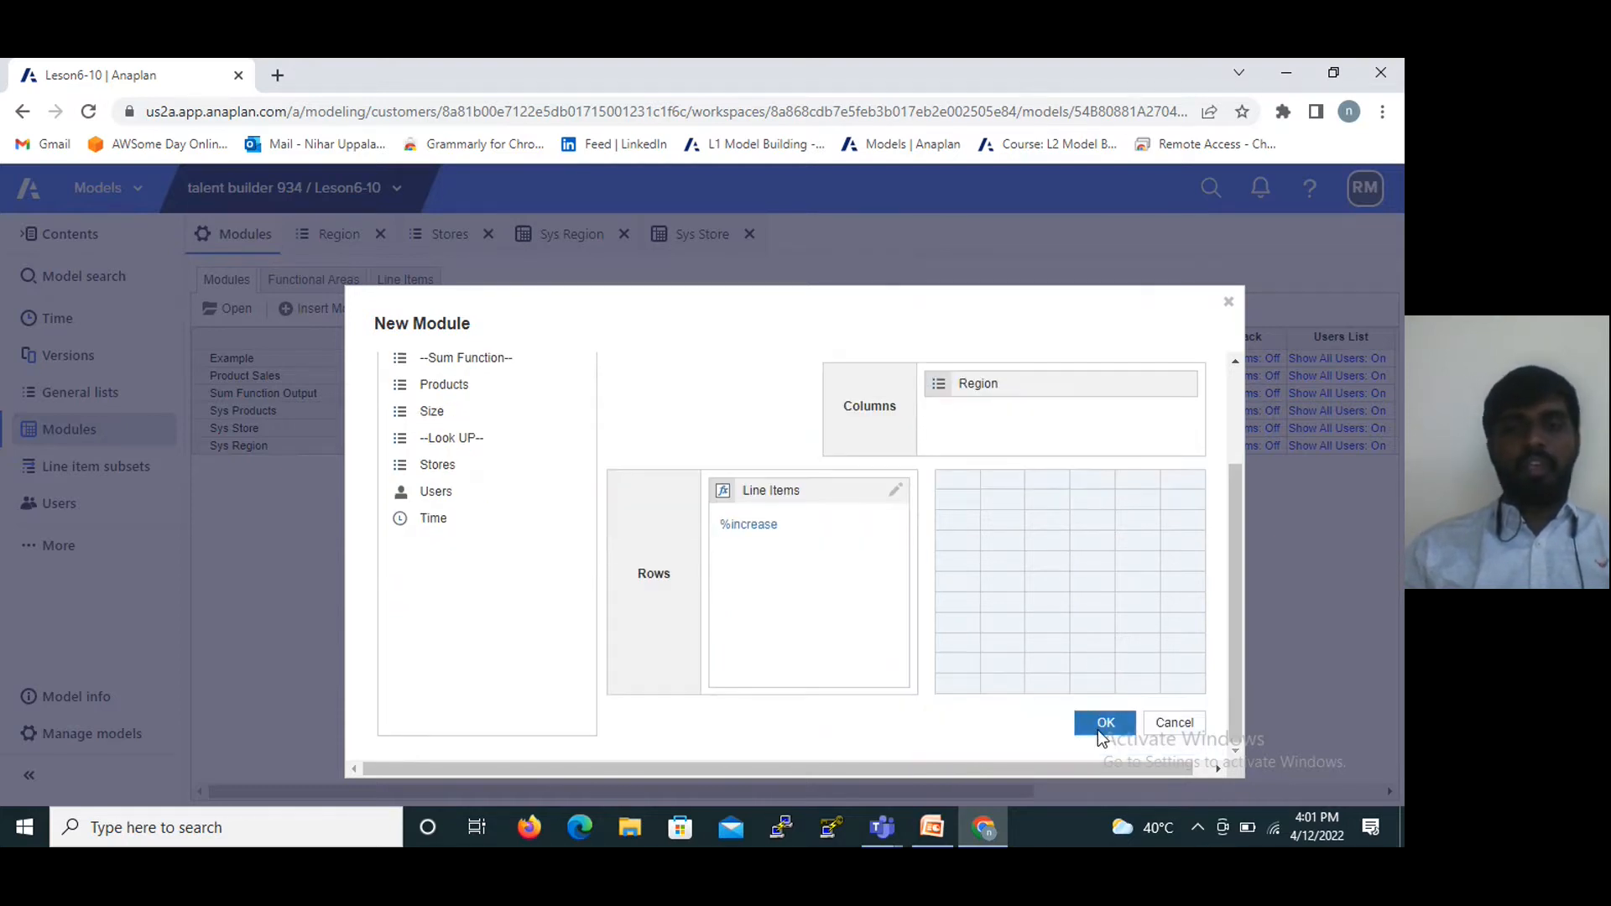
click(1104, 726)
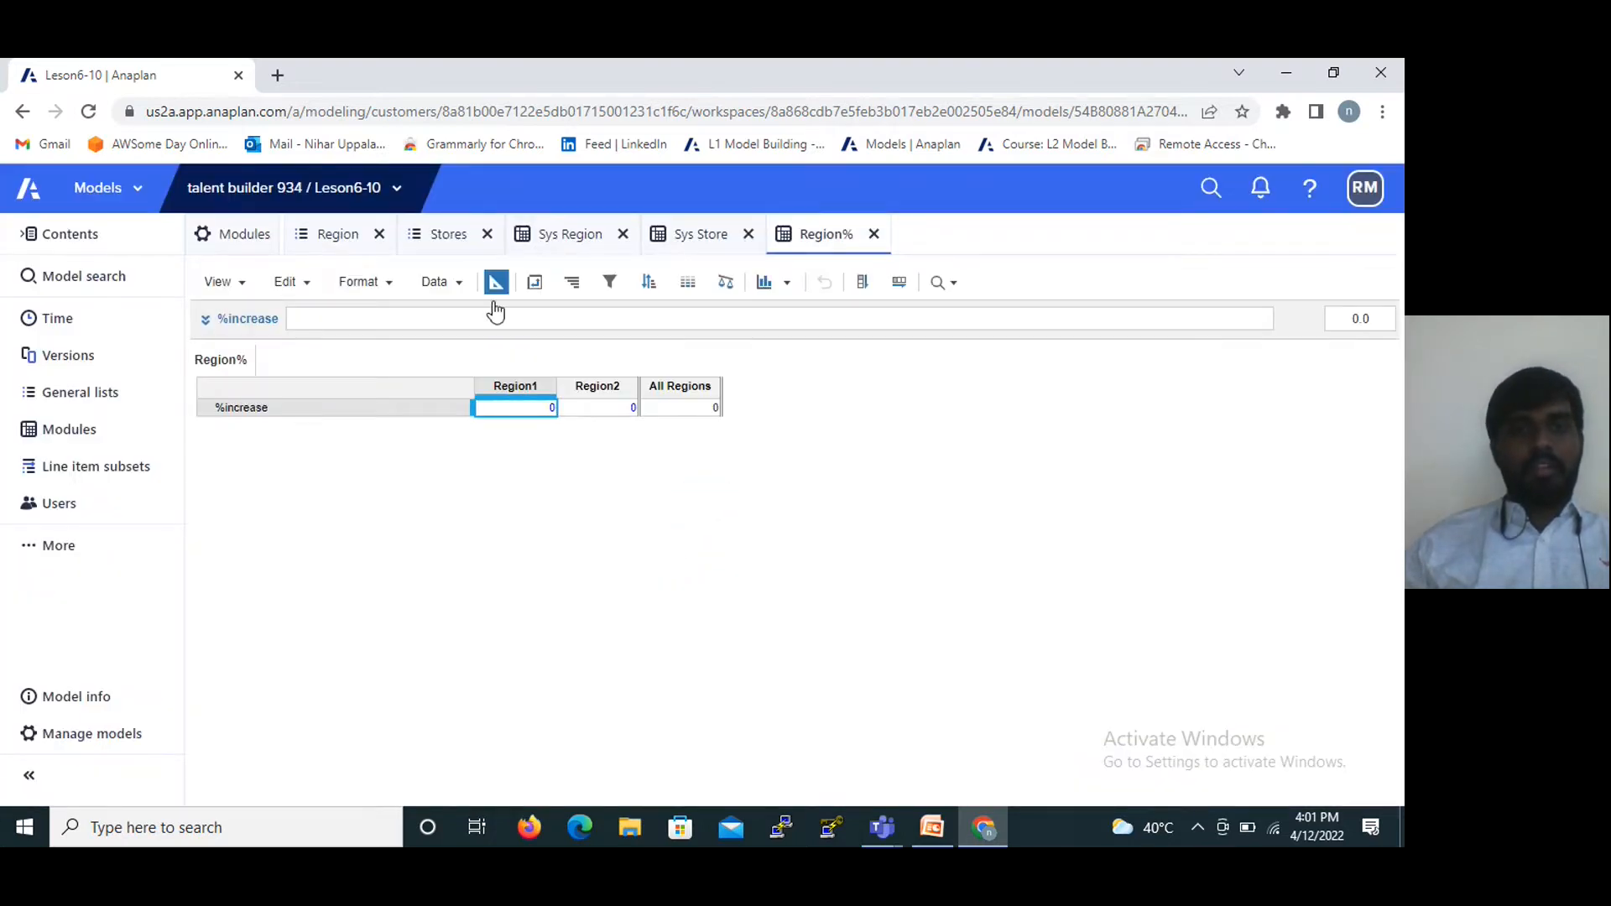
Pivot the Region% module so that the Region list is on rows and line items are on columns.
click(574, 286)
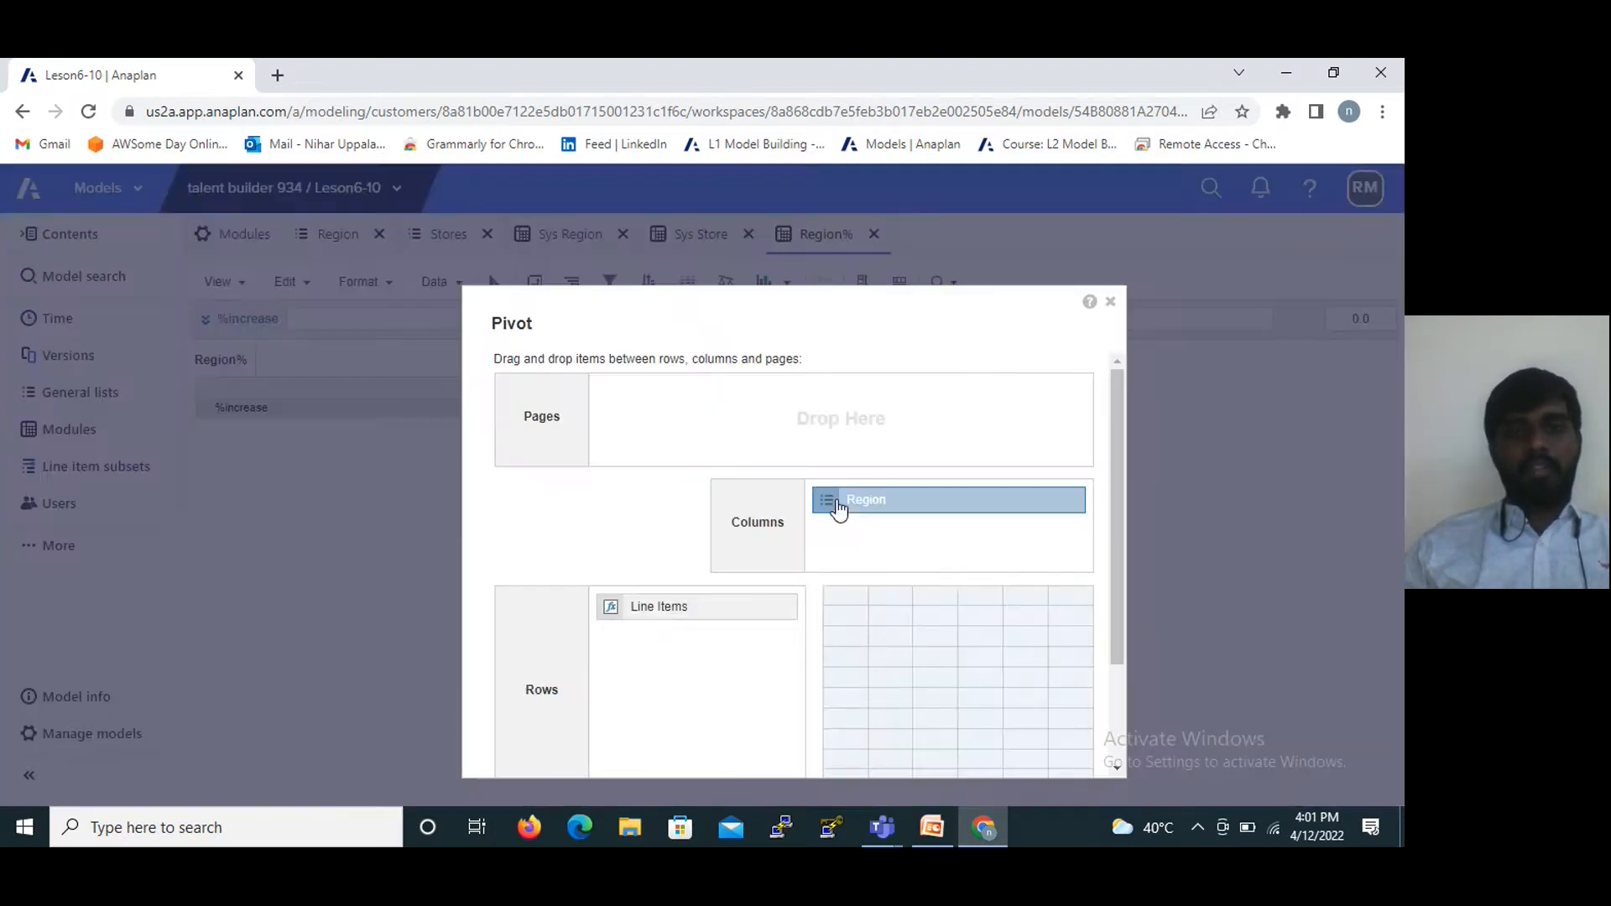
drag(856, 518, 700, 622)
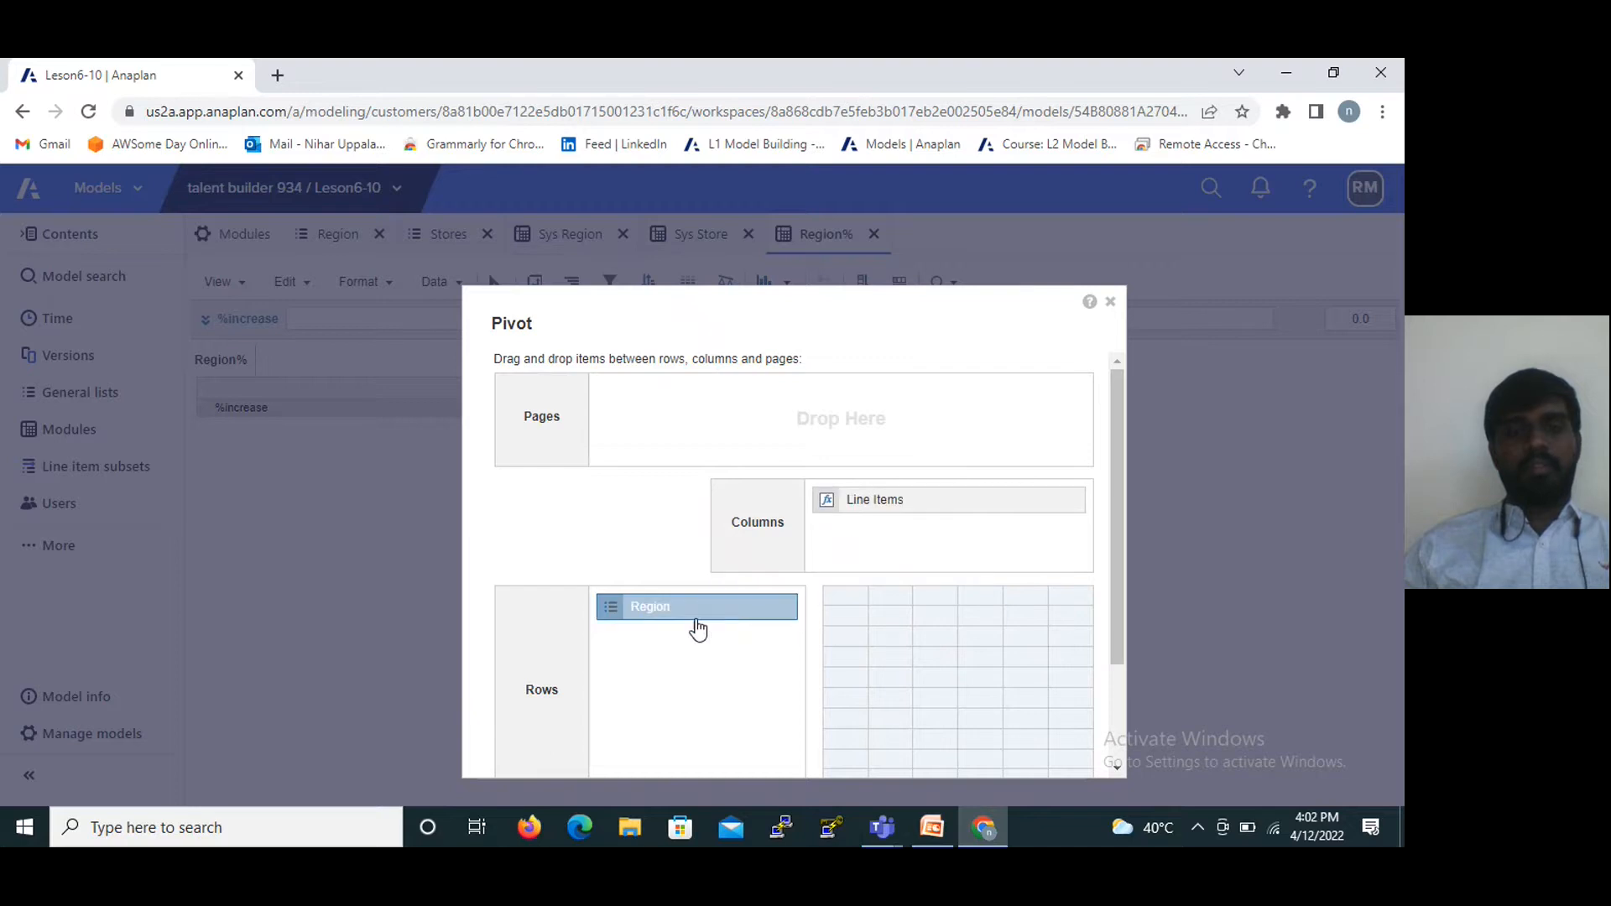
scroll(893, 744, down, 1)
scroll(893, 744, down, 3)
click(1007, 745)
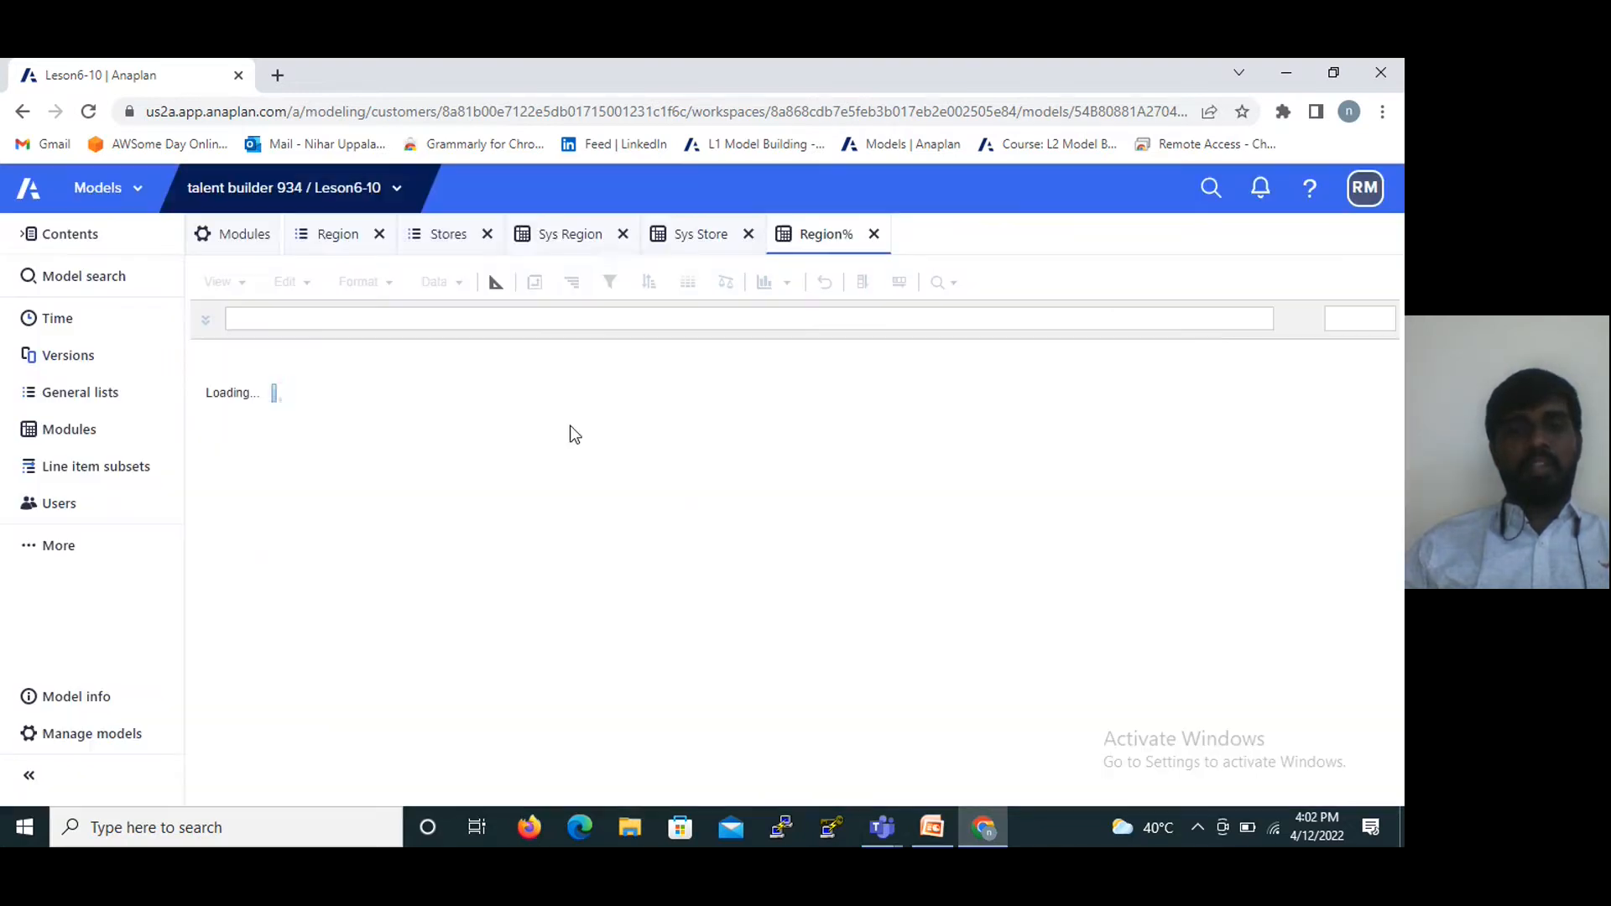
Format the %increase line item in the Region% blueprint as a number with 2 decimal places and Percentage units.
click(495, 284)
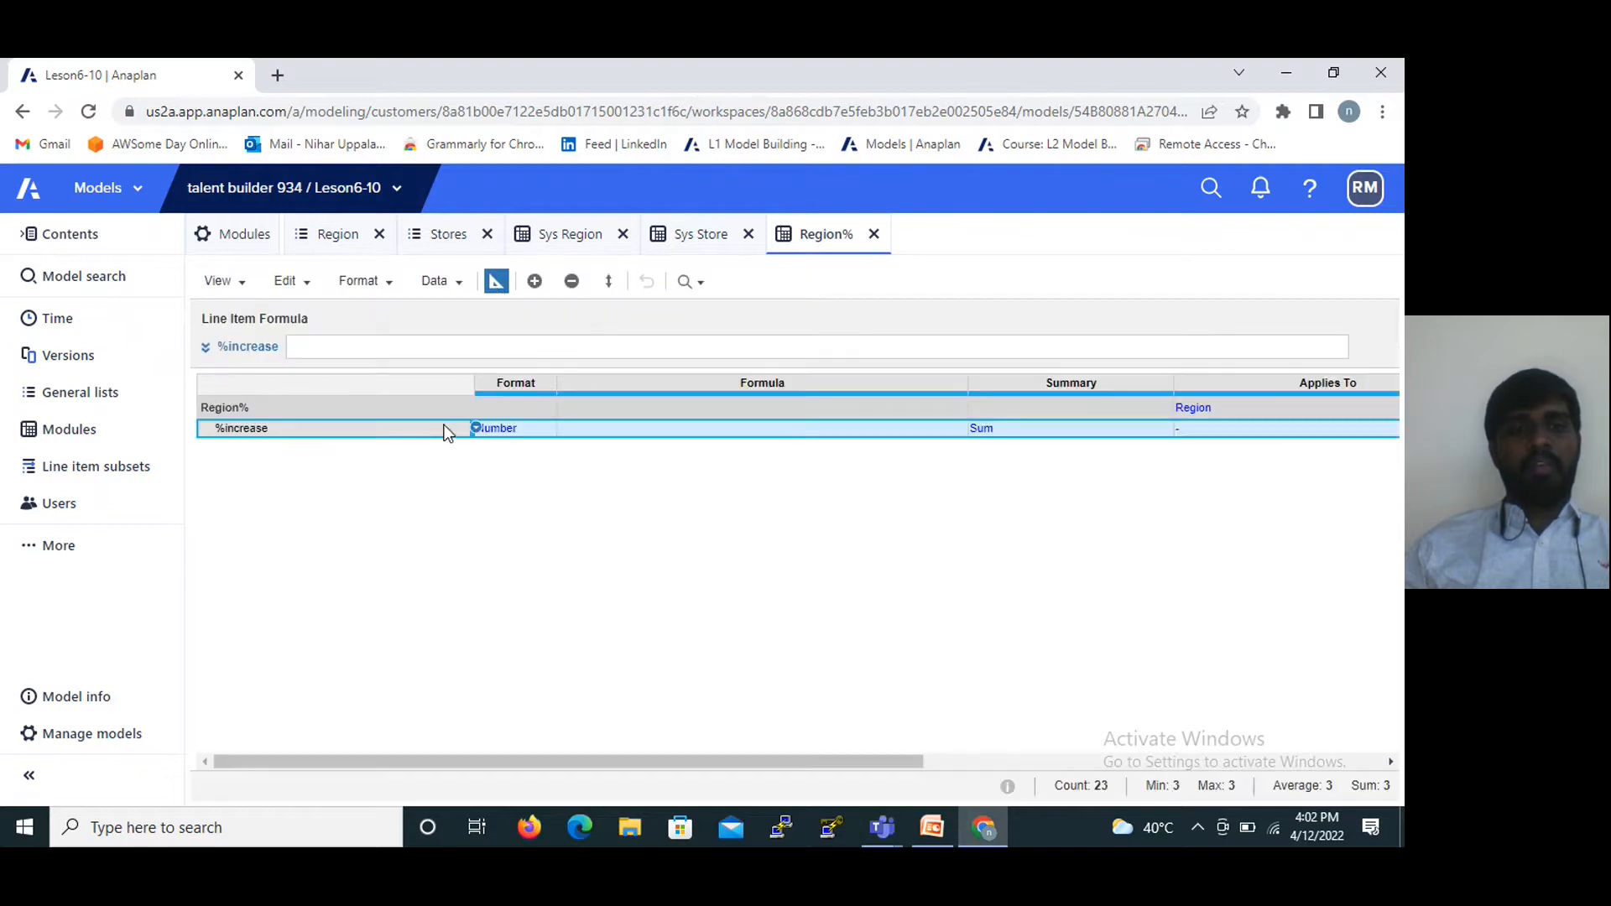
click(532, 434)
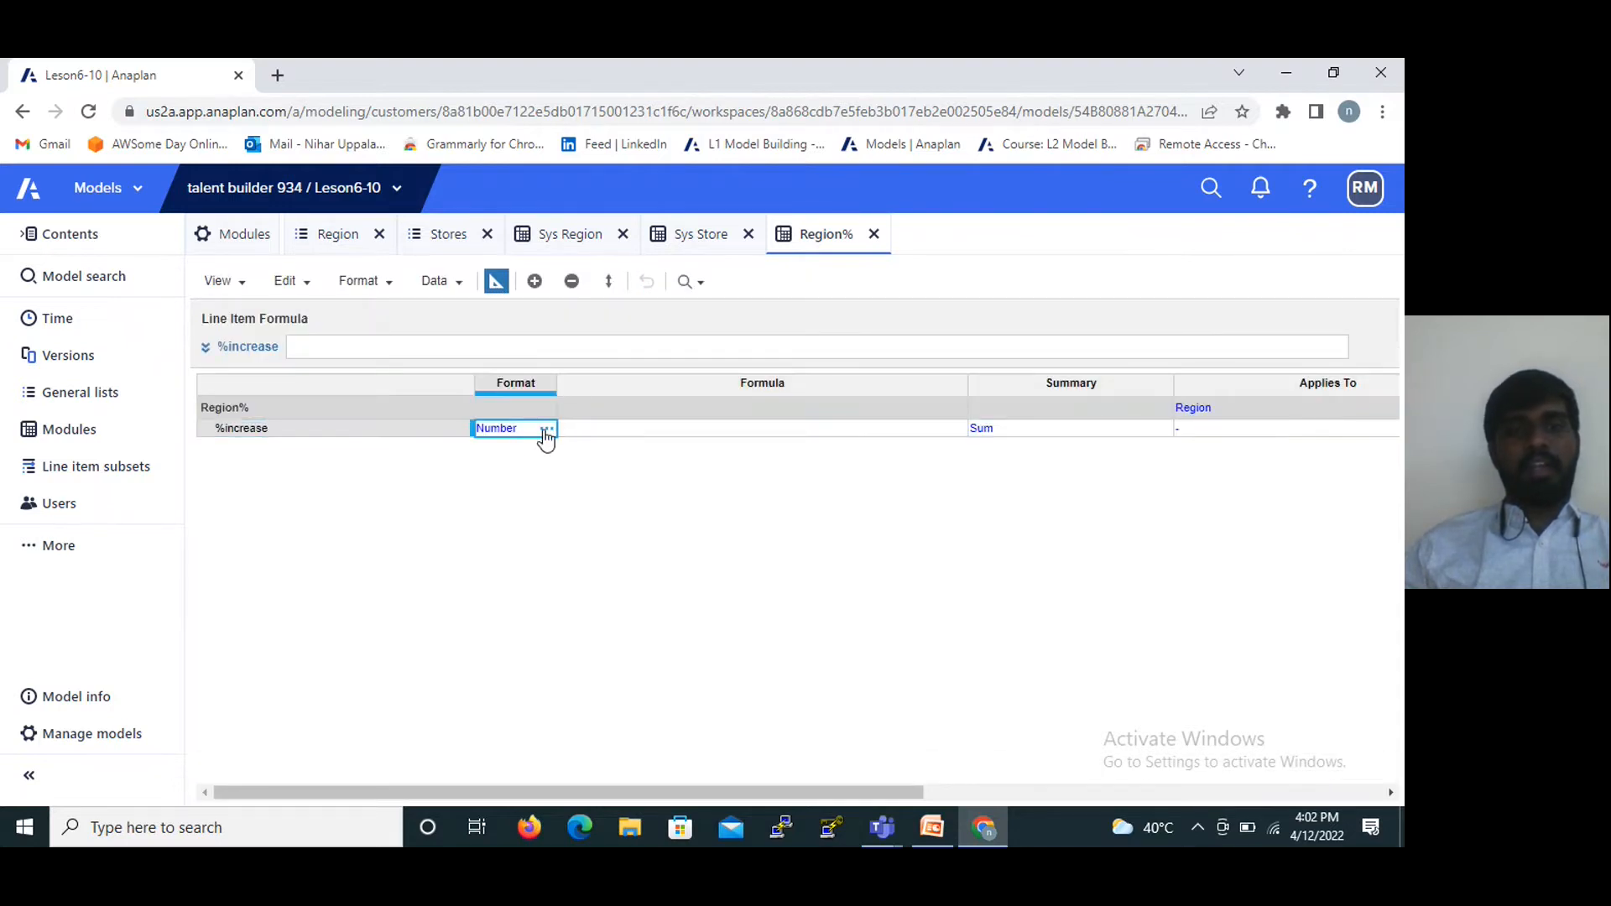
click(543, 430)
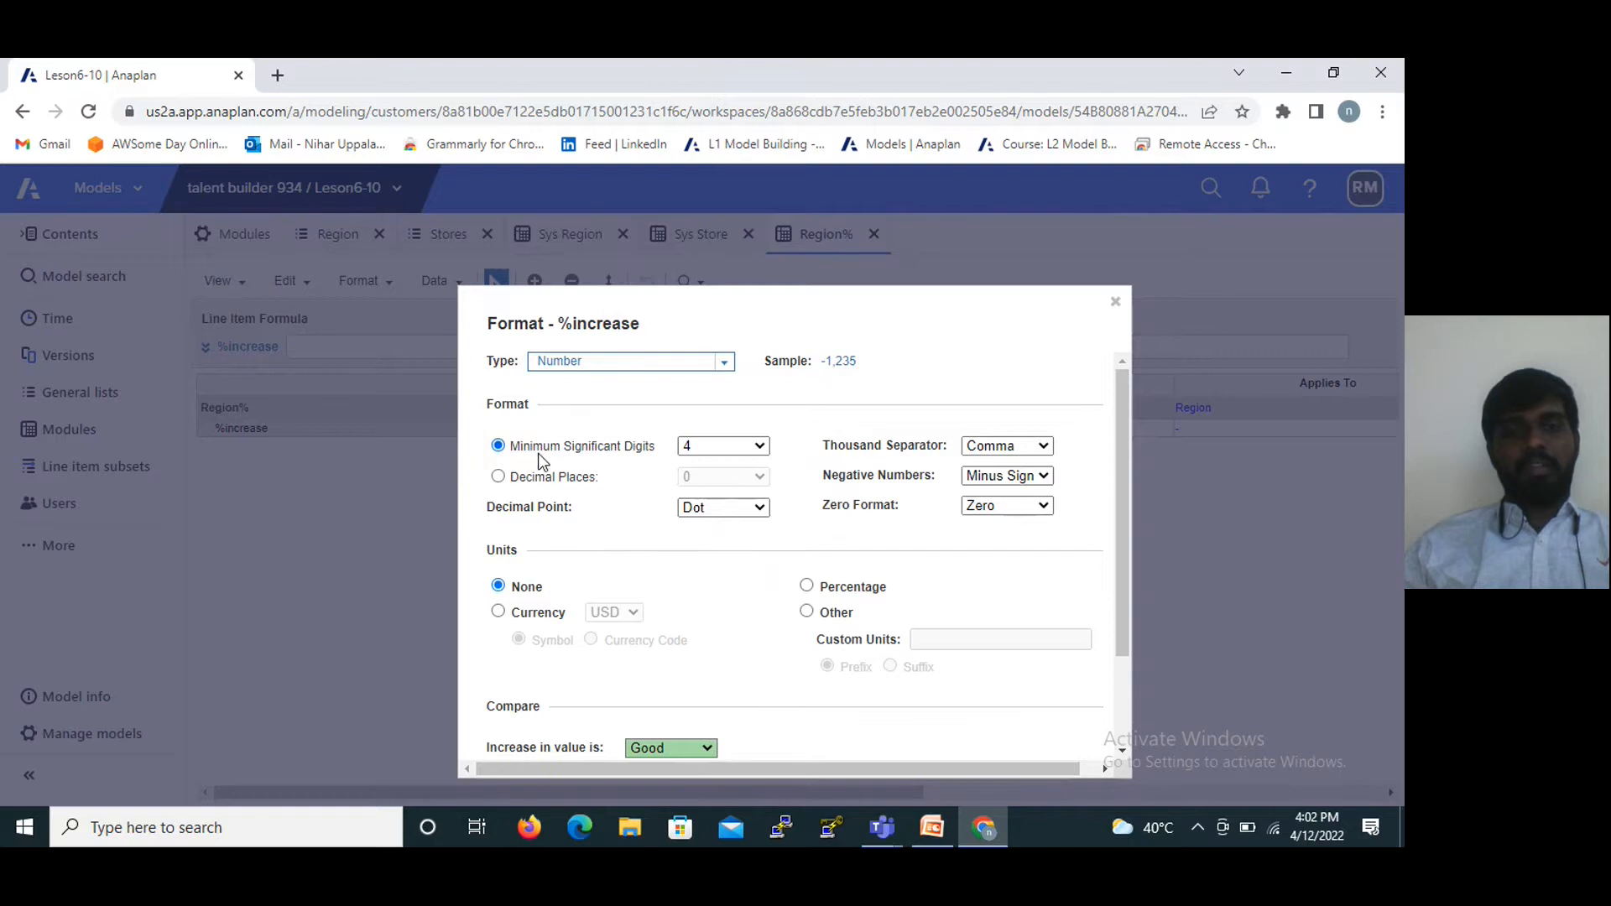
click(499, 477)
click(755, 477)
click(689, 530)
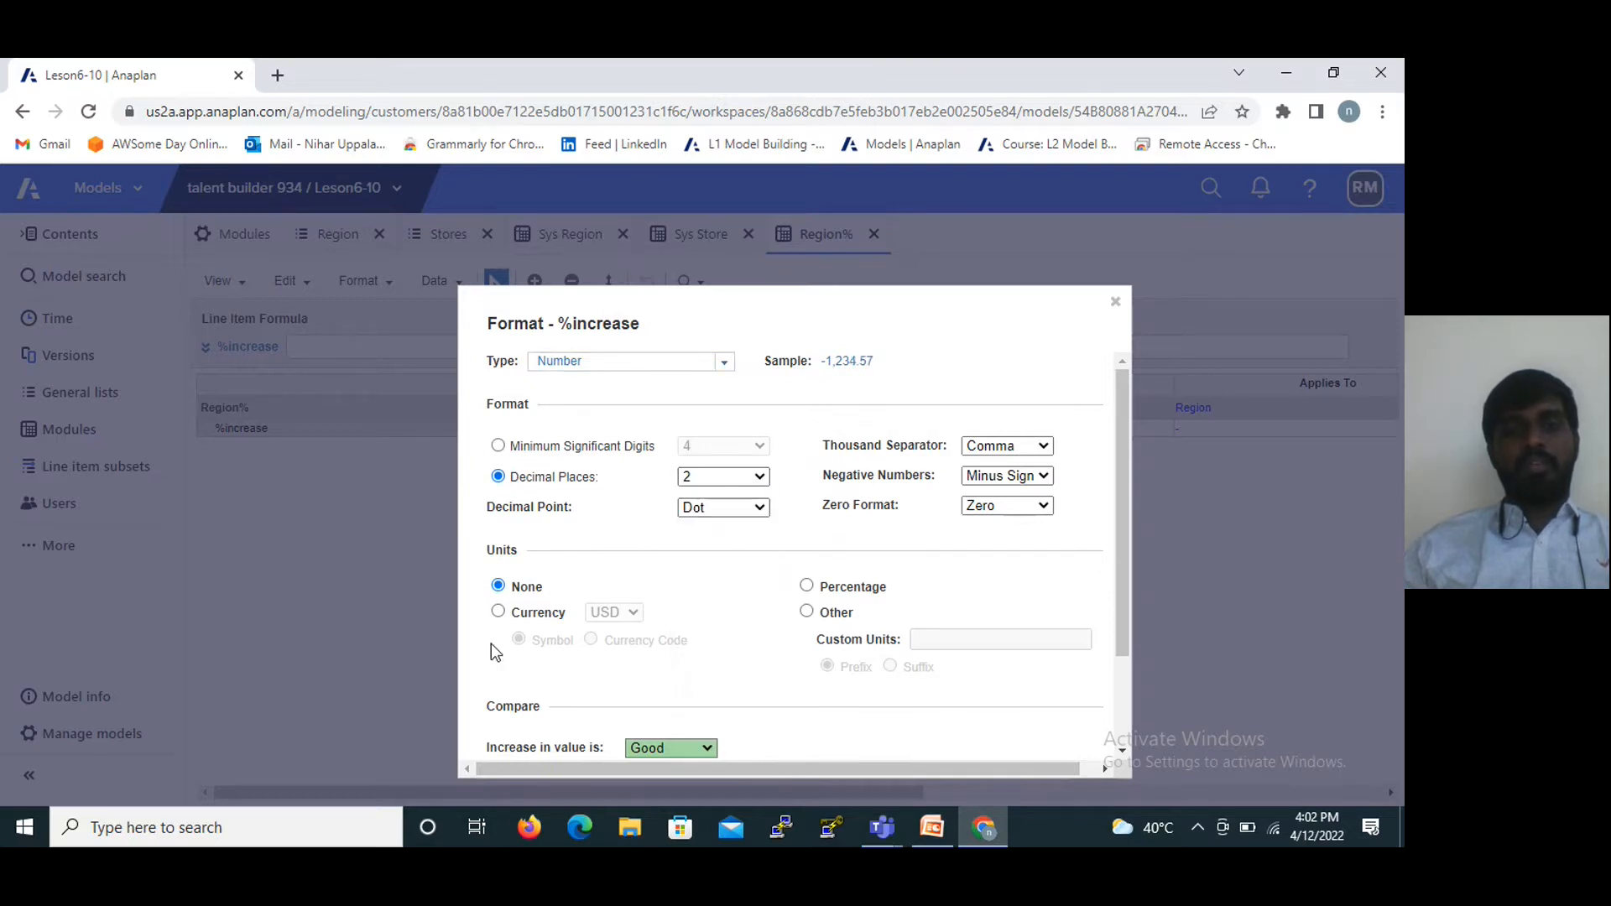
click(806, 586)
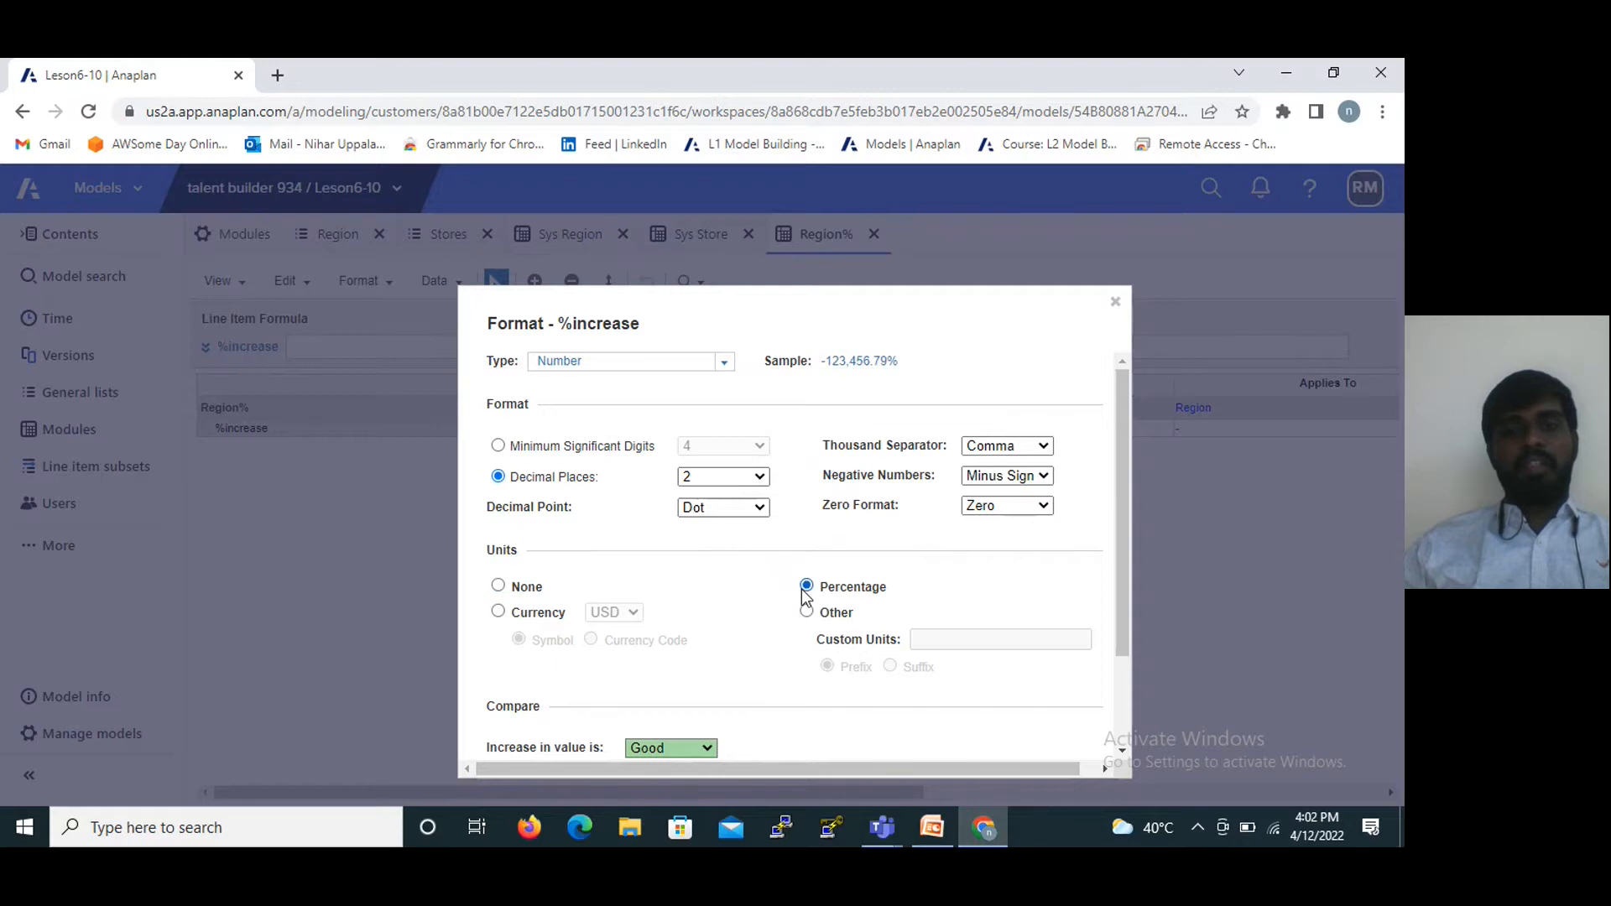
scroll(800, 570, down, 2)
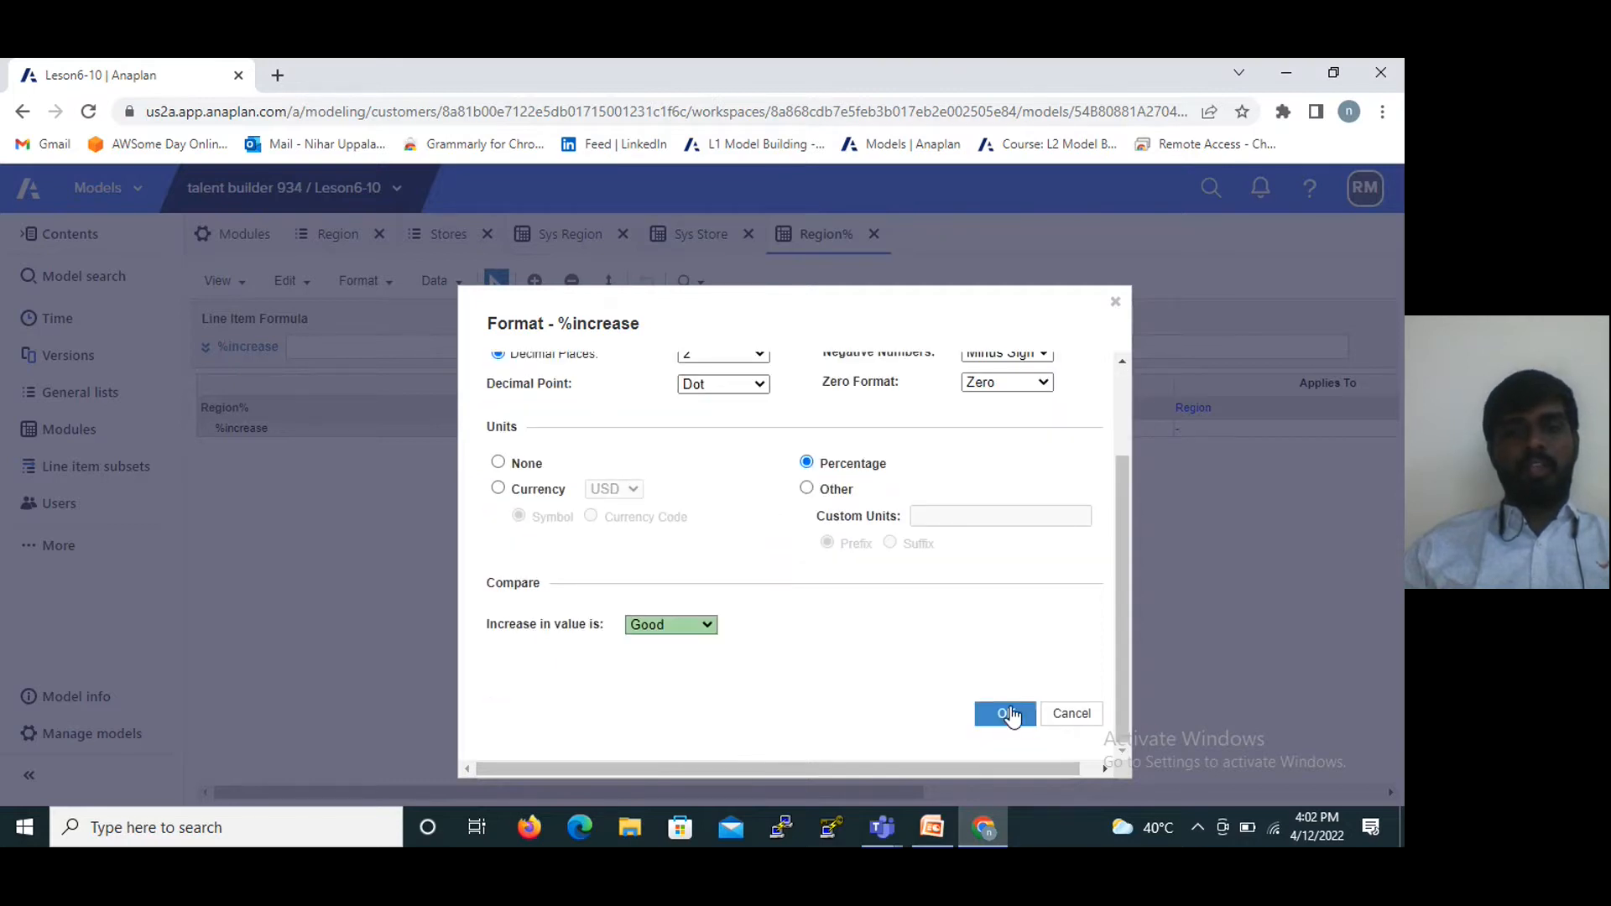
click(1006, 713)
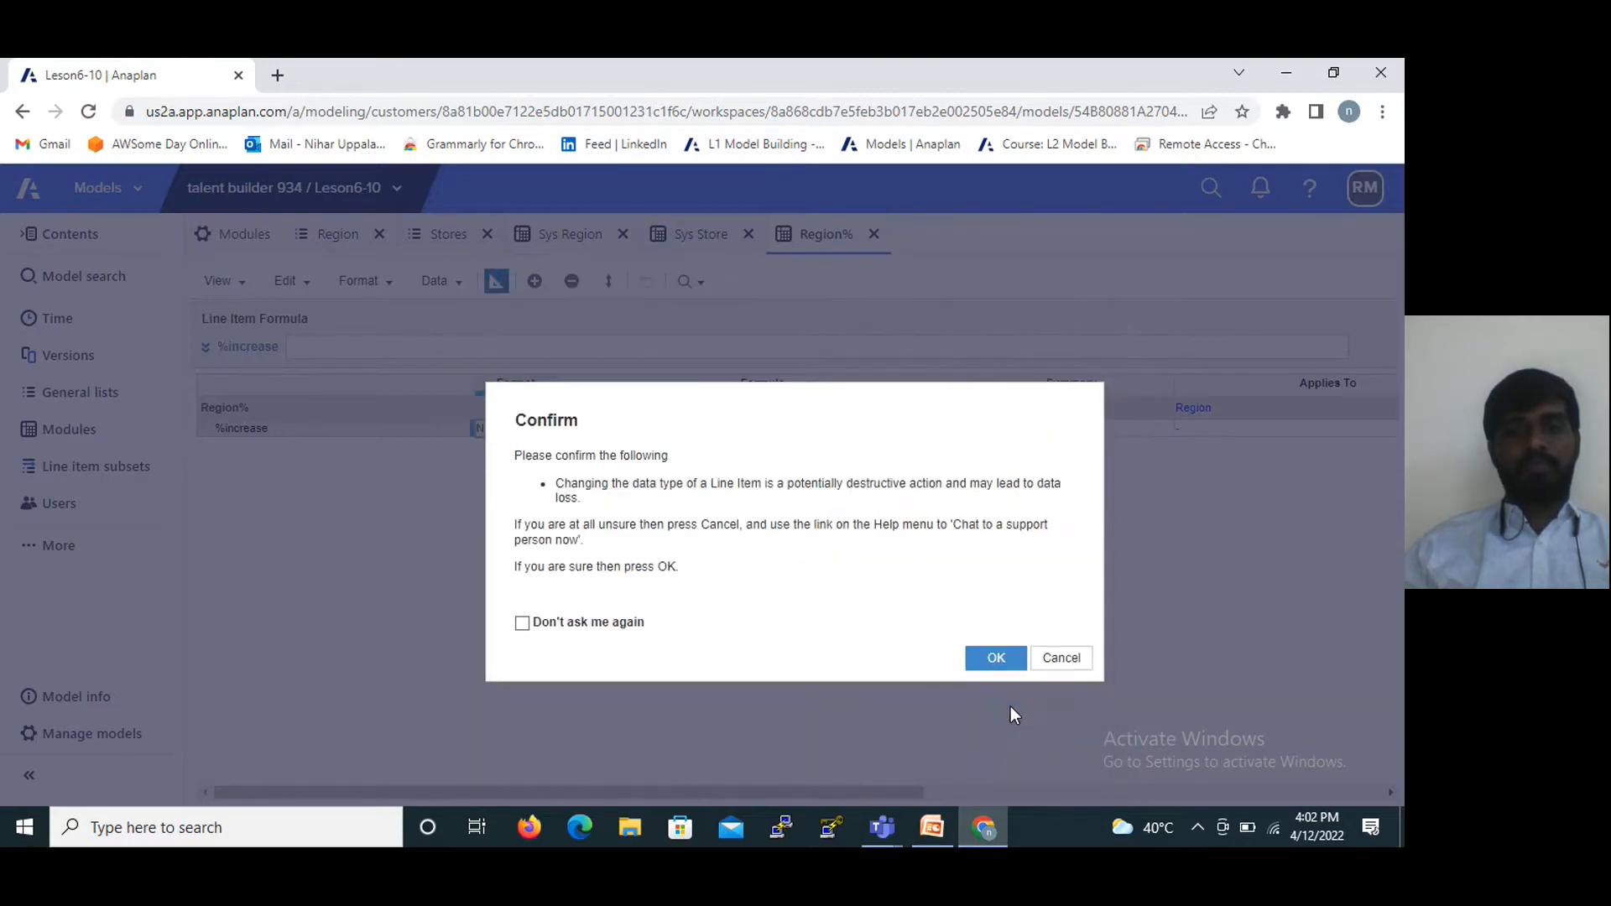
click(996, 659)
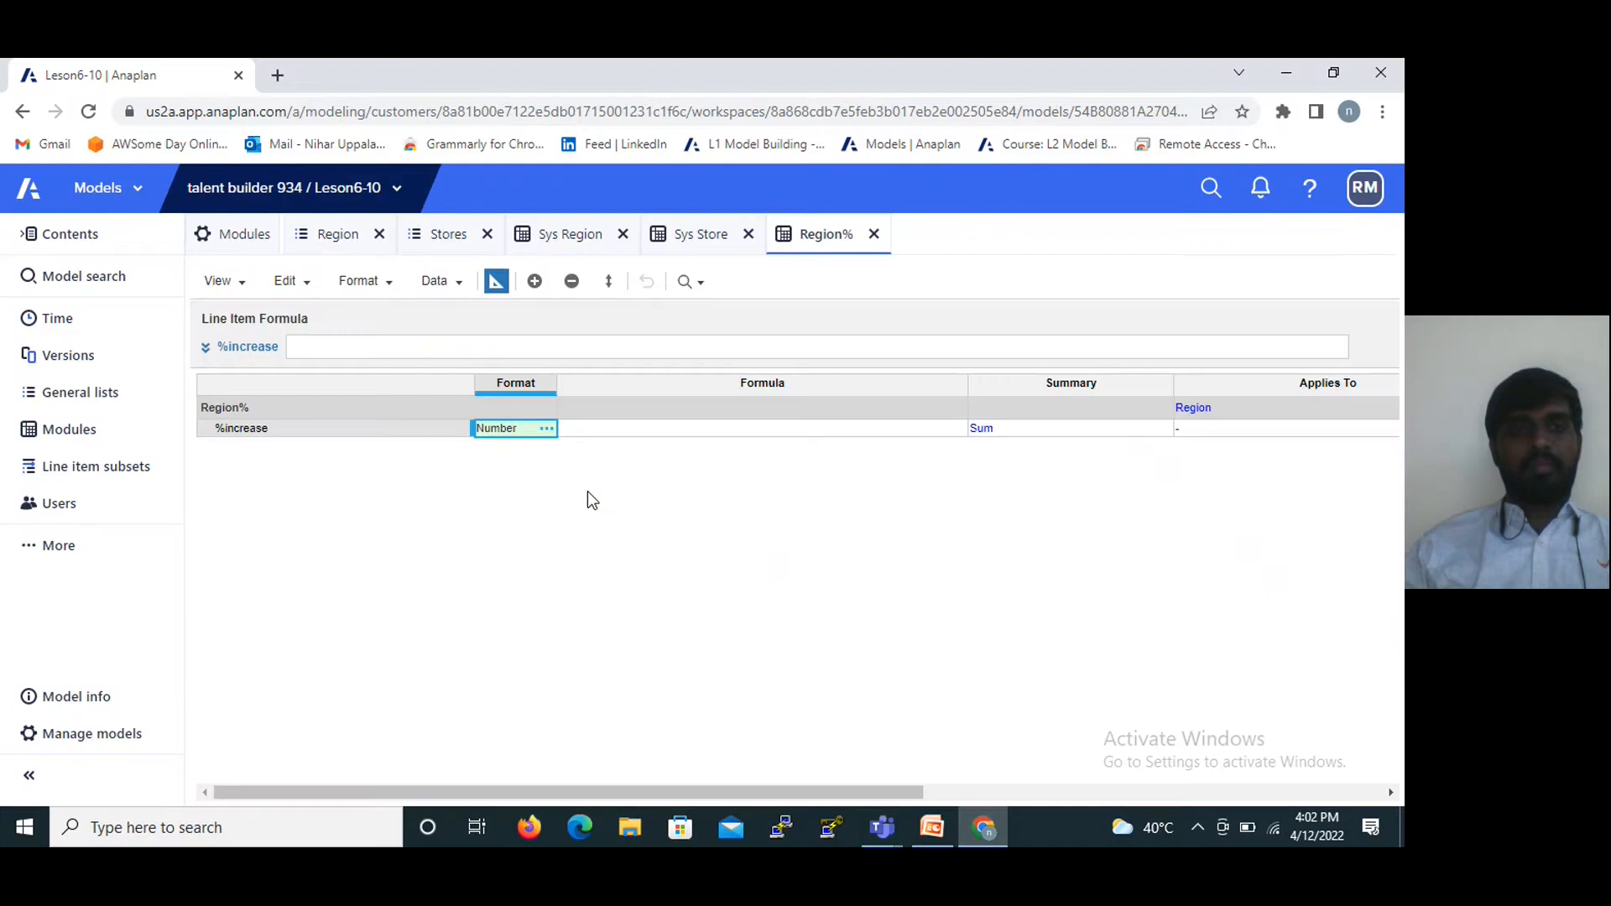
Enter %increase values of 5% for Region1 and 3% for Region2 in the Region% module.
click(494, 280)
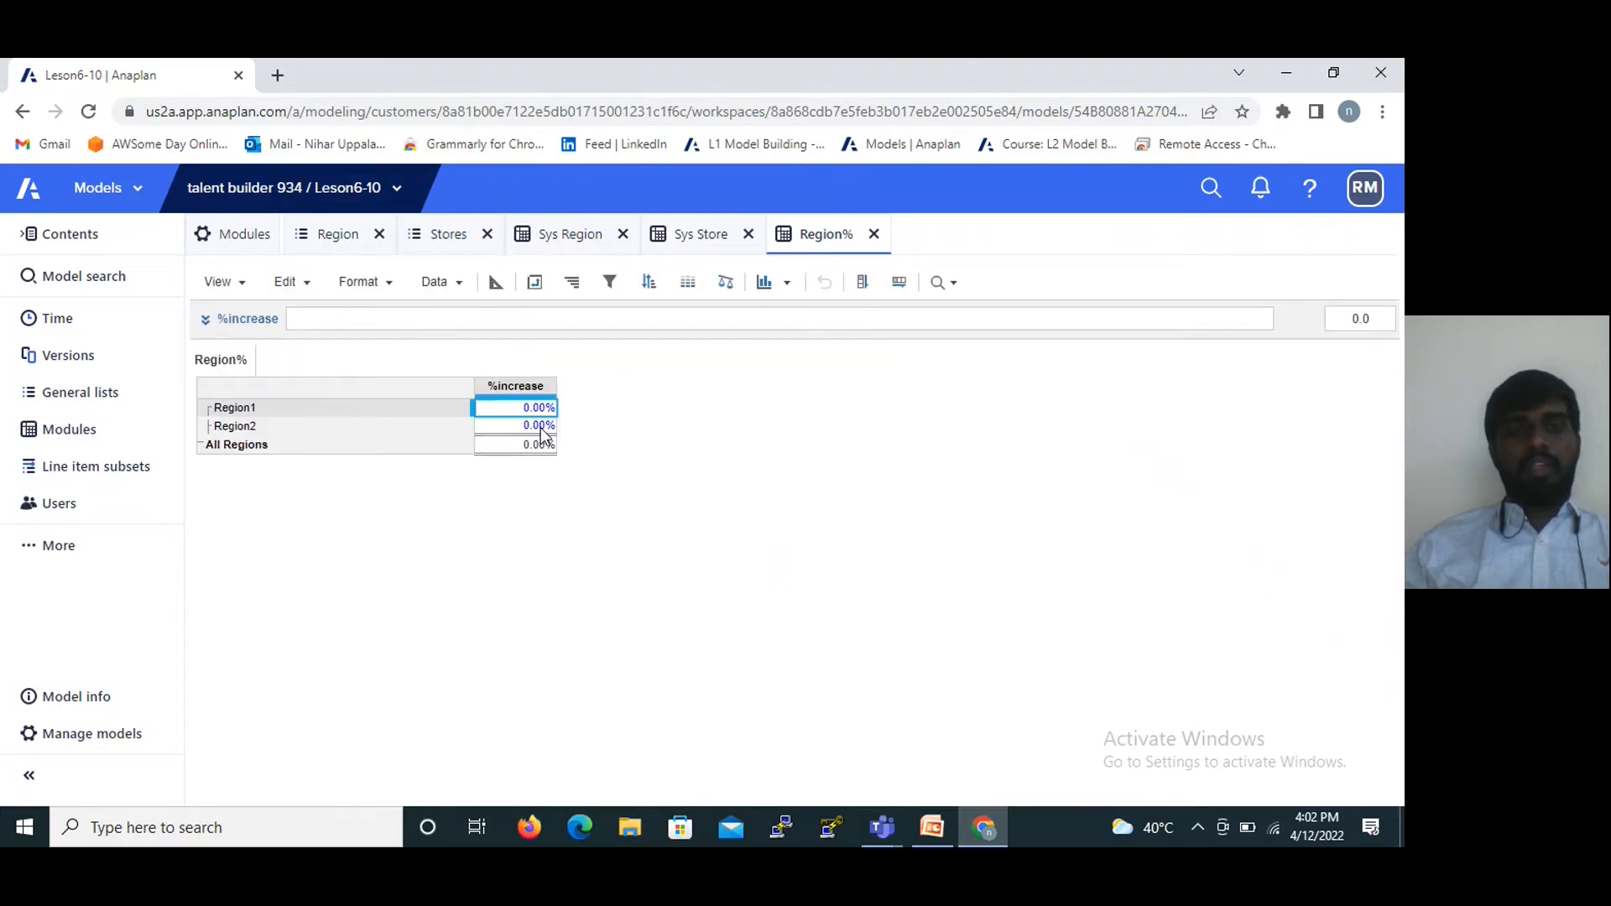
double_click(531, 410)
key(BackSpace)
key(BackSpace)
key(BackSpace)
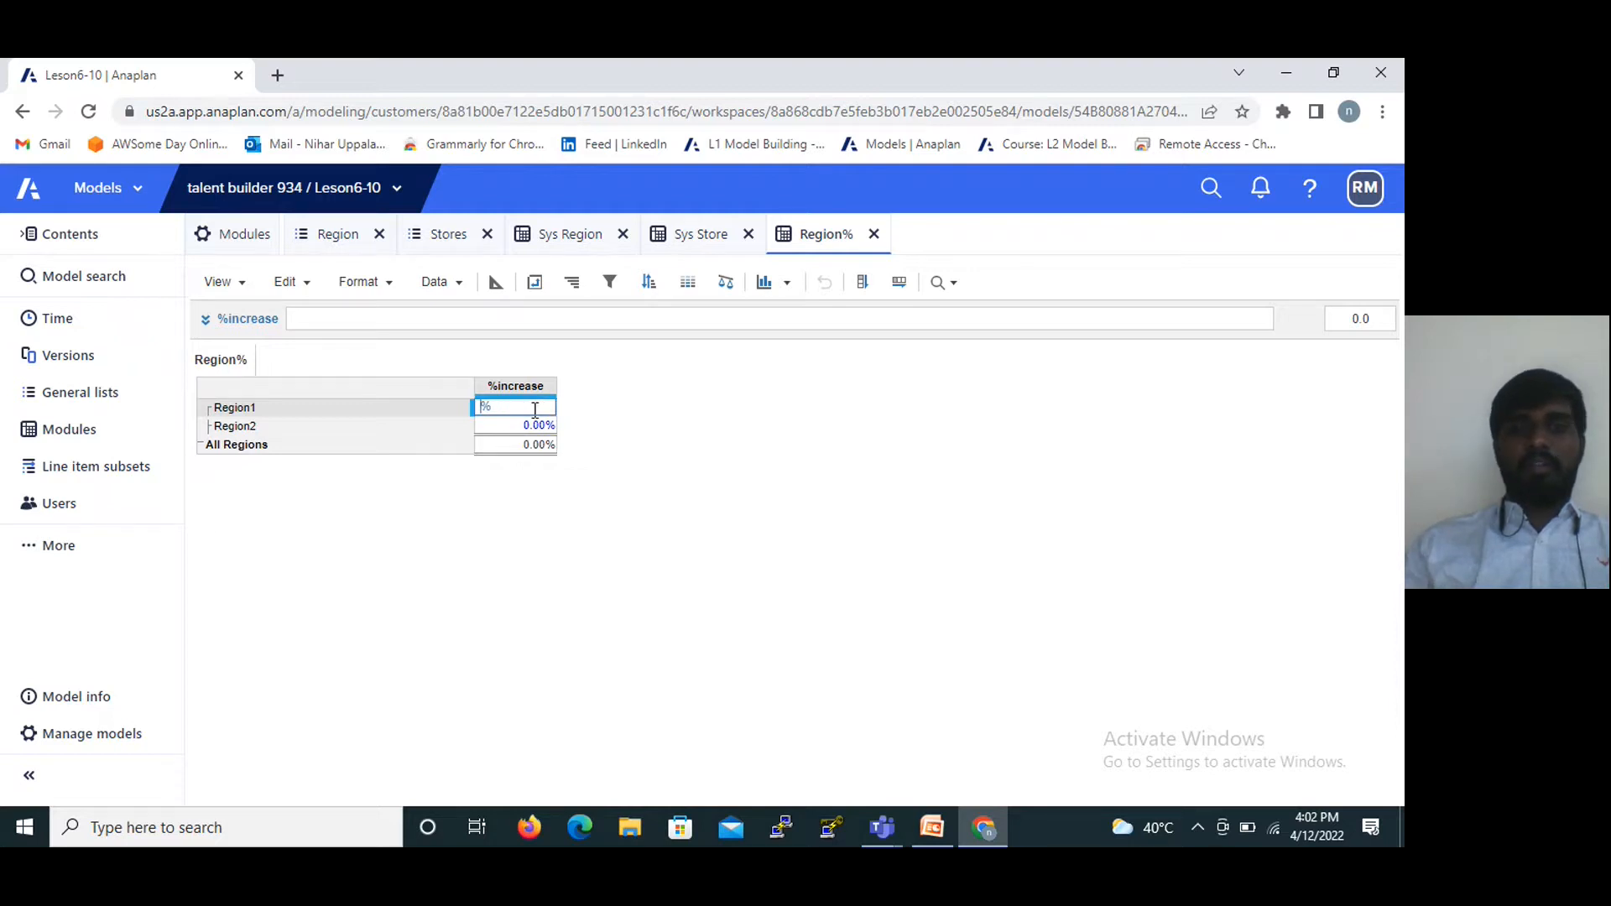
text(5)
key(Return)
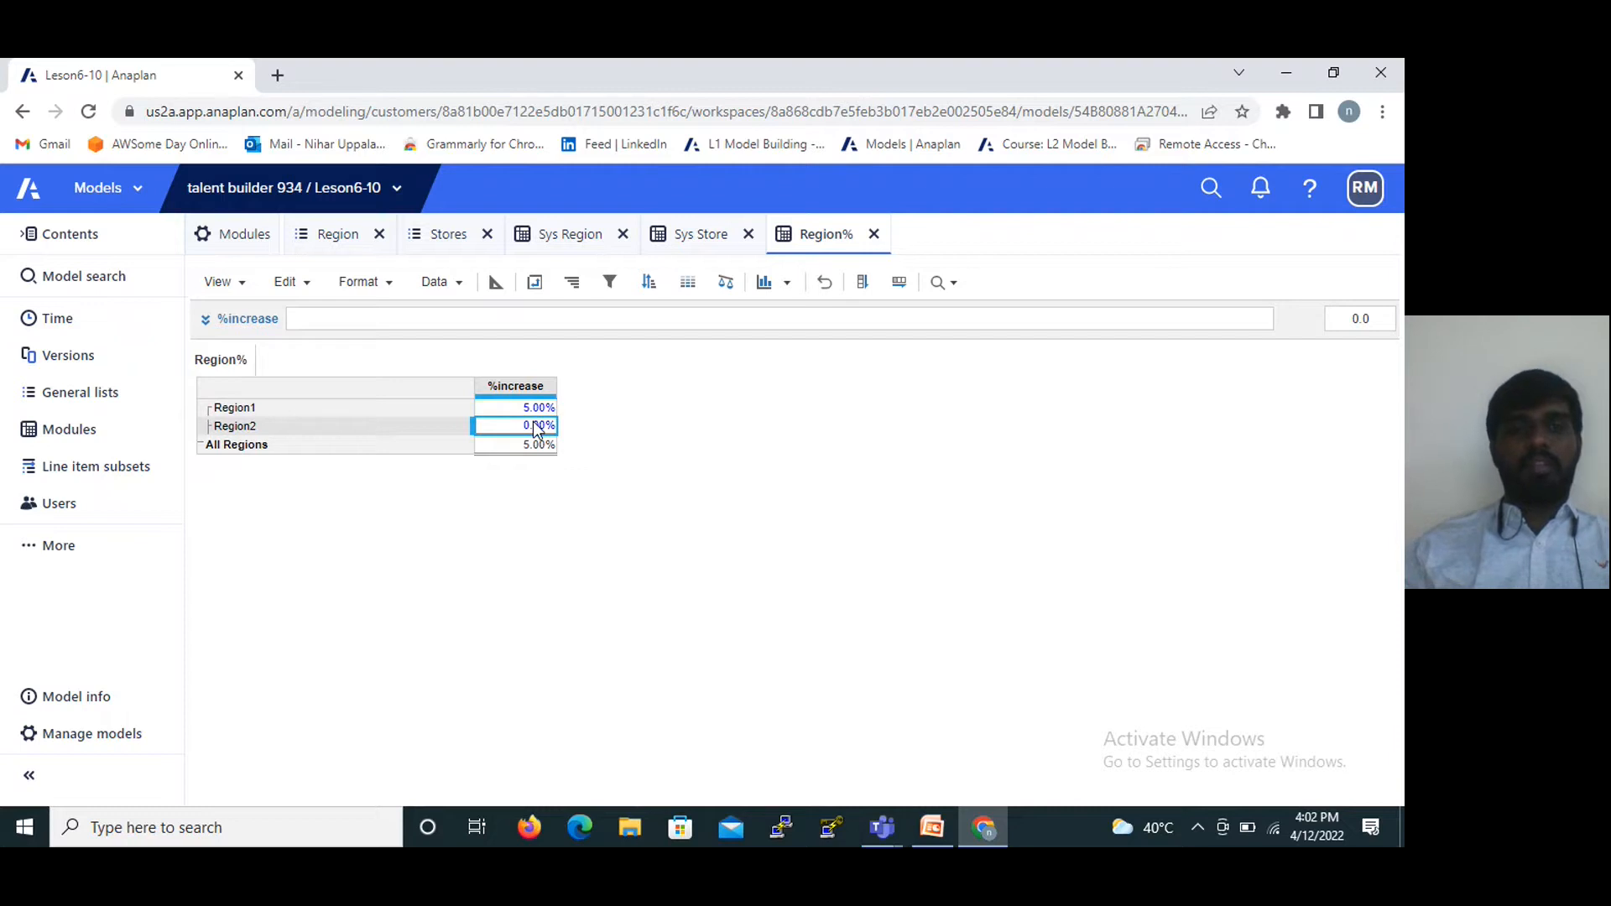
double_click(535, 424)
key(BackSpace)
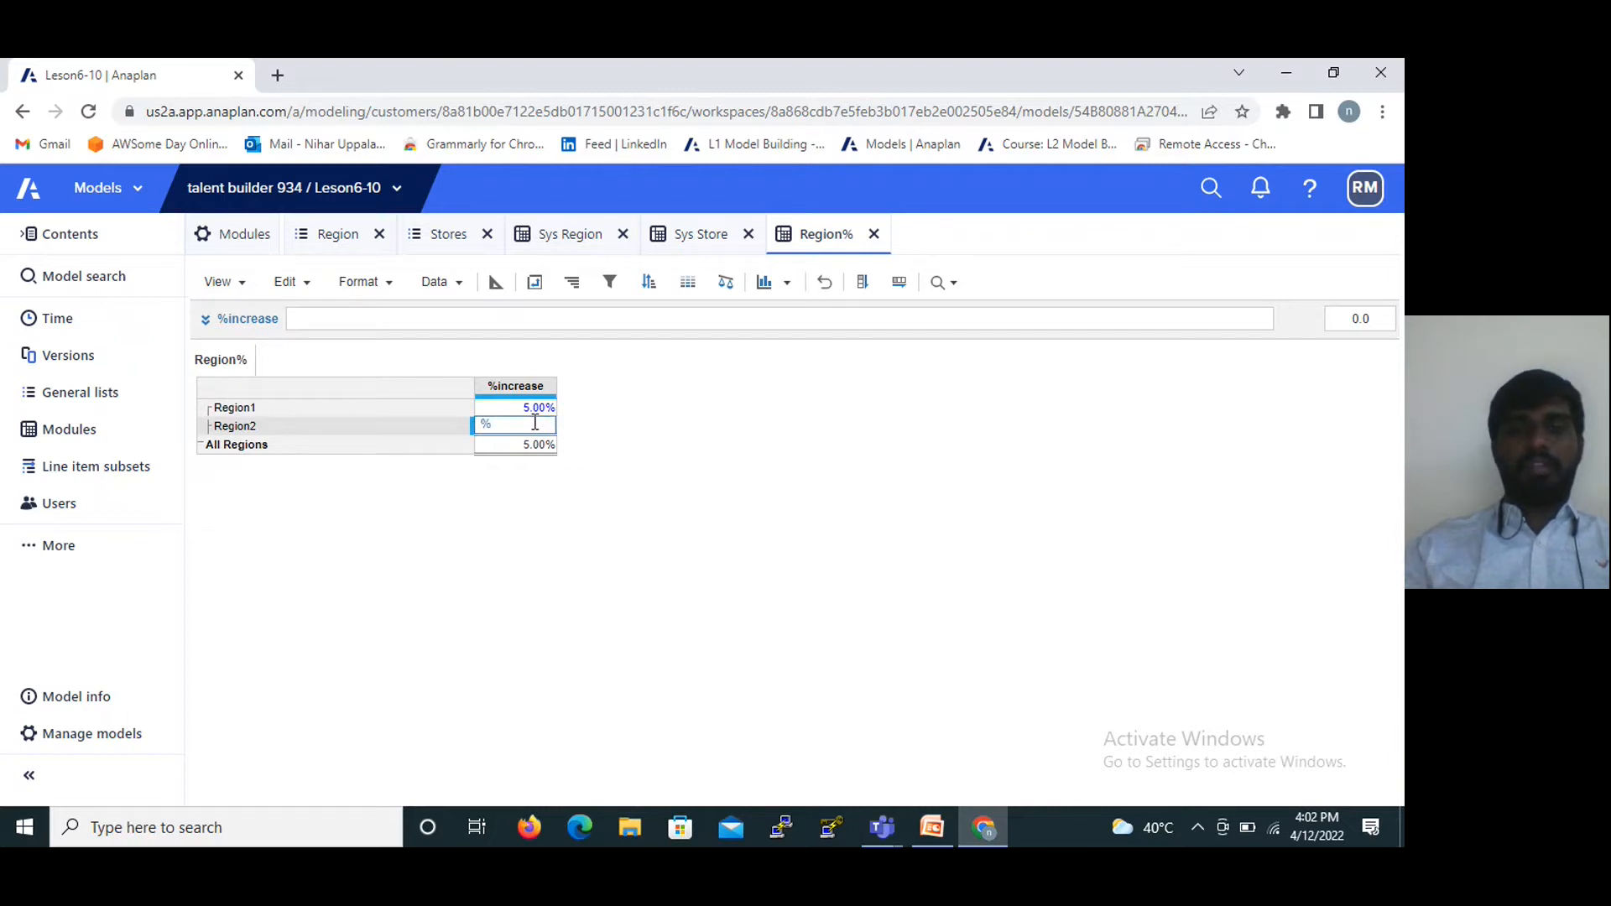
text(3)
key(Return)
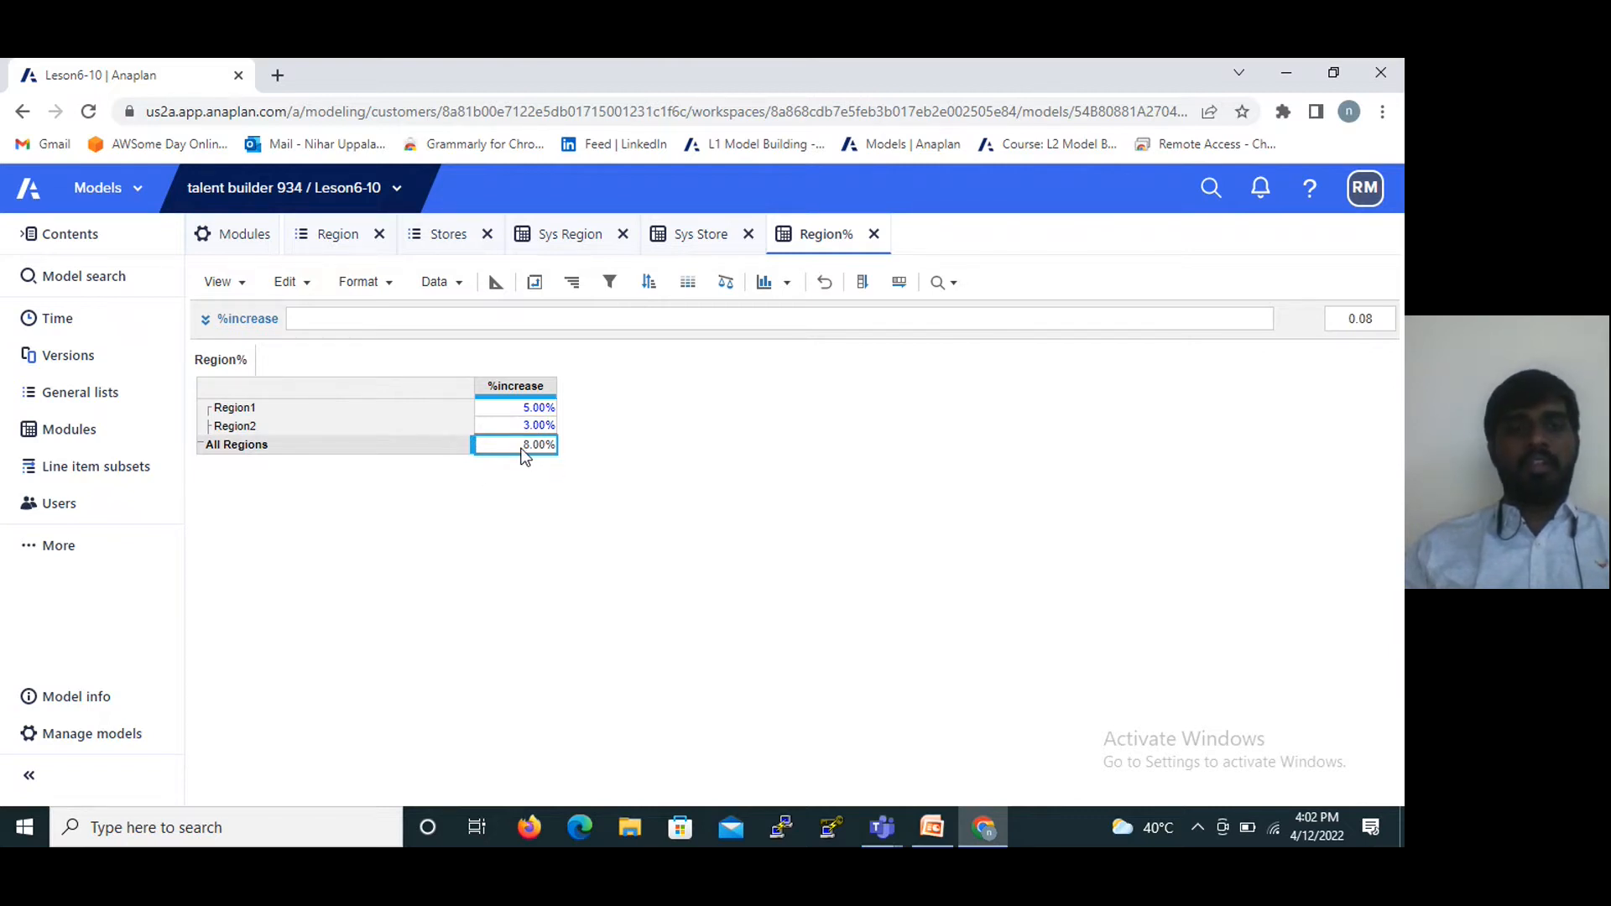
Set the summary method of the %increase line item in the Region% blueprint to None and return to the grid view.
click(495, 283)
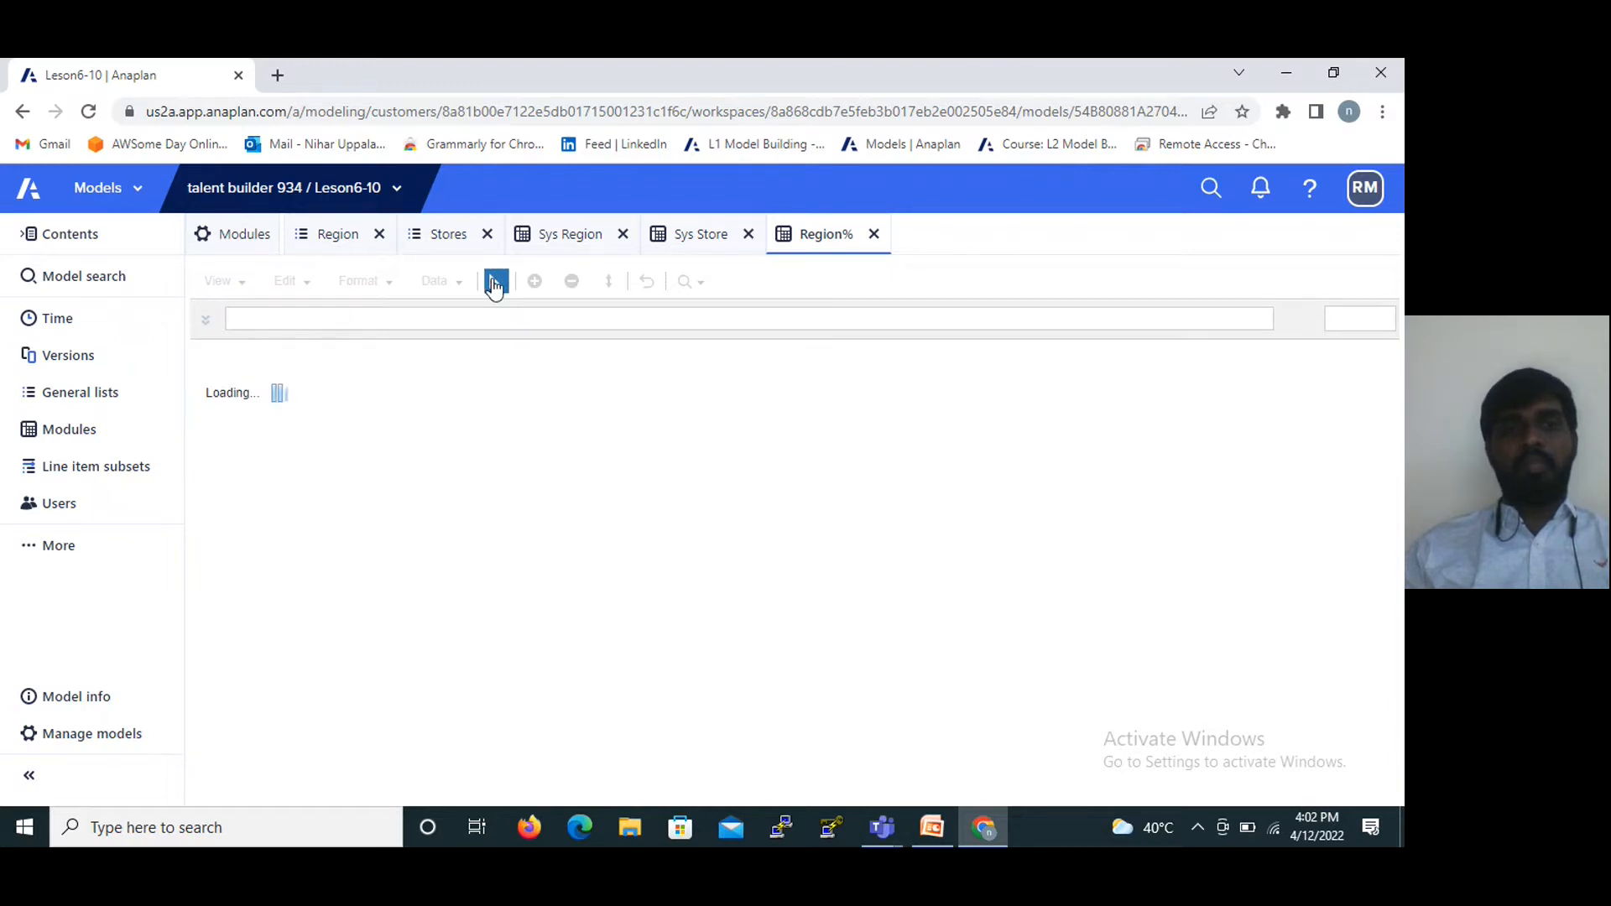
click(1044, 432)
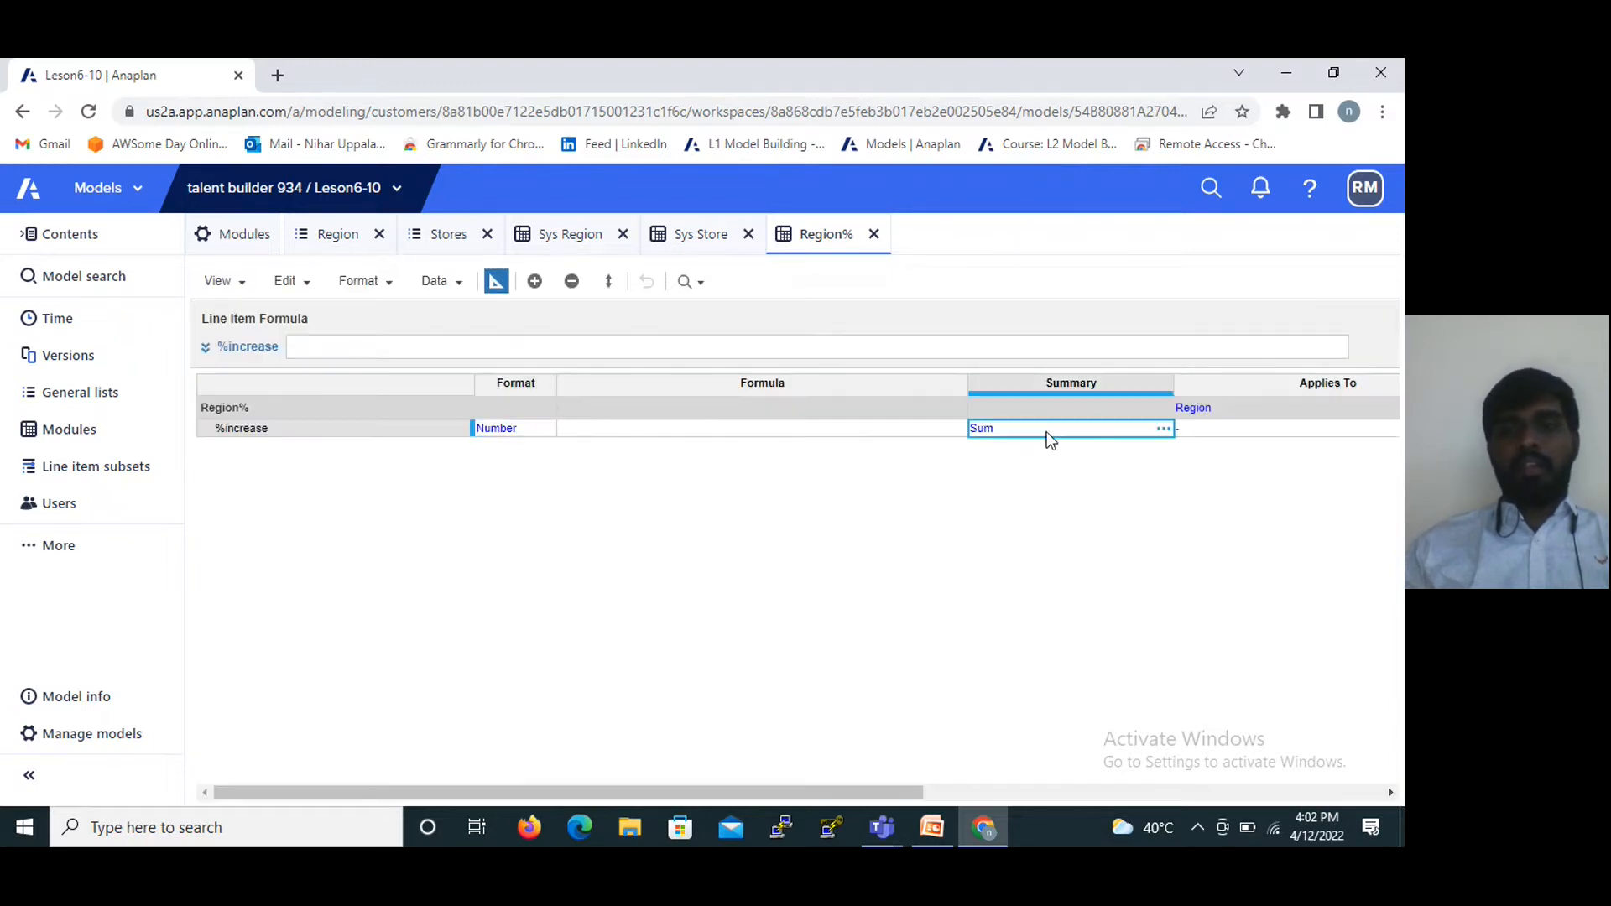
click(1163, 429)
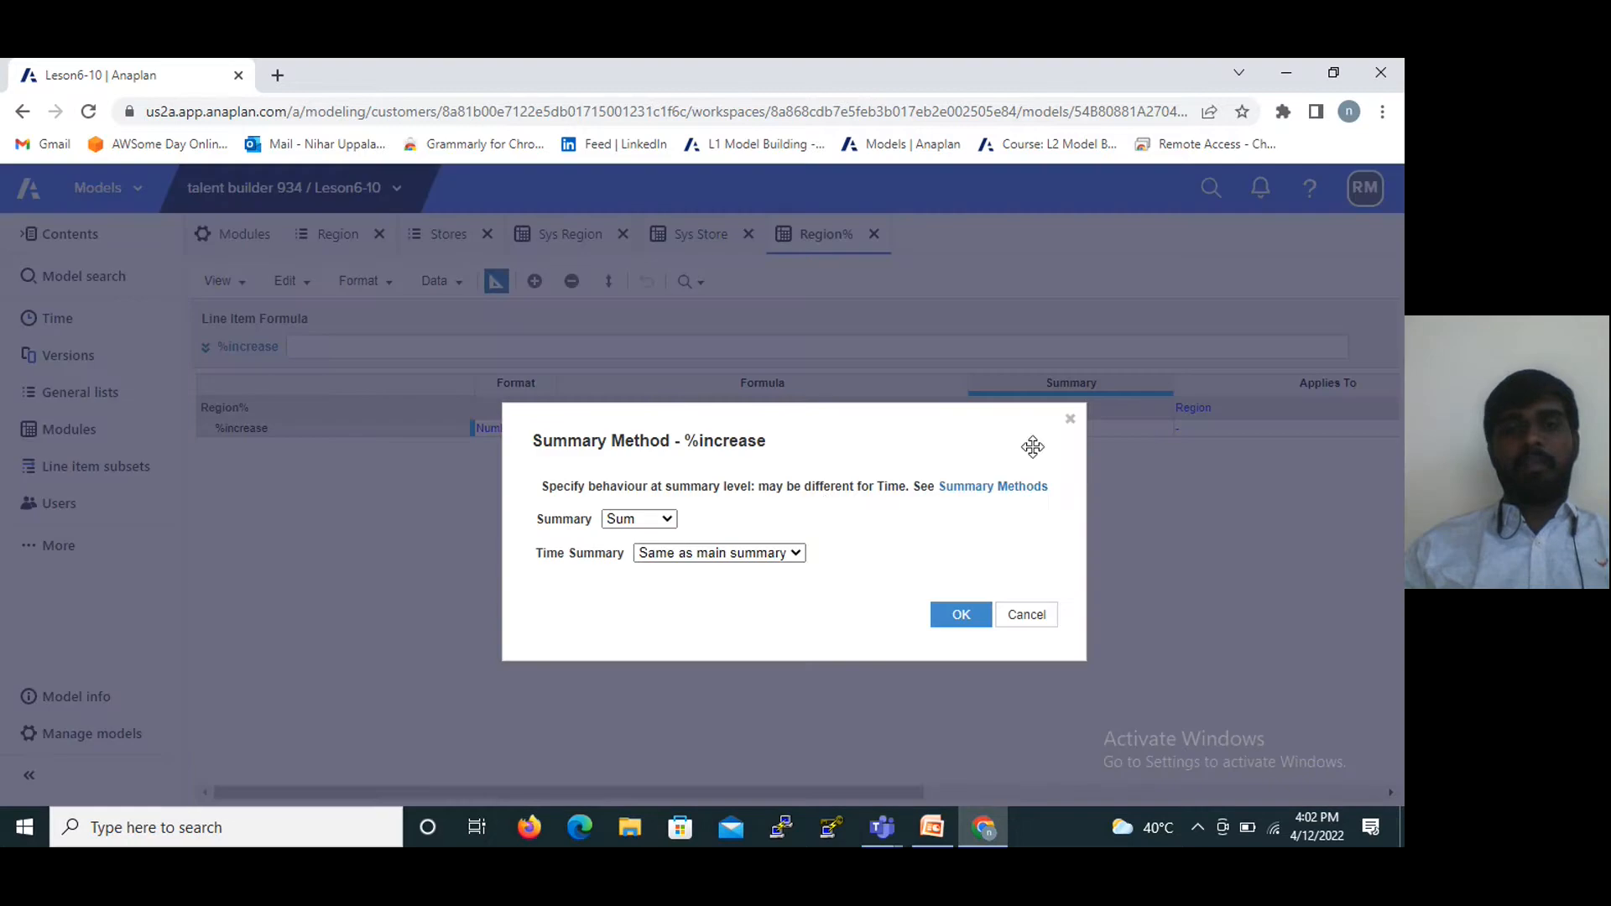
click(664, 518)
click(623, 559)
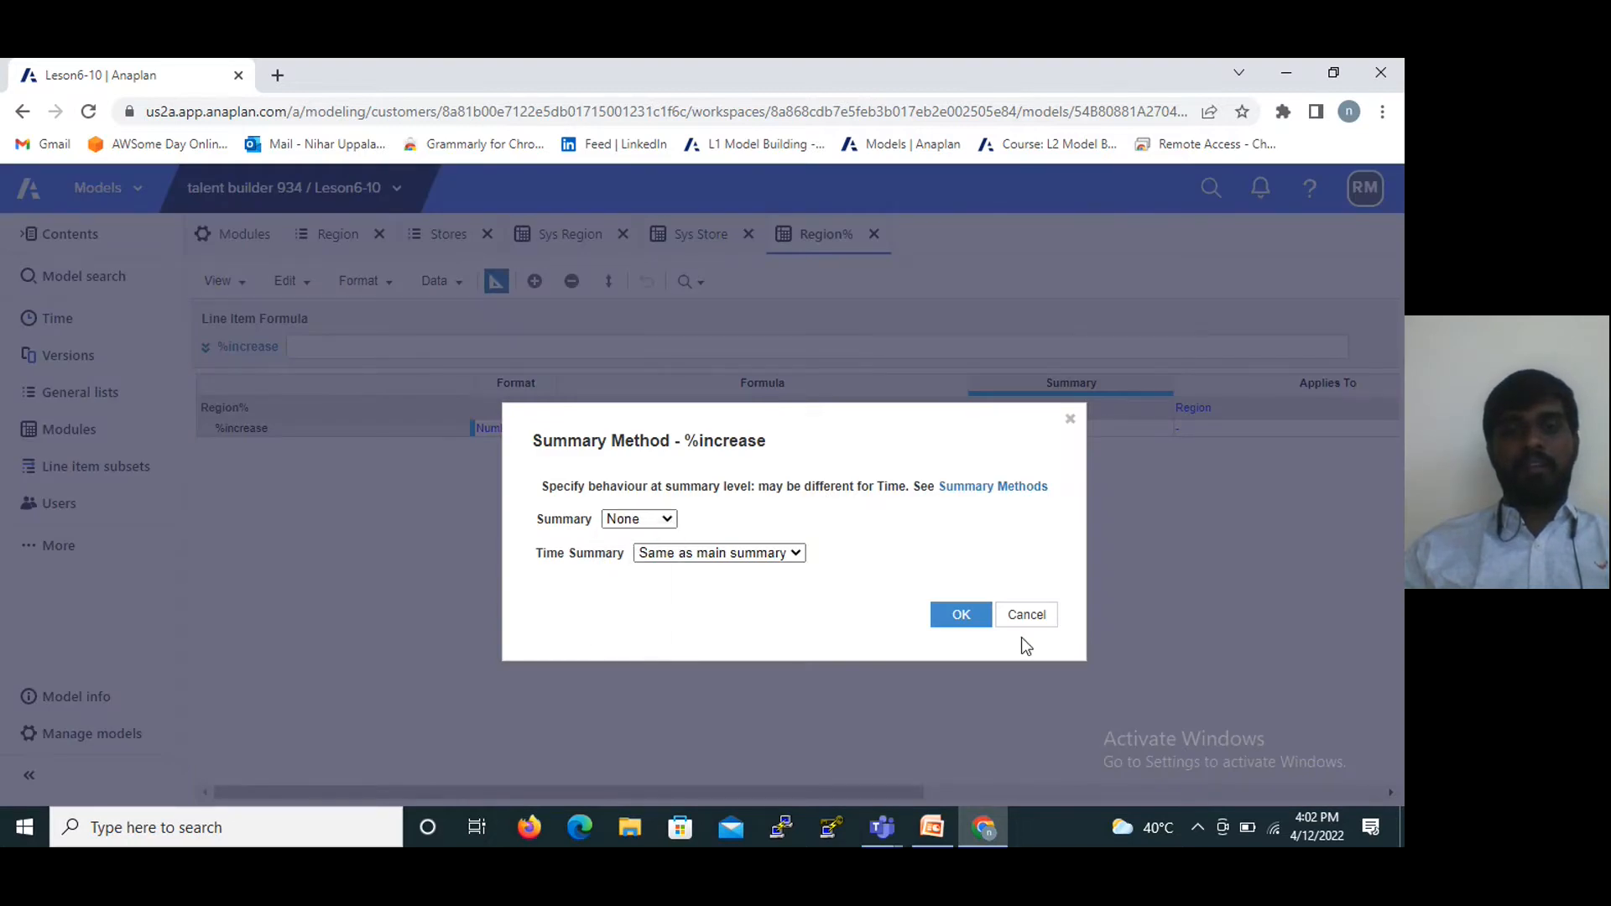
click(965, 619)
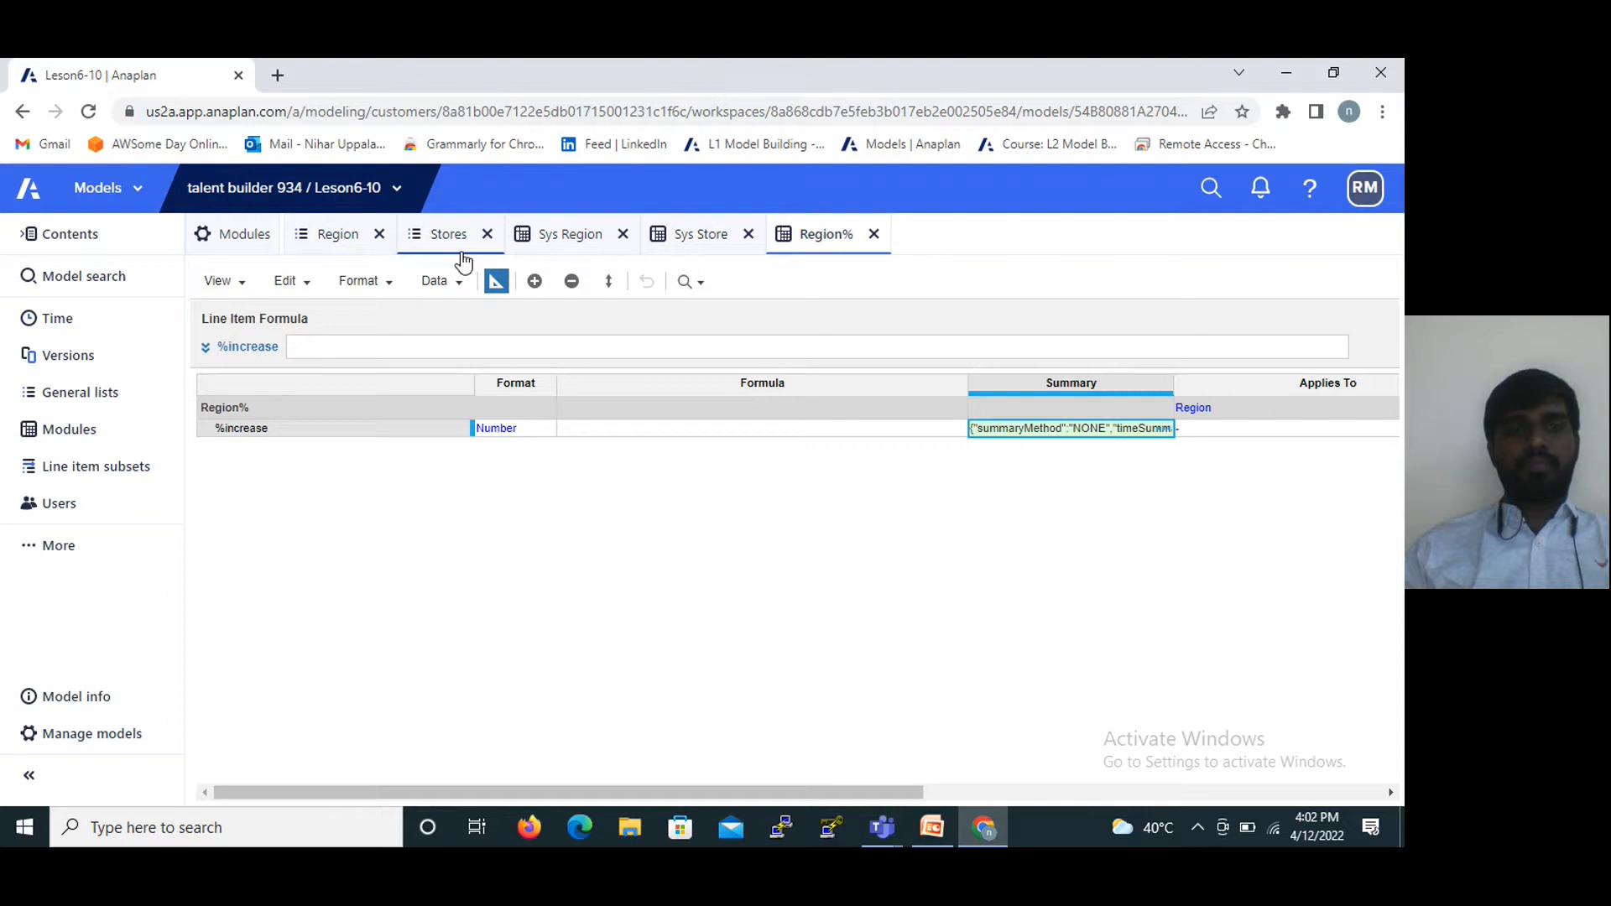
click(496, 284)
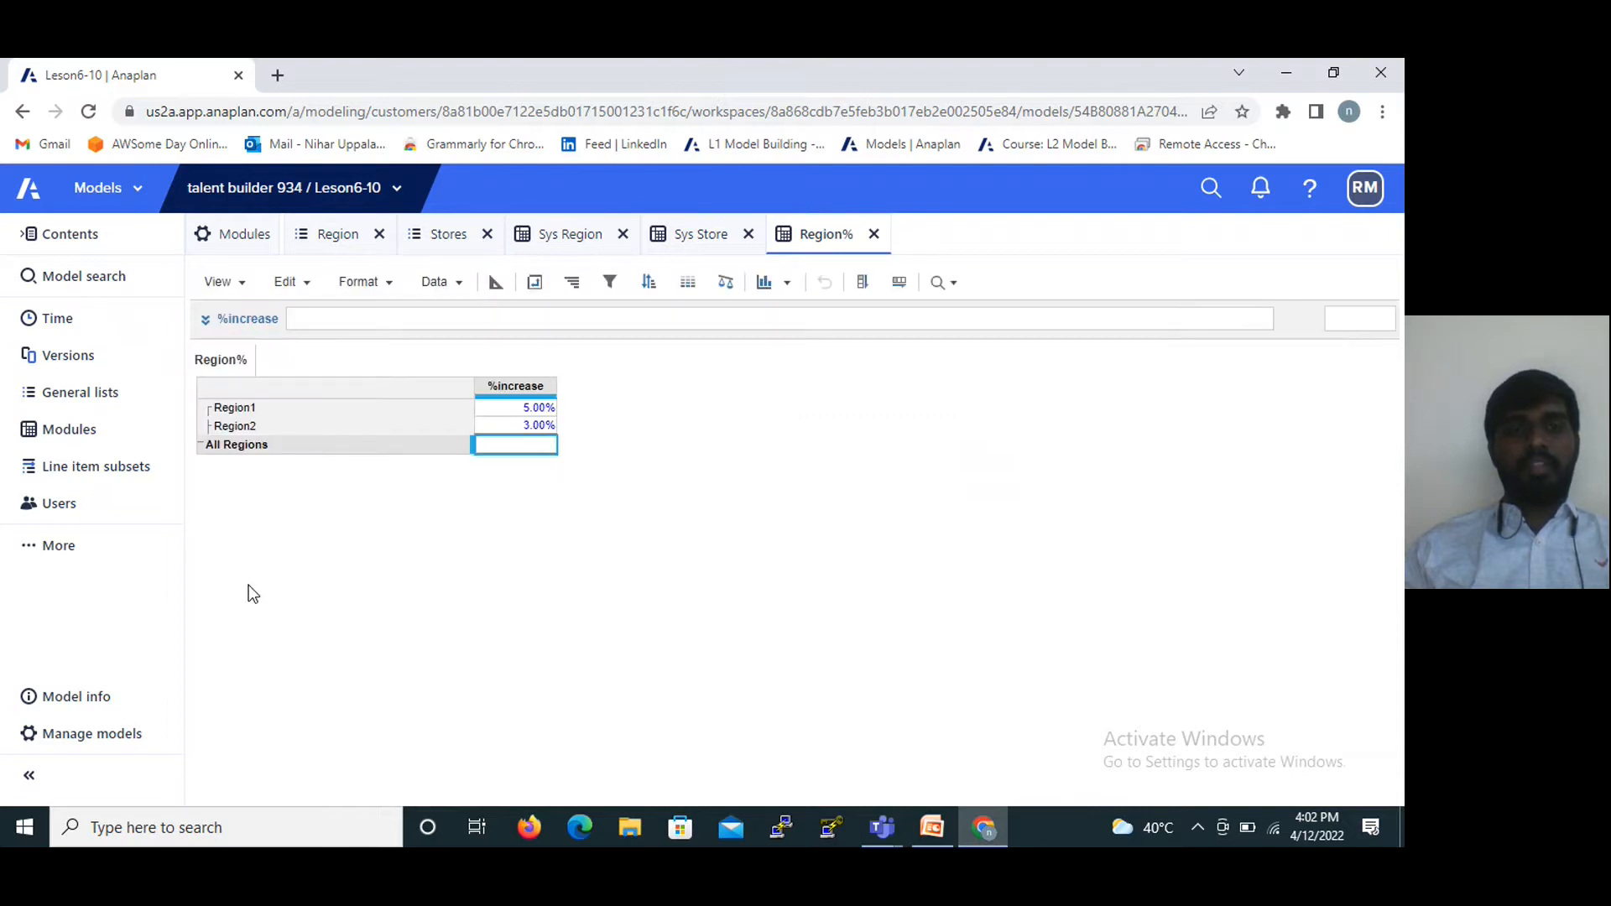
Create a module named Store% with the Stores list on columns instead of Time and a line item named %Increase.
click(248, 239)
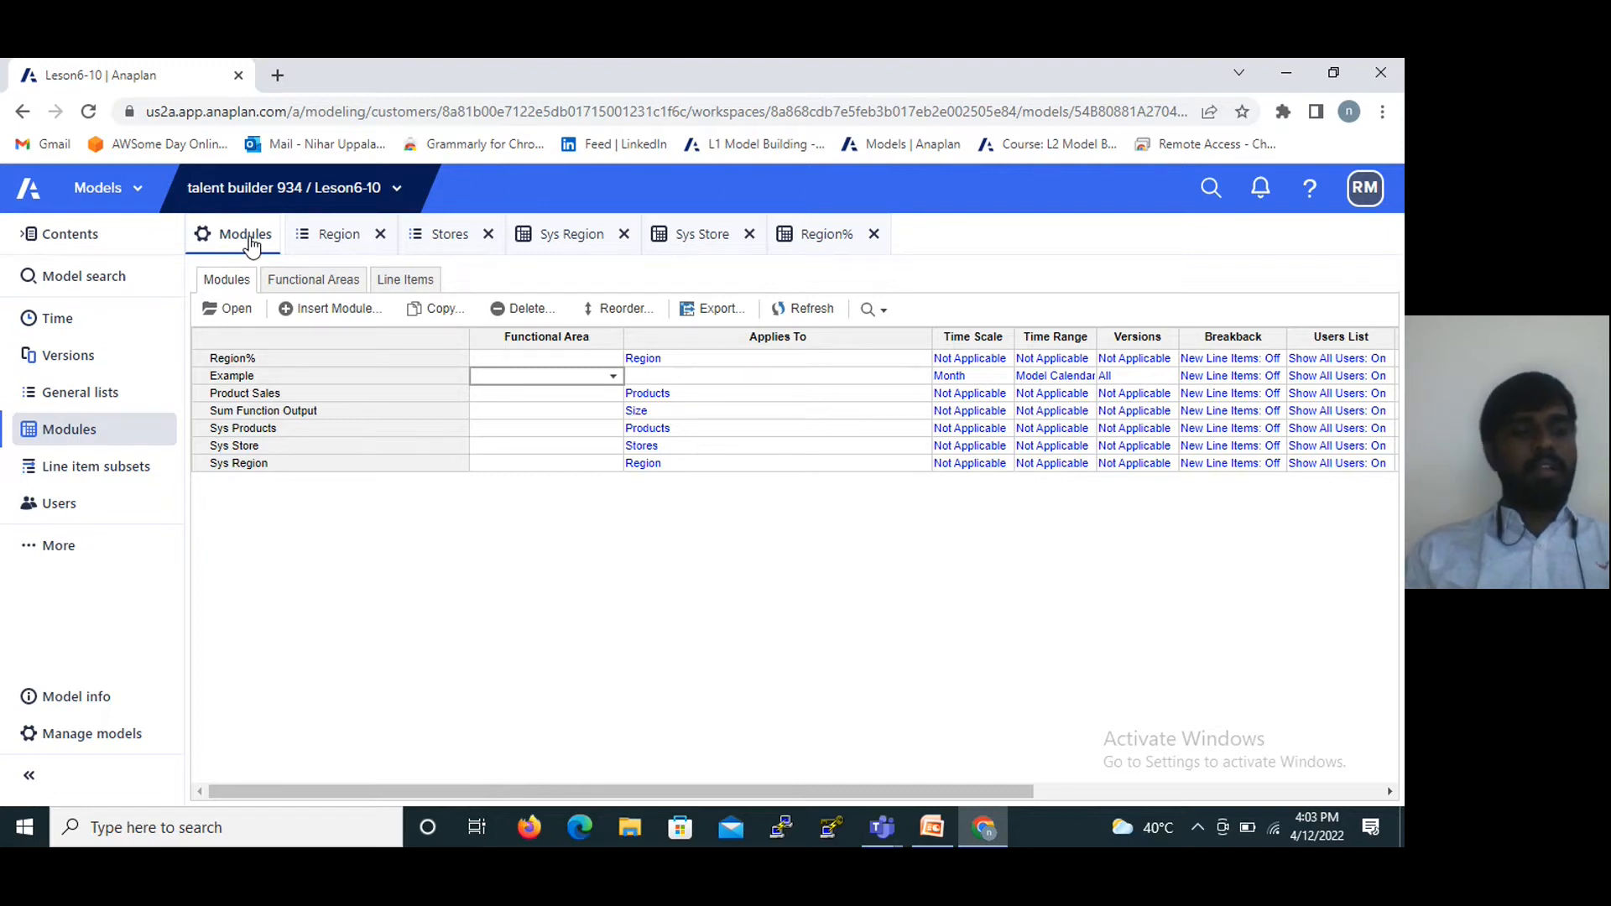
click(317, 304)
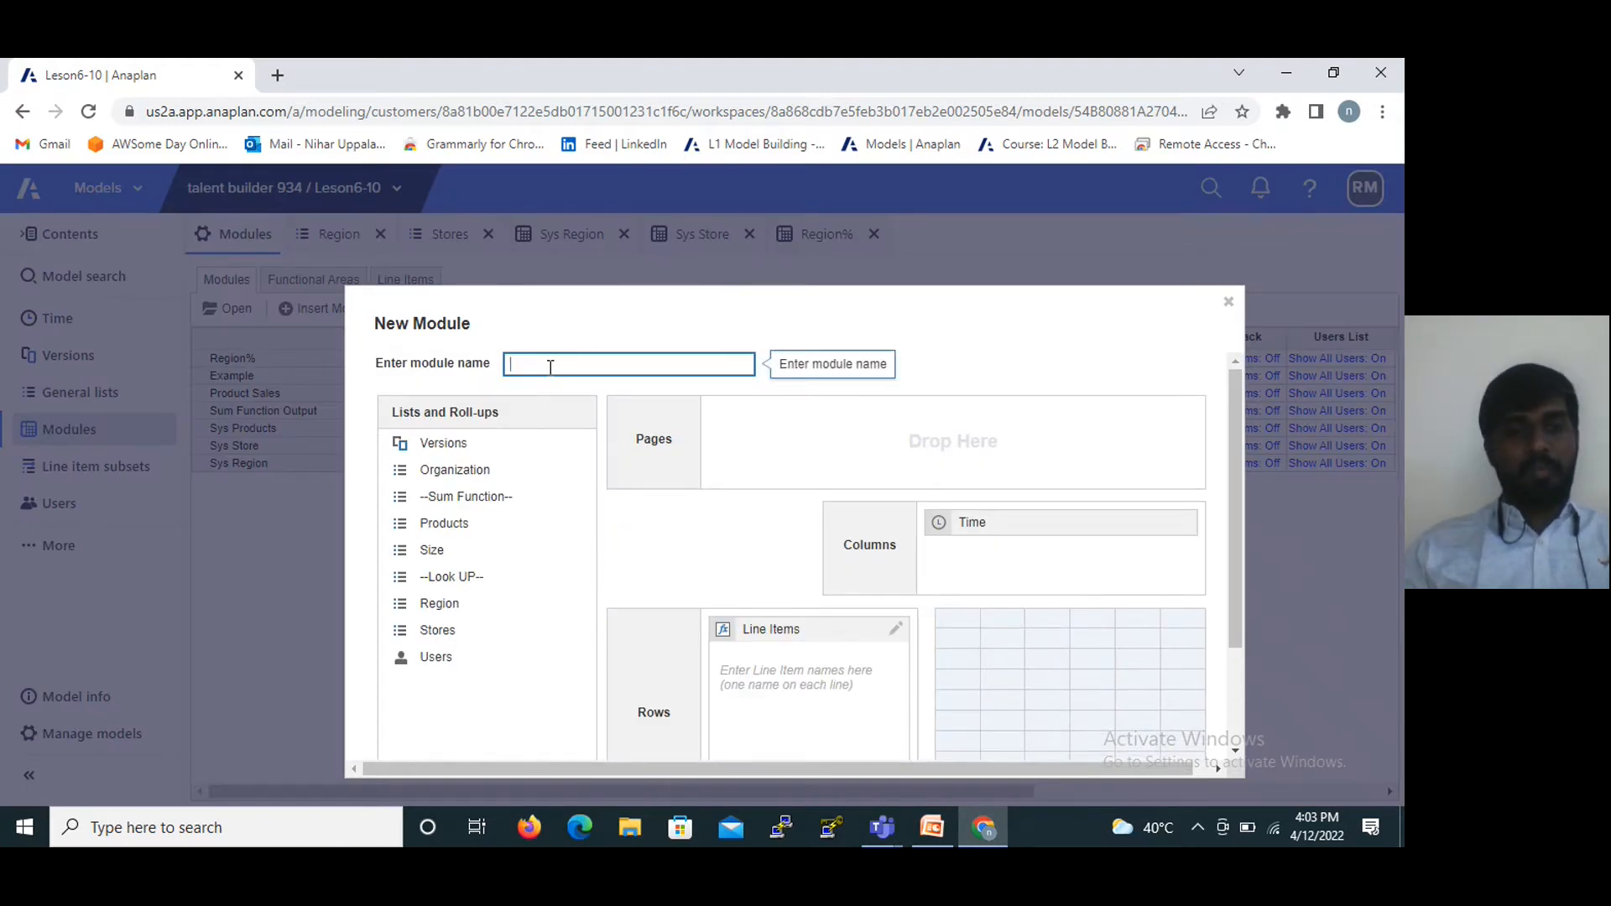
text(Store%)
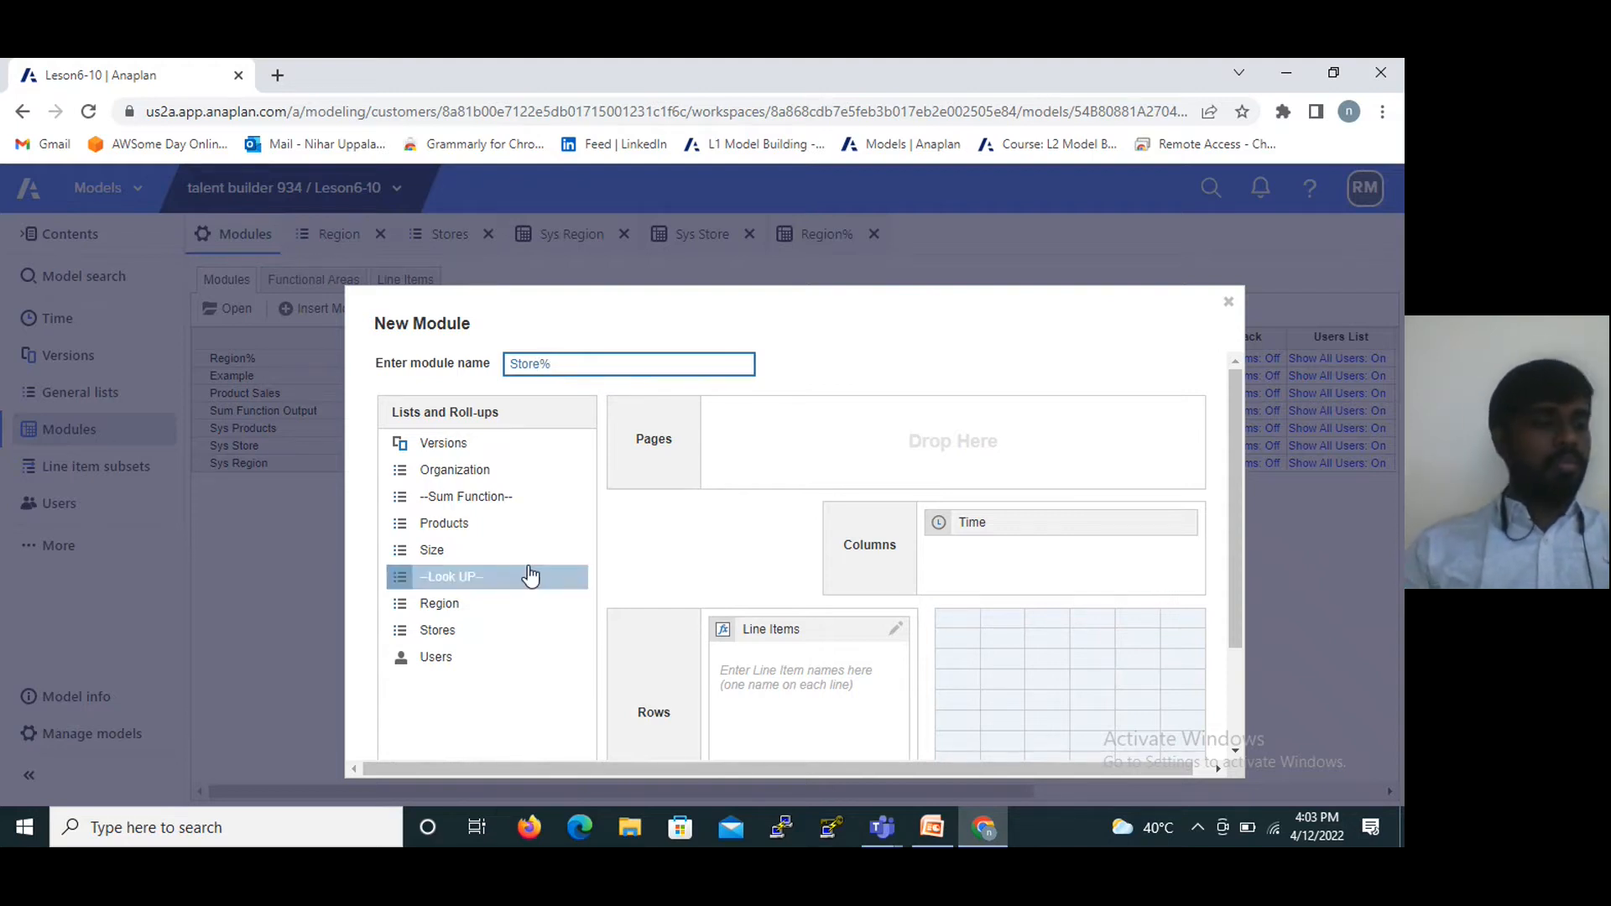
drag(460, 630, 540, 621)
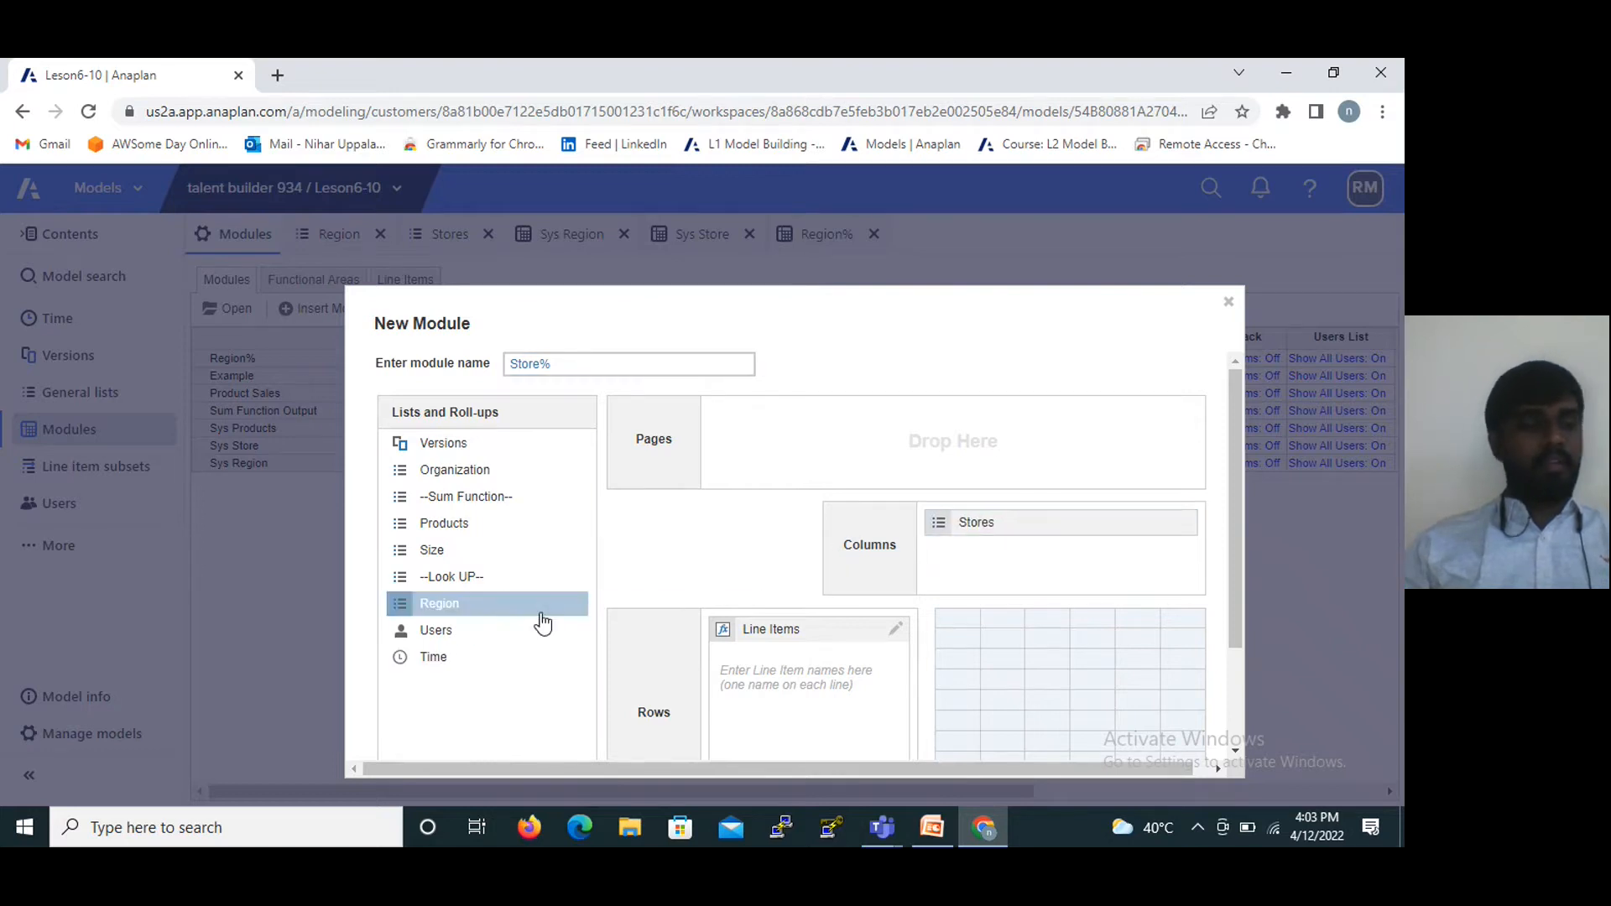
click(718, 657)
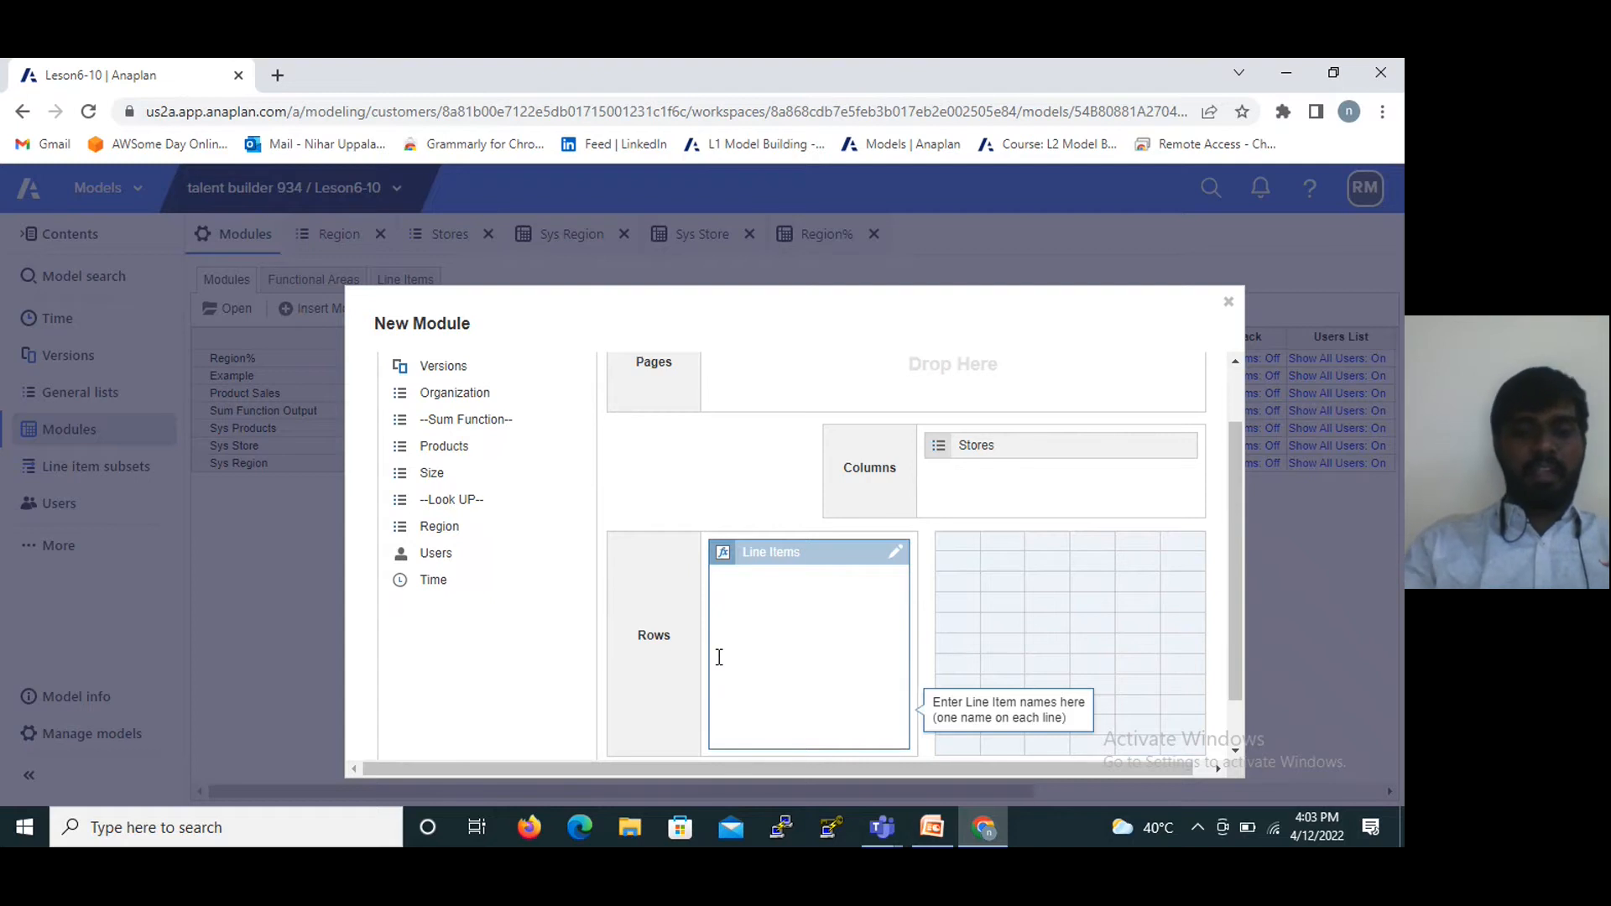
text(%Increase)
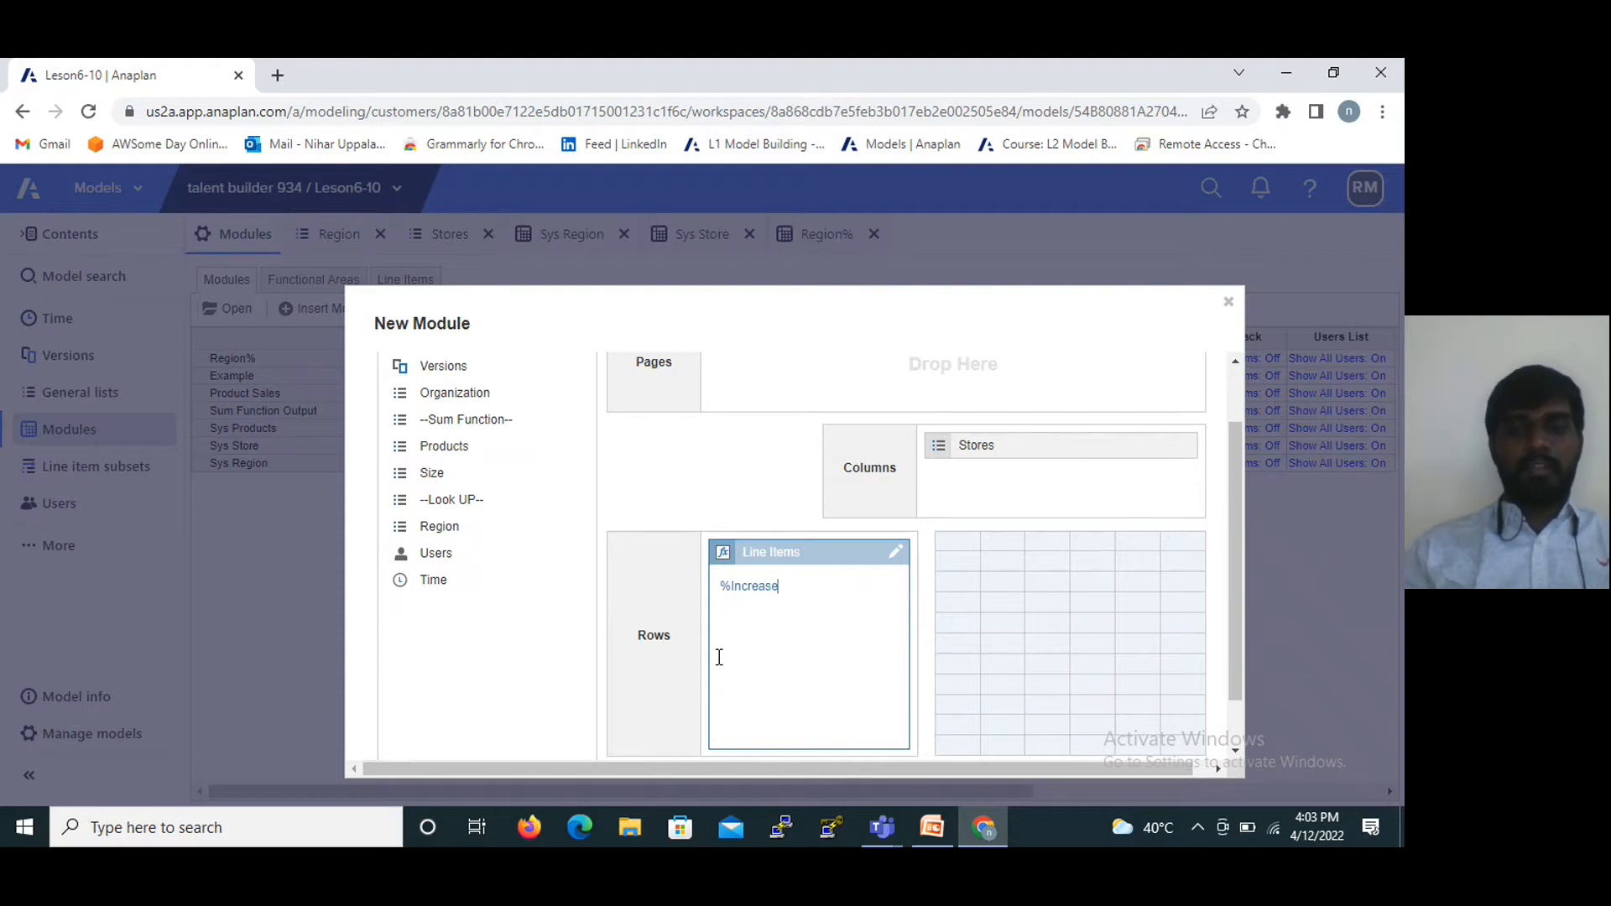
scroll(1092, 714, down, 2)
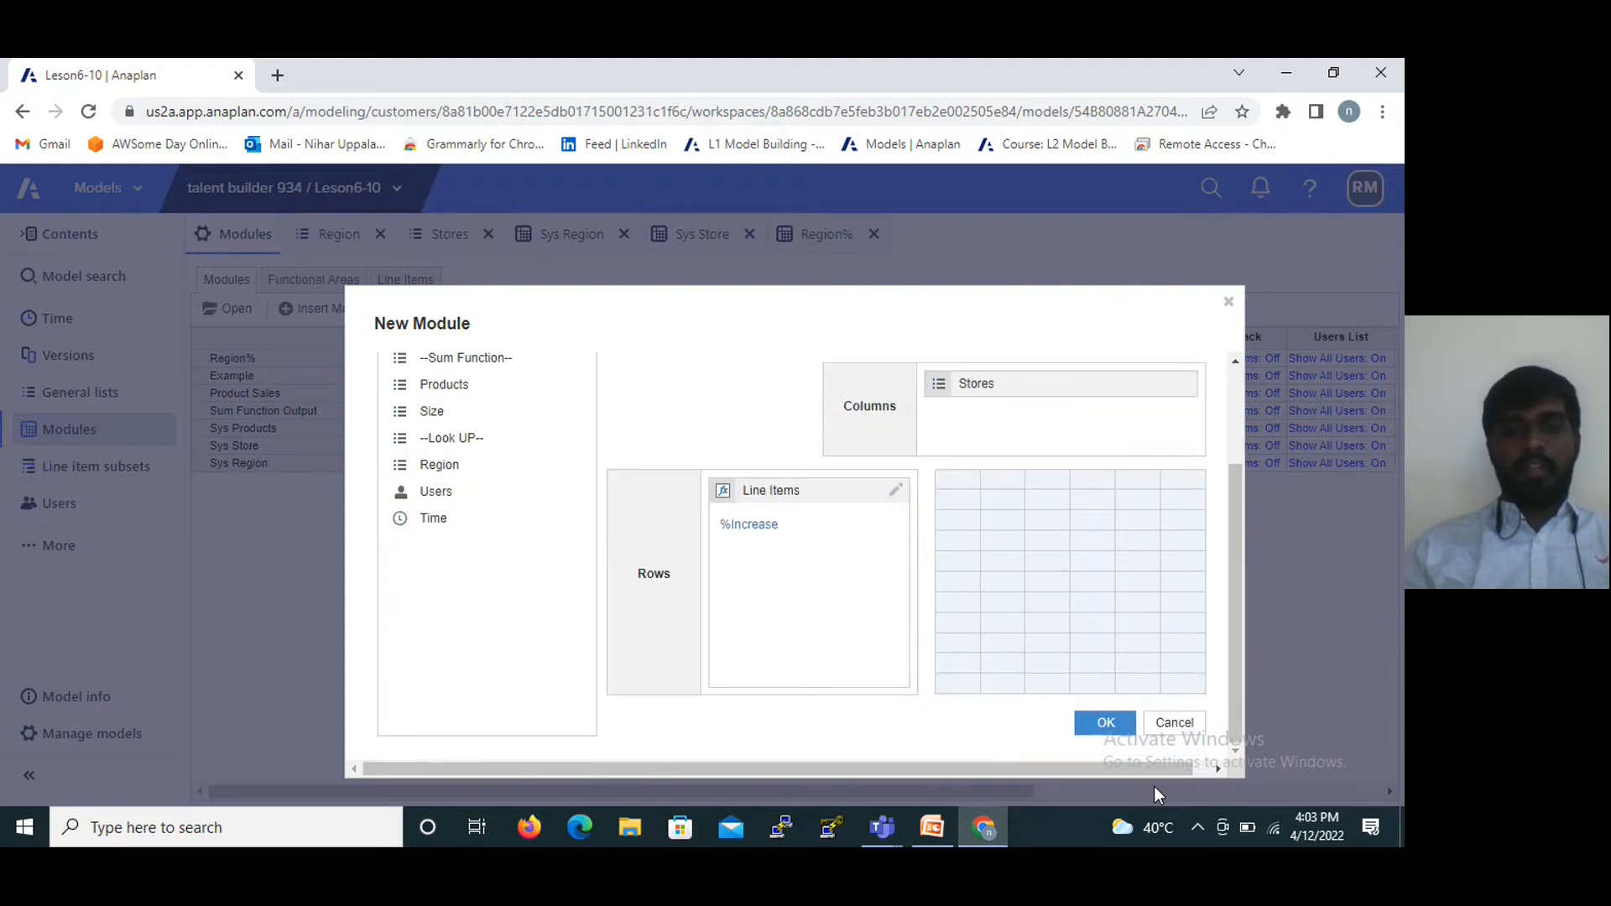
click(1105, 722)
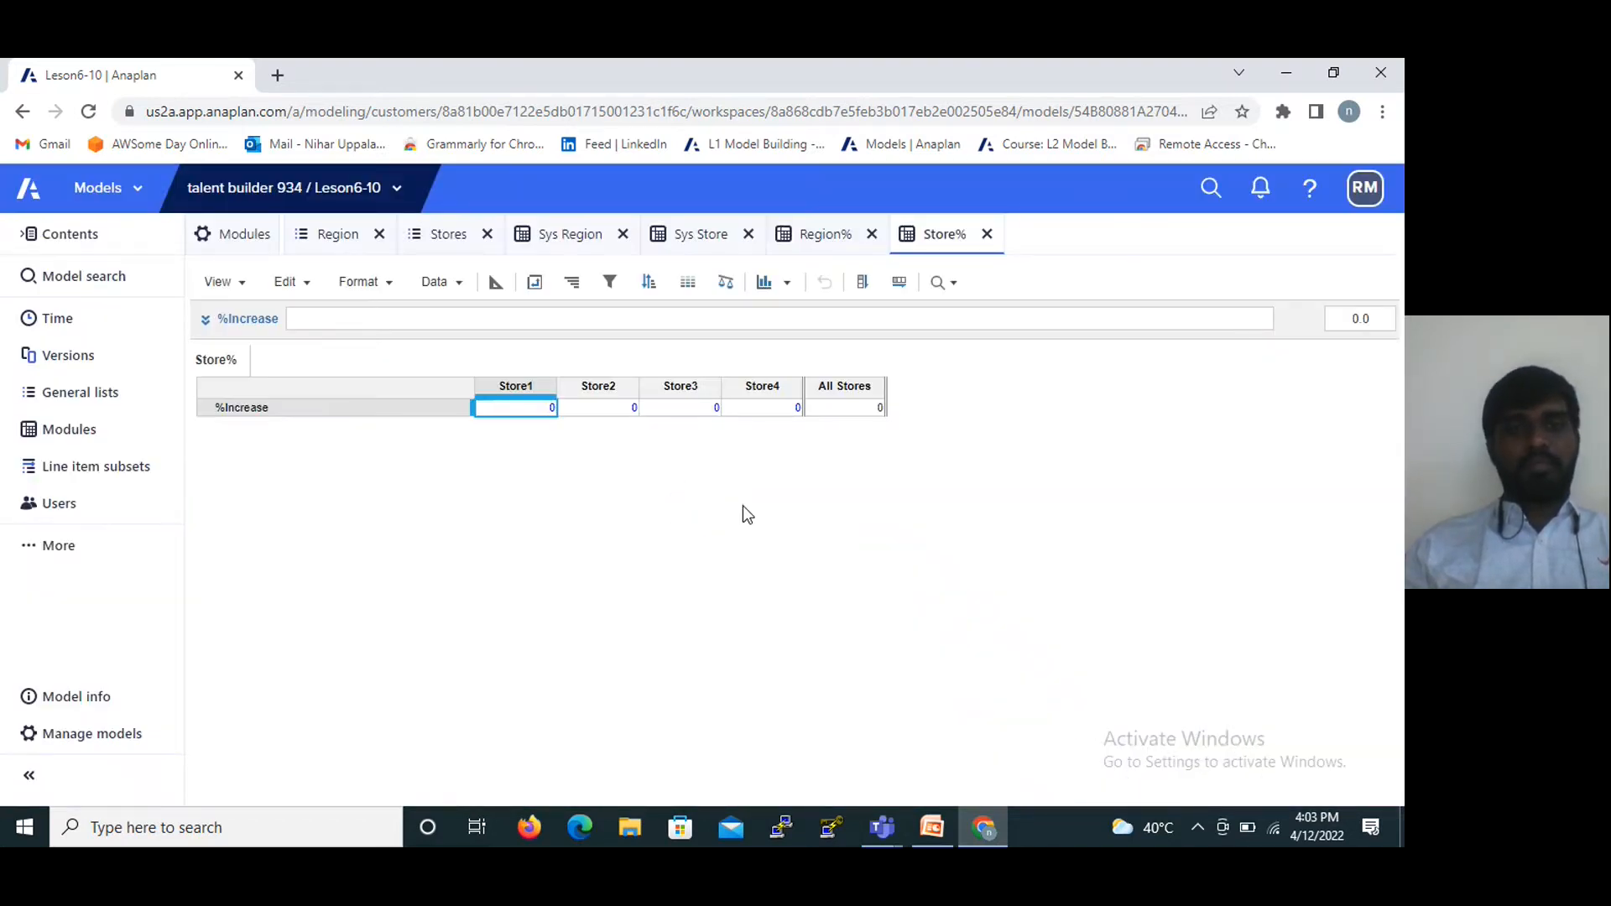
Pivot the Store% module so that the Stores list is on rows and line items are on columns.
click(535, 284)
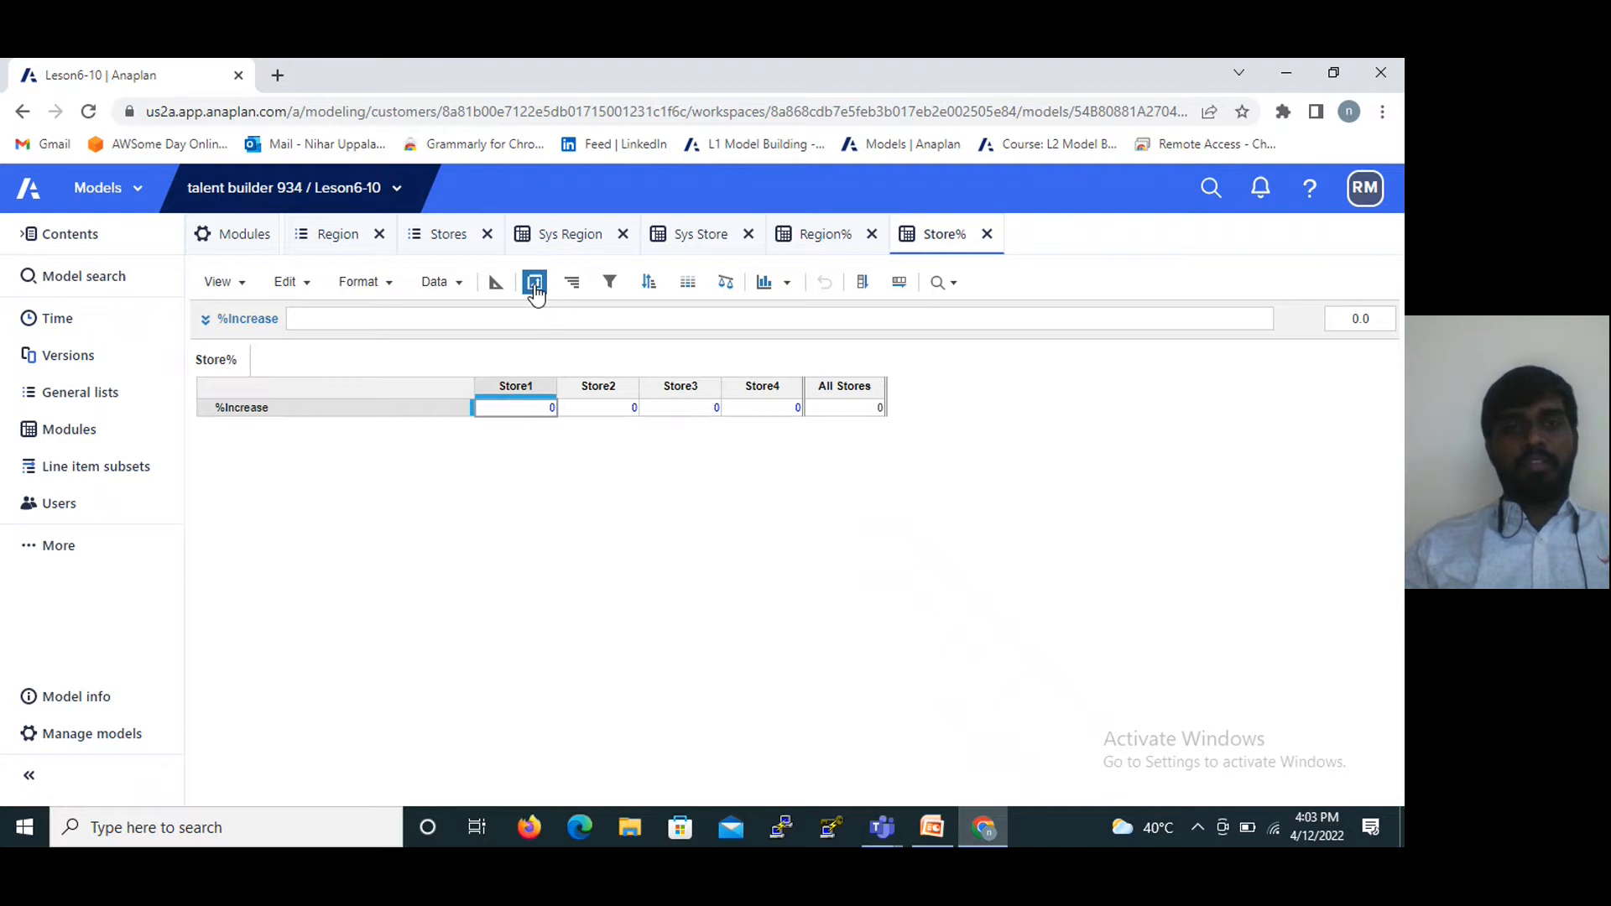
click(535, 285)
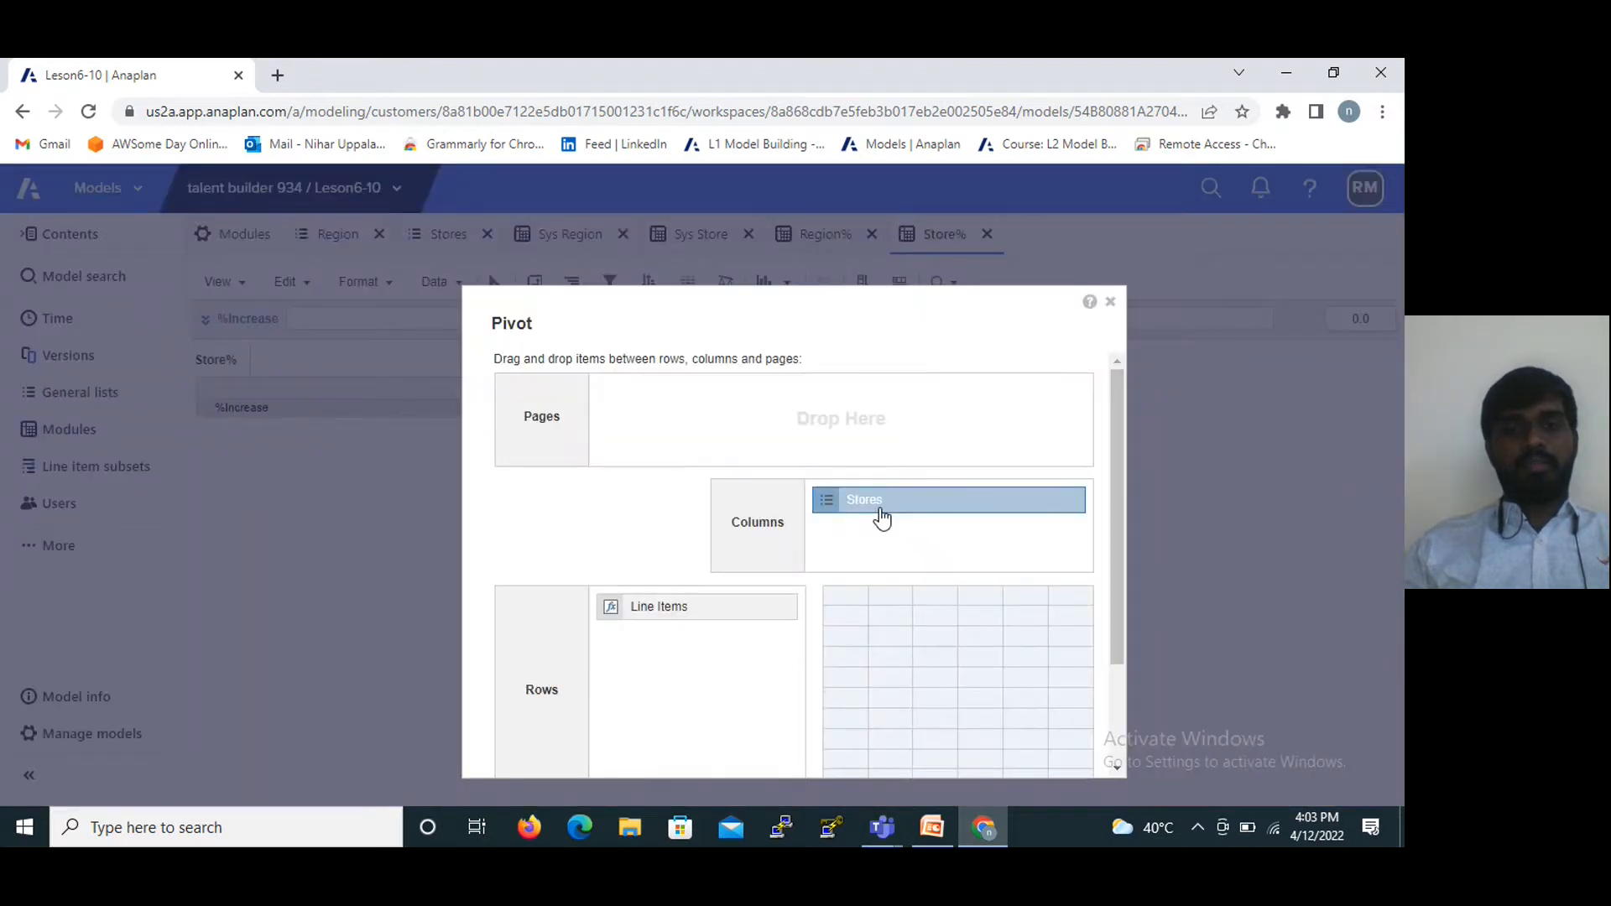
drag(881, 517, 669, 638)
scroll(870, 515, down, 3)
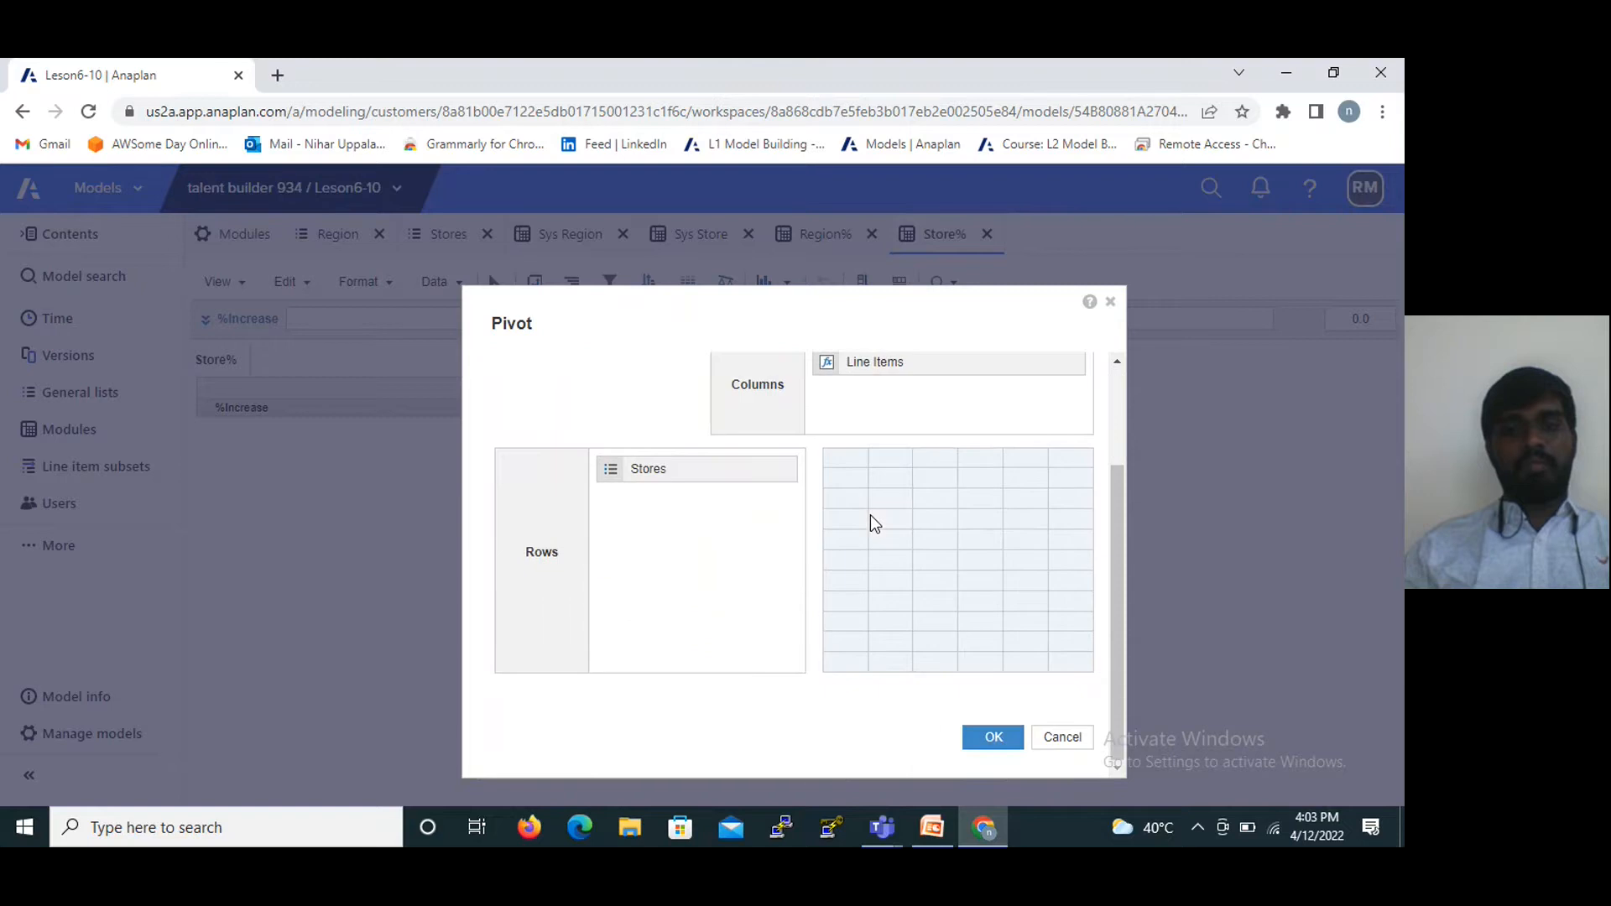
click(999, 744)
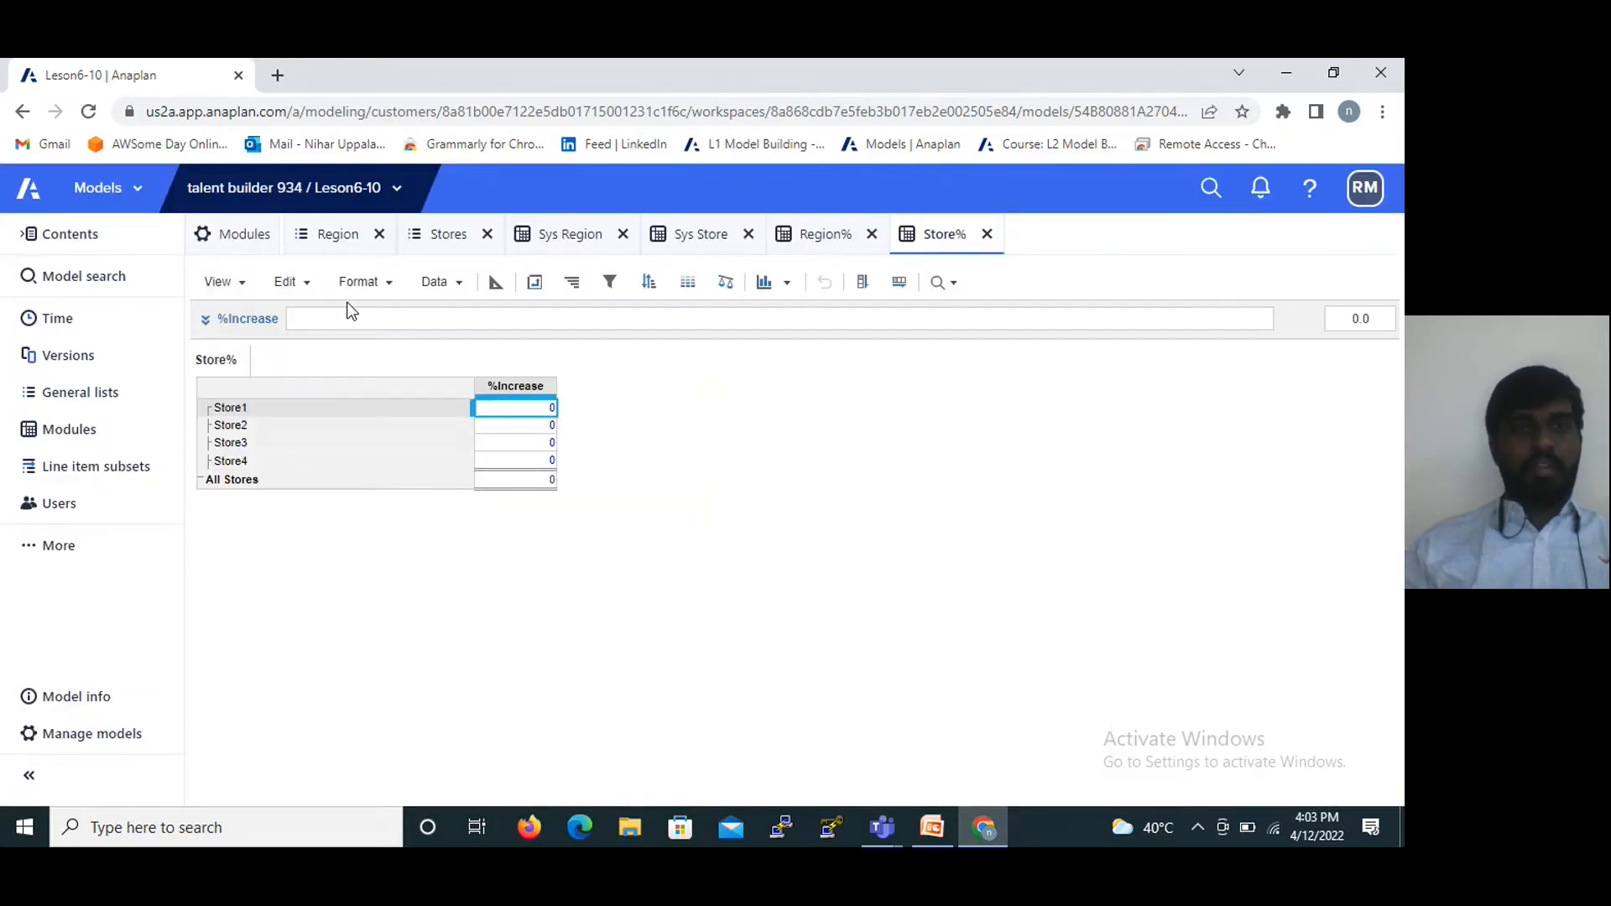
click(496, 282)
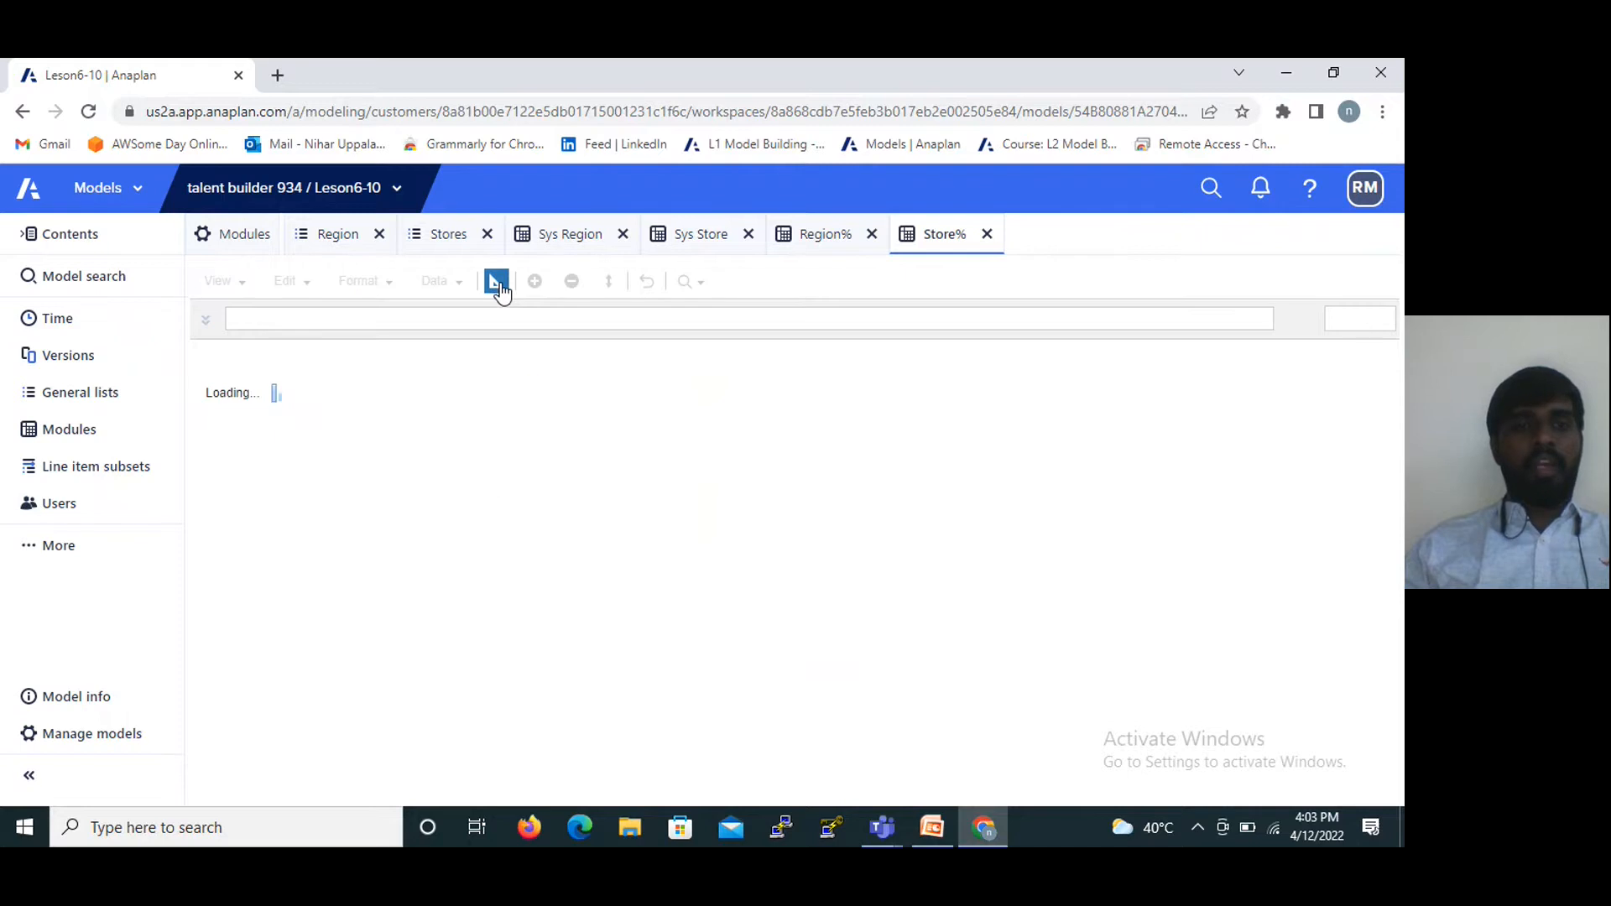
click(346, 352)
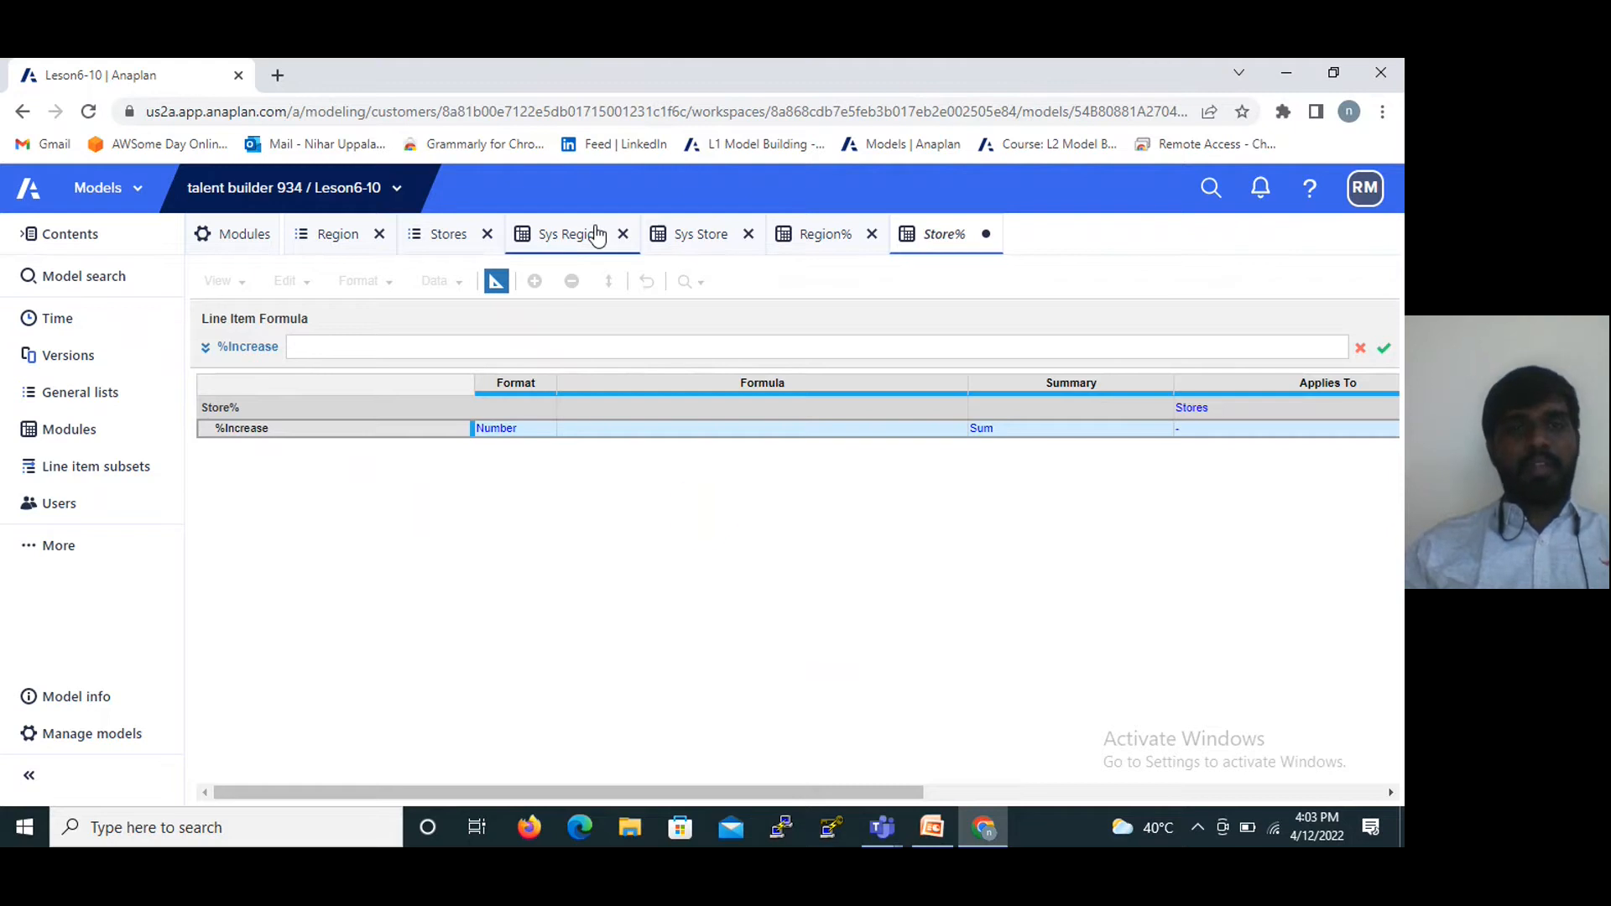
click(596, 235)
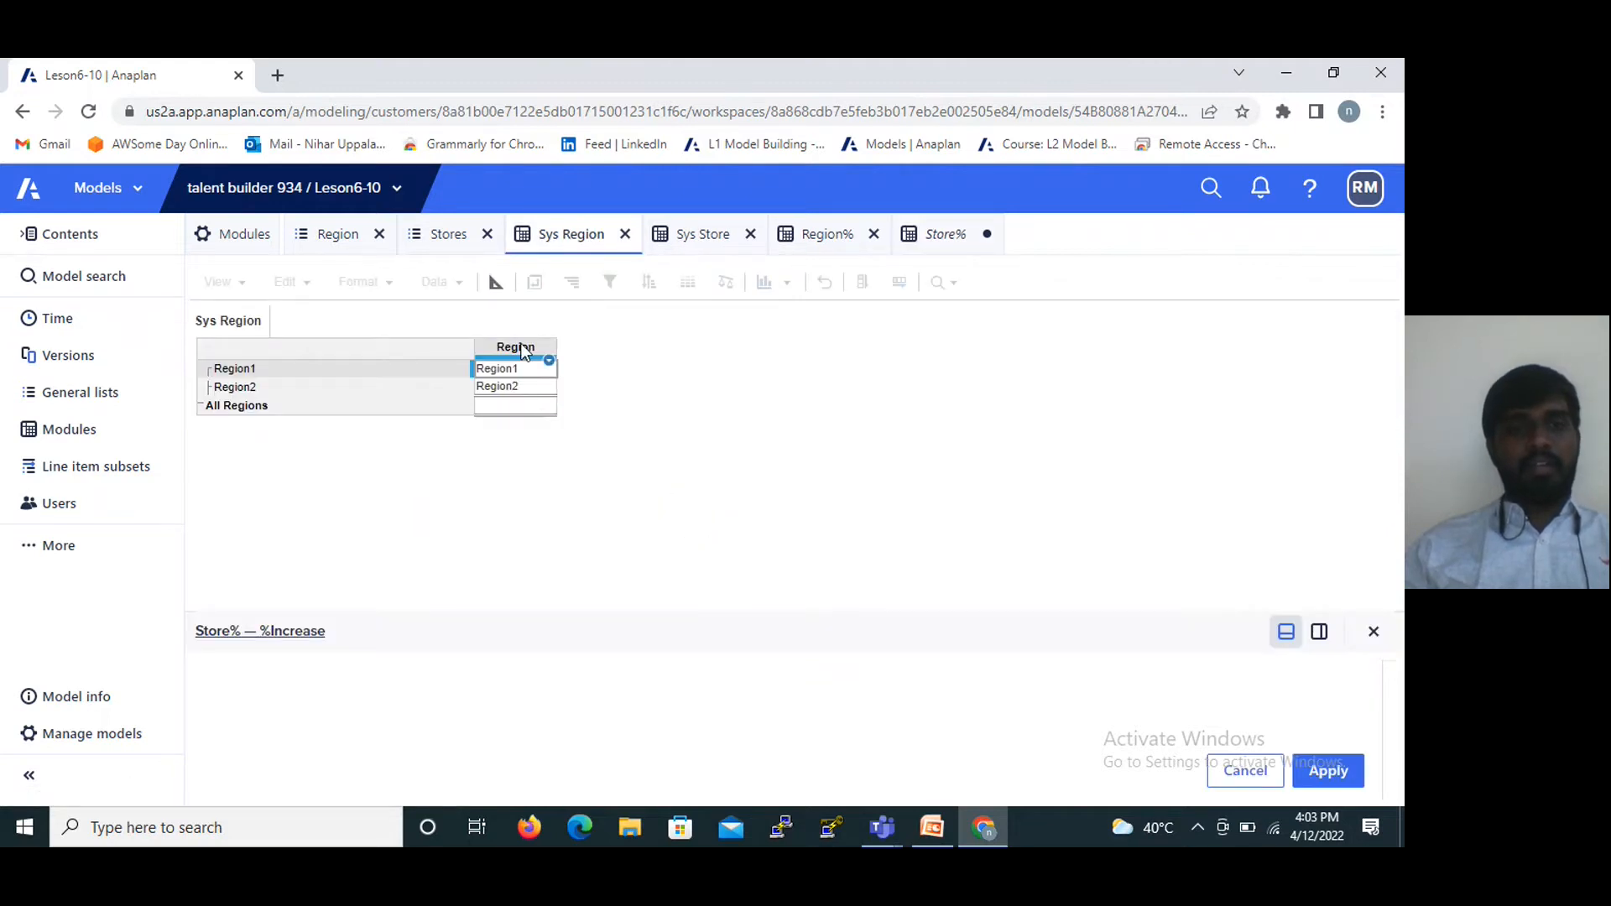
click(521, 350)
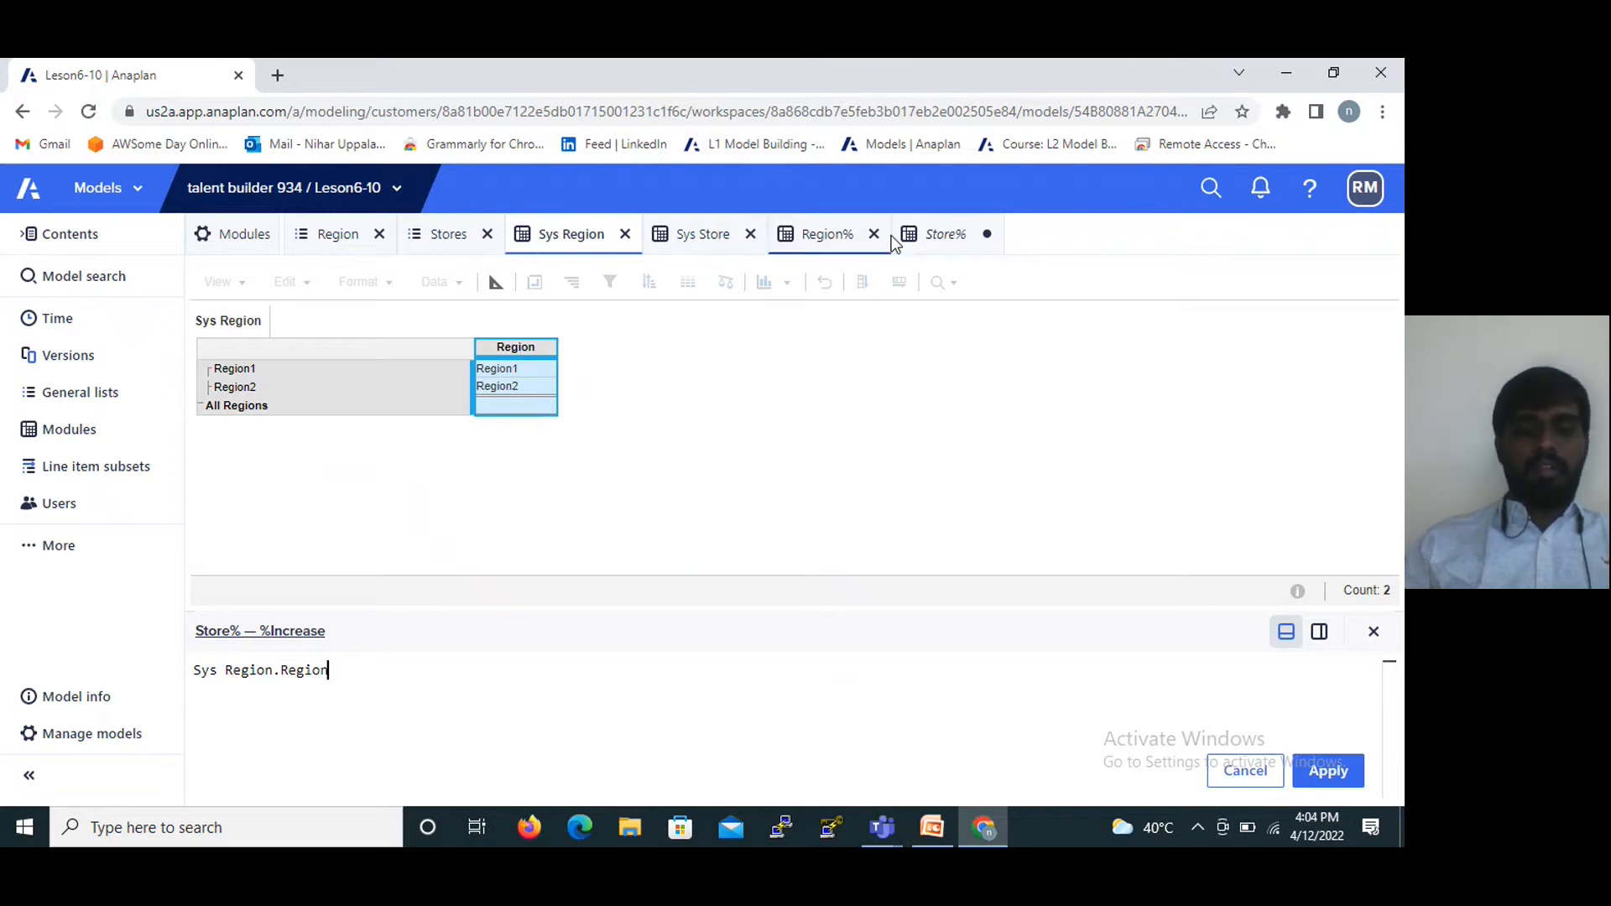
text([)
key(BackSpace)
text([Lookup)
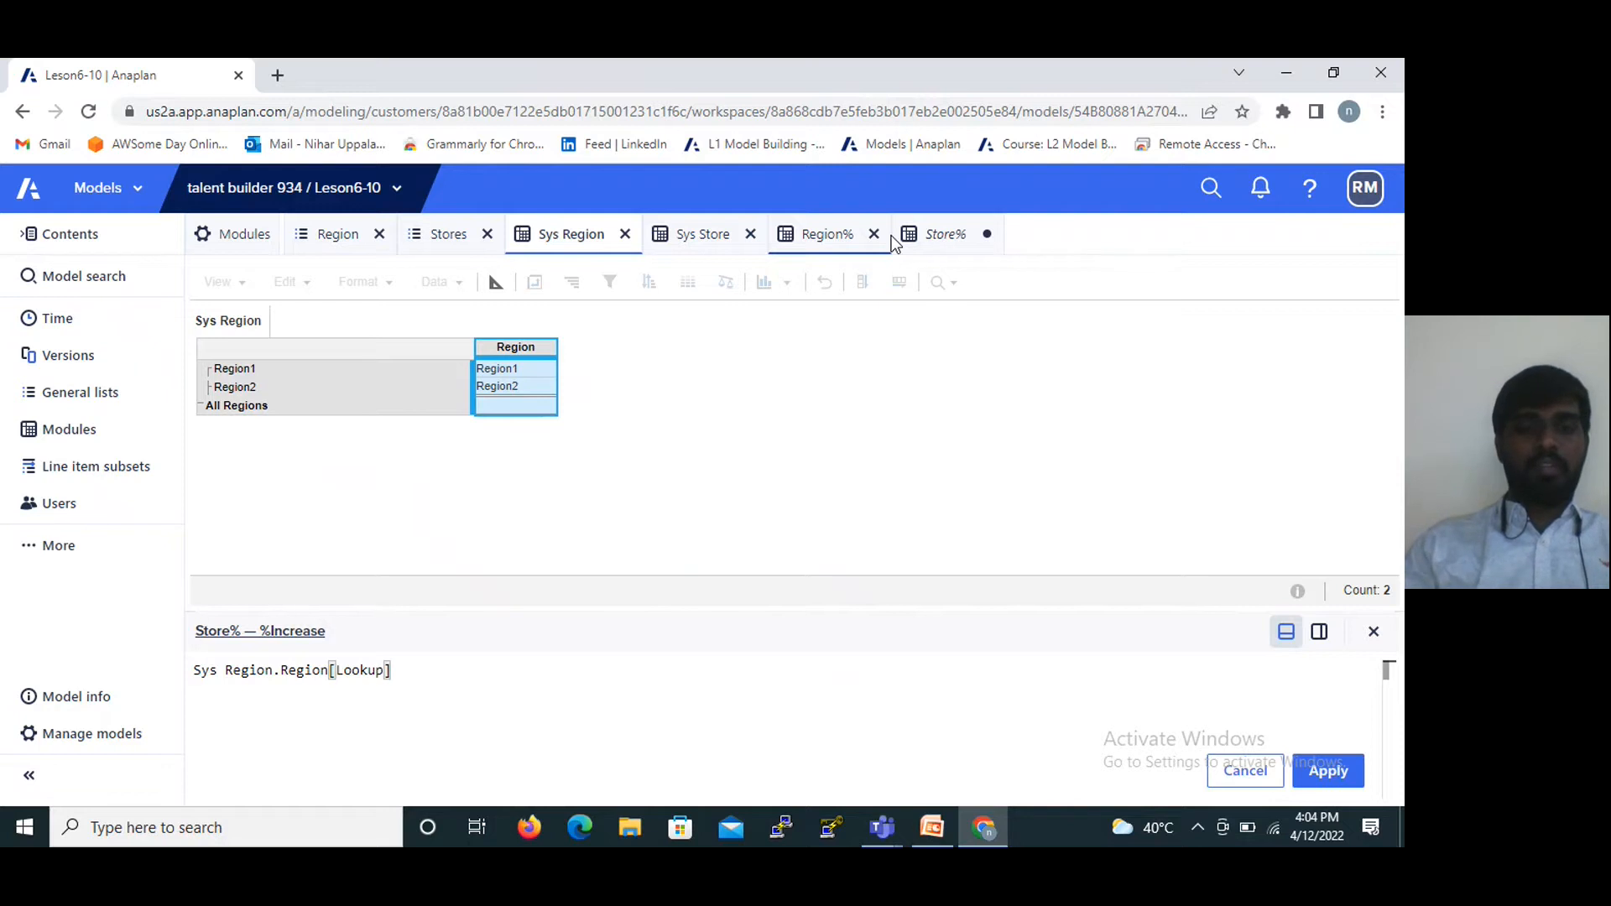
text(:)
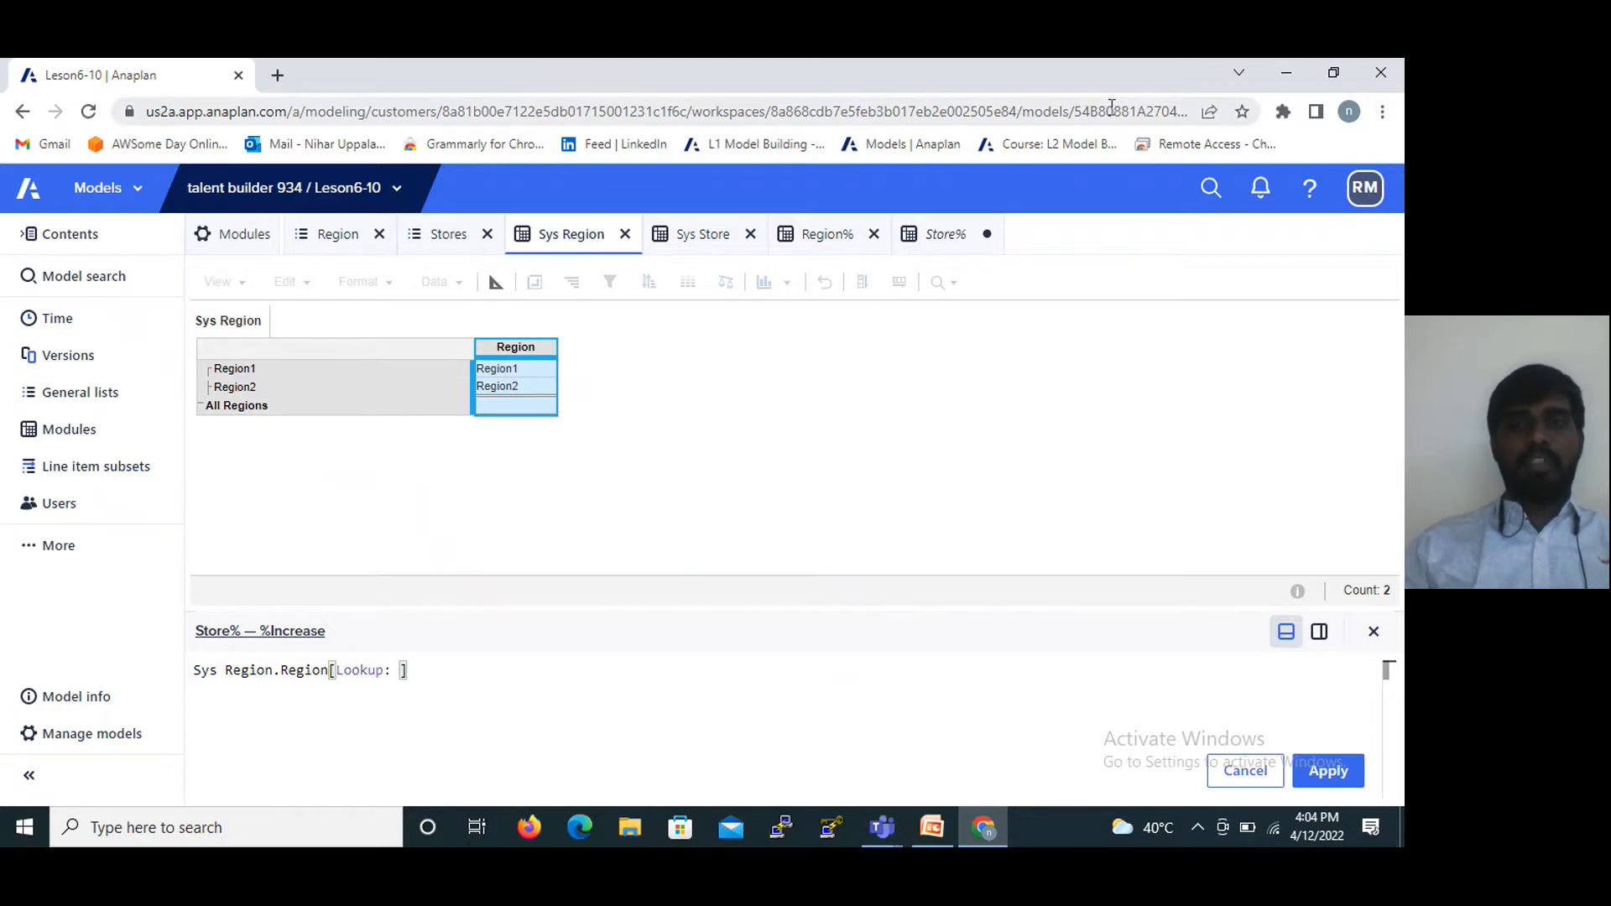
click(729, 251)
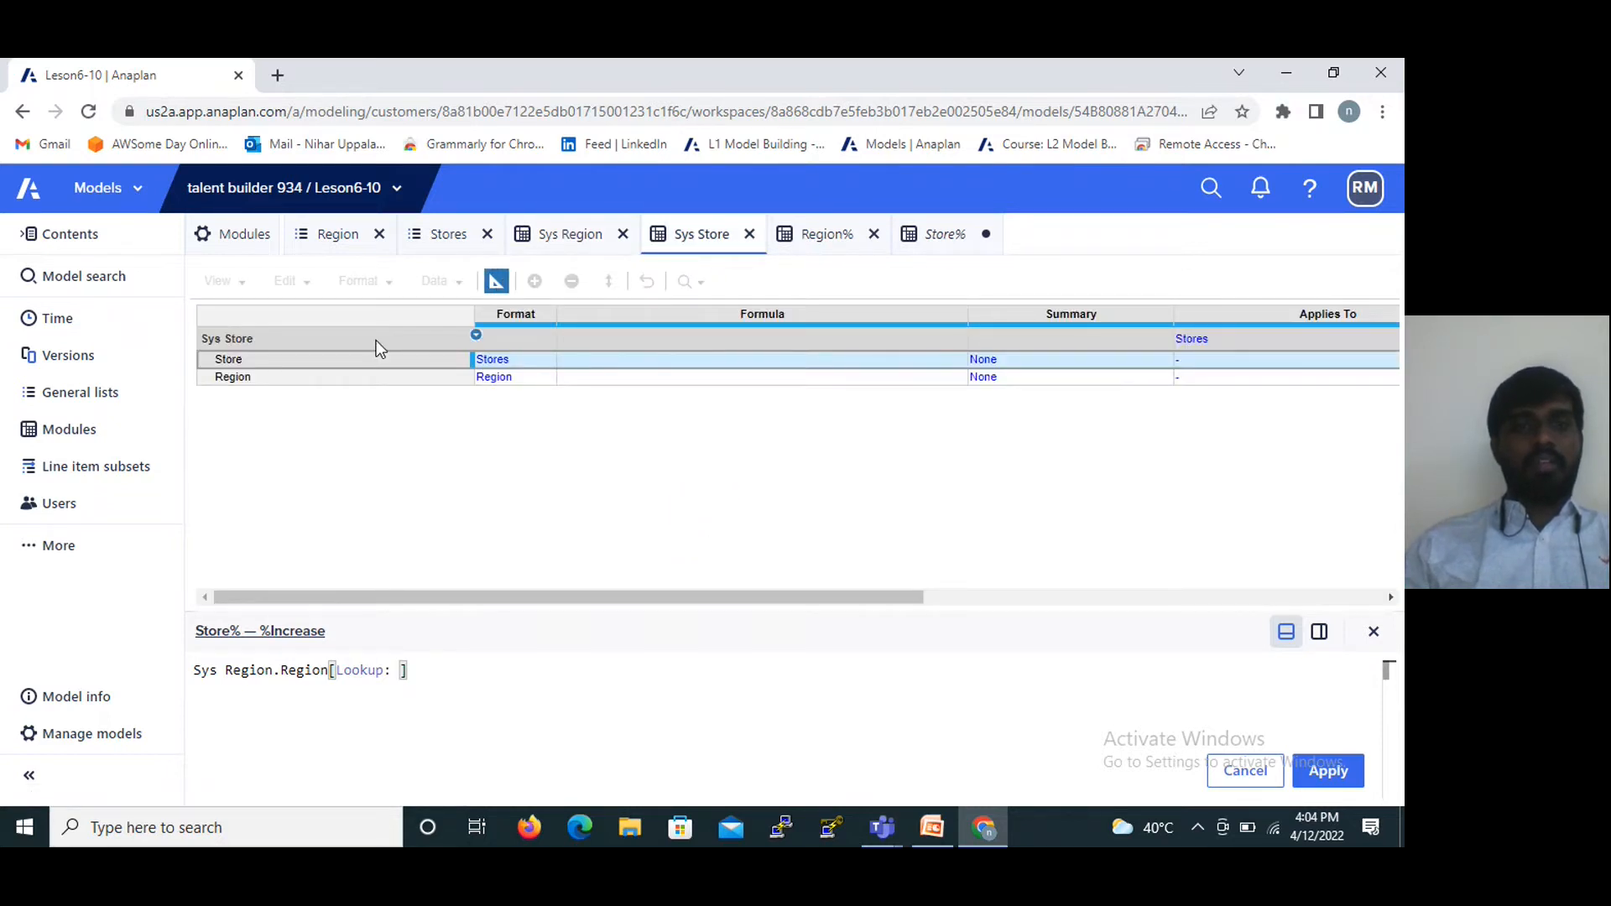
click(494, 288)
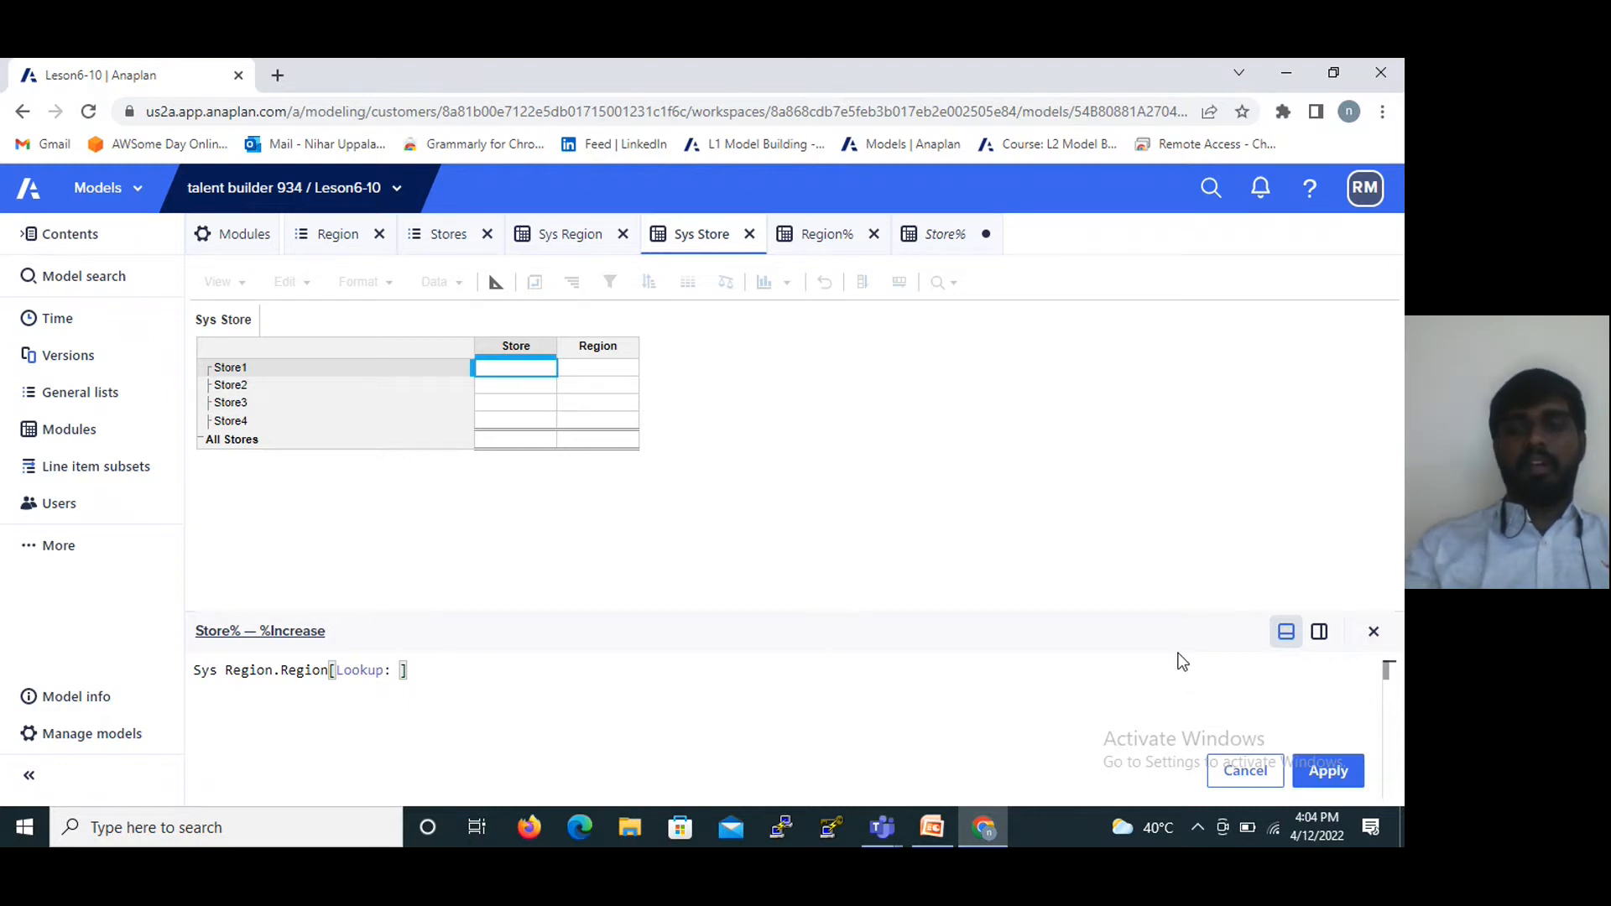
click(1374, 633)
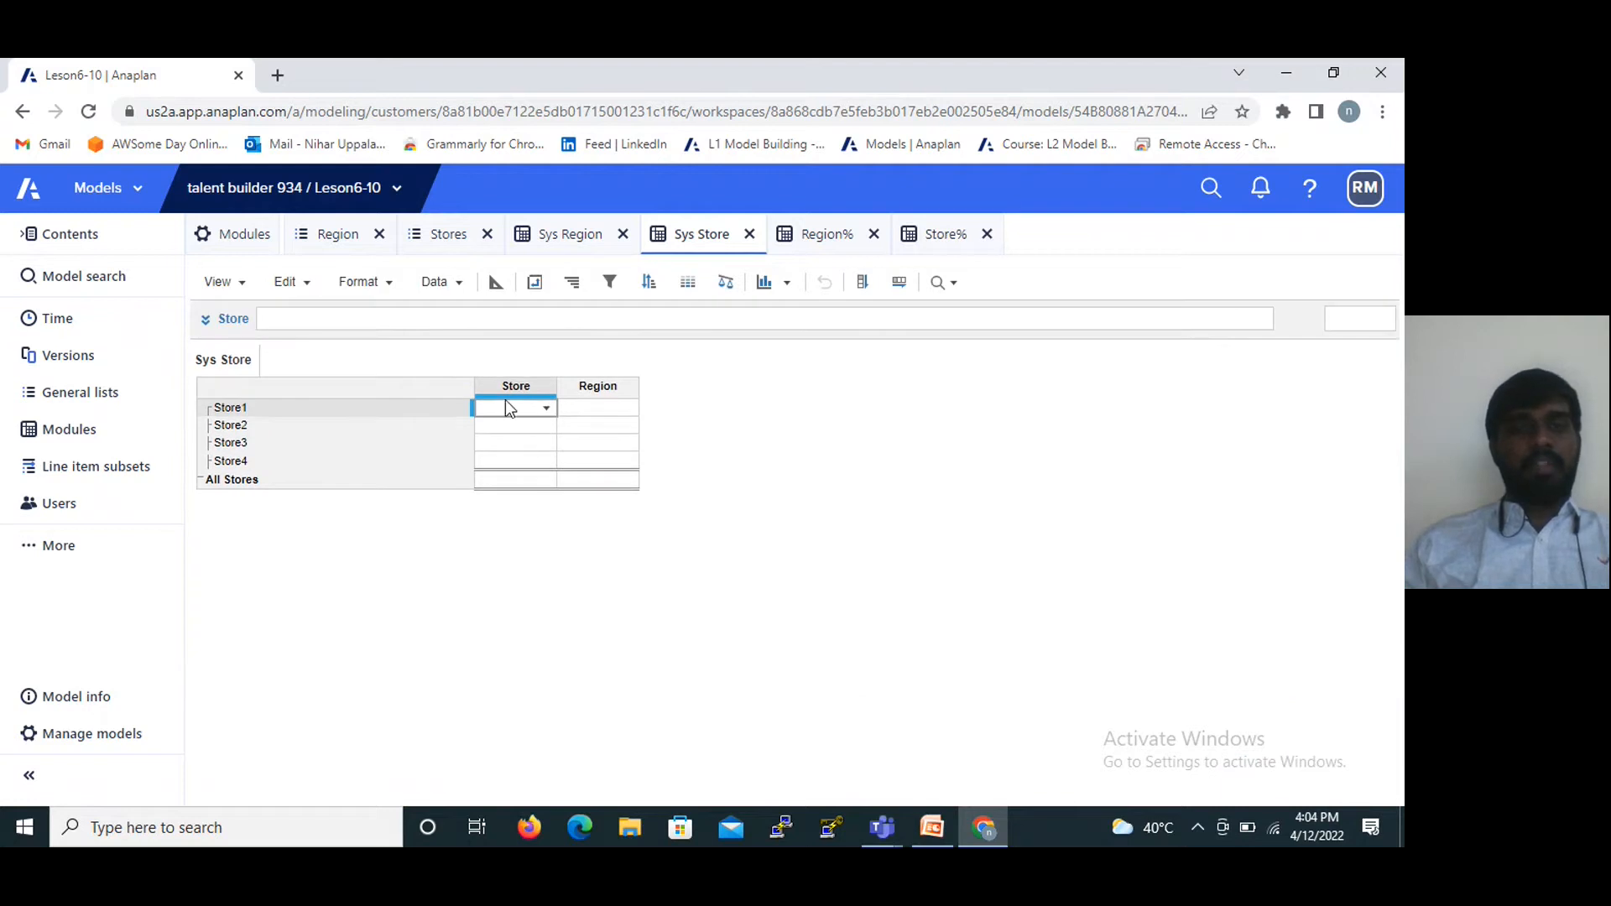
Set the formula of the Store line item in the Sys Store blueprint to ITEM(Stores).
click(596, 387)
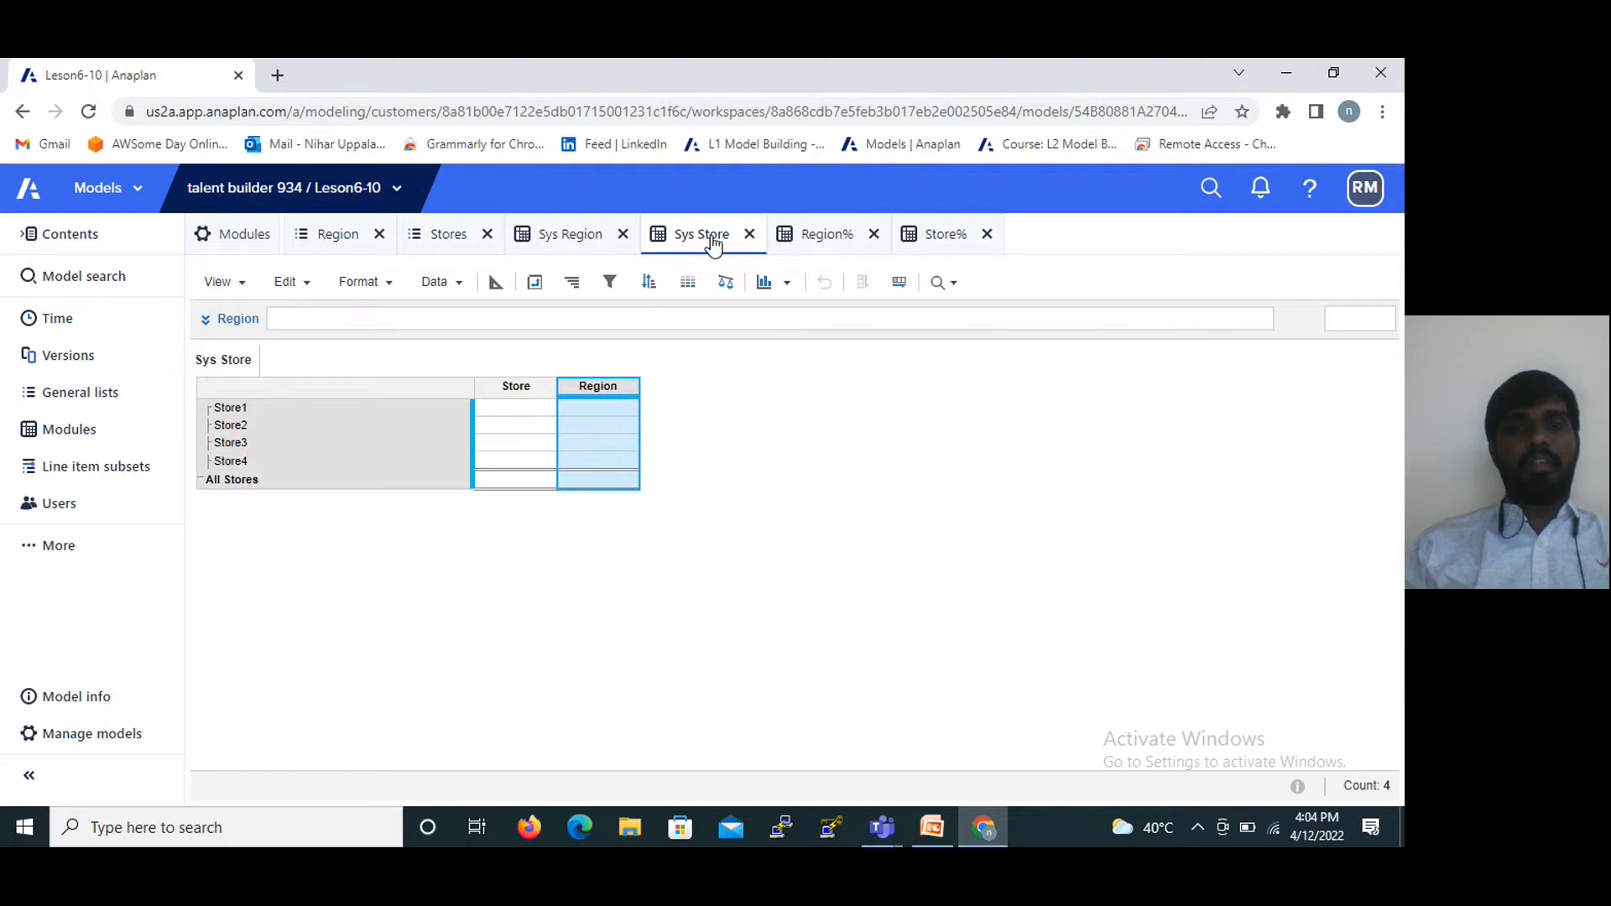
click(495, 283)
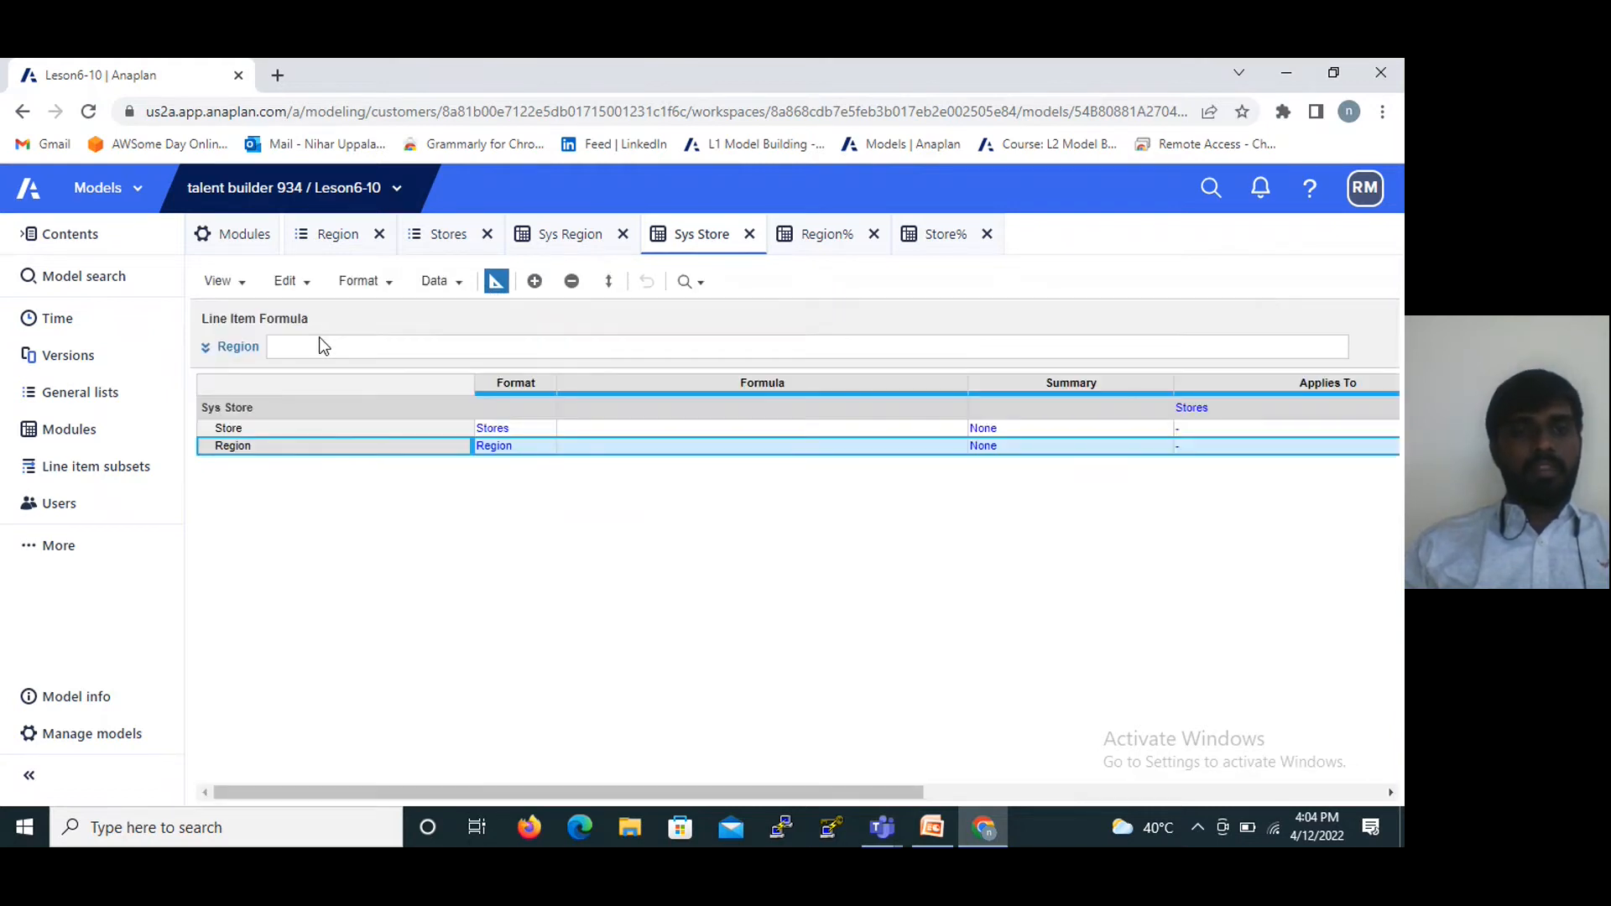
key(Up)
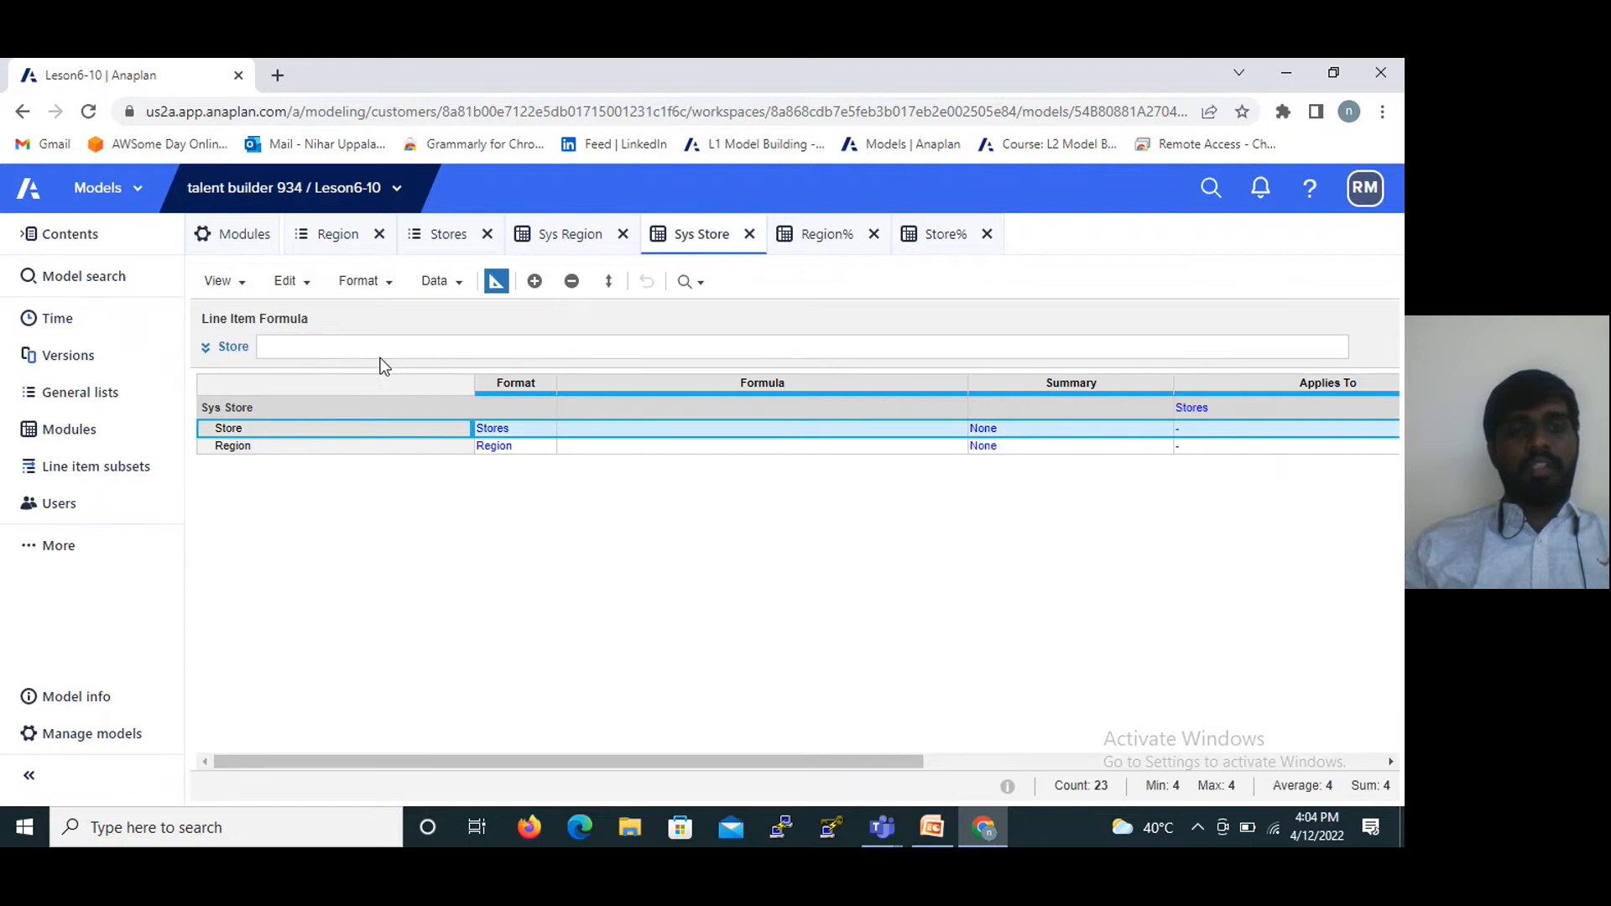
click(378, 353)
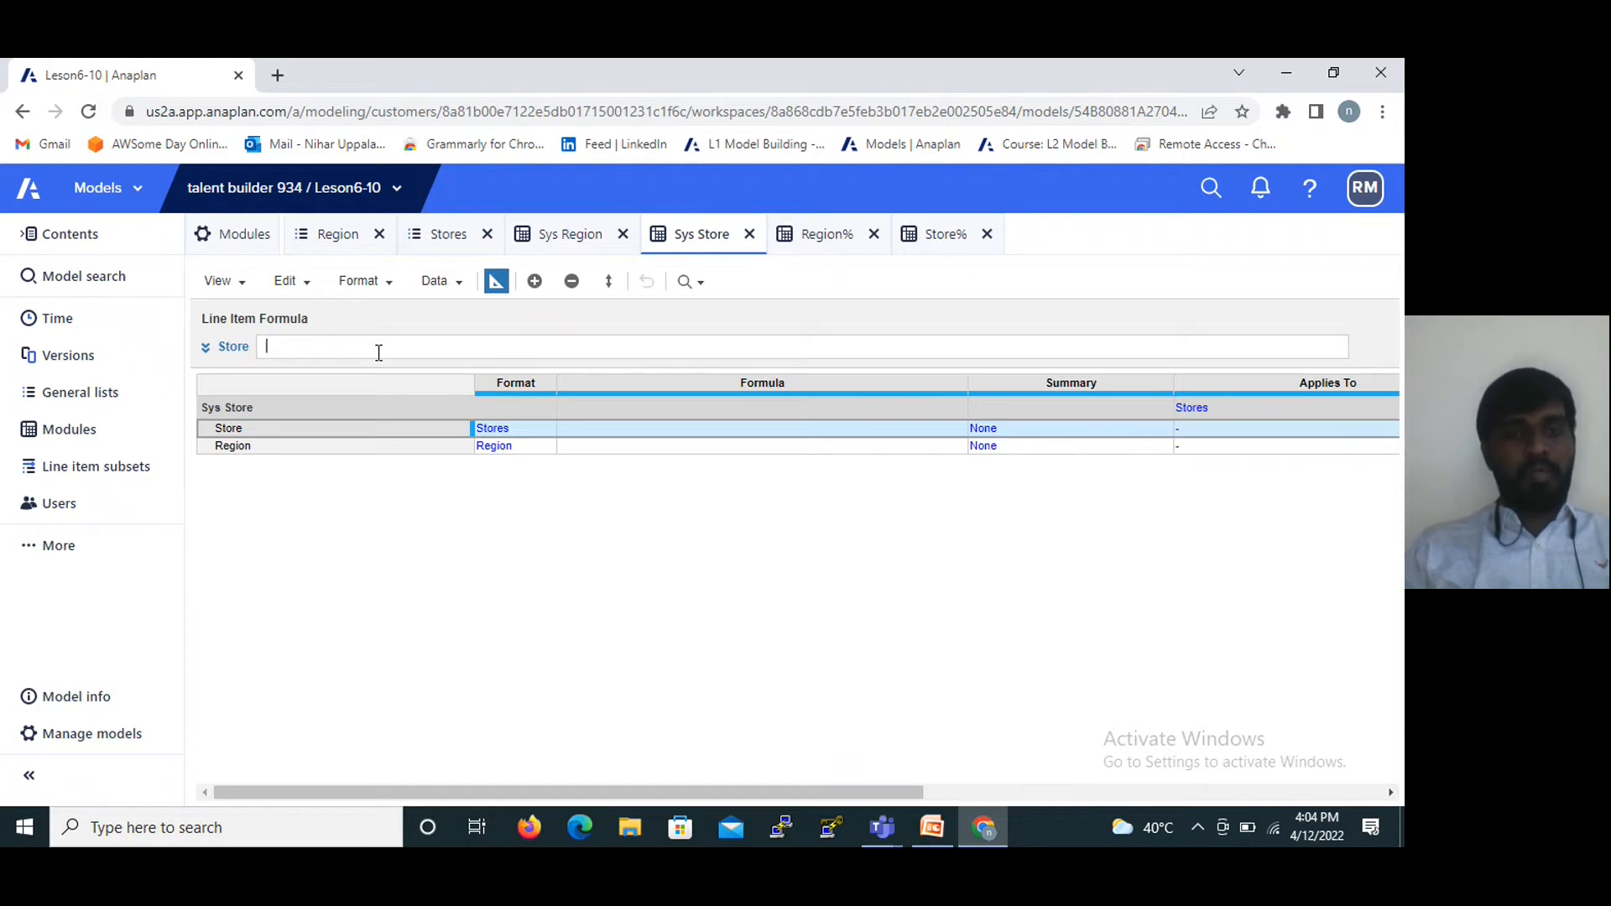
text(if)
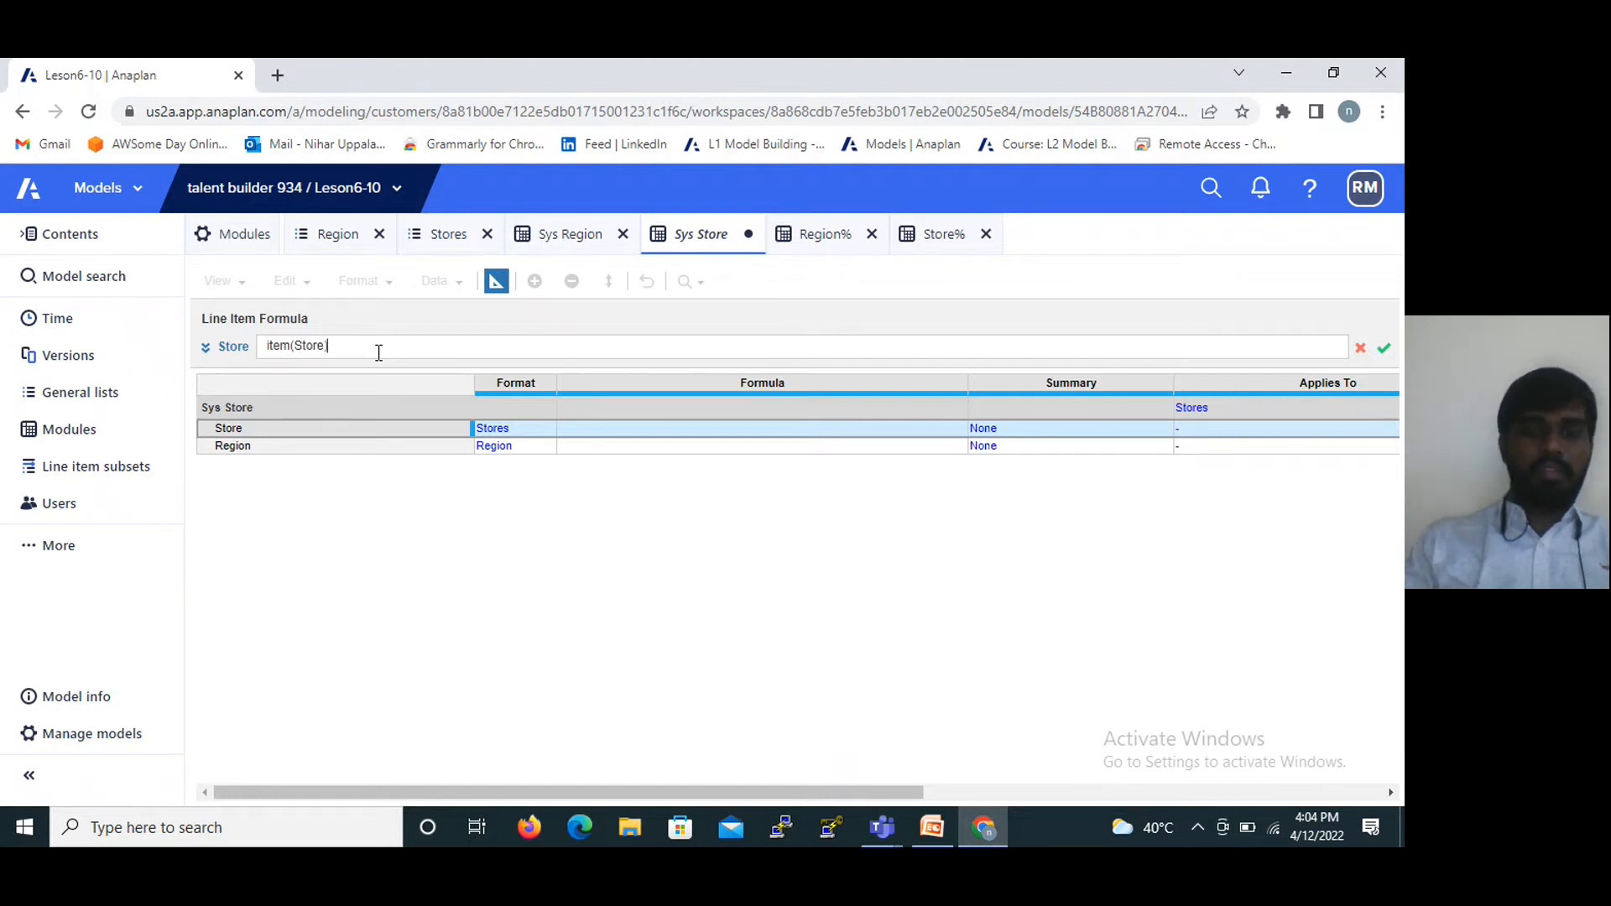
key(Return)
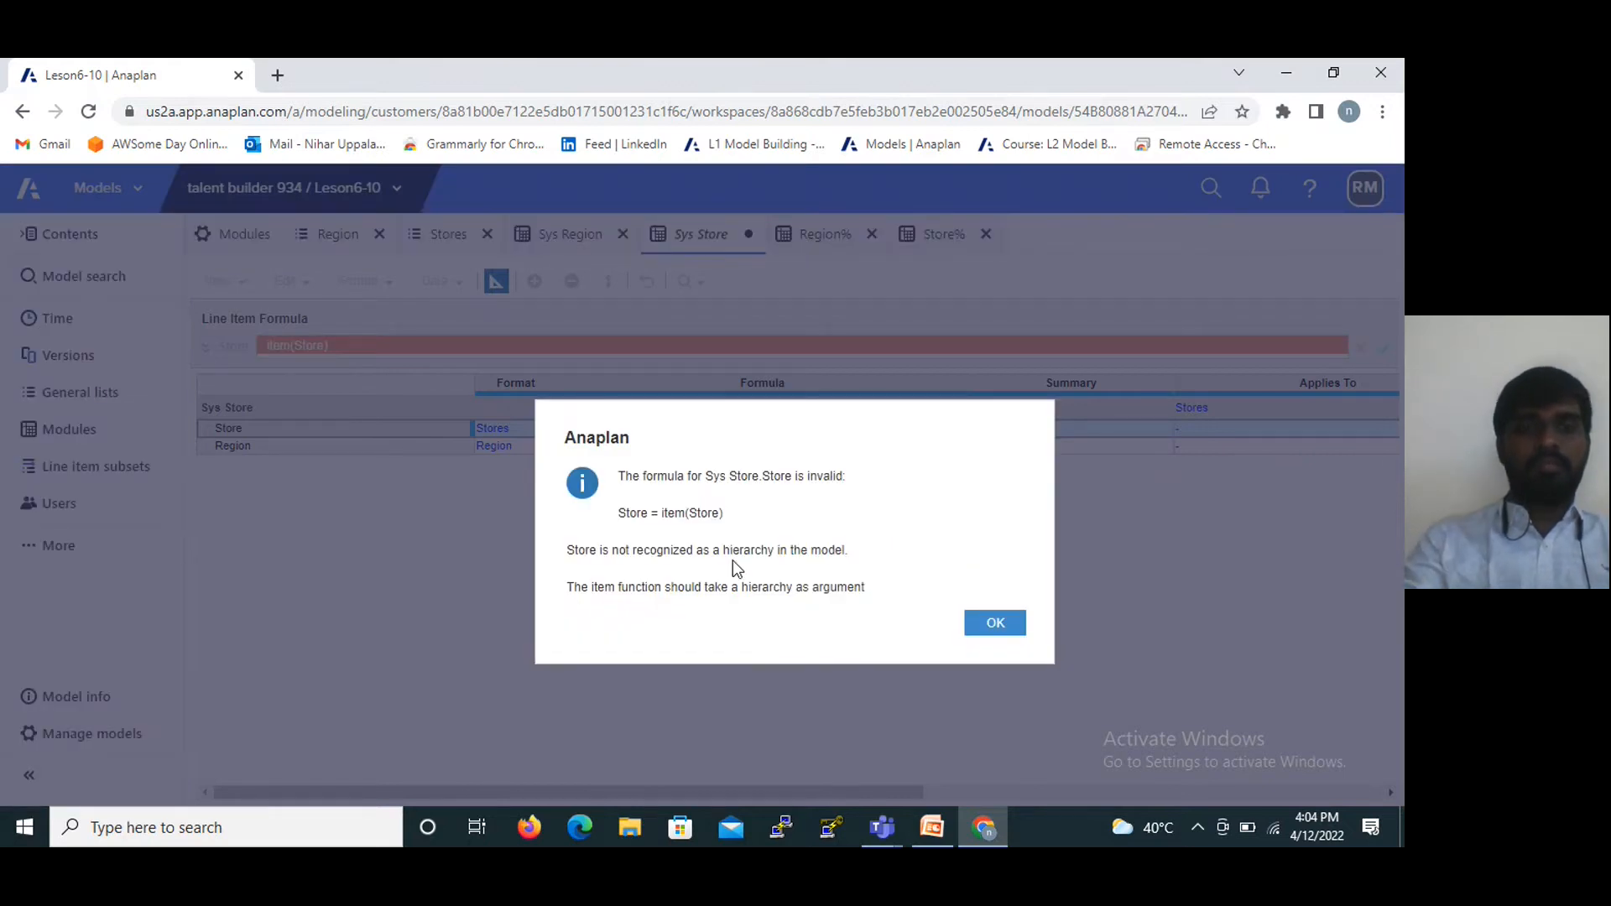
click(994, 622)
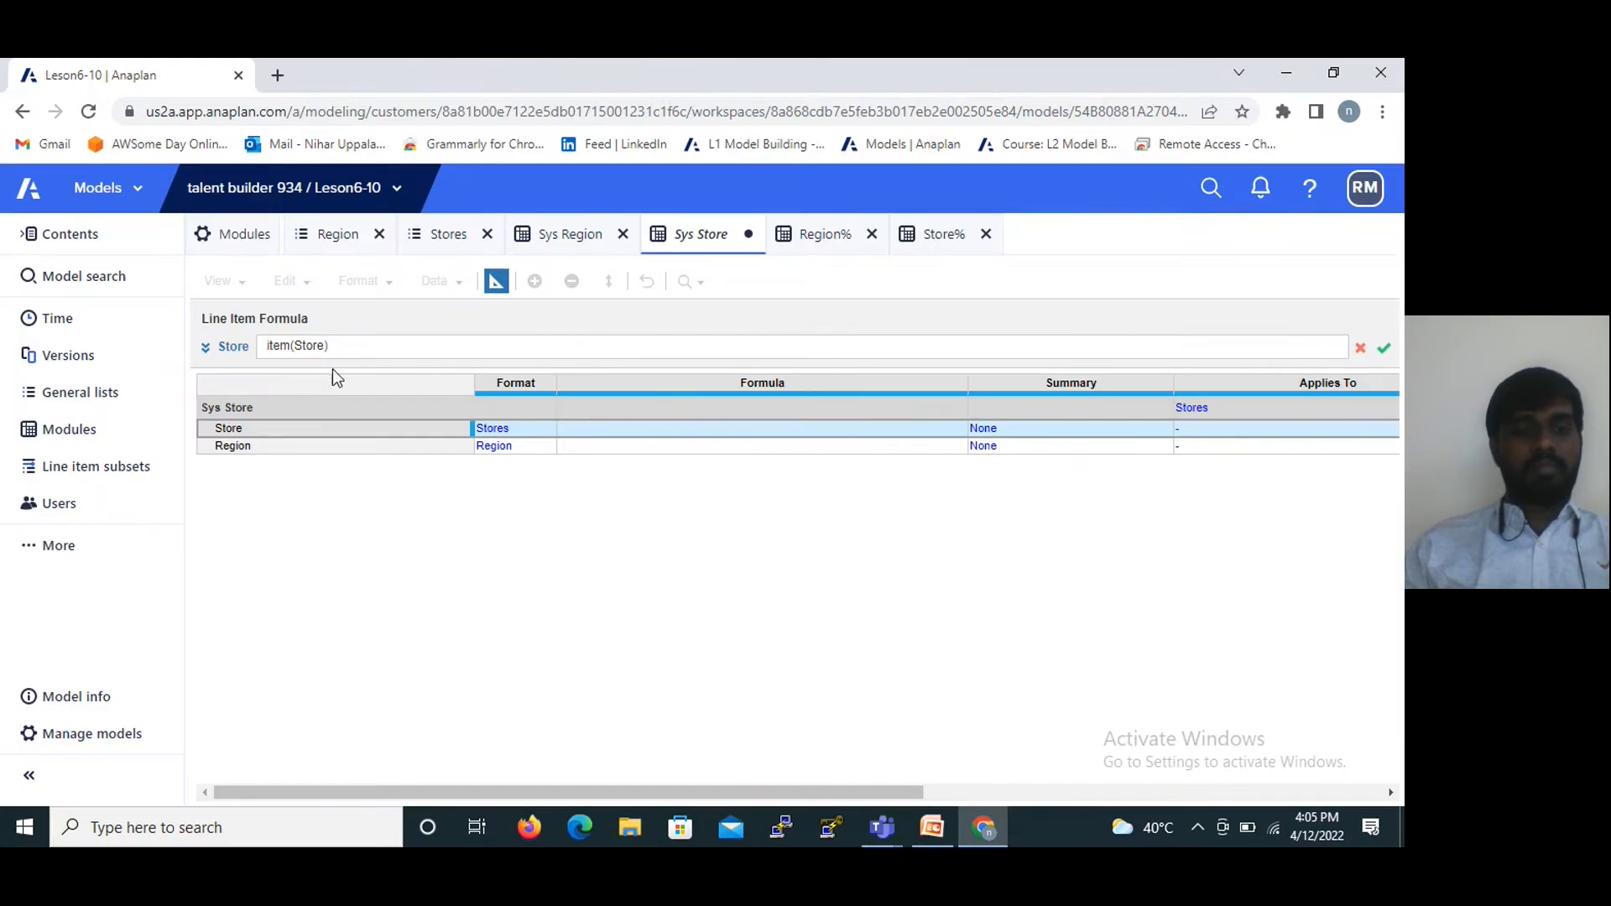
key(Return)
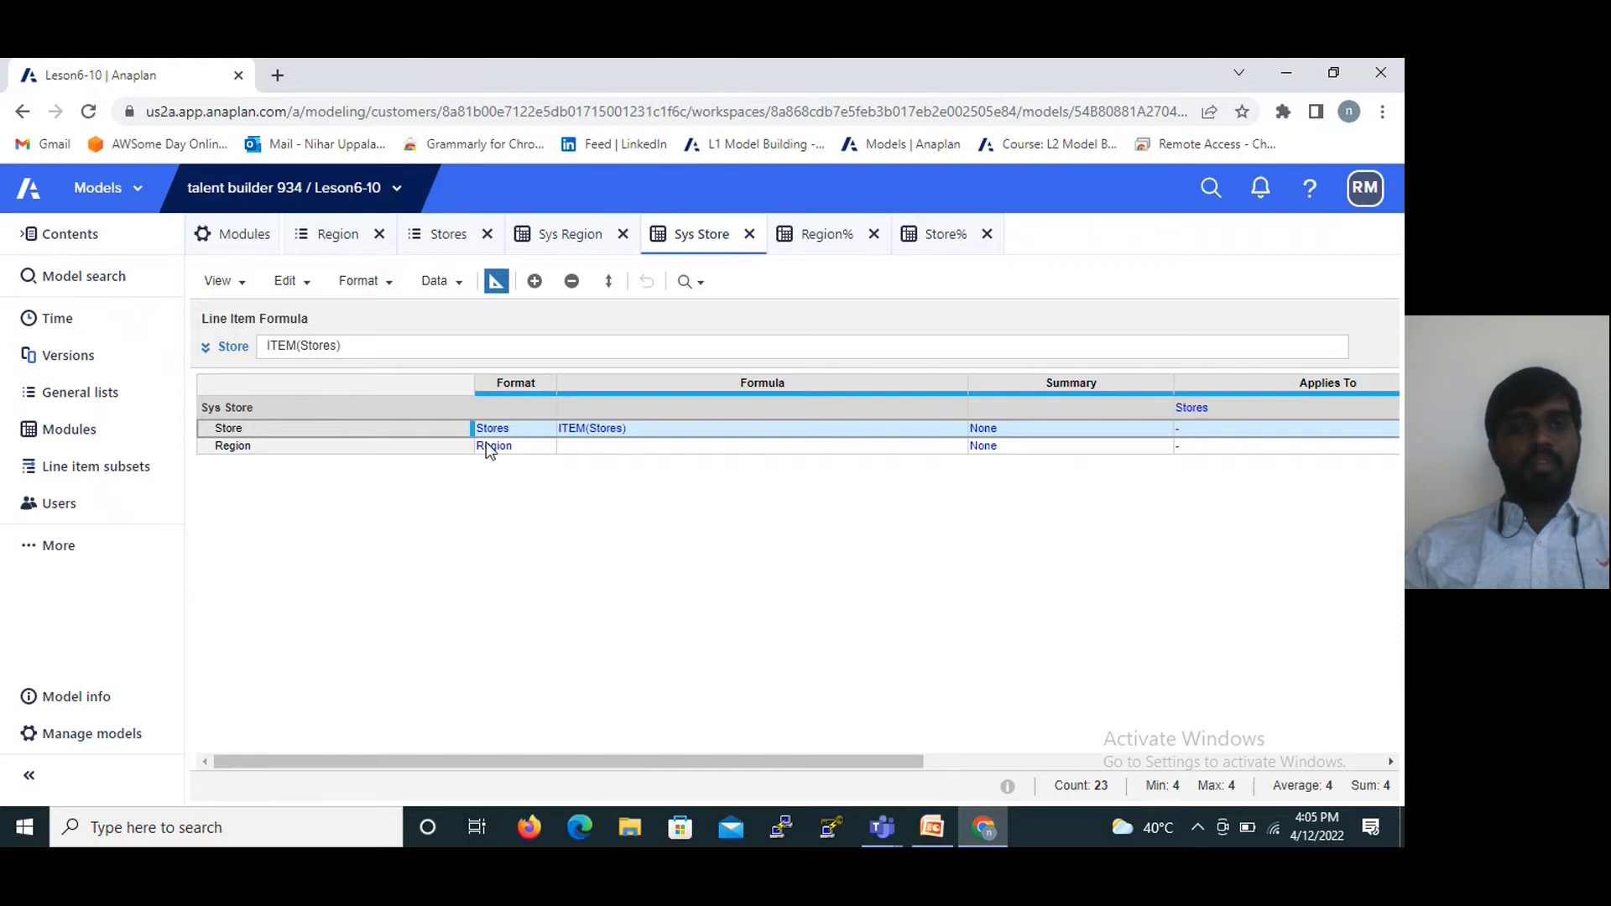
Return Sys Store to the grid view and assign Region1 to Store1 and Store2 in the Region line item.
click(496, 283)
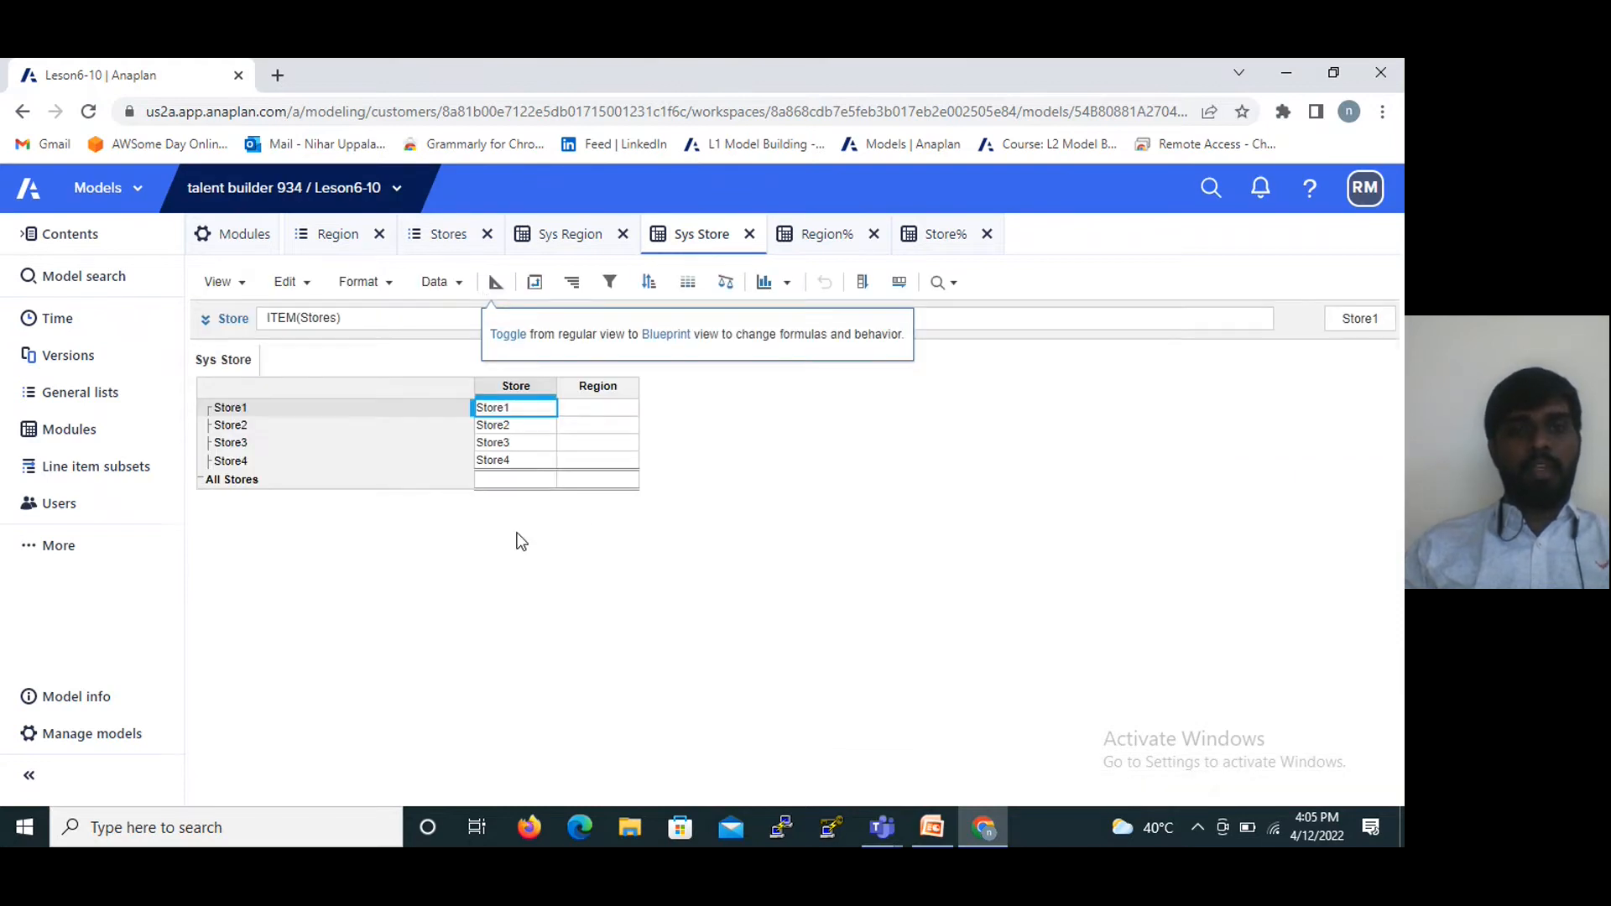
click(602, 409)
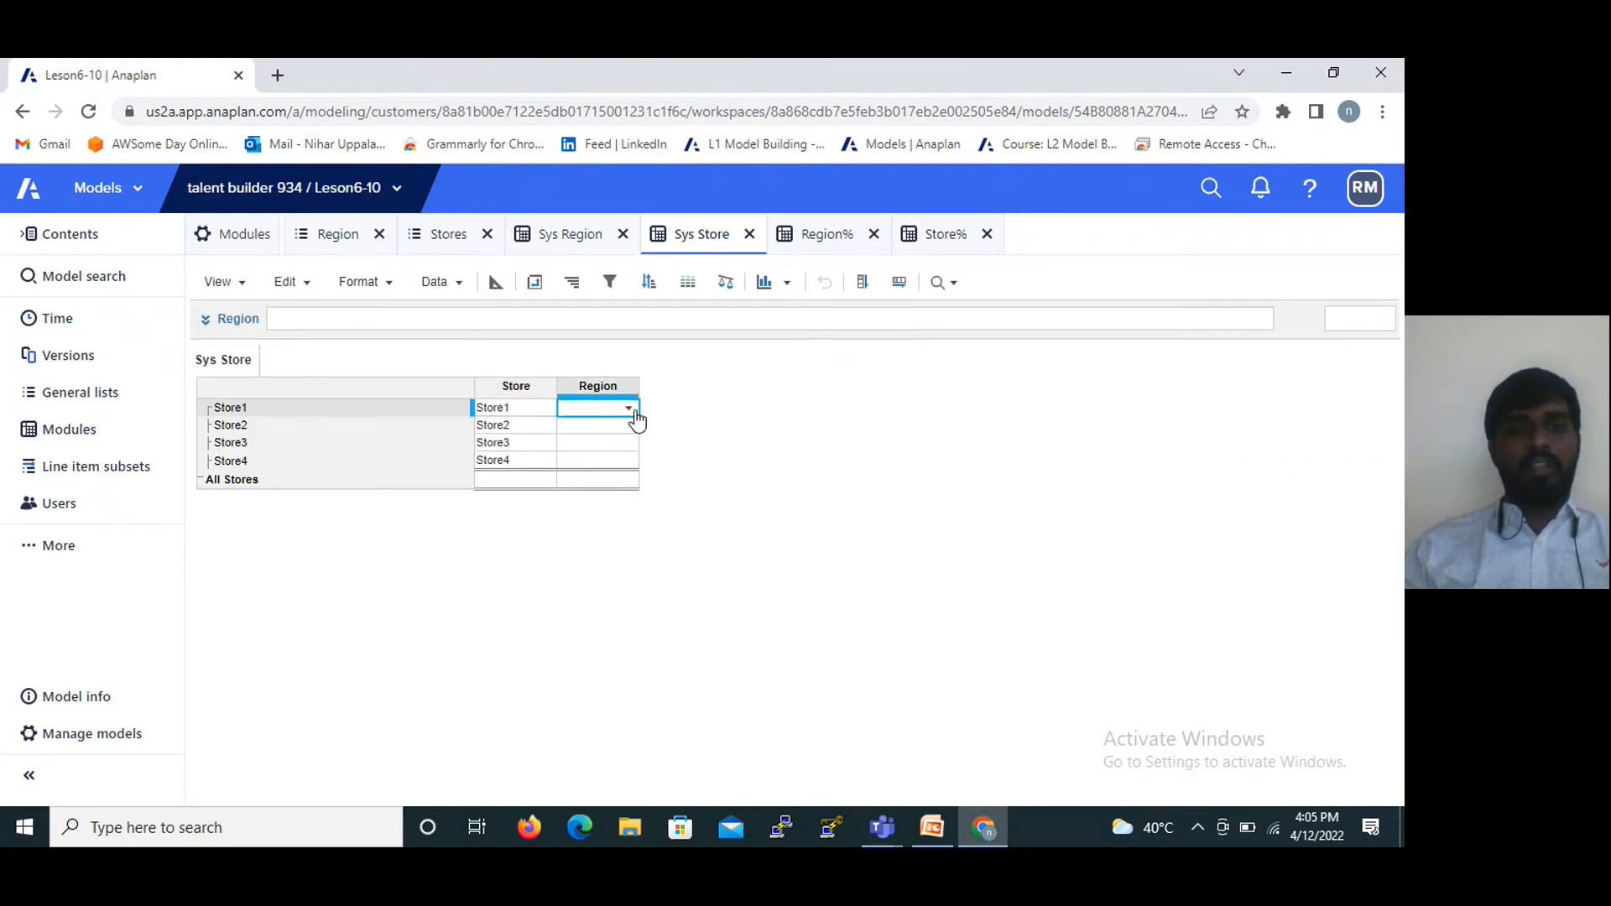
click(628, 409)
click(597, 433)
click(632, 427)
click(632, 431)
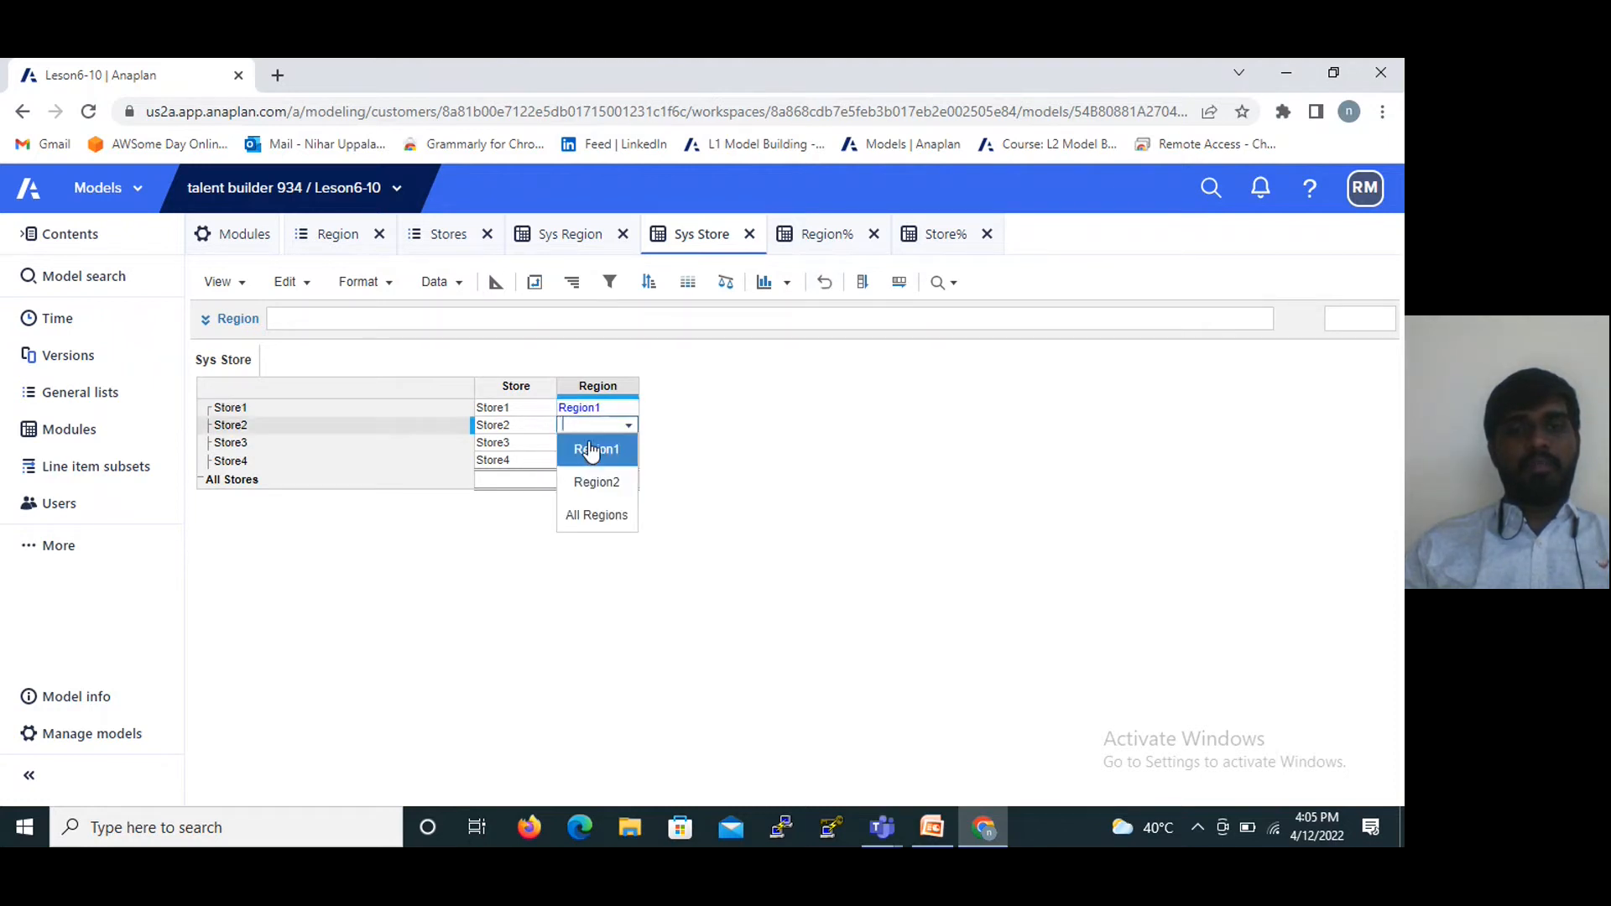
click(587, 447)
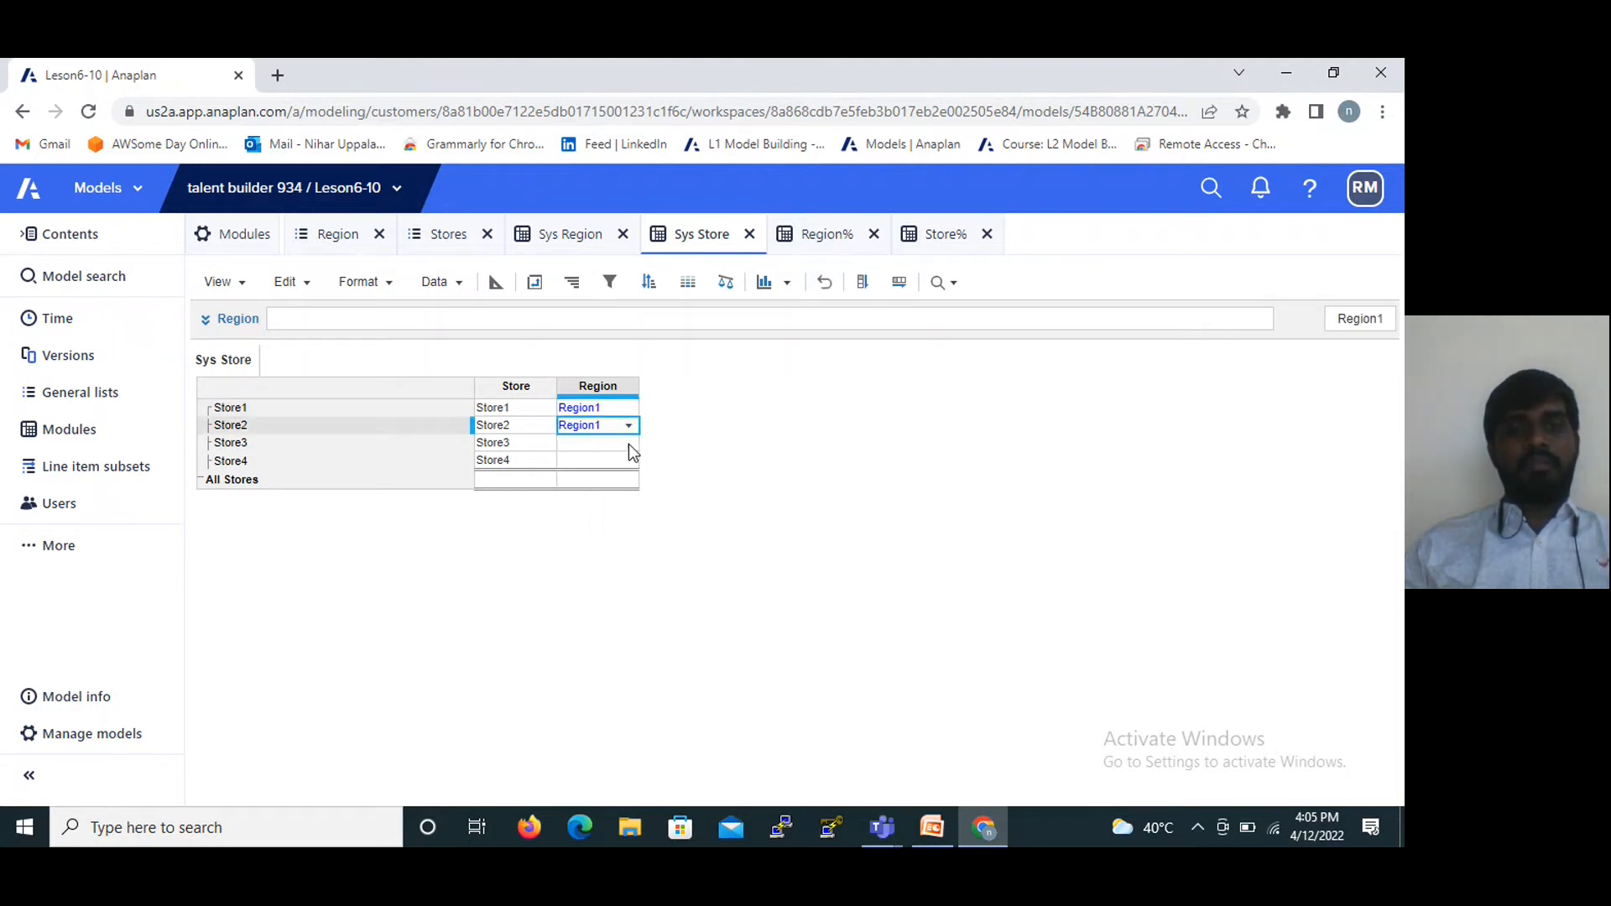
Assign Region2 to Store3 and Store4 in the Region line item of Sys Store.
click(628, 445)
click(628, 443)
click(598, 501)
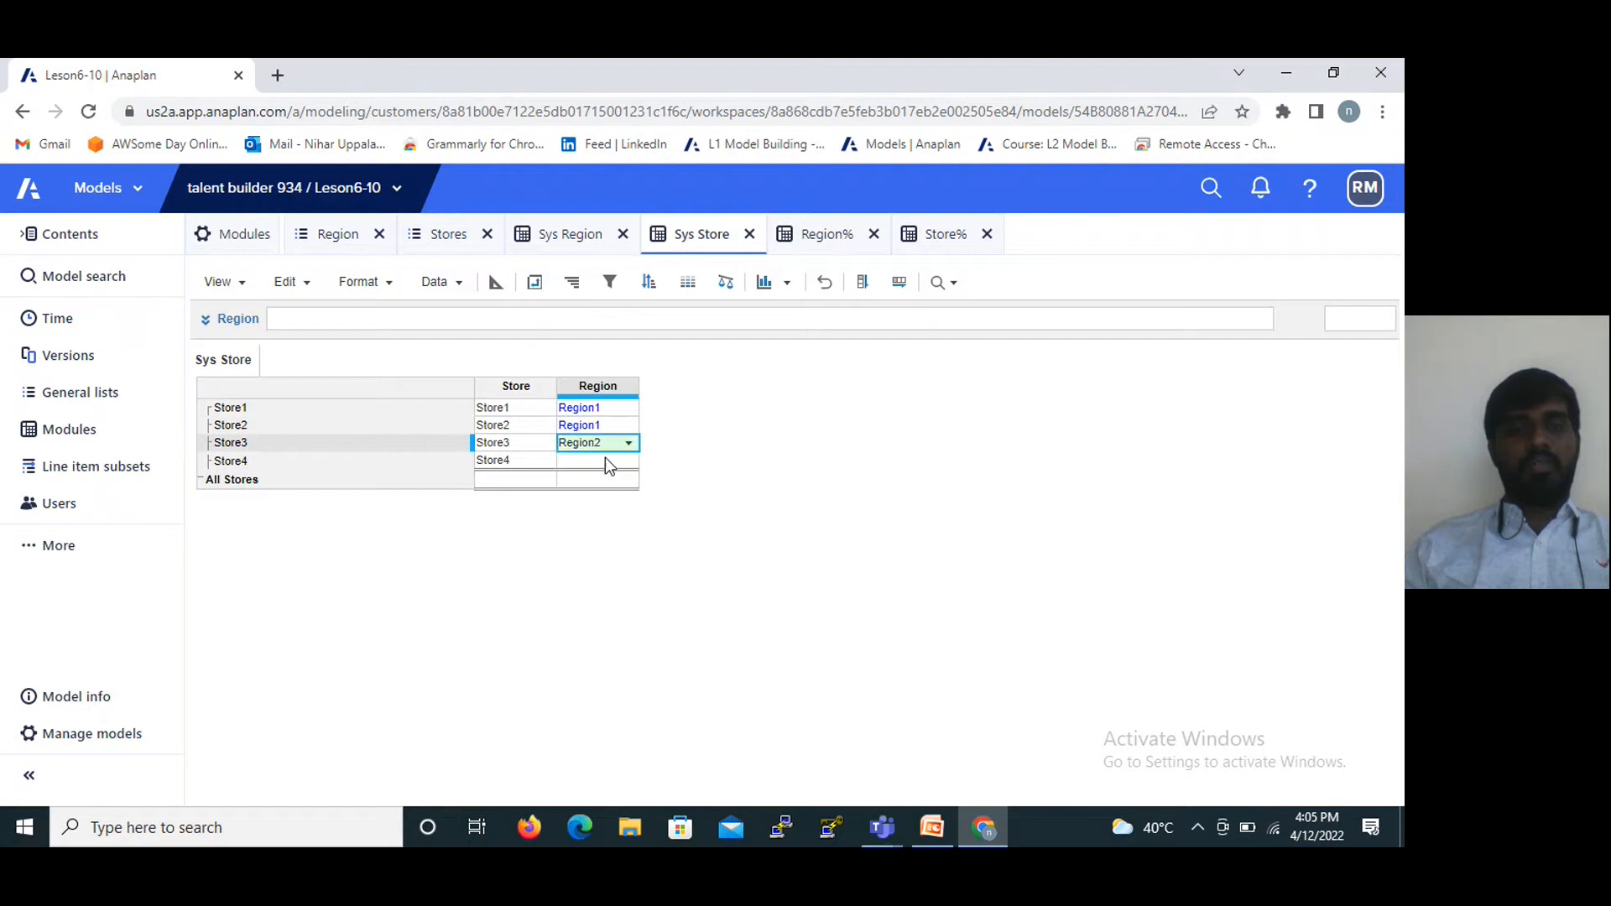
click(628, 463)
click(628, 462)
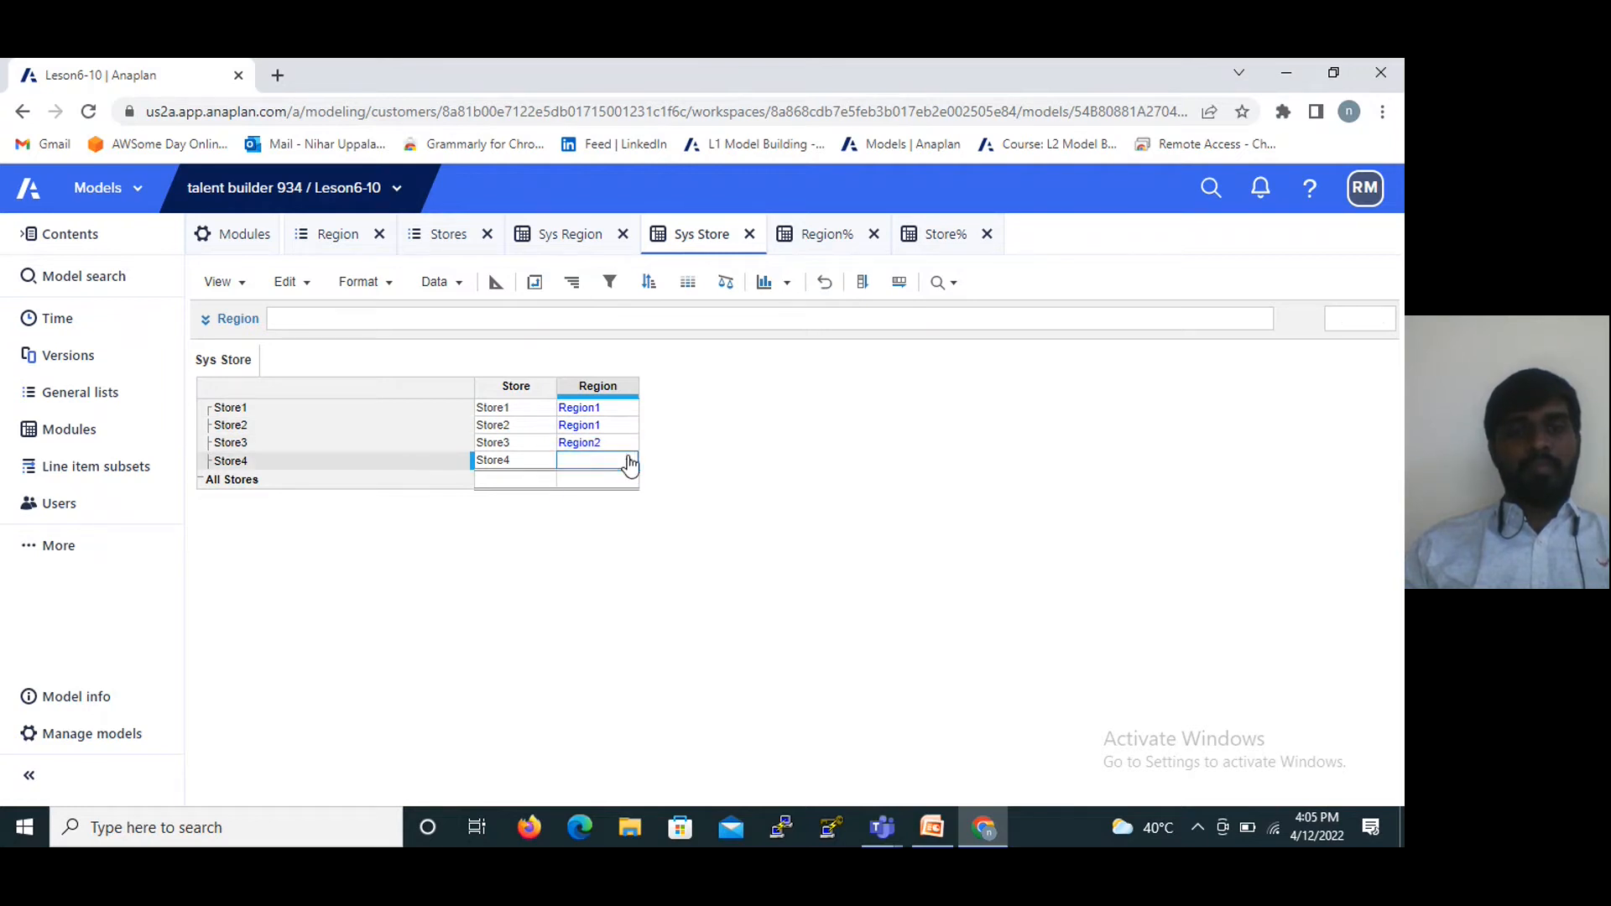
click(594, 519)
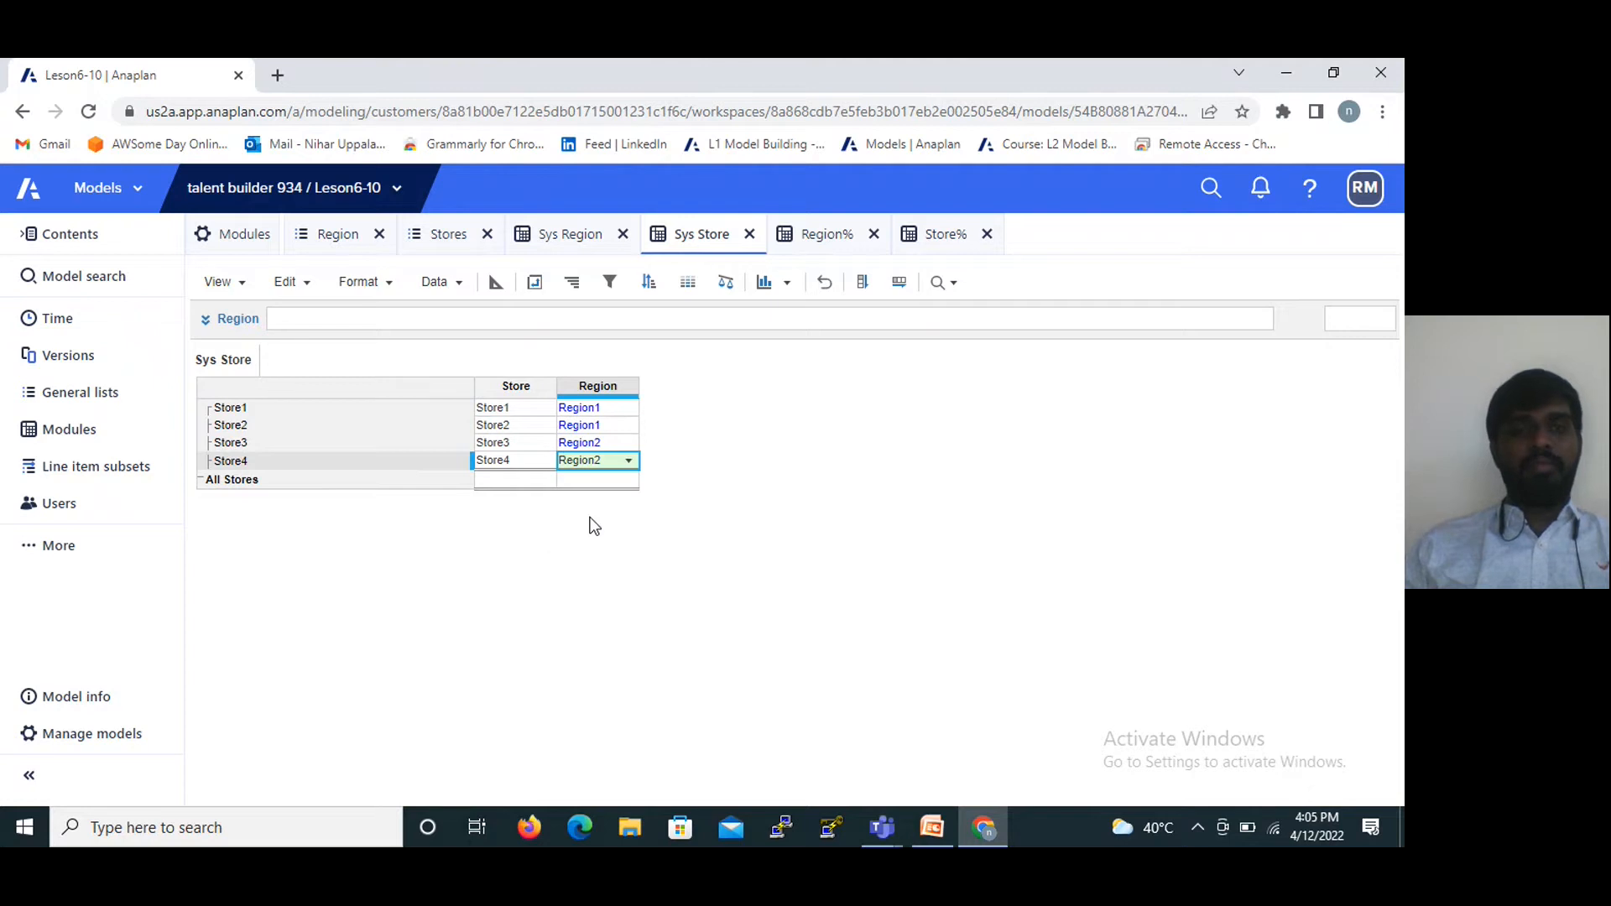
Close the Region% module and reopen it from the model contents.
click(874, 234)
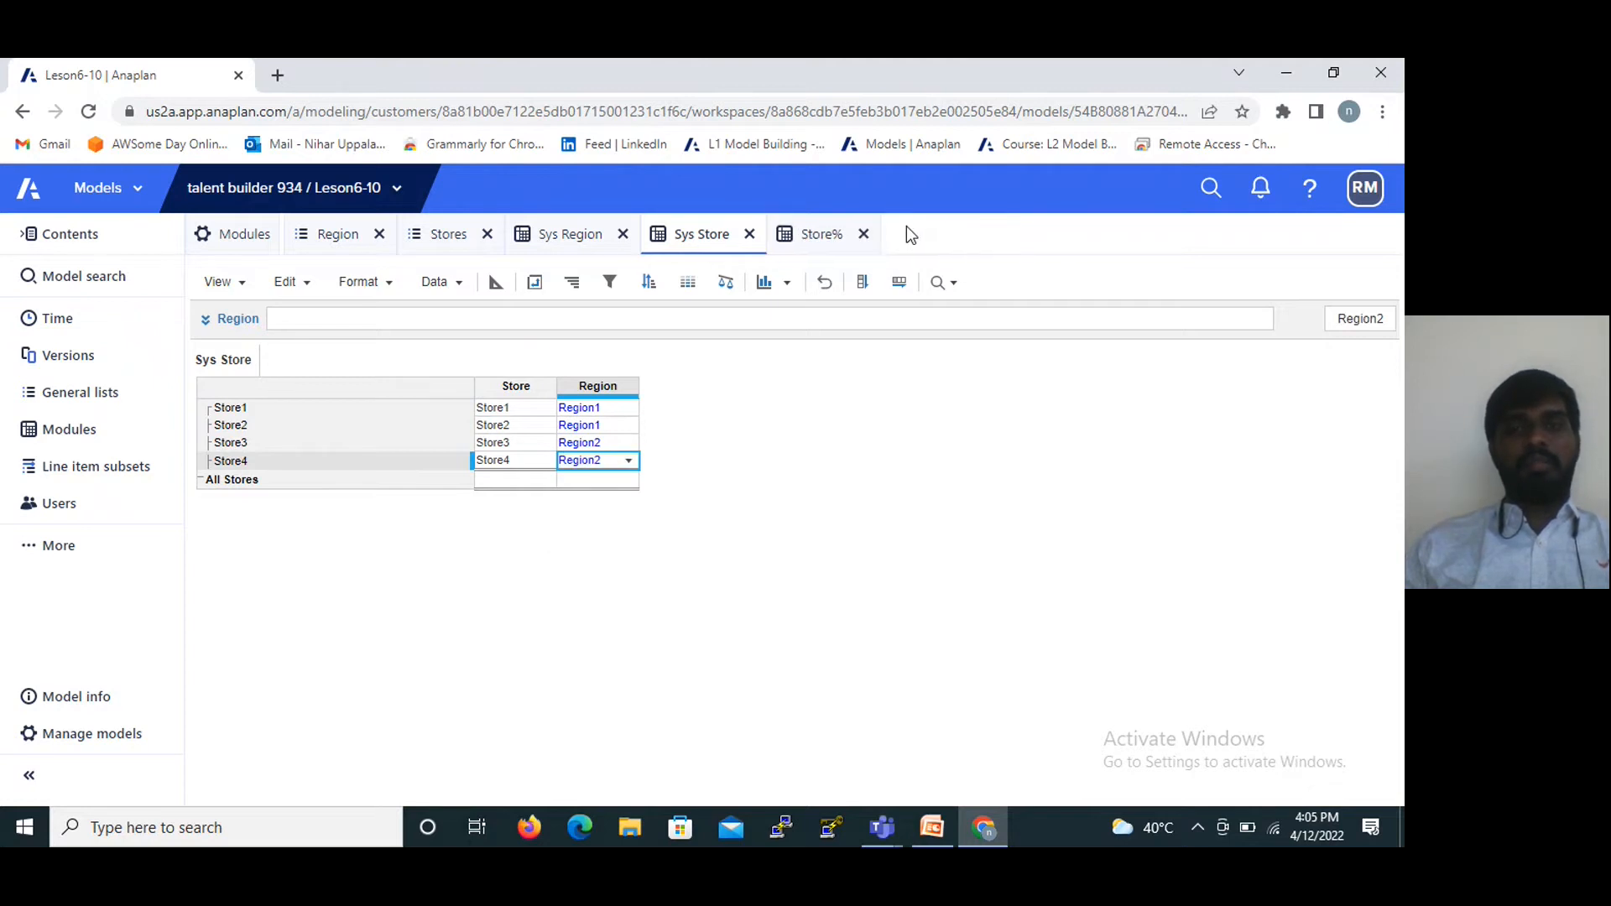
click(820, 235)
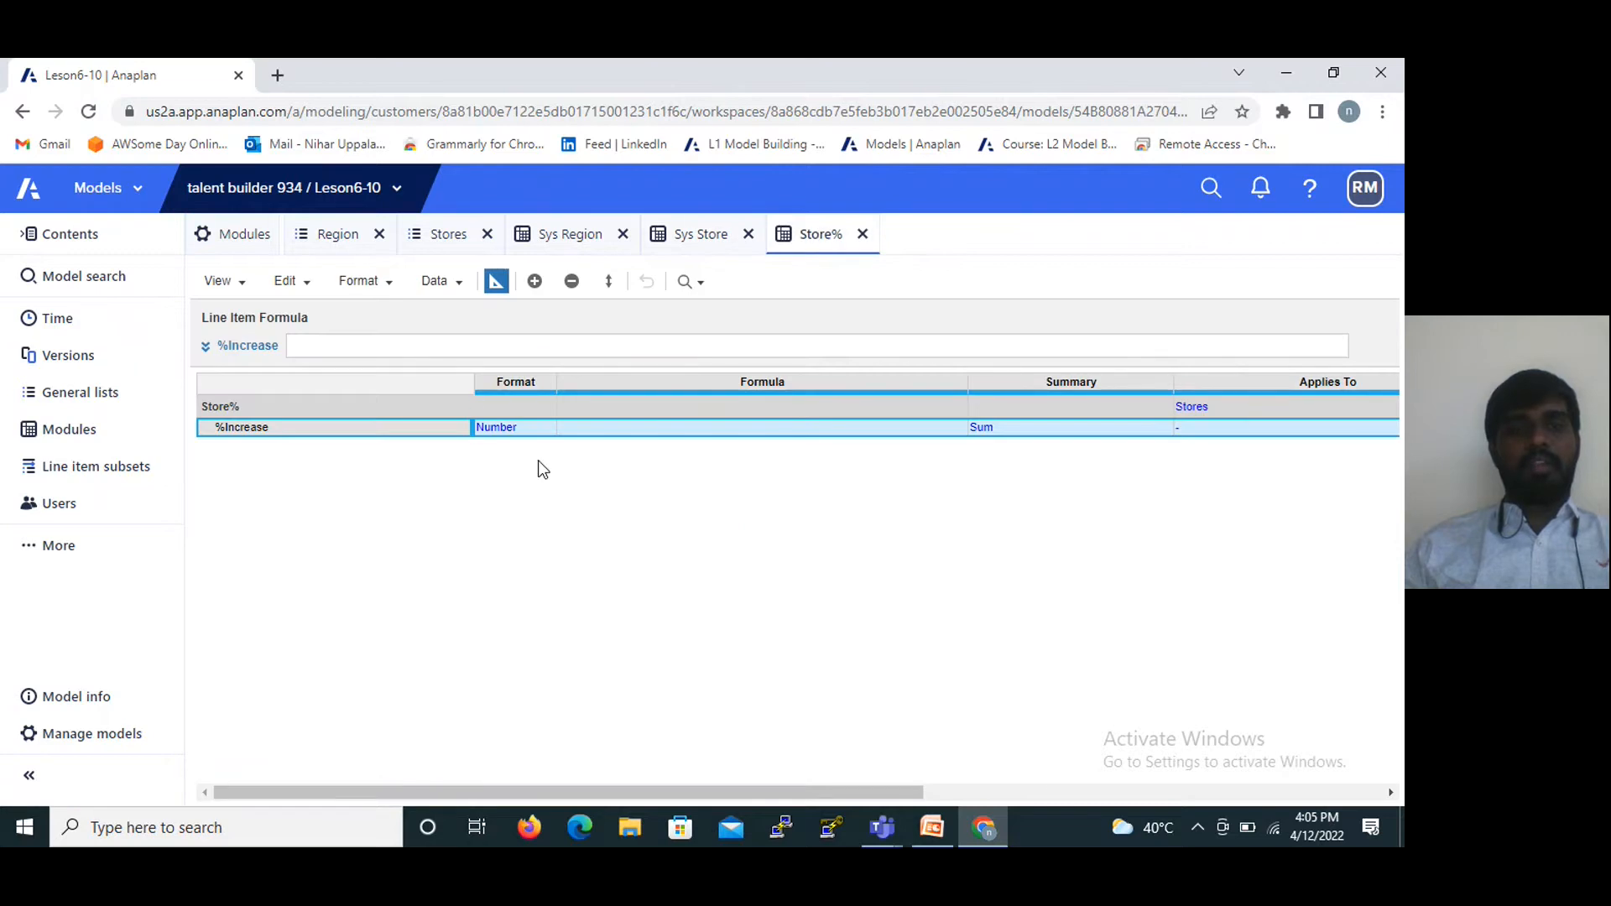
click(408, 344)
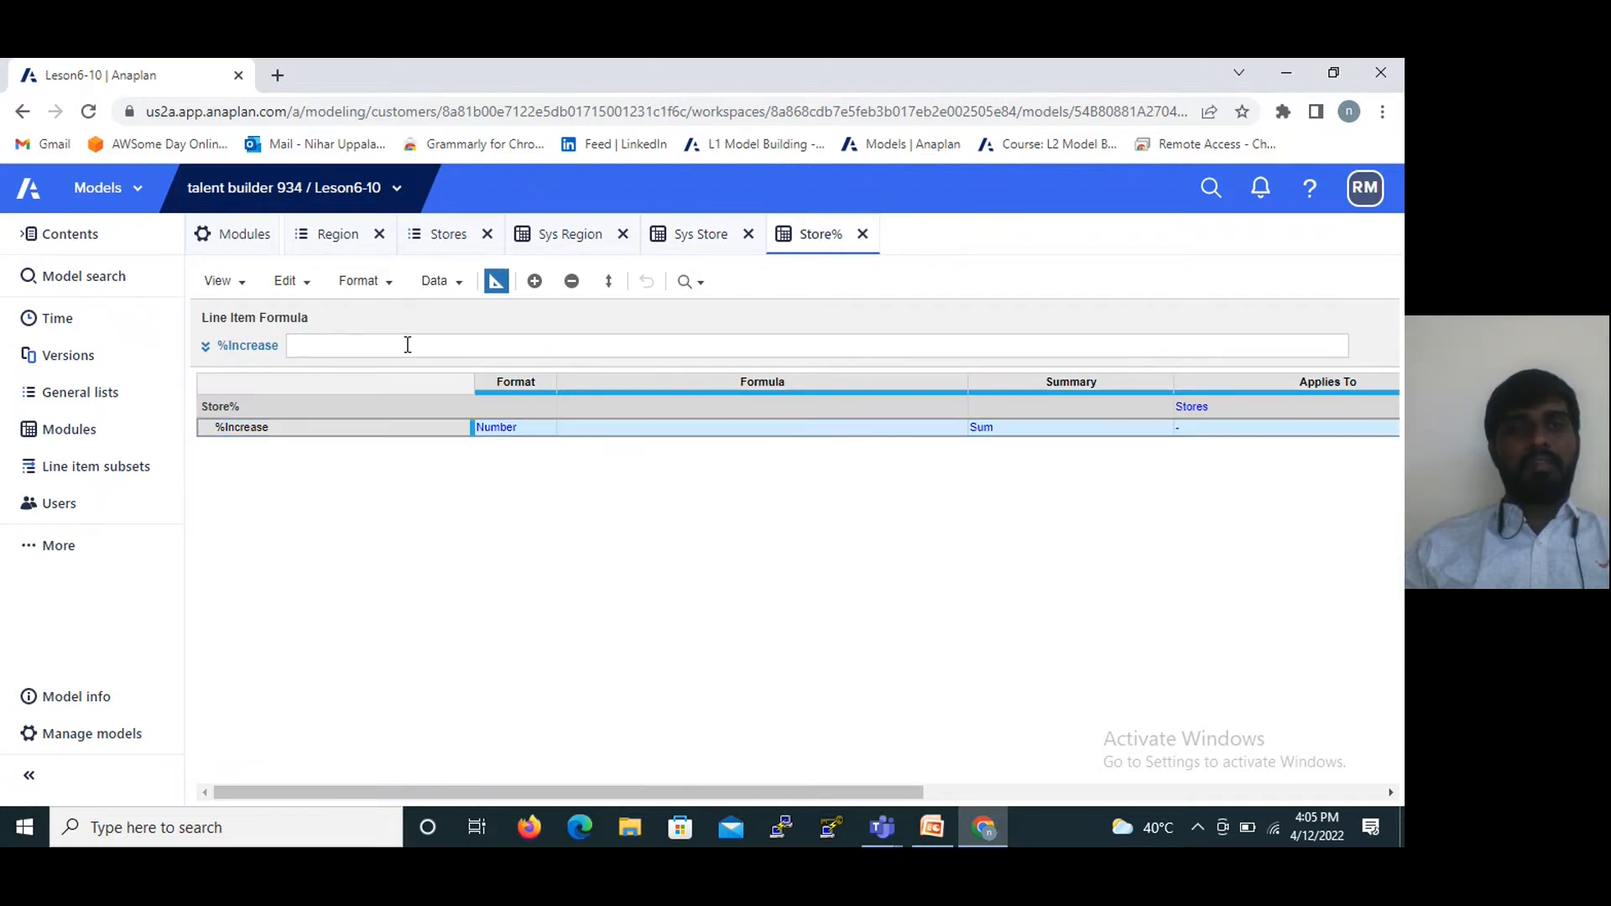
click(23, 238)
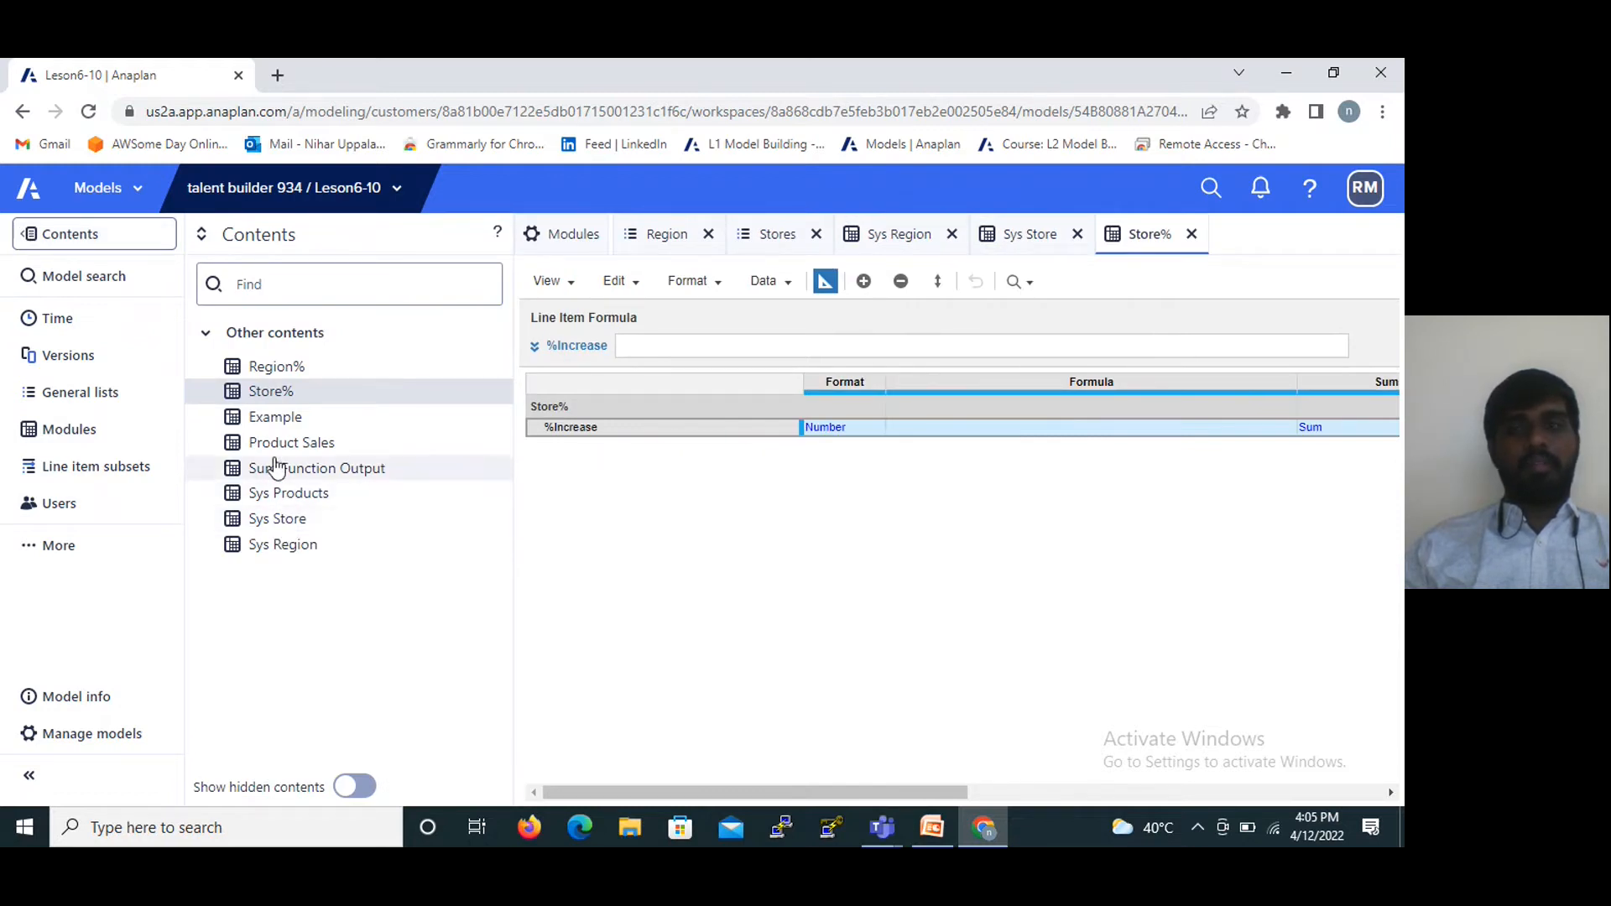
click(273, 367)
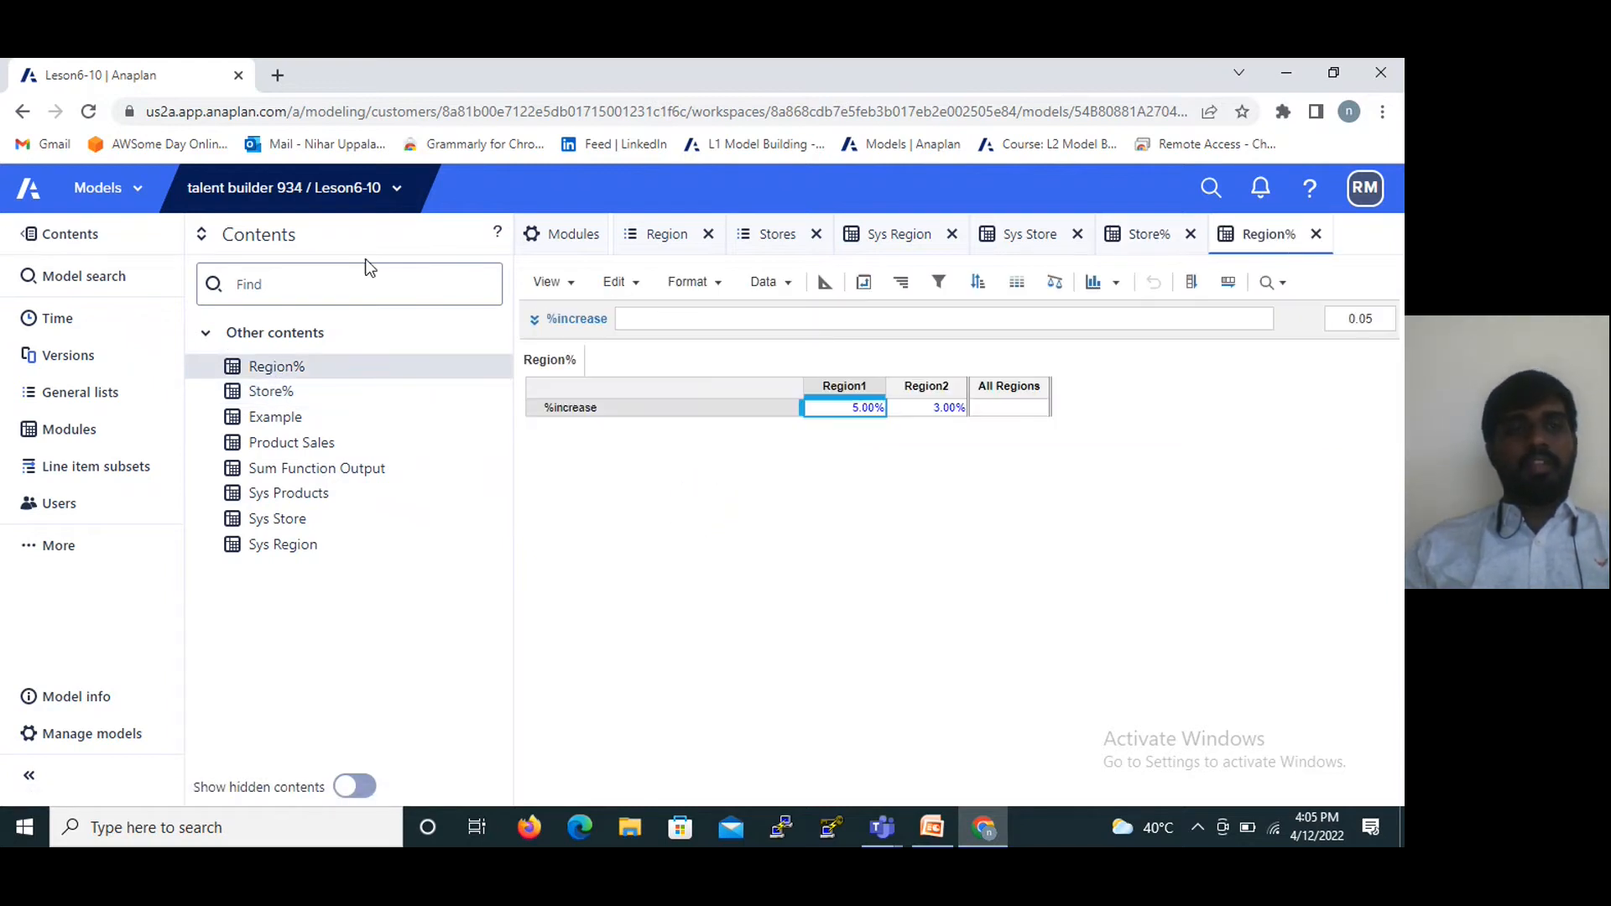
click(23, 239)
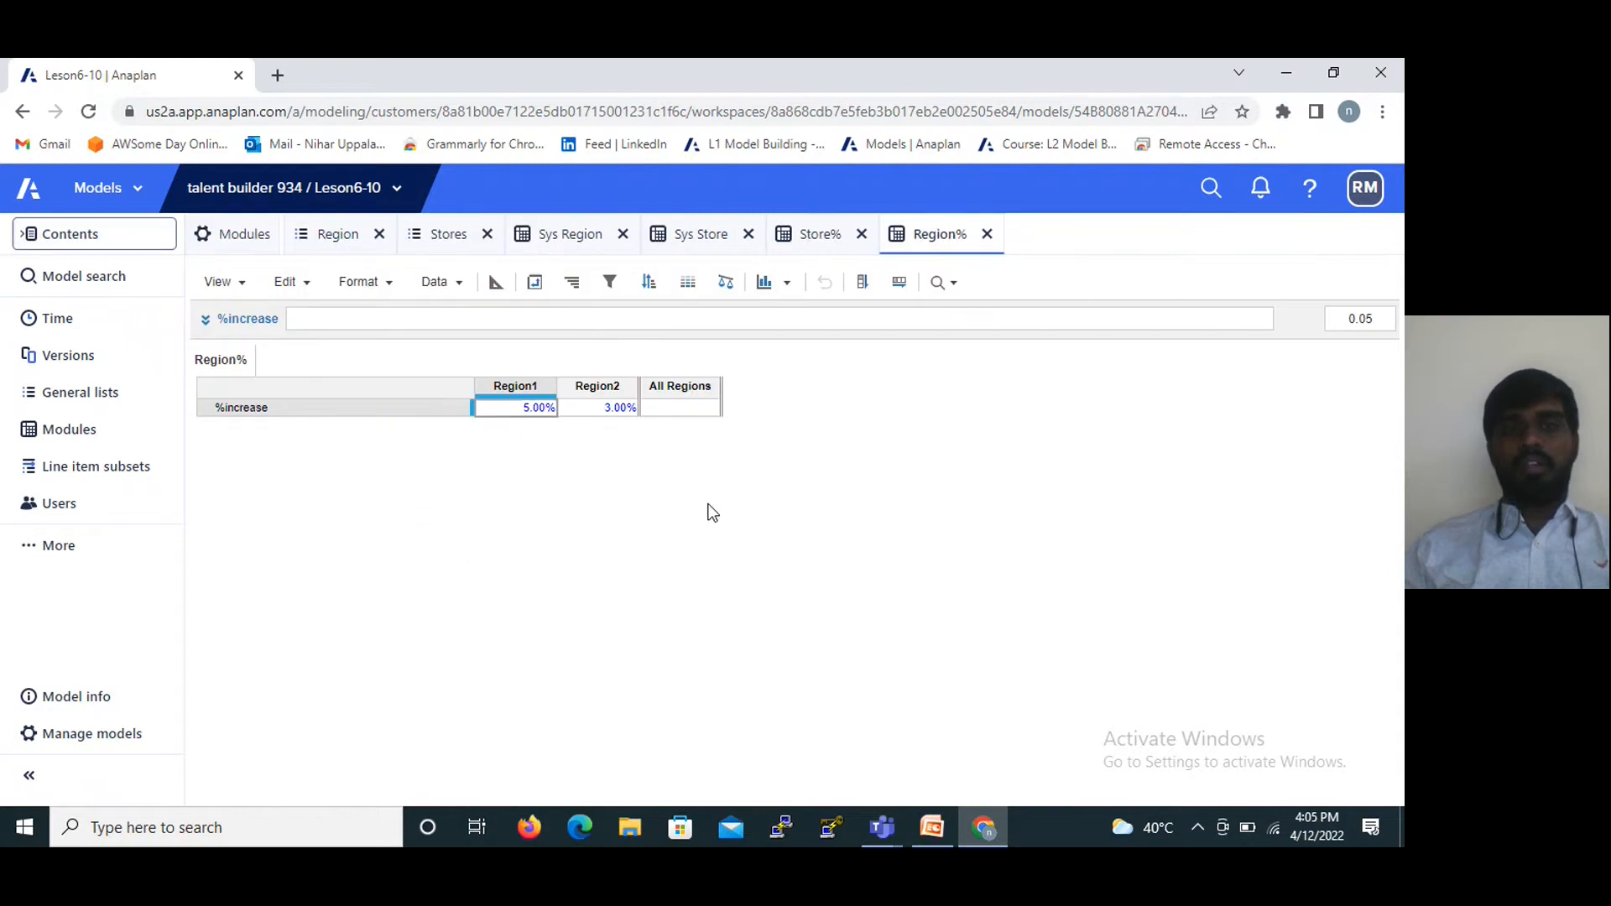
Try to set the formula of the %Increase line item in Store% to Sys Region.Region[LOOKUP: Sys Store.Region].
click(808, 238)
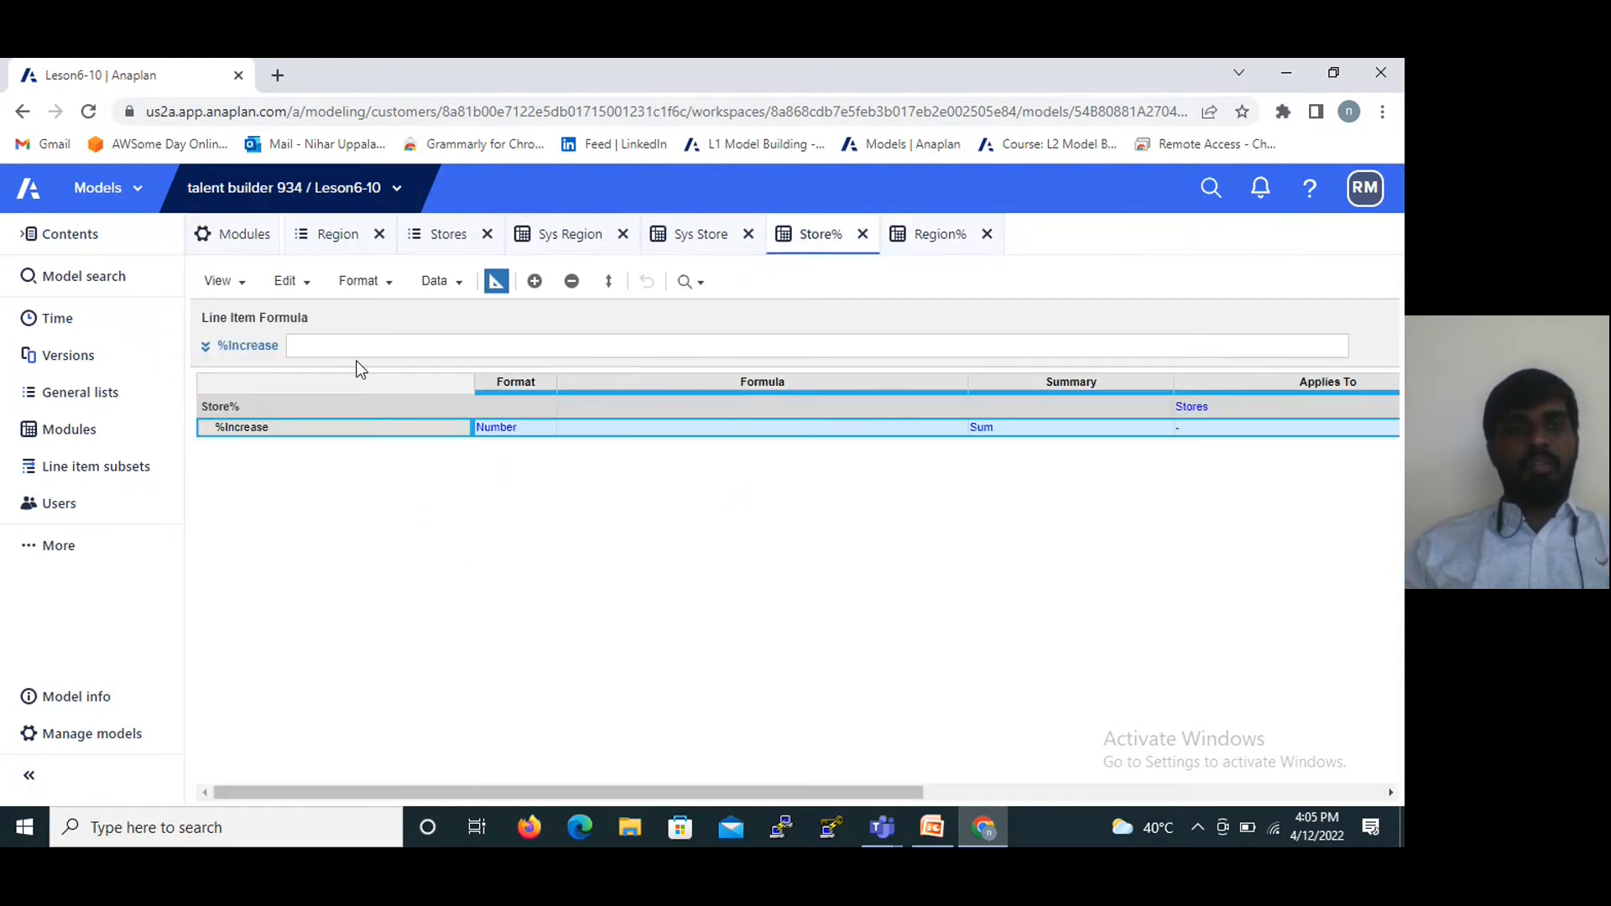
click(350, 343)
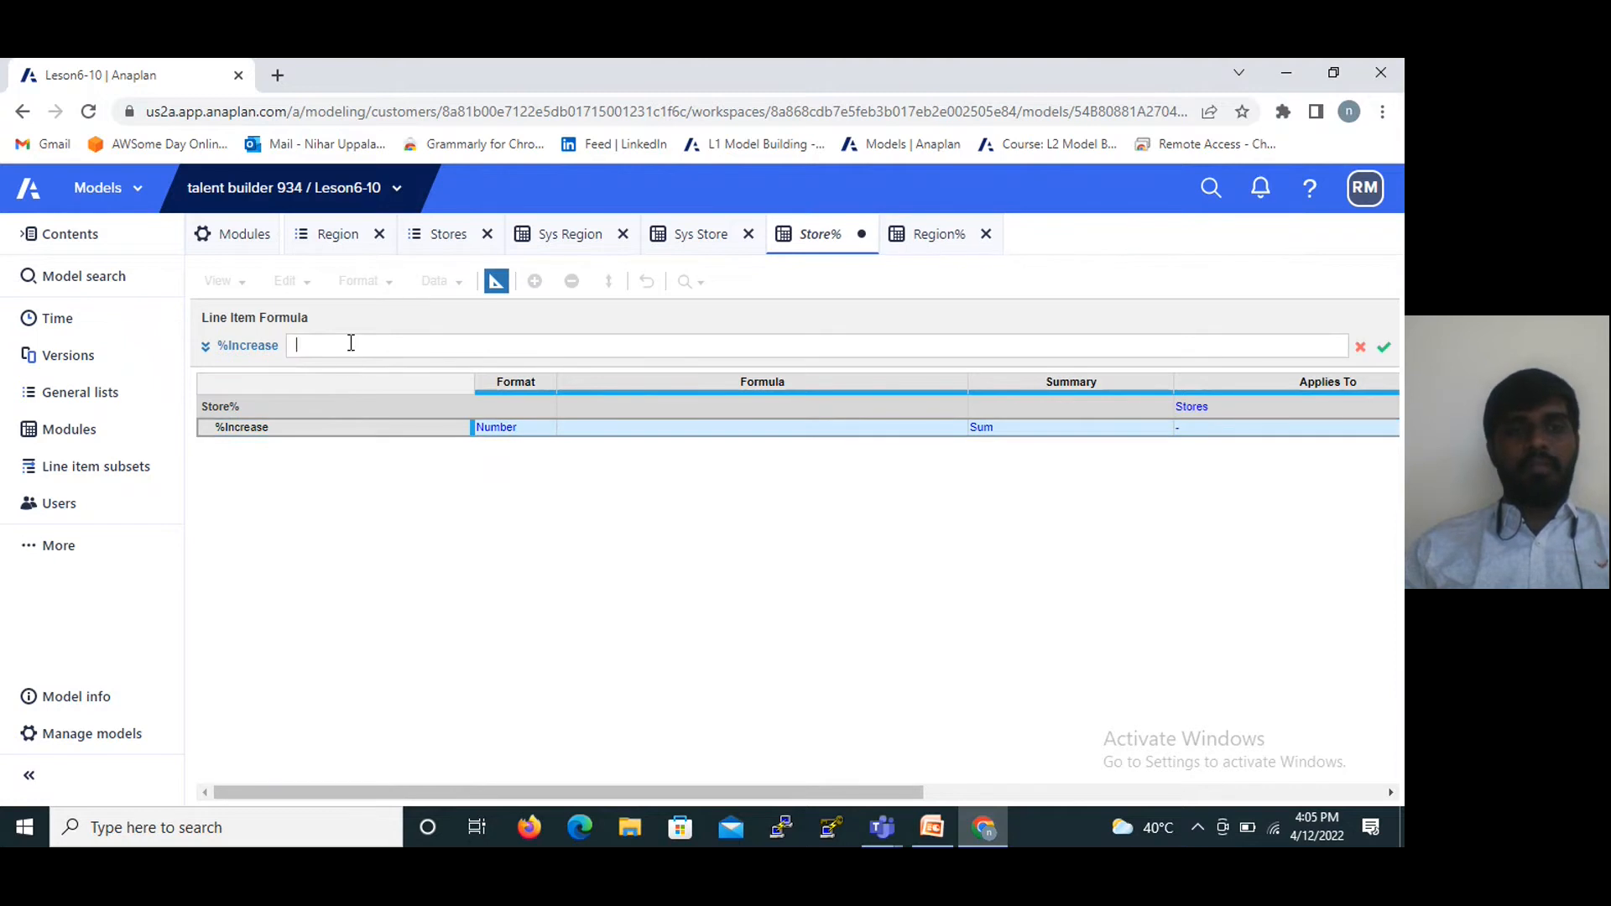
click(585, 232)
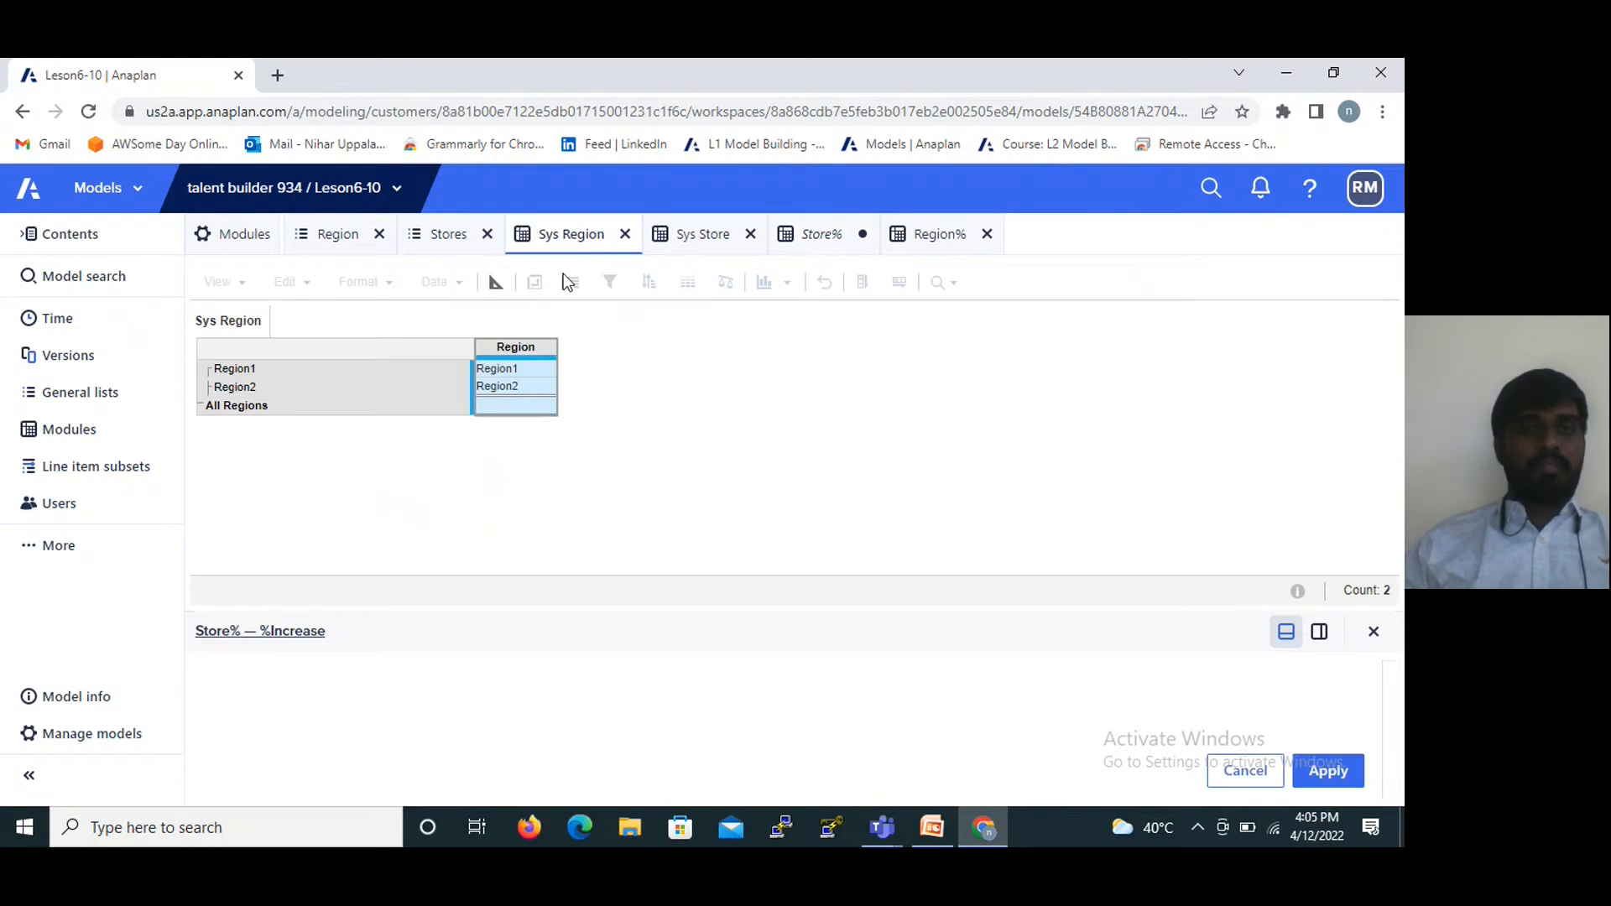
click(529, 344)
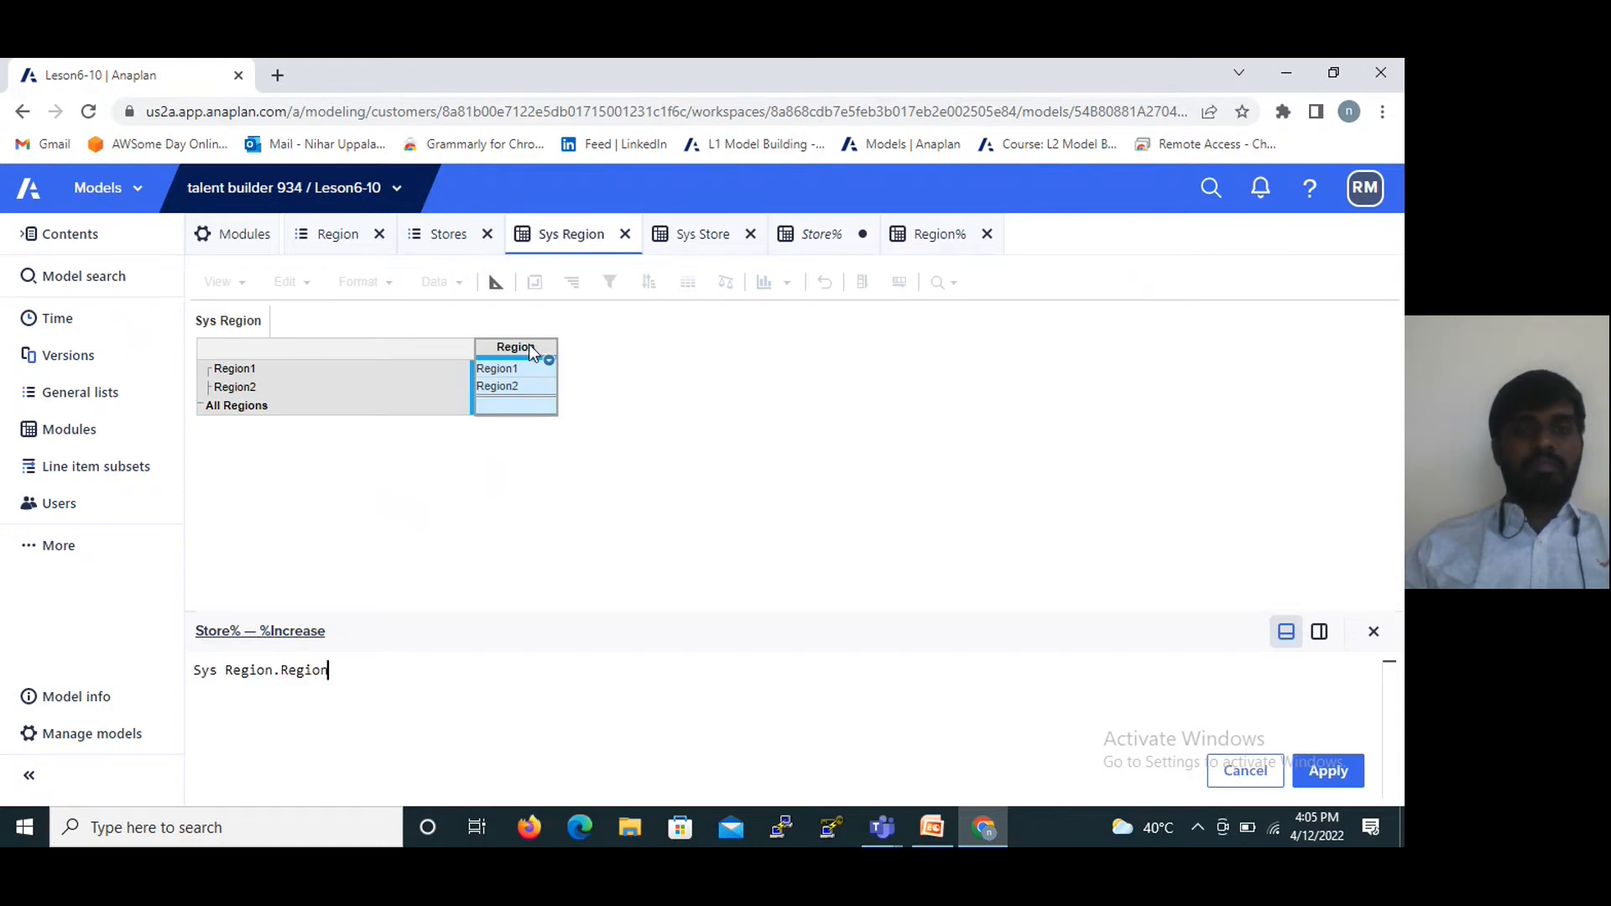
click(710, 238)
text([)
text(look)
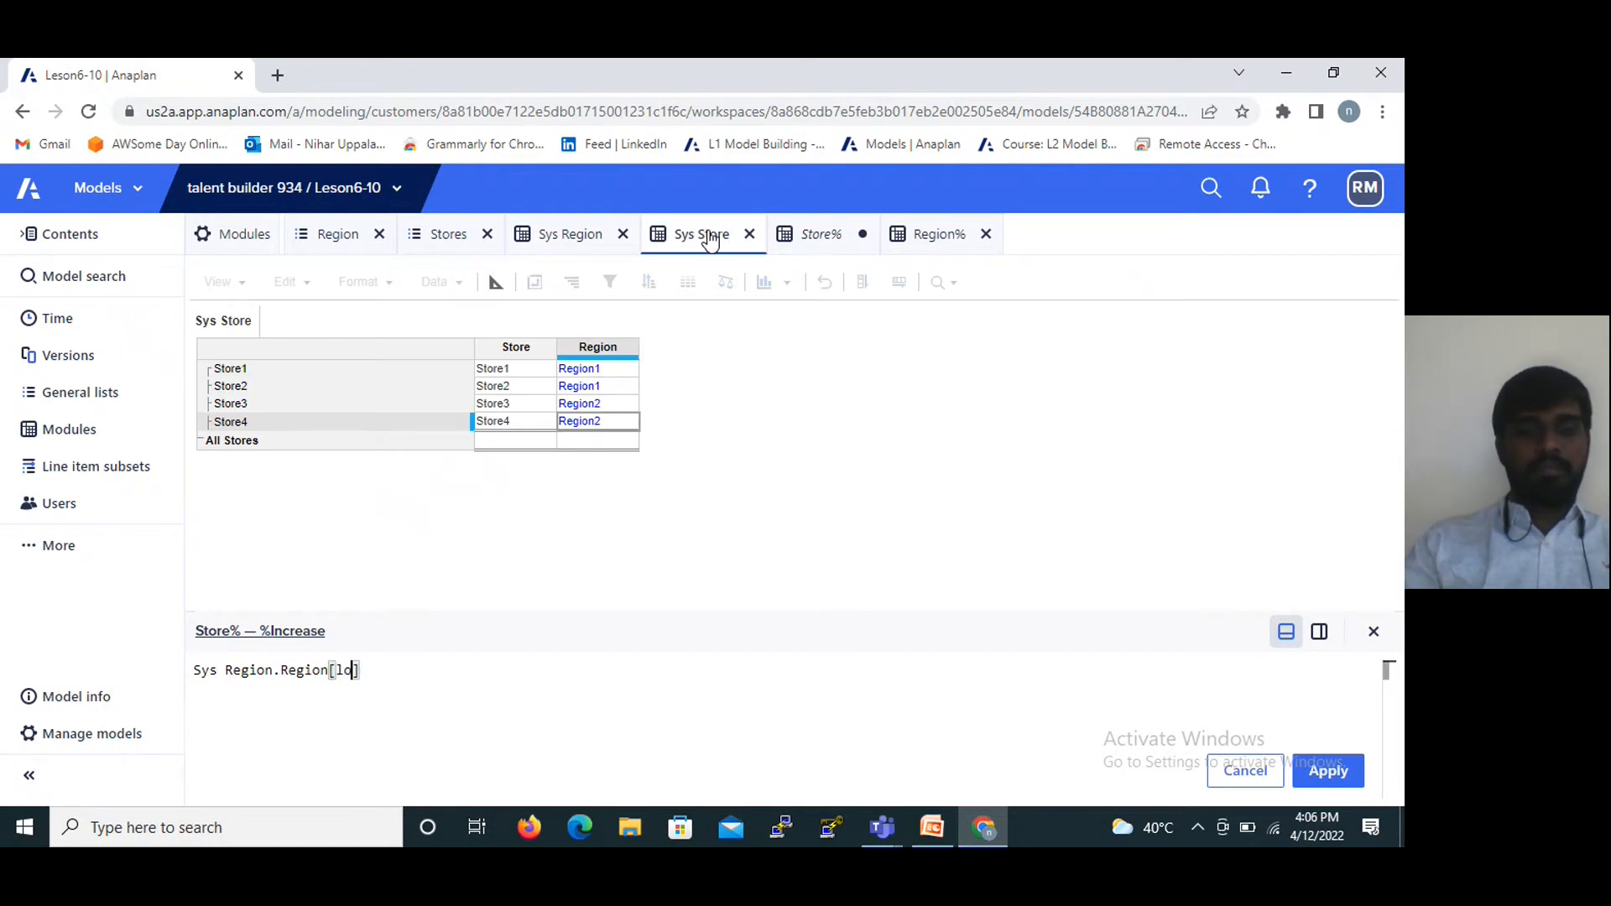
text(up)
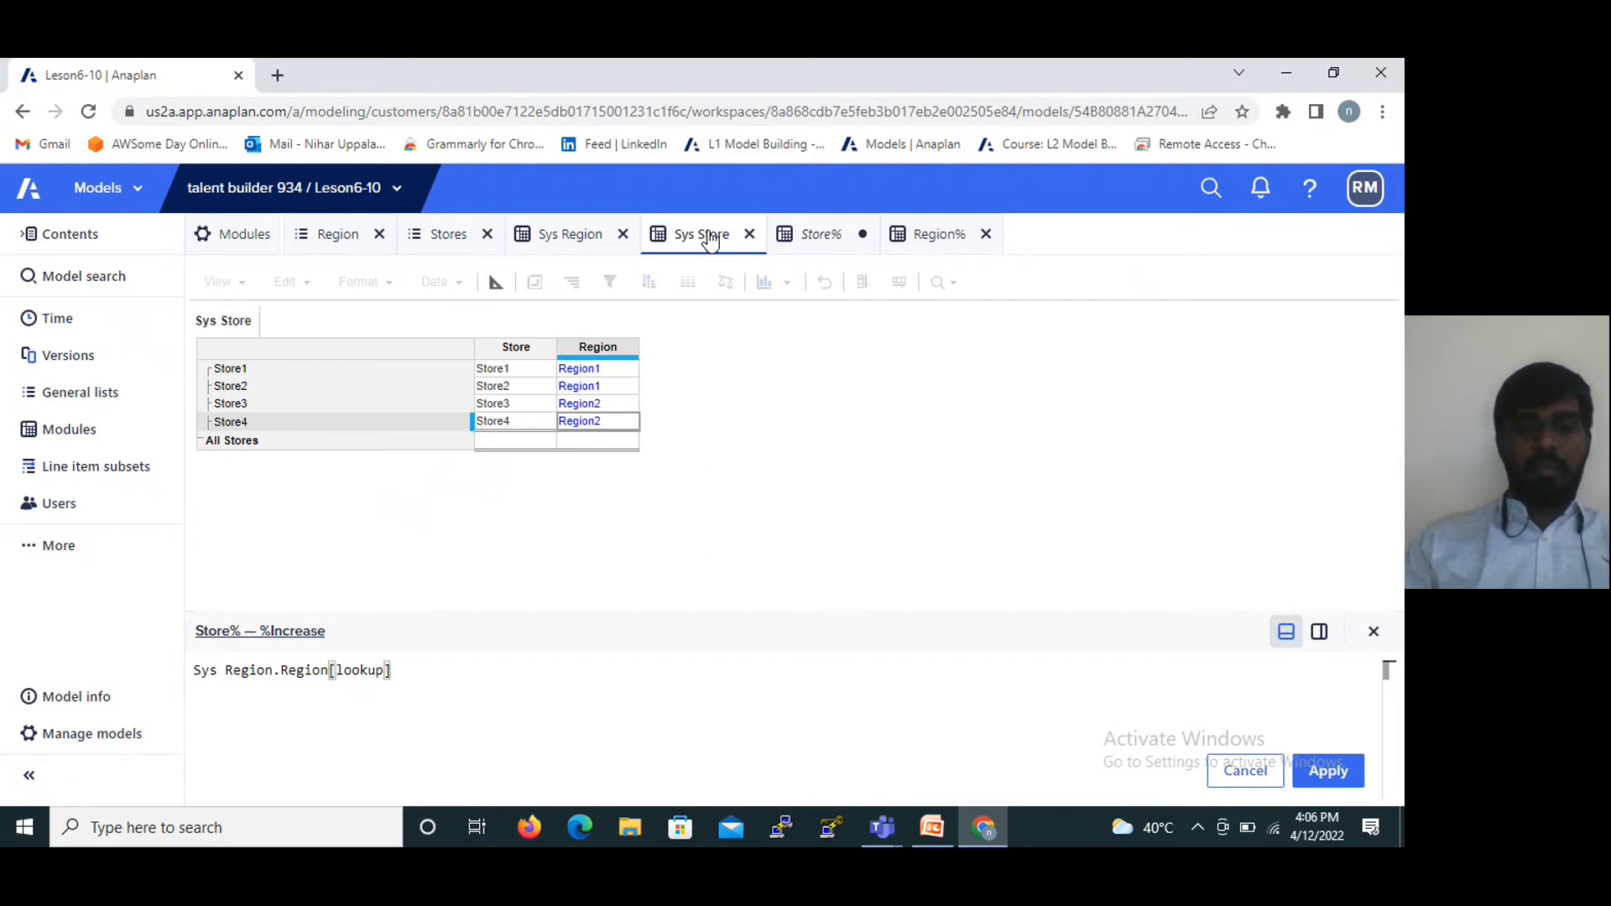
text(:)
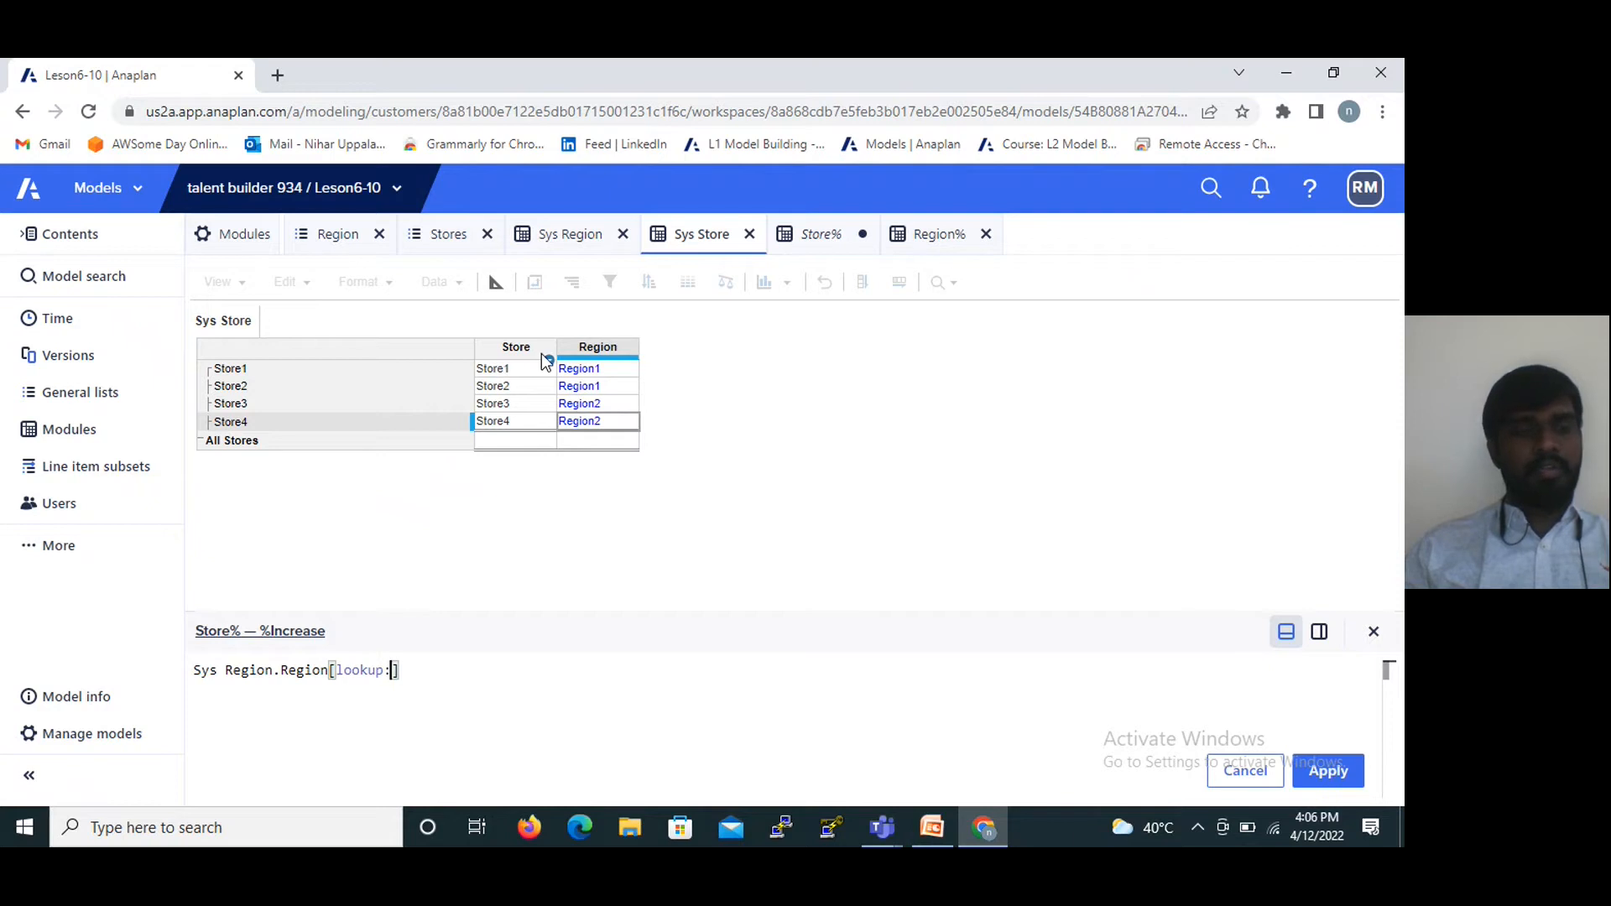
click(577, 351)
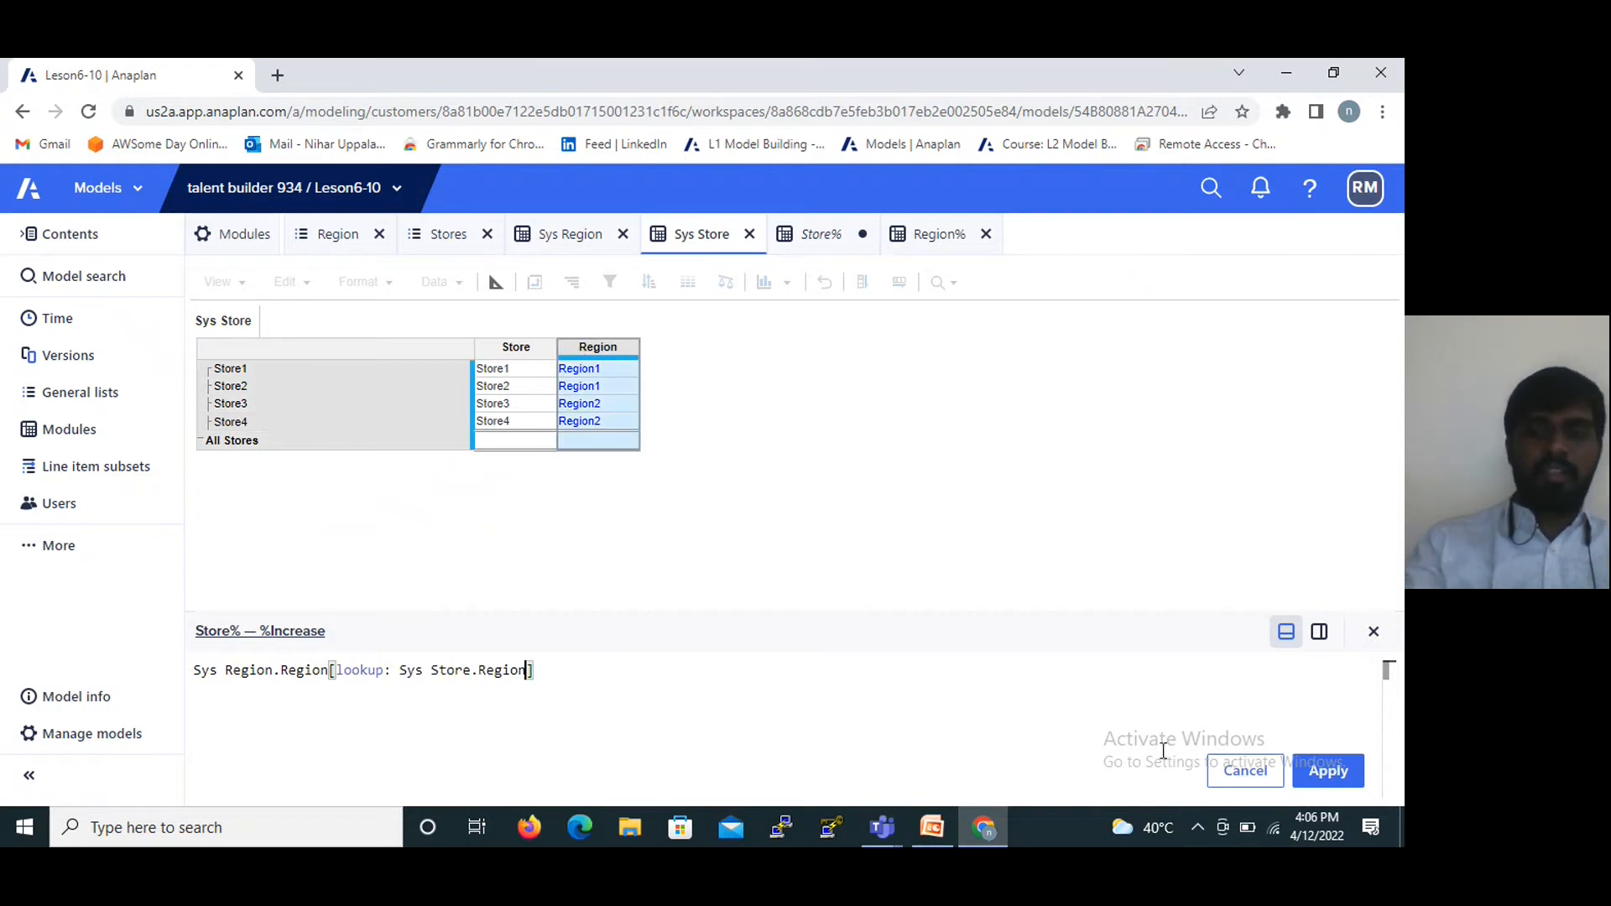
click(1329, 771)
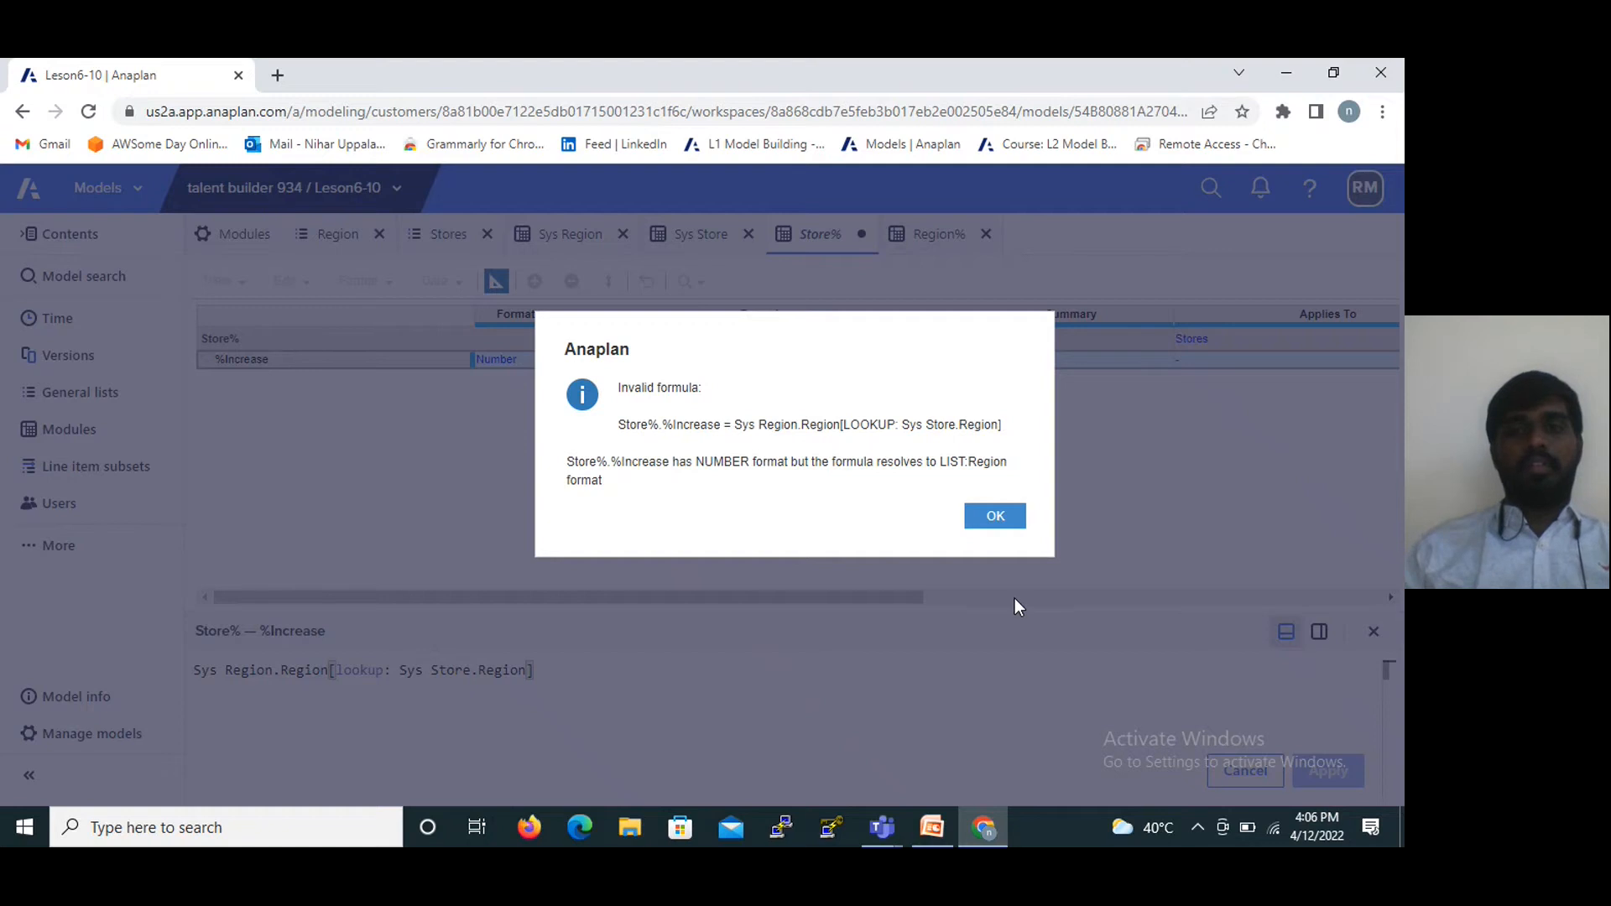
click(991, 520)
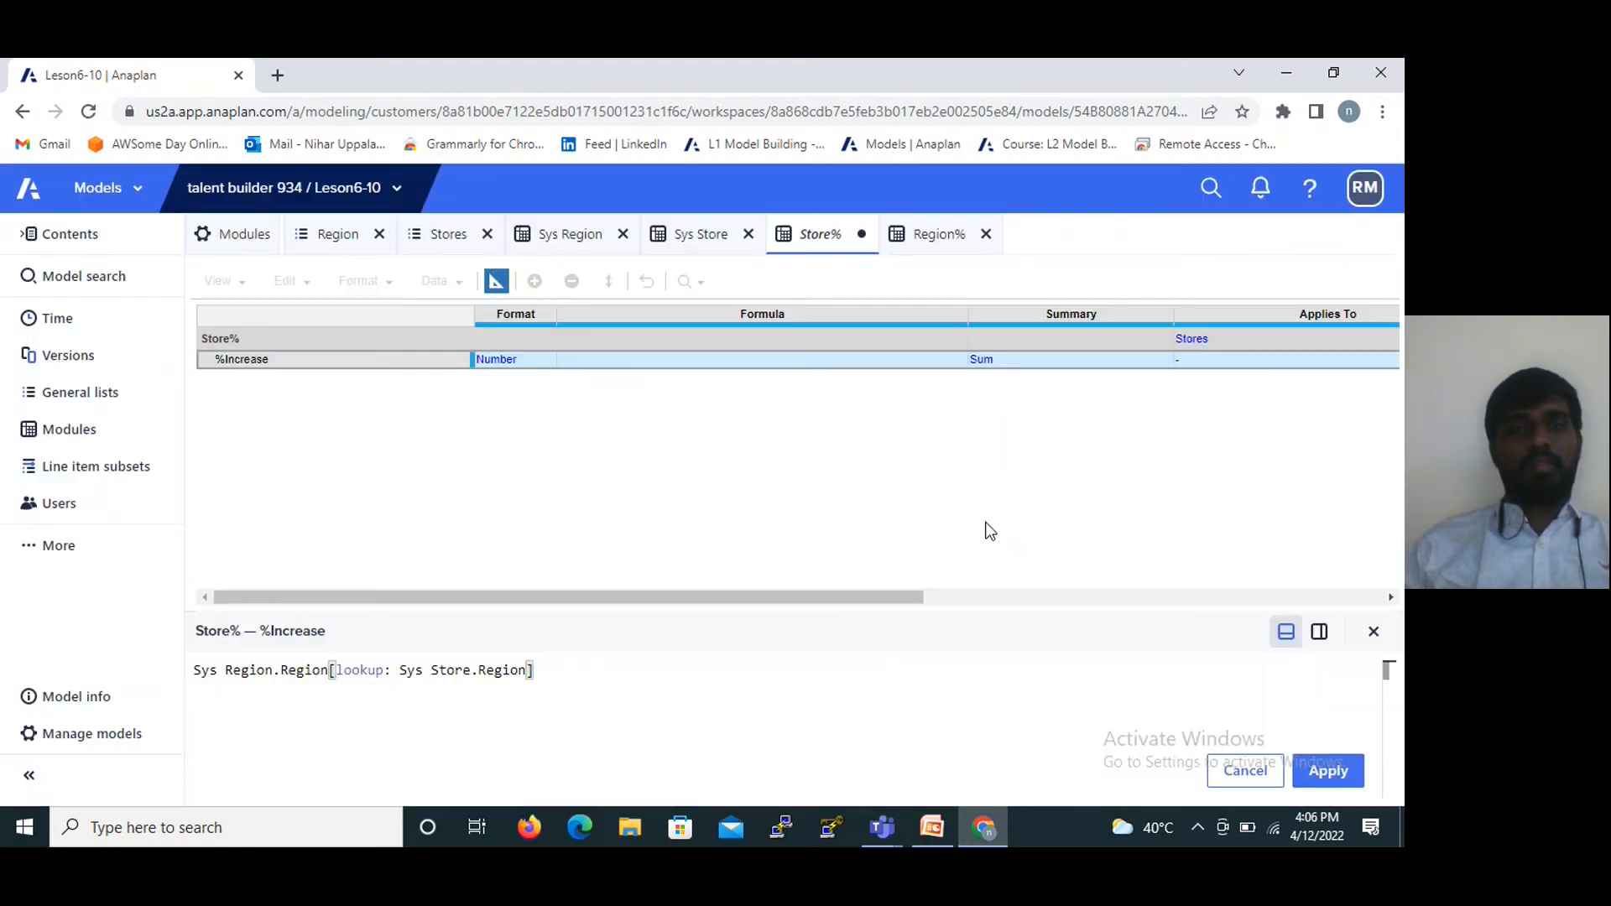
Delete most of the draft lookup formula of %Increase and discard the formula edit.
click(540, 369)
key(BackSpace)
key(BackSpace)
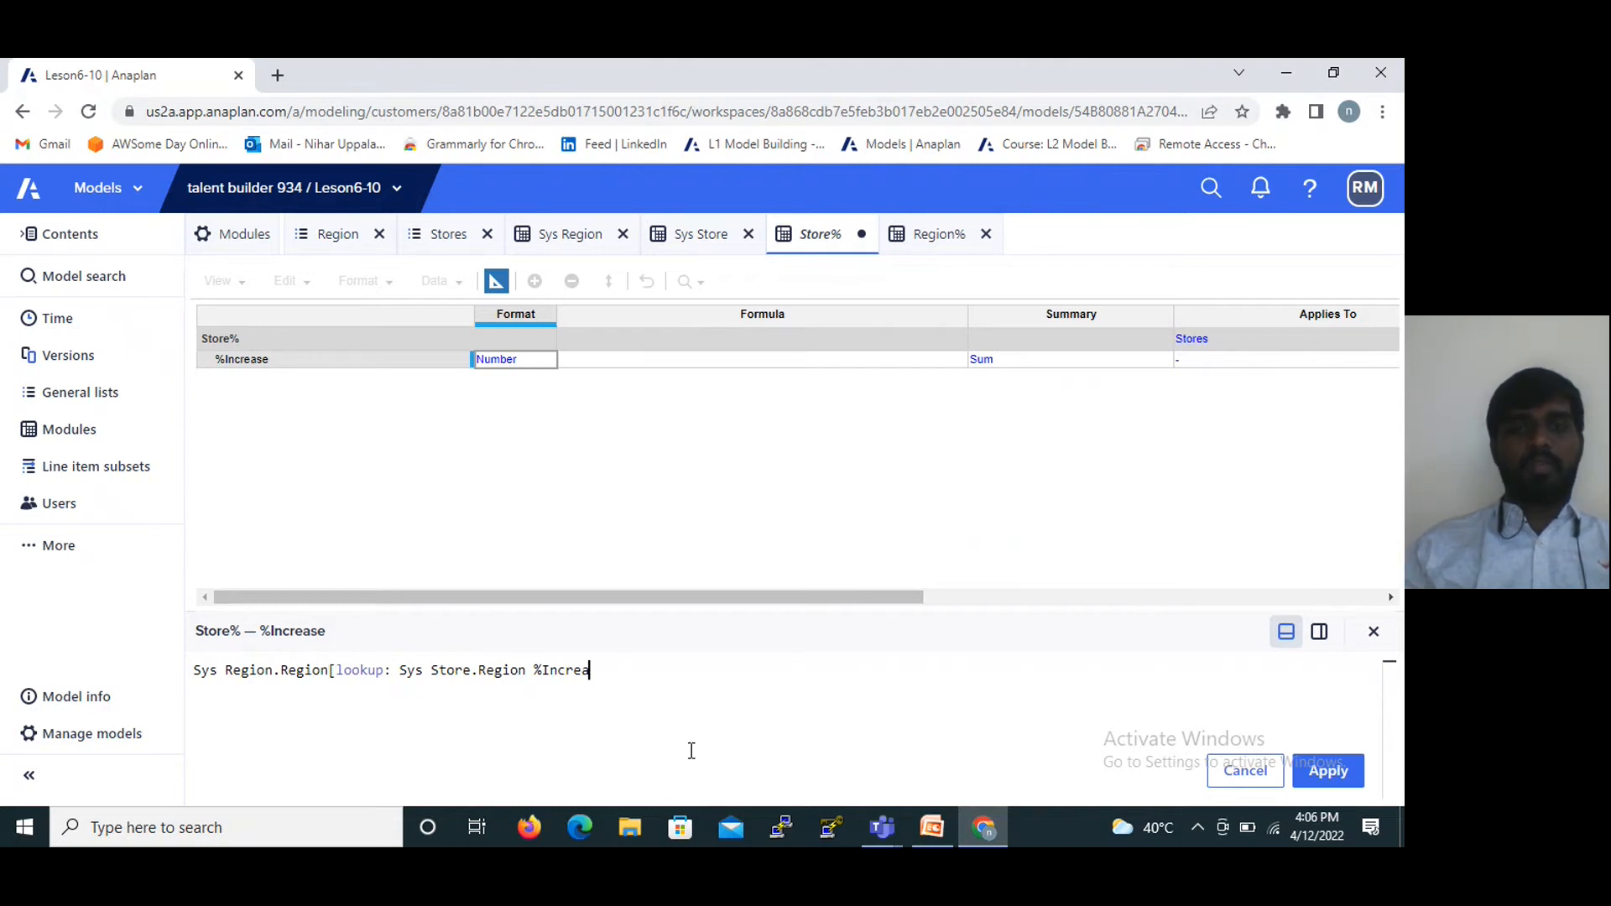
key(BackSpace)
key(BackSpace)
key(BackSpace)
key(BackSpace)
key(BackSpace)
key(BackSpace)
key(BackSpace)
key(BackSpace)
key(BackSpace)
key(BackSpace)
key(BackSpace)
key(BackSpace)
key(BackSpace)
key(BackSpace)
key(BackSpace)
key(BackSpace)
key(BackSpace)
key(BackSpace)
key(BackSpace)
key(BackSpace)
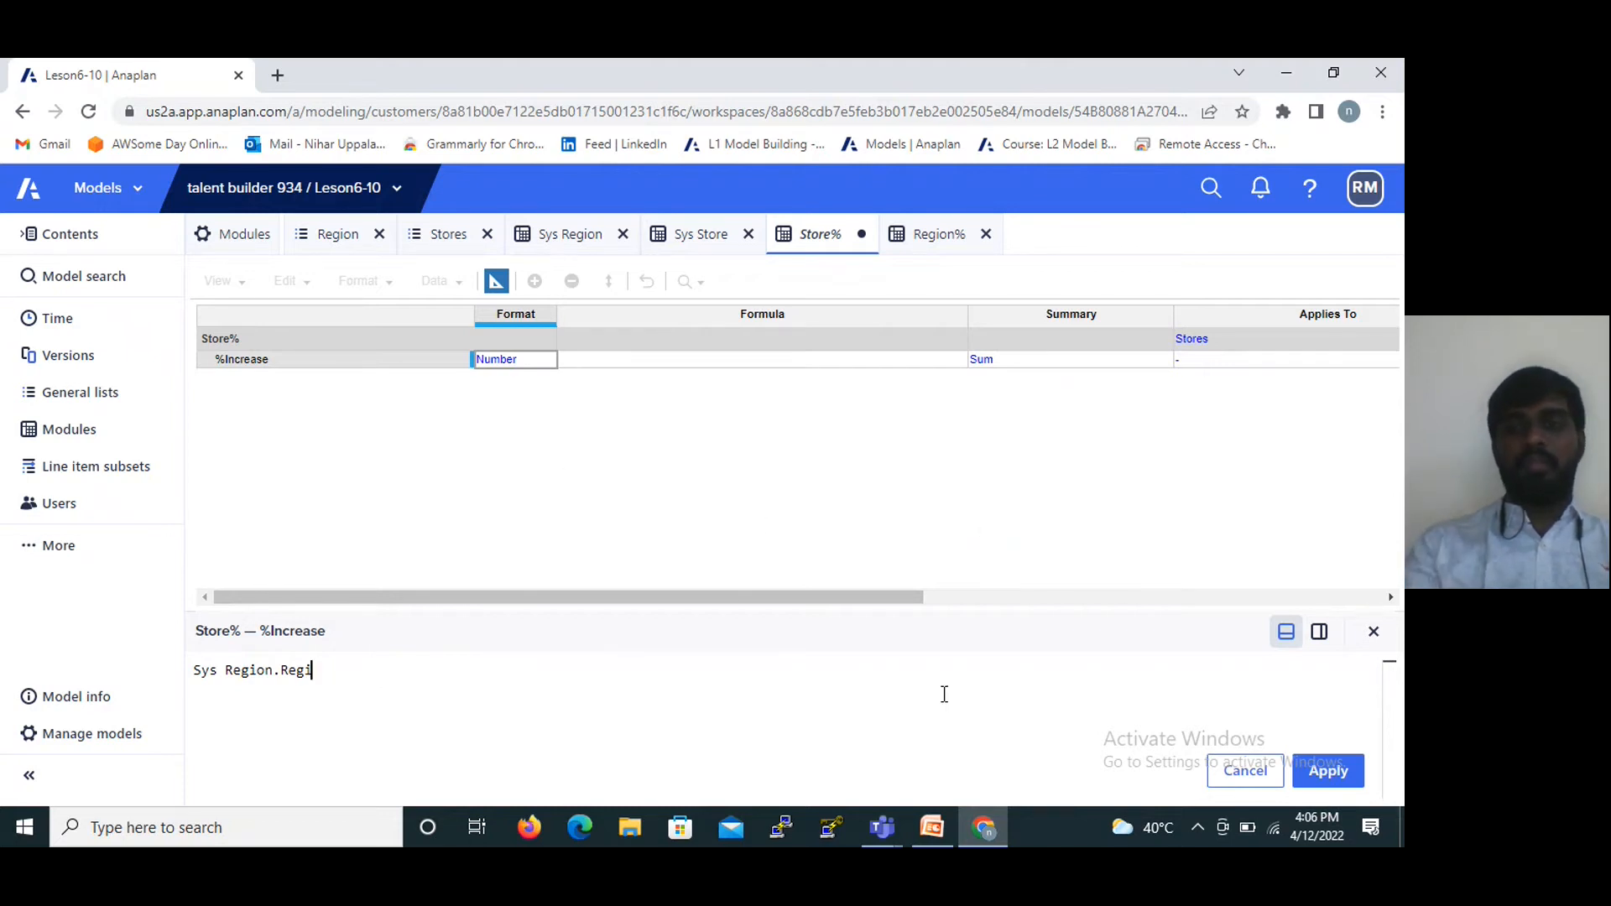
click(1365, 631)
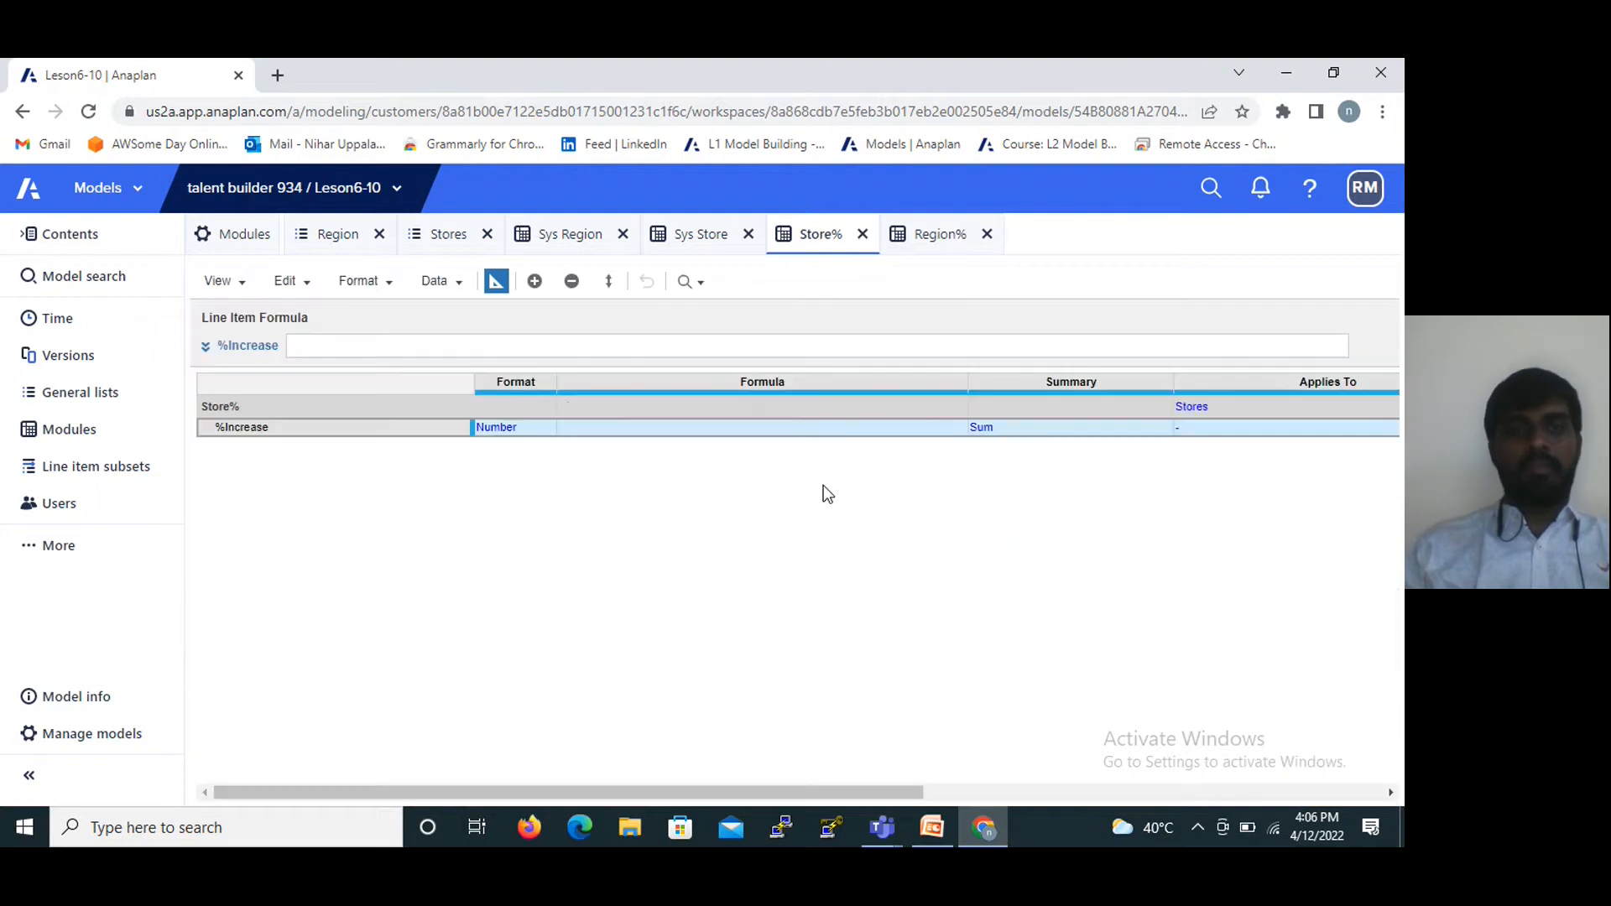
Format the %Increase line item in Store% as a number with percentage units and 2 decimal places, accepting the data type change.
click(549, 428)
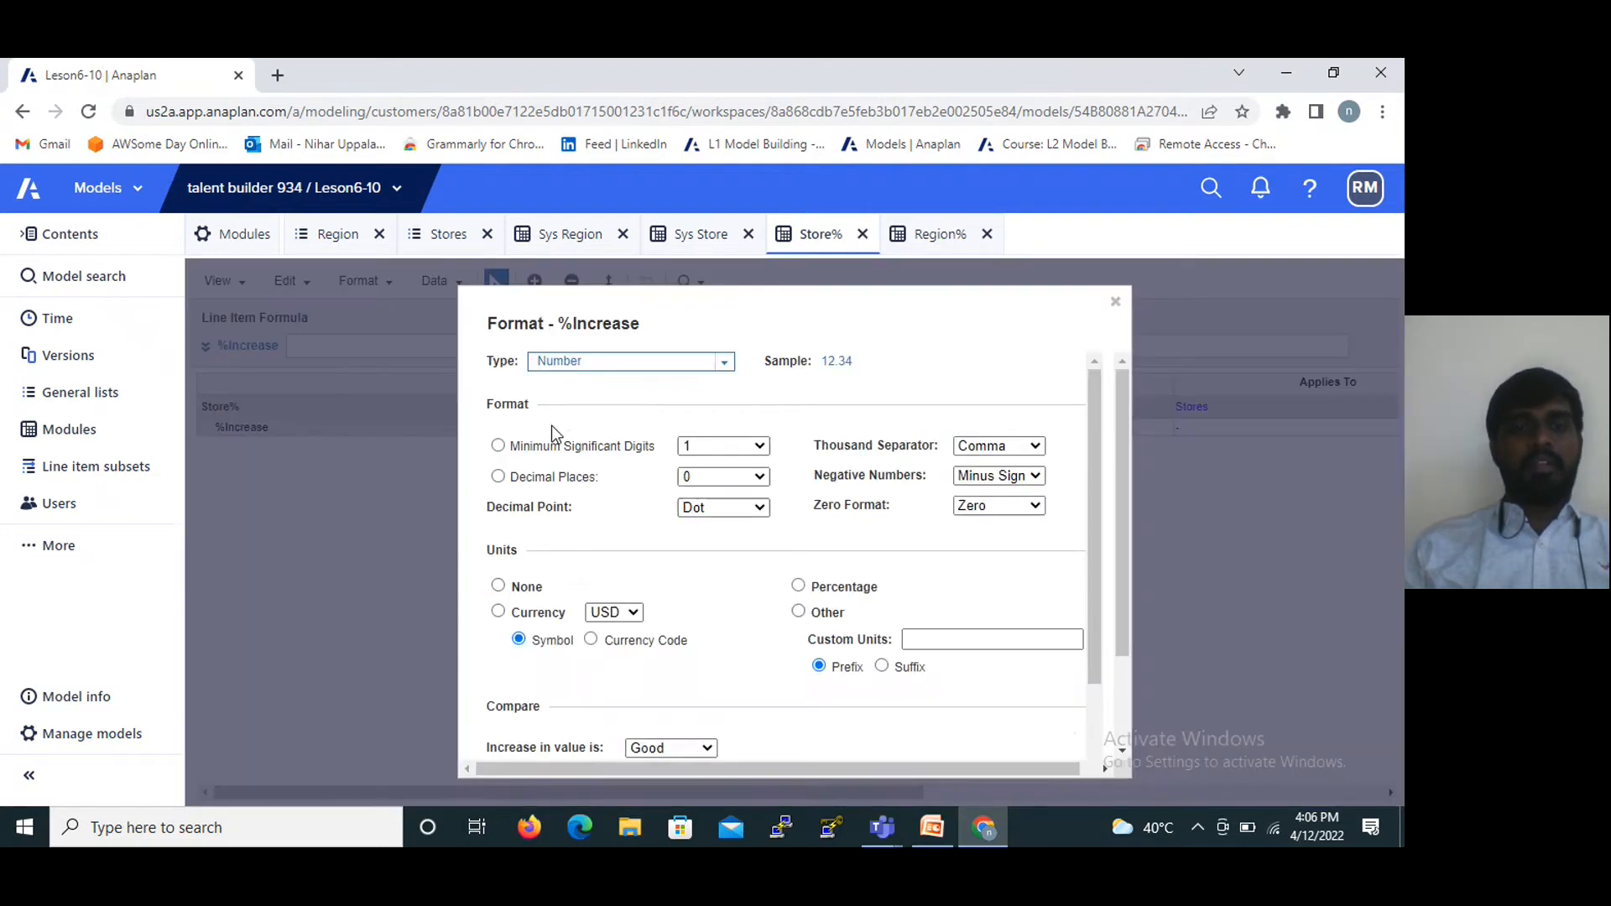
click(723, 364)
click(560, 518)
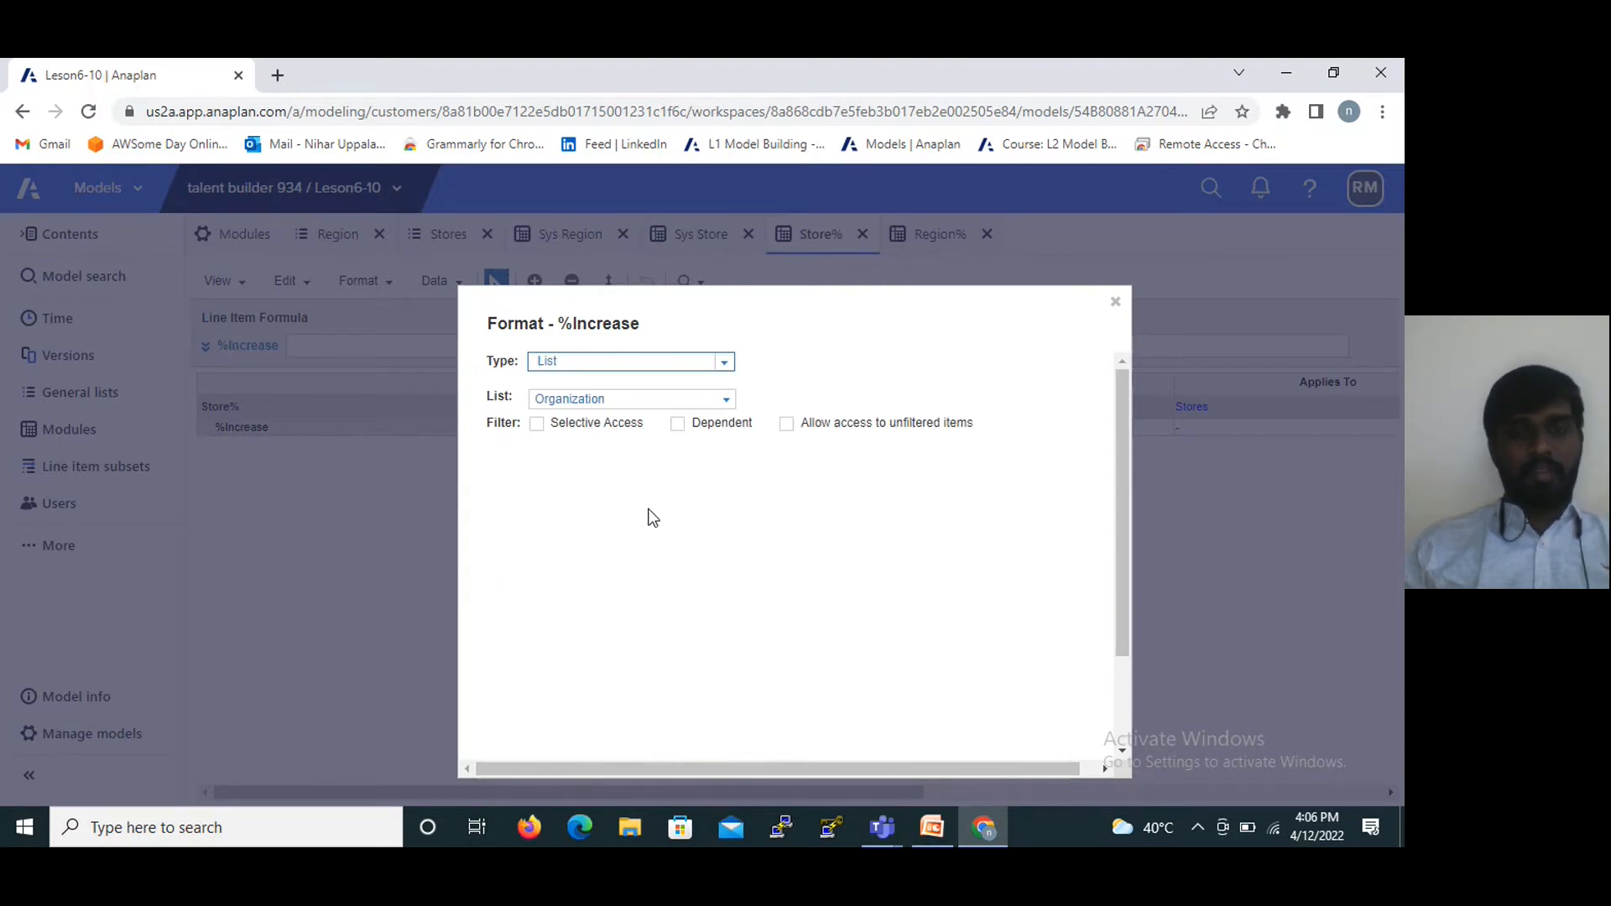
click(724, 362)
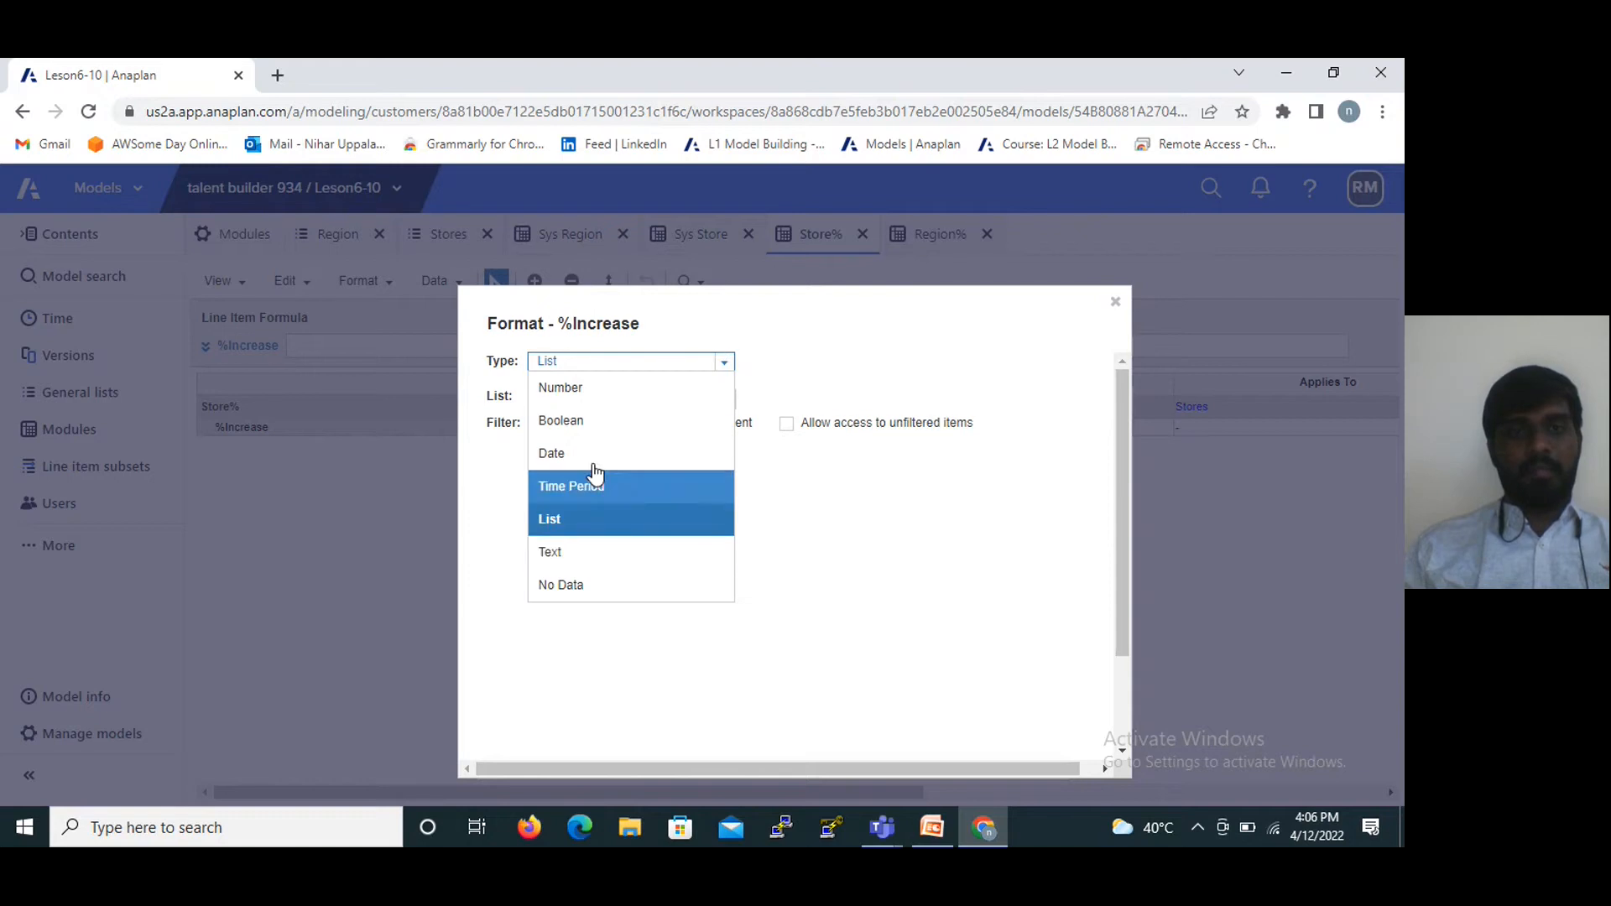
click(574, 403)
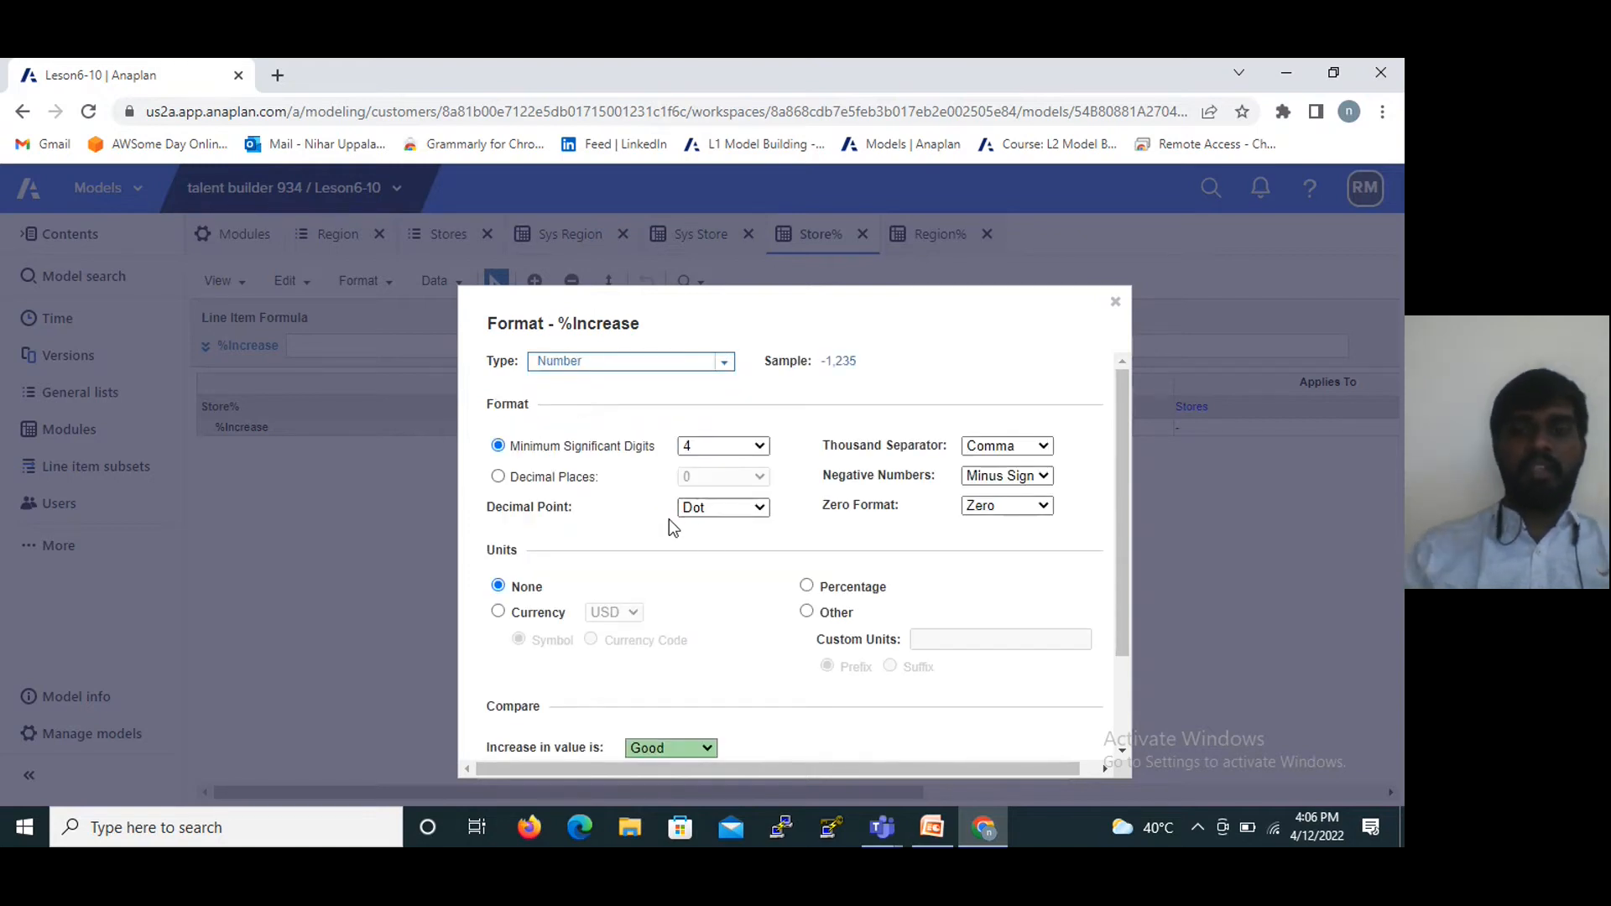
click(807, 586)
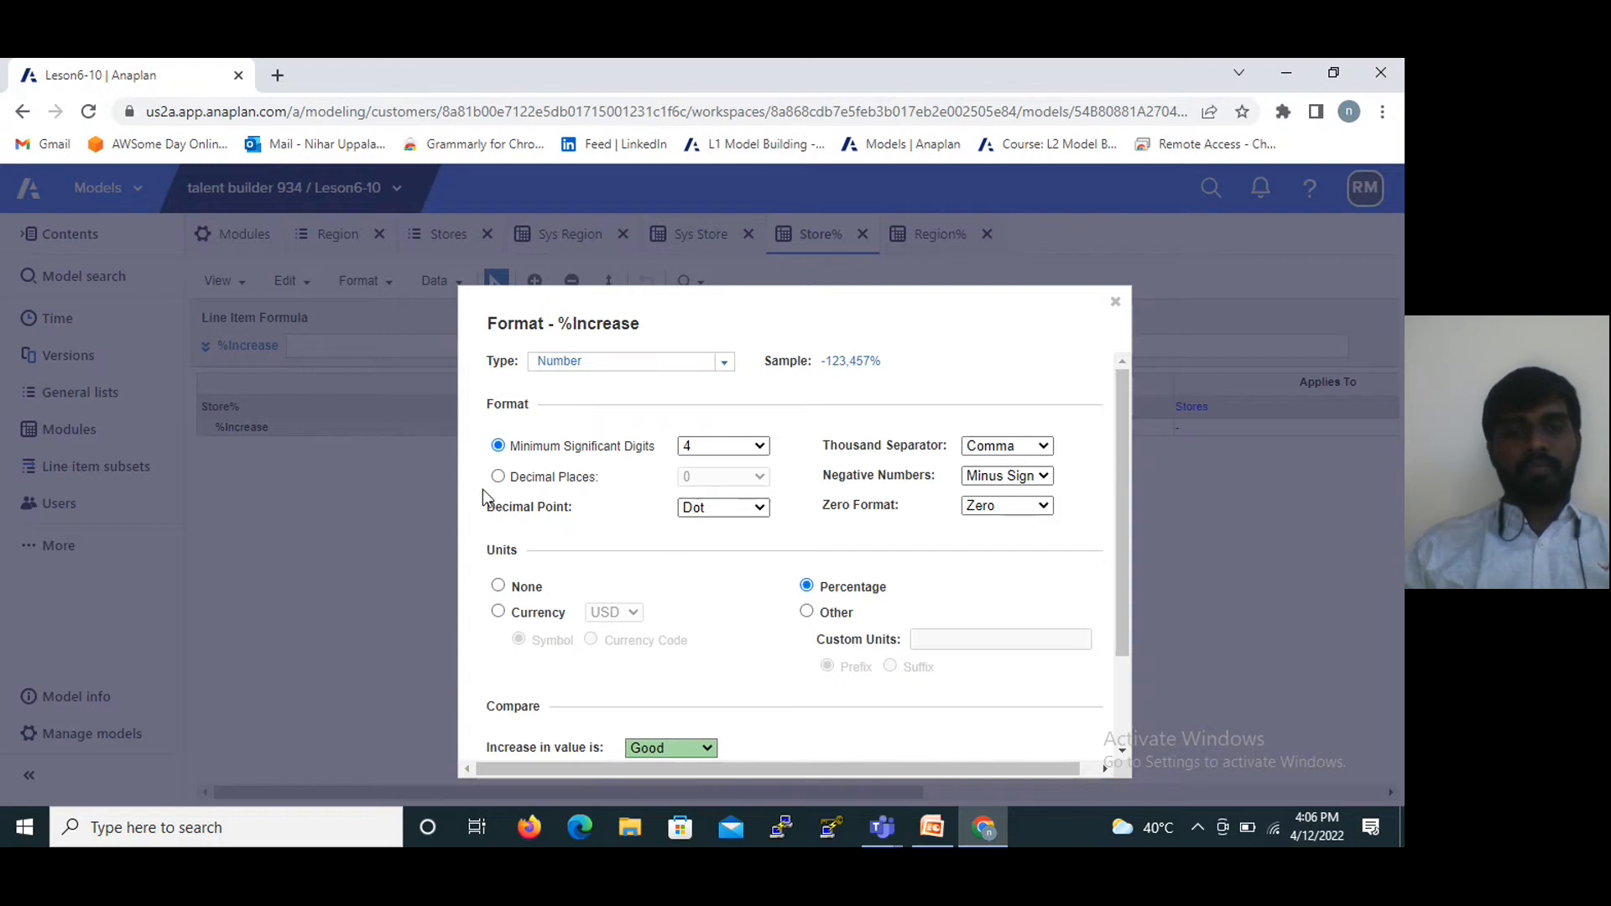
click(511, 478)
click(751, 476)
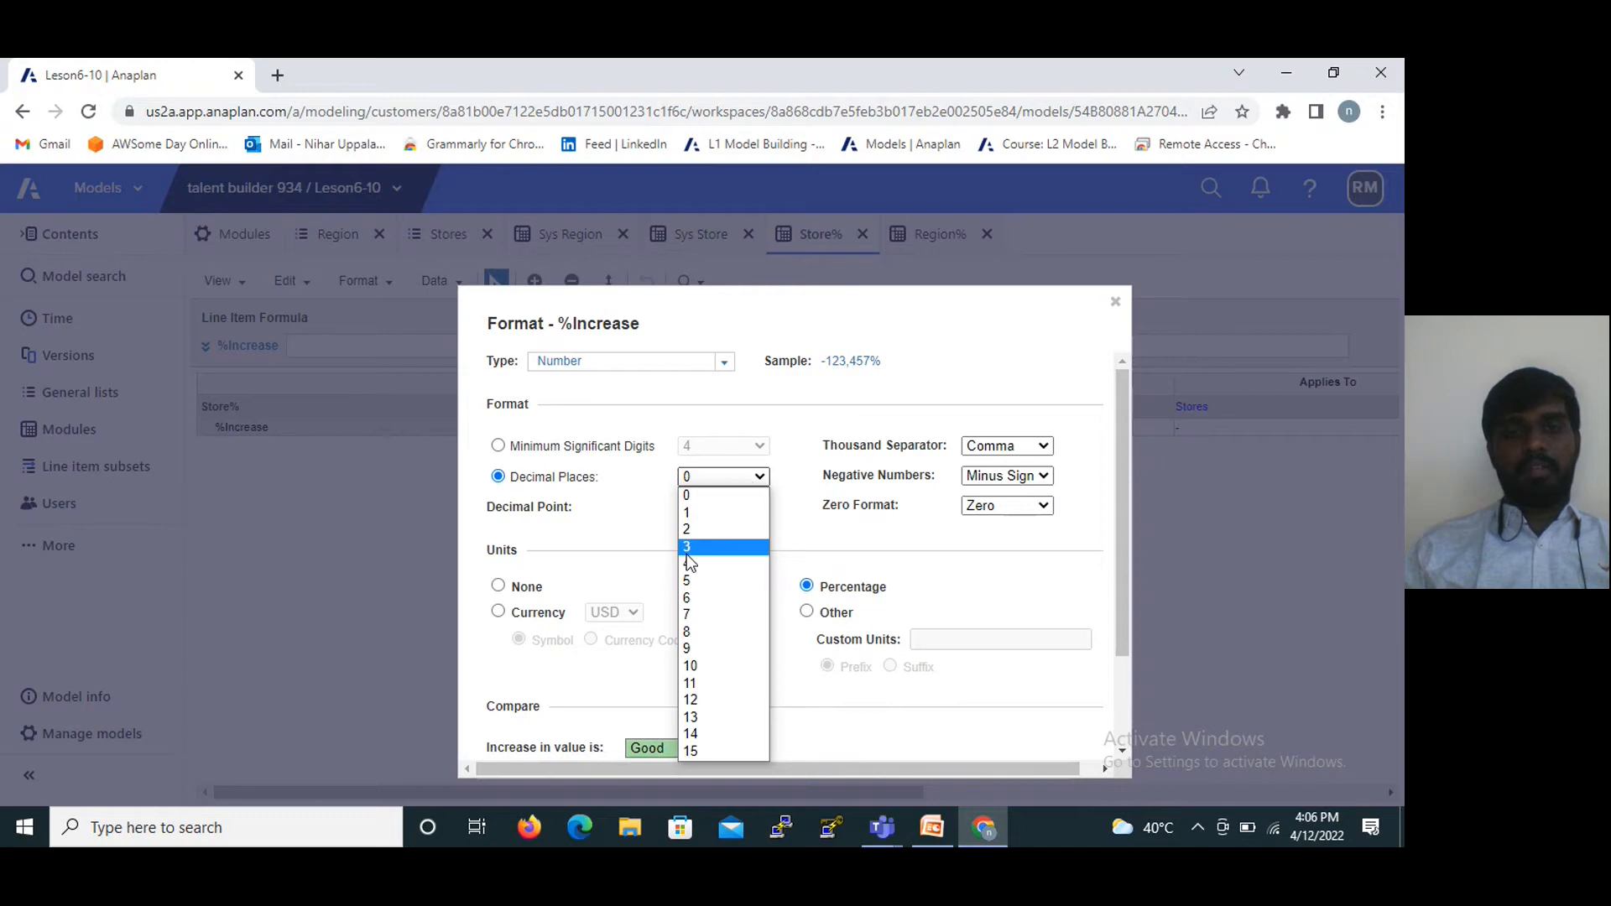
click(686, 529)
scroll(897, 658, down, 2)
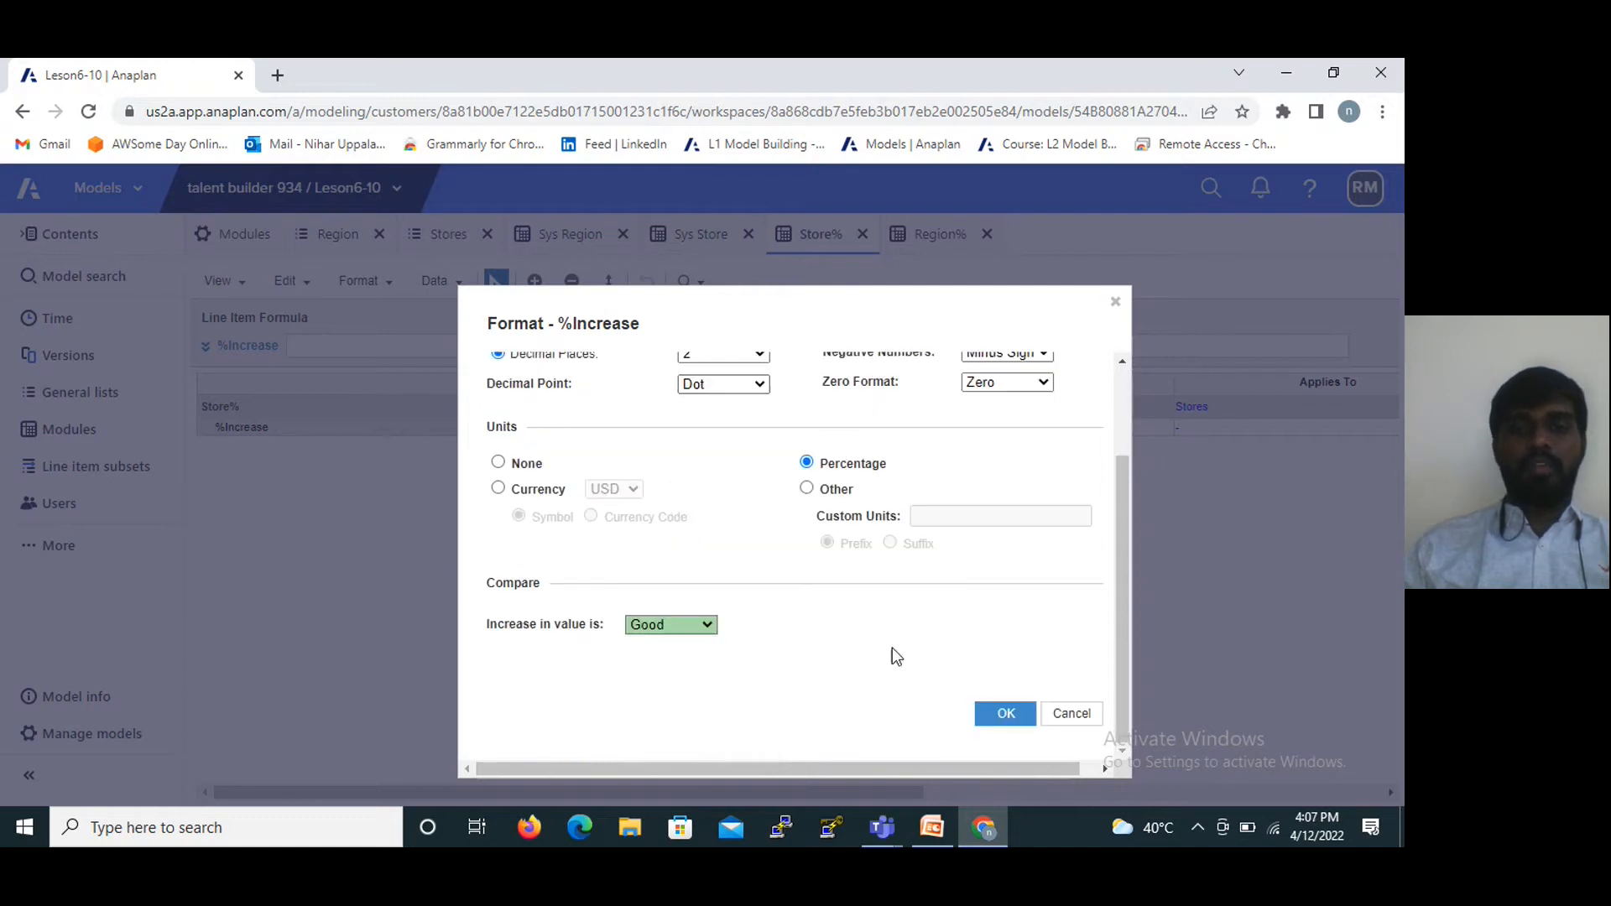
click(1007, 713)
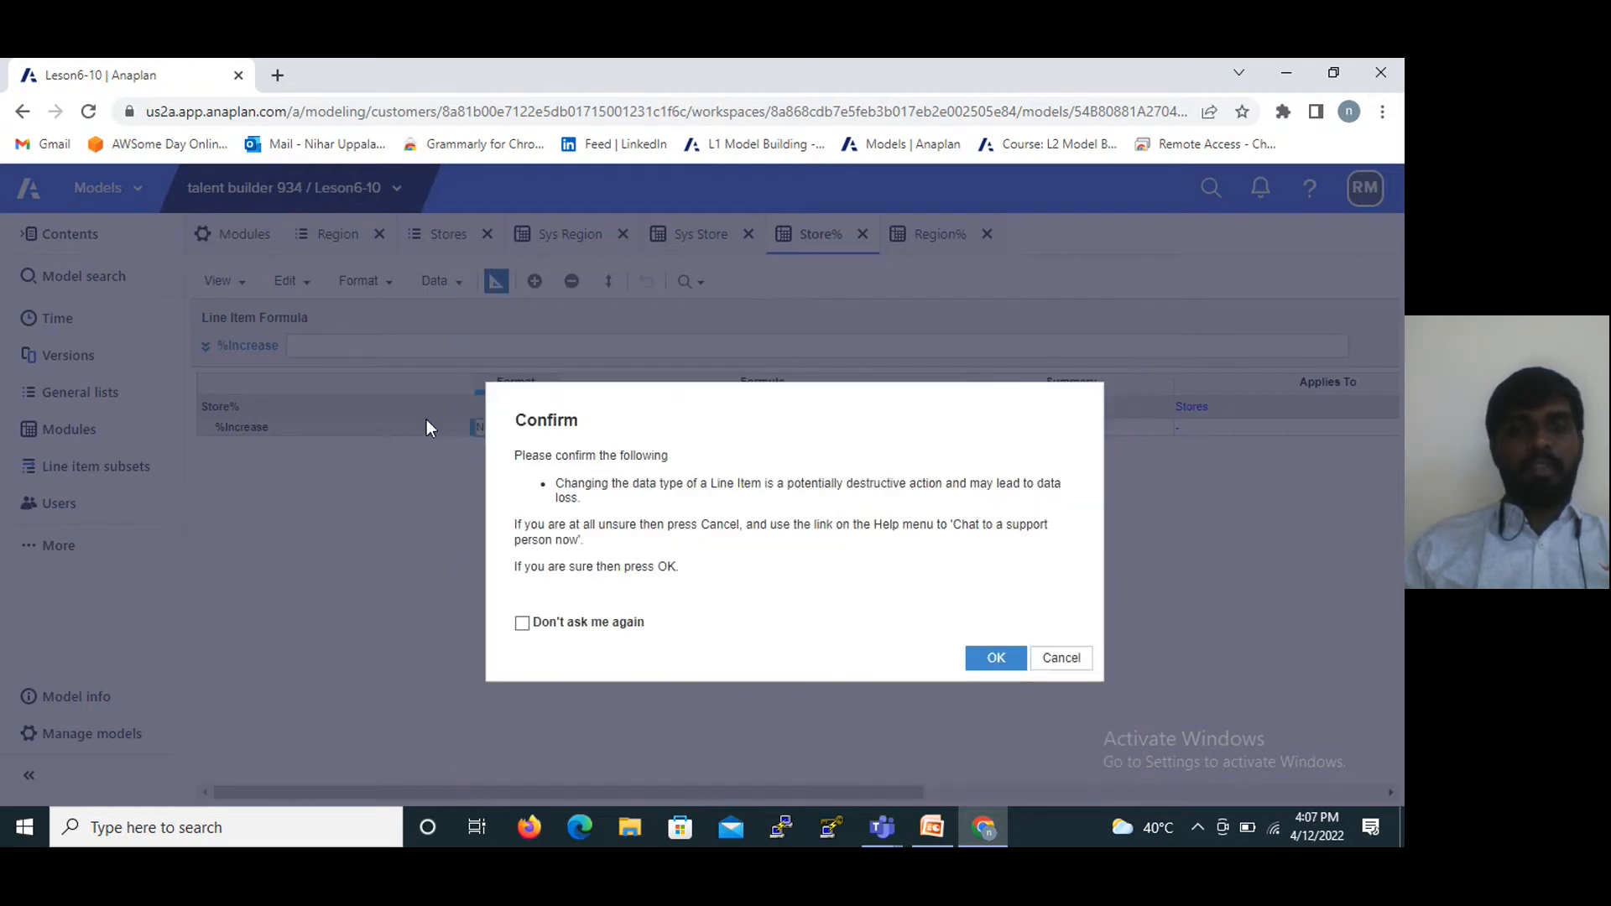
click(997, 658)
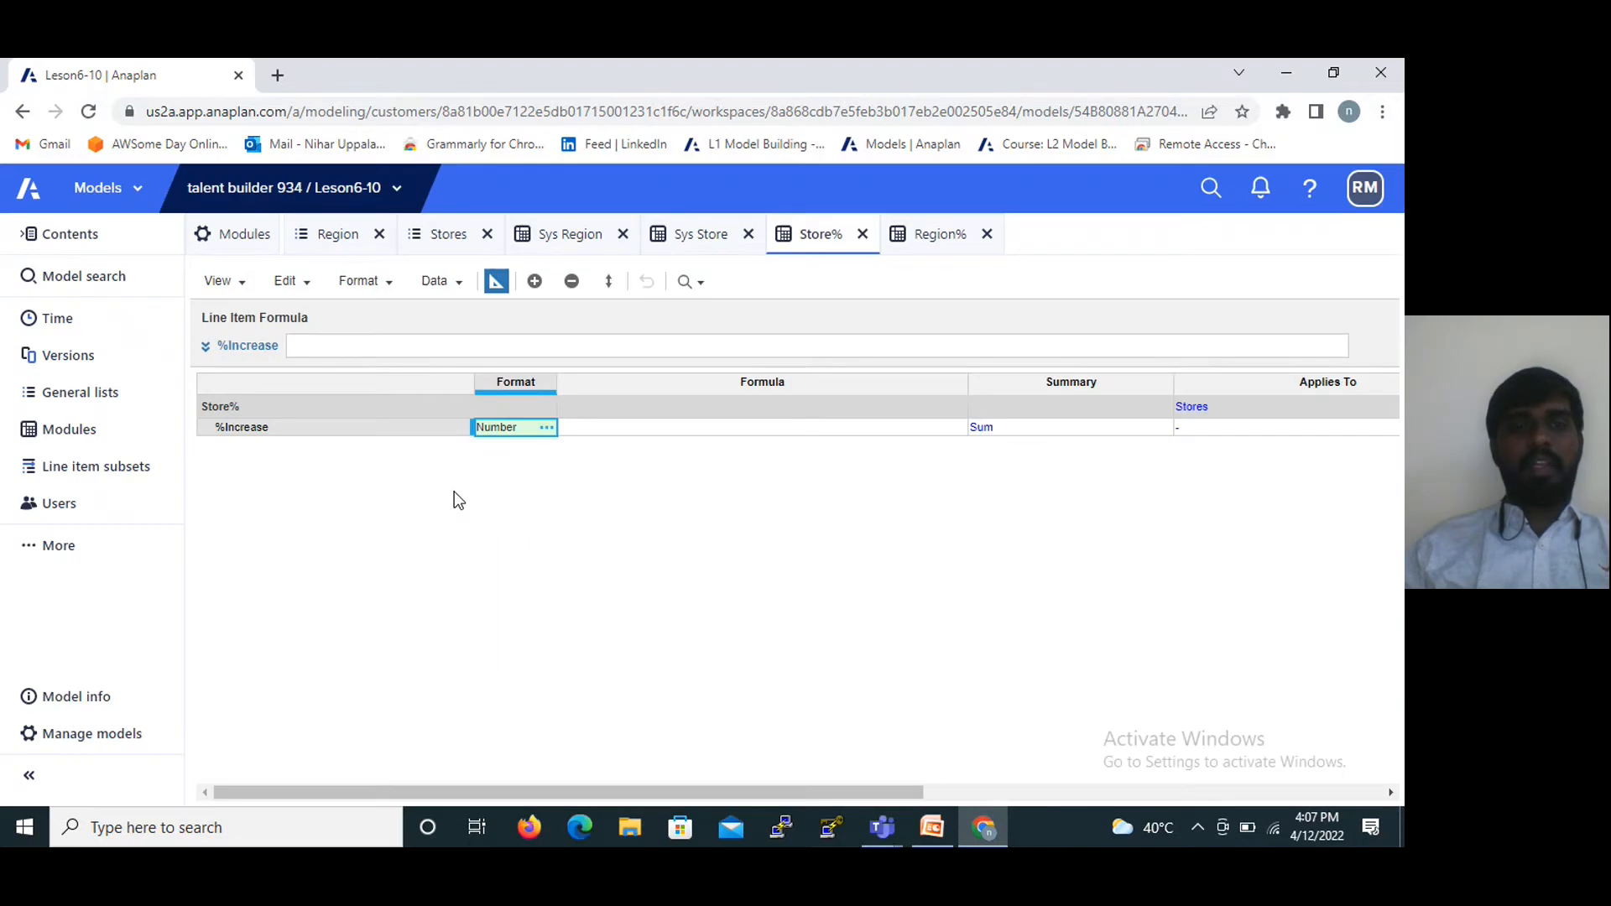
Start editing the formula of %Increase in Store% and show the Region% module in blueprint view.
click(355, 347)
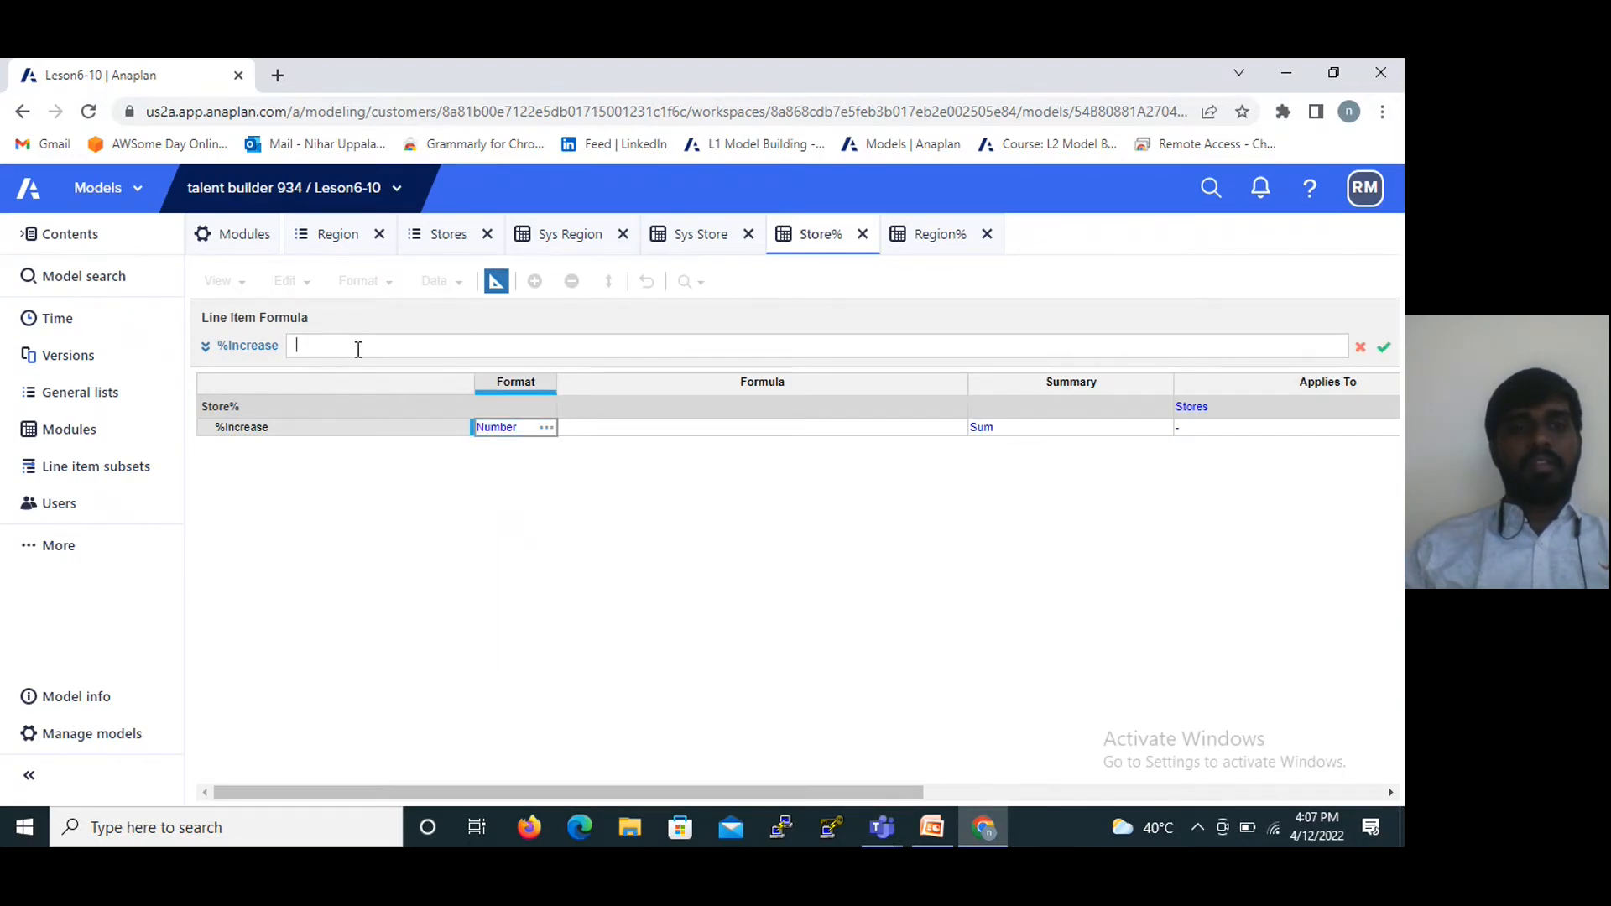
click(577, 234)
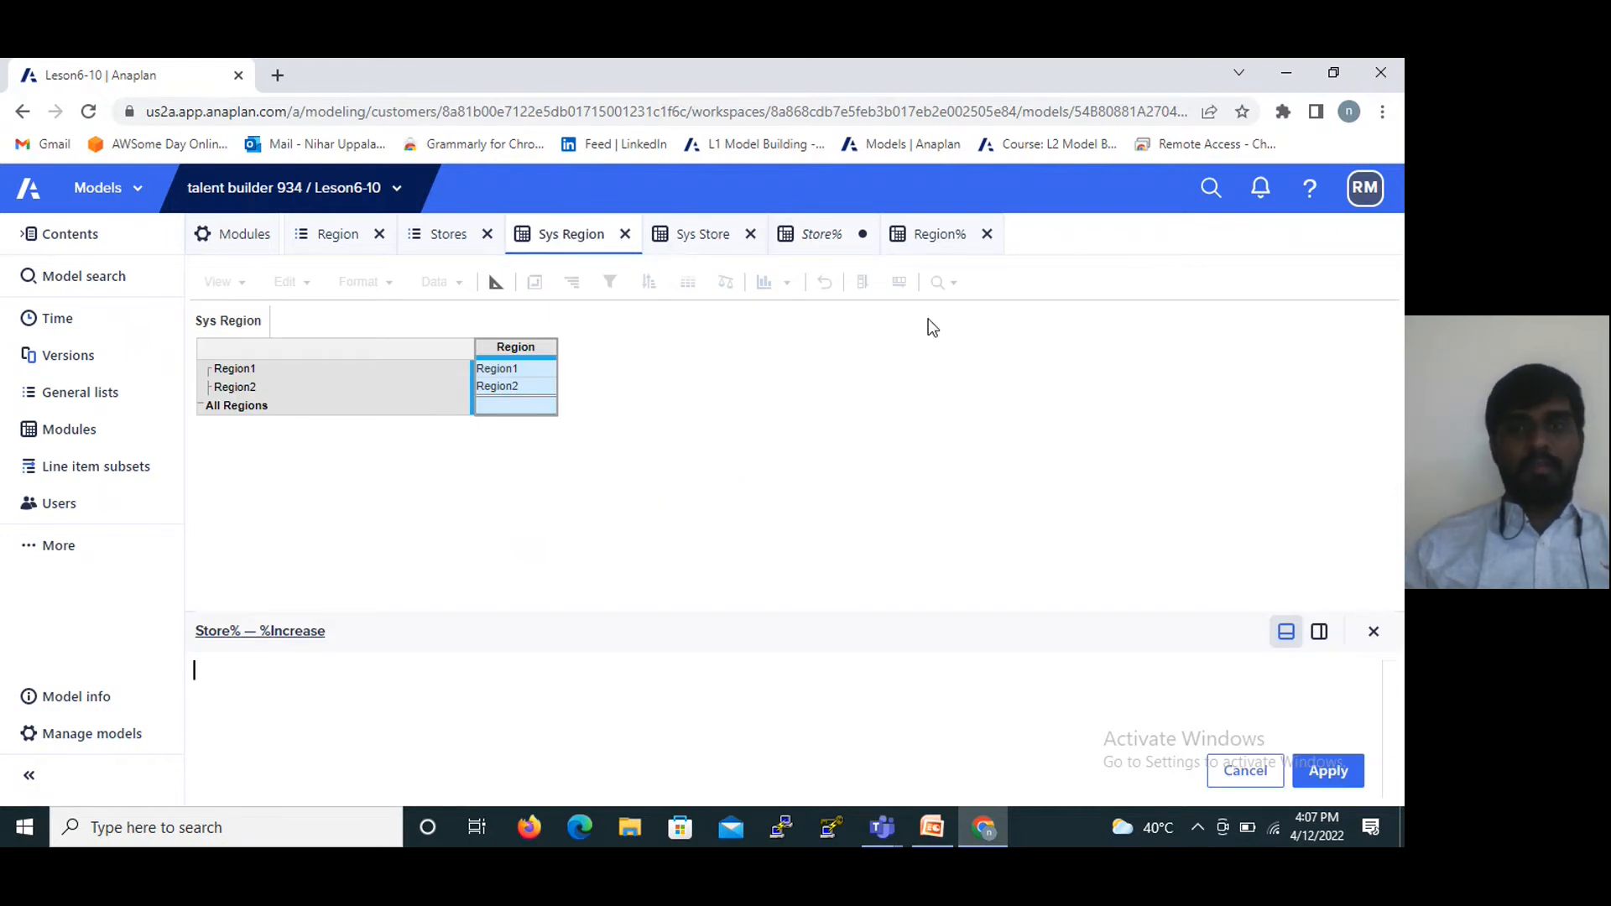
click(932, 239)
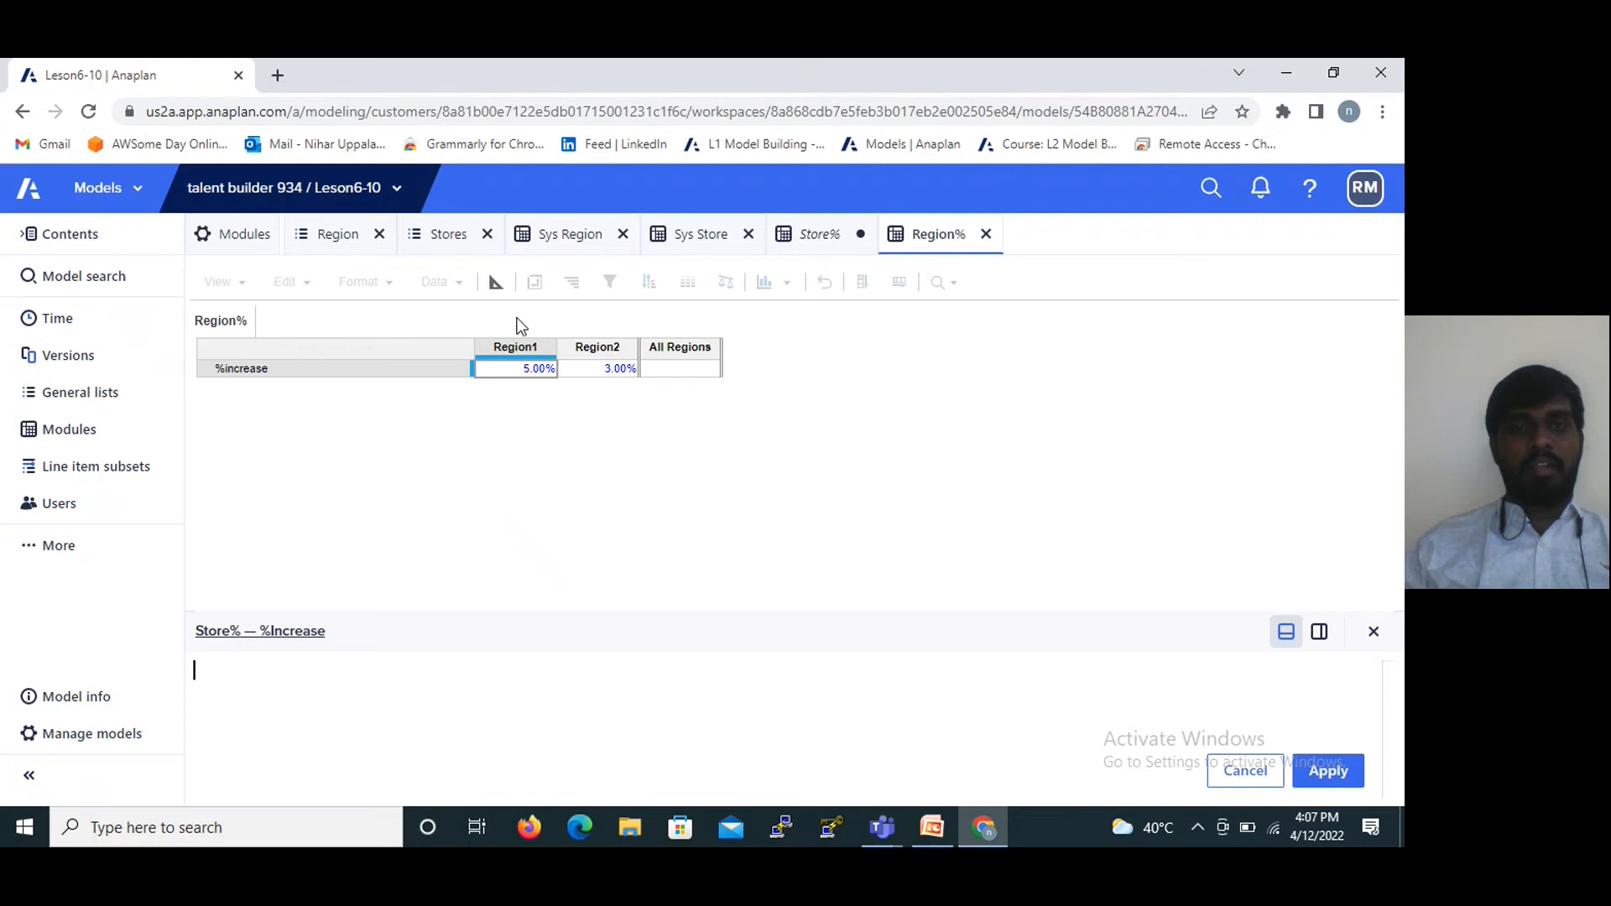
click(496, 282)
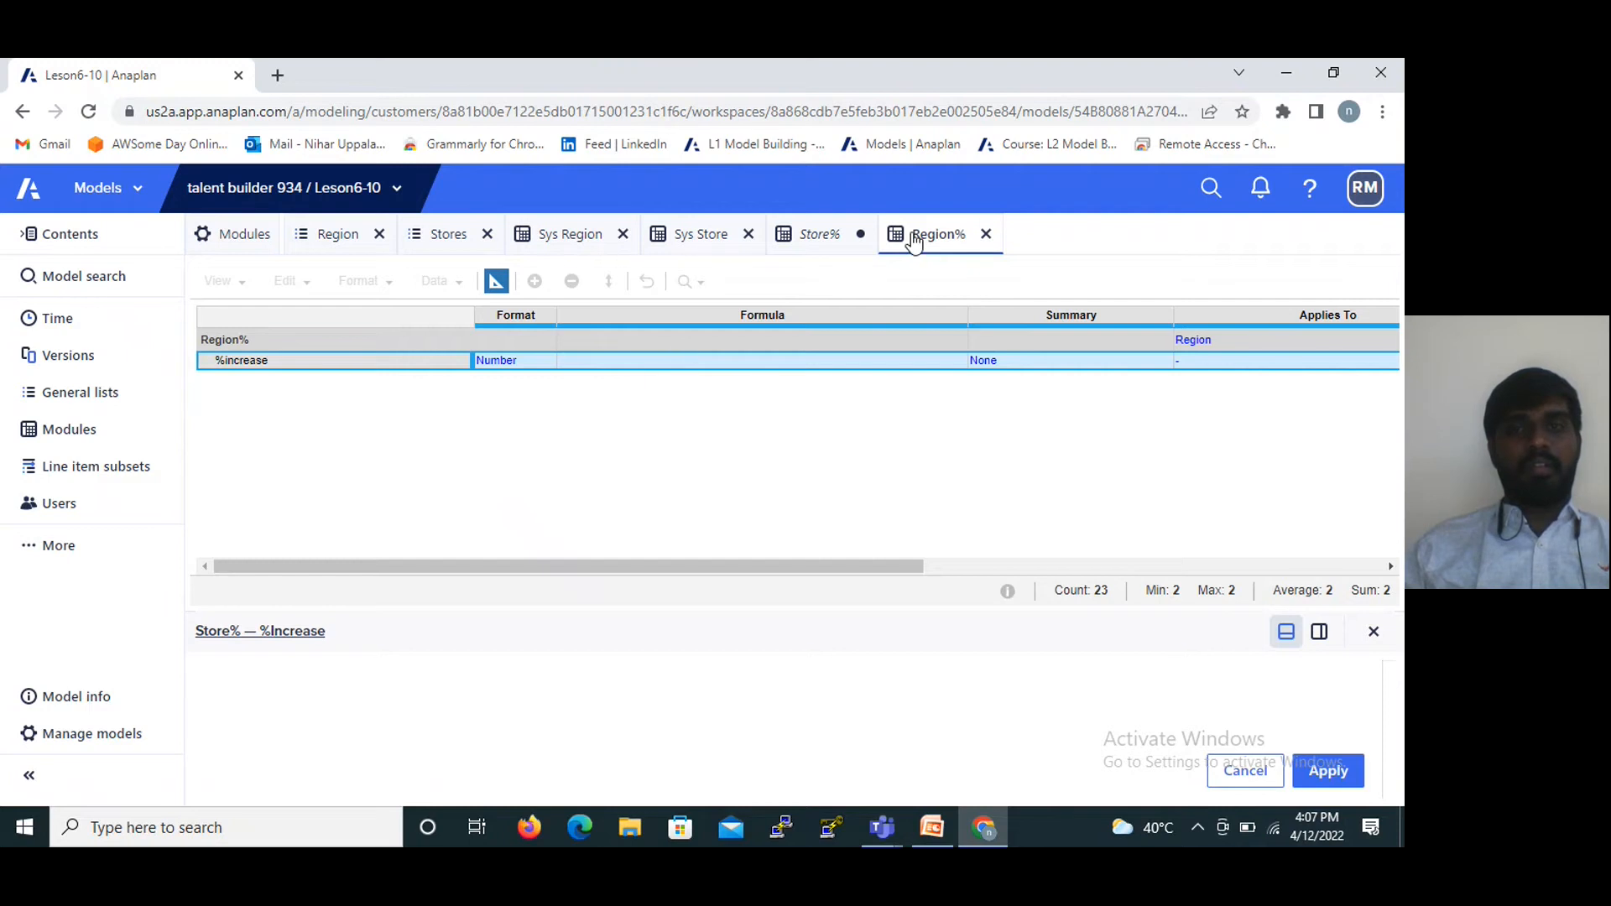
click(820, 240)
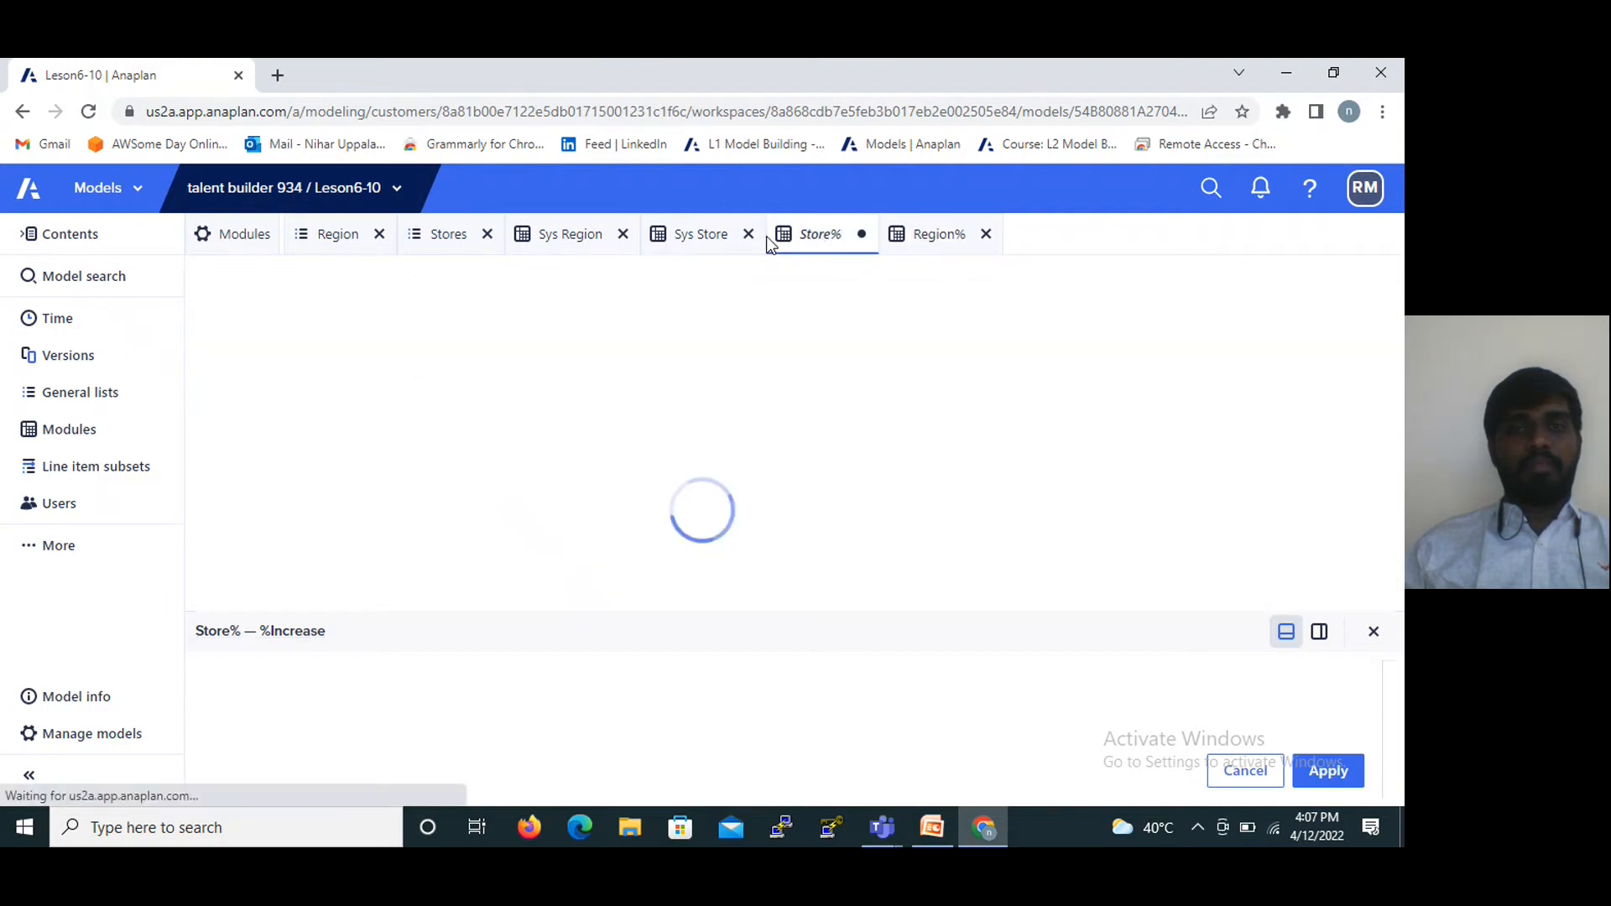
click(576, 238)
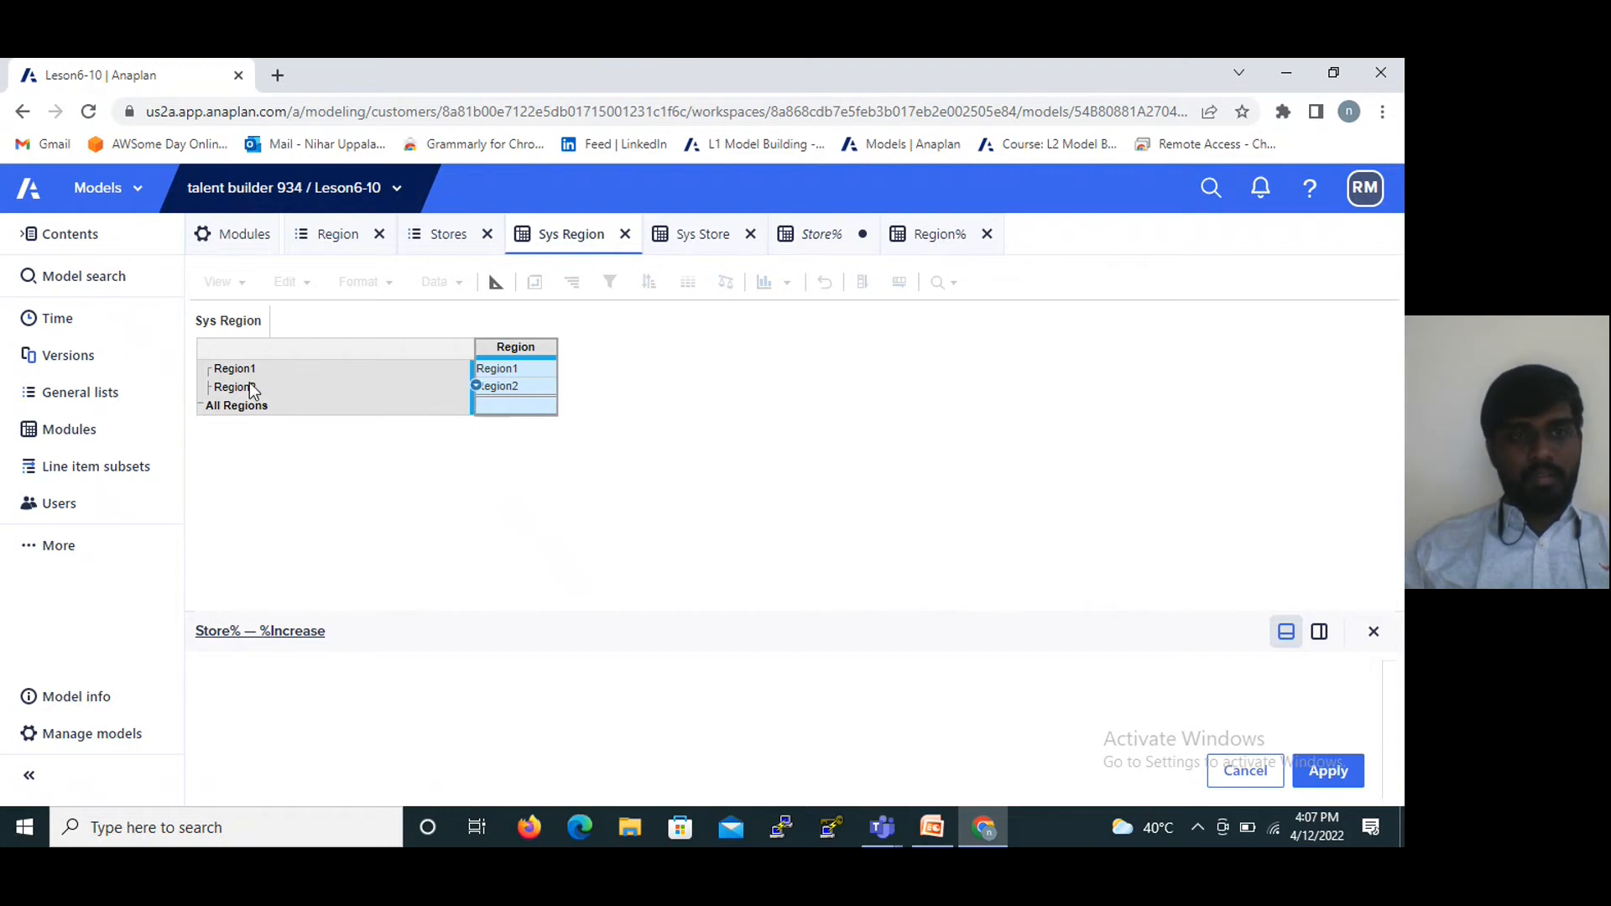
click(517, 350)
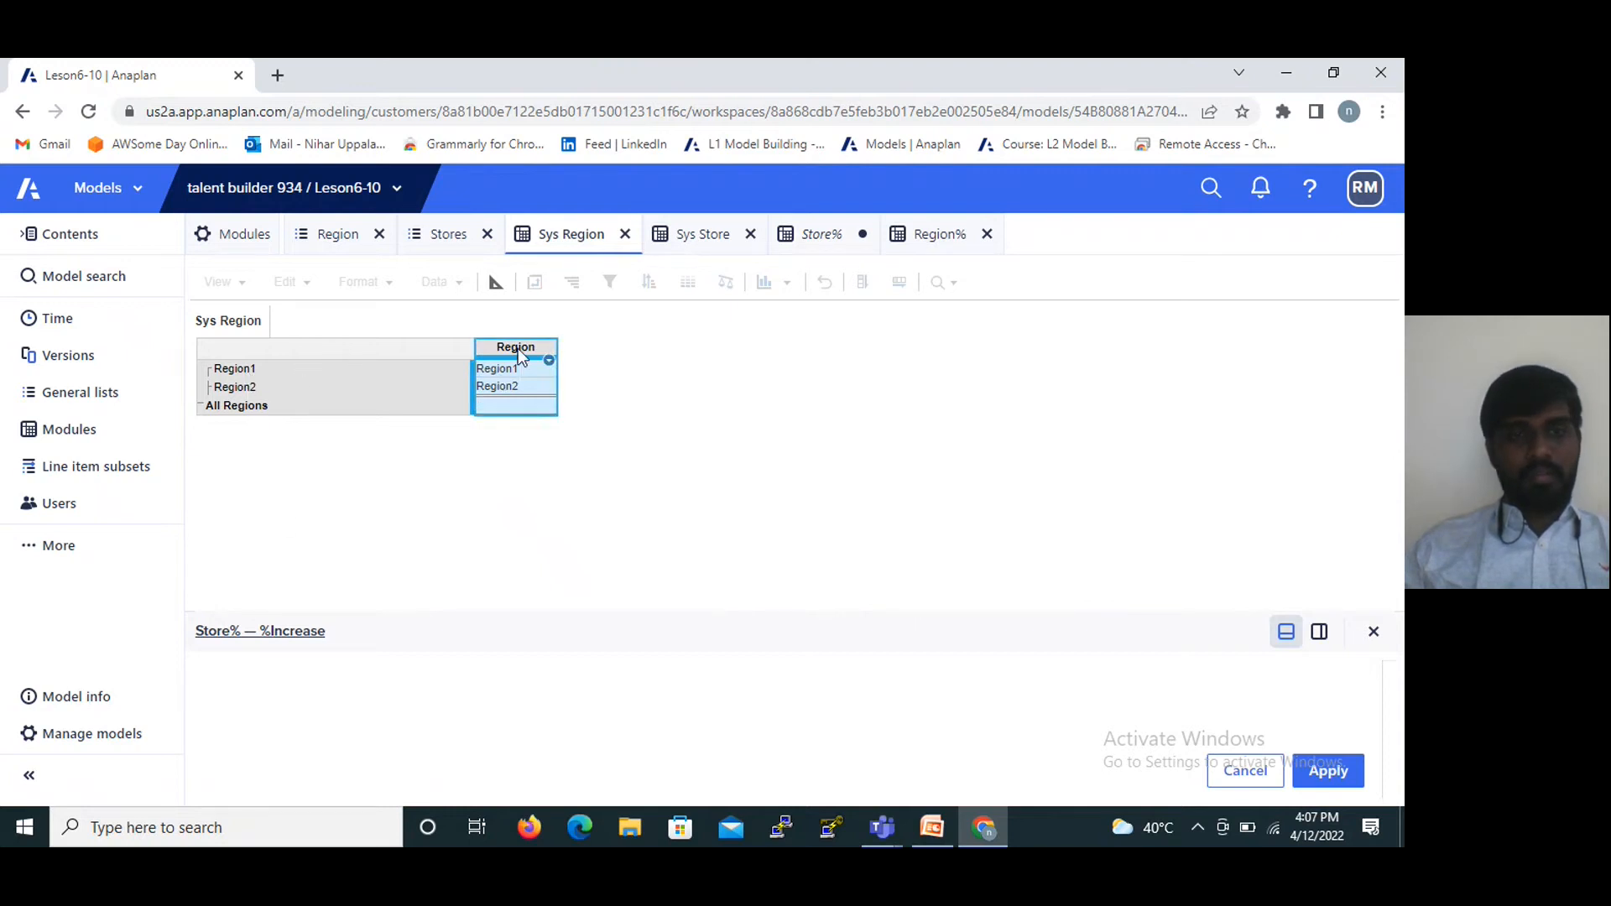
key(BackSpace)
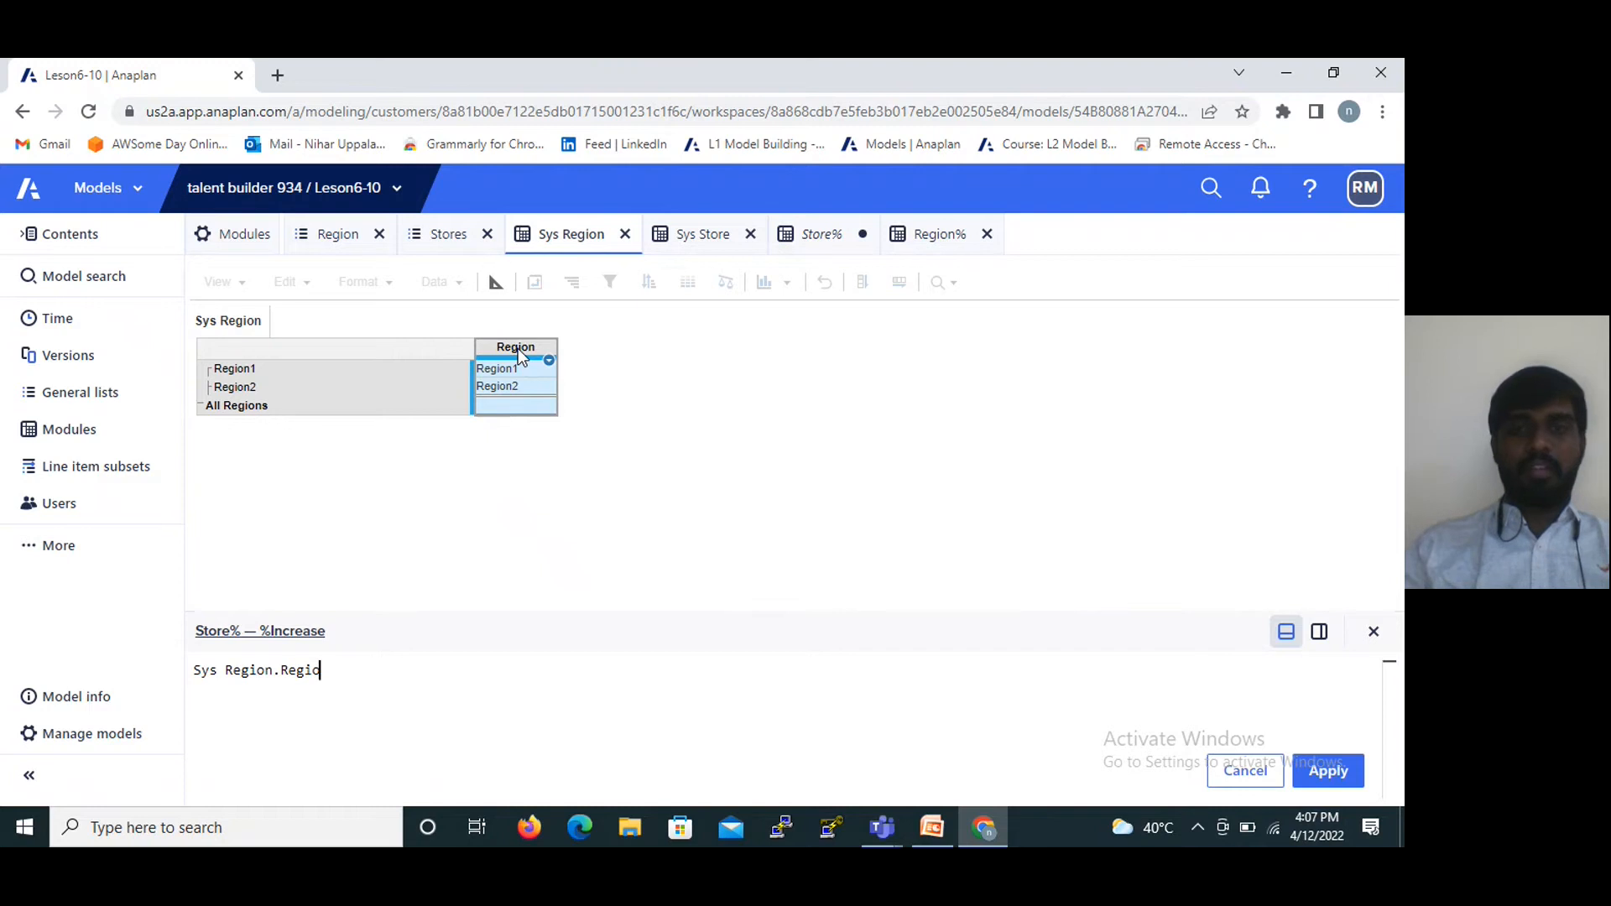
key(BackSpace)
key(BackSpace)
key(BackSpace)
key(BackSpace)
key(BackSpace)
key(BackSpace)
key(BackSpace)
key(BackSpace)
key(BackSpace)
key(BackSpace)
key(BackSpace)
key(BackSpace)
key(BackSpace)
key(BackSpace)
key(BackSpace)
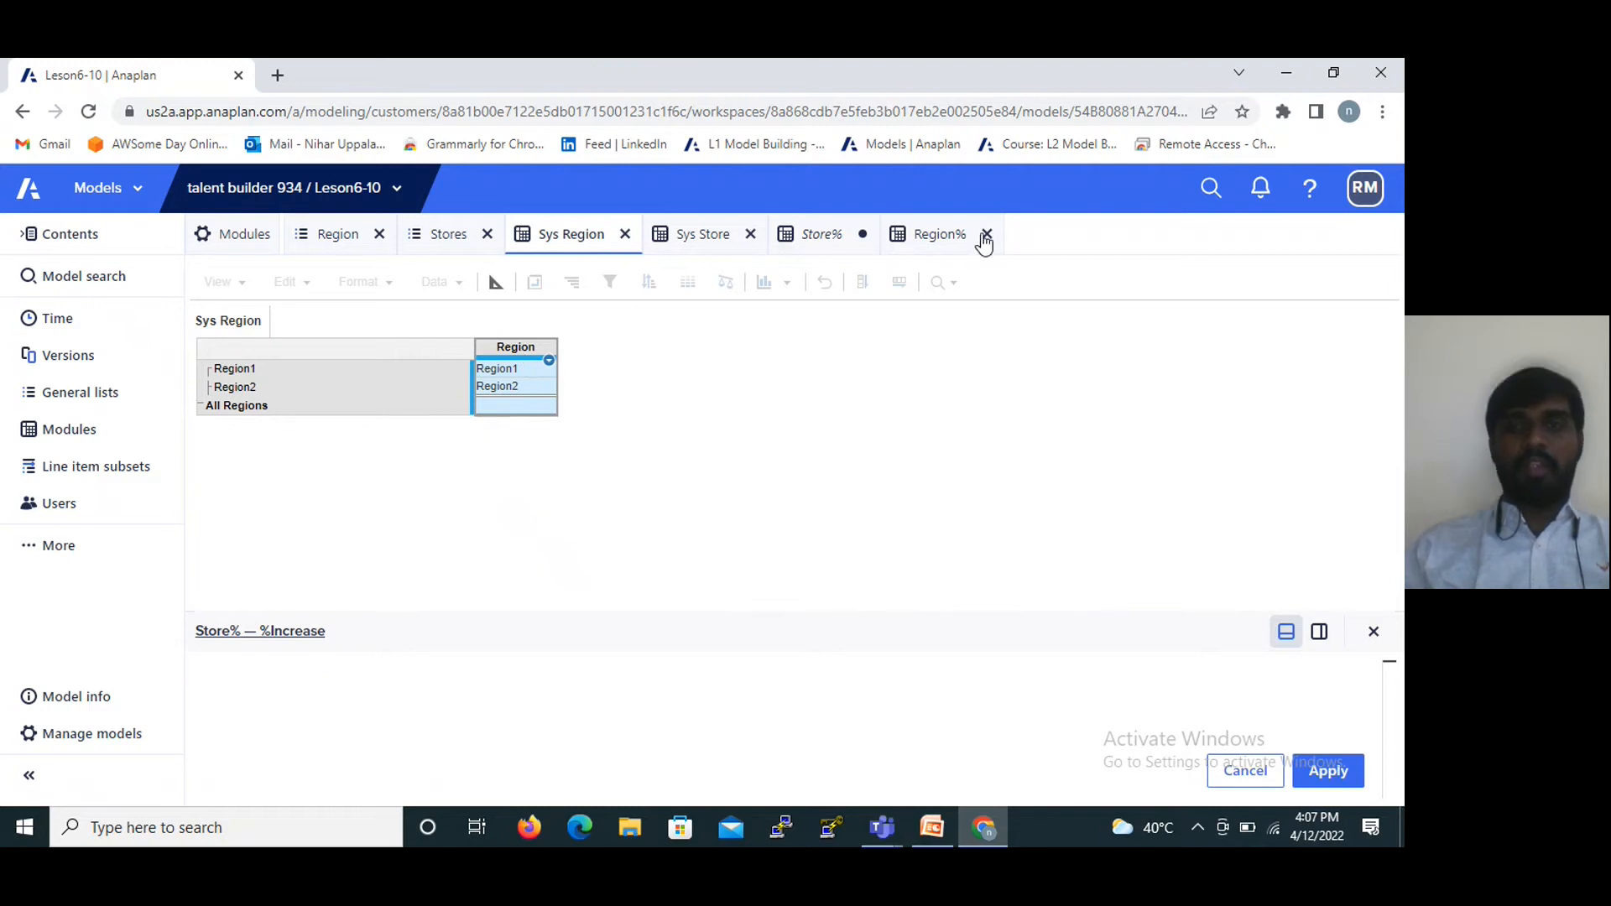
Set the formula of %Increase in Store% to Region%.%increase[LOOKUP: Sys Store.Region] and return Store% to grid view.
click(938, 235)
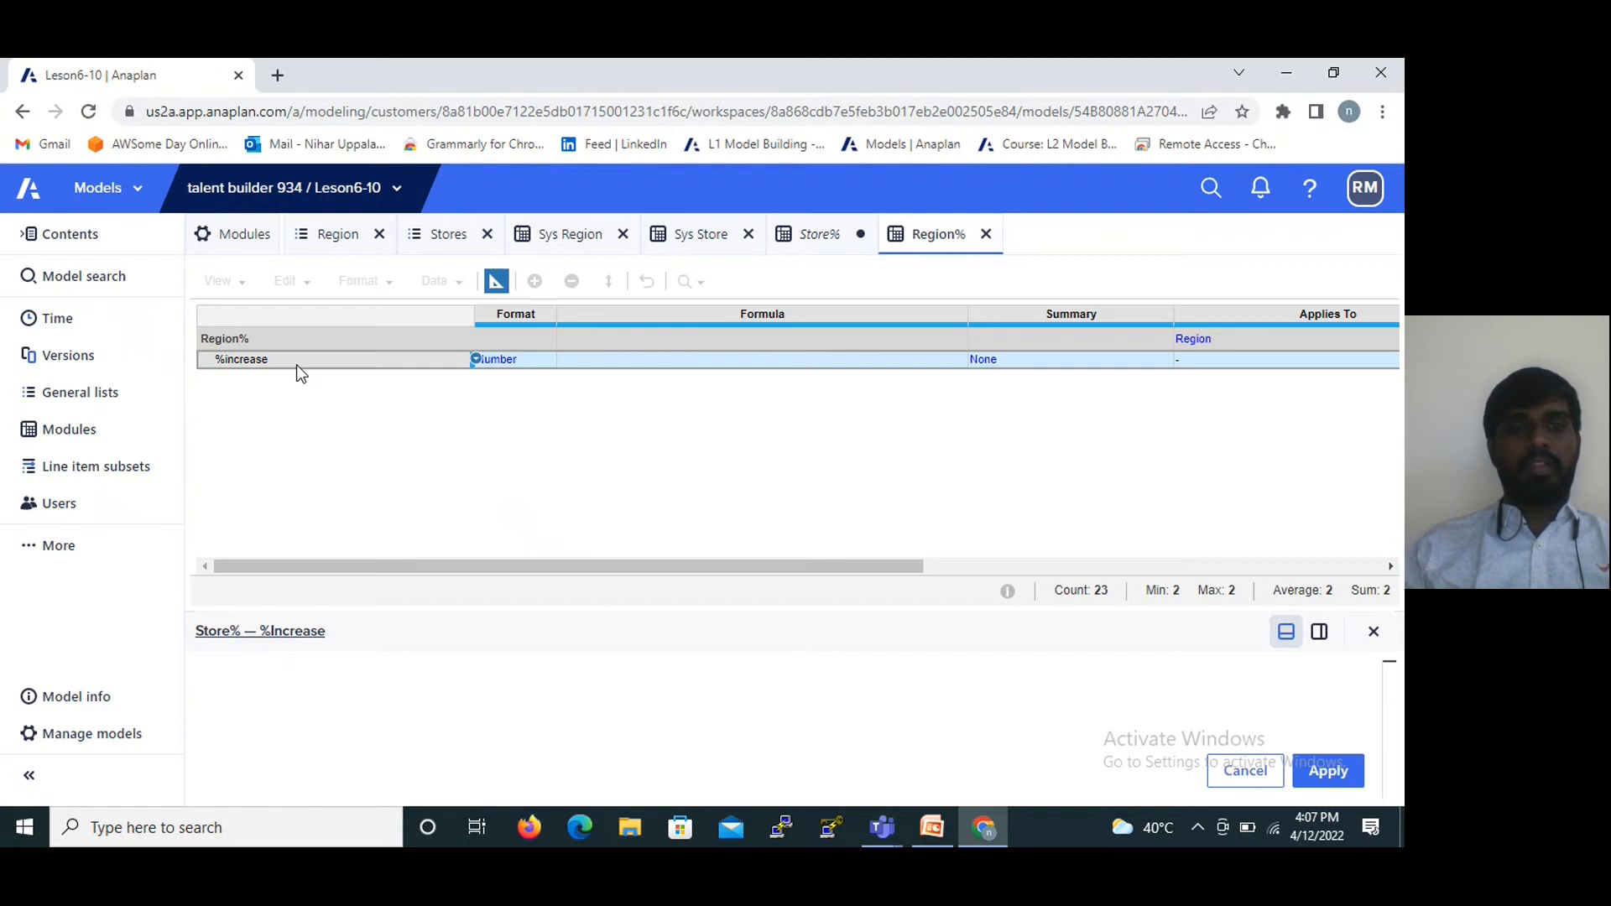
click(296, 364)
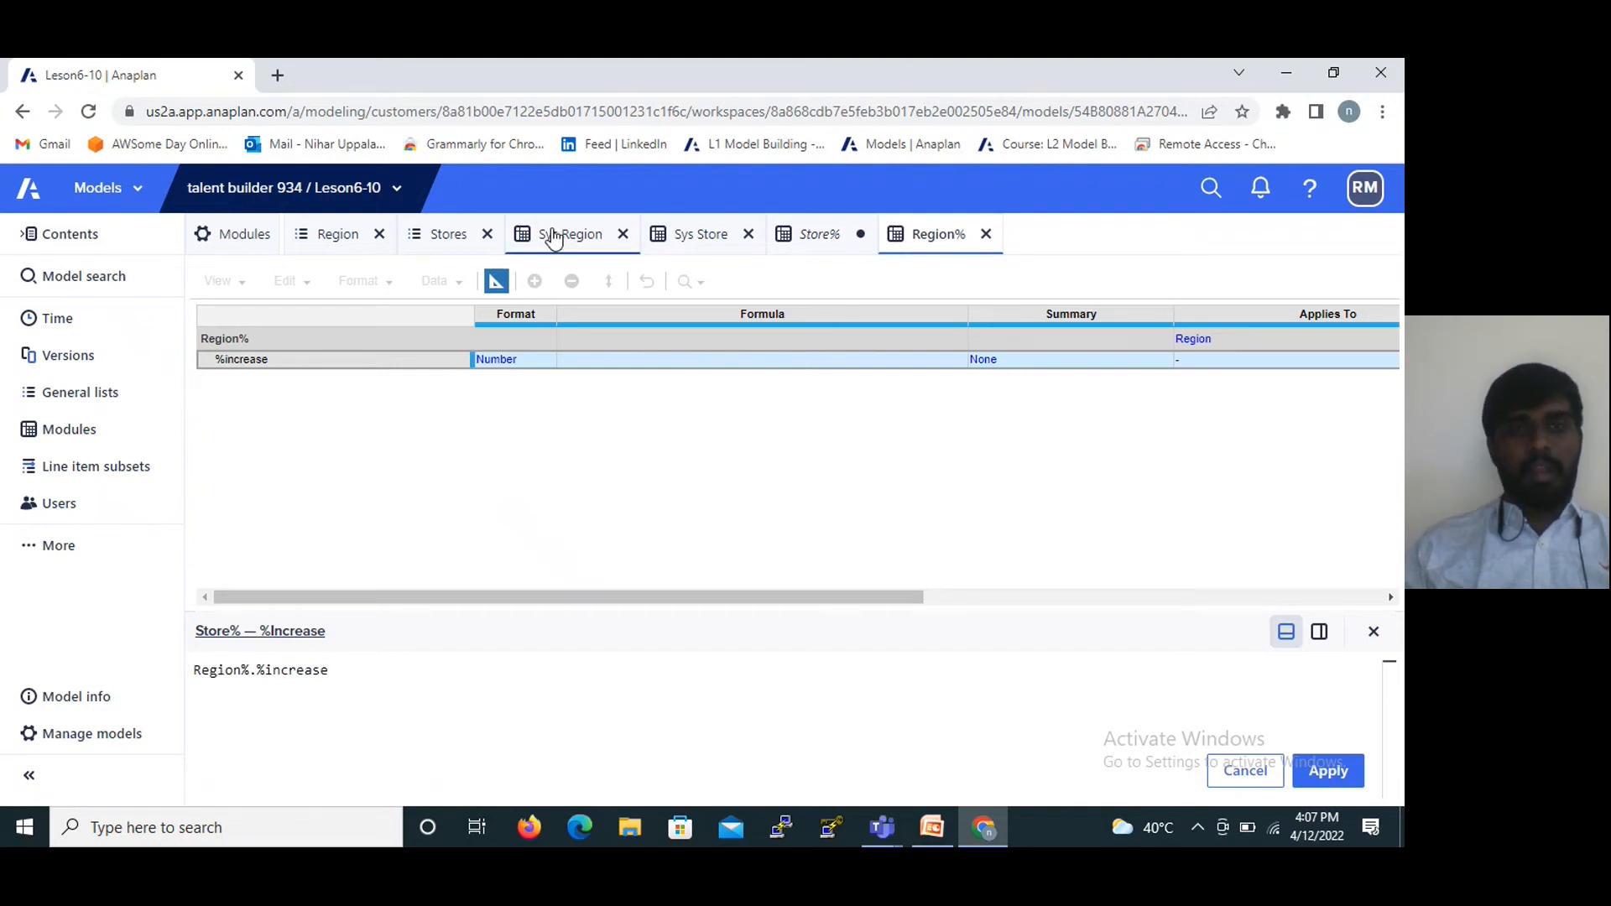
text([])
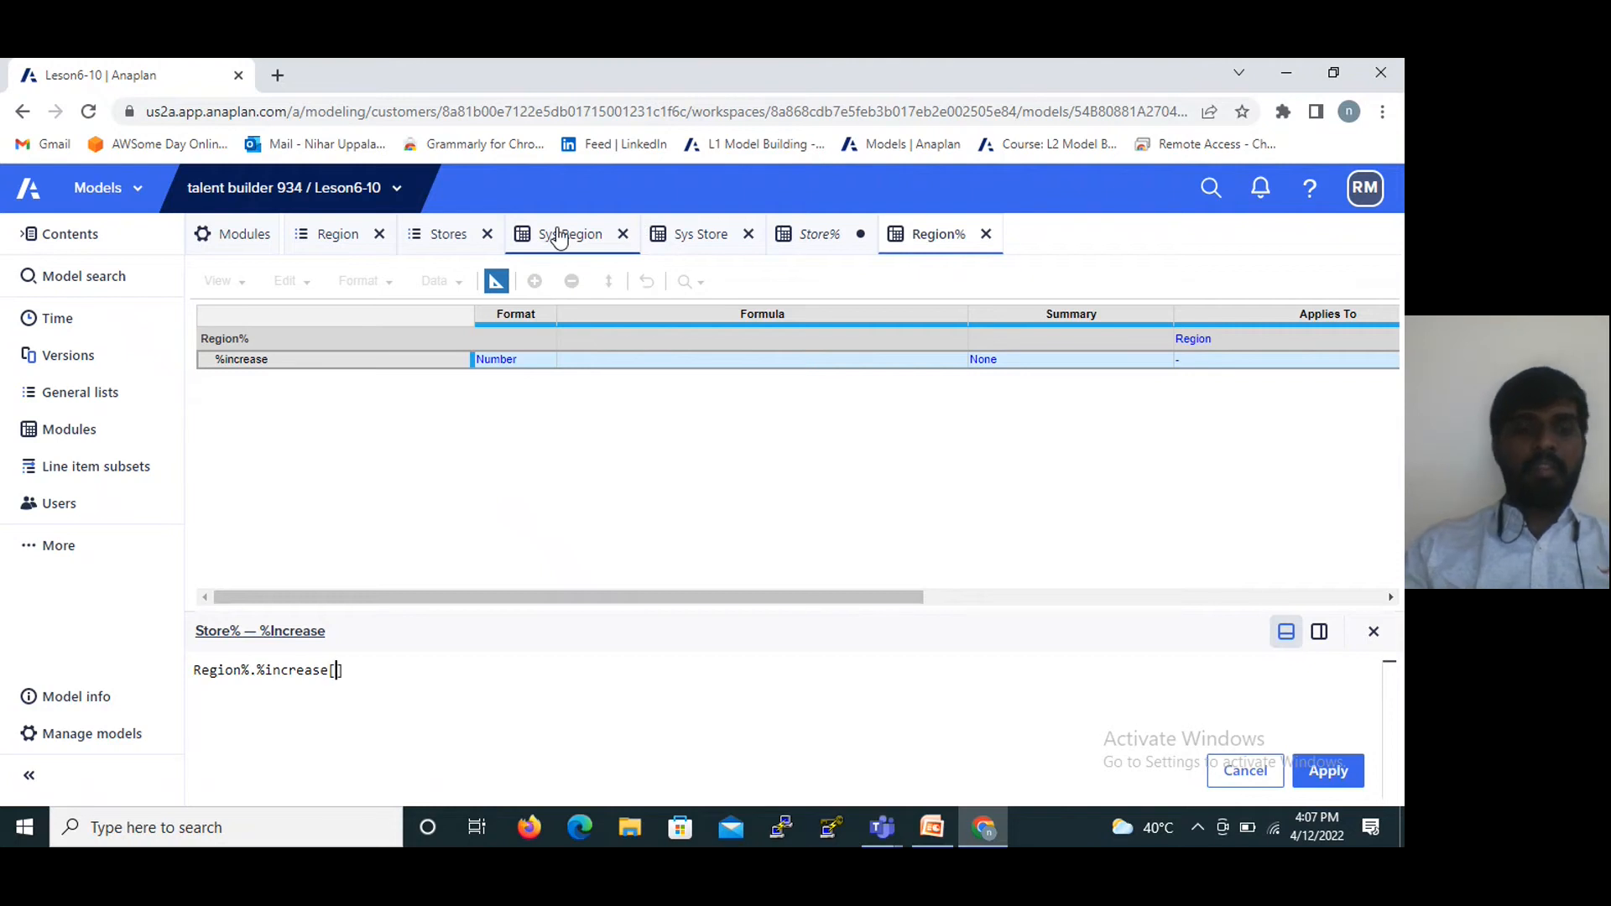
key(Left)
text(looku)
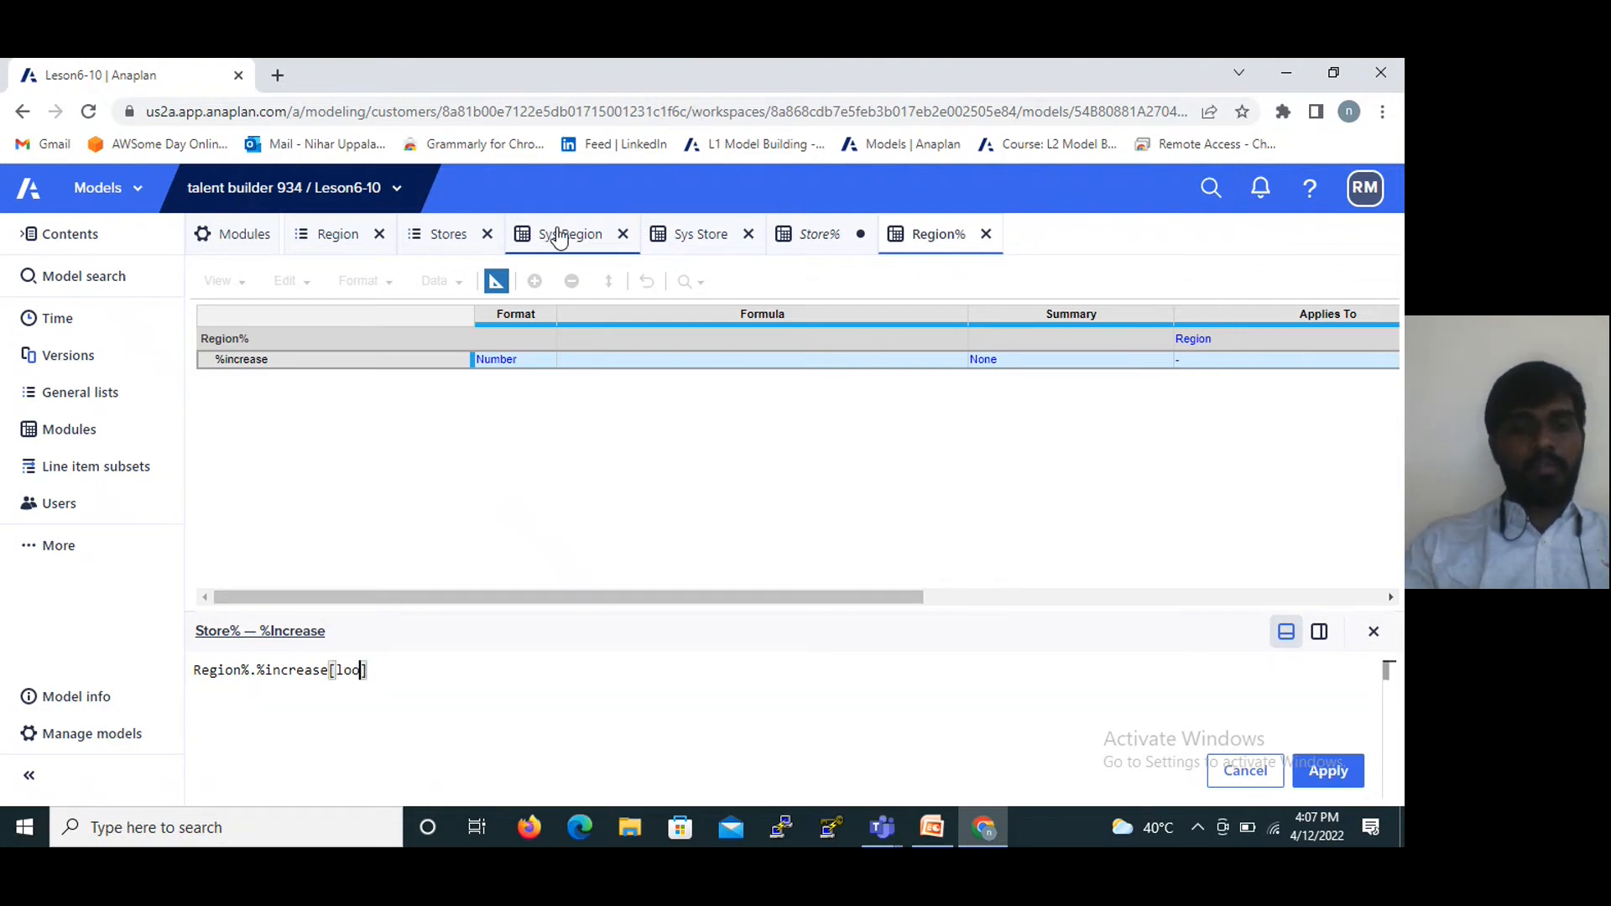
text(p)
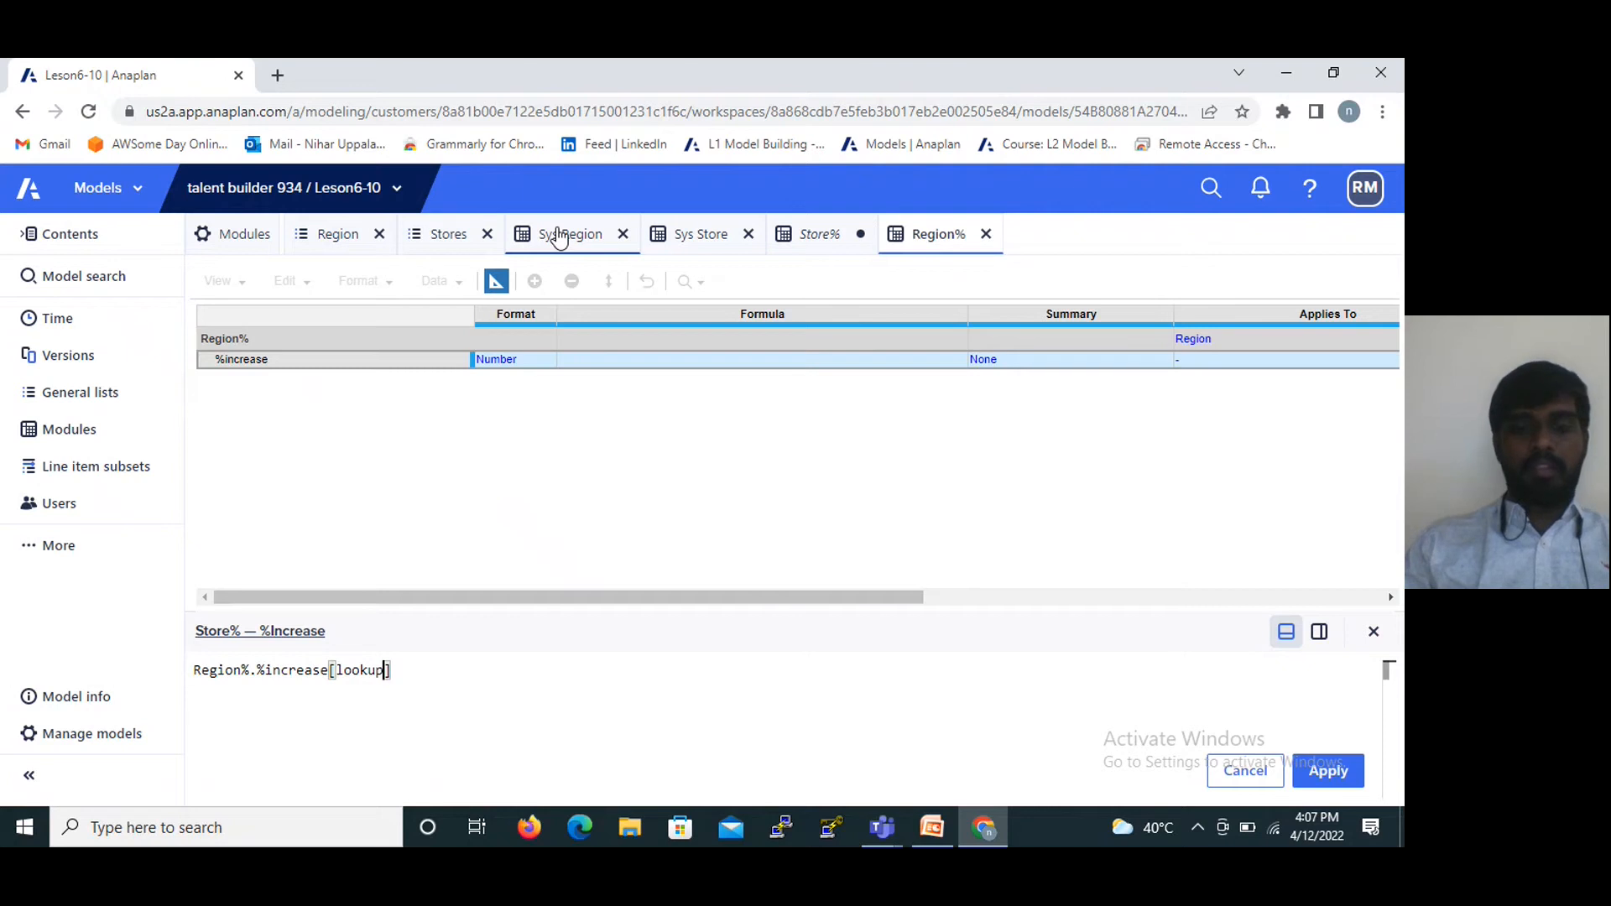
text(:)
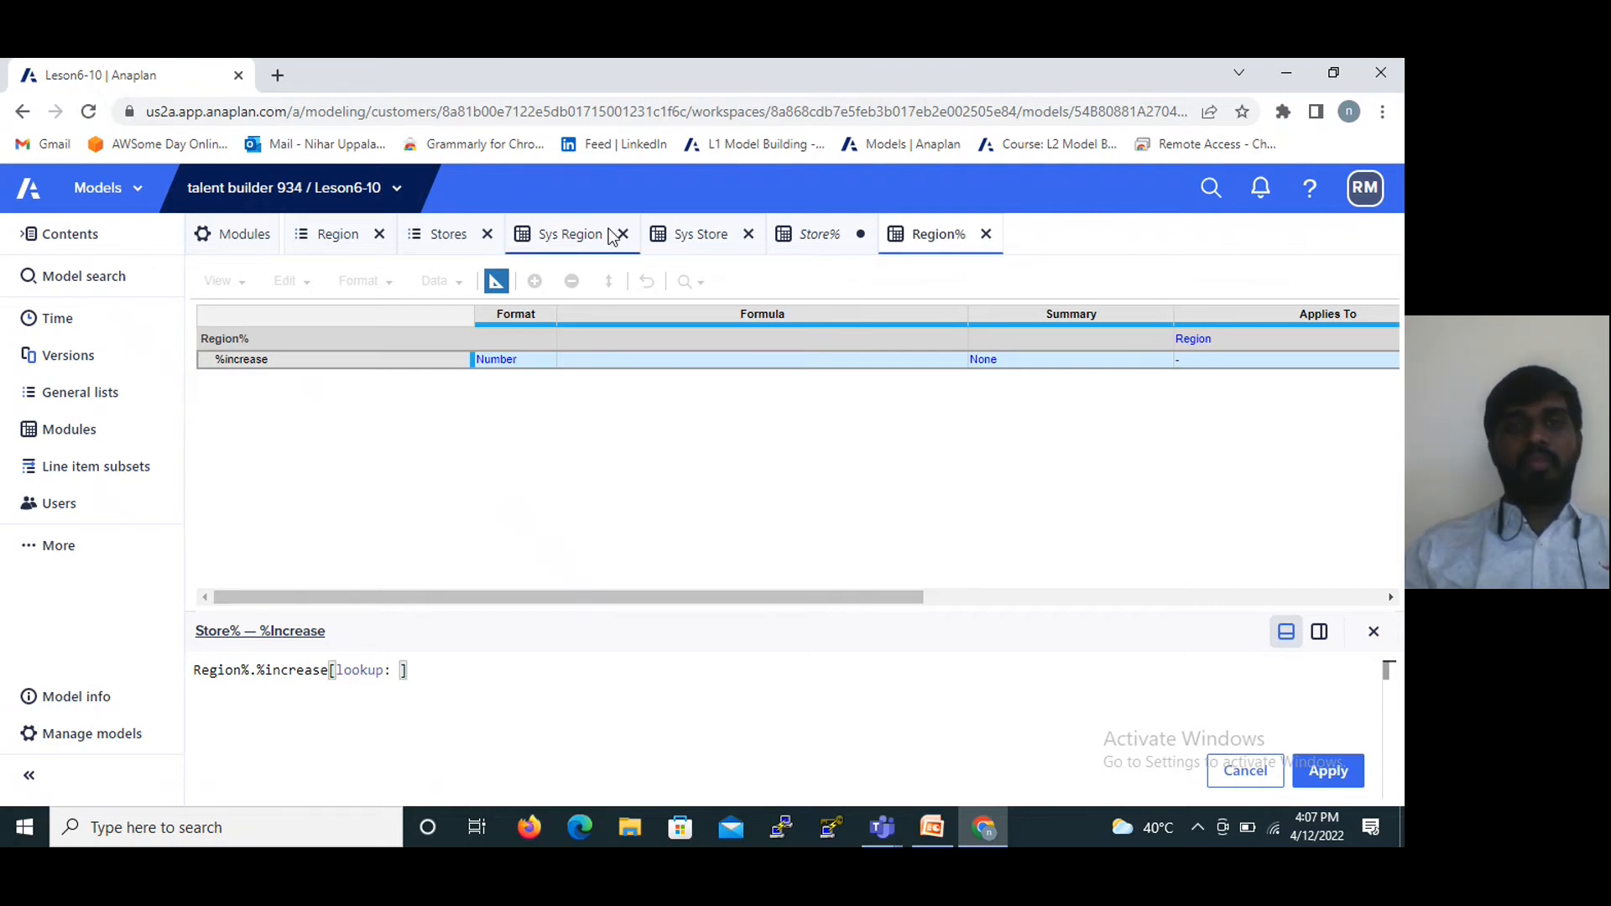
click(710, 237)
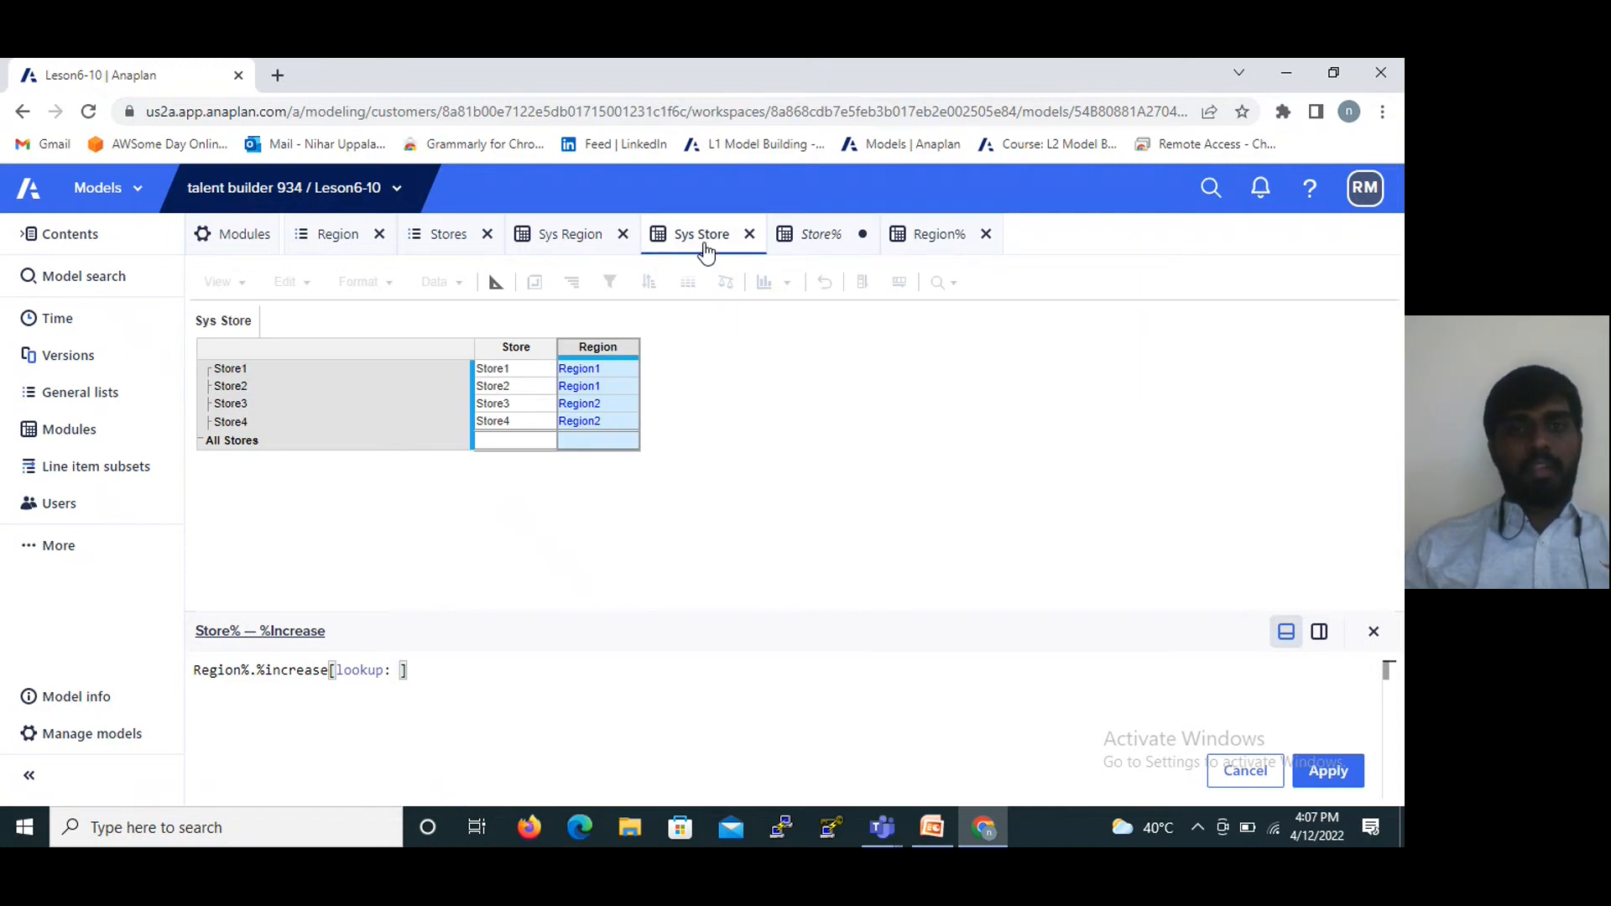
click(606, 344)
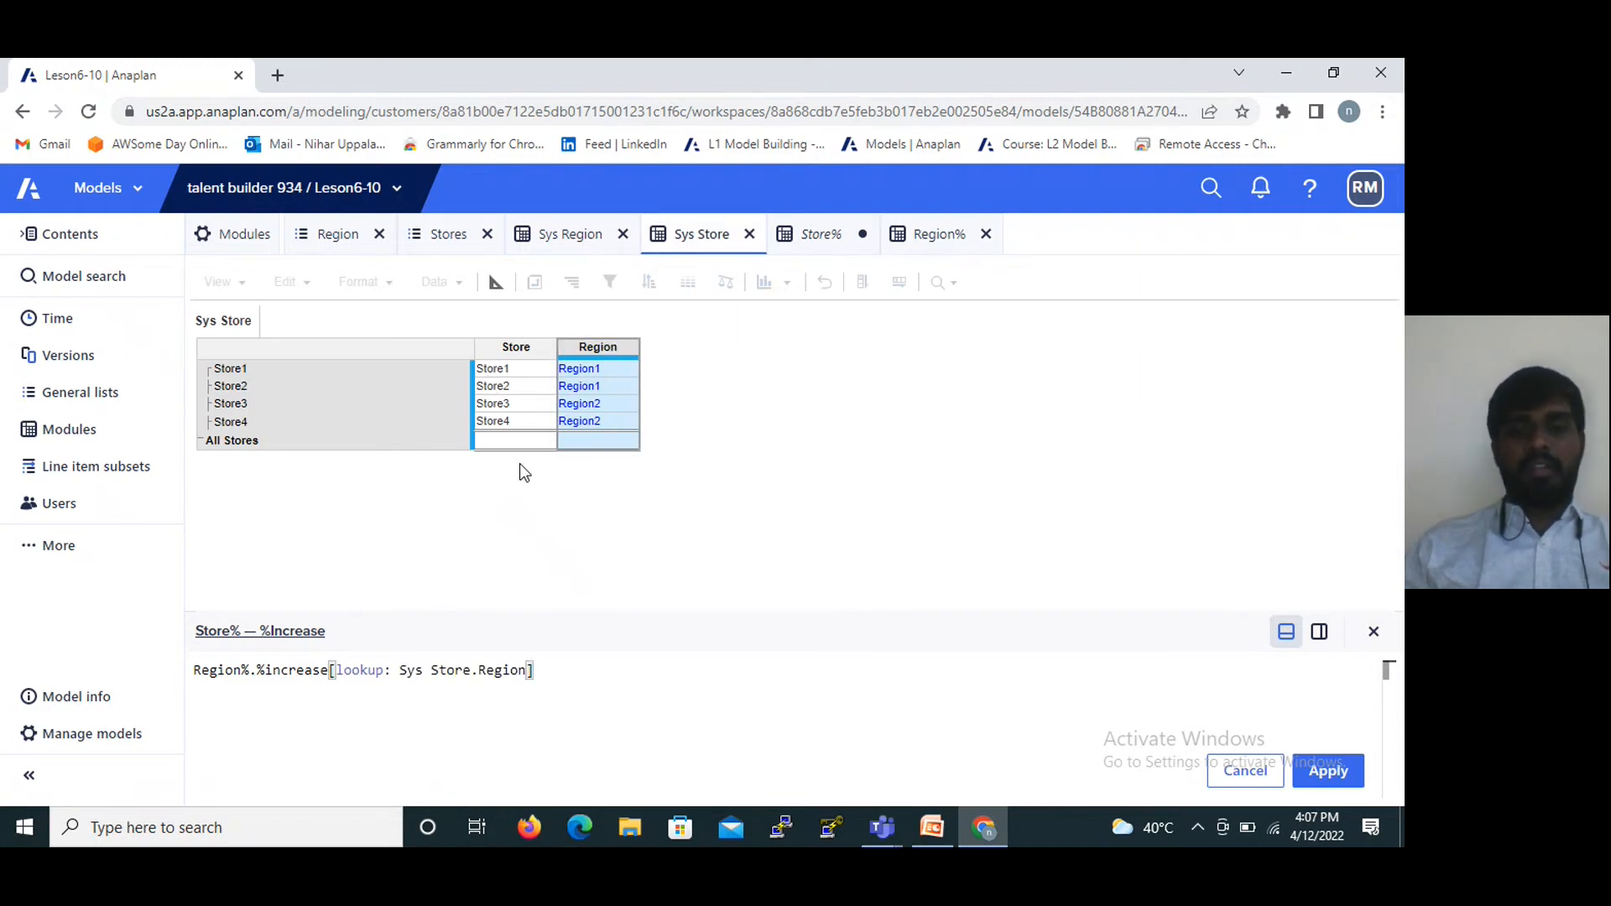
key(Return)
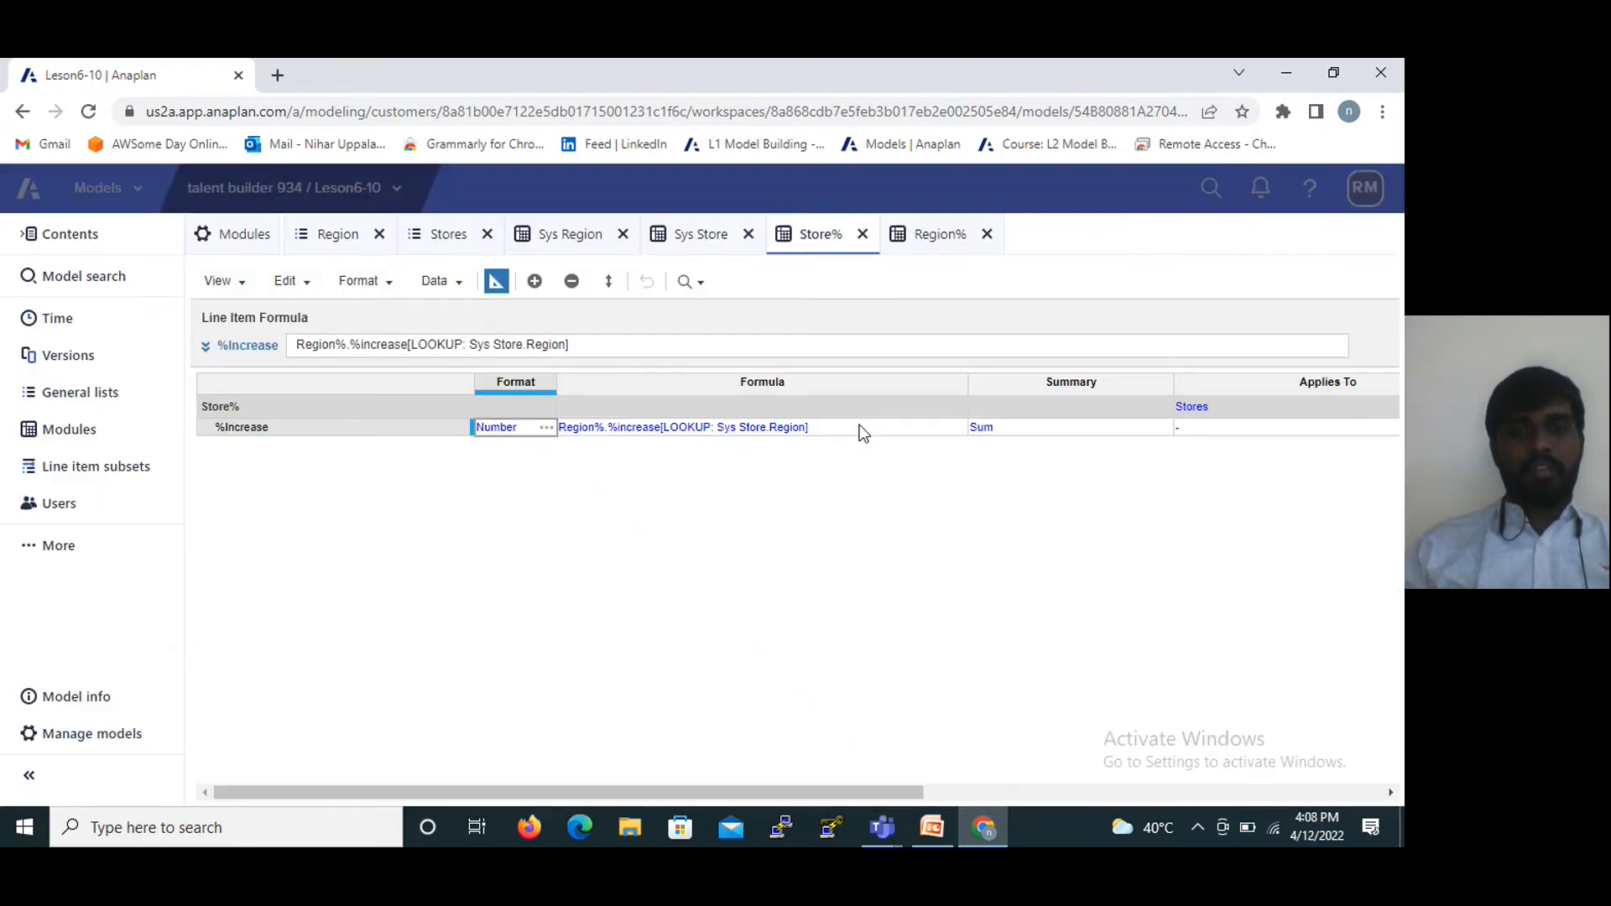
click(499, 284)
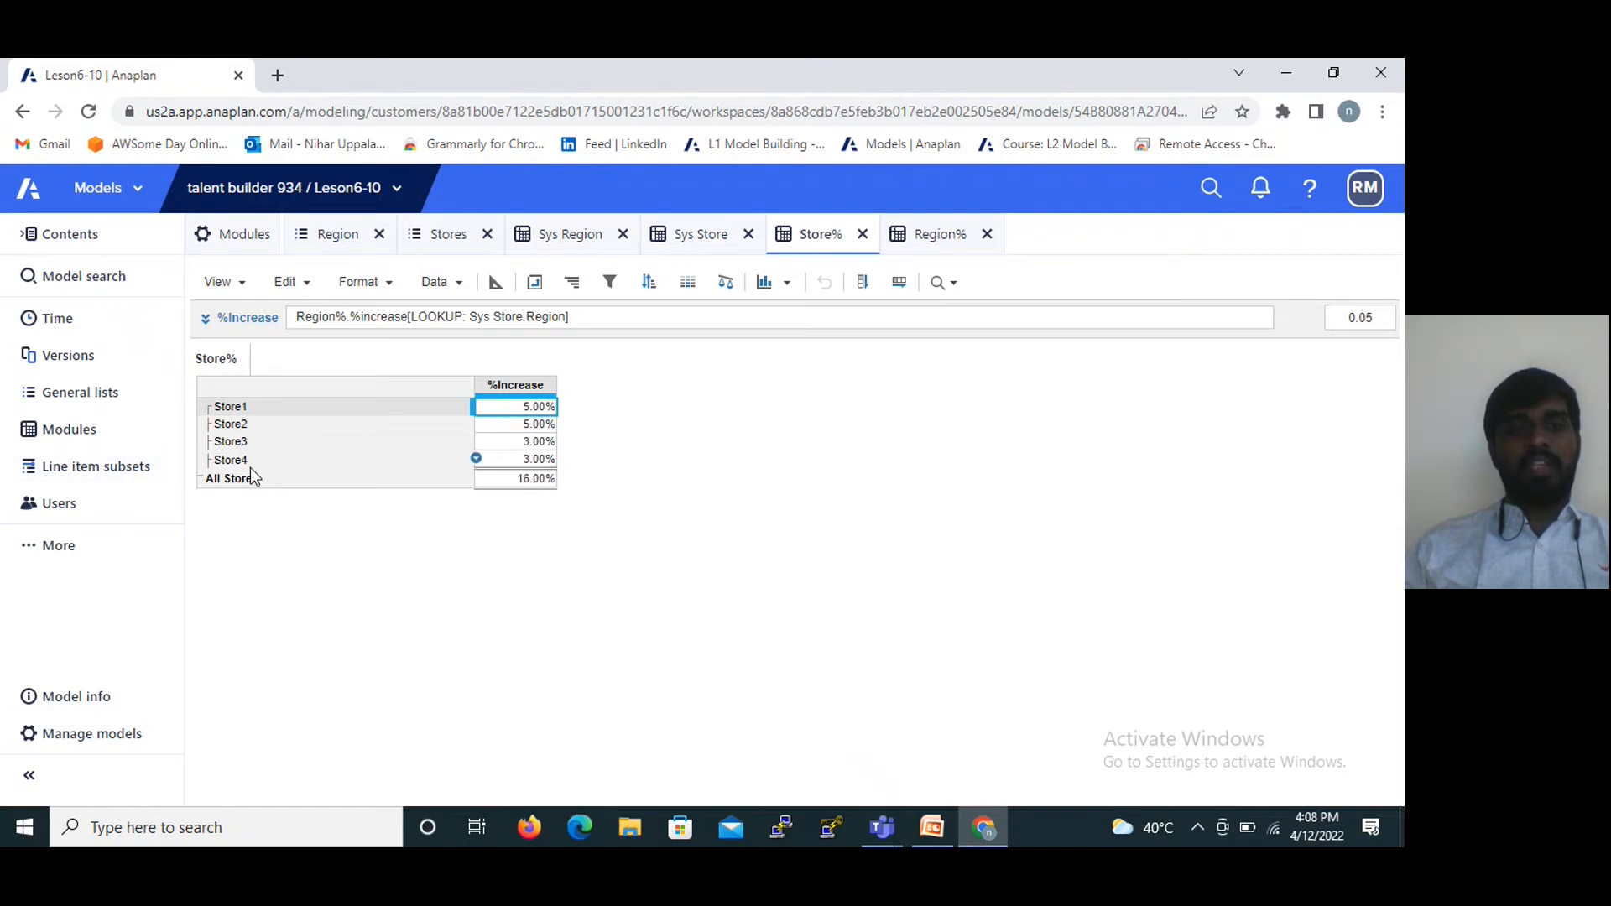
Switch to PowerPoint to review the Lookup Function example slide and the Pivot slide, and return to the Store% module in Anaplan.
click(928, 827)
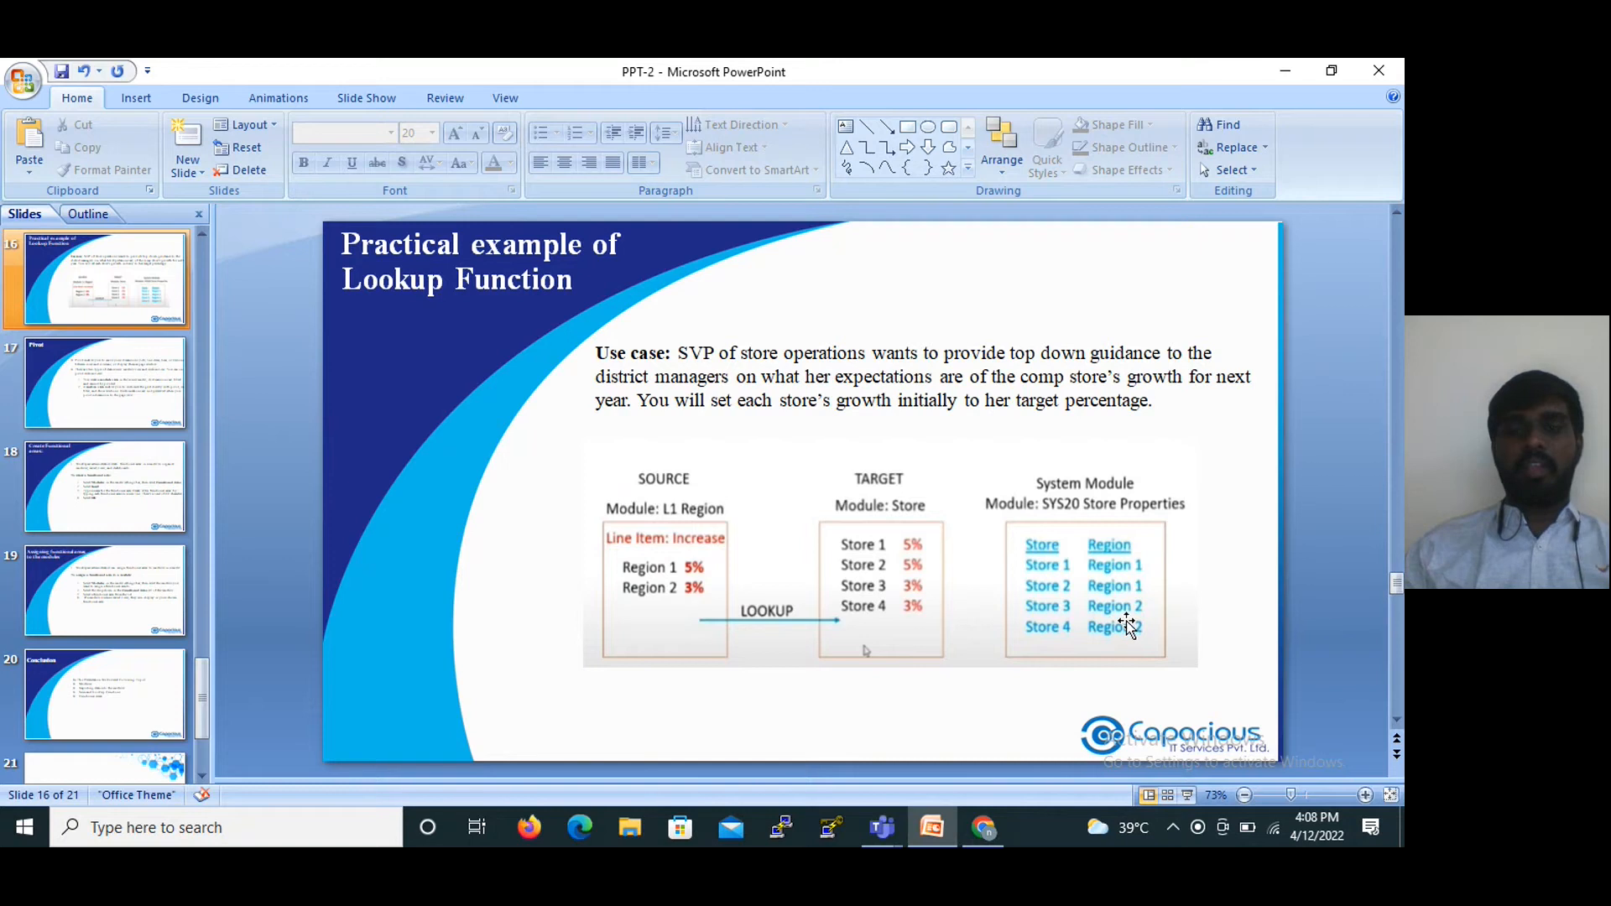
click(949, 828)
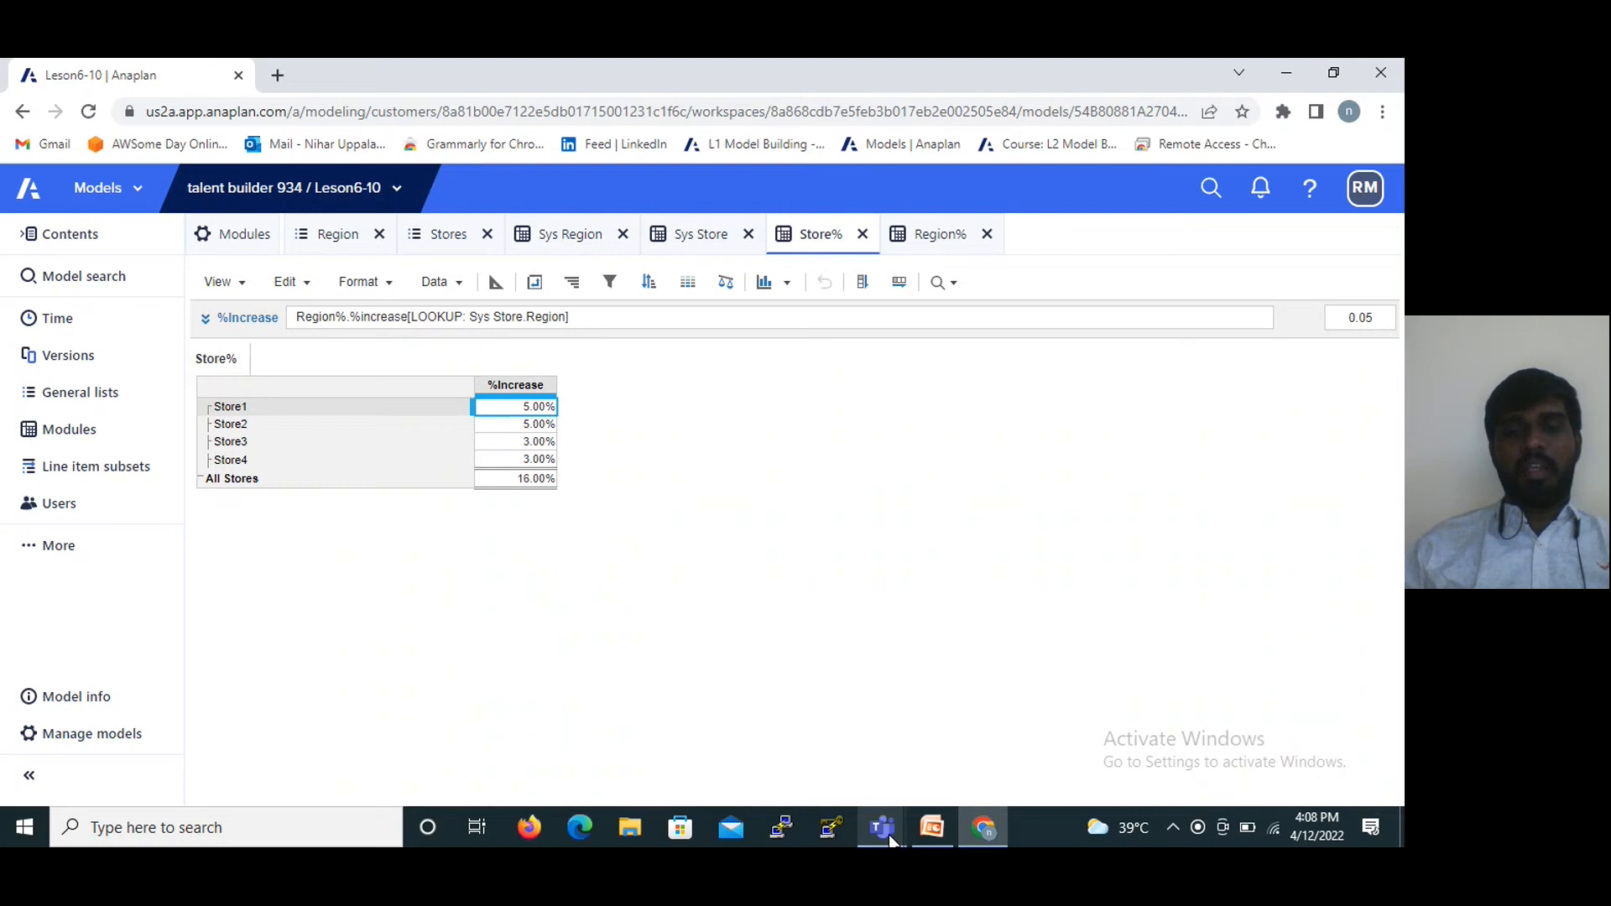
click(932, 827)
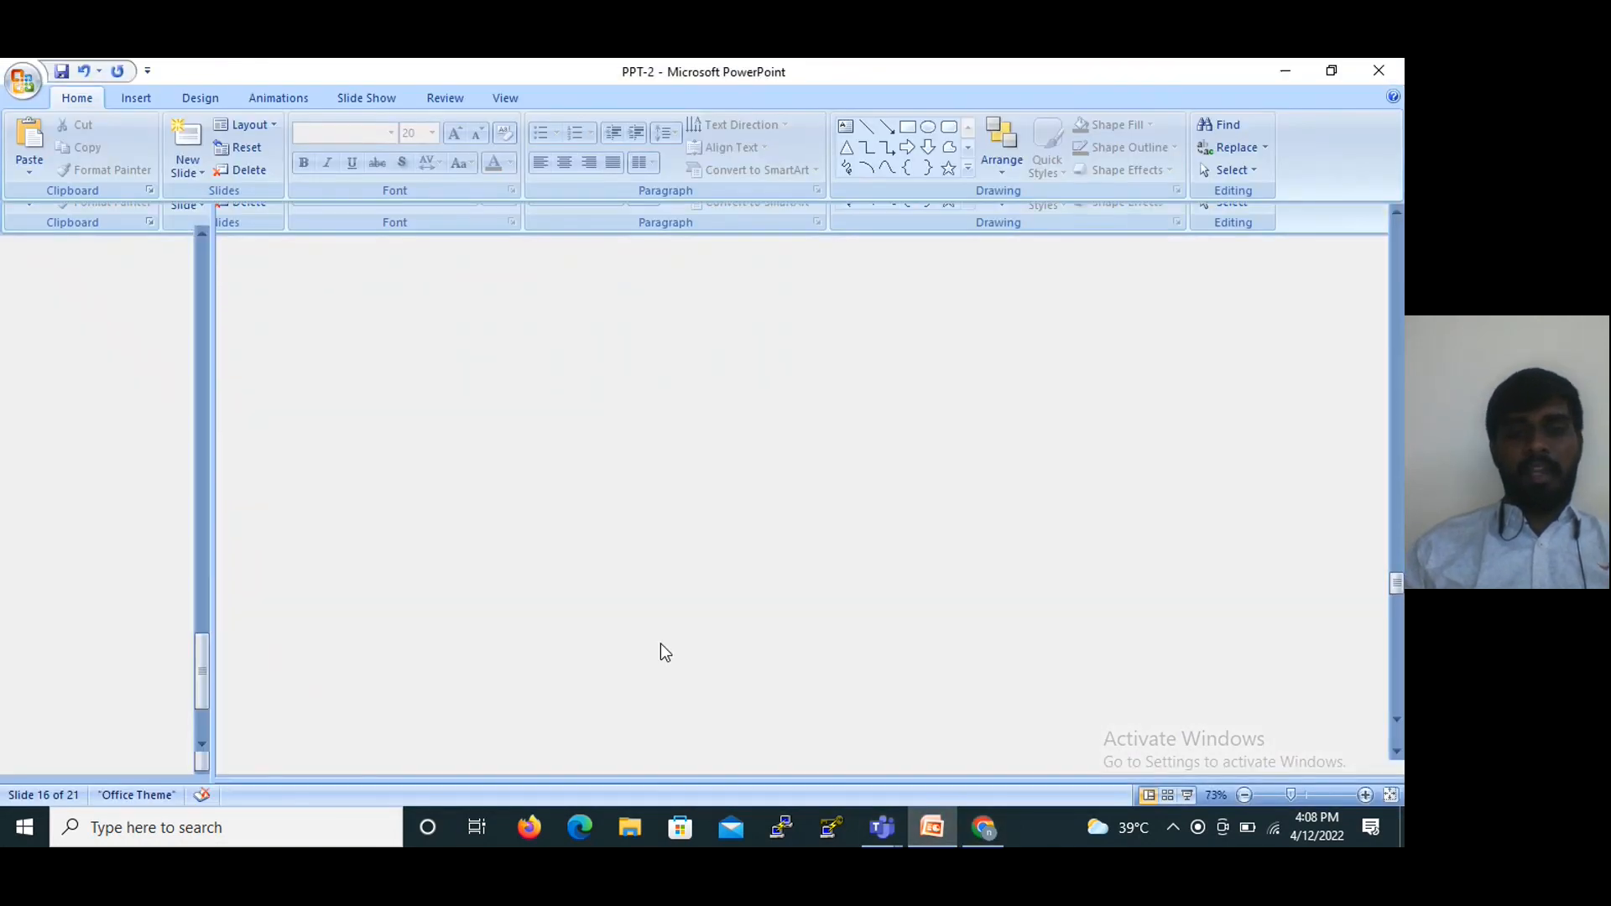
scroll(662, 643, down, 1)
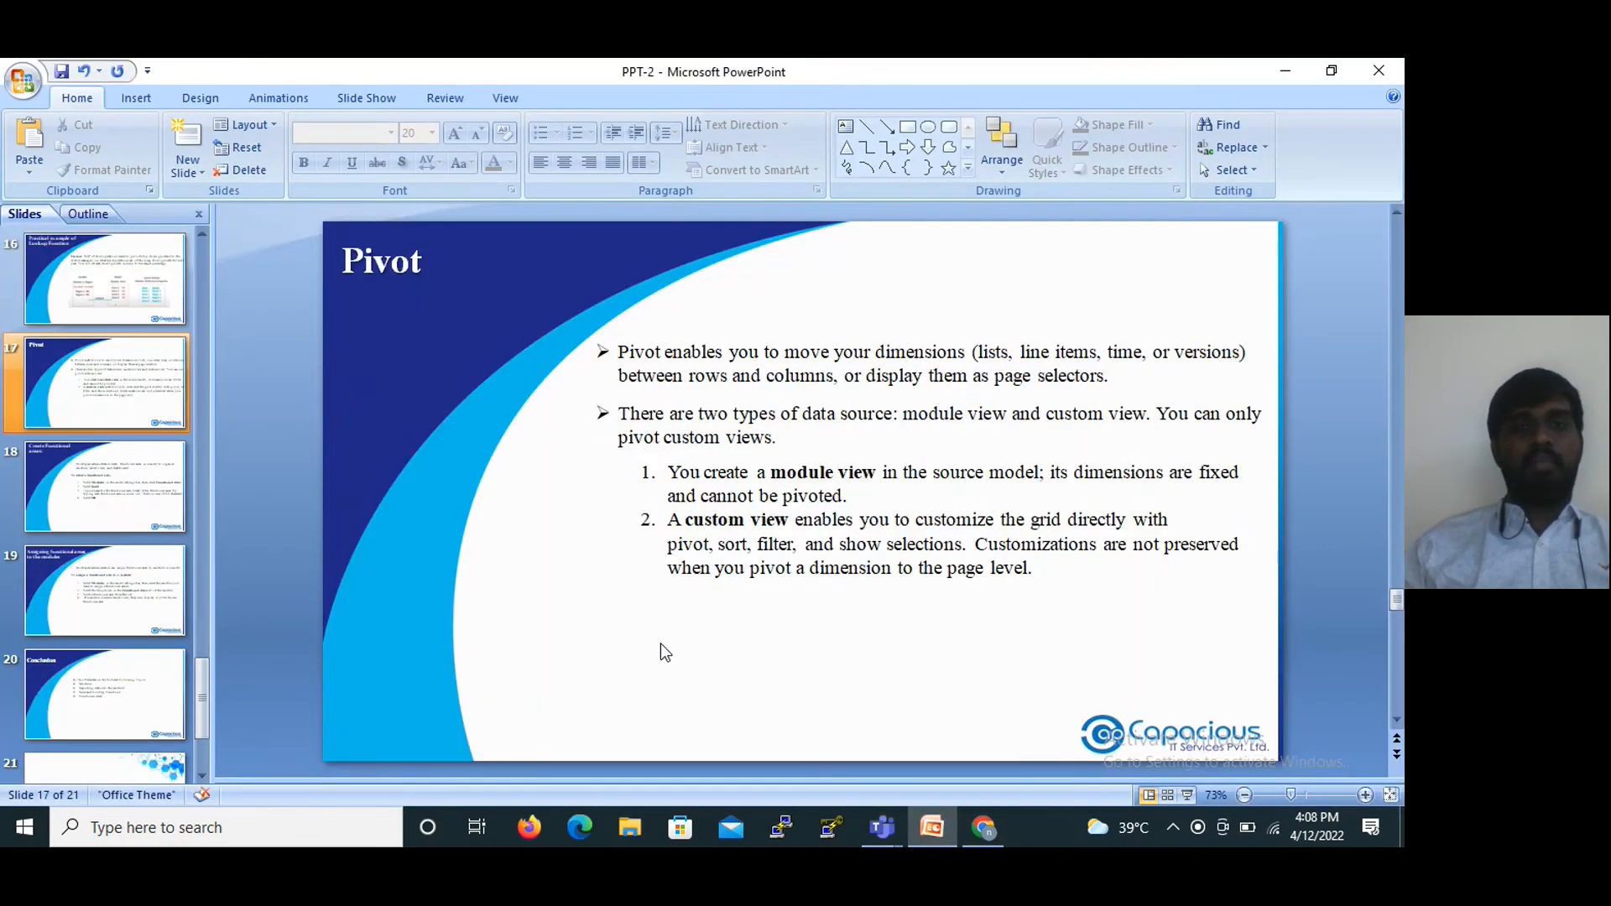
mouse_move(989, 831)
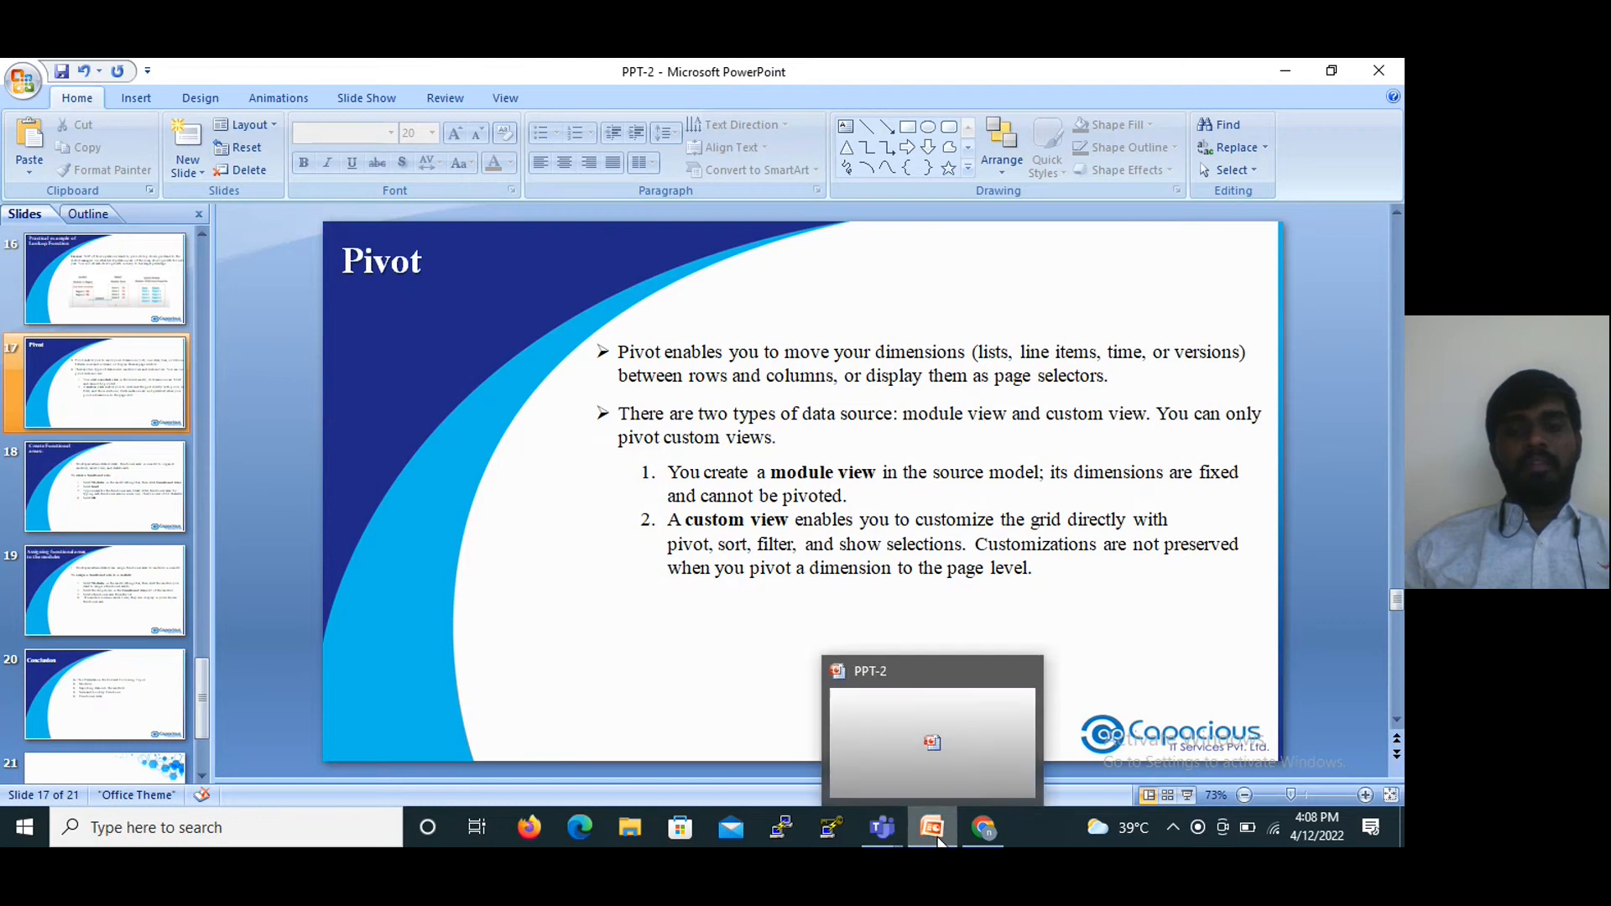
click(992, 832)
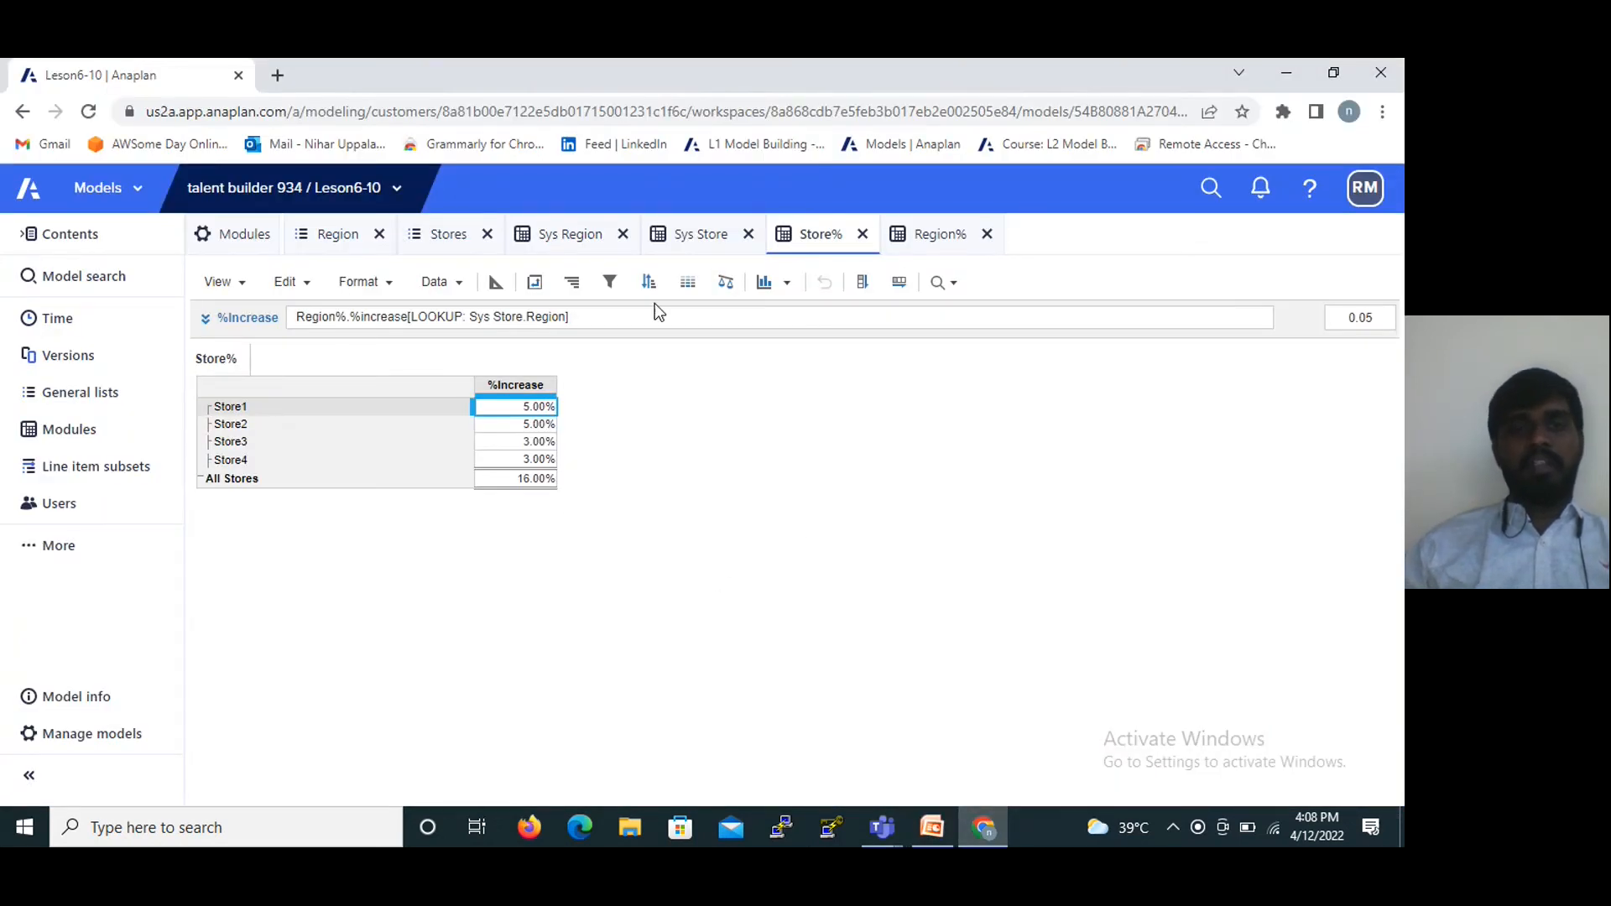
Pivot the Store% grid so that Stores are on columns and Line Items on rows.
click(535, 283)
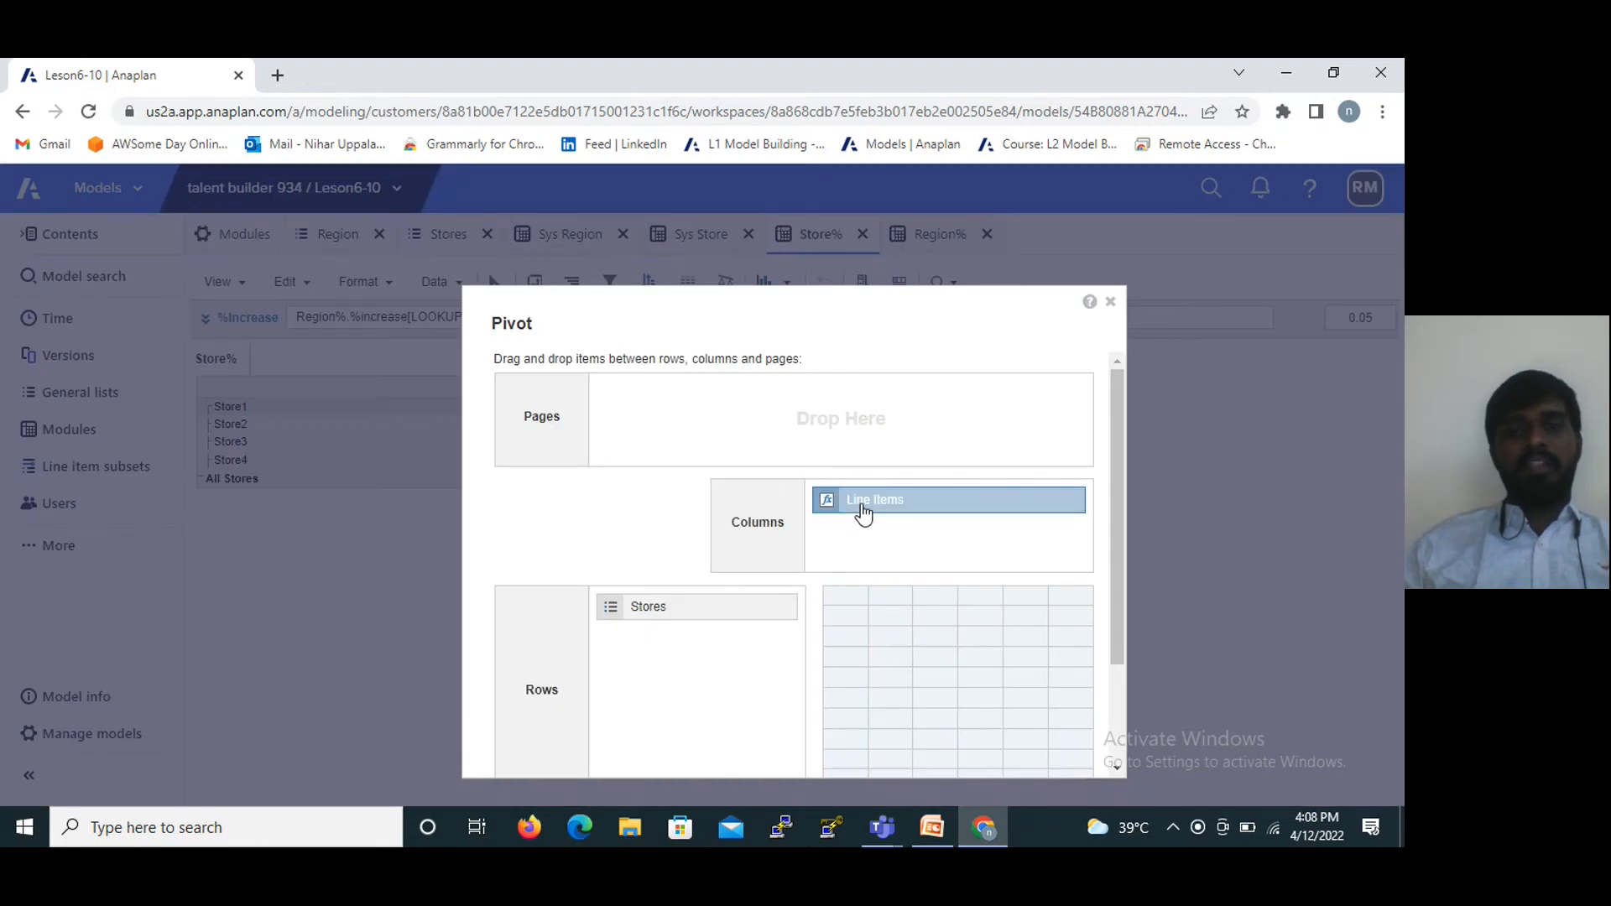
mouse_move(867, 514)
mouse_down()
mouse_move(669, 647)
mouse_move(883, 527)
mouse_up()
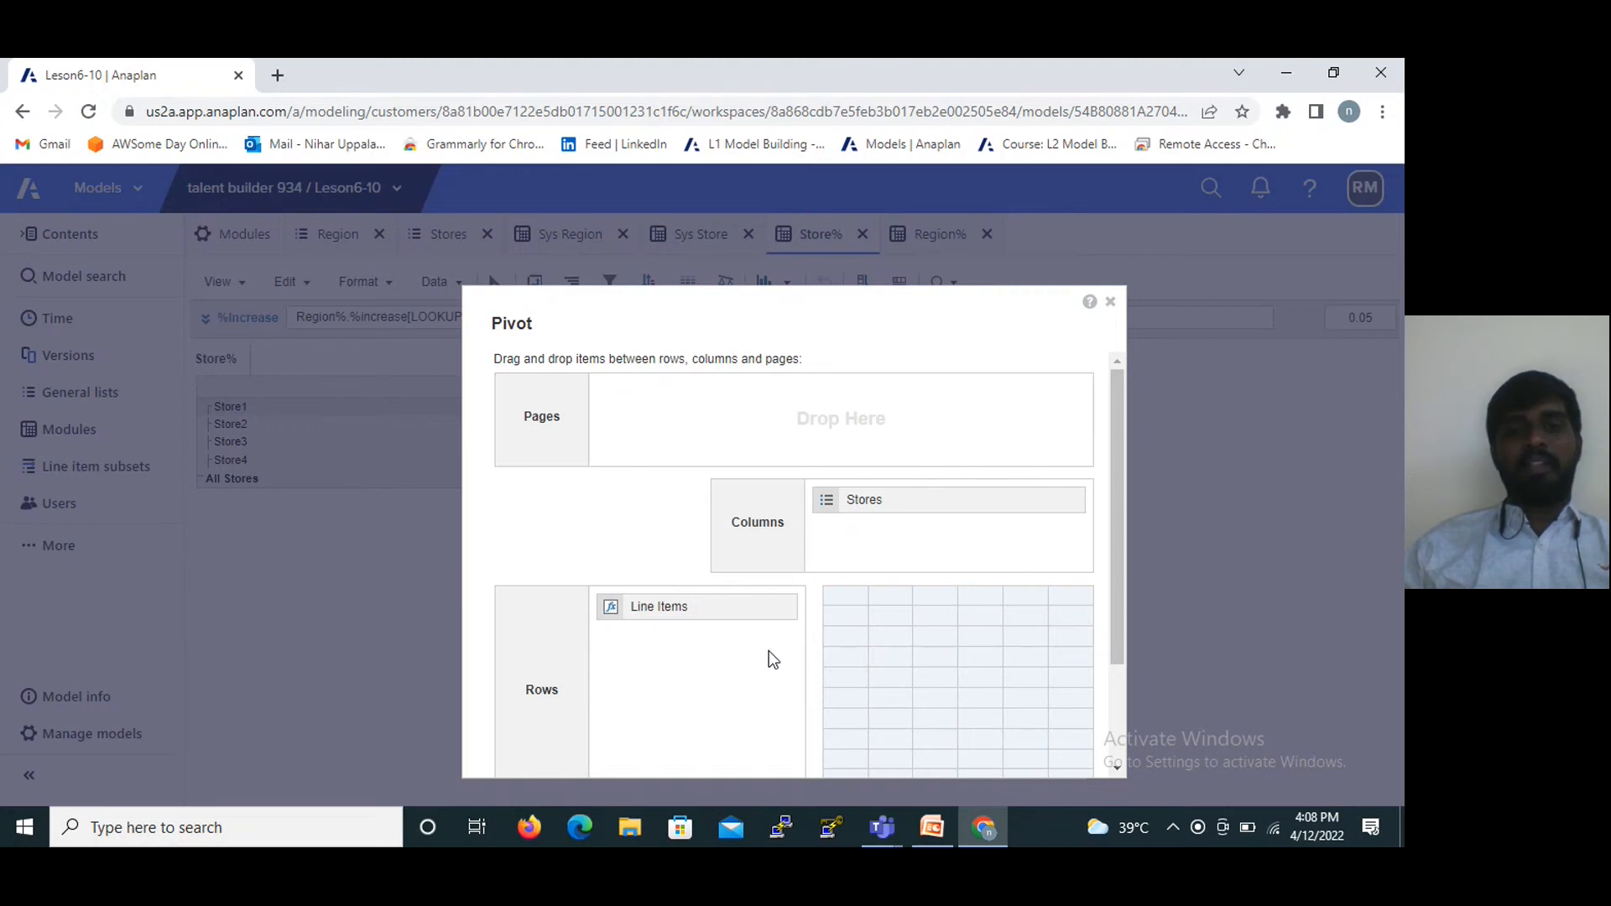
scroll(925, 556, down, 3)
click(988, 739)
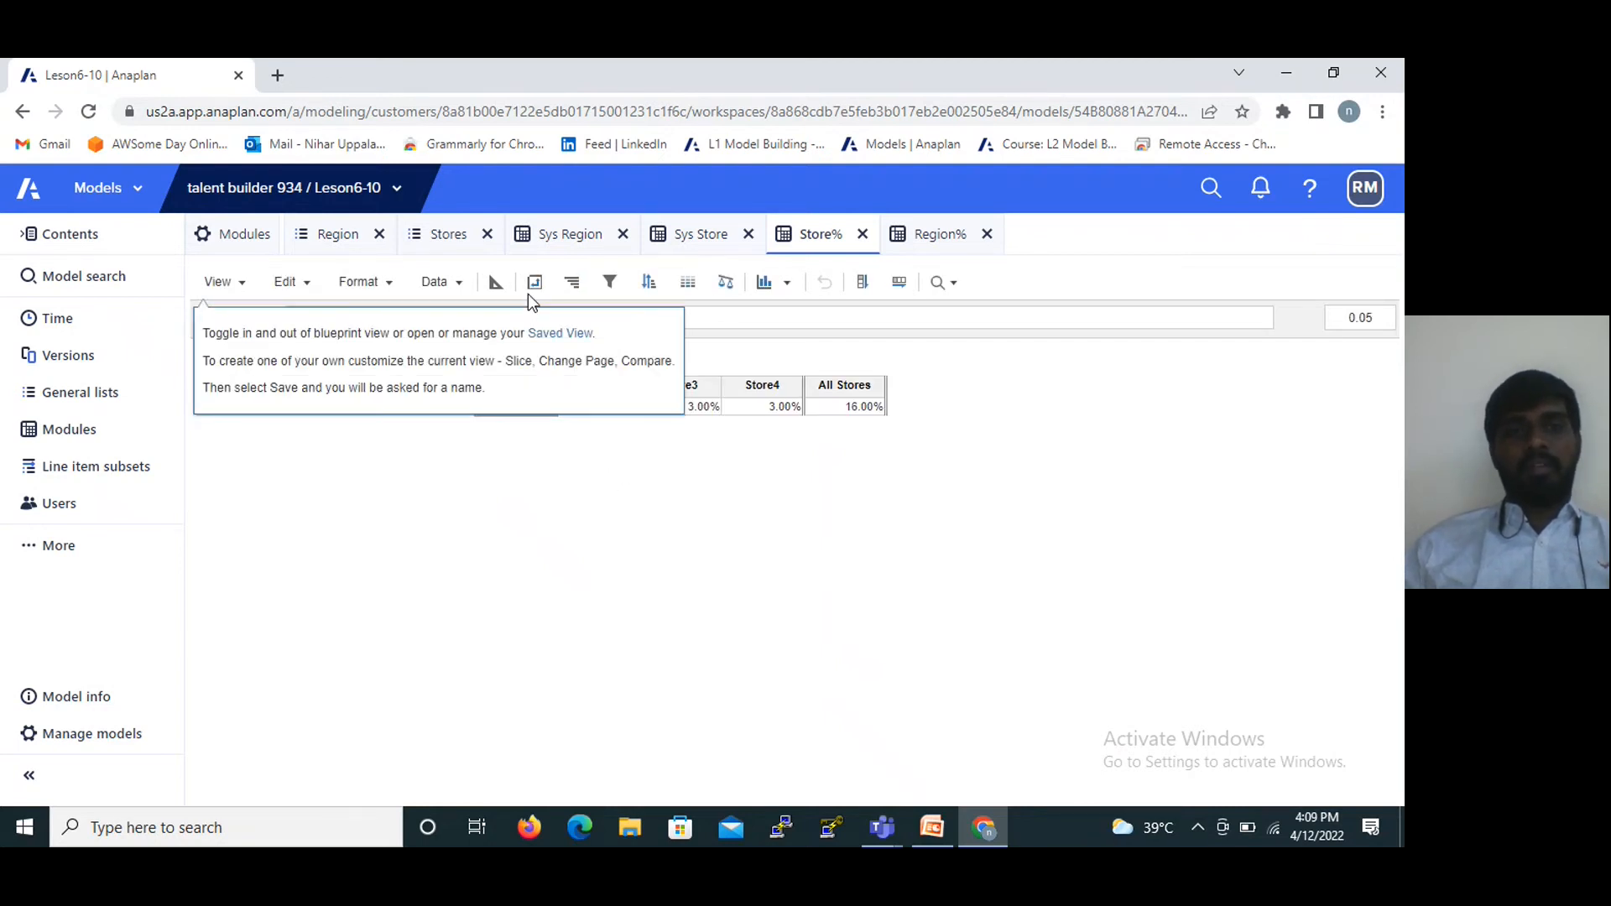
Pivot Line Items from rows to pages in Store% and check the line item page selector.
click(535, 285)
drag(723, 615, 720, 424)
scroll(931, 738, down, 3)
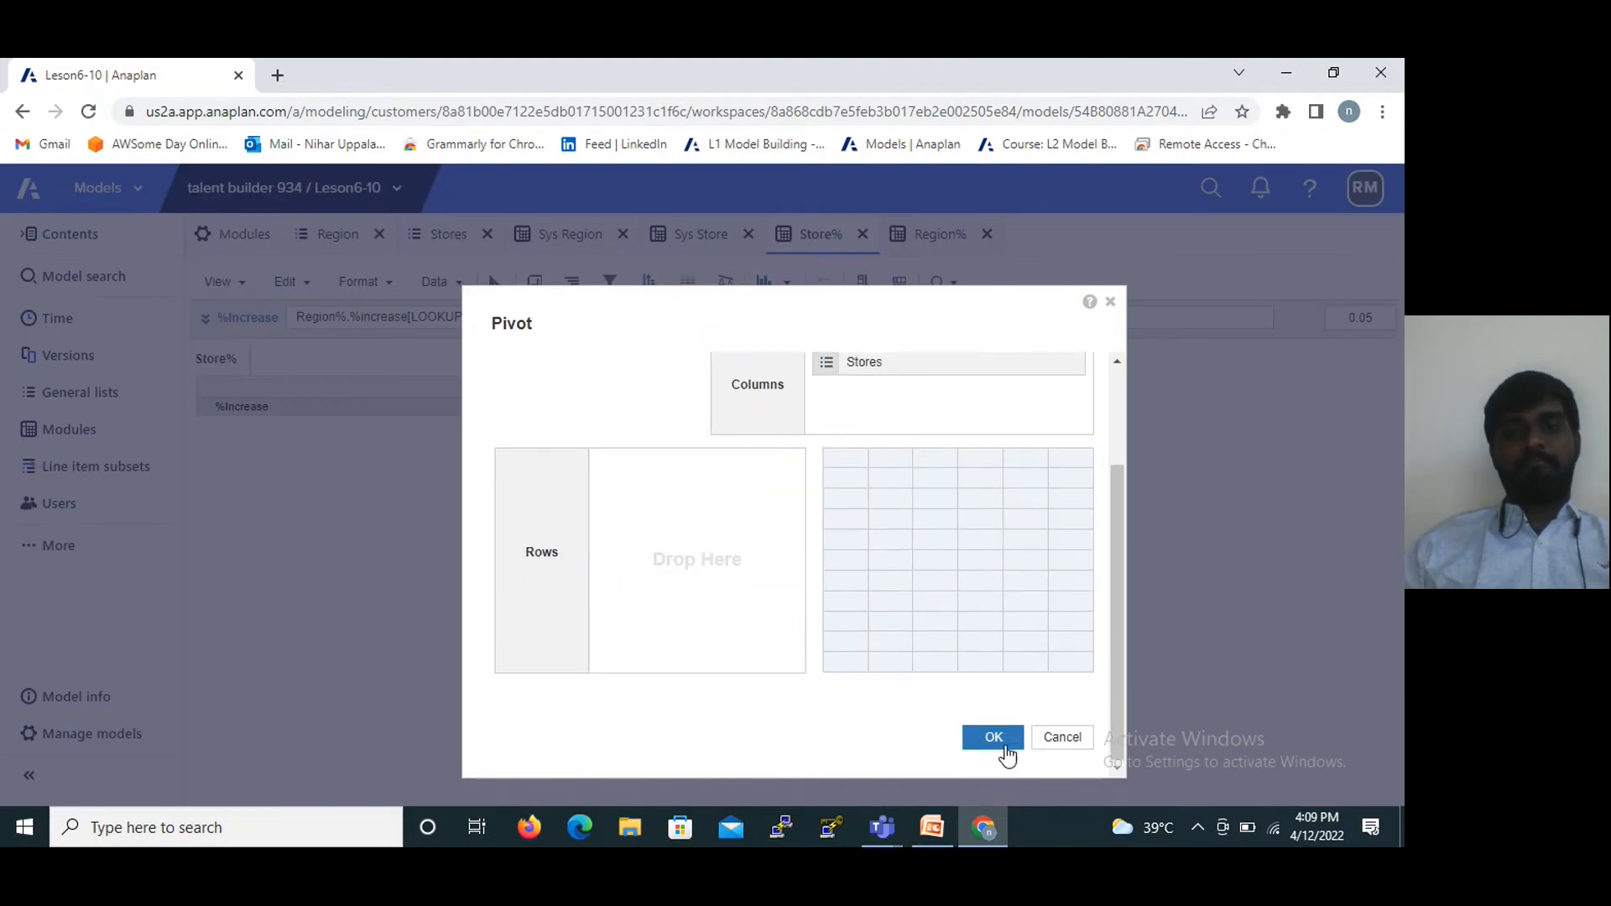
click(999, 745)
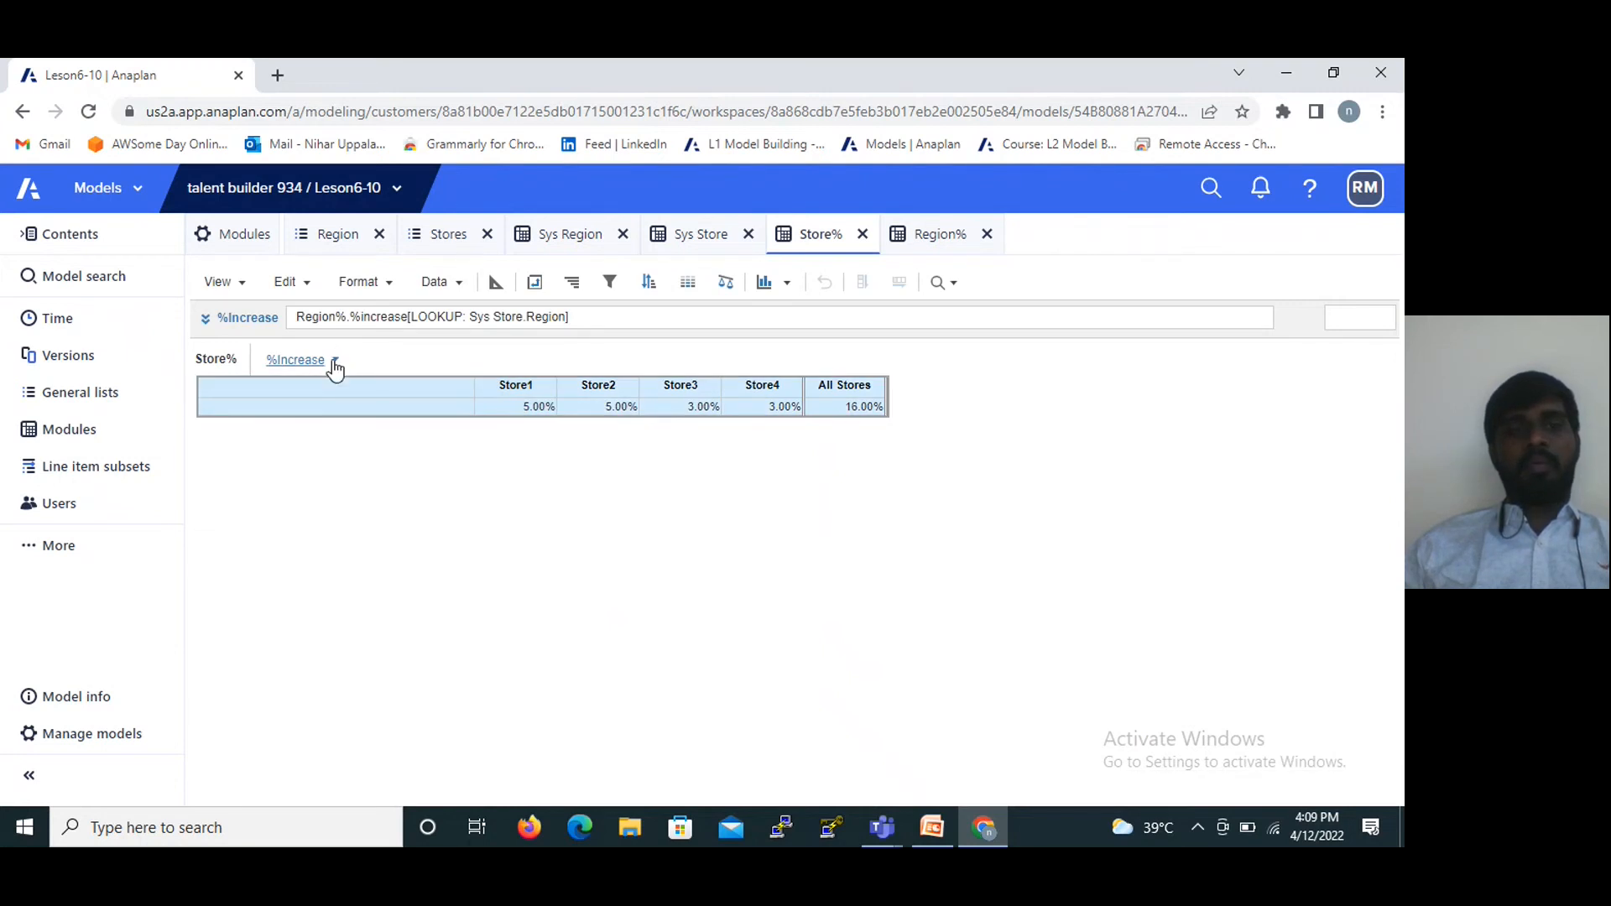
click(335, 362)
click(820, 588)
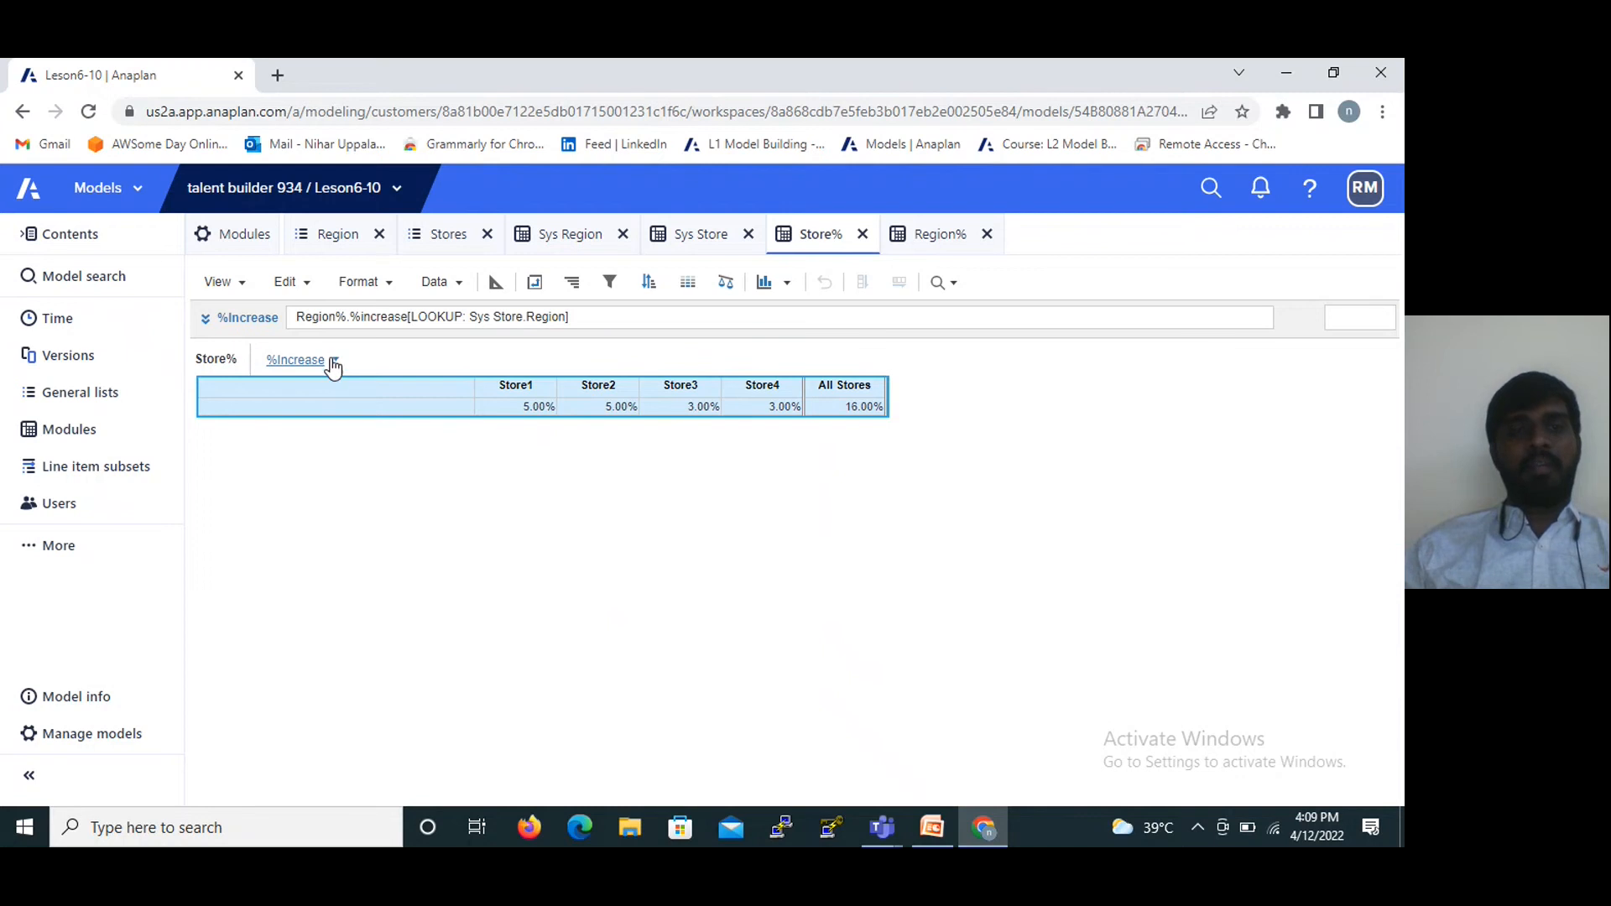
Pivot Store% with Stores on pages and Line Items on columns, and select Store2 as the displayed page.
click(535, 282)
drag(898, 514, 818, 426)
drag(647, 396, 919, 517)
scroll(919, 517, down, 2)
click(990, 746)
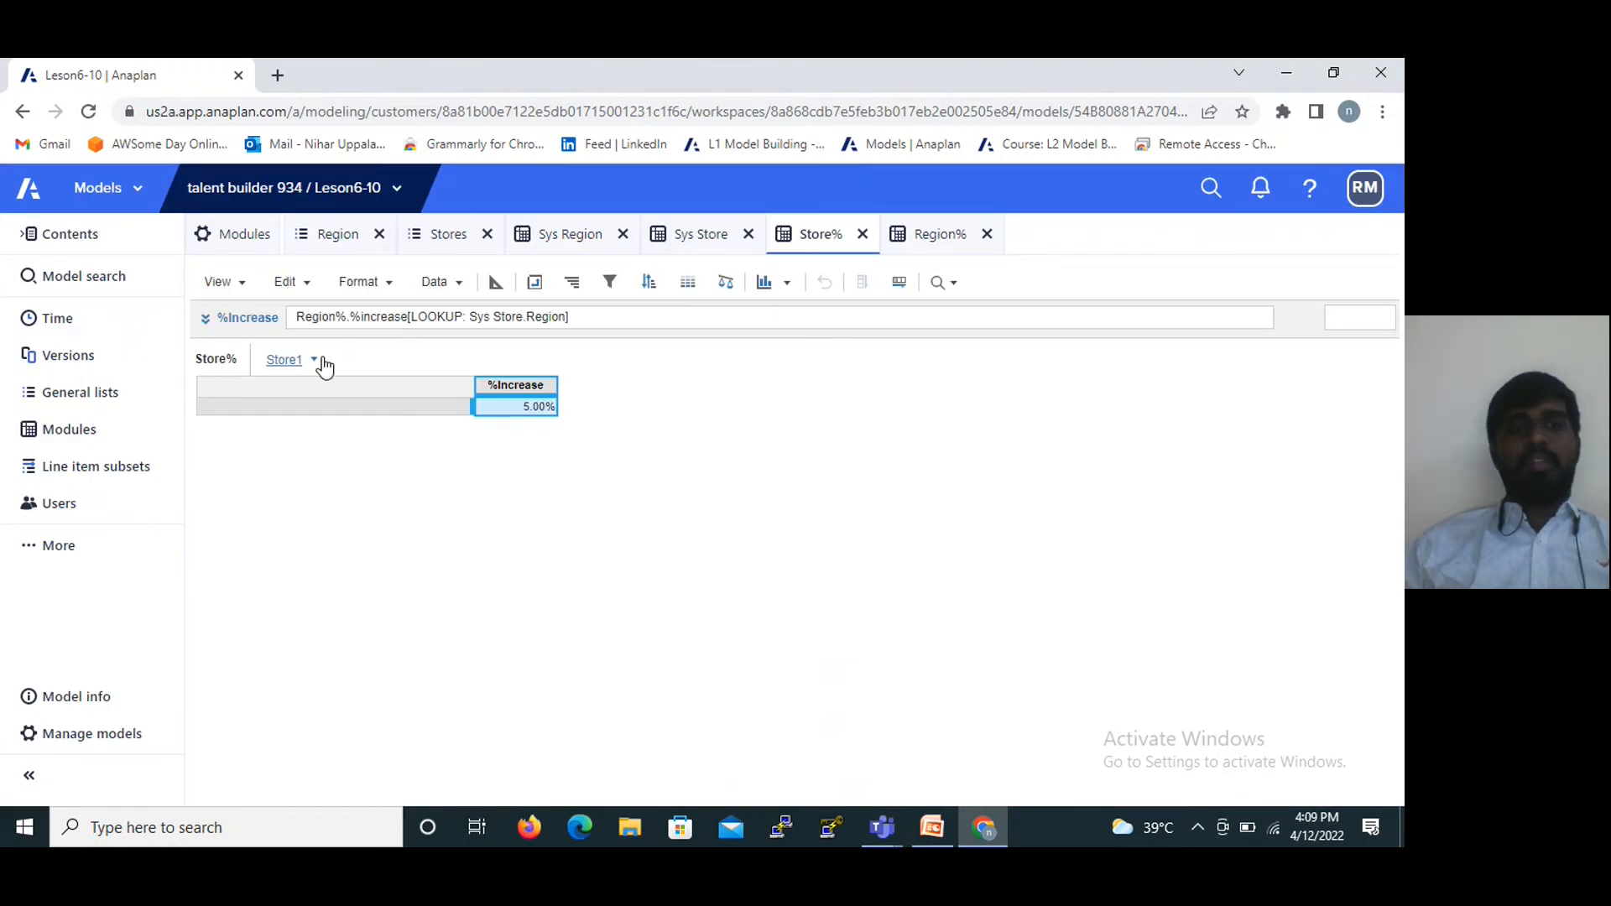
click(322, 361)
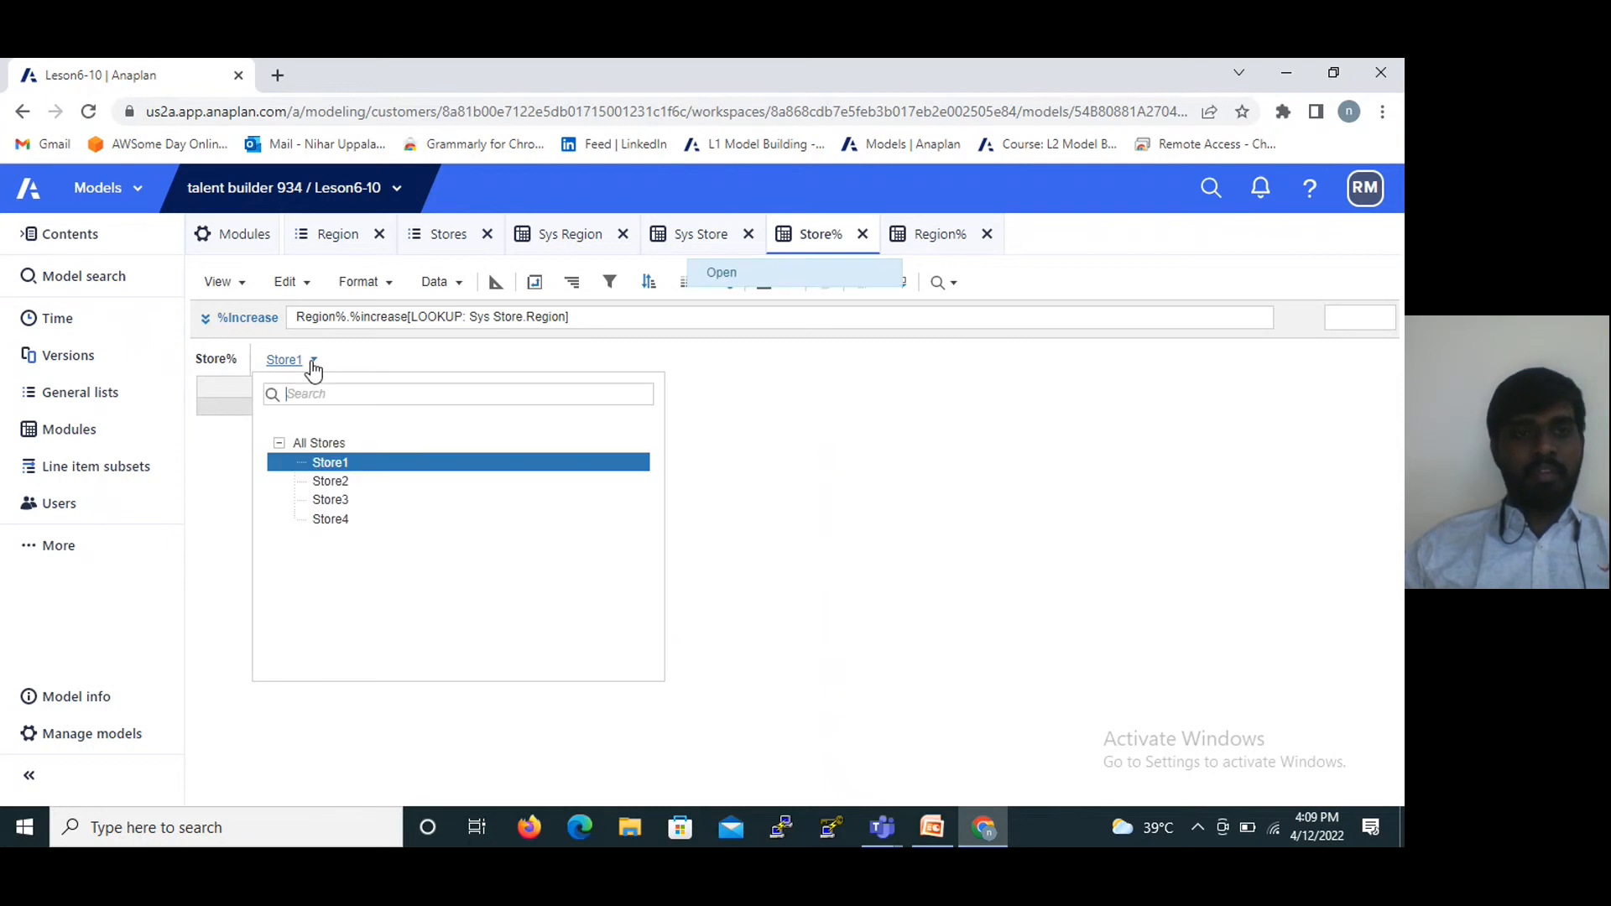
click(326, 486)
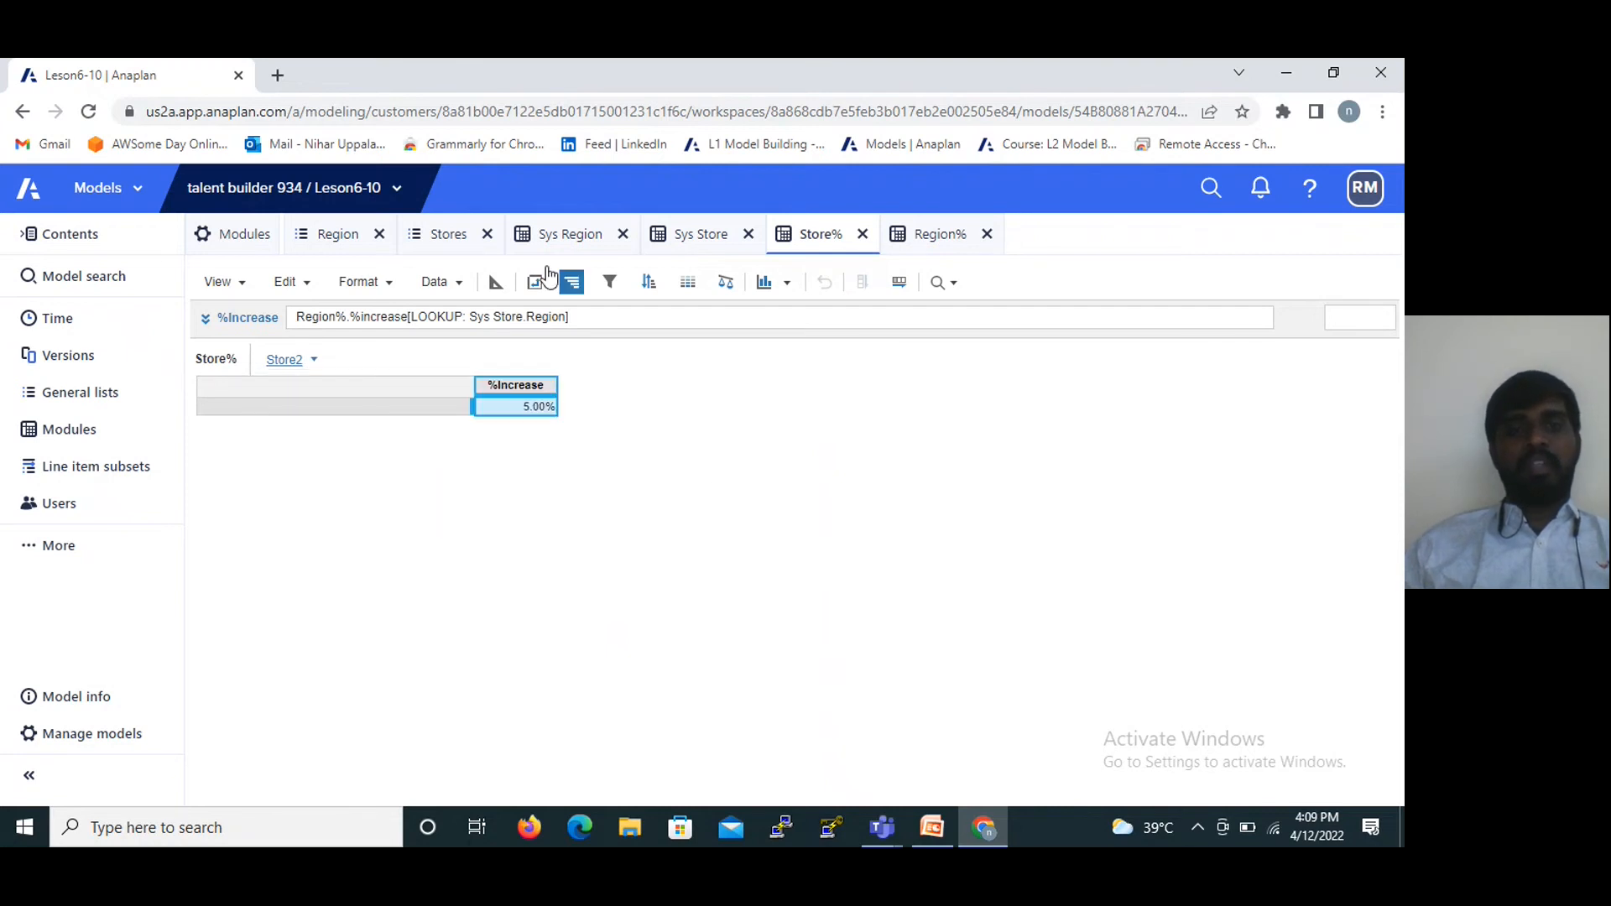
Pivot the Store% grid so that Stores are on rows and Line Items stay on columns.
click(534, 282)
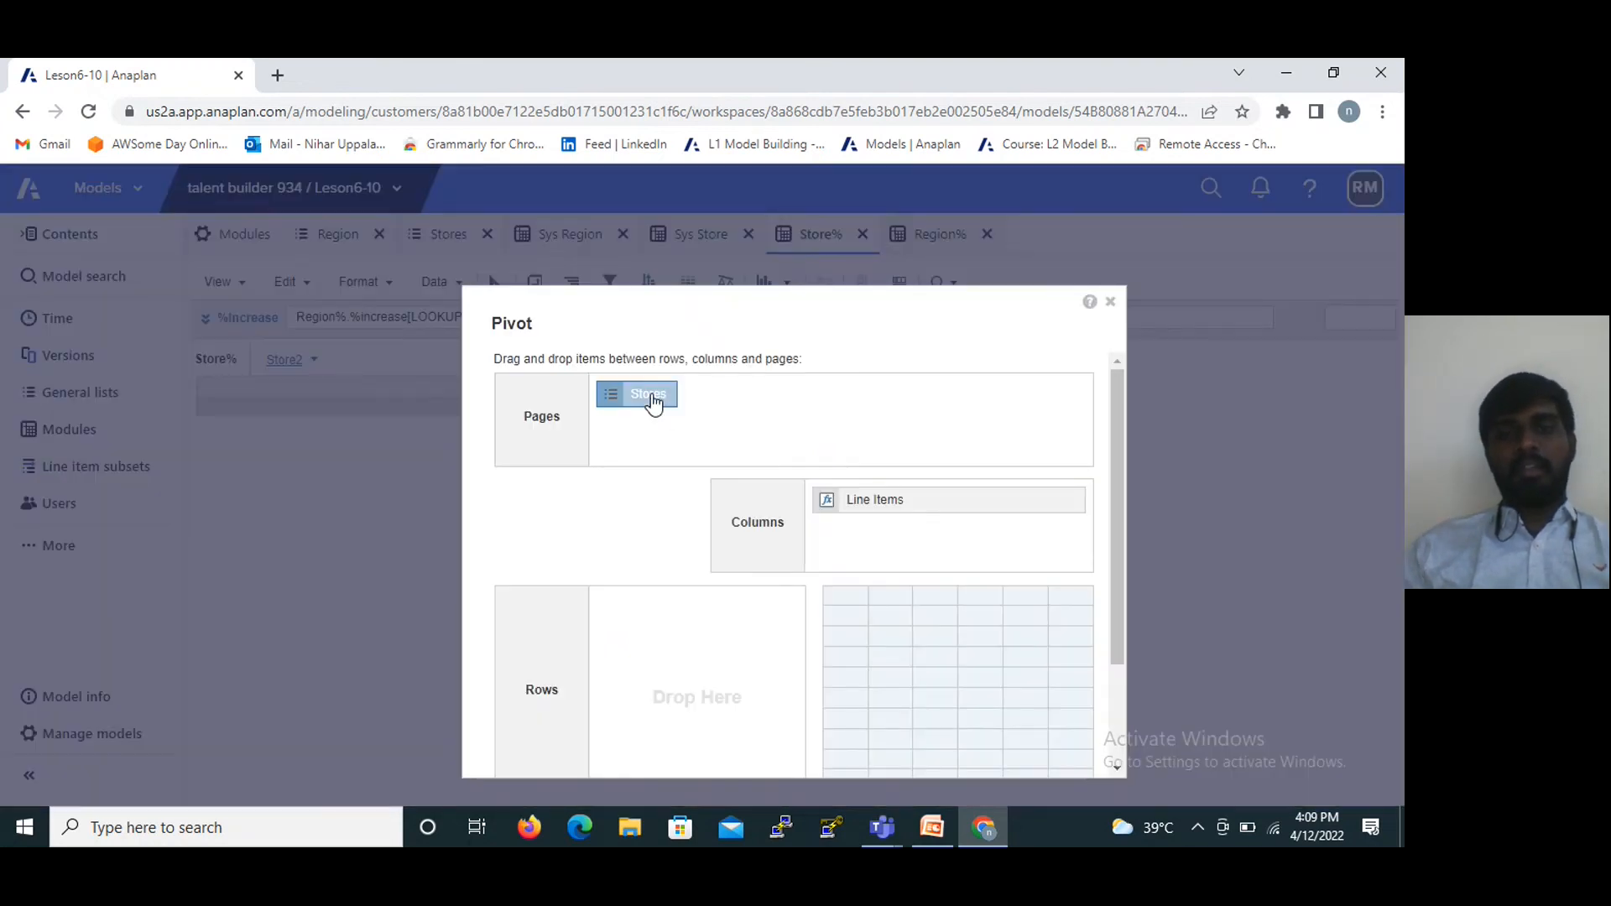
drag(648, 396, 616, 635)
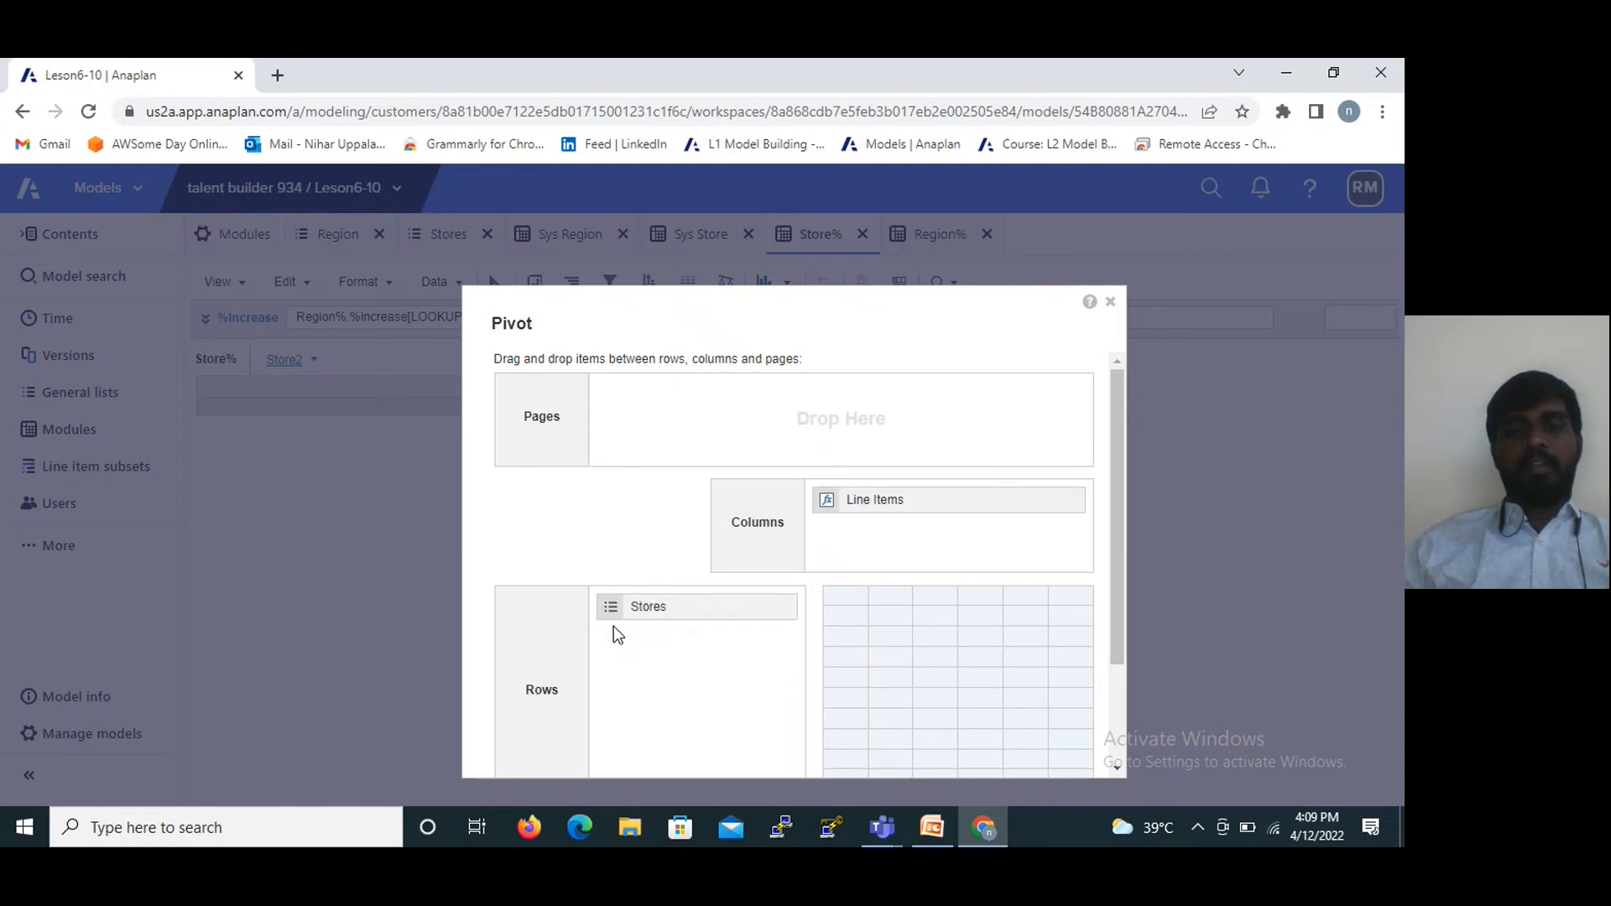
scroll(611, 530, down, 2)
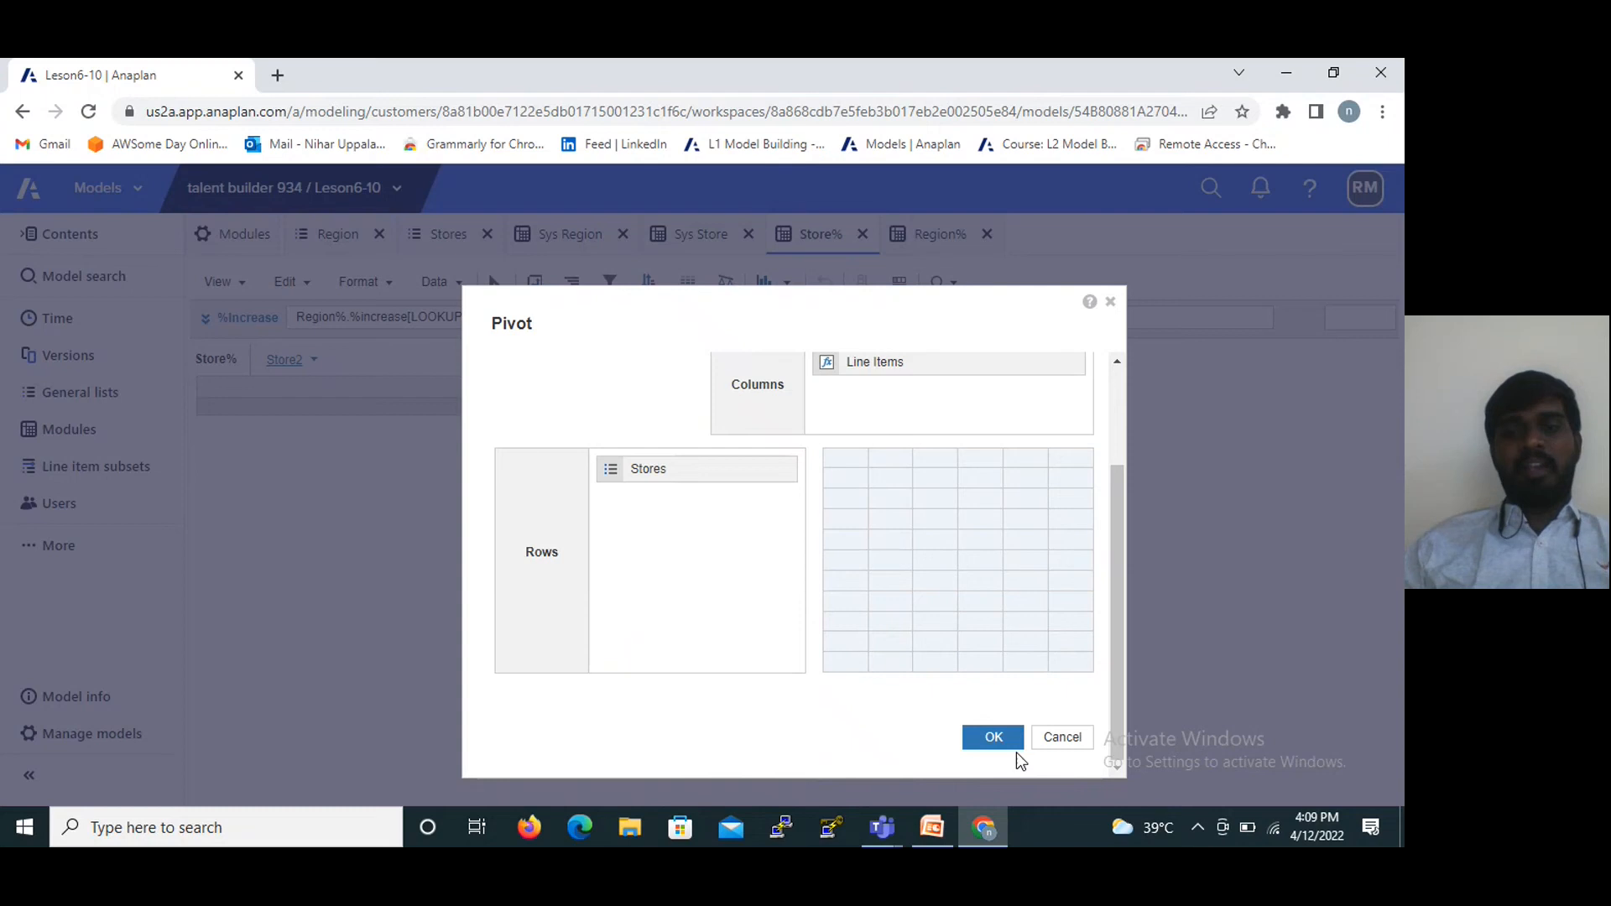
click(993, 736)
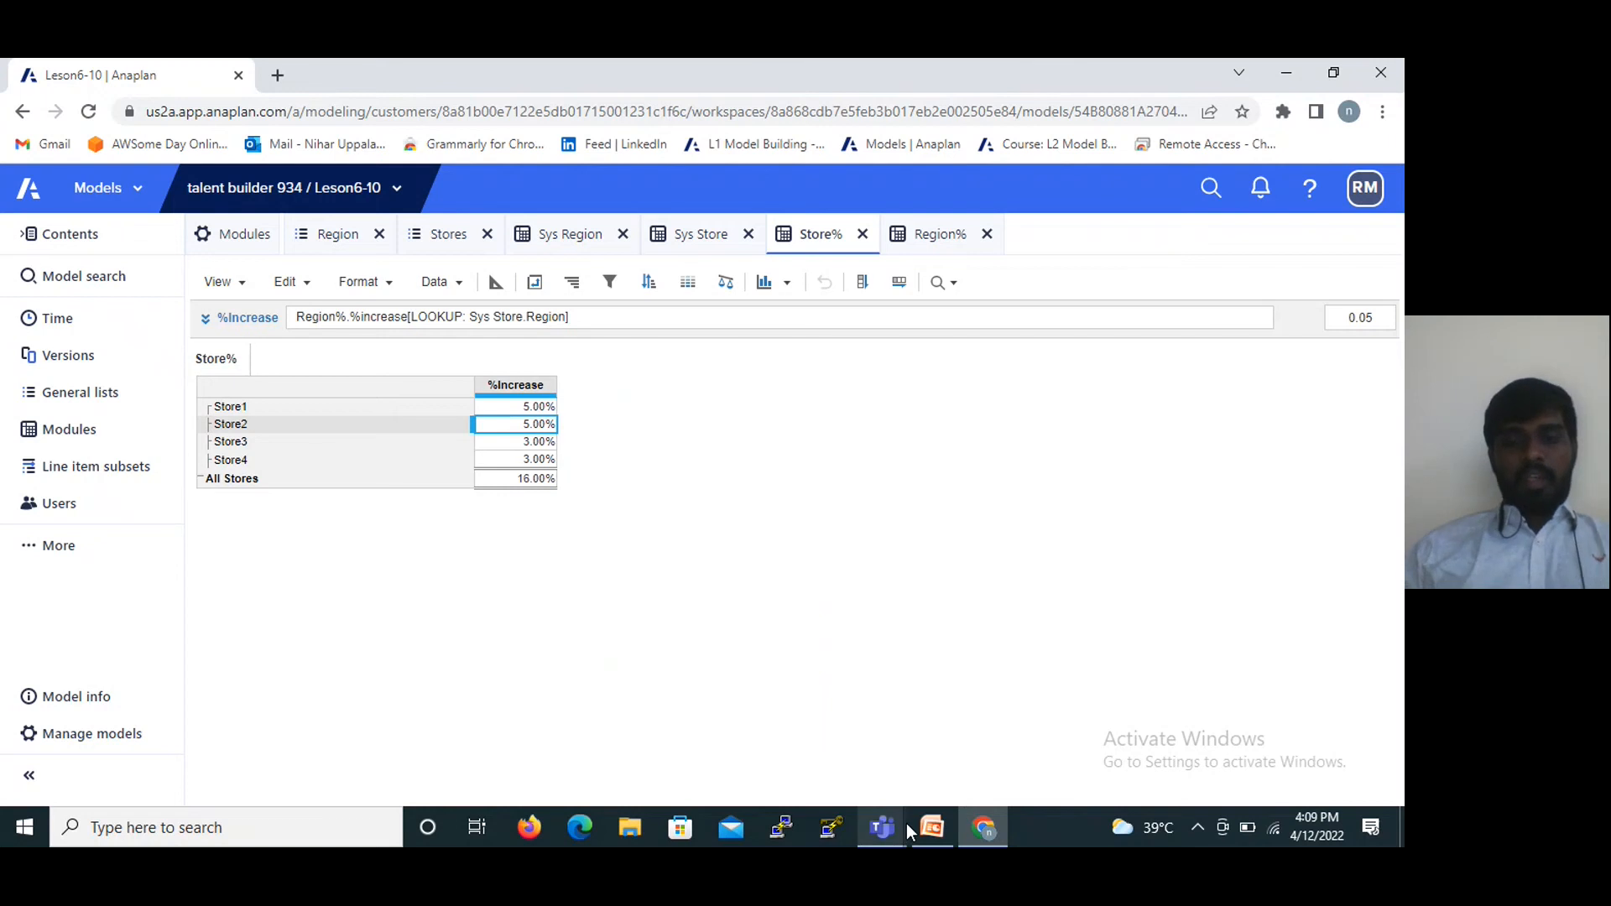
Switch to PowerPoint to read the Create Functional areas slide, and return to the Anaplan model.
click(949, 828)
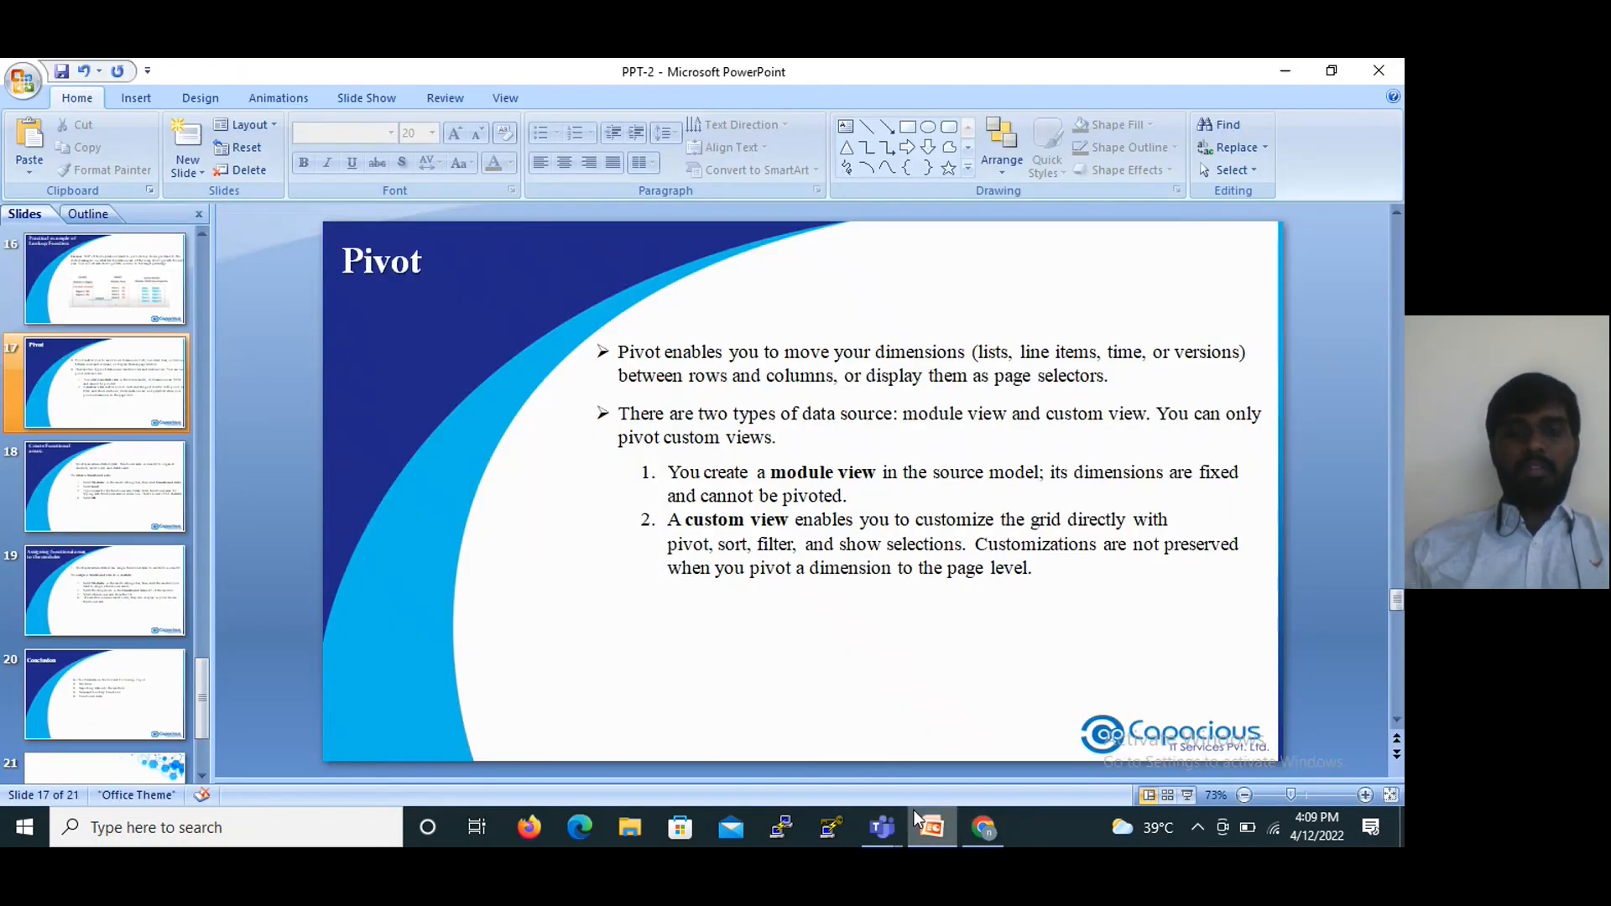
scroll(697, 641, down, 1)
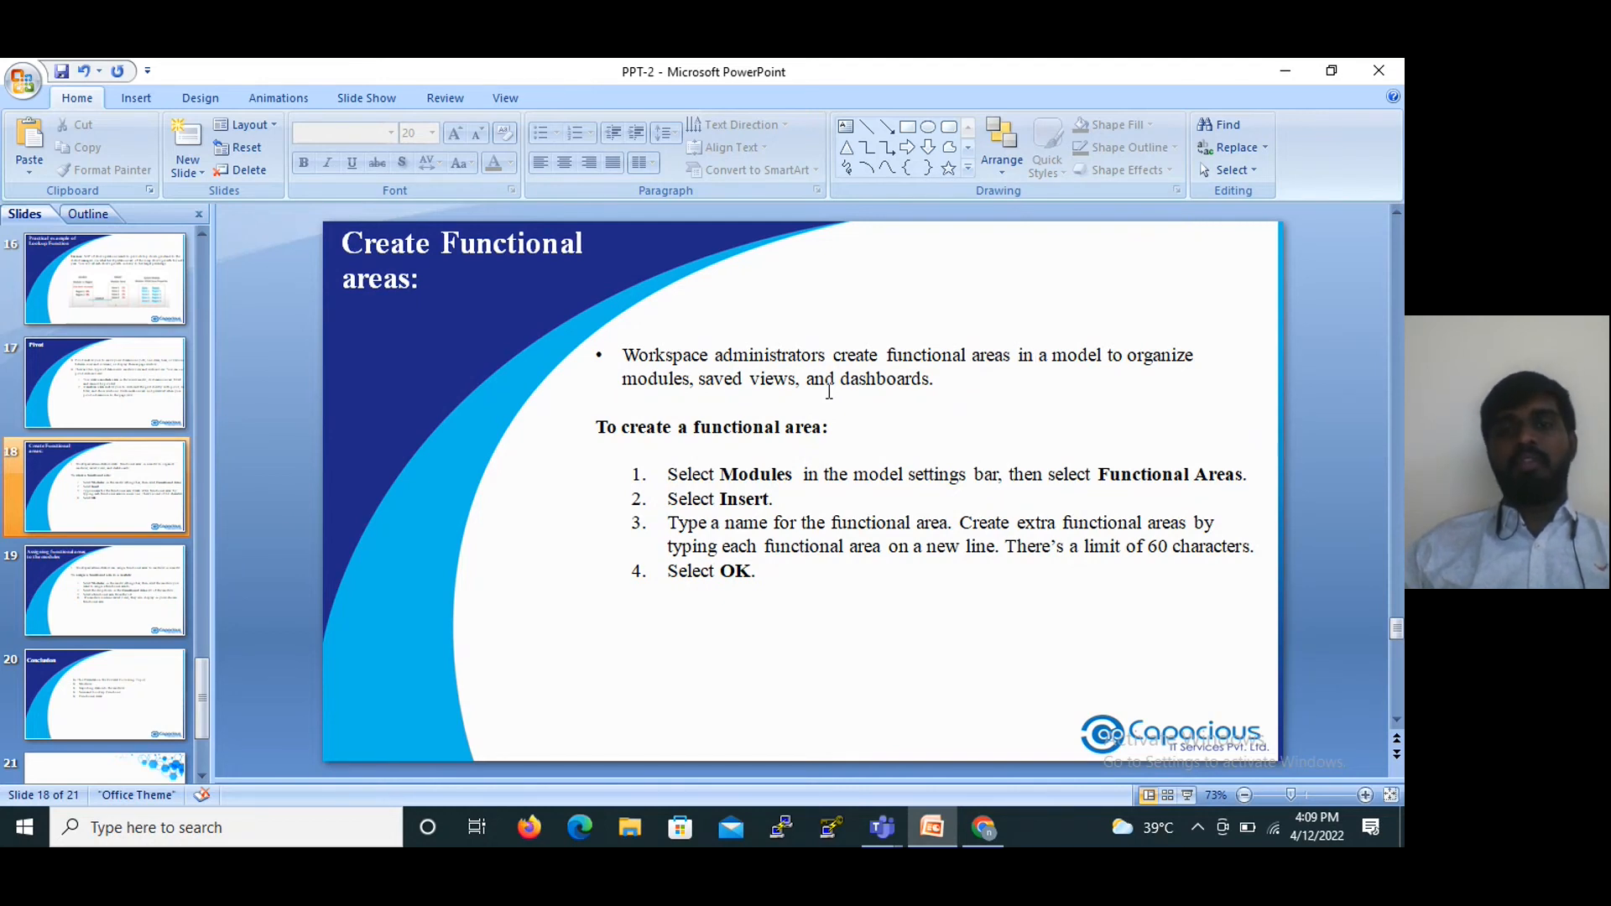
mouse_move(984, 842)
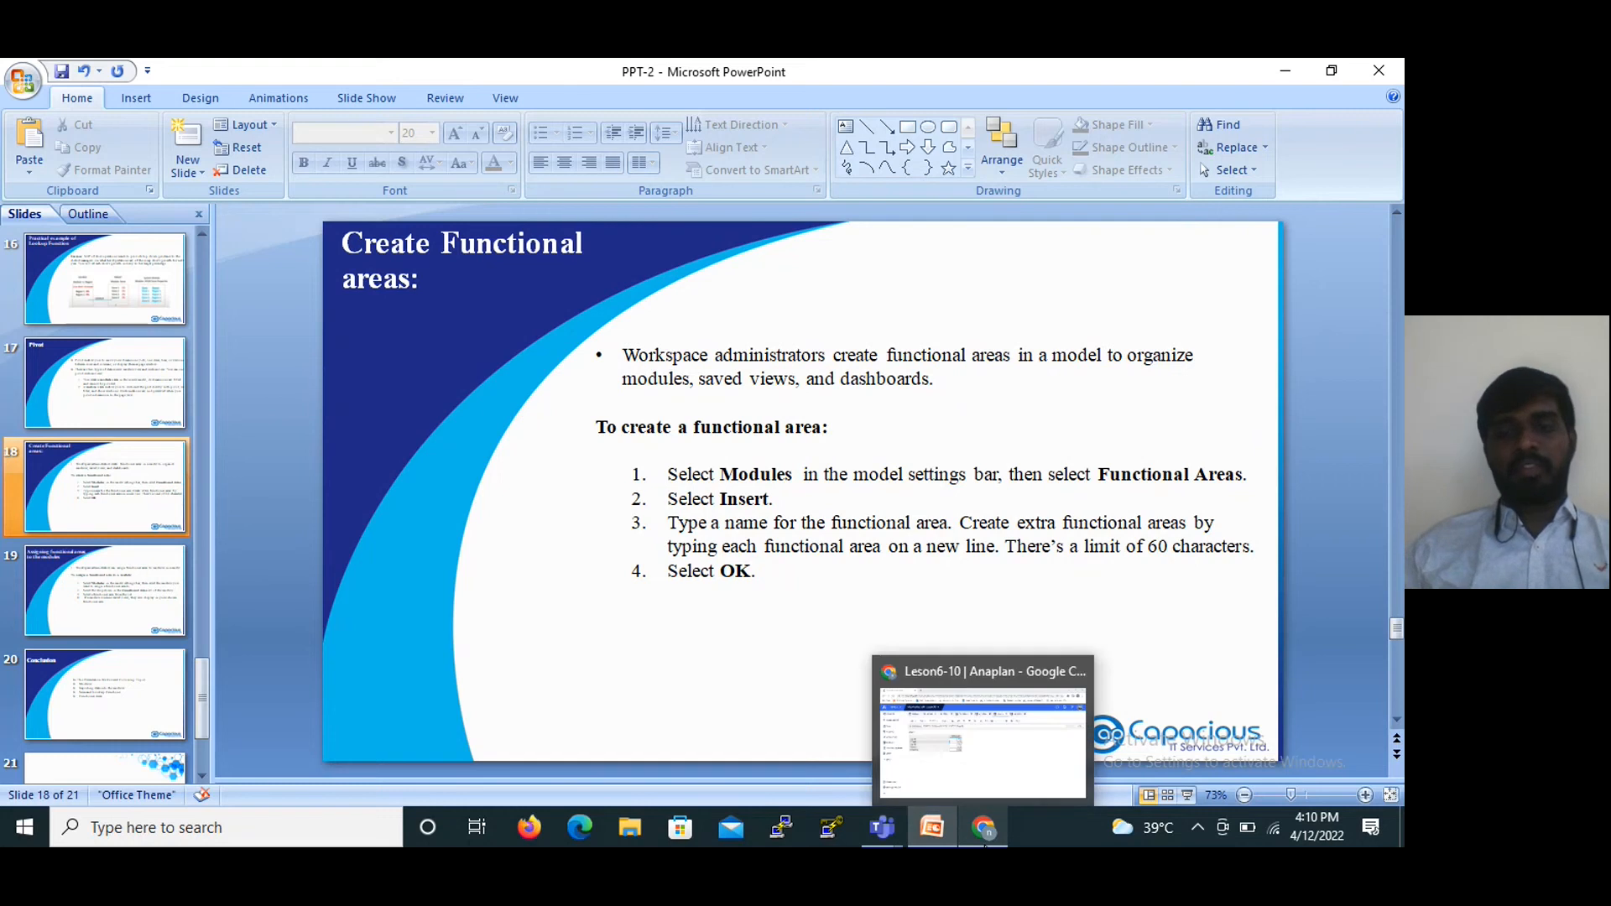
click(974, 801)
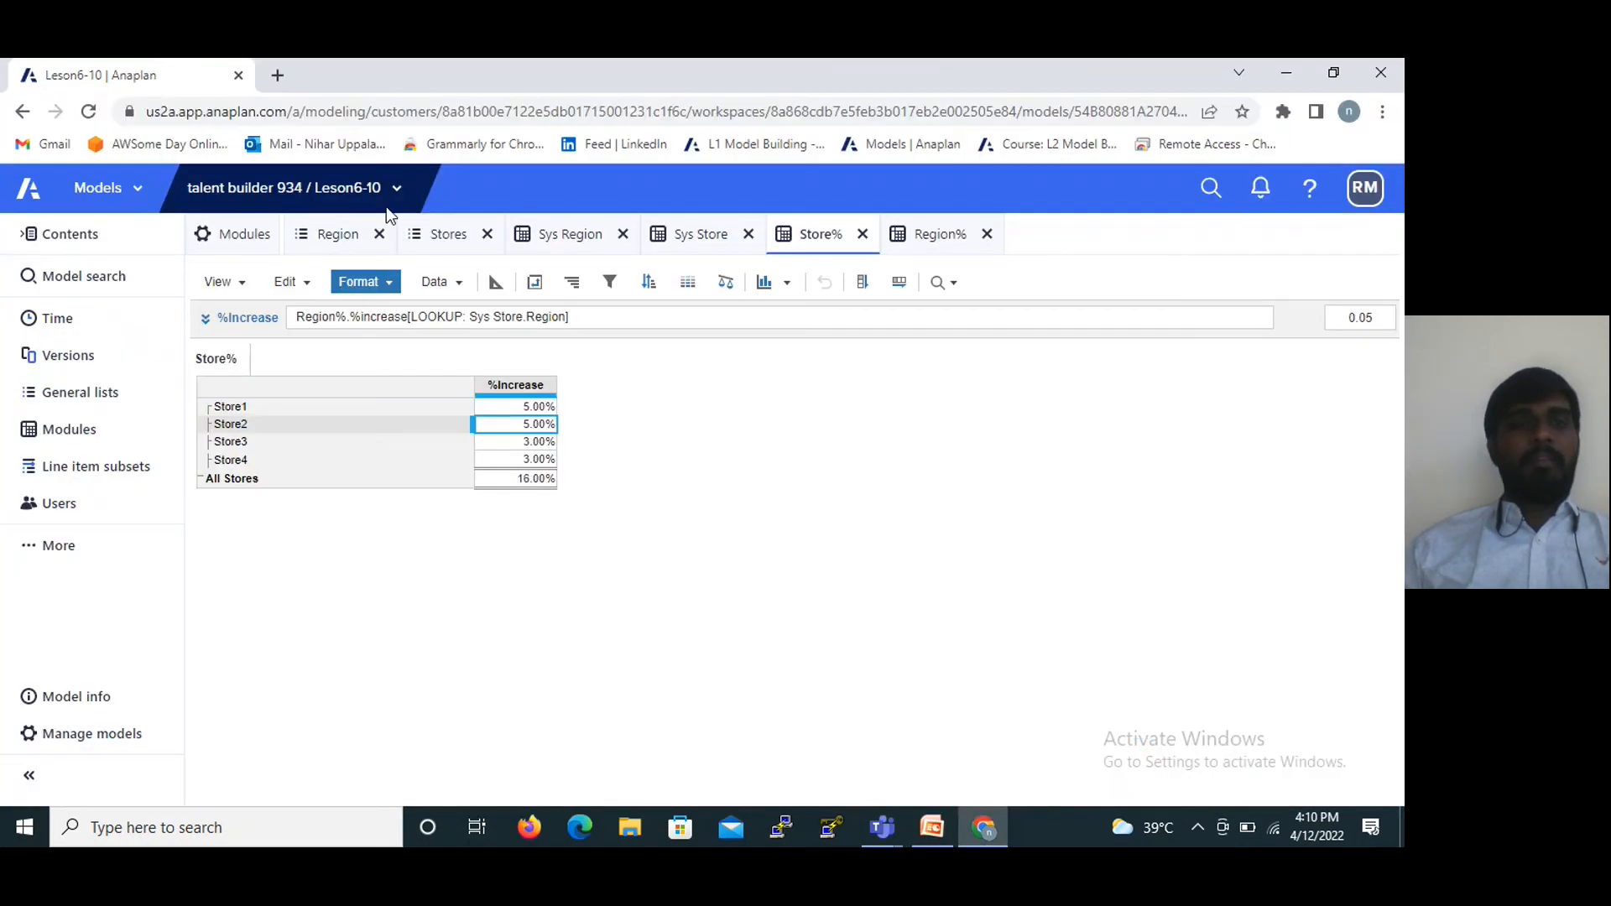
Insert a functional area named Sample1 in the model's module settings.
click(251, 240)
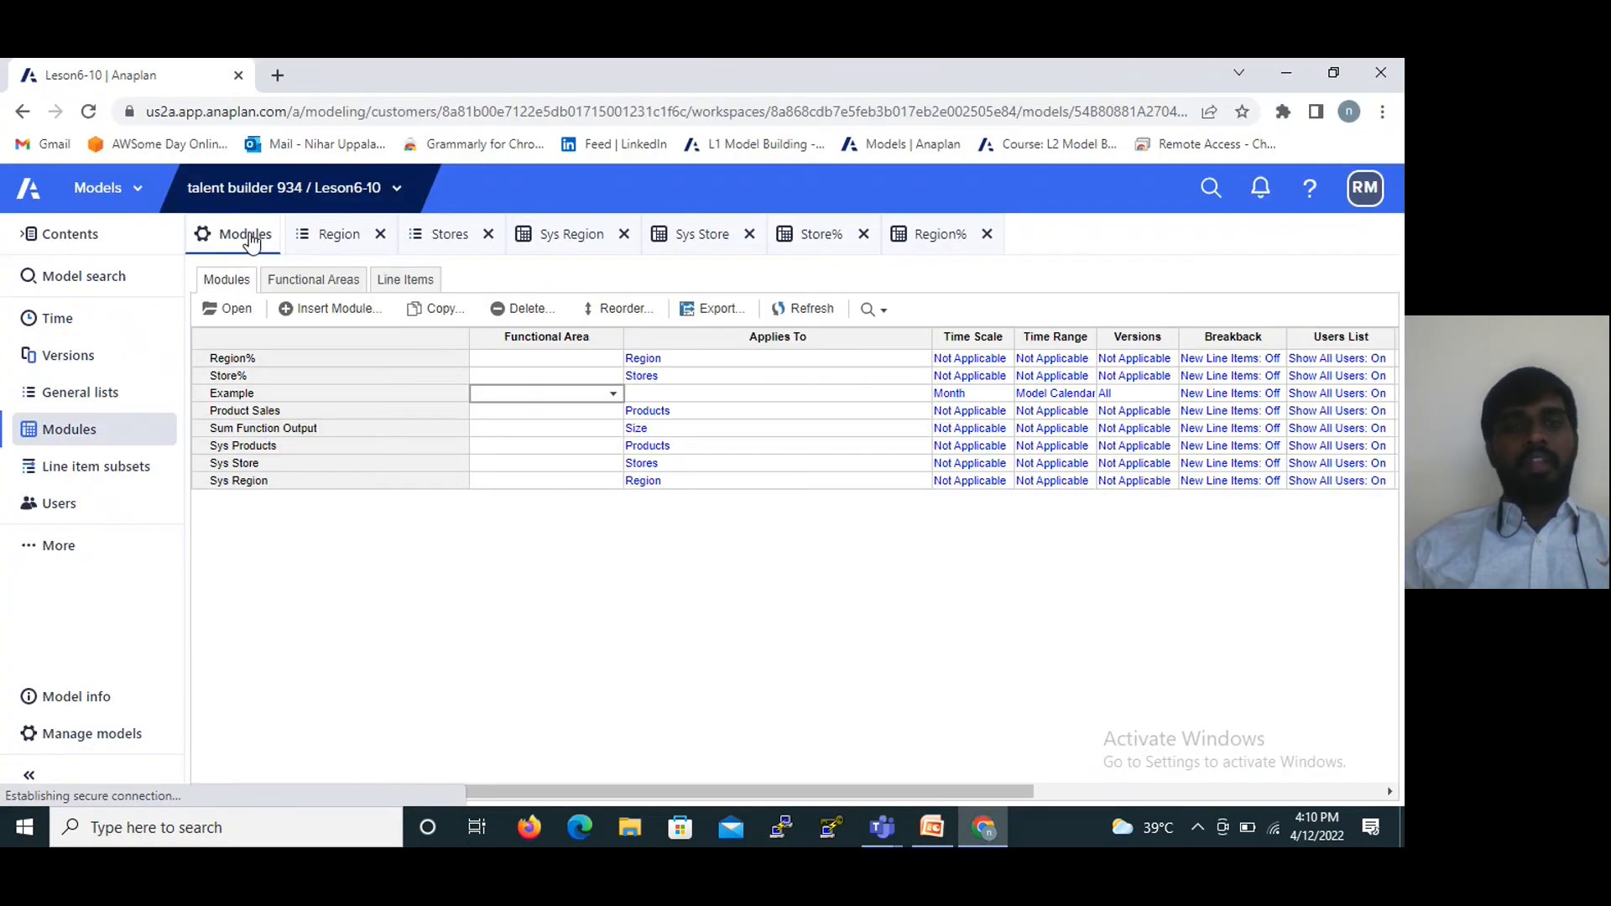
click(304, 288)
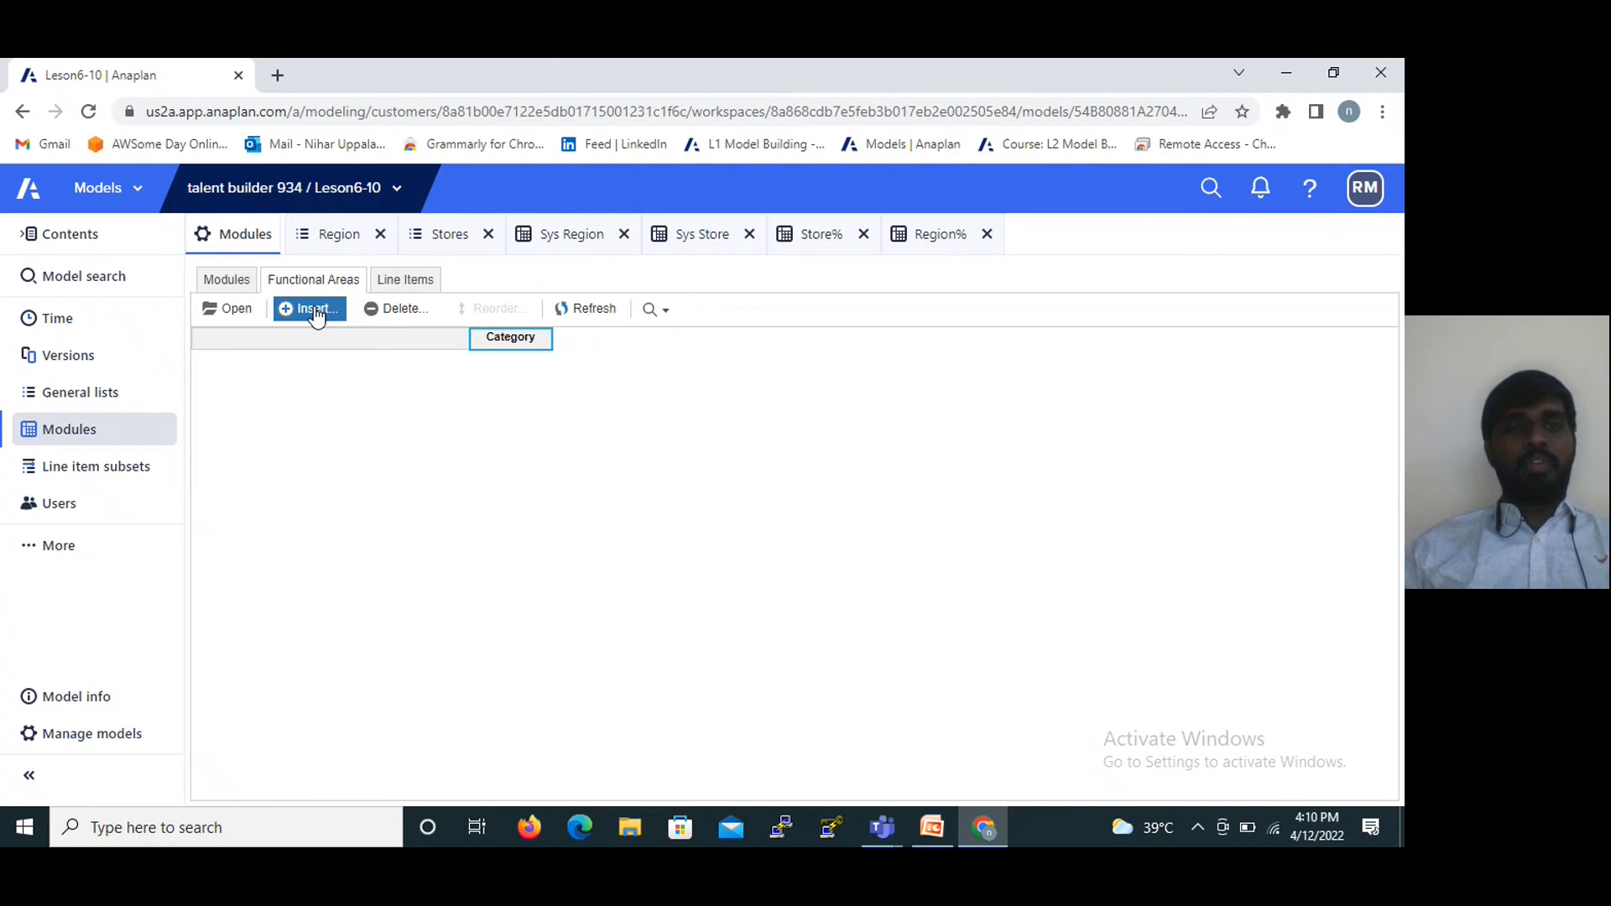
click(316, 316)
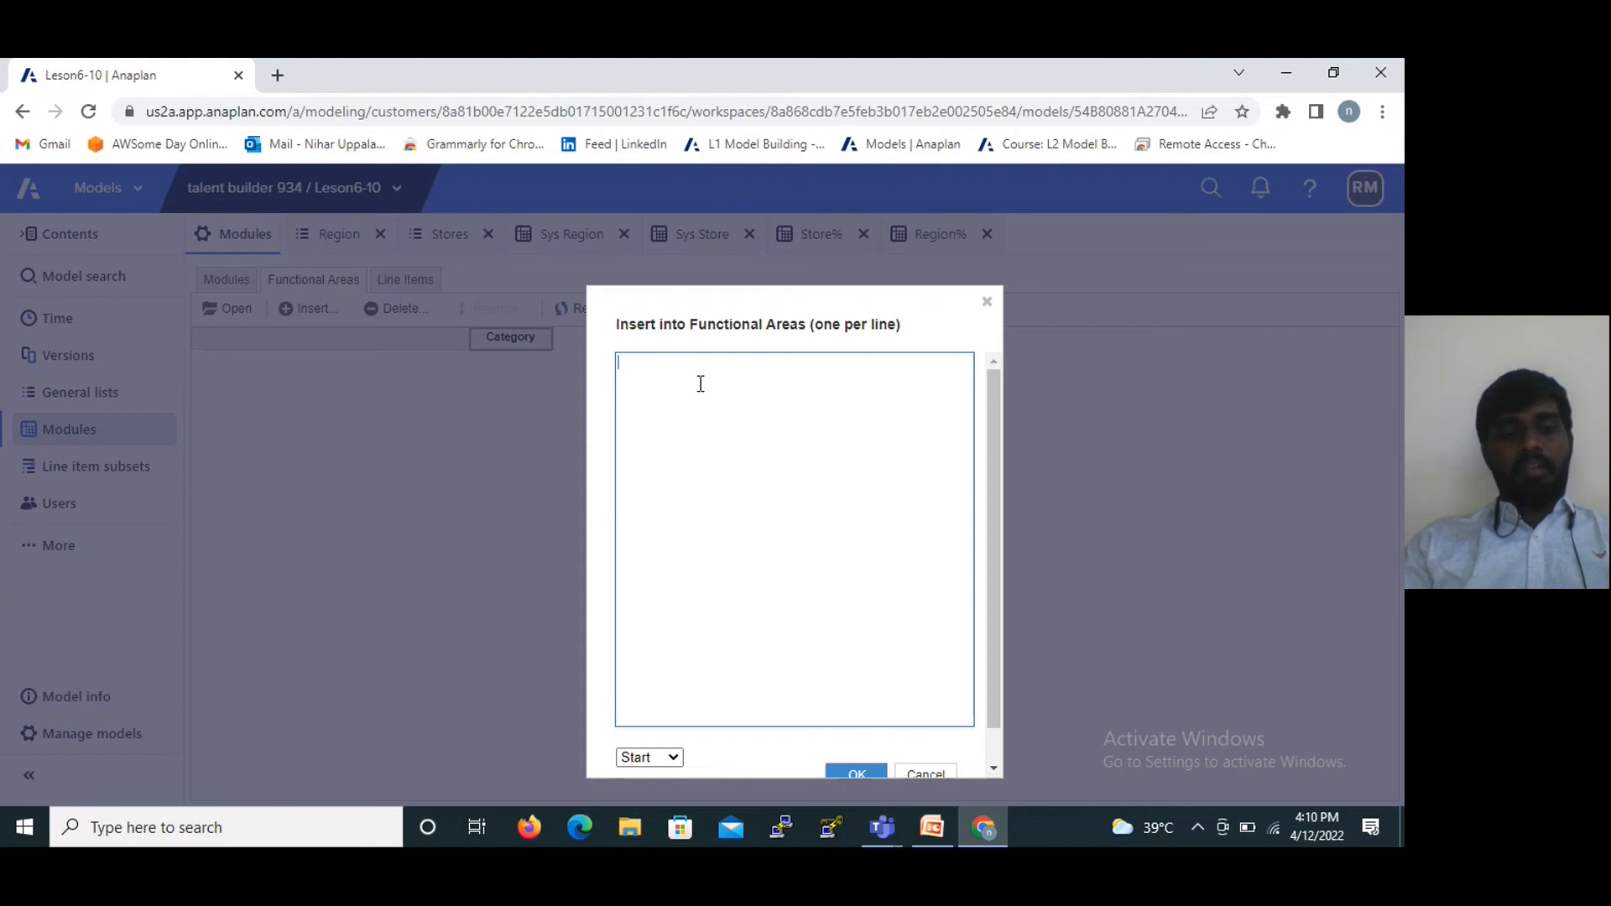
text(Sample1)
scroll(861, 764, down, 1)
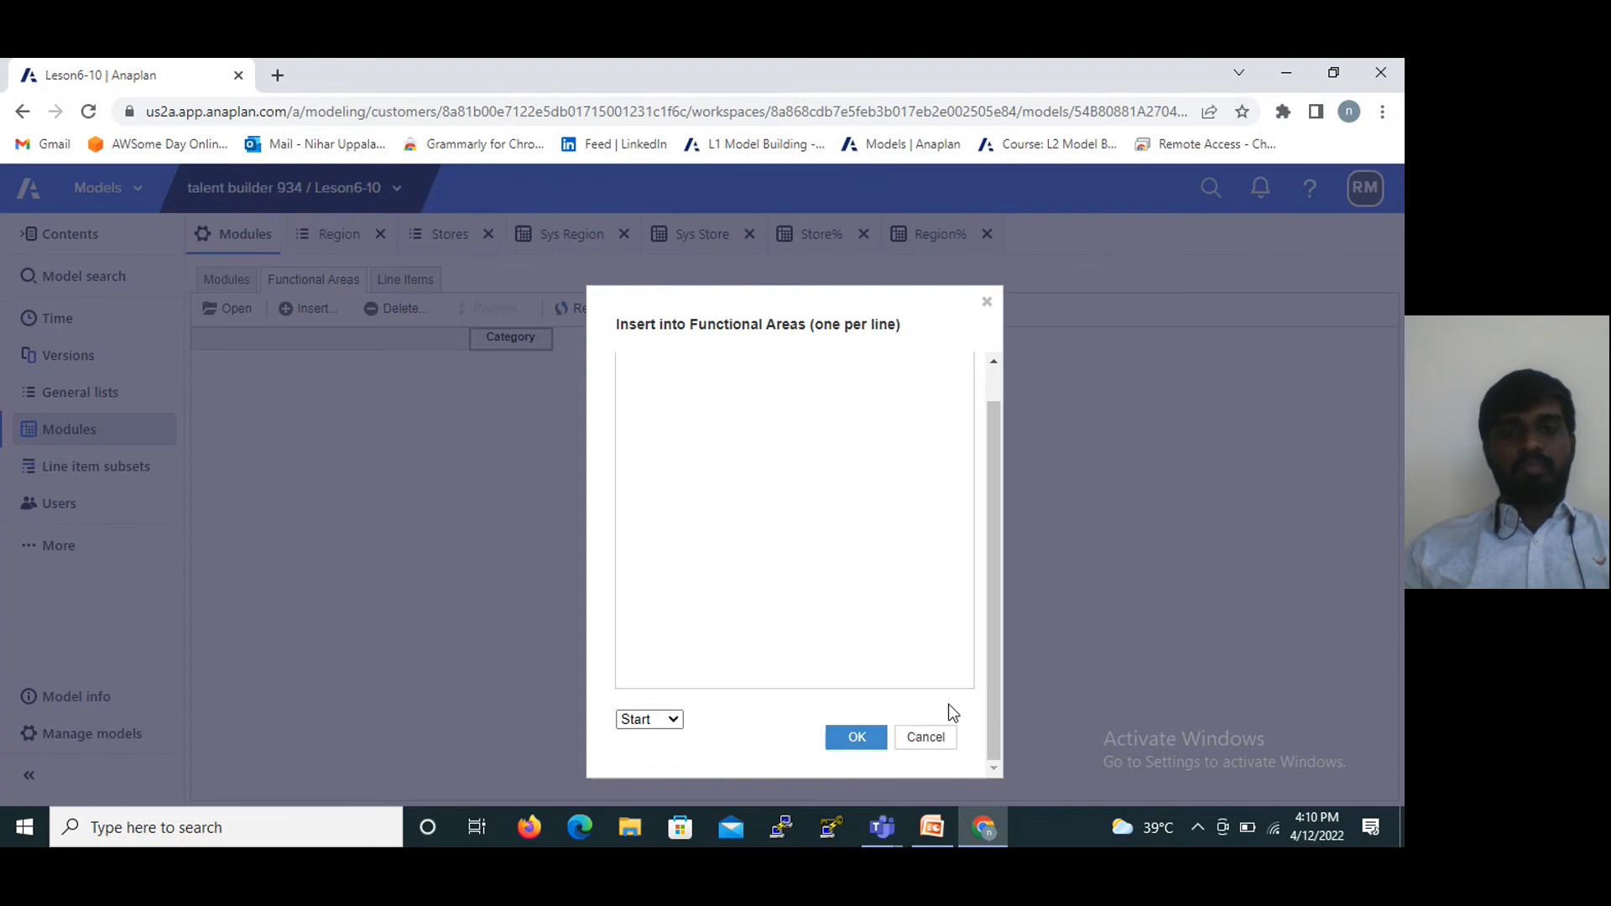
click(855, 740)
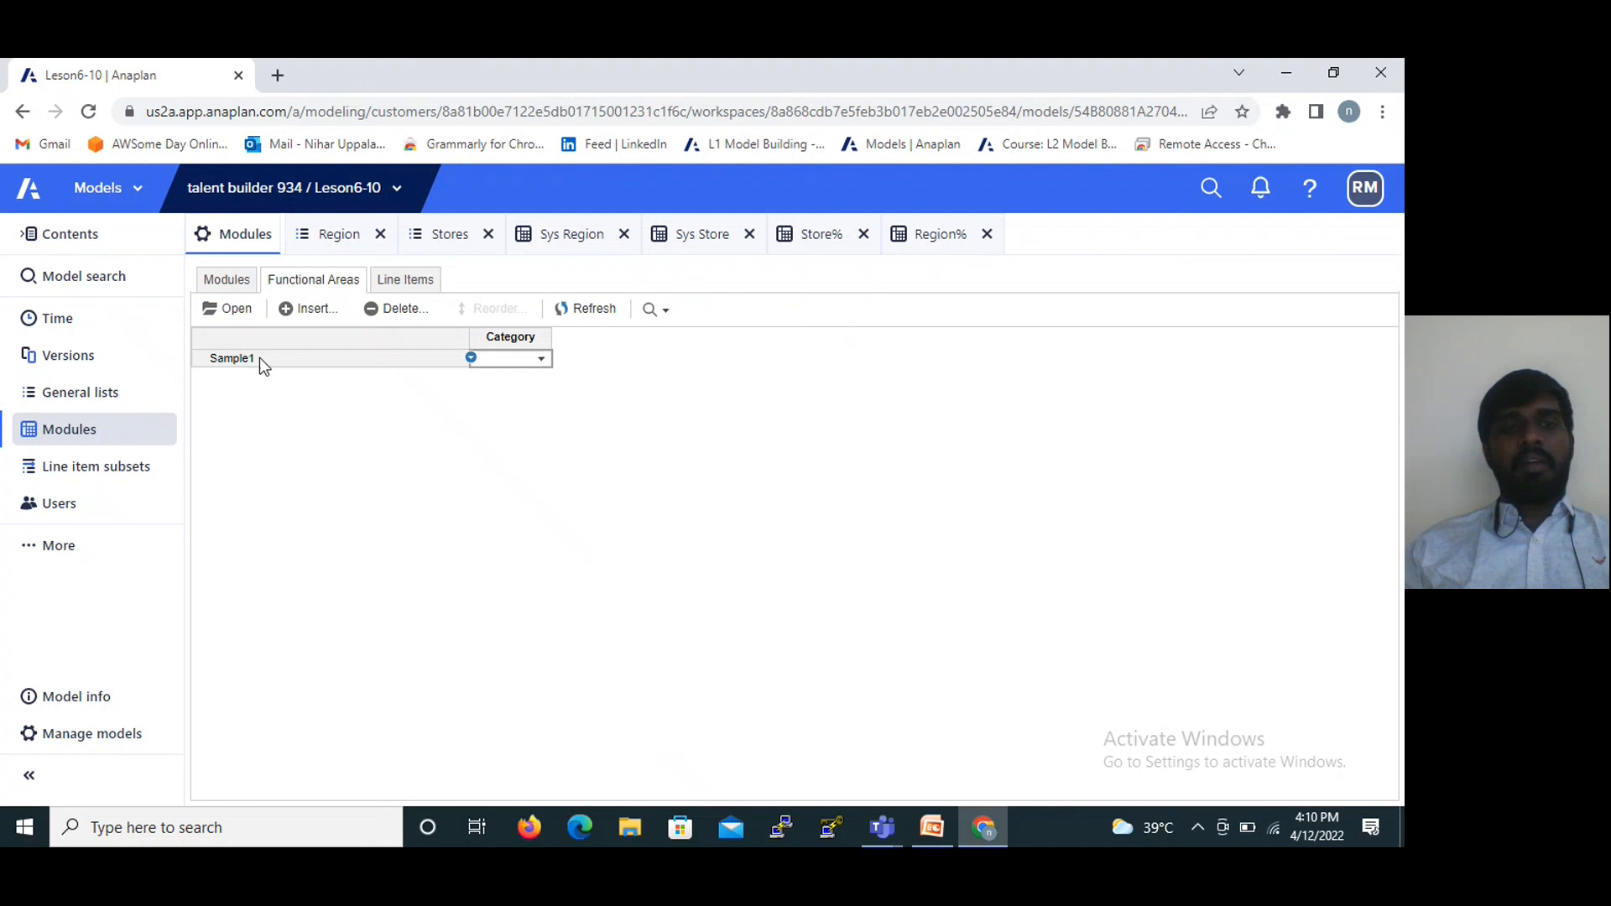
Set the category of Sample1 to Revenue and change it to Human Resources.
click(544, 360)
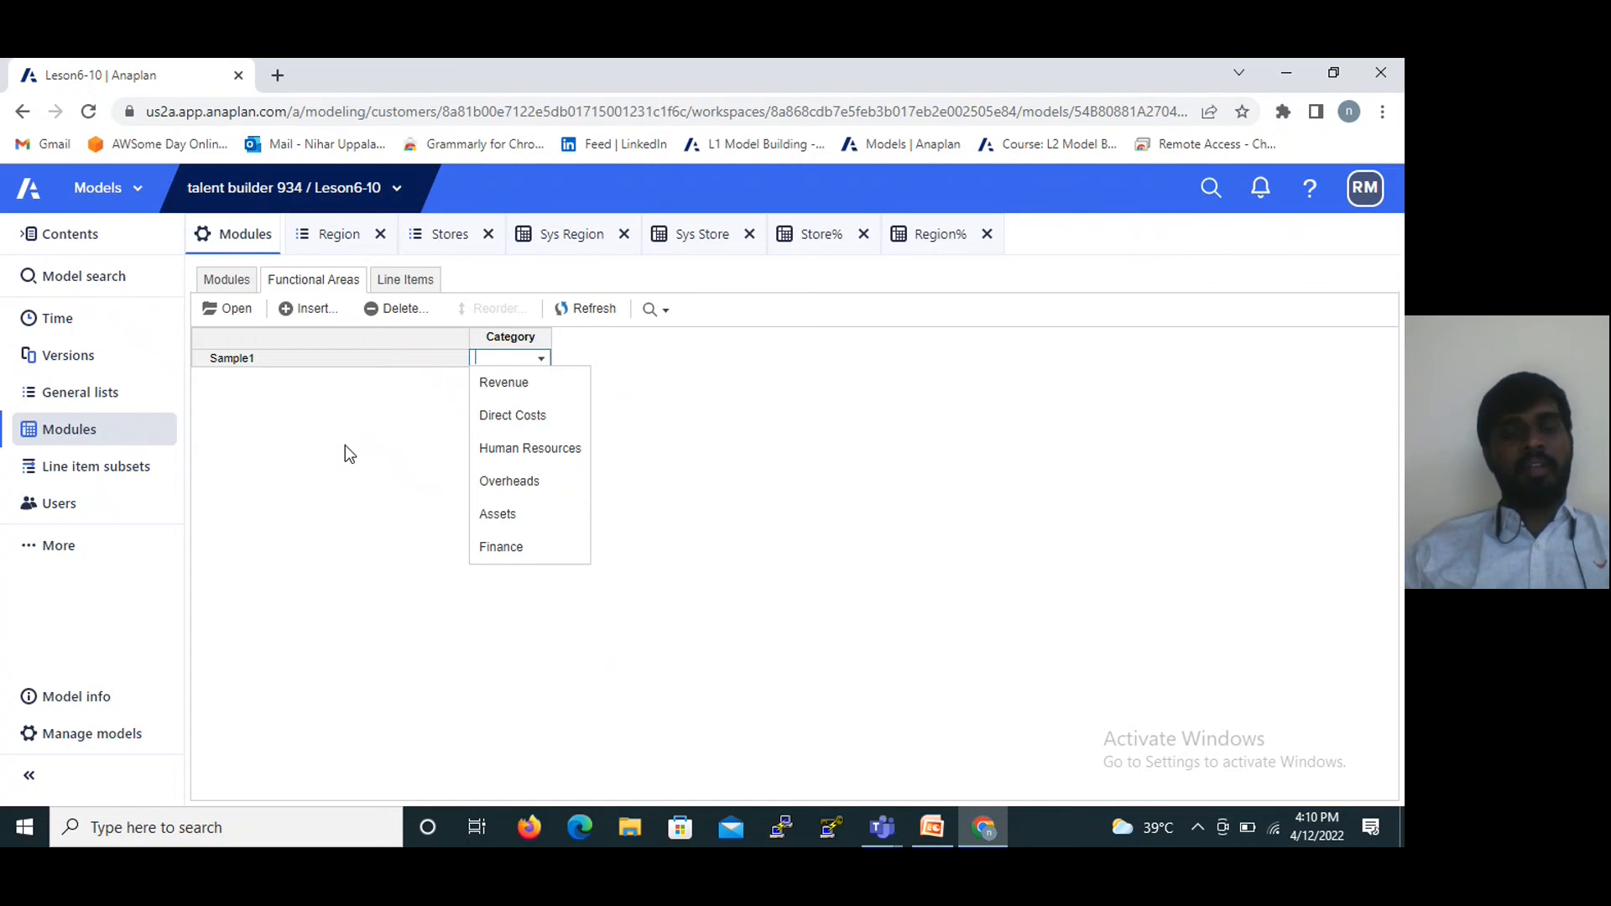
click(508, 400)
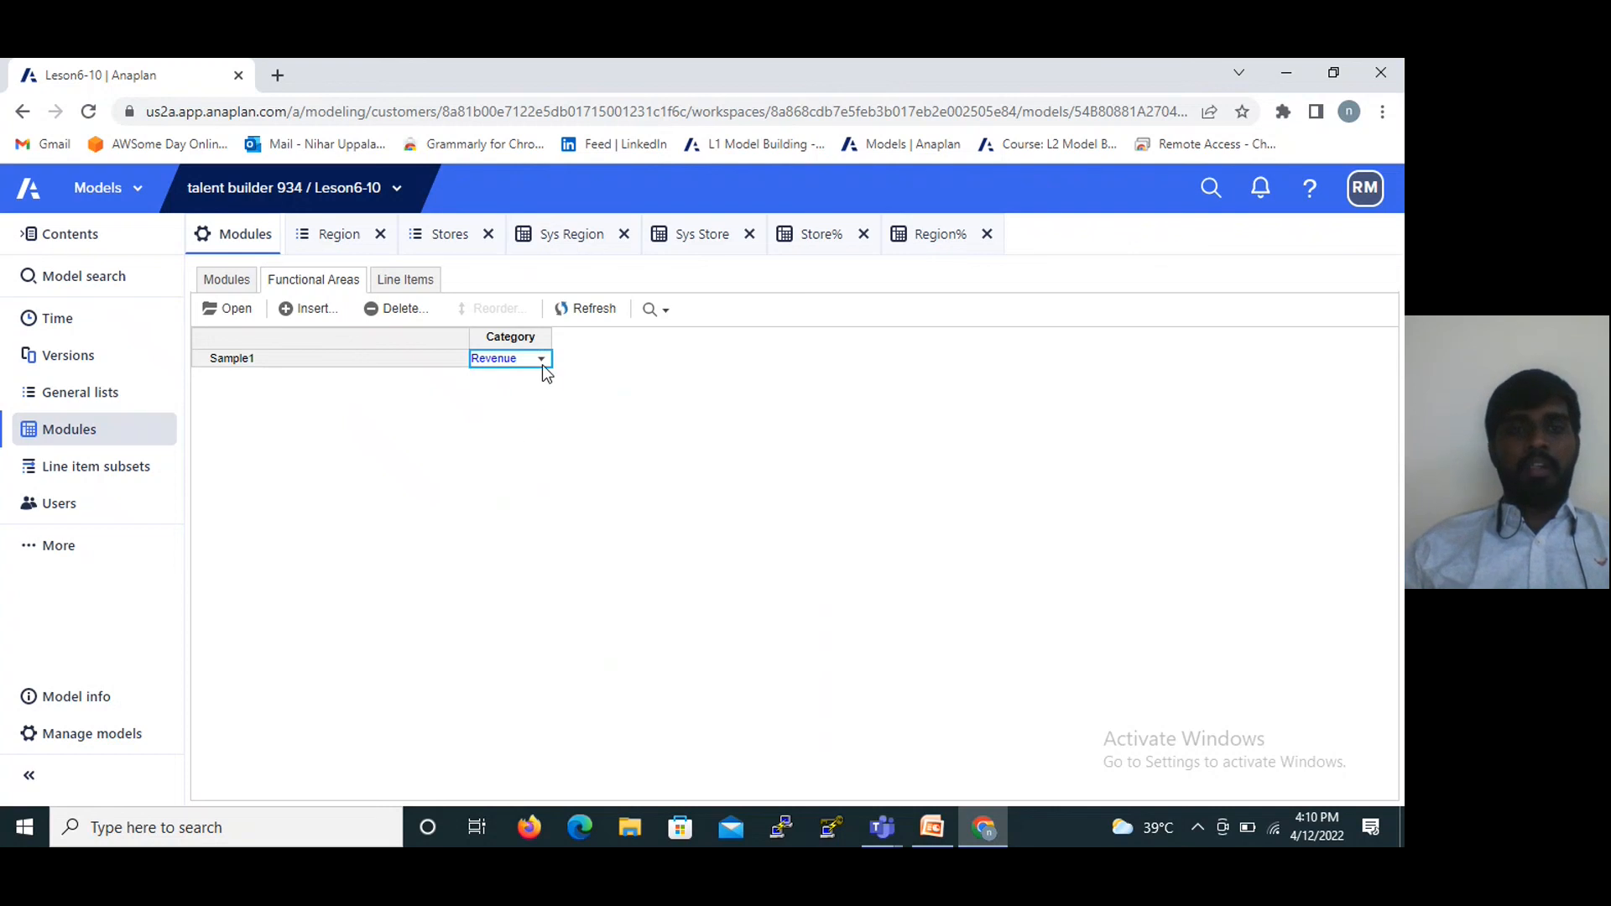
click(542, 361)
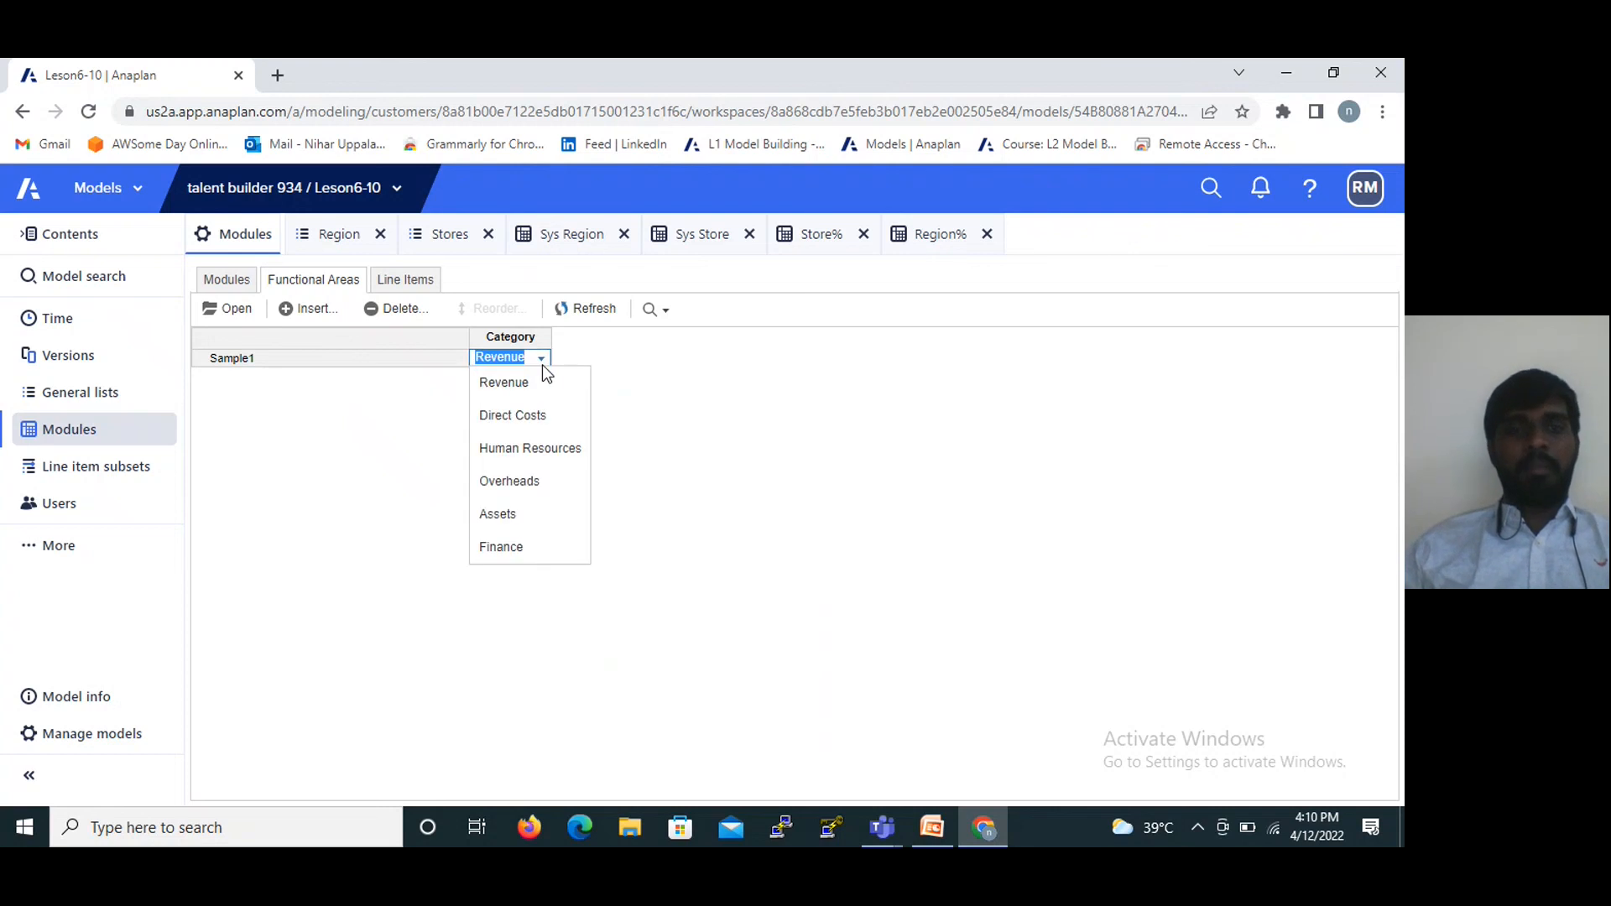
click(519, 453)
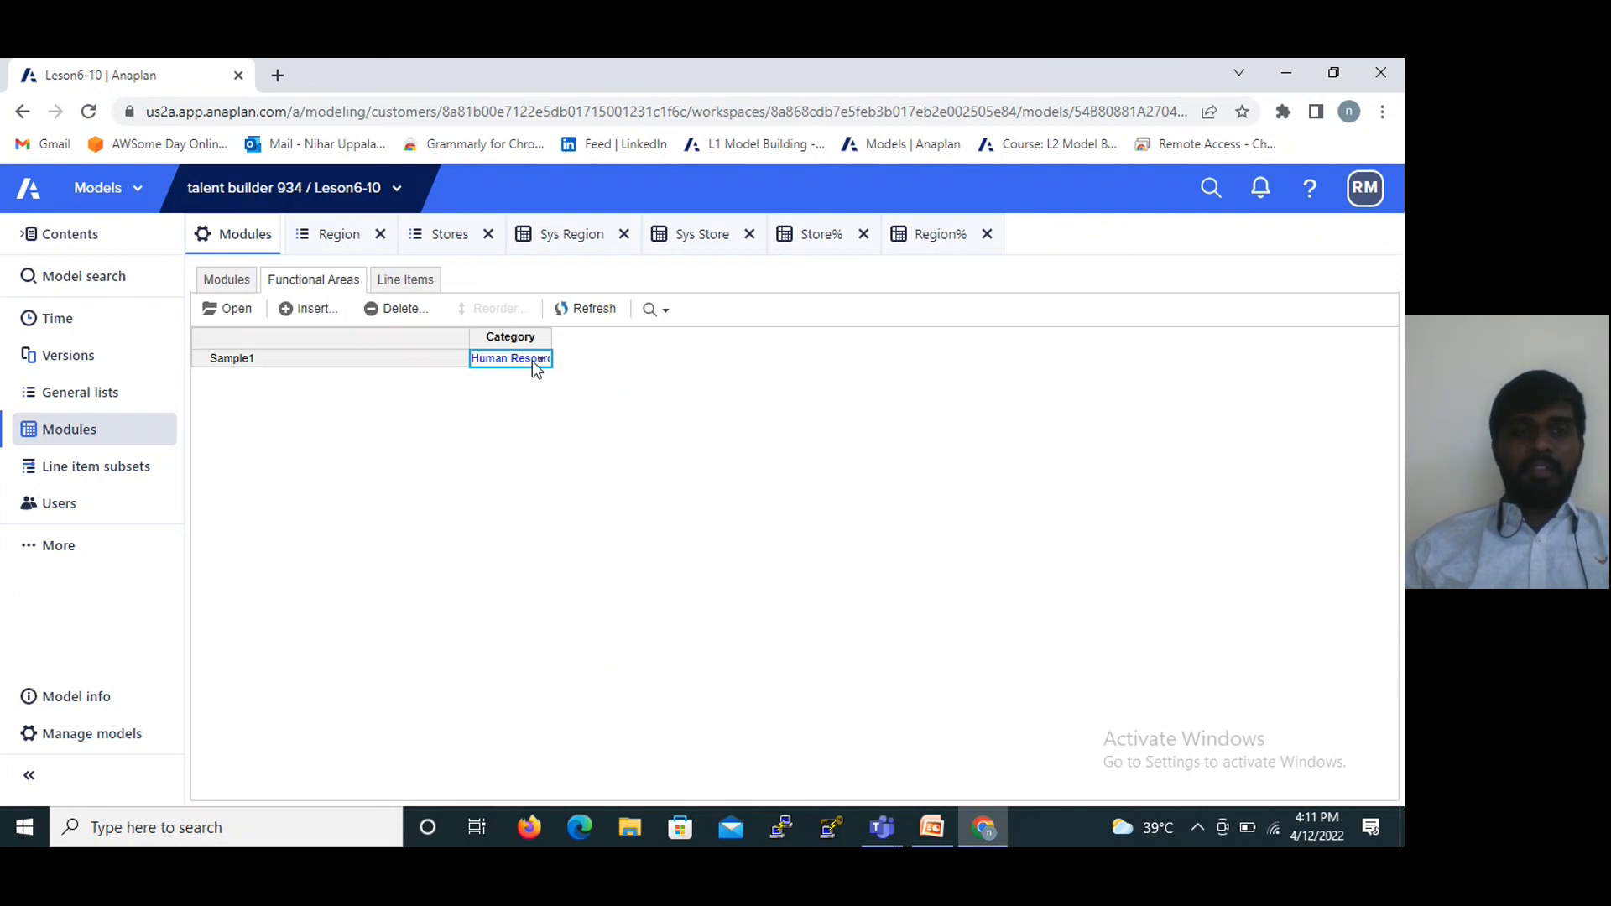
Delete Sample1 from the functional areas.
click(385, 318)
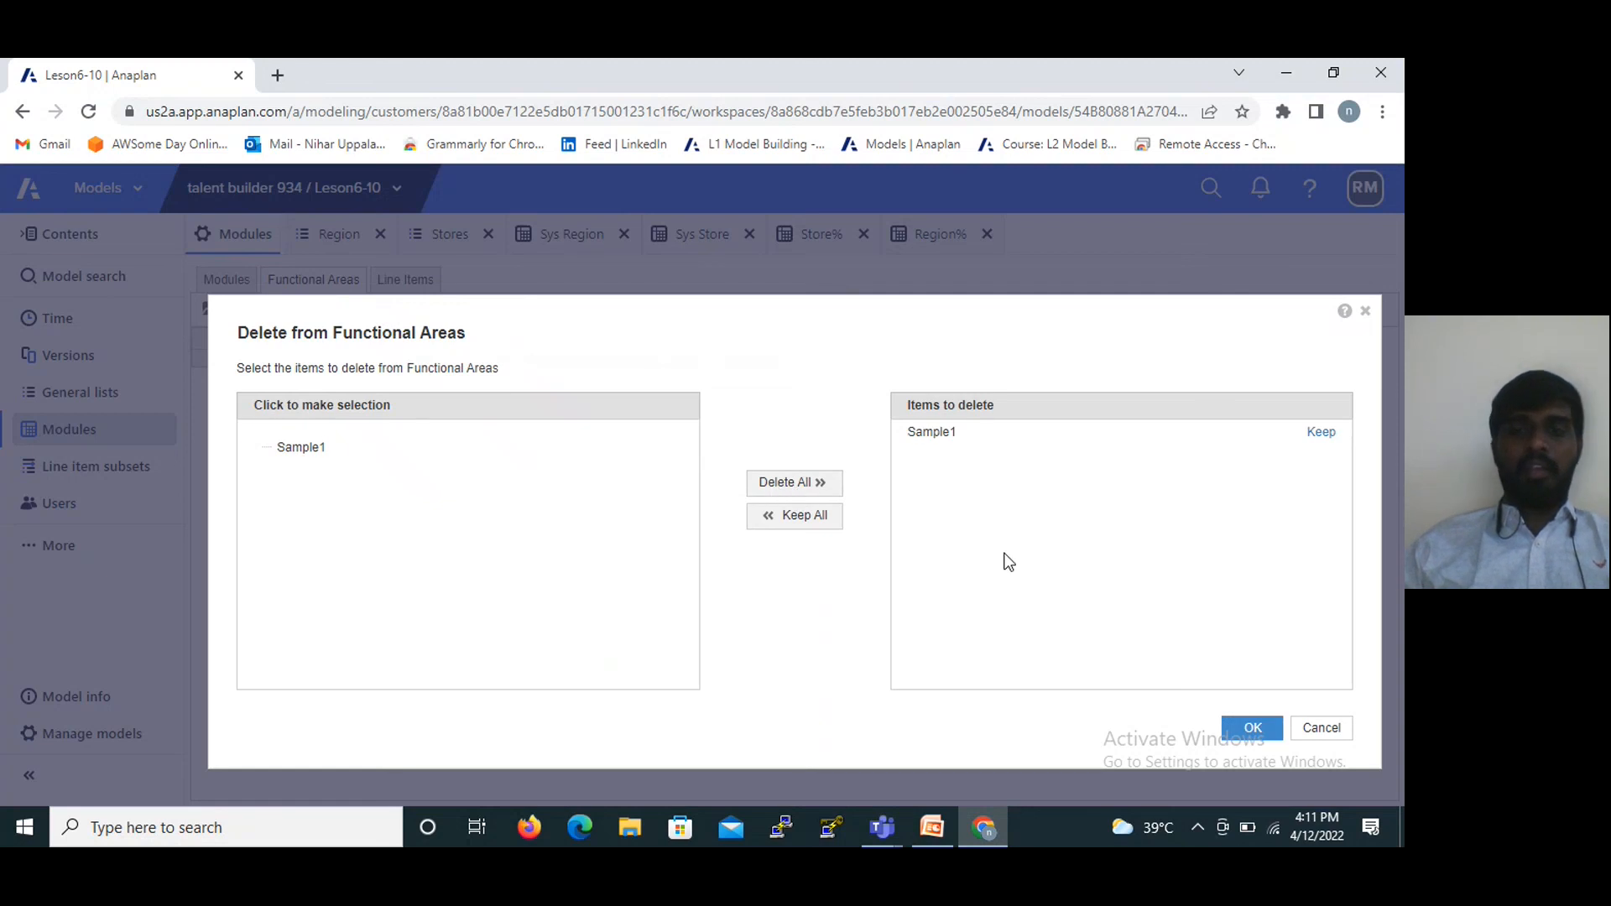
click(1225, 737)
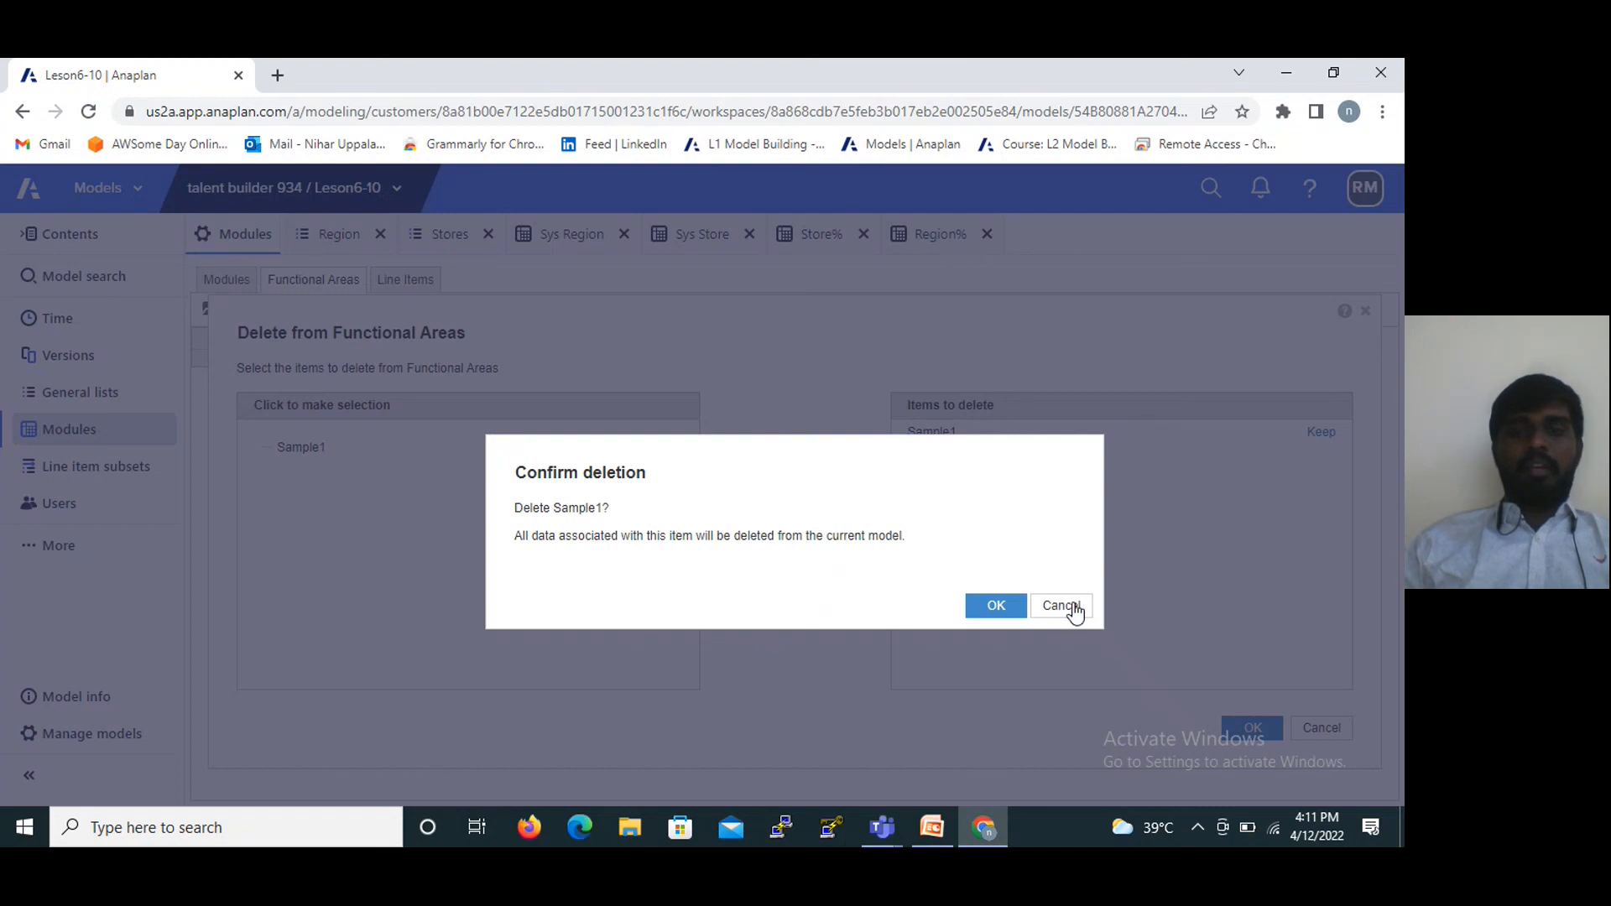
click(992, 606)
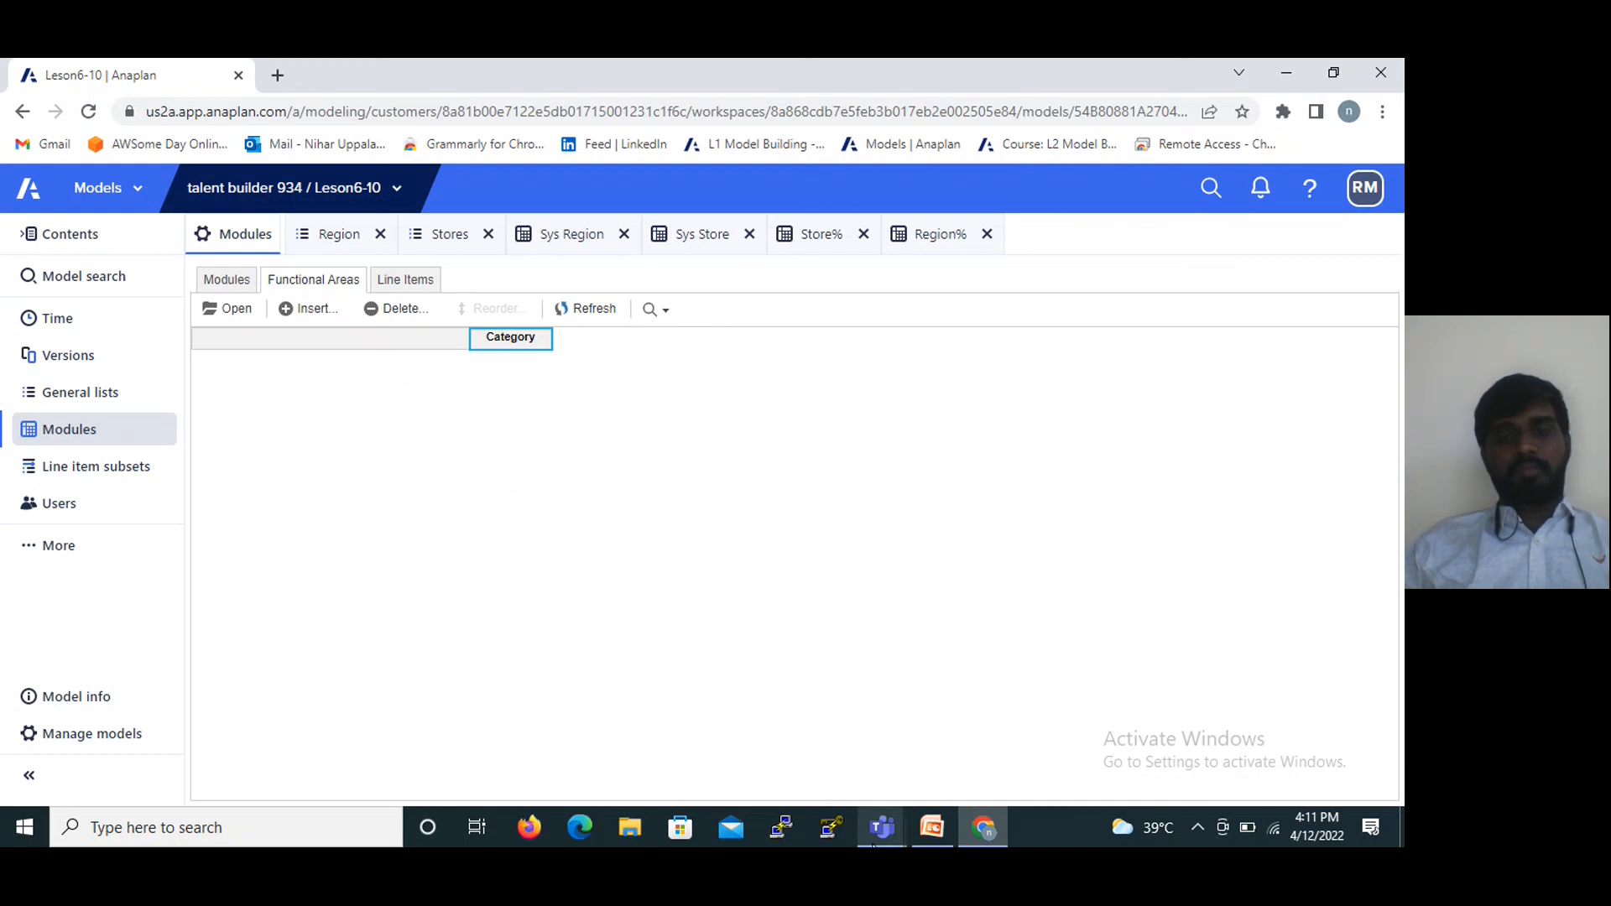
Switch to PowerPoint and go through the remaining slides, from functional areas and the Conclusion to the closing Thank you slide.
click(929, 837)
scroll(724, 622, down, 1)
scroll(723, 622, down, 1)
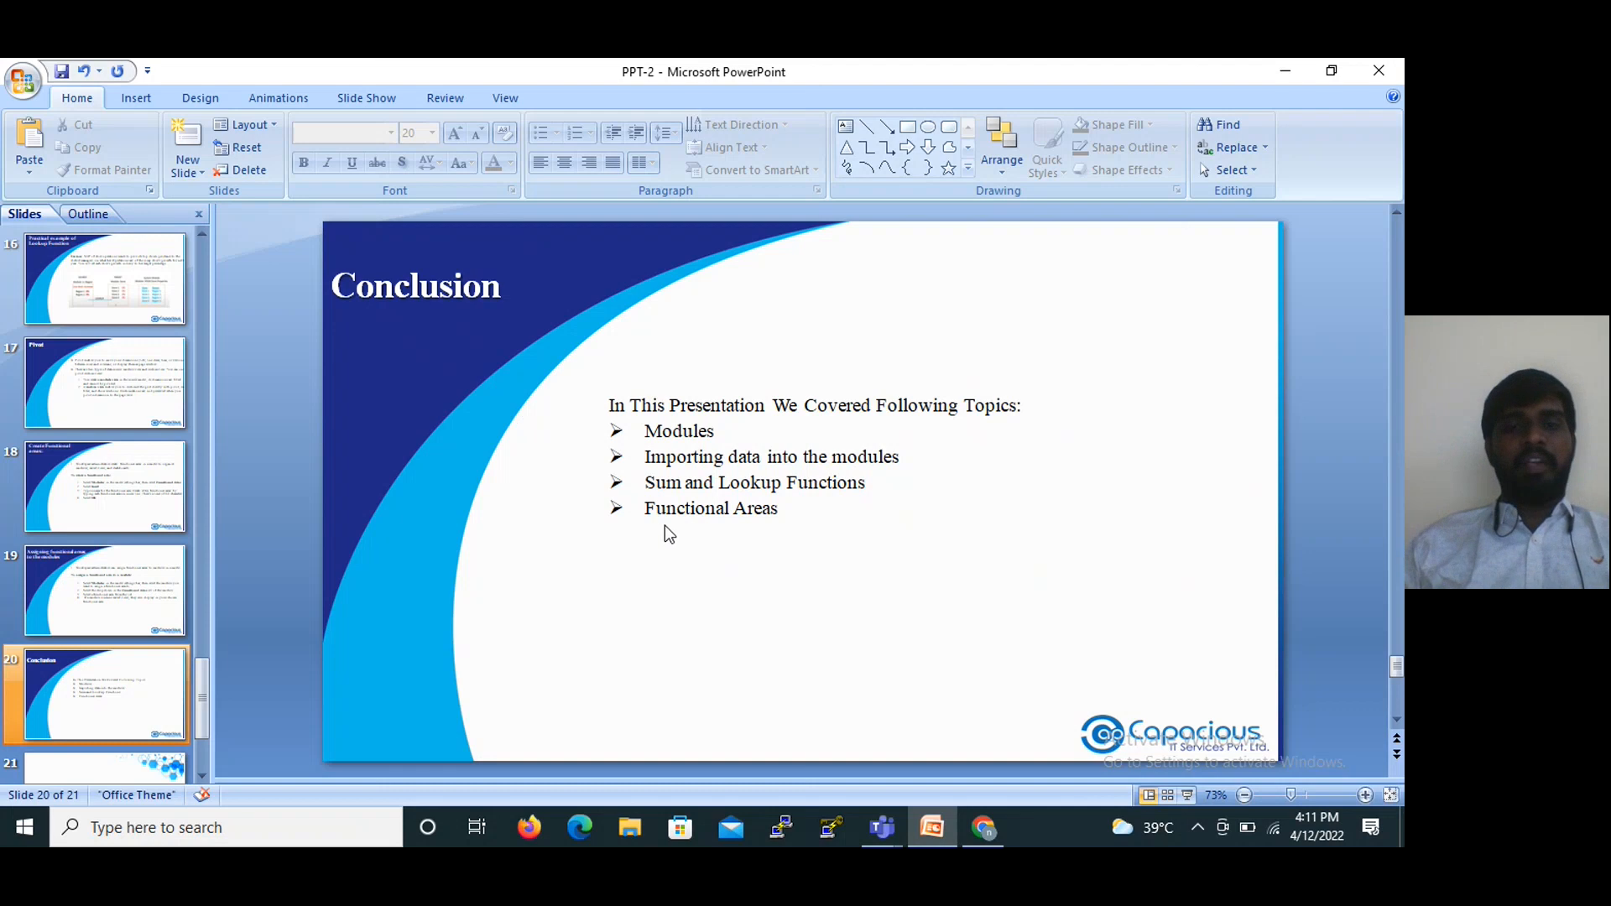
scroll(928, 748, down, 2)
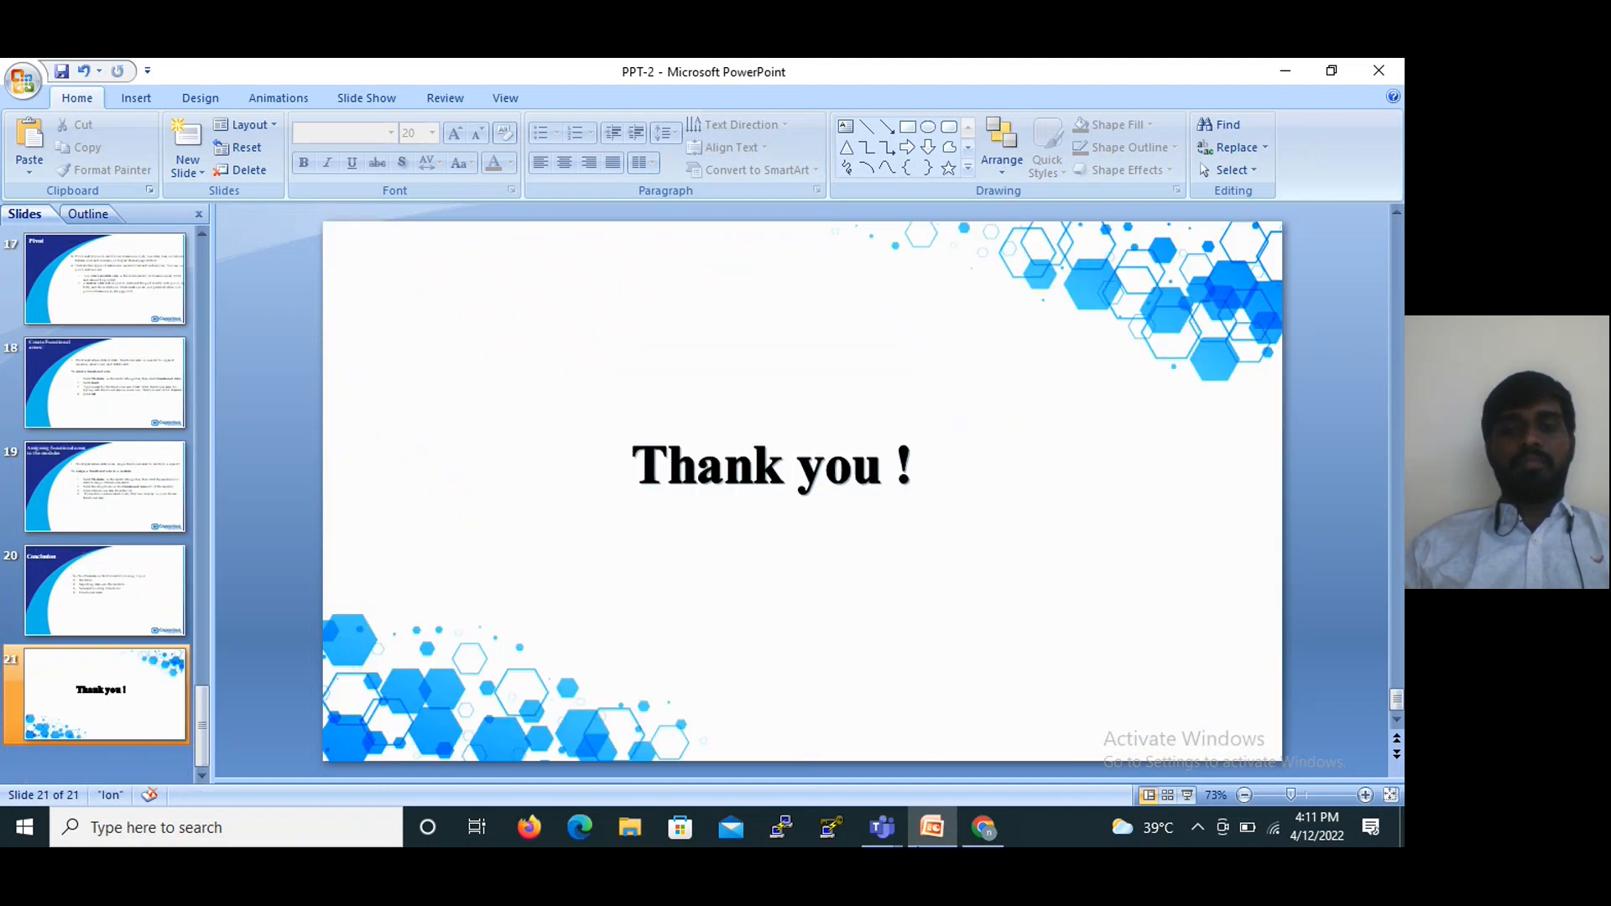
mouse_move(864, 801)
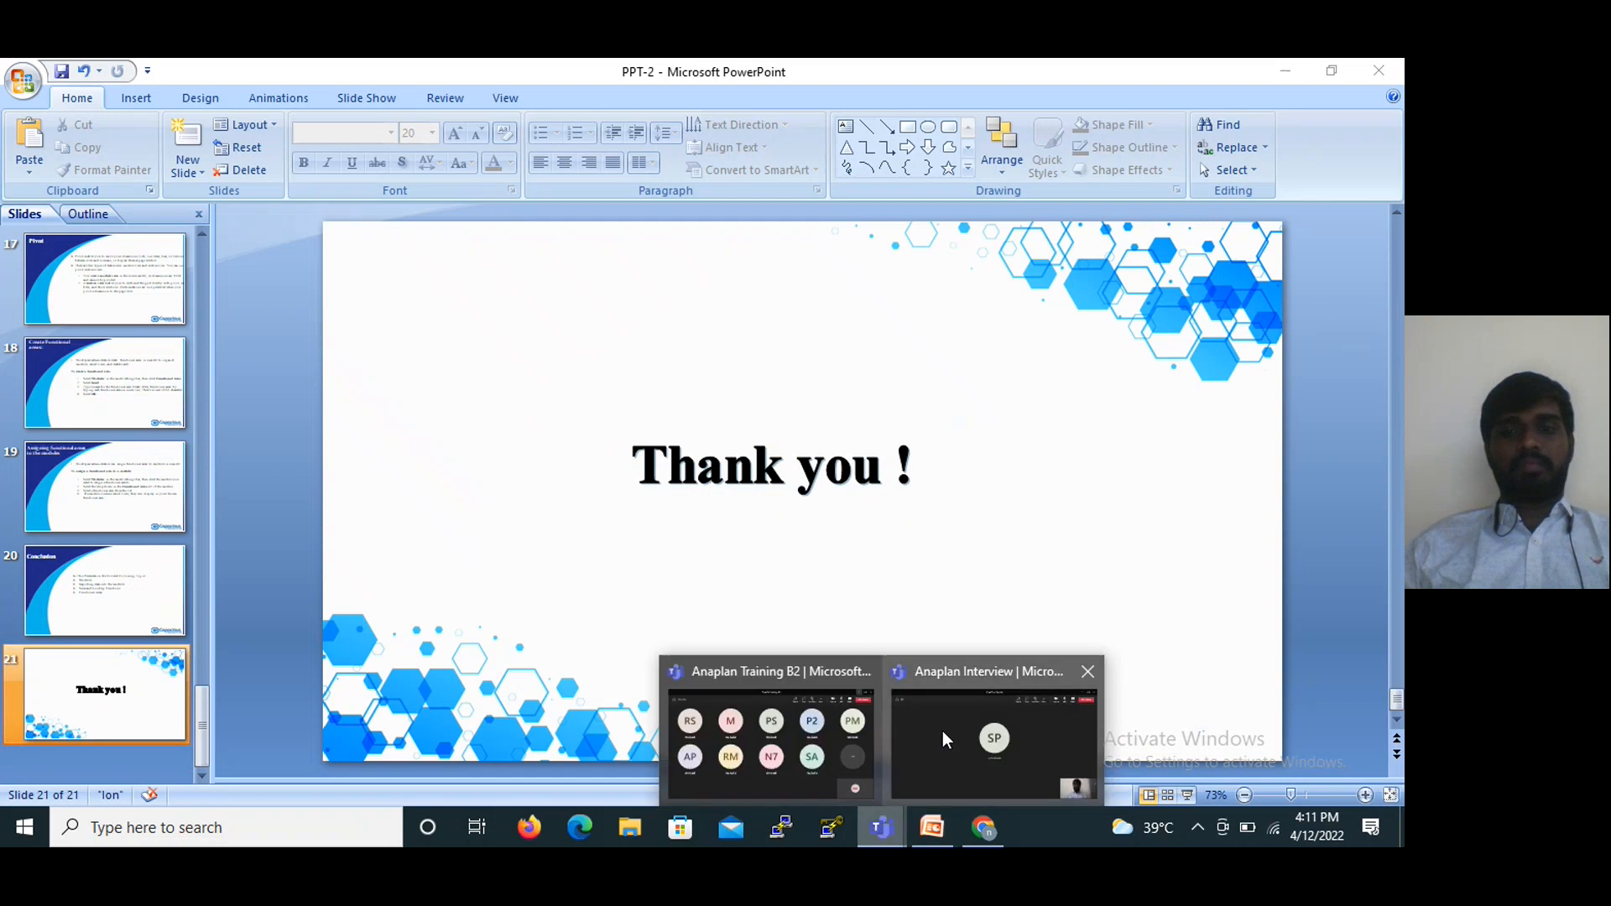